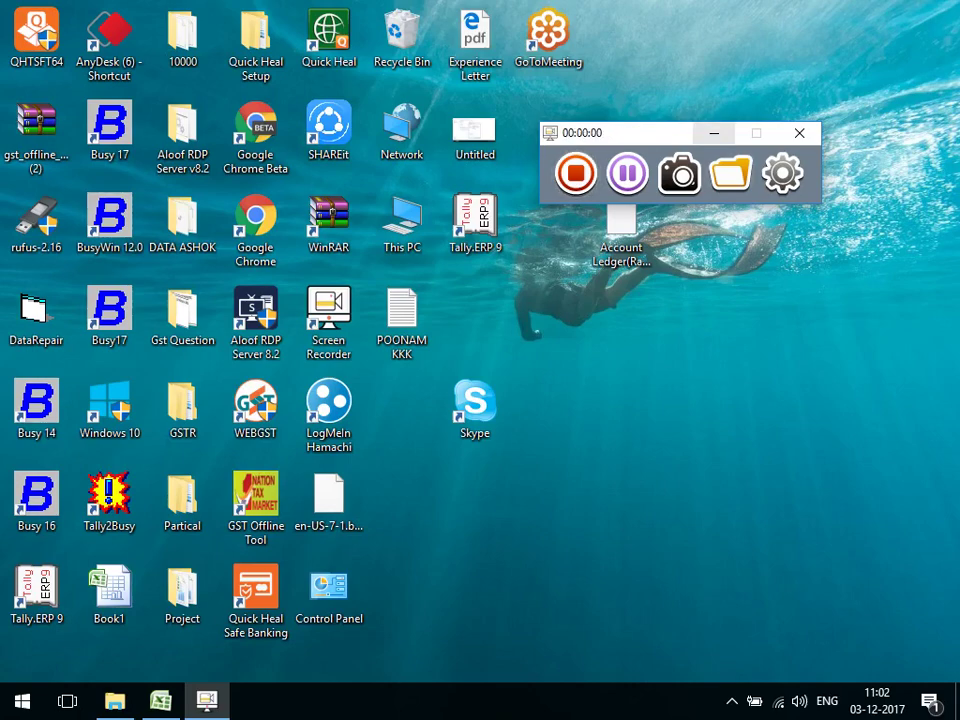
- Start the screen recording and switch to the Data Tools workbook's Text To Columns sheet
{"action": "key", "text": "Return"}
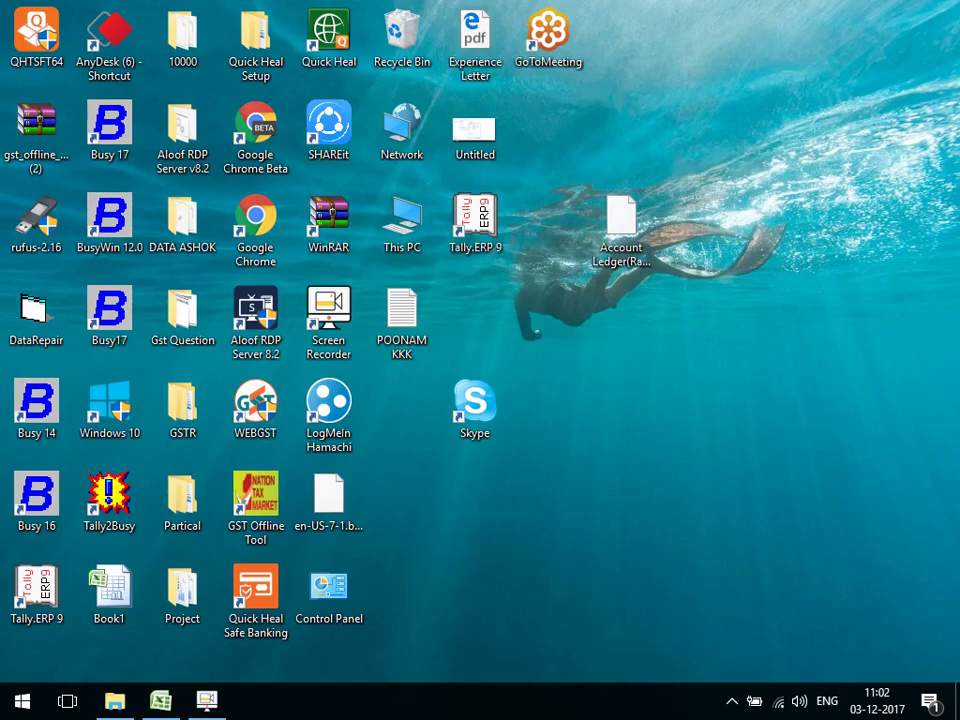
{"action": "key", "text": "alt+Tab"}
{"action": "key", "text": "alt+Tab"}
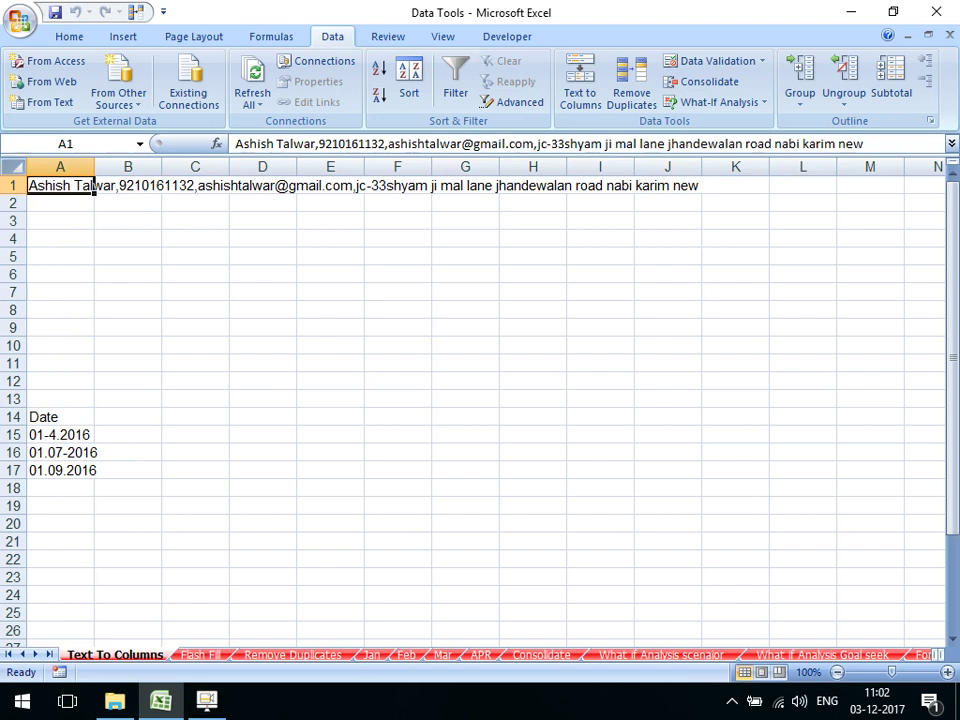
- Widen column A to fit the contact line and insert a blank row above it
{"action": "double_click", "coordinate": [95, 166]}
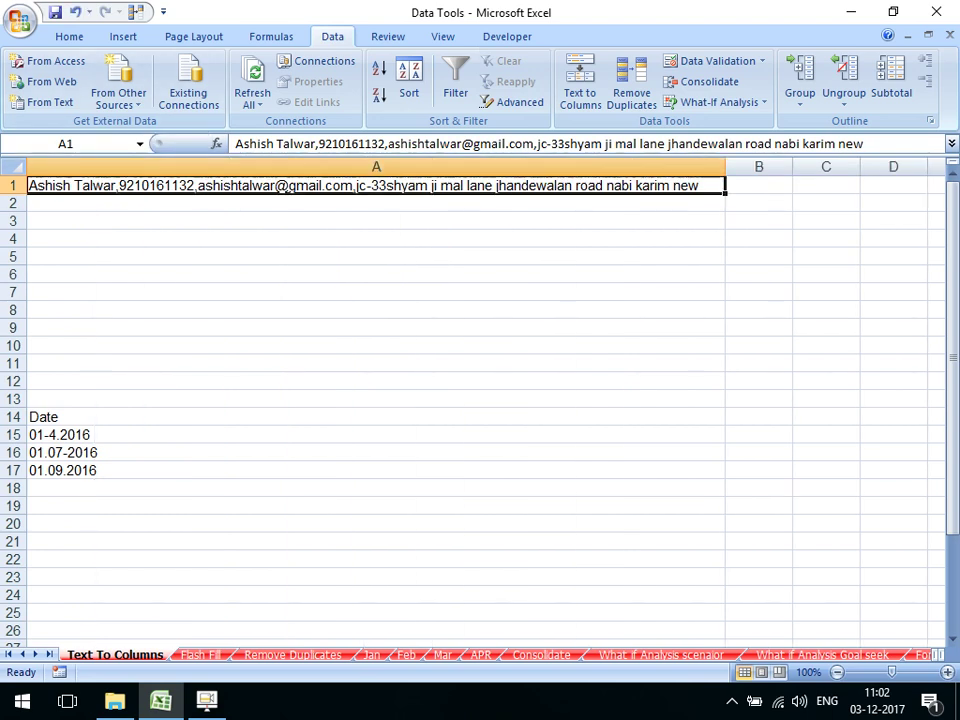
{"action": "left_click", "coordinate": [200, 345]}
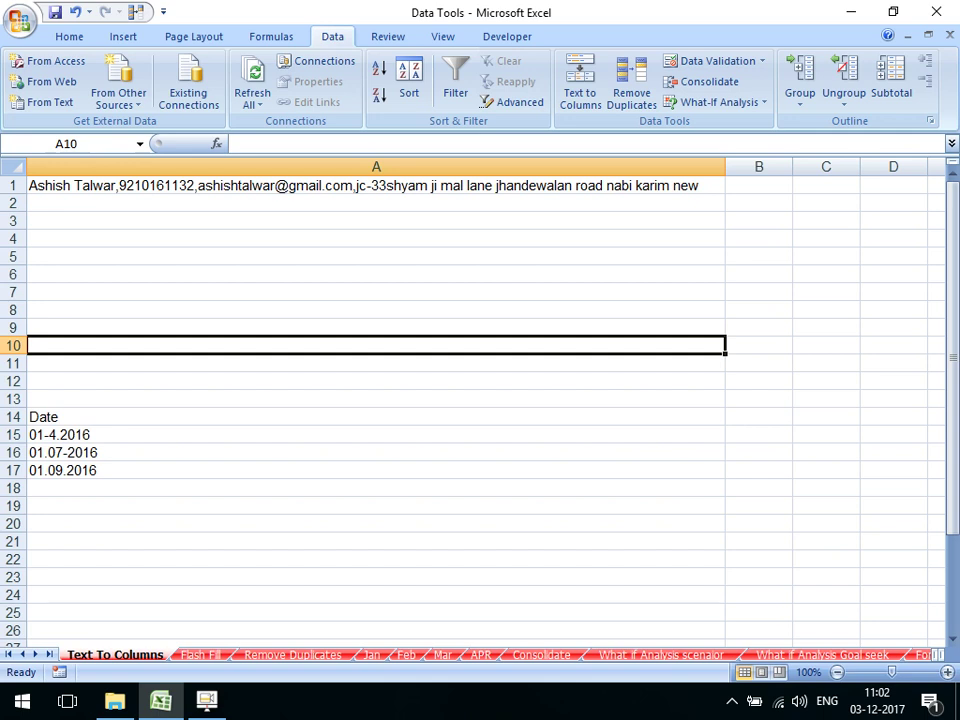
{"action": "left_click", "coordinate": [13, 185]}
{"action": "right_click", "coordinate": [13, 185]}
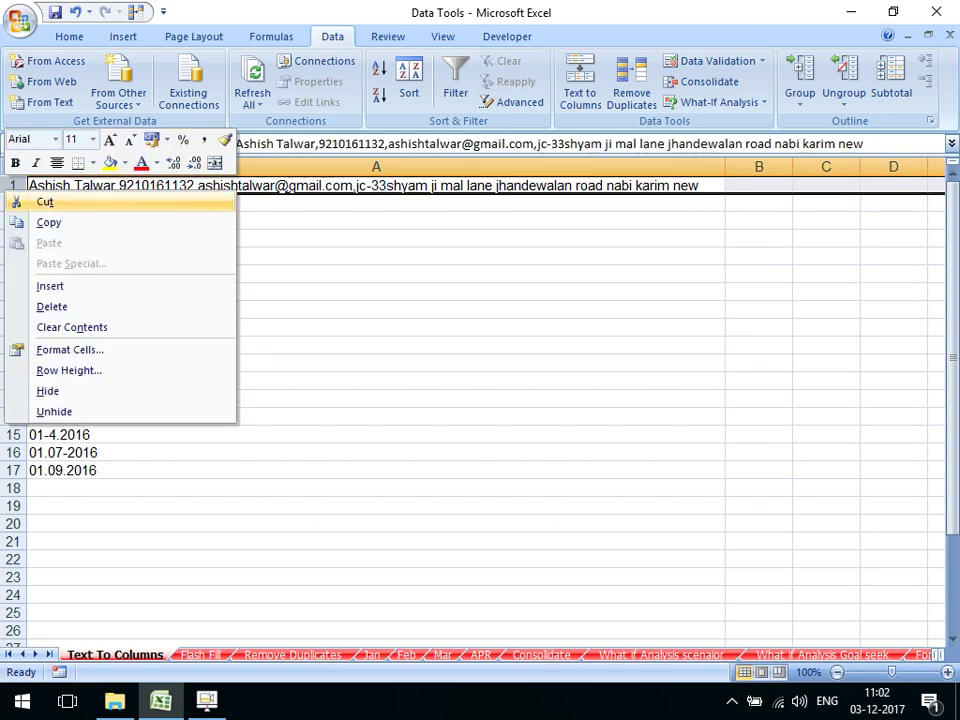
{"action": "left_click", "coordinate": [50, 286]}
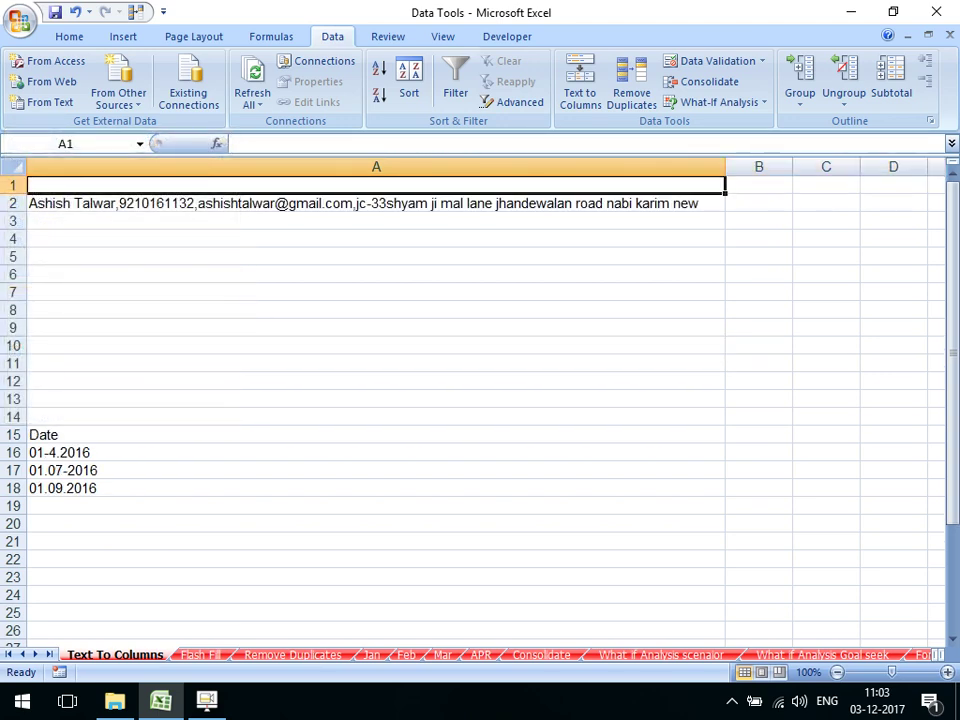
- Enter headers name, mobile, id and add in A1:D1, then select the contact line in A2
{"action": "type", "text": "name"}
{"action": "key", "text": "Return"}
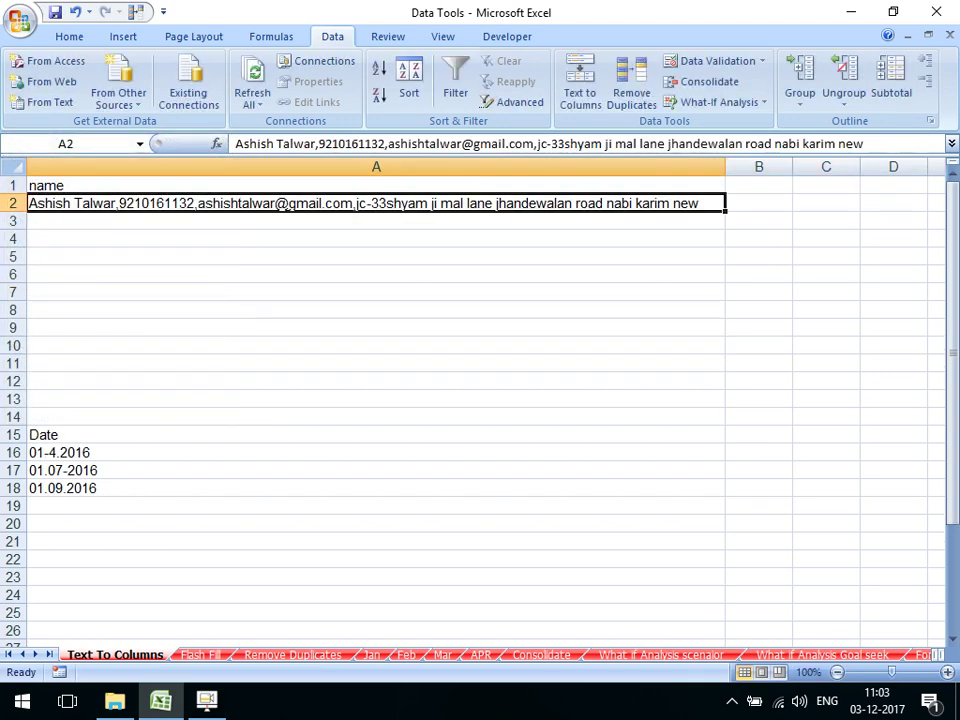
{"action": "left_click", "coordinate": [758, 185]}
{"action": "type", "text": "mo"}
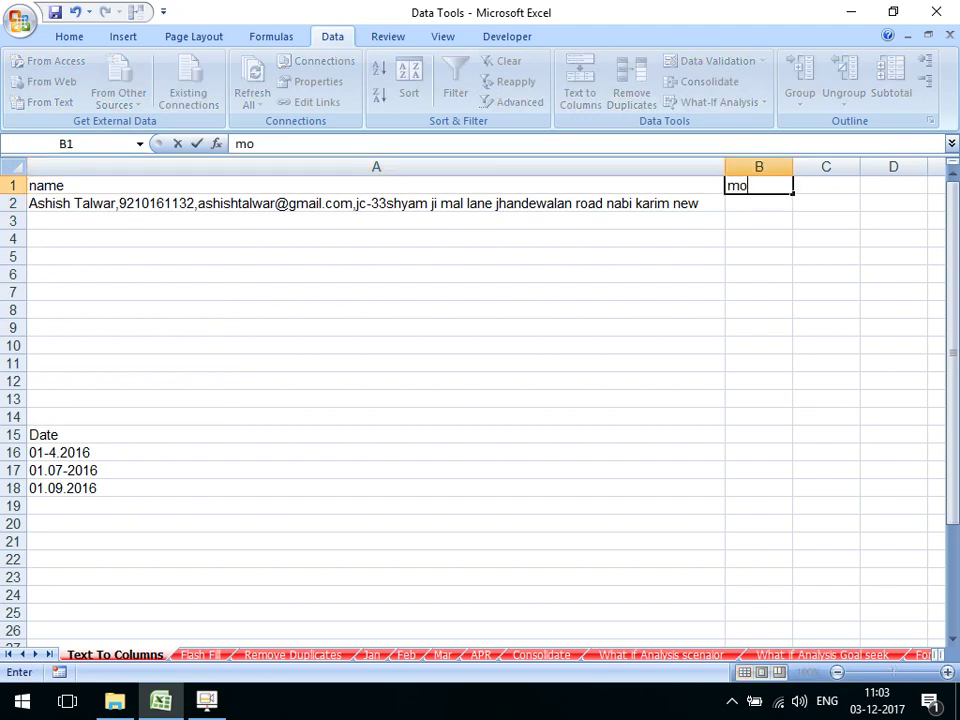
{"action": "type", "text": "bile"}
{"action": "key", "text": "Return"}
{"action": "left_click", "coordinate": [758, 185]}
{"action": "left_click", "coordinate": [826, 185]}
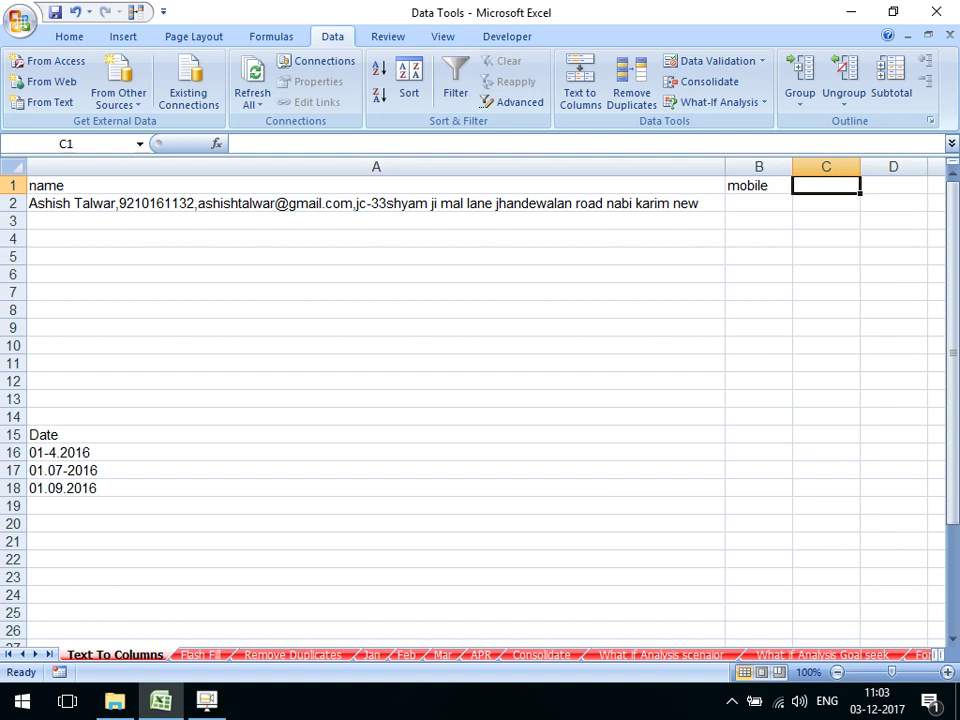
{"action": "type", "text": "id"}
{"action": "key", "text": "Return"}
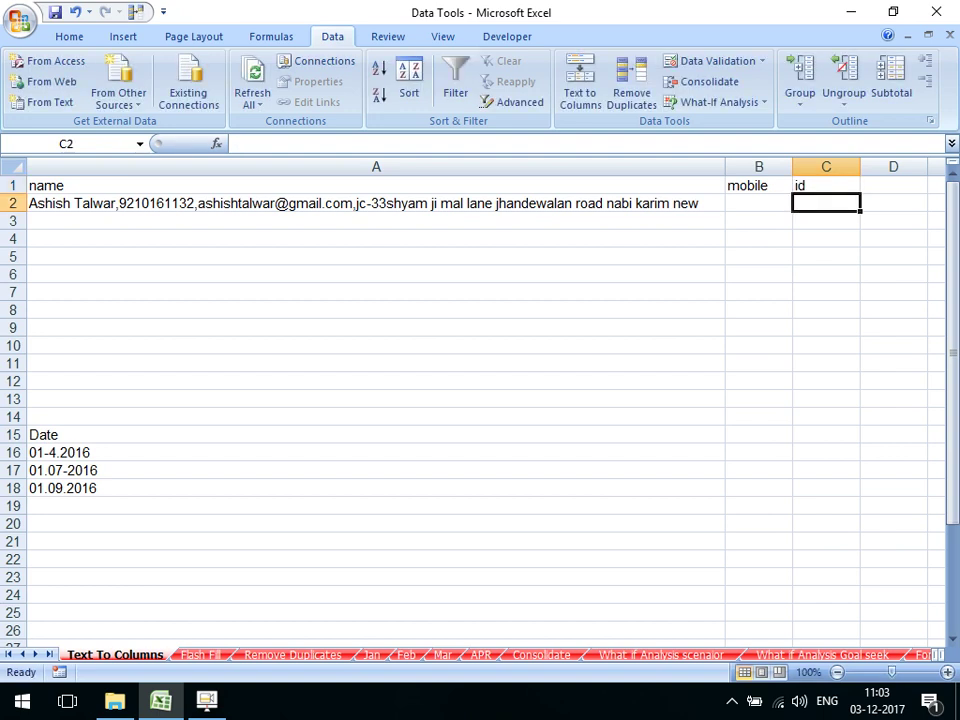
{"action": "left_click", "coordinate": [893, 185]}
{"action": "type", "text": "add"}
{"action": "key", "text": "Return"}
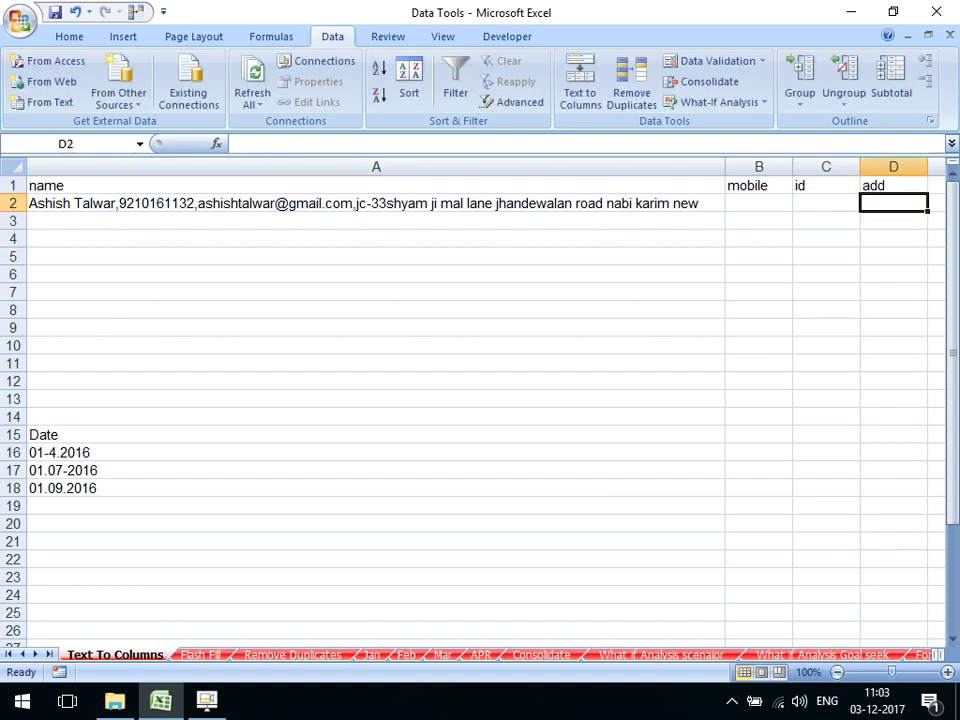
{"action": "left_click", "coordinate": [826, 203]}
{"action": "left_click", "coordinate": [376, 203]}
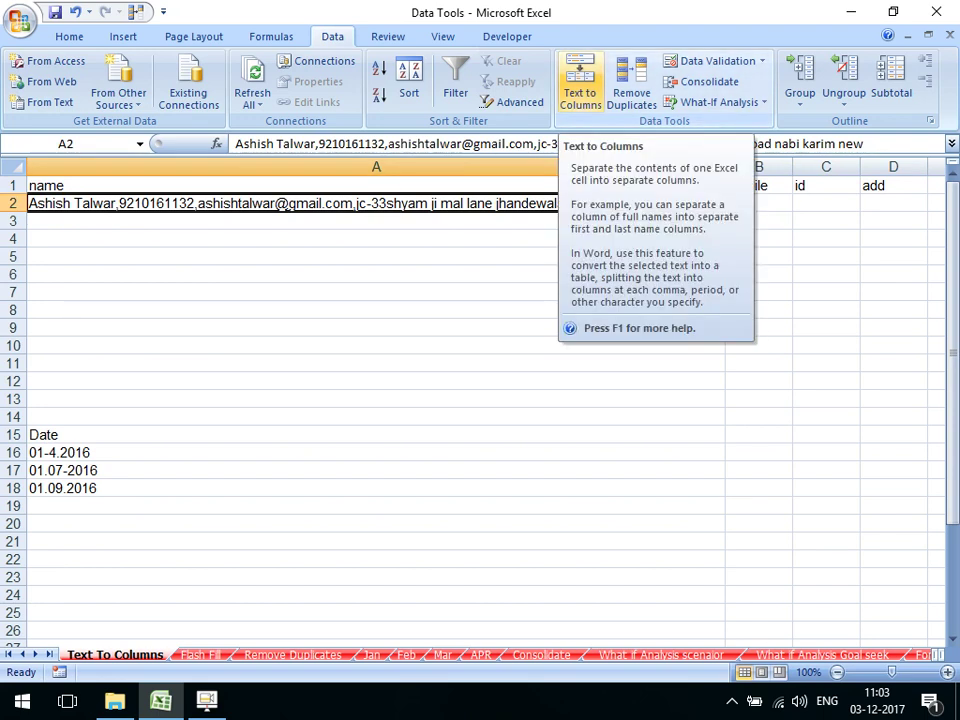
{"action": "left_click", "coordinate": [580, 85]}
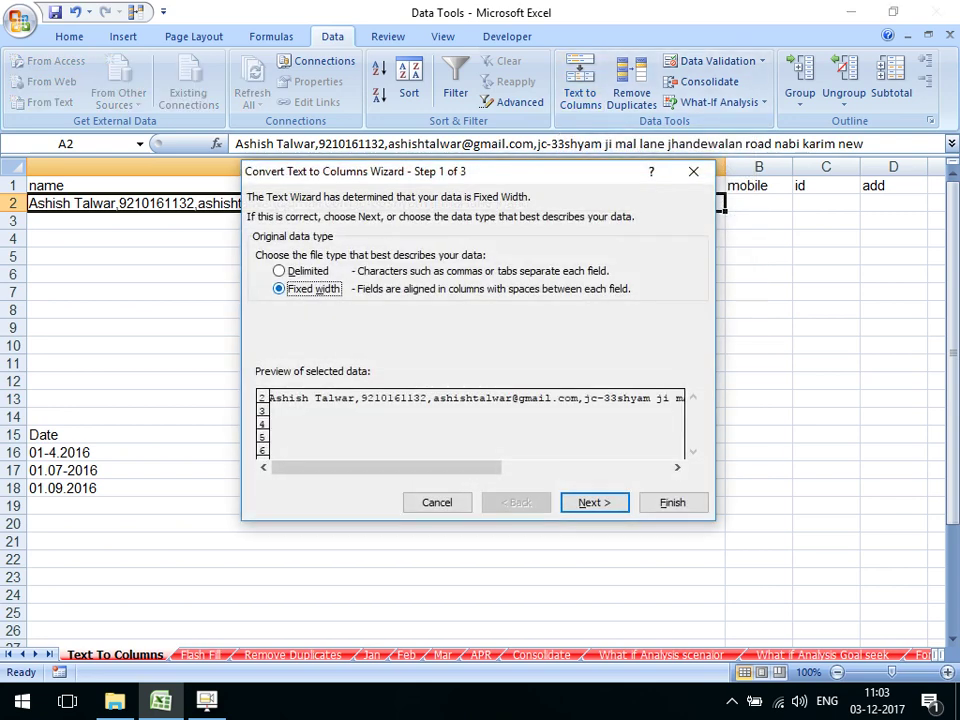
{"action": "key", "text": "Return"}
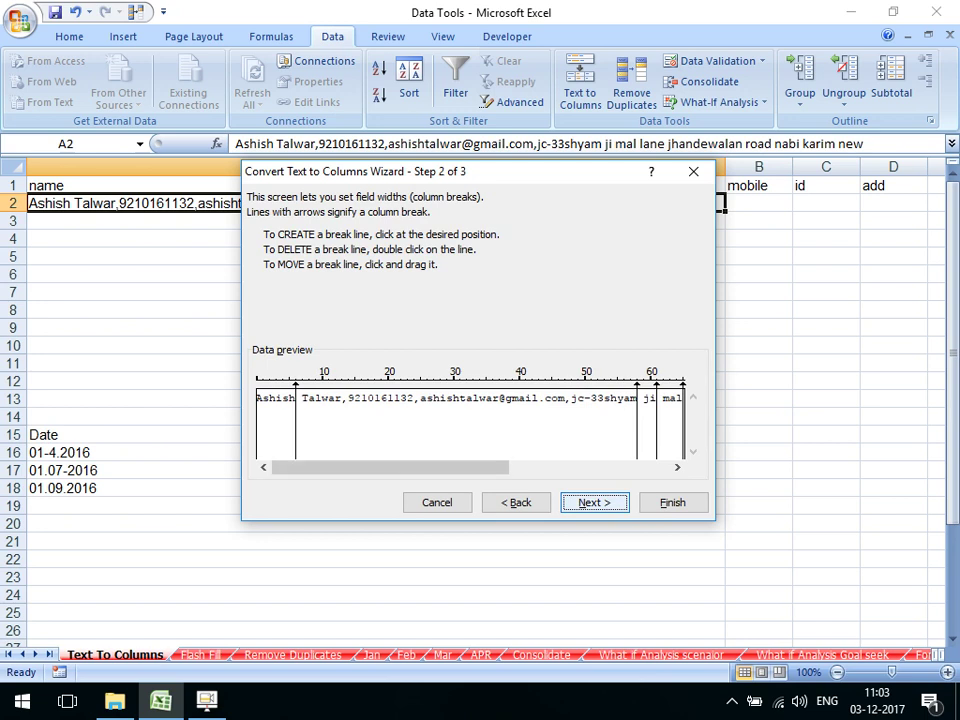
{"action": "left_click_drag", "start_coordinate": [295, 385], "coordinate": [348, 385]}
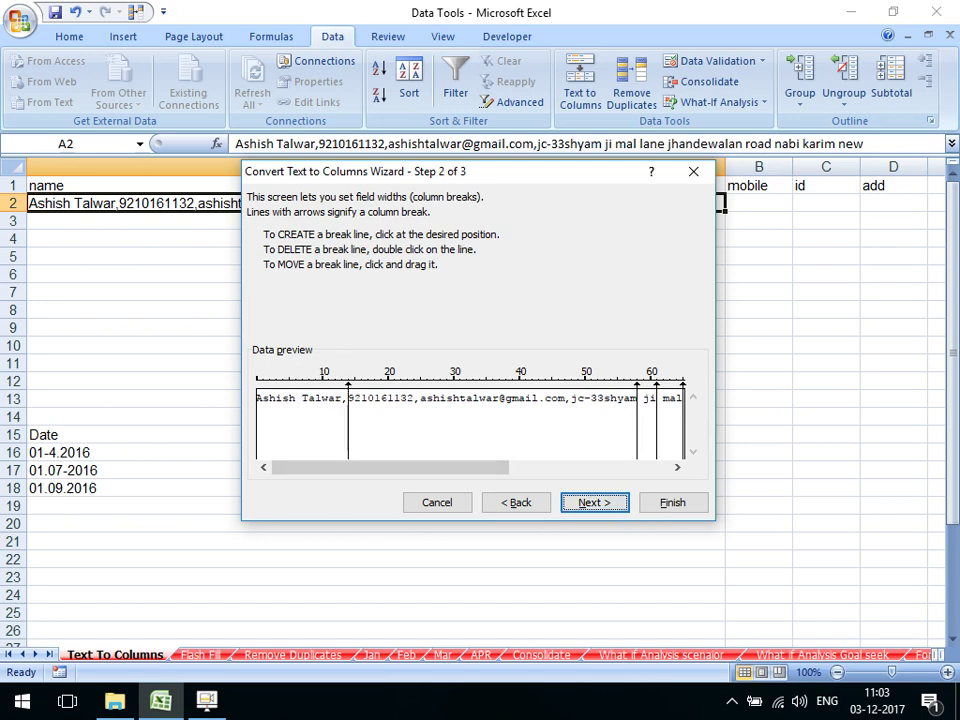
{"action": "left_click", "coordinate": [479, 420]}
{"action": "left_click", "coordinate": [538, 420]}
{"action": "left_click", "coordinate": [426, 420]}
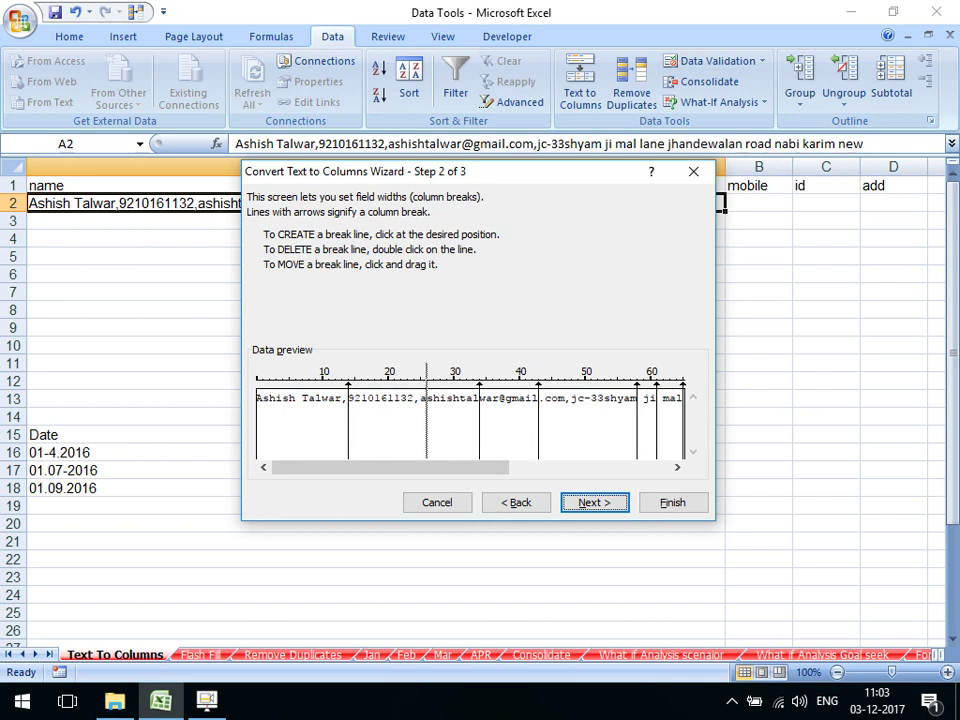
{"action": "left_click", "coordinate": [420, 420]}
{"action": "key", "text": "Return"}
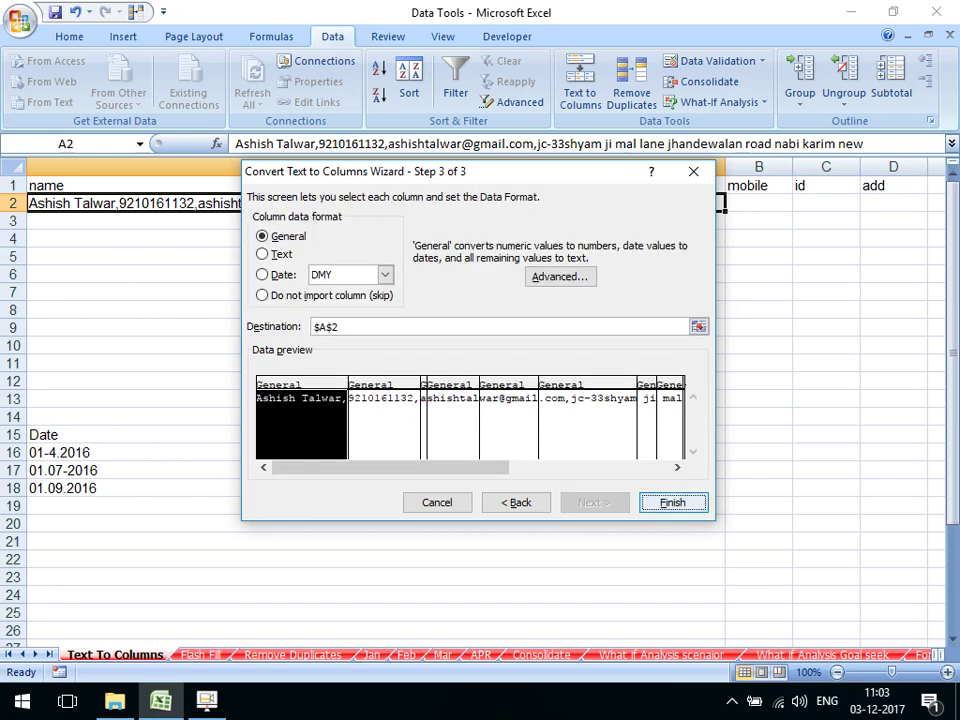
{"action": "key", "text": "Return"}
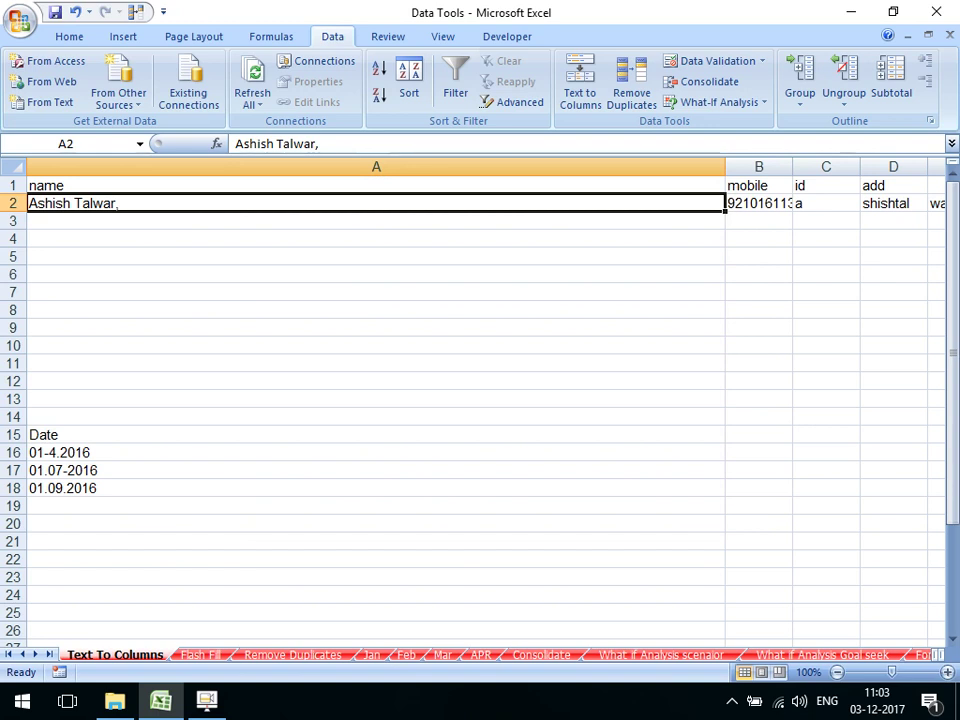
{"action": "key", "text": "Right"}
{"action": "key", "text": "Right"}
{"action": "key", "text": "Right"}
{"action": "key", "text": "Right"}
{"action": "key", "text": "Right"}
{"action": "key", "text": "Right"}
{"action": "key", "text": "Right"}
{"action": "key", "text": "Right"}
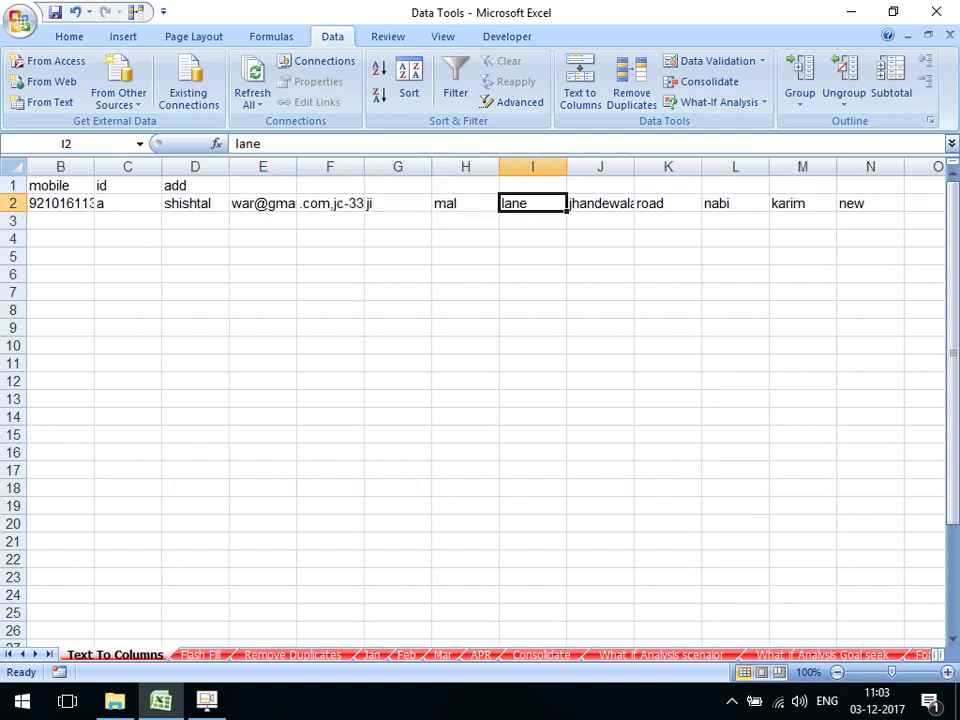
{"action": "key", "text": "Right"}
{"action": "key", "text": "Left"}
{"action": "key", "text": "Home"}
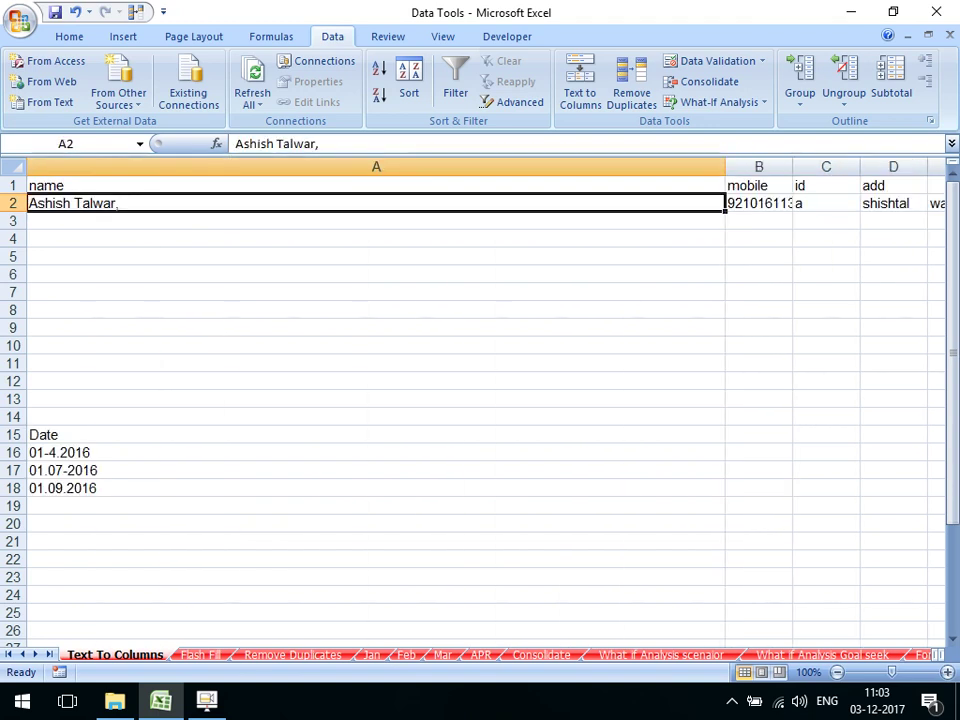
{"action": "key", "text": "ctrl+z"}
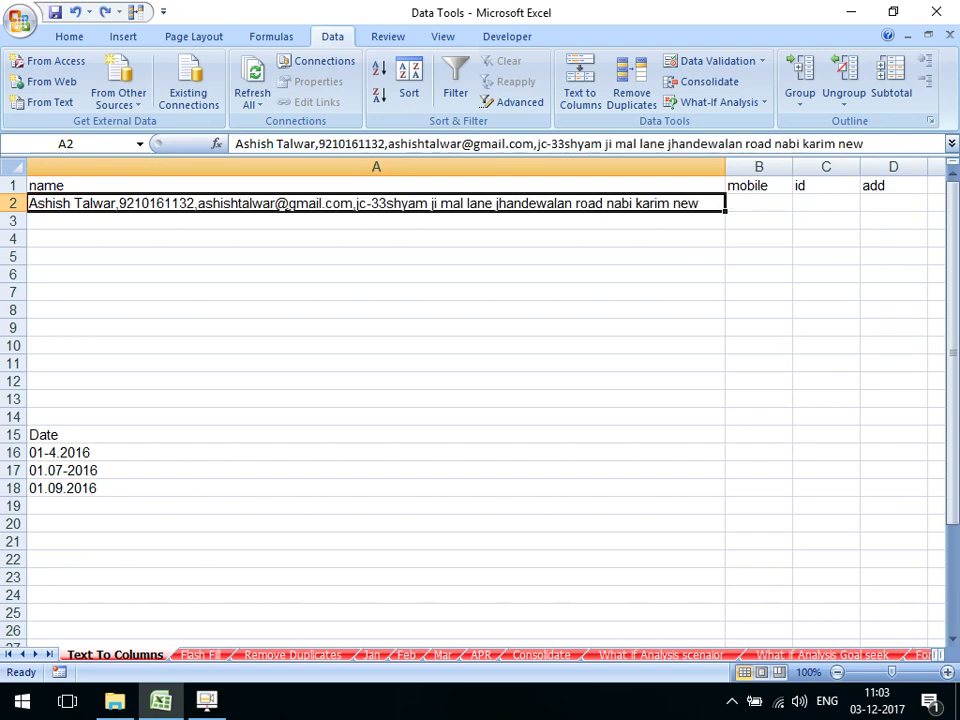
- Split the A2 contact line into four columns using a comma delimiter with Text to Columns
{"action": "left_click", "coordinate": [580, 85]}
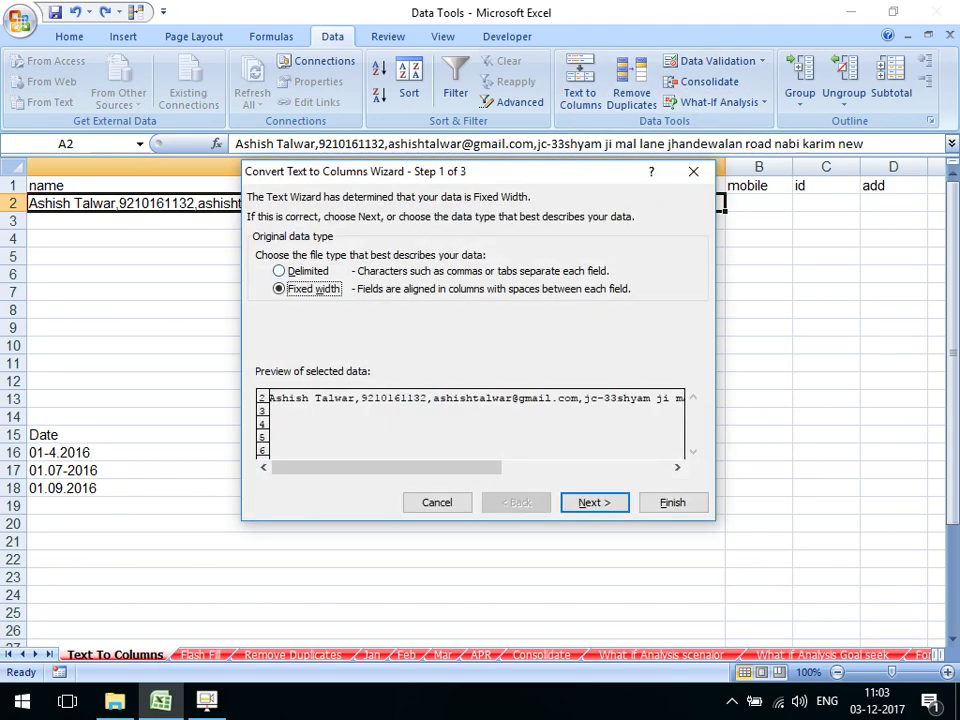
{"action": "key", "text": "Up"}
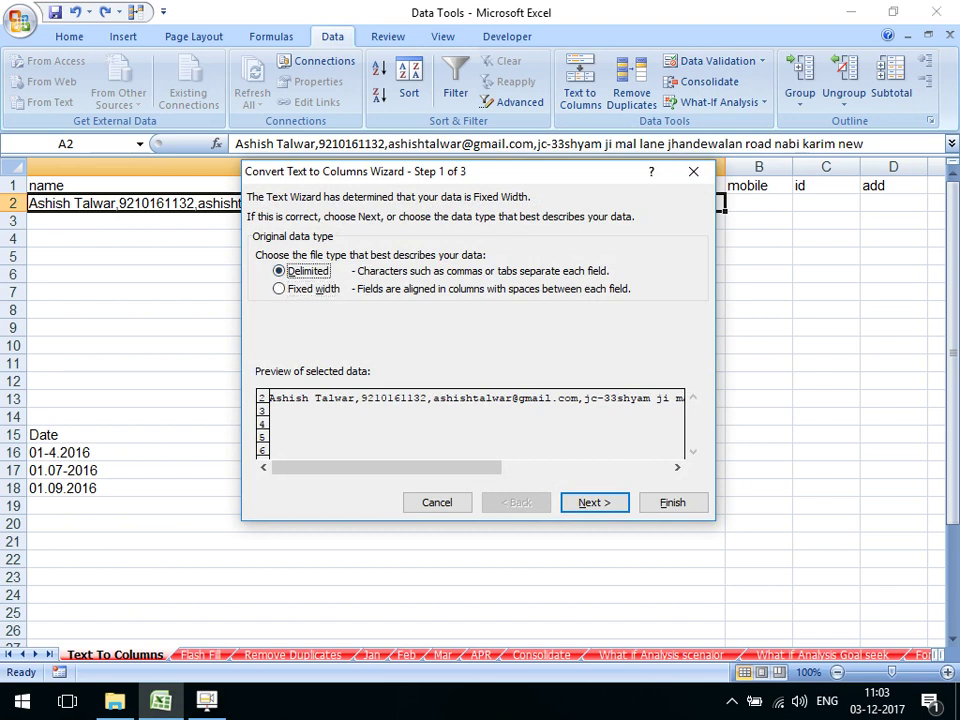
{"action": "key", "text": "Return"}
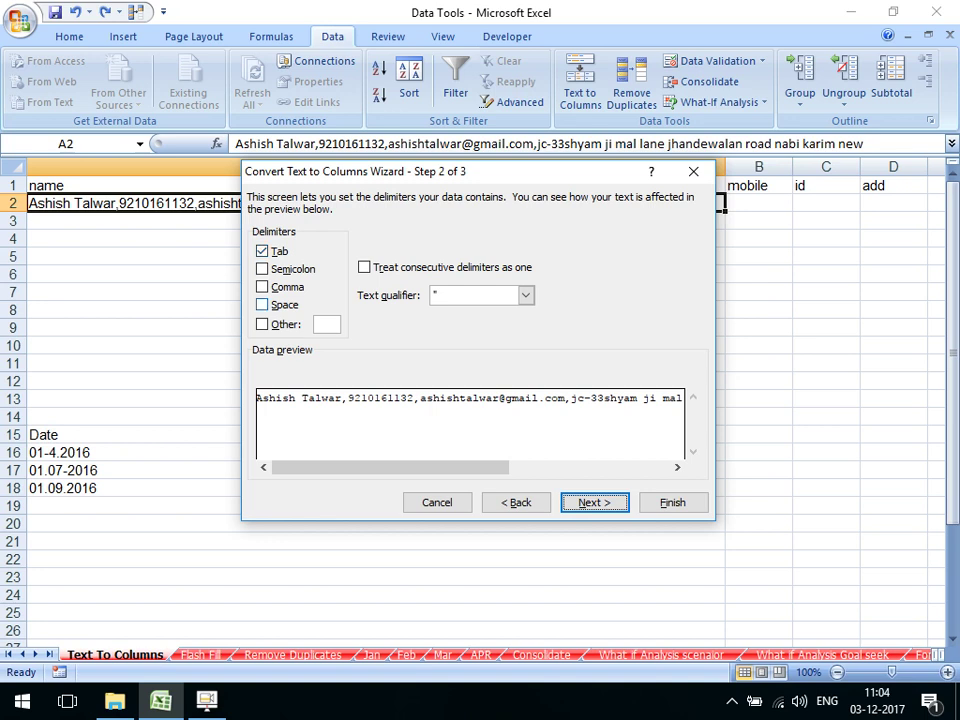
{"action": "key", "text": "alt+o"}
{"action": "type", "text": ","}
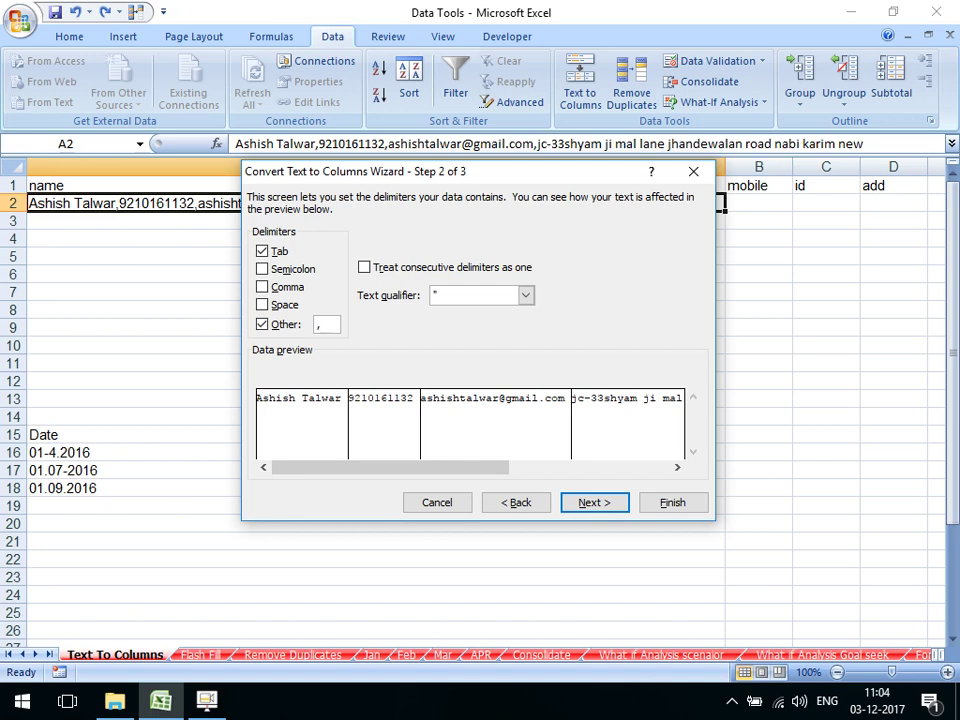
{"action": "key", "text": "BackSpace"}
{"action": "type", "text": ","}
{"action": "key", "text": "Return"}
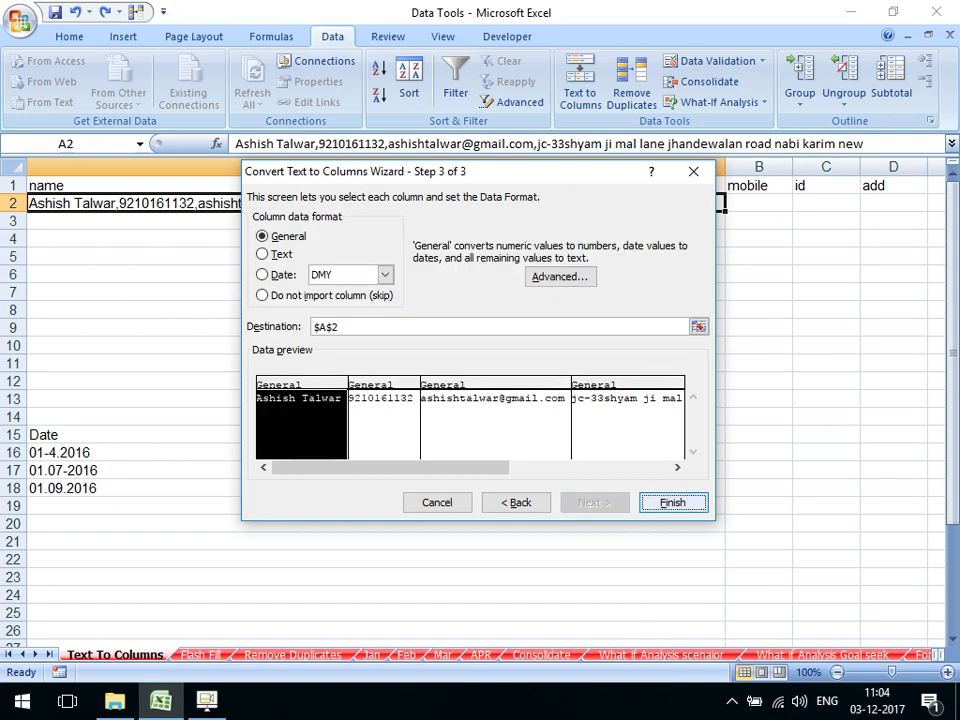
{"action": "key", "text": "Return"}
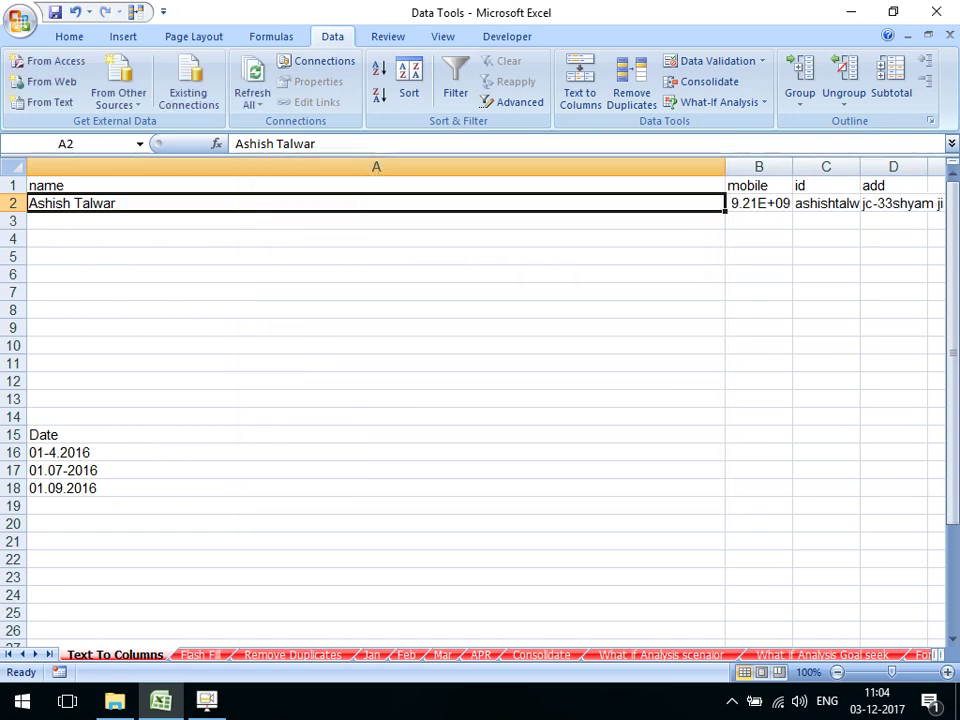
- Resize columns A to D to fit the name, mobile number, e-mail and address
{"action": "left_click_drag", "start_coordinate": [726, 167], "coordinate": [140, 167]}
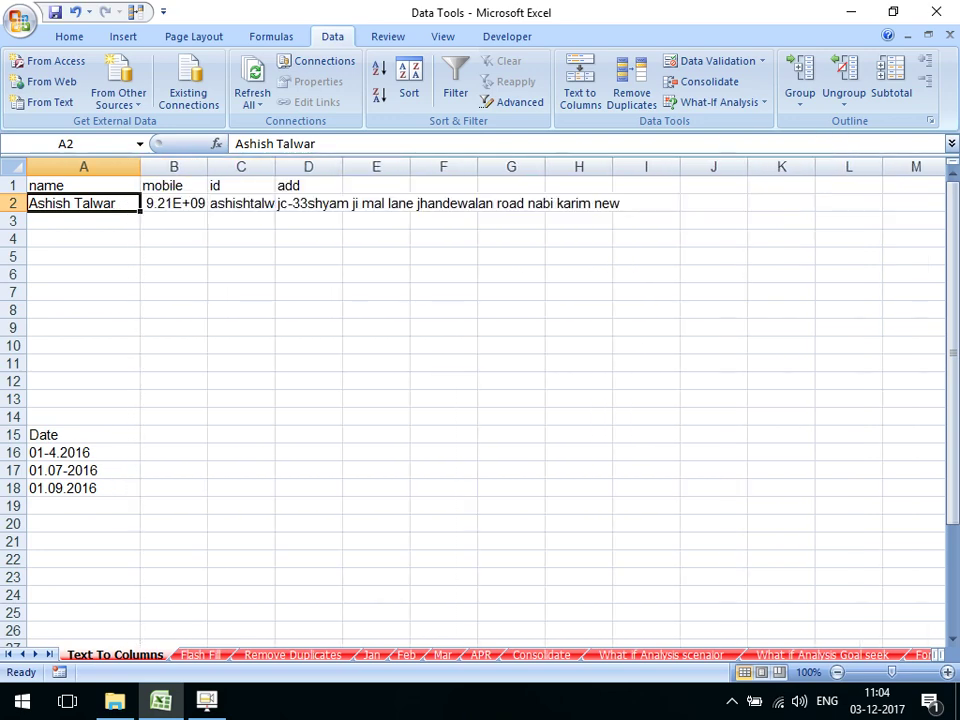
{"action": "left_click_drag", "start_coordinate": [208, 167], "coordinate": [229, 167]}
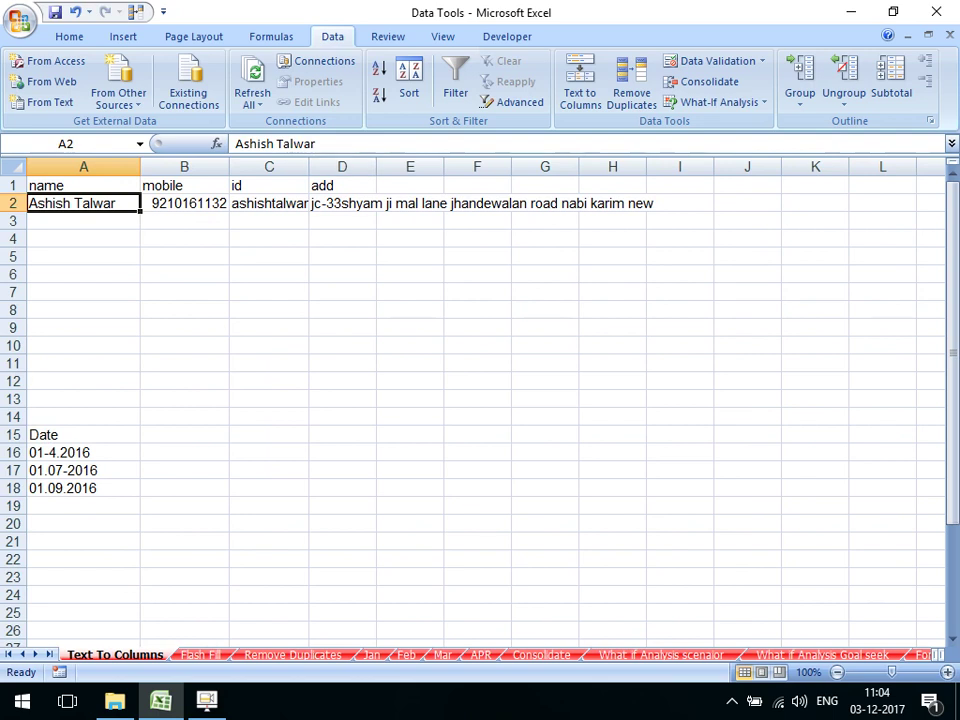
{"action": "double_click", "coordinate": [296, 167]}
{"action": "double_click", "coordinate": [460, 167]}
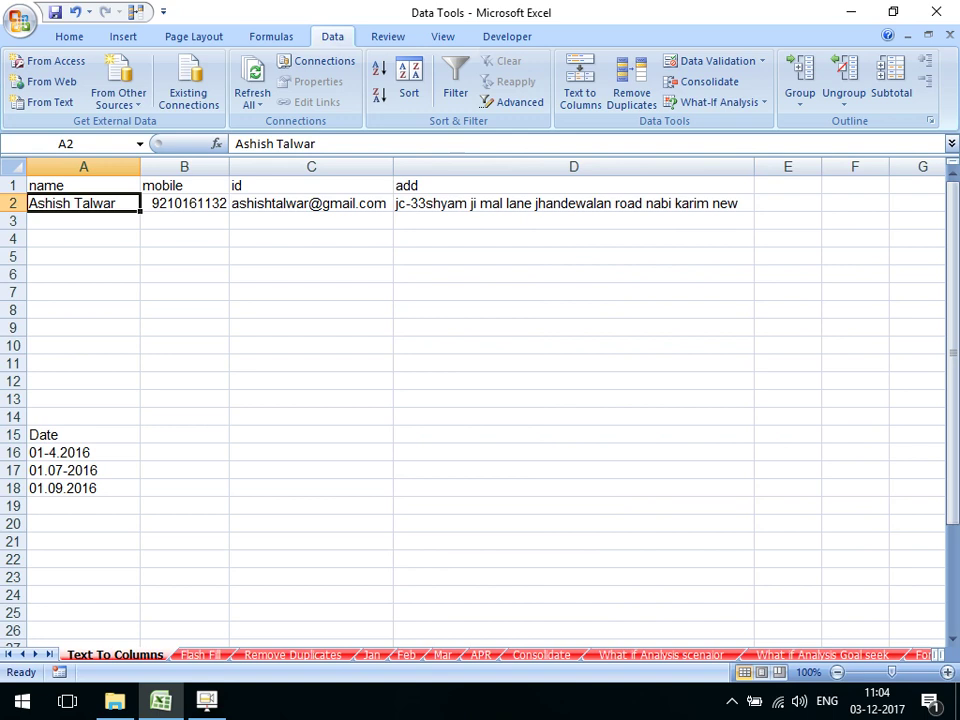
- Select the three text dates in A16:A18 under the Date heading
{"action": "scroll", "coordinate": [480, 400], "scroll_direction": "down", "scroll_amount": 2}
{"action": "scroll", "coordinate": [480, 400], "scroll_direction": "down", "scroll_amount": 1}
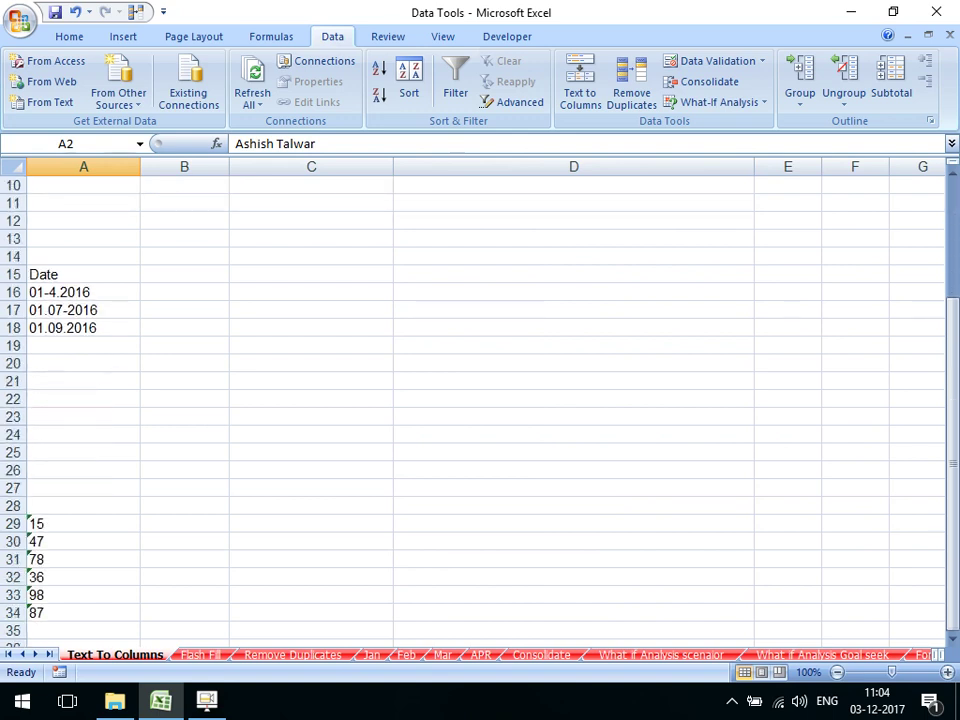
{"action": "left_click", "coordinate": [84, 274]}
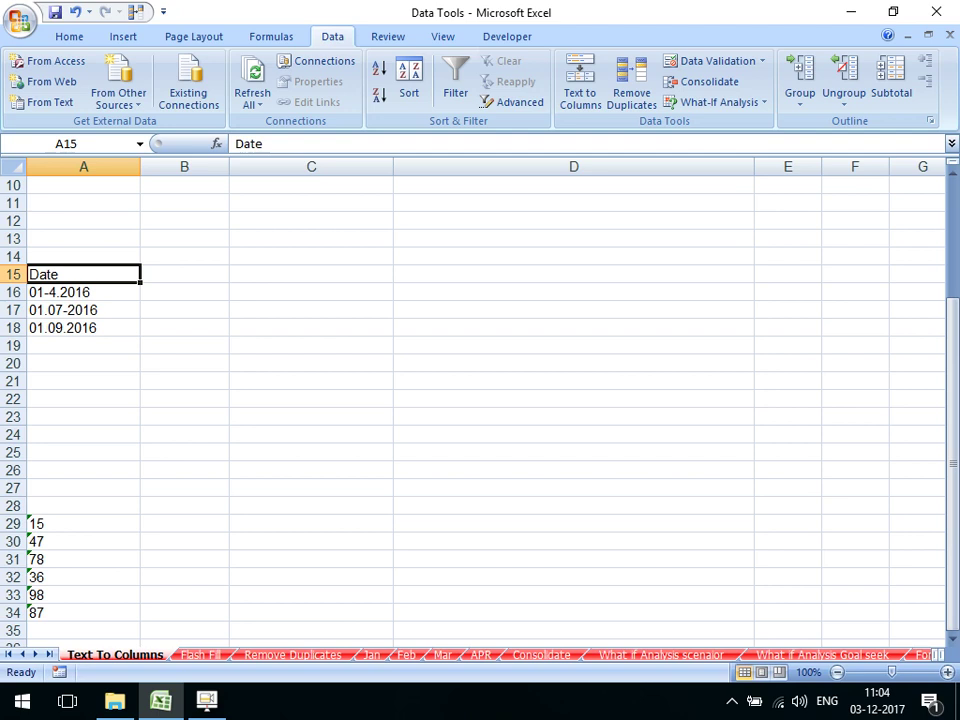
{"action": "key", "text": "Return"}
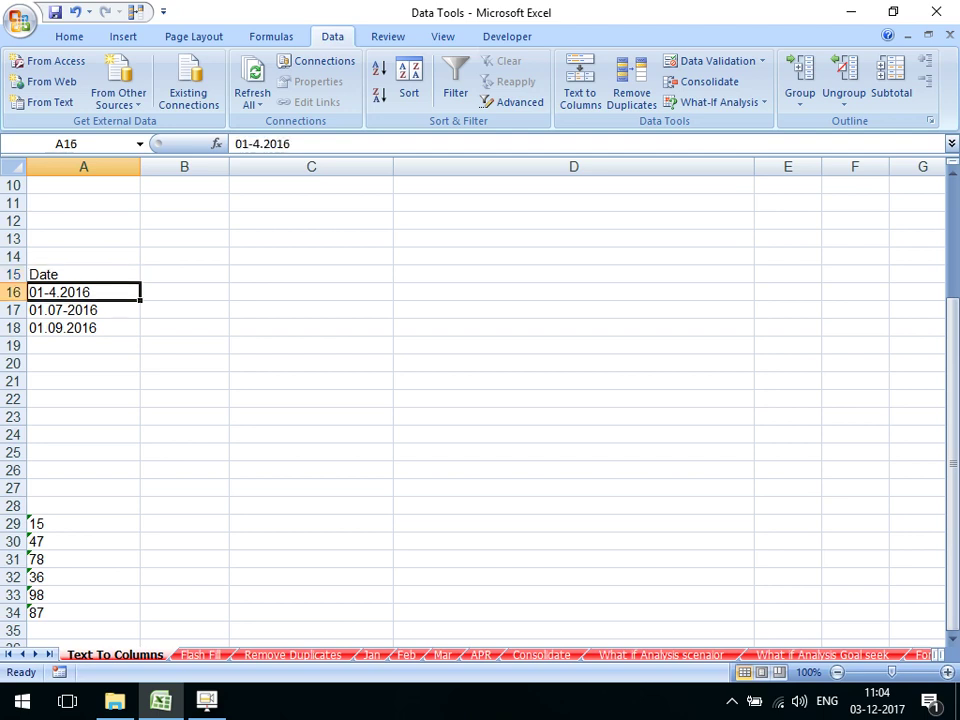
{"action": "key", "text": "Tab"}
{"action": "key", "text": "Tab"}
{"action": "key", "text": "Return"}
{"action": "left_click", "coordinate": [60, 292]}
{"action": "key", "text": "shift+Down"}
{"action": "key", "text": "shift+Down"}
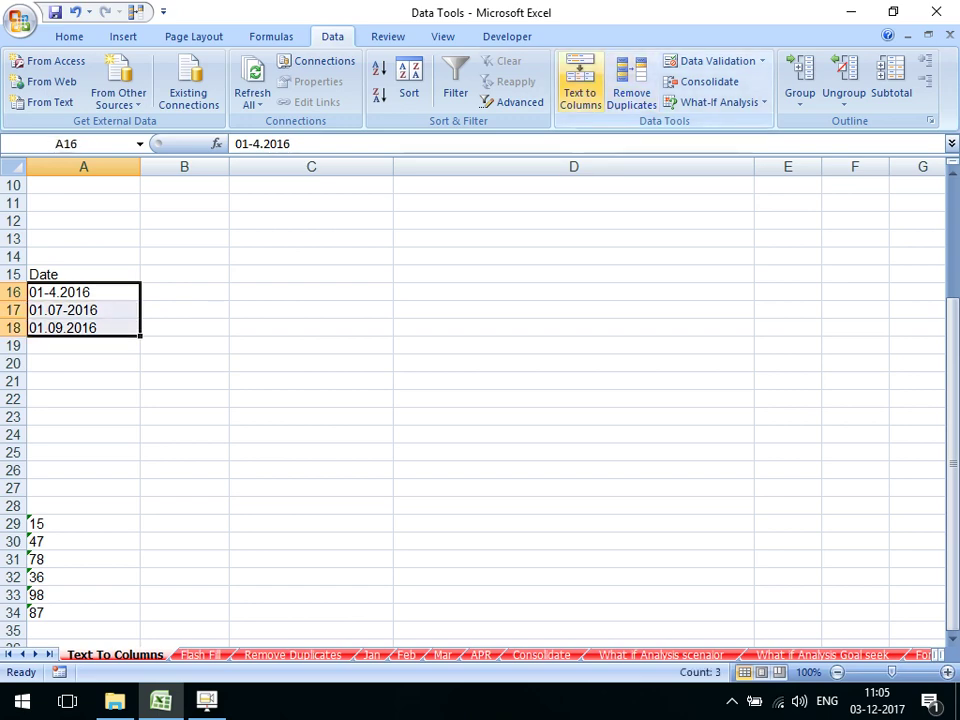
- Convert them with Text to Columns to DMY dates 01-04-2016, 01-07-2016 and 01-09-2016
{"action": "left_click", "coordinate": [580, 80]}
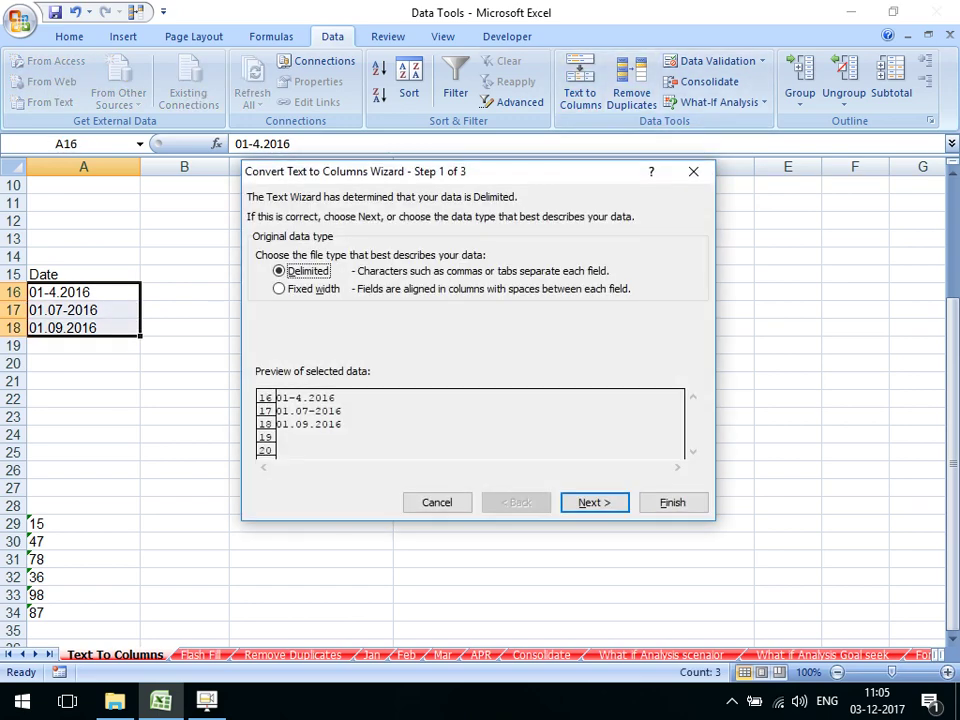
{"action": "key", "text": "Return"}
{"action": "key", "text": "Return"}
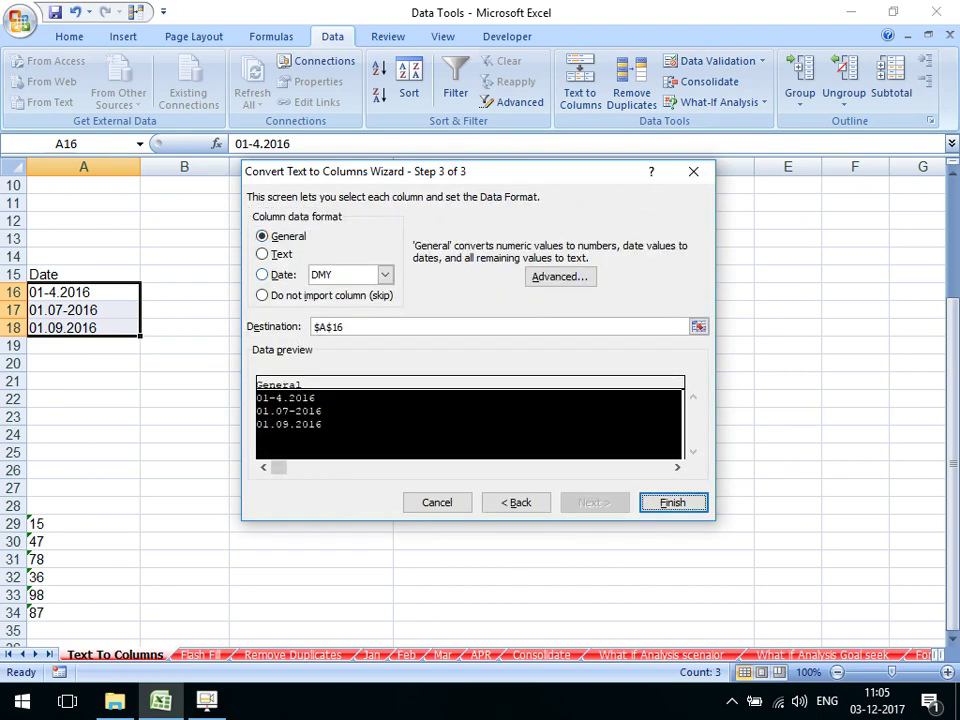
{"action": "key", "text": "alt+d"}
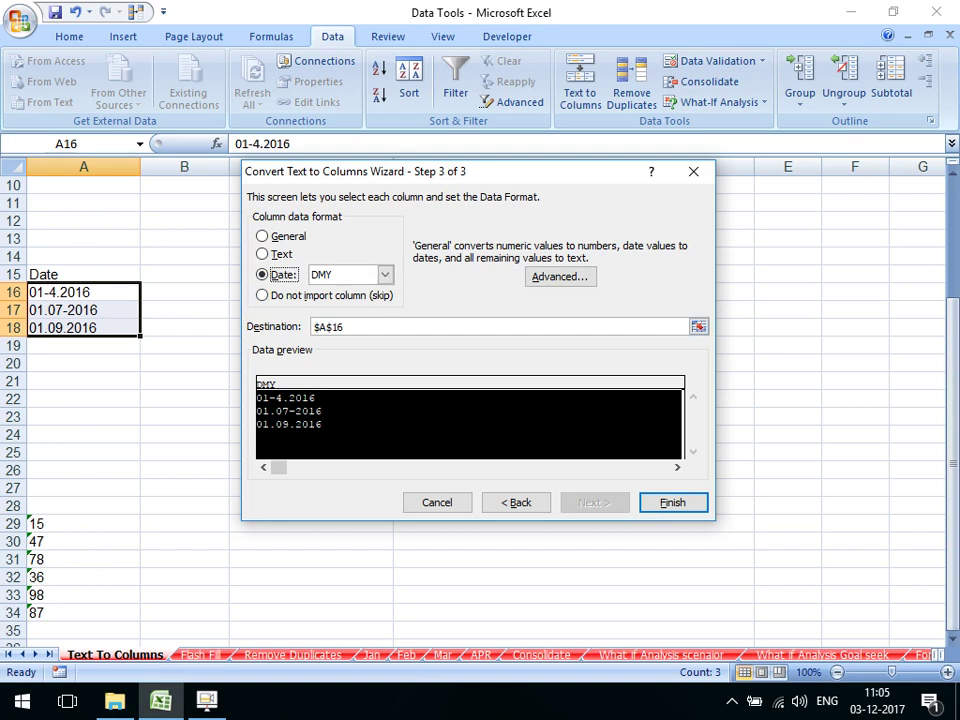
{"action": "key", "text": "Return"}
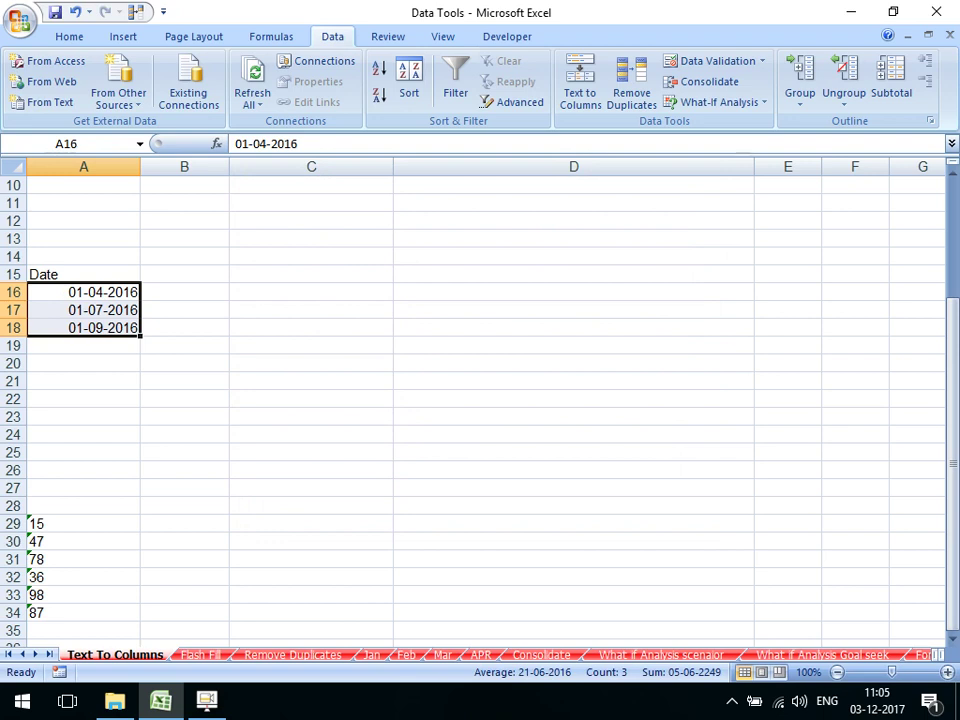
{"action": "left_click", "coordinate": [84, 523]}
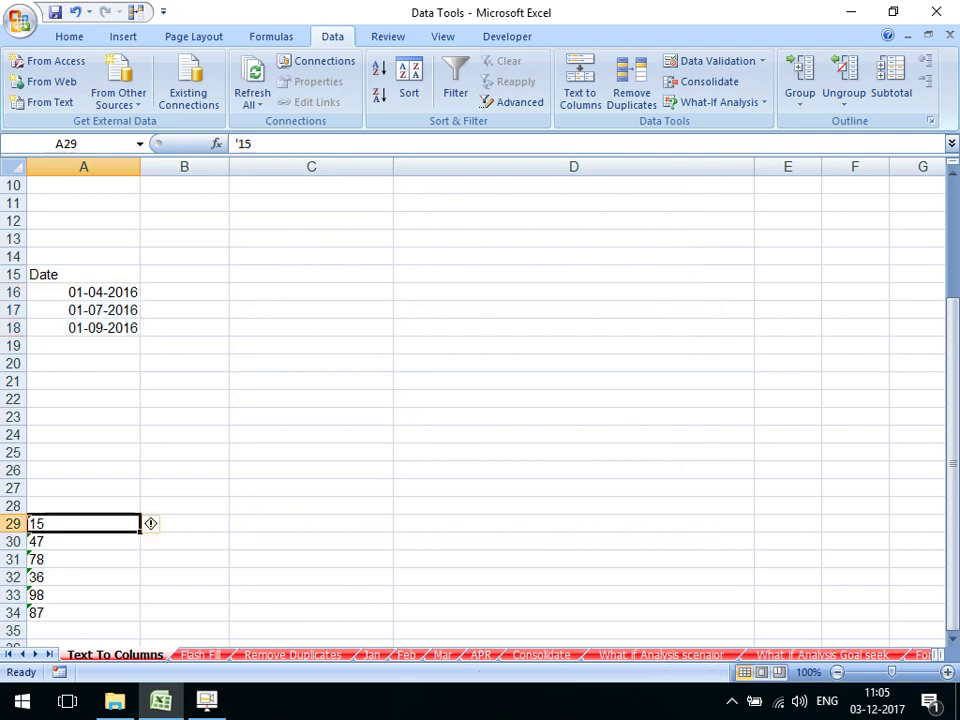
{"action": "scroll", "coordinate": [480, 400], "scroll_direction": "down", "scroll_amount": 1}
{"action": "left_click", "coordinate": [311, 469]}
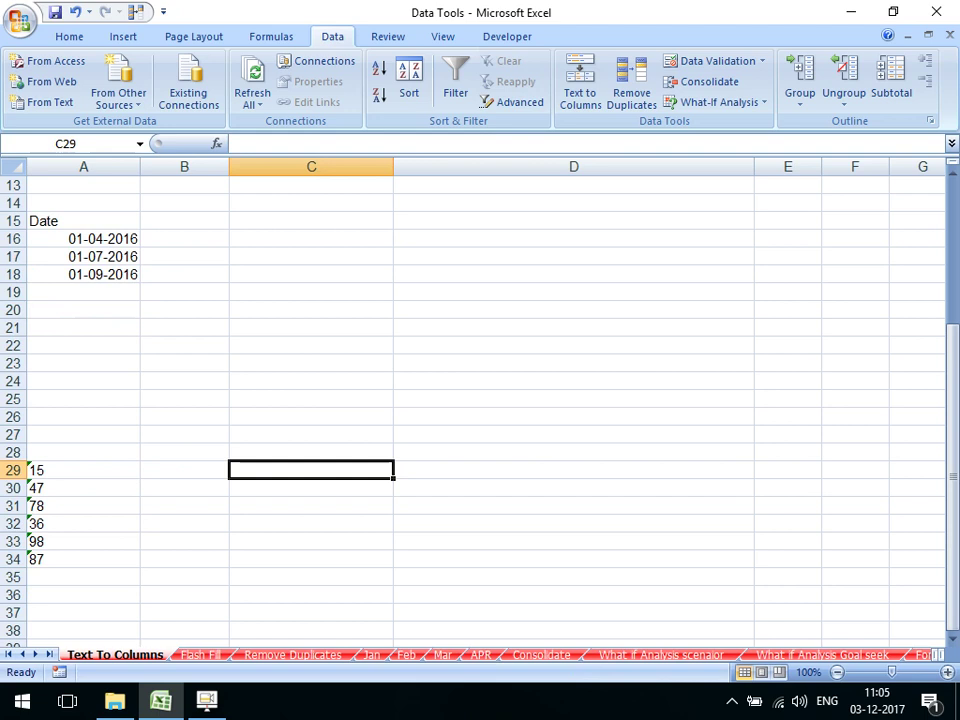
{"action": "type", "text": "40"}
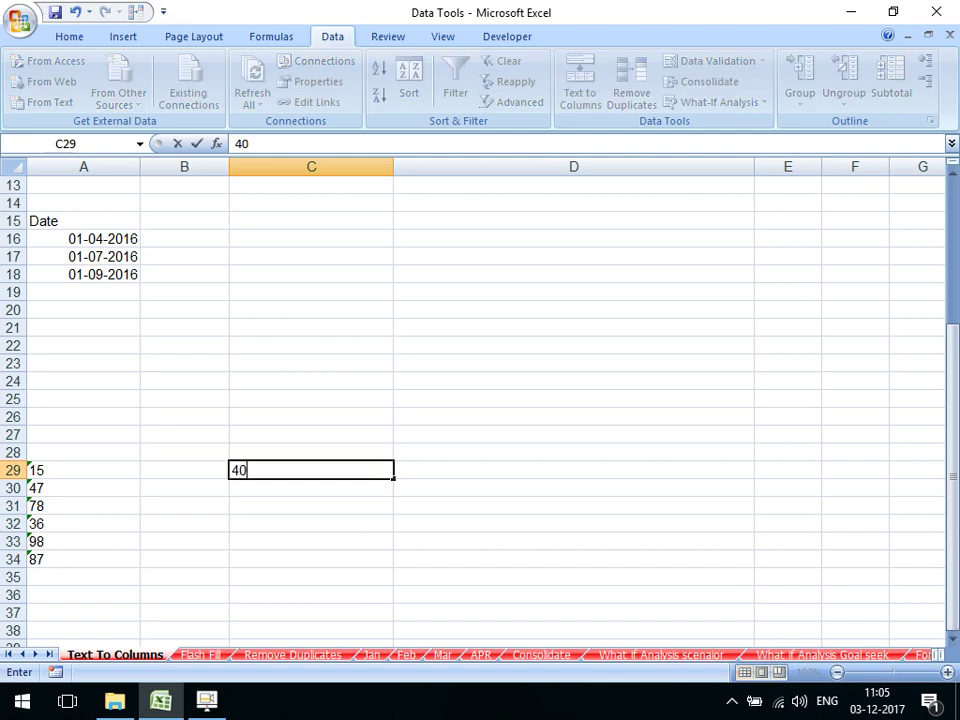
{"action": "key", "text": "Return"}
{"action": "key", "text": "Up"}
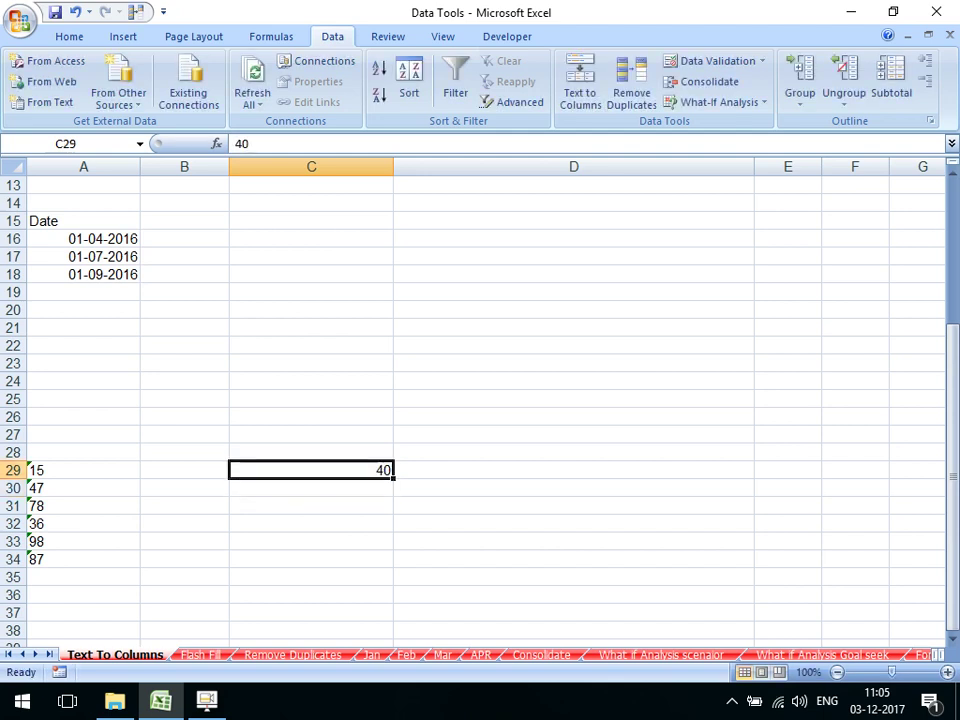
{"action": "type", "text": "'"}
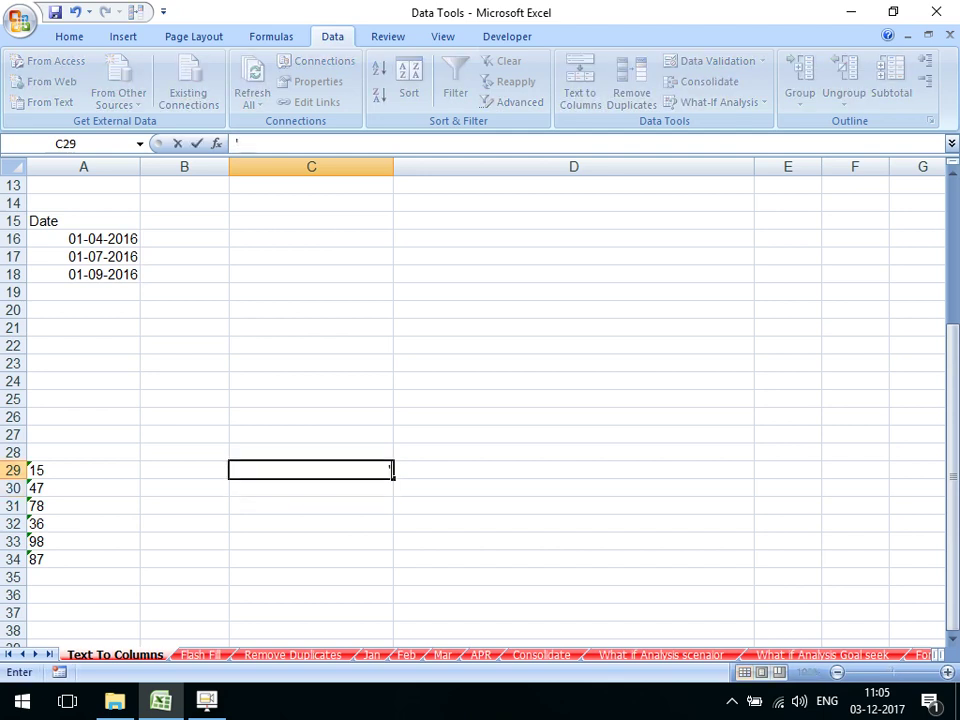
{"action": "type", "text": "40"}
{"action": "key", "text": "Return"}
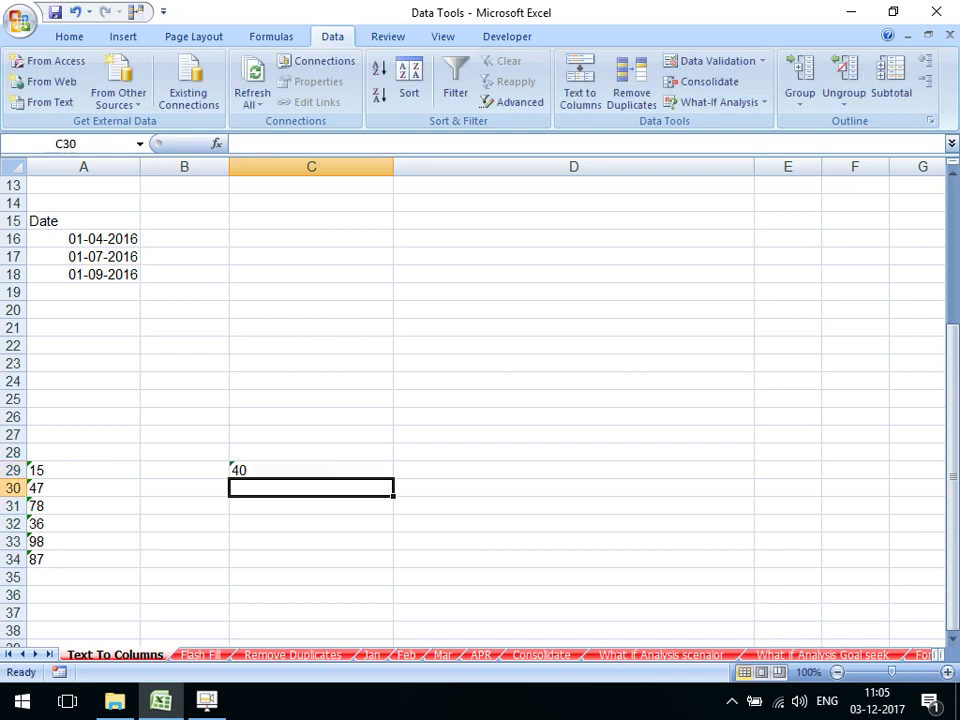
{"action": "key", "text": "Up"}
{"action": "key", "text": "Delete"}
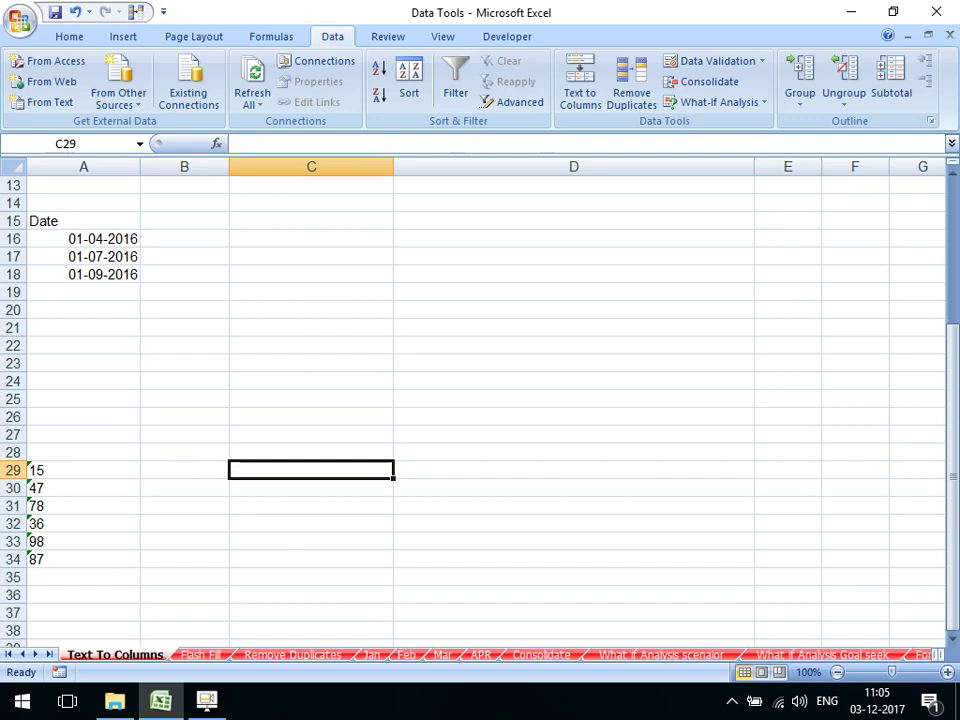
{"action": "key", "text": "Left"}
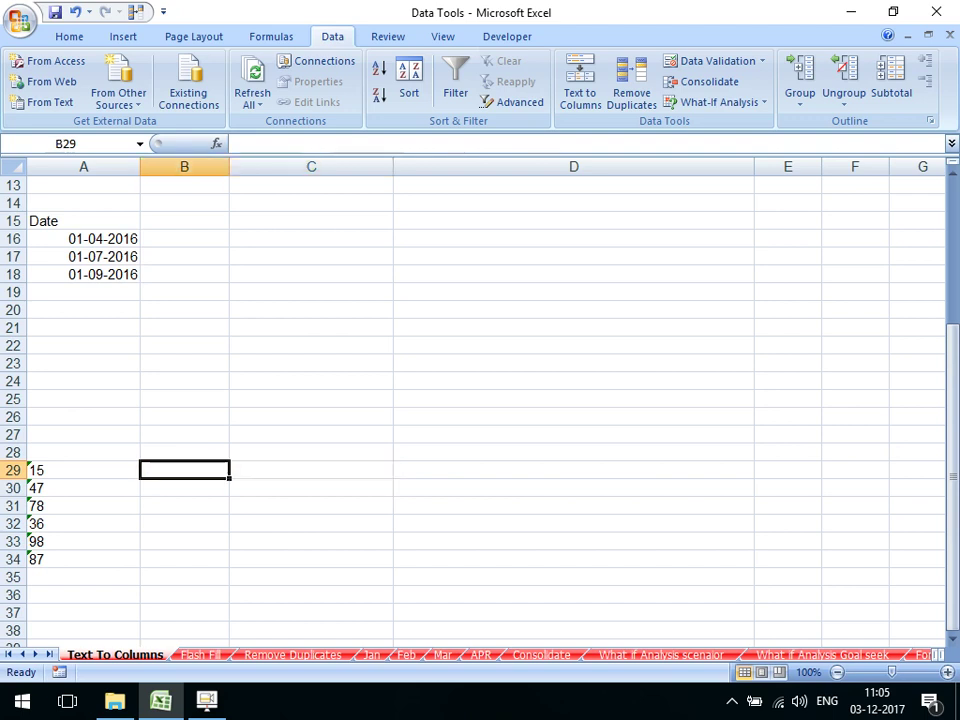
{"action": "type", "text": "="}
{"action": "key", "text": "Left"}
{"action": "type", "text": "+"}
{"action": "key", "text": "Return"}
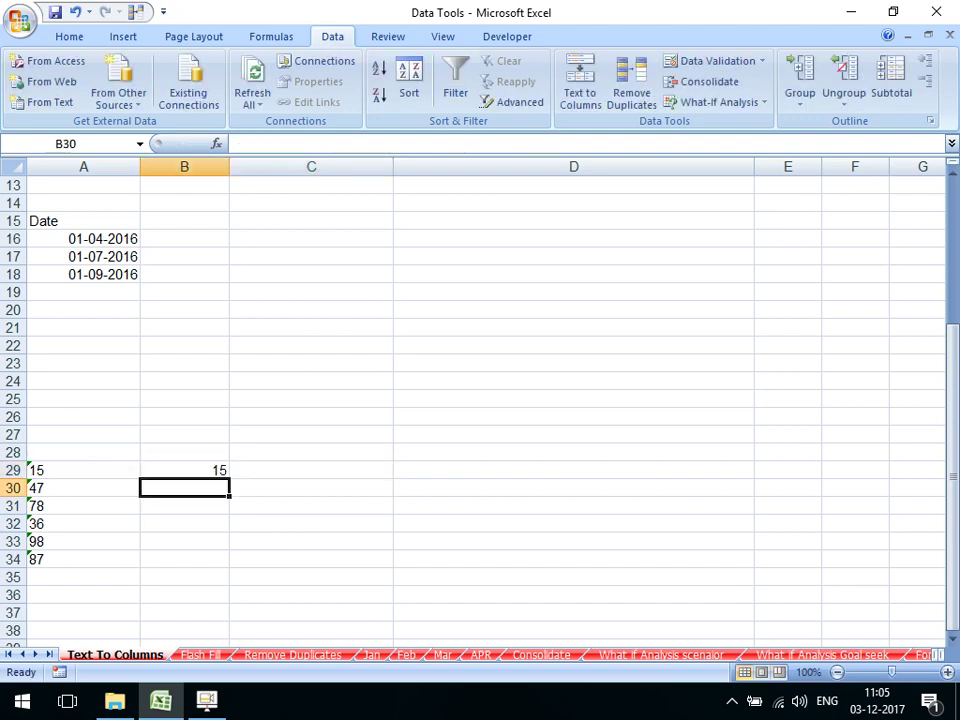
{"action": "key", "text": "Up"}
{"action": "key", "text": "shift+Down"}
{"action": "key", "text": "shift+Down"}
{"action": "key", "text": "shift+Down"}
{"action": "key", "text": "shift+Down"}
{"action": "key", "text": "shift+Down"}
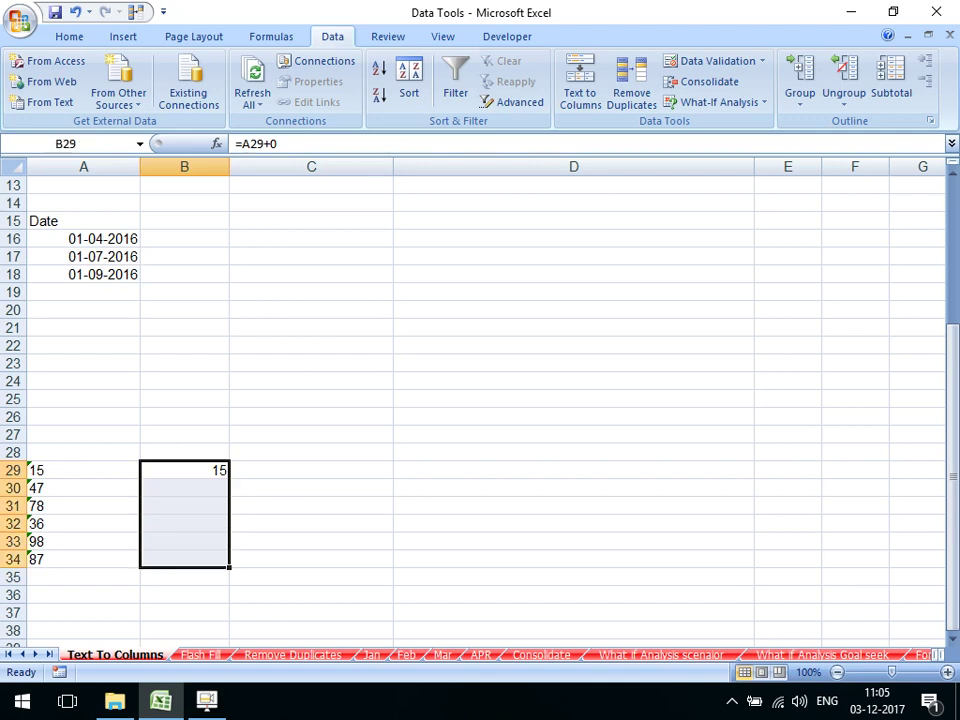
{"action": "key", "text": "ctrl+d"}
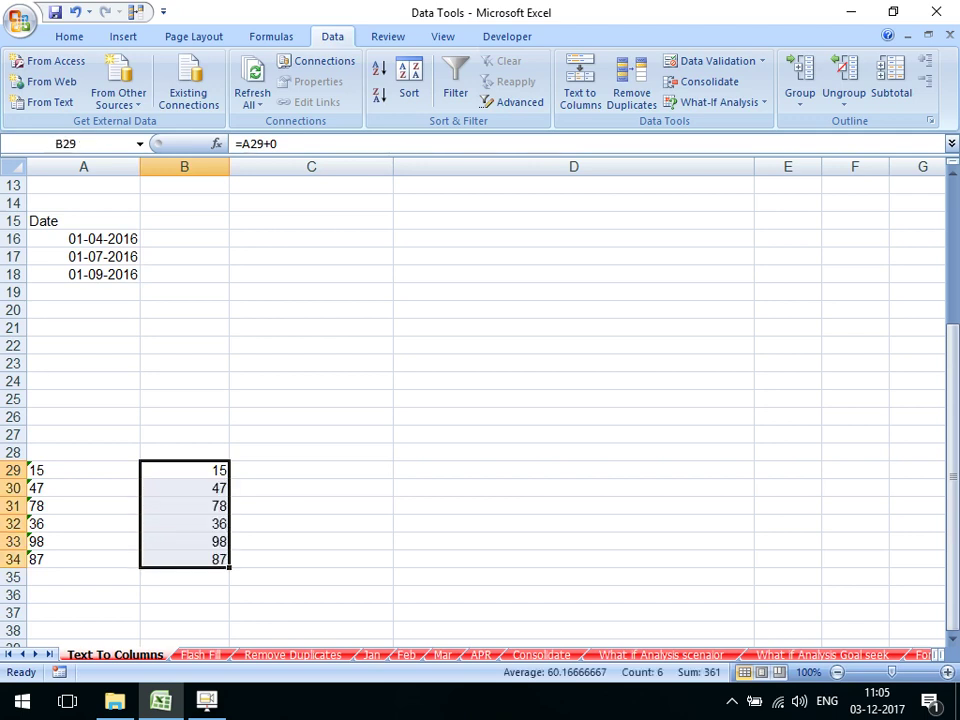
{"action": "key", "text": "Delete"}
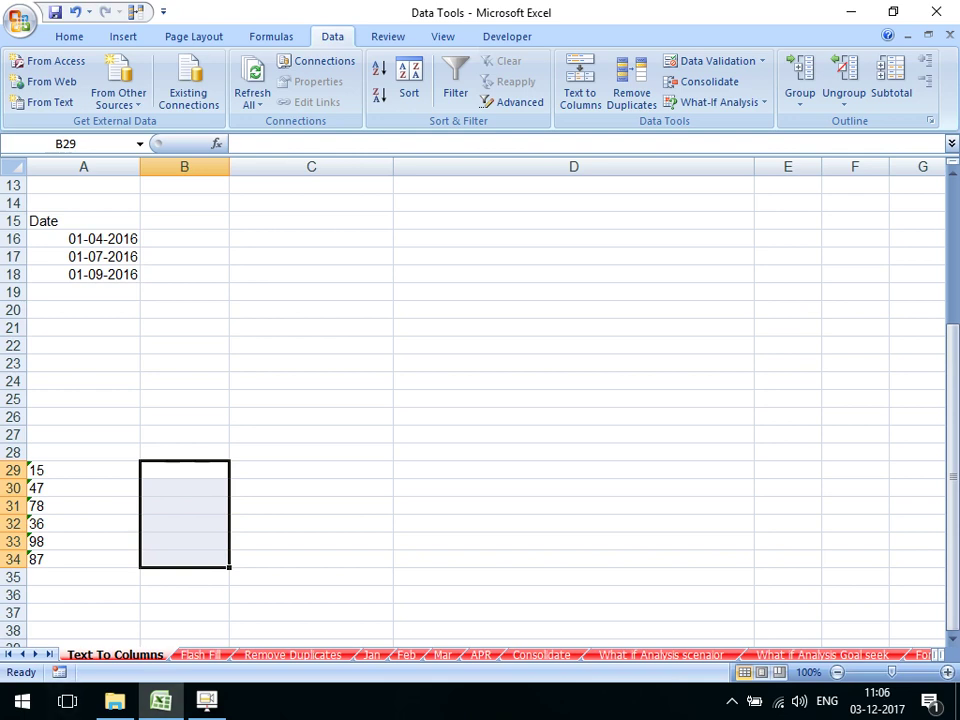
{"action": "left_click", "coordinate": [83, 452]}
{"action": "left_click_drag", "start_coordinate": [60, 470], "coordinate": [60, 559]}
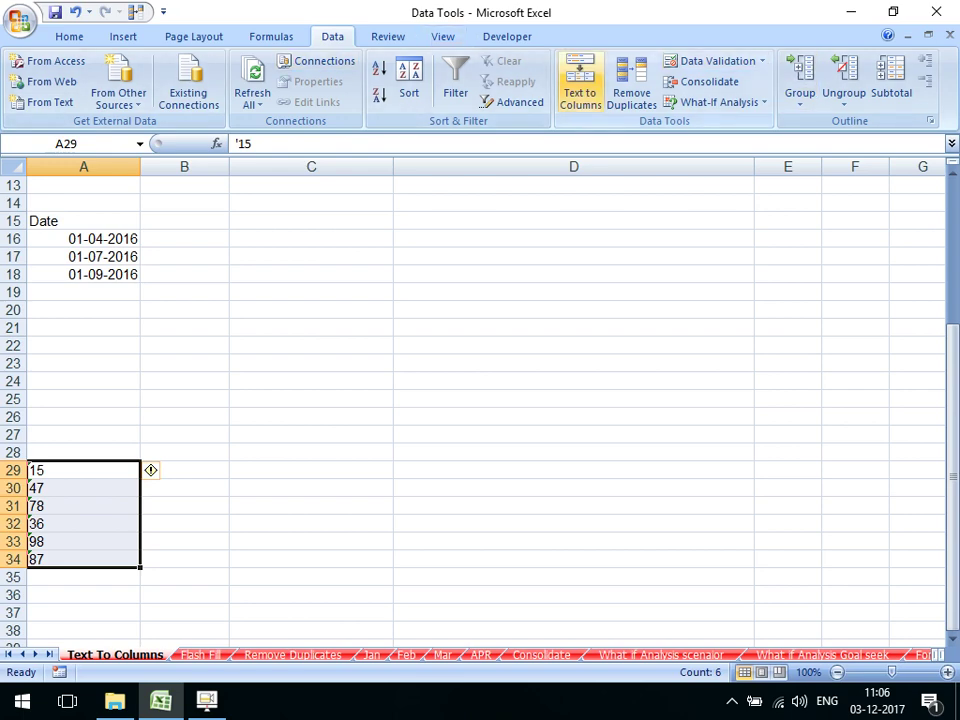
{"action": "left_click", "coordinate": [580, 85]}
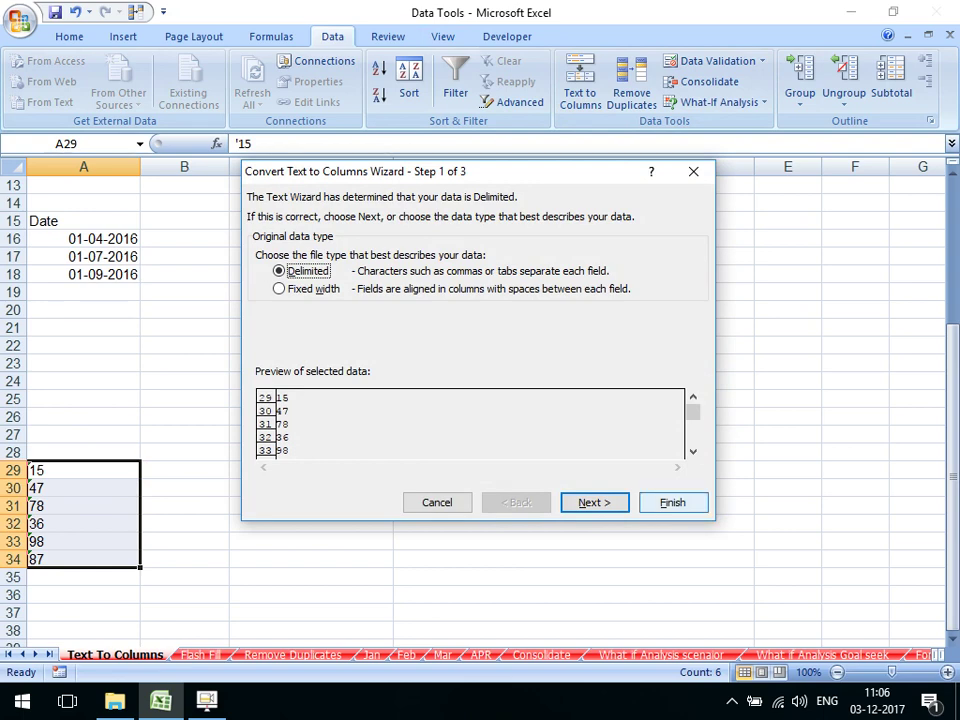
{"action": "left_click", "coordinate": [672, 502]}
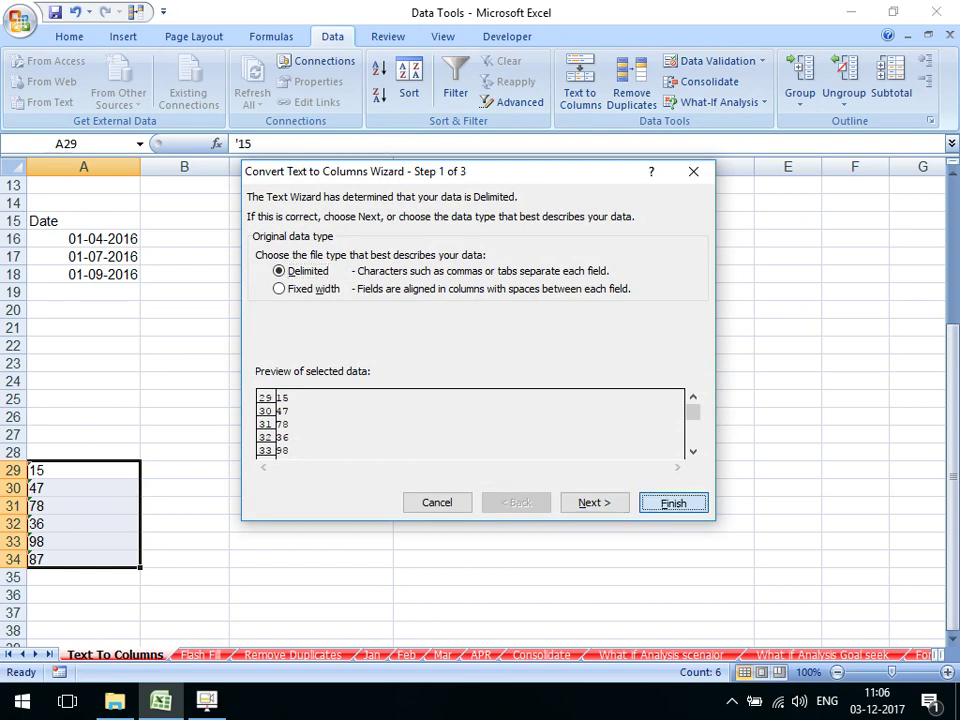
{"action": "left_click", "coordinate": [573, 505]}
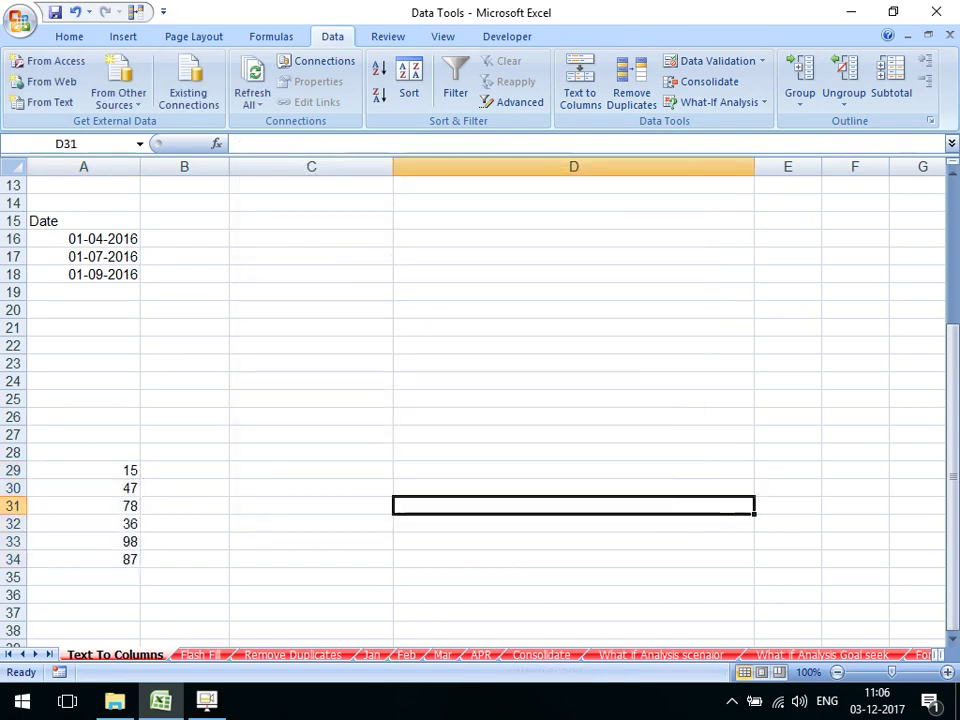
{"action": "left_click_drag", "start_coordinate": [83, 470], "coordinate": [83, 559]}
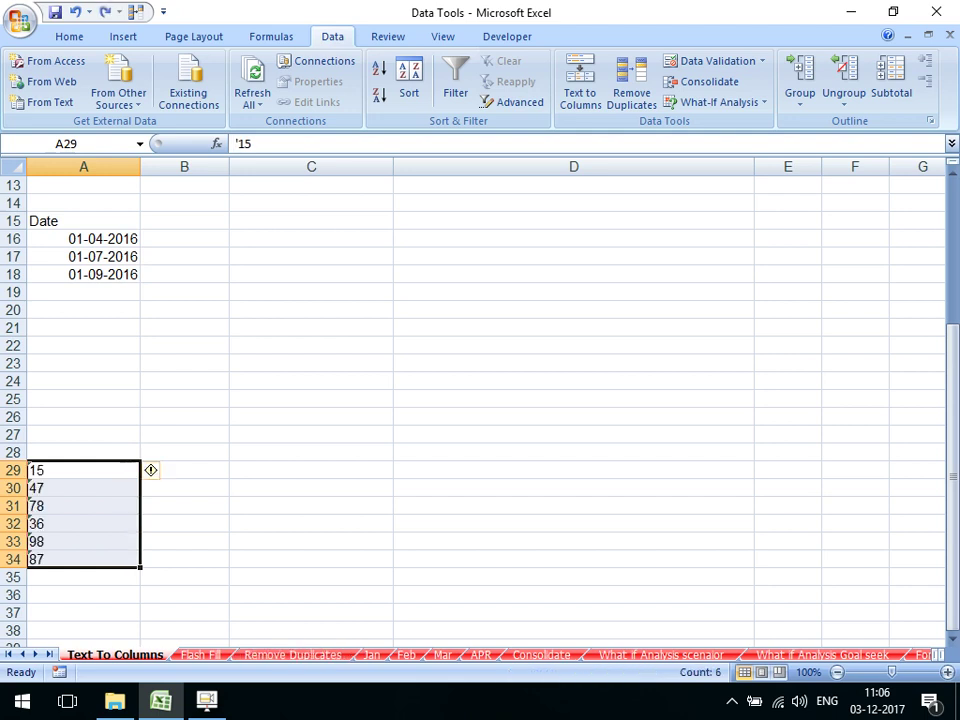
- Fill a =A29+0 helper formula down B29:B34, then clear it again
{"action": "left_click", "coordinate": [573, 487]}
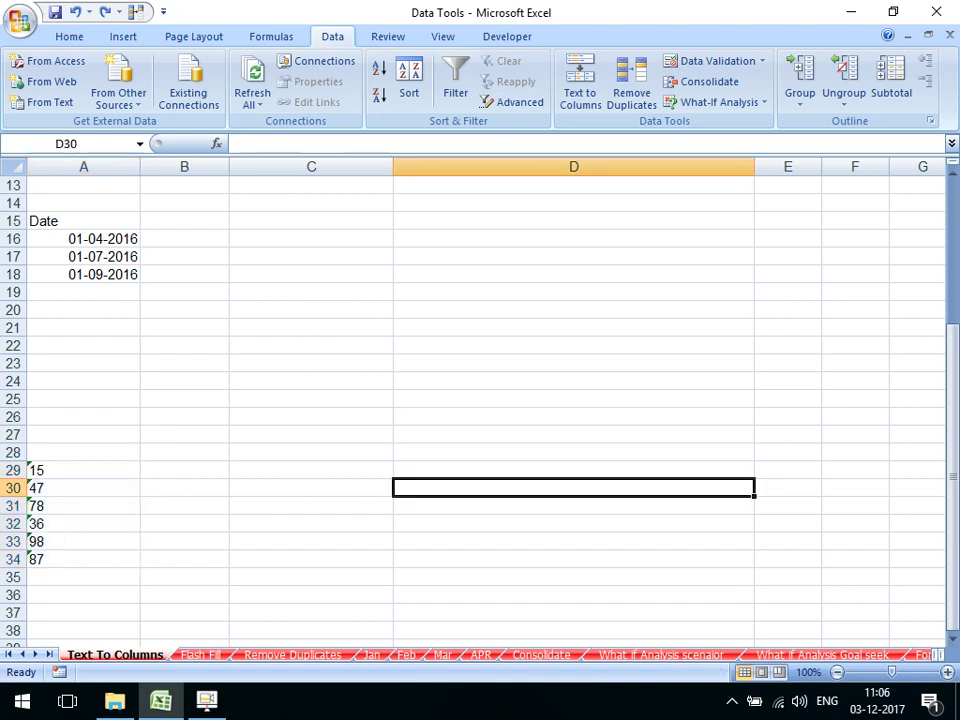
{"action": "left_click", "coordinate": [184, 469]}
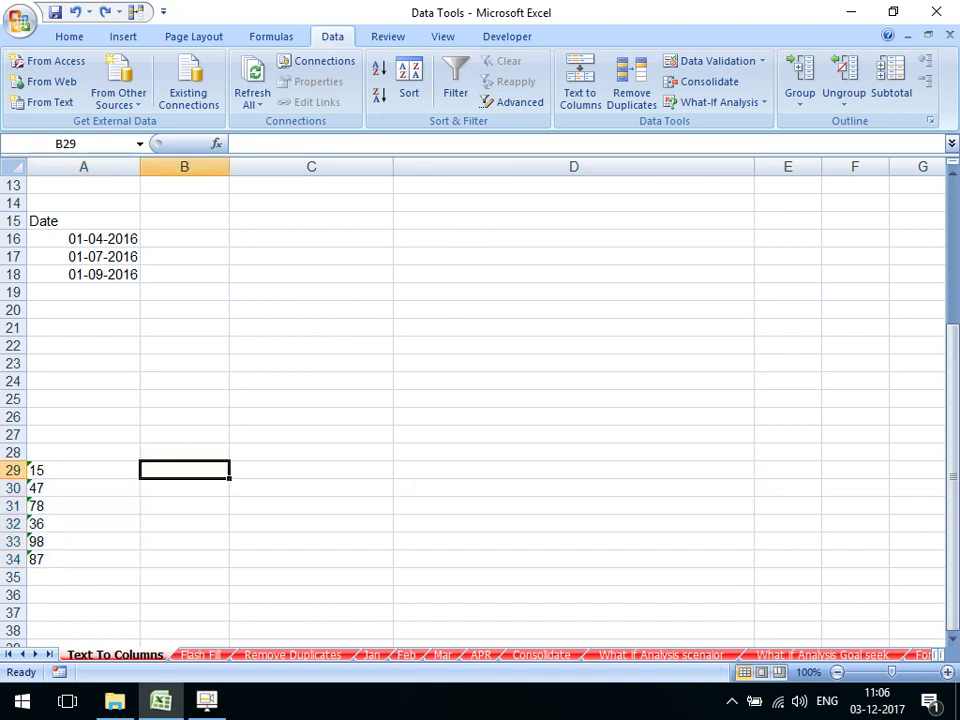
{"action": "type", "text": "="}
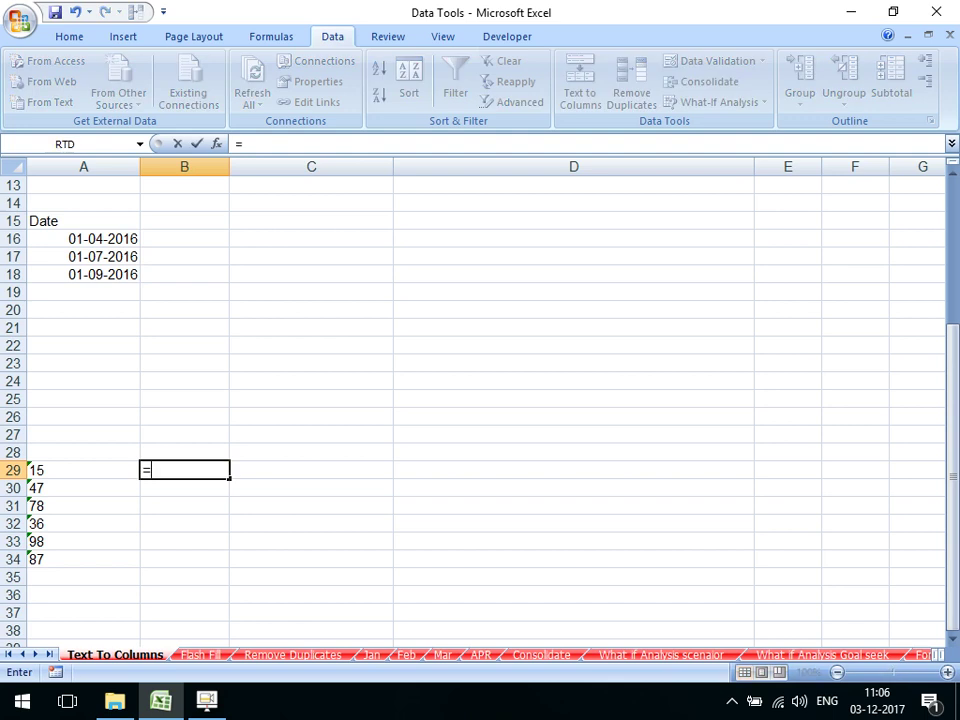
{"action": "key", "text": "Left"}
{"action": "type", "text": "+0"}
{"action": "key", "text": "Return"}
{"action": "left_click_drag", "start_coordinate": [184, 469], "coordinate": [184, 558]}
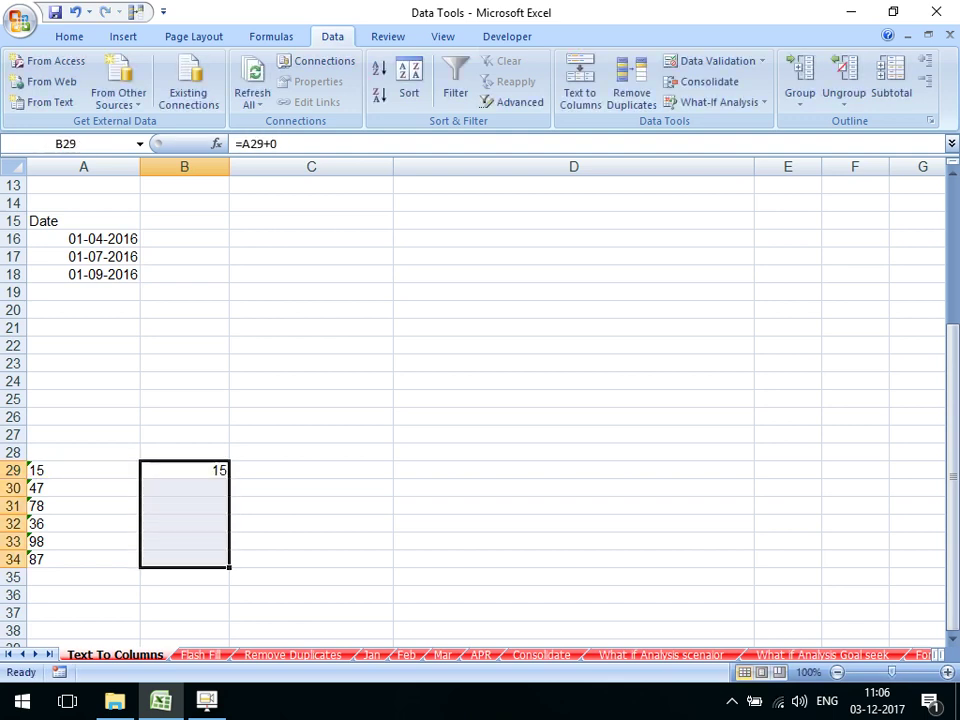
{"action": "key", "text": "ctrl+d"}
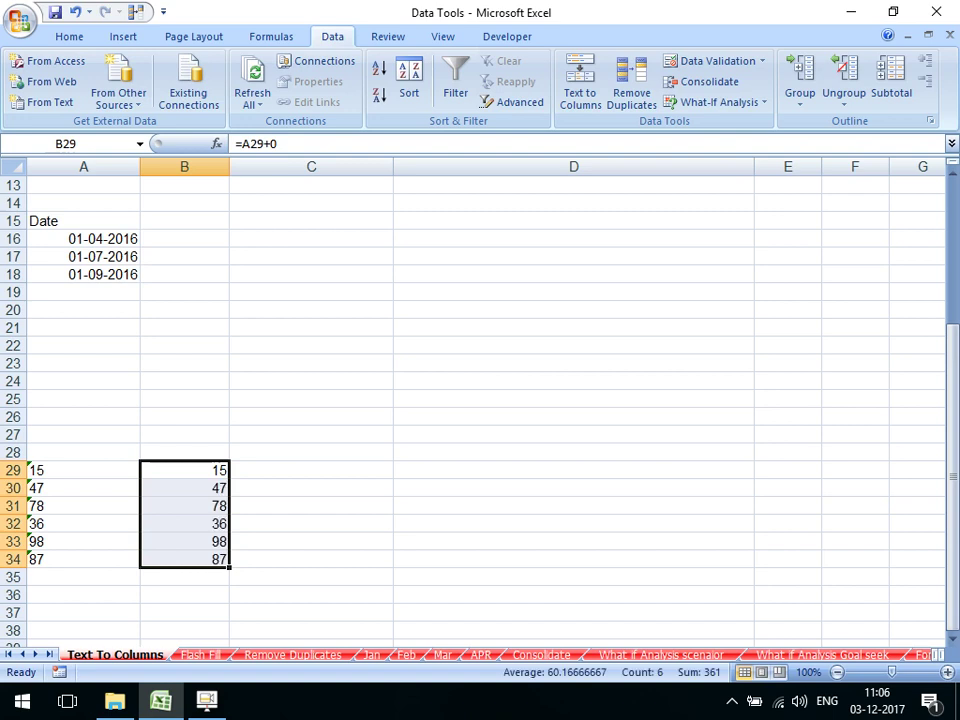
{"action": "key", "text": "Delete"}
- Convert the text-stored values in A29:A34 to real numbers with Text to Columns
{"action": "left_click_drag", "start_coordinate": [84, 469], "coordinate": [84, 558]}
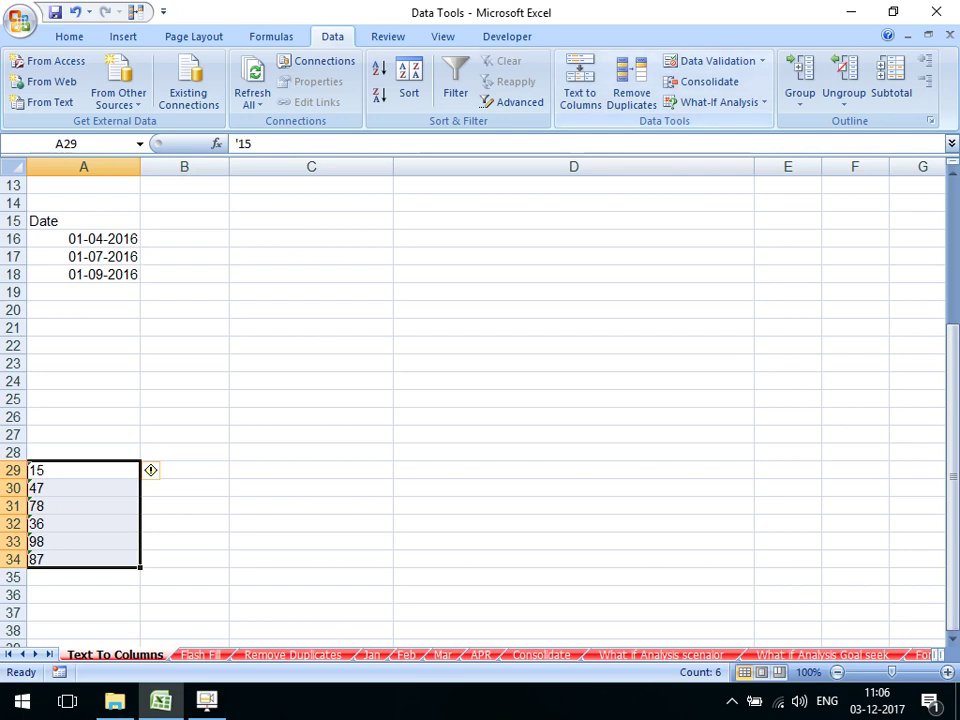
{"action": "left_click", "coordinate": [580, 85]}
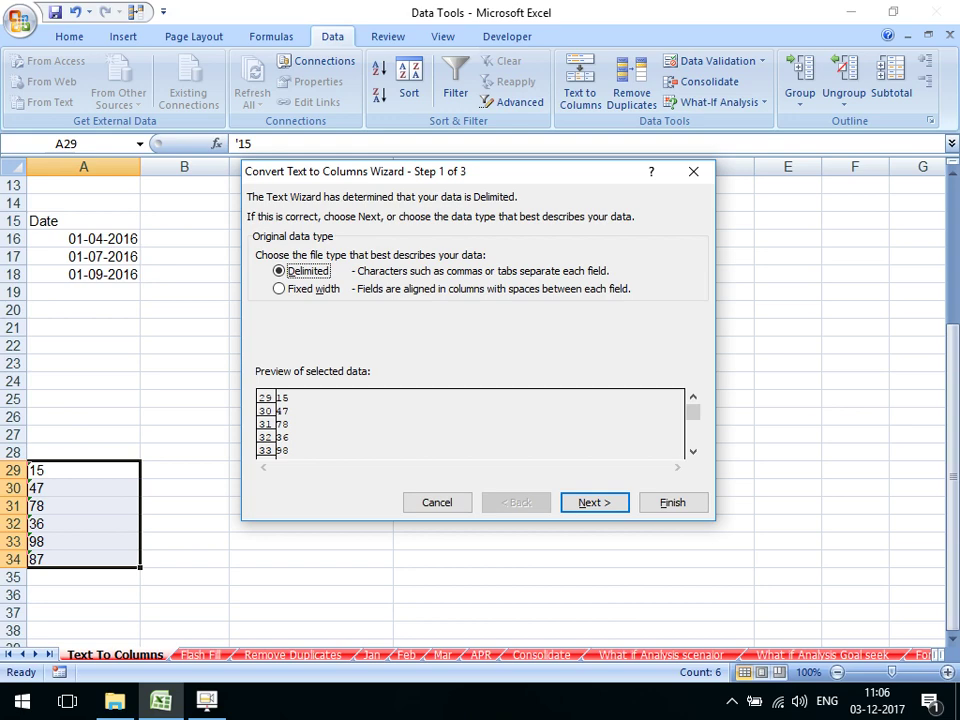
{"action": "left_click", "coordinate": [672, 502]}
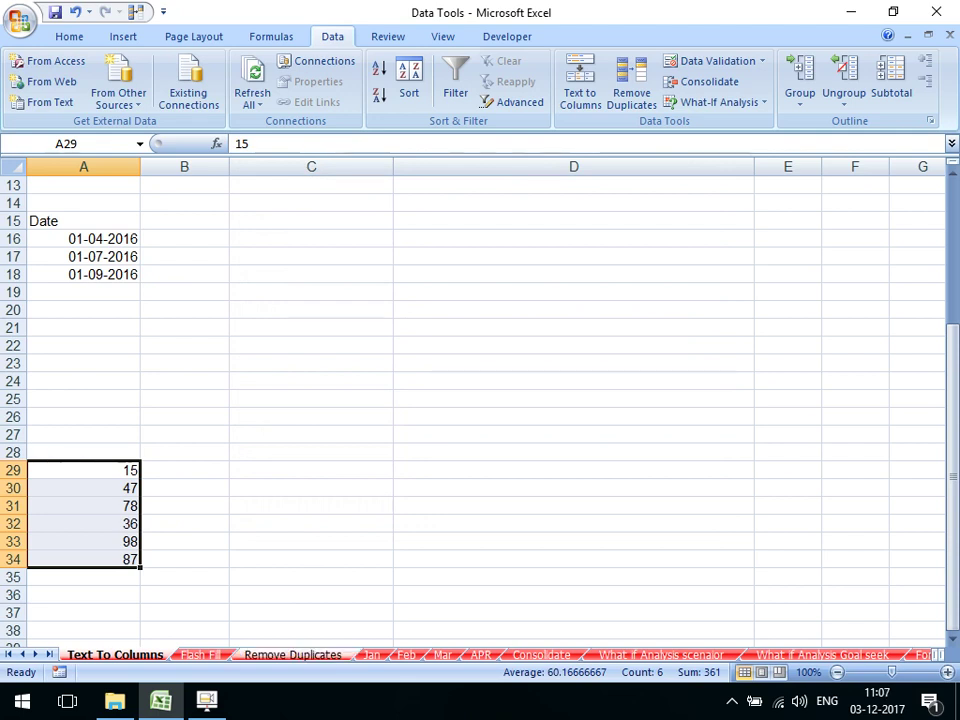
- Open the Remove Duplicates sheet and select the city list A1:A115 from the Name header
{"action": "left_click", "coordinate": [293, 654]}
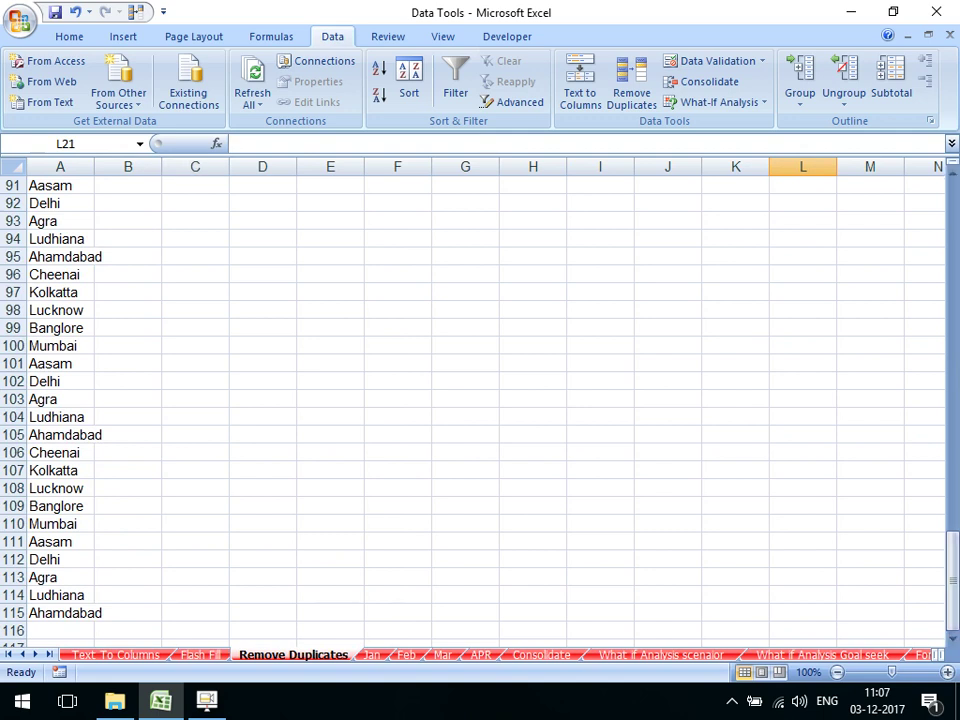
{"action": "left_click", "coordinate": [127, 310]}
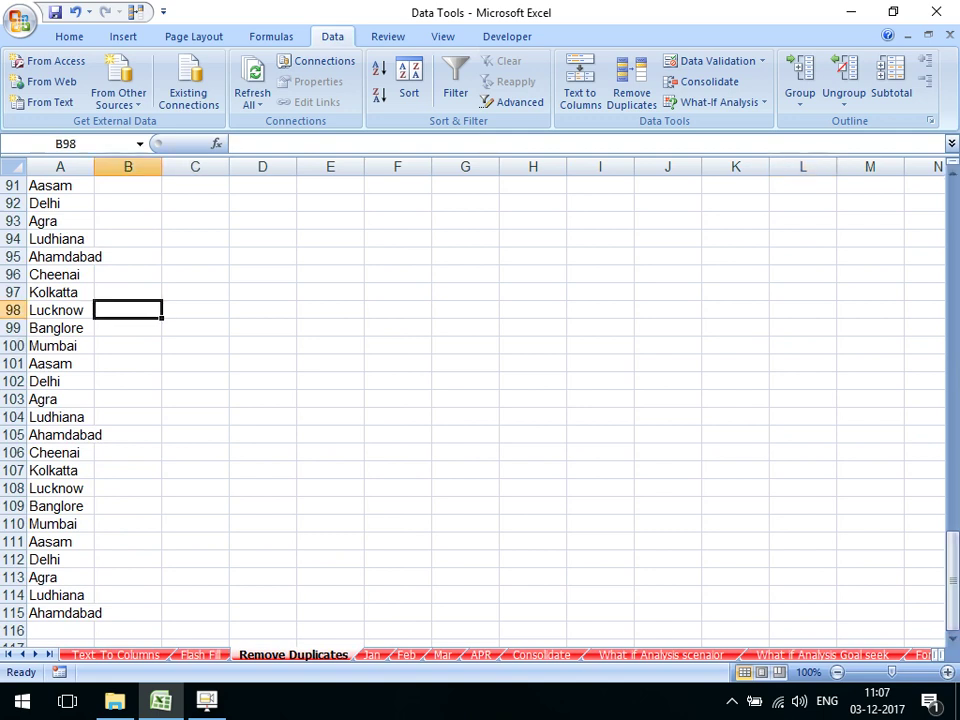
{"action": "left_click", "coordinate": [60, 274]}
{"action": "scroll", "coordinate": [60, 274], "scroll_direction": "up", "scroll_amount": 4}
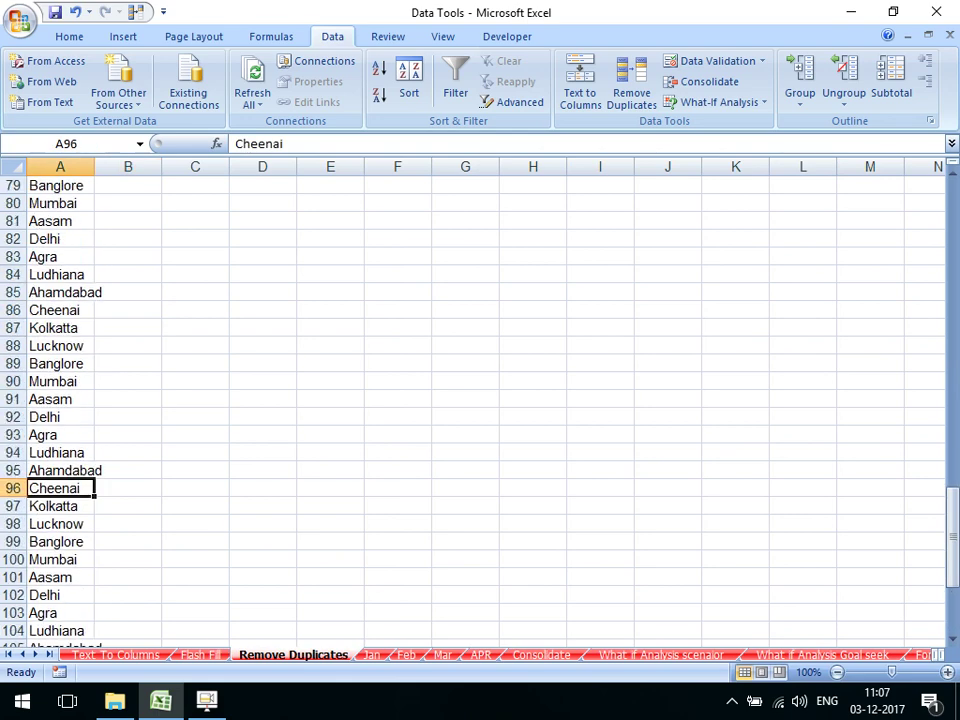
{"action": "scroll", "coordinate": [60, 274], "scroll_direction": "up", "scroll_amount": 7}
{"action": "scroll", "coordinate": [60, 274], "scroll_direction": "up", "scroll_amount": 10}
{"action": "scroll", "coordinate": [60, 274], "scroll_direction": "up", "scroll_amount": 9}
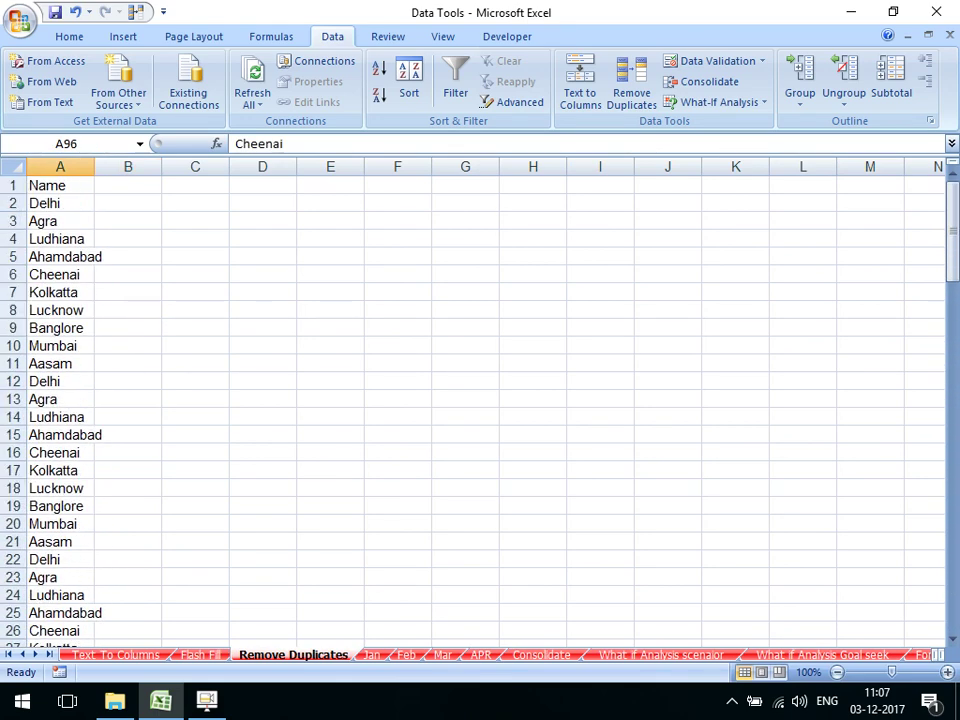
{"action": "key", "text": "ctrl+Up"}
{"action": "key", "text": "ctrl+shift+Down"}
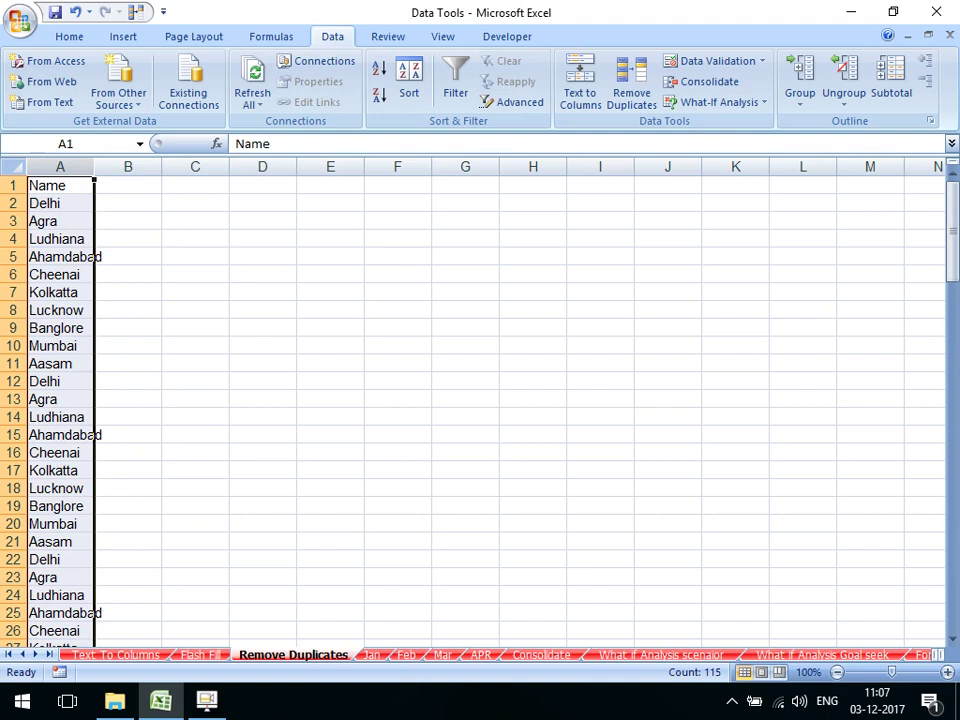
- Highlight duplicate city names in column A with Duplicate Values: light red fill, dark red text
{"action": "left_click", "coordinate": [69, 36]}
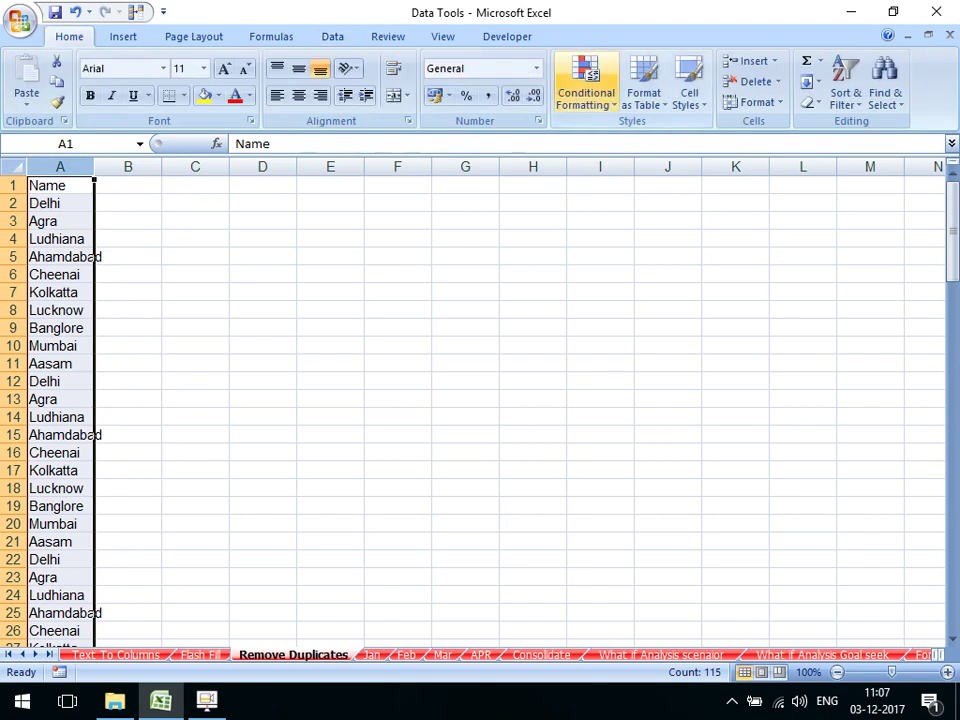
{"action": "left_click", "coordinate": [586, 92]}
{"action": "mouse_move", "coordinate": [648, 135]}
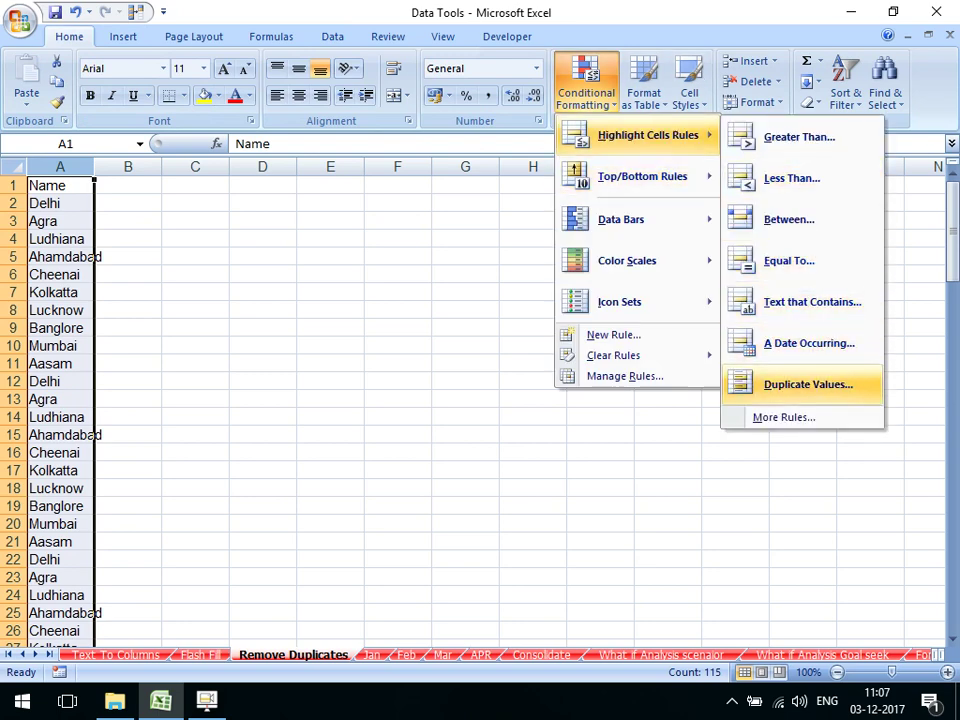
{"action": "left_click", "coordinate": [808, 384]}
{"action": "key", "text": "Return"}
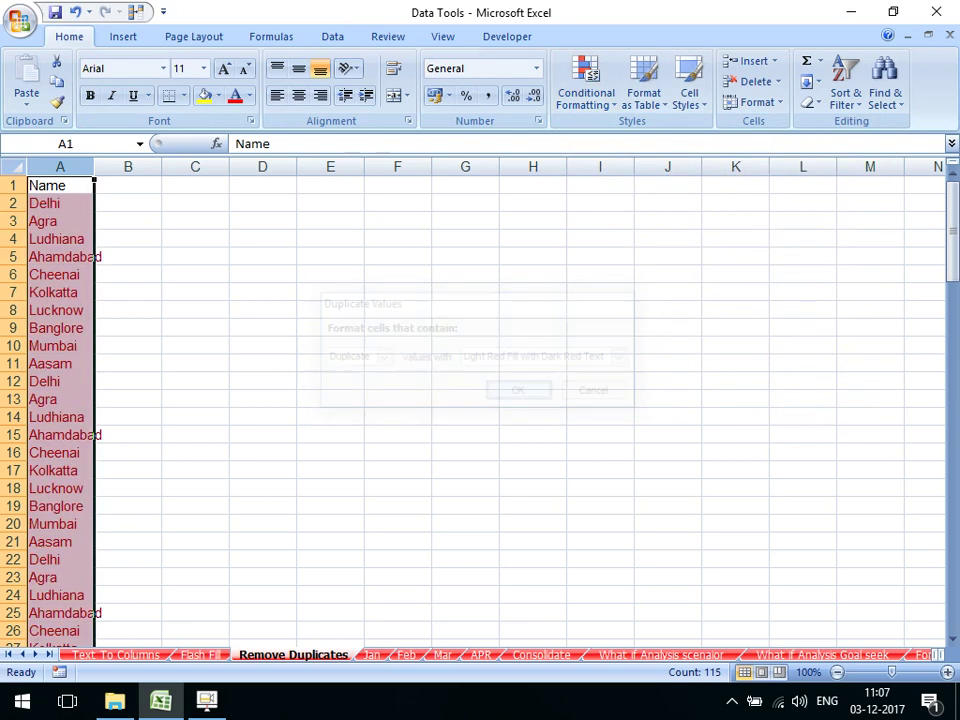
{"action": "key", "text": "ctrl+Page_Up"}
{"action": "key", "text": "ctrl+Page_Up"}
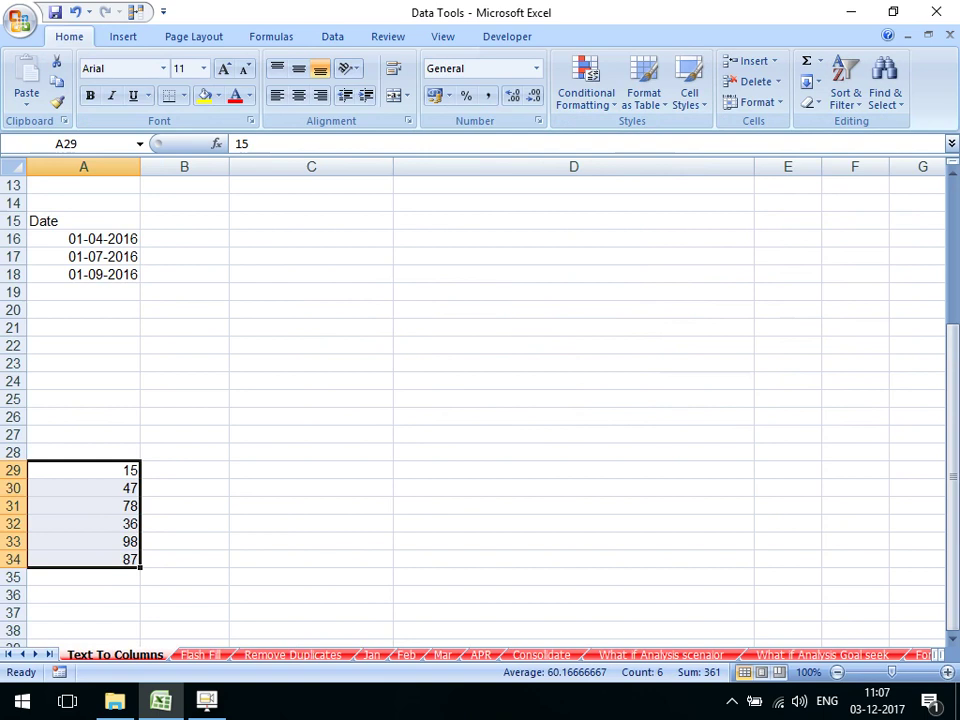
{"action": "key", "text": "ctrl+Page_Down"}
{"action": "key", "text": "ctrl+Page_Down"}
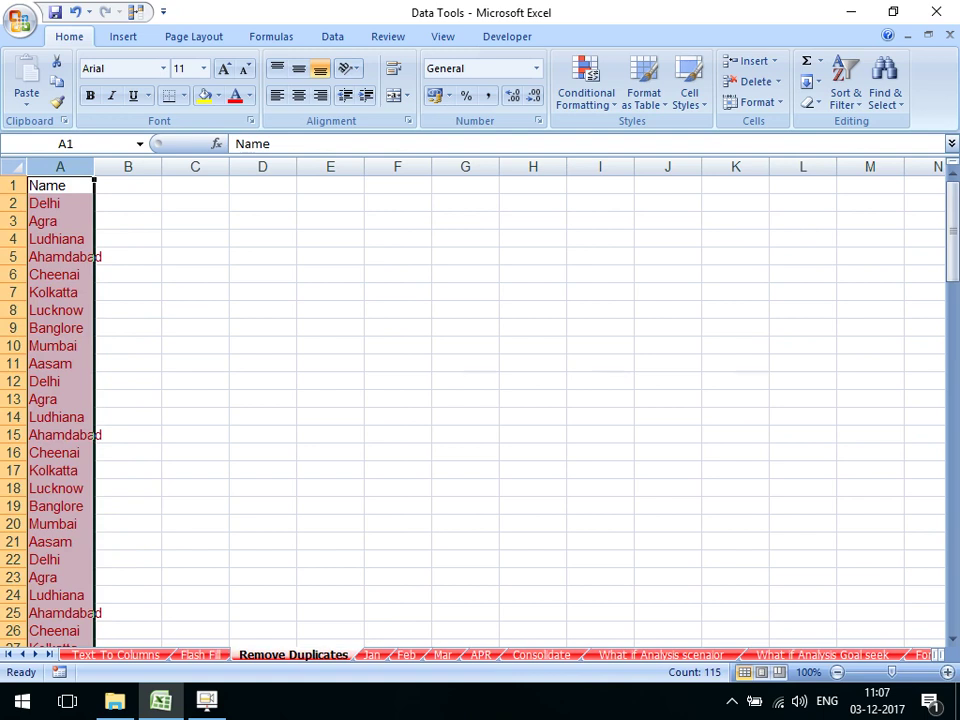
- Run Remove Duplicates on the Name column with headers, deleting 104 repeats to leave 10 cities
{"action": "left_click", "coordinate": [332, 36]}
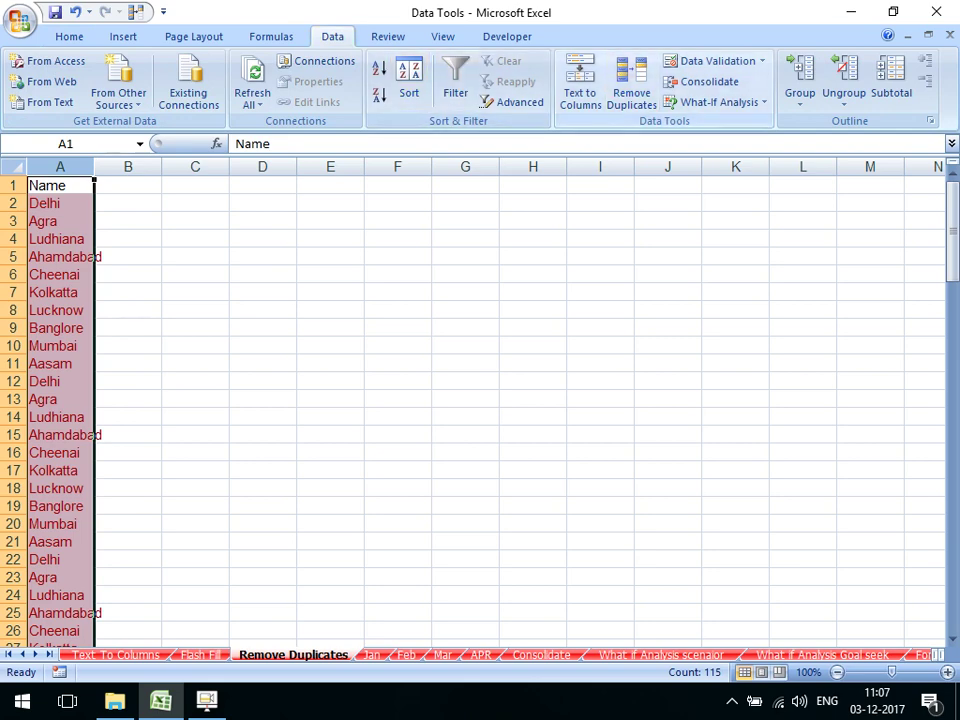
{"action": "left_click", "coordinate": [631, 88]}
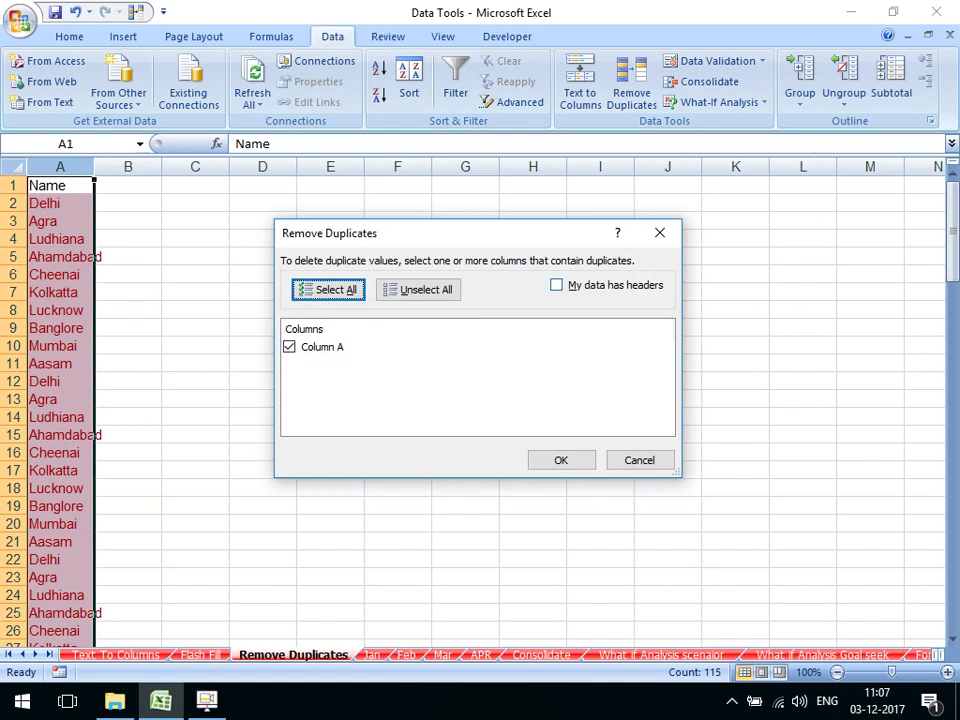
{"action": "left_click", "coordinate": [556, 285]}
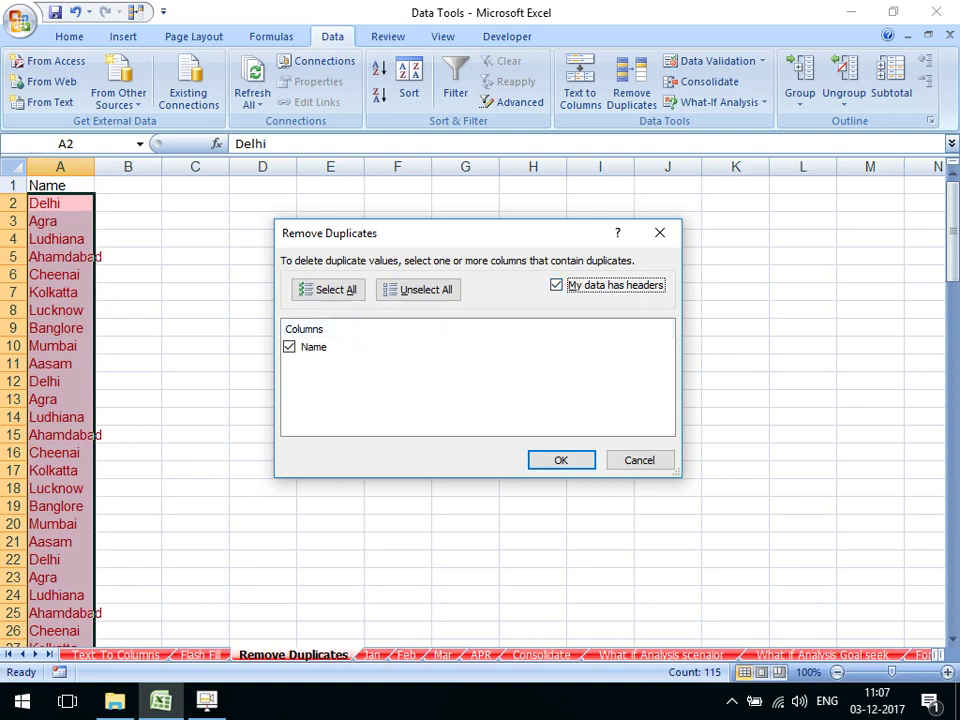
{"action": "key", "text": "Return"}
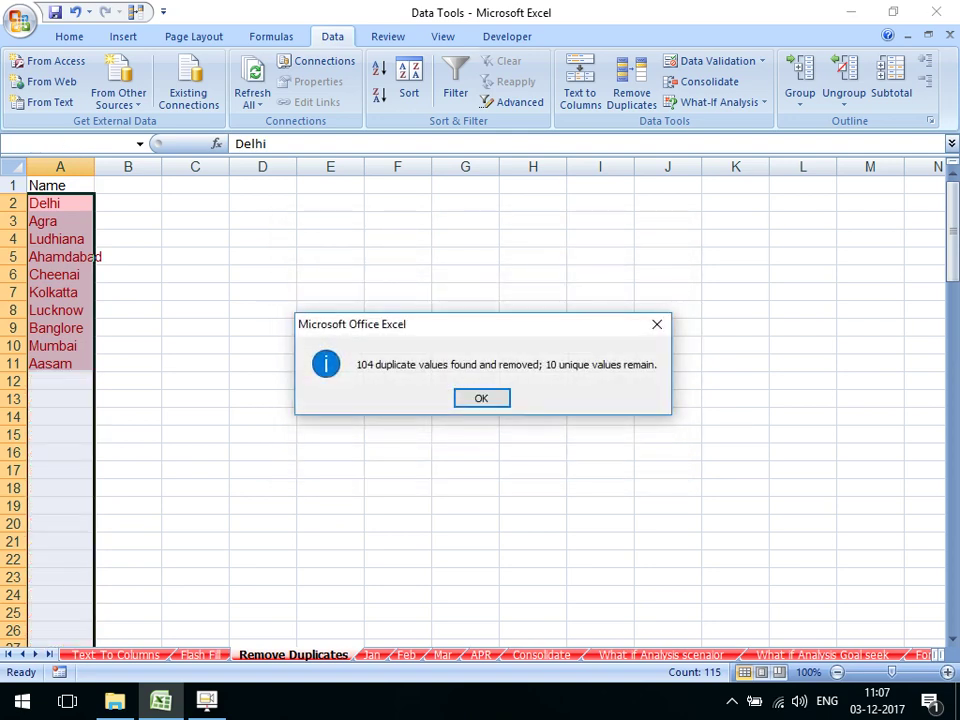
{"action": "left_click", "coordinate": [481, 398]}
{"action": "left_click", "coordinate": [470, 398]}
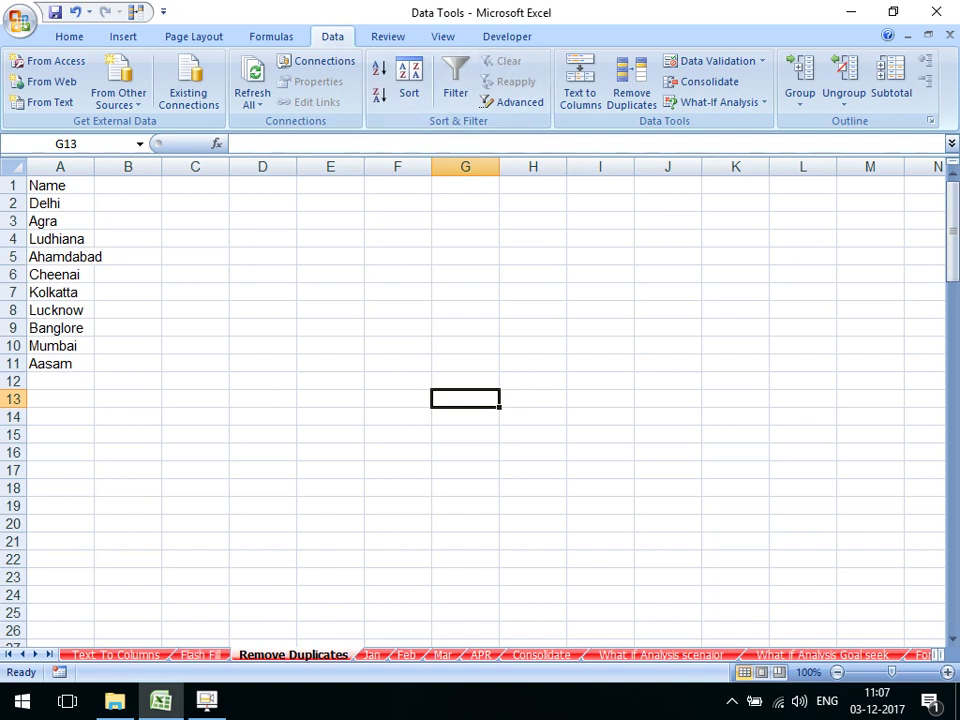
- Copy the entire contents of the Flash Fill sheet, then bring up Windows search
{"action": "key", "text": "ctrl+Page_Down"}
{"action": "key", "text": "ctrl+Page_Up"}
{"action": "key", "text": "ctrl+Page_Up"}
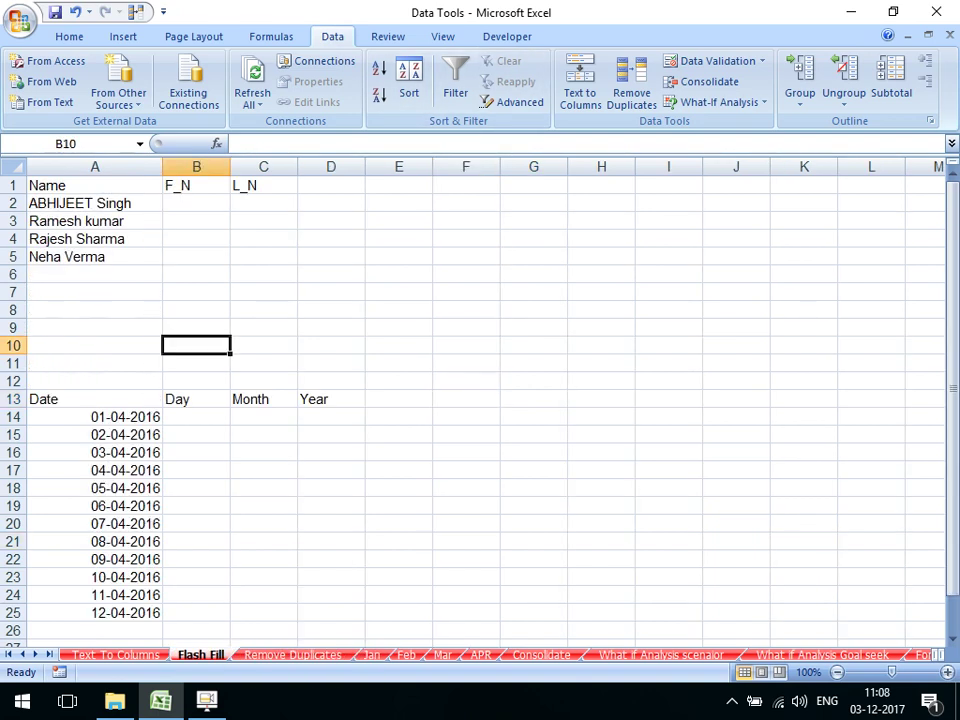
{"action": "left_click", "coordinate": [533, 452]}
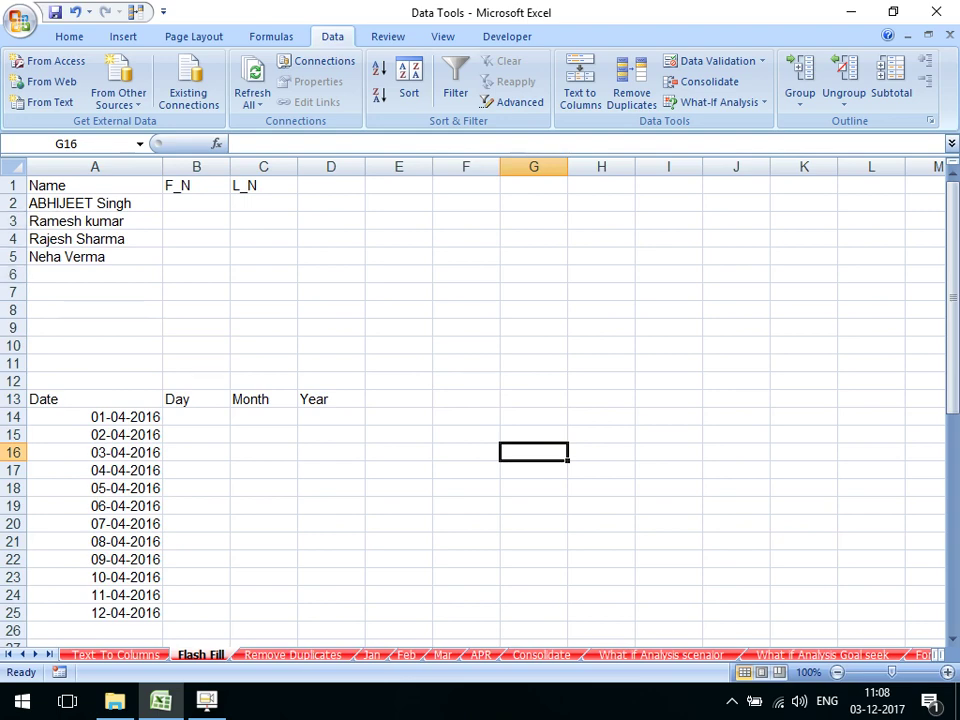
{"action": "key", "text": "ctrl+a"}
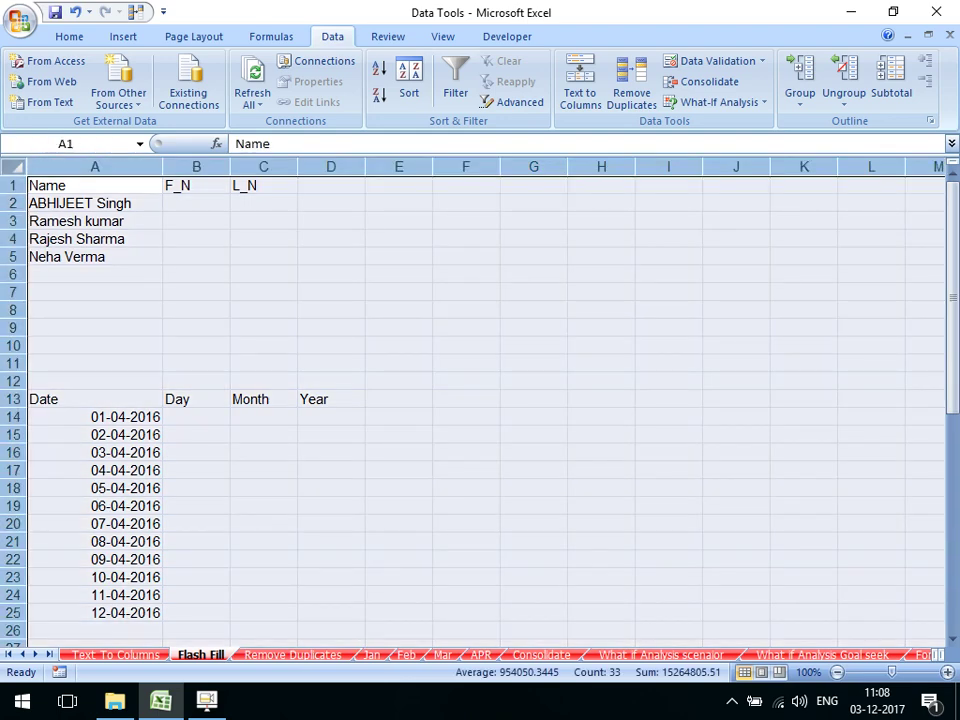
{"action": "key", "text": "ctrl+c"}
{"action": "key", "text": "super"}
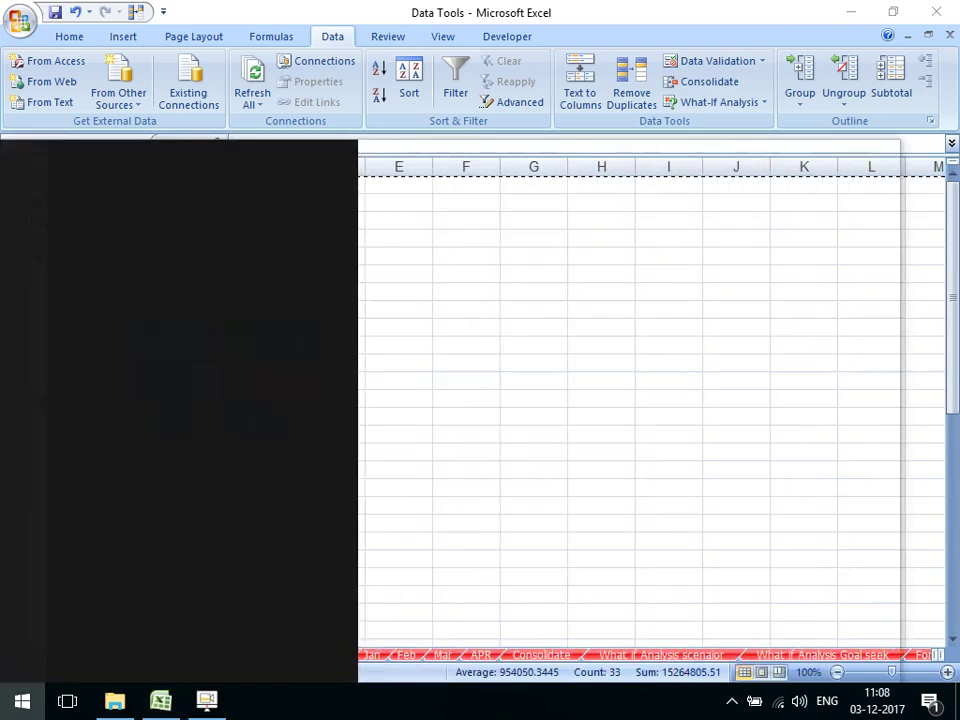
- Launch Excel 2016, dismiss the activation notice, and paste the Flash Fill data into blank Book1
{"action": "type", "text": "ex"}
{"action": "key", "text": "Return"}
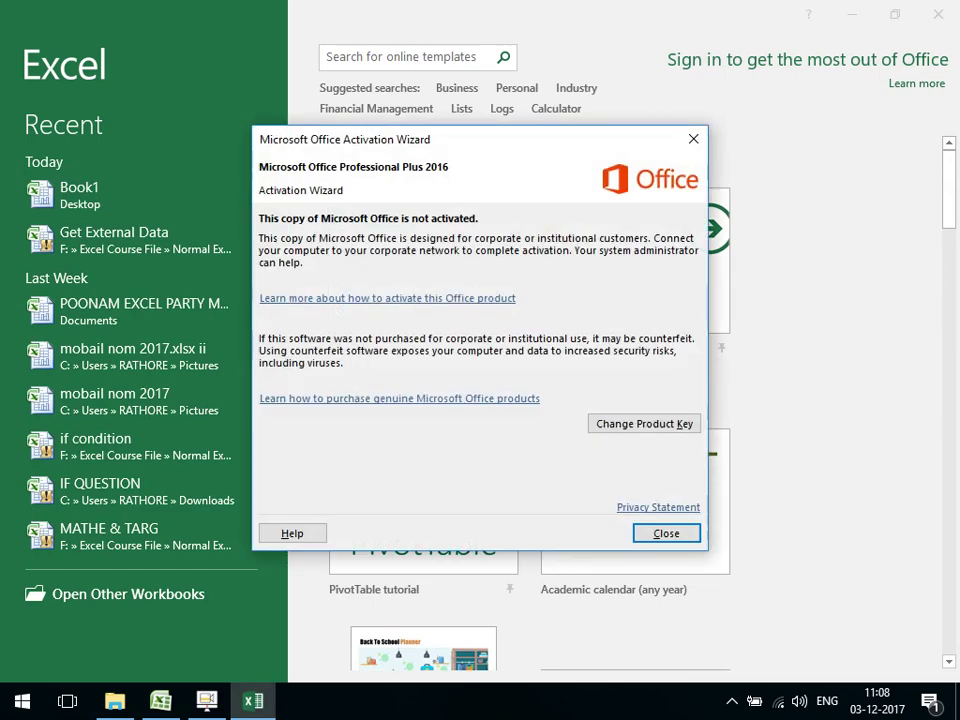
{"action": "key", "text": "Return"}
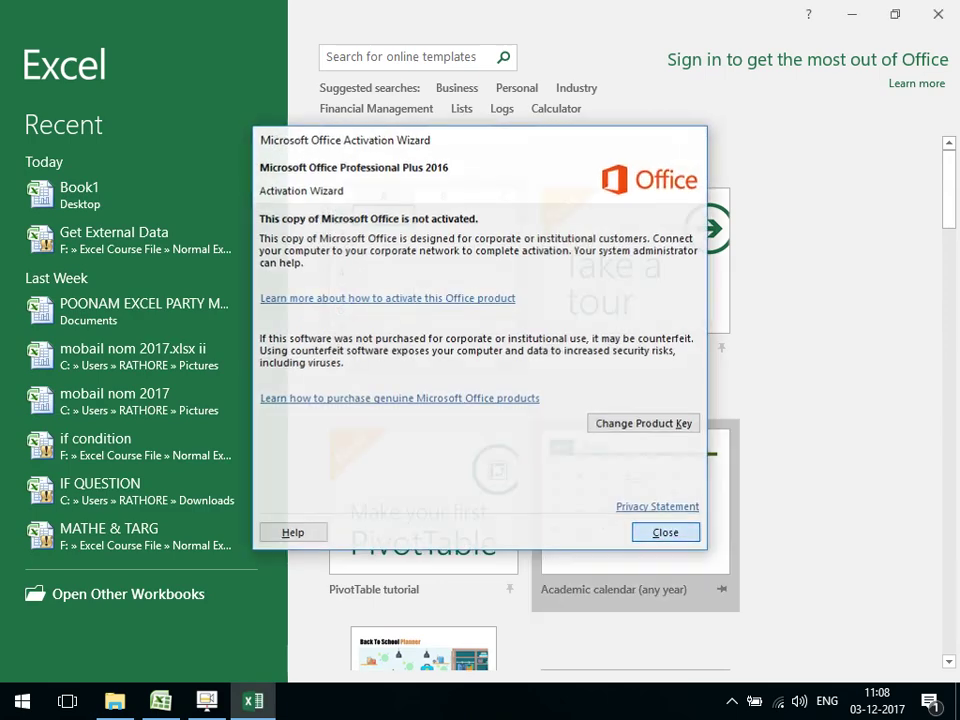
{"action": "left_click", "coordinate": [423, 275]}
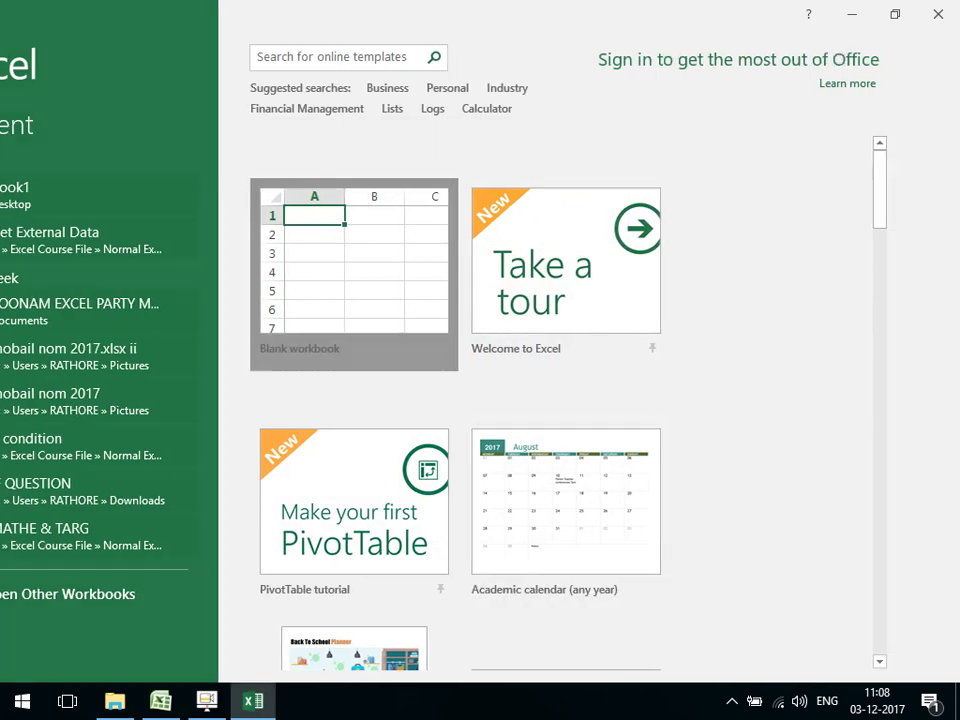
{"action": "key", "text": "ctrl+v"}
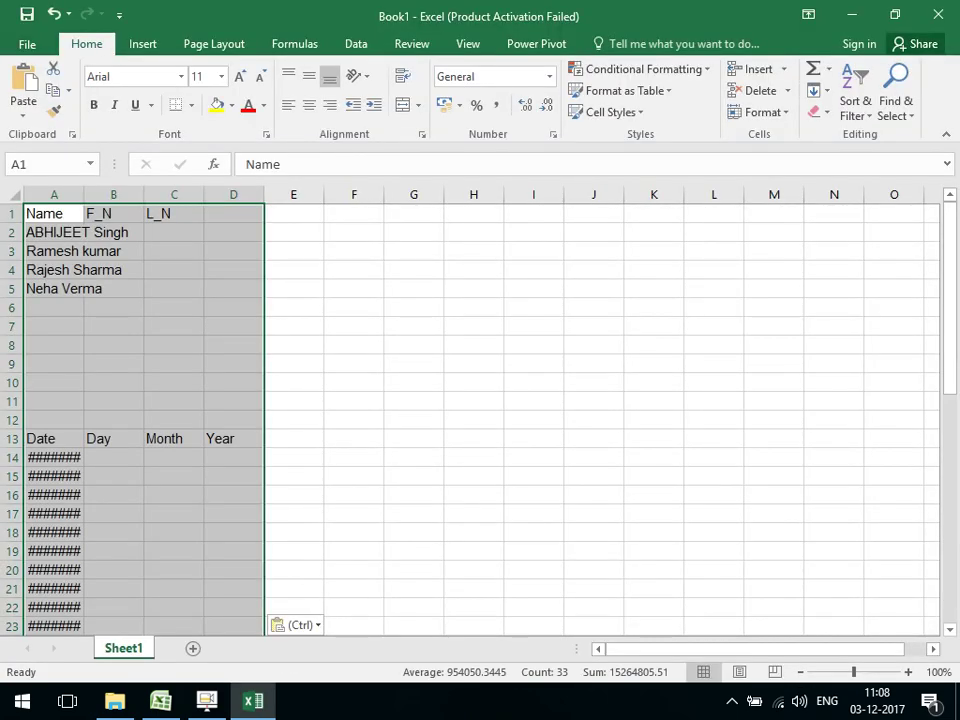
{"action": "key", "text": "alt+h"}
{"action": "key", "text": "o"}
{"action": "key", "text": "i"}
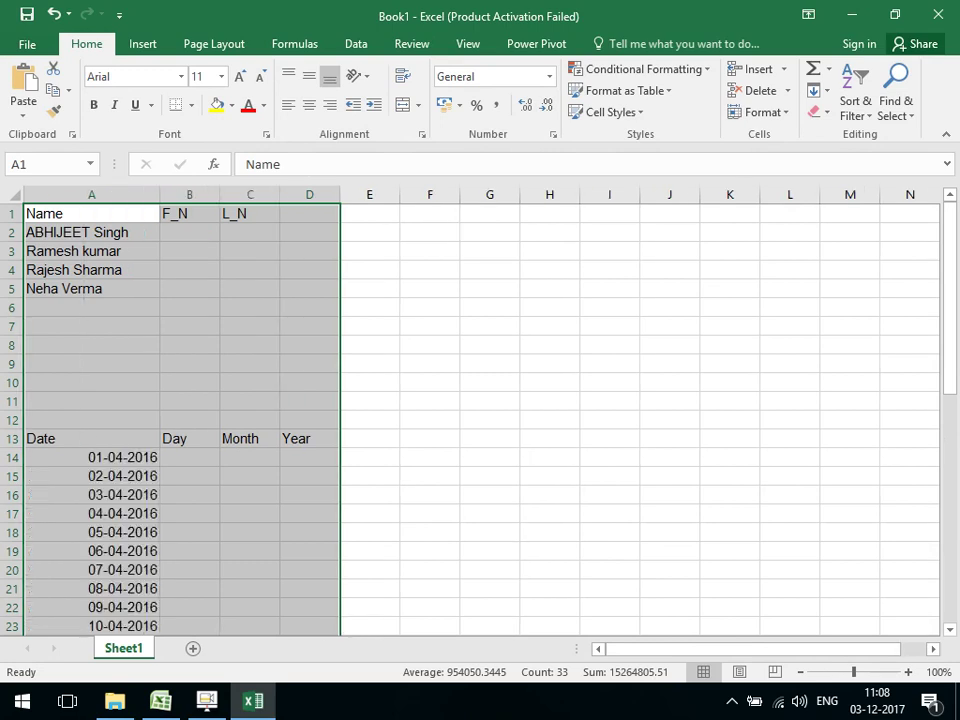
{"action": "left_click", "coordinate": [189, 232]}
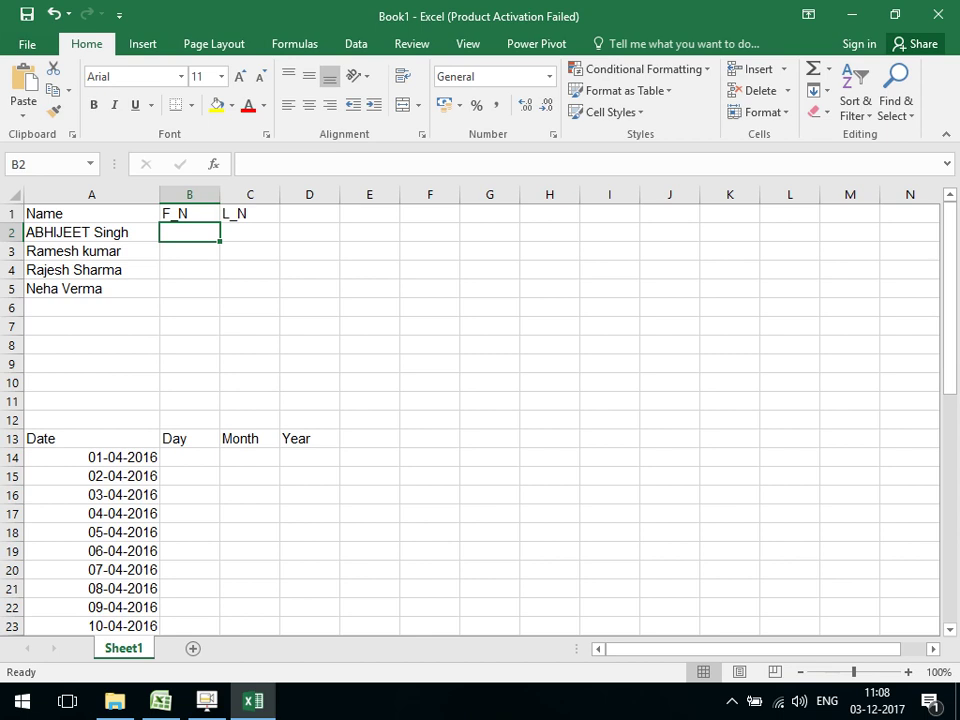
{"action": "type", "text": "=lef"}
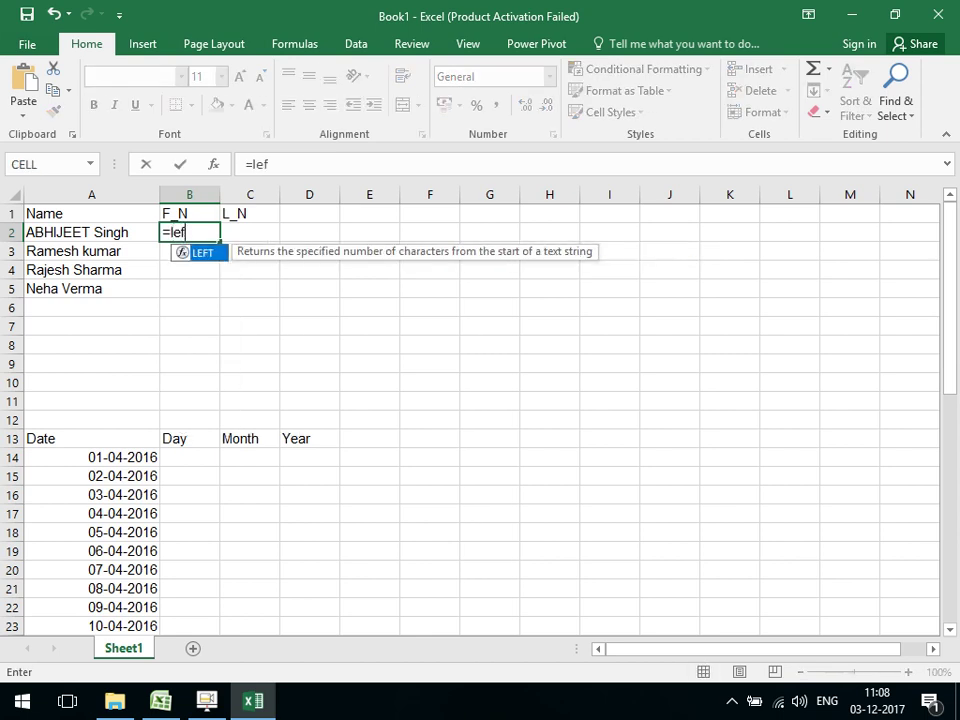
{"action": "key", "text": "Tab"}
{"action": "key", "text": "Left"}
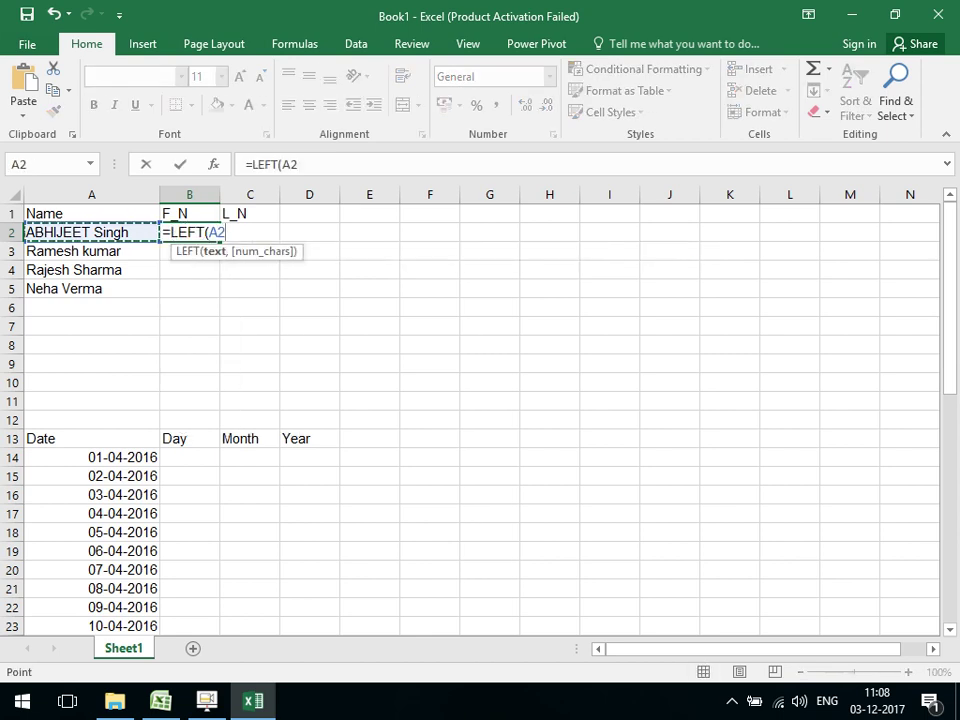
{"action": "type", "text": ",fin"}
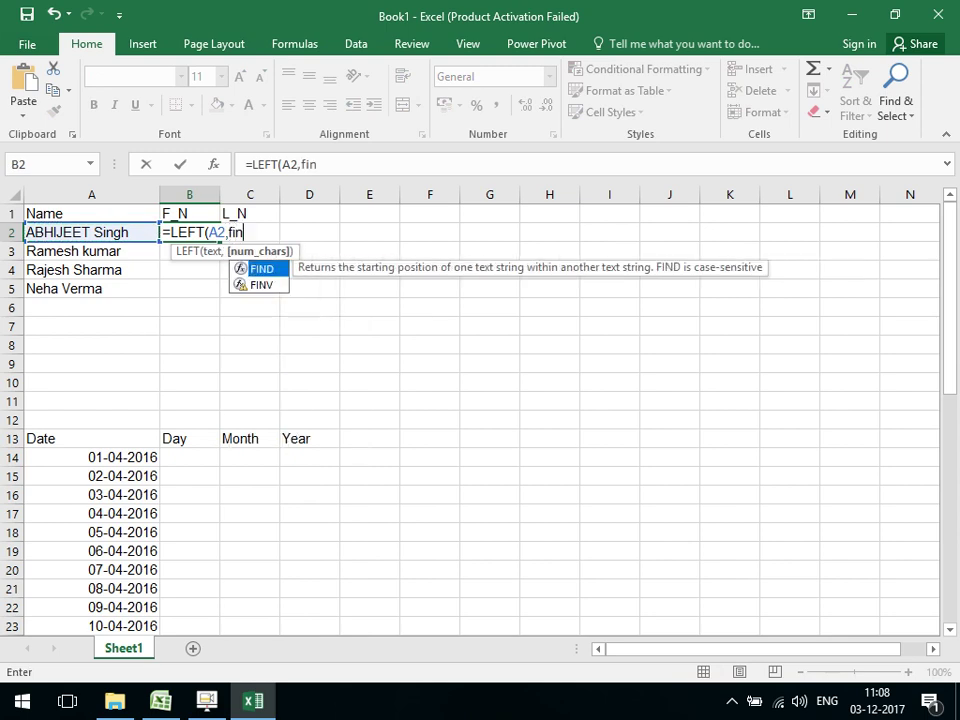
{"action": "key", "text": "Tab"}
{"action": "type", "text": "\""}
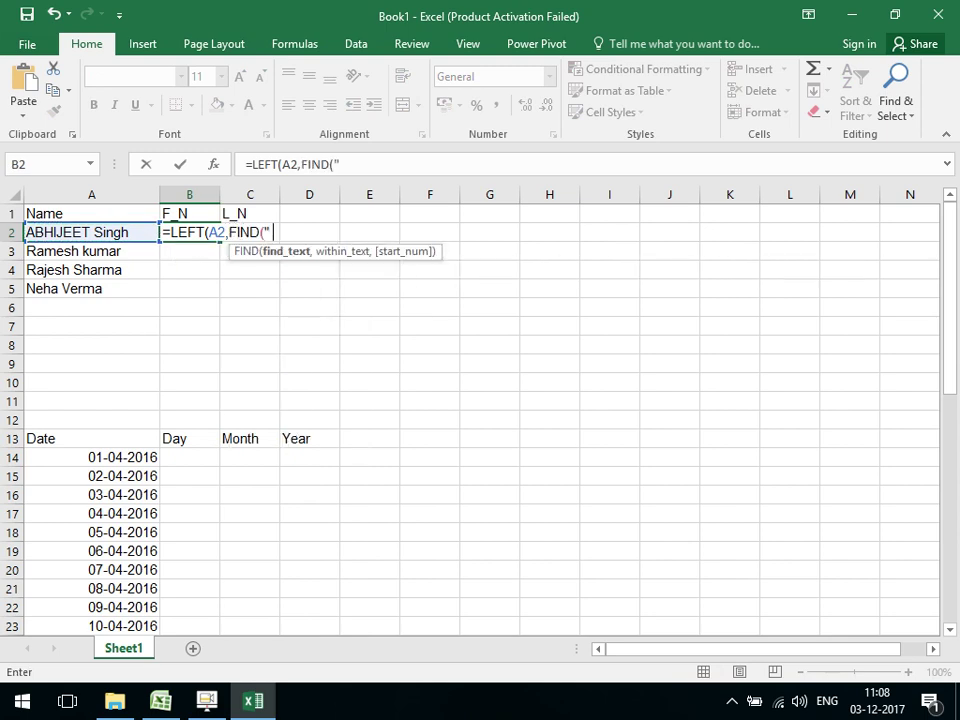
{"action": "type", "text": " \","}
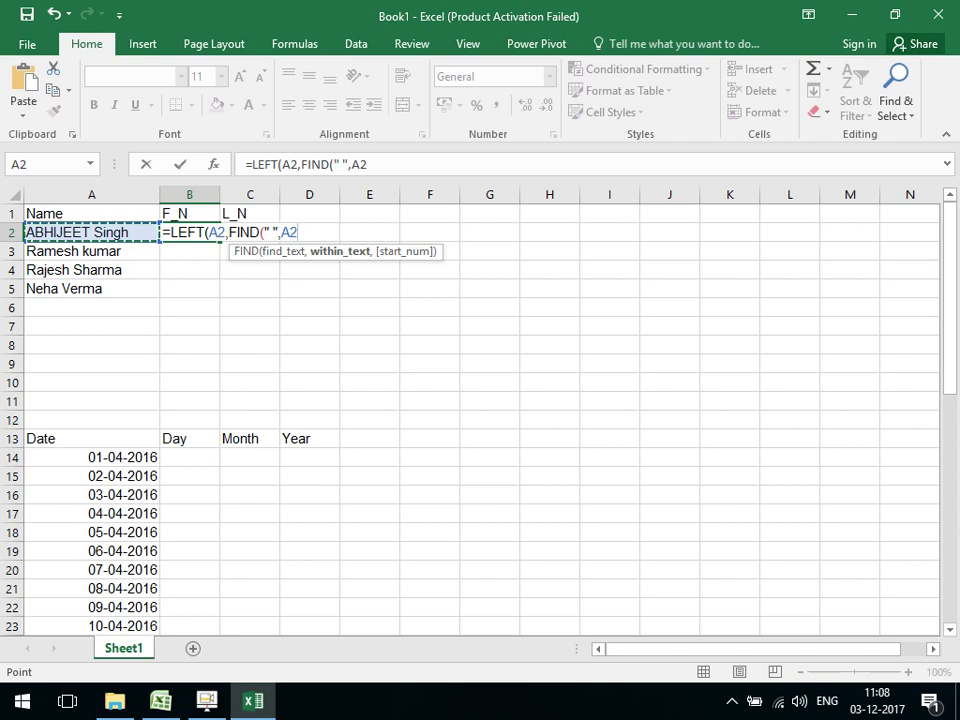
{"action": "type", "text": ",1)"}
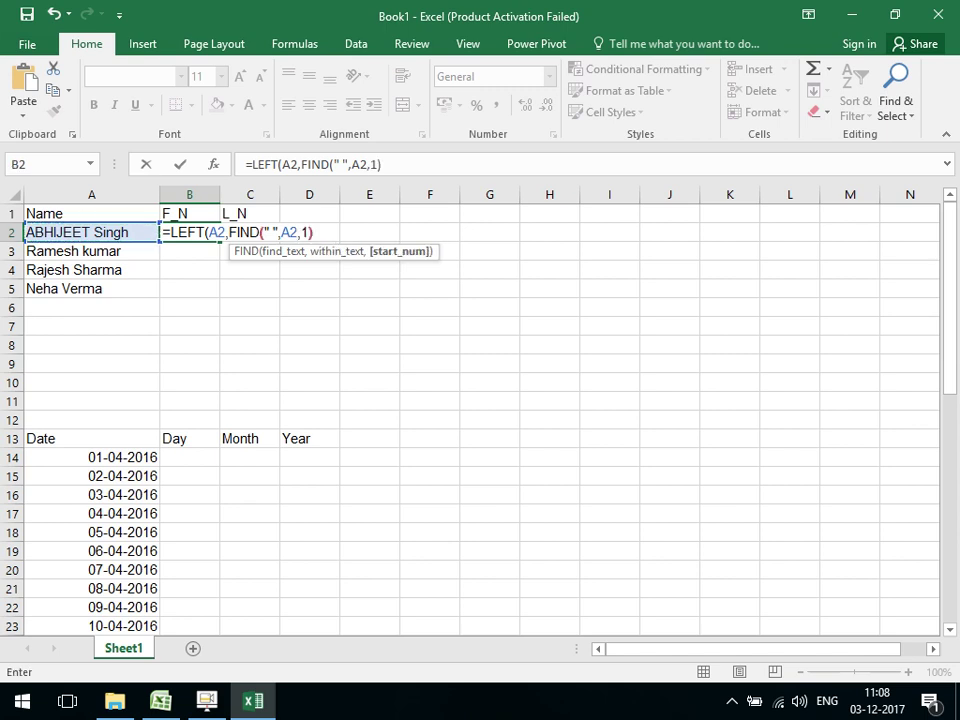
{"action": "type", "text": "-1"}
{"action": "key", "text": "Return"}
{"action": "key", "text": "Return"}
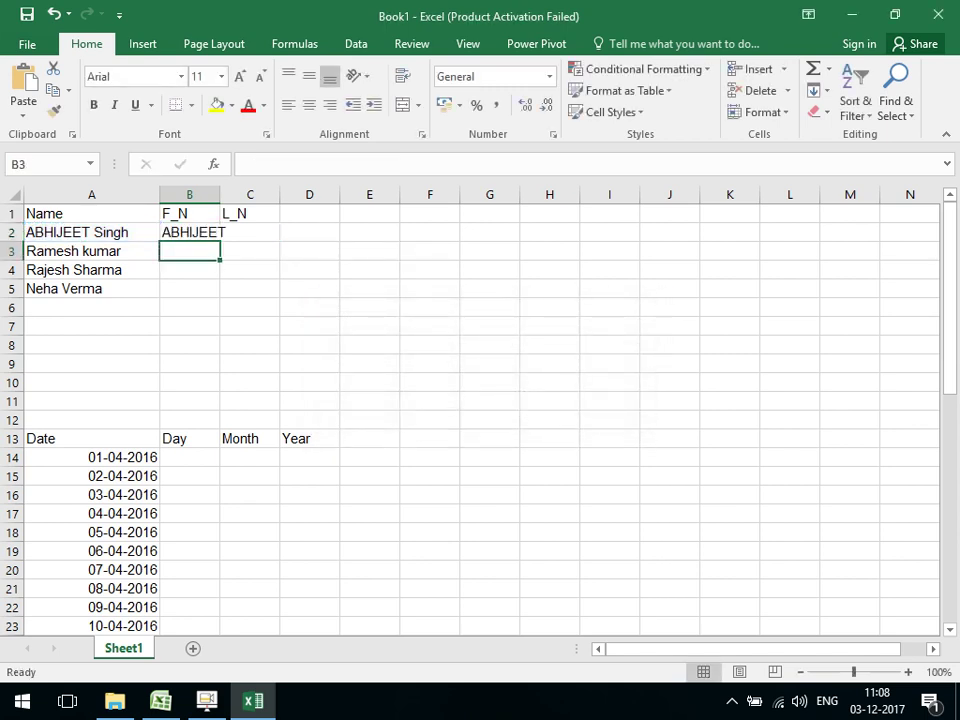
{"action": "key", "text": "Up"}
{"action": "key", "text": "Right"}
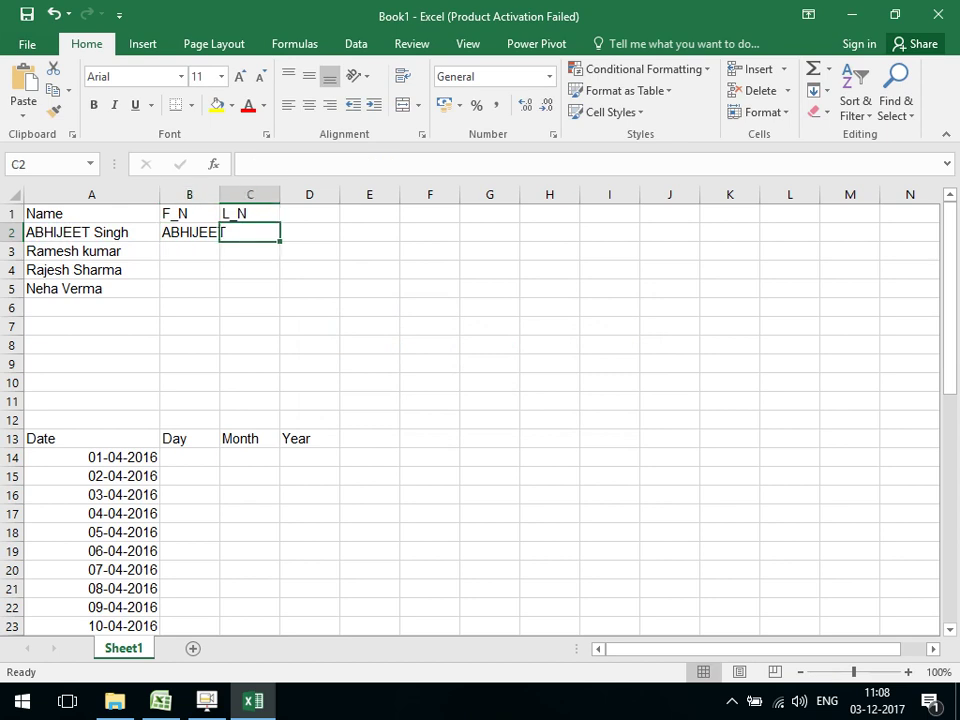
{"action": "key", "text": "Left"}
{"action": "key", "text": "Delete"}
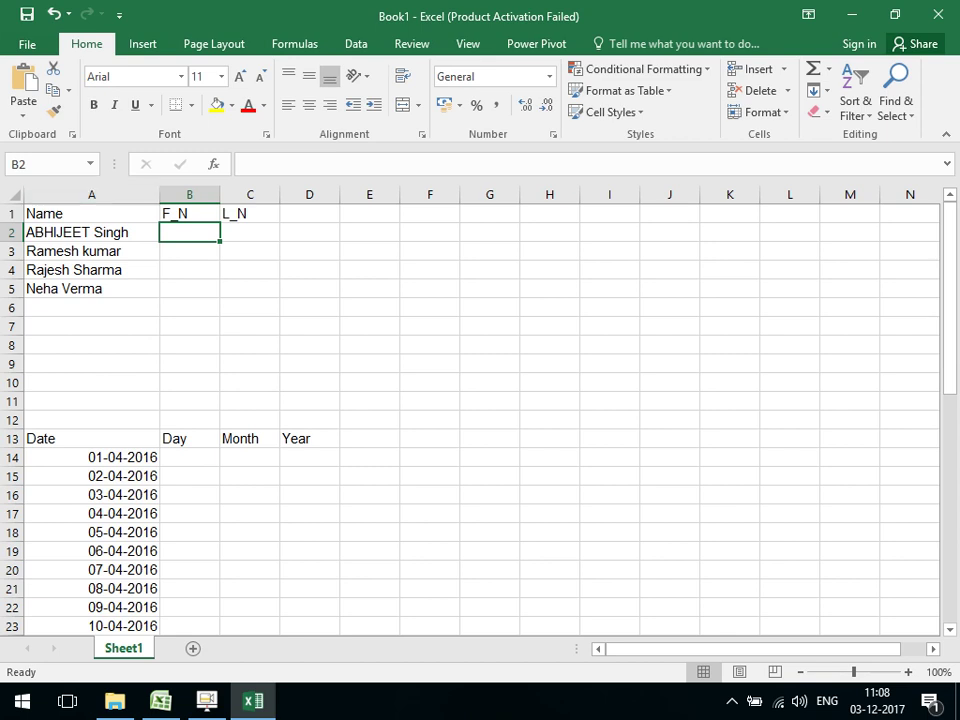
{"action": "left_click", "coordinate": [356, 44]}
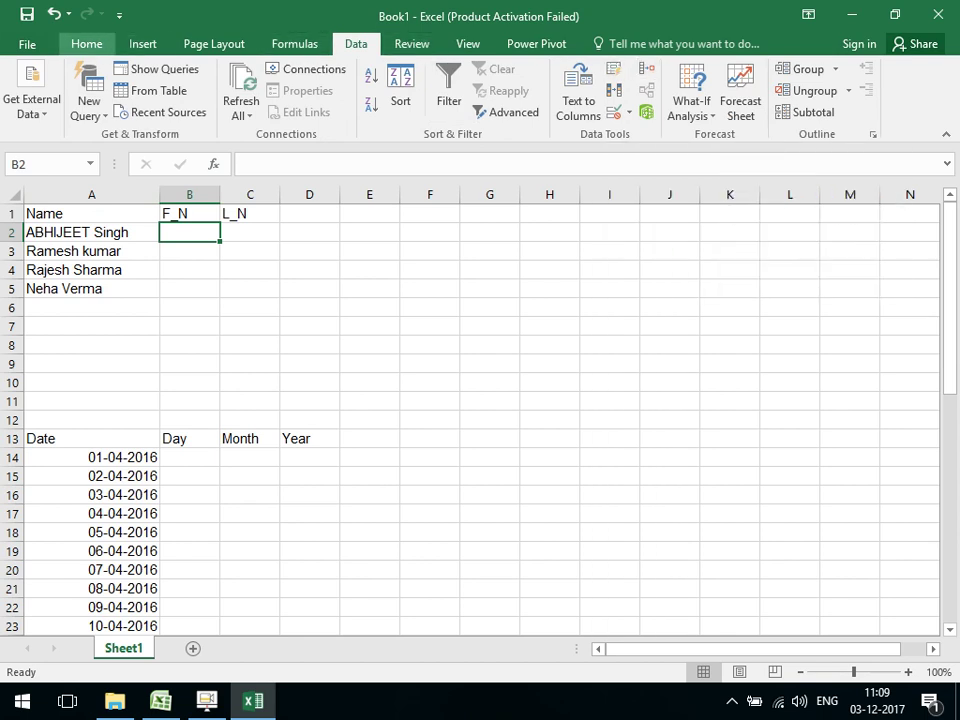
{"action": "left_click", "coordinate": [87, 43]}
{"action": "left_click", "coordinate": [855, 105]}
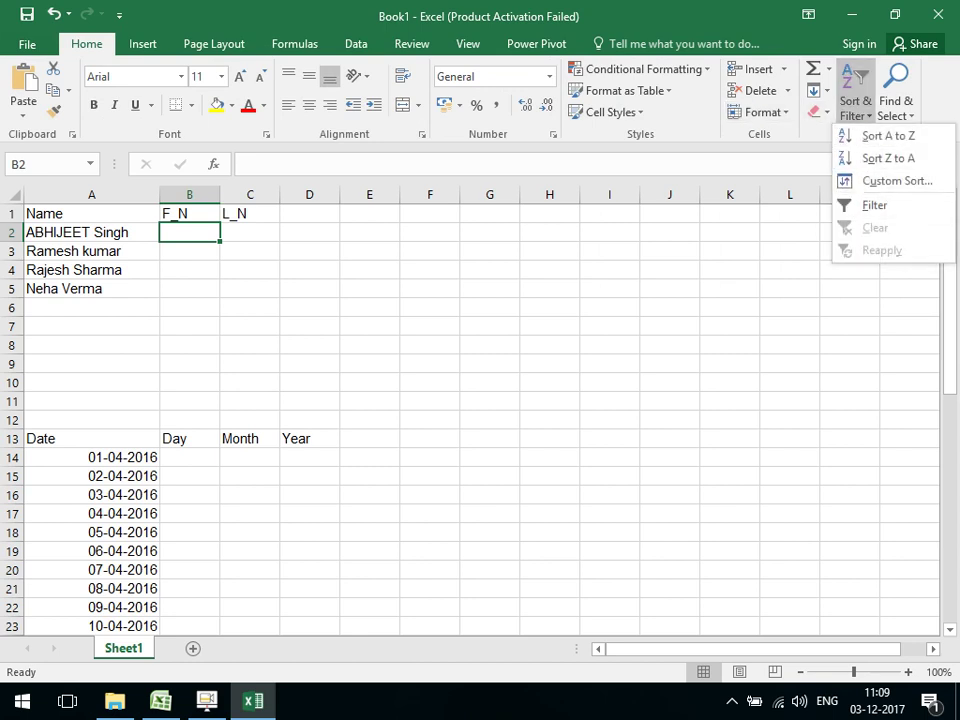
{"action": "left_click", "coordinate": [816, 112]}
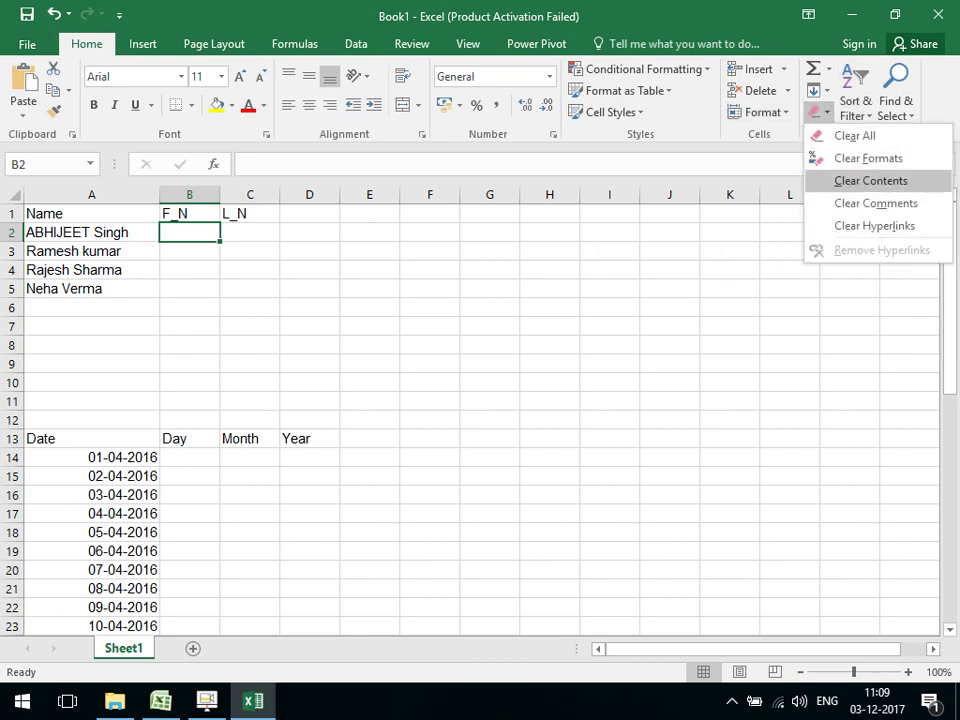
{"action": "left_click", "coordinate": [816, 90]}
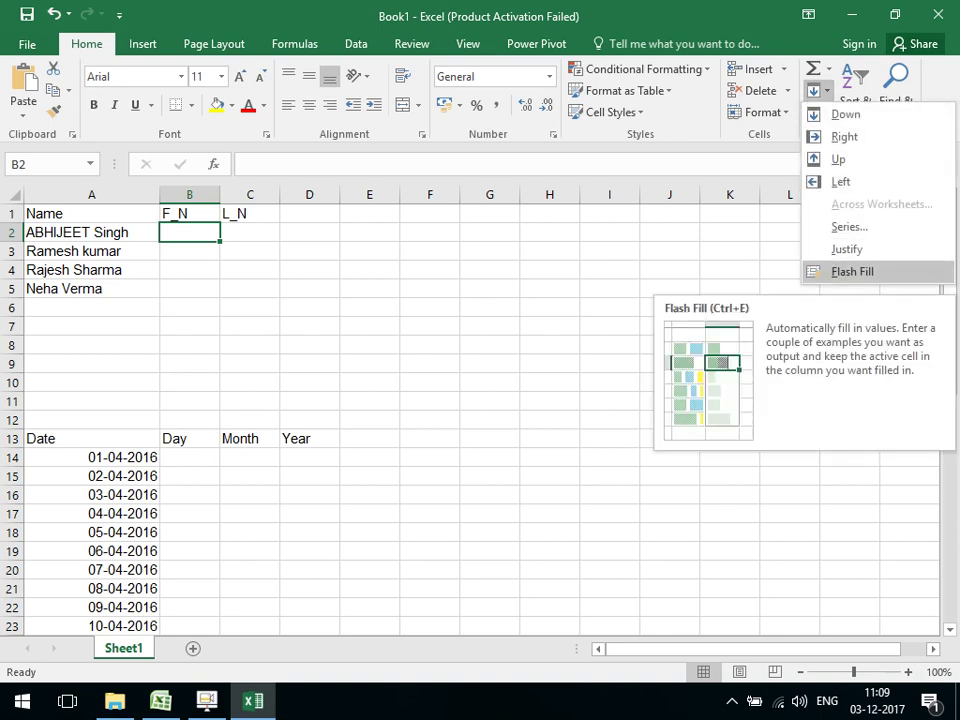
{"action": "key", "text": "Escape"}
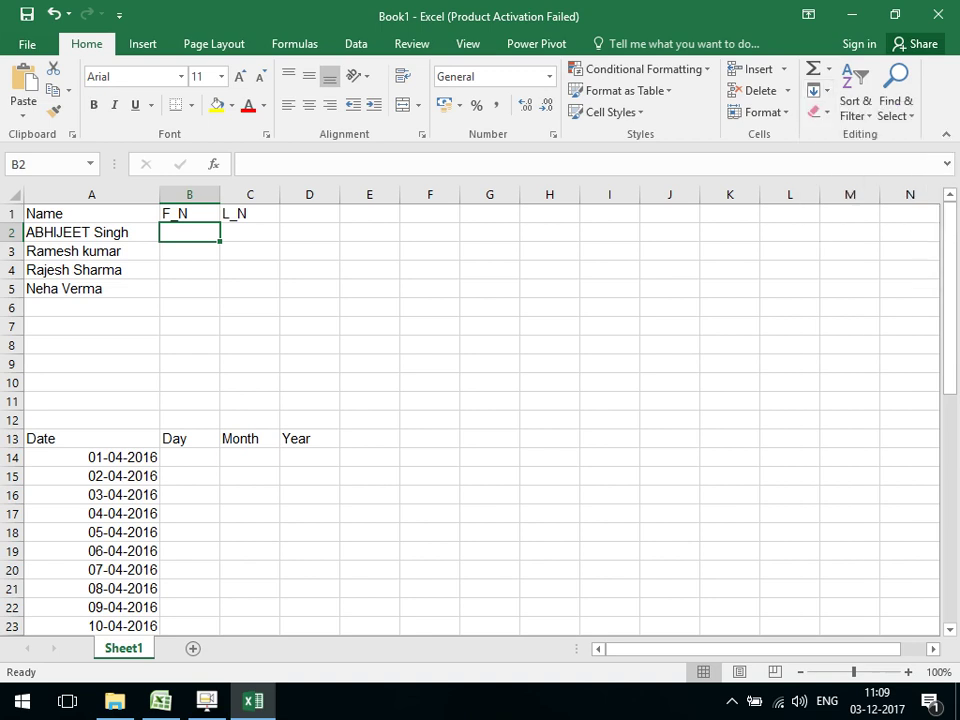
{"action": "type", "text": "abhij"}
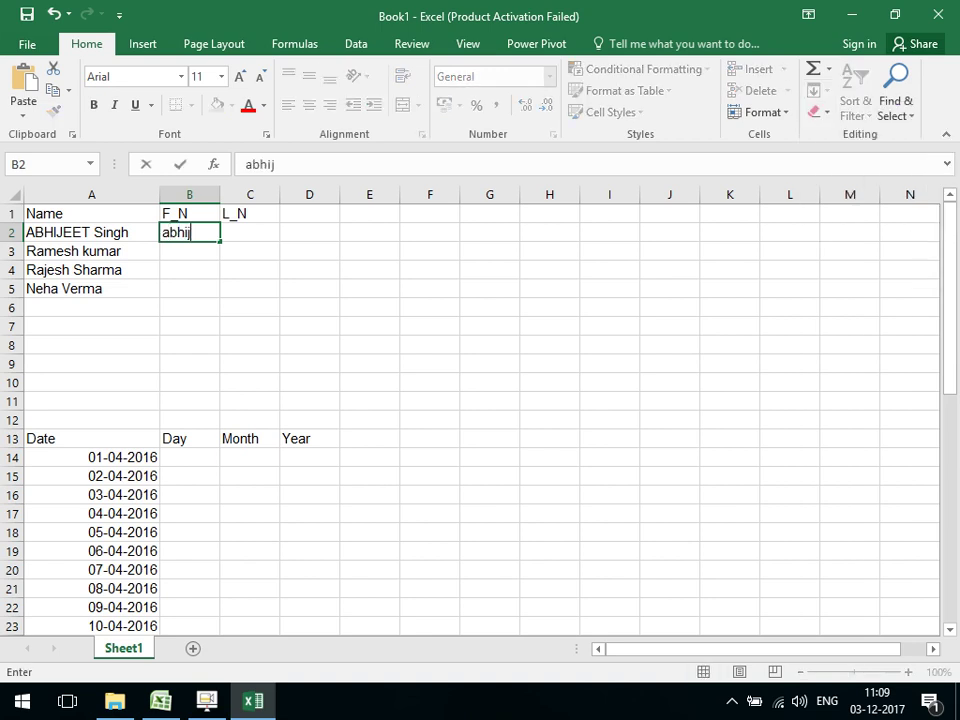
{"action": "type", "text": "eet"}
{"action": "key", "text": "ctrl+Return"}
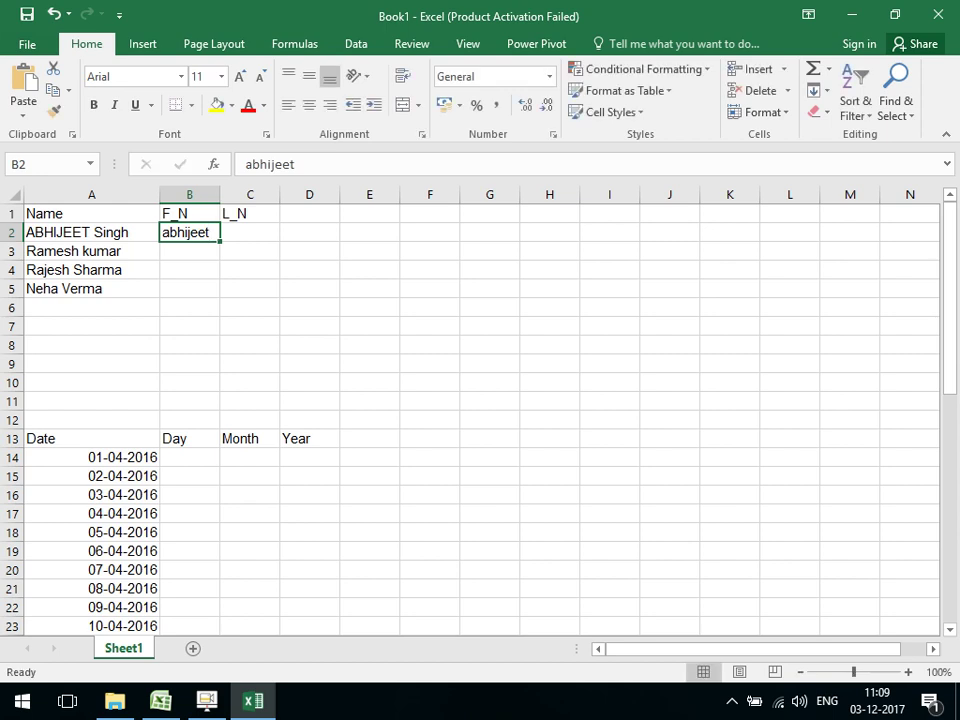
{"action": "key", "text": "ctrl+e"}
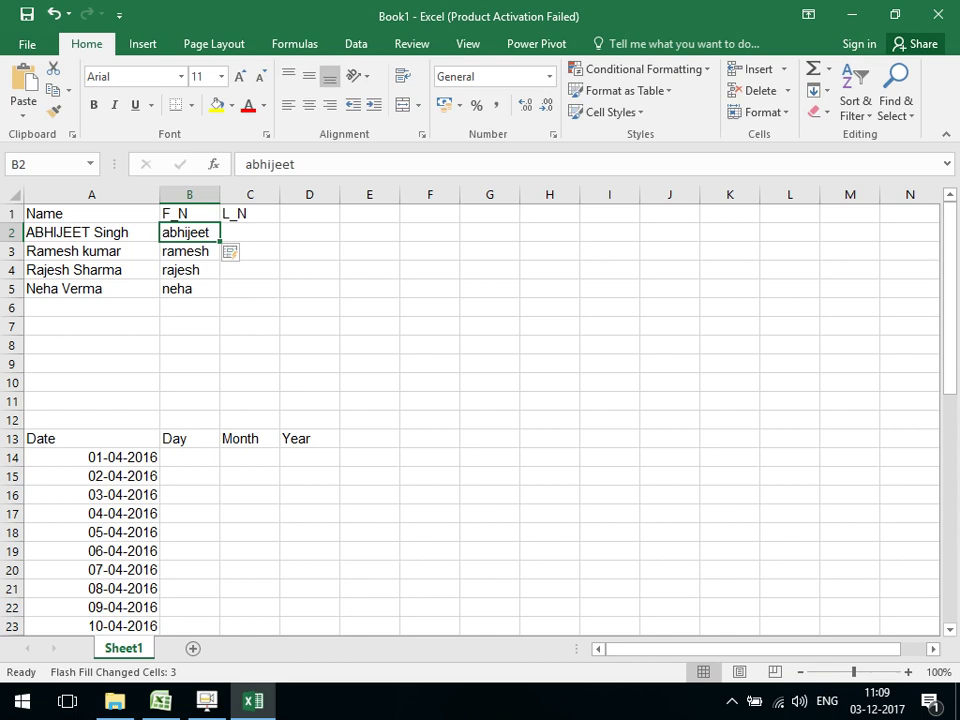
{"action": "key", "text": "shift+Down"}
{"action": "key", "text": "shift+Down"}
{"action": "key", "text": "shift+Down"}
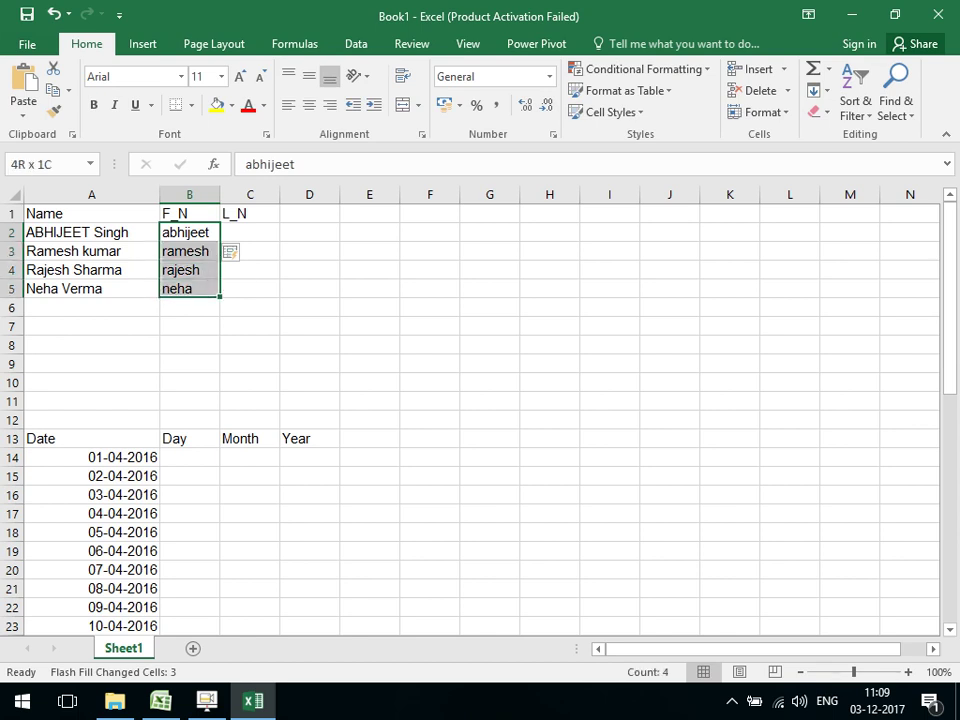
{"action": "key", "text": "Delete"}
{"action": "left_click", "coordinate": [189, 213]}
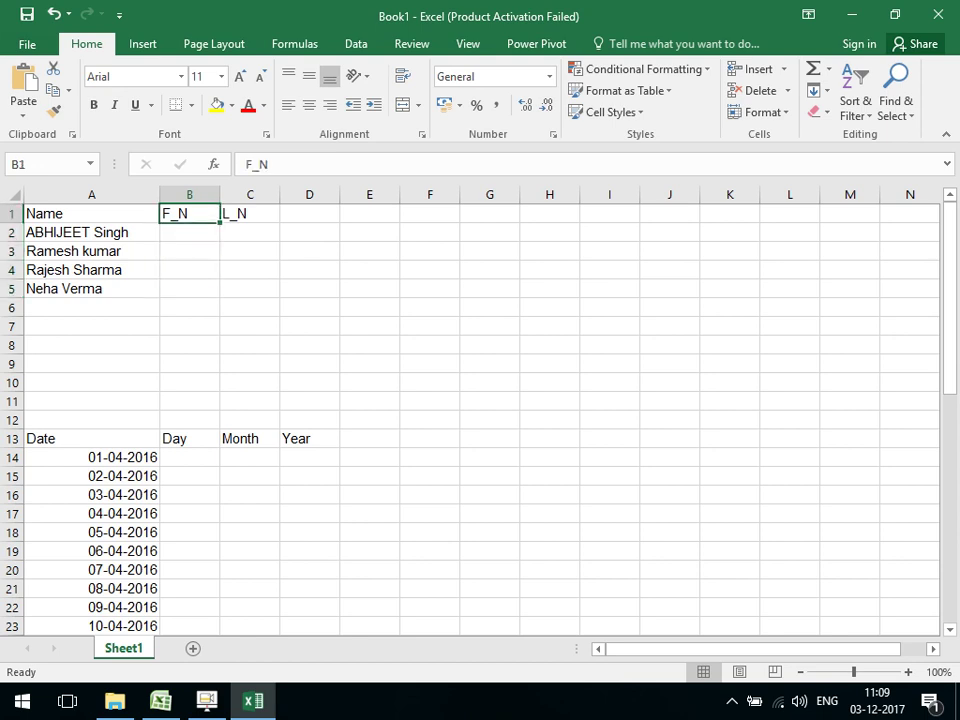
{"action": "left_click", "coordinate": [189, 232]}
{"action": "type", "text": "abhi"}
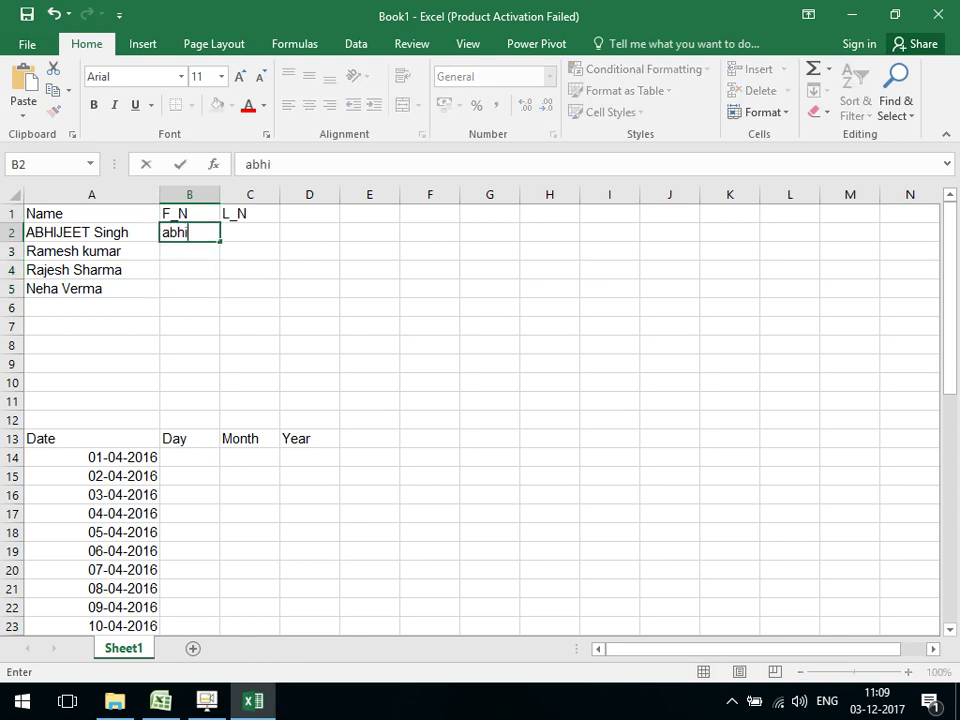
{"action": "type", "text": "je"}
{"action": "type", "text": "et"}
{"action": "key", "text": "alt"}
{"action": "key", "text": "Escape"}
{"action": "key", "text": "Escape"}
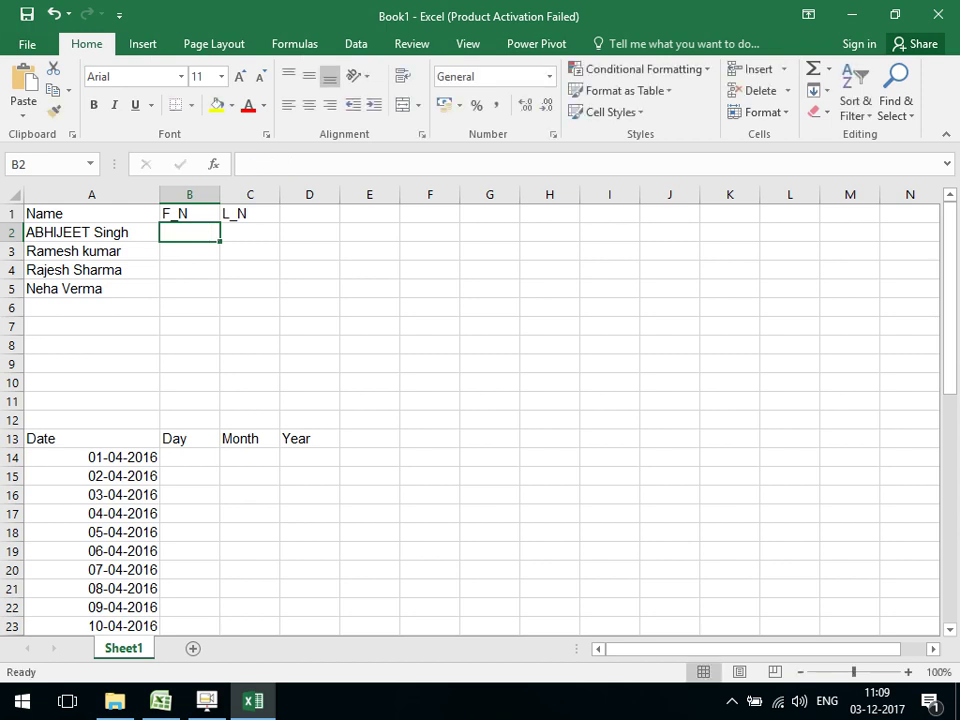
{"action": "type", "text": "abhije"}
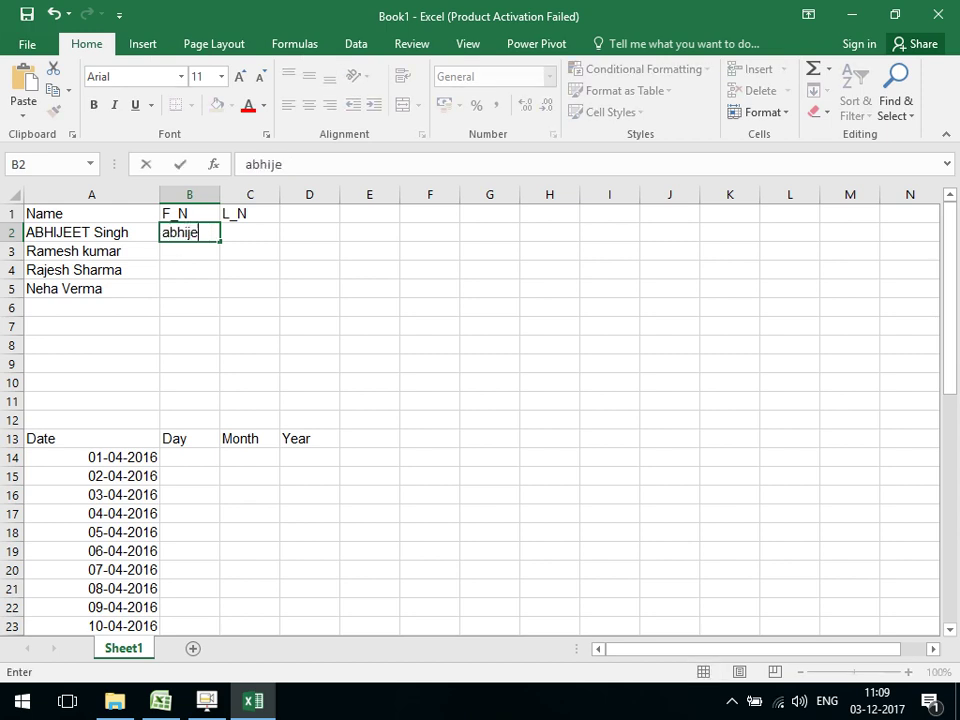
{"action": "type", "text": "et"}
{"action": "key", "text": "ctrl+Return"}
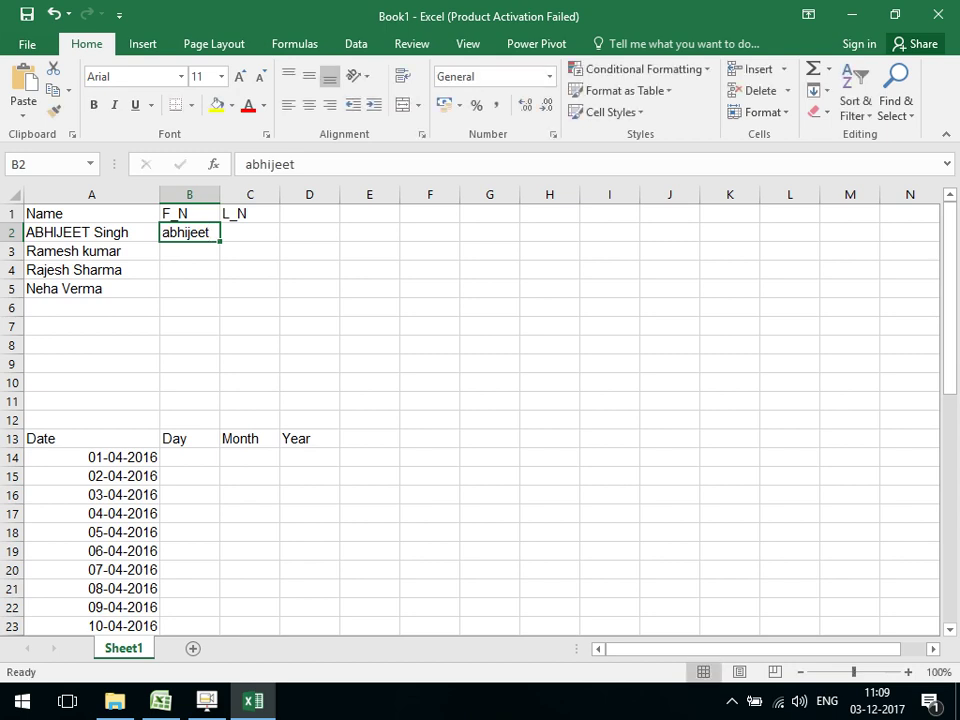
{"action": "key", "text": "Delete"}
{"action": "type", "text": "a"}
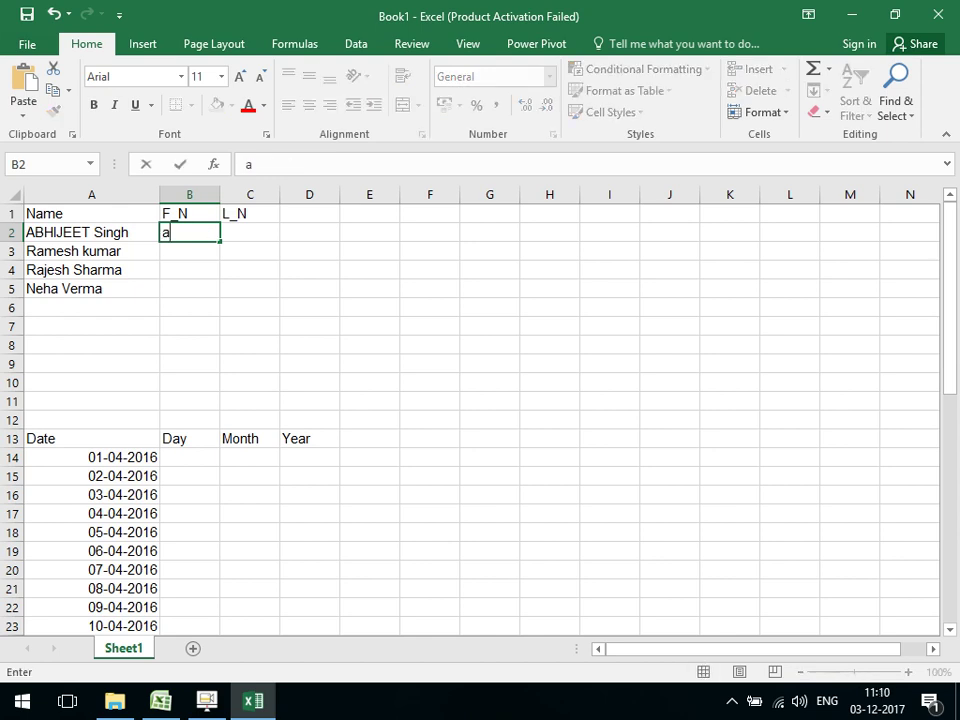
{"action": "type", "text": "bhijeet"}
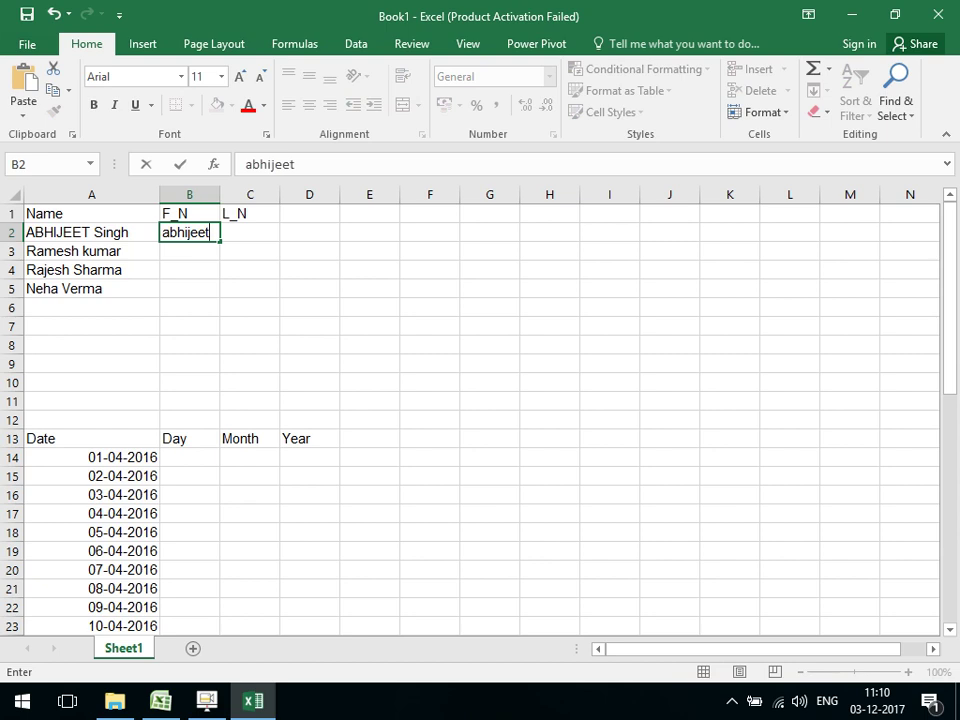
{"action": "key", "text": "ctrl+Return"}
{"action": "key", "text": "ctrl+e"}
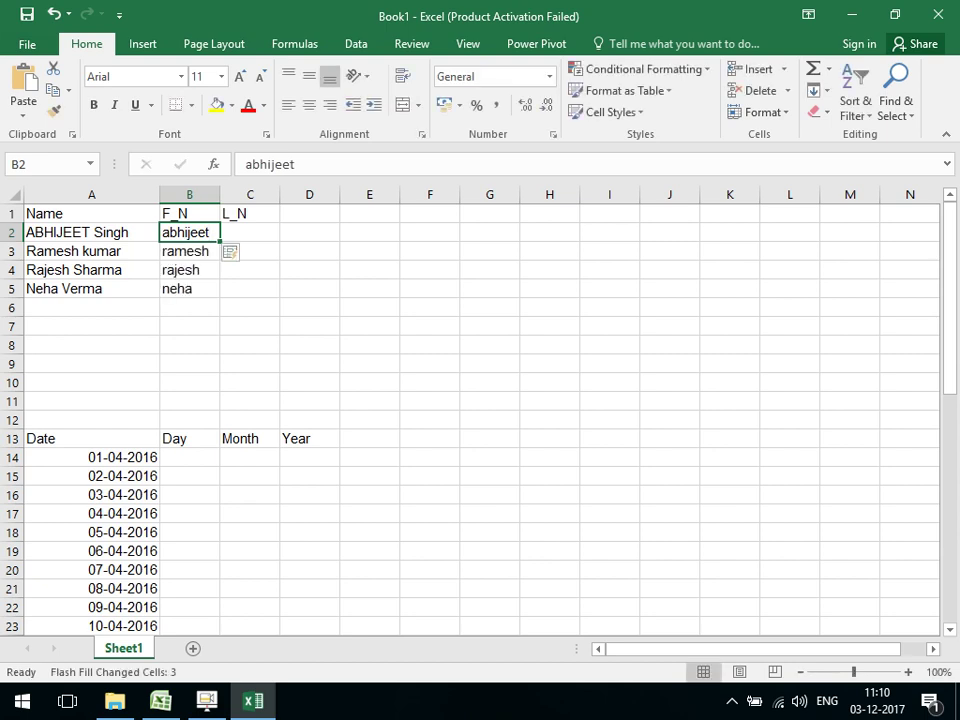
{"action": "left_click_drag", "start_coordinate": [189, 232], "coordinate": [189, 288]}
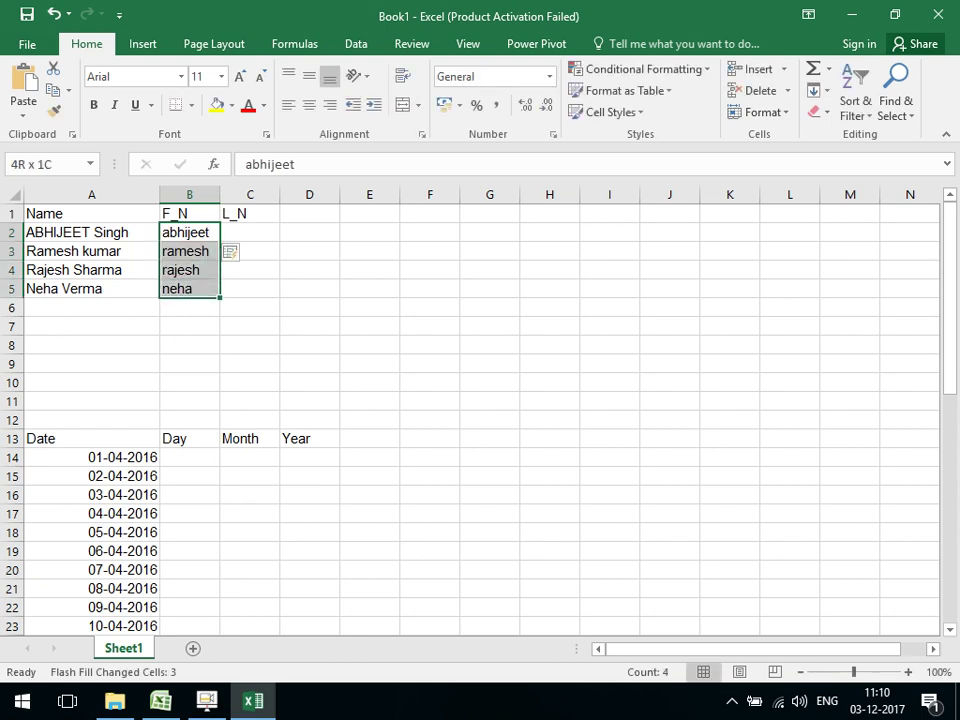
{"action": "key", "text": "Delete"}
{"action": "left_click", "coordinate": [189, 232]}
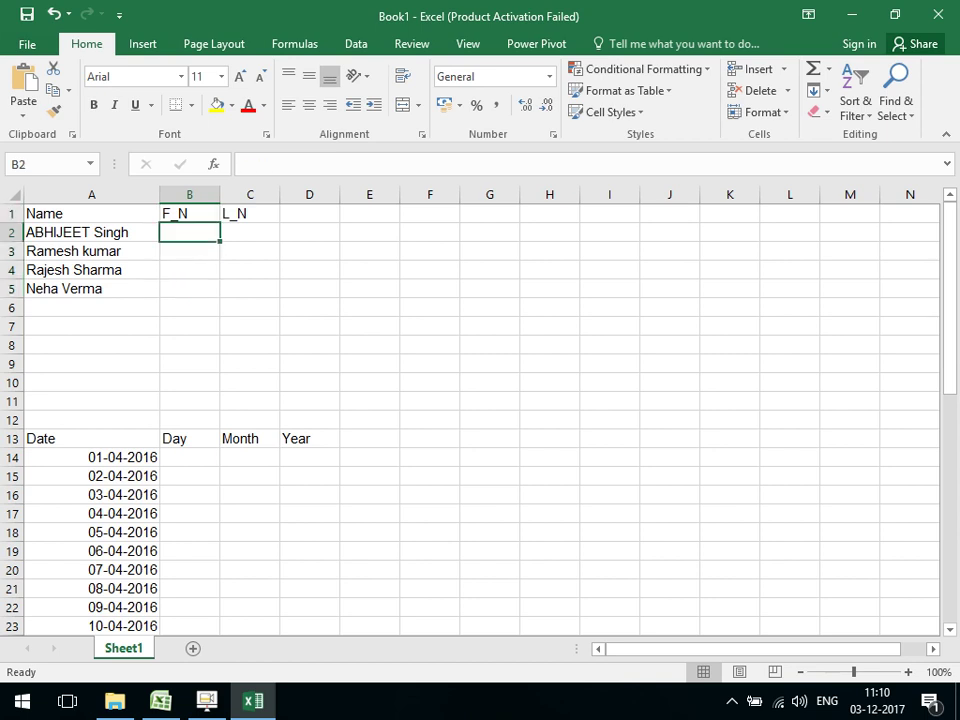
{"action": "type", "text": "abhi"}
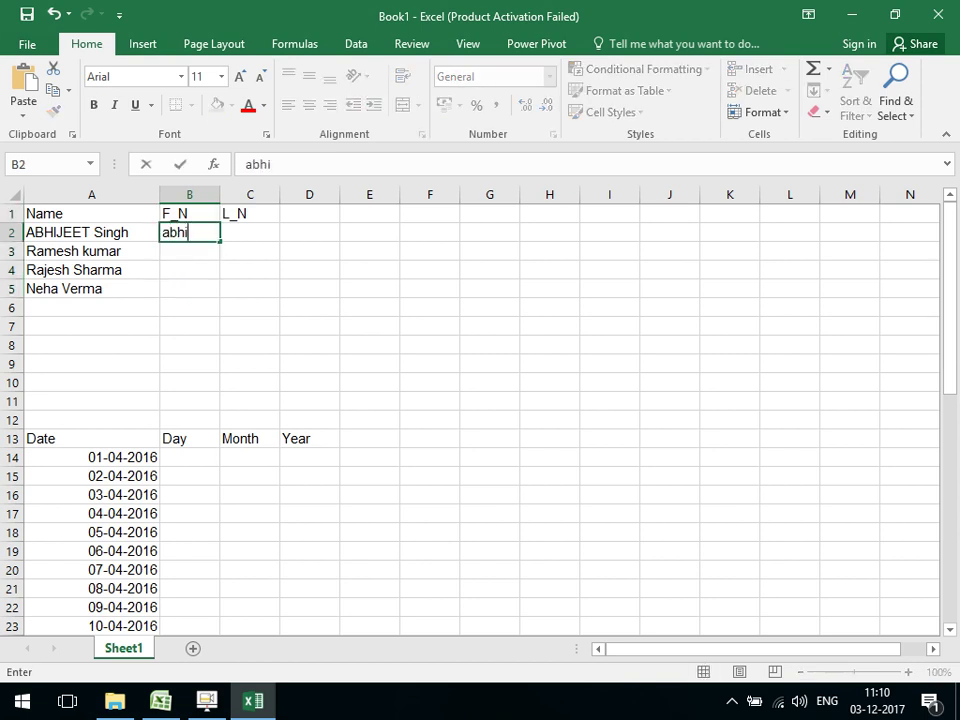
{"action": "type", "text": "jeet"}
{"action": "key", "text": "ctrl+Return"}
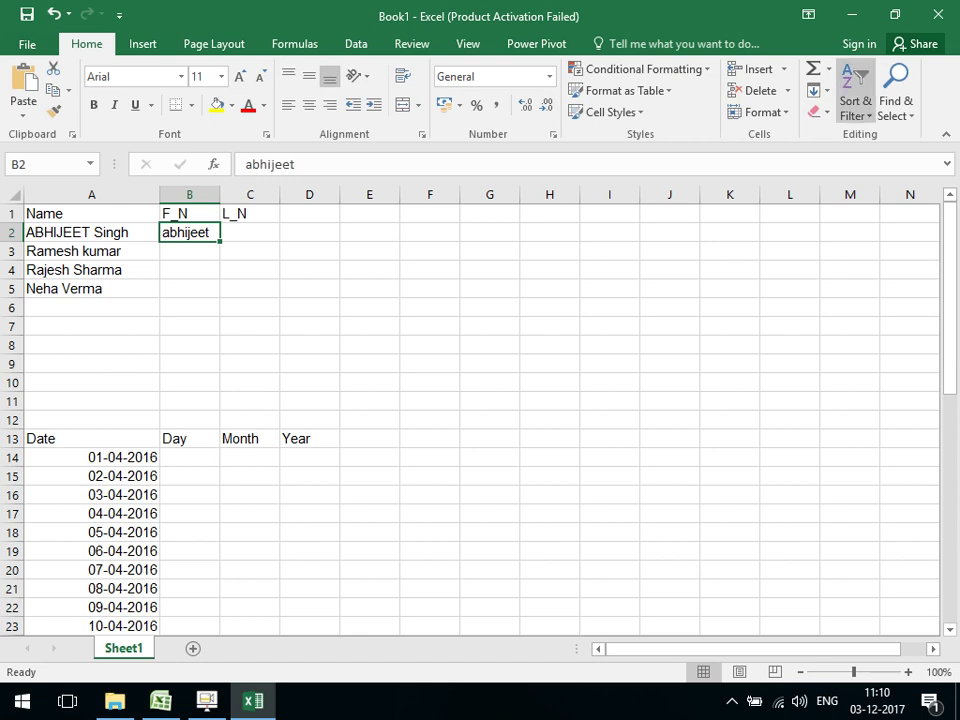
{"action": "left_click", "coordinate": [814, 90]}
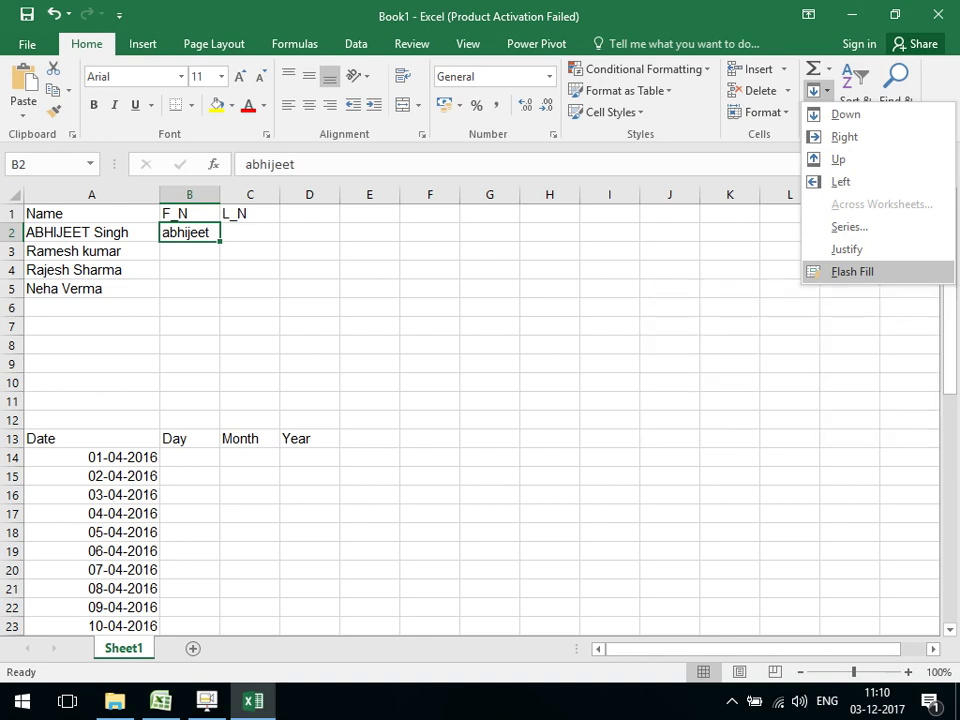
{"action": "key", "text": "Escape"}
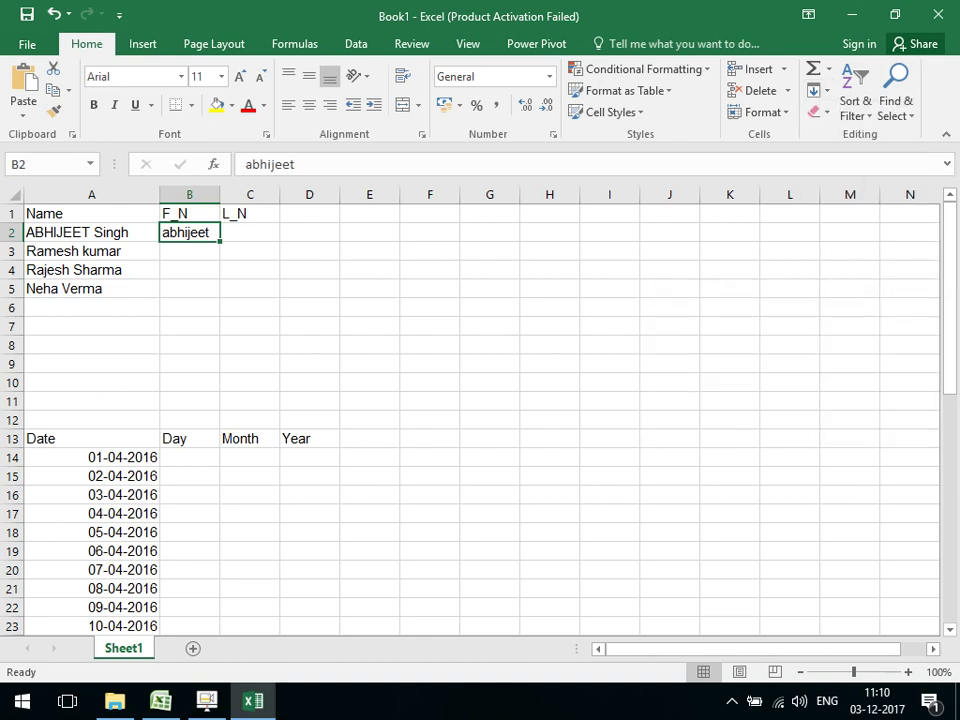
{"action": "type", "text": "e"}
{"action": "key", "text": "Escape"}
{"action": "key", "text": "ctrl+e"}
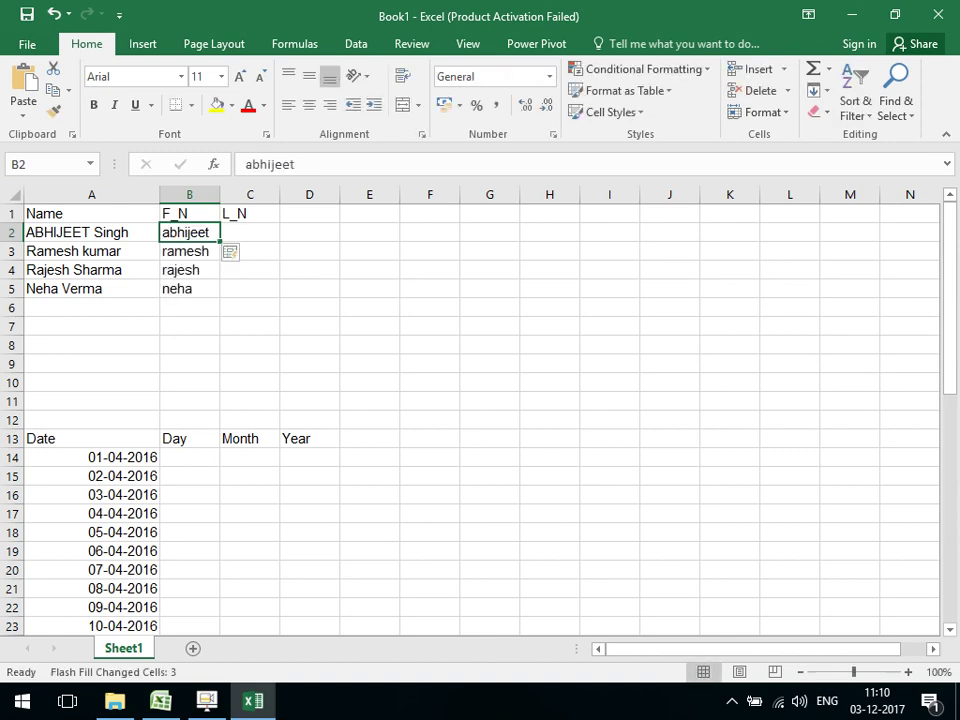
{"action": "key", "text": "Up"}
{"action": "key", "text": "Right"}
- Enter 'singh' in C2 and Flash Fill kumar, sharma and verma into C3:C5
{"action": "key", "text": "Down"}
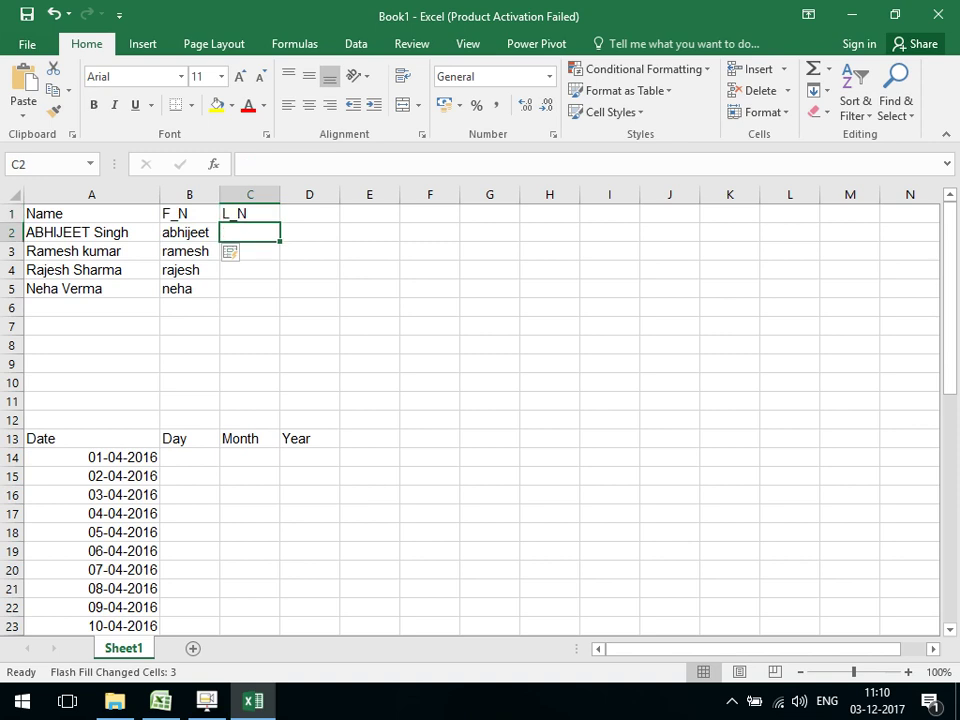
{"action": "type", "text": "si"}
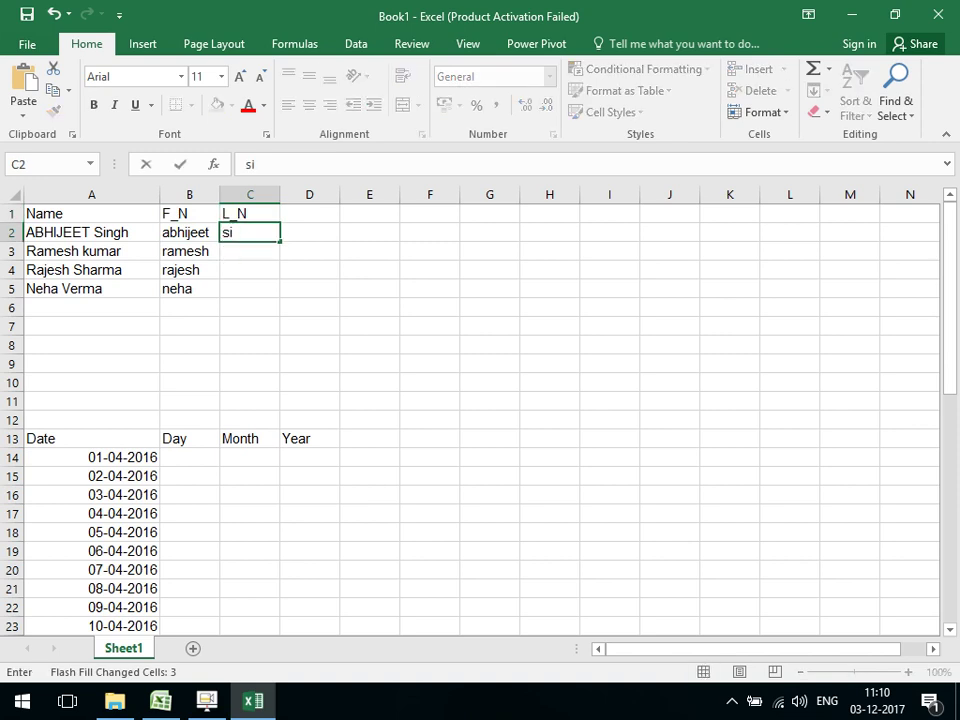
{"action": "type", "text": "ngh"}
{"action": "key", "text": "ctrl+Return"}
{"action": "key", "text": "ctrl+e"}
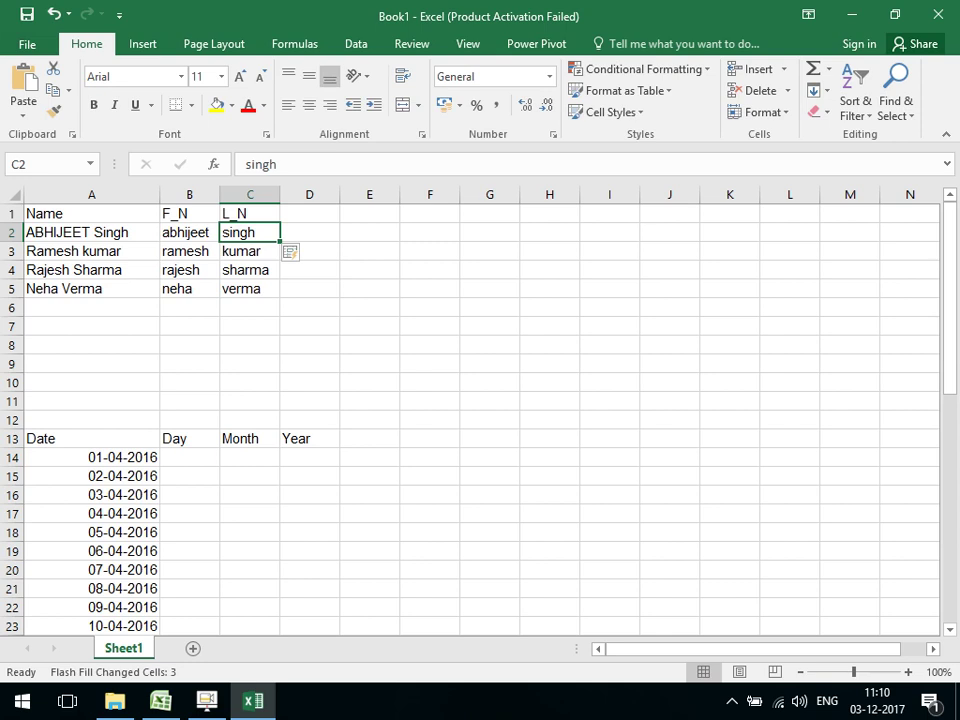
{"action": "key", "text": "Down"}
{"action": "key", "text": "Down"}
{"action": "key", "text": "Down"}
{"action": "key", "text": "Down"}
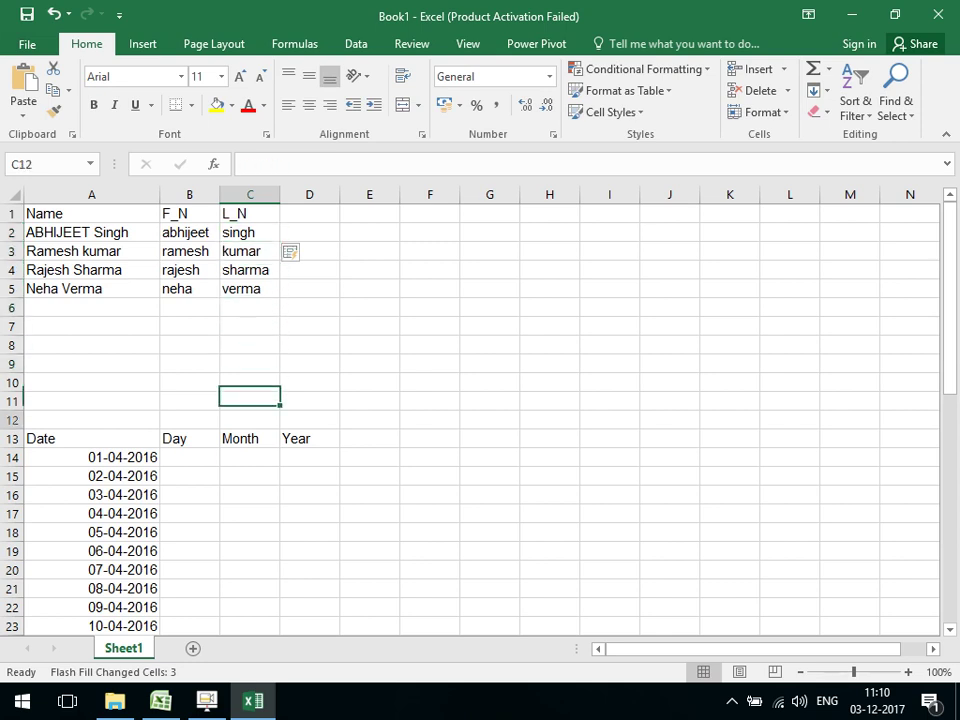
{"action": "key", "text": "Down"}
{"action": "key", "text": "Down"}
{"action": "key", "text": "Down"}
{"action": "key", "text": "Left"}
{"action": "left_click", "coordinate": [189, 457]}
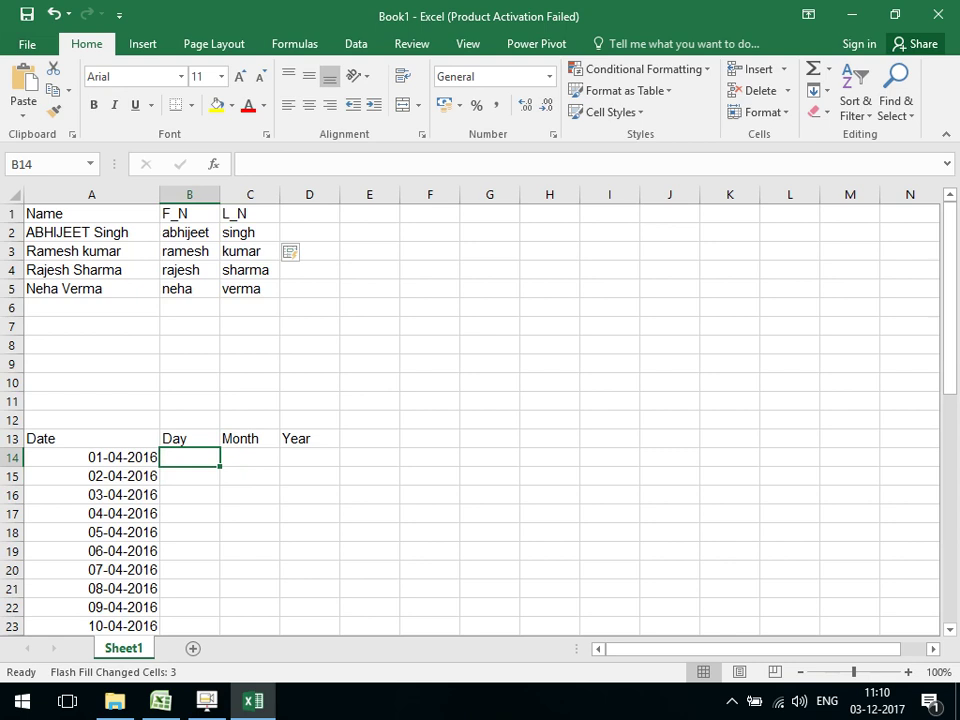
- Enter 01 in B14 and Flash Fill the day numbers into B15:B23
{"action": "left_click", "coordinate": [250, 457]}
{"action": "left_click", "coordinate": [309, 457]}
{"action": "left_click", "coordinate": [250, 457]}
{"action": "left_click", "coordinate": [189, 457]}
{"action": "type", "text": "01"}
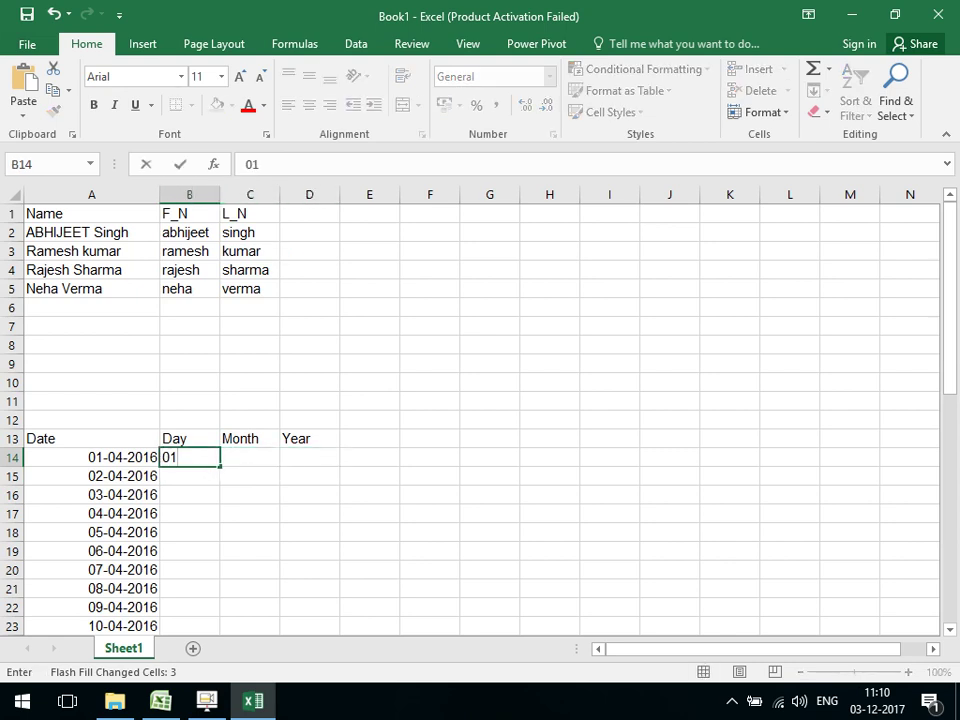
{"action": "key", "text": "ctrl+Return"}
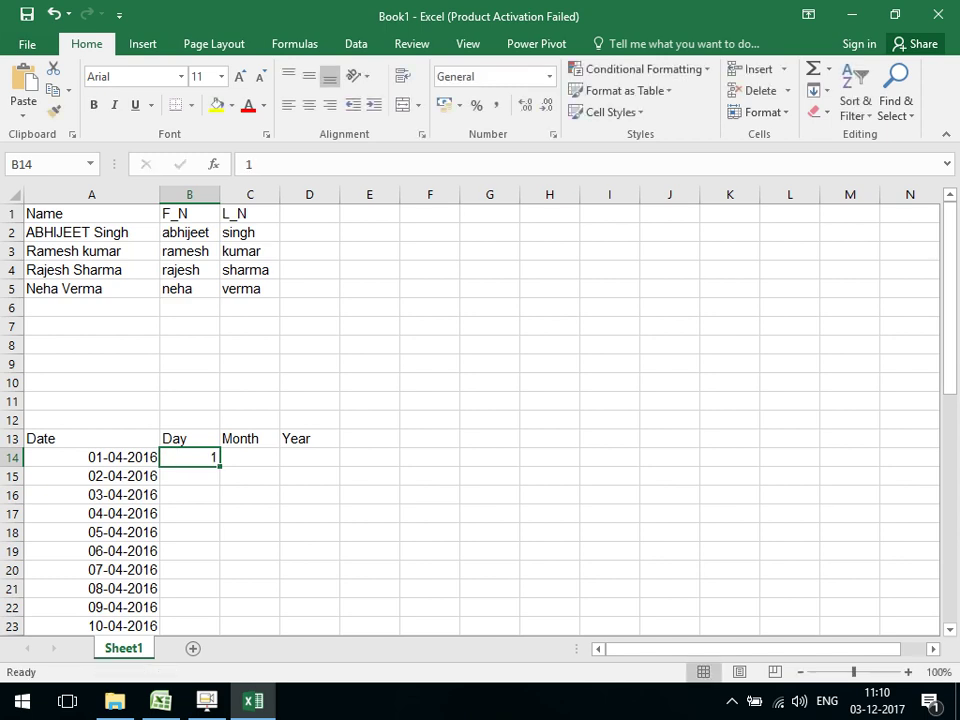
{"action": "key", "text": "ctrl+e"}
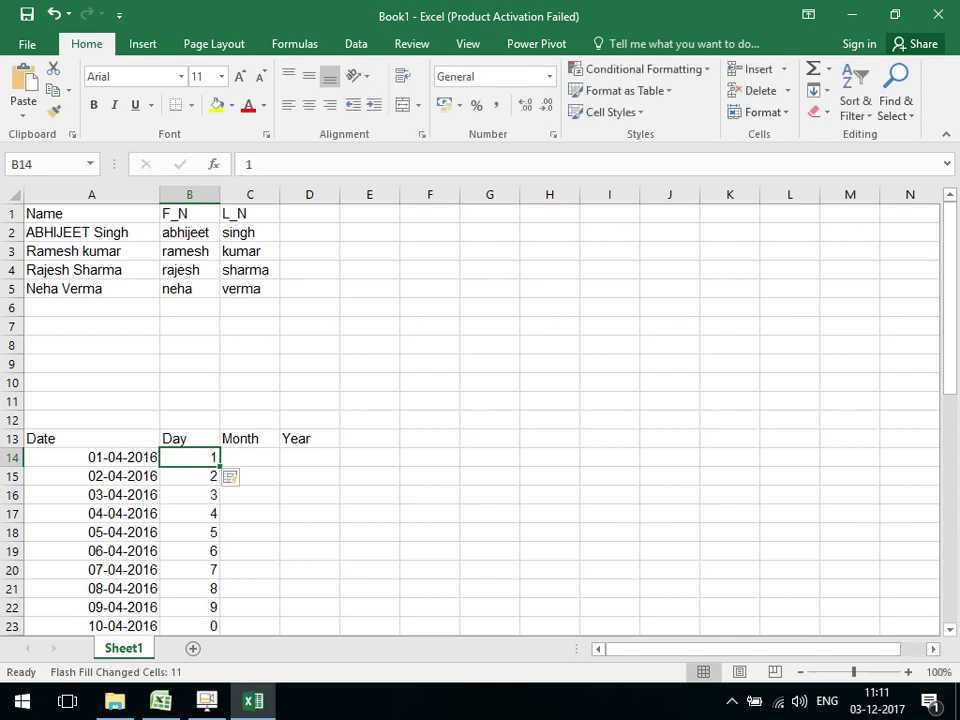
- Enter 04 in C14 and Flash Fill month 4 into C15:C23
{"action": "left_click", "coordinate": [250, 457]}
{"action": "type", "text": "04"}
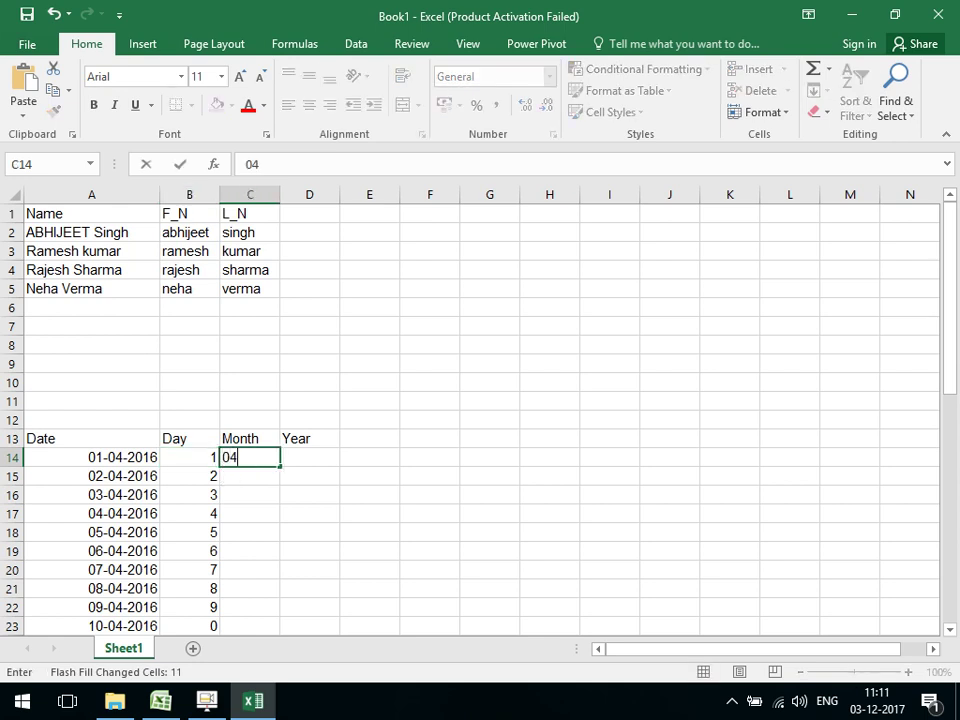
{"action": "key", "text": "ctrl+Return"}
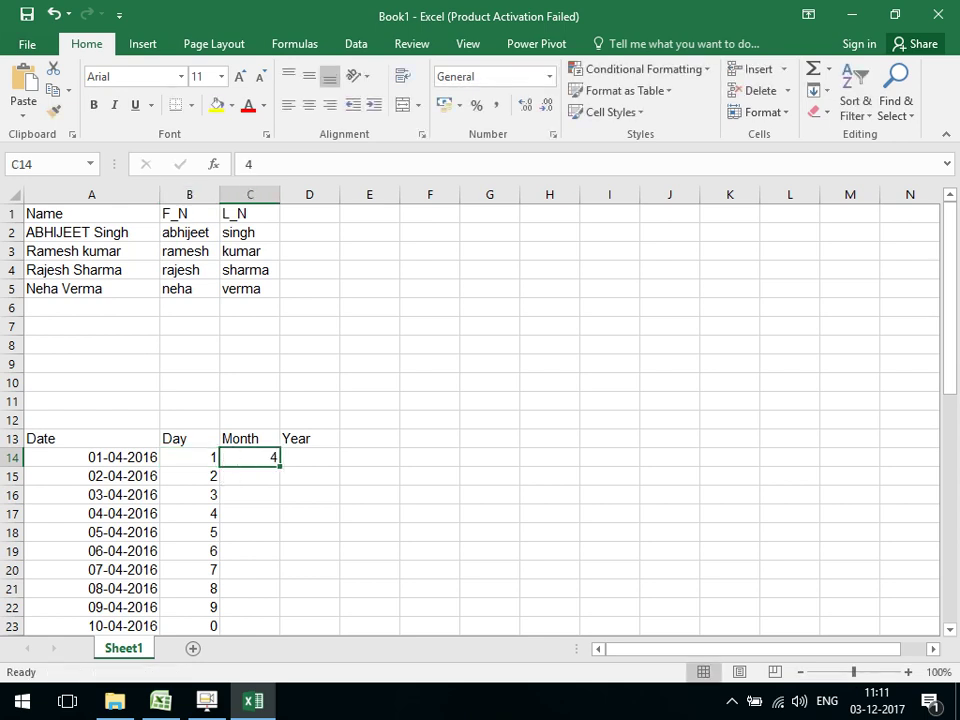
{"action": "key", "text": "ctrl+e"}
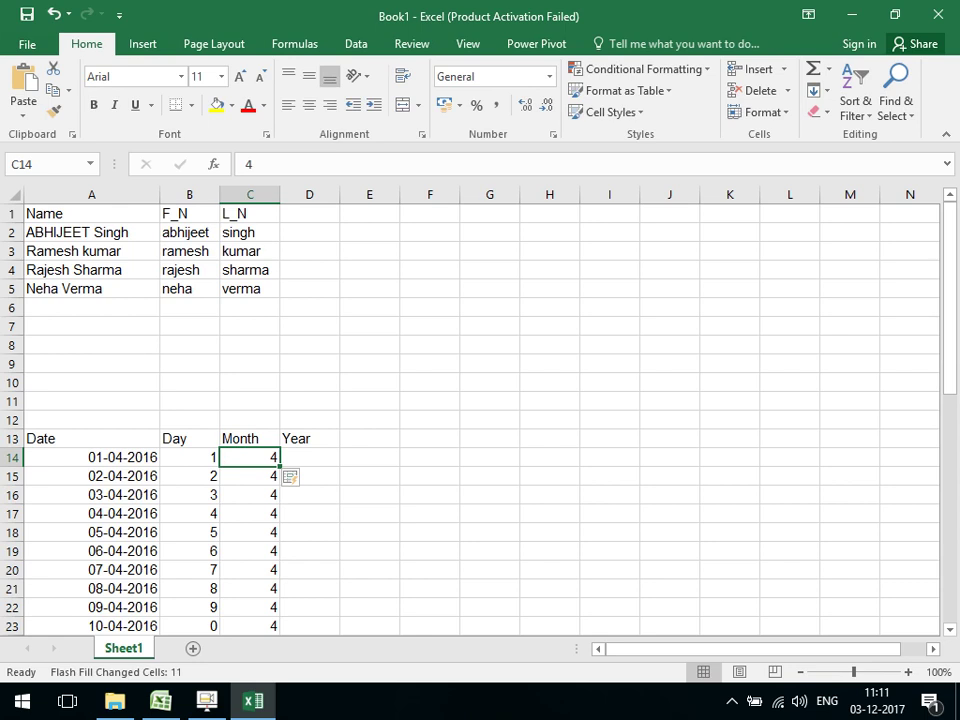
- Enter 2016 in D14 and Flash Fill the year into D15:D23
{"action": "left_click", "coordinate": [309, 457]}
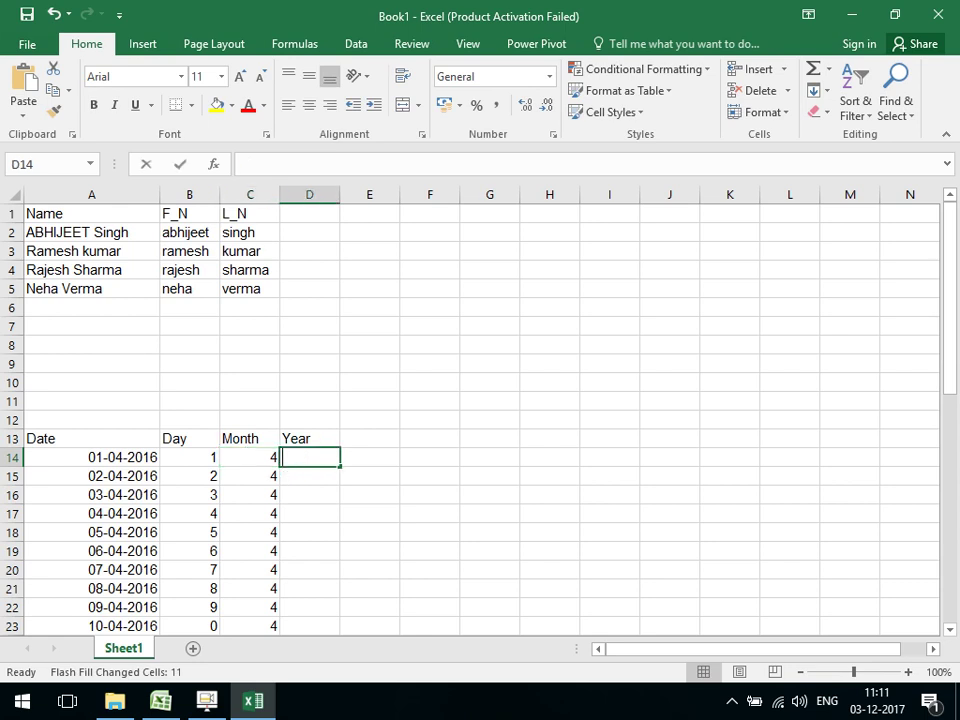
{"action": "type", "text": "="}
{"action": "key", "text": "BackSpace"}
{"action": "key", "text": "Escape"}
{"action": "type", "text": "2"}
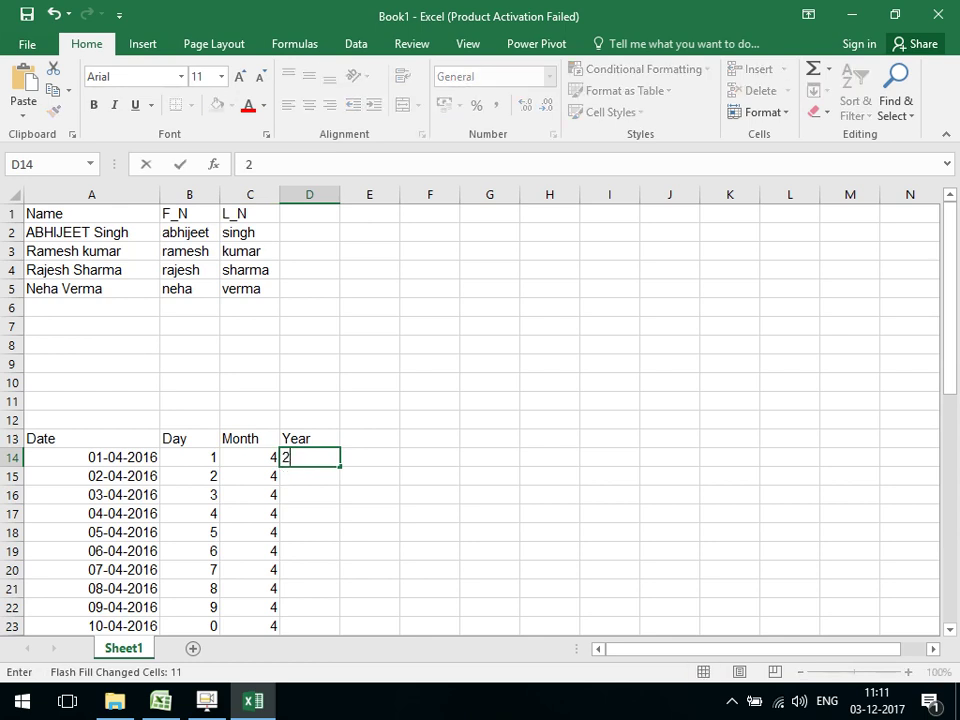
{"action": "type", "text": "016"}
{"action": "key", "text": "ctrl+Return"}
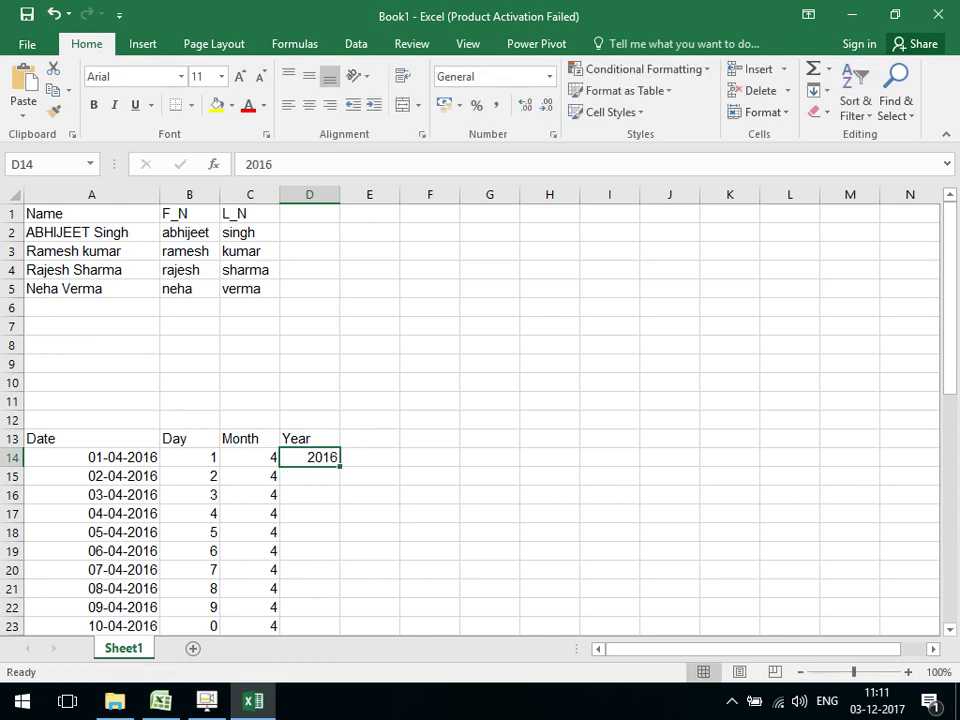
{"action": "key", "text": "ctrl+e"}
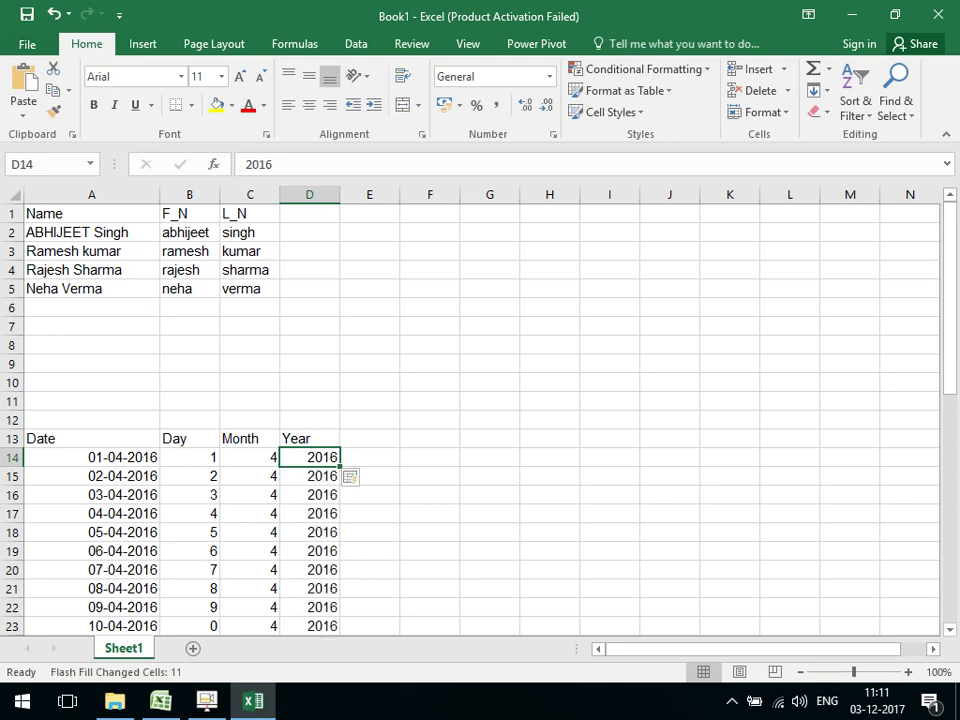
{"action": "scroll", "coordinate": [470, 410], "scroll_direction": "down", "scroll_amount": 3}
{"action": "scroll", "coordinate": [470, 410], "scroll_direction": "down", "scroll_amount": 5}
{"action": "scroll", "coordinate": [470, 410], "scroll_direction": "down", "scroll_amount": 2}
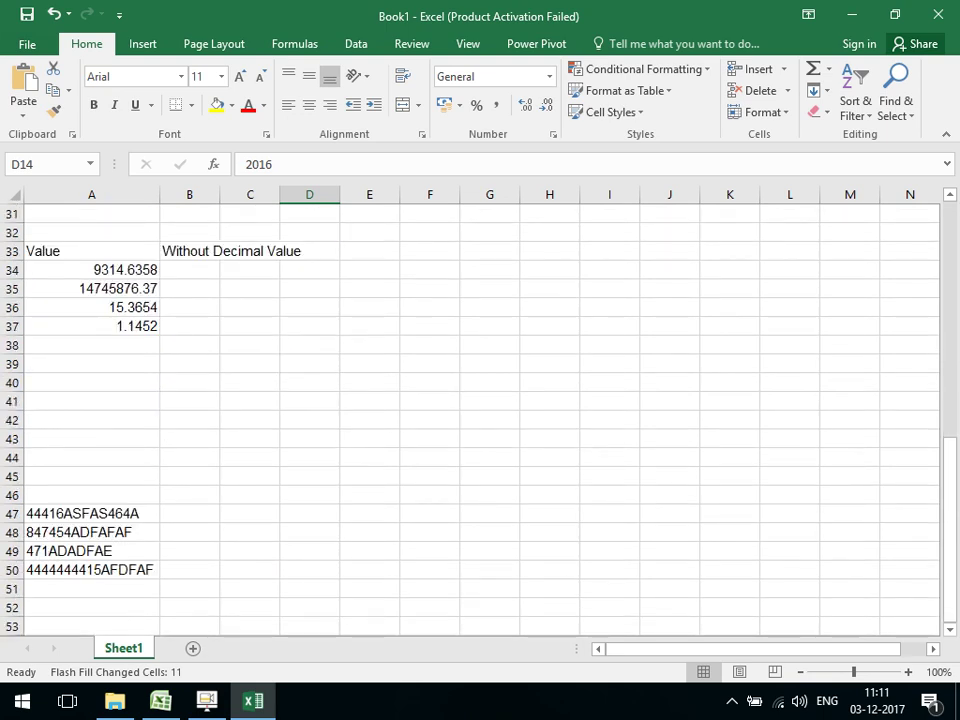
{"action": "scroll", "coordinate": [470, 410], "scroll_direction": "down", "scroll_amount": 2}
- Add capital headings N in B46 and T in C46
{"action": "left_click", "coordinate": [189, 401]}
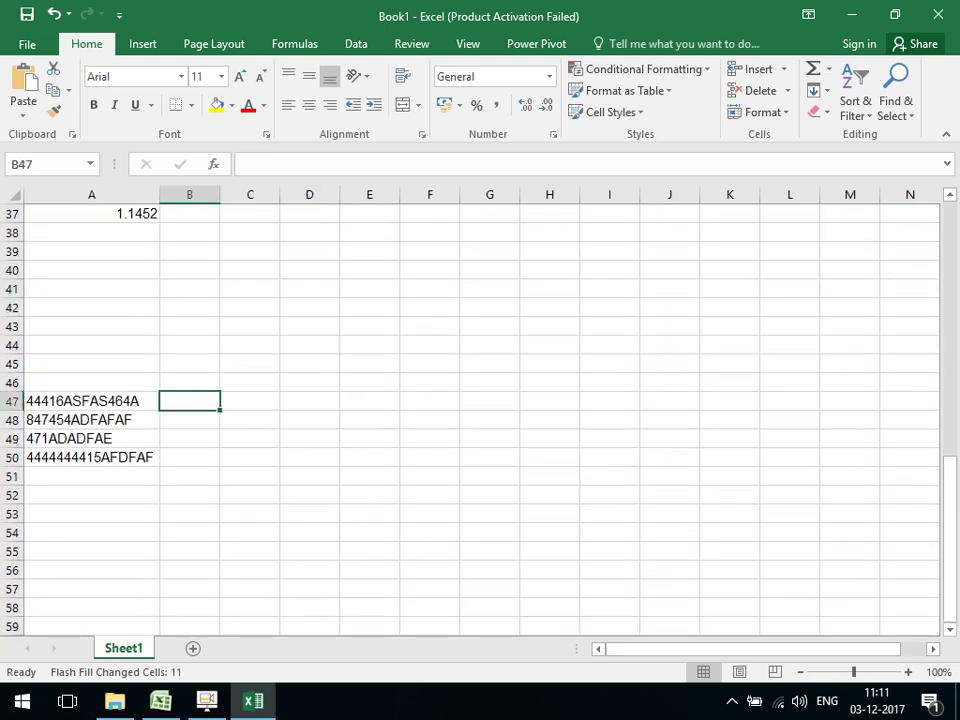
{"action": "left_click", "coordinate": [189, 382]}
{"action": "type", "text": "n"}
{"action": "key", "text": "Tab"}
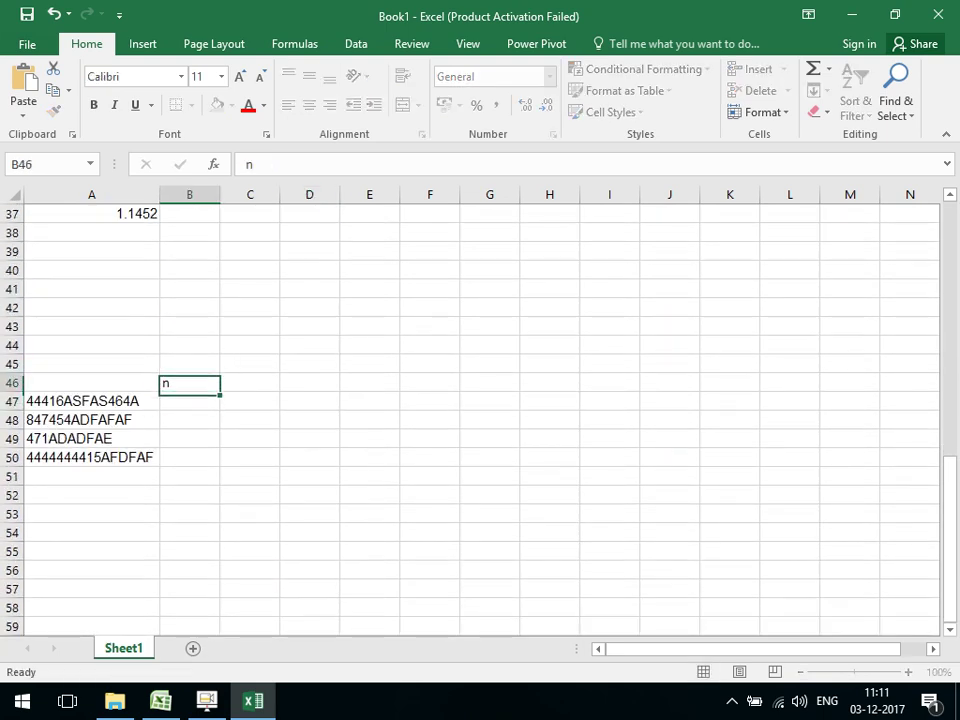
{"action": "type", "text": "t"}
{"action": "key", "text": "Return"}
{"action": "left_click", "coordinate": [189, 382]}
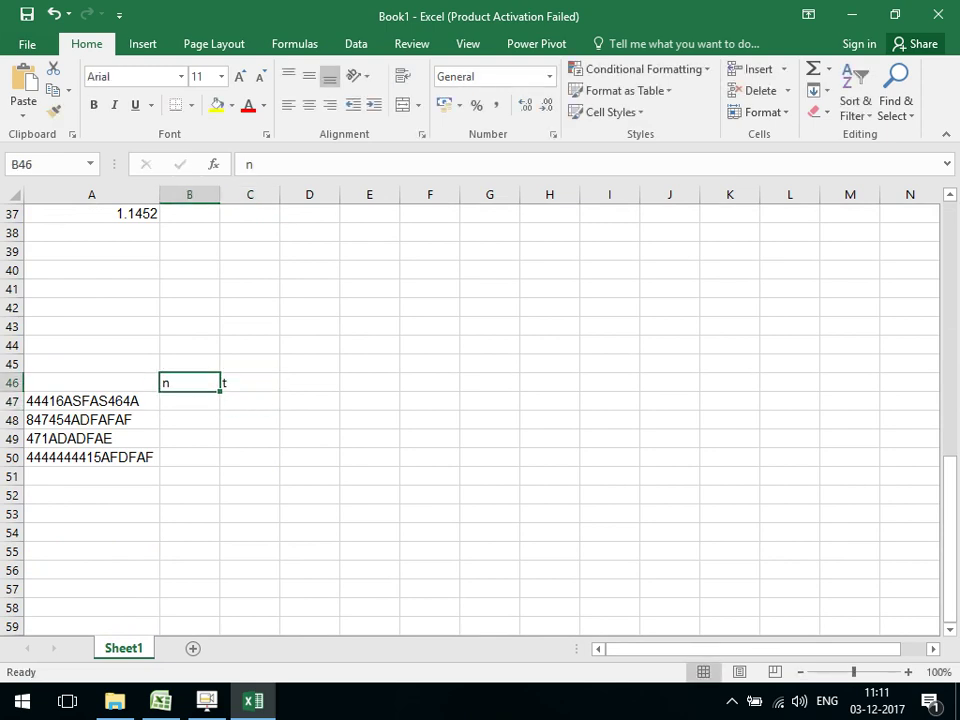
{"action": "type", "text": "B"}
{"action": "key", "text": "BackSpace"}
{"action": "type", "text": "N"}
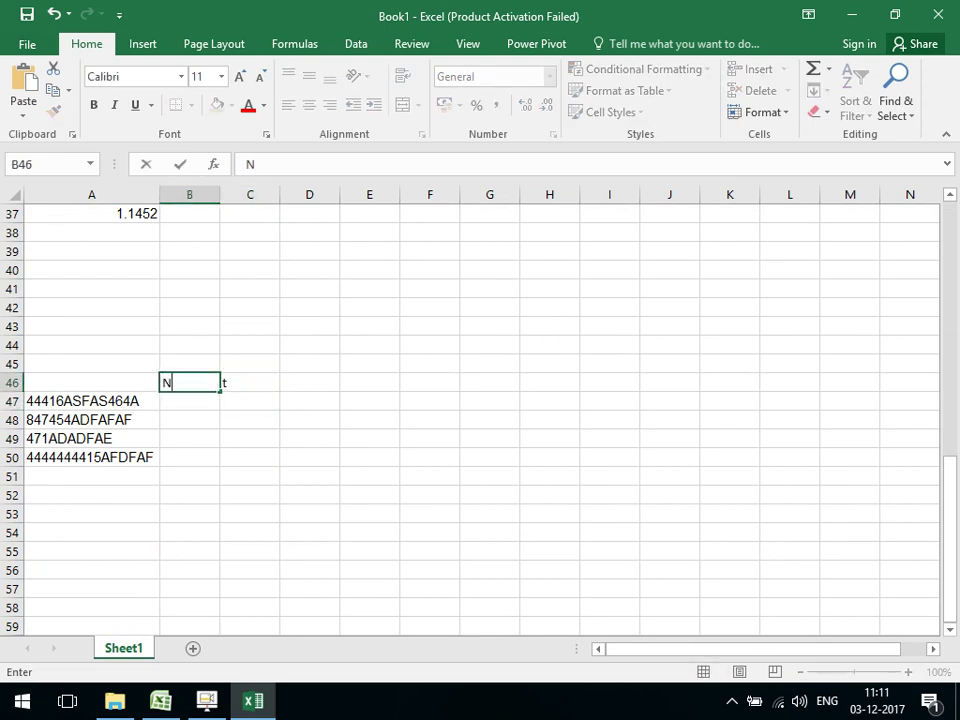
{"action": "key", "text": "Return"}
{"action": "left_click", "coordinate": [250, 382]}
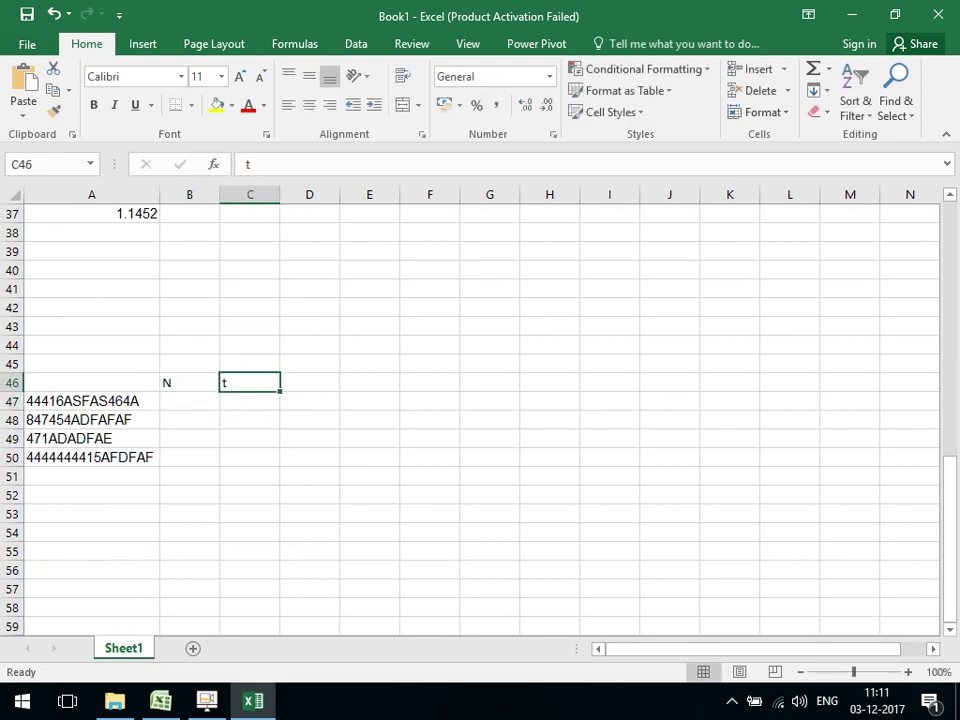
{"action": "type", "text": "t"}
{"action": "key", "text": "BackSpace"}
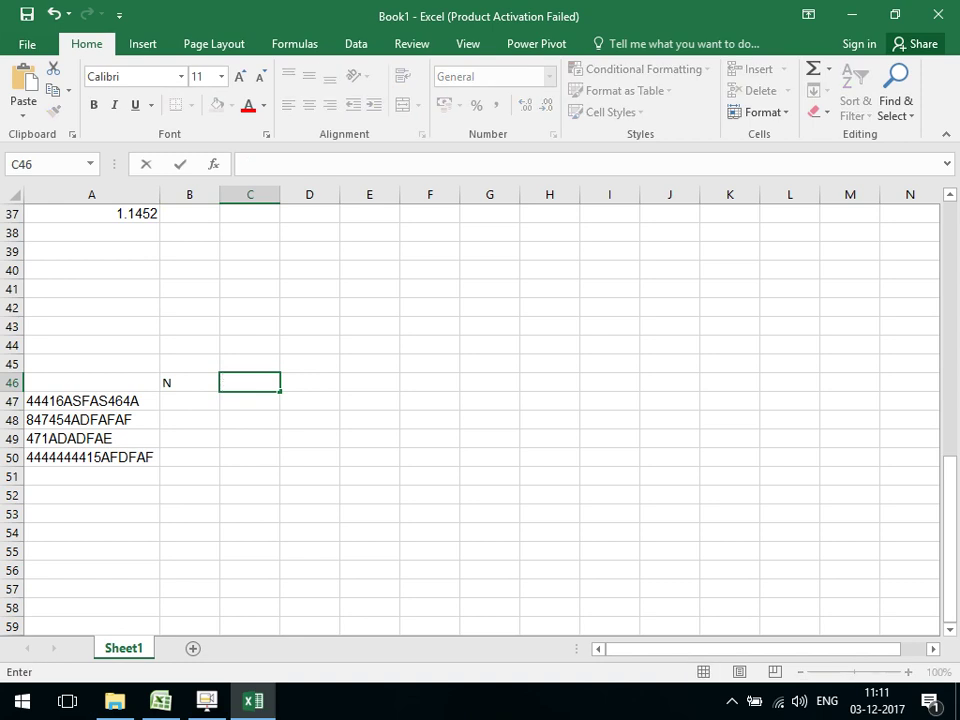
{"action": "type", "text": "T"}
{"action": "key", "text": "Return"}
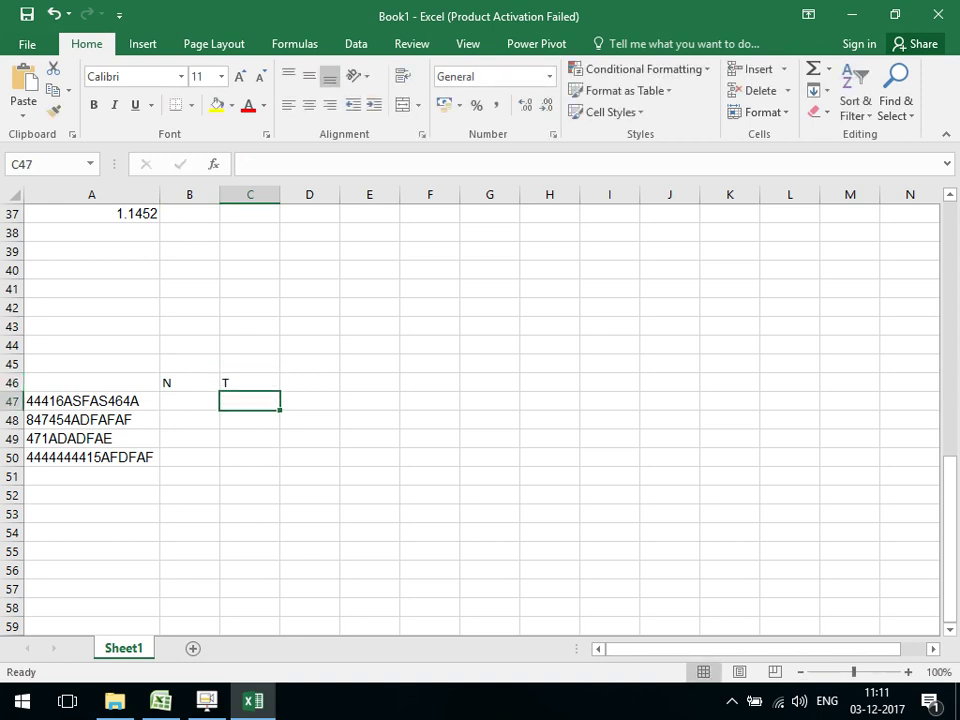
- Enter 44416 in B47, Flash Fill the leading numbers down B48:B50, and widen column B
{"action": "left_click", "coordinate": [189, 400]}
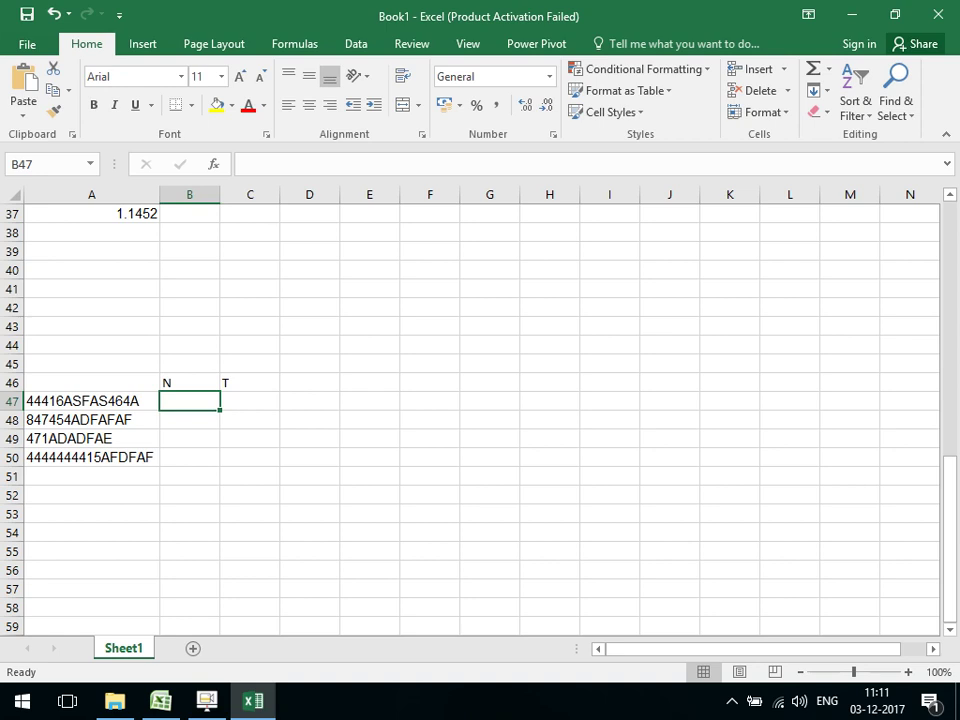
{"action": "type", "text": "44"}
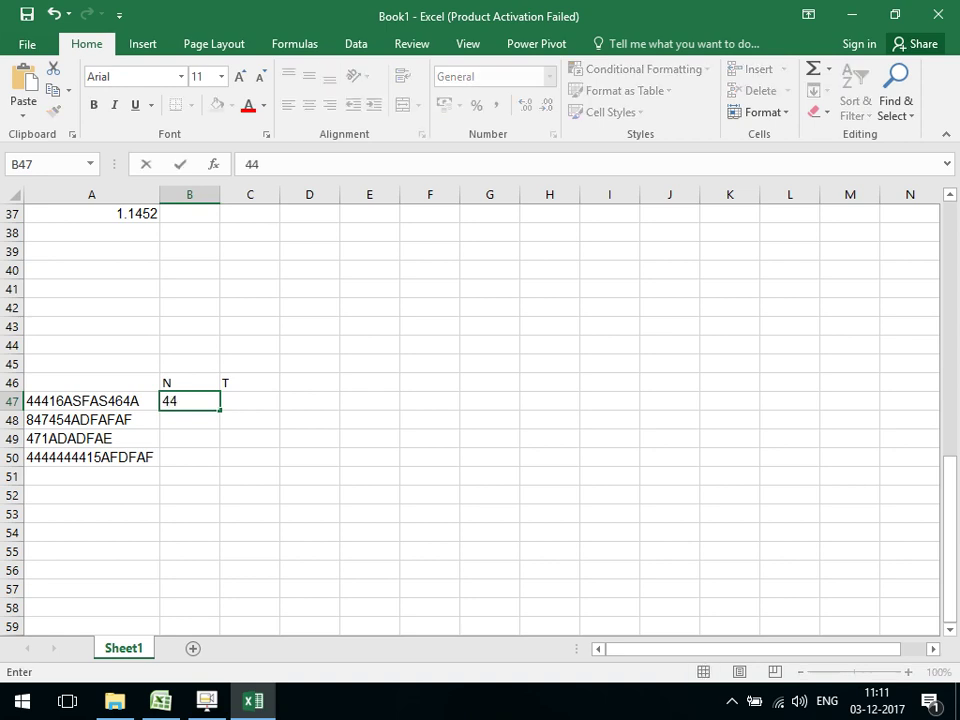
{"action": "type", "text": "416"}
{"action": "key", "text": "ctrl+Return"}
{"action": "key", "text": "ctrl+e"}
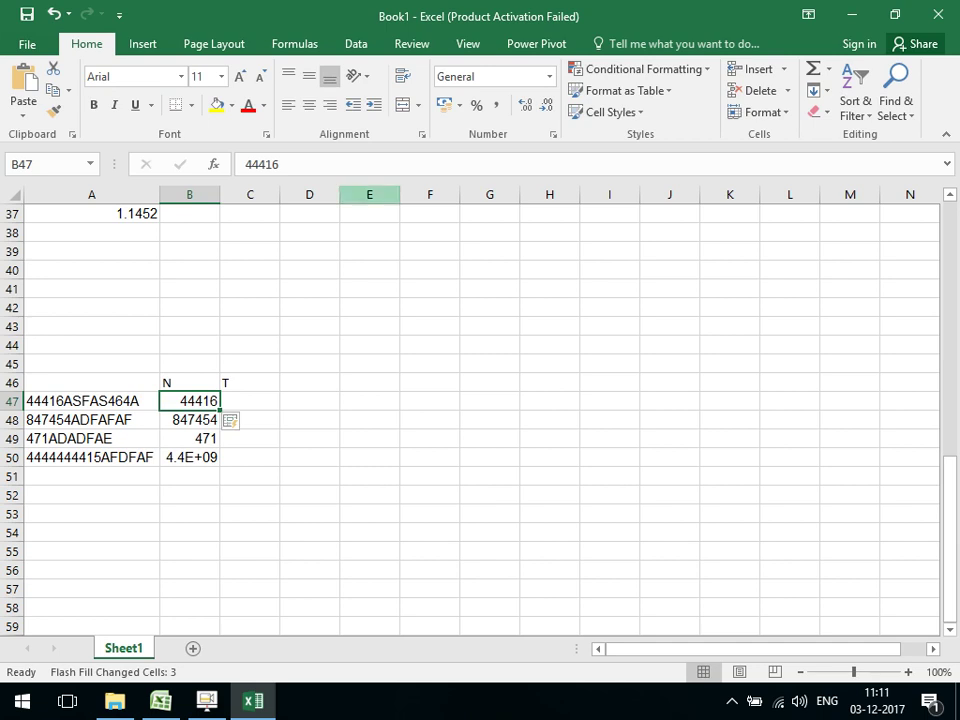
{"action": "left_click_drag", "start_coordinate": [220, 194], "coordinate": [323, 194]}
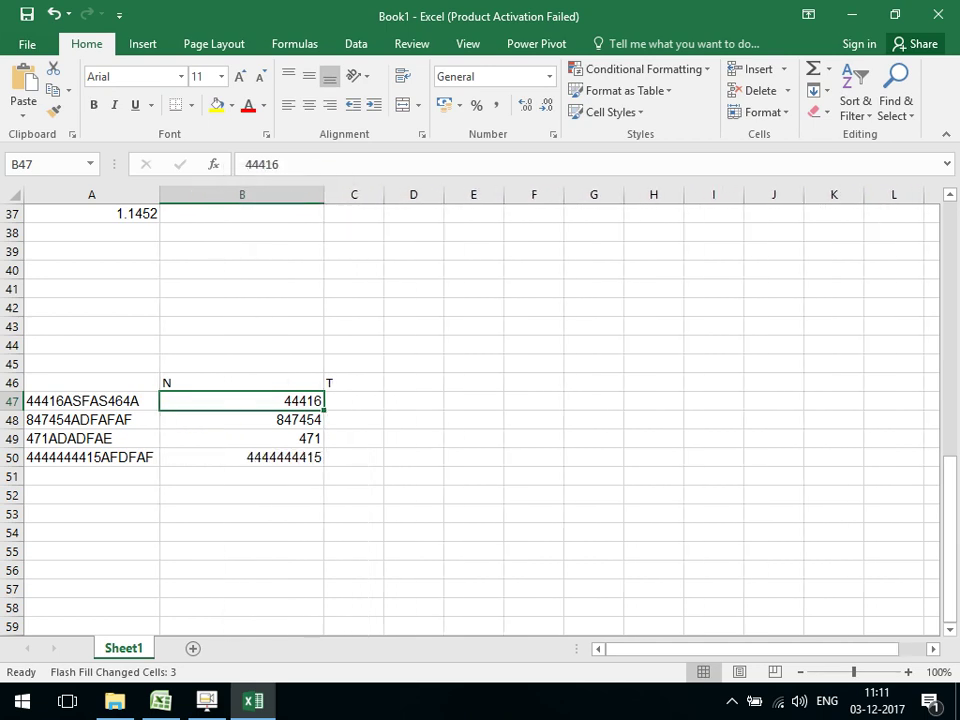
- Enter ASFAS464A in C47 and Flash Fill ADFAFAF, ADADFAE and AFDFAF into C48:C50
{"action": "left_click", "coordinate": [353, 401]}
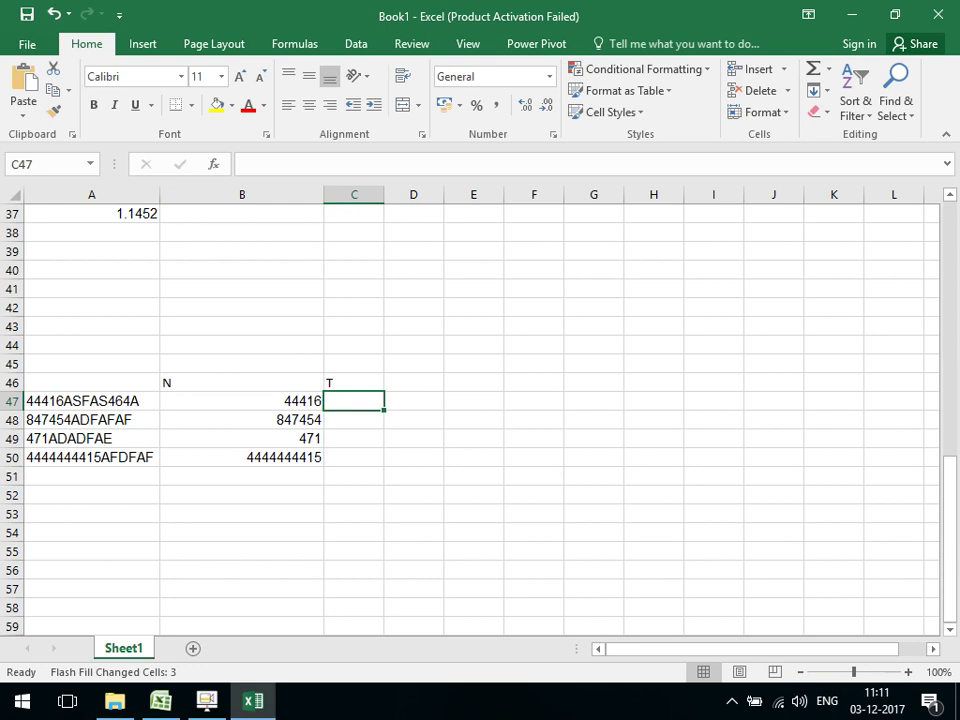
{"action": "type", "text": "AS"}
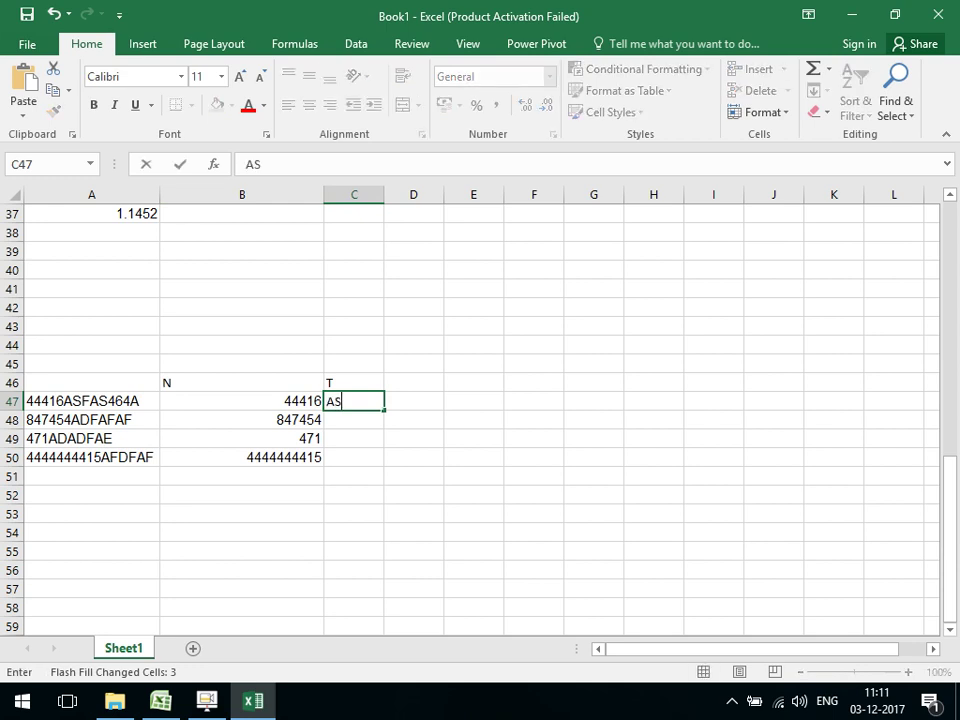
{"action": "type", "text": "F"}
{"action": "type", "text": "A"}
{"action": "type", "text": "S"}
{"action": "type", "text": "4"}
{"action": "type", "text": "64"}
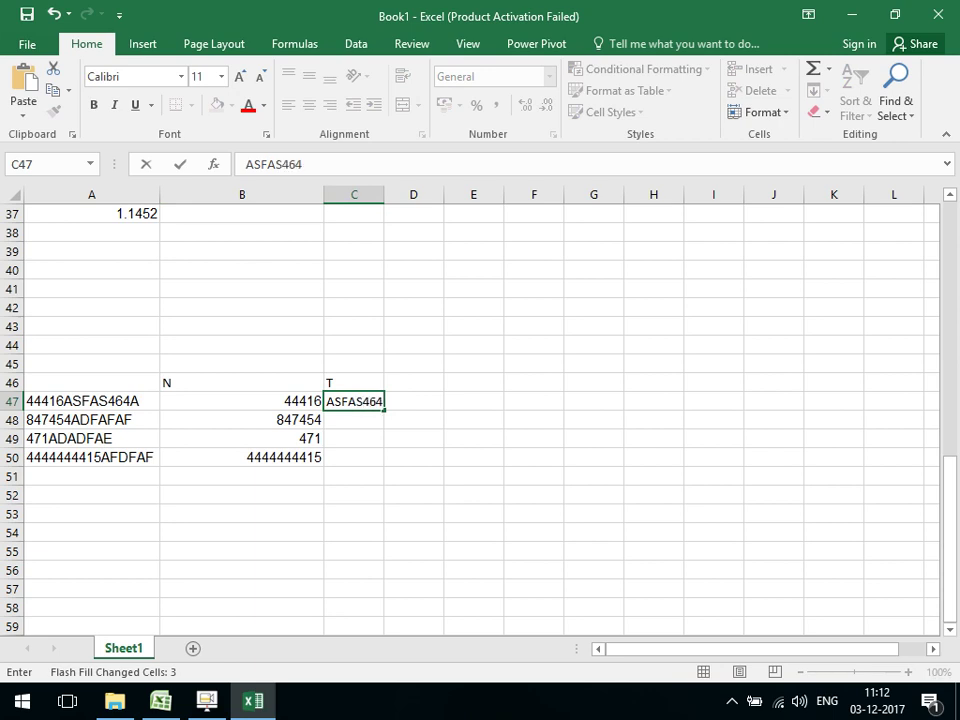
{"action": "type", "text": "A"}
{"action": "key", "text": "ctrl+Return"}
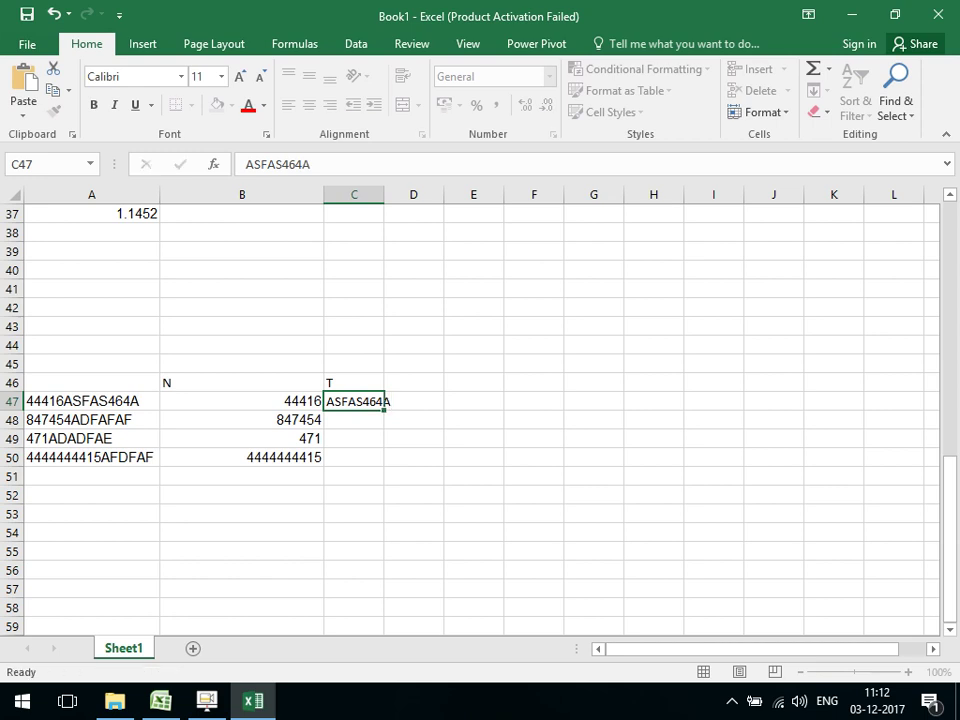
{"action": "key", "text": "ctrl+e"}
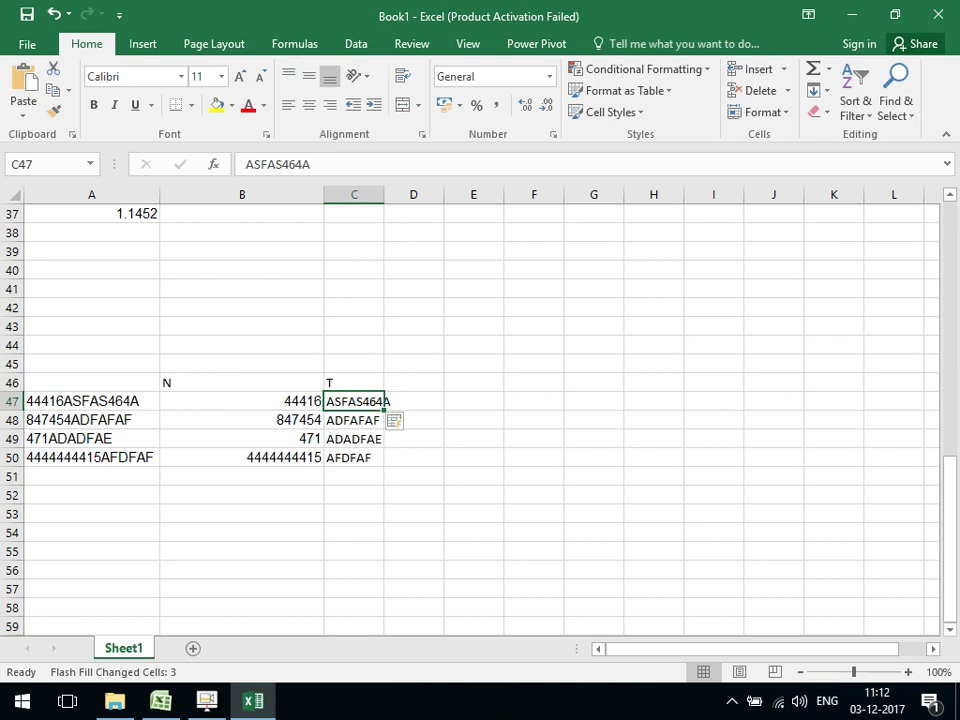
{"action": "key", "text": "Down"}
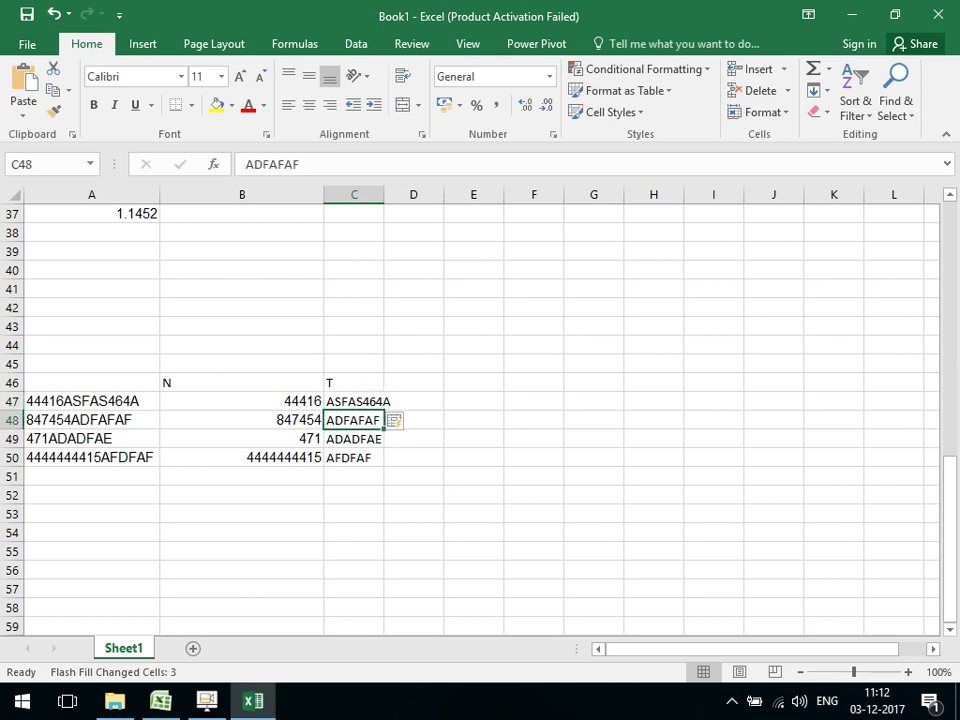
{"action": "key", "text": "Down"}
{"action": "key", "text": "Down"}
{"action": "key", "text": "Down"}
{"action": "key", "text": "Down"}
{"action": "key", "text": "Down"}
{"action": "key", "text": "Down"}
{"action": "key", "text": "Down"}
{"action": "key", "text": "Down"}
{"action": "key", "text": "Down"}
{"action": "key", "text": "Down"}
{"action": "key", "text": "Down"}
{"action": "key", "text": "Down"}
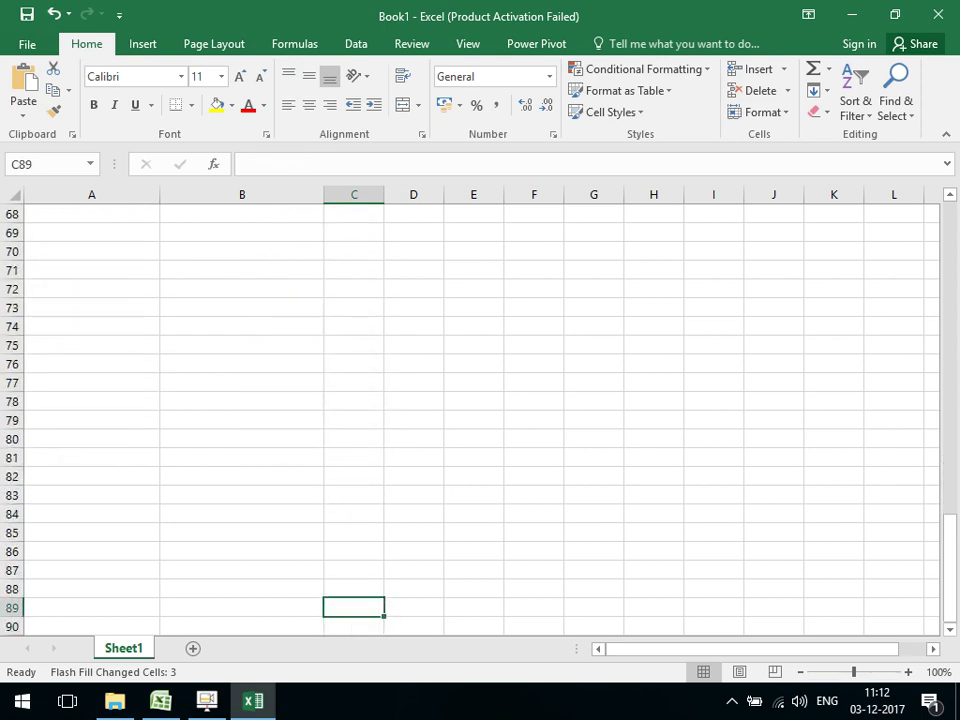
- Clear the Day, Month and Year values in the date block starting at B14
{"action": "key", "text": "Up"}
{"action": "key", "text": "Up"}
{"action": "key", "text": "Up"}
{"action": "key", "text": "Up"}
{"action": "key", "text": "Up"}
{"action": "key", "text": "Up"}
{"action": "key", "text": "Up"}
{"action": "key", "text": "Up"}
{"action": "key", "text": "Up"}
{"action": "key", "text": "Up"}
{"action": "key", "text": "Up"}
{"action": "key", "text": "Up"}
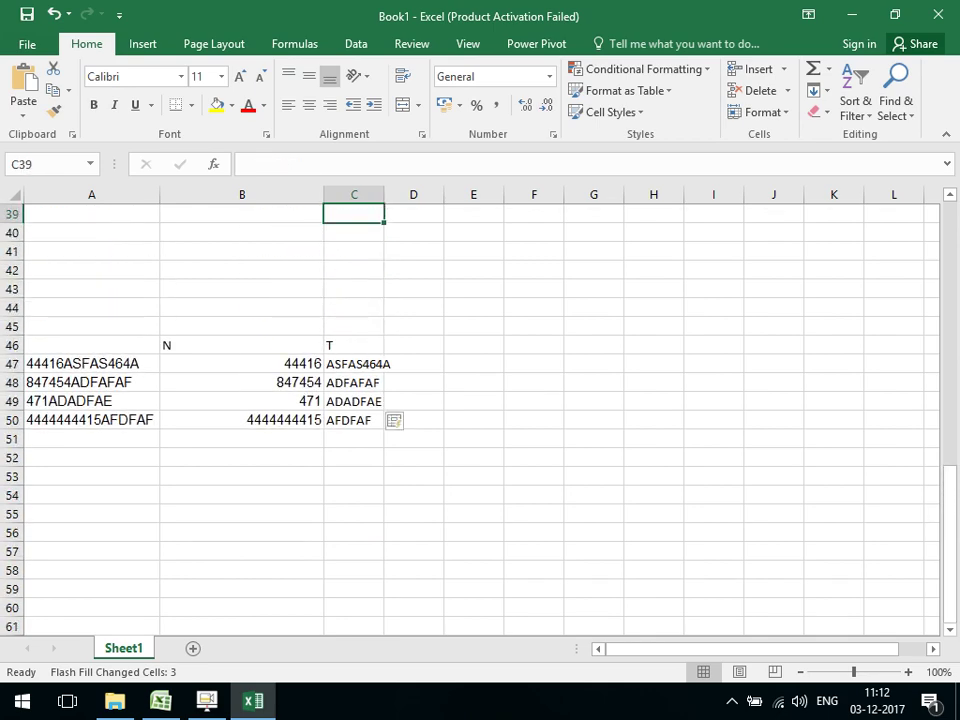
{"action": "key", "text": "Up"}
{"action": "key", "text": "Up"}
{"action": "key", "text": "Up"}
{"action": "key", "text": "Up"}
{"action": "key", "text": "Up"}
{"action": "key", "text": "Up"}
{"action": "key", "text": "Up"}
{"action": "key", "text": "Up"}
{"action": "key", "text": "Up"}
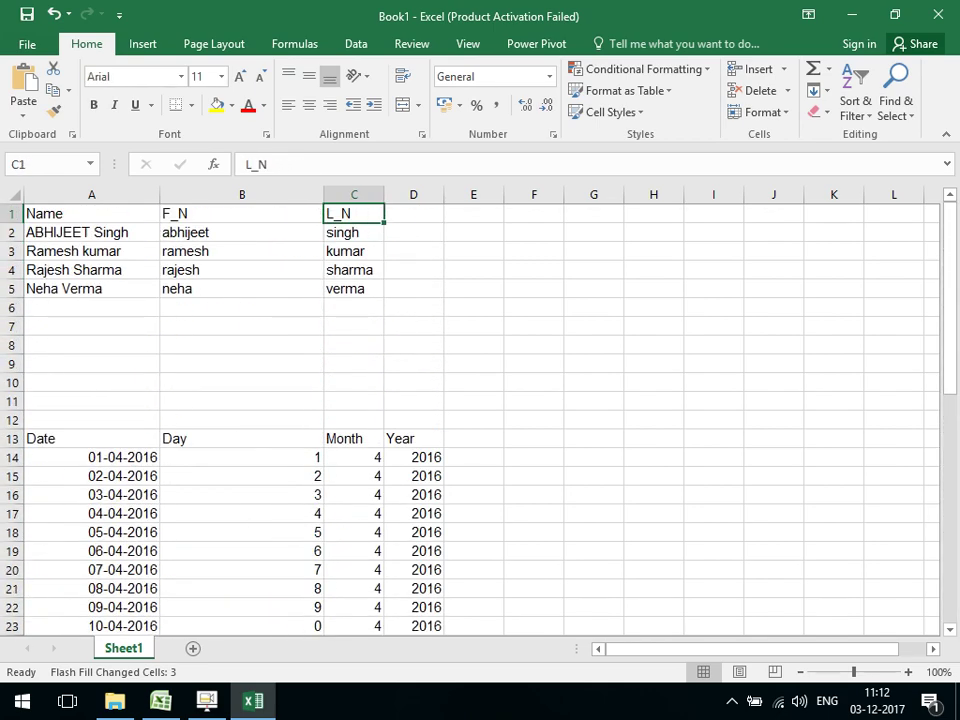
{"action": "key", "text": "Down"}
{"action": "key", "text": "Down"}
{"action": "key", "text": "Down"}
{"action": "key", "text": "Down"}
{"action": "key", "text": "Down"}
{"action": "key", "text": "Down"}
{"action": "key", "text": "Down"}
{"action": "key", "text": "Left"}
{"action": "key", "text": "Up"}
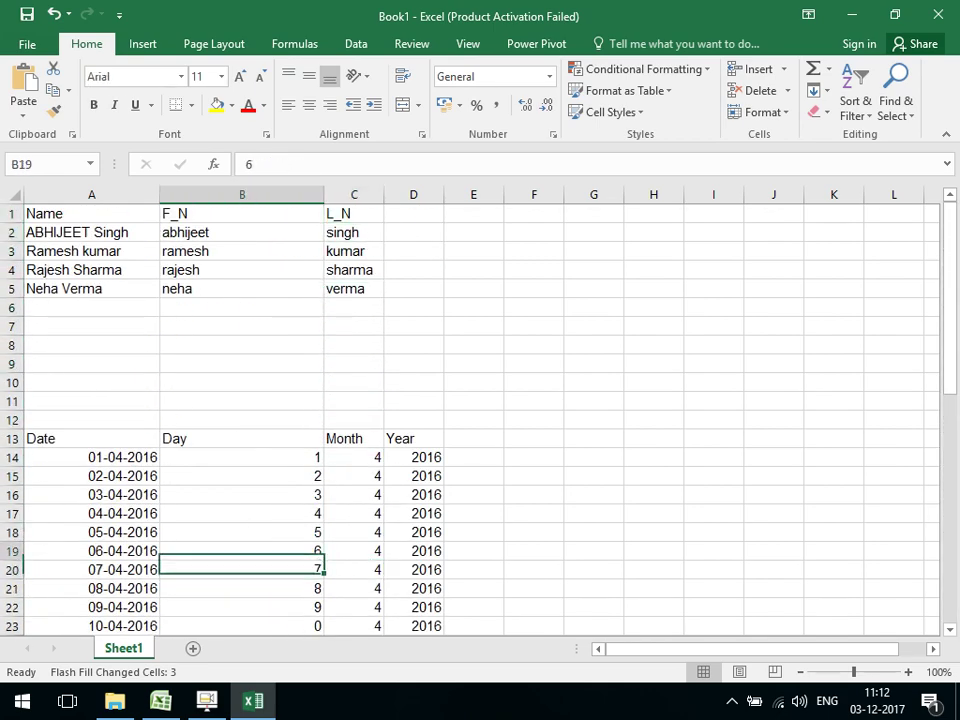
{"action": "key", "text": "Up"}
{"action": "key", "text": "Up"}
{"action": "key", "text": "Up"}
{"action": "key", "text": "Up"}
{"action": "key", "text": "Up"}
{"action": "key", "text": "shift+Right"}
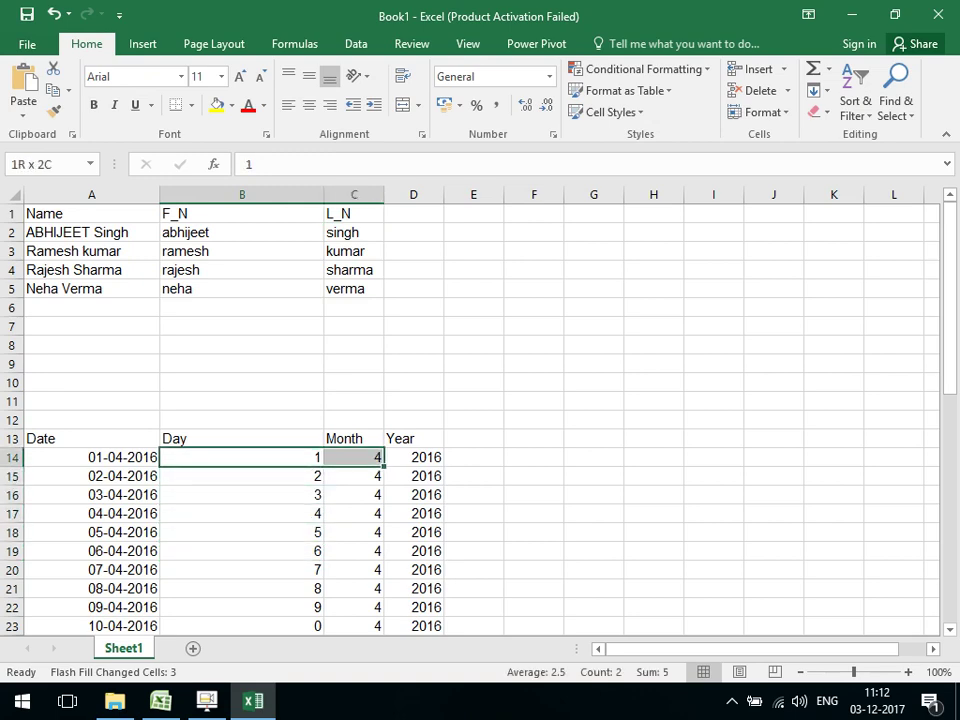
{"action": "key", "text": "shift+Right"}
{"action": "key", "text": "shift+Down"}
{"action": "key", "text": "shift+Down"}
{"action": "key", "text": "shift+Down"}
{"action": "key", "text": "shift+Down"}
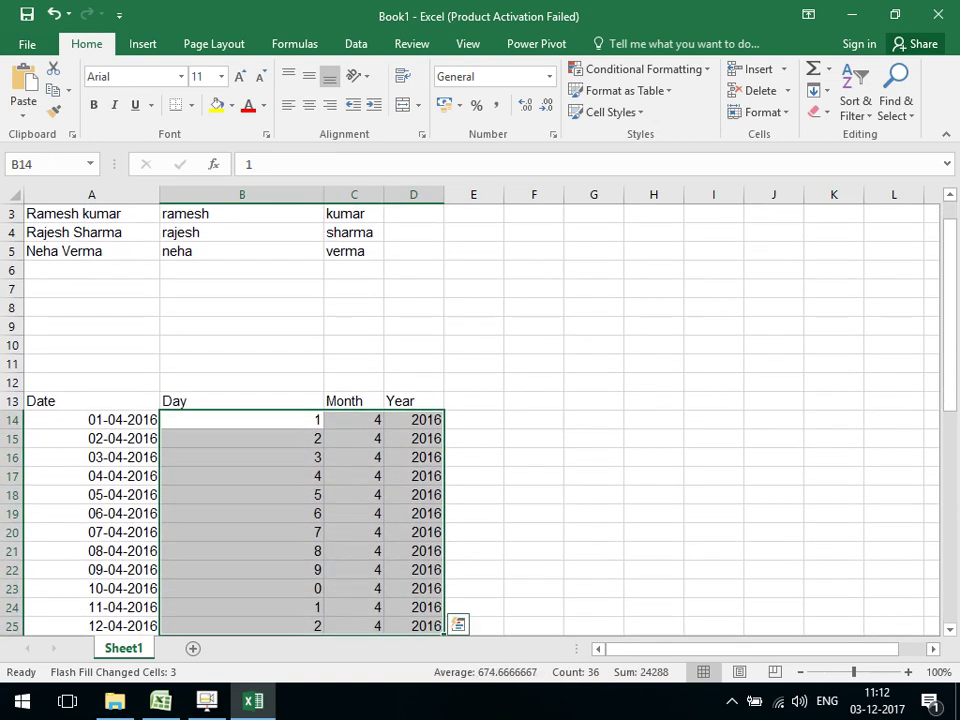
{"action": "key", "text": "Delete"}
{"action": "key", "text": "Up"}
{"action": "key", "text": "Down"}
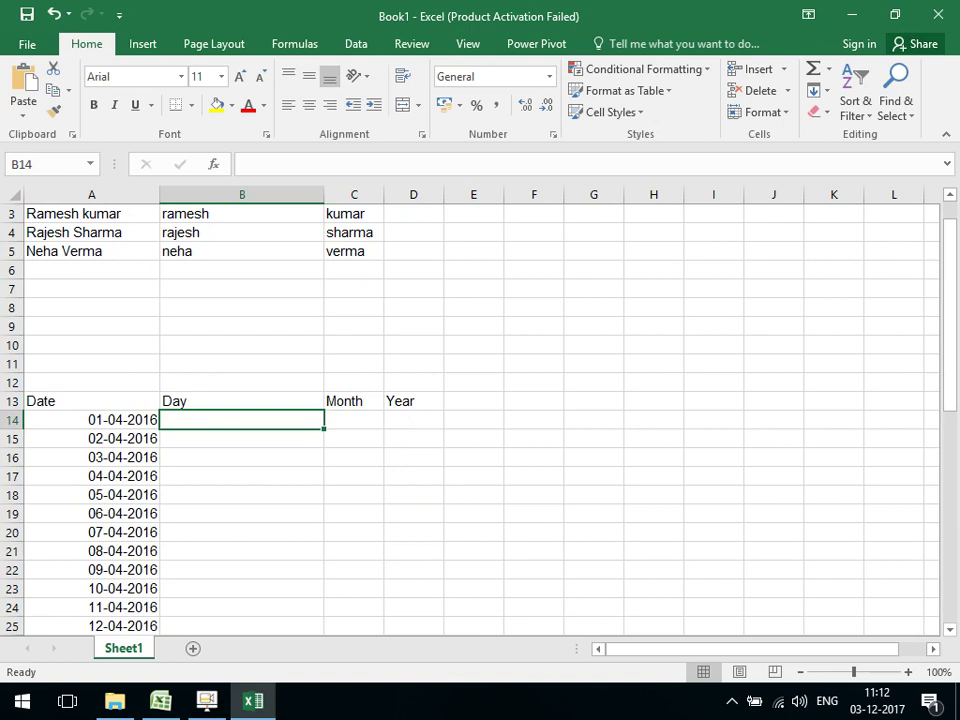
{"action": "type", "text": "="}
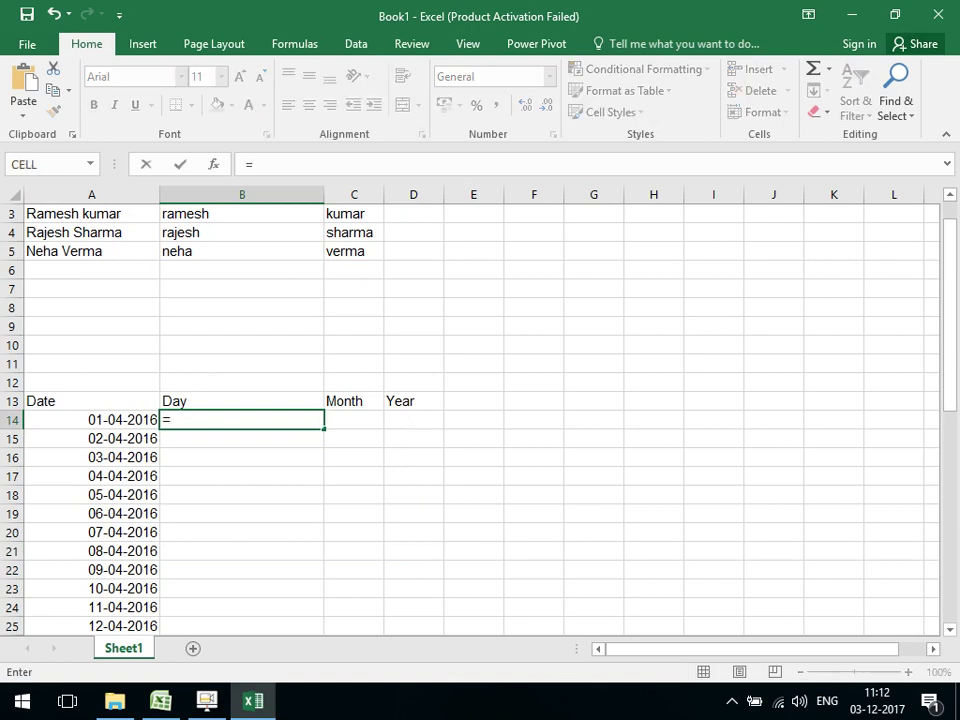
{"action": "key", "text": "Escape"}
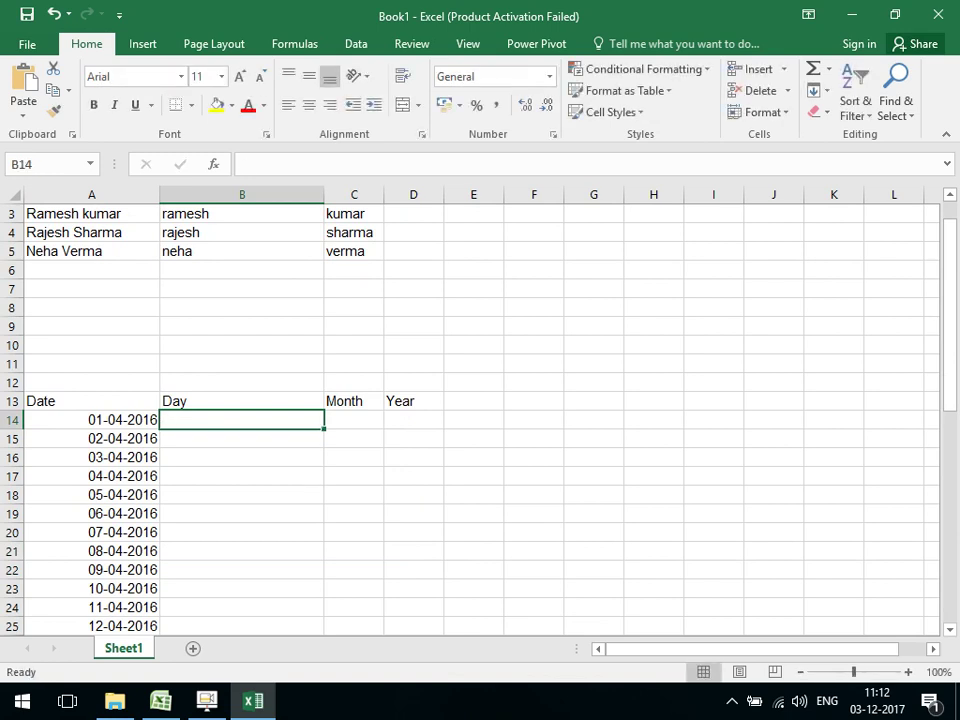
- Enter APR in C14 and Flash Fill it down the Month column
{"action": "left_click", "coordinate": [354, 419]}
{"action": "type", "text": "AP"}
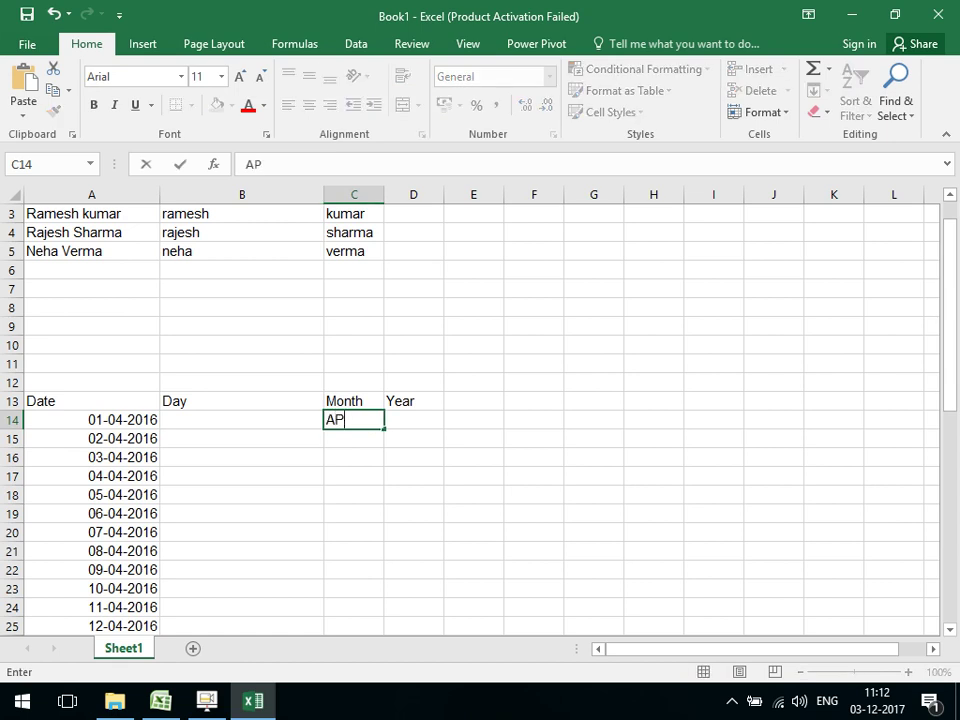
{"action": "type", "text": "R"}
{"action": "key", "text": "ctrl+Return"}
{"action": "key", "text": "ctrl+e"}
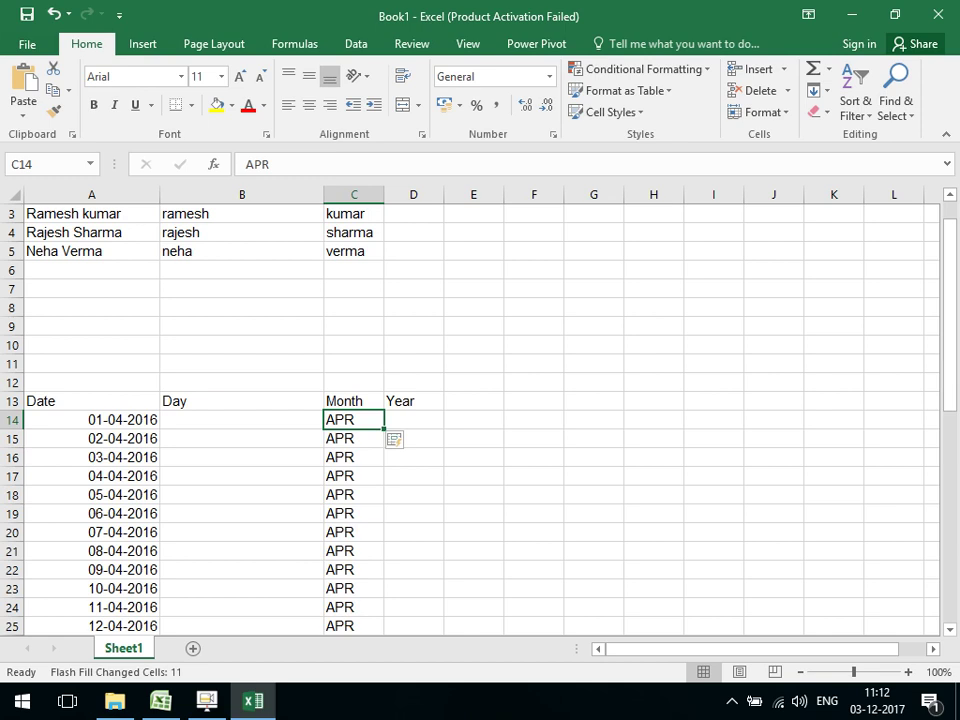
- Enter 16 in D14 and Flash Fill it down the Year column
{"action": "left_click", "coordinate": [413, 419]}
{"action": "type", "text": "1"}
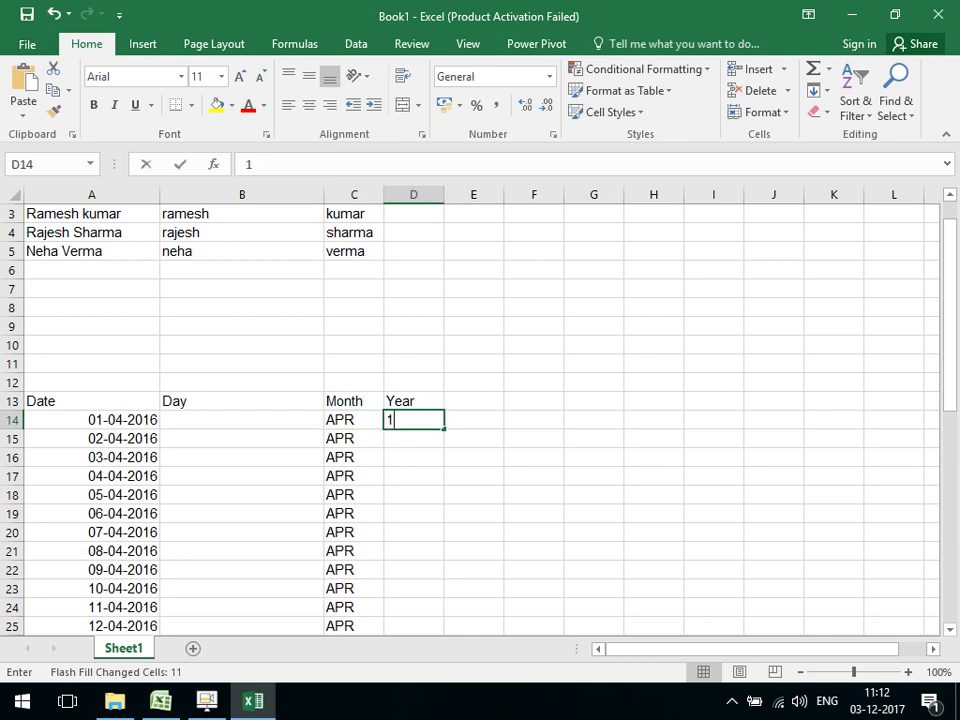
{"action": "type", "text": "6"}
{"action": "key", "text": "ctrl+Return"}
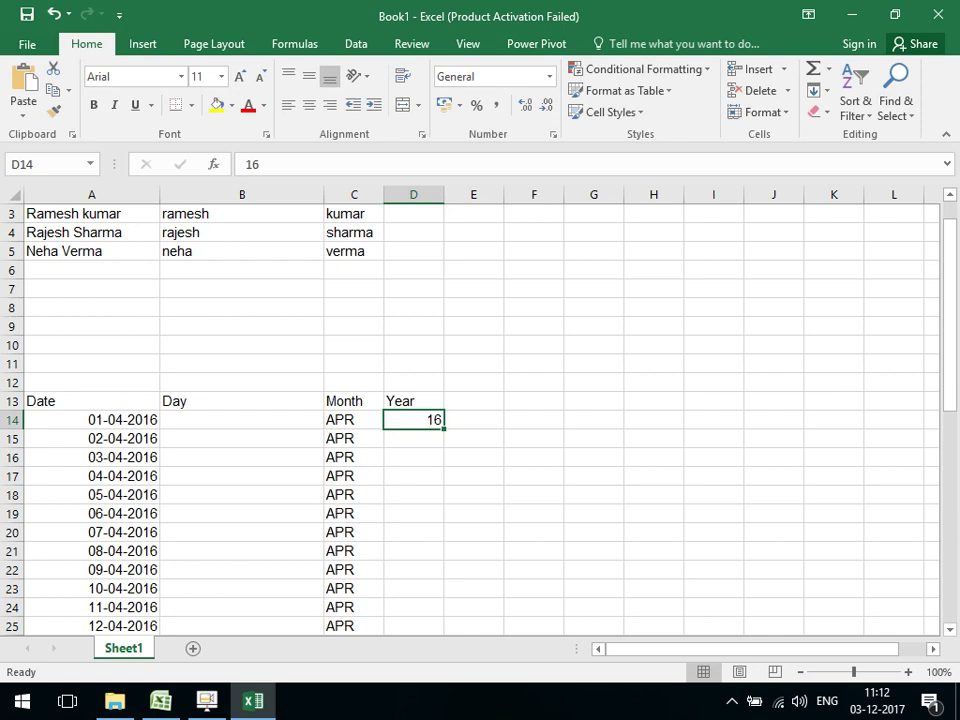
{"action": "key", "text": "ctrl+e"}
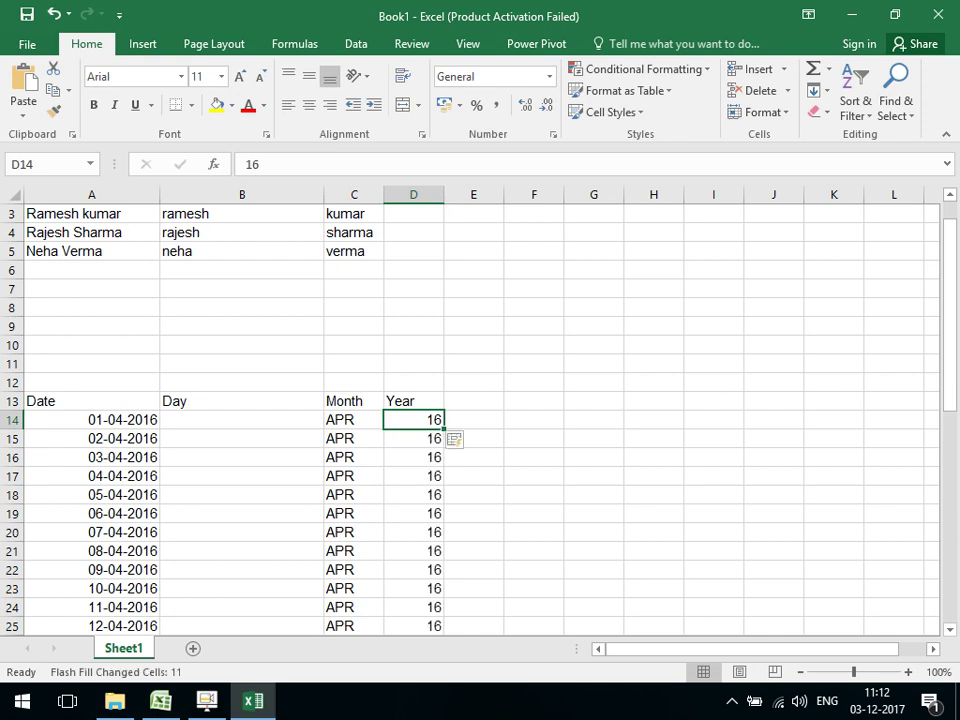
{"action": "left_click", "coordinate": [241, 419]}
{"action": "left_click", "coordinate": [353, 419]}
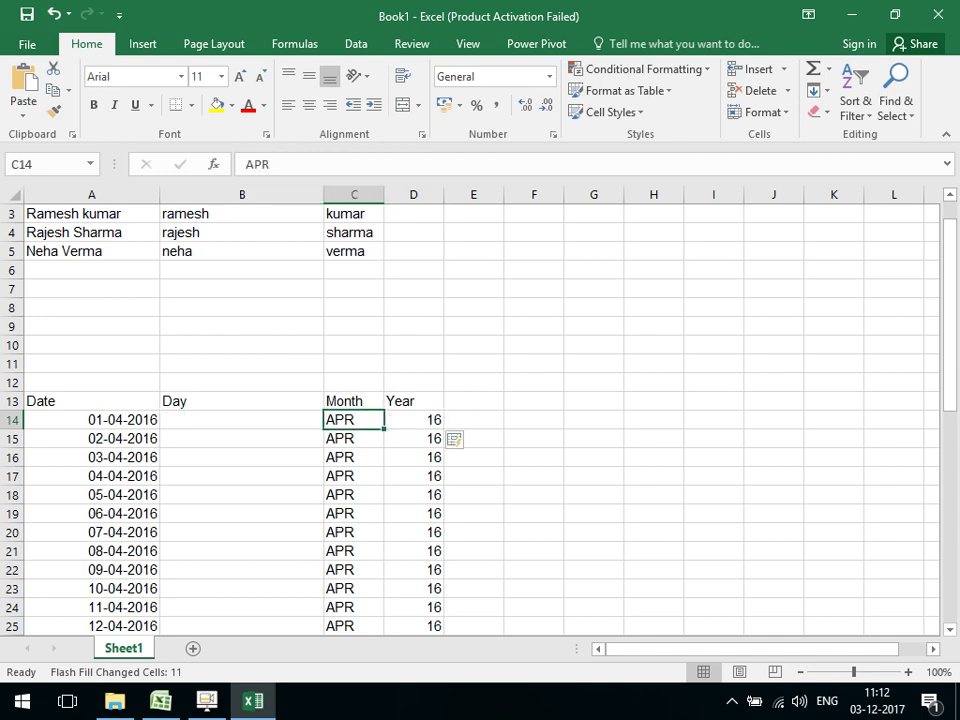
{"action": "left_click", "coordinate": [353, 438]}
- Change the second date in A15 to 02-05-2015
{"action": "left_click", "coordinate": [91, 438]}
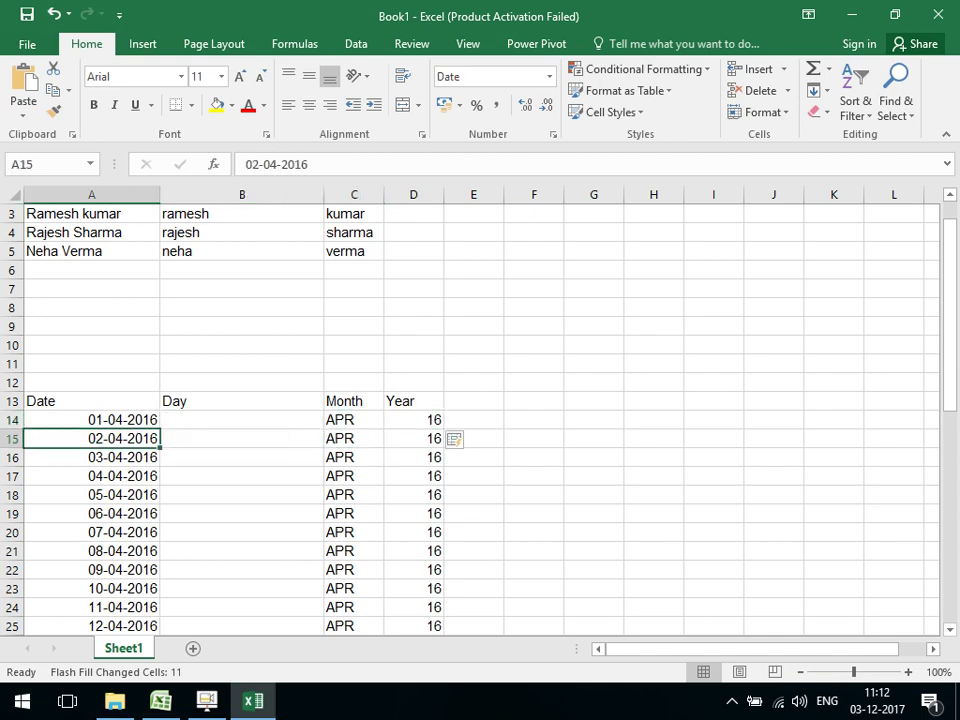
{"action": "type", "text": "02-05"}
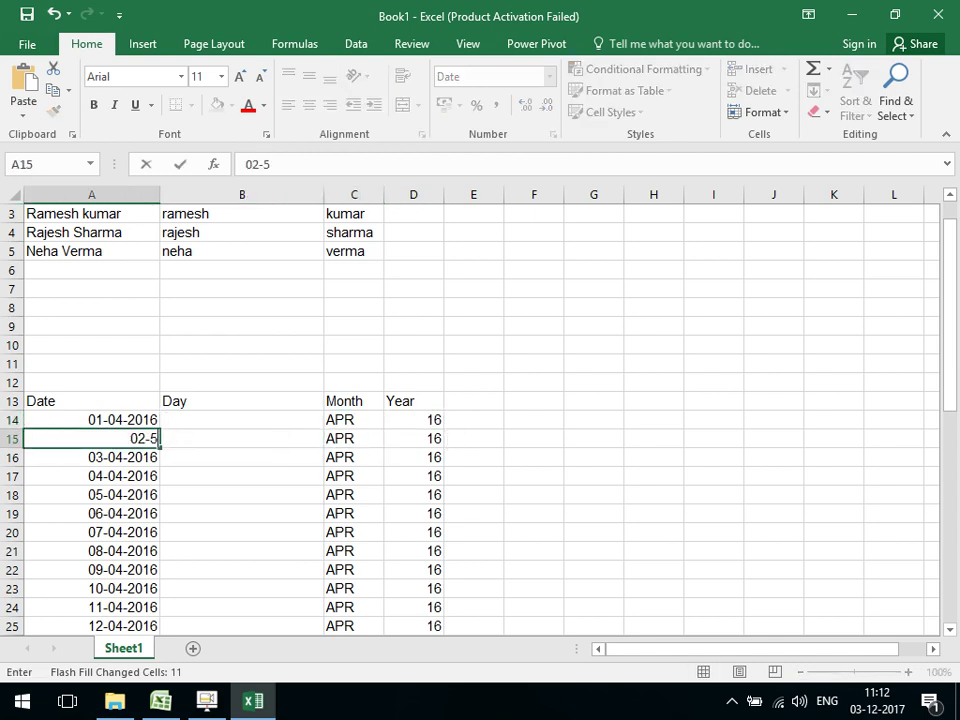
{"action": "type", "text": "-2015"}
{"action": "key", "text": "Return"}
{"action": "left_click", "coordinate": [91, 438]}
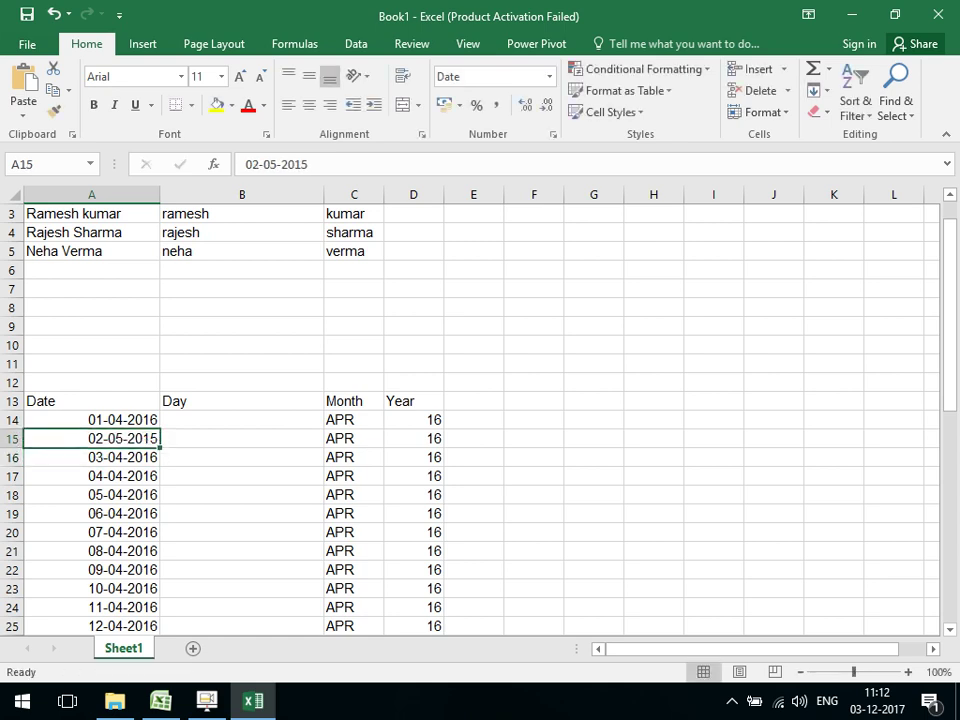
- Try Flash Filling the Month column from C14, dismissing the no-pattern warnings
{"action": "left_click", "coordinate": [241, 419]}
{"action": "left_click", "coordinate": [353, 419]}
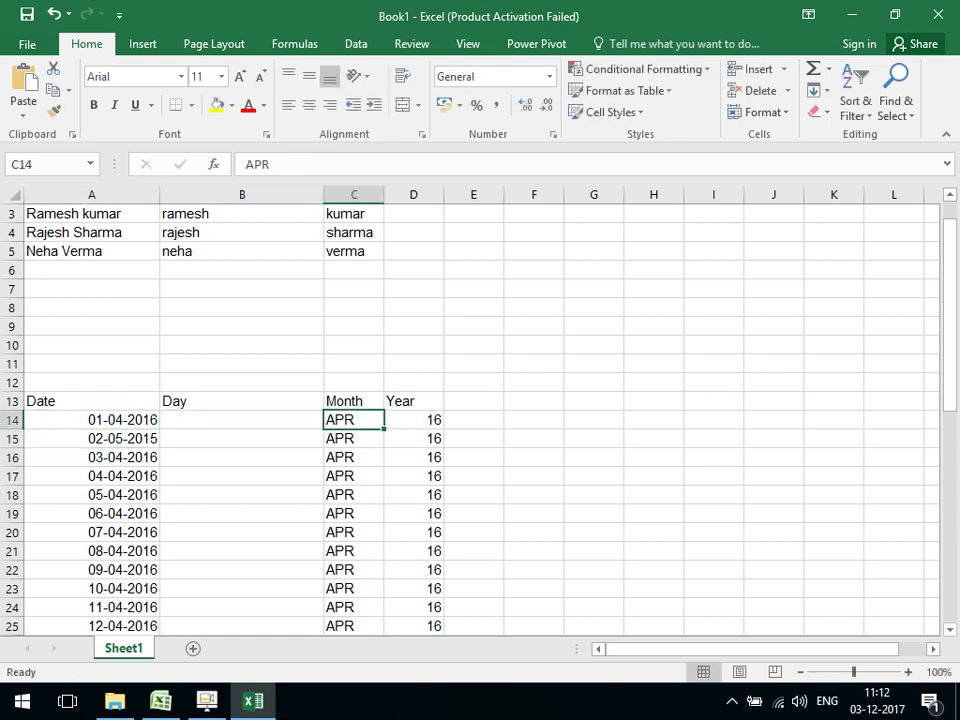
{"action": "type", "text": "A"}
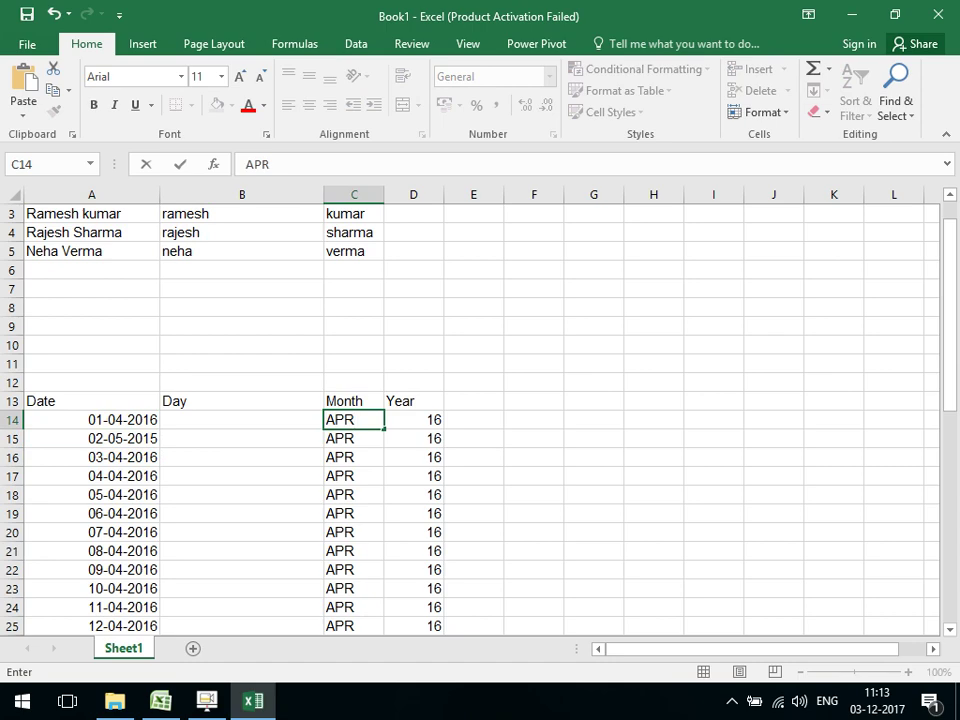
{"action": "key", "text": "Escape"}
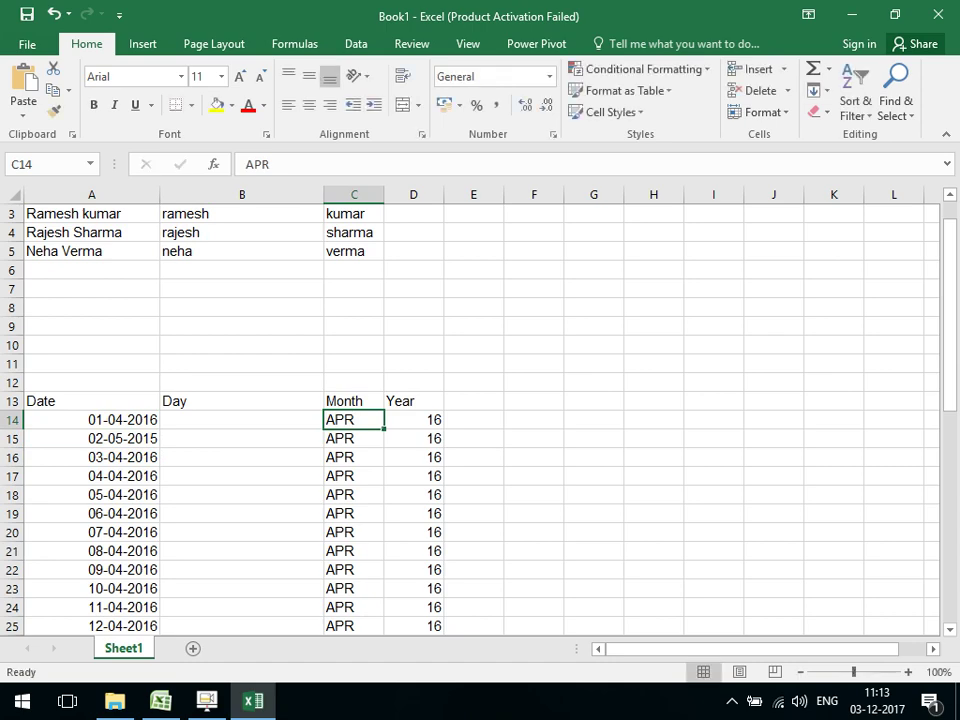
{"action": "key", "text": "ctrl+e"}
{"action": "key", "text": "Return"}
{"action": "key", "text": "ctrl+e"}
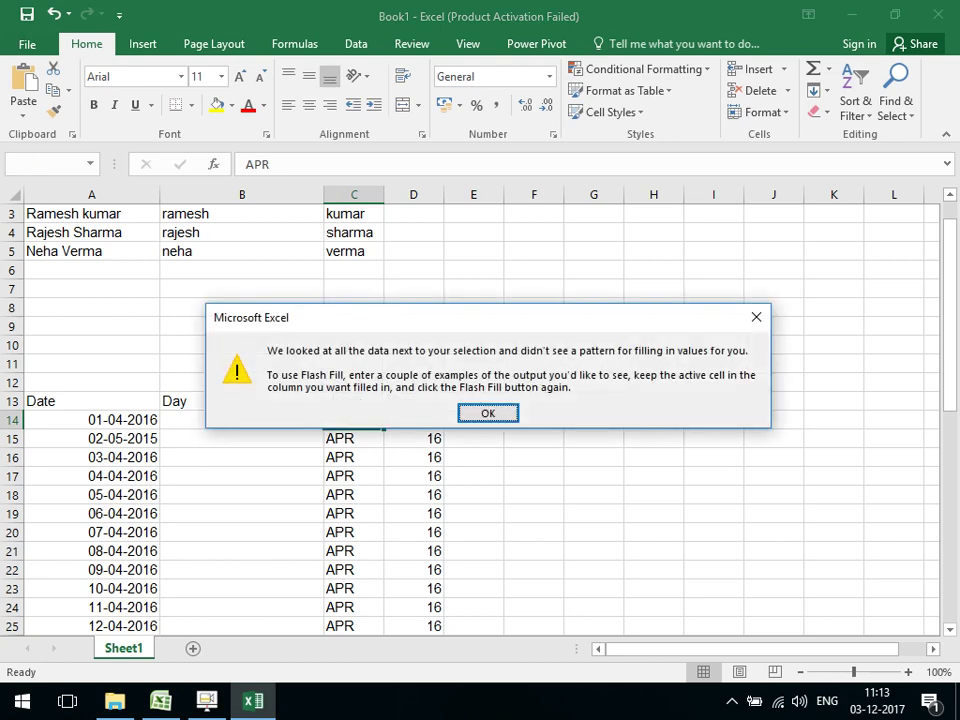
{"action": "key", "text": "Return"}
- Clear the Month and Year values in C14:D25
{"action": "left_click", "coordinate": [353, 625]}
{"action": "key", "text": "Up"}
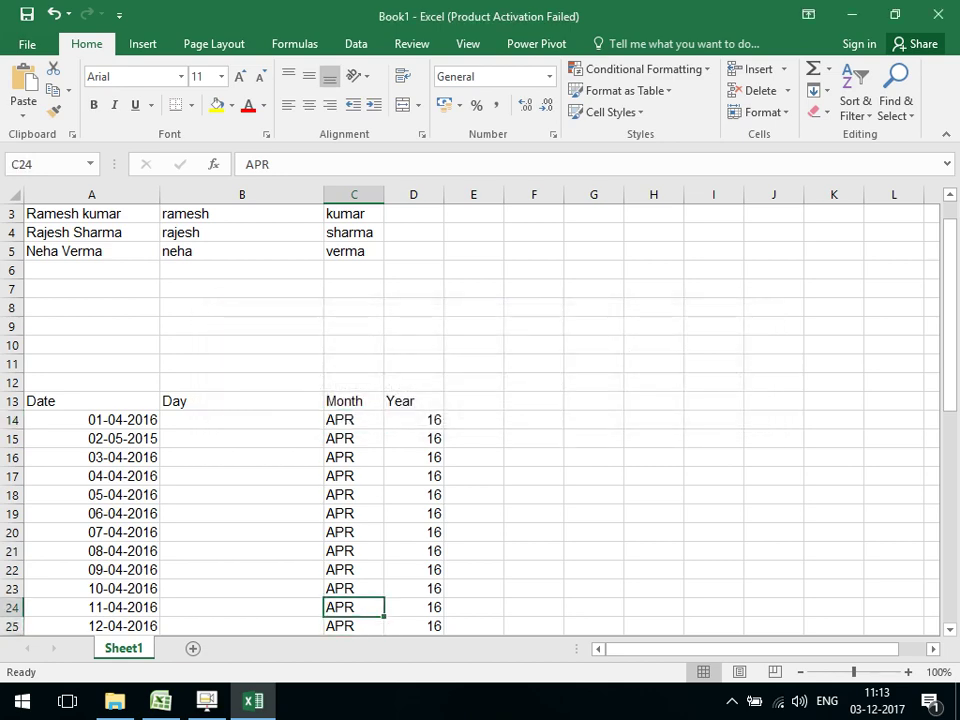
{"action": "key", "text": "Up"}
{"action": "key", "text": "Up"}
{"action": "key", "text": "Up"}
{"action": "key", "text": "Up"}
{"action": "key", "text": "Up"}
{"action": "key", "text": "shift+Right"}
{"action": "key", "text": "ctrl+shift+Down"}
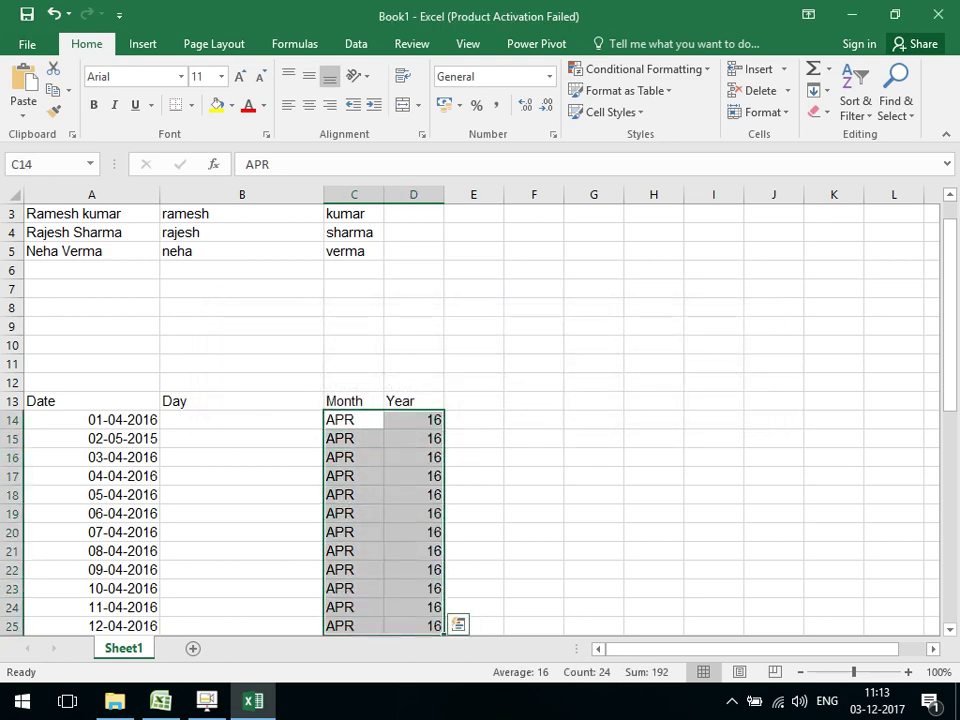
{"action": "key", "text": "Delete"}
{"action": "left_click", "coordinate": [353, 419]}
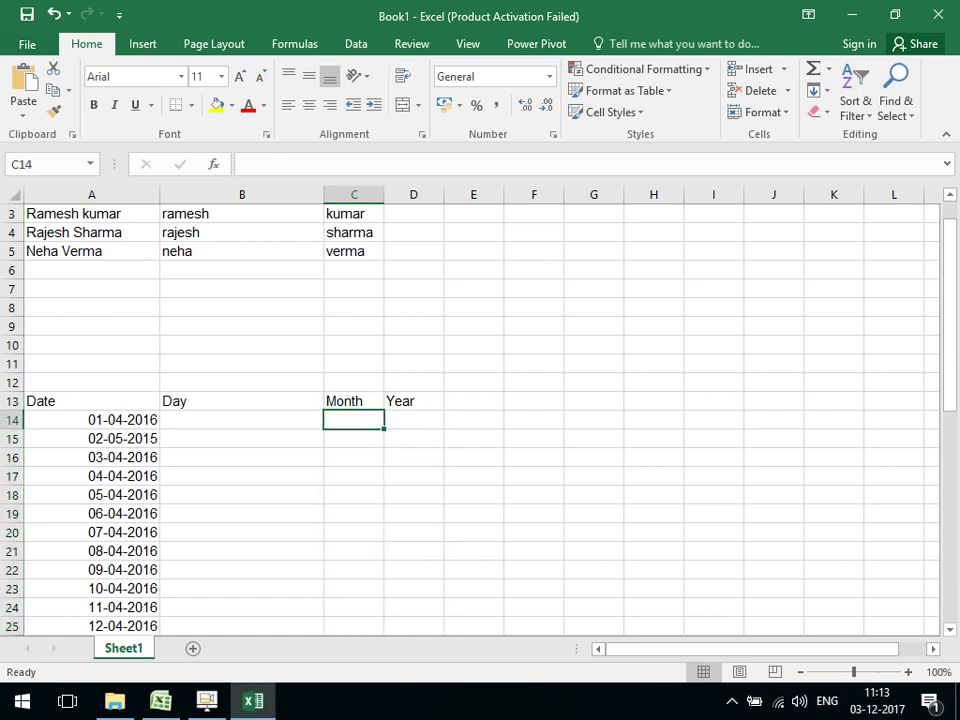
{"action": "type", "text": "A"}
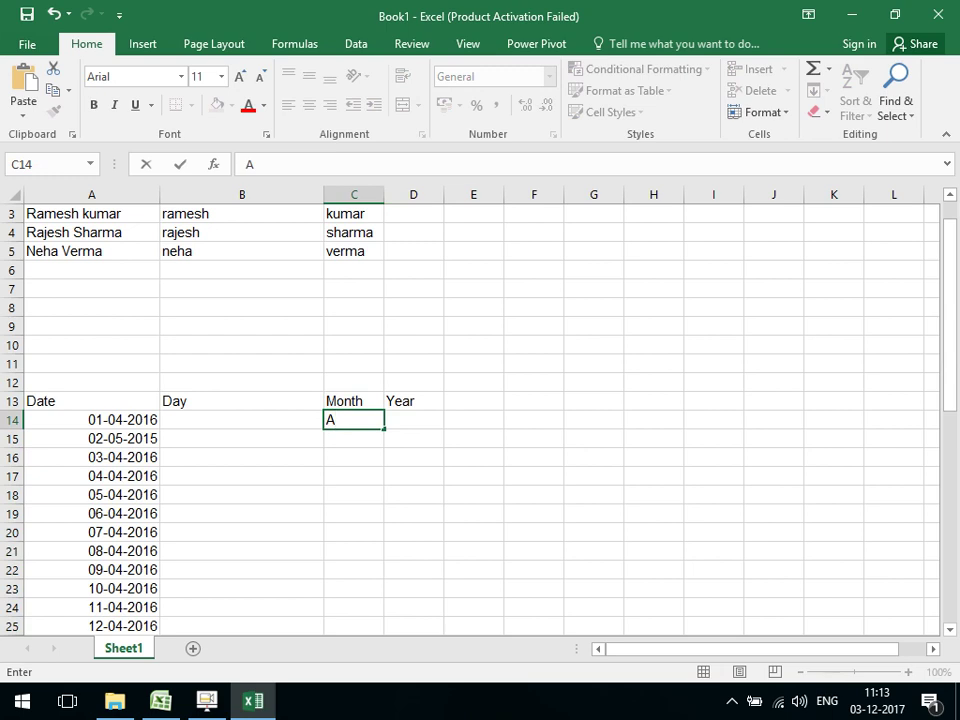
- Enter APR in C14 and Flash Fill it down the Month column
{"action": "key", "text": "BackSpace"}
{"action": "type", "text": "APR"}
{"action": "key", "text": "ctrl+Return"}
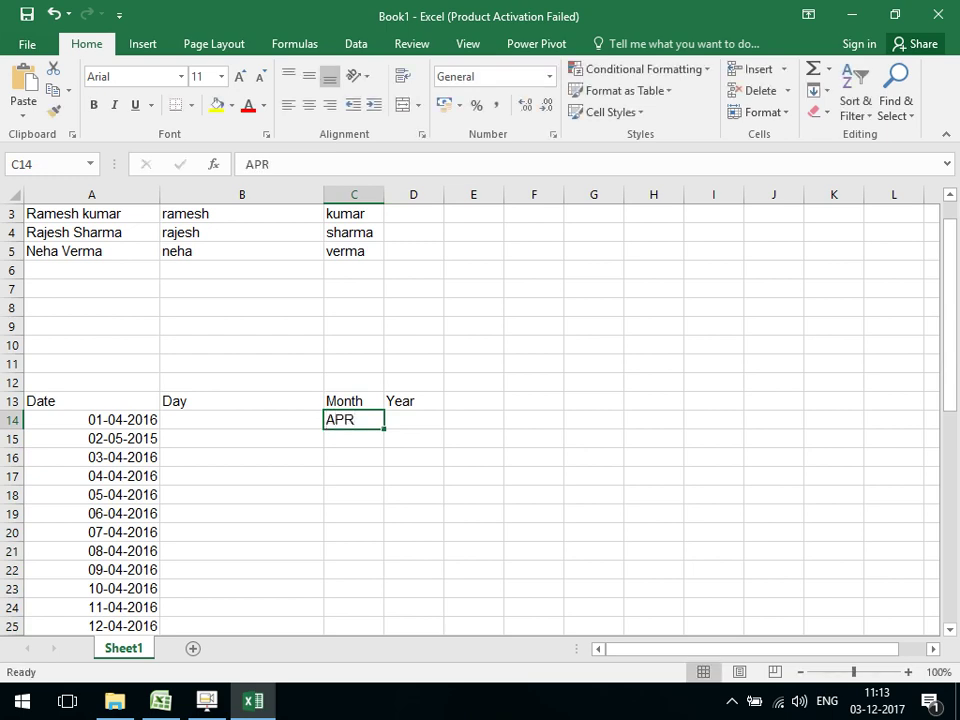
{"action": "key", "text": "ctrl+e"}
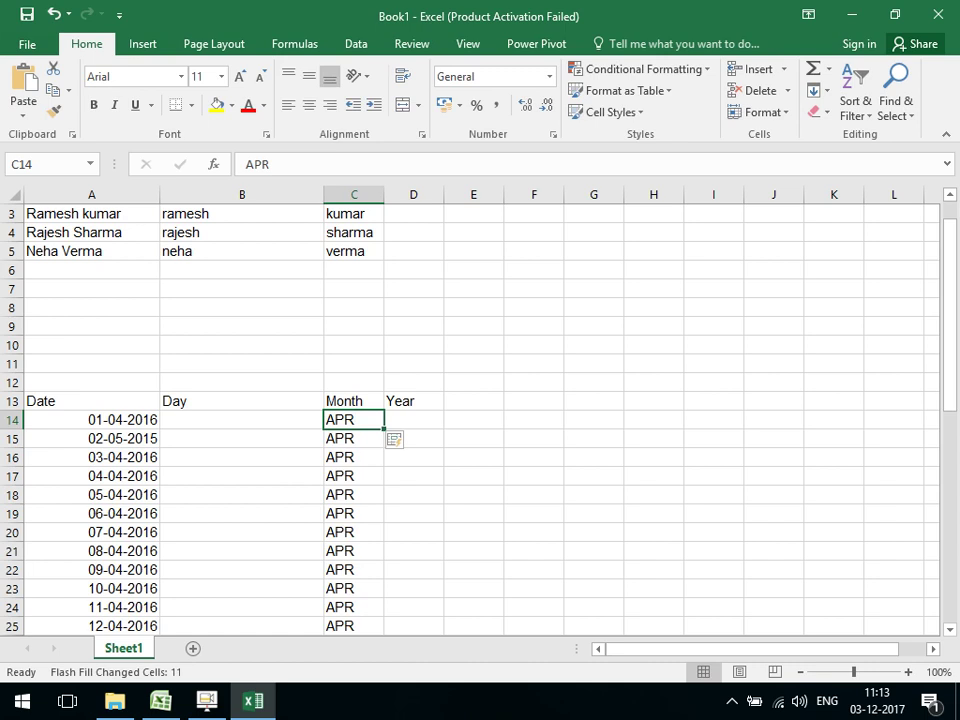
{"action": "key", "text": "Down"}
{"action": "key", "text": "F2"}
{"action": "key", "text": "Return"}
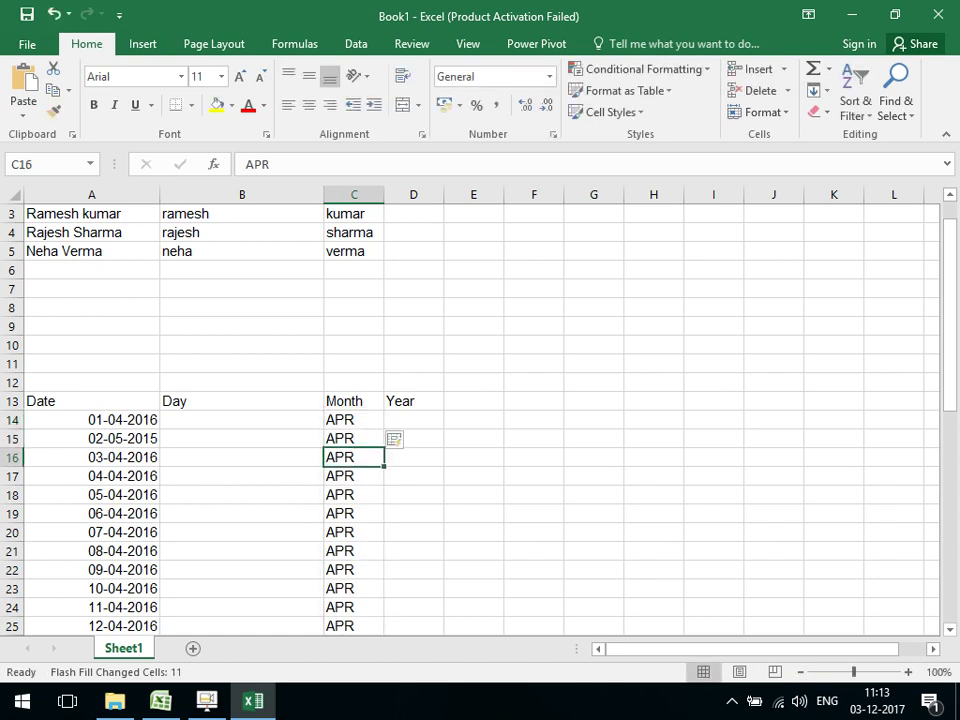
{"action": "key", "text": "Up"}
- Replace it with 04 and Flash Fill month numbers: 4 for April, 5 for 02-05-2015
{"action": "left_click", "coordinate": [353, 419]}
{"action": "type", "text": "04"}
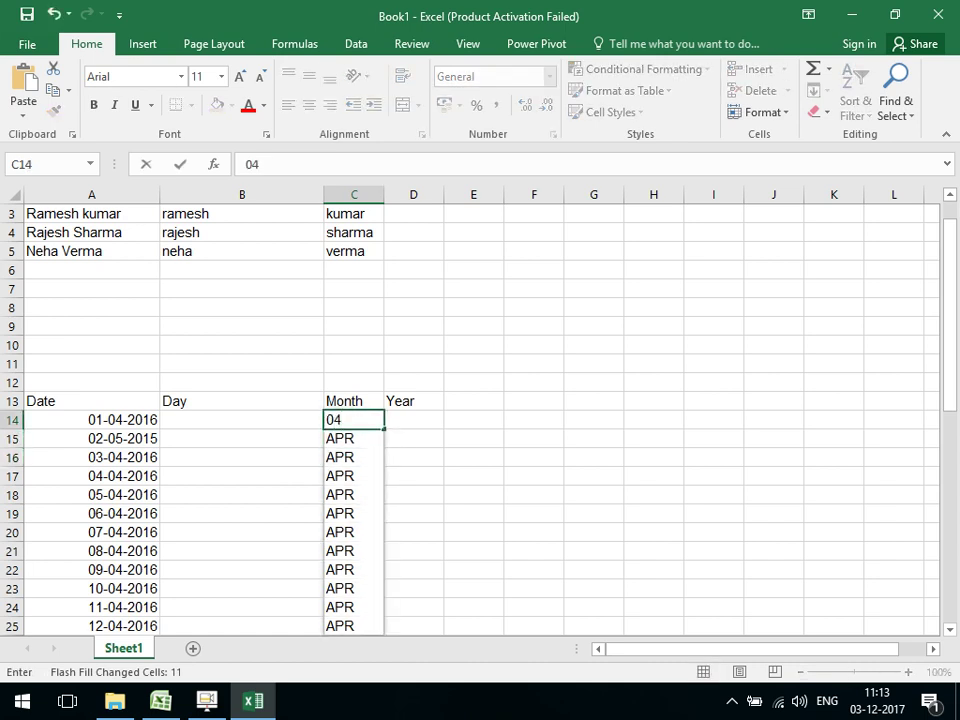
{"action": "key", "text": "ctrl+Return"}
{"action": "key", "text": "ctrl+e"}
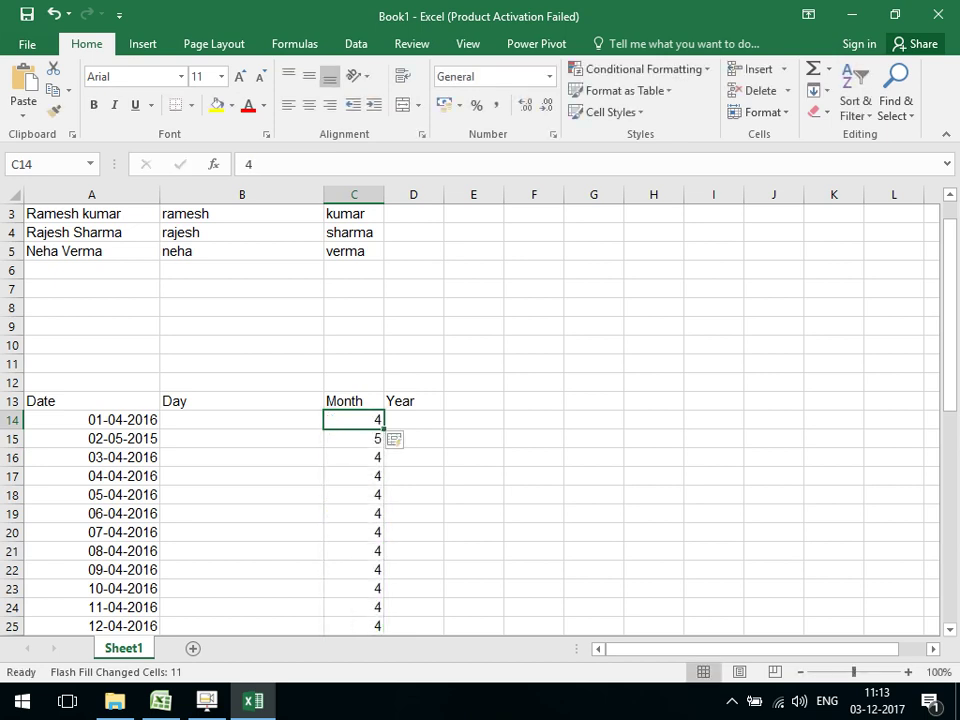
{"action": "key", "text": "ctrl+z"}
{"action": "key", "text": "ctrl+z"}
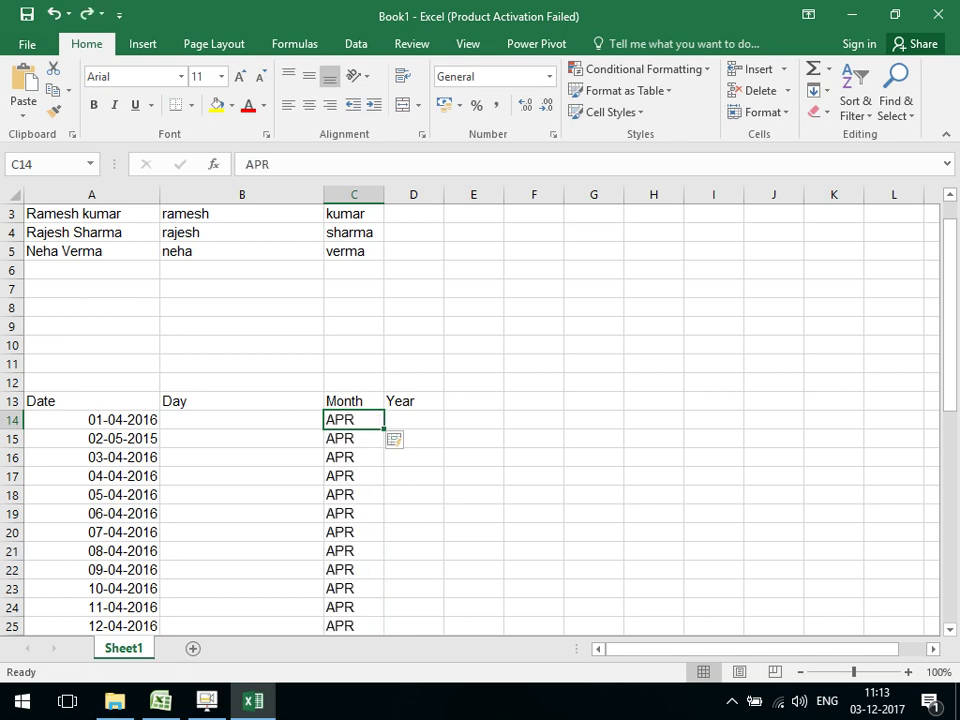
{"action": "type", "text": "04"}
{"action": "key", "text": "ctrl+Return"}
{"action": "key", "text": "ctrl+e"}
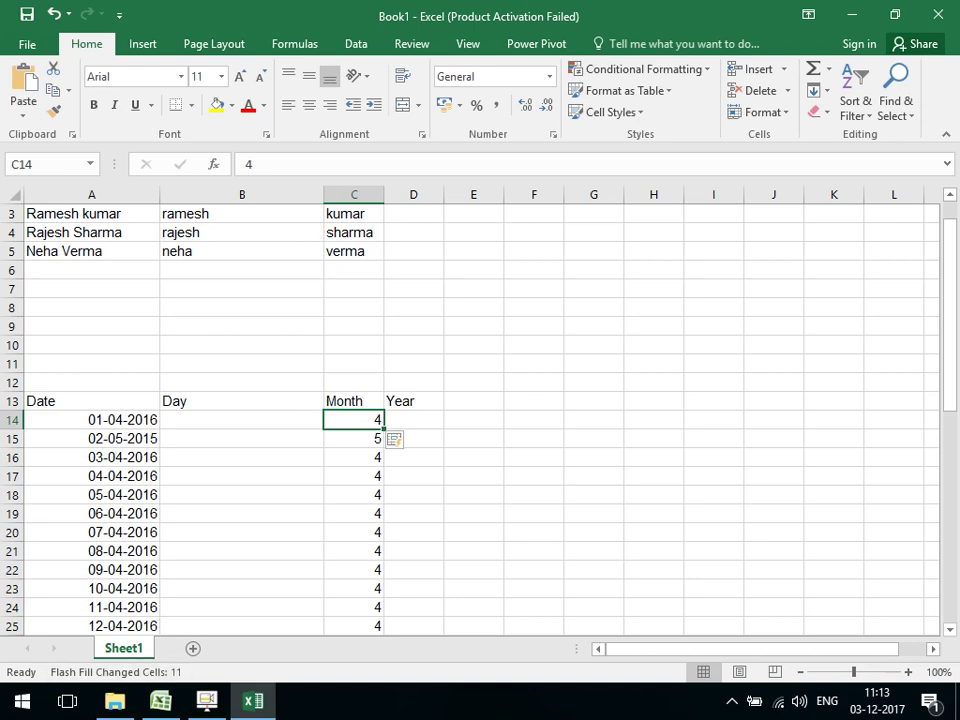
{"action": "scroll", "coordinate": [470, 420], "scroll_direction": "up", "scroll_amount": 1}
- Enter ABHIJEET as the first F_N value and try Flash Fill, which finds no pattern
{"action": "left_click", "coordinate": [91, 232]}
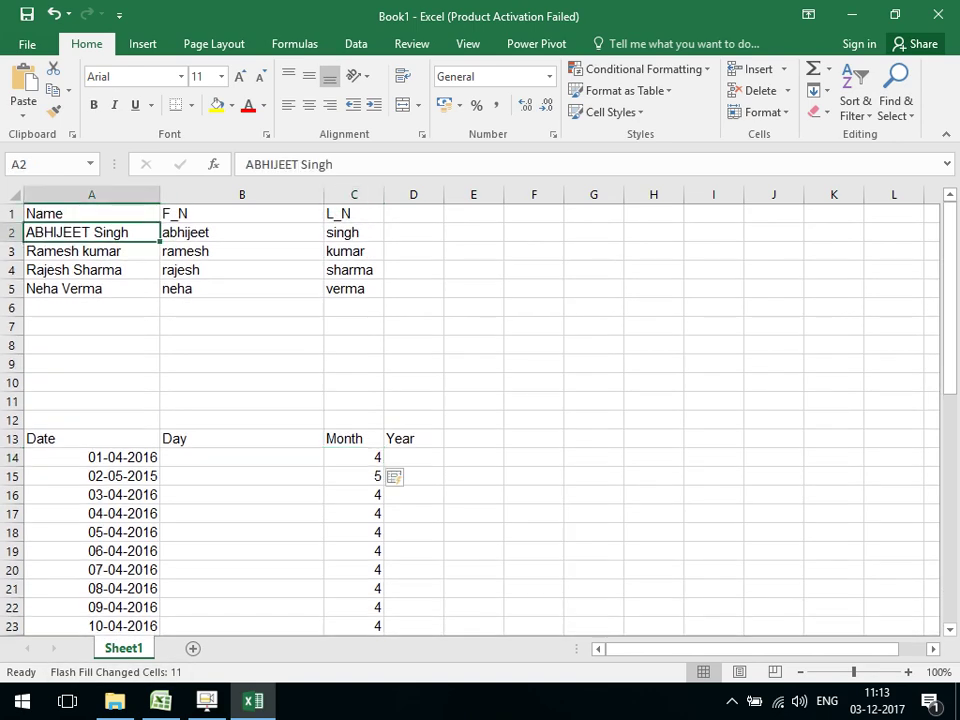
{"action": "left_click", "coordinate": [241, 232]}
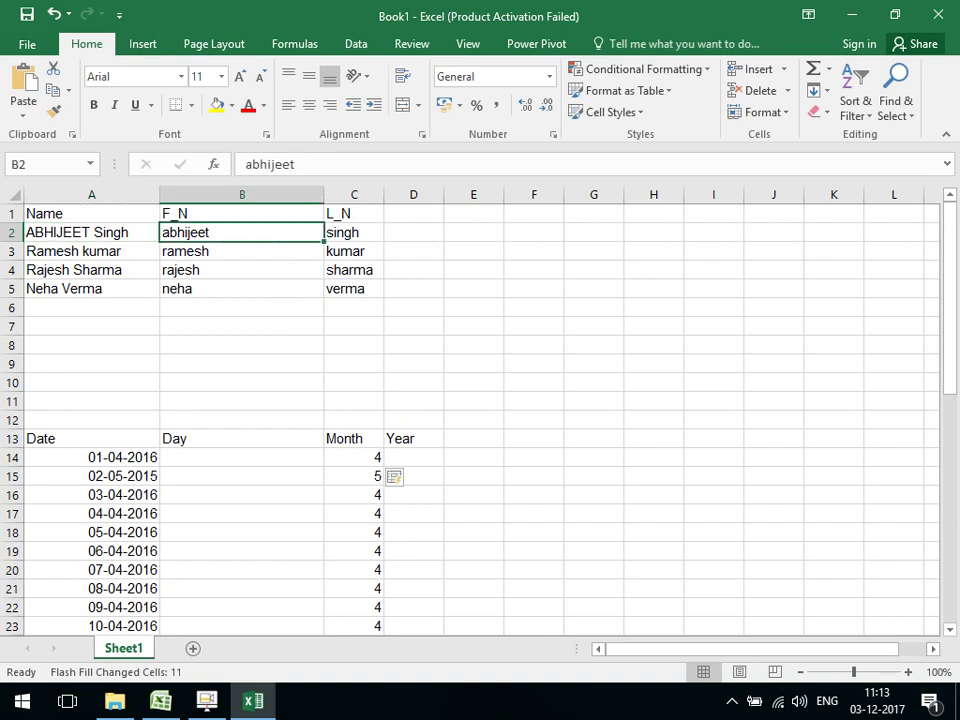
{"action": "type", "text": "ABHIJE"}
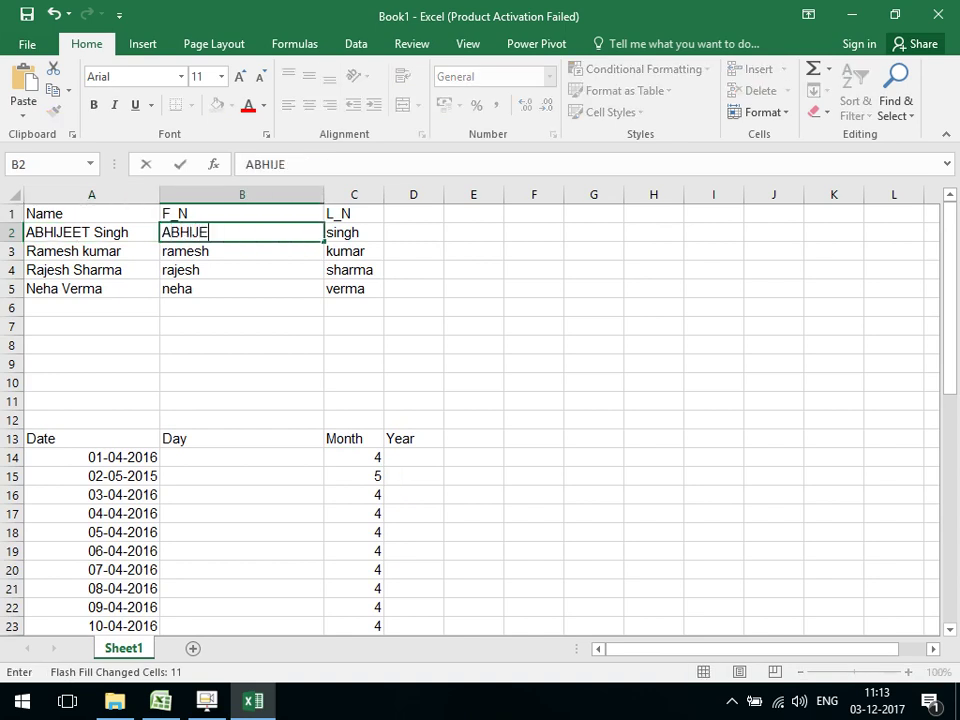
{"action": "type", "text": "ET"}
{"action": "key", "text": "ctrl+Return"}
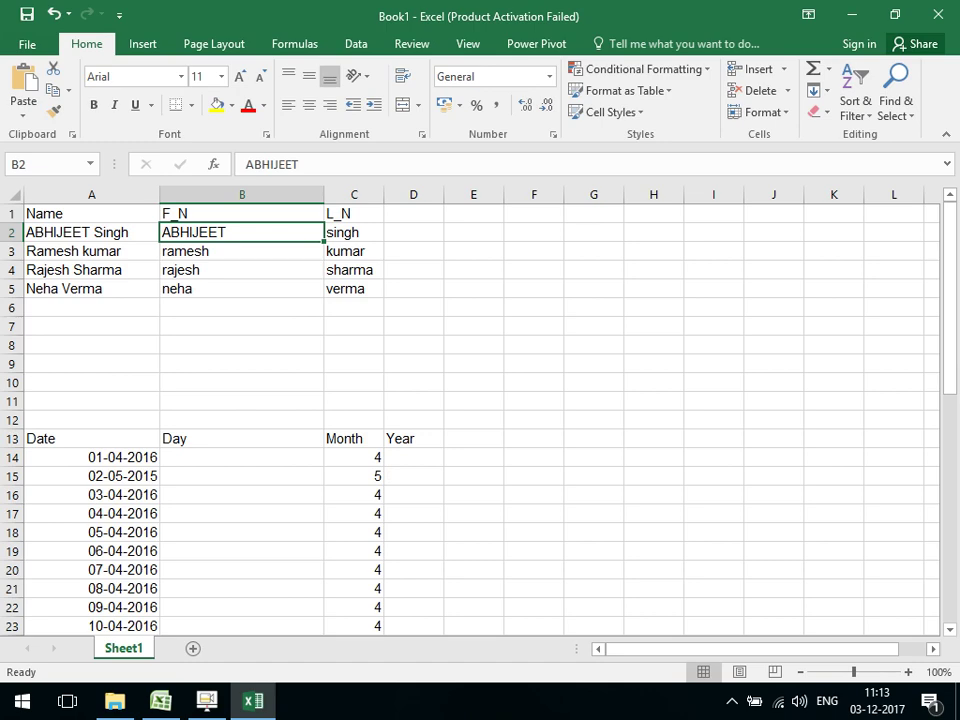
{"action": "key", "text": "ctrl+e"}
{"action": "key", "text": "Return"}
- Clear the F_N and L_N entries in B2:C5 for all four name rows
{"action": "key", "text": "Down"}
{"action": "key", "text": "Up"}
{"action": "key", "text": "shift+Right"}
{"action": "key", "text": "shift+Right"}
{"action": "key", "text": "shift+Left"}
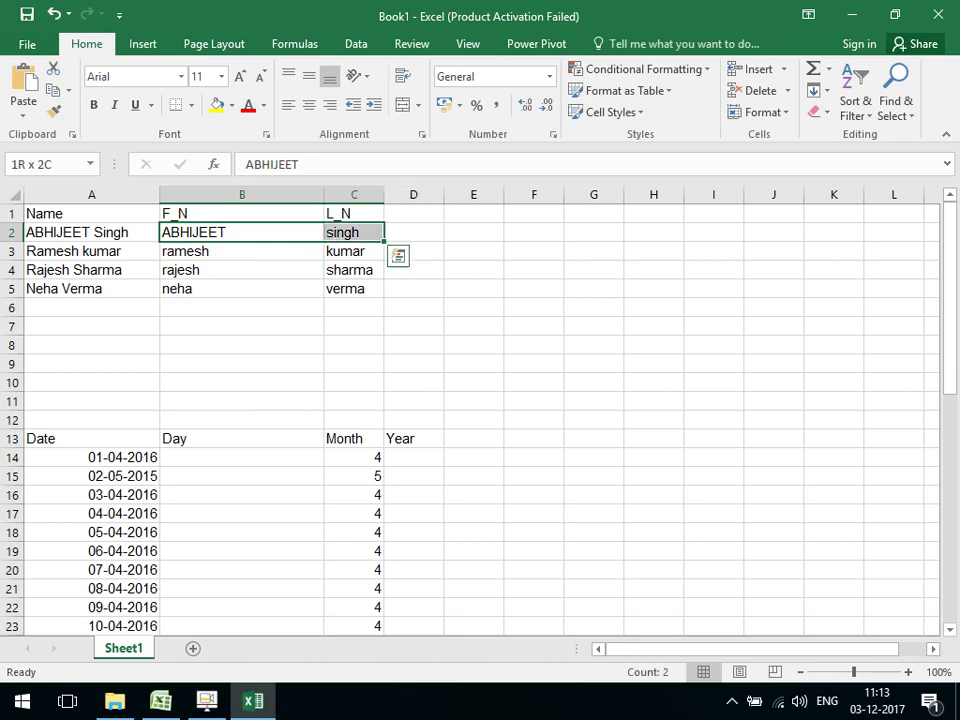
{"action": "key", "text": "shift+Down"}
{"action": "key", "text": "shift+Down"}
{"action": "key", "text": "shift+Down"}
{"action": "key", "text": "shift+Down"}
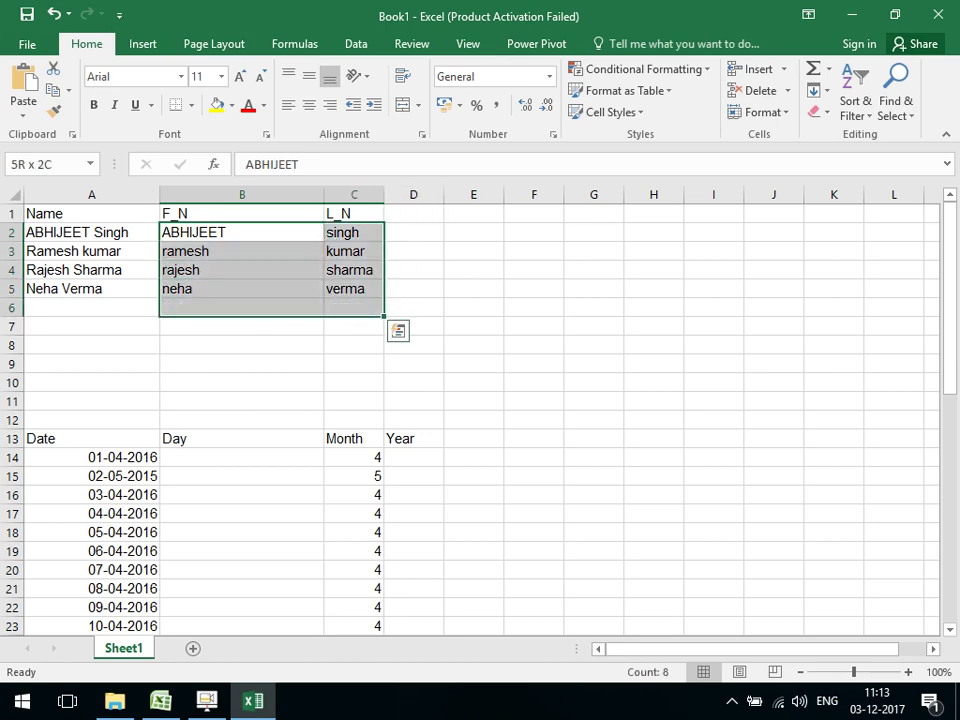
{"action": "key", "text": "Delete"}
{"action": "key", "text": "alt+Tab"}
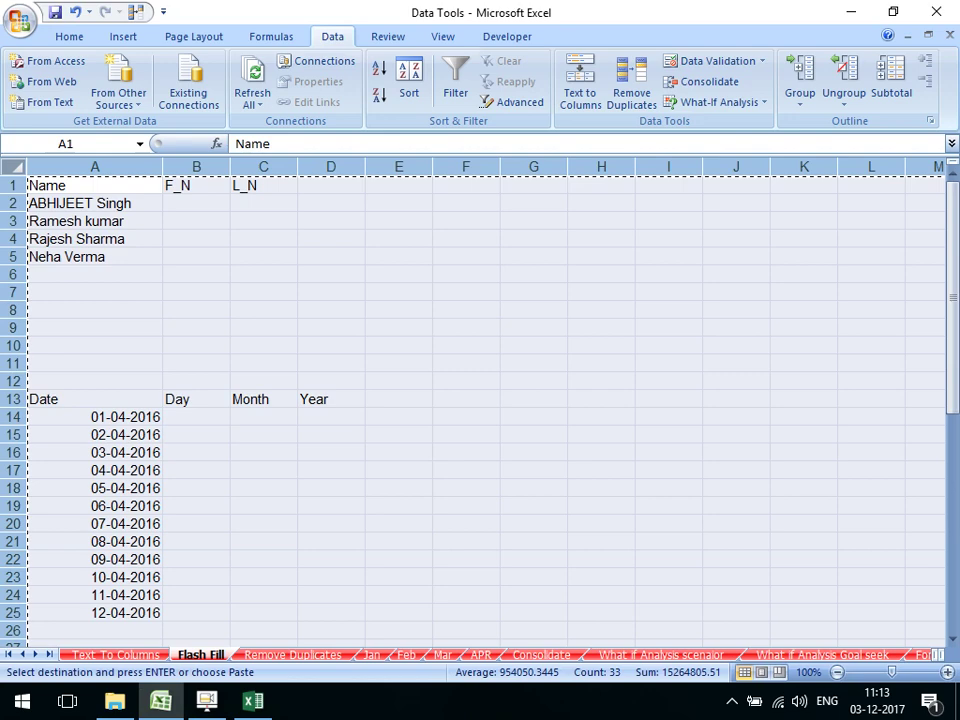
- Bring the Data Tools workbook forward and look at the city column on Remove Duplicates
{"action": "left_click", "coordinate": [331, 363]}
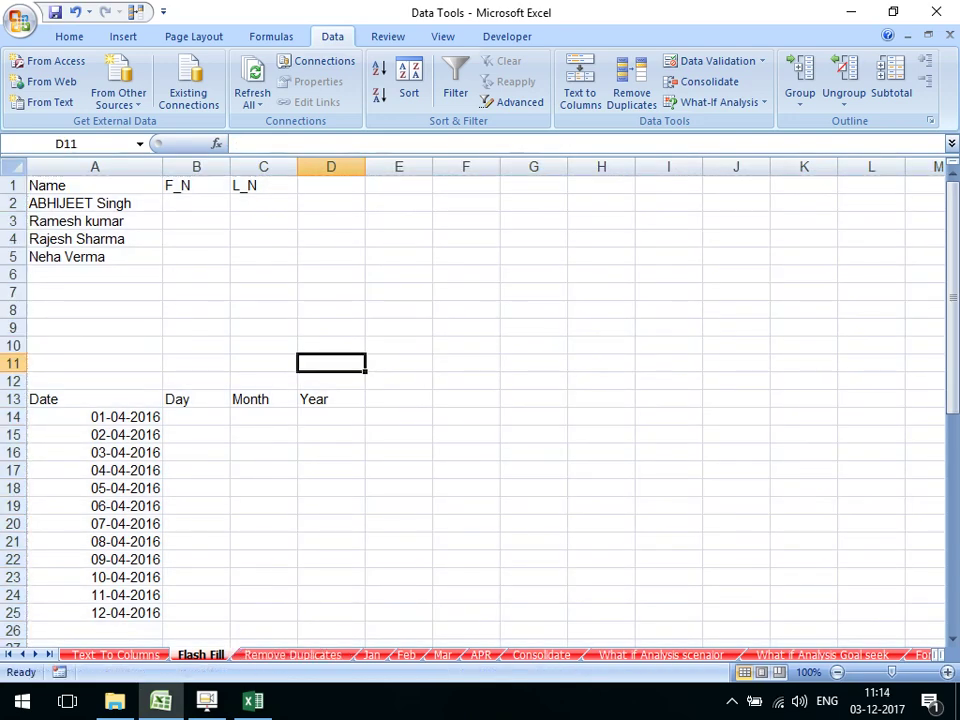
{"action": "key", "text": "ctrl+Page_Down"}
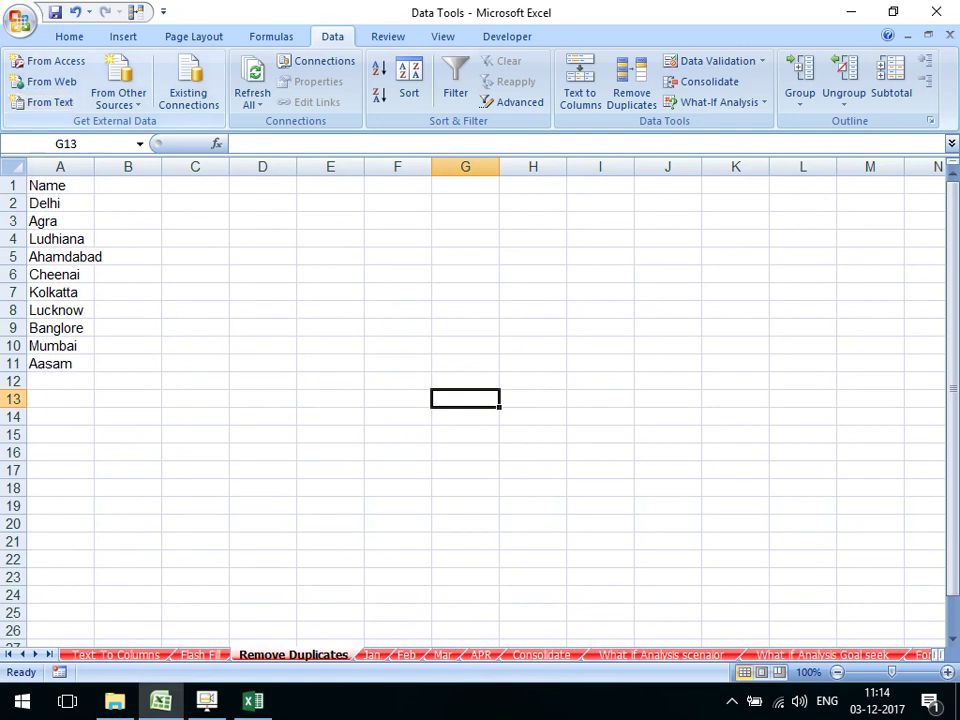
{"action": "left_click", "coordinate": [60, 166]}
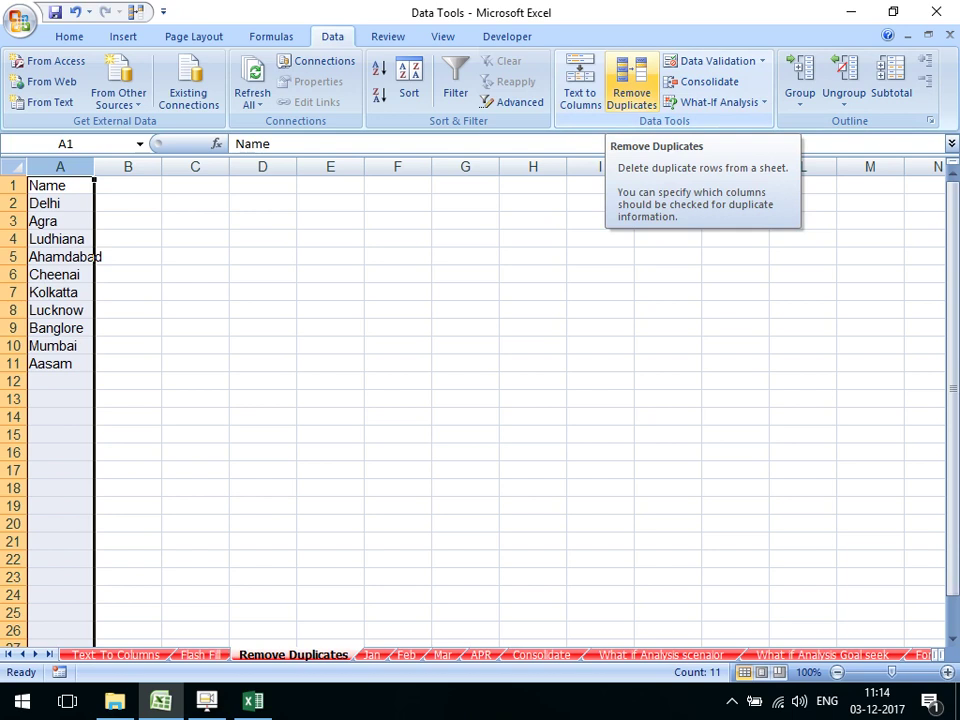
{"action": "left_click", "coordinate": [397, 327]}
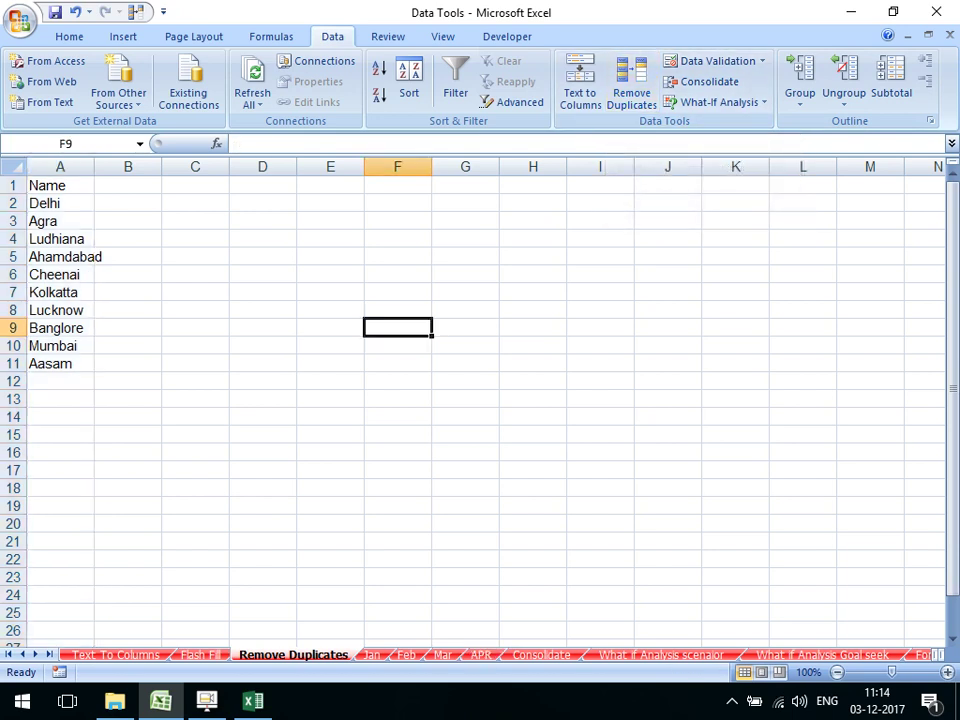
- Browse the Jan through APR sales sheets, then select A2 on the Consolidate sheet
{"action": "key", "text": "ctrl+Page_Down"}
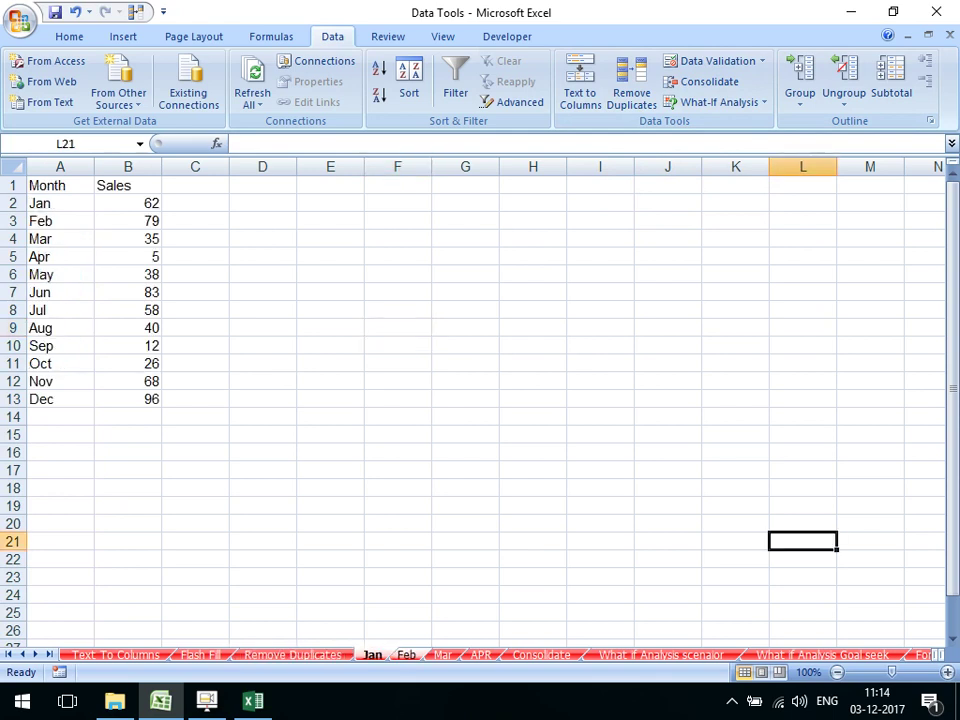
{"action": "key", "text": "ctrl+Page_Down"}
{"action": "key", "text": "ctrl+Page_Down"}
{"action": "key", "text": "ctrl+Page_Down"}
{"action": "key", "text": "ctrl+Page_Down"}
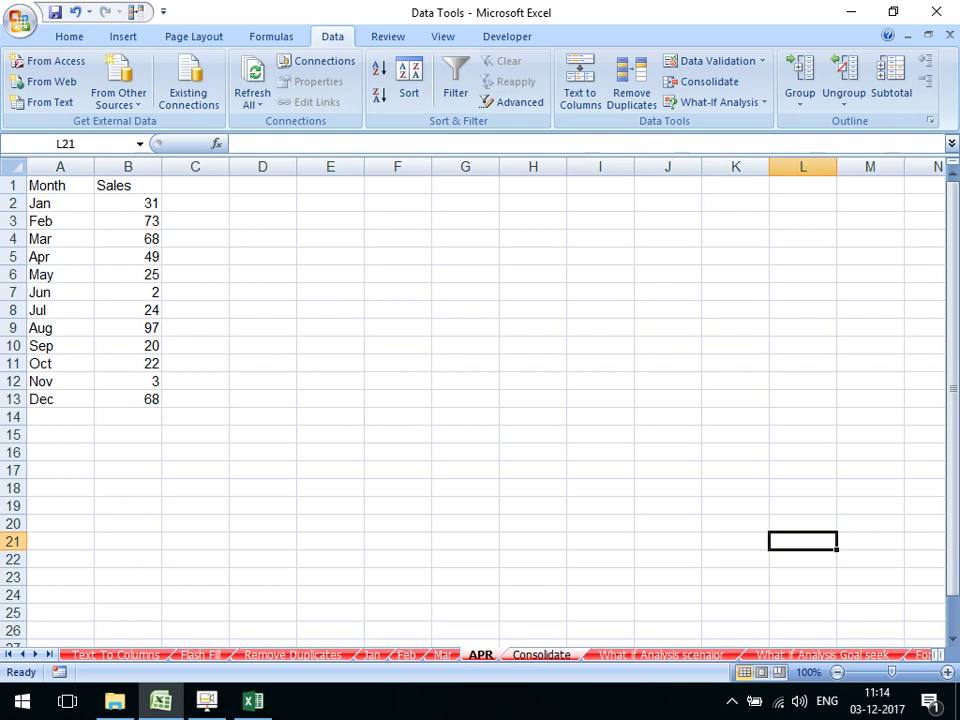
{"action": "key", "text": "ctrl+shift+Page_Up"}
{"action": "key", "text": "ctrl+shift+Page_Up"}
{"action": "key", "text": "ctrl+shift+Page_Up"}
{"action": "key", "text": "ctrl+shift+Page_Up"}
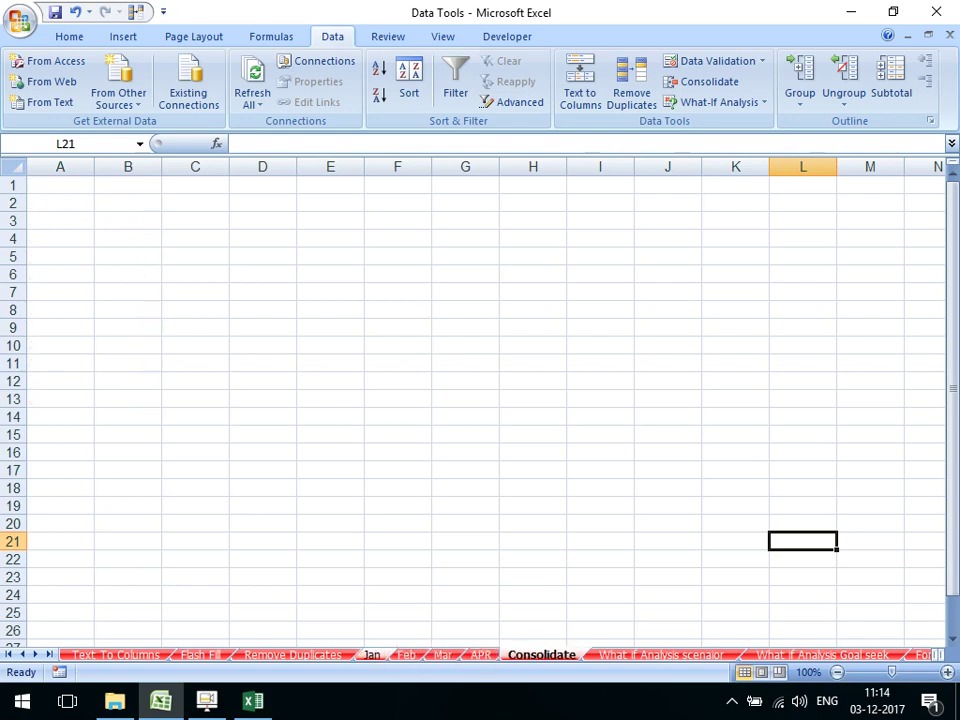
{"action": "key", "text": "ctrl+Page_Down"}
{"action": "key", "text": "ctrl+Page_Down"}
{"action": "key", "text": "ctrl+Page_Down"}
{"action": "key", "text": "ctrl+Page_Up"}
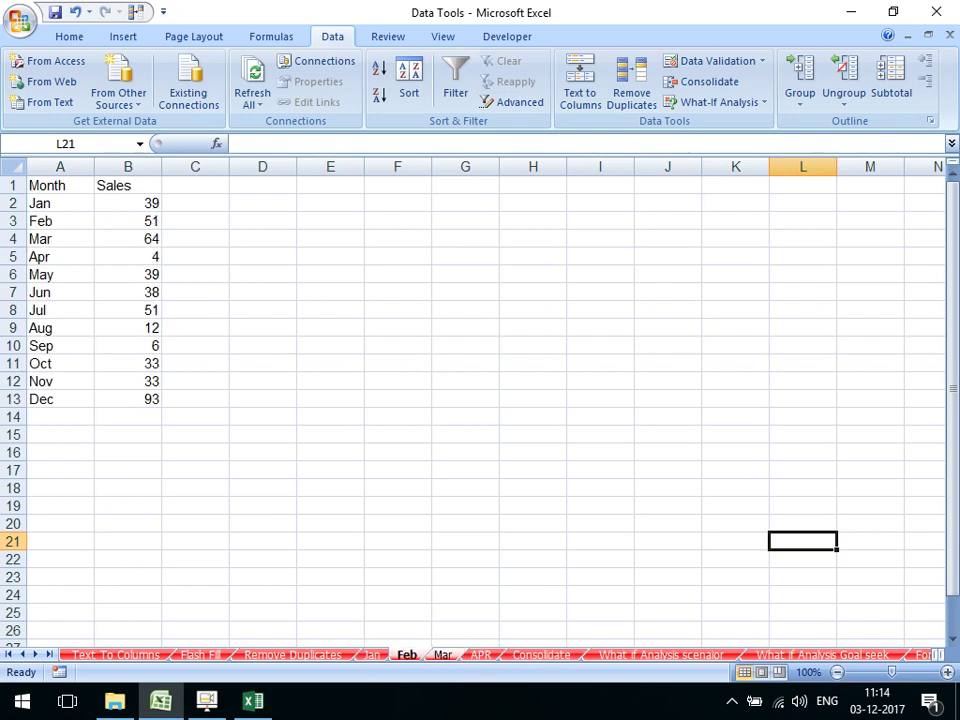
{"action": "key", "text": "ctrl+Page_Down"}
{"action": "key", "text": "ctrl+Page_Down"}
{"action": "key", "text": "ctrl+Page_Down"}
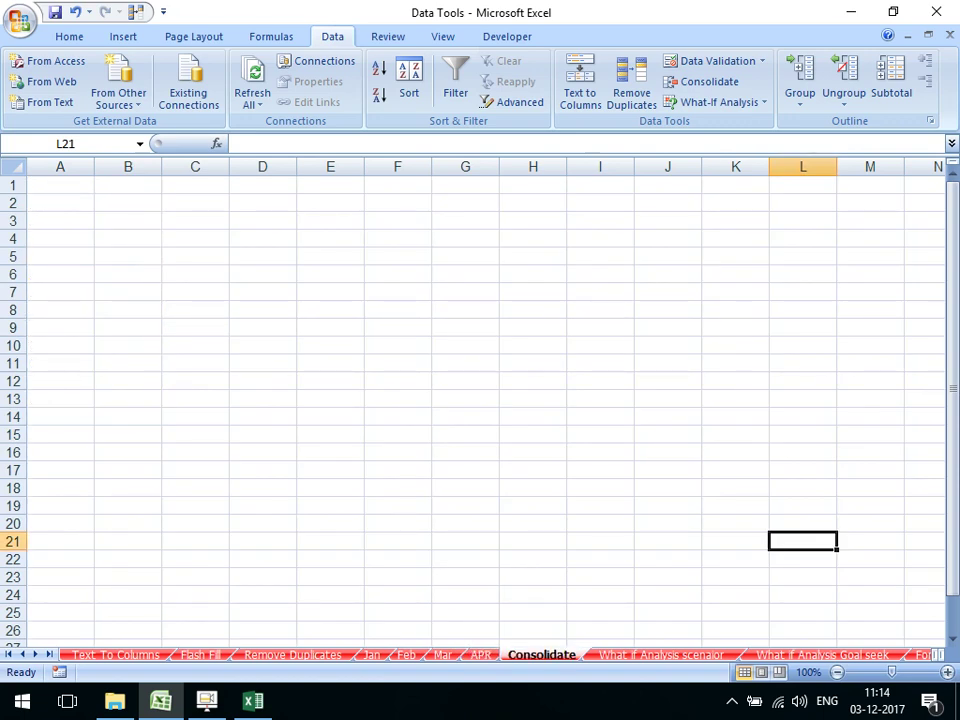
{"action": "left_click", "coordinate": [60, 202]}
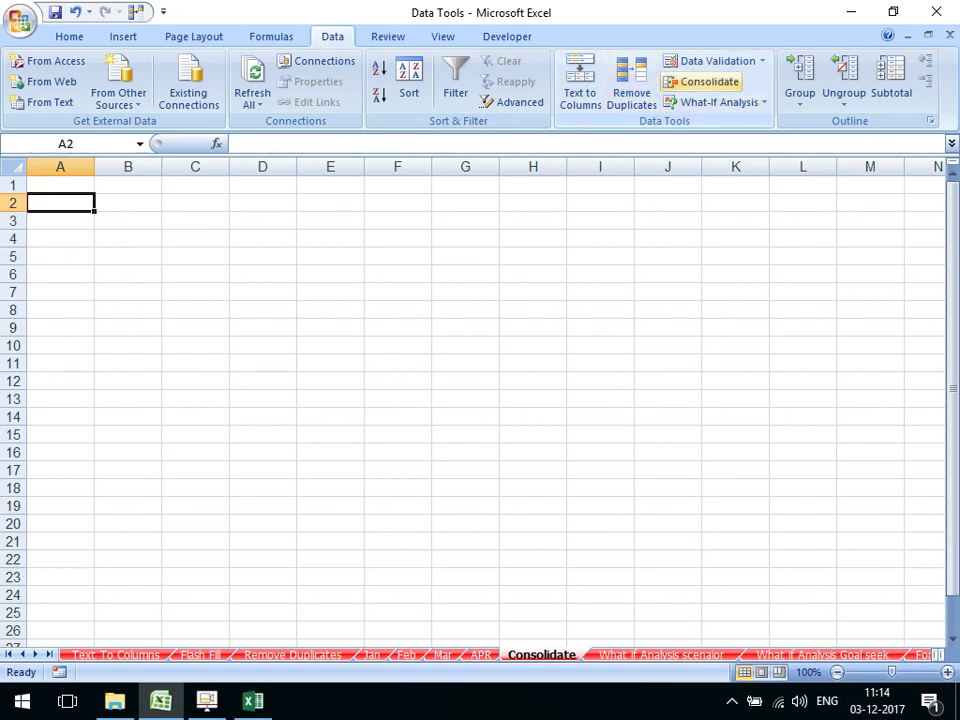
- In Consolidate, keep the Sum function and add Jan!$A$1:$B$13 to All references
{"action": "left_click", "coordinate": [705, 82]}
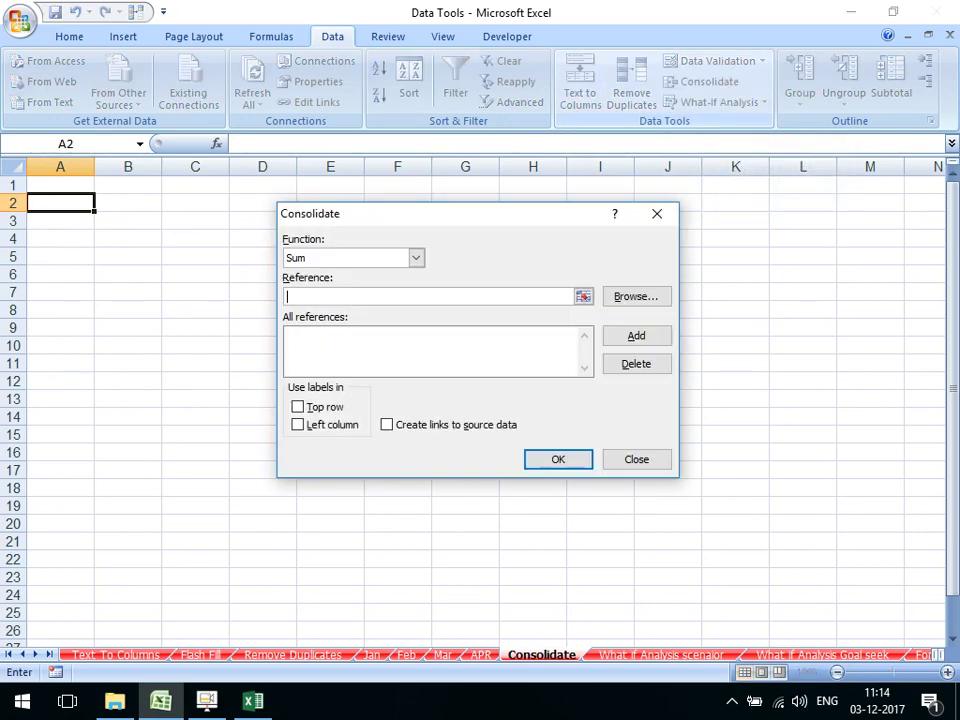
{"action": "left_click", "coordinate": [416, 258]}
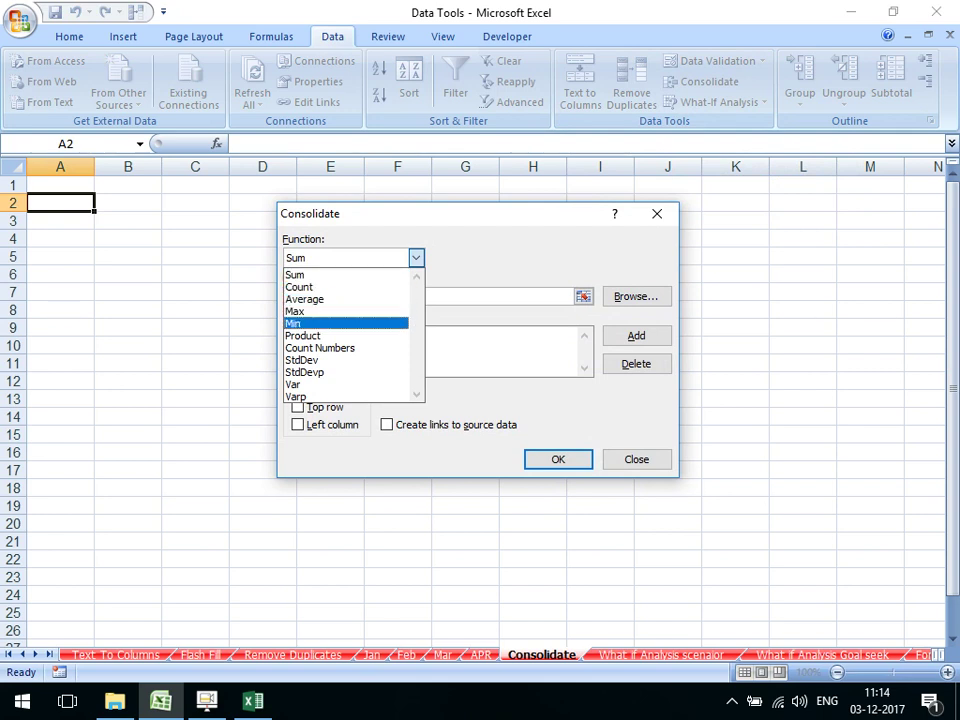
{"action": "key", "text": "Home"}
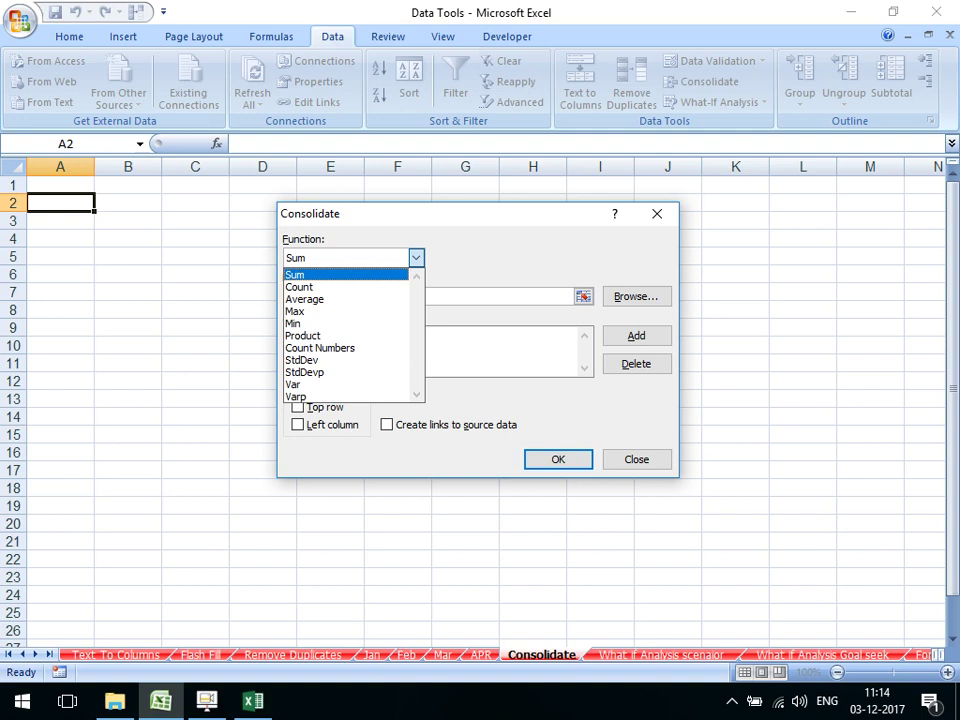
{"action": "key", "text": "Return"}
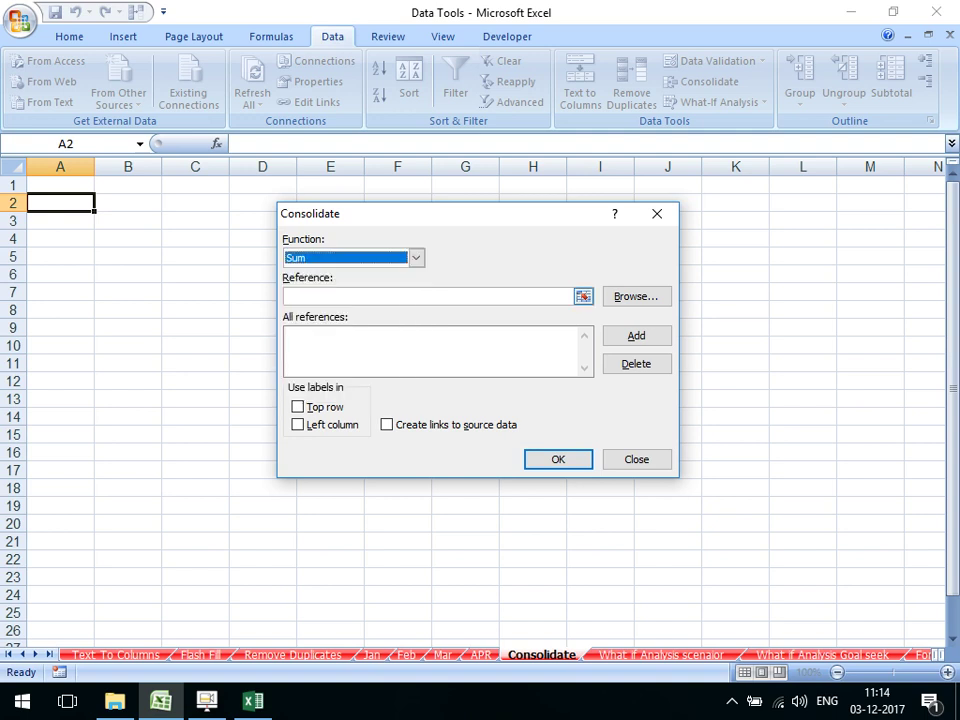
{"action": "left_click", "coordinate": [583, 296]}
{"action": "left_click", "coordinate": [372, 655]}
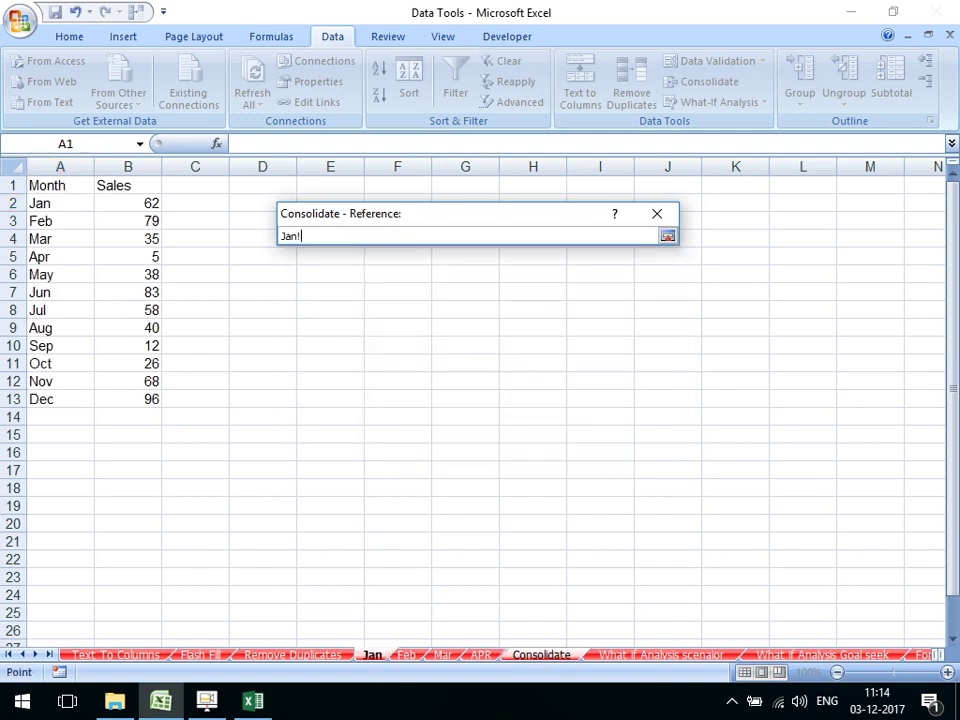
{"action": "left_click_drag", "start_coordinate": [55, 185], "coordinate": [145, 400]}
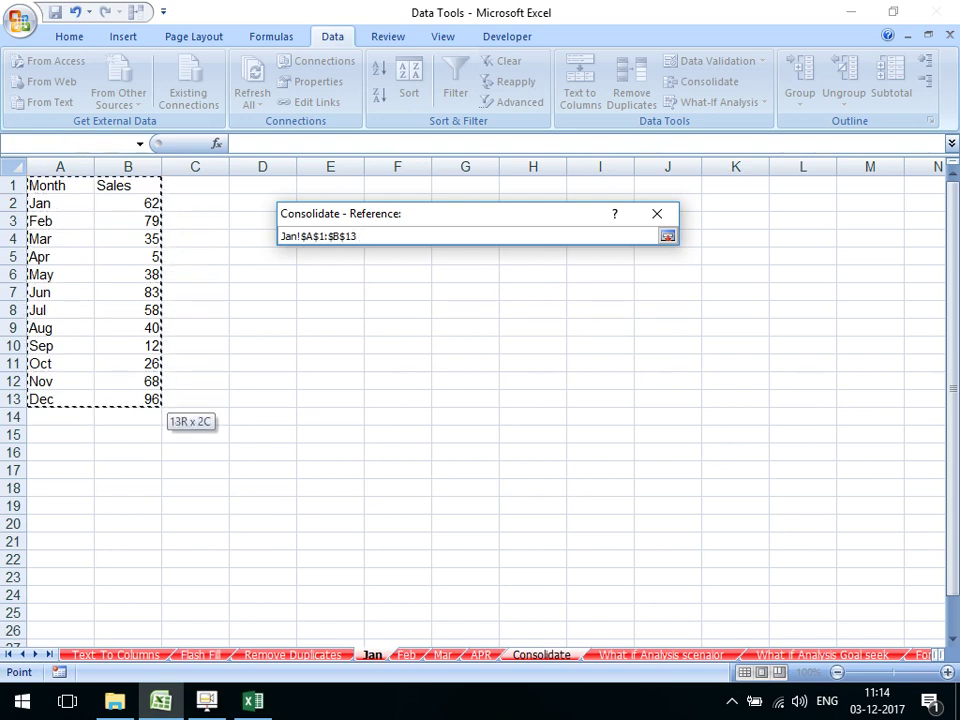
{"action": "left_click_drag", "start_coordinate": [145, 400], "coordinate": [145, 400]}
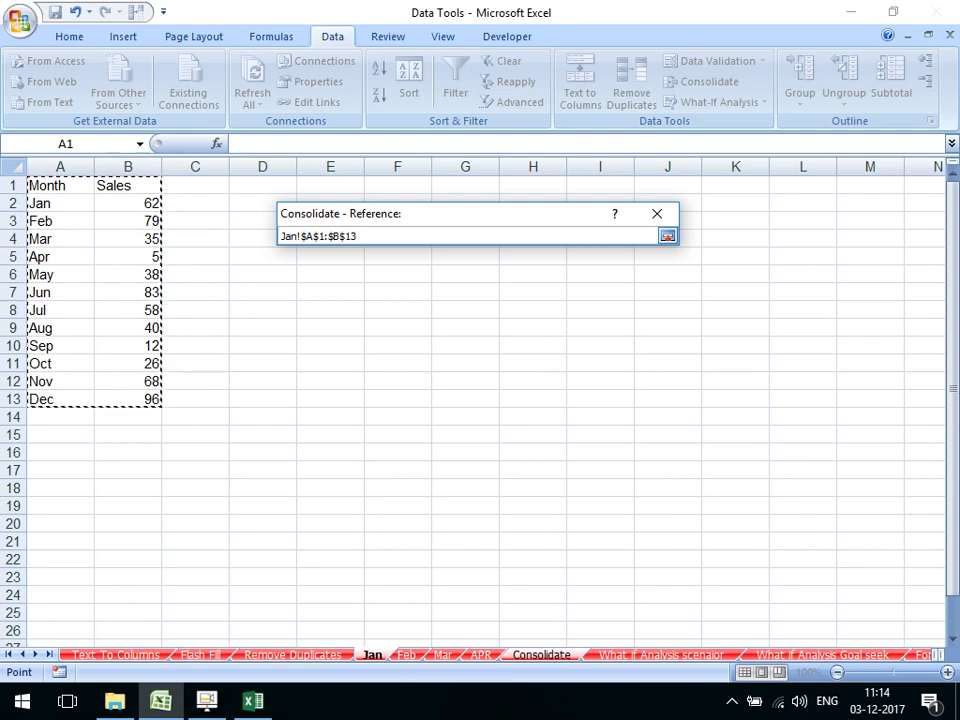
{"action": "key", "text": "Return"}
{"action": "left_click", "coordinate": [637, 336]}
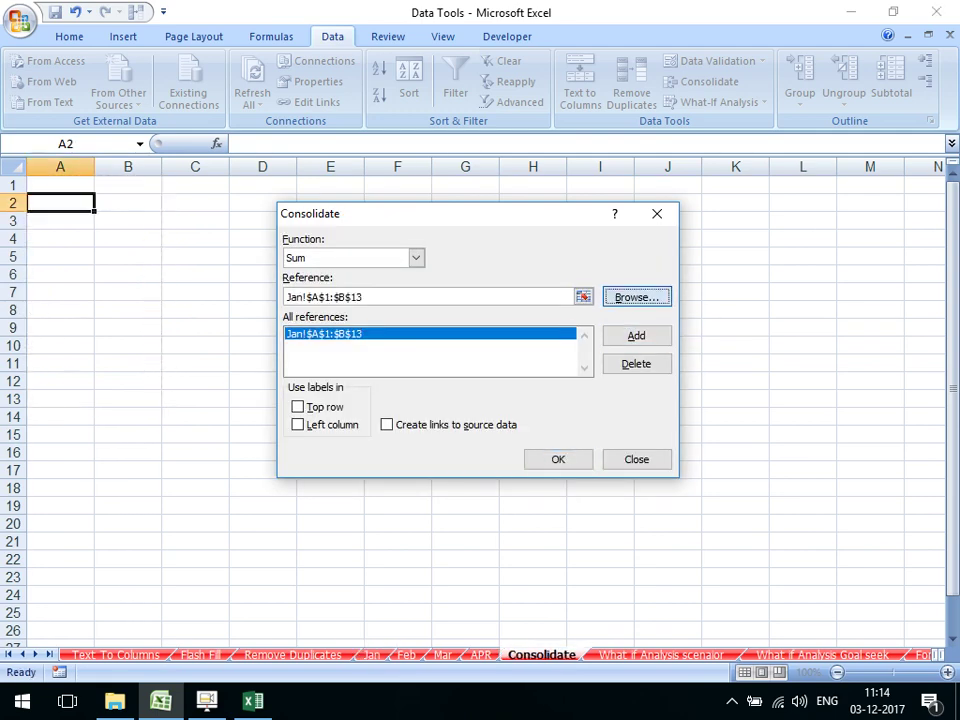
- Dismiss the Browse window and add Feb!$A$1:$B$13 to the consolidation references
{"action": "left_click", "coordinate": [636, 296]}
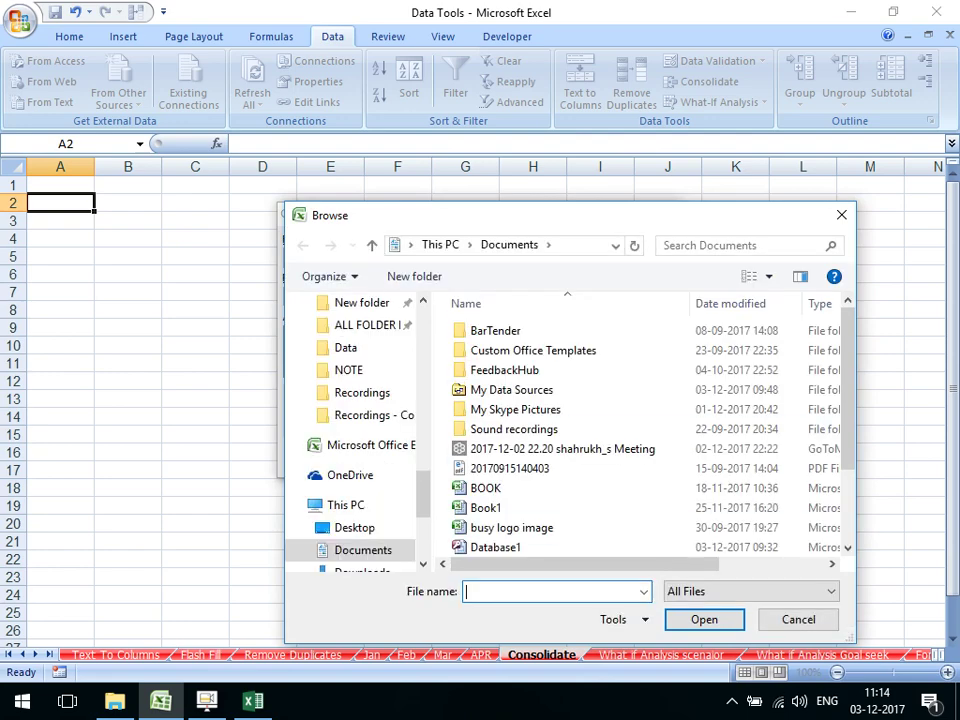
{"action": "left_click", "coordinate": [841, 214]}
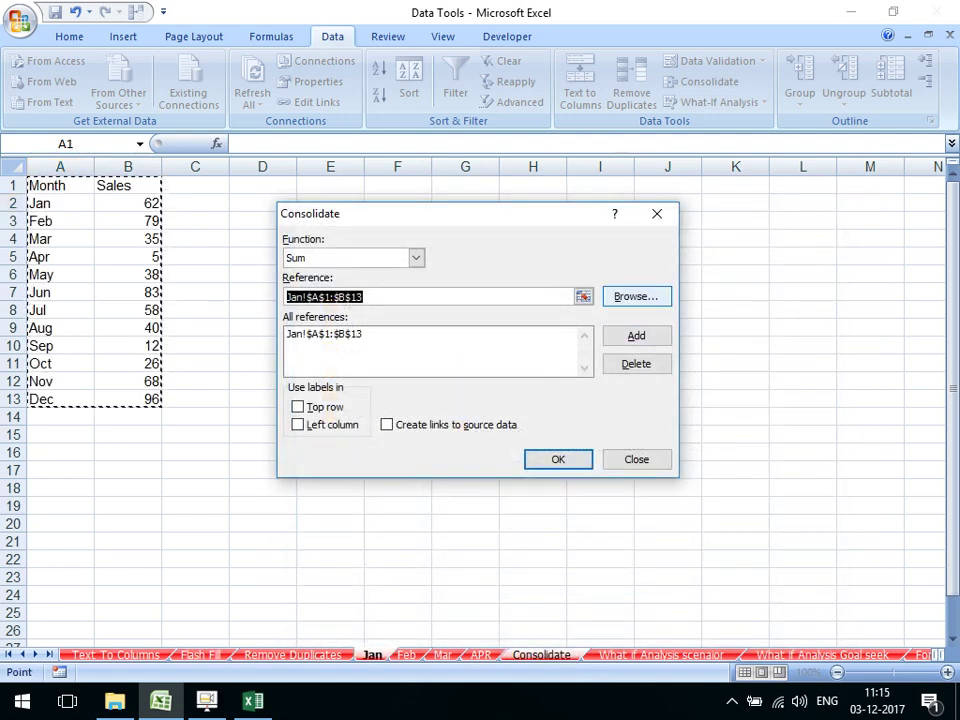
{"action": "left_click", "coordinate": [583, 296]}
{"action": "left_click", "coordinate": [406, 654]}
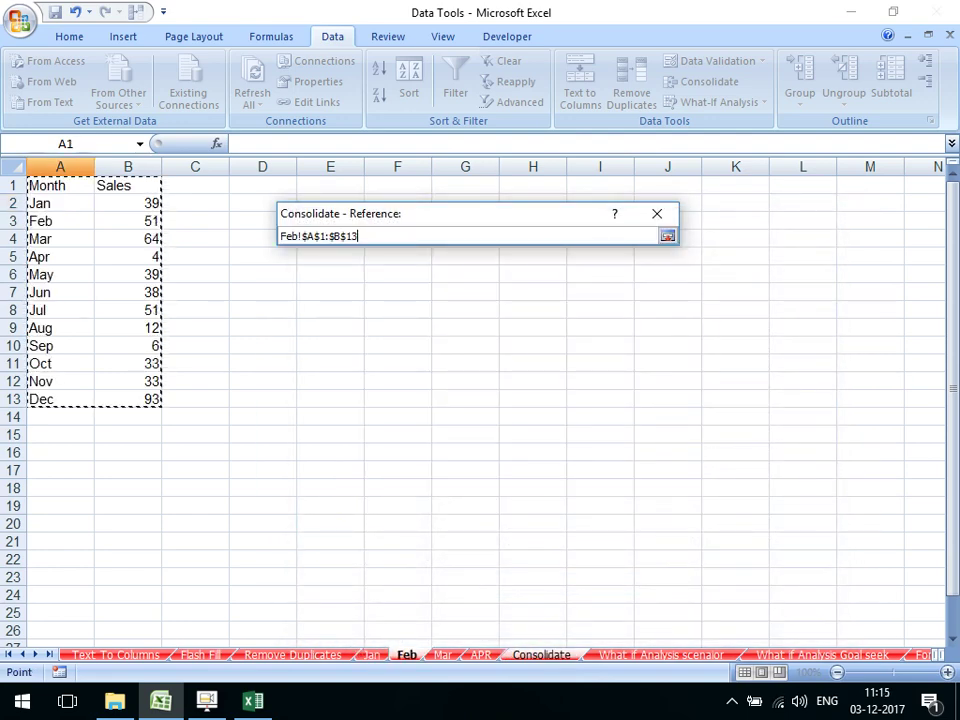
{"action": "mouse_move", "coordinate": [60, 185]}
{"action": "left_mouse_down"}
{"action": "mouse_move", "coordinate": [150, 366]}
{"action": "mouse_move", "coordinate": [150, 399]}
{"action": "left_mouse_up"}
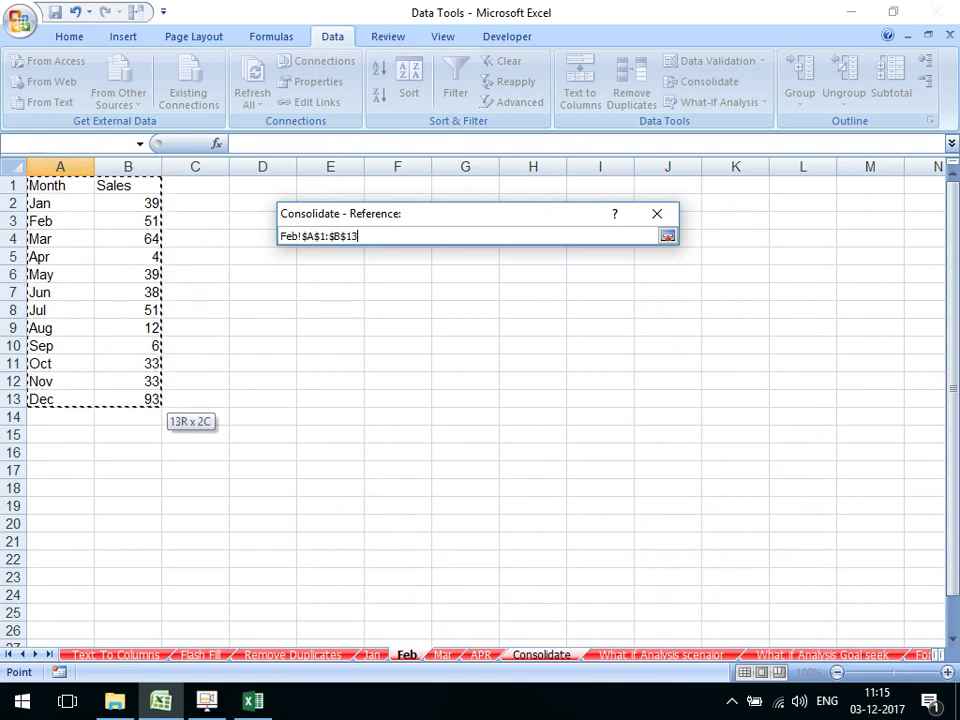
{"action": "key", "text": "Return"}
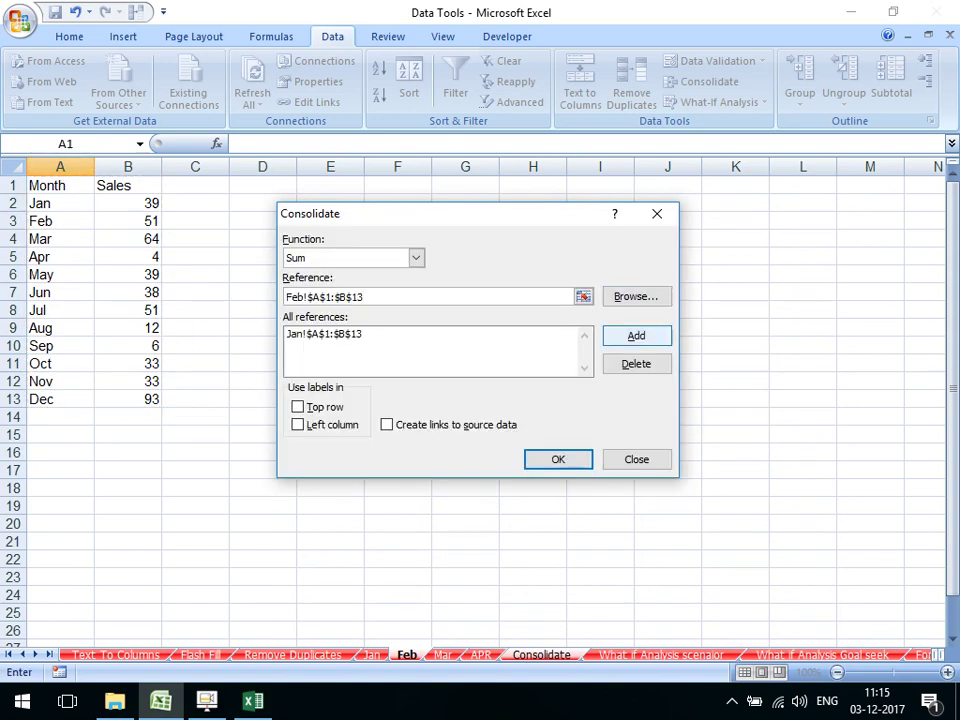
{"action": "left_click", "coordinate": [636, 335]}
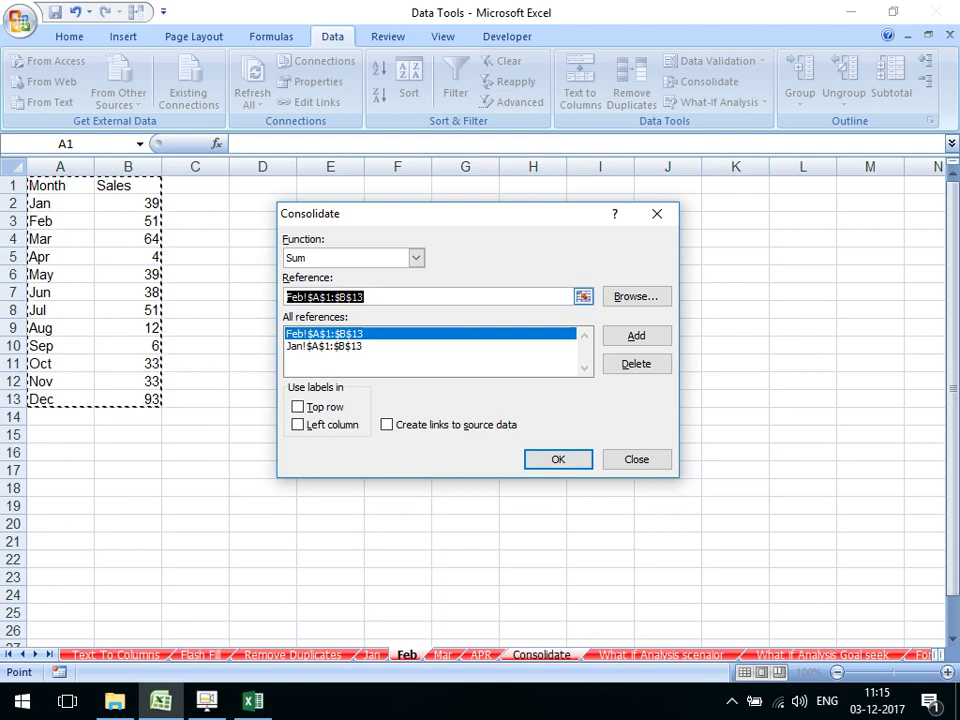
- Add Mar!$A$1:$B$13 to the references and pick APR!$A$1:$B$13 as the next range
{"action": "left_click", "coordinate": [583, 296]}
{"action": "key", "text": "ctrl+Page_Down"}
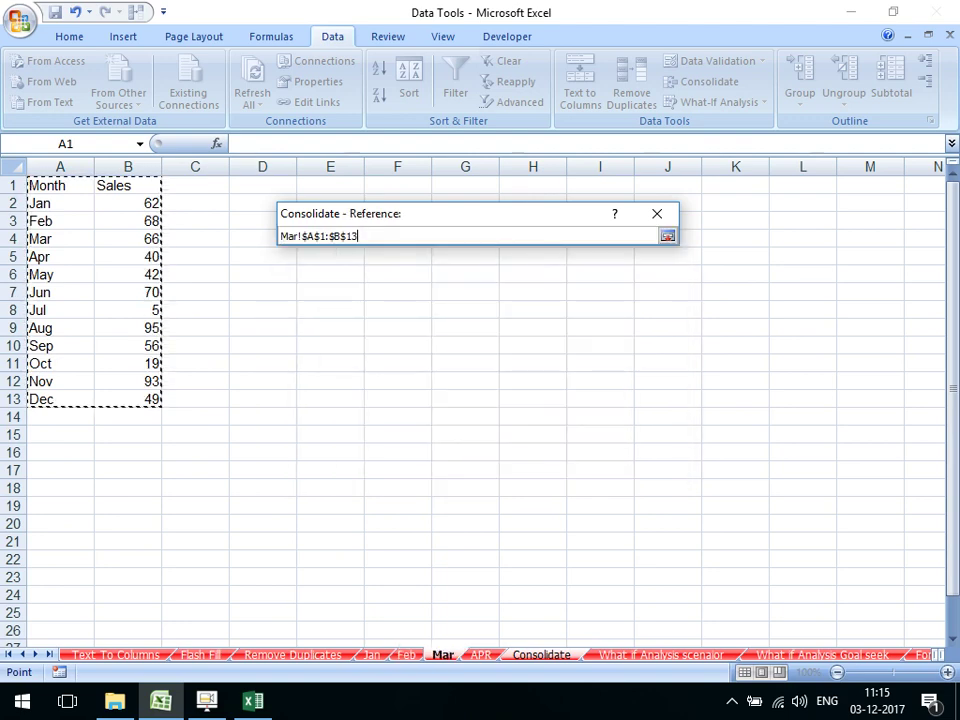
{"action": "left_click", "coordinate": [667, 235]}
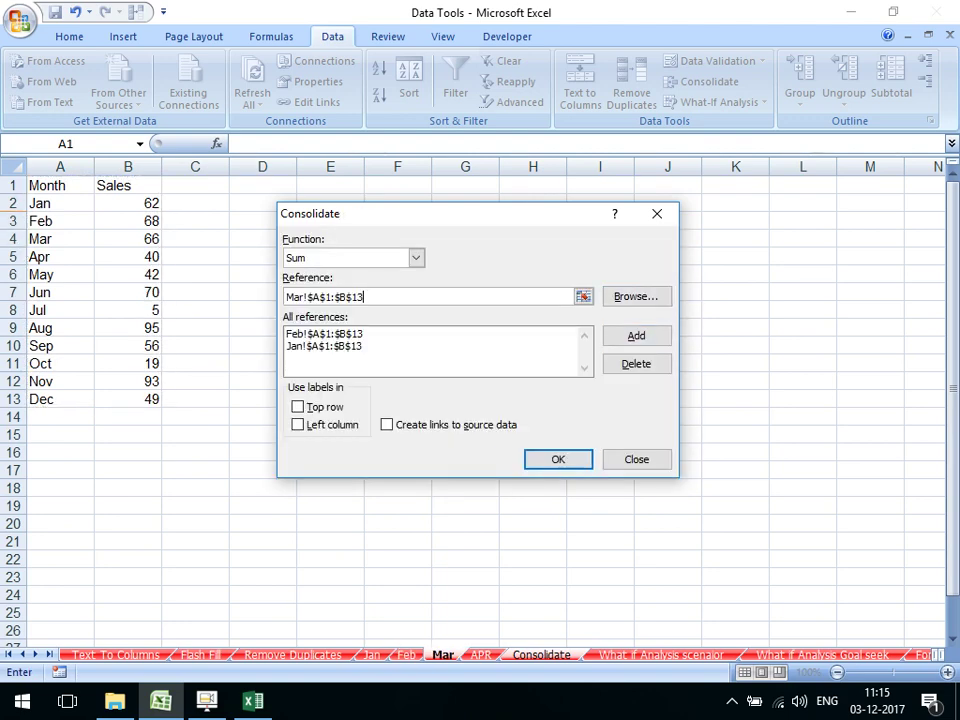
{"action": "left_click", "coordinate": [636, 335]}
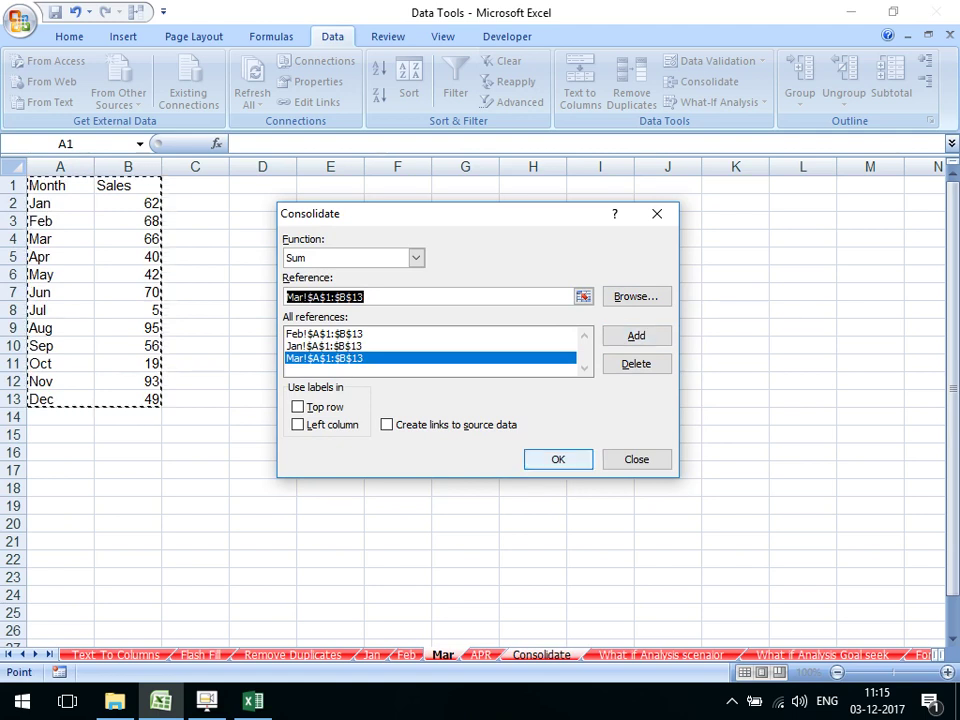
{"action": "left_click", "coordinate": [582, 296]}
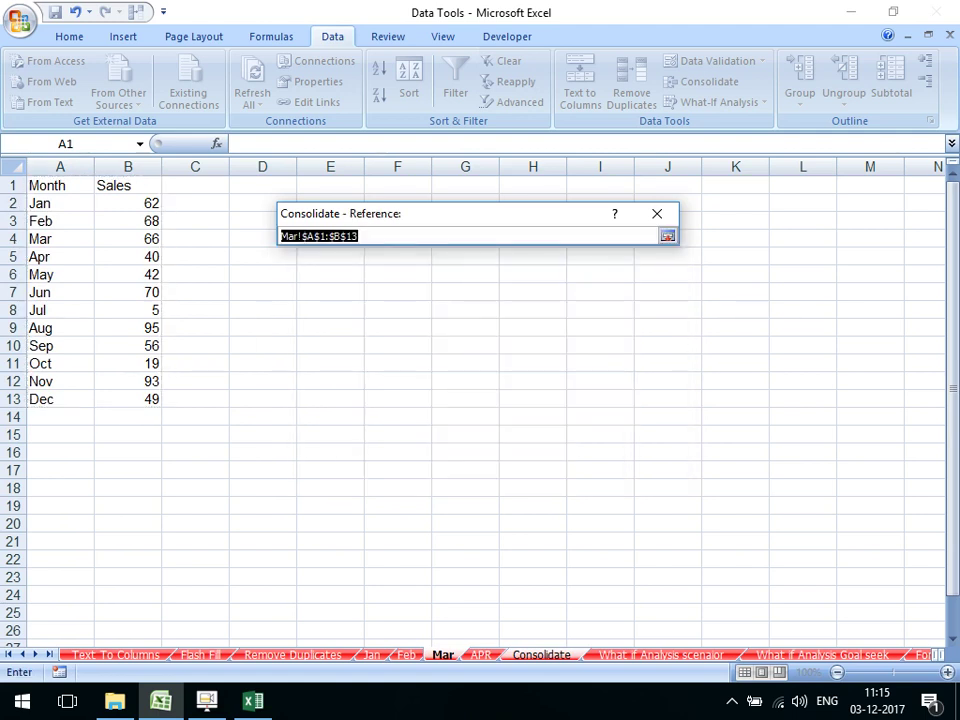
{"action": "left_click", "coordinate": [481, 654]}
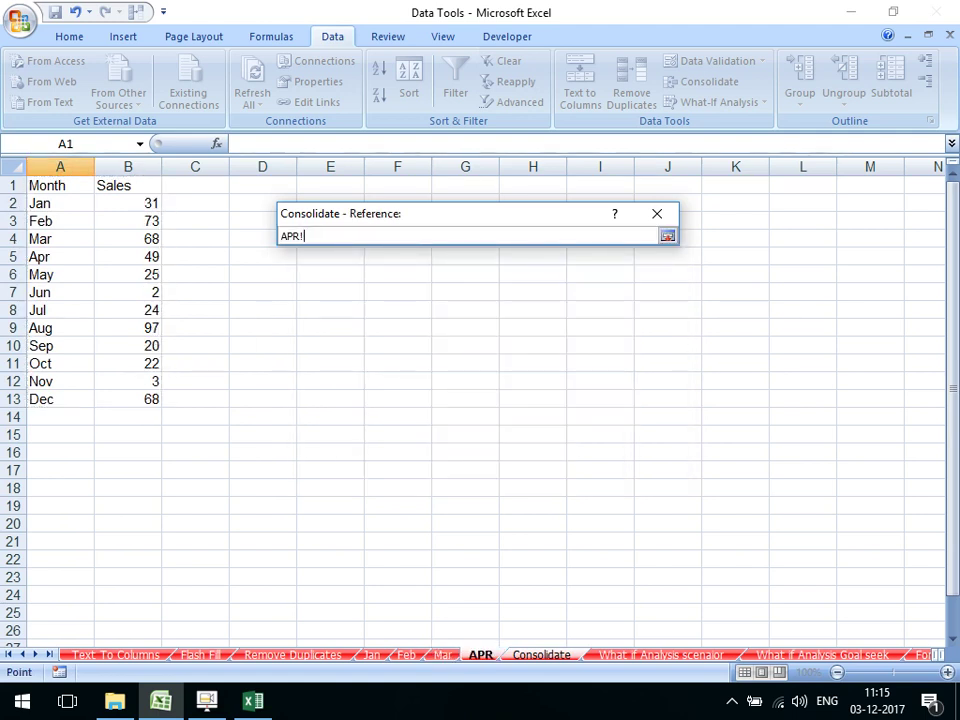
{"action": "mouse_move", "coordinate": [40, 185]}
{"action": "left_mouse_down"}
{"action": "mouse_move", "coordinate": [158, 298]}
{"action": "mouse_move", "coordinate": [158, 400]}
{"action": "left_mouse_up"}
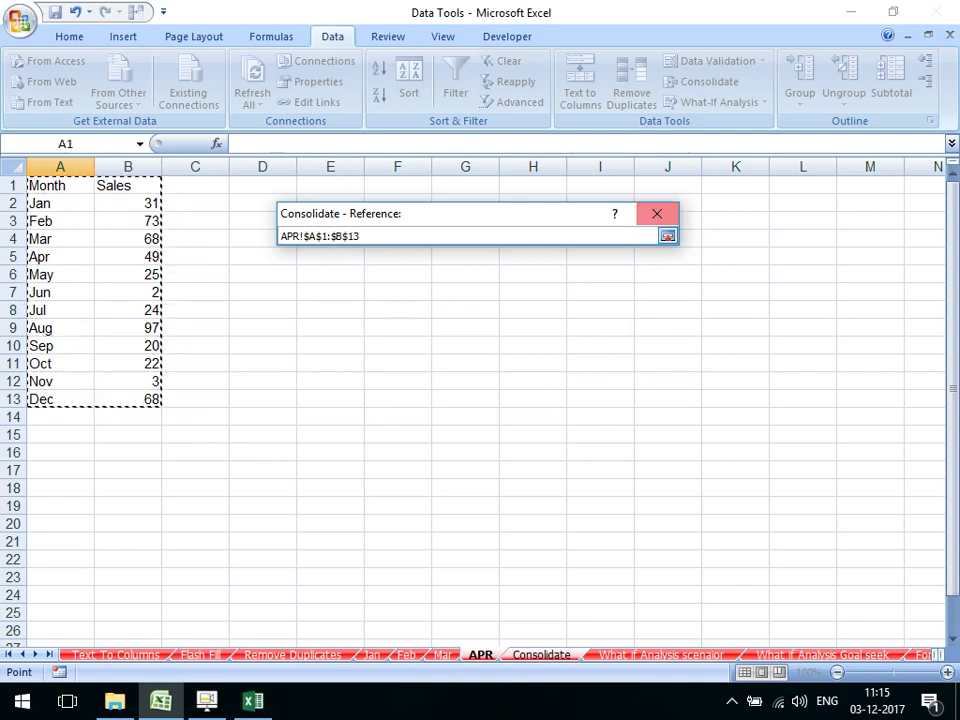
{"action": "left_click", "coordinate": [657, 213]}
- Add the APR range, enable Create links, Top row and Left column, and consolidate with Sum
{"action": "left_click", "coordinate": [636, 336]}
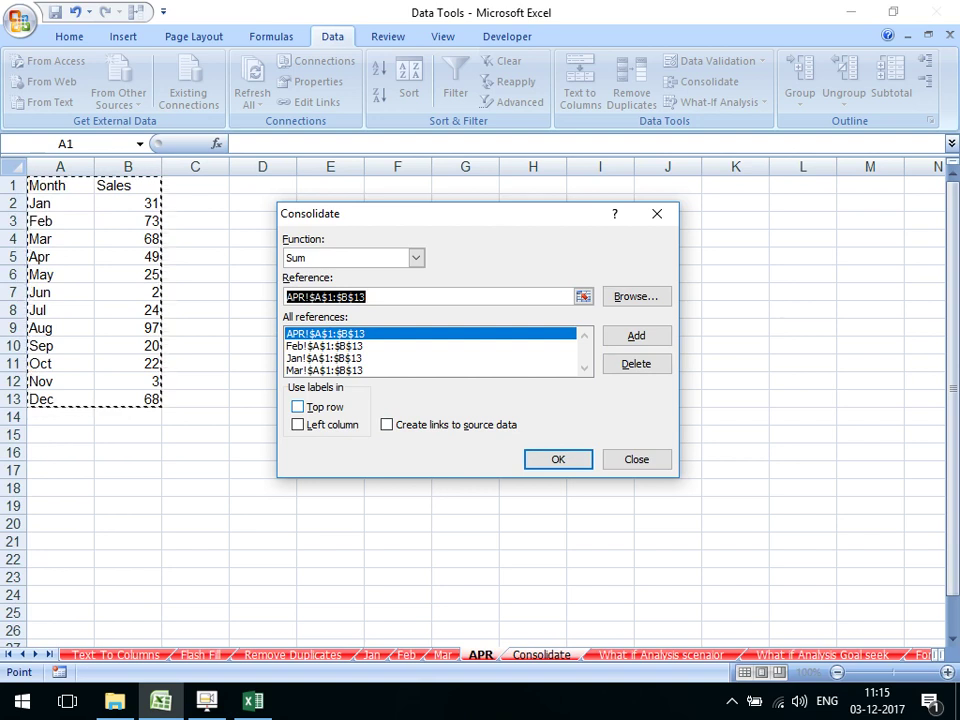
{"action": "left_click", "coordinate": [387, 424]}
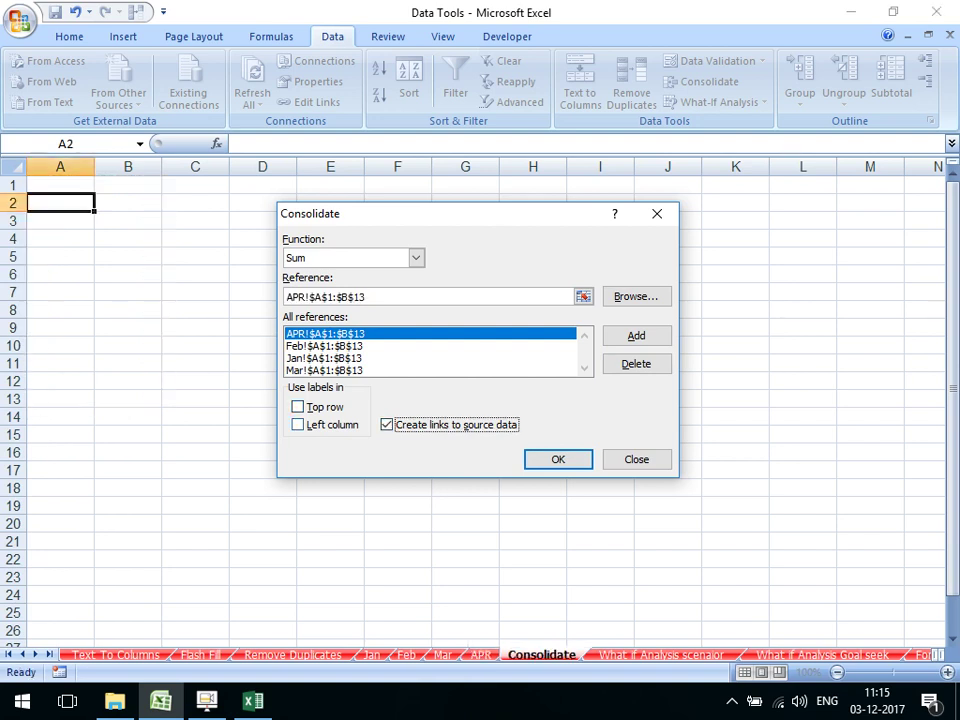
{"action": "left_click", "coordinate": [297, 406]}
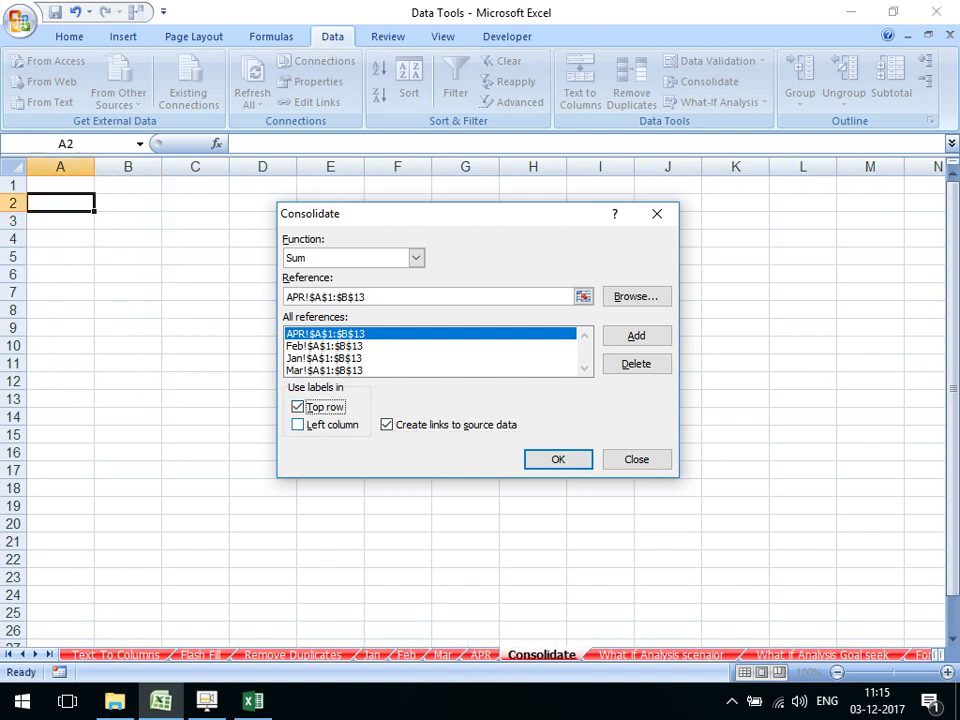
{"action": "left_click", "coordinate": [297, 424]}
{"action": "key", "text": "Return"}
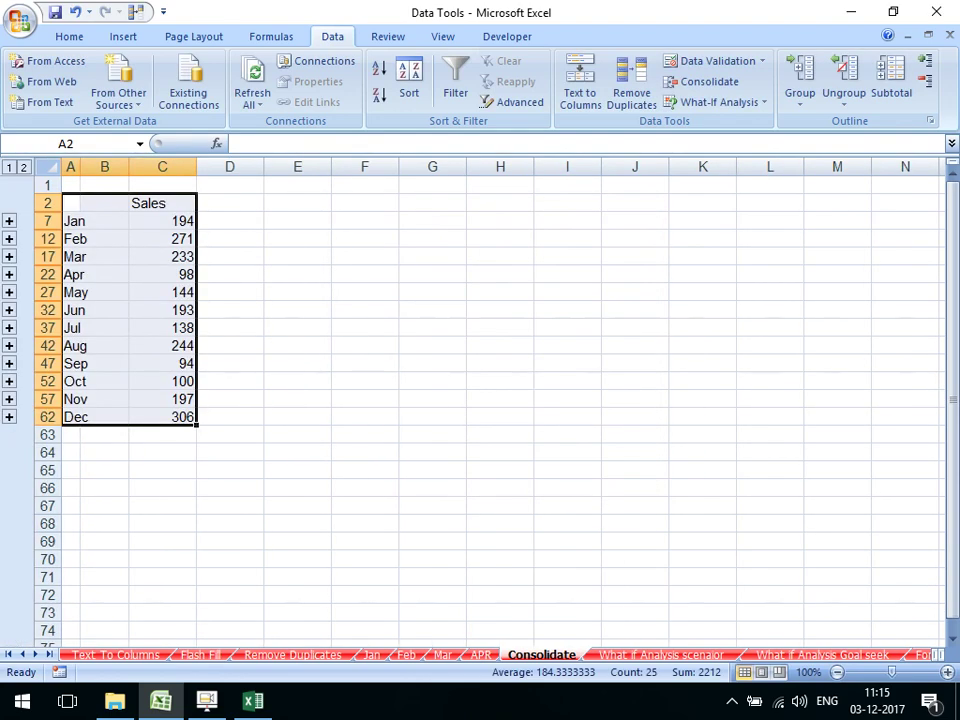
{"action": "left_click", "coordinate": [567, 452]}
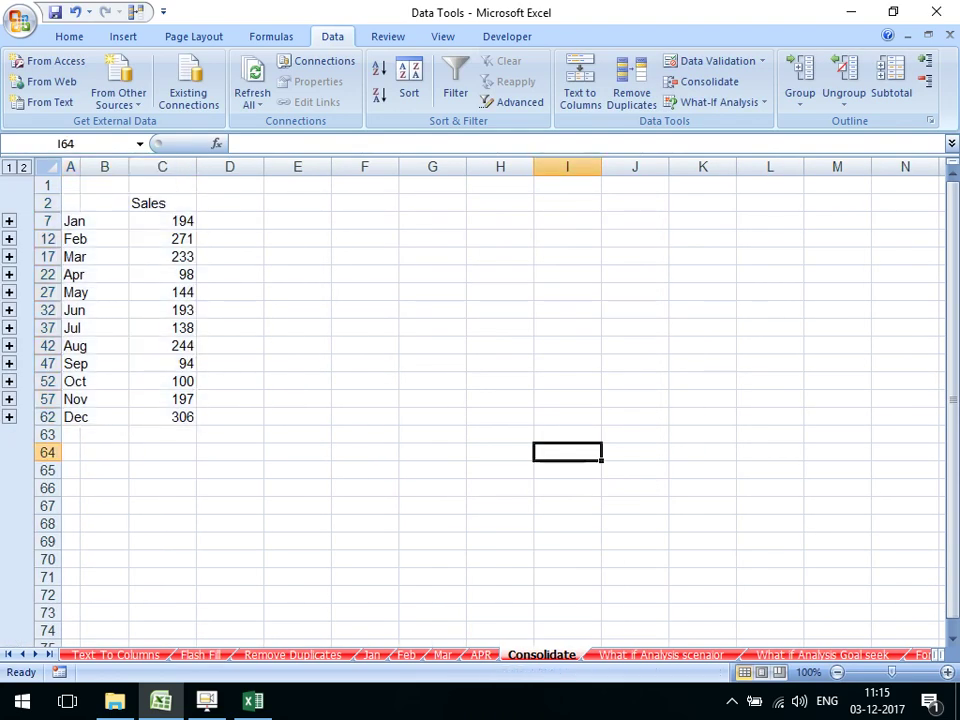
{"action": "left_click", "coordinate": [162, 220]}
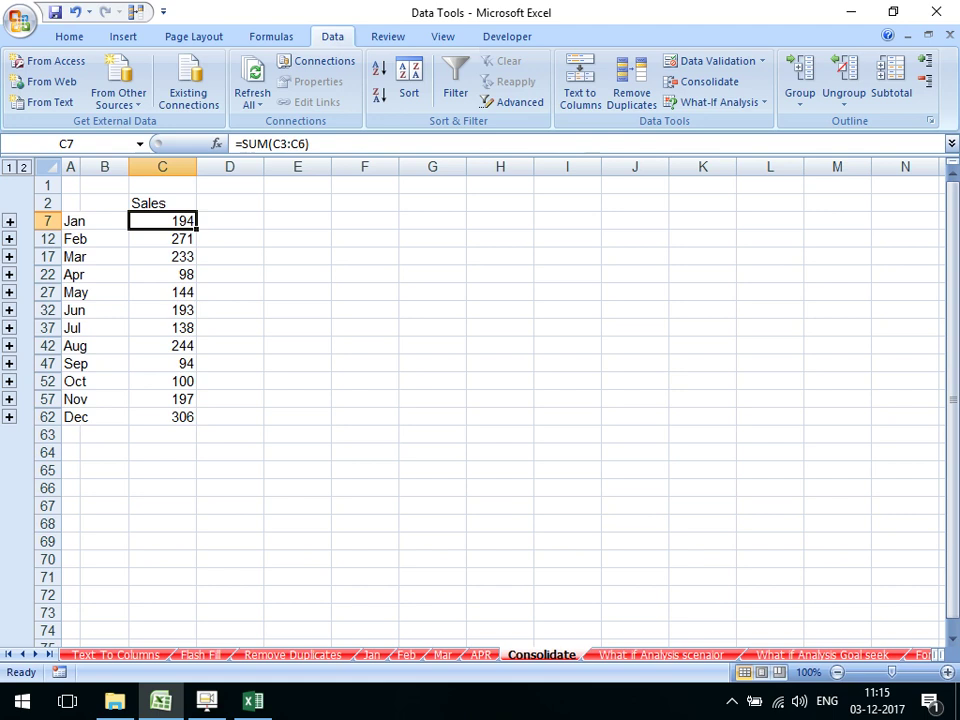
- Expand the Jan group, widen column B to show the Data Tools labels, and check the linked cells
{"action": "left_click", "coordinate": [9, 220]}
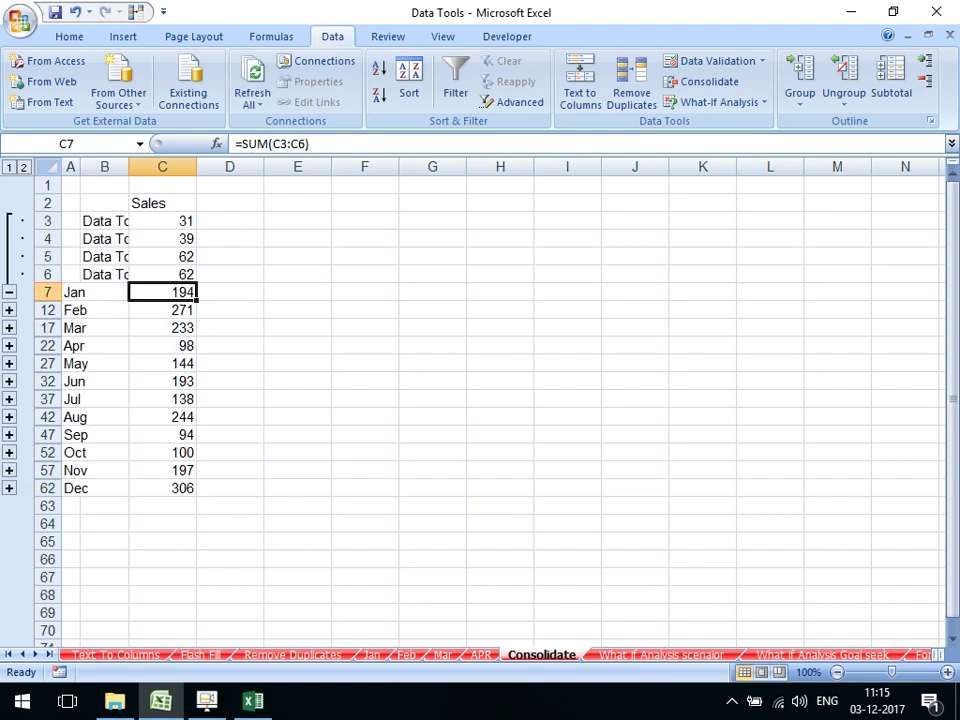
{"action": "left_click_drag", "start_coordinate": [128, 166], "coordinate": [142, 166]}
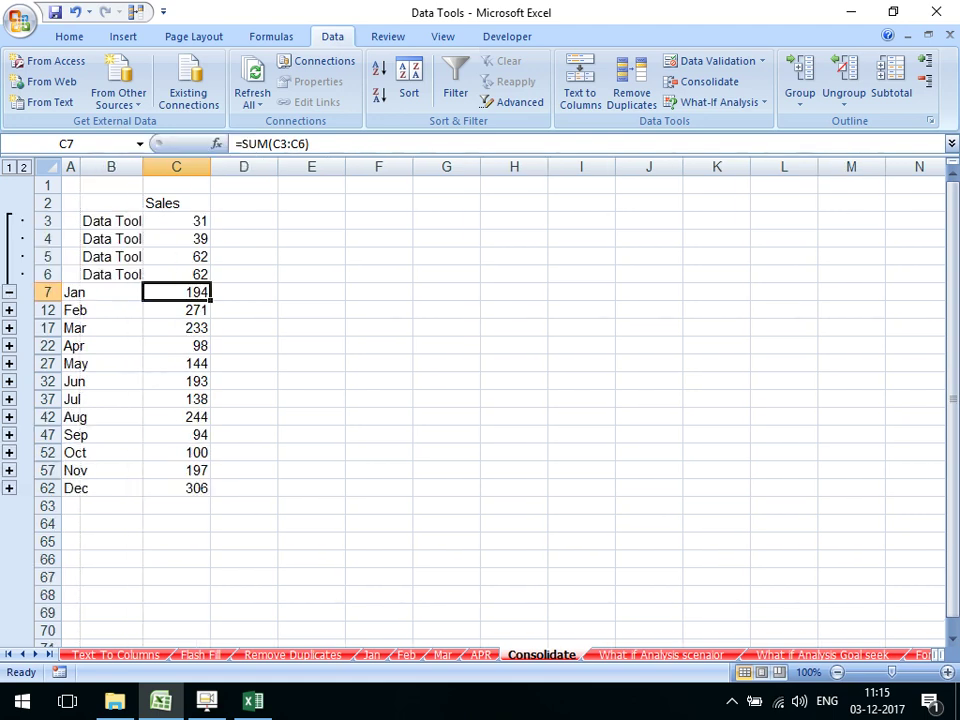
{"action": "left_click", "coordinate": [111, 166]}
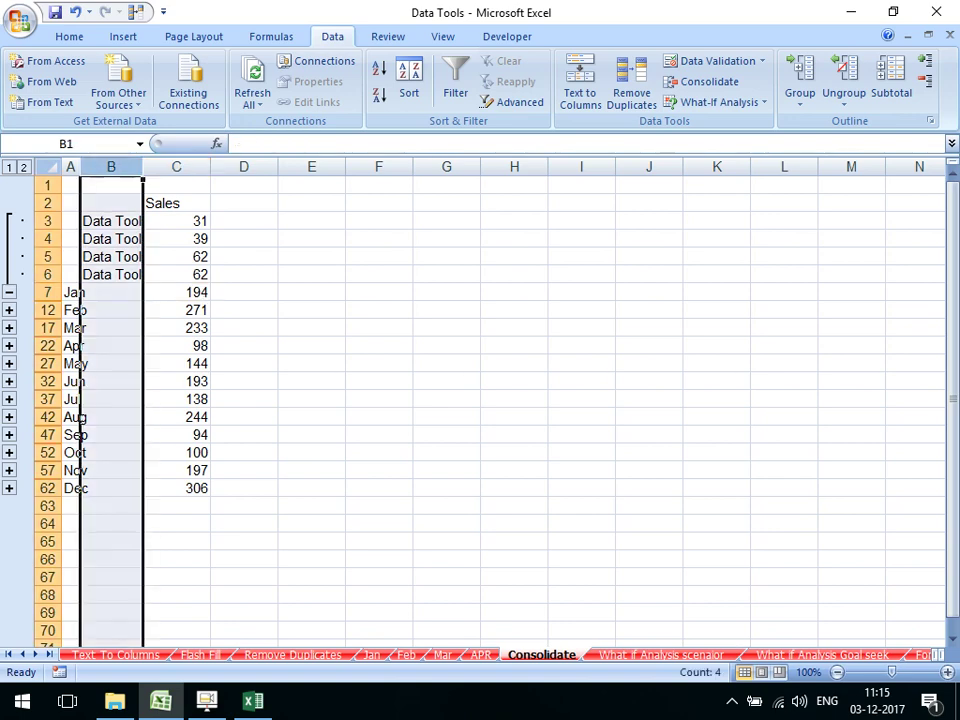
{"action": "left_click_drag", "start_coordinate": [142, 166], "coordinate": [315, 166]}
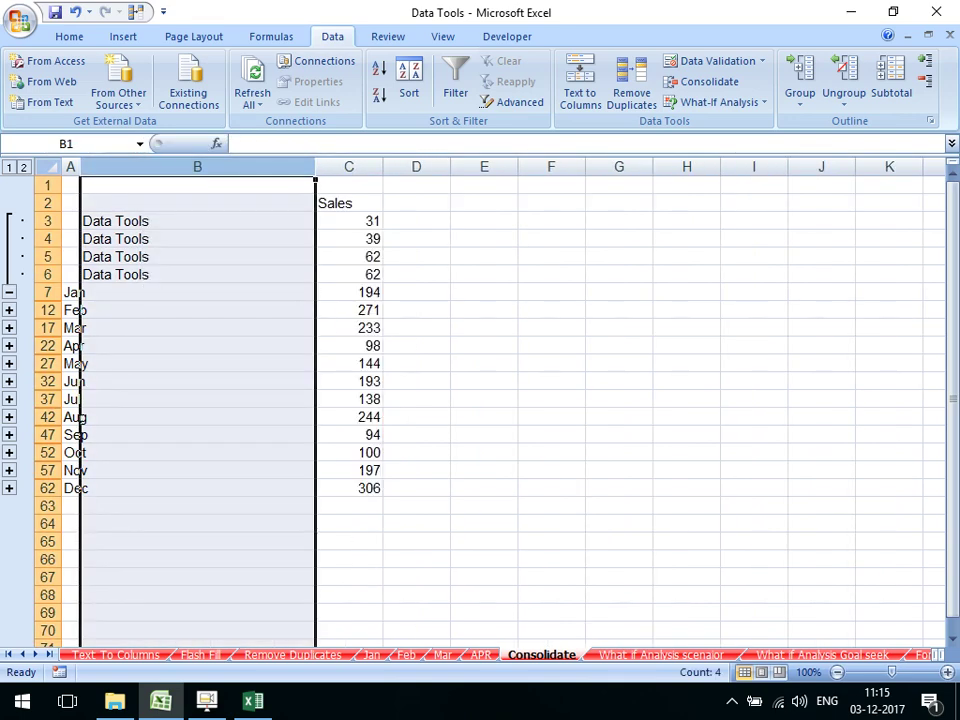
{"action": "left_click", "coordinate": [197, 221]}
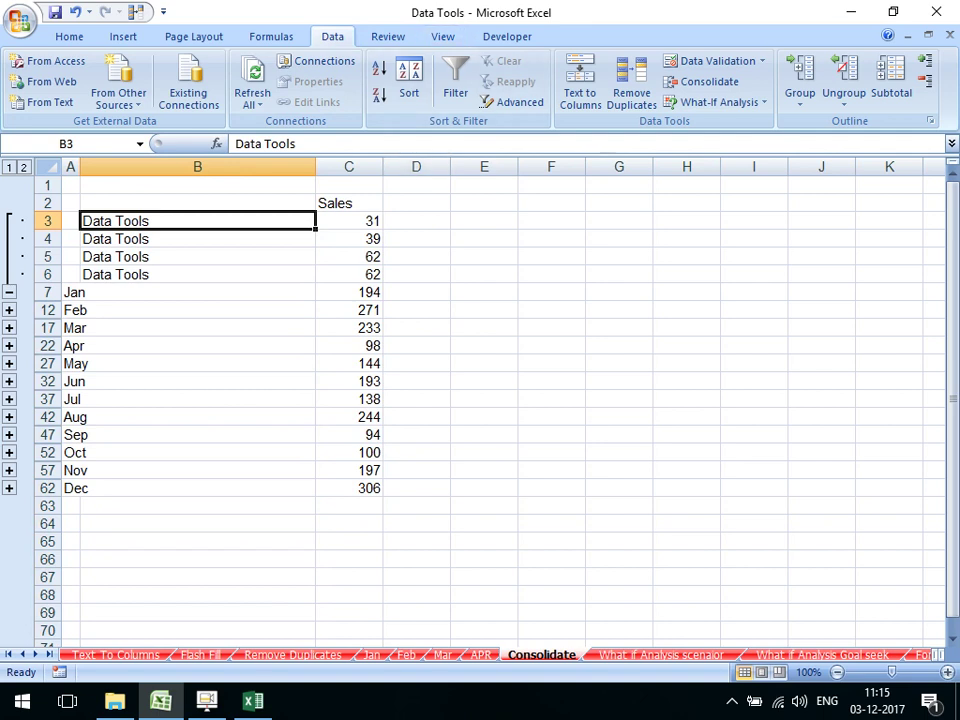
{"action": "left_click", "coordinate": [348, 221]}
{"action": "left_click", "coordinate": [372, 654]}
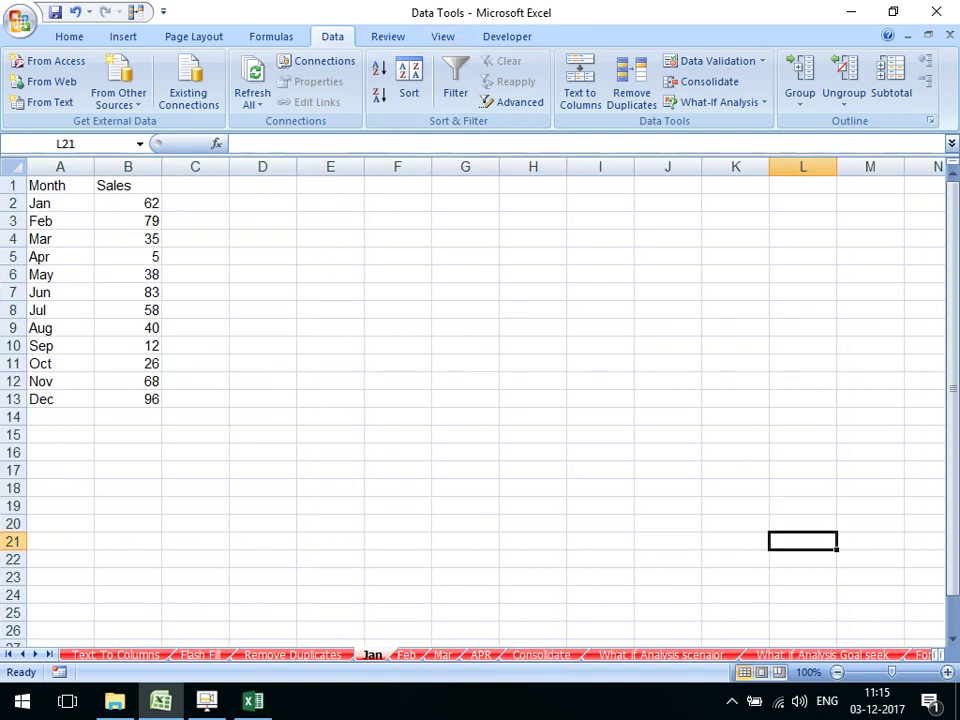
- Look over the monthly sales lists on the Feb and APR sheets
{"action": "left_click", "coordinate": [60, 221]}
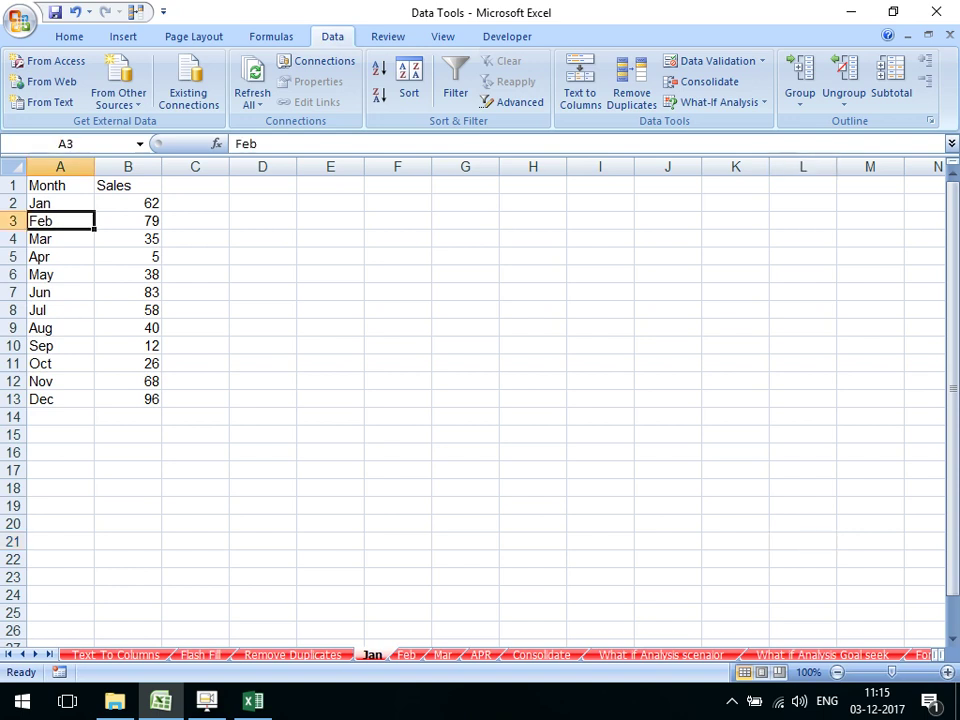
{"action": "key", "text": "ctrl+Page_Down"}
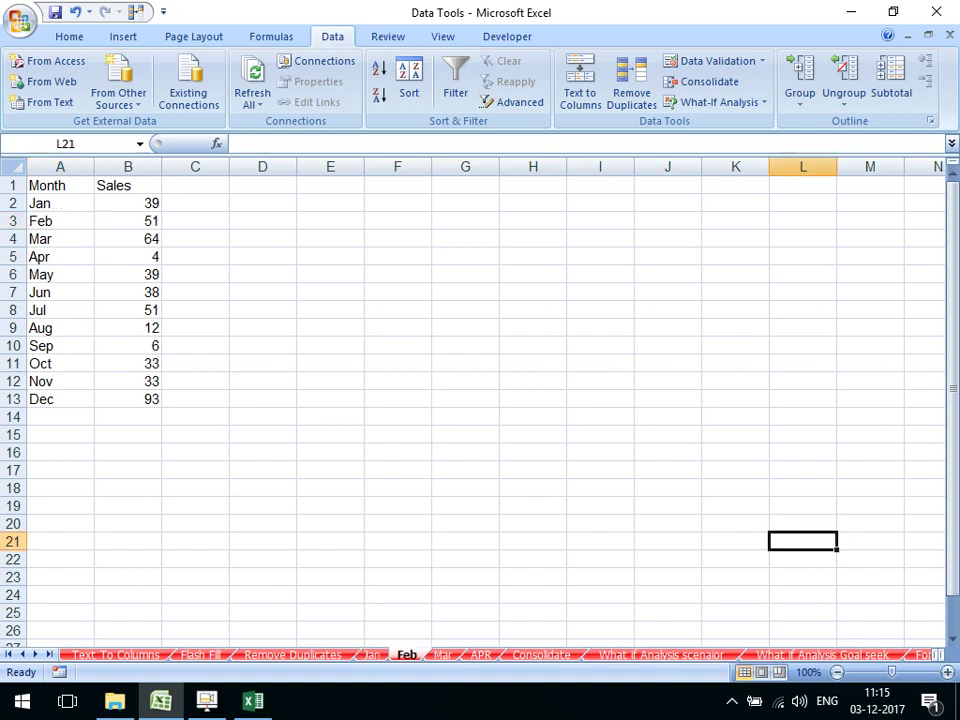
{"action": "left_click", "coordinate": [128, 292]}
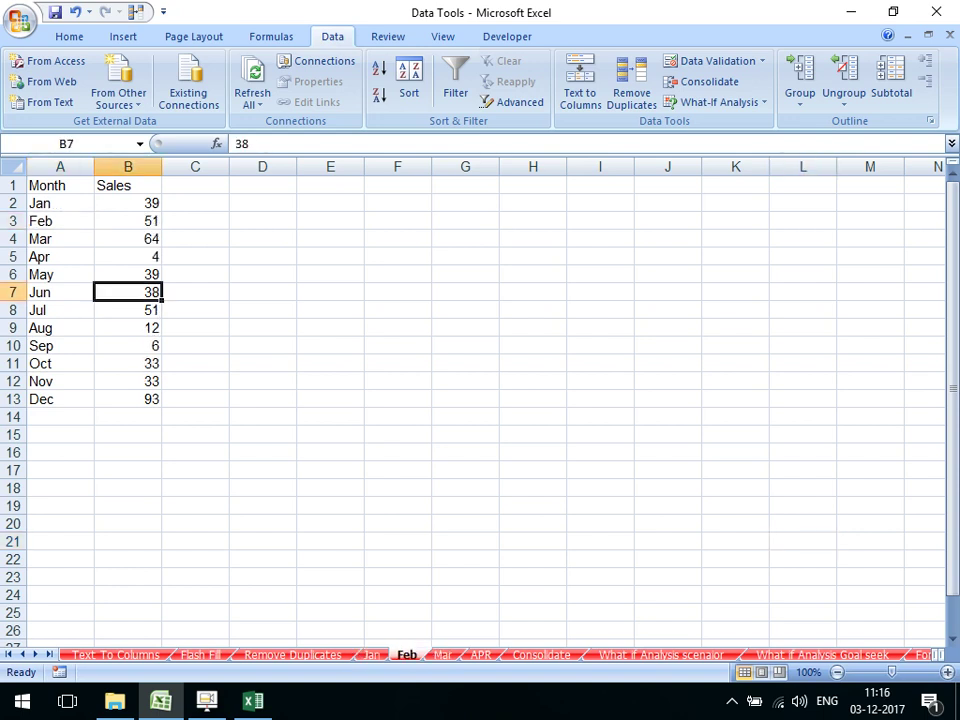
{"action": "key", "text": "ctrl+Page_Down"}
{"action": "key", "text": "ctrl+Page_Down"}
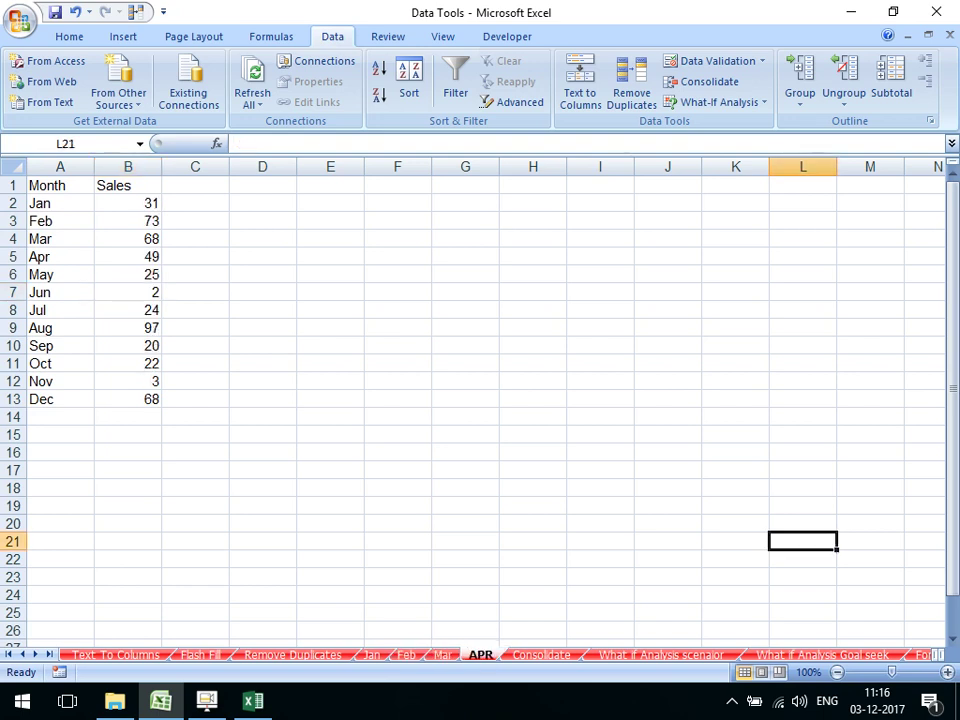
{"action": "key", "text": "ctrl+Page_Down"}
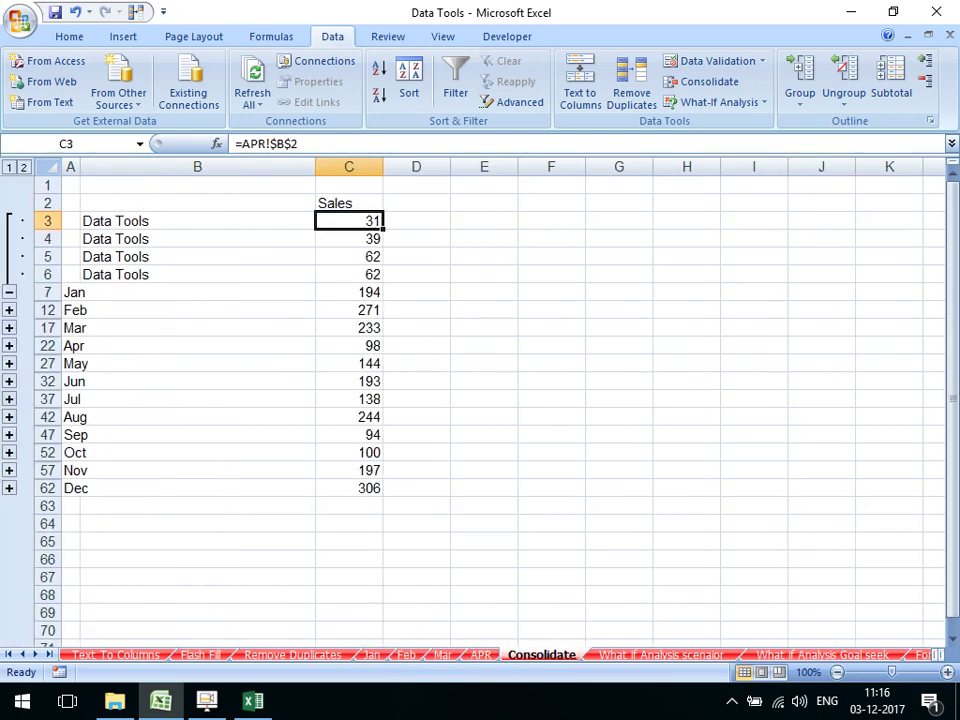
- Hide and re-show Jan's detail rows 3–6 with Alt+A H/J, checking the Jan SUM formula
{"action": "key", "text": "alt+a"}
{"action": "key", "text": "h"}
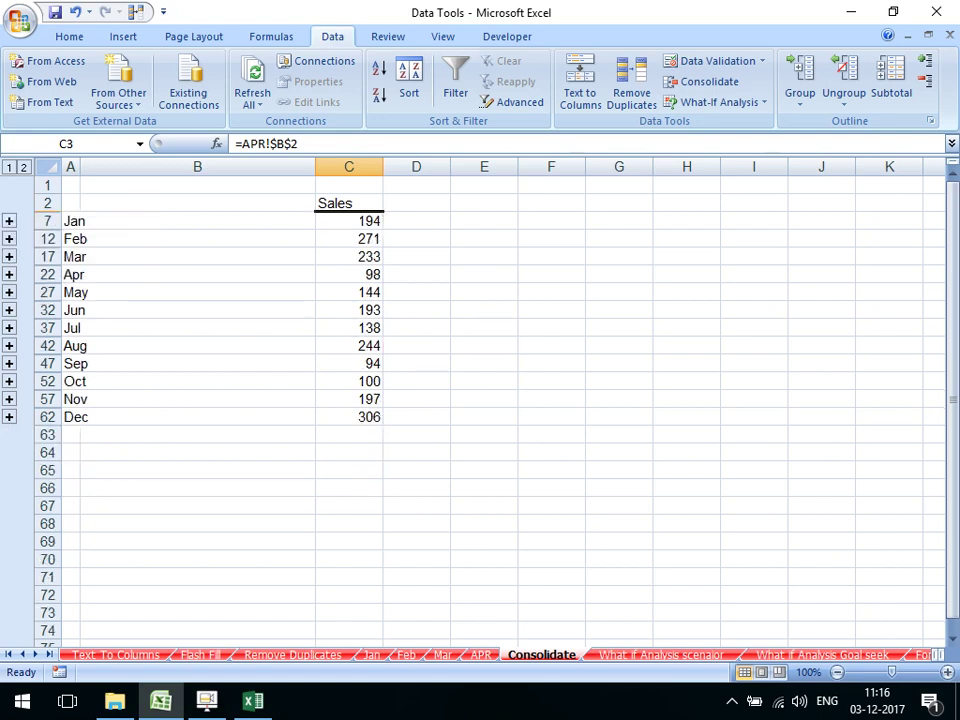
{"action": "left_click", "coordinate": [349, 220]}
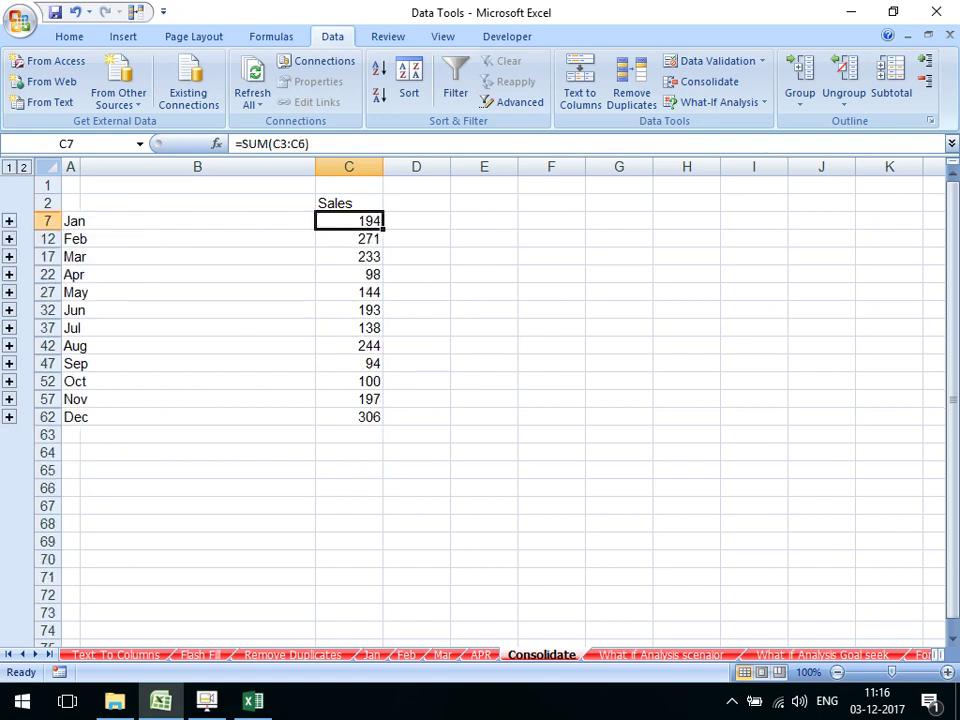
{"action": "key", "text": "alt+a"}
{"action": "key", "text": "j"}
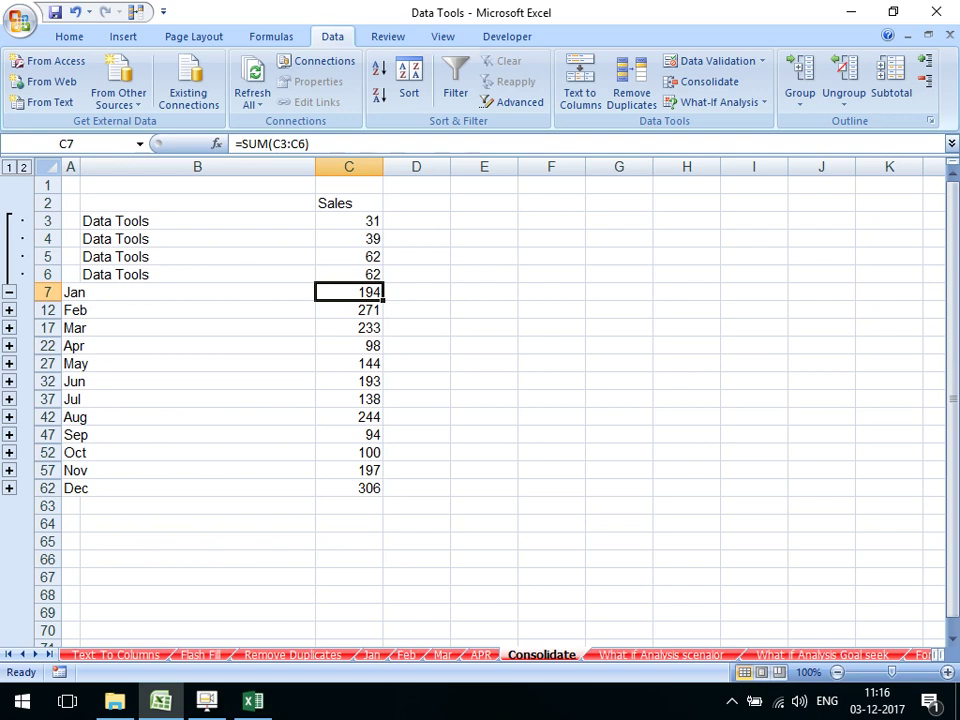
{"action": "left_click", "coordinate": [349, 238]}
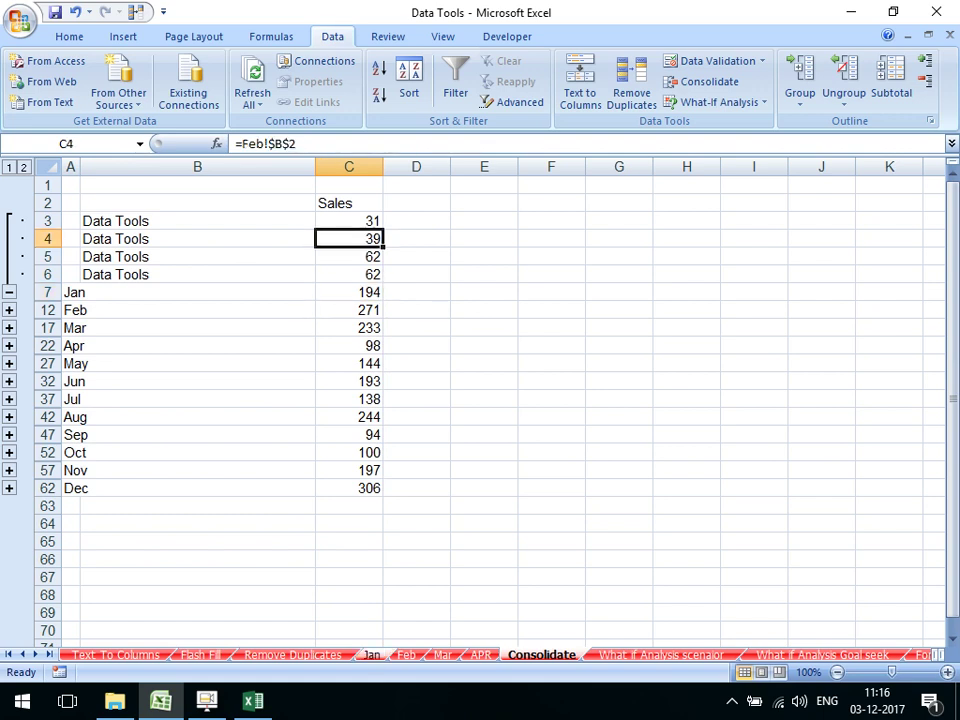
- Compare the linked January values with the Jan sheet and Feb's January value of 39
{"action": "left_click", "coordinate": [372, 654]}
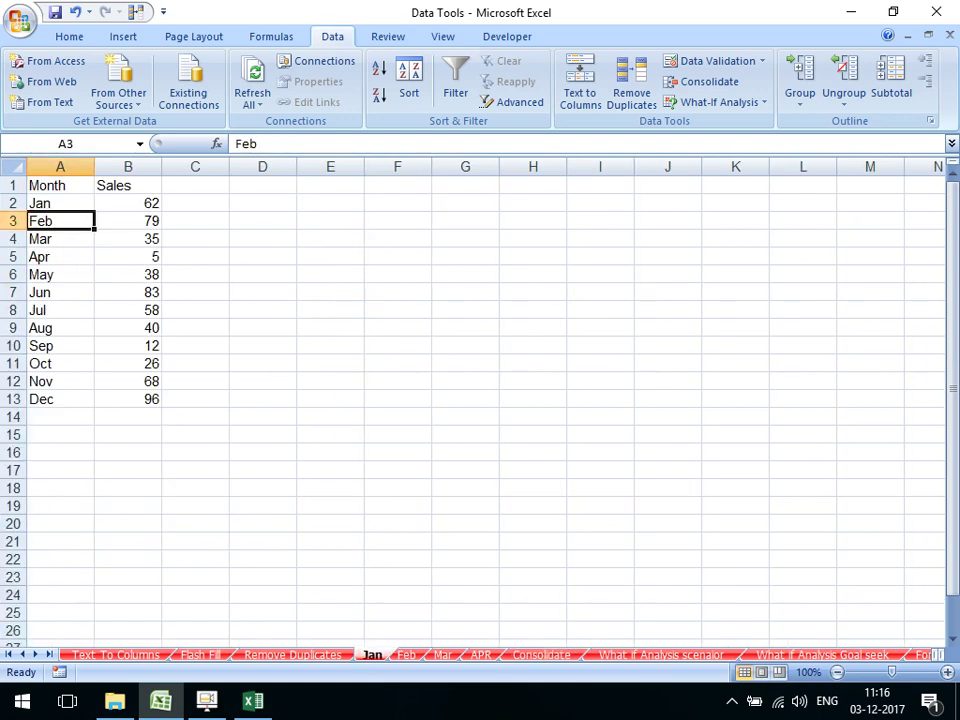
{"action": "left_click", "coordinate": [128, 203]}
{"action": "left_click", "coordinate": [541, 654]}
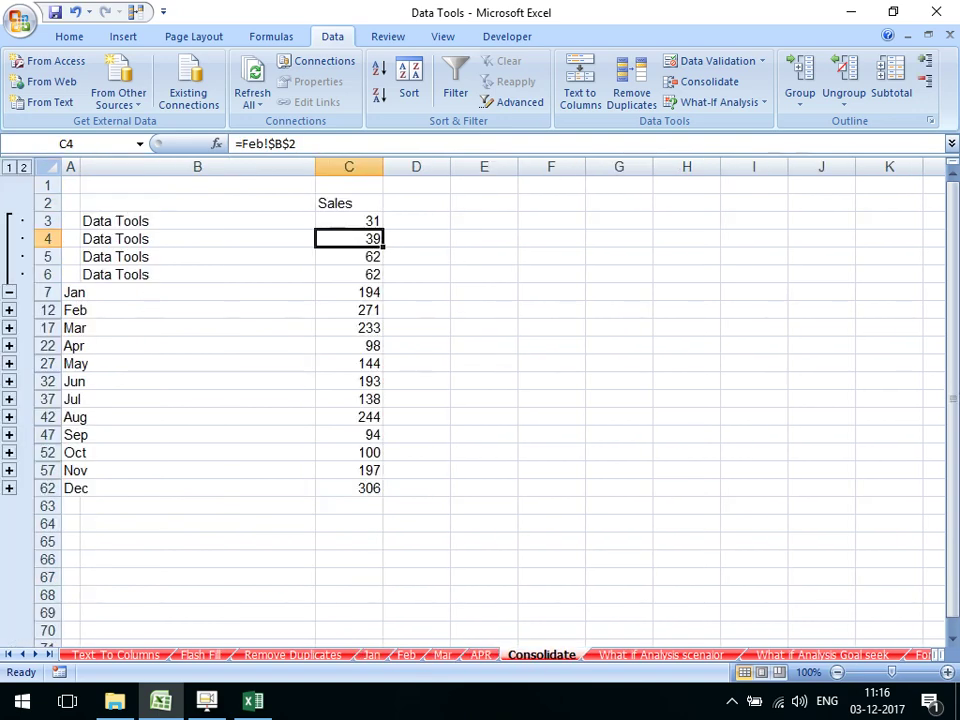
{"action": "left_click", "coordinate": [349, 274]}
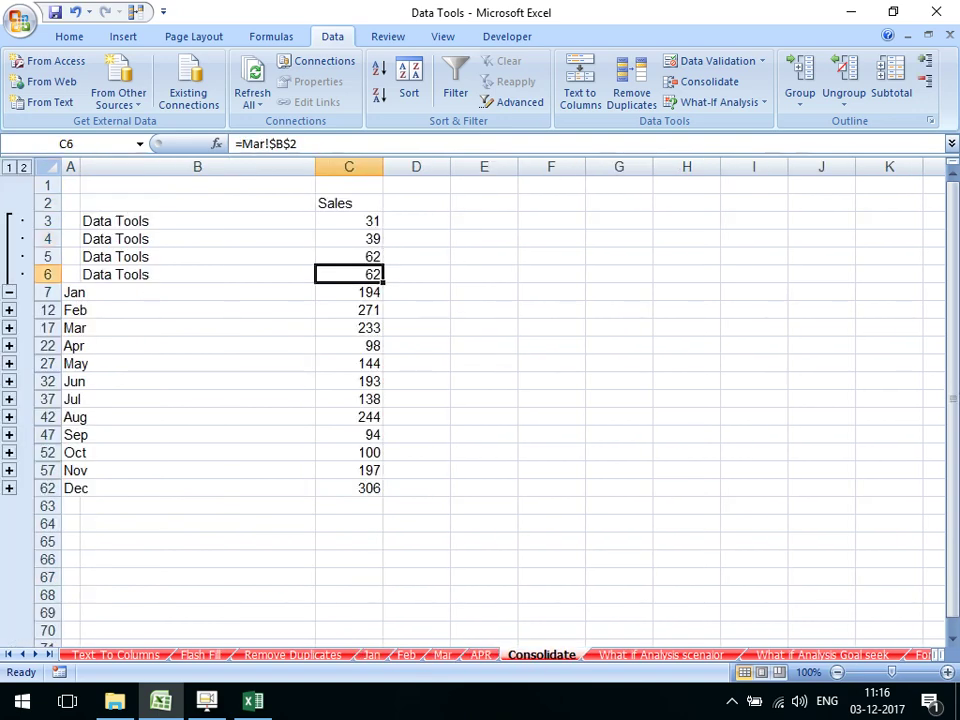
{"action": "left_click", "coordinate": [407, 654]}
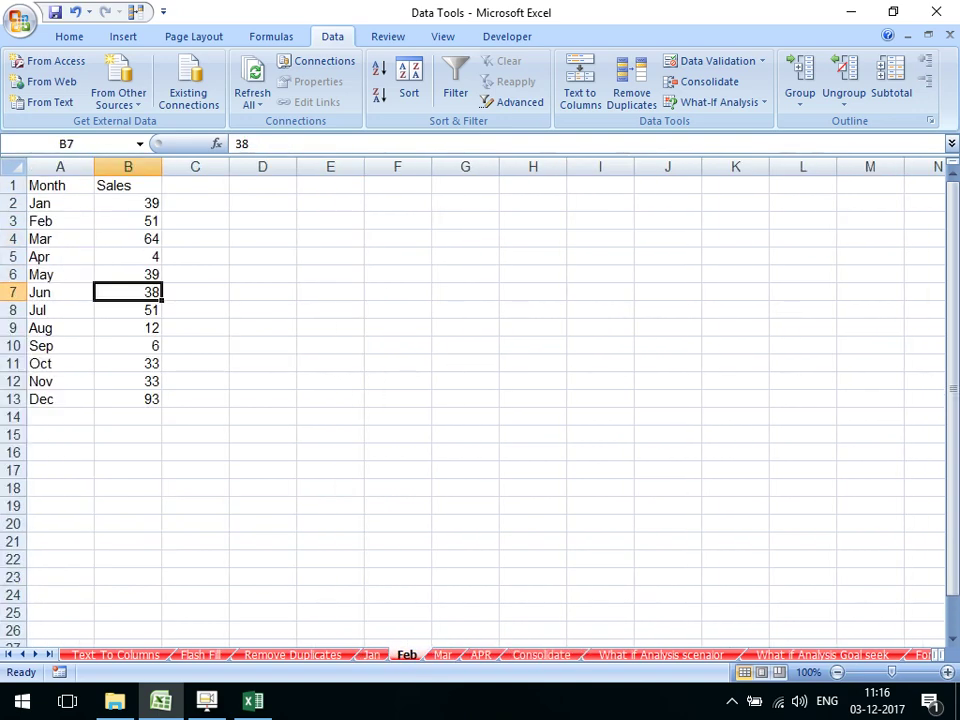
{"action": "left_click", "coordinate": [128, 203]}
{"action": "key", "text": "ctrl+Page_Down"}
{"action": "key", "text": "ctrl+Page_Down"}
{"action": "key", "text": "ctrl+Page_Down"}
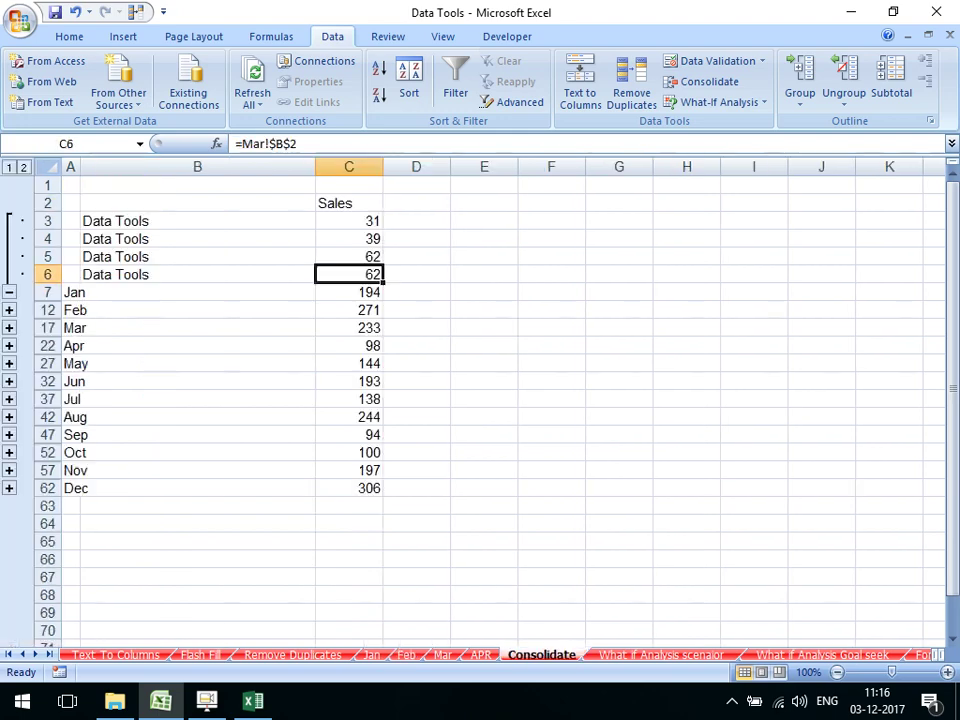
{"action": "left_click", "coordinate": [349, 239]}
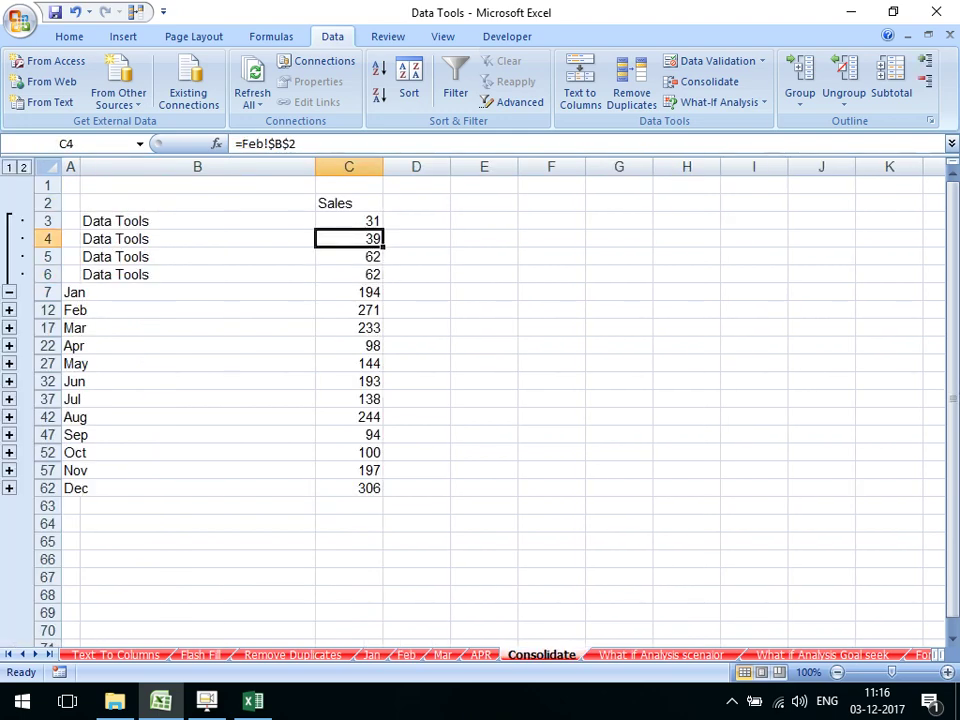
- Compare the linked January values with Mar's 62 and APR's 31, ending on Consolidate
{"action": "key", "text": "ctrl+Page_Up"}
{"action": "key", "text": "ctrl+Page_Up"}
{"action": "left_click", "coordinate": [128, 203]}
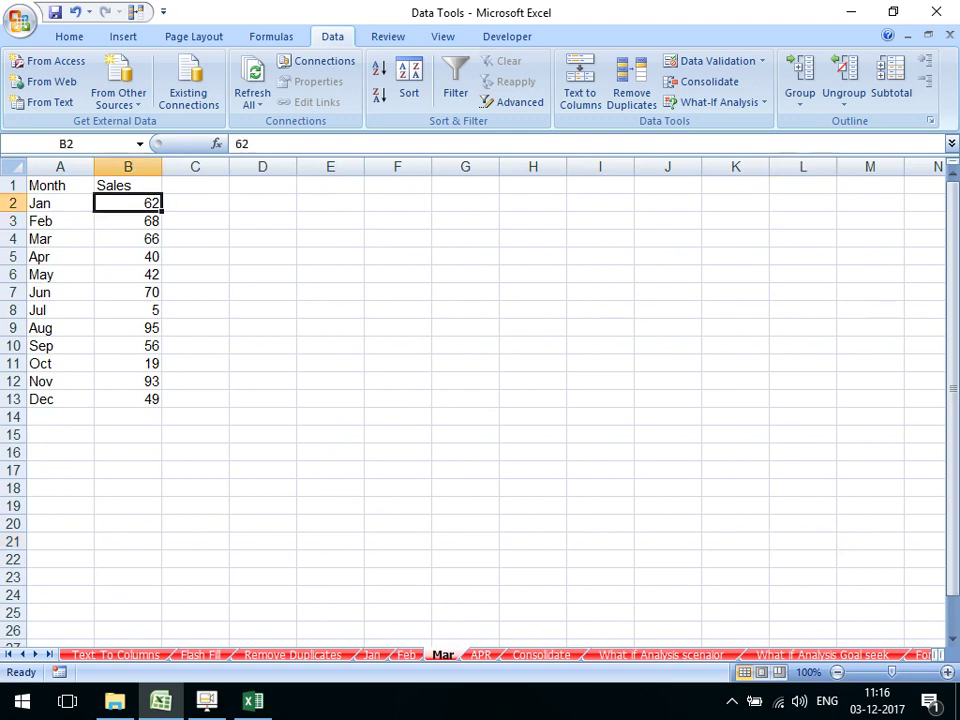
{"action": "key", "text": "ctrl+Page_Down"}
{"action": "key", "text": "ctrl+Page_Down"}
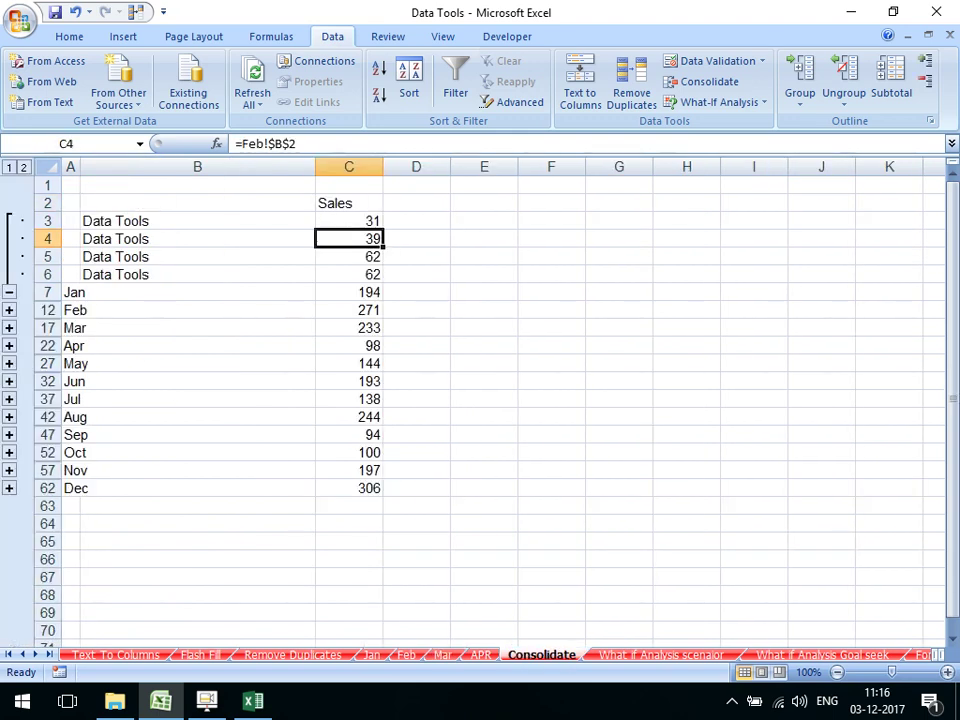
{"action": "left_click", "coordinate": [349, 256]}
{"action": "left_click", "coordinate": [349, 238]}
{"action": "left_click", "coordinate": [349, 220]}
{"action": "key", "text": "ctrl+Page_Up"}
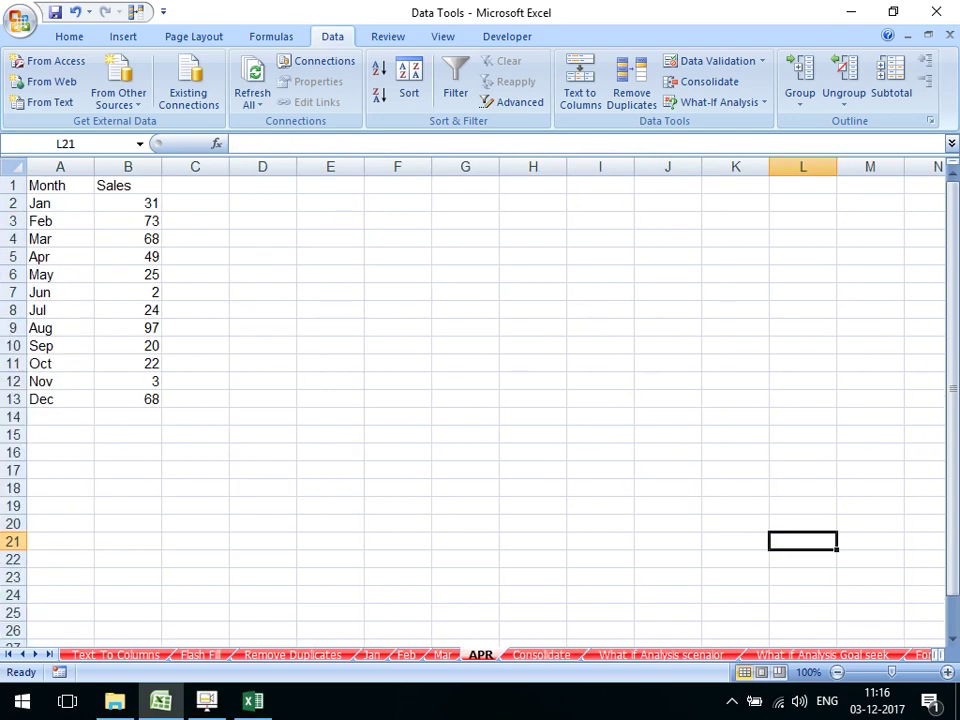
{"action": "left_click", "coordinate": [128, 203]}
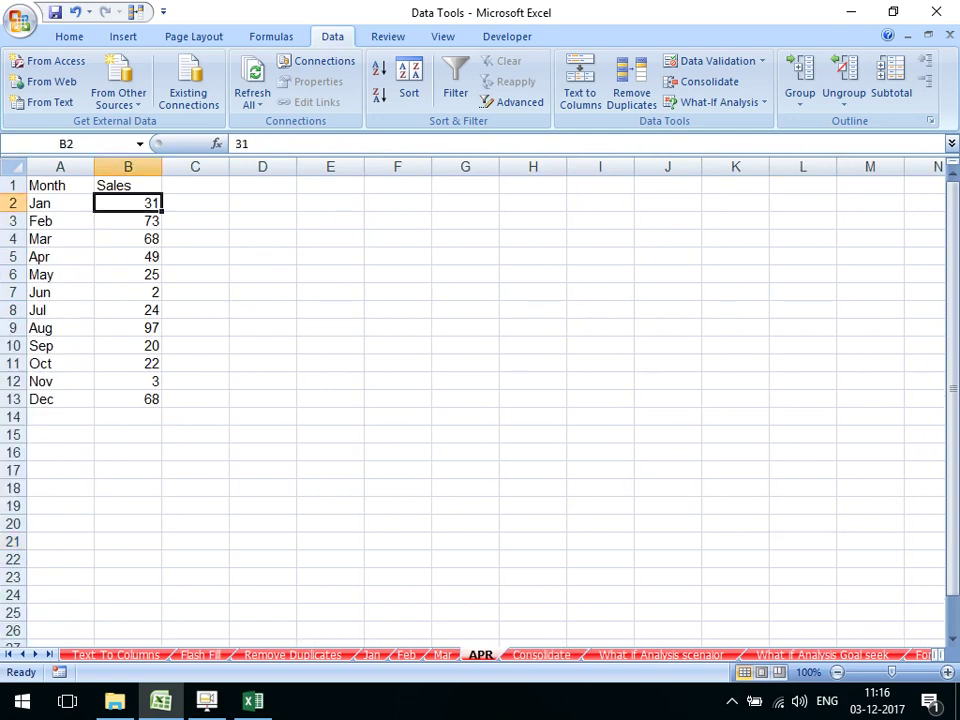
{"action": "key", "text": "ctrl+Page_Down"}
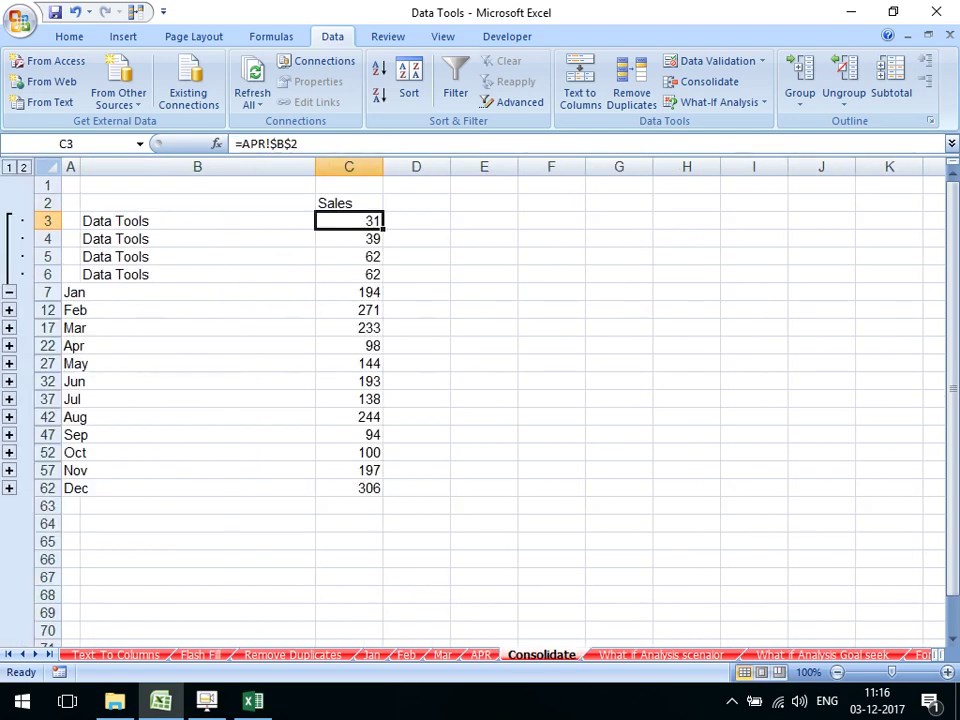
- Expand and collapse the Jan, Feb, Mar and Aug groups to view their source values
{"action": "left_click", "coordinate": [9, 292]}
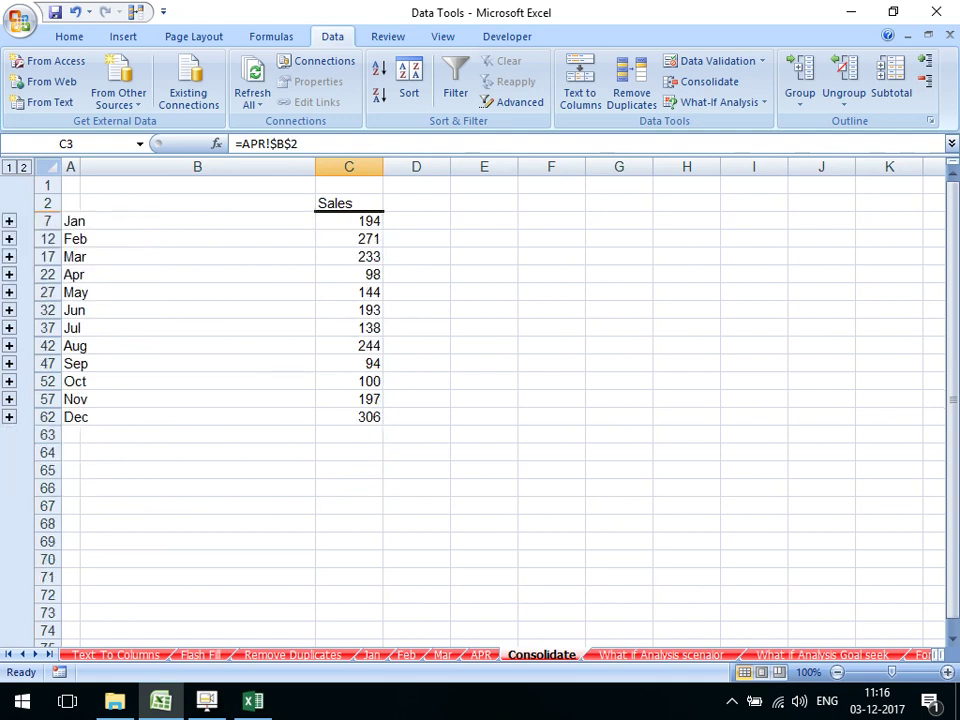
{"action": "left_click", "coordinate": [9, 238]}
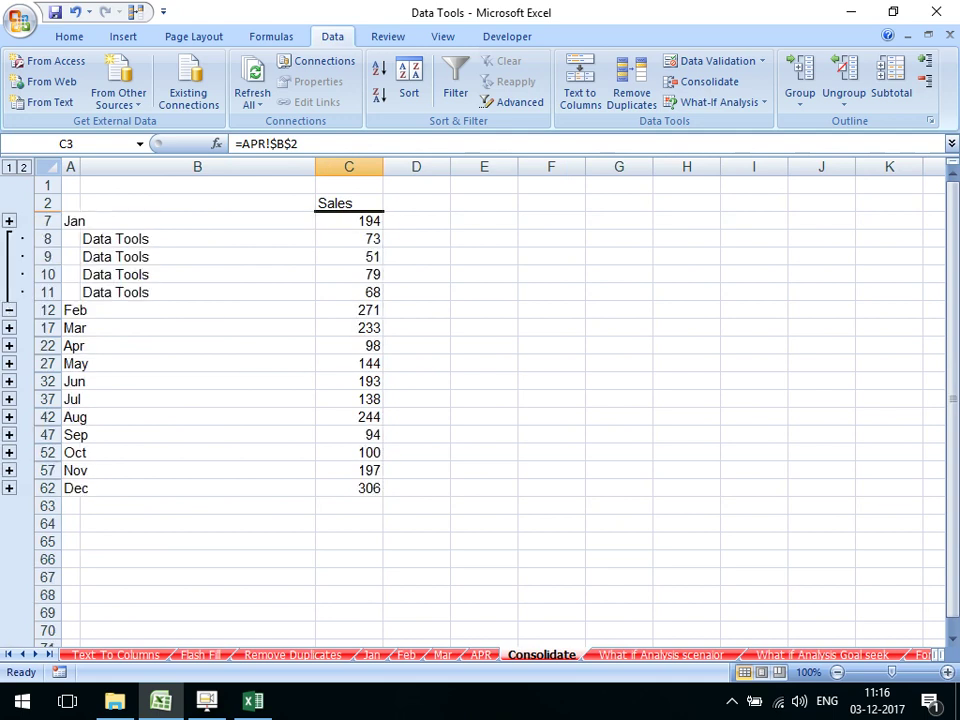
{"action": "left_click", "coordinate": [9, 328]}
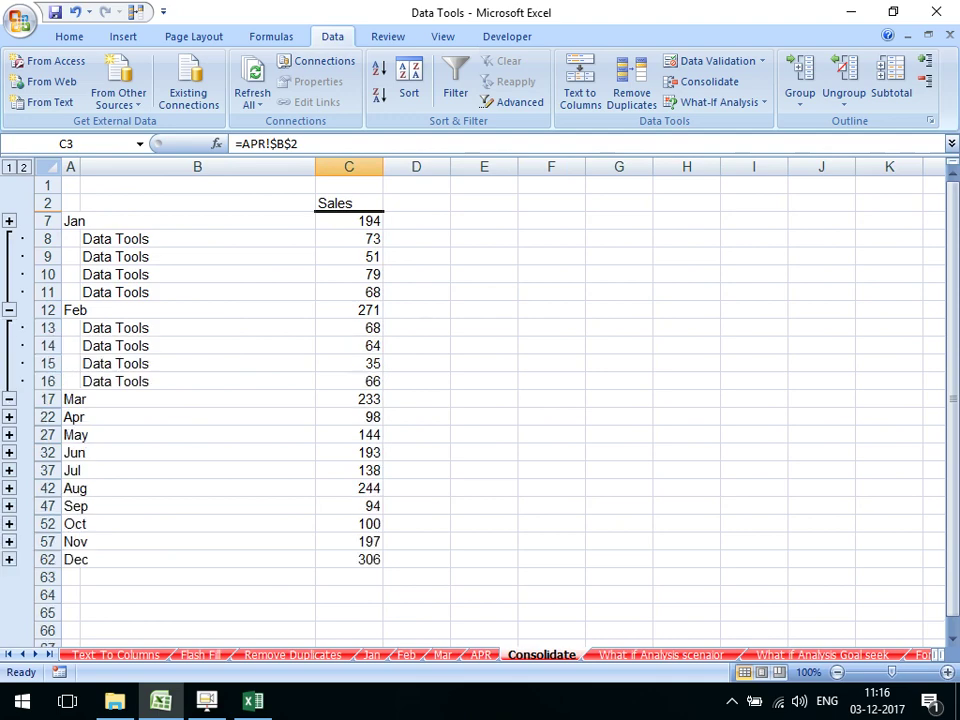
{"action": "left_click", "coordinate": [9, 398]}
{"action": "left_click", "coordinate": [9, 417]}
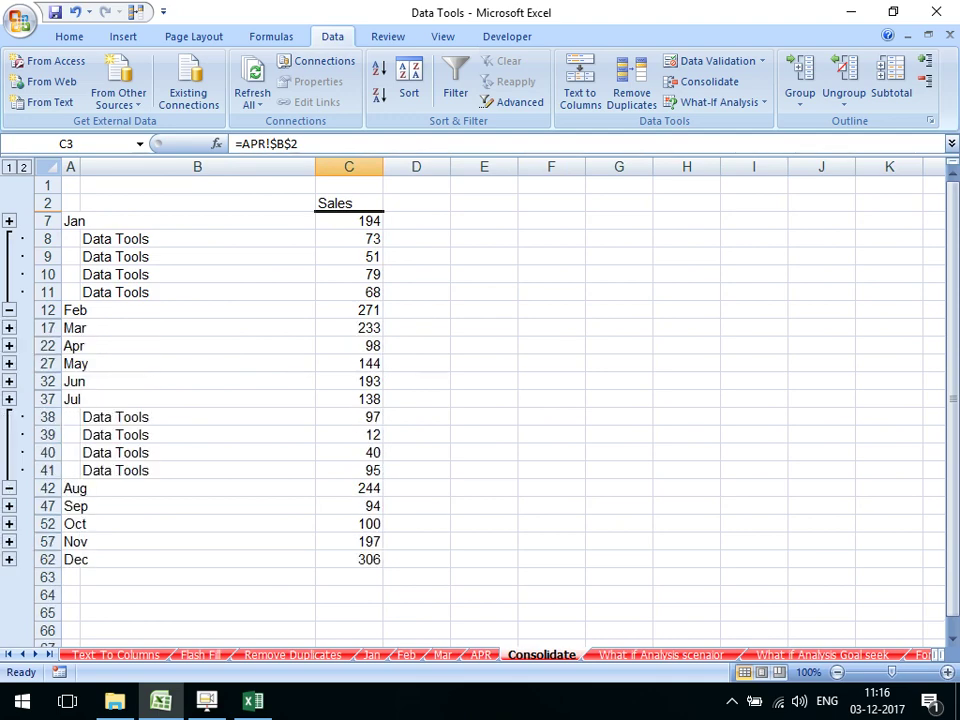
{"action": "left_click", "coordinate": [9, 488]}
{"action": "left_click", "coordinate": [9, 221]}
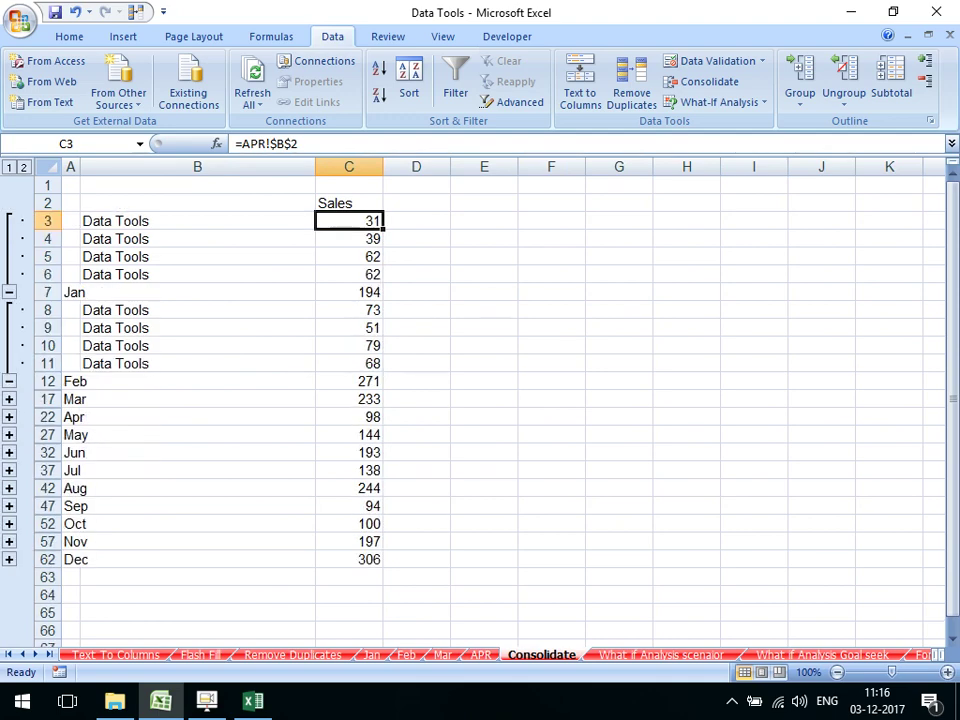
{"action": "left_click", "coordinate": [9, 292]}
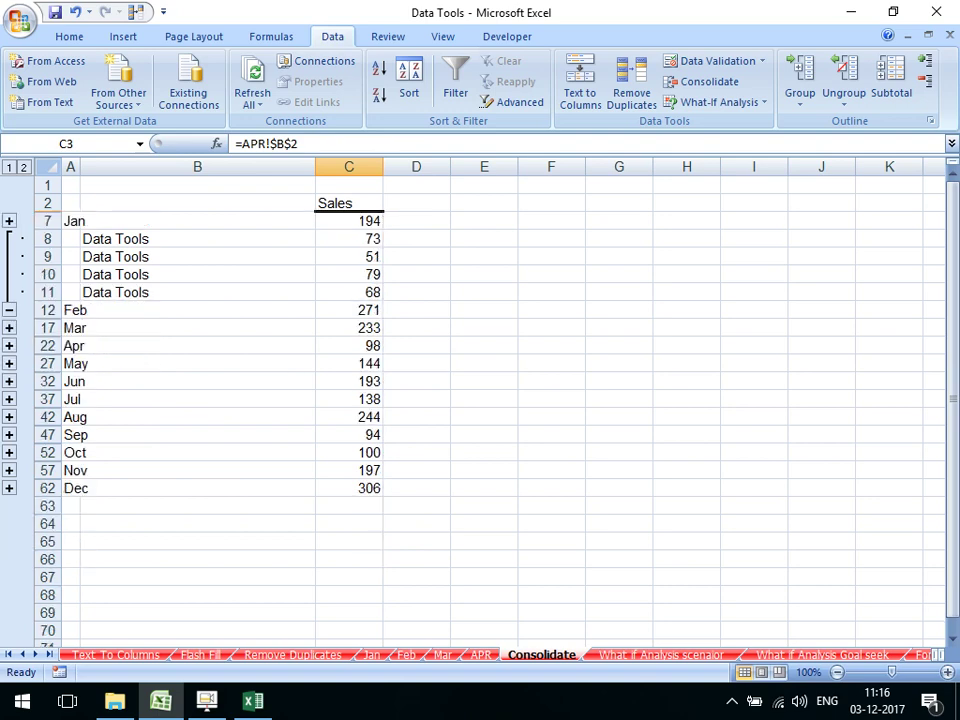
{"action": "left_click", "coordinate": [9, 310]}
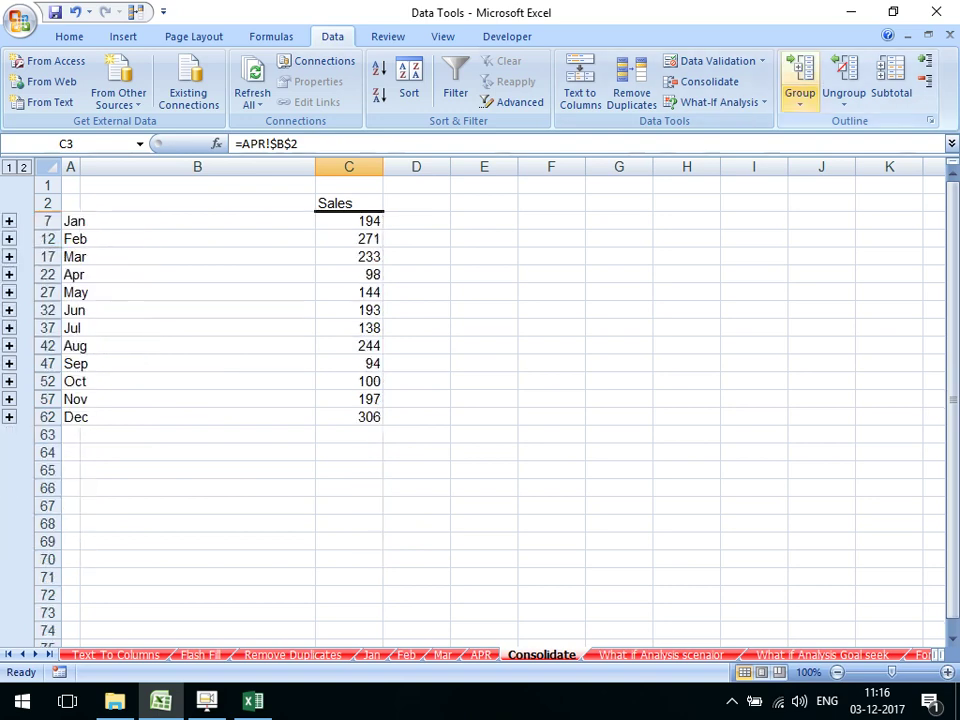
- Remove the outline with Data > Ungroup > Clear Outline
{"action": "left_click", "coordinate": [800, 100]}
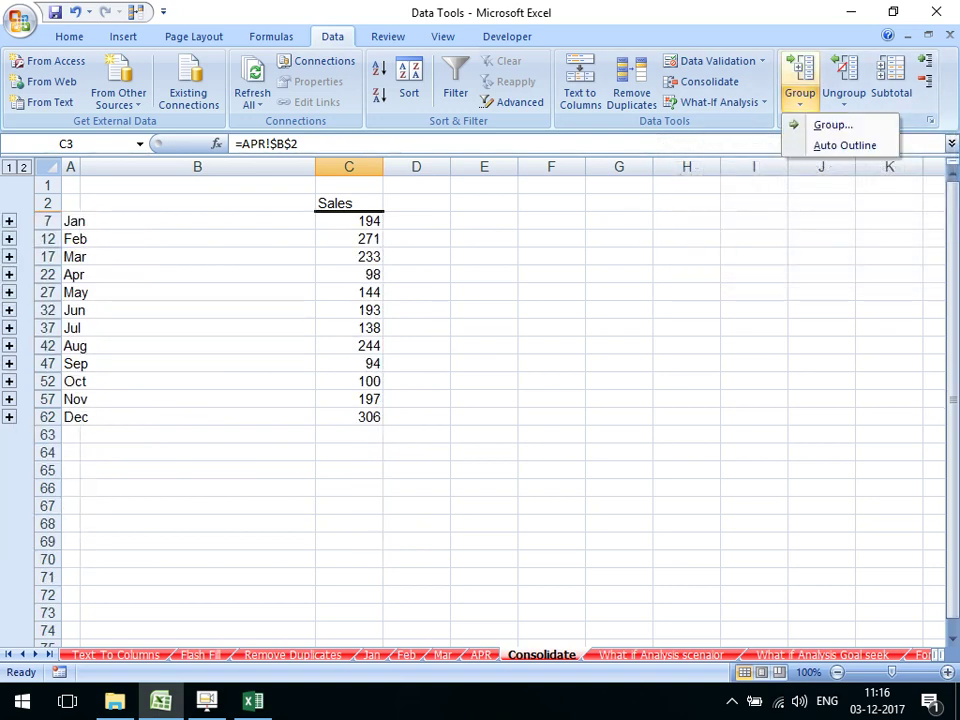
{"action": "left_click", "coordinate": [844, 95]}
{"action": "left_click", "coordinate": [844, 95]}
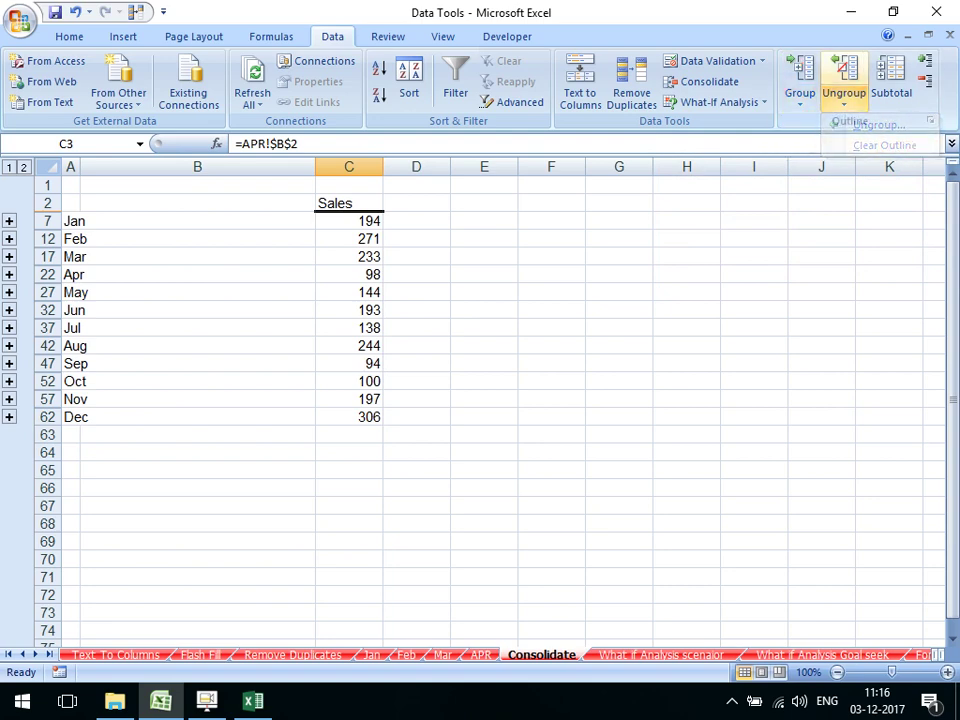
{"action": "left_click", "coordinate": [844, 100]}
{"action": "left_click", "coordinate": [880, 144]}
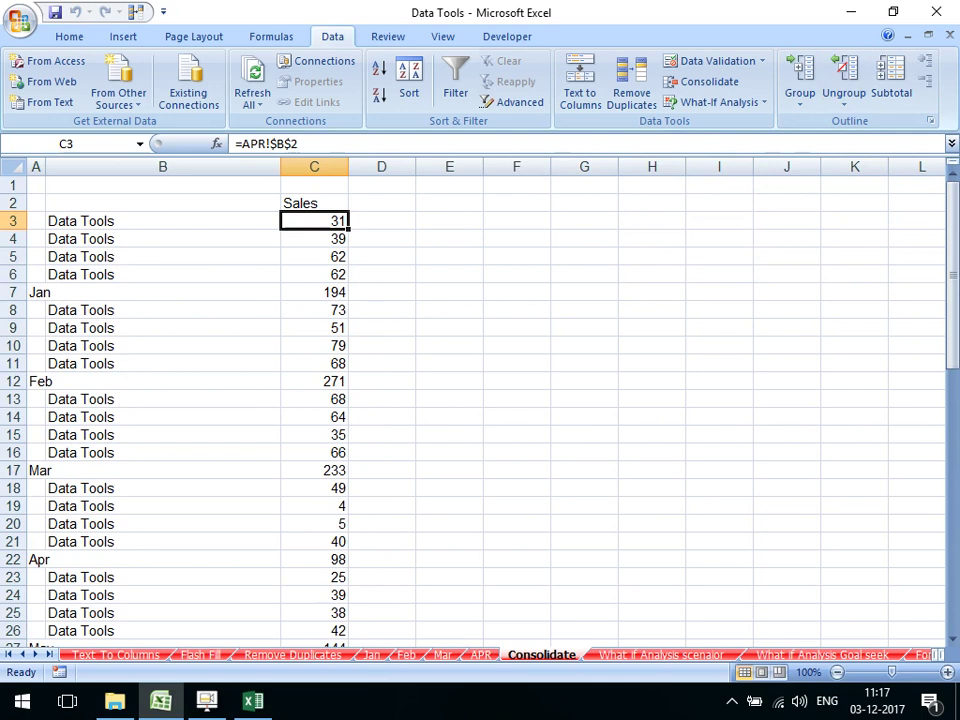
{"action": "left_click", "coordinate": [800, 72]}
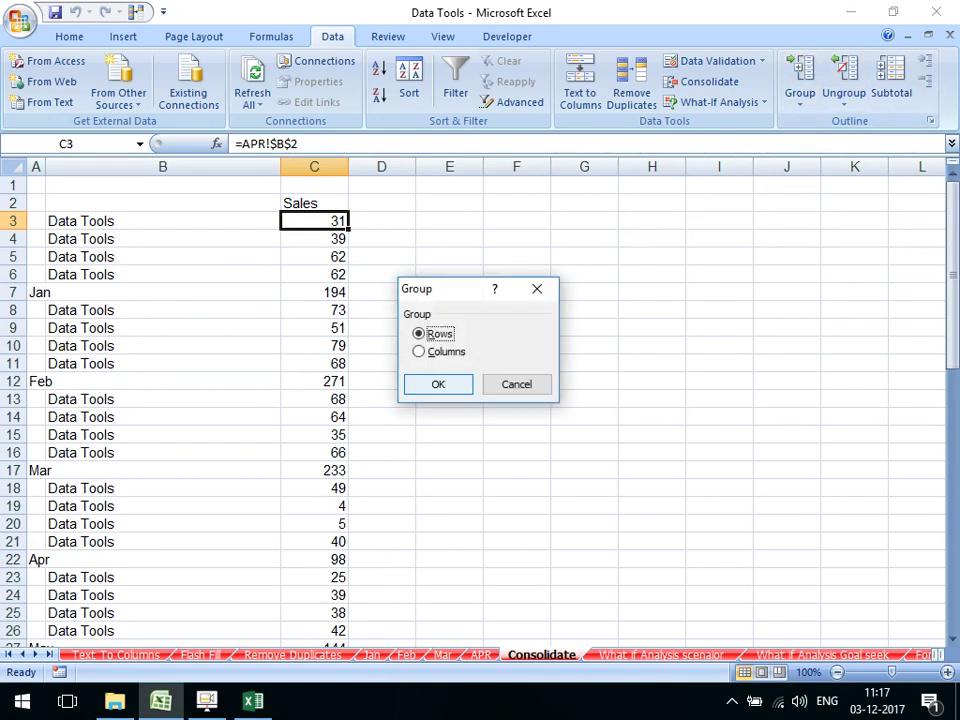
{"action": "key", "text": "Return"}
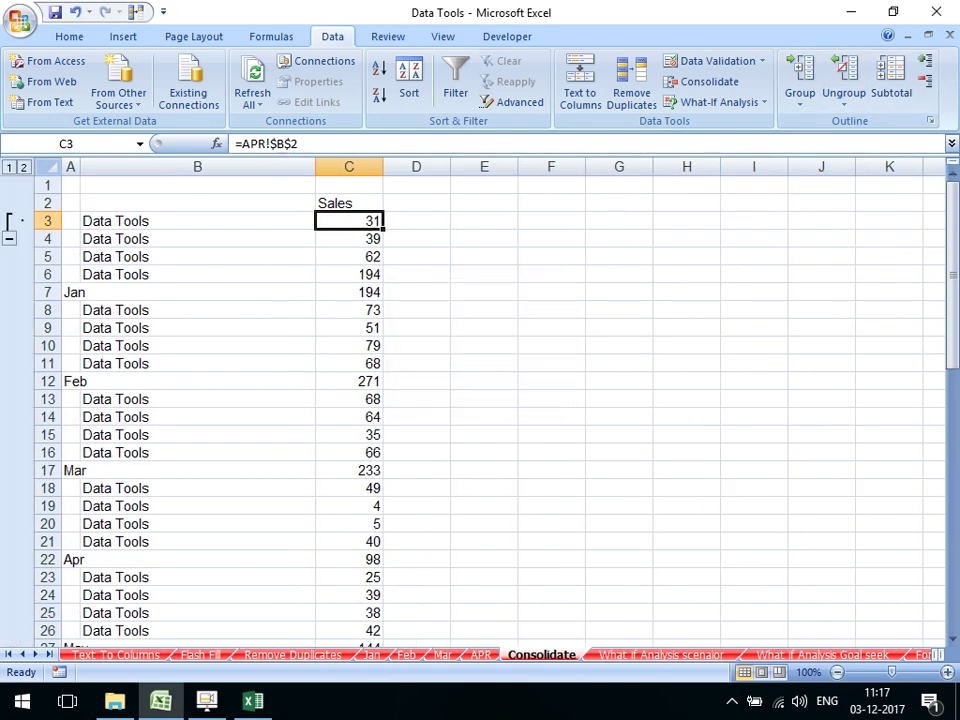
{"action": "left_click", "coordinate": [8, 238]}
{"action": "left_click", "coordinate": [8, 220]}
{"action": "left_click", "coordinate": [8, 238]}
{"action": "left_click", "coordinate": [8, 218]}
{"action": "key", "text": "alt+shift+Left"}
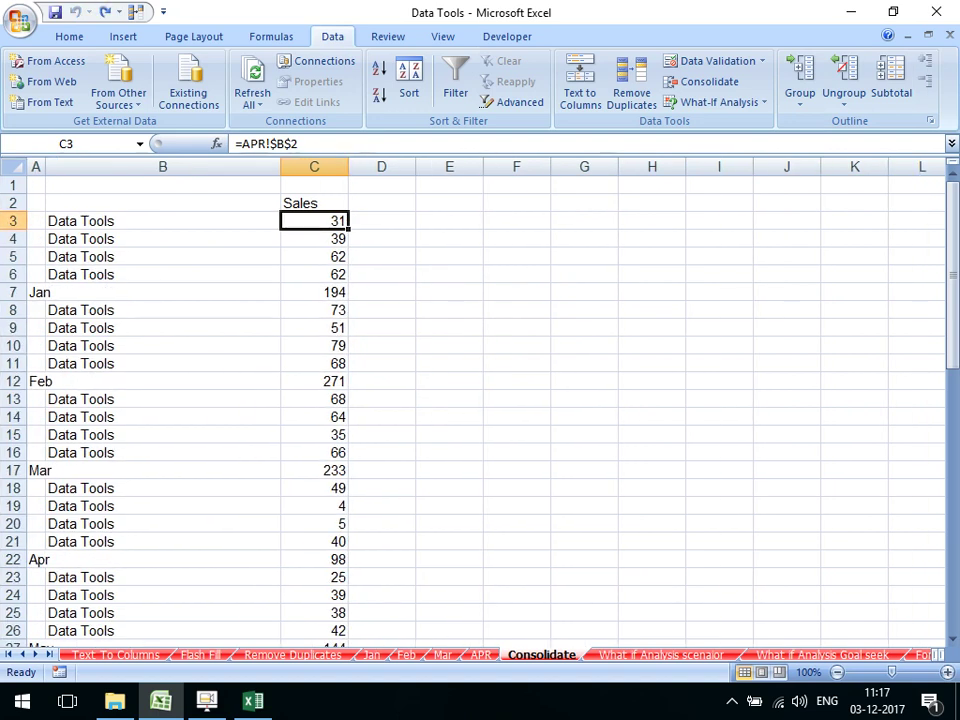
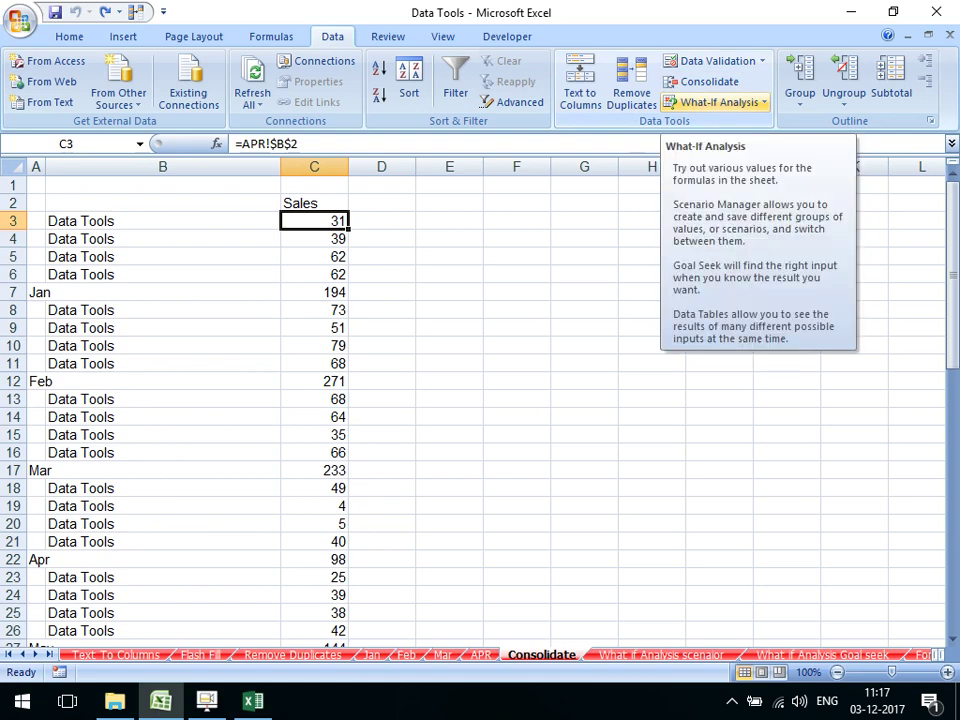
- Switch to the What if Analysis Goal seek sheet and select column A's numbers to see their sum
{"action": "left_click", "coordinate": [718, 102]}
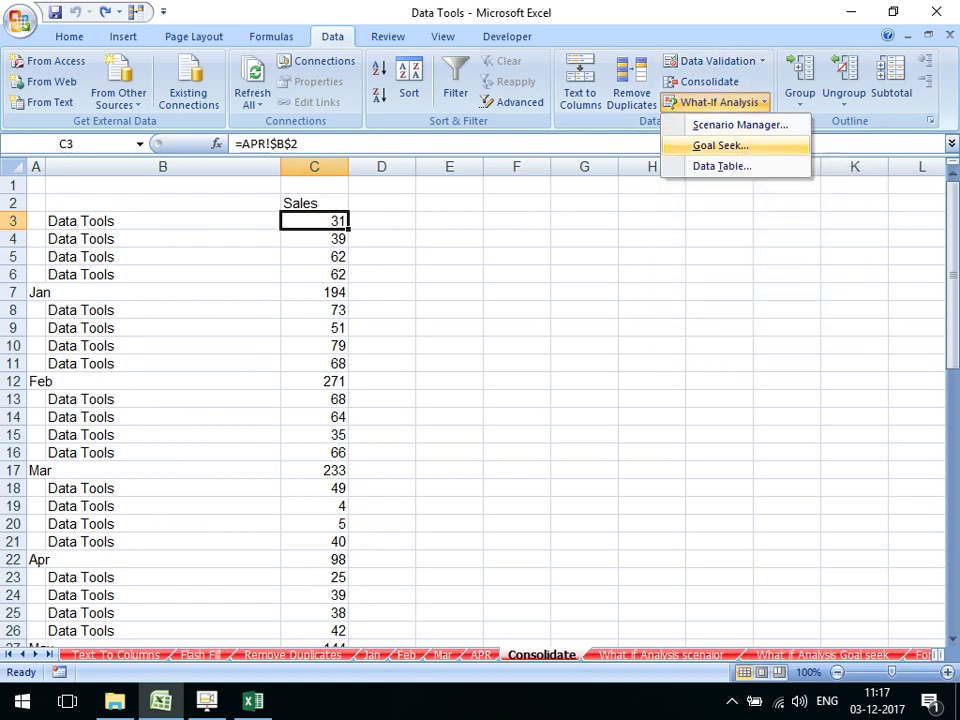
{"action": "left_click", "coordinate": [822, 654]}
{"action": "left_click", "coordinate": [822, 654]}
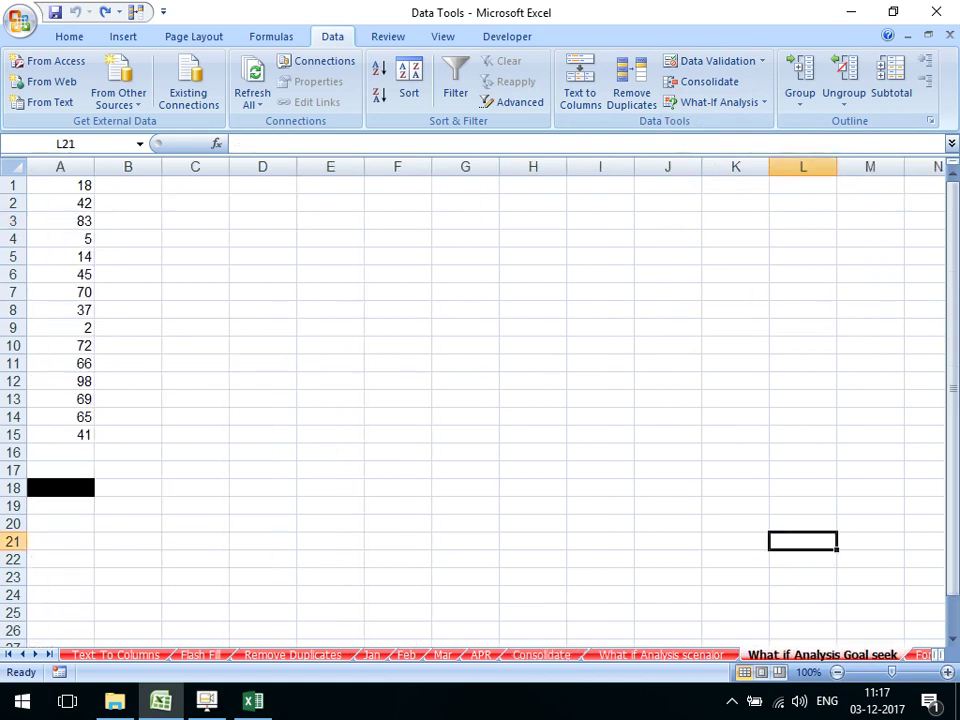
{"action": "left_click", "coordinate": [330, 487]}
{"action": "left_click_drag", "start_coordinate": [60, 185], "coordinate": [60, 434]}
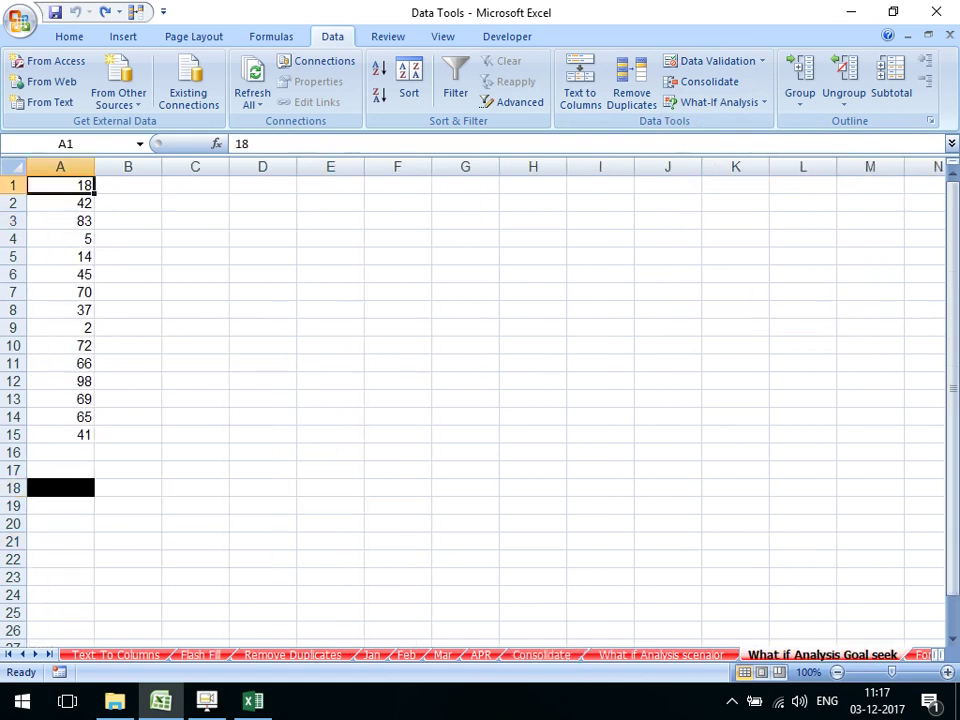
{"action": "left_click", "coordinate": [127, 256]}
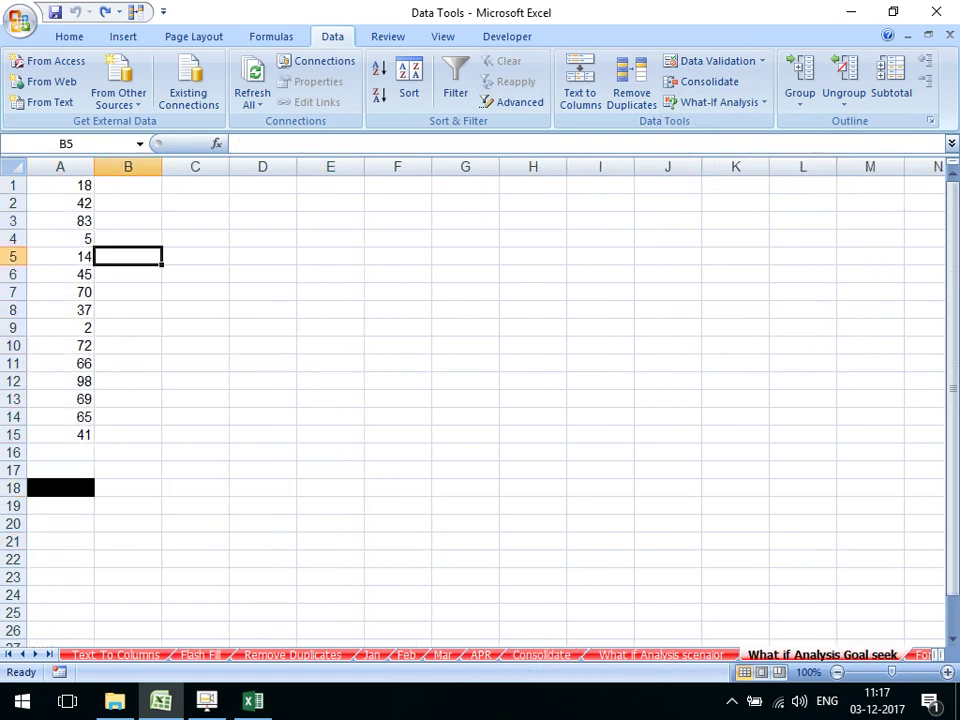
{"action": "left_click", "coordinate": [127, 166]}
{"action": "left_click", "coordinate": [60, 470]}
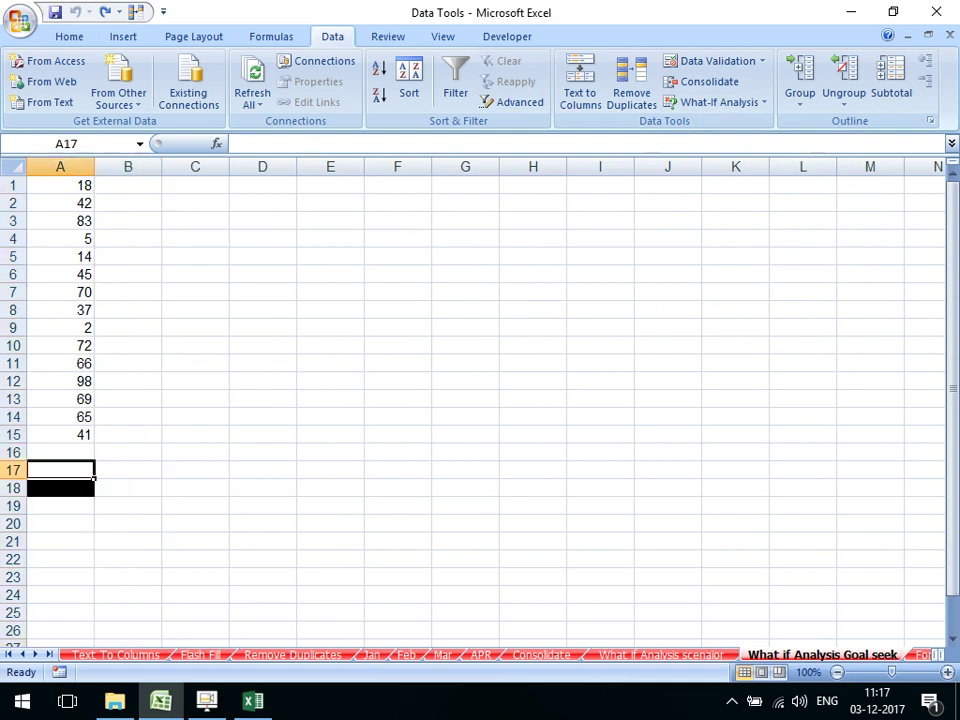
{"action": "left_click", "coordinate": [60, 523]}
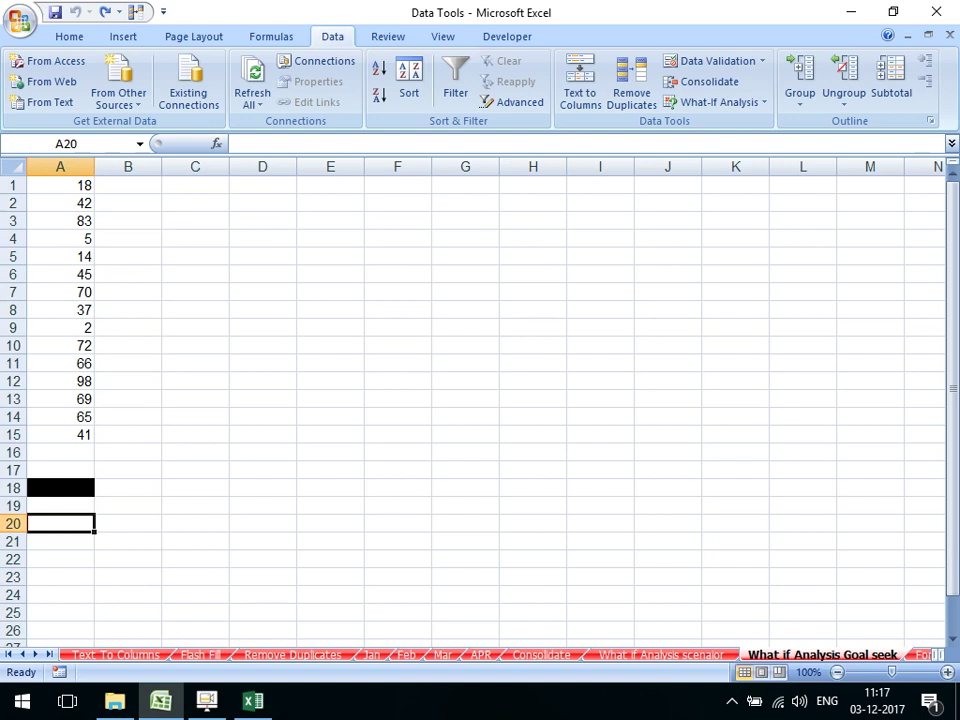
- AutoSum column A into cell A18, giving a total of 727
{"action": "left_click", "coordinate": [60, 487]}
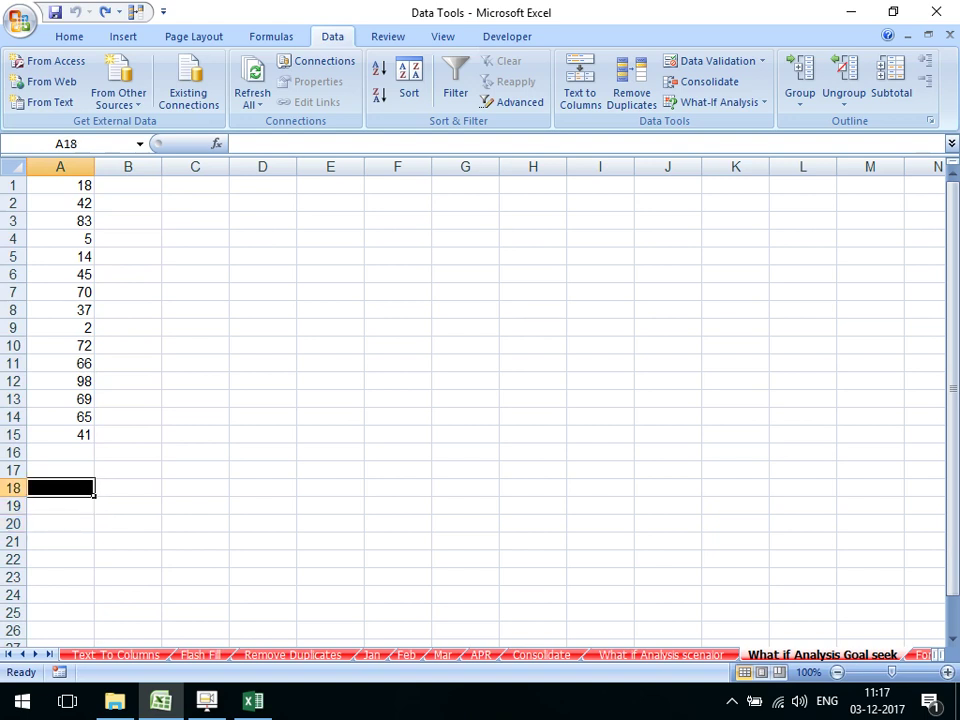
{"action": "left_click", "coordinate": [127, 487]}
{"action": "type", "text": "S"}
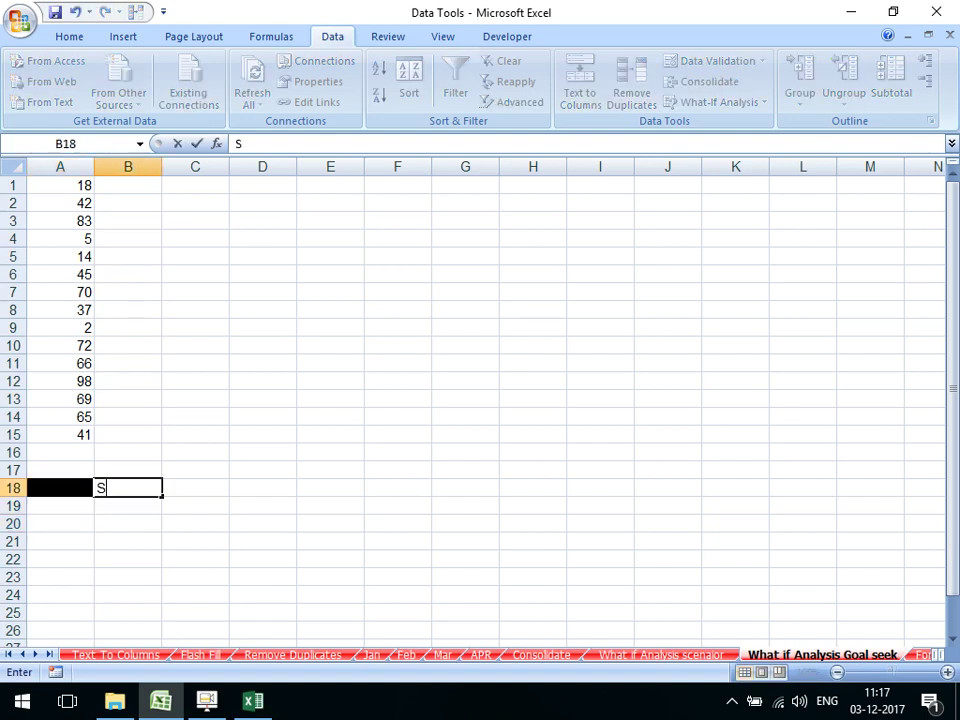
{"action": "type", "text": "HOR"}
{"action": "type", "text": "TC"}
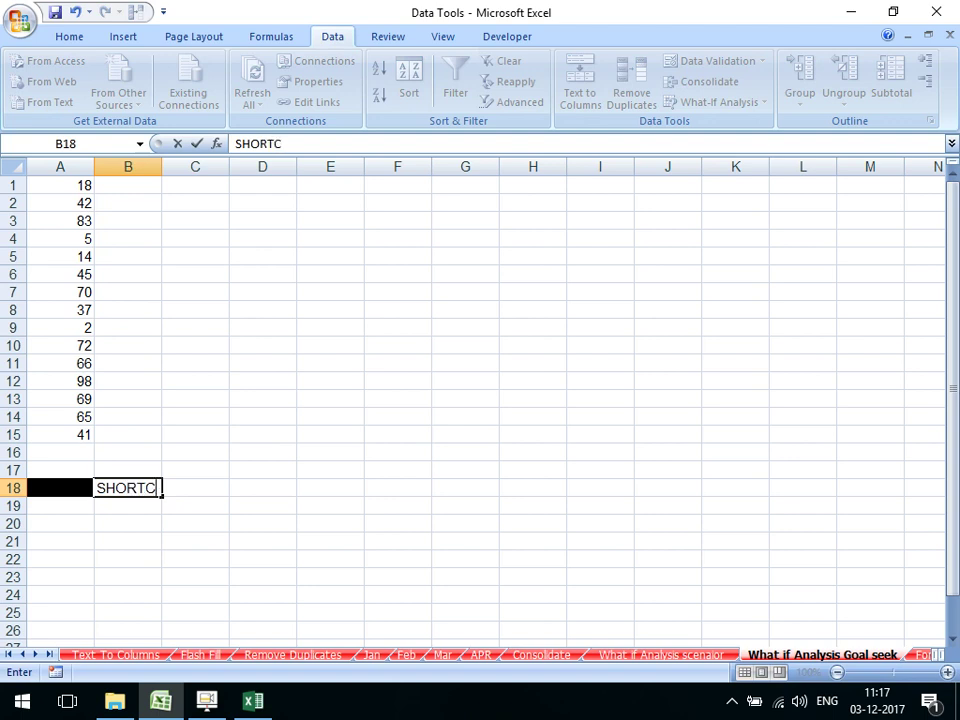
{"action": "key", "text": "Escape"}
{"action": "left_click", "coordinate": [60, 487]}
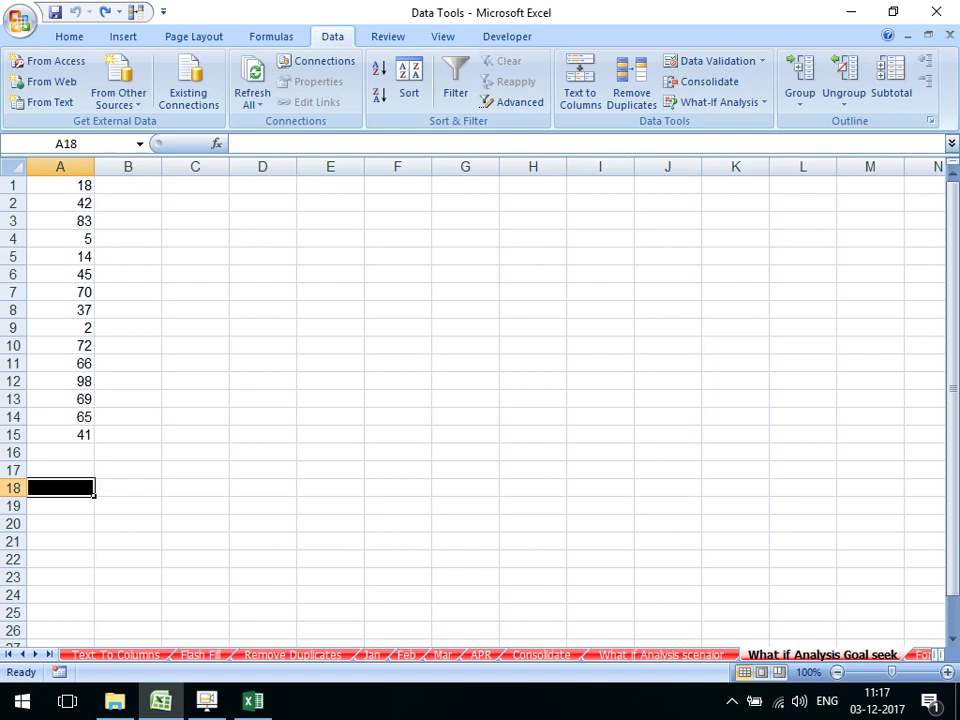
{"action": "key", "text": "alt+equal"}
{"action": "key", "text": "Return"}
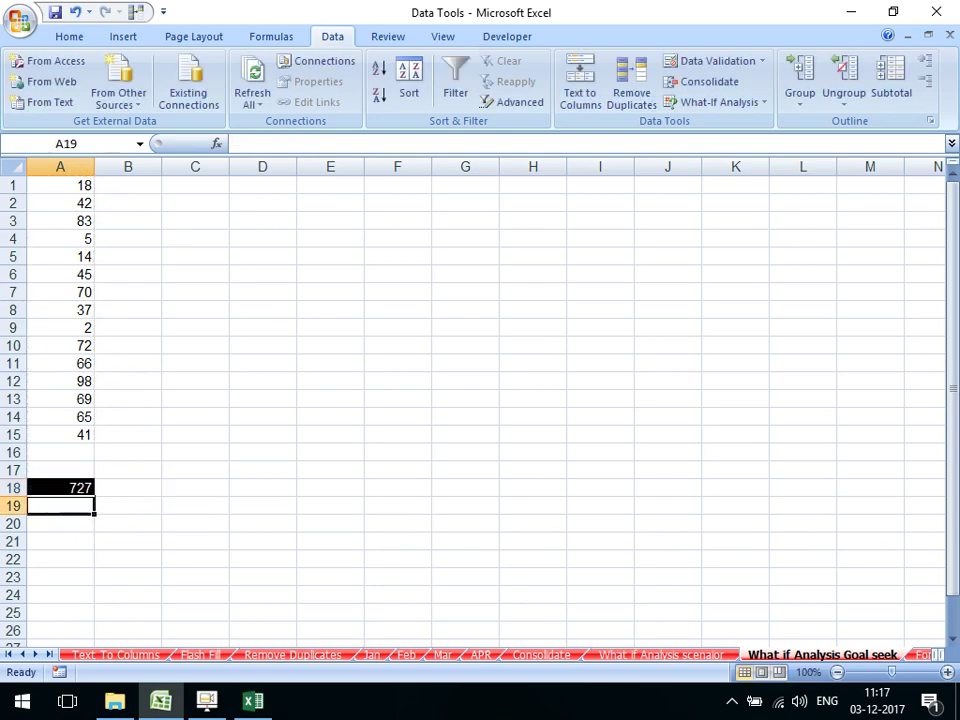
- Re-enter the column A total in A18 as a SUM formula showing 727
{"action": "left_click", "coordinate": [60, 487]}
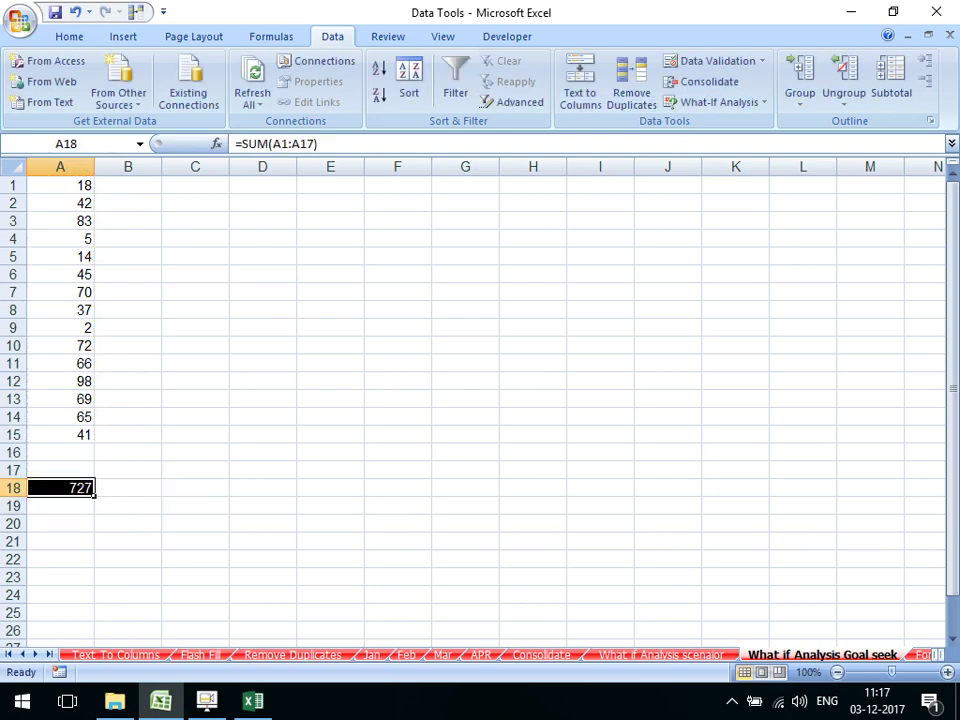
{"action": "type", "text": "=S"}
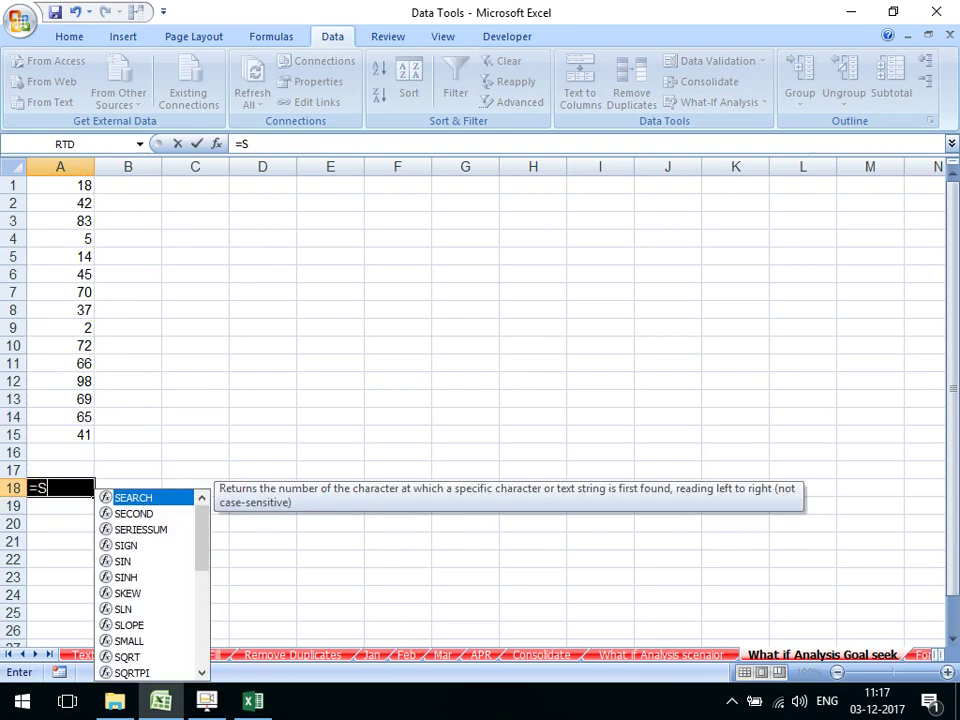
{"action": "type", "text": "UM("}
{"action": "left_click_drag", "start_coordinate": [60, 434], "coordinate": [60, 185]}
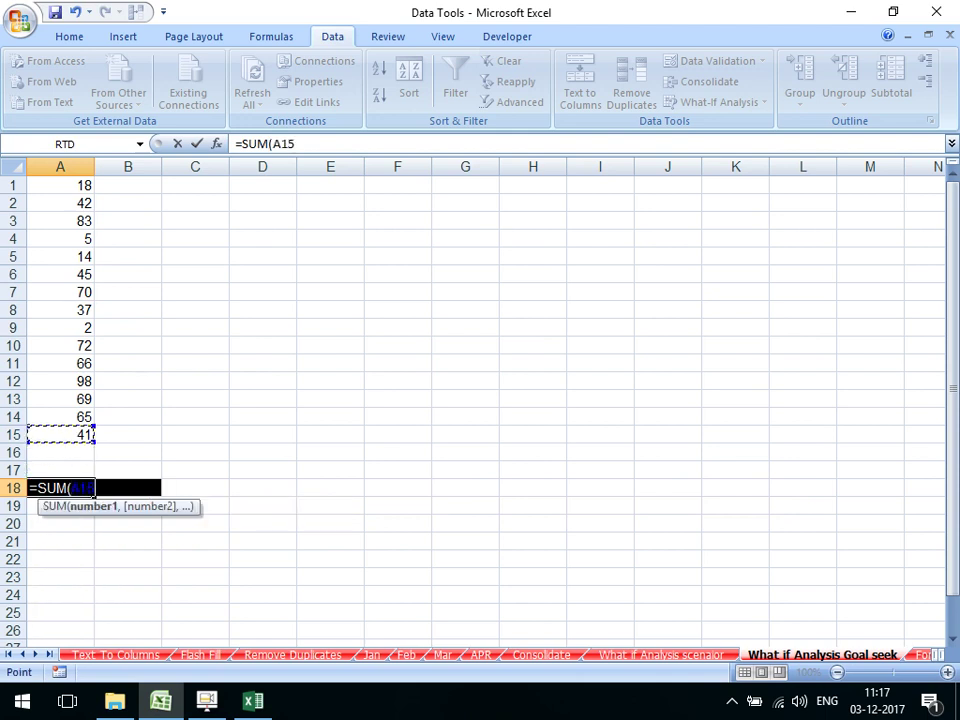
{"action": "key", "text": "Return"}
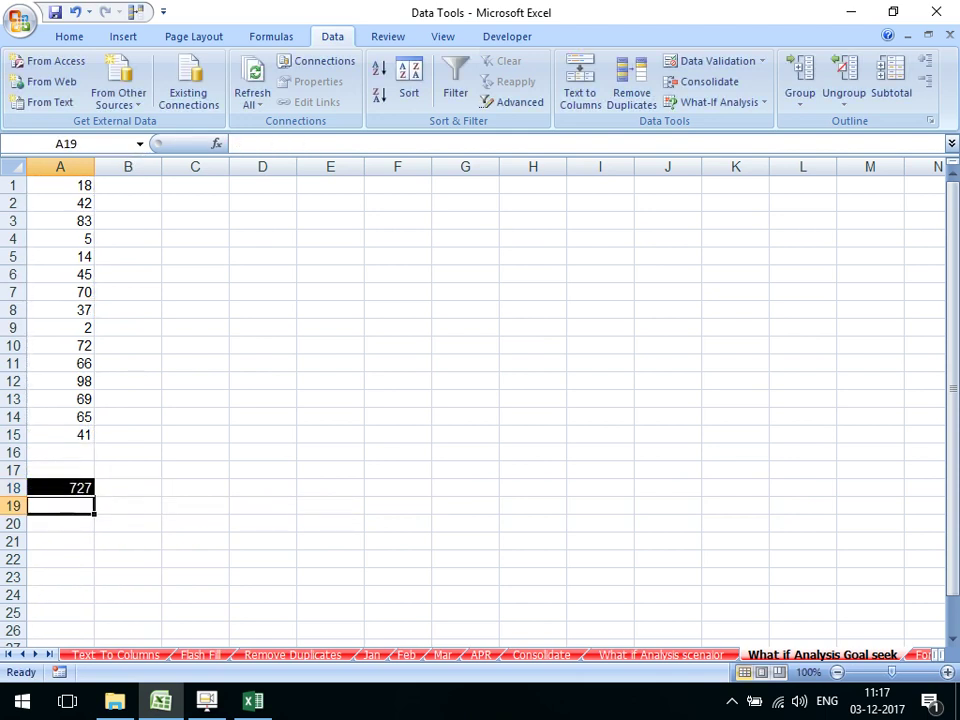
{"action": "left_click", "coordinate": [60, 487]}
{"action": "key", "text": "Delete"}
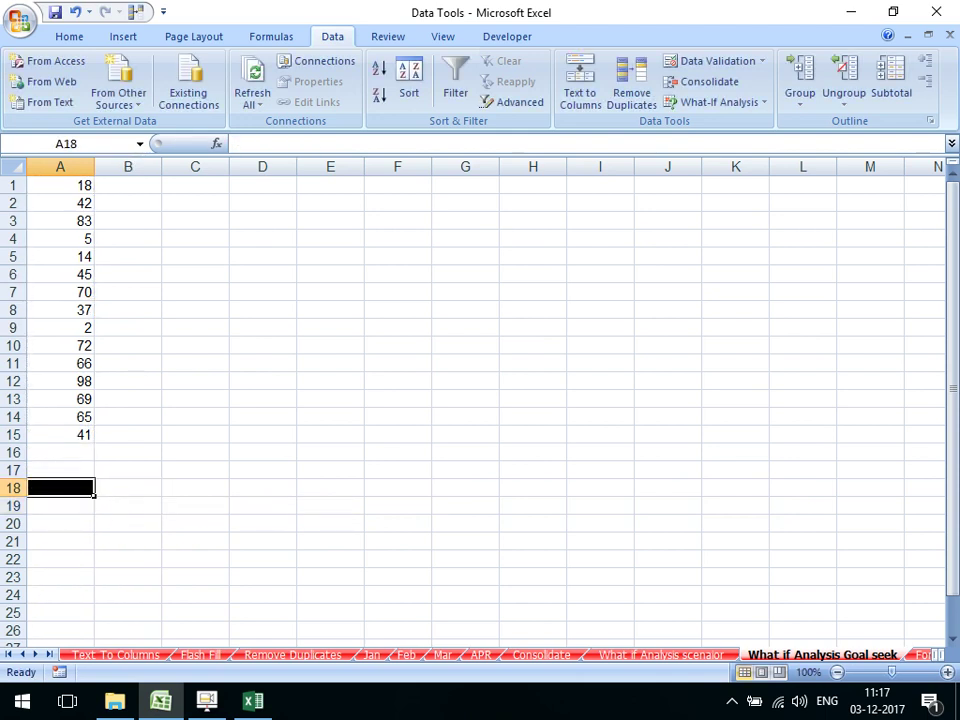
{"action": "key", "text": "alt+equal"}
{"action": "key", "text": "Return"}
{"action": "left_click", "coordinate": [60, 487]}
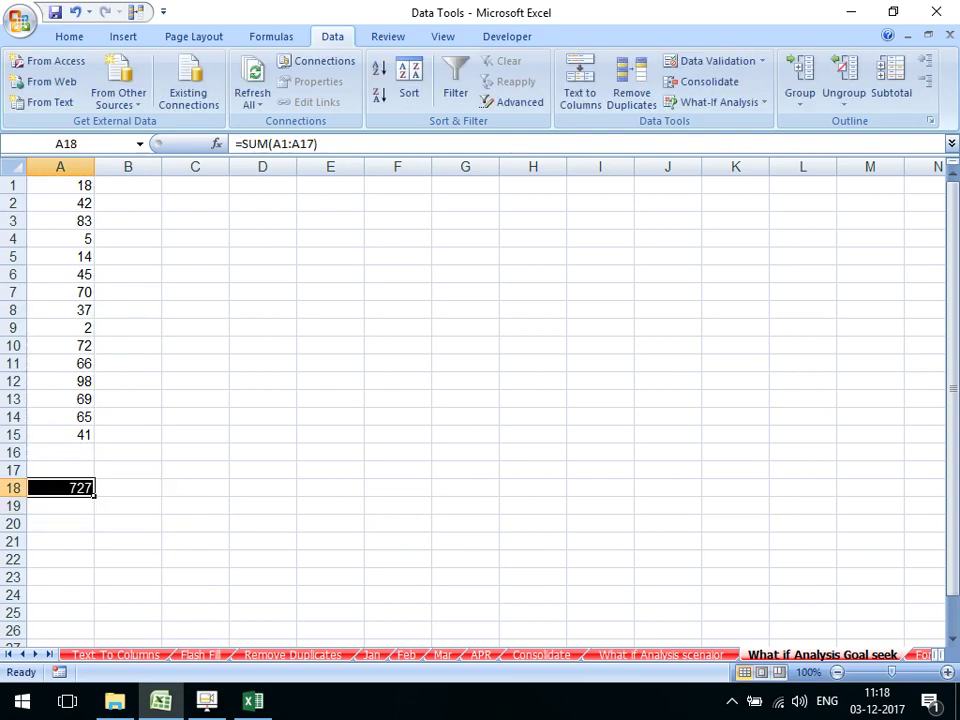
- Enter 10000 as a target value in C18
{"action": "left_click", "coordinate": [128, 487]}
{"action": "left_click", "coordinate": [195, 487]}
{"action": "type", "text": "1"}
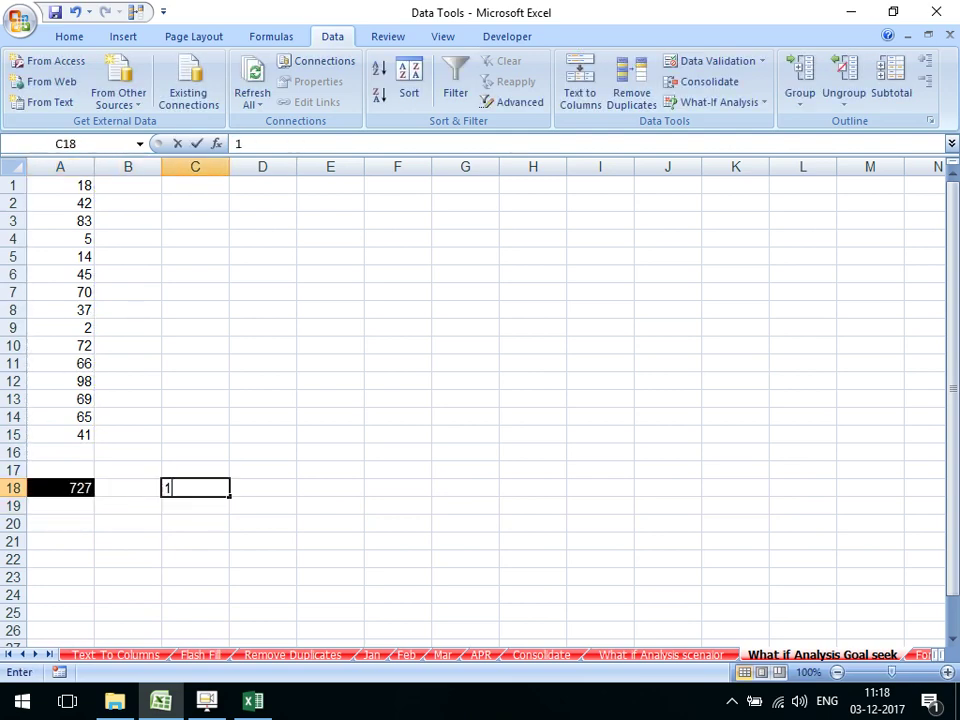
{"action": "type", "text": "0000"}
{"action": "key", "text": "Return"}
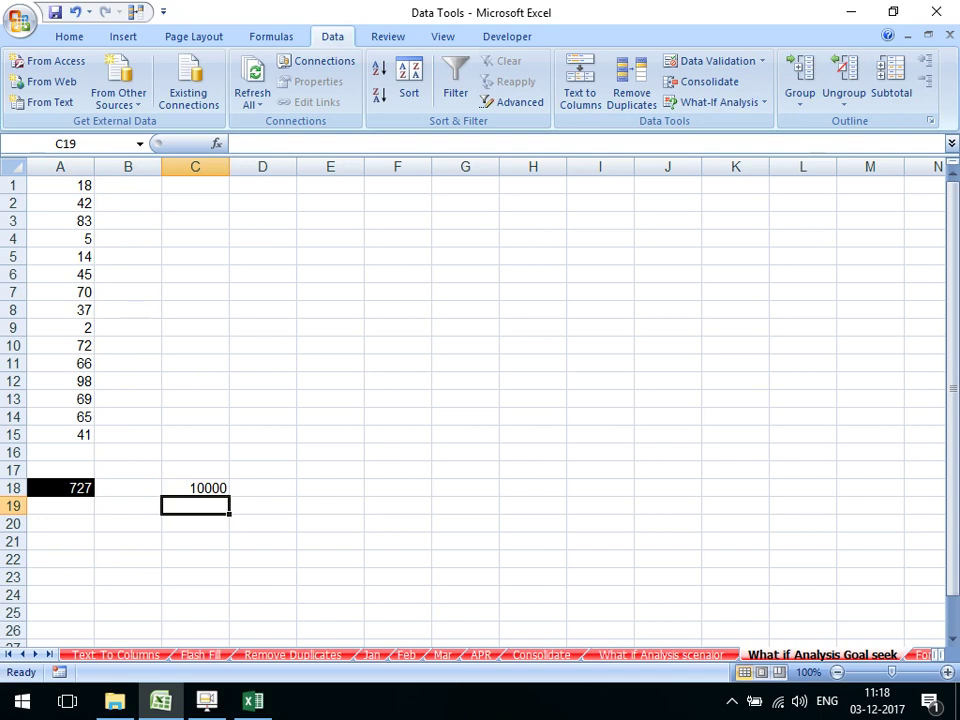
{"action": "left_click", "coordinate": [128, 505]}
{"action": "left_click", "coordinate": [128, 487]}
{"action": "left_click", "coordinate": [60, 487]}
{"action": "left_click", "coordinate": [60, 452]}
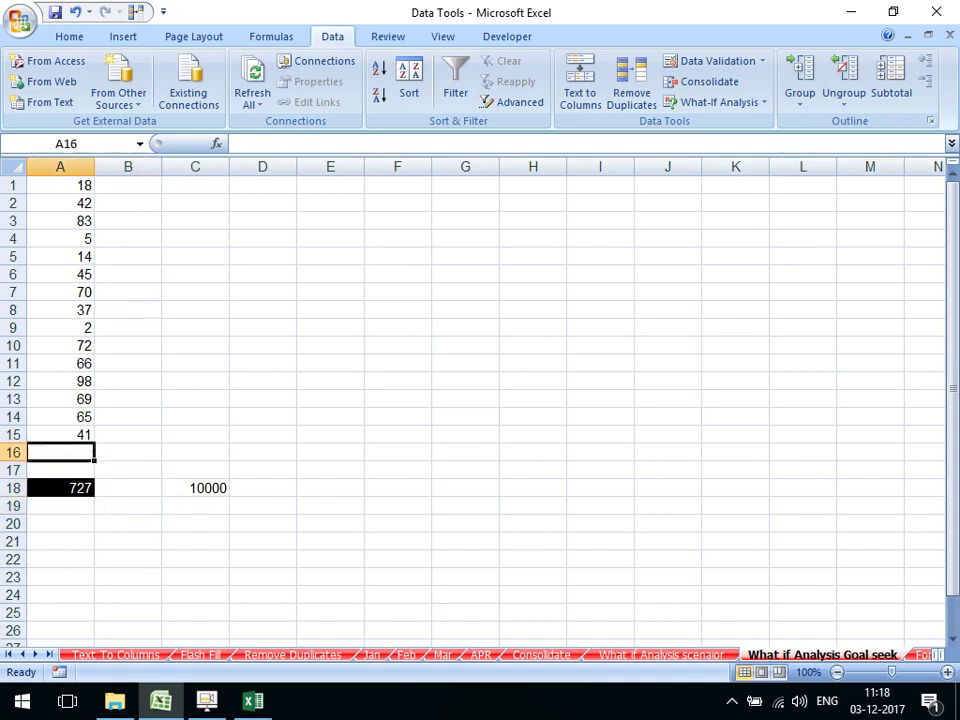
{"action": "left_click", "coordinate": [60, 416]}
{"action": "left_click", "coordinate": [60, 434]}
{"action": "left_click", "coordinate": [128, 452]}
{"action": "left_click", "coordinate": [195, 469]}
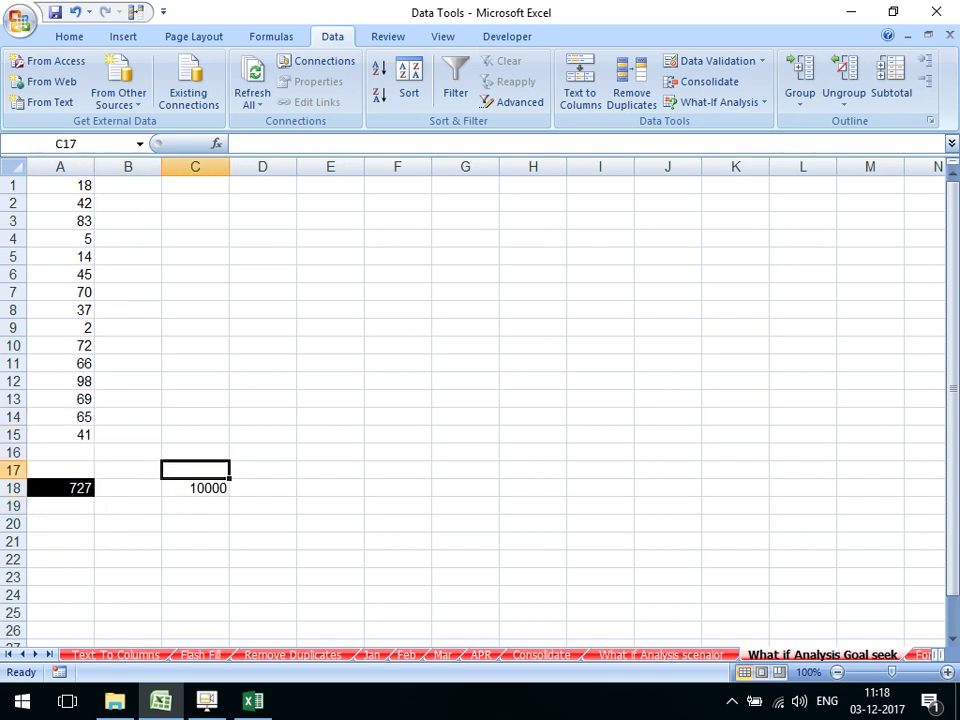
- Correct the C18 target to 1000 and reselect the A18 total
{"action": "left_click", "coordinate": [195, 487]}
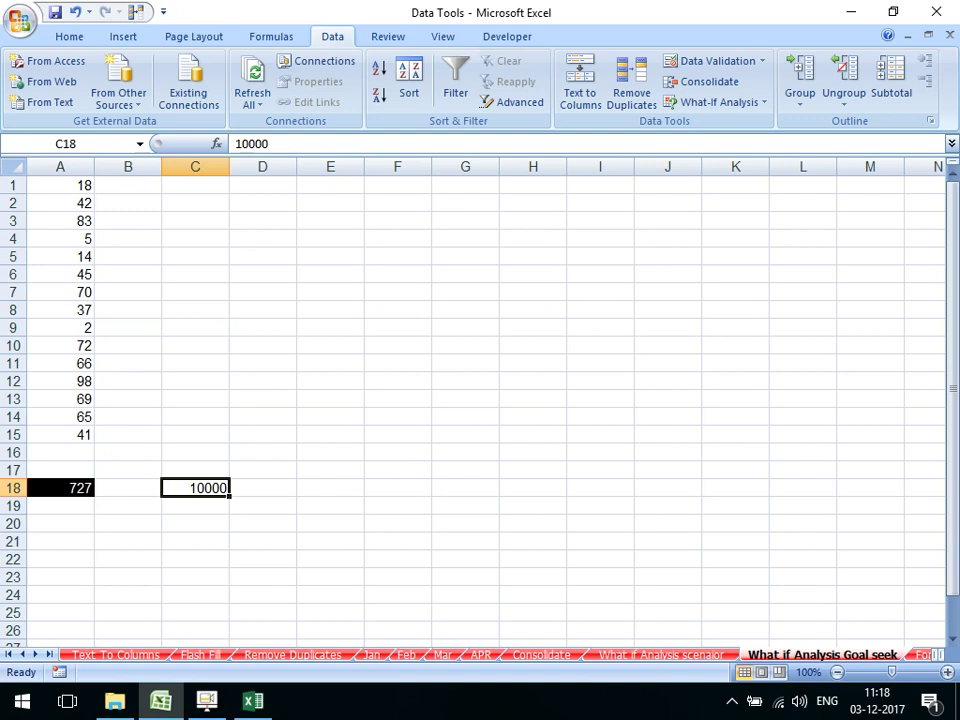
{"action": "type", "text": "1000"}
{"action": "key", "text": "Return"}
{"action": "left_click", "coordinate": [195, 487]}
{"action": "left_click", "coordinate": [85, 488]}
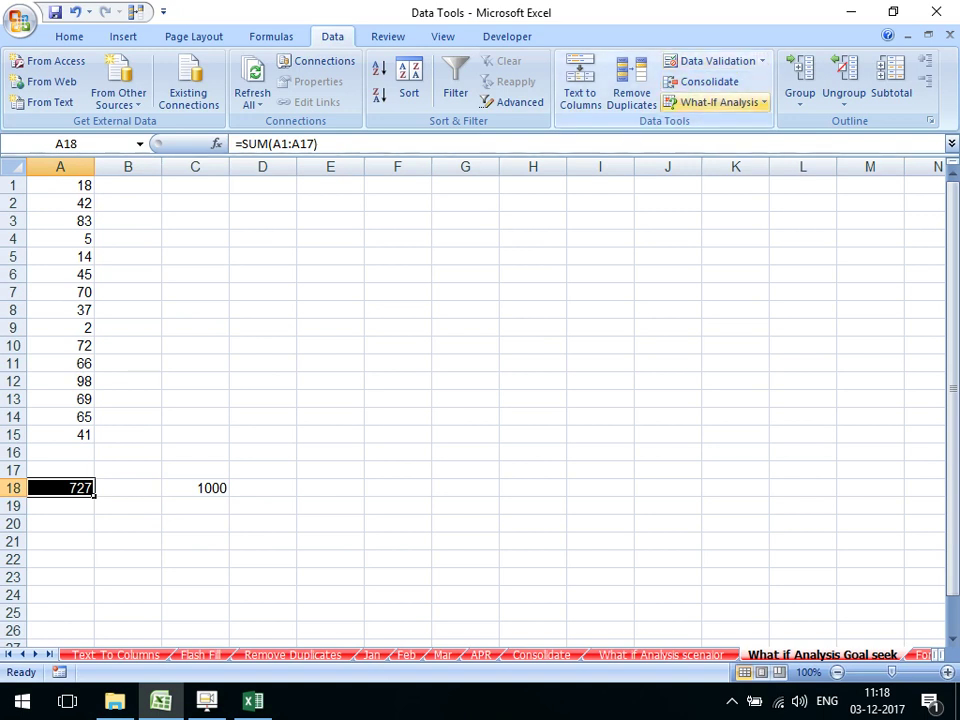
- Open Goal Seek and pick the column A number range as the Set cell
{"action": "left_click", "coordinate": [718, 102]}
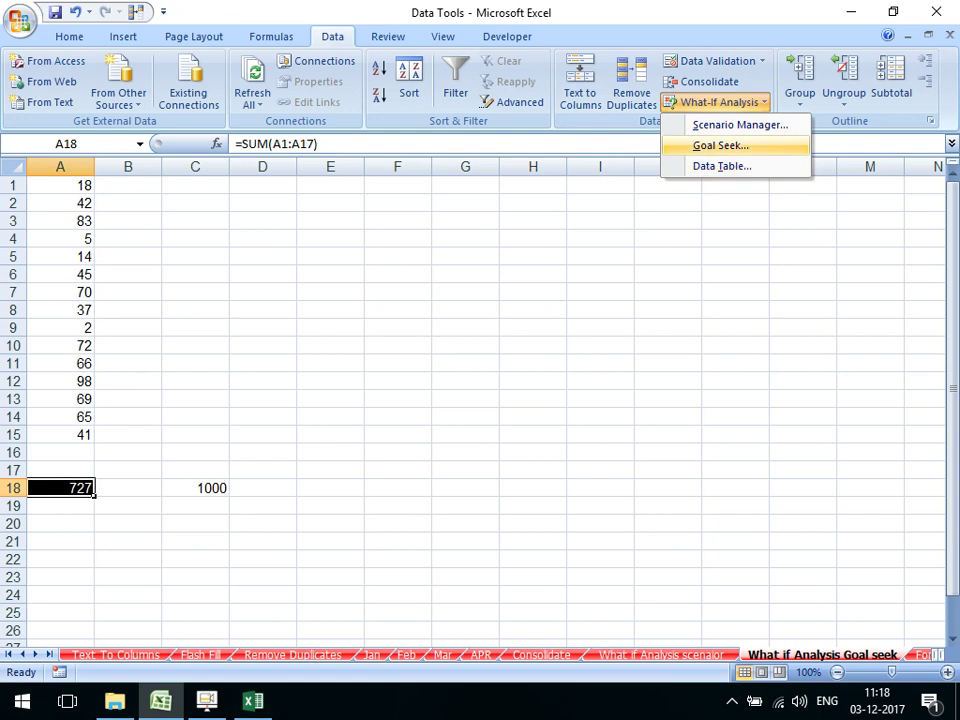
{"action": "left_click", "coordinate": [720, 145]}
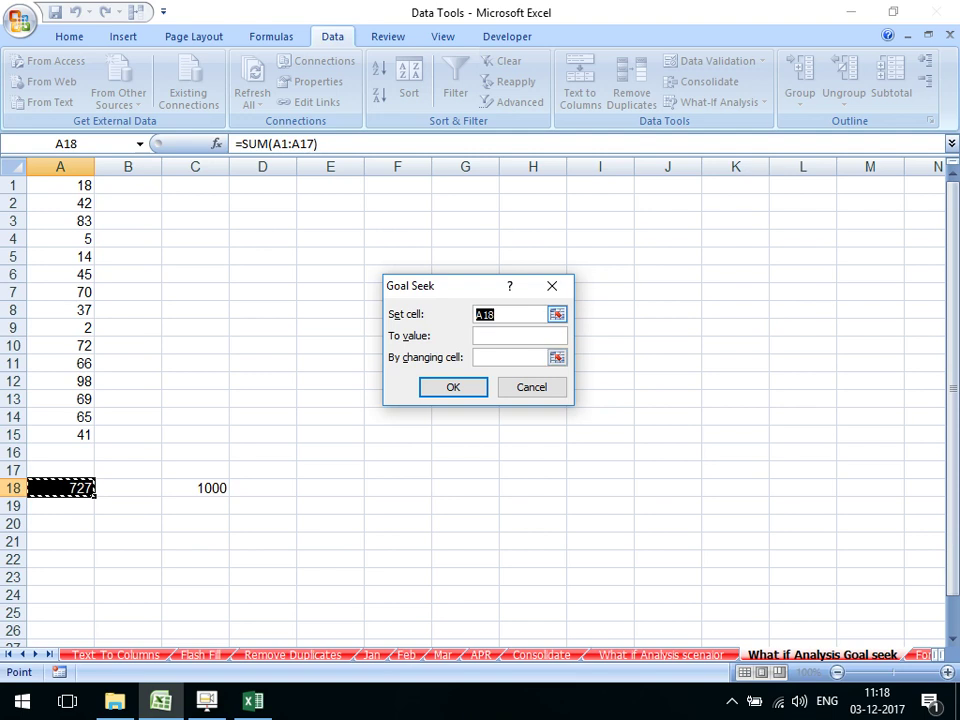
{"action": "left_click", "coordinate": [557, 314]}
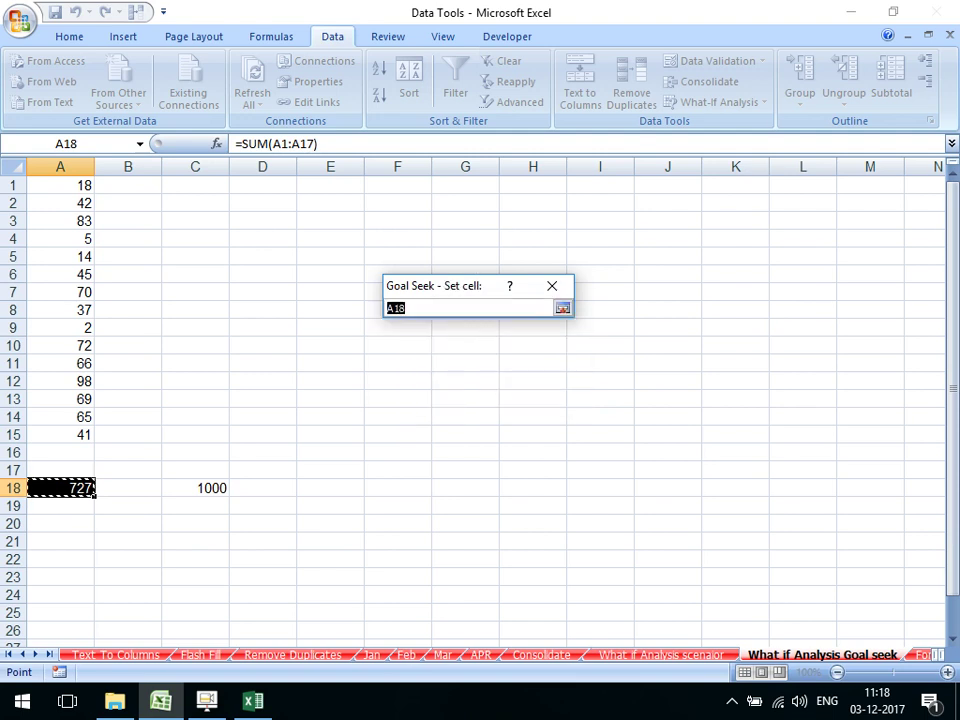
{"action": "mouse_move", "coordinate": [60, 185]}
{"action": "left_mouse_down"}
{"action": "mouse_move", "coordinate": [60, 612]}
{"action": "mouse_move", "coordinate": [90, 248]}
{"action": "left_mouse_up"}
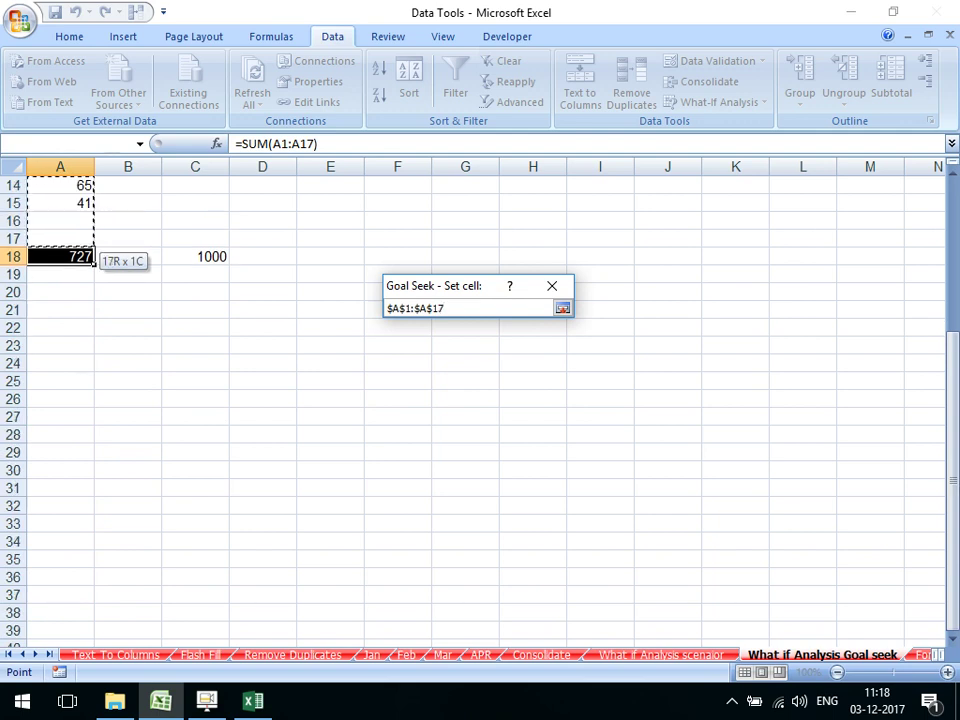
{"action": "left_click_drag", "start_coordinate": [92, 250], "coordinate": [92, 210]}
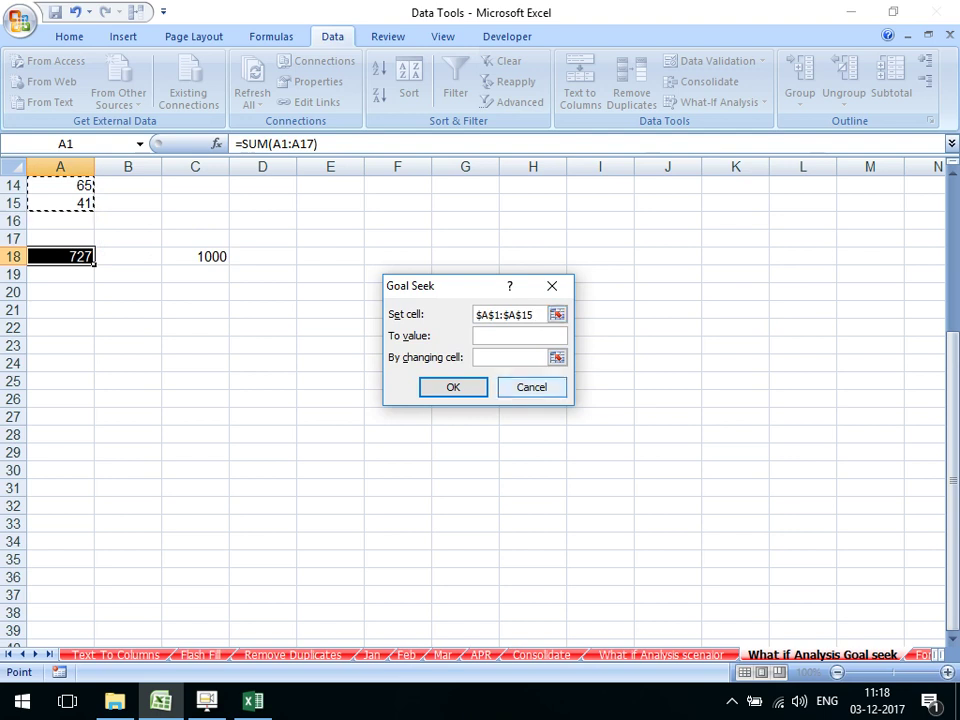
- Enter target 1000 and changing cell A18, run it, and dismiss the single-cell error
{"action": "left_click", "coordinate": [519, 336]}
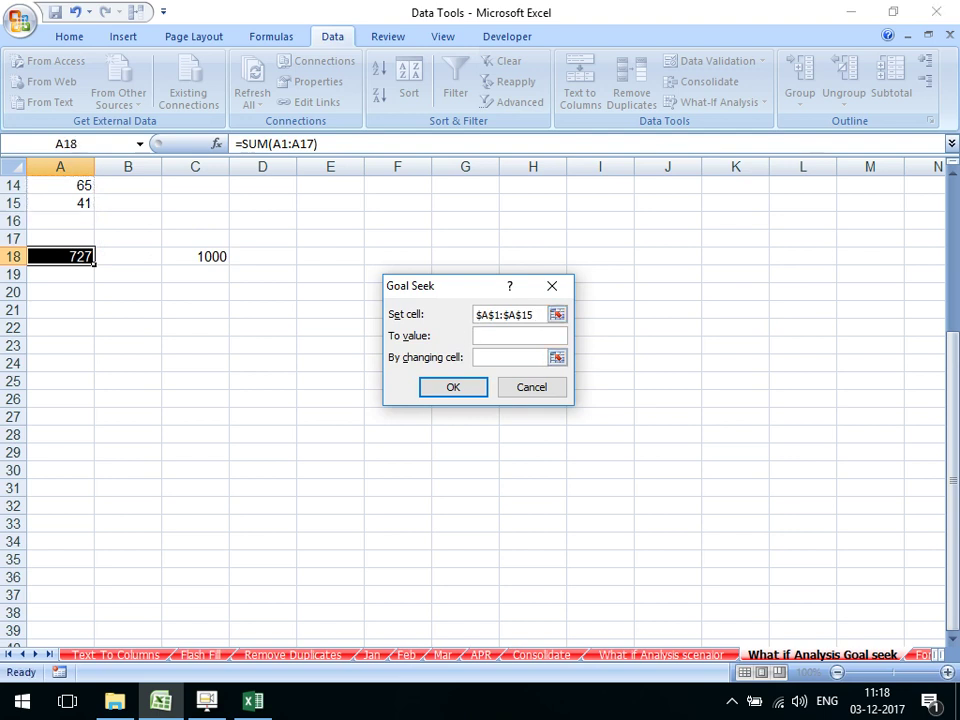
{"action": "type", "text": "1000"}
{"action": "left_click", "coordinate": [557, 357]}
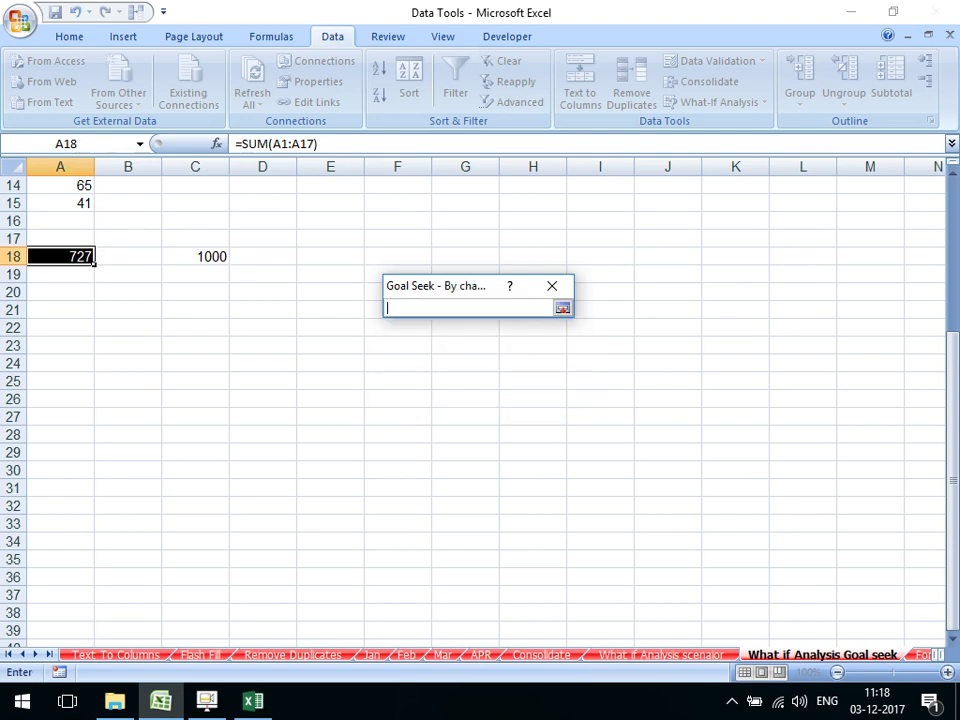
{"action": "left_click", "coordinate": [60, 256]}
{"action": "key", "text": "Return"}
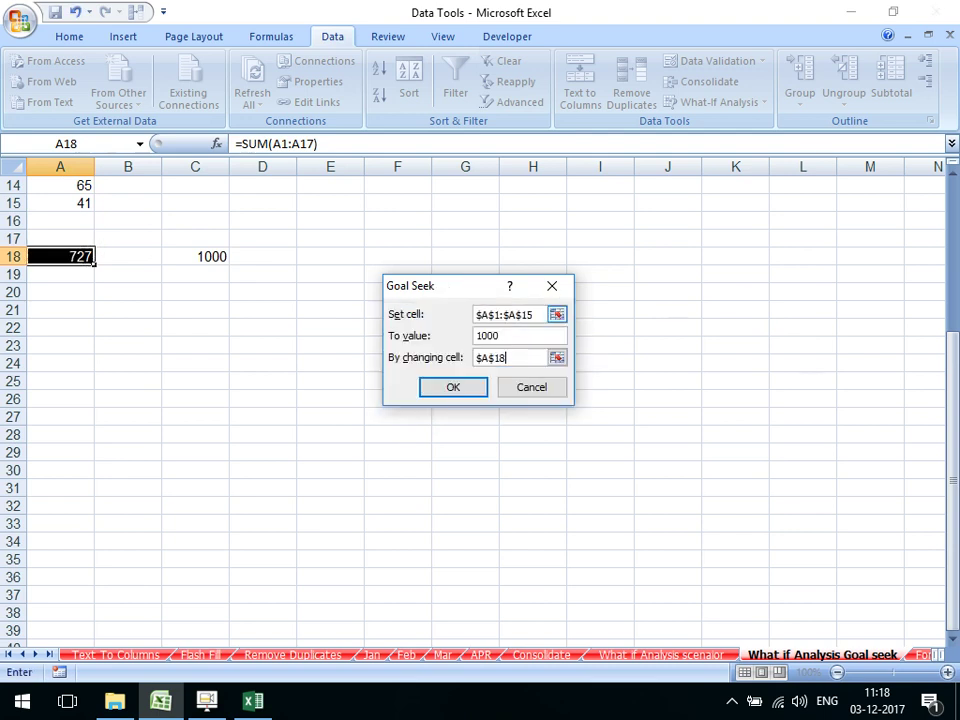
{"action": "key", "text": "Return"}
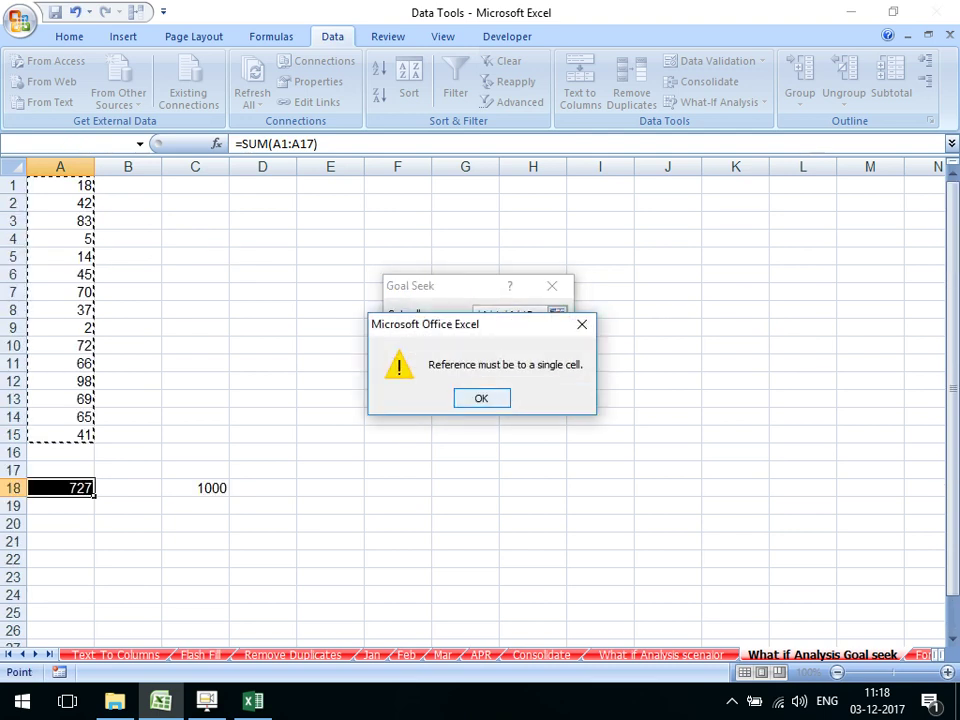
{"action": "key", "text": "Return"}
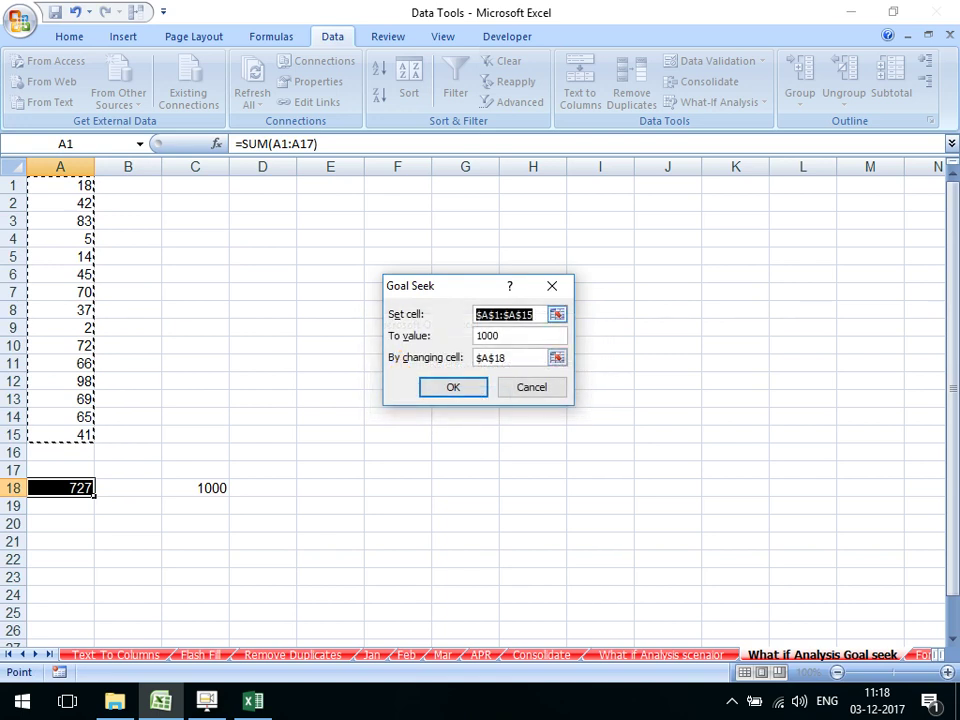
- Goal seek A18 to 1000 by changing A6, which becomes 318
{"action": "left_click", "coordinate": [60, 488]}
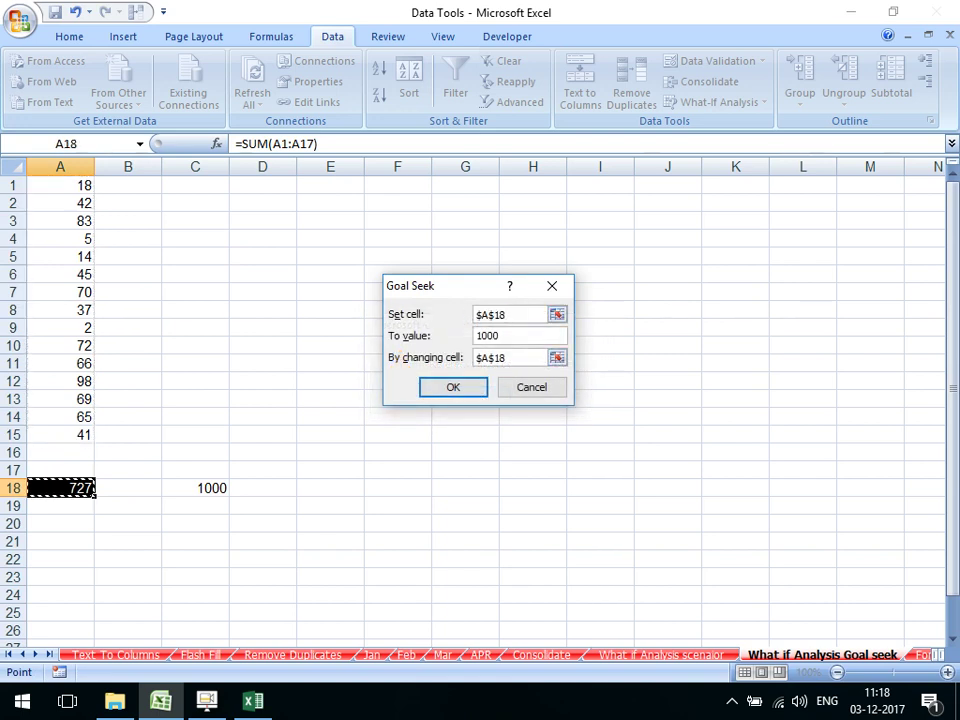
{"action": "left_click", "coordinate": [557, 357]}
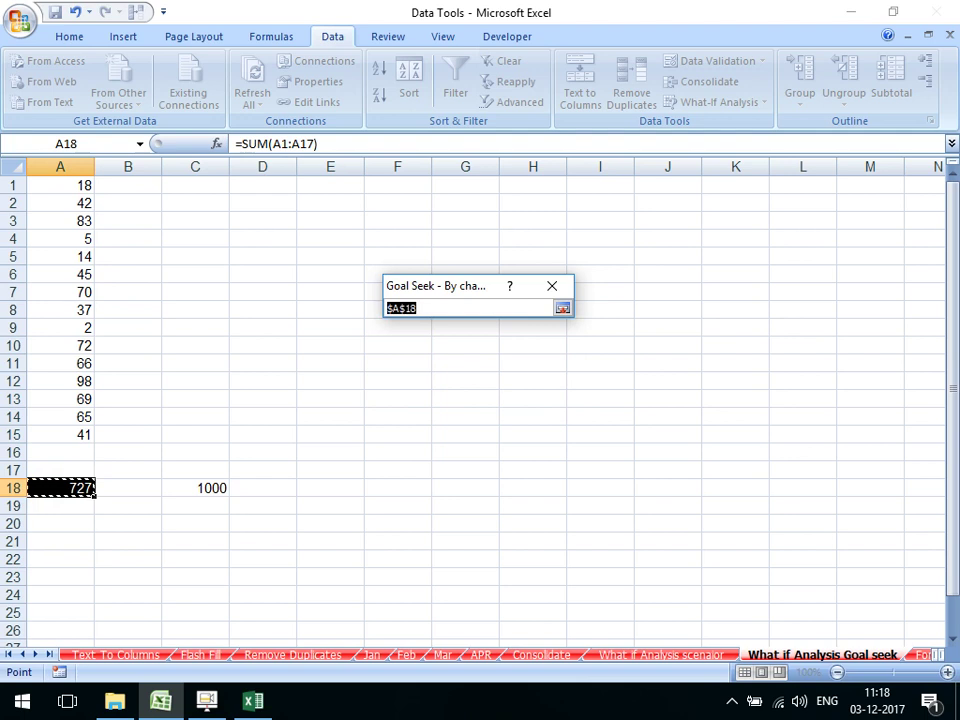
{"action": "mouse_move", "coordinate": [60, 185]}
{"action": "left_mouse_down"}
{"action": "mouse_move", "coordinate": [60, 363]}
{"action": "mouse_move", "coordinate": [90, 203]}
{"action": "left_mouse_up"}
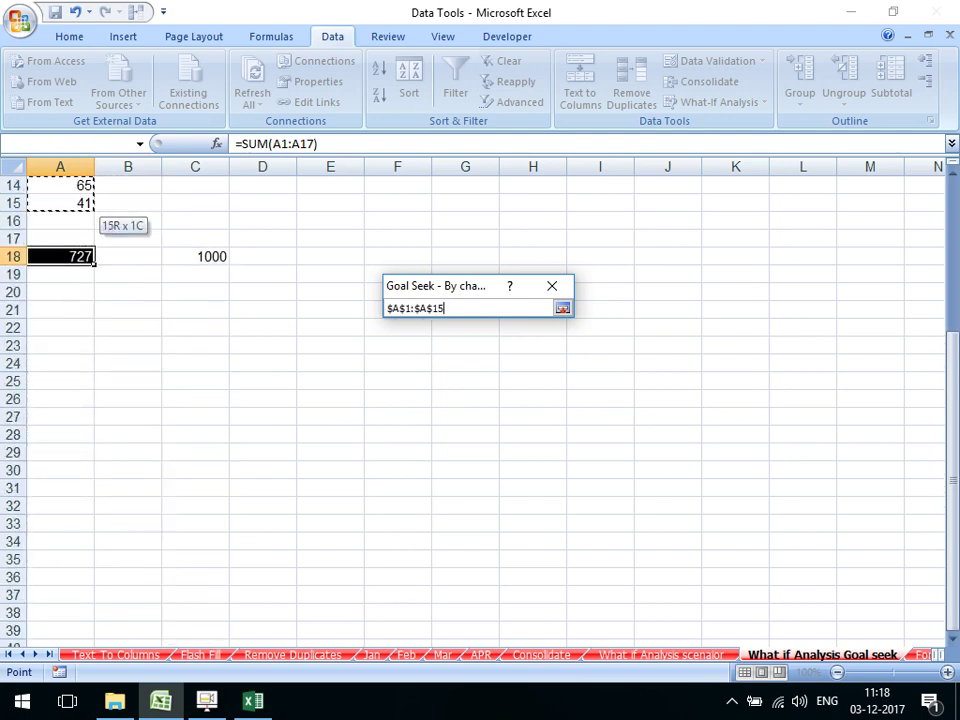
{"action": "left_click_drag", "start_coordinate": [90, 170], "coordinate": [90, 203]}
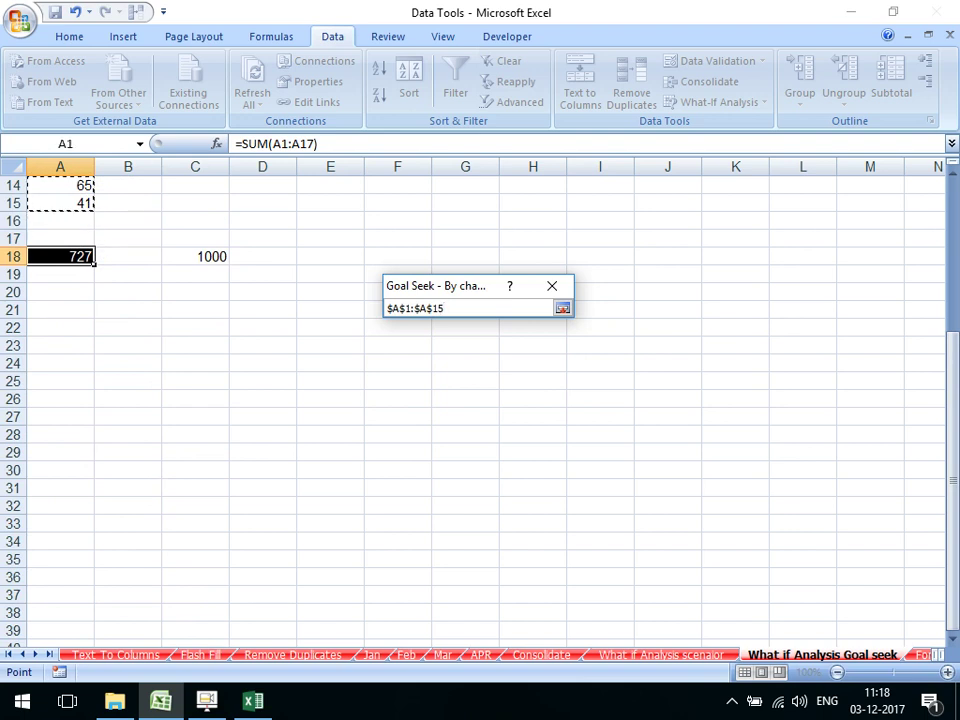
{"action": "key", "text": "Return"}
{"action": "key", "text": "Return"}
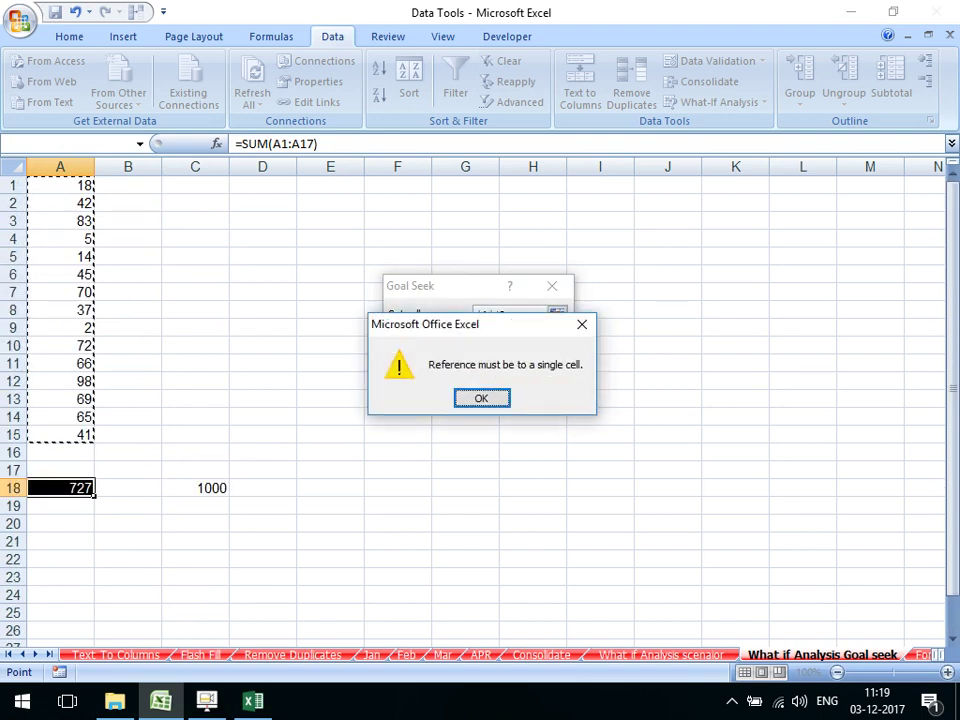
{"action": "key", "text": "Return"}
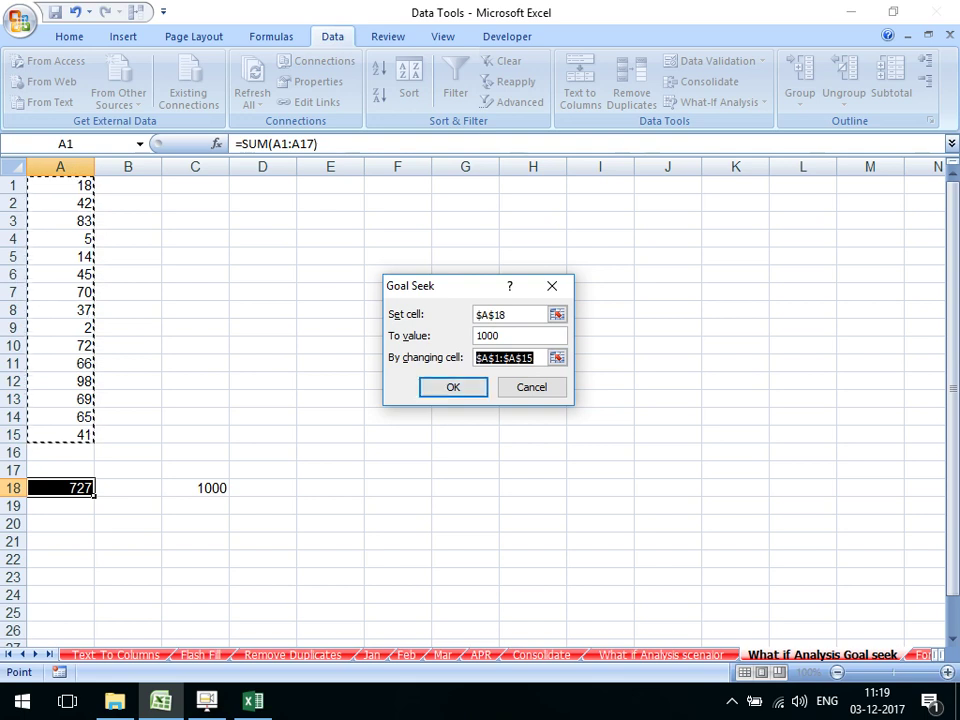
{"action": "left_click", "coordinate": [60, 274]}
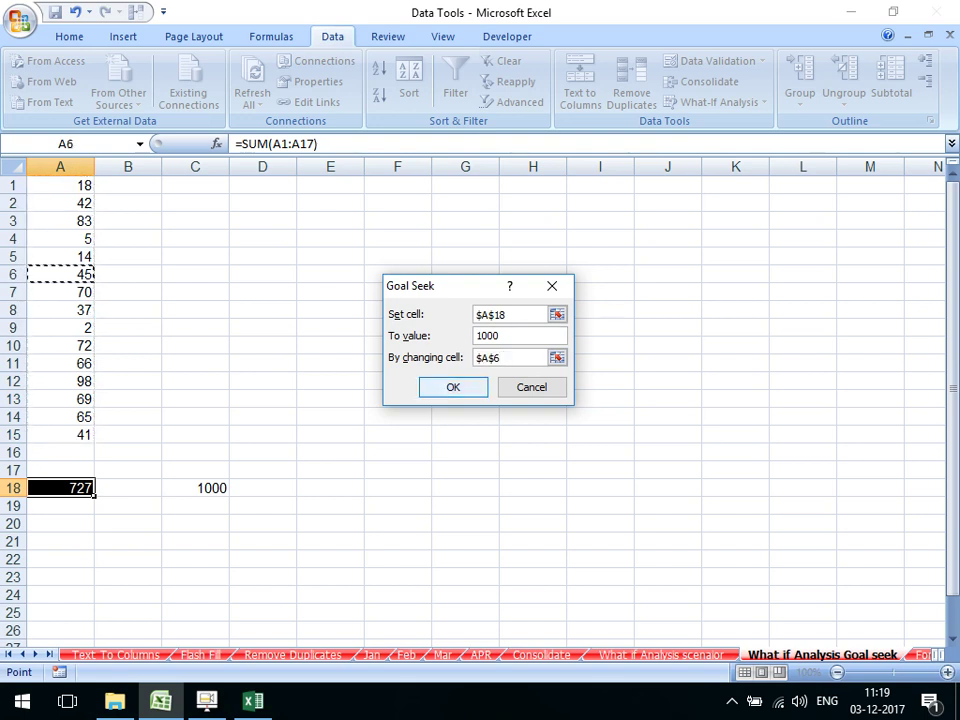
{"action": "key", "text": "Return"}
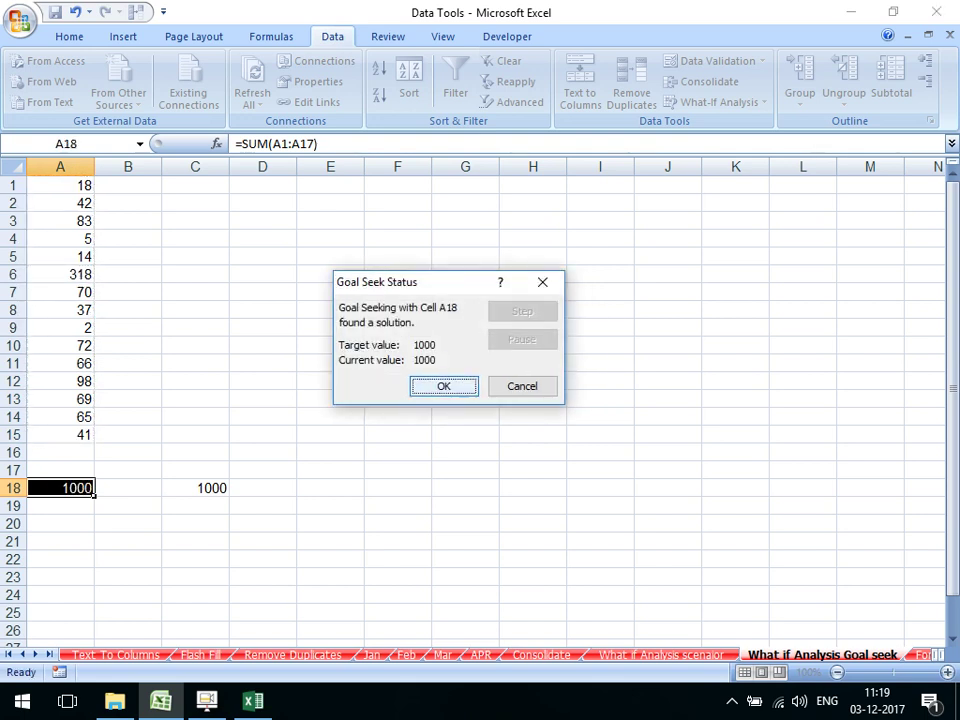
- Discard the Goal Seek result so A6 returns to 45, and select the A18 total
{"action": "key", "text": "Escape"}
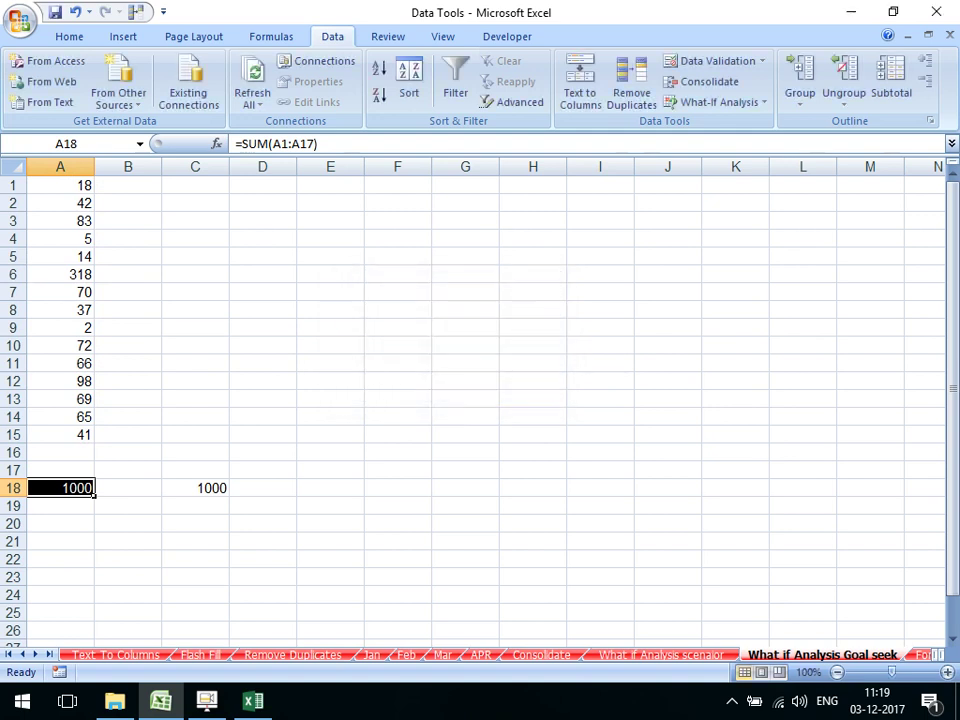
{"action": "left_click", "coordinate": [60, 292]}
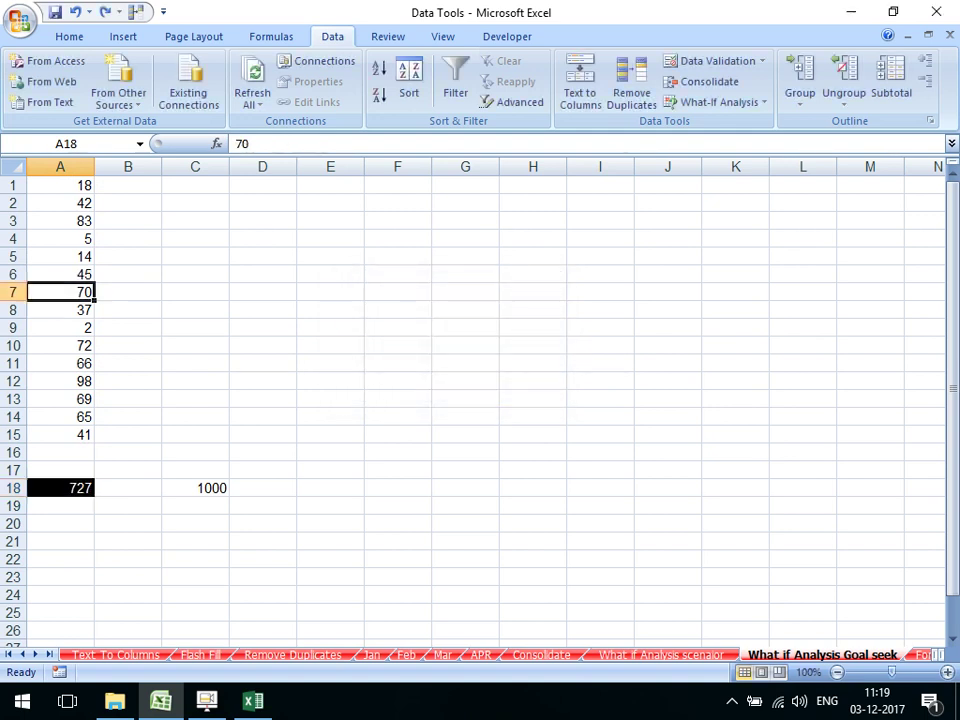
{"action": "left_click", "coordinate": [195, 488]}
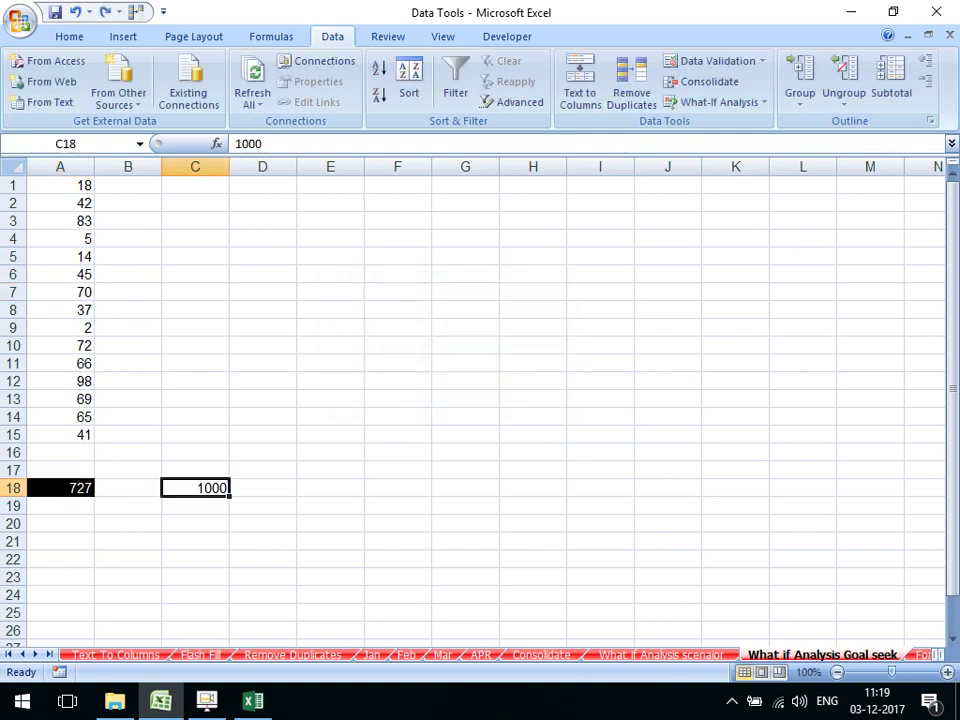
{"action": "left_click", "coordinate": [60, 488]}
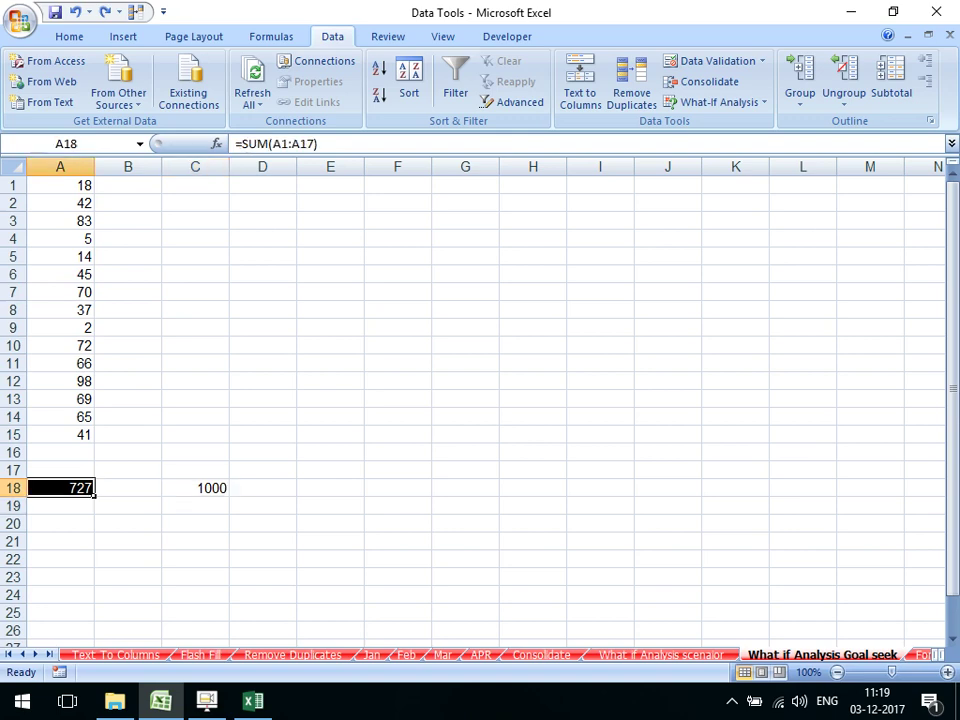
- Goal seek A18 to 1000 by changing A9, which becomes 275, and accept the result
{"action": "left_click", "coordinate": [718, 102]}
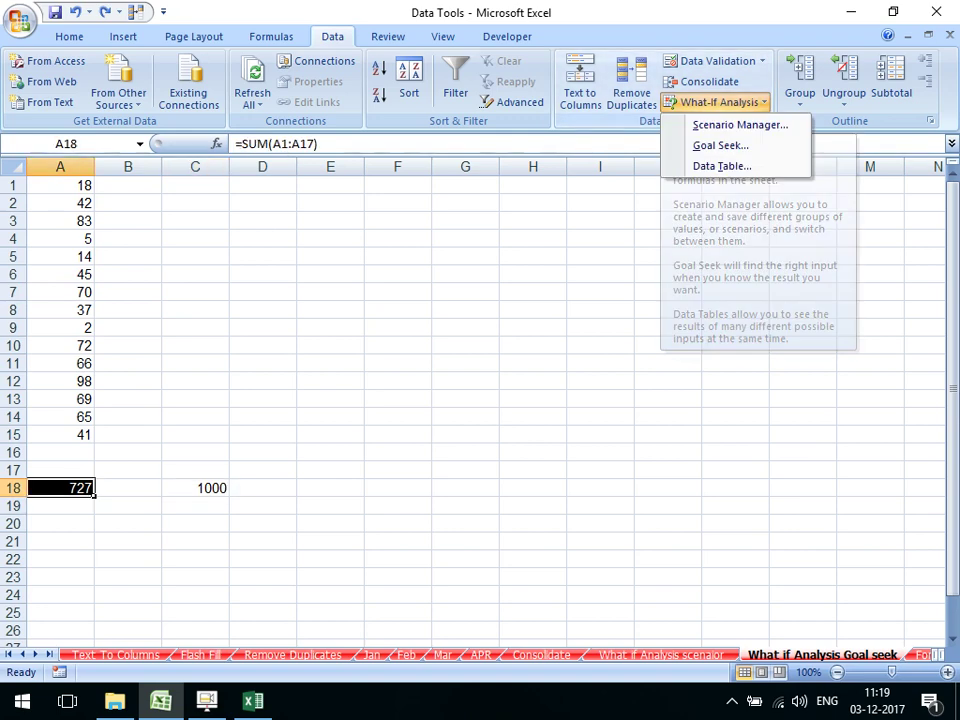
{"action": "left_click", "coordinate": [720, 145]}
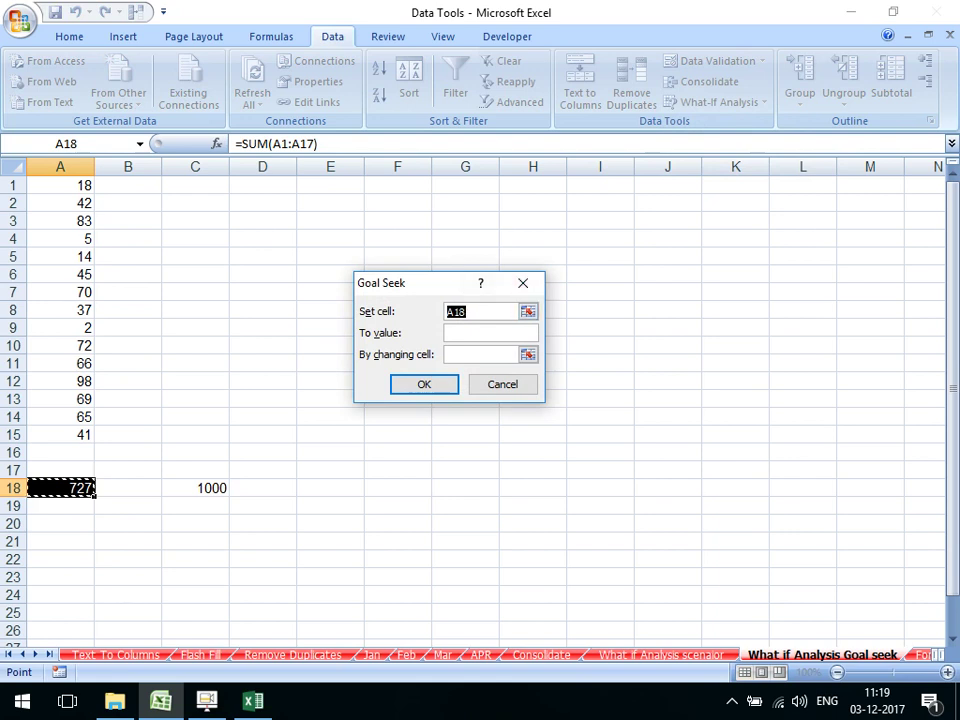
{"action": "left_click", "coordinate": [527, 354]}
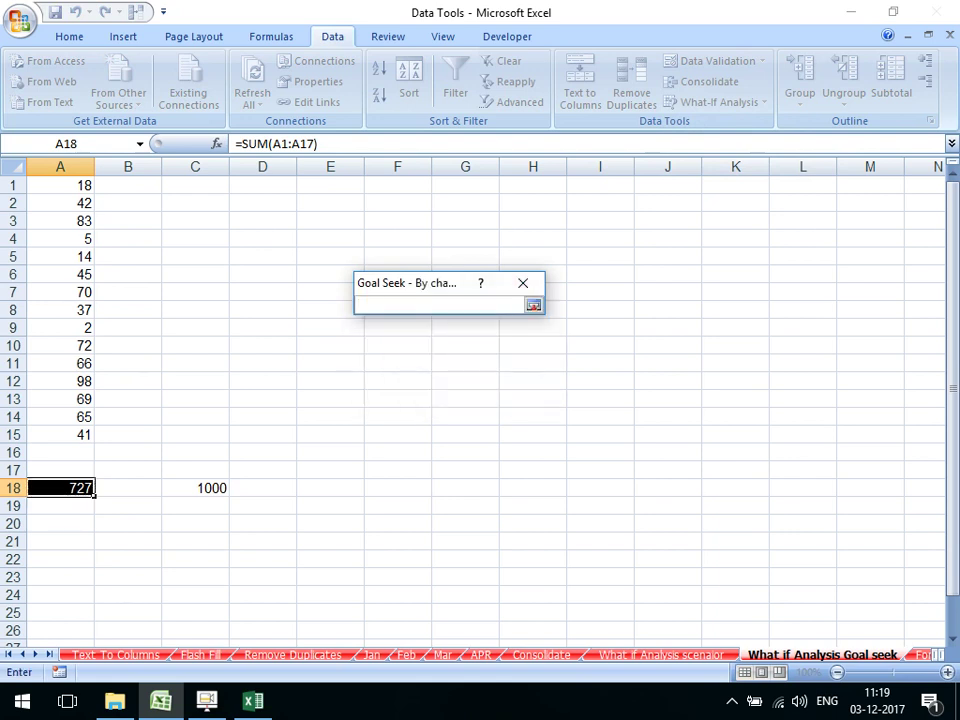
{"action": "left_click", "coordinate": [60, 327]}
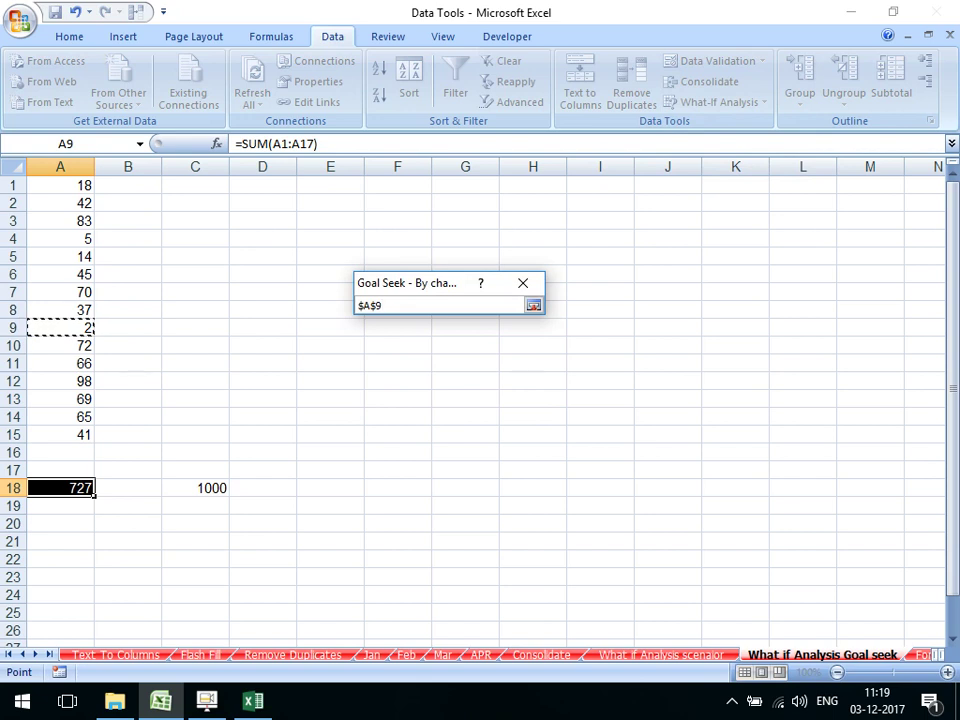
{"action": "key", "text": "Return"}
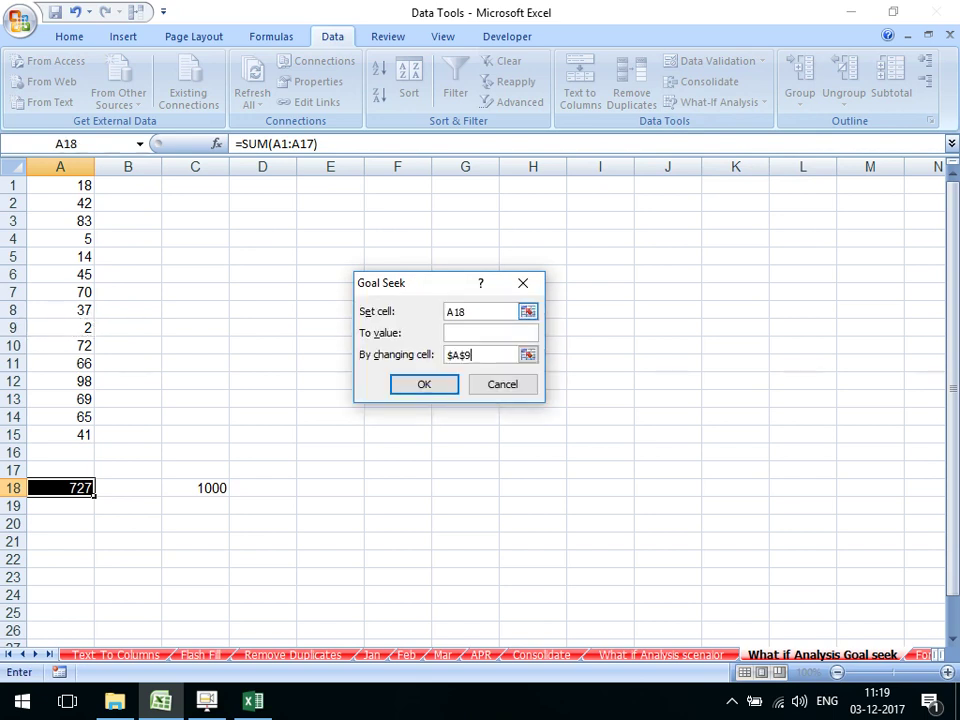
{"action": "left_click", "coordinate": [490, 333]}
{"action": "type", "text": "1000"}
{"action": "key", "text": "Tab"}
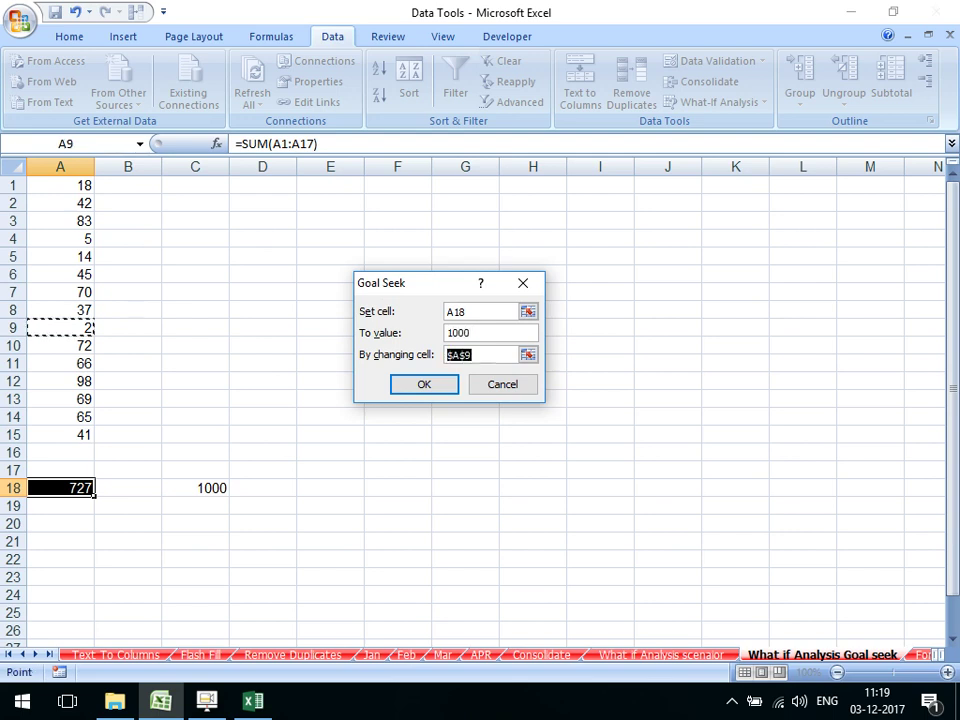
{"action": "key", "text": "Tab"}
{"action": "key", "text": "Return"}
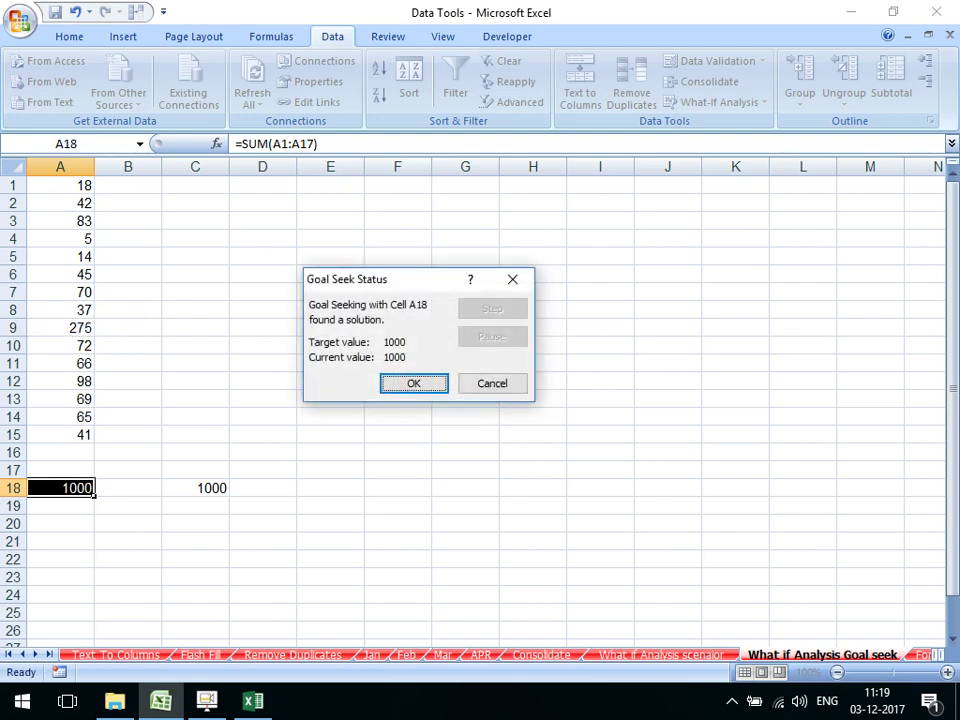
{"action": "key", "text": "Return"}
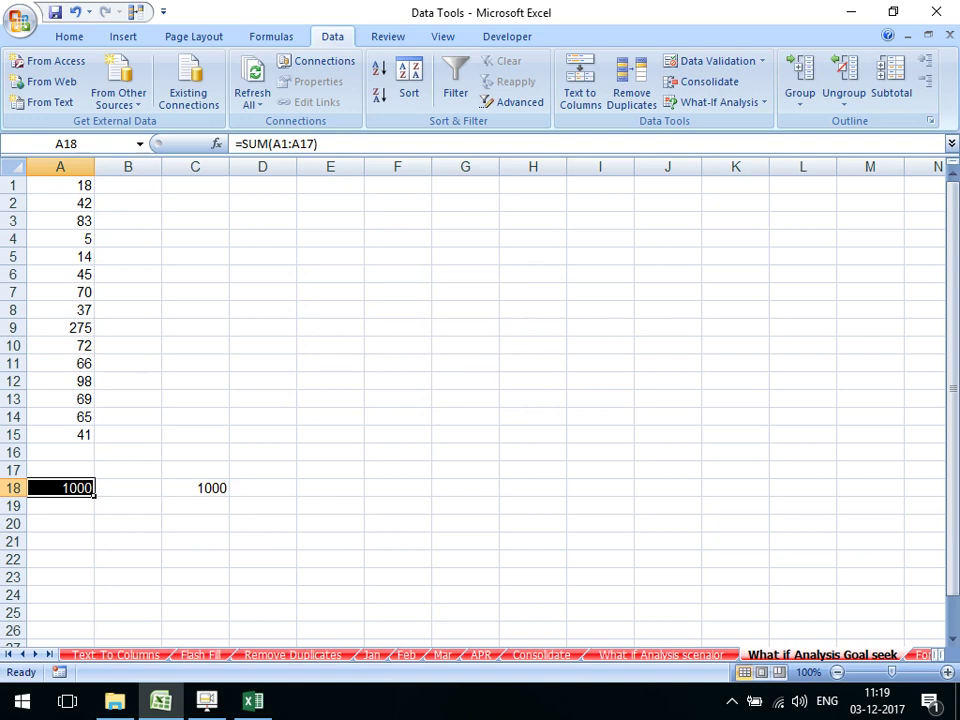
{"action": "left_click_drag", "start_coordinate": [60, 185], "coordinate": [60, 363]}
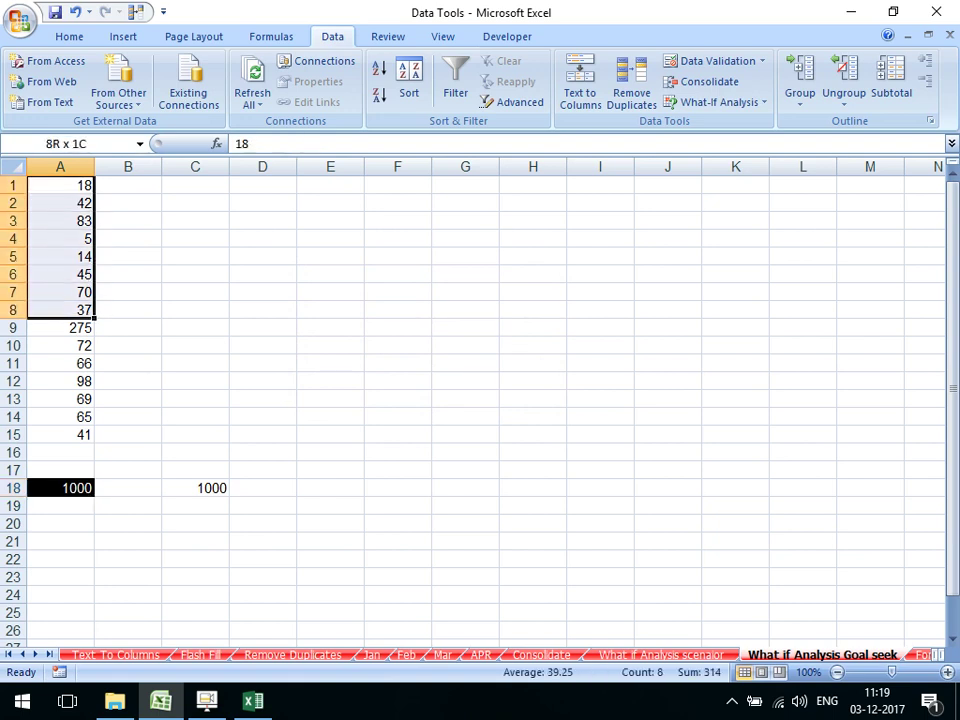
{"action": "left_click", "coordinate": [60, 488]}
{"action": "left_click", "coordinate": [60, 327]}
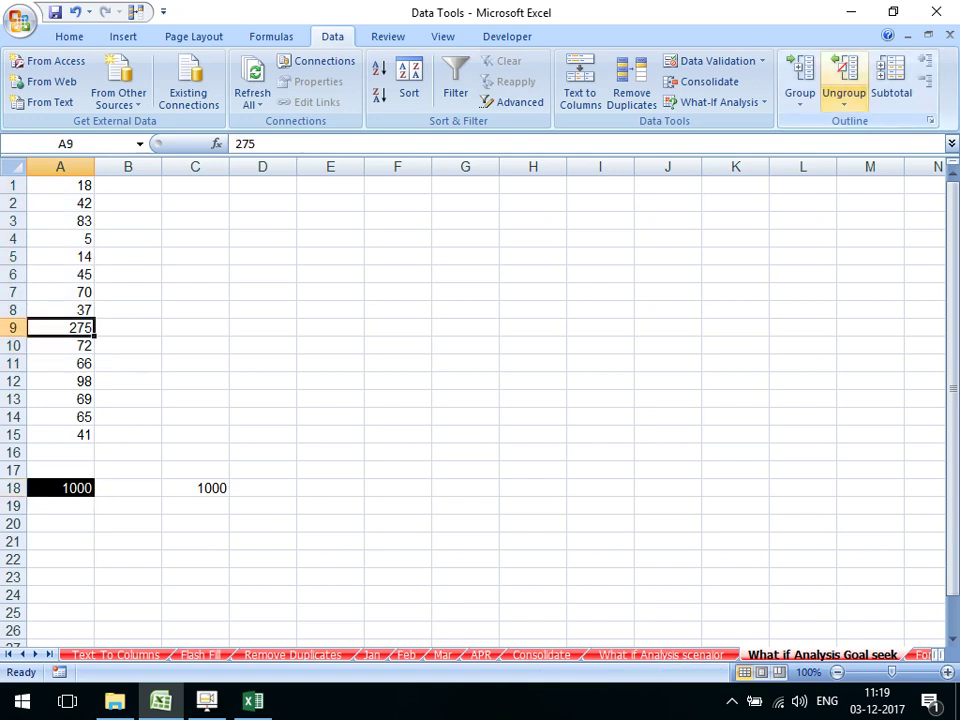
{"action": "left_click", "coordinate": [718, 102]}
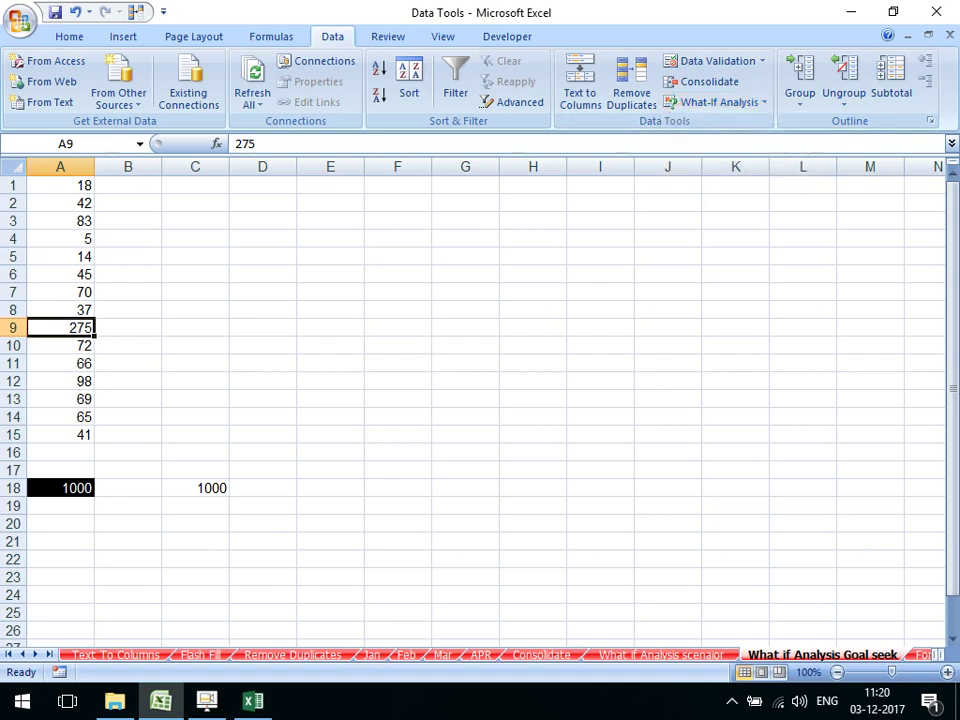
{"action": "left_click", "coordinate": [533, 310]}
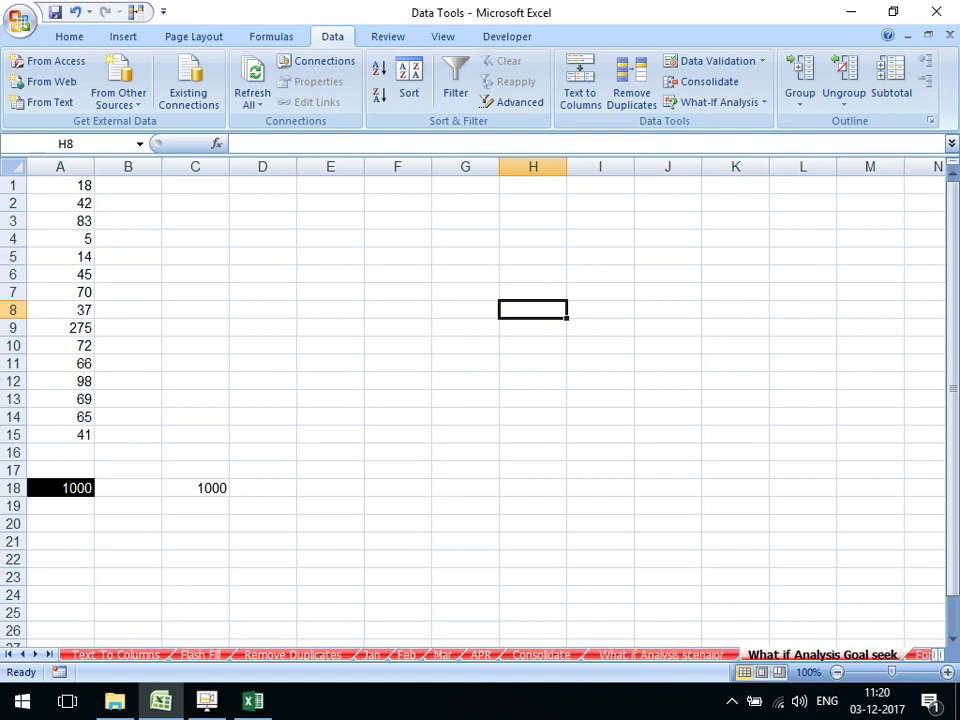
{"action": "left_click", "coordinate": [706, 61]}
{"action": "left_click", "coordinate": [581, 199]}
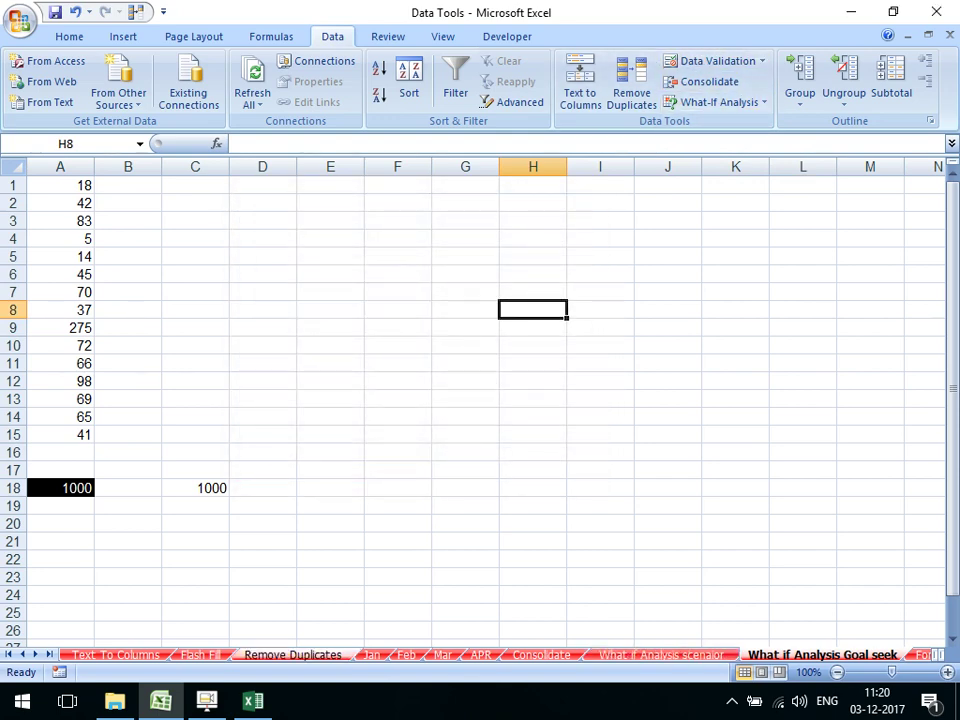
{"action": "left_click", "coordinate": [293, 654]}
- Open the Date Validation workbook from the Normal Excel File\Data folder
{"action": "left_click", "coordinate": [114, 701]}
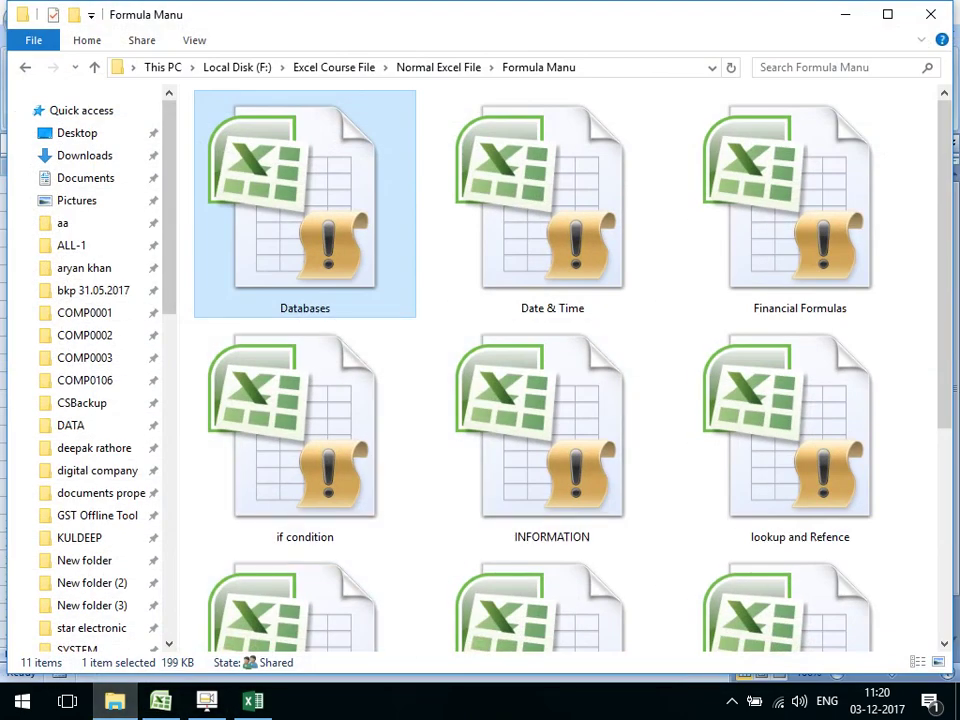
{"action": "left_click", "coordinate": [94, 67]}
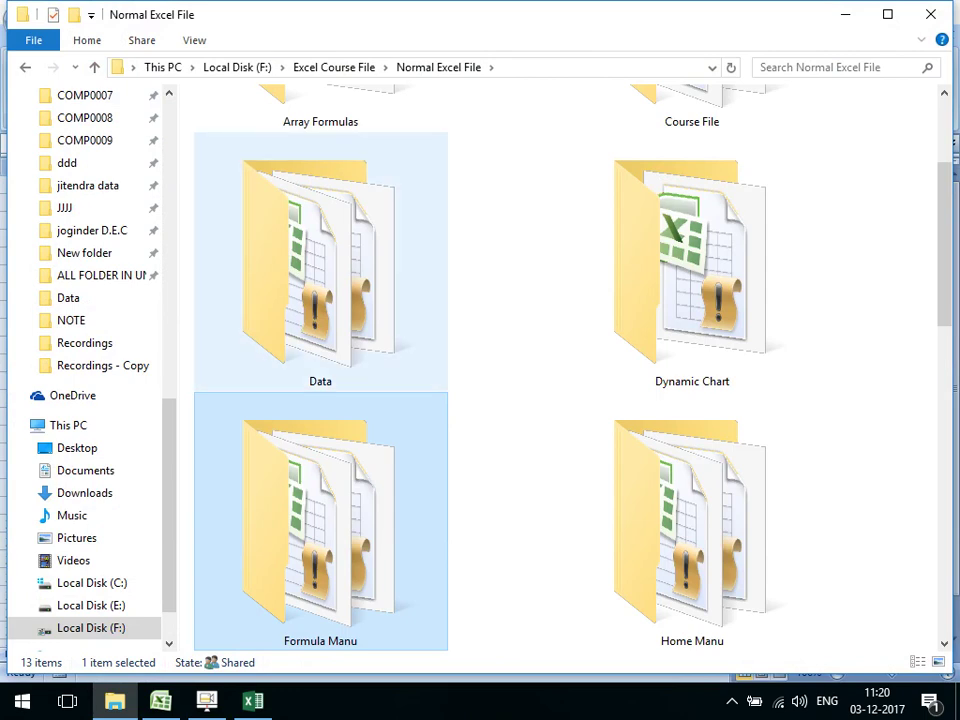
{"action": "double_click", "coordinate": [320, 262]}
{"action": "left_click", "coordinate": [253, 162]}
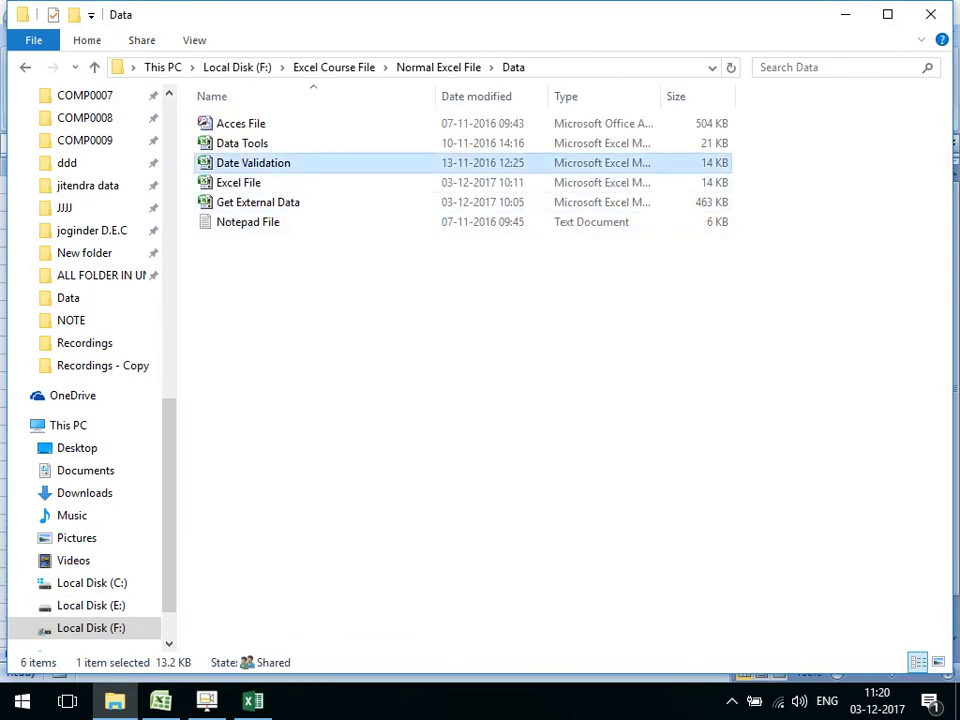
{"action": "key", "text": "Return"}
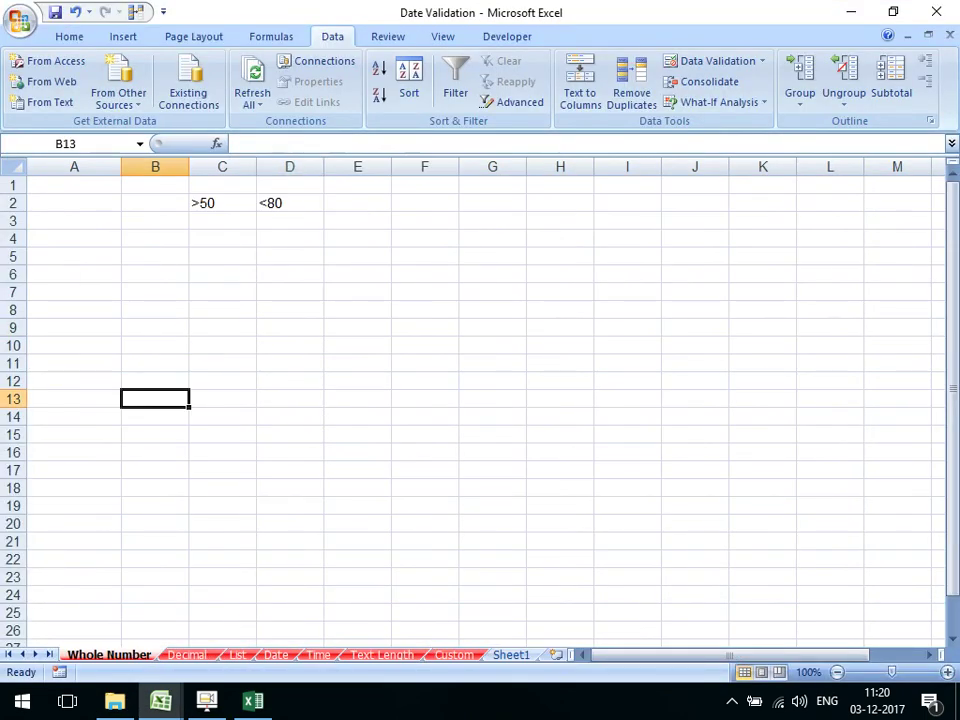
- Clear the invalid-data validation circles from the Whole Number sheet
{"action": "left_click", "coordinate": [290, 345]}
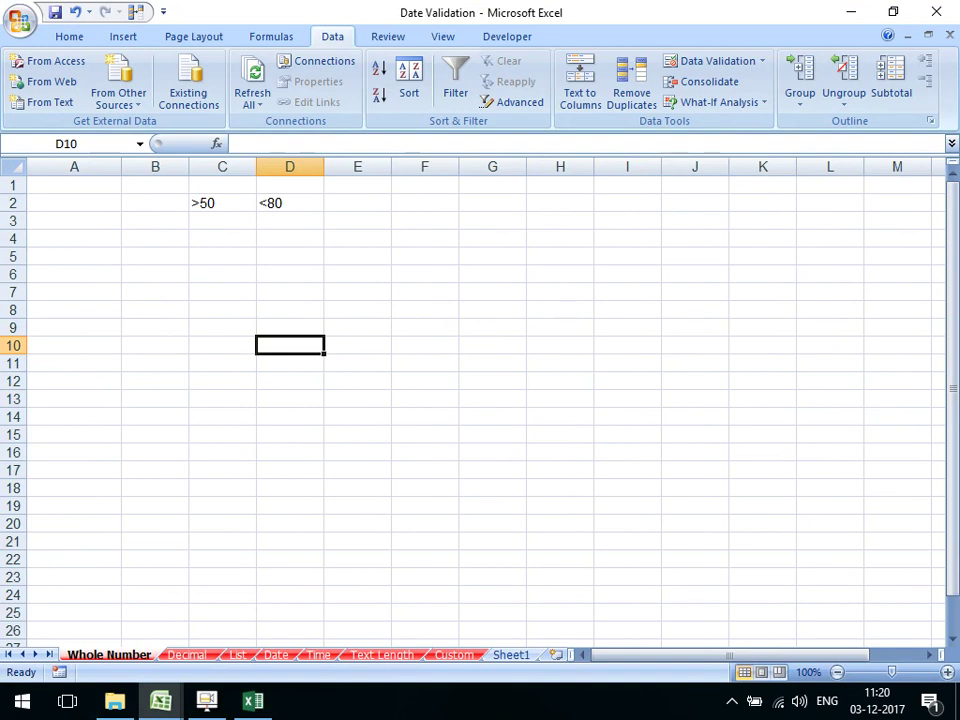
{"action": "left_click", "coordinate": [762, 61]}
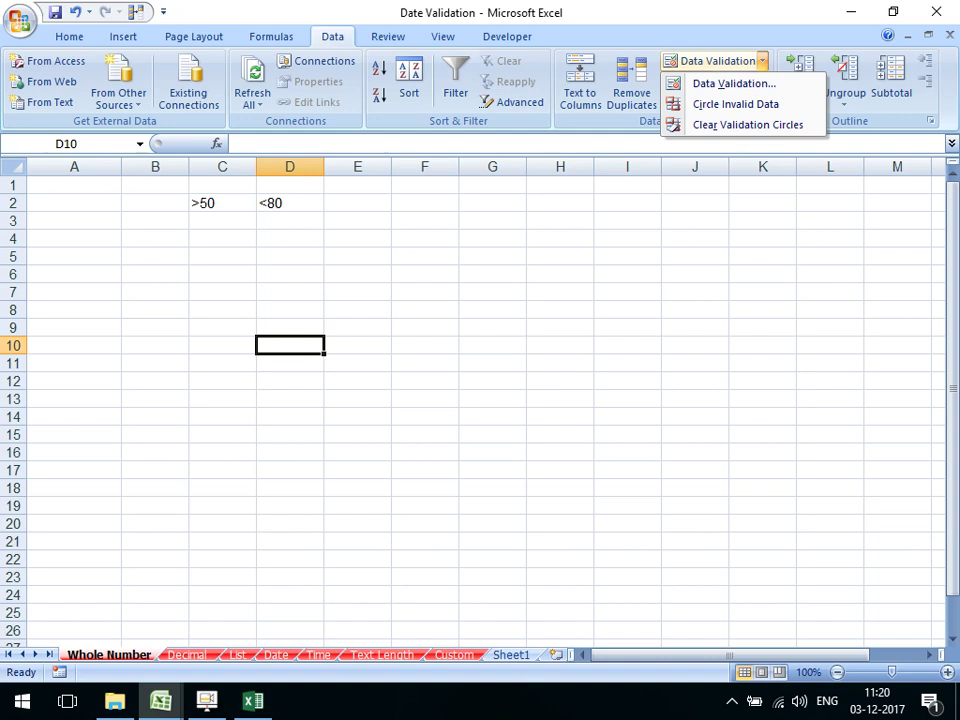
{"action": "left_click", "coordinate": [748, 124]}
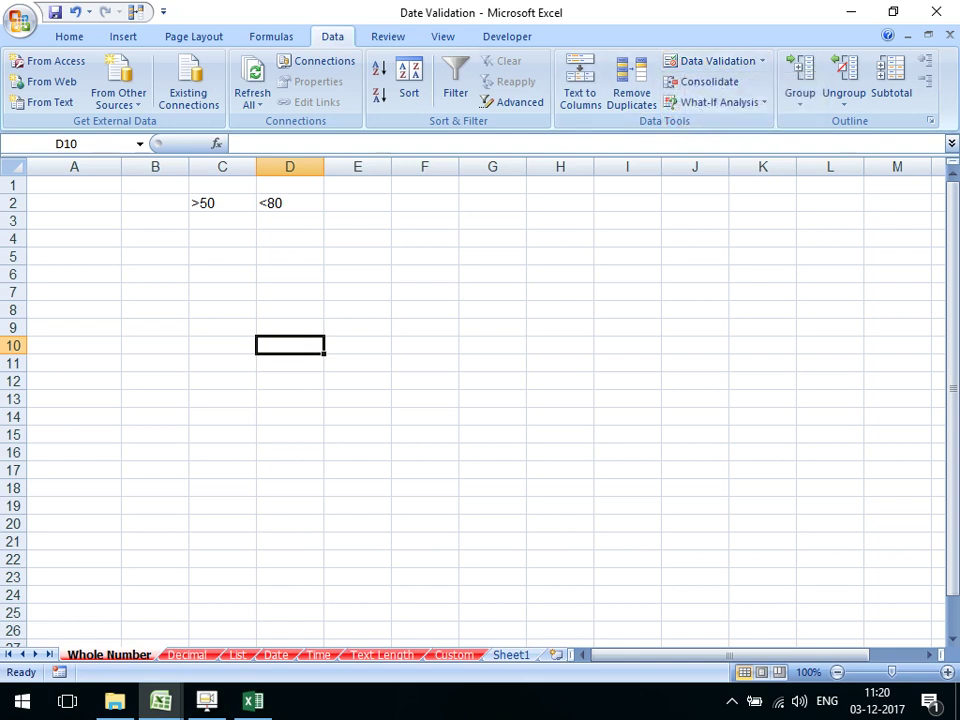
{"action": "left_click", "coordinate": [222, 309]}
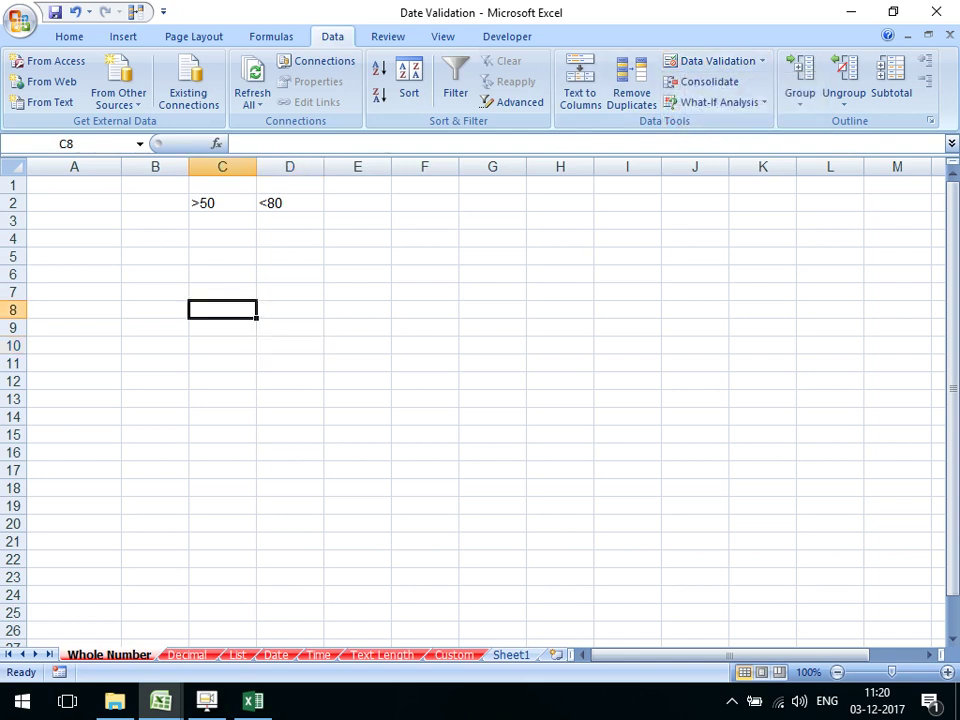
- Type the heading NUMBER into cell A1
{"action": "left_click", "coordinate": [74, 203]}
{"action": "left_click", "coordinate": [74, 185]}
{"action": "type", "text": "N"}
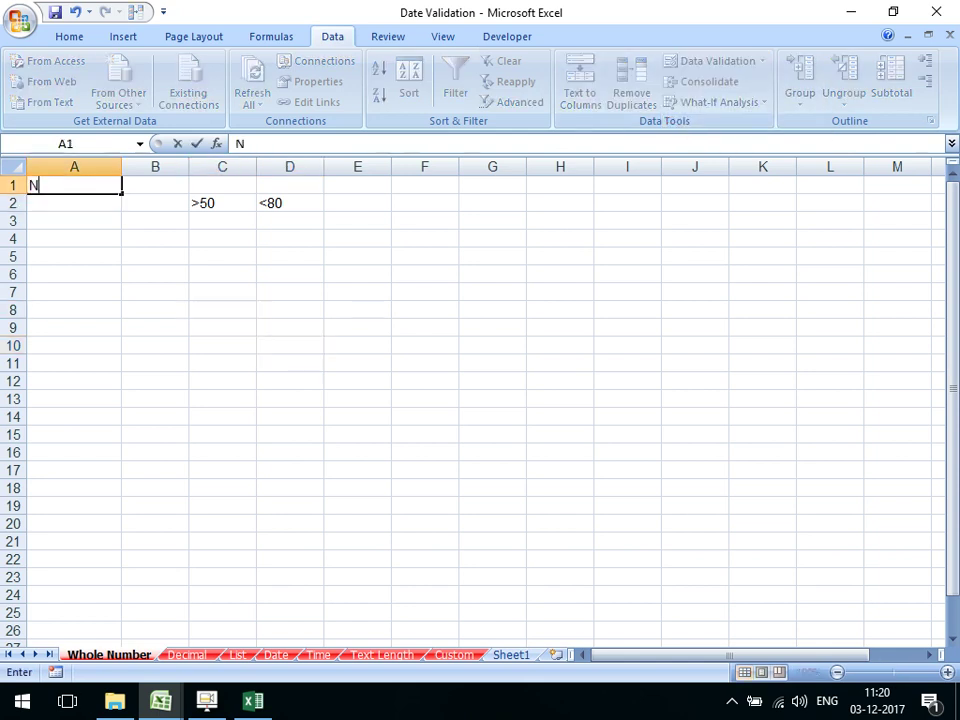
{"action": "type", "text": "UMBER"}
{"action": "key", "text": "Return"}
{"action": "left_click", "coordinate": [155, 203]}
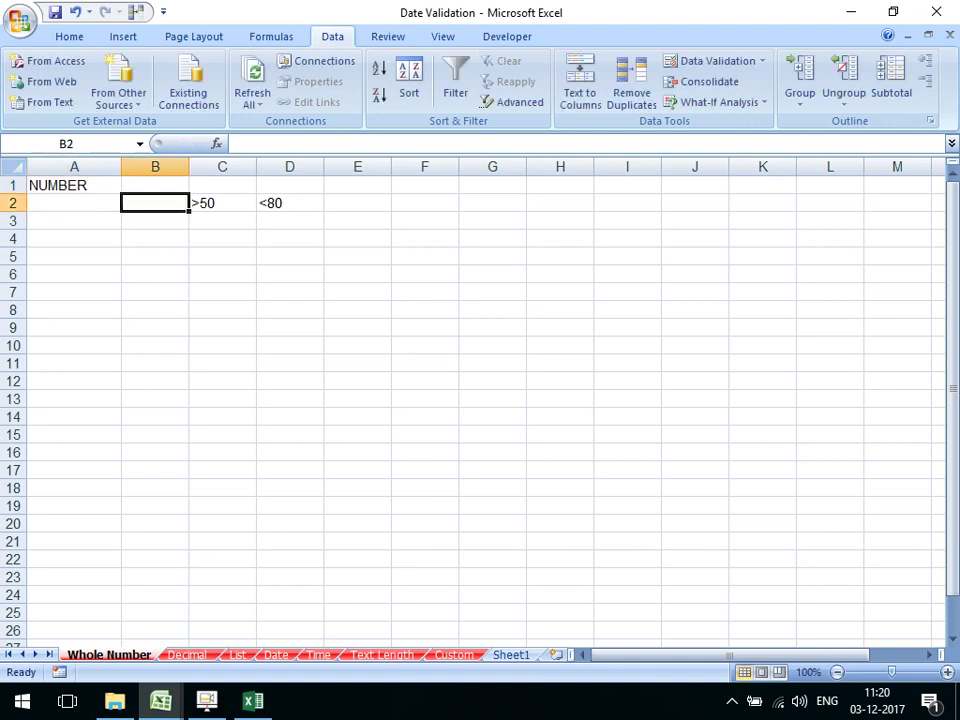
{"action": "left_click", "coordinate": [222, 203]}
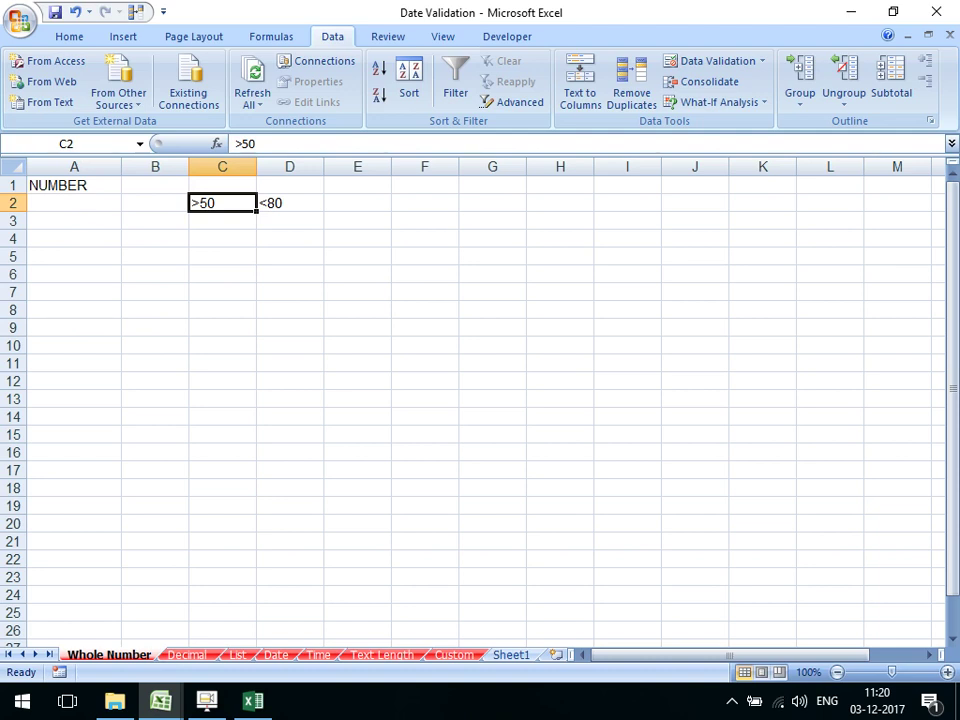
- Try the values 1, 2, 3 and 54 in A2, then clear the cell
{"action": "left_click", "coordinate": [74, 203]}
{"action": "type", "text": "1"}
{"action": "key", "text": "Return"}
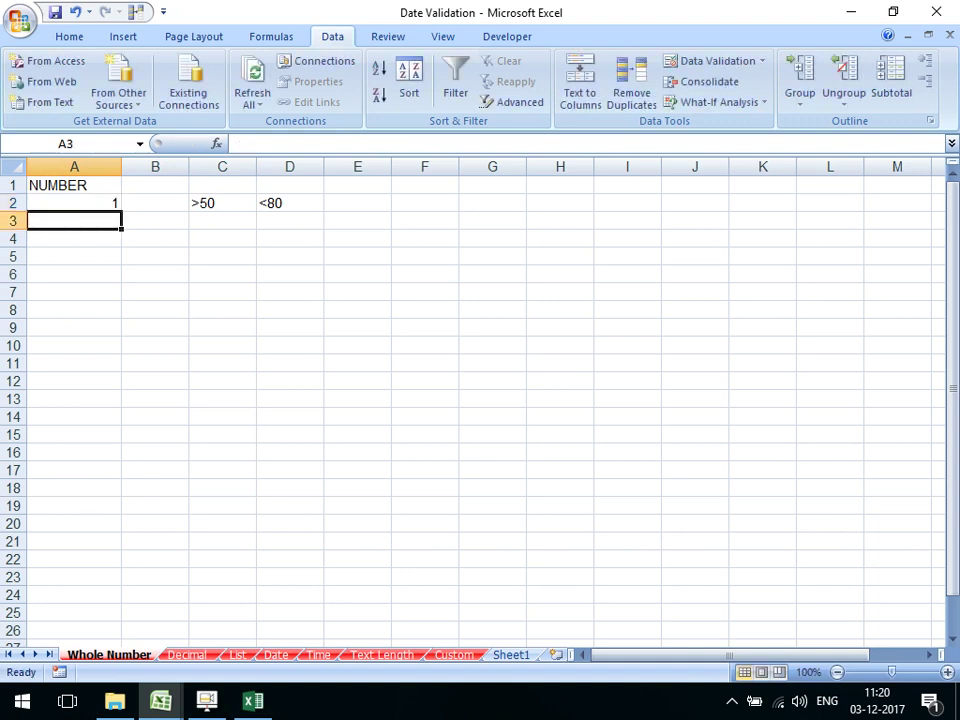
{"action": "left_click", "coordinate": [74, 203]}
{"action": "type", "text": "2"}
{"action": "key", "text": "Return"}
{"action": "left_click", "coordinate": [74, 203]}
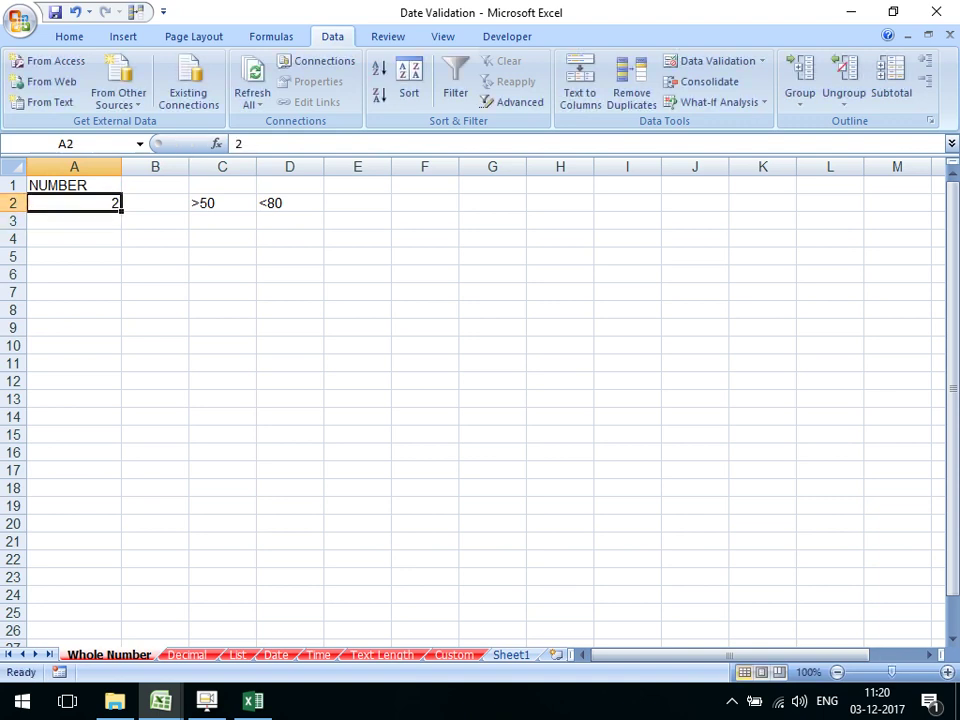
{"action": "type", "text": "3"}
{"action": "key", "text": "Return"}
{"action": "left_click", "coordinate": [74, 203]}
{"action": "type", "text": "54"}
{"action": "key", "text": "Return"}
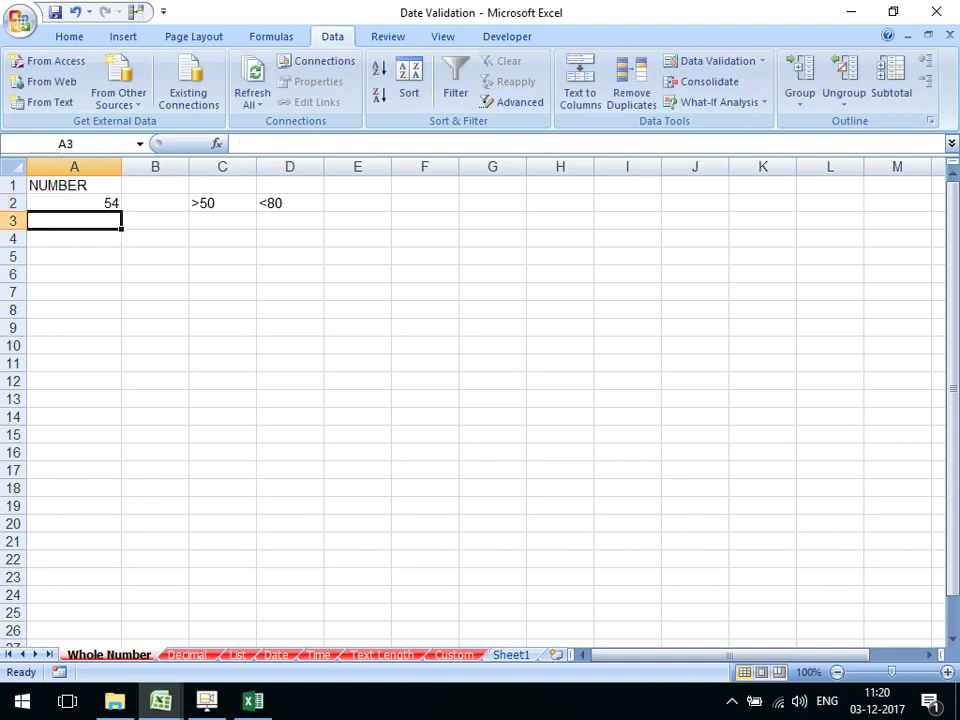
{"action": "left_click", "coordinate": [74, 203]}
{"action": "key", "text": "Delete"}
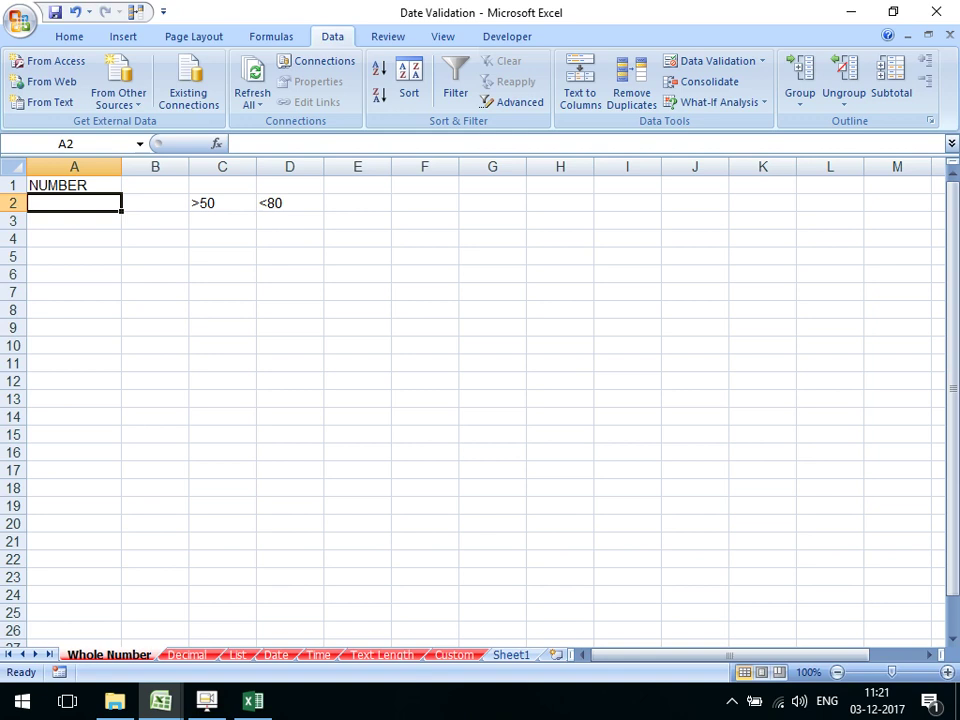
- Add a validation rule to A2 allowing whole numbers between 50 and 85
{"action": "left_click", "coordinate": [705, 61]}
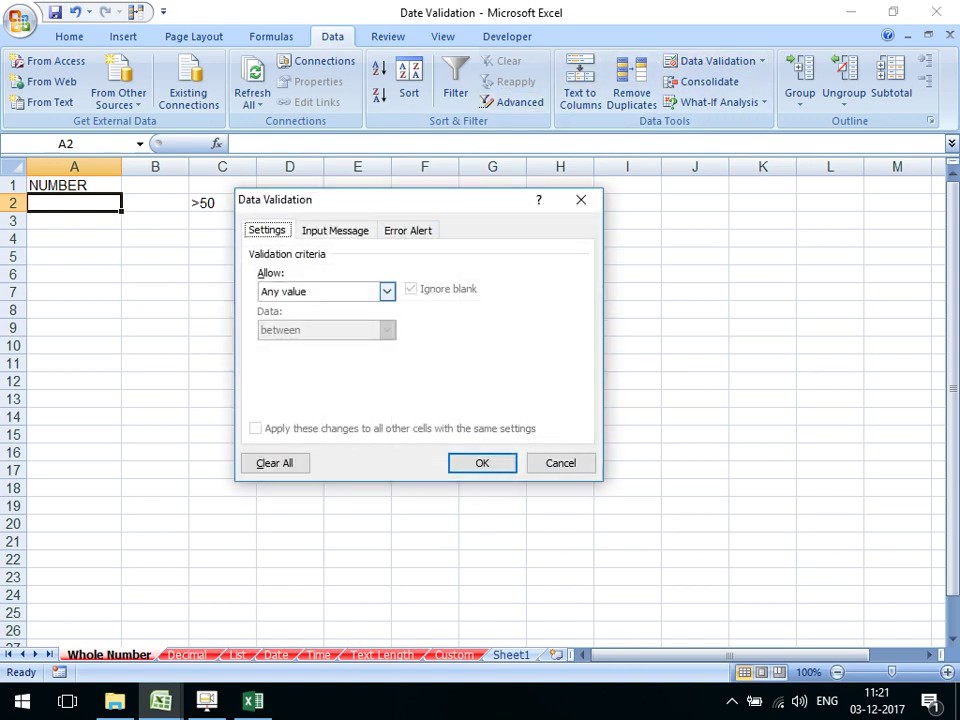
{"action": "left_click", "coordinate": [386, 291]}
{"action": "key", "text": "Down"}
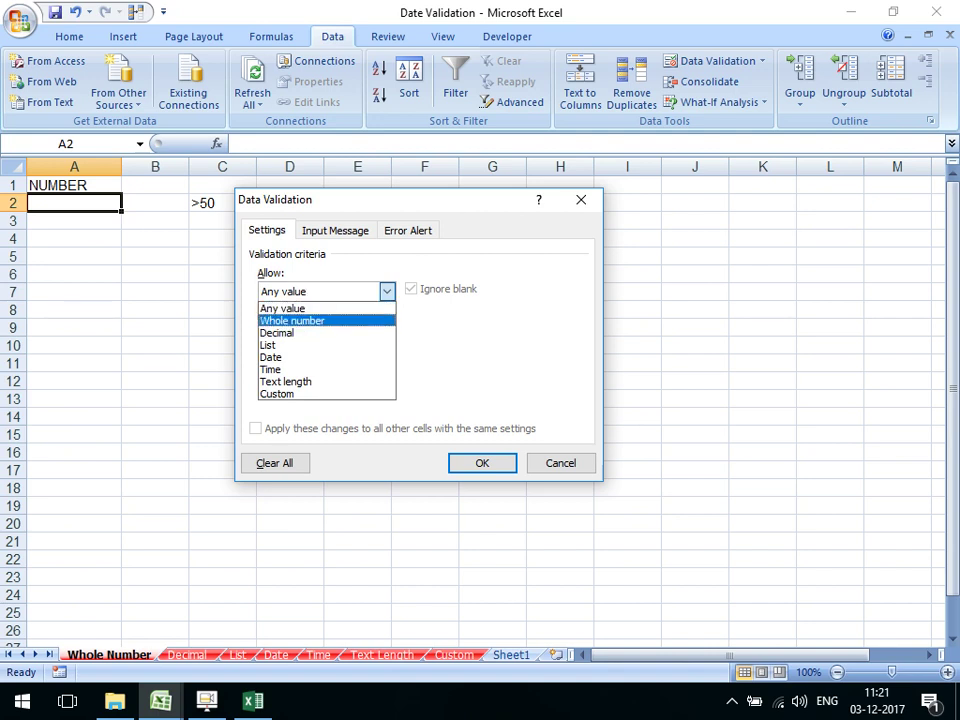
{"action": "key", "text": "Return"}
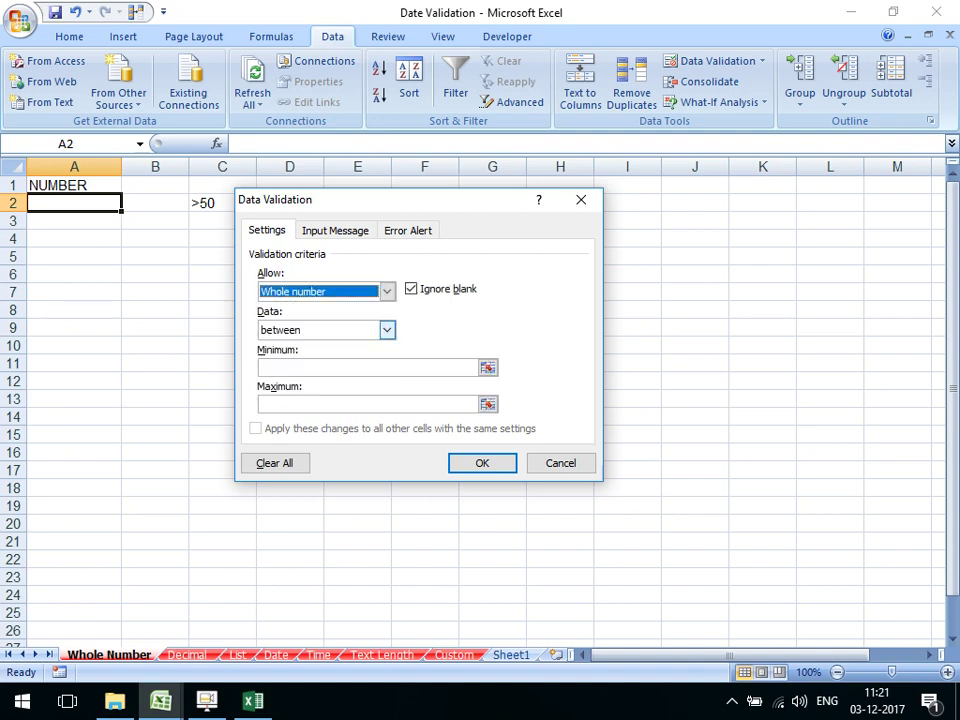
{"action": "left_click", "coordinate": [320, 367]}
{"action": "type", "text": "5"}
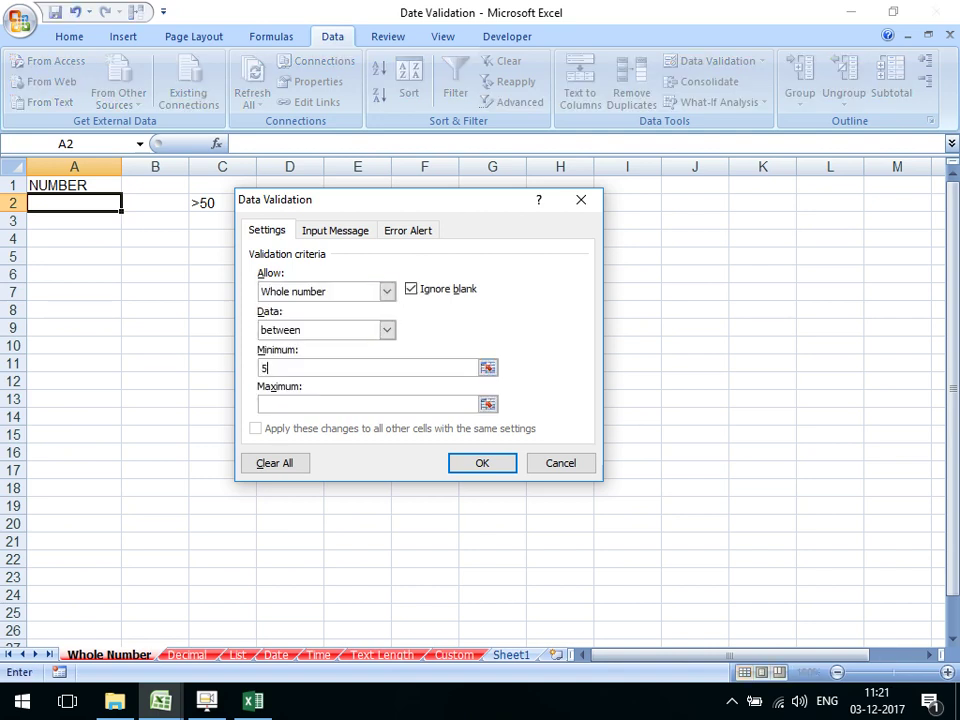
{"action": "type", "text": "0"}
{"action": "left_click", "coordinate": [320, 404]}
{"action": "type", "text": "8"}
{"action": "type", "text": "5"}
{"action": "key", "text": "Return"}
- Test A2 with out-of-range entries 1, 2, 3 and 49, each rejected by the rule
{"action": "type", "text": "1"}
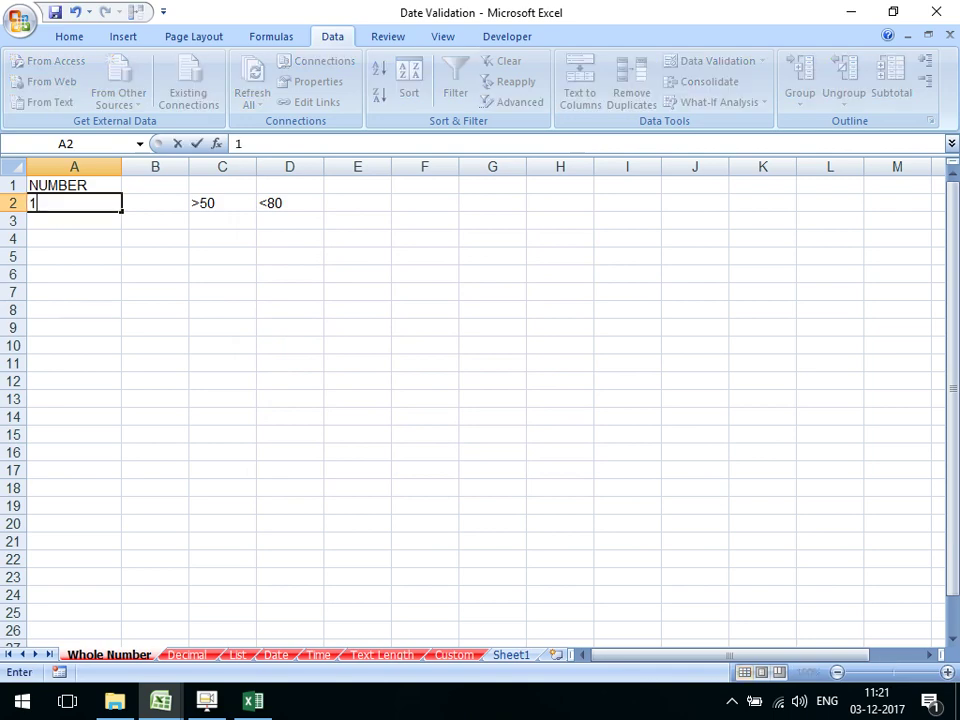
{"action": "key", "text": "Return"}
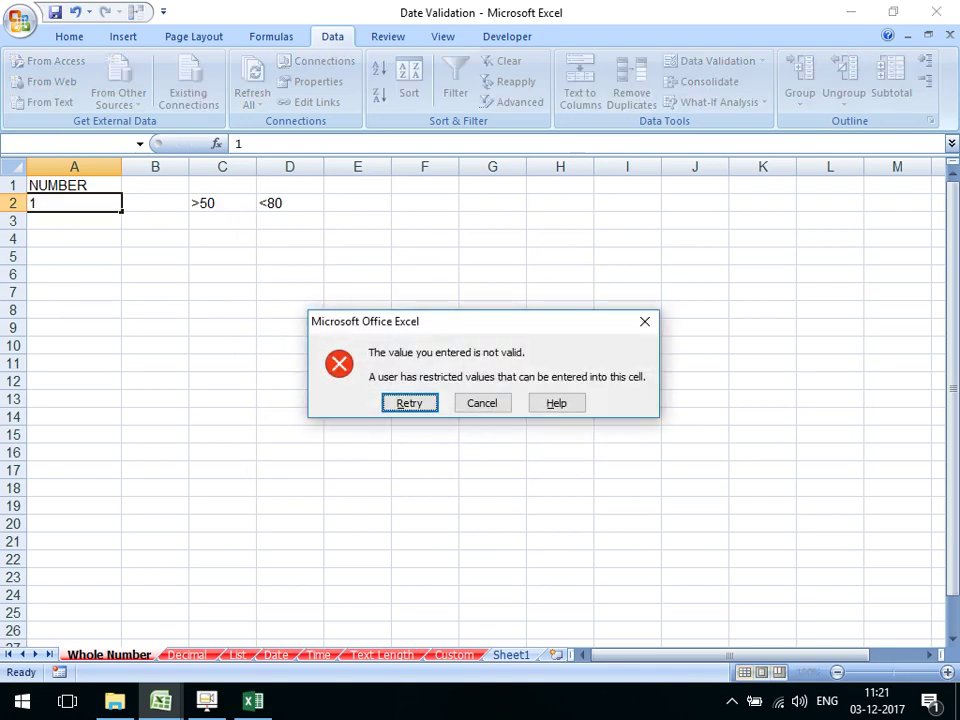
{"action": "key", "text": "Return"}
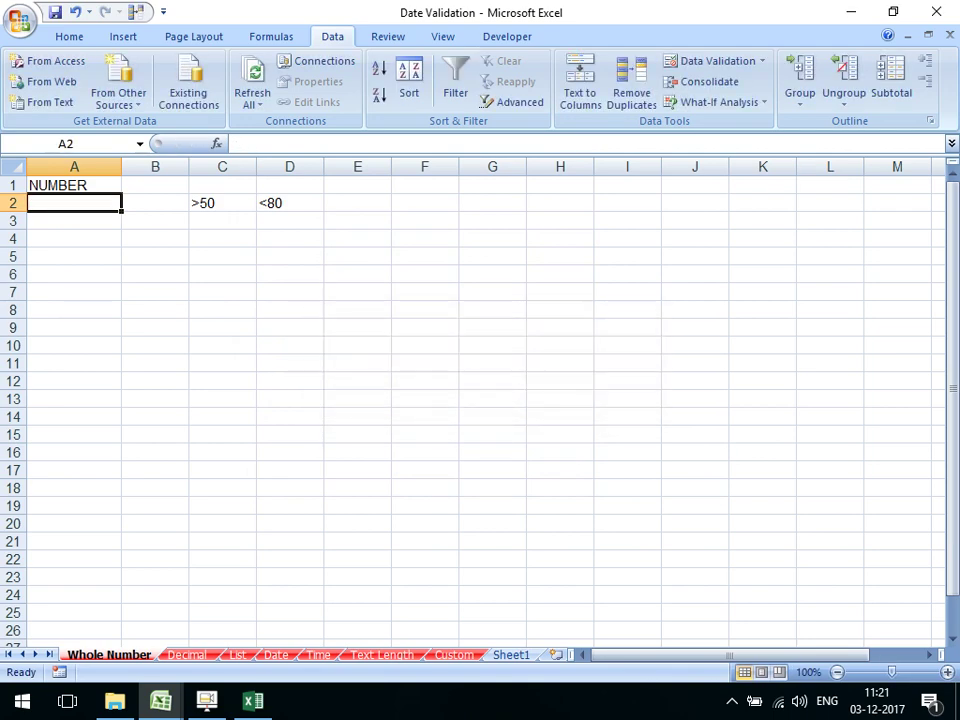
{"action": "type", "text": "2"}
{"action": "key", "text": "Return"}
{"action": "key", "text": "Escape"}
{"action": "left_click", "coordinate": [74, 220]}
{"action": "left_click", "coordinate": [74, 203]}
{"action": "type", "text": "2"}
{"action": "key", "text": "Return"}
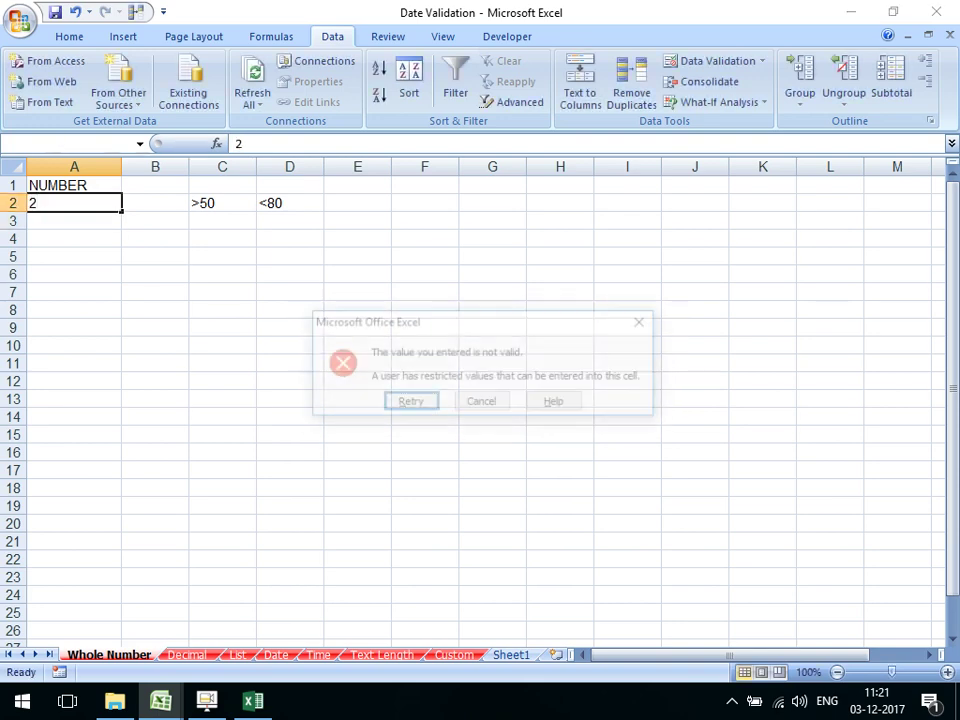
{"action": "key", "text": "Tab"}
{"action": "key", "text": "Return"}
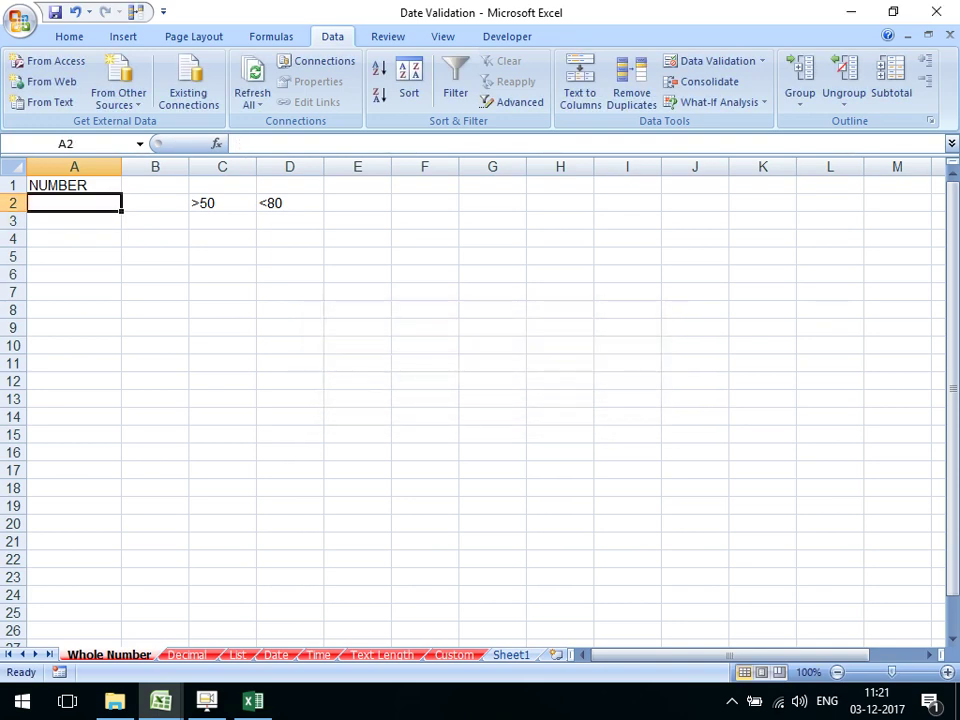
{"action": "type", "text": "3"}
{"action": "key", "text": "Return"}
{"action": "key", "text": "Return"}
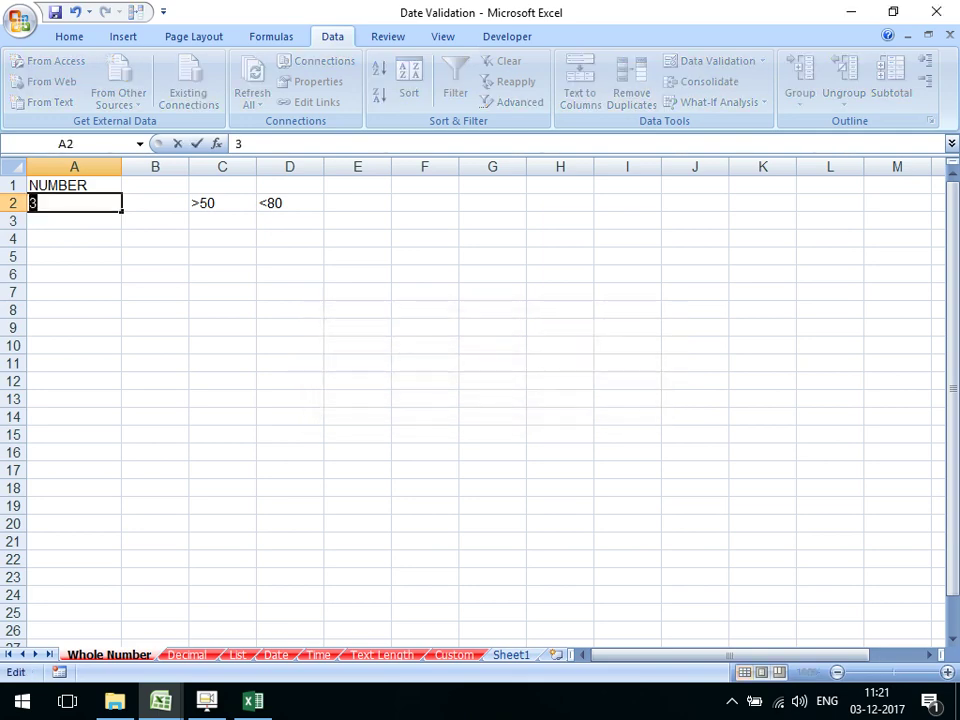
{"action": "type", "text": "49"}
{"action": "key", "text": "Return"}
{"action": "key", "text": "Return"}
{"action": "type", "text": "63"}
{"action": "key", "text": "Return"}
- Enter 54 in A2, confirm 6 is rejected, and keep 54
{"action": "left_click", "coordinate": [74, 203]}
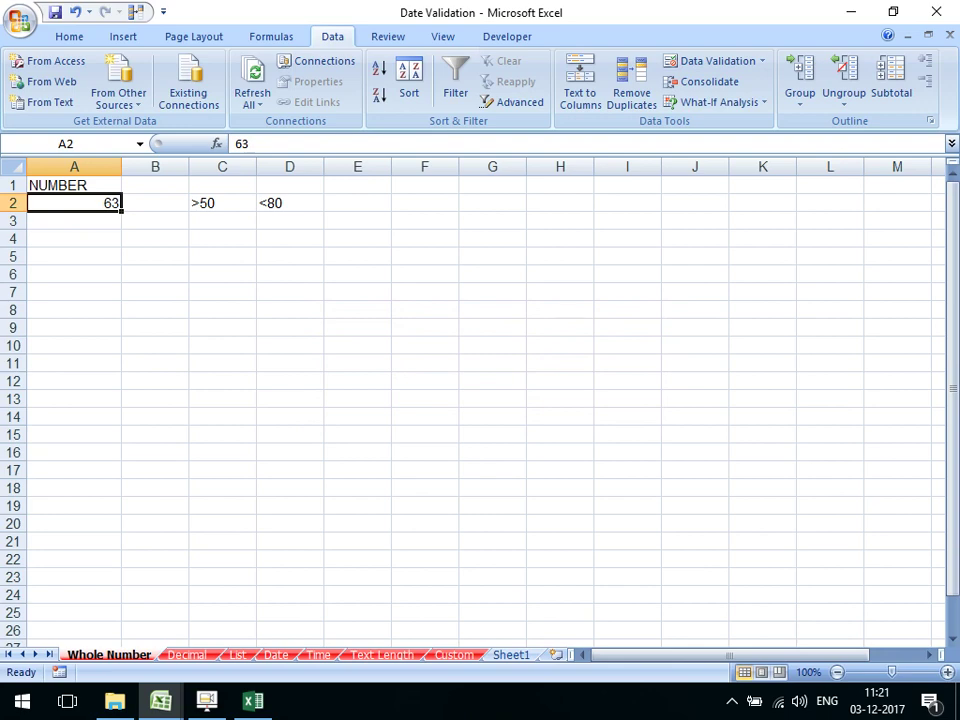
{"action": "type", "text": "54"}
{"action": "key", "text": "Return"}
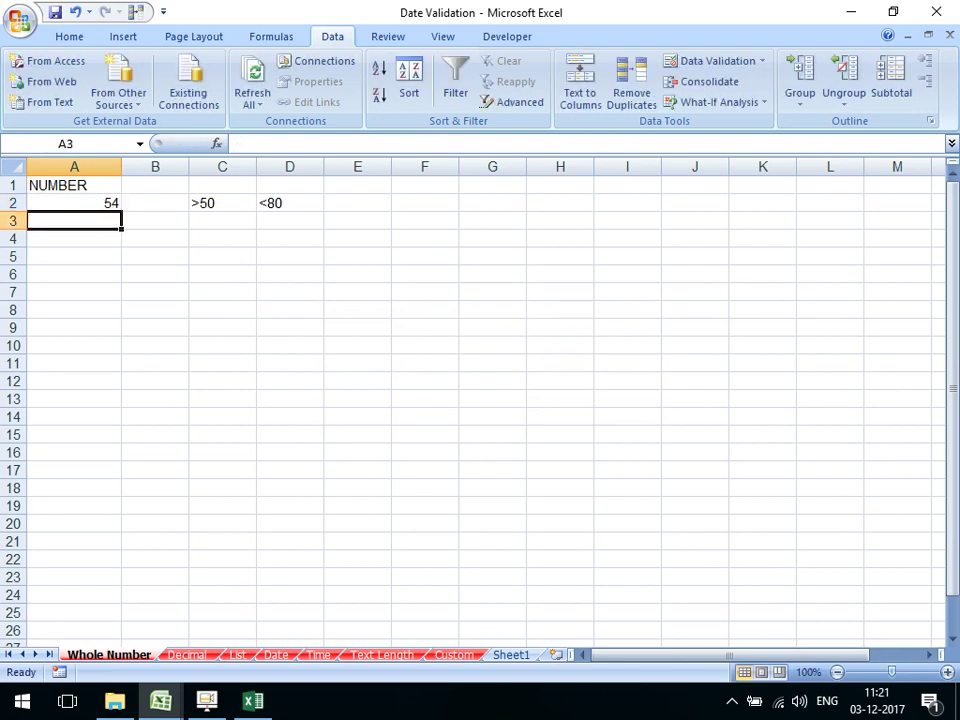
{"action": "left_click", "coordinate": [74, 203]}
{"action": "type", "text": "6"}
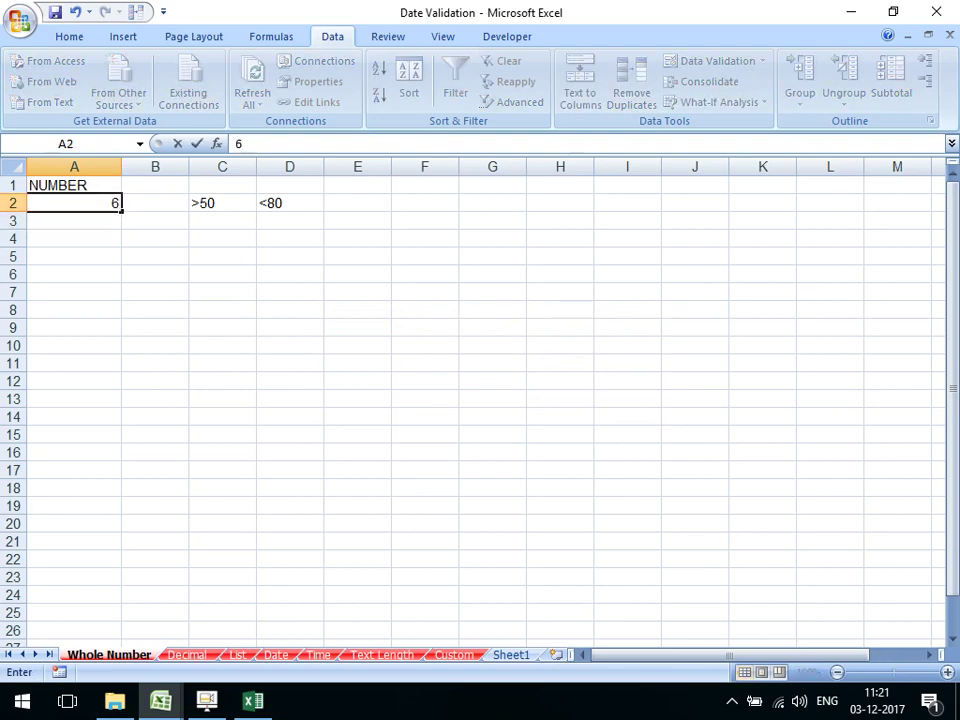
{"action": "key", "text": "Return"}
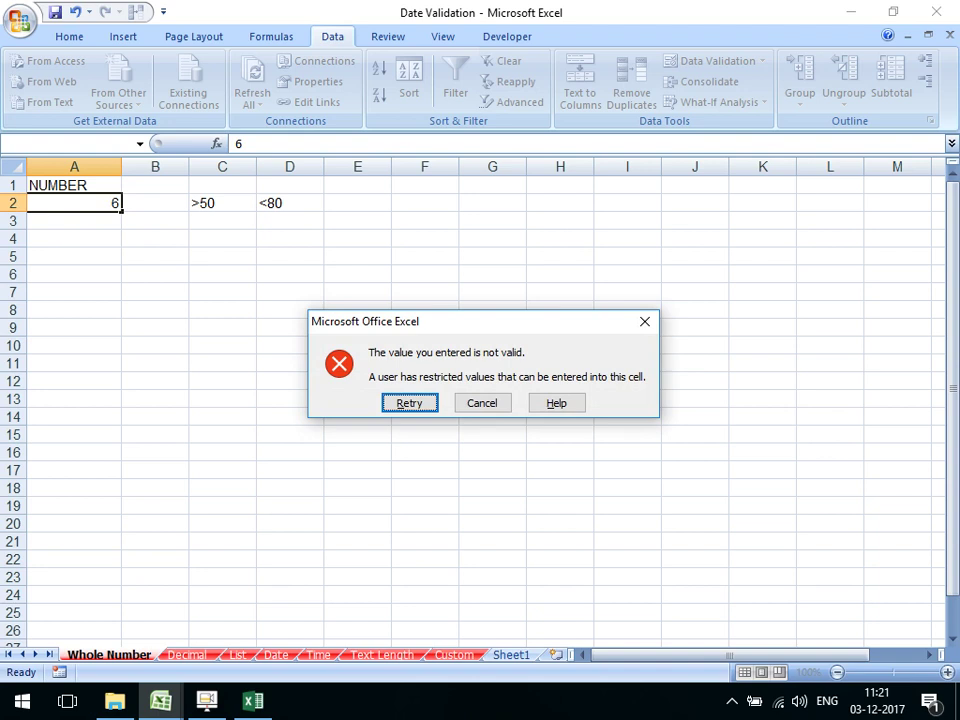
{"action": "key", "text": "Return"}
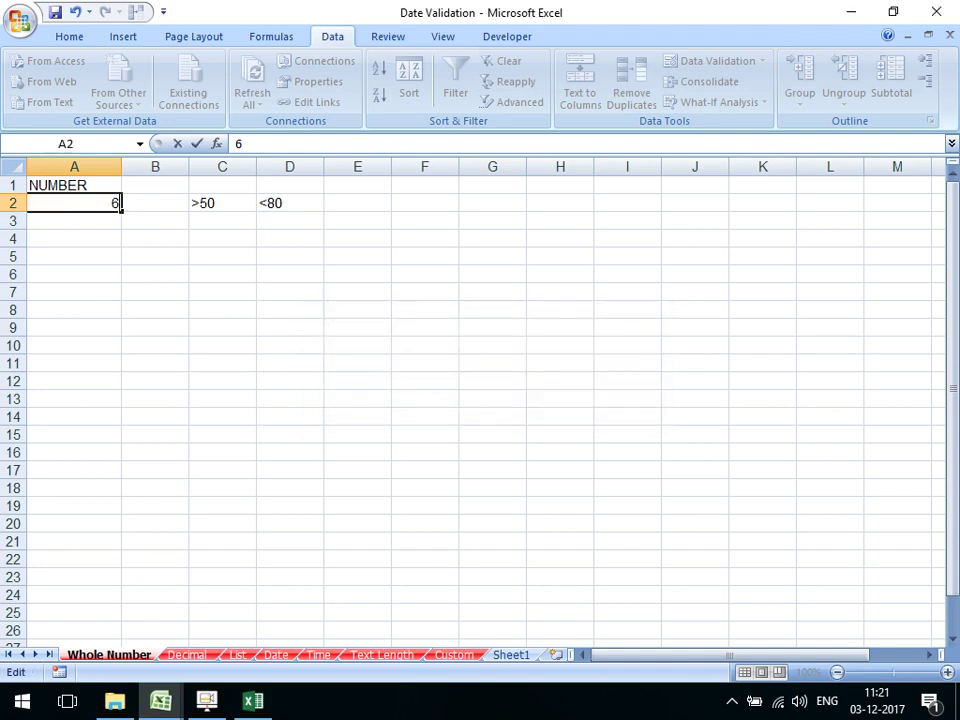
{"action": "key", "text": "Escape"}
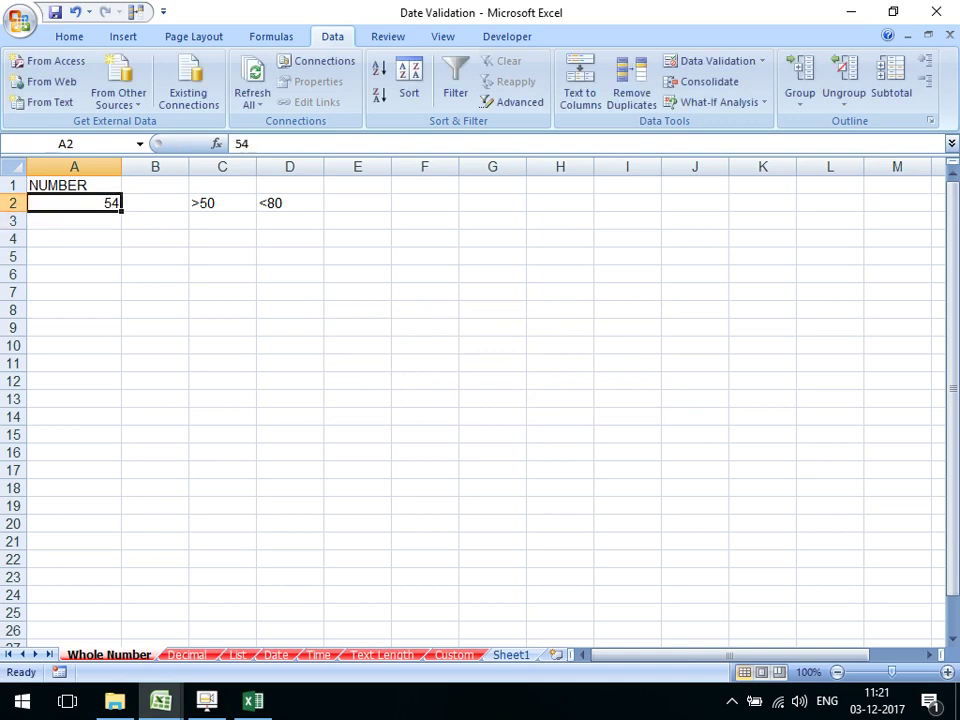
- Copy A2's validation rule onto A3:A23 using Paste Special > Validation
{"action": "left_click_drag", "start_coordinate": [74, 220], "coordinate": [74, 416]}
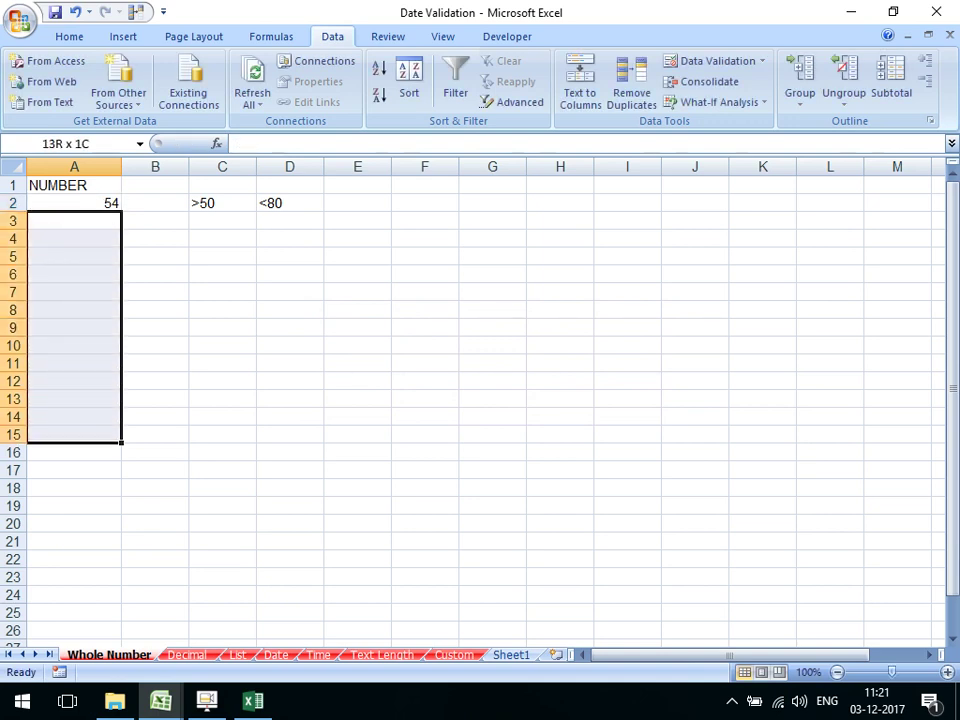
{"action": "left_click", "coordinate": [74, 203]}
{"action": "right_click", "coordinate": [86, 198]}
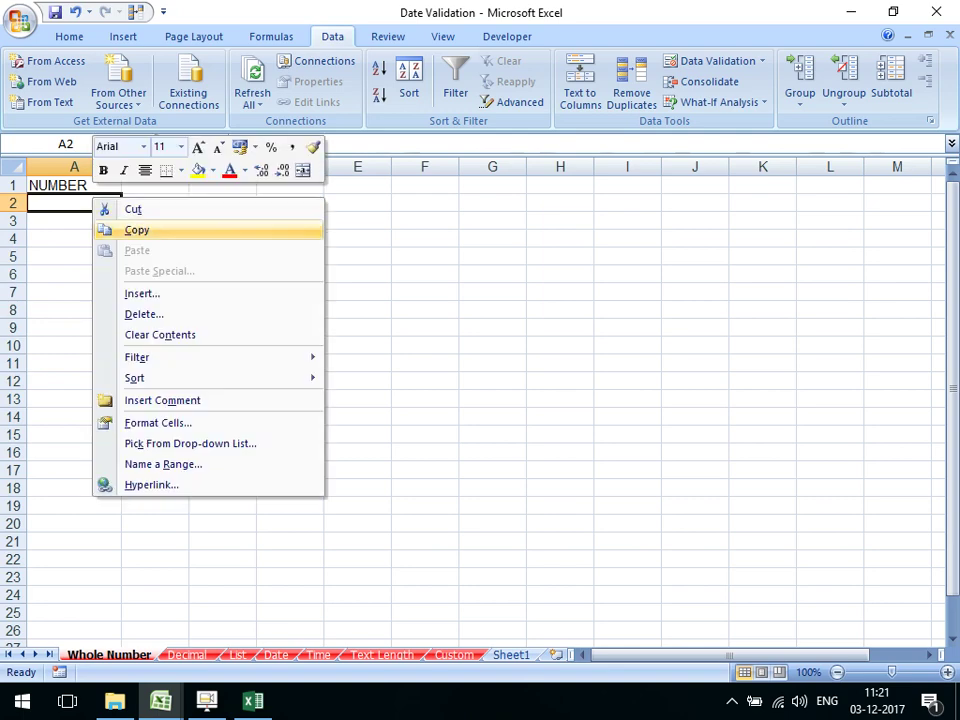
{"action": "left_click", "coordinate": [132, 229]}
{"action": "left_click", "coordinate": [74, 220]}
{"action": "left_click_drag", "start_coordinate": [74, 220], "coordinate": [74, 577]}
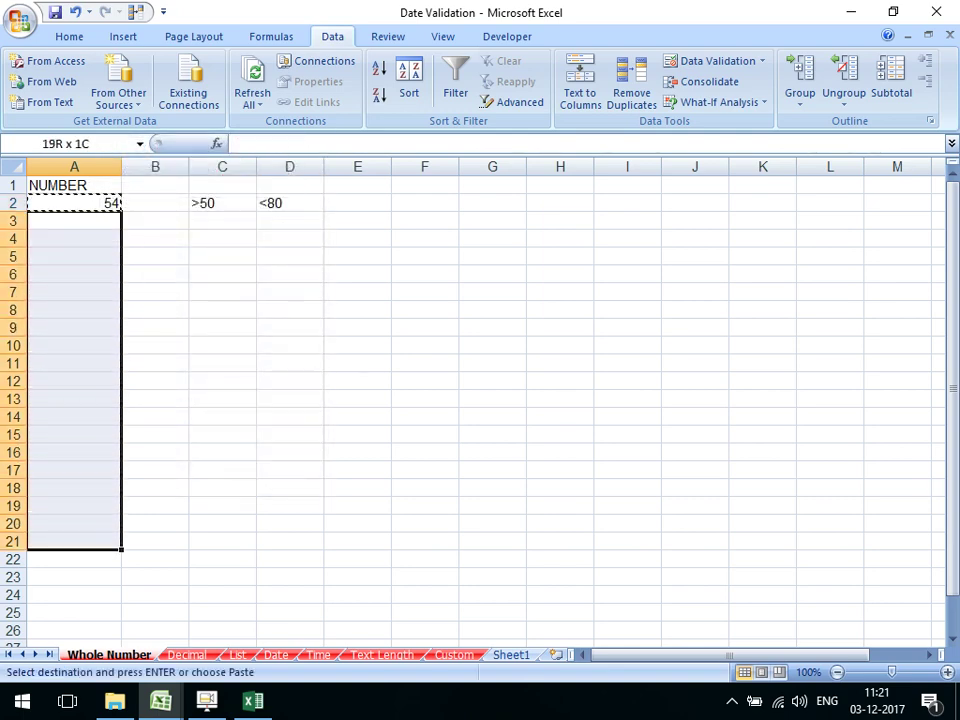
{"action": "right_click", "coordinate": [76, 390]}
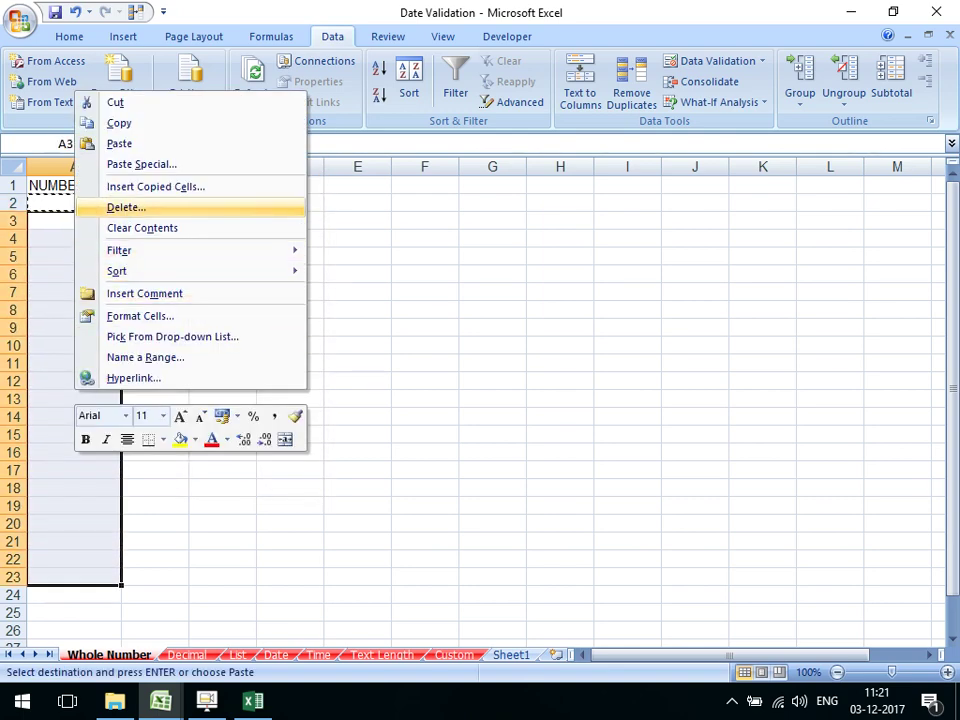
{"action": "left_click", "coordinate": [141, 164]}
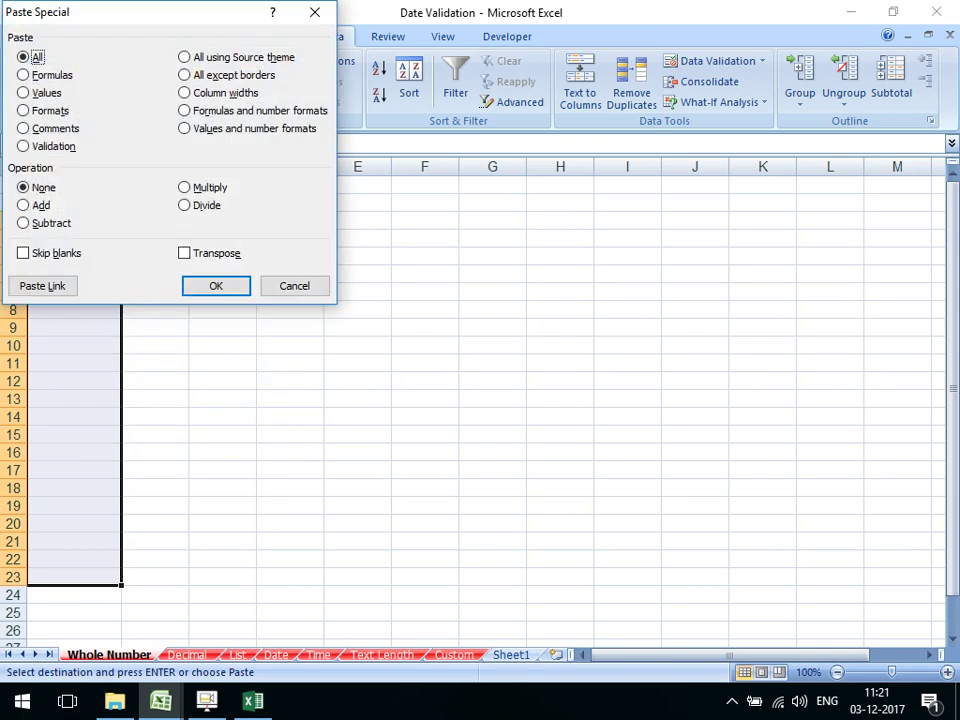
{"action": "left_click", "coordinate": [50, 146]}
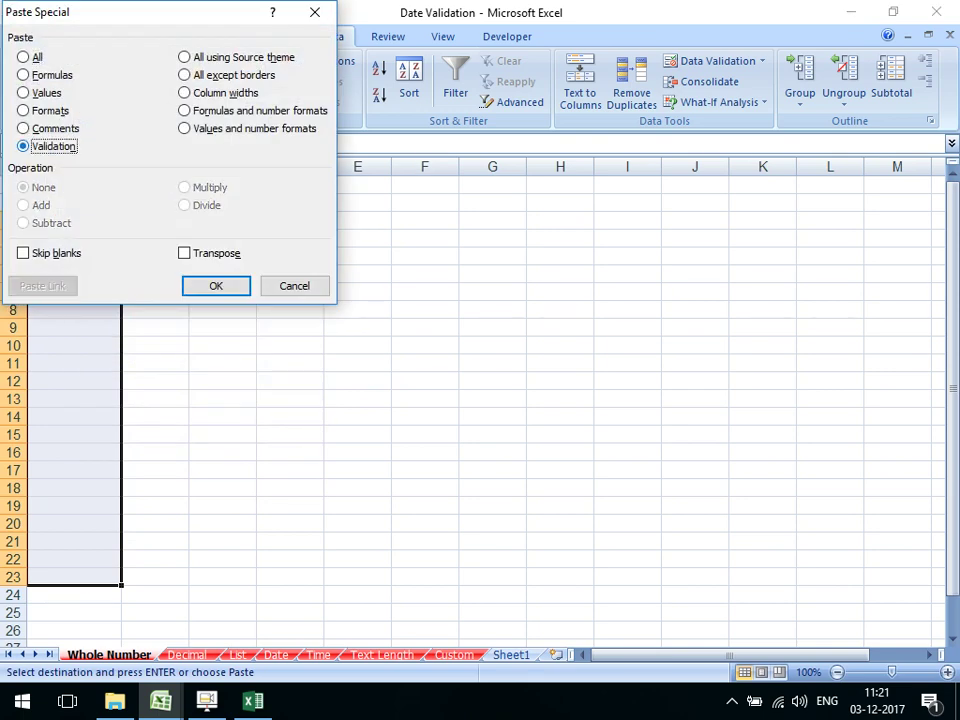
{"action": "left_click", "coordinate": [216, 286]}
{"action": "left_click", "coordinate": [74, 256]}
{"action": "key", "text": "Escape"}
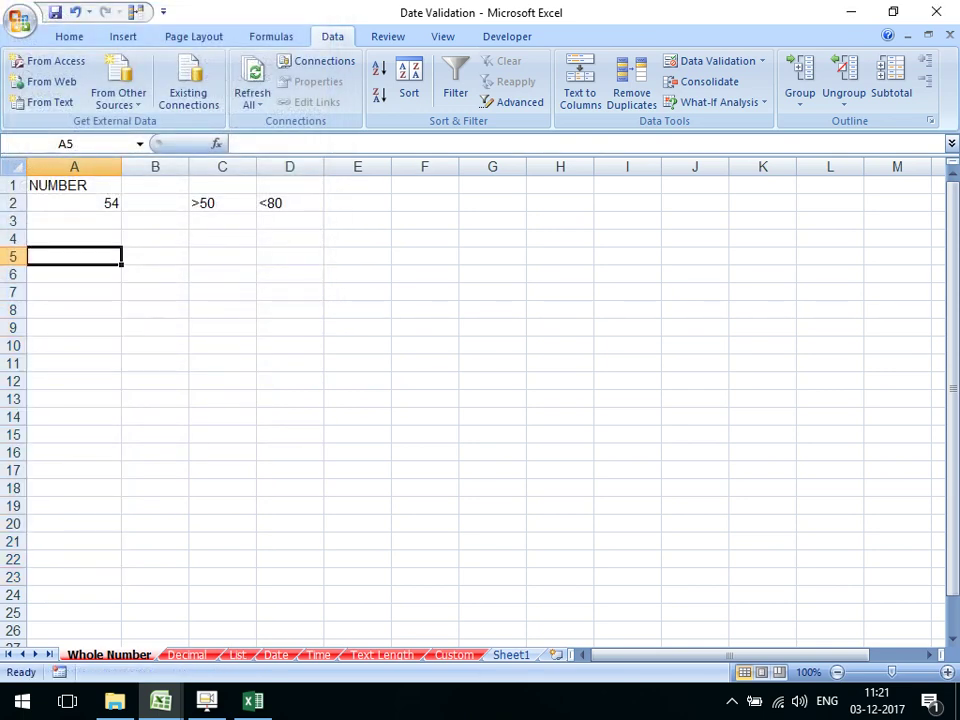
- Test A5 with invalid values 2, 3, 9, 21, 478 and 45, retrying after each rejection
{"action": "type", "text": "2"}
{"action": "key", "text": "Return"}
{"action": "key", "text": "Return"}
{"action": "type", "text": "3"}
{"action": "key", "text": "Return"}
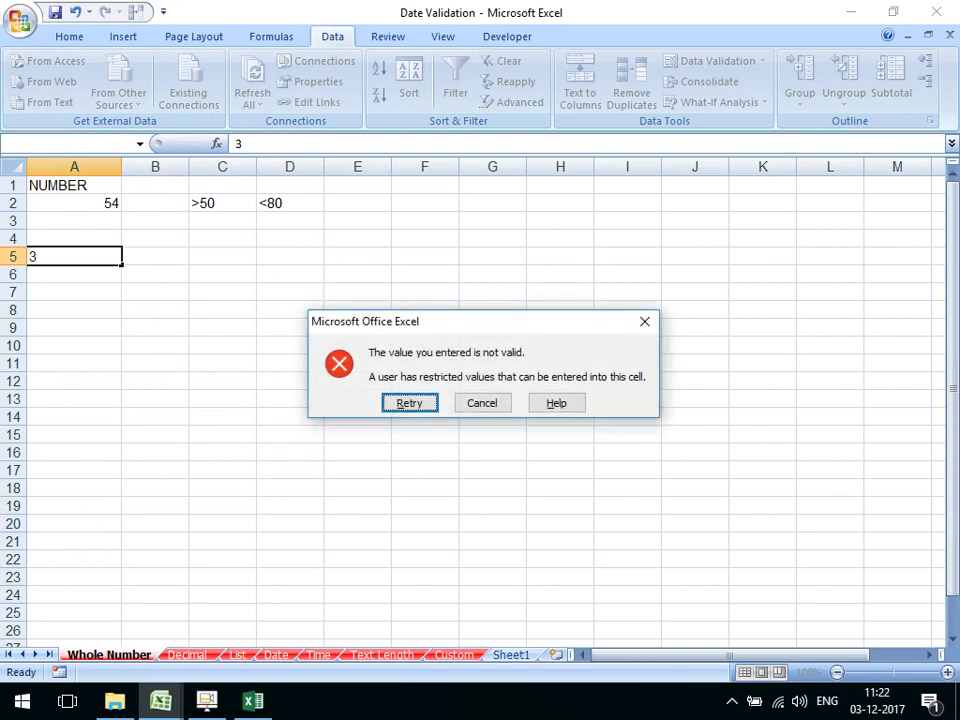
{"action": "key", "text": "Return"}
{"action": "type", "text": "9"}
{"action": "key", "text": "Return"}
{"action": "key", "text": "Return"}
{"action": "type", "text": "2"}
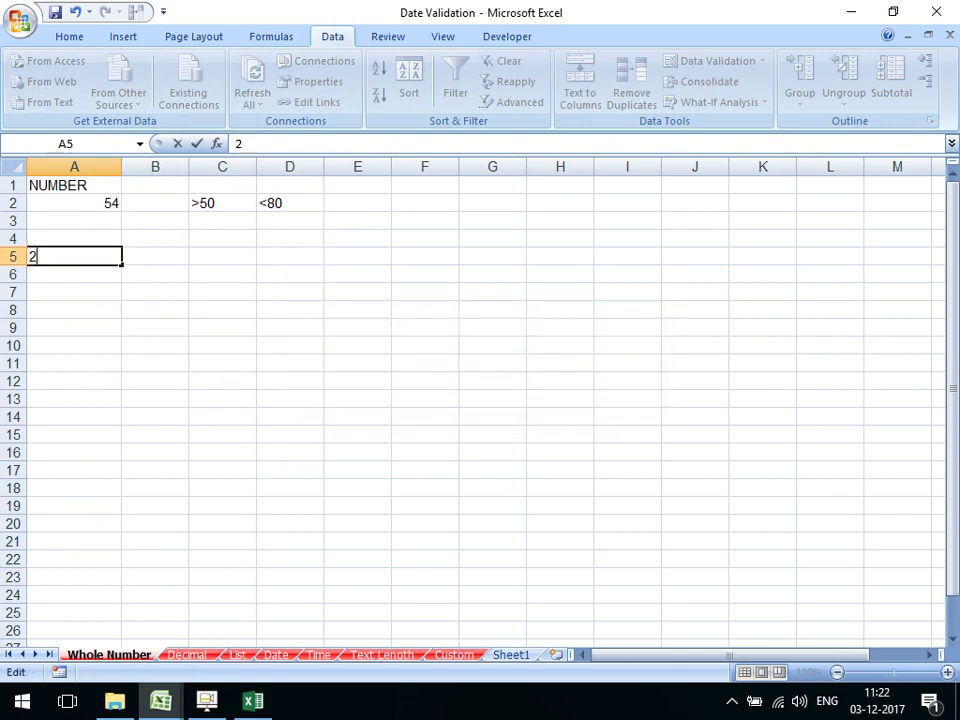
{"action": "type", "text": "1"}
{"action": "key", "text": "Return"}
{"action": "key", "text": "Return"}
{"action": "type", "text": "30"}
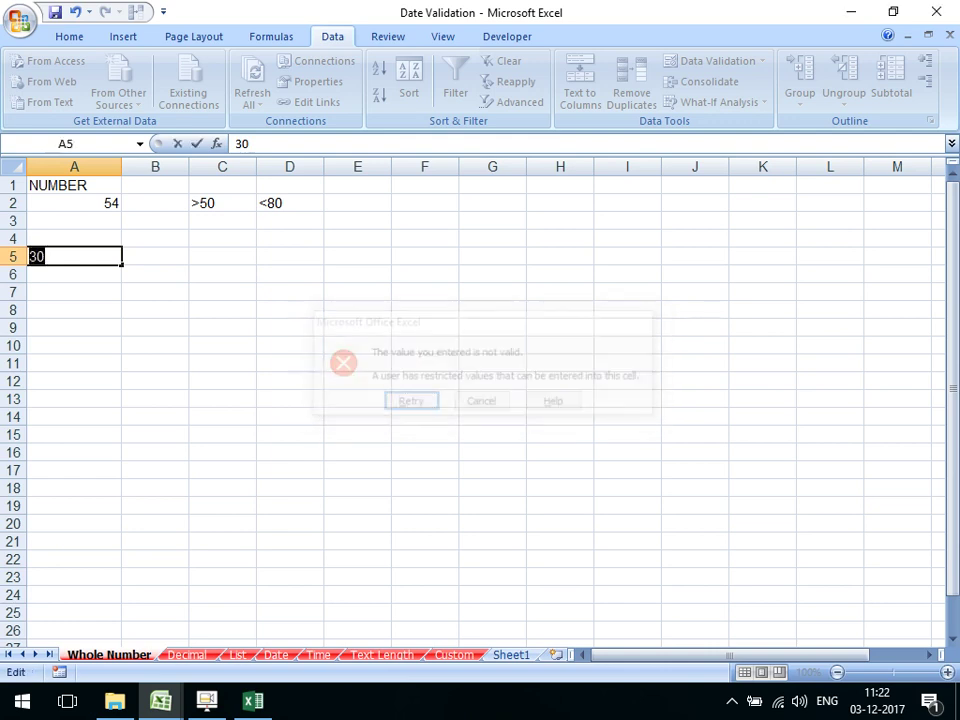
{"action": "type", "text": "478"}
{"action": "key", "text": "Return"}
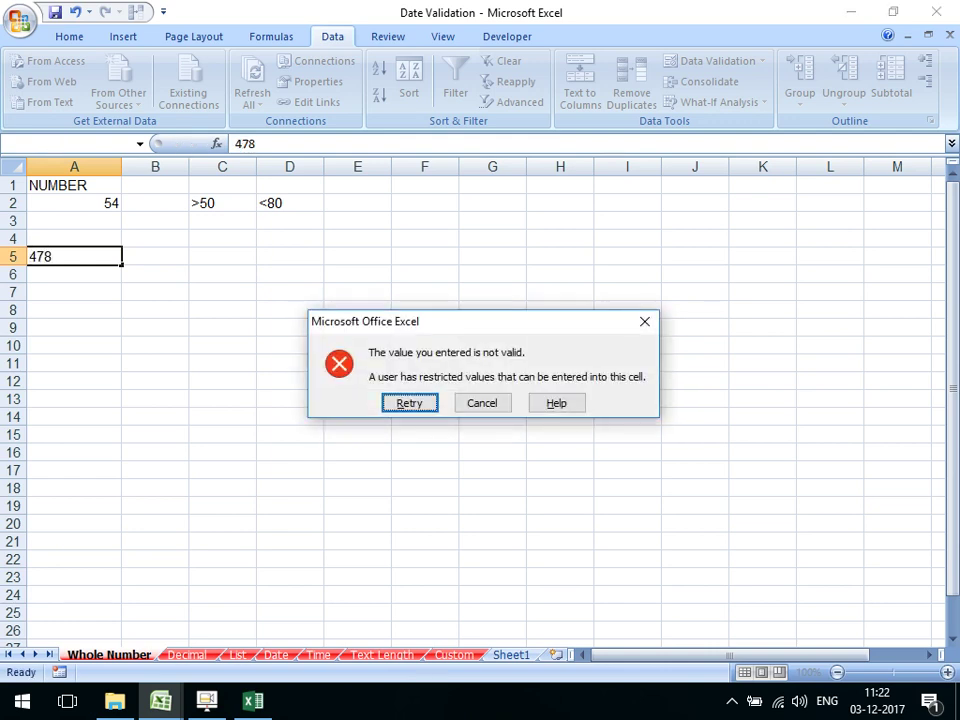
{"action": "key", "text": "Return"}
{"action": "type", "text": "45"}
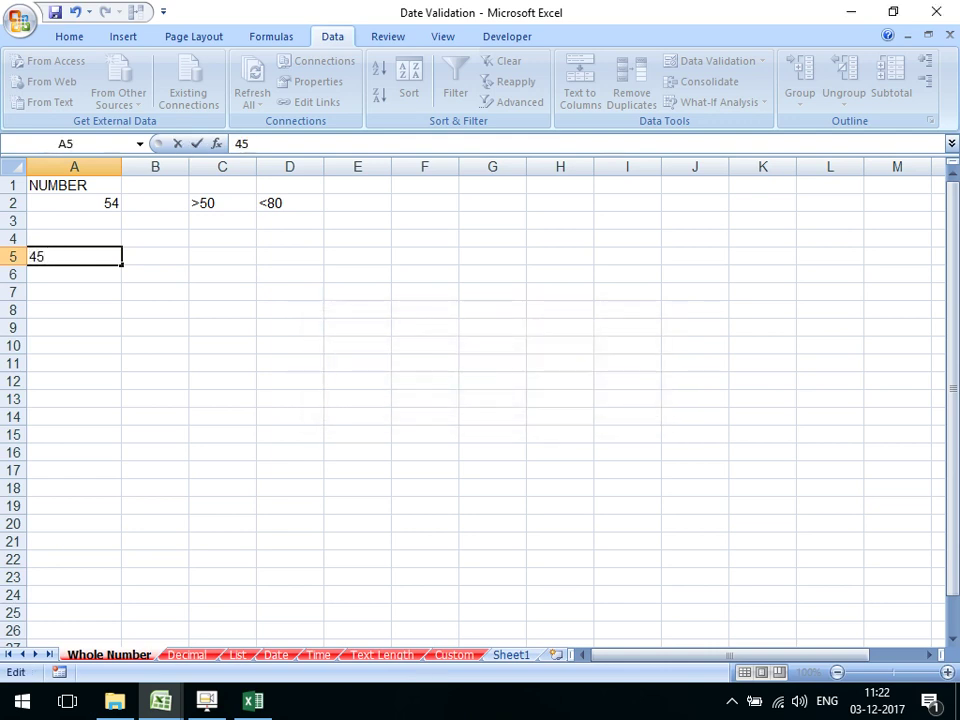
{"action": "key", "text": "BackSpace"}
{"action": "key", "text": "BackSpace"}
- Enter 75, 65, 51 and 60 into A5:A8
{"action": "type", "text": "75"}
{"action": "key", "text": "Return"}
{"action": "type", "text": "65"}
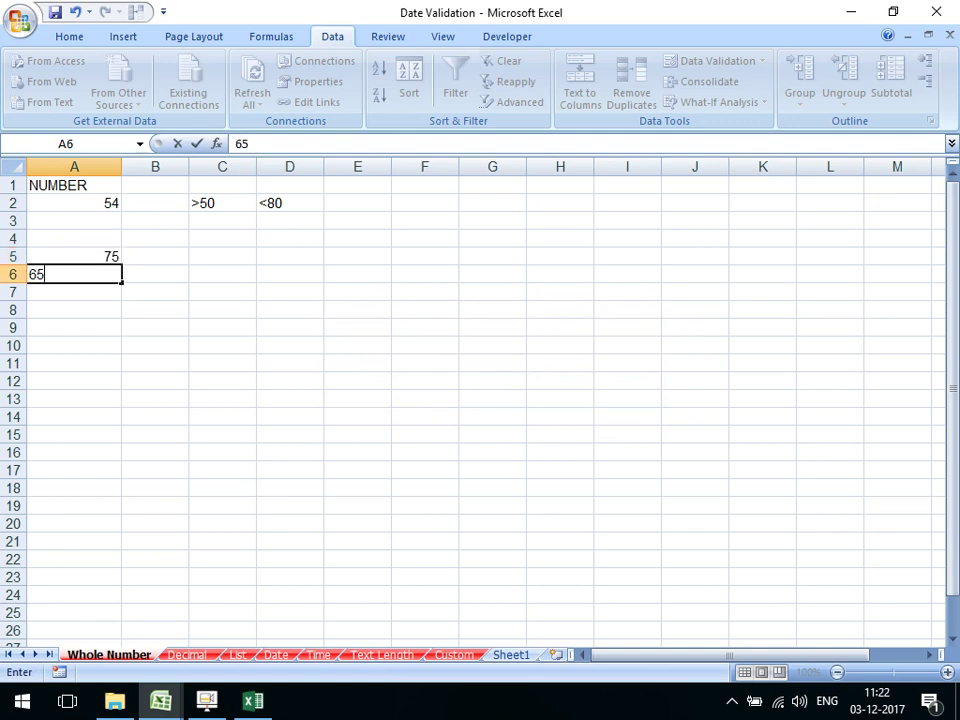
{"action": "key", "text": "Return"}
{"action": "type", "text": "51"}
{"action": "key", "text": "Return"}
{"action": "type", "text": "60"}
{"action": "key", "text": "Return"}
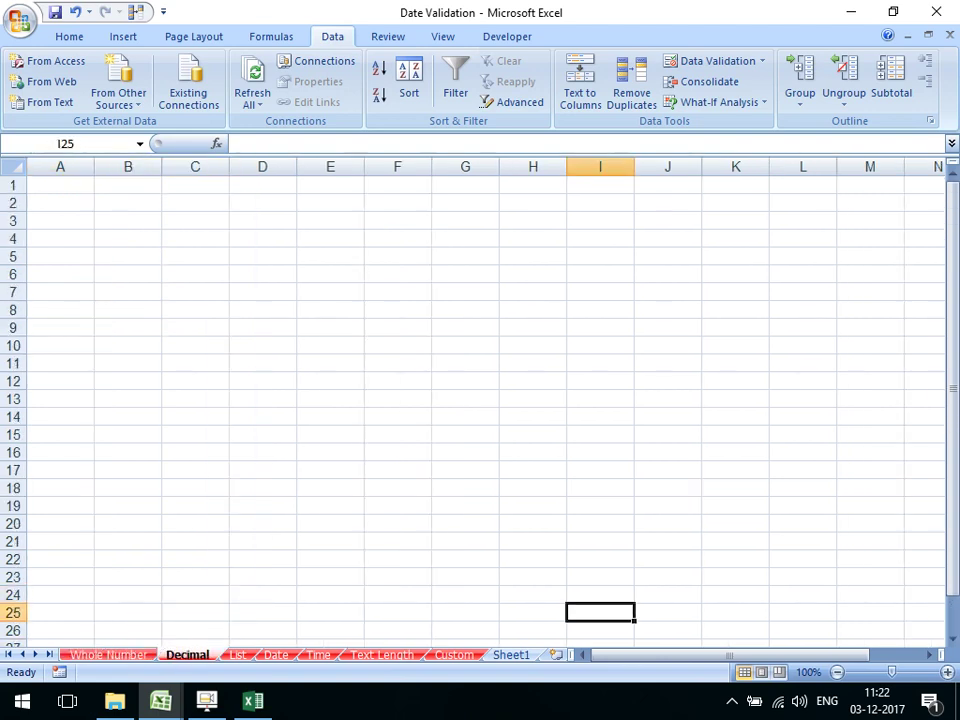
- Preview Decimal validation and its comparison operators for A1, cancel, and go to the List sheet
{"action": "left_click", "coordinate": [60, 184]}
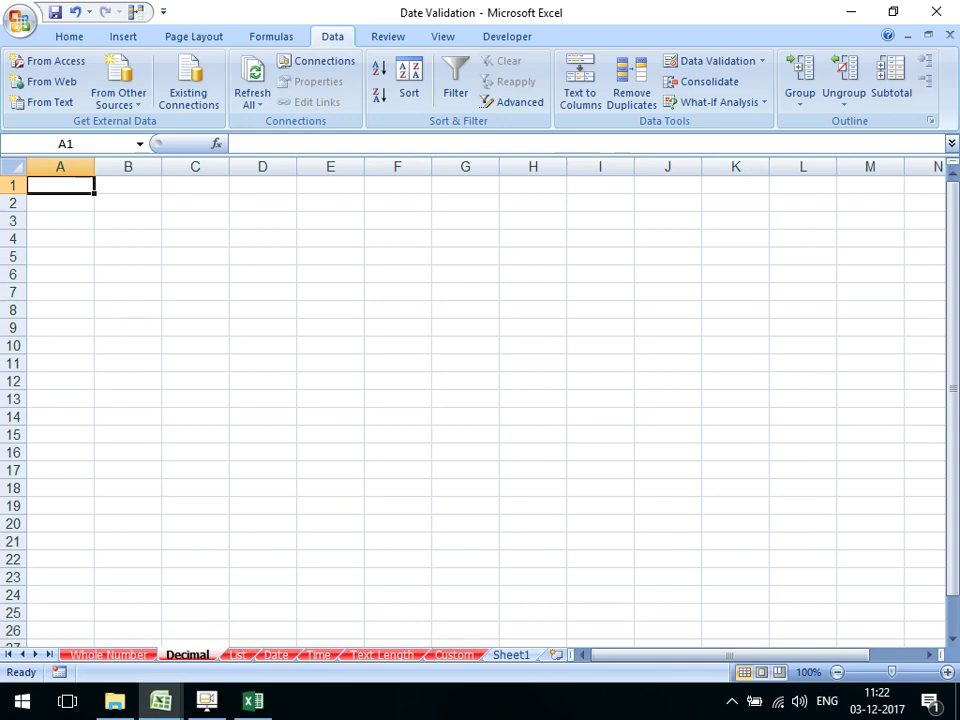
{"action": "left_click", "coordinate": [712, 61]}
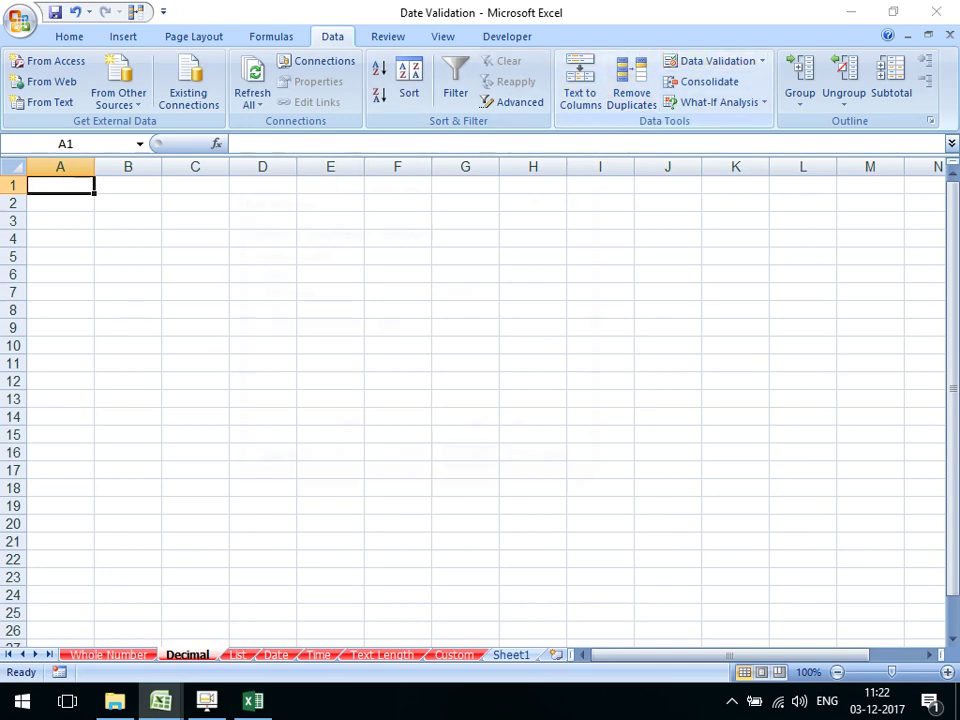
{"action": "left_click", "coordinate": [386, 291]}
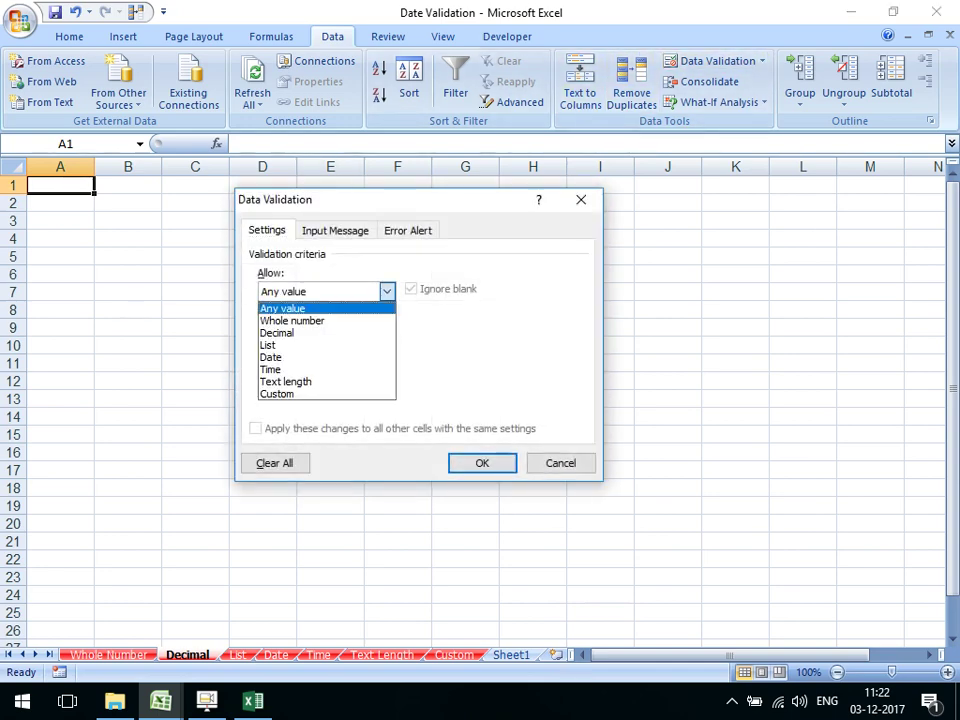
{"action": "left_click", "coordinate": [277, 332]}
{"action": "left_click", "coordinate": [386, 330]}
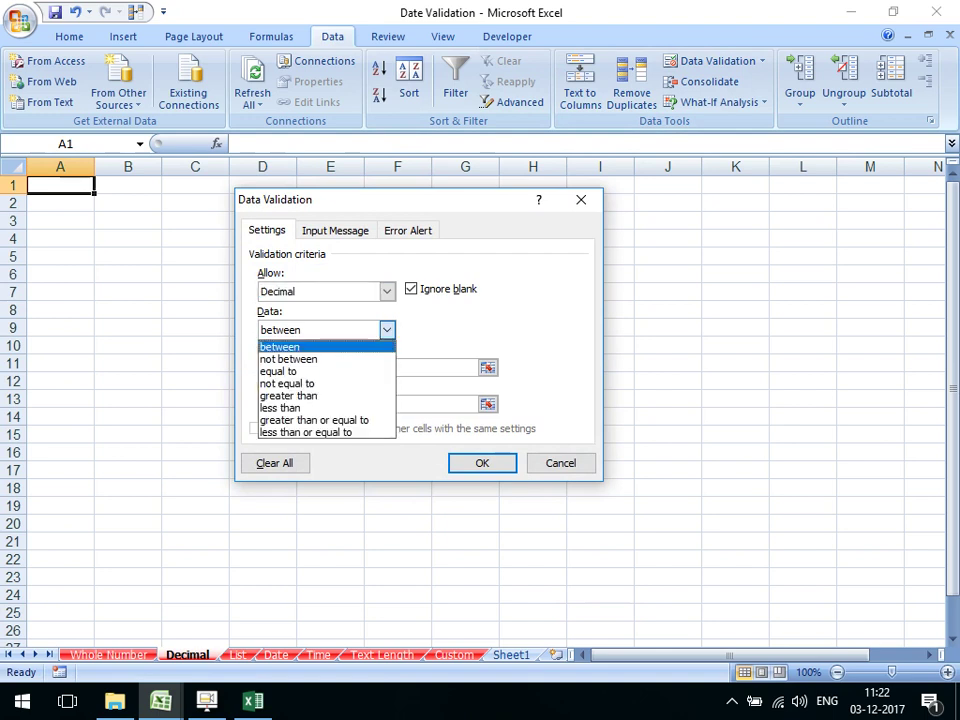
{"action": "left_click", "coordinate": [386, 330]}
{"action": "left_click", "coordinate": [386, 330]}
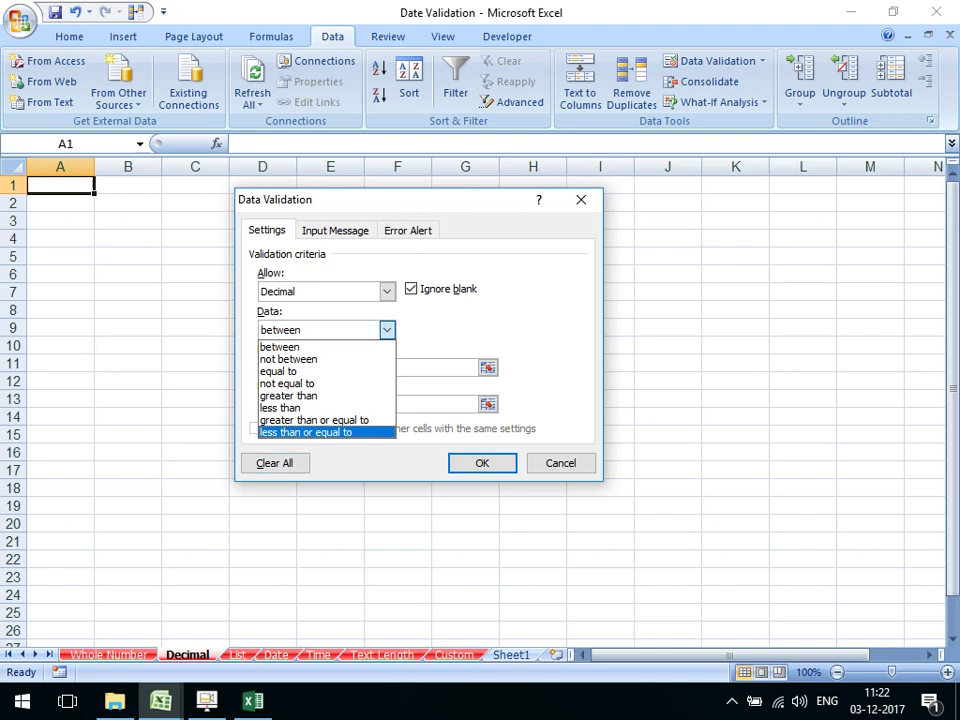
{"action": "key", "text": "Escape"}
{"action": "key", "text": "Escape"}
{"action": "key", "text": "ctrl+Page_Down"}
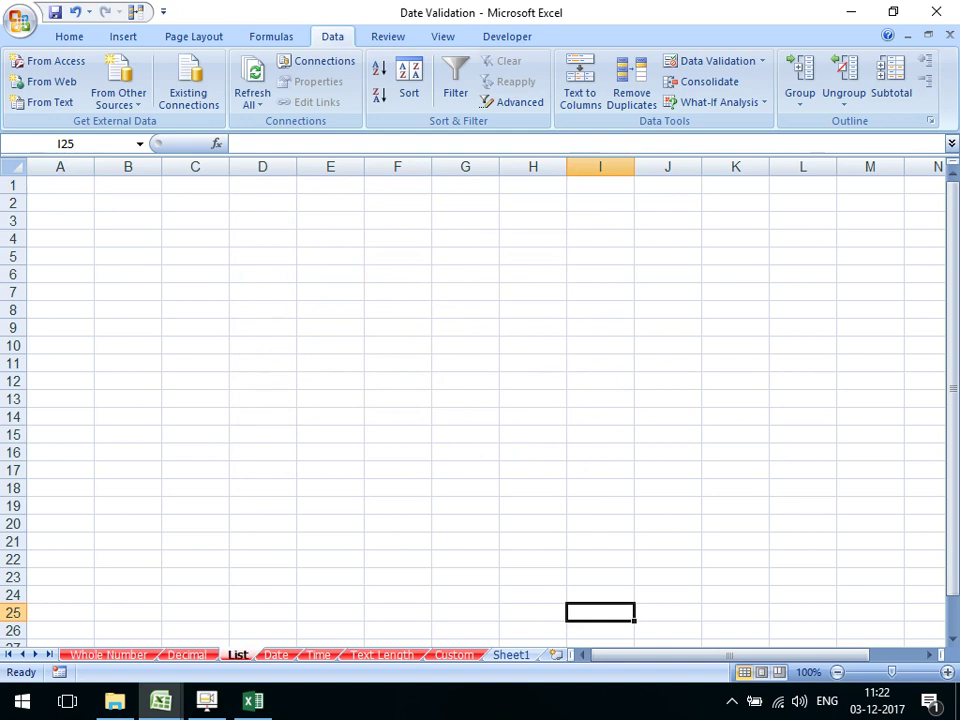
- Label B3 on the List sheet 'MONTH'
{"action": "left_click", "coordinate": [195, 345]}
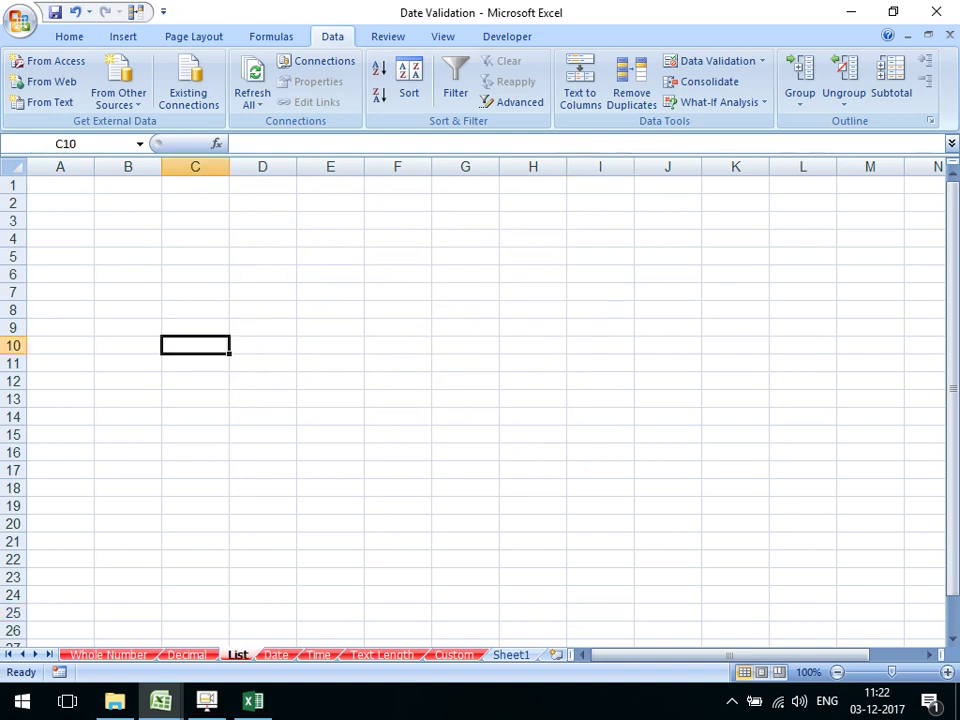
{"action": "left_click", "coordinate": [128, 220]}
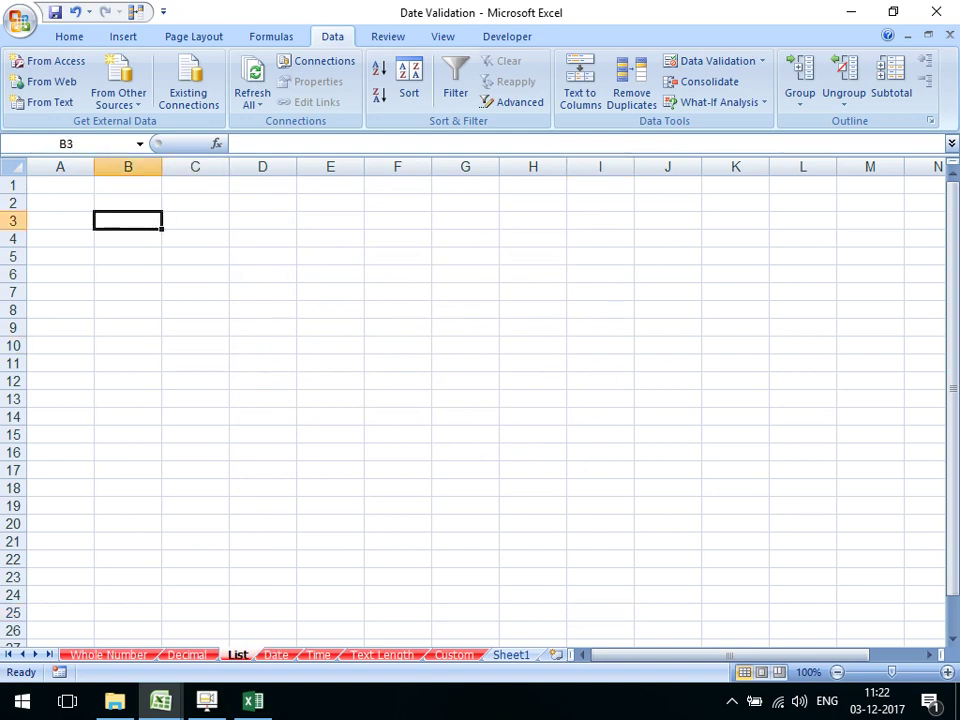
{"action": "type", "text": "MONT"}
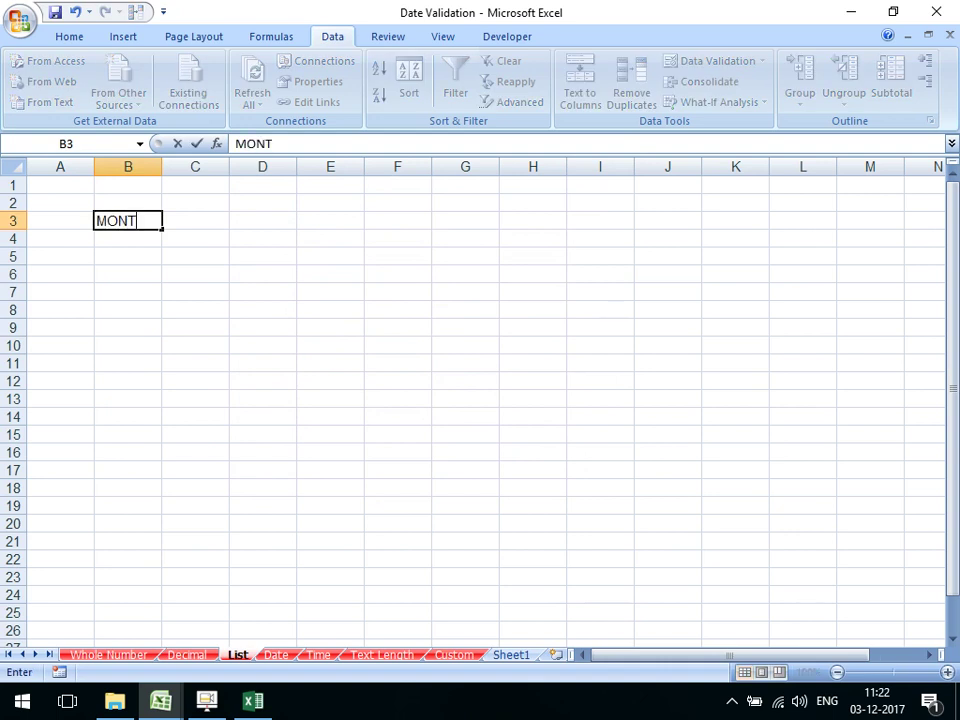
{"action": "type", "text": "H'"}
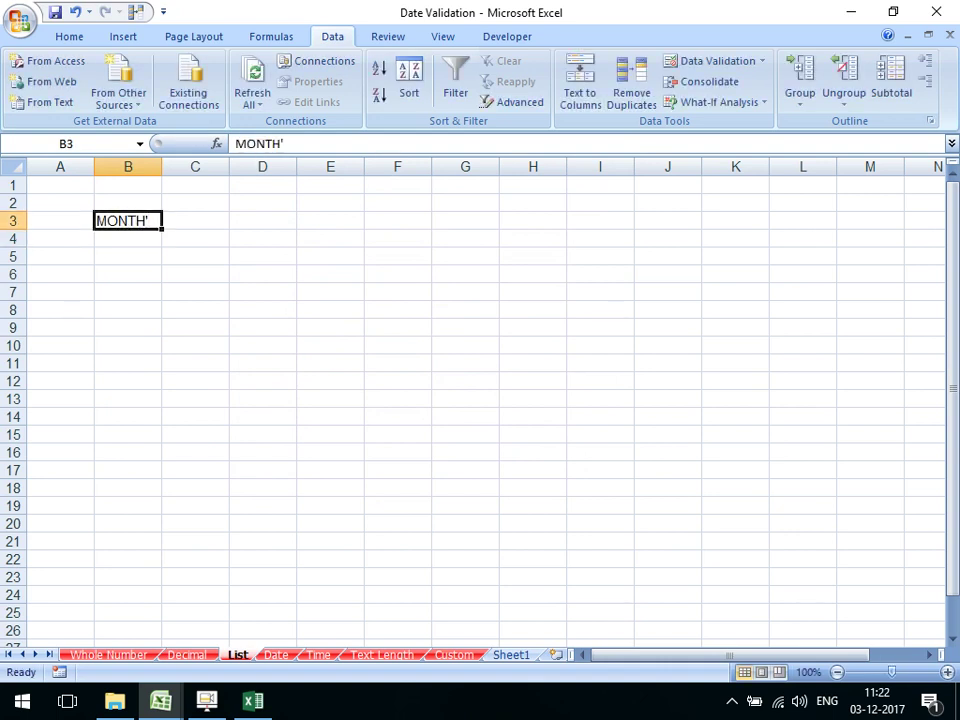
{"action": "left_click", "coordinate": [195, 220]}
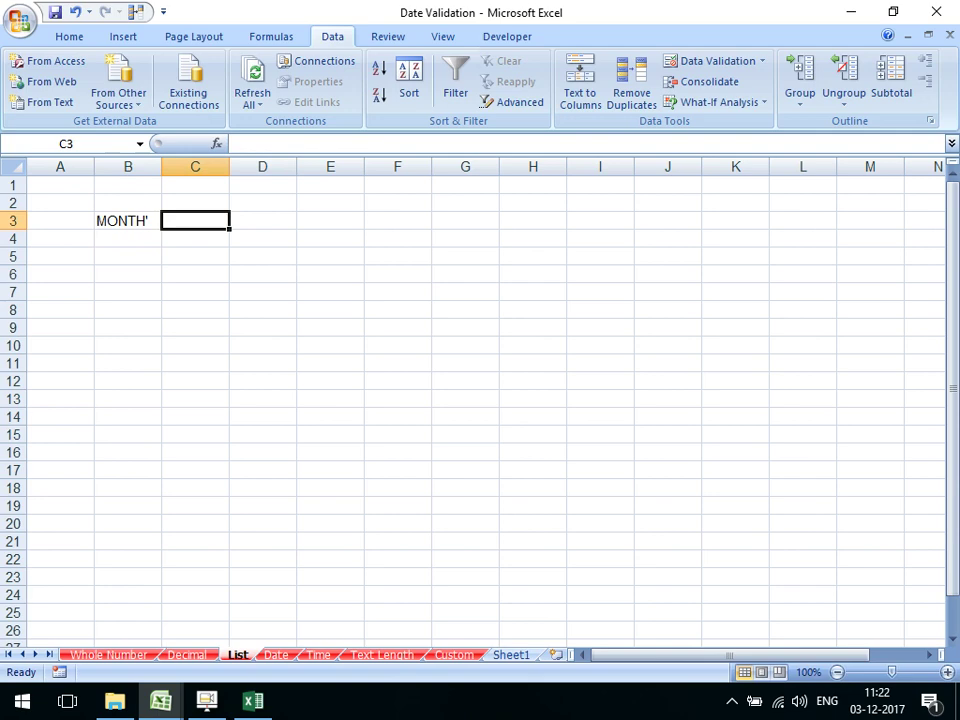
- Restrict C3 to a list of month abbreviations JAN through DEC
{"action": "left_click", "coordinate": [712, 61]}
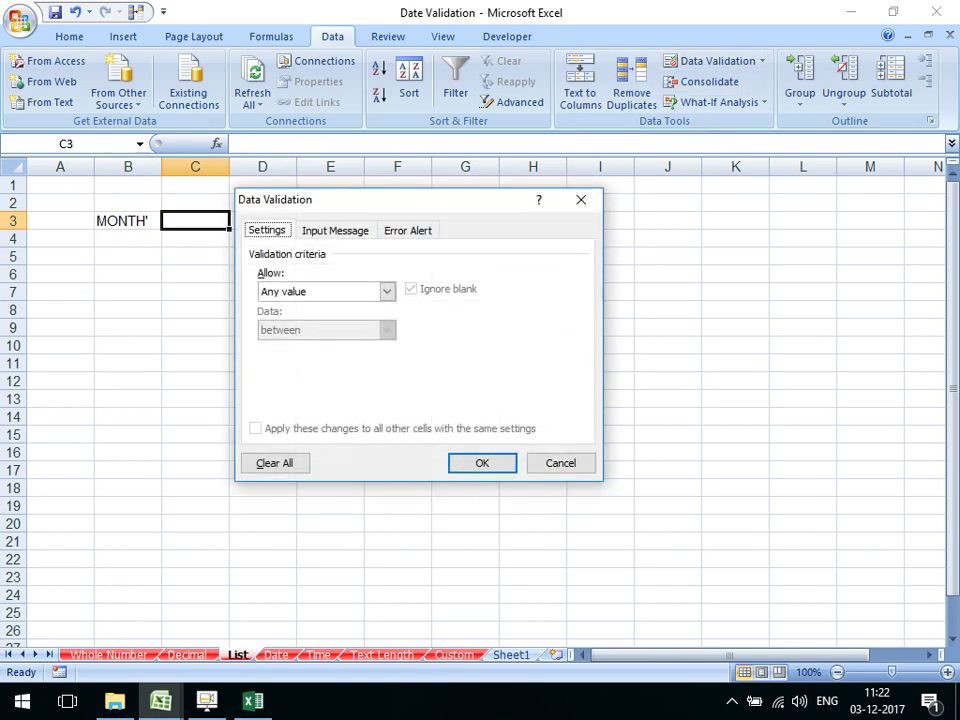
{"action": "left_click", "coordinate": [386, 291]}
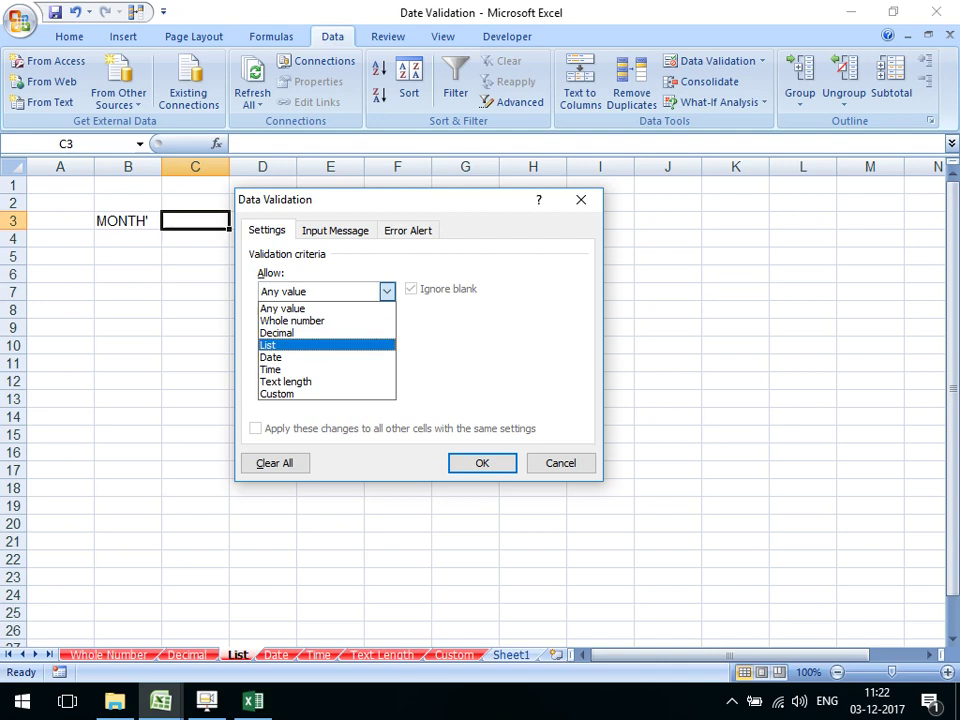
{"action": "left_click", "coordinate": [300, 344]}
{"action": "left_click", "coordinate": [360, 367]}
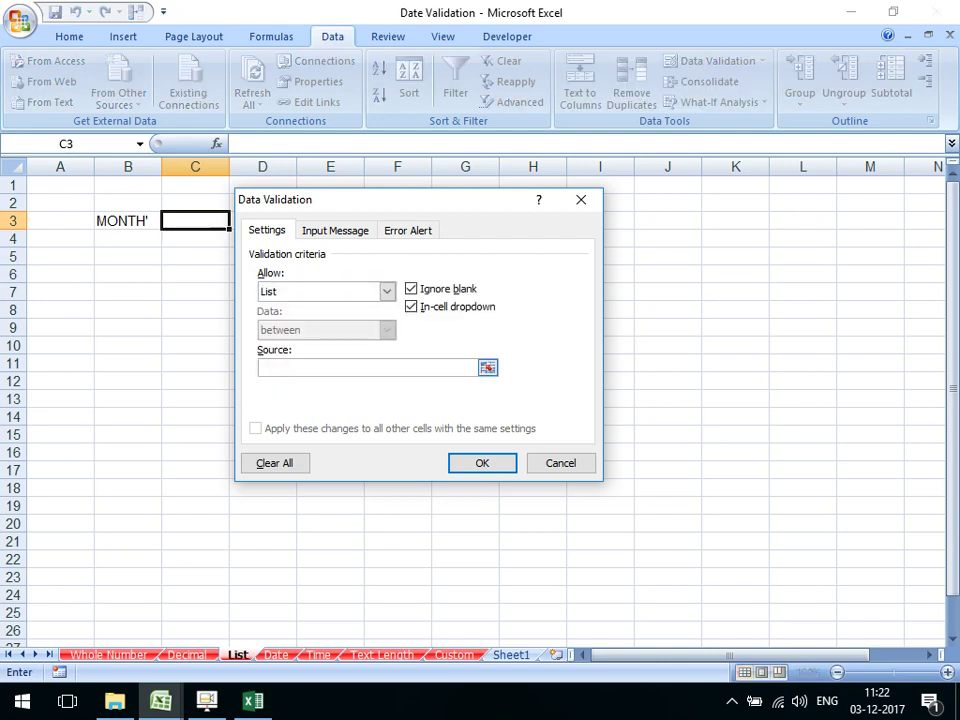
{"action": "type", "text": "JA"}
{"action": "type", "text": "N,FEB,"}
{"action": "type", "text": "NAR,"}
{"action": "key", "text": "BackSpace"}
{"action": "key", "text": "BackSpace"}
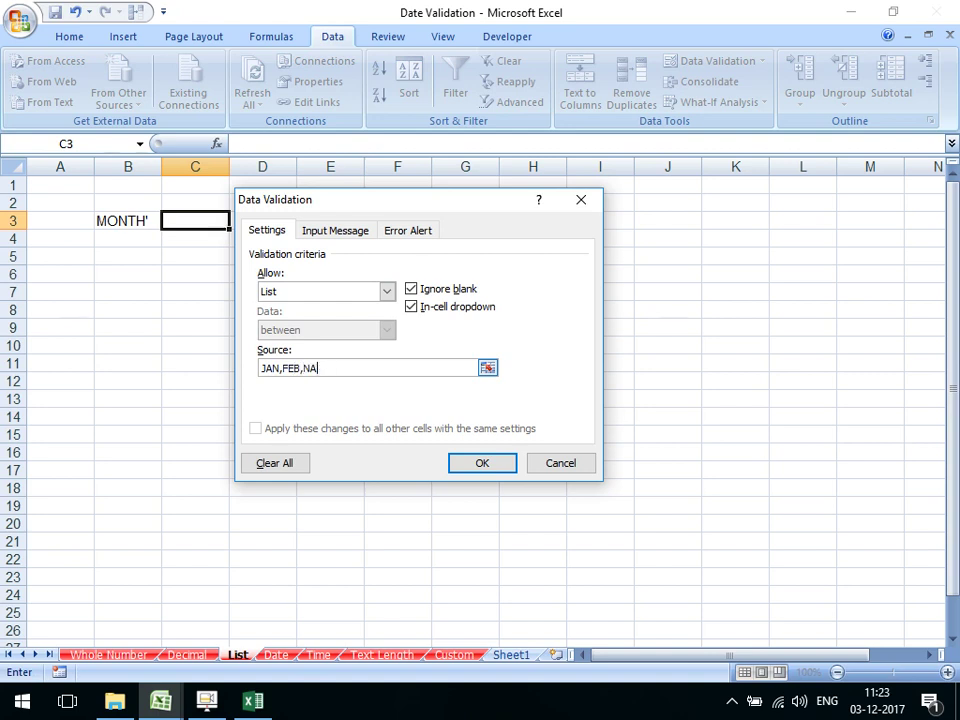
{"action": "key", "text": "BackSpace"}
{"action": "key", "text": "BackSpace"}
{"action": "type", "text": "MAR,A"}
{"action": "type", "text": "PR,MAY,"}
{"action": "type", "text": "JUN,JU"}
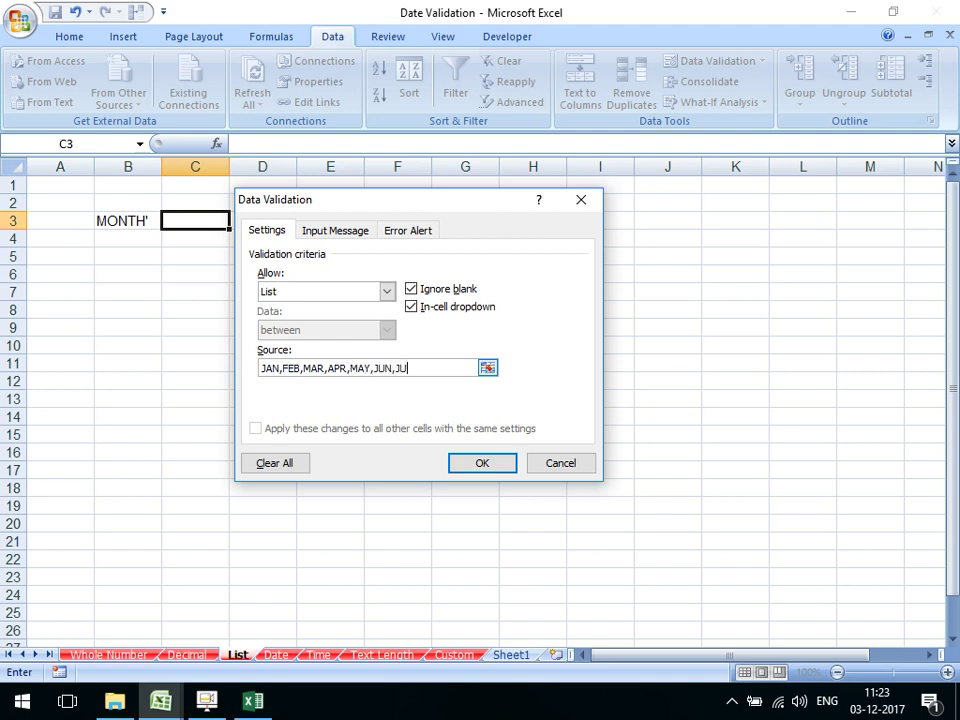
{"action": "type", "text": "L,AUG,"}
{"action": "type", "text": "SEP,OC"}
{"action": "type", "text": "T,NOV"}
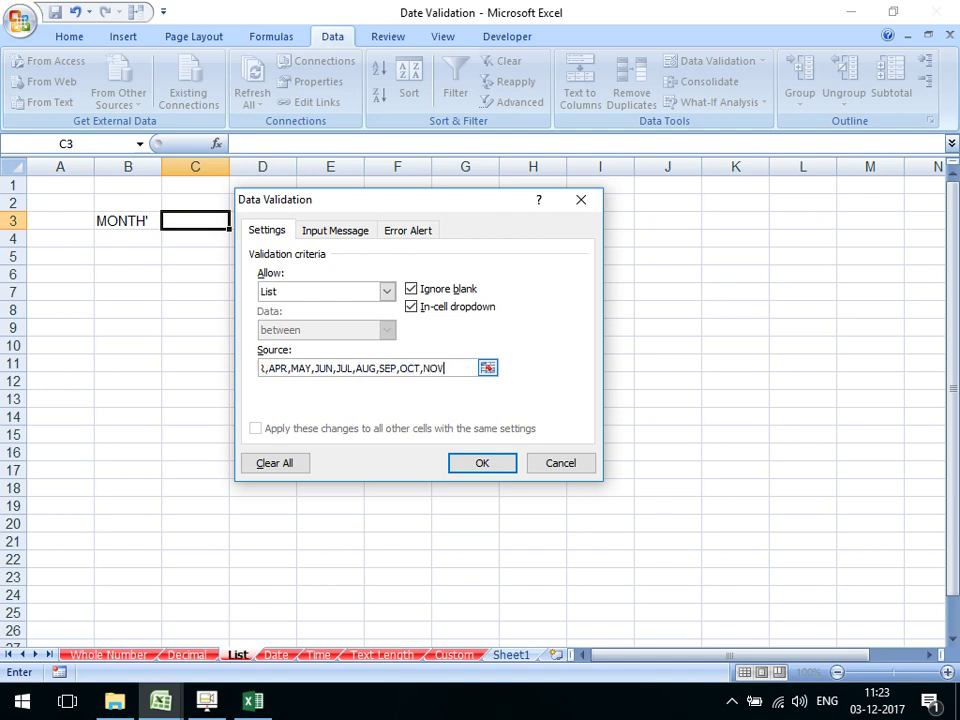
{"action": "type", "text": "DEC"}
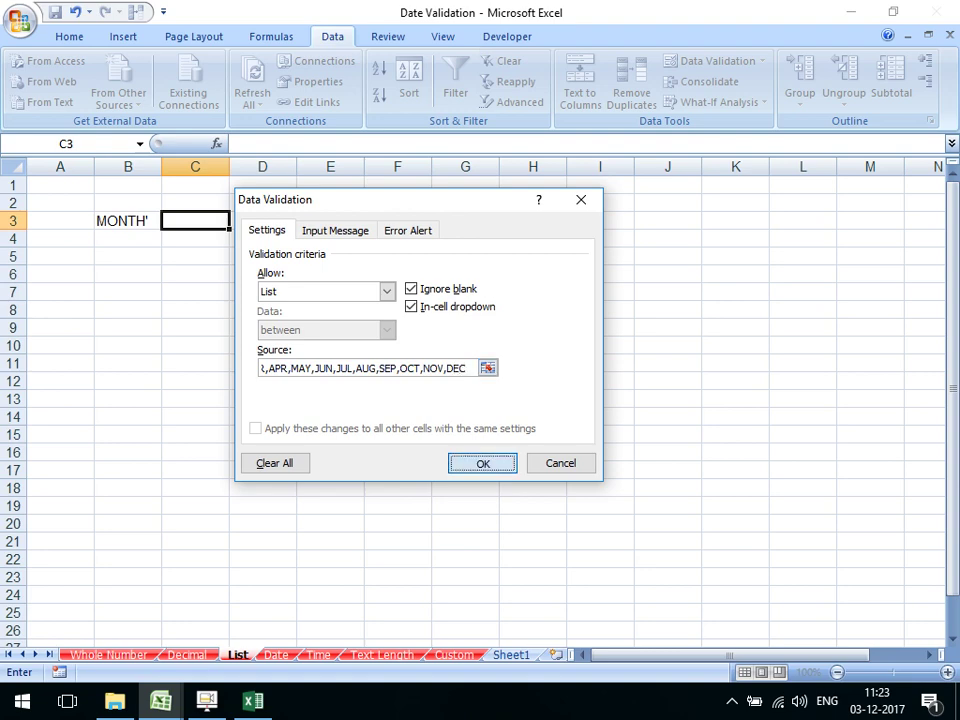
{"action": "key", "text": "Return"}
- Pick MAR from C3's dropdown and confirm the entry 'ADFADA' is rejected
{"action": "left_click", "coordinate": [262, 327]}
{"action": "left_click", "coordinate": [195, 220]}
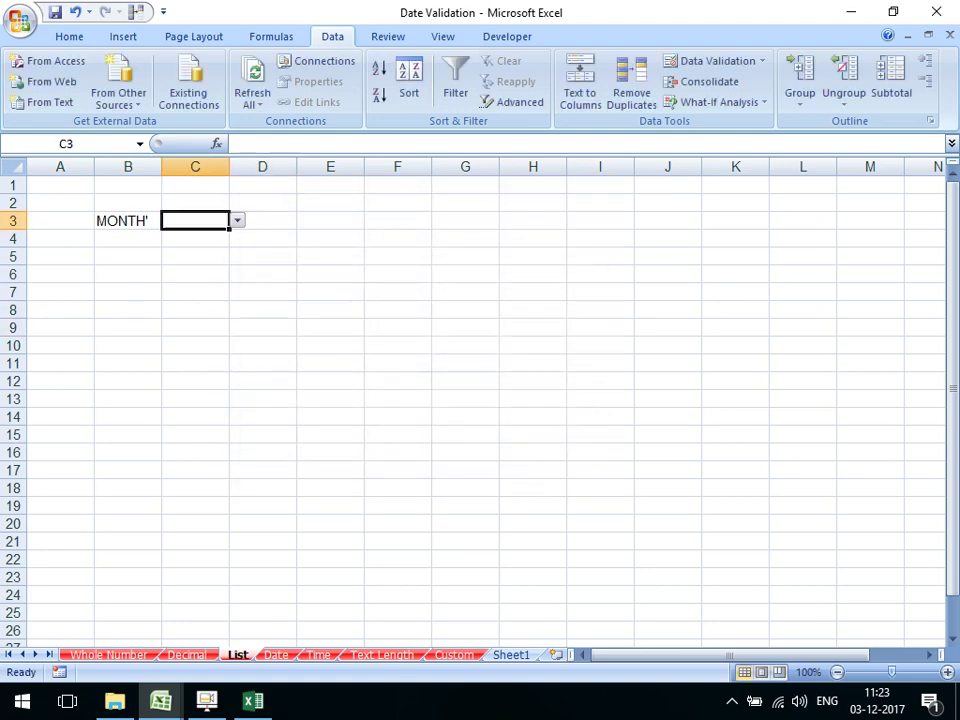
{"action": "left_click", "coordinate": [237, 220]}
{"action": "key", "text": "Return"}
{"action": "key", "text": "alt+Down"}
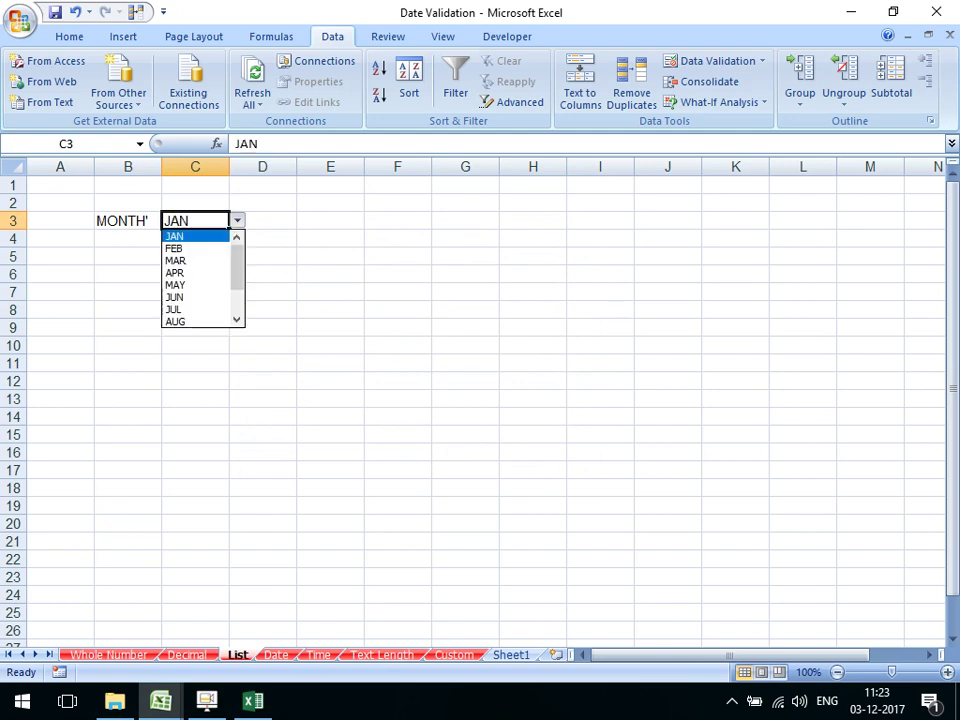
{"action": "key", "text": "Down"}
{"action": "key", "text": "Down"}
{"action": "key", "text": "Return"}
{"action": "type", "text": "ADFAD"}
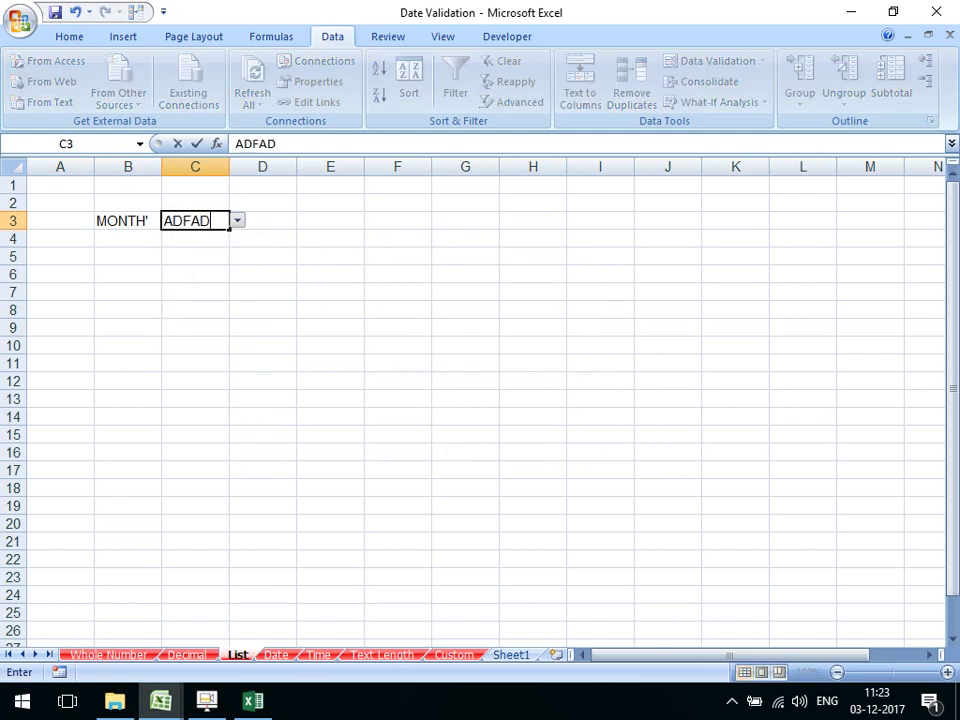
{"action": "type", "text": "A"}
{"action": "key", "text": "Return"}
{"action": "key", "text": "Return"}
{"action": "key", "text": "Escape"}
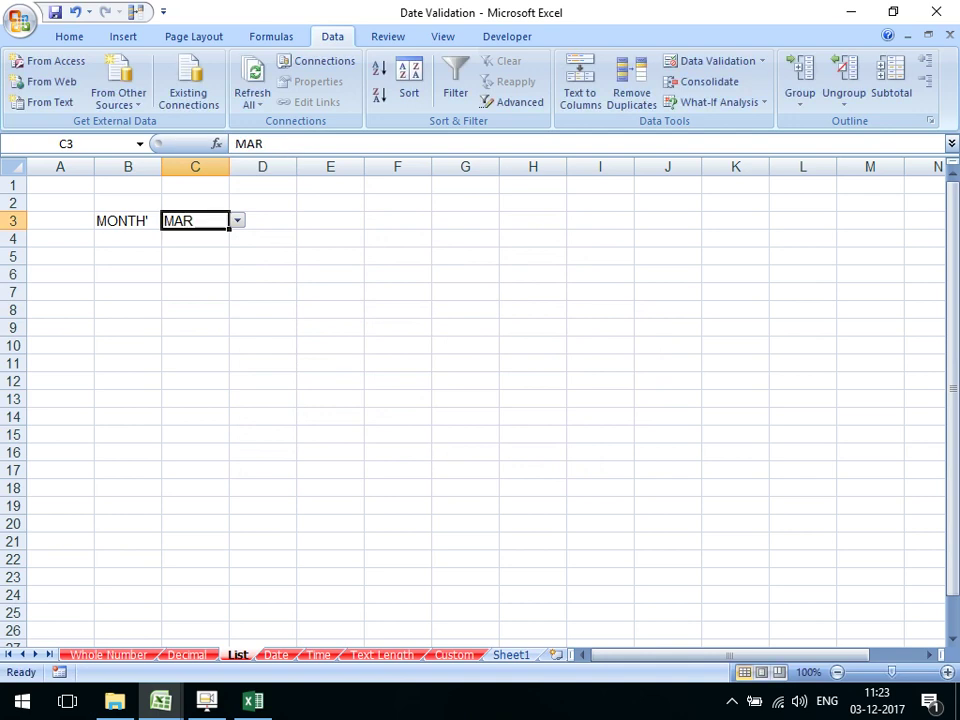
- Type CITY in B6, then switch to the Data folder in File Explorer
{"action": "left_click", "coordinate": [128, 274]}
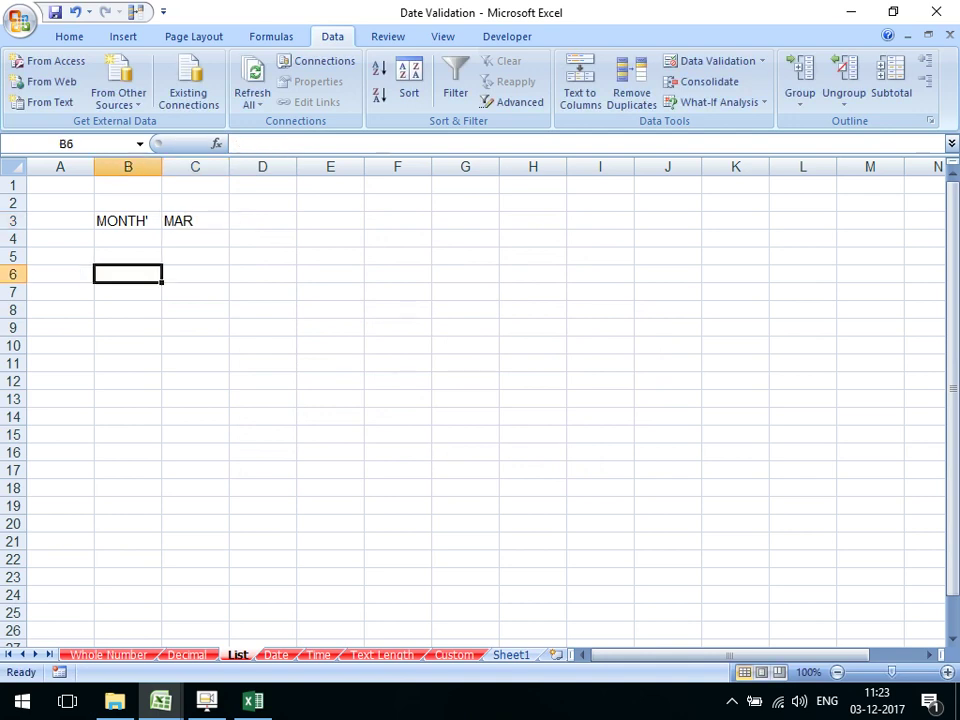
{"action": "type", "text": "CIT"}
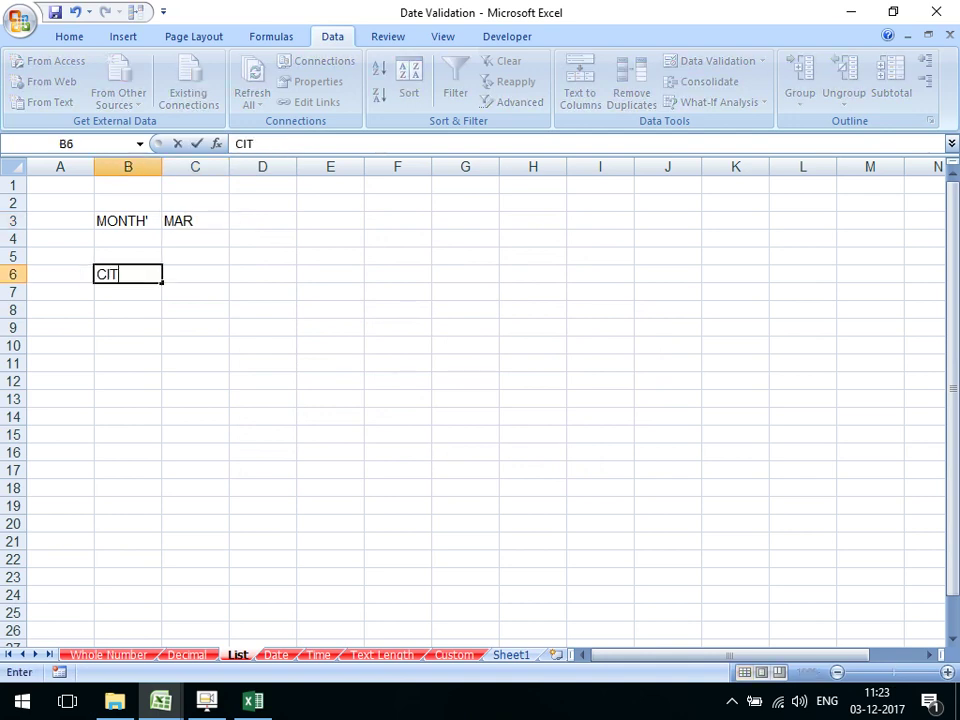
{"action": "type", "text": "Y"}
{"action": "key", "text": "Return"}
{"action": "left_click", "coordinate": [195, 291]}
{"action": "left_click", "coordinate": [128, 291]}
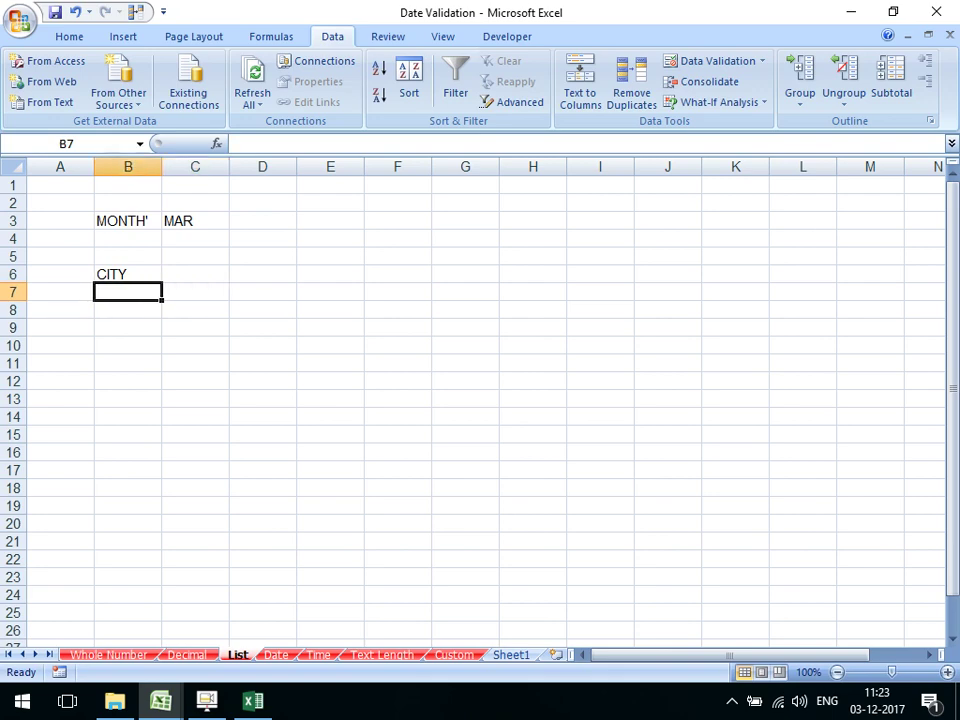
{"action": "left_click", "coordinate": [114, 701]}
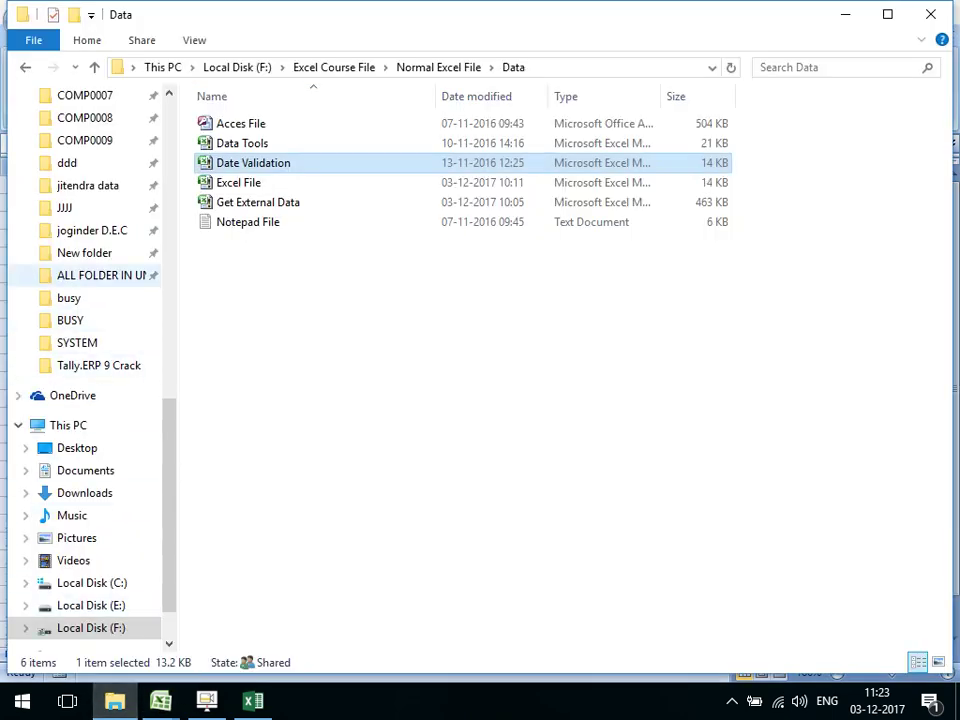
- Go to the Downloads folder and select the GSTR3B_Excel_Utility archive
{"action": "scroll", "coordinate": [85, 178], "scroll_direction": "up", "scroll_amount": 8}
{"action": "scroll", "coordinate": [85, 178], "scroll_direction": "up", "scroll_amount": 4}
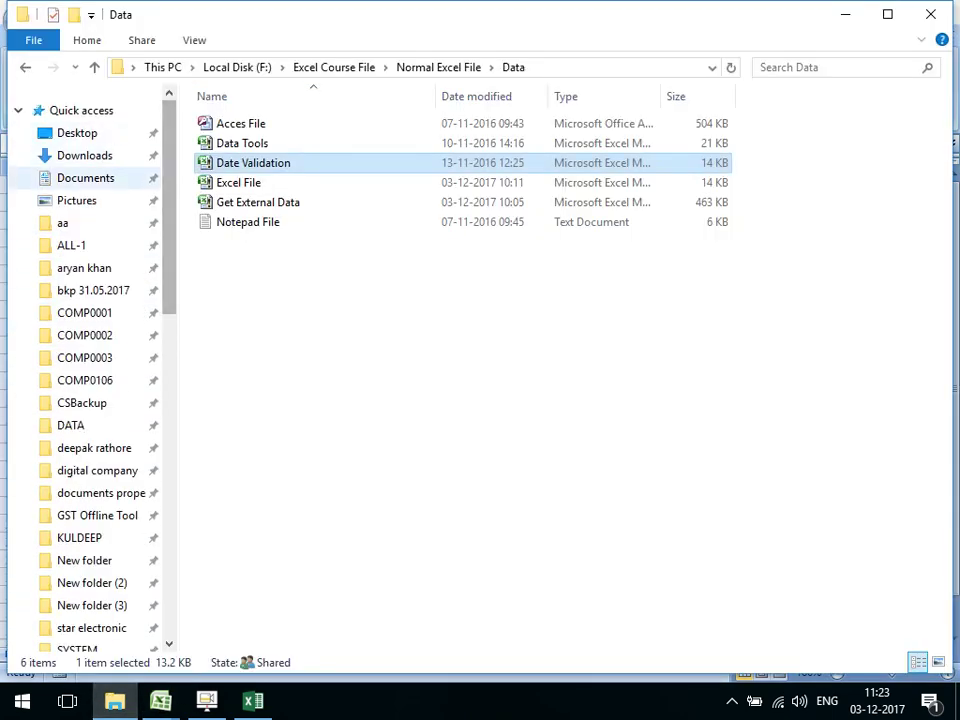
{"action": "left_click", "coordinate": [85, 178]}
{"action": "left_click", "coordinate": [85, 155]}
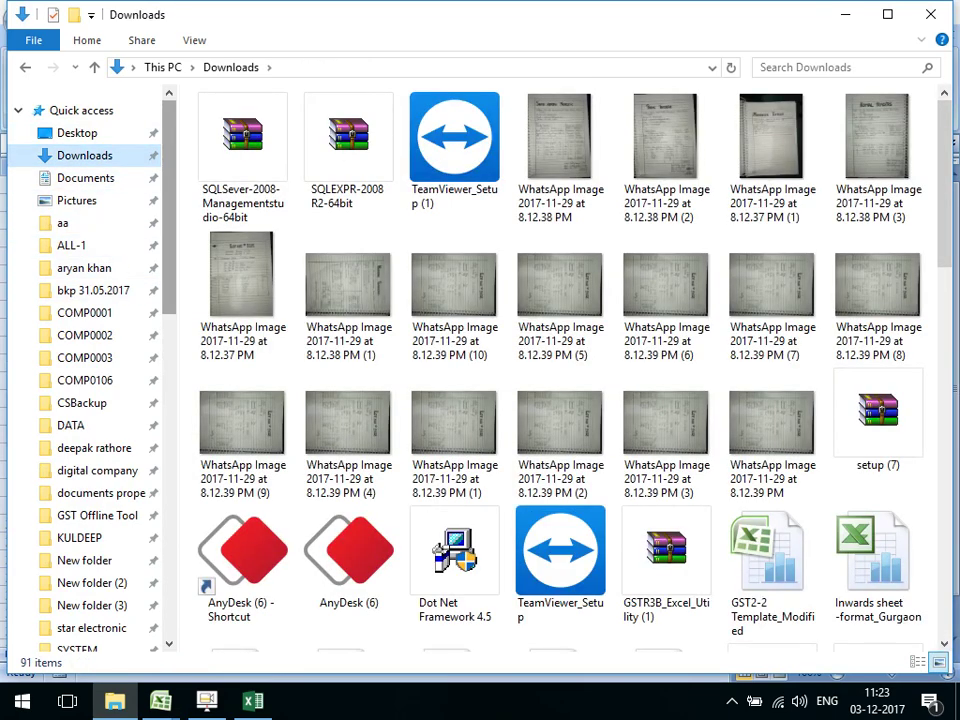
{"action": "left_click", "coordinate": [243, 280]}
{"action": "key", "text": "f"}
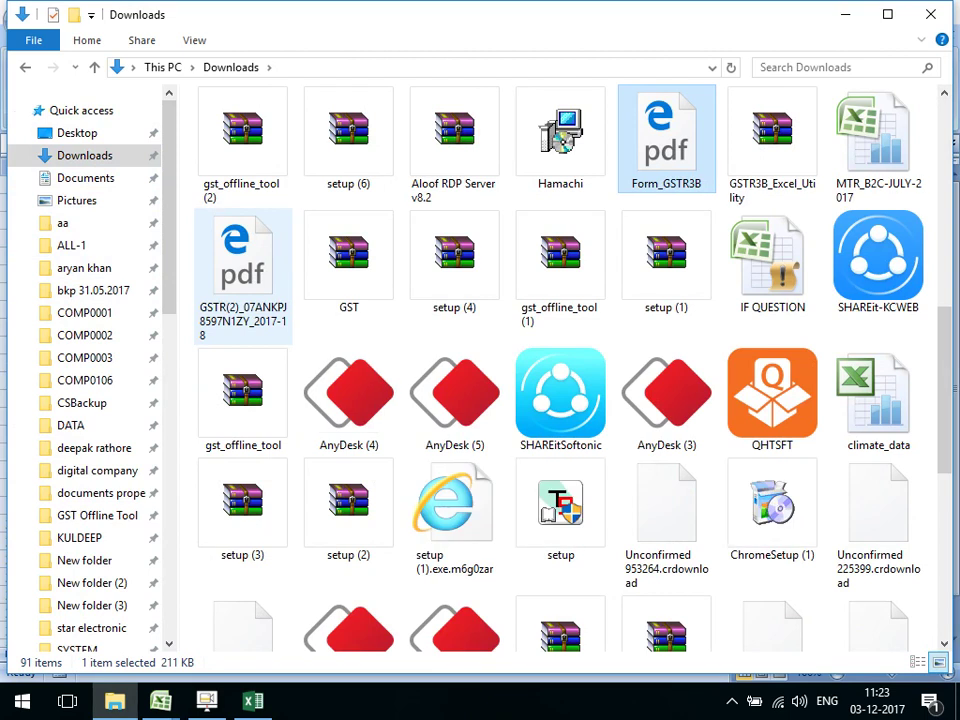
{"action": "left_click", "coordinate": [772, 140]}
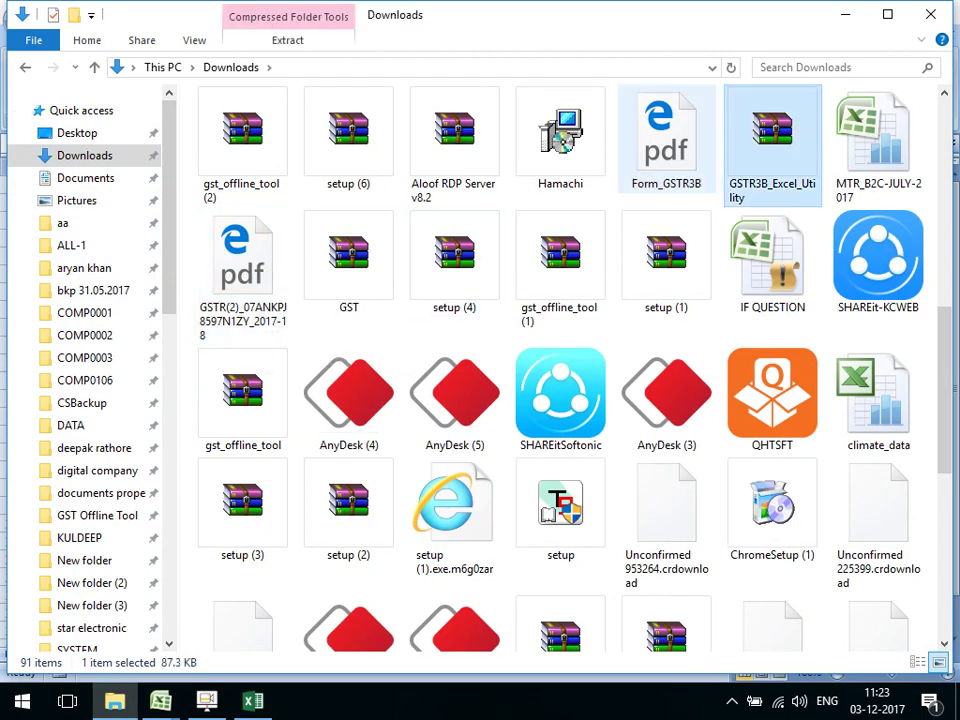
- Open the archive in WinRAR, dismiss the licence reminder, and open GSTR3B_Excel_Utility_V3.0.xlsm
{"action": "key", "text": "Return"}
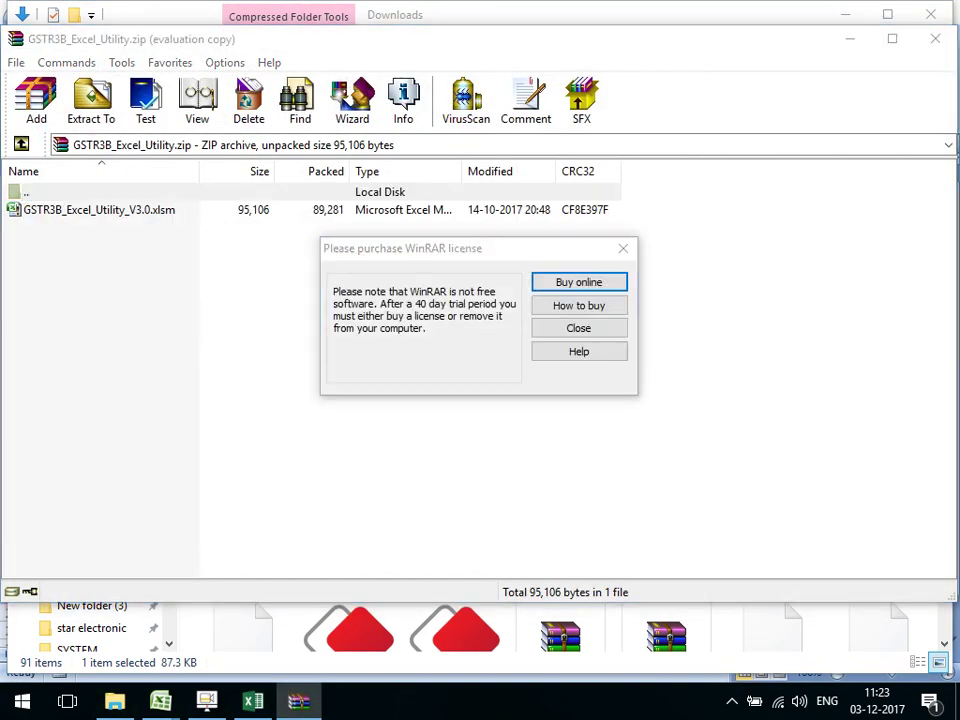
{"action": "key", "text": "Return"}
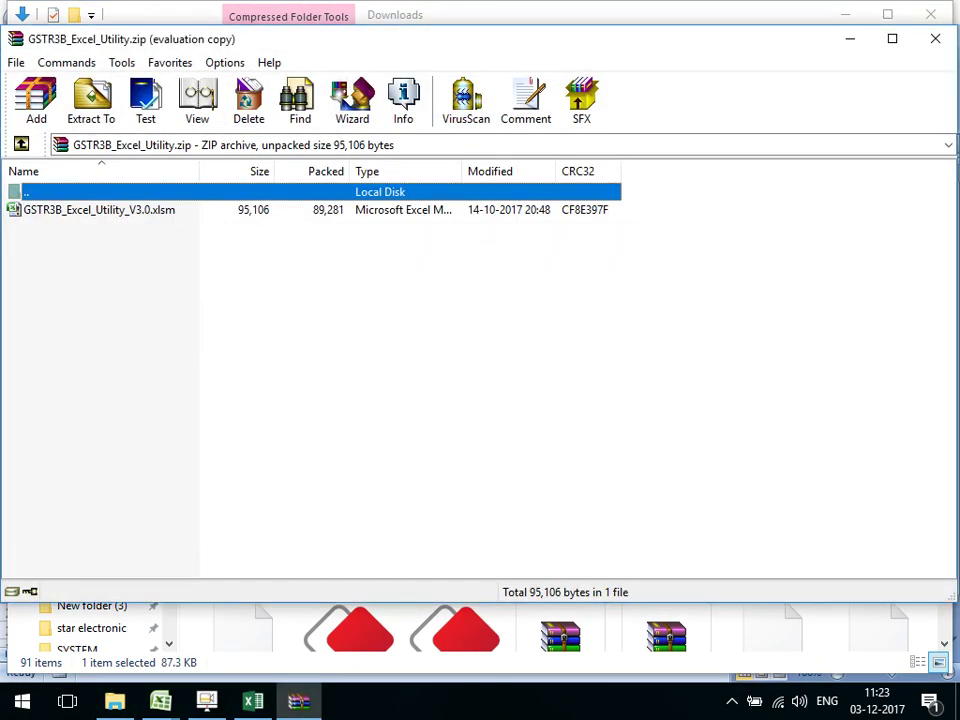
{"action": "left_click", "coordinate": [99, 209]}
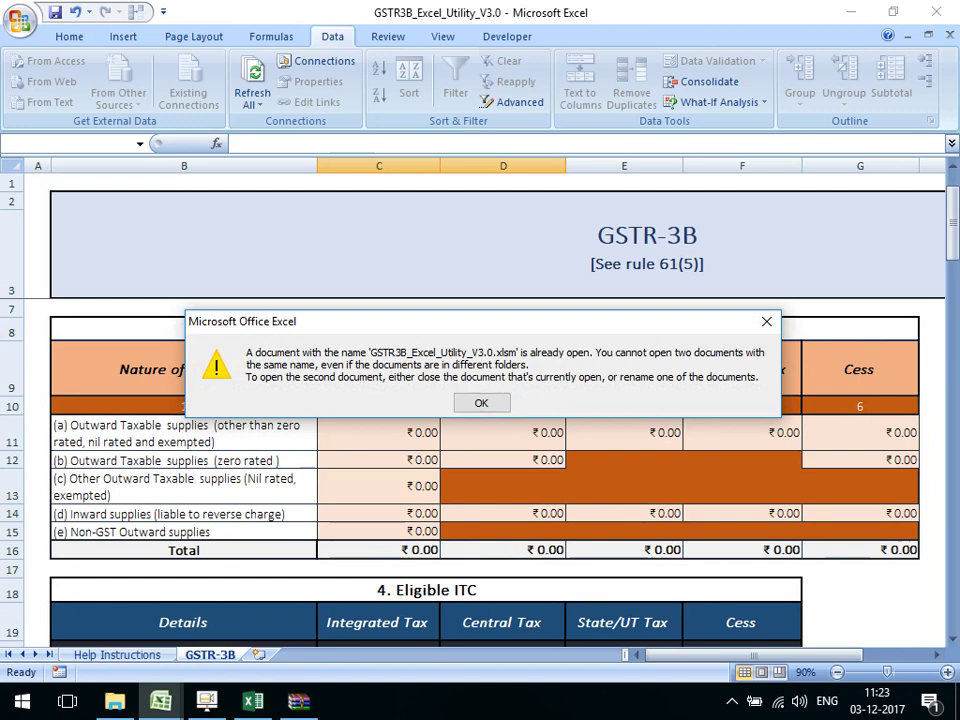
- Dismiss the alert and set Year G5 to 2017-18 and Month G6 to August
{"action": "key", "text": "Return"}
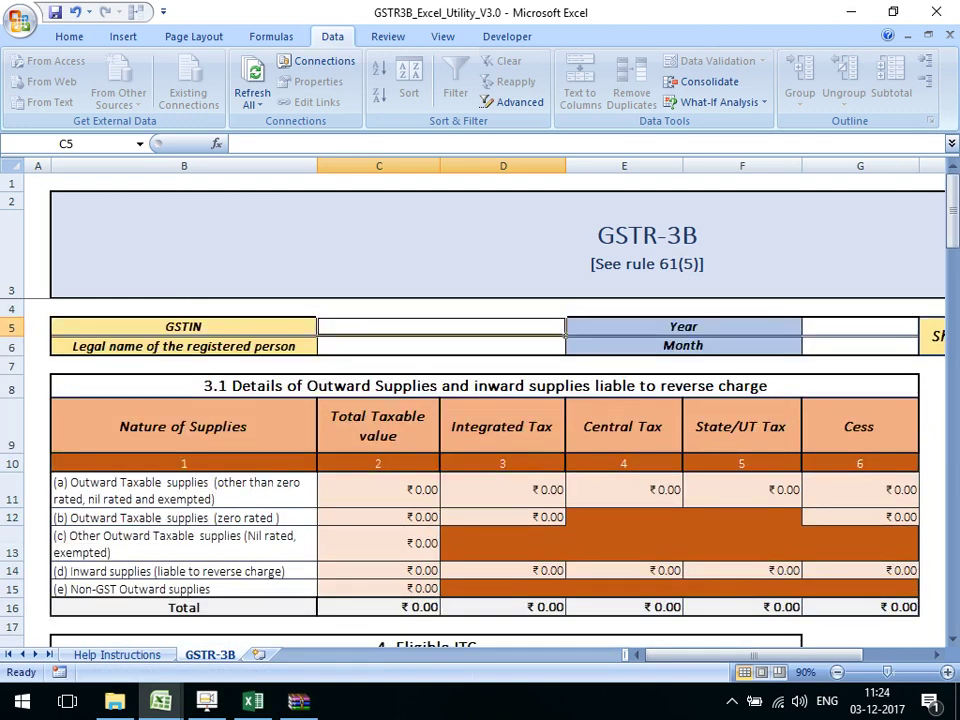
{"action": "left_click", "coordinate": [440, 346]}
{"action": "left_click", "coordinate": [860, 326]}
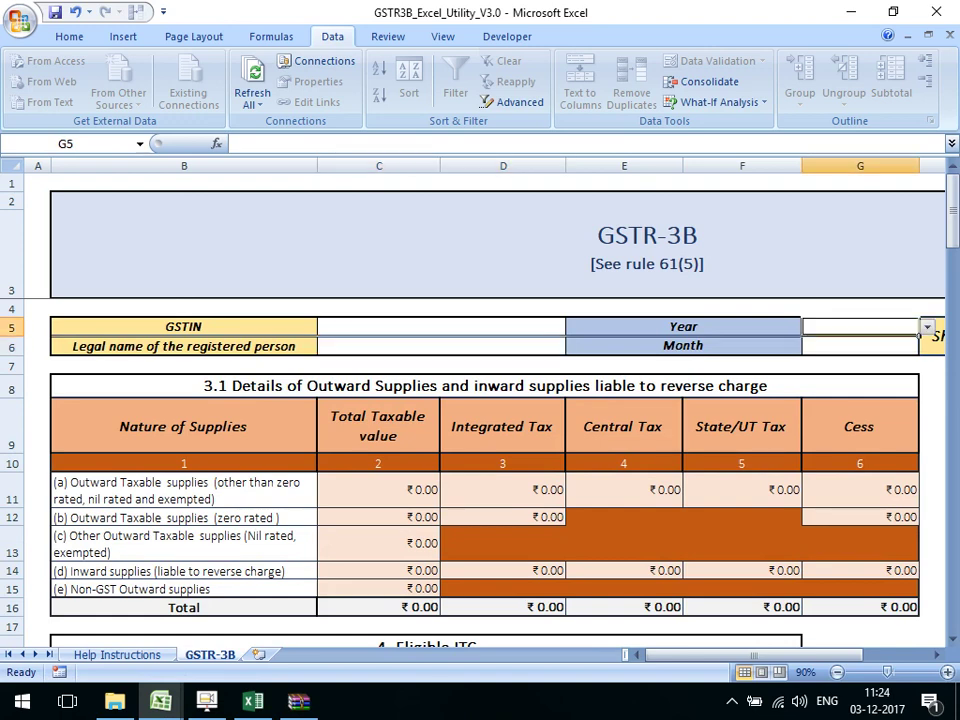
{"action": "left_click", "coordinate": [927, 327]}
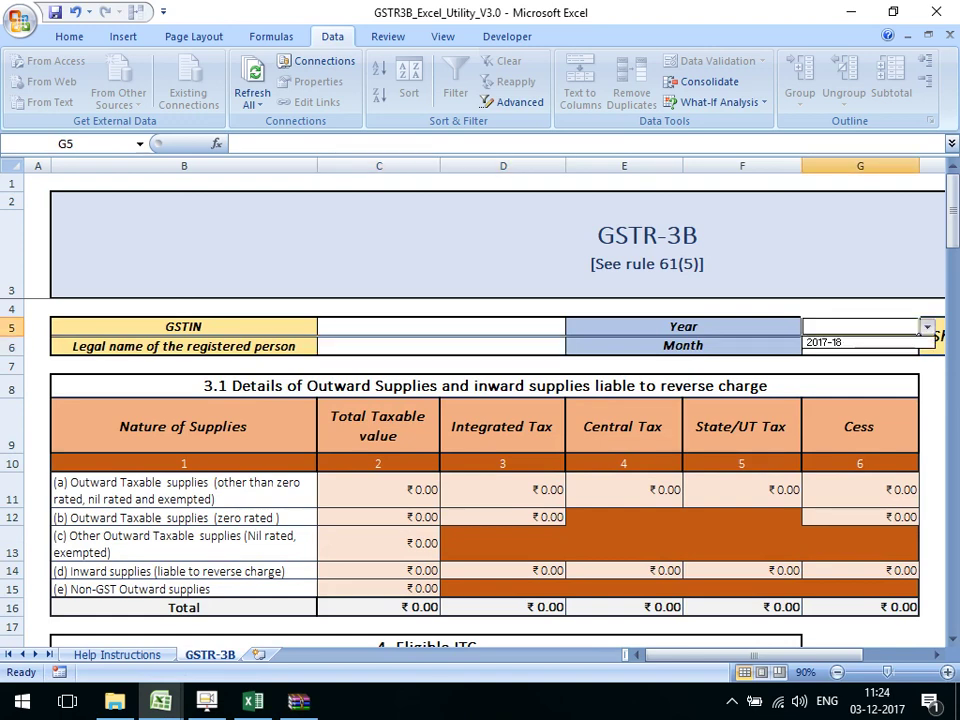
{"action": "left_click", "coordinate": [855, 342]}
{"action": "left_click", "coordinate": [860, 345]}
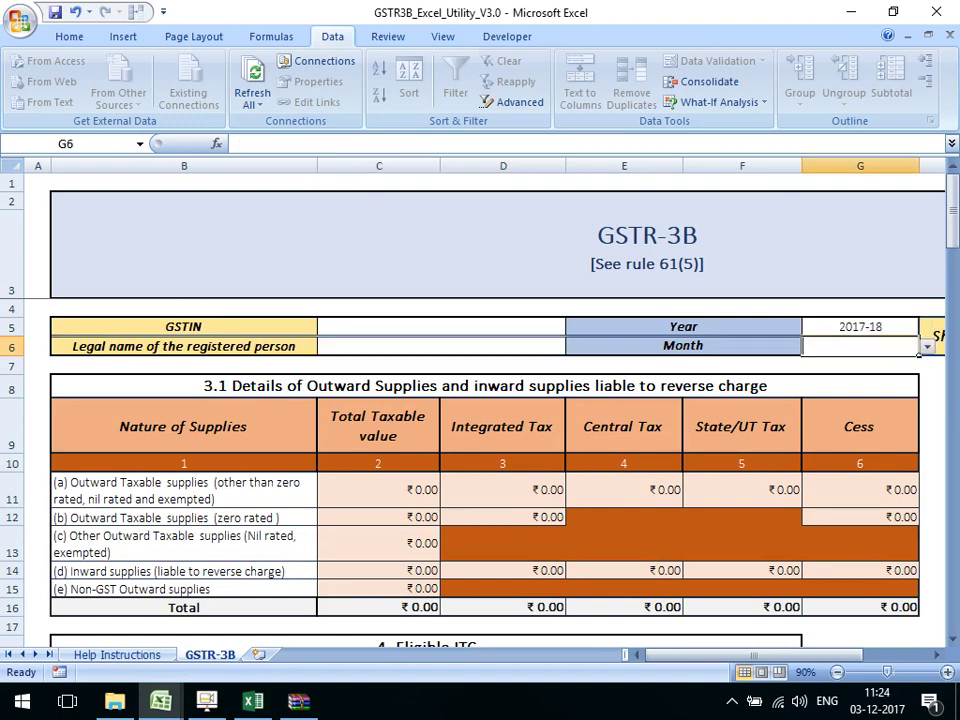
{"action": "left_click", "coordinate": [927, 346]}
{"action": "key", "text": "Down"}
{"action": "key", "text": "Down"}
{"action": "key", "text": "Down"}
{"action": "key", "text": "Down"}
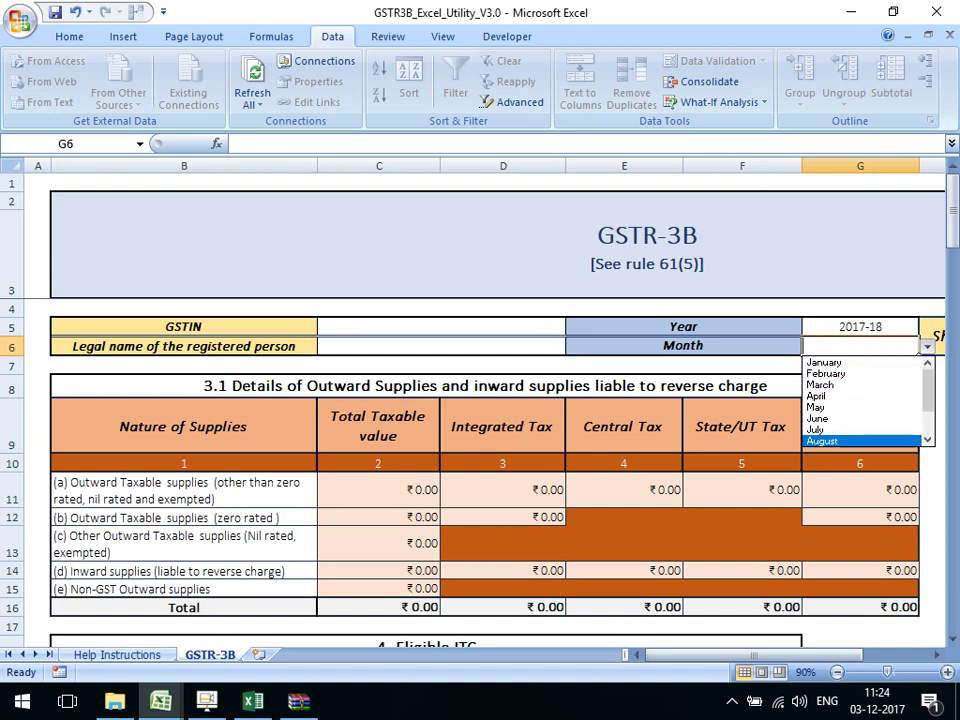
{"action": "key", "text": "Return"}
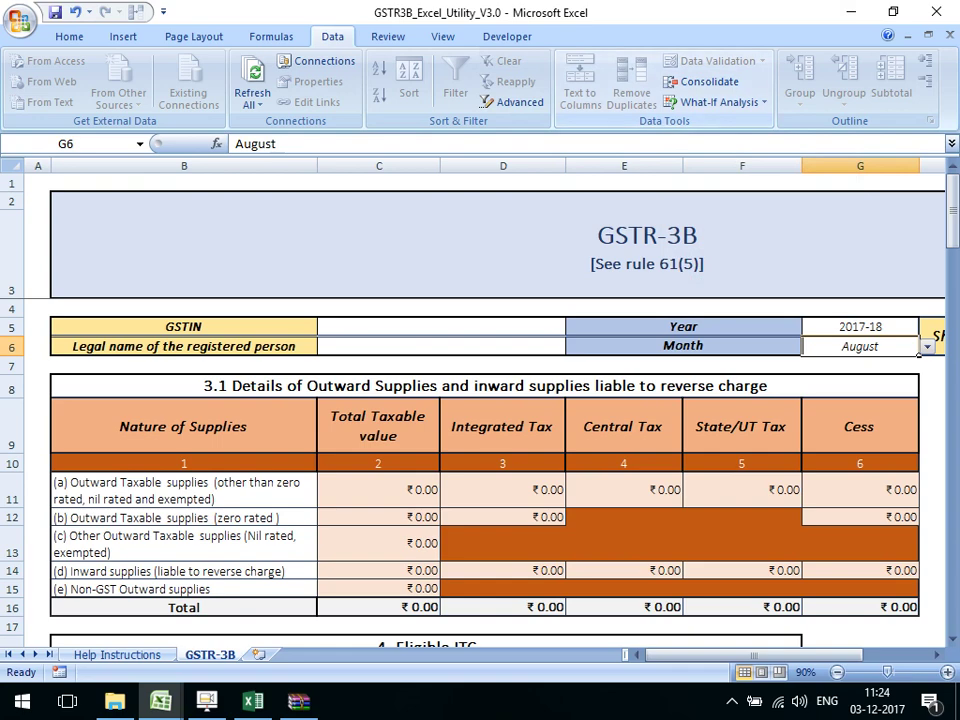
- Unprotect the GSTR-3B sheet from its tab's right-click menu
{"action": "left_click", "coordinate": [680, 543]}
{"action": "left_click", "coordinate": [20, 20]}
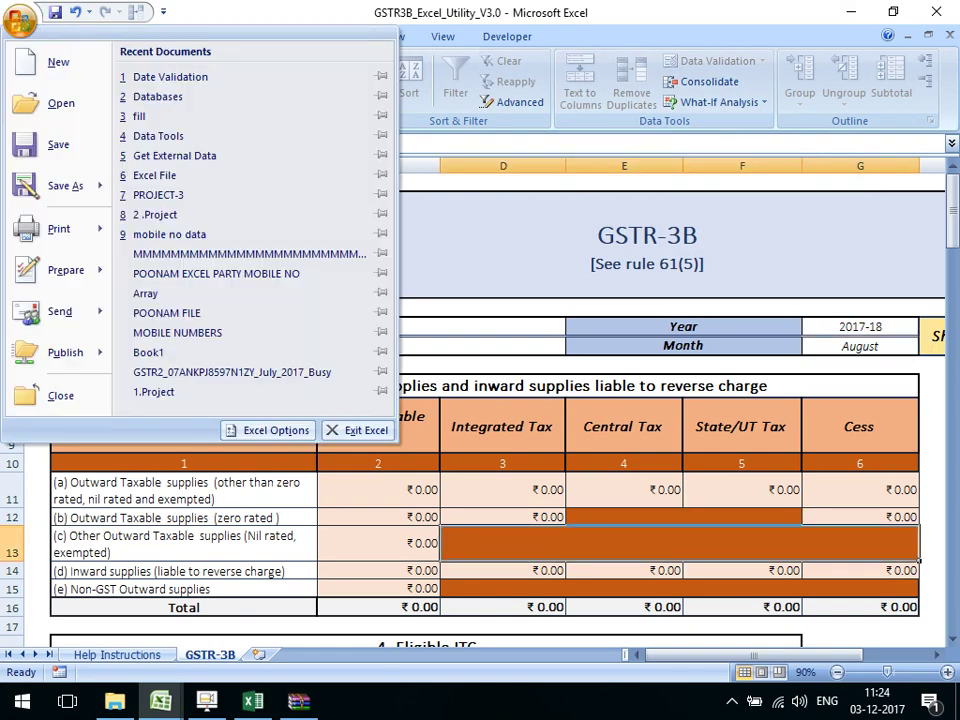
{"action": "key", "text": "Escape"}
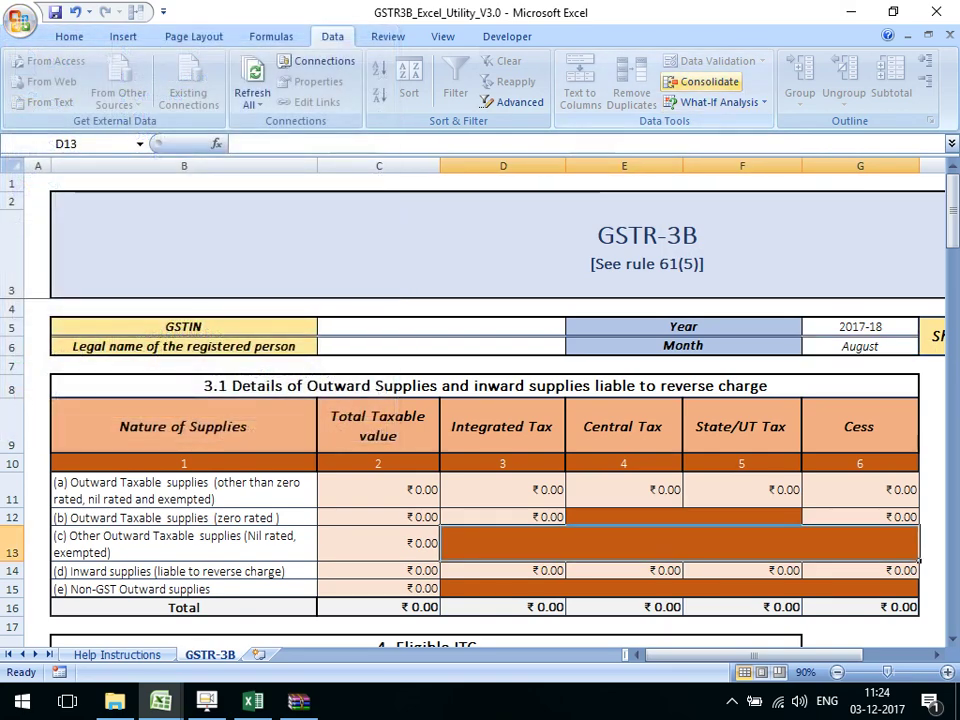
{"action": "right_click", "coordinate": [210, 654]}
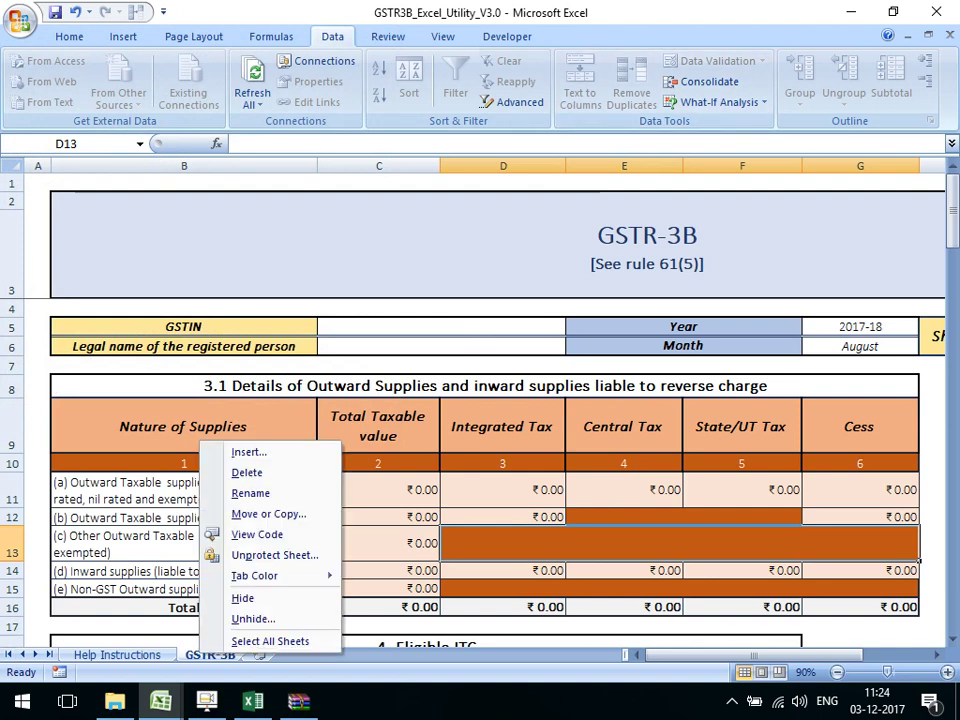
{"action": "mouse_move", "coordinate": [256, 576]}
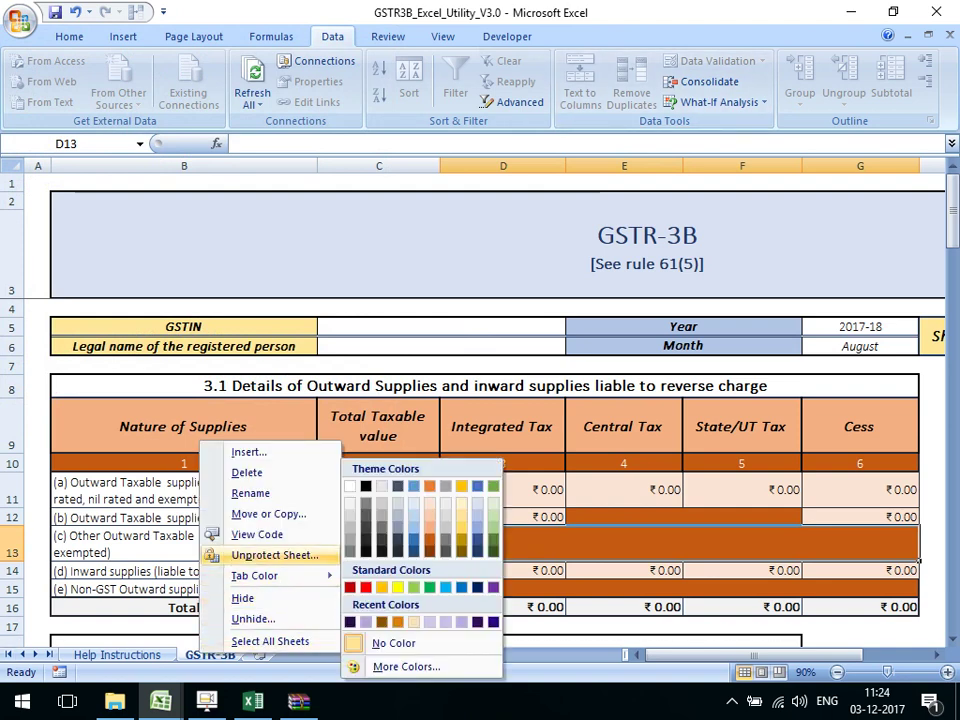
{"action": "left_click", "coordinate": [272, 555]}
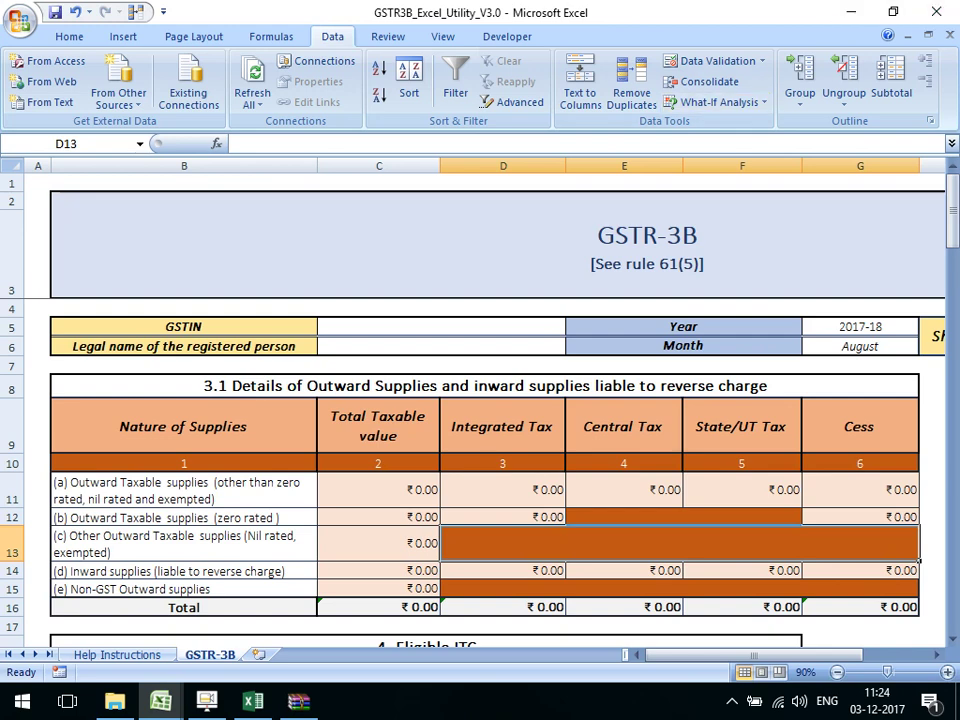
{"action": "left_click", "coordinate": [717, 61]}
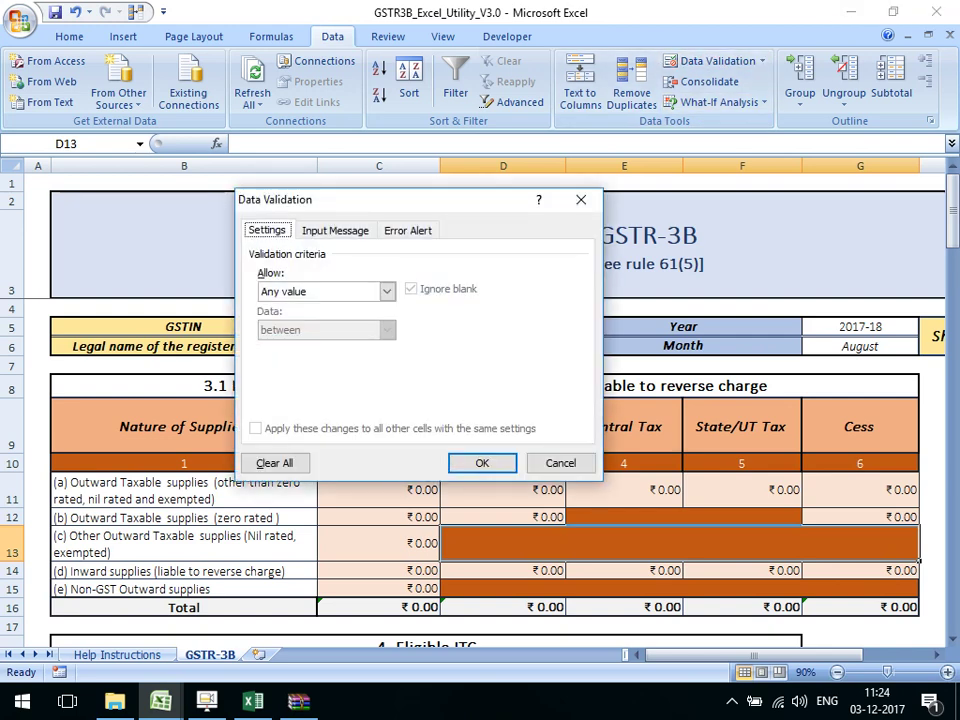
{"action": "left_click", "coordinate": [386, 291]}
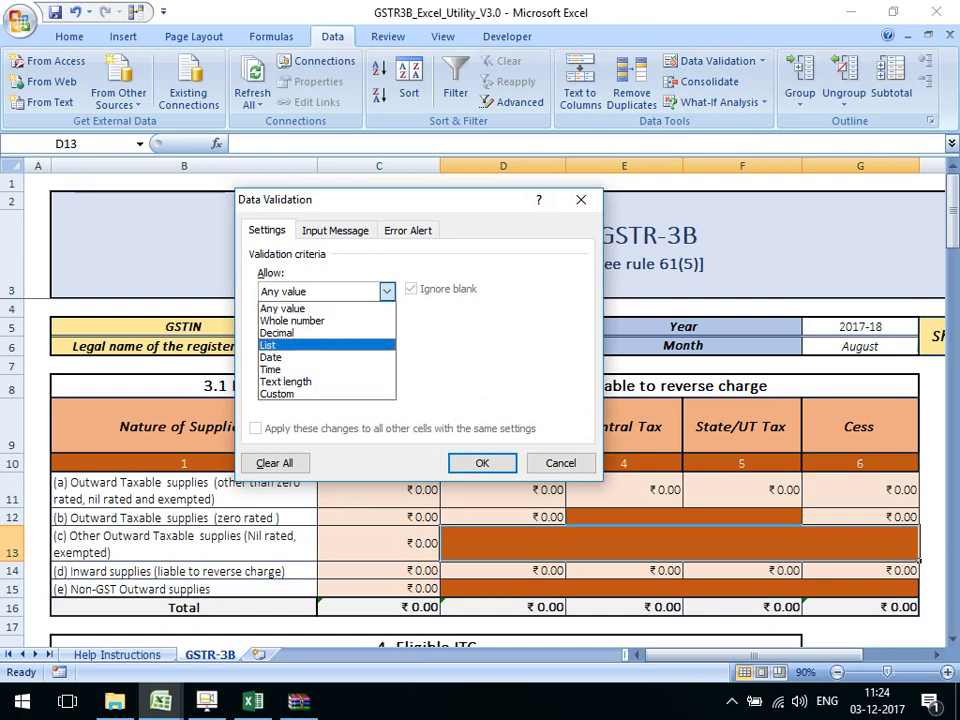
{"action": "key", "text": "Return"}
{"action": "key", "text": "Escape"}
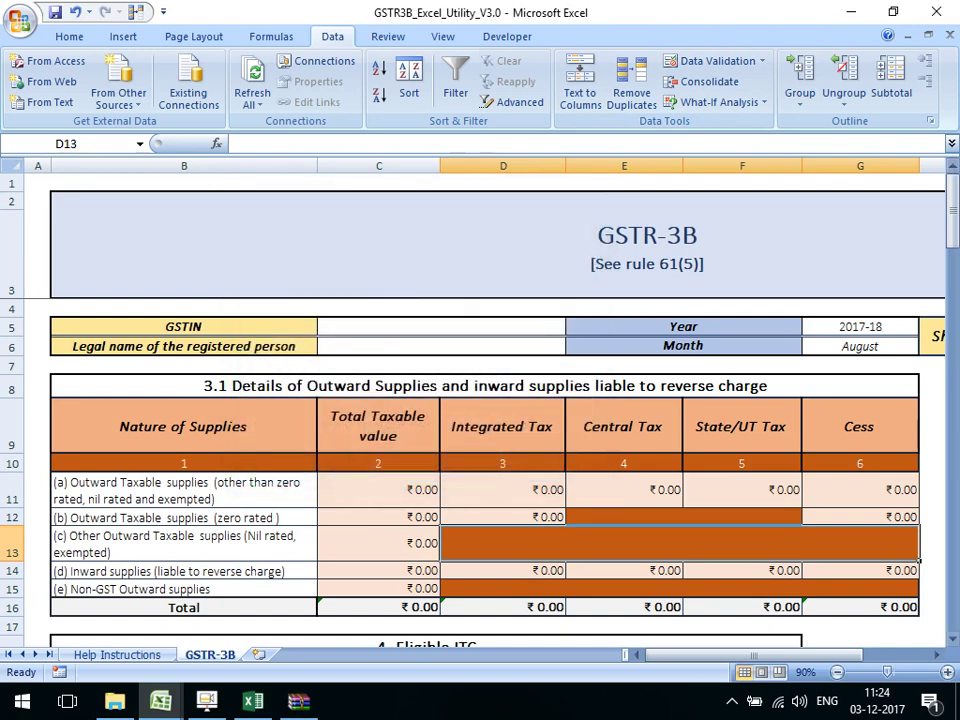
{"action": "left_click", "coordinate": [916, 349]}
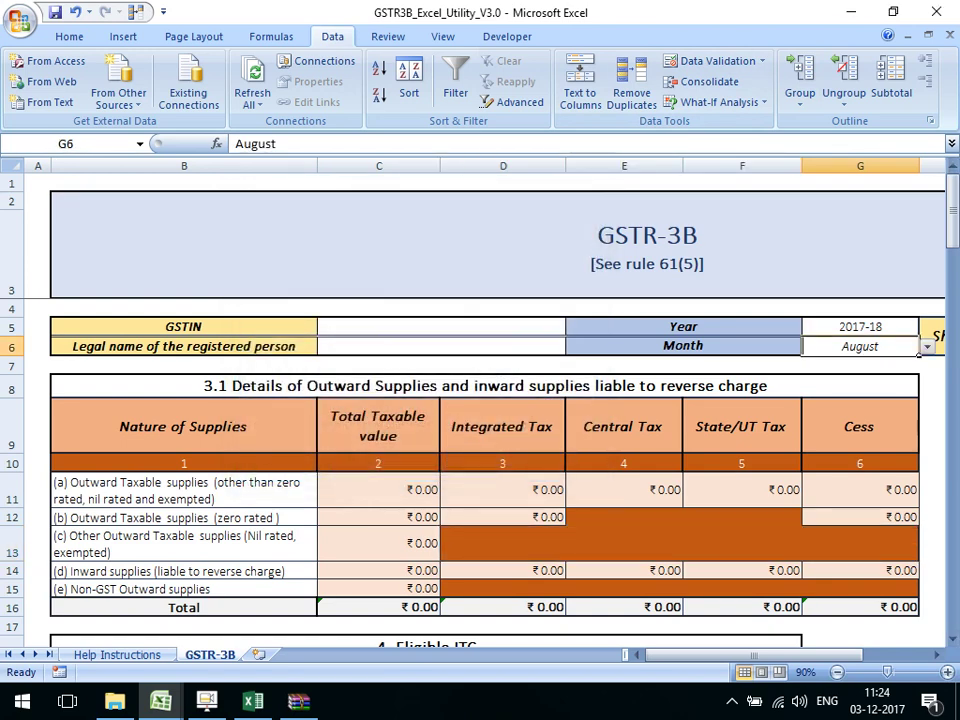
{"action": "left_click", "coordinate": [708, 61]}
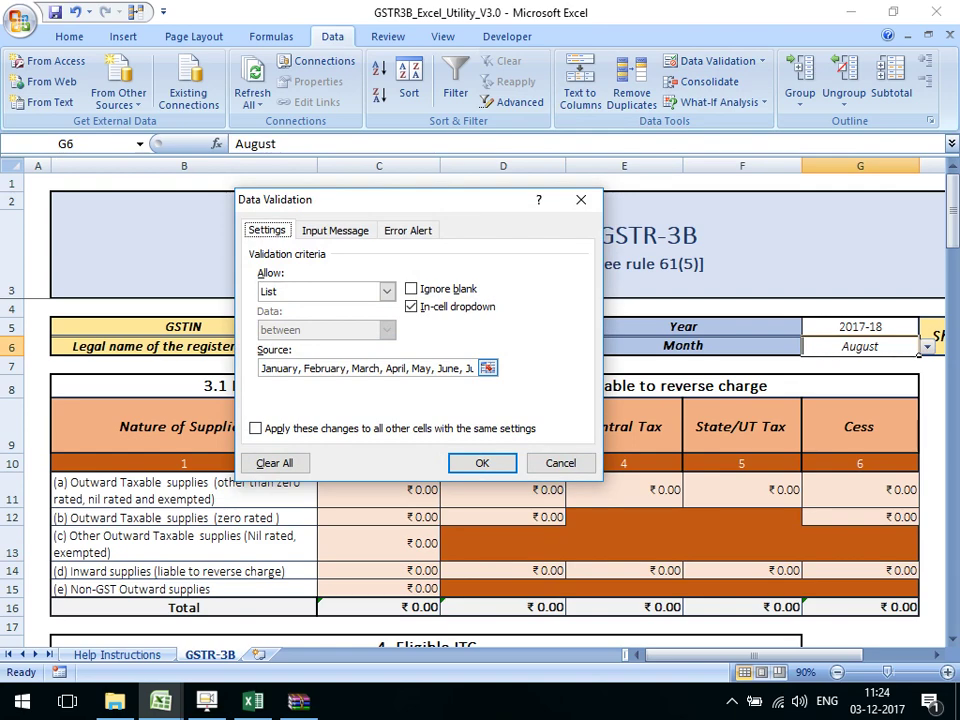
{"action": "key", "text": "Return"}
- Switch back to the Date Validation workbook and open Data Validation for cell C6
{"action": "key", "text": "alt+Tab"}
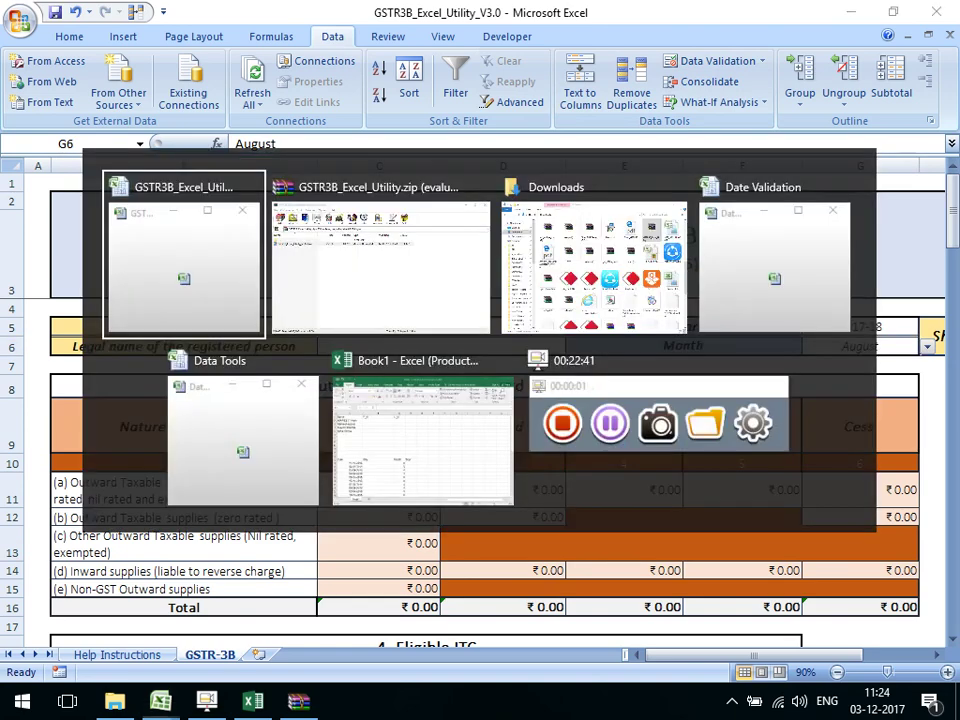
{"action": "key", "text": "alt+Tab"}
{"action": "key", "text": "alt+Tab"}
{"action": "key", "text": "alt+Tab"}
{"action": "key", "text": "alt+Tab"}
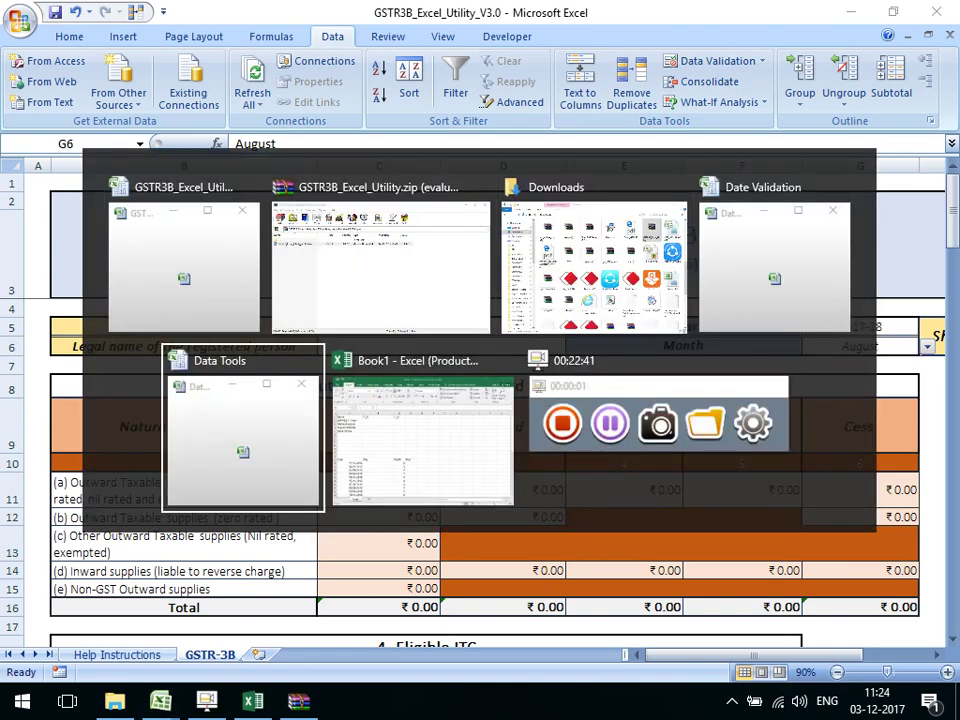
{"action": "key", "text": "alt+Tab"}
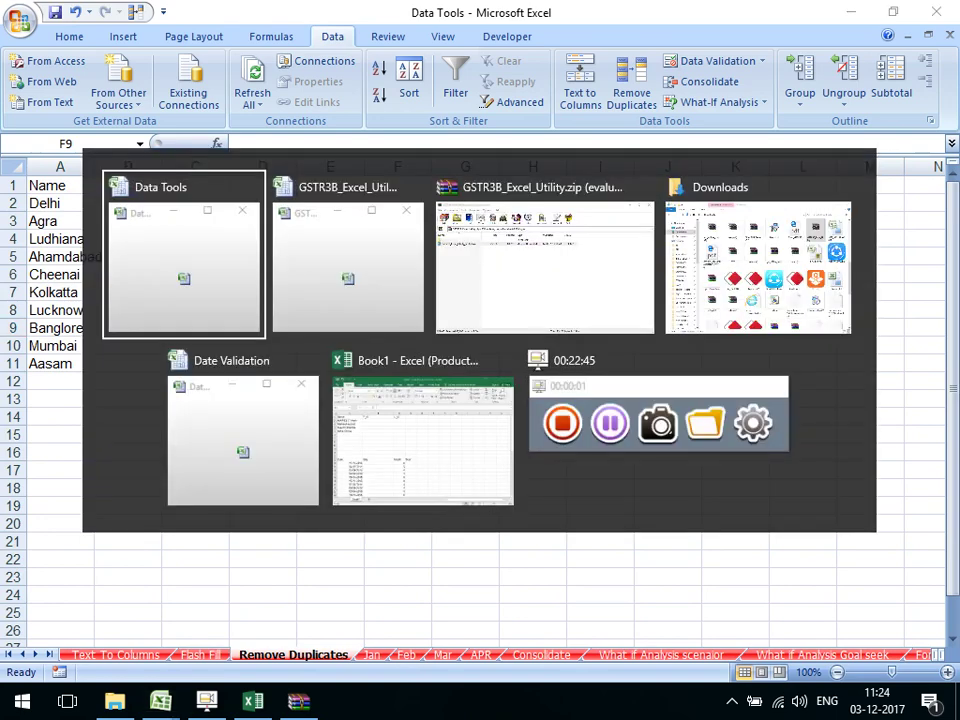
{"action": "key", "text": "alt+Tab"}
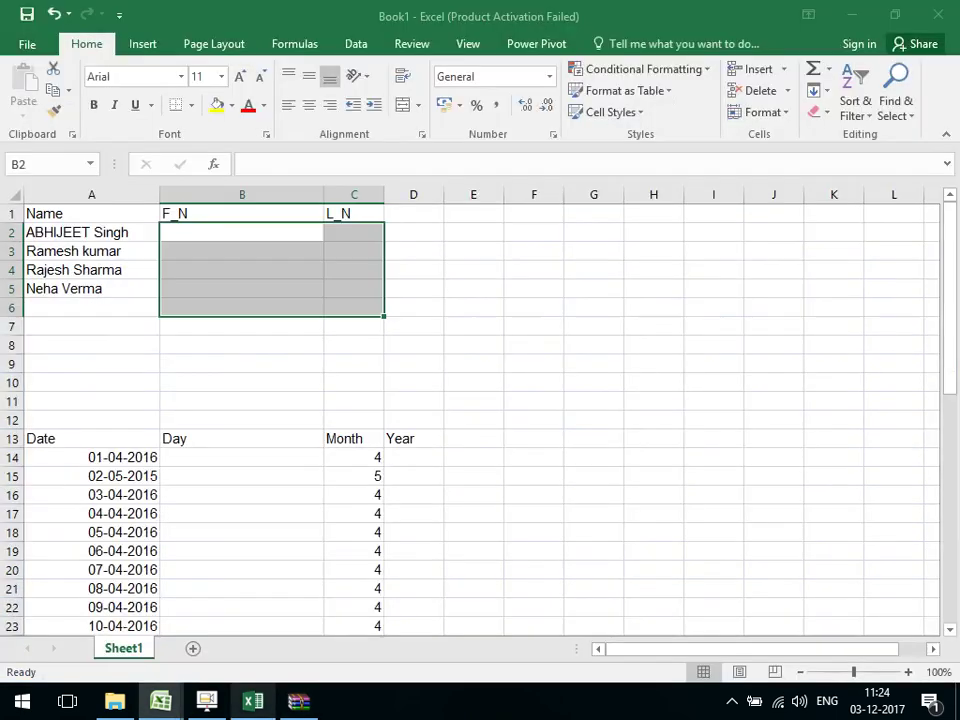
{"action": "left_click", "coordinate": [353, 420]}
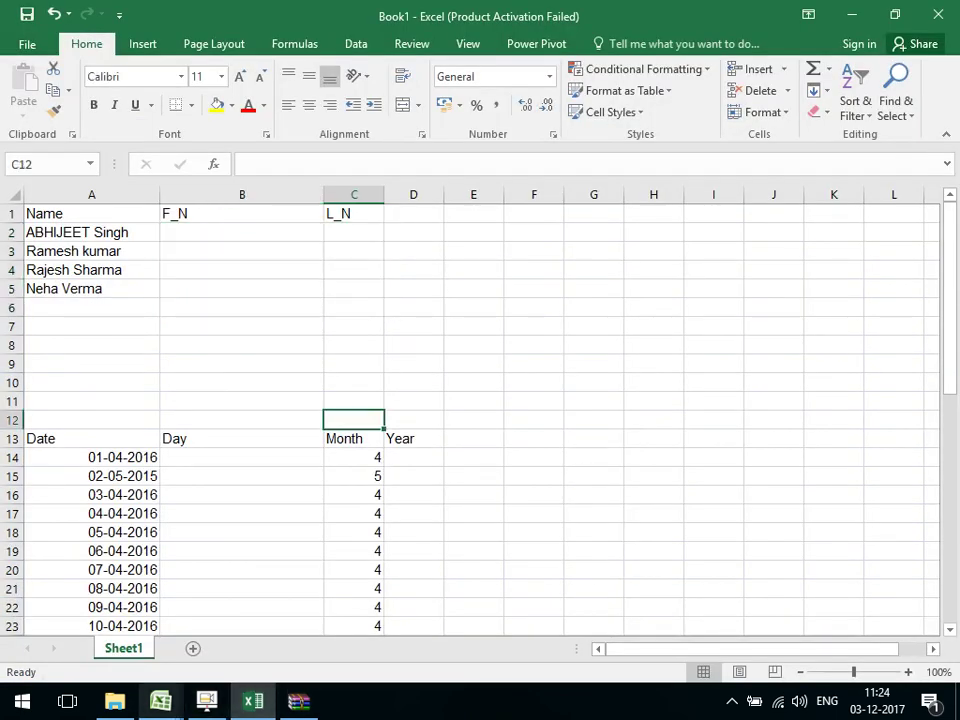
{"action": "mouse_move", "coordinate": [160, 700]}
{"action": "left_click", "coordinate": [304, 600]}
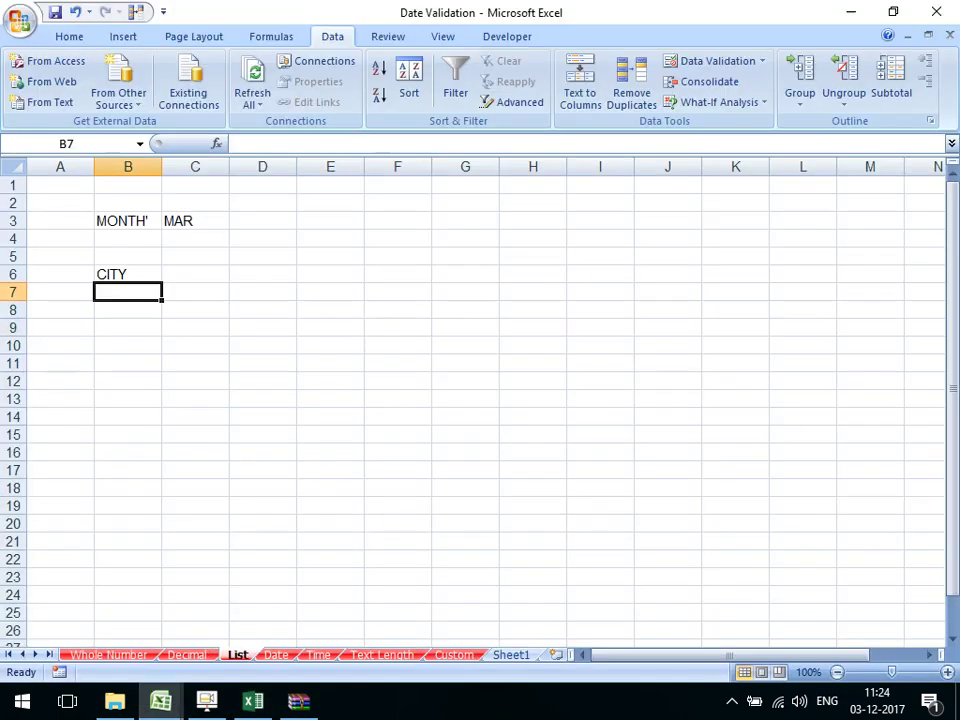
{"action": "left_click", "coordinate": [195, 274]}
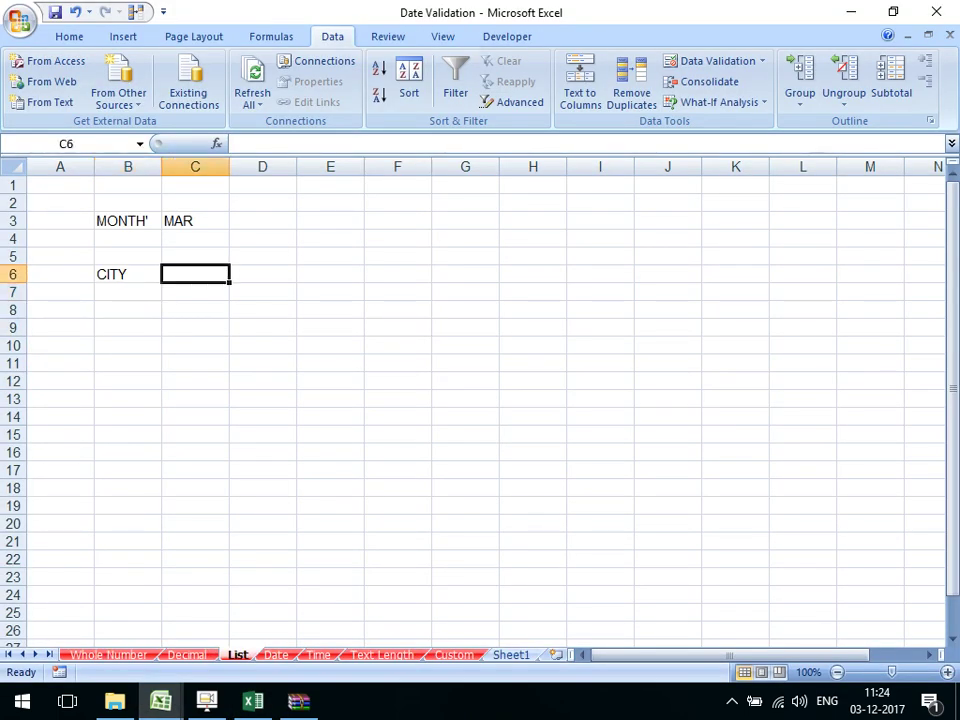
{"action": "left_click", "coordinate": [705, 61]}
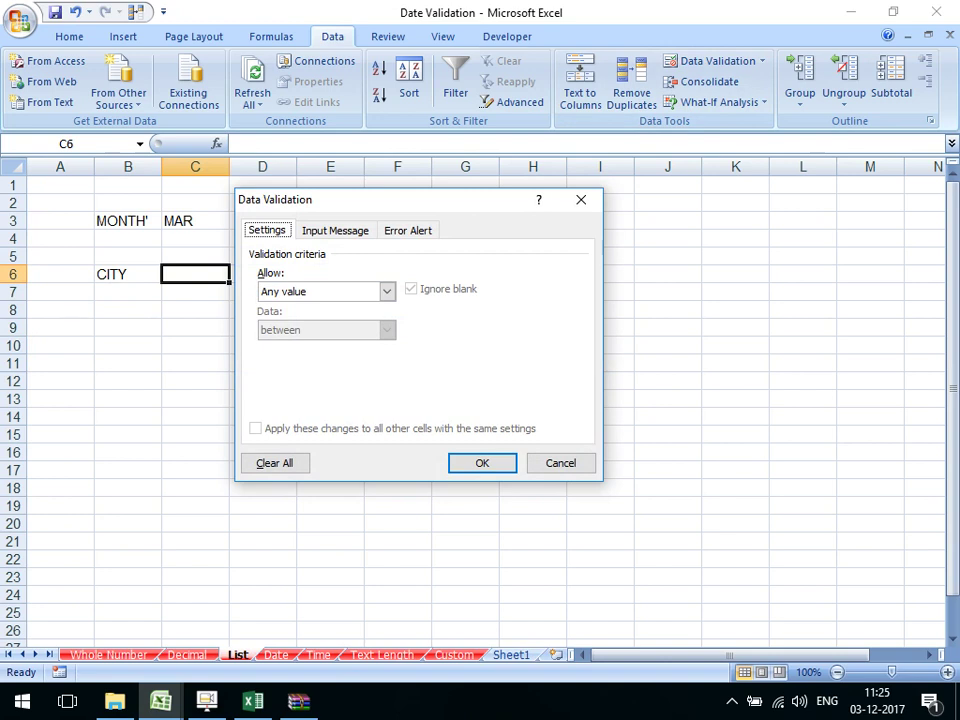
- Restrict C6 to a list of DELHI, KANPUR, KOKATTA, PUNE and JAIPUR
{"action": "left_click", "coordinate": [386, 291]}
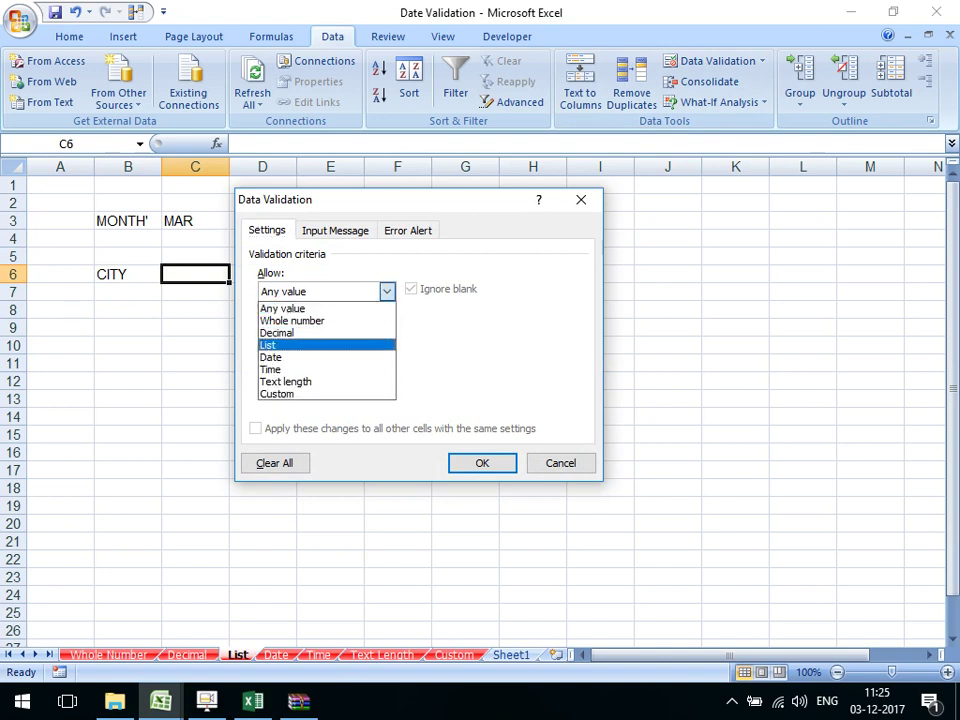
{"action": "left_click", "coordinate": [290, 344]}
{"action": "left_click", "coordinate": [300, 367]}
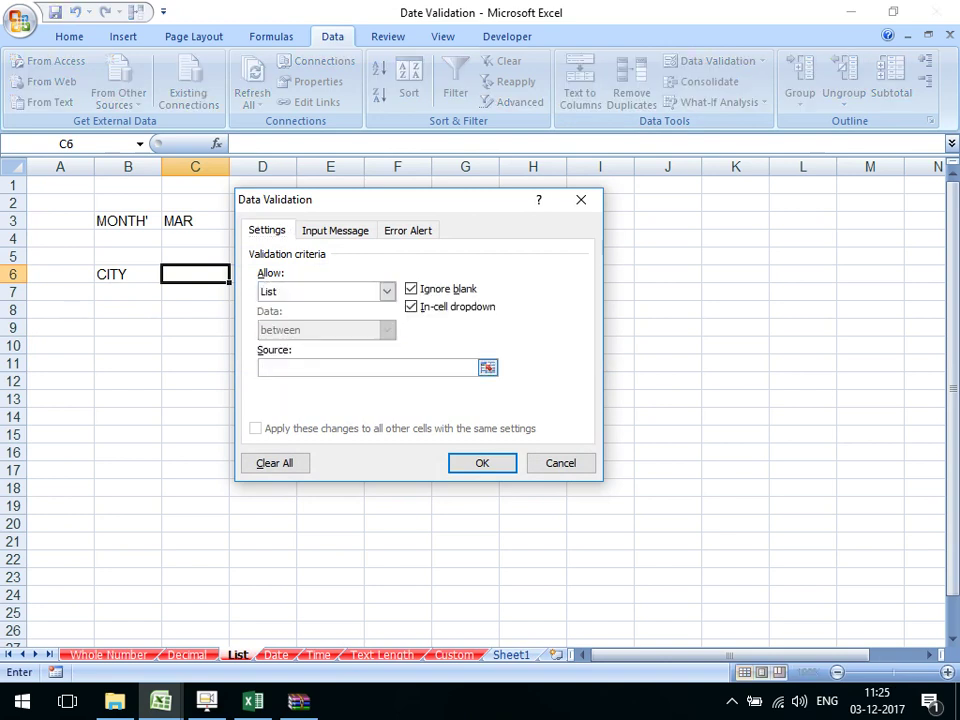
{"action": "type", "text": "DELHI,KA"}
{"action": "type", "text": "NPUR,"}
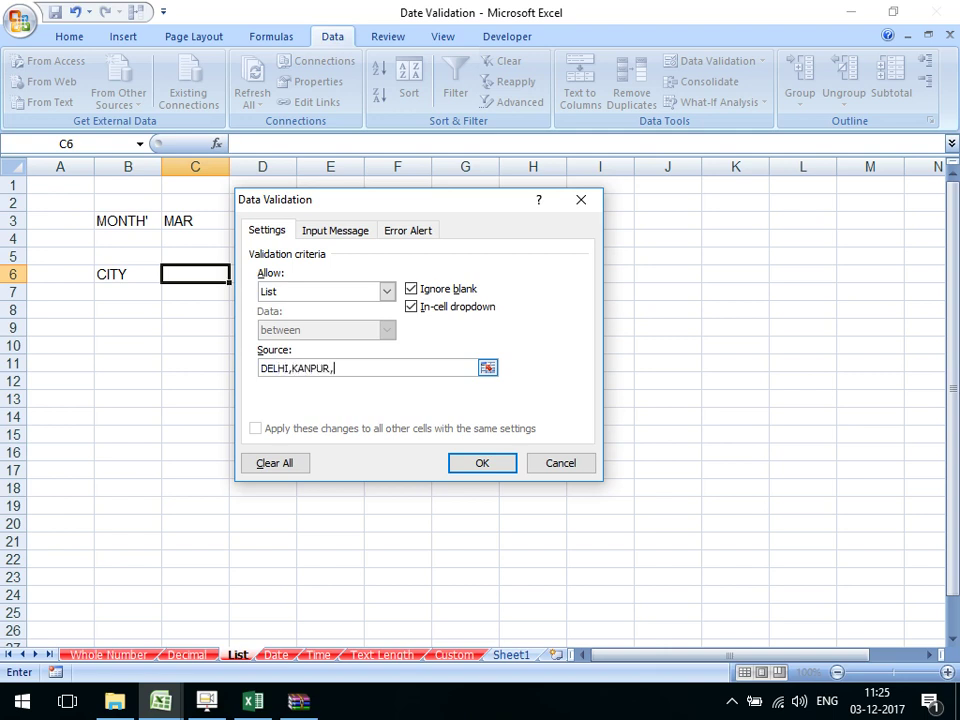
{"action": "type", "text": "KOKATTA"}
{"action": "type", "text": ",PUNE,JAU"}
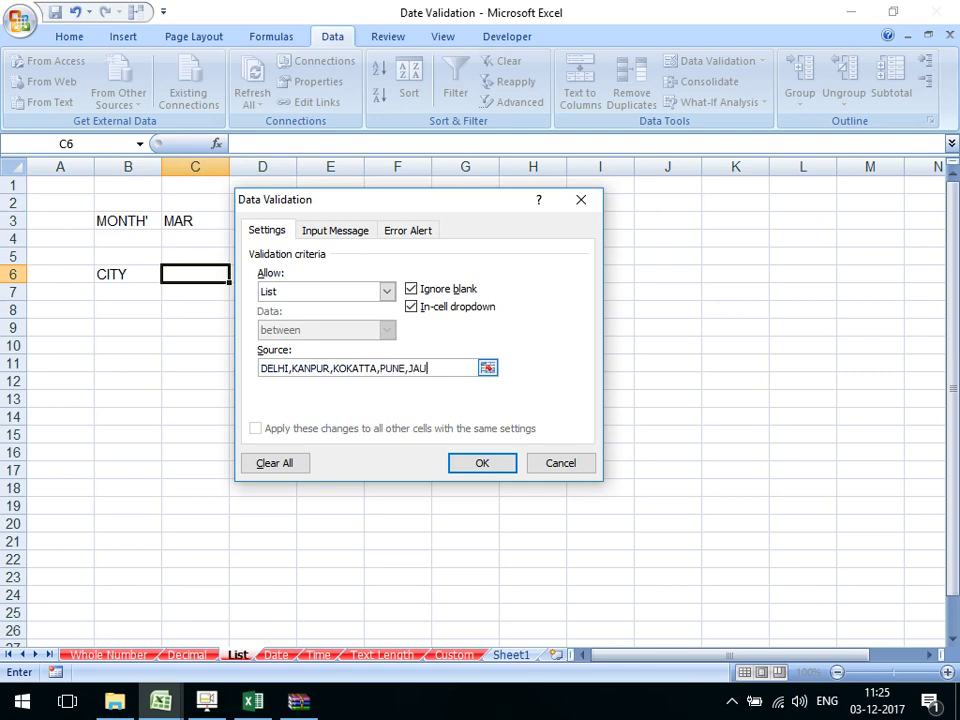
{"action": "type", "text": "IPUR"}
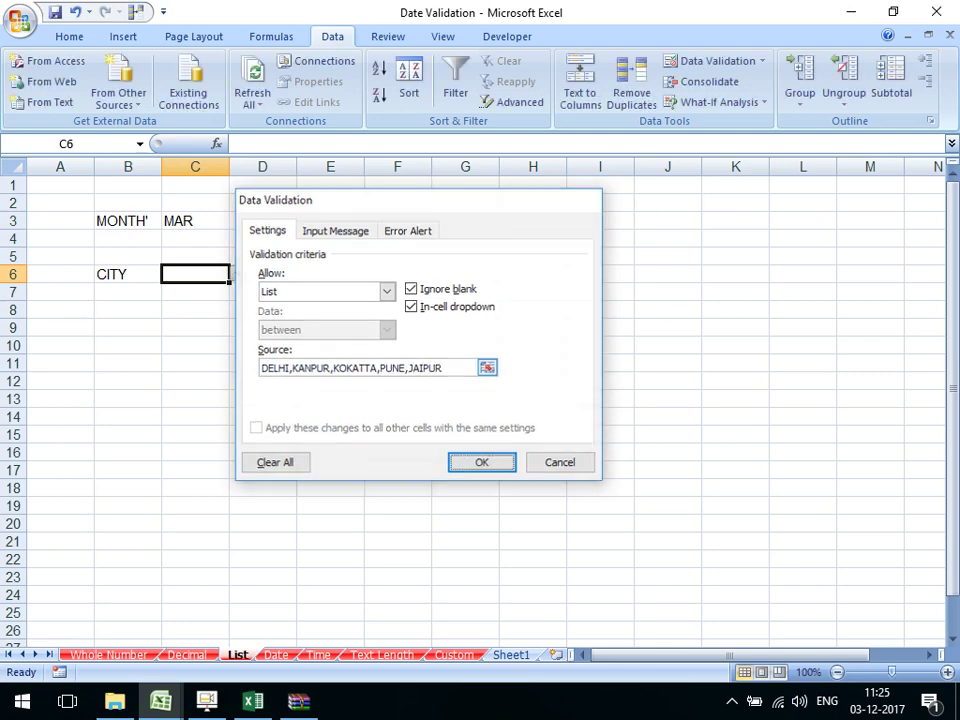
{"action": "key", "text": "Return"}
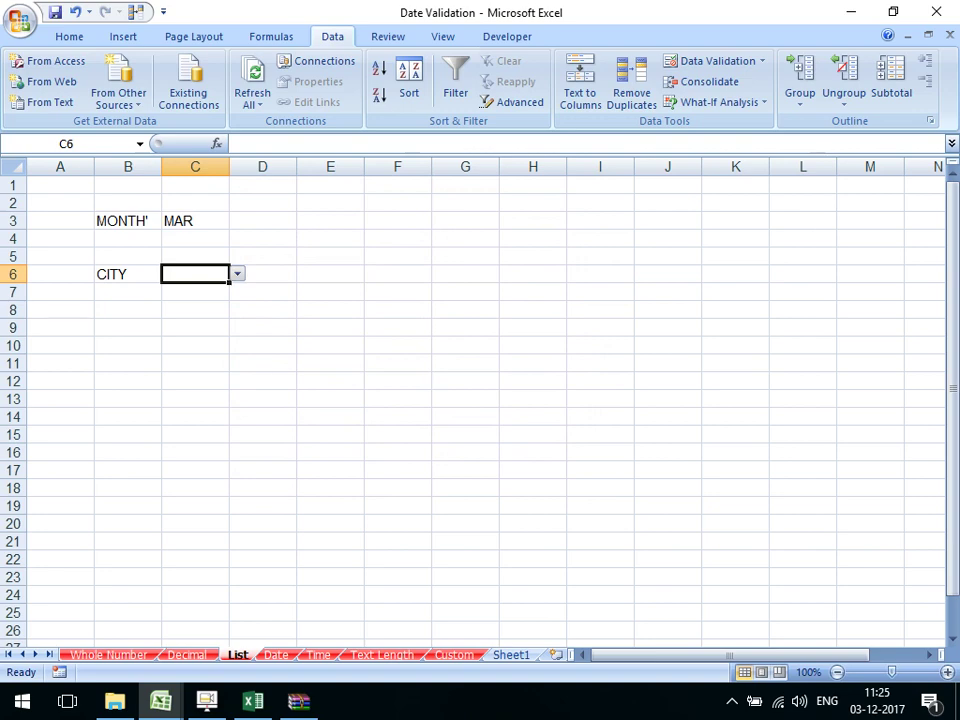
- Pick JAIPUR from C6's city dropdown, then switch to the Book1 window
{"action": "key", "text": "alt+Down"}
{"action": "key", "text": "Down"}
{"action": "key", "text": "Down"}
{"action": "key", "text": "Down"}
{"action": "key", "text": "Down"}
{"action": "key", "text": "Return"}
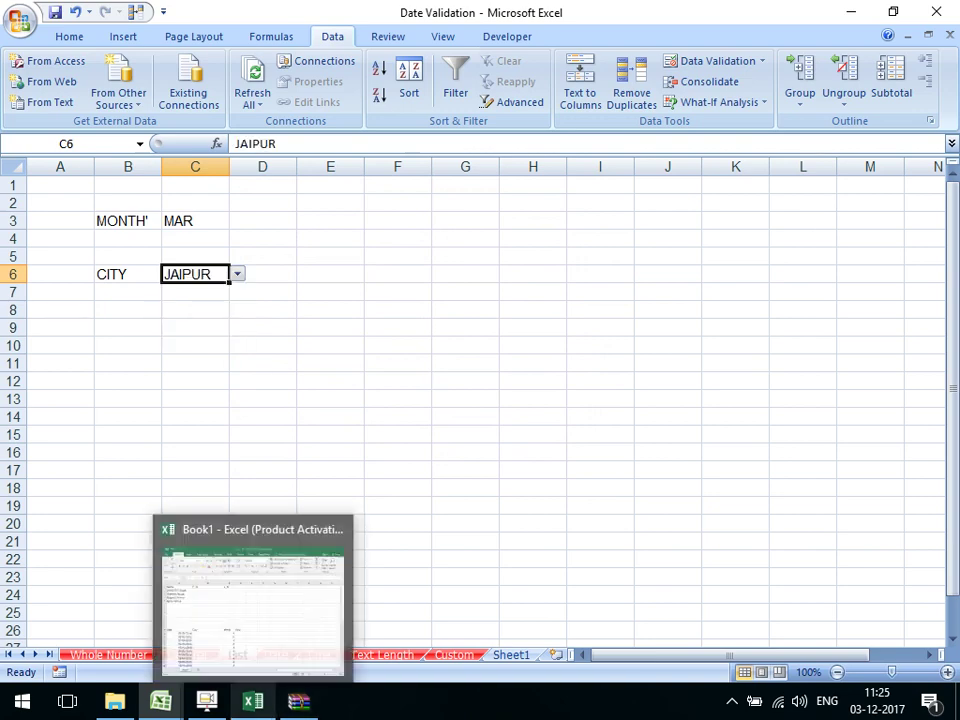
{"action": "left_click", "coordinate": [253, 701]}
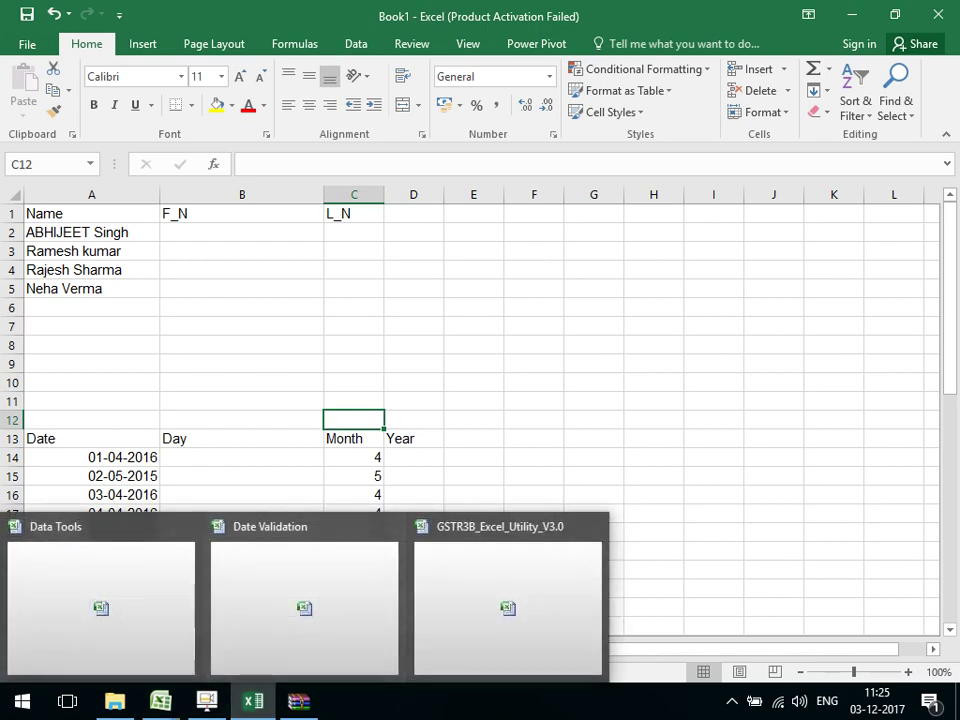
- Return to the List sheet and inspect E7's validation, leaving it at Any value
{"action": "left_click", "coordinate": [533, 438]}
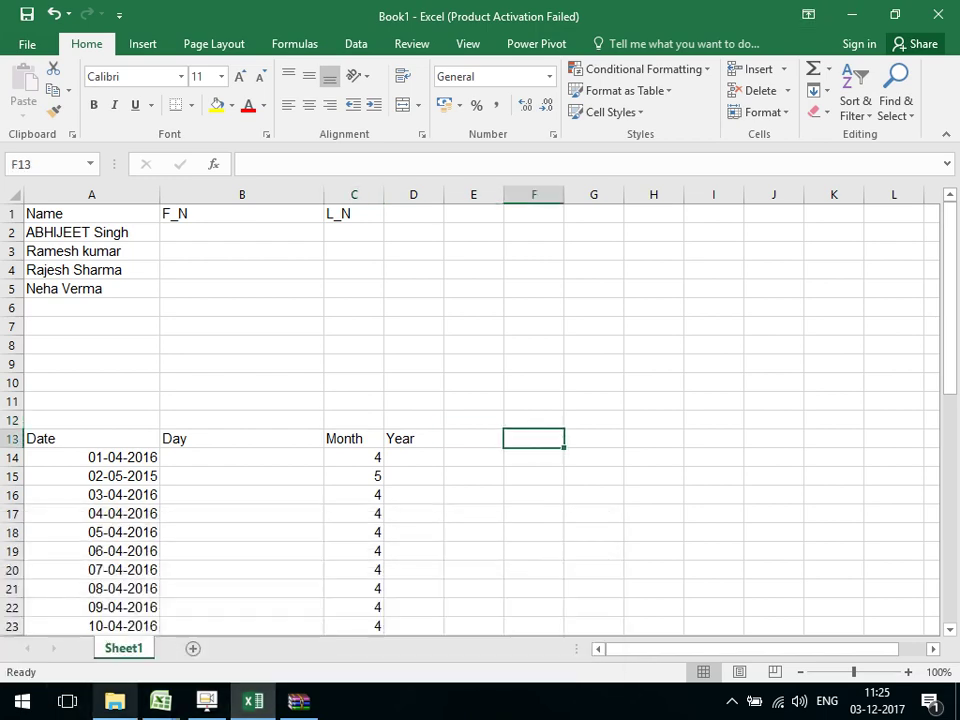
{"action": "key", "text": "alt+Tab"}
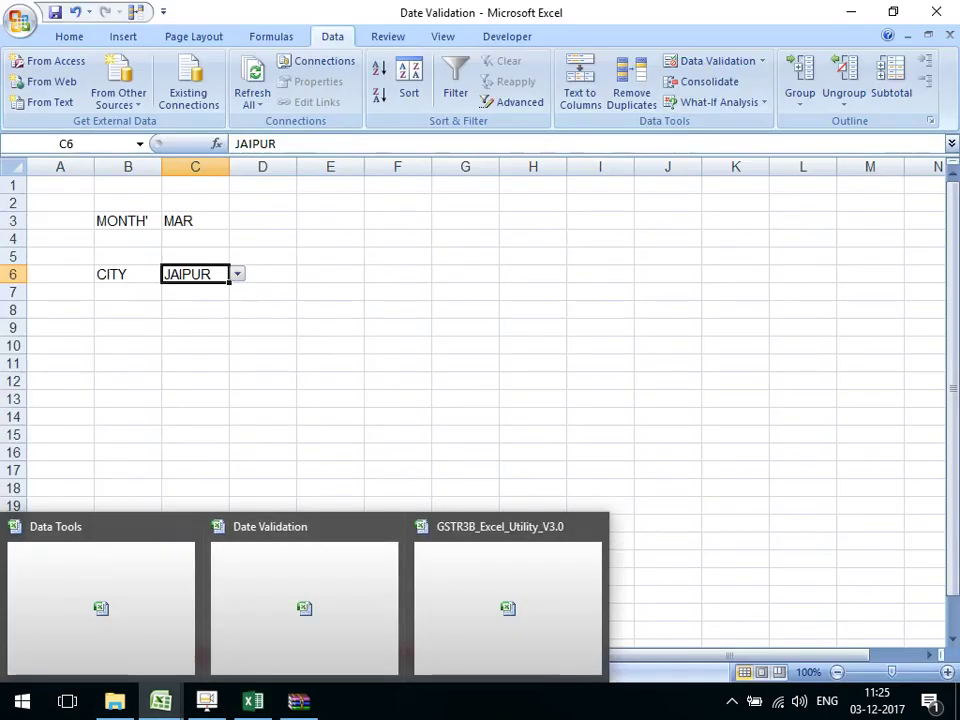
{"action": "left_click", "coordinate": [330, 291]}
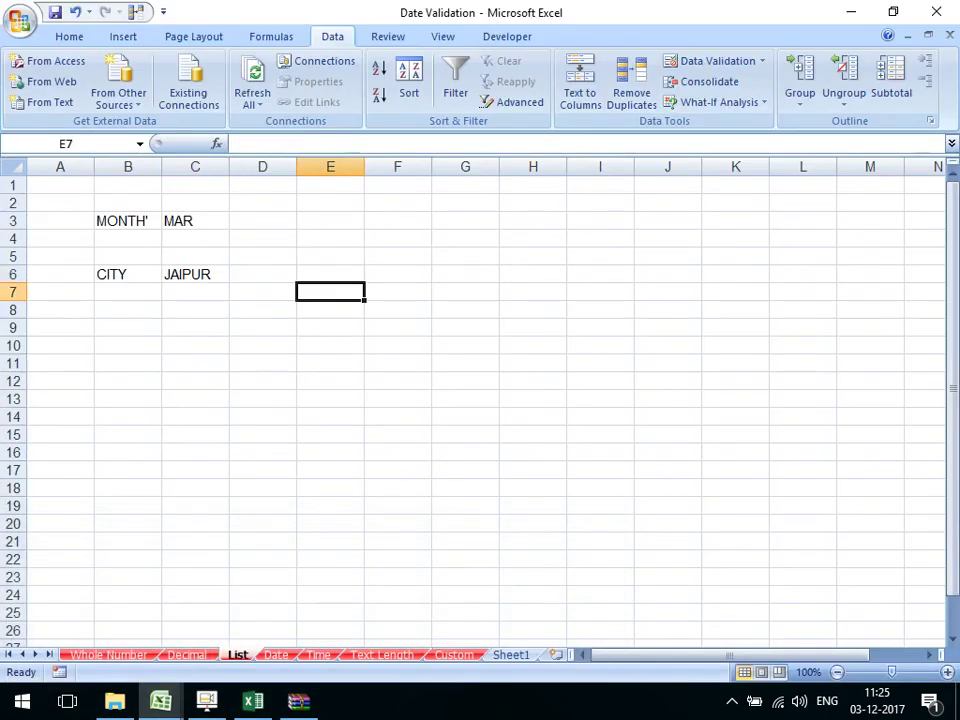
{"action": "left_click", "coordinate": [712, 61]}
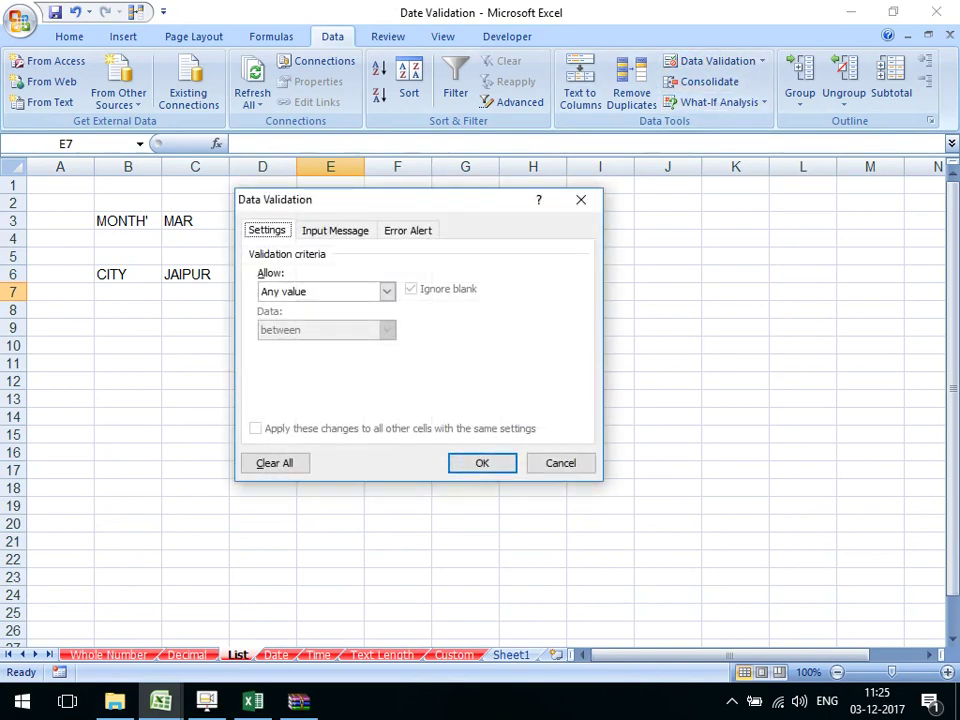
{"action": "left_click", "coordinate": [386, 291]}
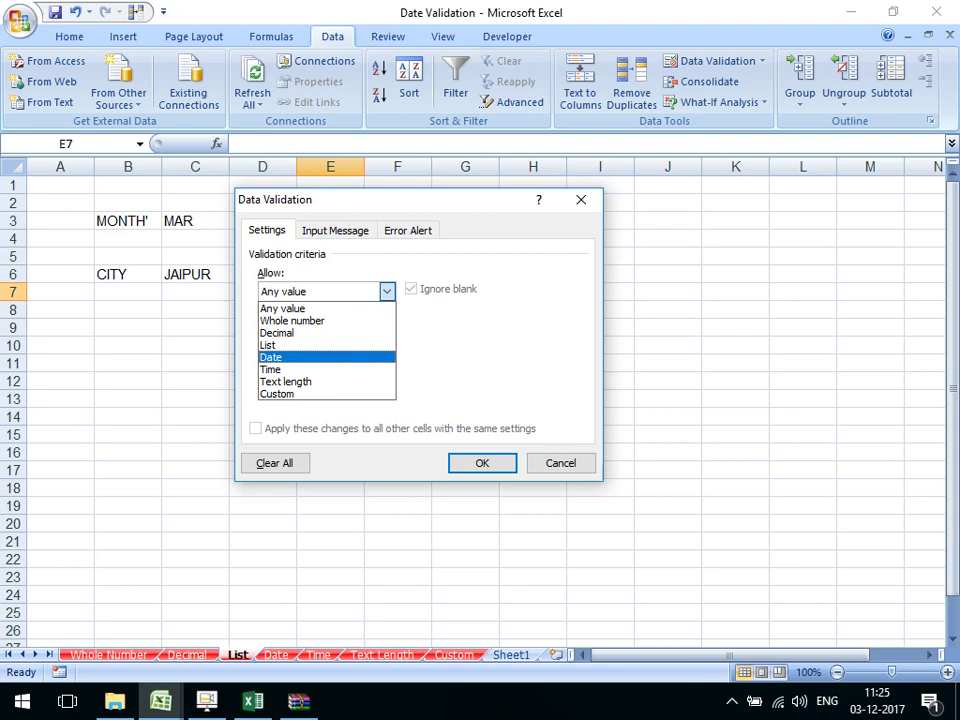
{"action": "key", "text": "Escape"}
{"action": "key", "text": "Escape"}
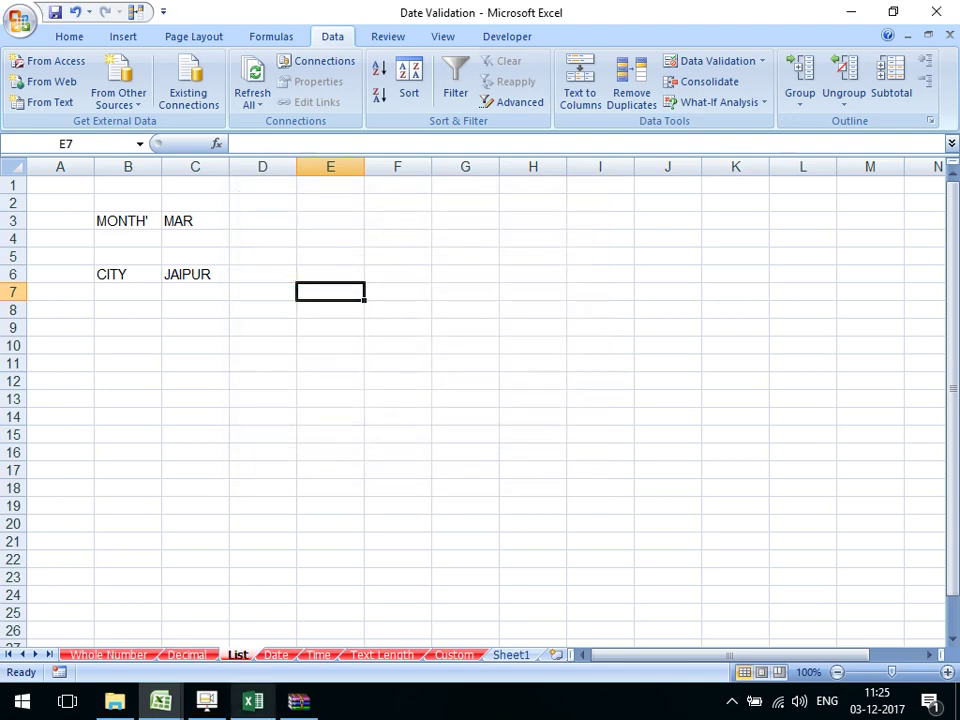
{"action": "left_click", "coordinate": [465, 523]}
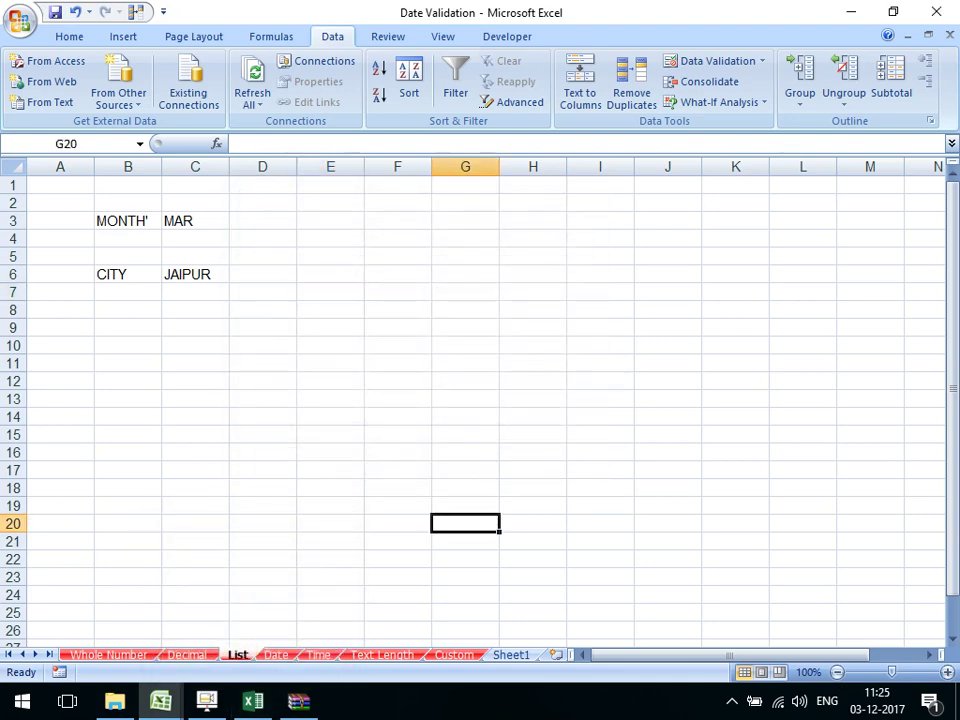
- On the Date sheet, enter the heading DATE in A1
{"action": "key", "text": "ctrl+Page_Down"}
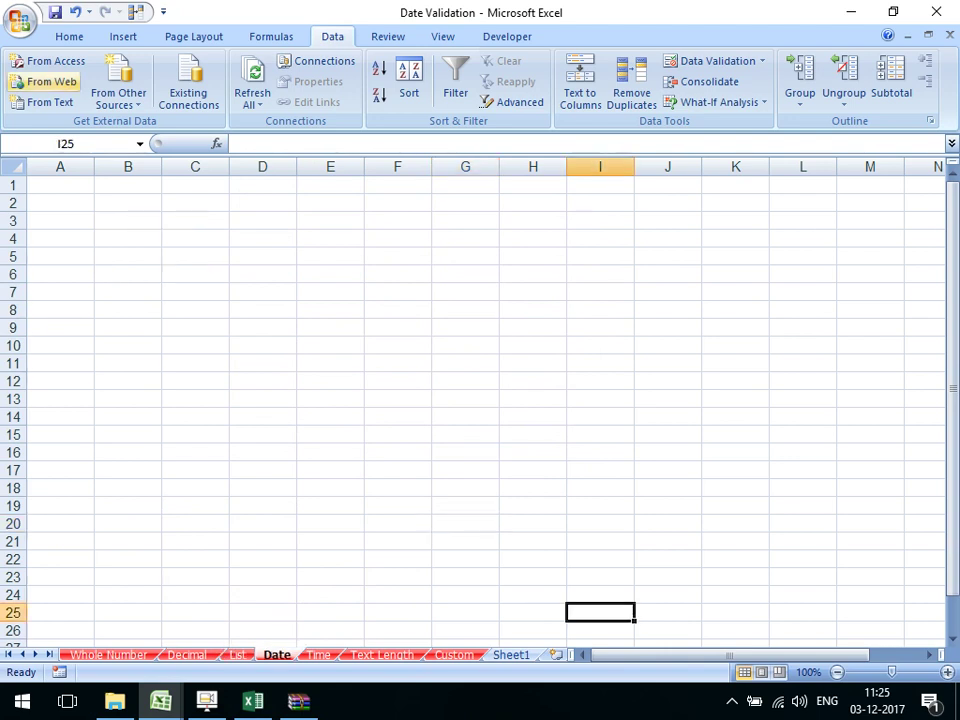
{"action": "left_click", "coordinate": [60, 184]}
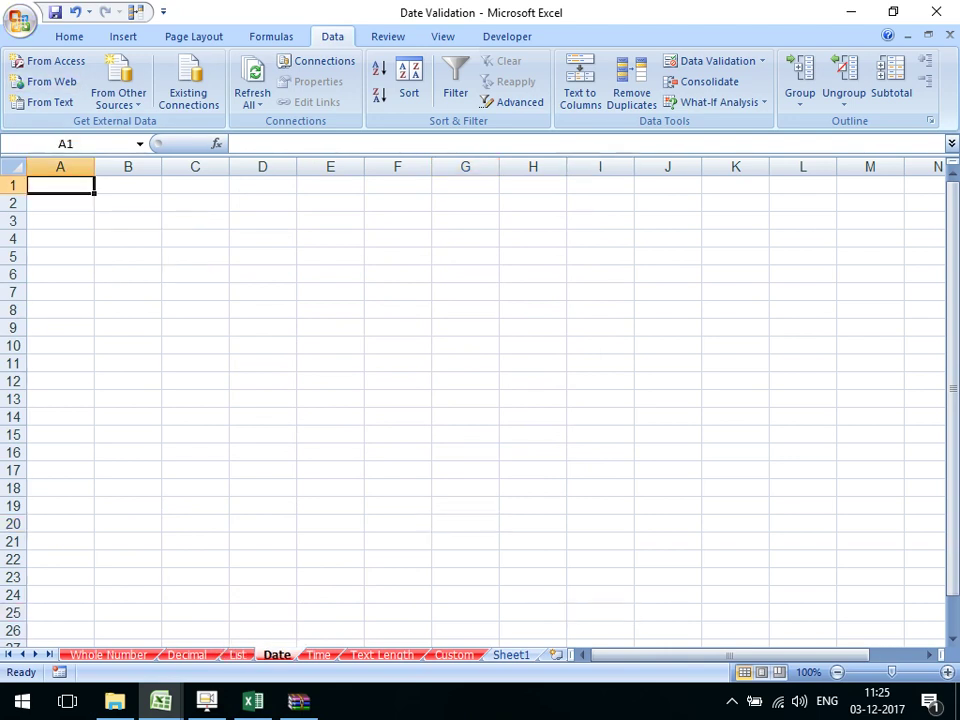
{"action": "type", "text": "DATE"}
{"action": "key", "text": "Return"}
- Enter 01-12-2017 in E2 and 05-12-2017 in F2, then select A2
{"action": "key", "text": "Right"}
{"action": "key", "text": "Right"}
{"action": "key", "text": "Right"}
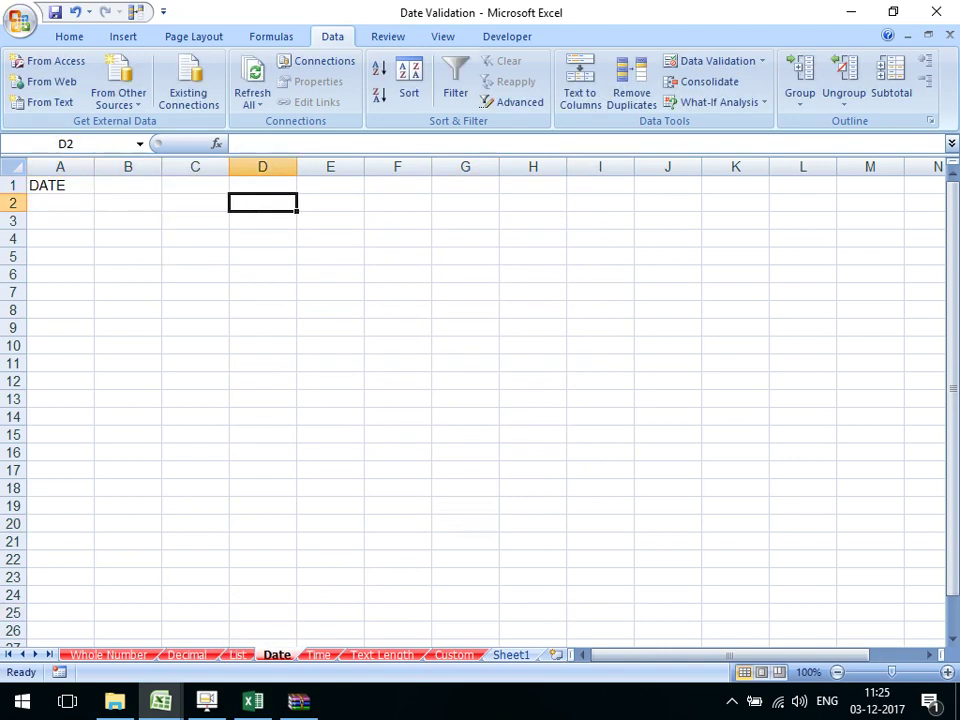
{"action": "key", "text": "Right"}
{"action": "type", "text": "01-12"}
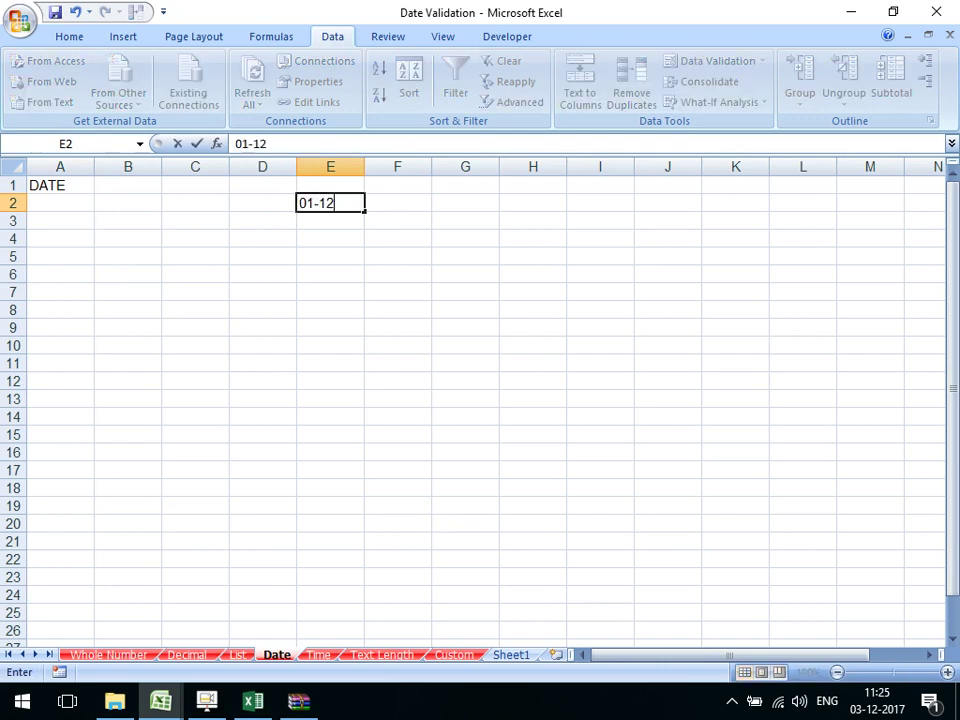
{"action": "type", "text": "-2017"}
{"action": "key", "text": "Return"}
{"action": "left_click", "coordinate": [405, 203]}
{"action": "type", "text": "5-1"}
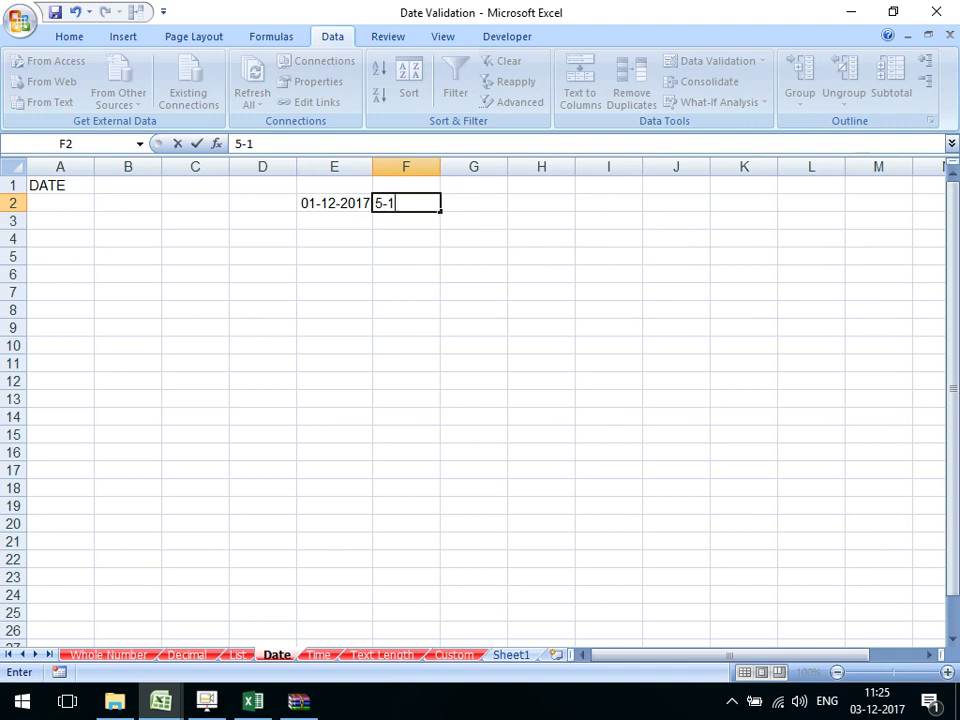
{"action": "type", "text": "2-2017"}
{"action": "key", "text": "Return"}
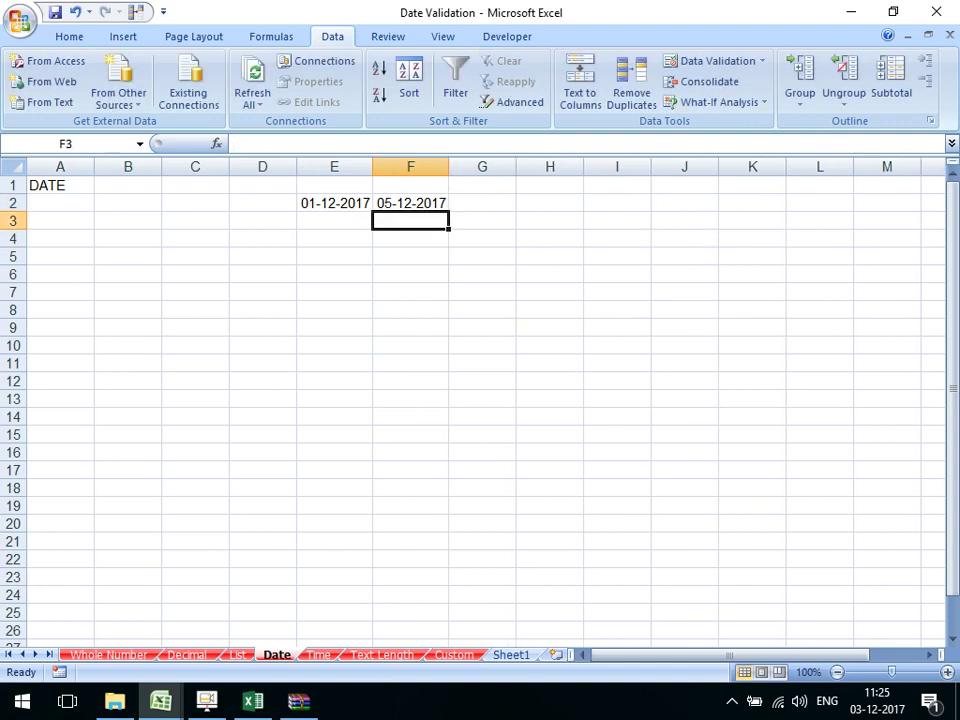
{"action": "left_click", "coordinate": [334, 203]}
{"action": "left_click", "coordinate": [195, 203]}
{"action": "left_click", "coordinate": [128, 203]}
{"action": "left_click", "coordinate": [60, 203]}
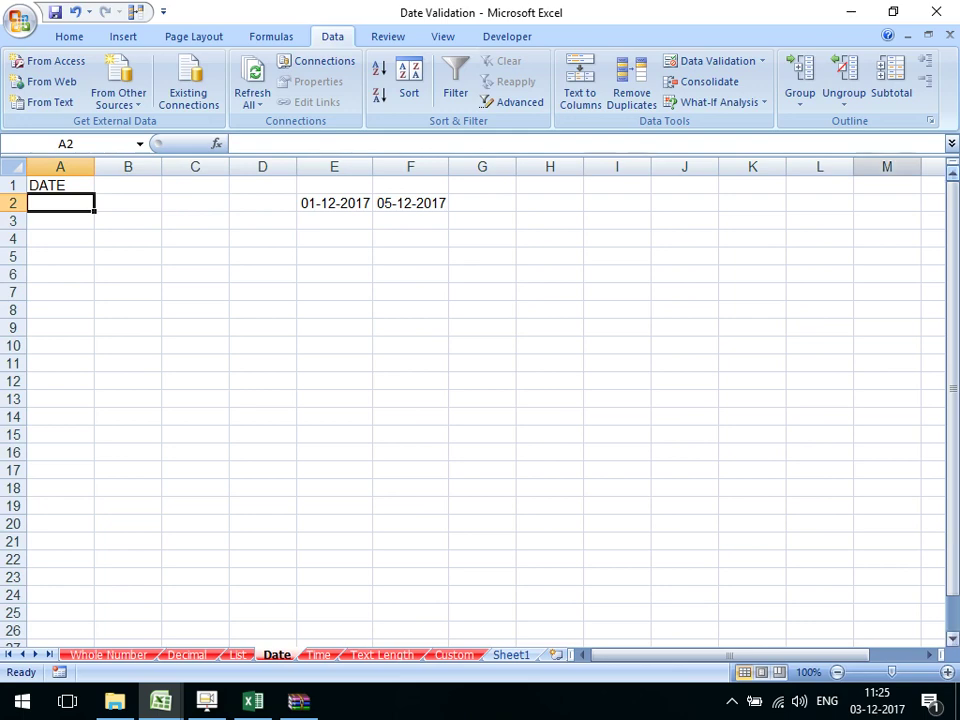
- Set A2's validation to Date between 01-12-2017 and 05-12-2017, then begin a test entry
{"action": "left_click", "coordinate": [714, 60]}
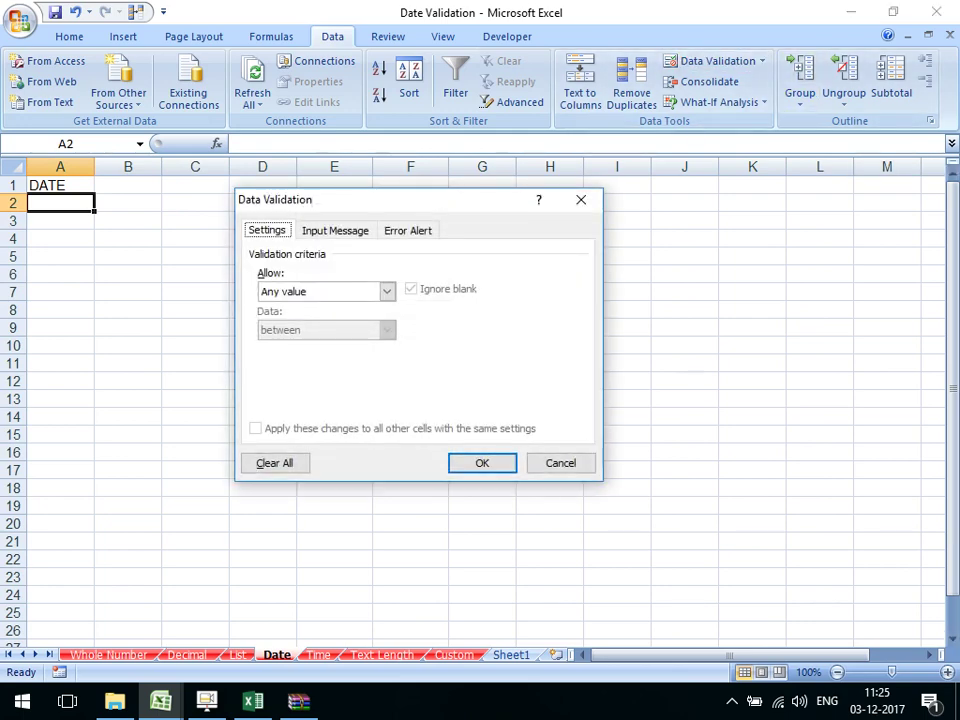
{"action": "left_click", "coordinate": [387, 291]}
{"action": "left_click", "coordinate": [271, 357]}
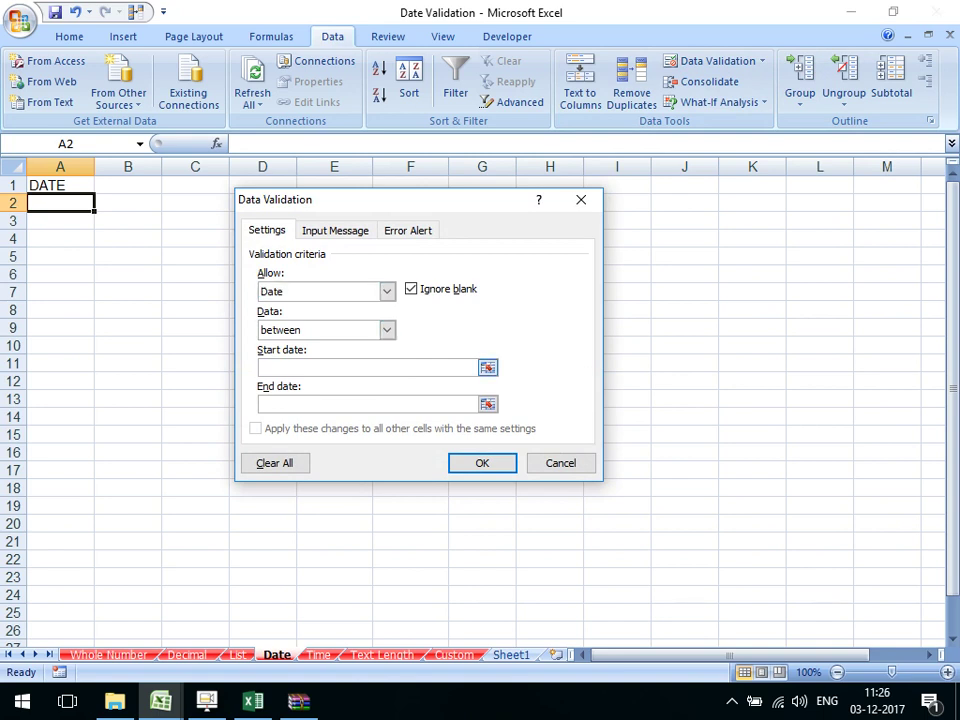
{"action": "left_click", "coordinate": [300, 368]}
{"action": "type", "text": "01-12"}
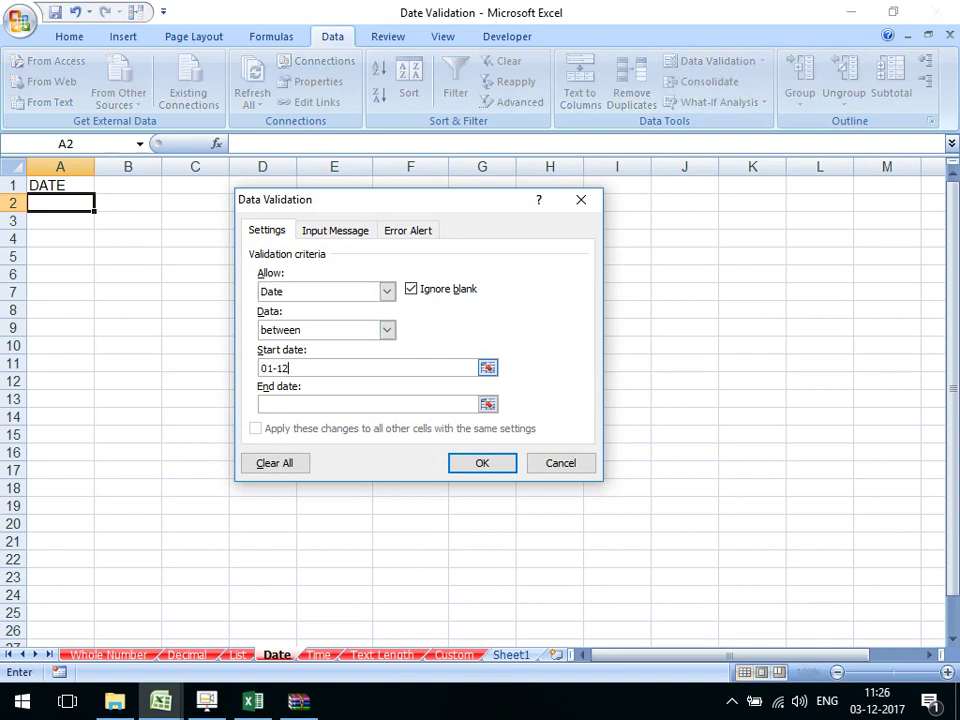
{"action": "type", "text": "-2017"}
{"action": "left_click", "coordinate": [300, 404]}
{"action": "type", "text": "05"}
{"action": "type", "text": "-12"}
{"action": "key", "text": "BackSpace"}
{"action": "type", "text": "12-20"}
{"action": "type", "text": "17"}
{"action": "key", "text": "Return"}
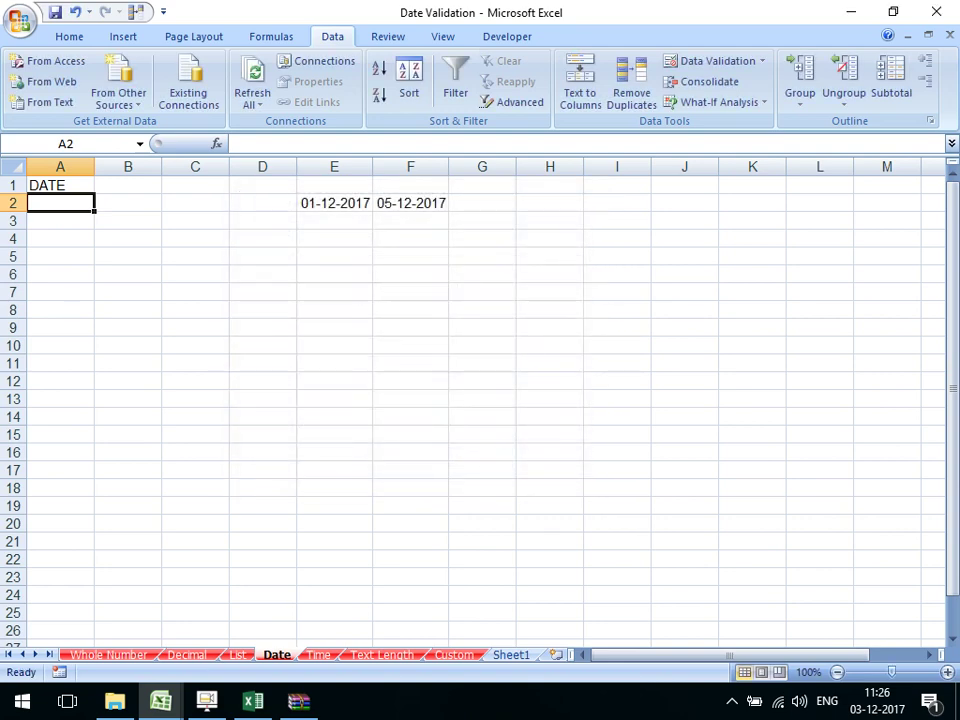
{"action": "type", "text": "1-12-201"}
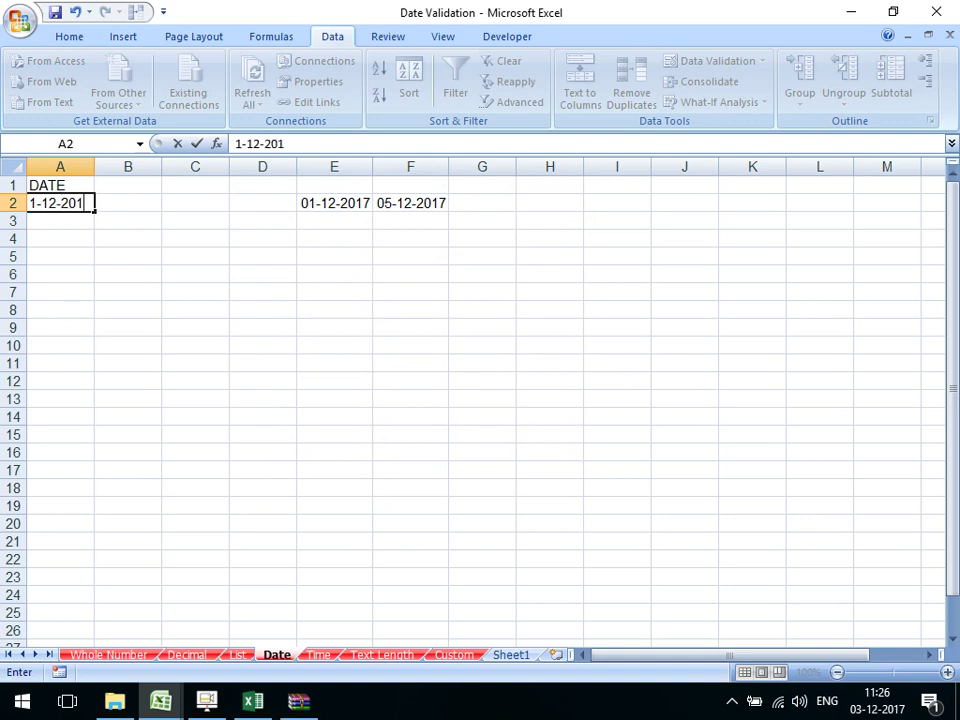
{"action": "type", "text": "7"}
- Commit 01-12-2017 in A2, then confirm 06-12-2017 is rejected and cancel it
{"action": "key", "text": "Return"}
{"action": "left_click", "coordinate": [65, 203]}
{"action": "type", "text": "0"}
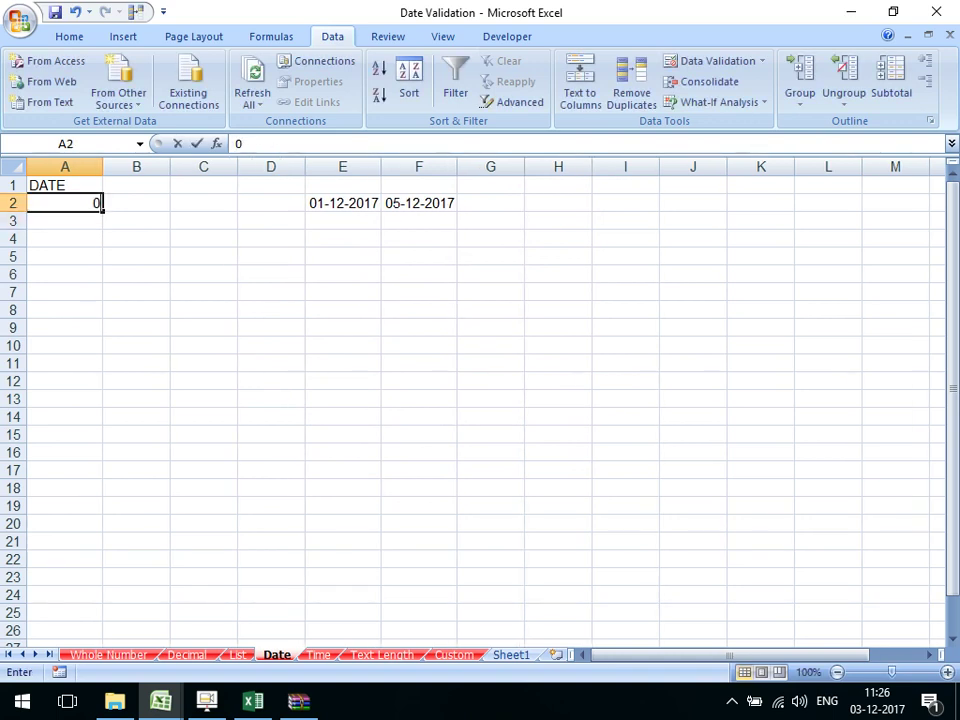
{"action": "type", "text": "6-12-2017"}
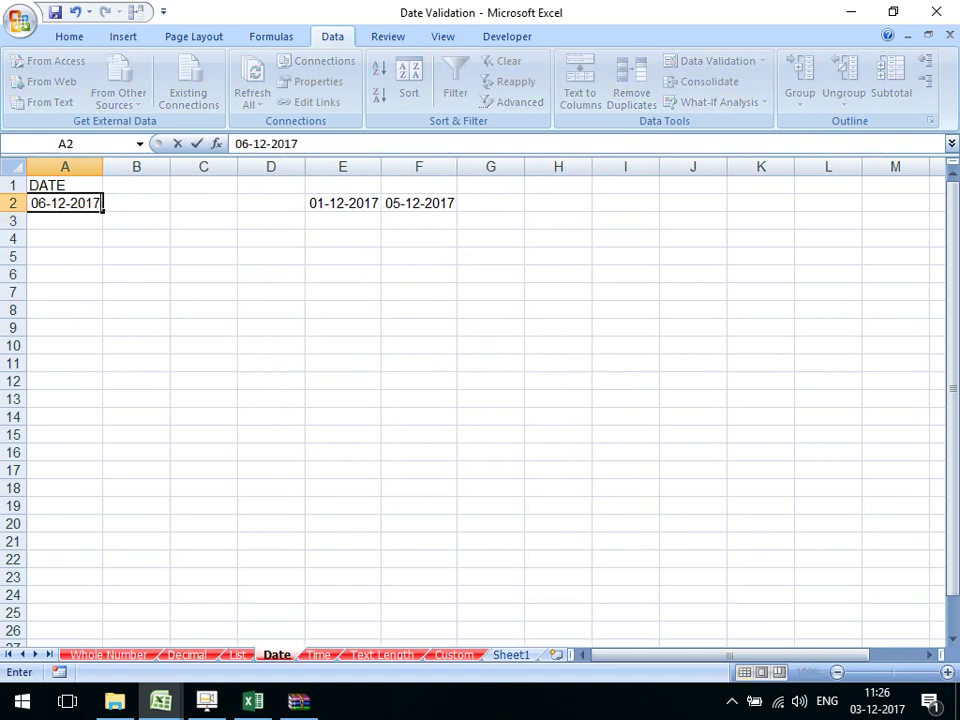
{"action": "key", "text": "Return"}
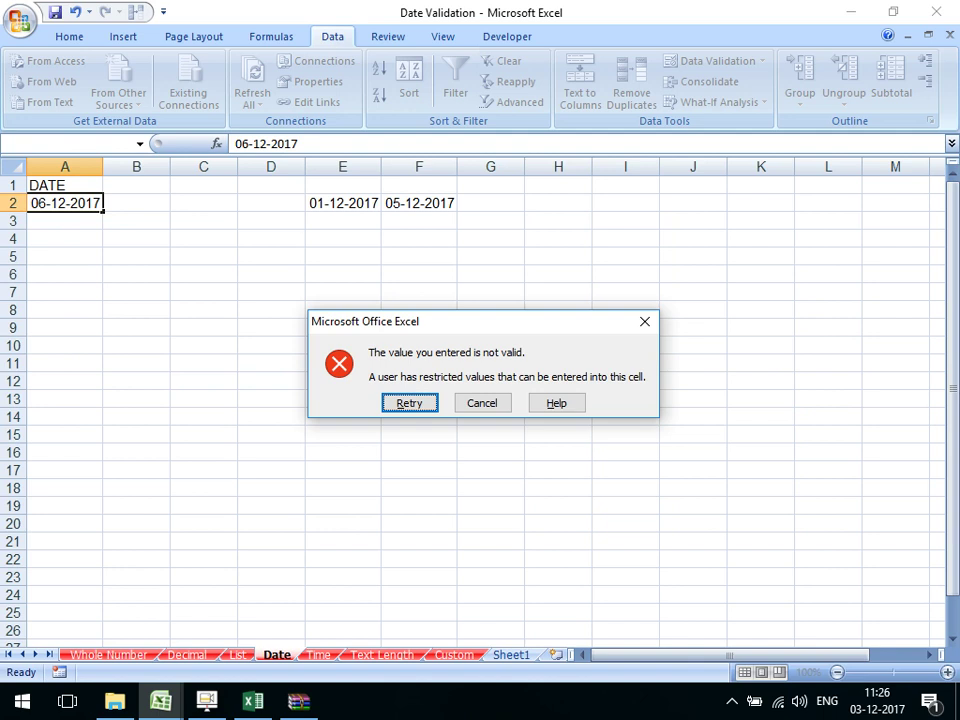
{"action": "key", "text": "Escape"}
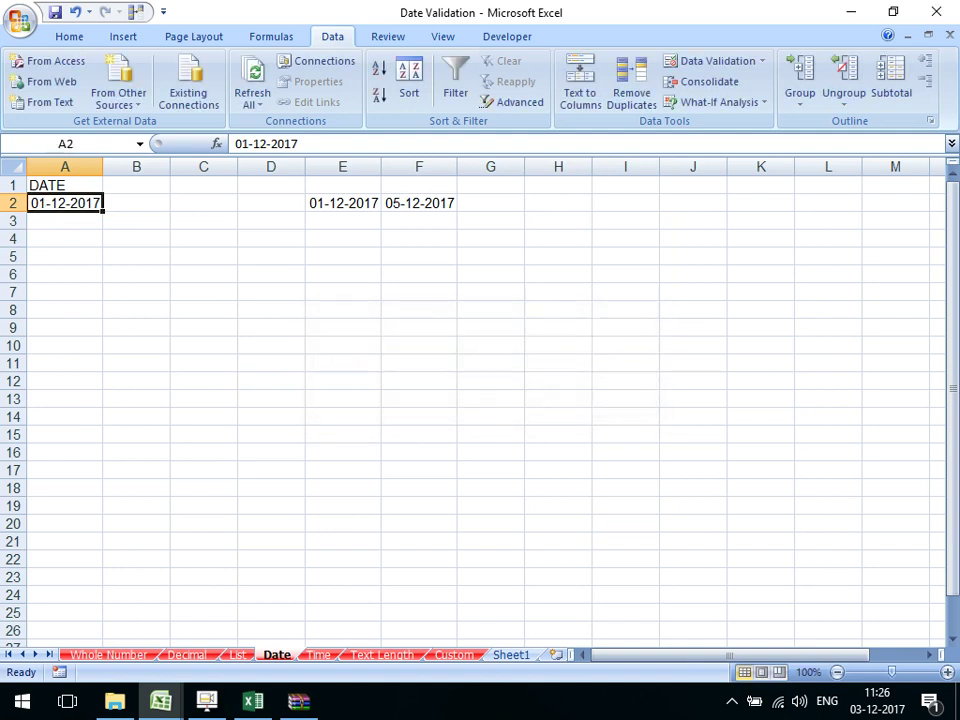
- Copy A2 and paste only its validation onto A3:A157
{"action": "right_click", "coordinate": [75, 203]}
{"action": "left_click", "coordinate": [95, 236]}
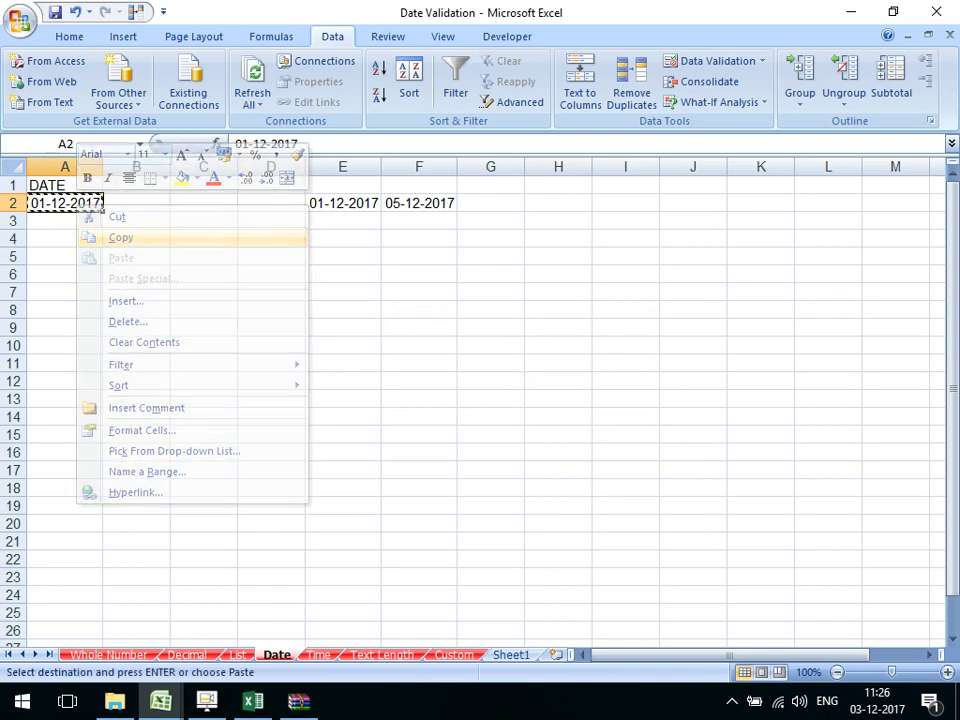
{"action": "left_click_drag", "start_coordinate": [65, 220], "coordinate": [65, 625]}
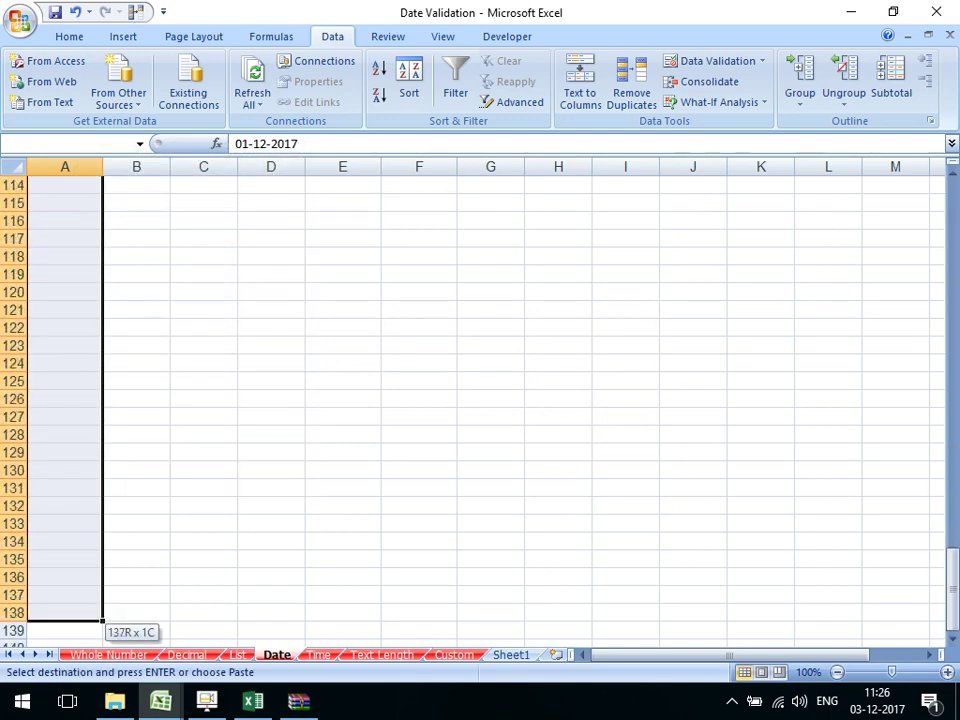
{"action": "right_click", "coordinate": [84, 350]}
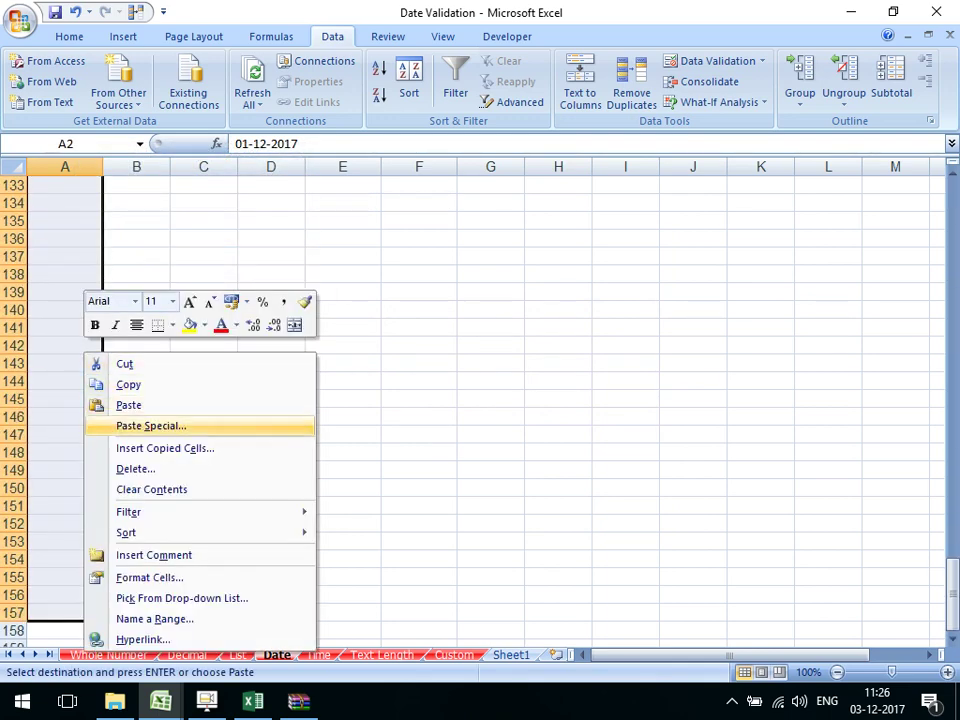
{"action": "left_click", "coordinate": [150, 426]}
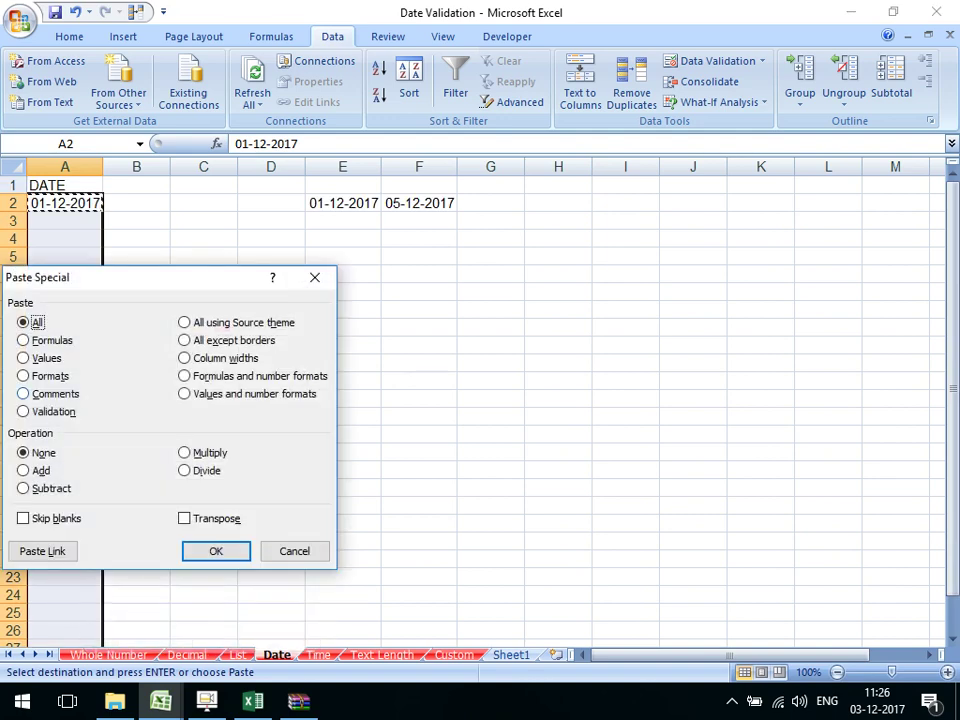
{"action": "left_click", "coordinate": [23, 411]}
{"action": "left_click", "coordinate": [216, 551]}
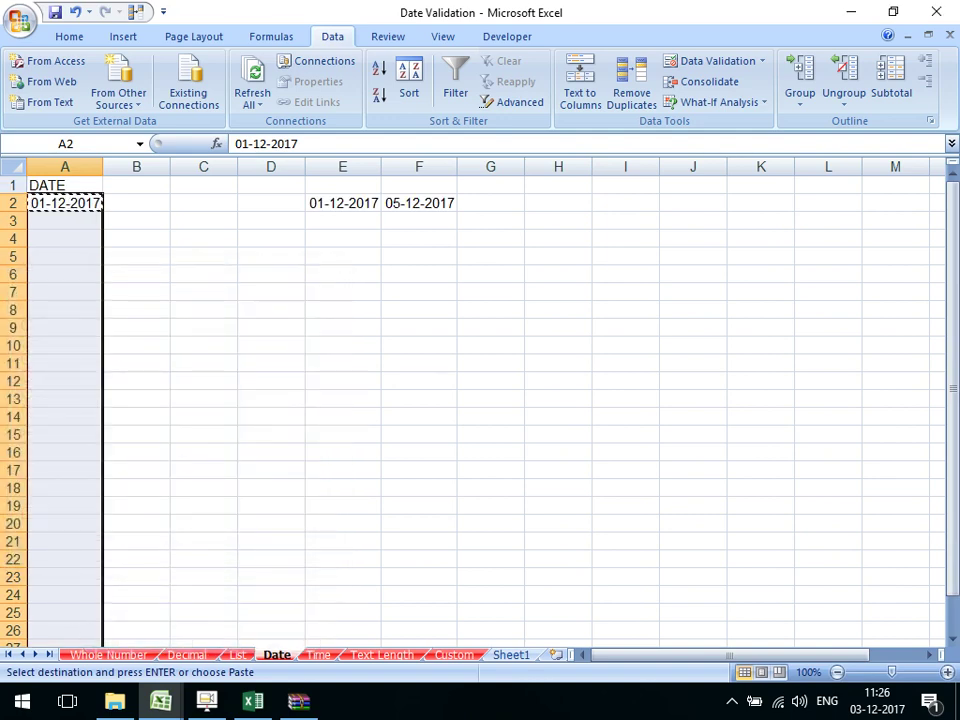
- Enter 02-12-2017 in A3 and confirm 8-12-2017 is rejected in A4
{"action": "left_click", "coordinate": [65, 238]}
{"action": "left_click", "coordinate": [65, 220]}
{"action": "type", "text": "0"}
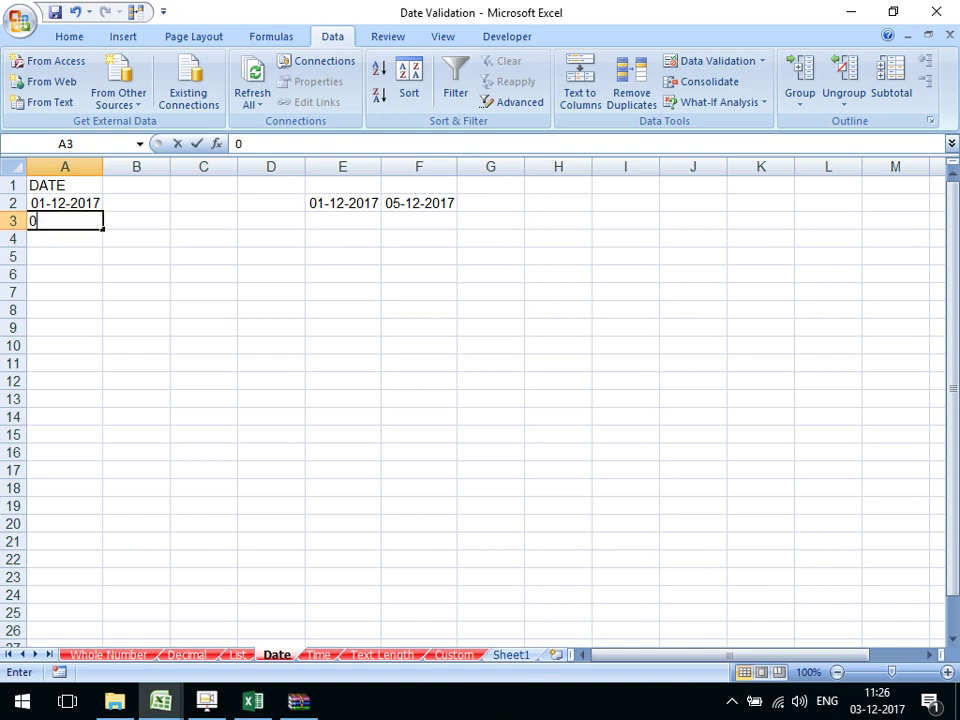
{"action": "type", "text": "2-12-2017"}
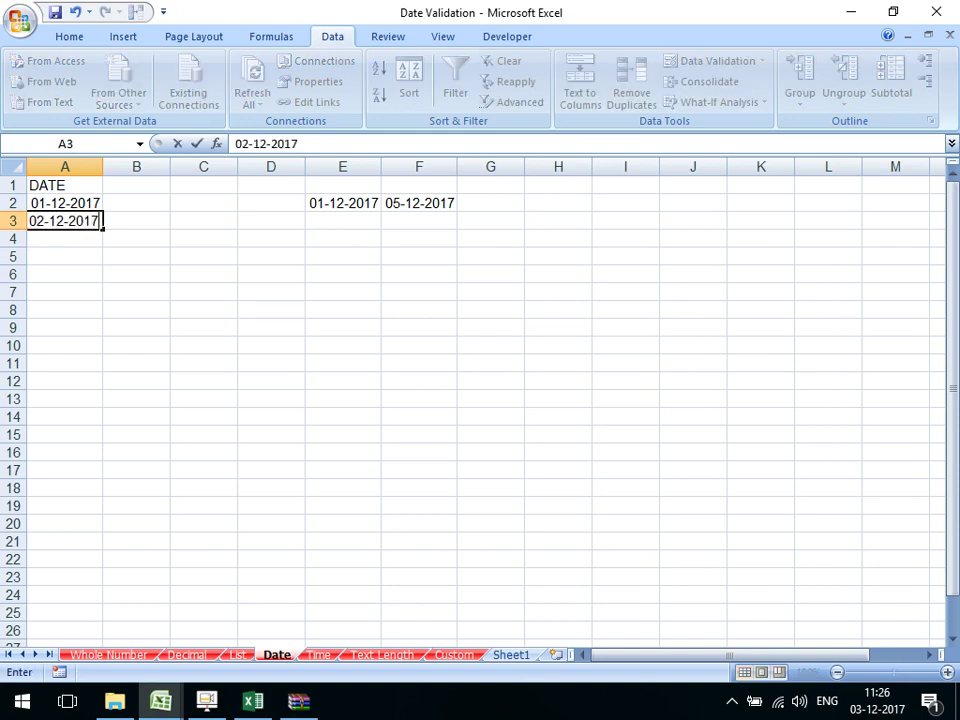
{"action": "key", "text": "Return"}
{"action": "type", "text": "3"}
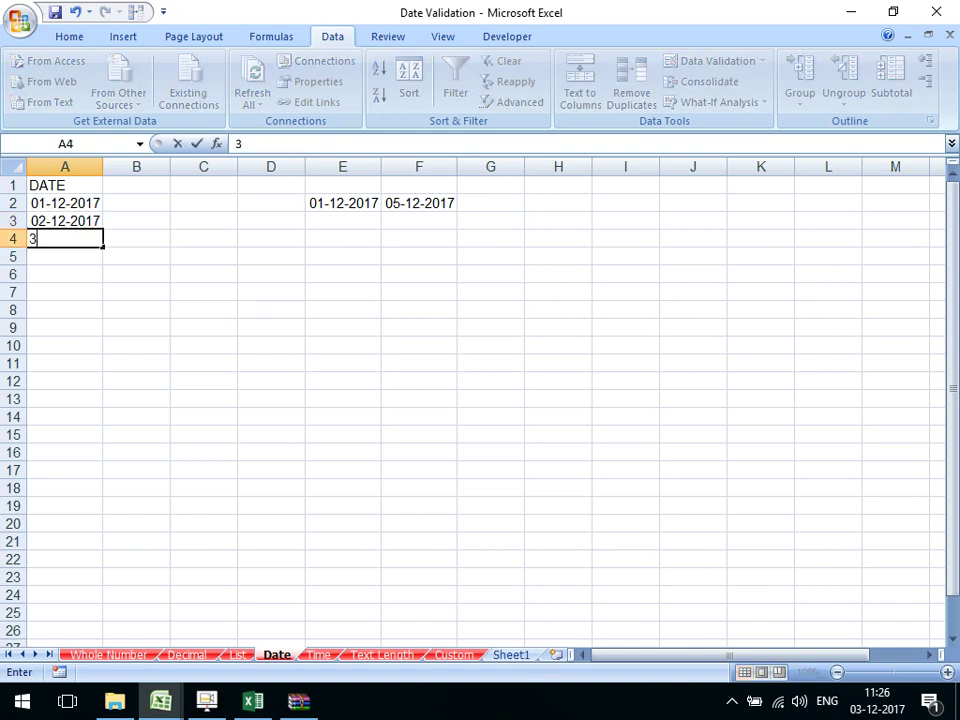
{"action": "type", "text": "-12-"}
{"action": "key", "text": "BackSpace"}
{"action": "key", "text": "BackSpace"}
{"action": "key", "text": "BackSpace"}
{"action": "key", "text": "BackSpace"}
{"action": "key", "text": "BackSpace"}
{"action": "type", "text": "8-12"}
{"action": "type", "text": "-2017"}
{"action": "key", "text": "Return"}
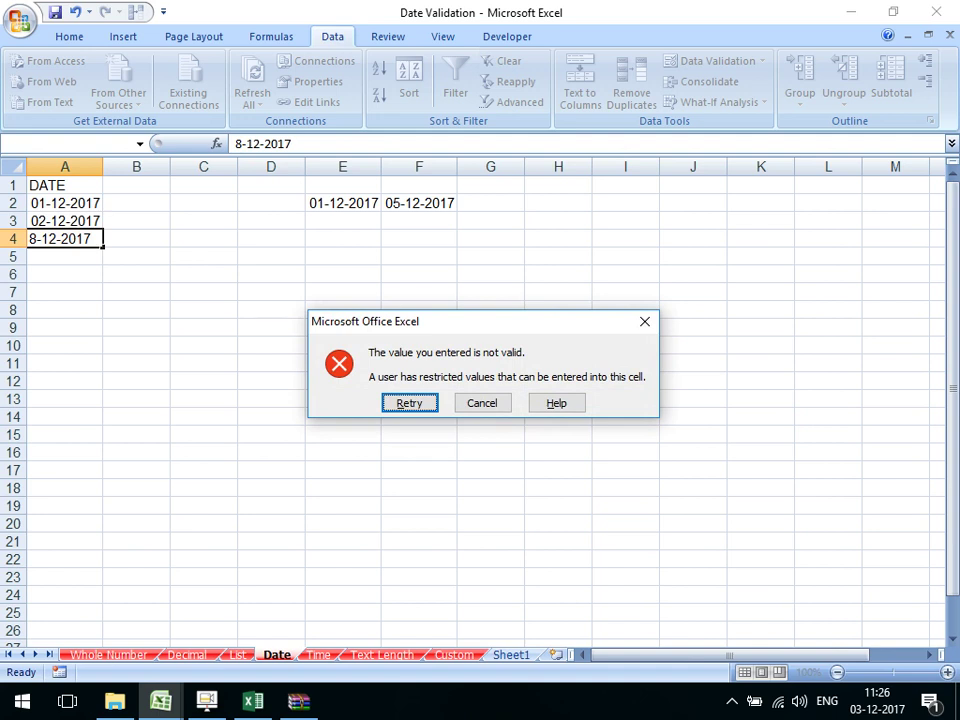
{"action": "key", "text": "Escape"}
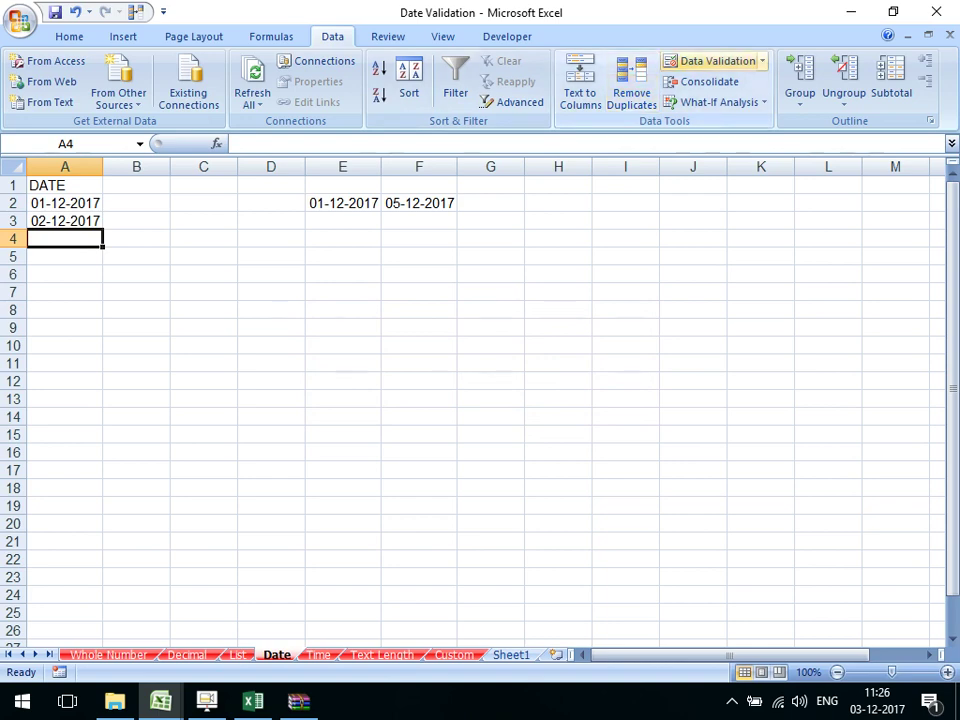
- Give A4 an input message titled DADFAD with text ASDFASDFADFASDFAD
{"action": "left_click", "coordinate": [706, 61]}
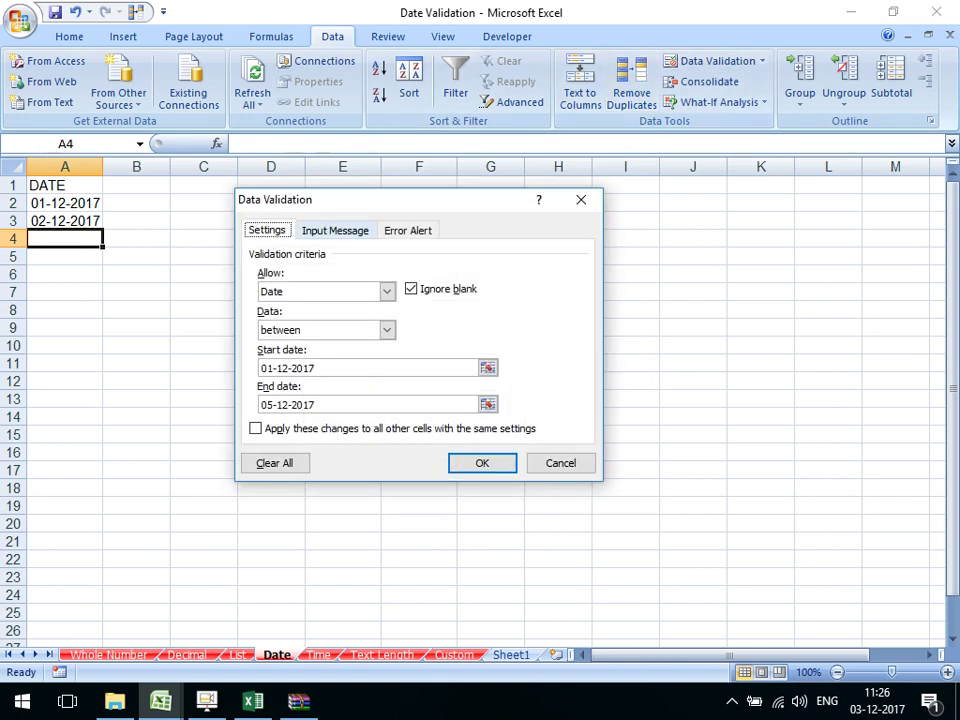
{"action": "left_click", "coordinate": [335, 230]}
{"action": "left_click", "coordinate": [320, 315]}
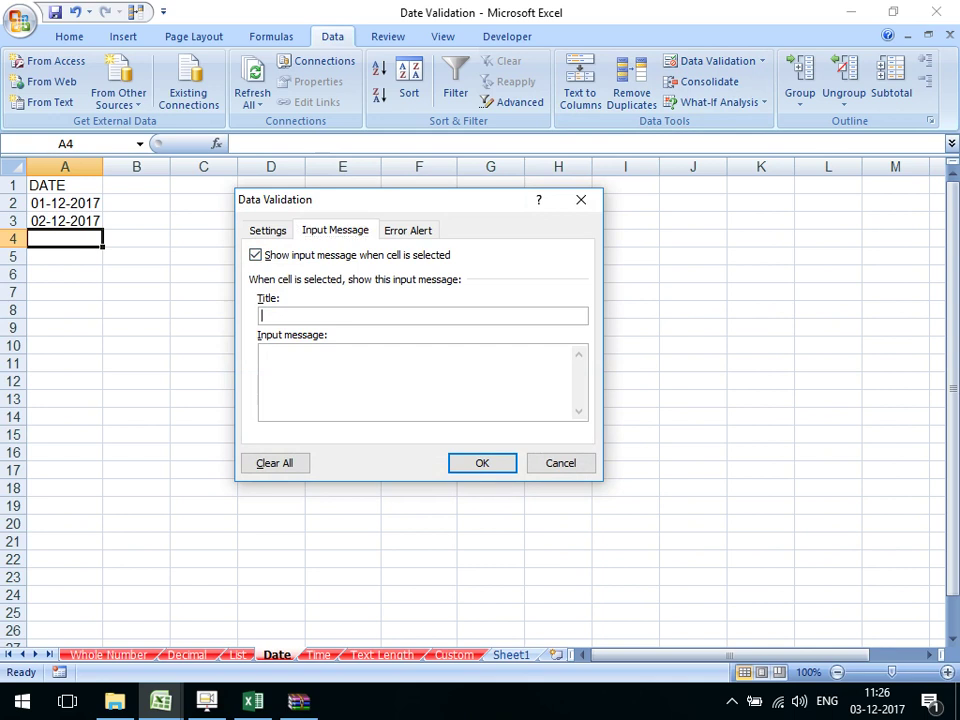
{"action": "type", "text": "DADFAD"}
{"action": "left_click", "coordinate": [261, 352]}
{"action": "type", "text": "ASDFASDFADFASDFAD"}
{"action": "key", "text": "Return"}
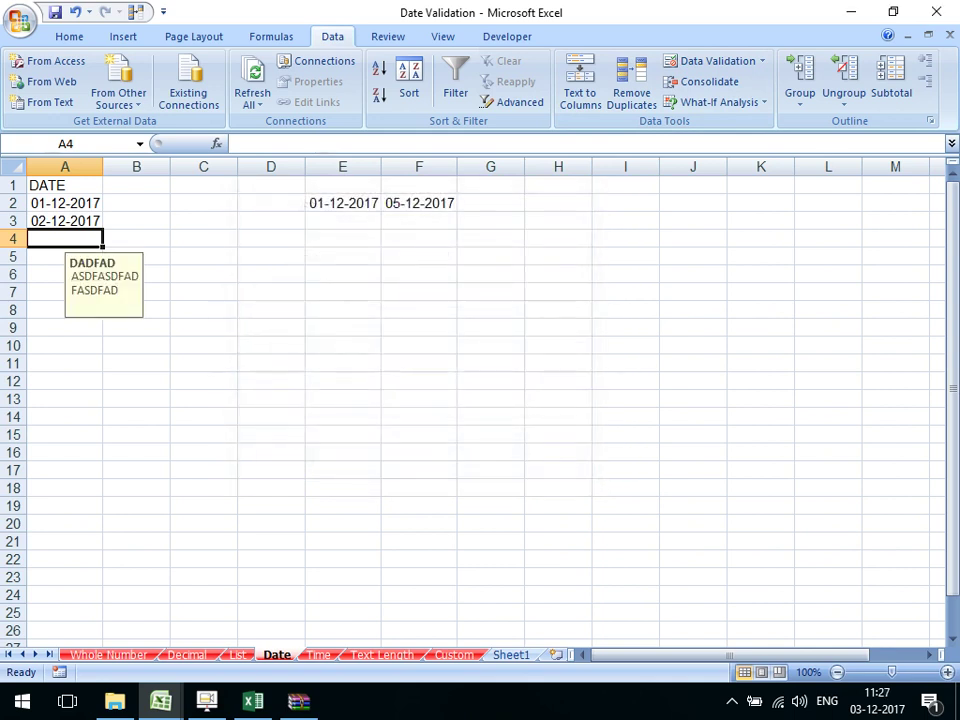
- Reselect A4 to show the message and confirm 65 is rejected there
{"action": "left_click", "coordinate": [65, 327]}
{"action": "left_click", "coordinate": [65, 238]}
{"action": "type", "text": "65"}
{"action": "key", "text": "Return"}
{"action": "key", "text": "Return"}
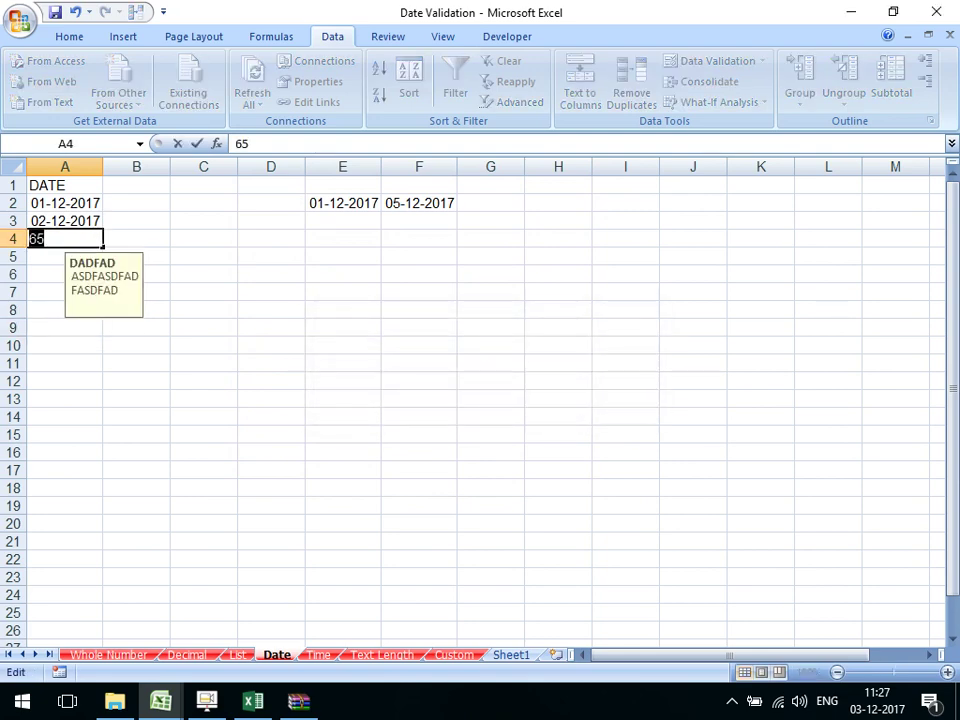
{"action": "key", "text": "Escape"}
{"action": "left_click", "coordinate": [65, 256]}
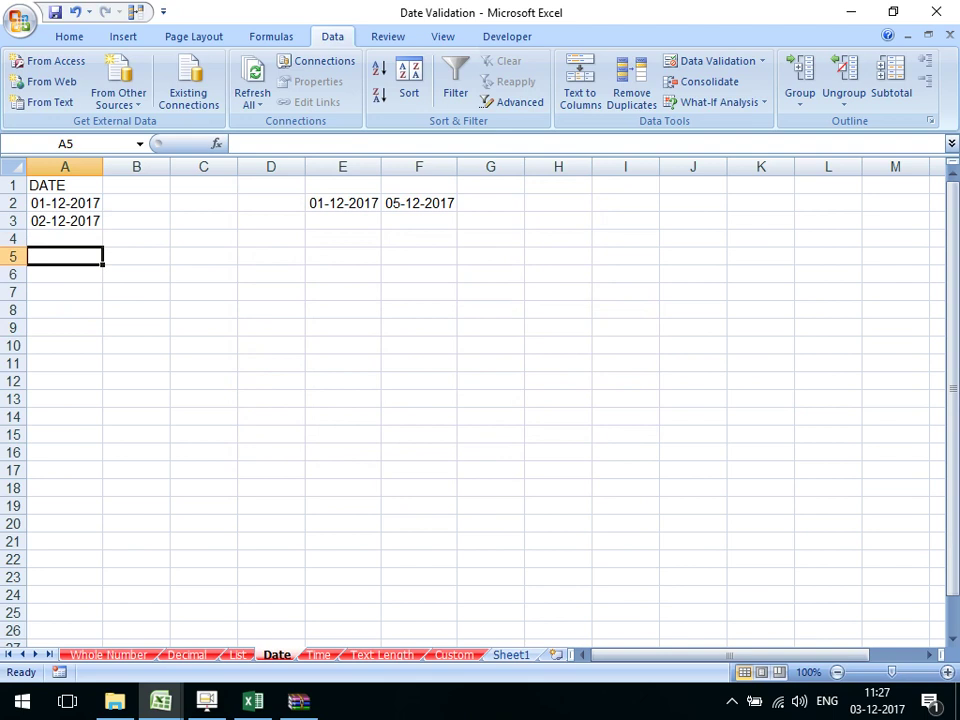
- On the Time sheet, enter the heading TIME in A1
{"action": "key", "text": "ctrl+Page_Down"}
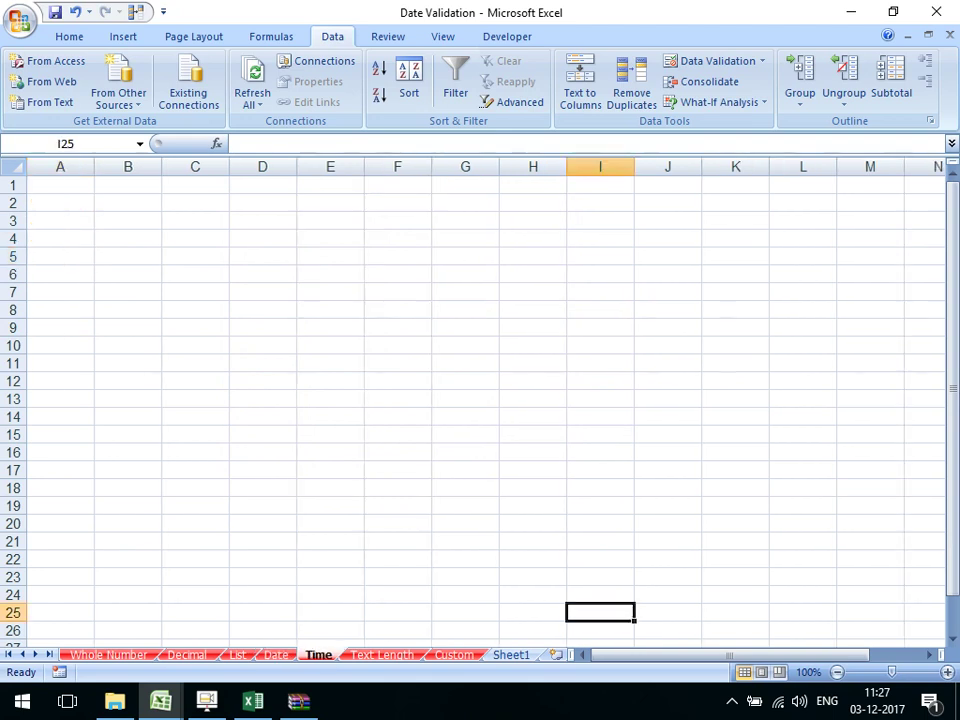
{"action": "left_click", "coordinate": [60, 184]}
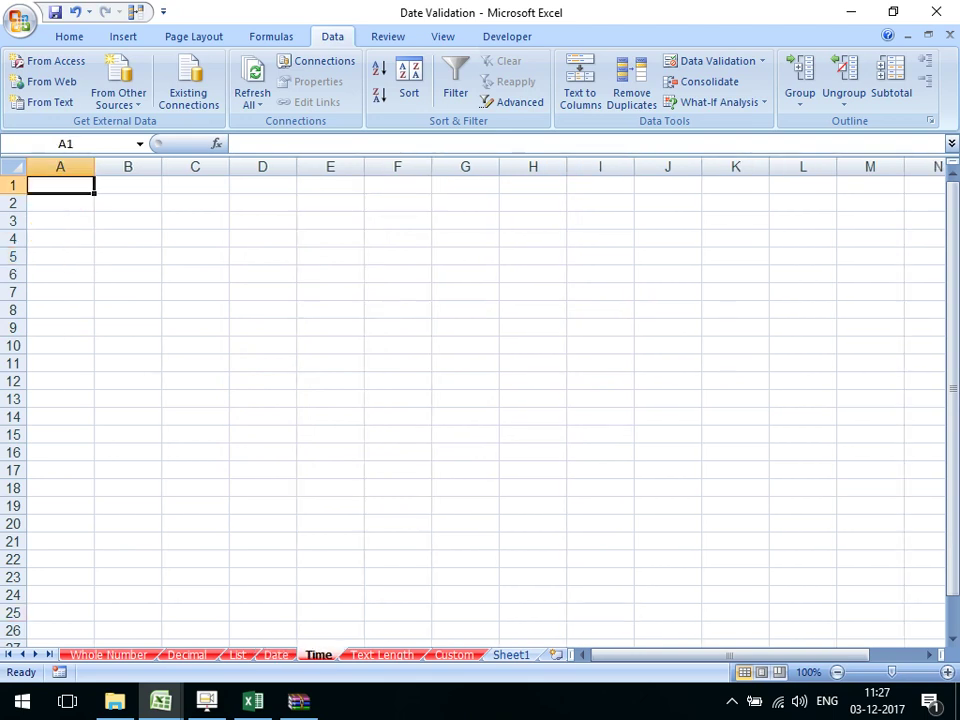
{"action": "type", "text": "TIME"}
{"action": "key", "text": "Return"}
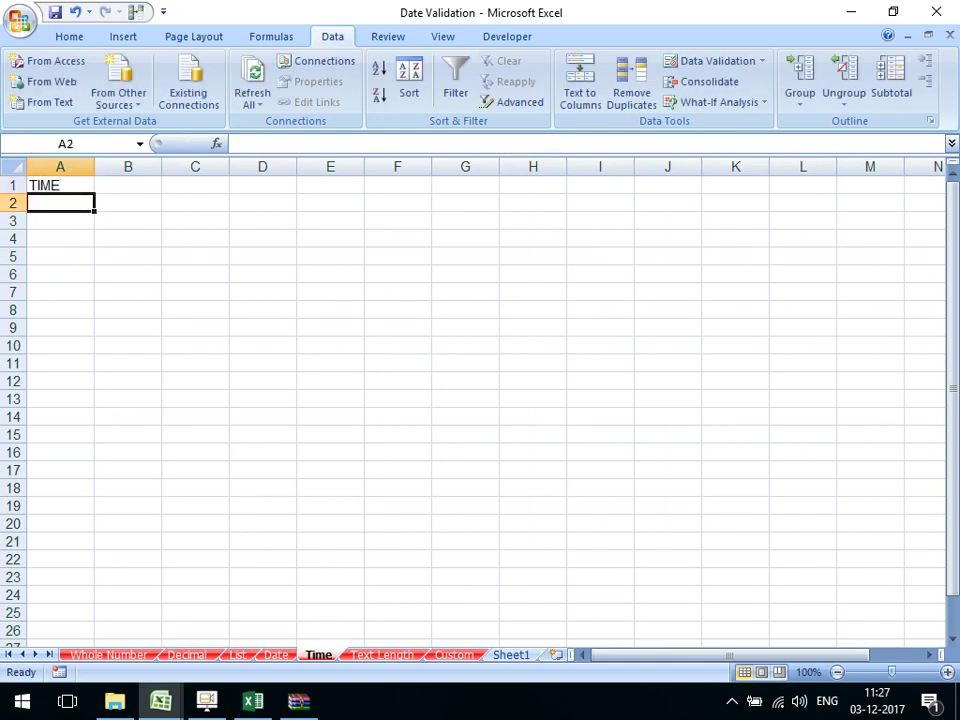
- Enter 10:00 in E3 and 20:00 in F3
{"action": "left_click", "coordinate": [330, 220]}
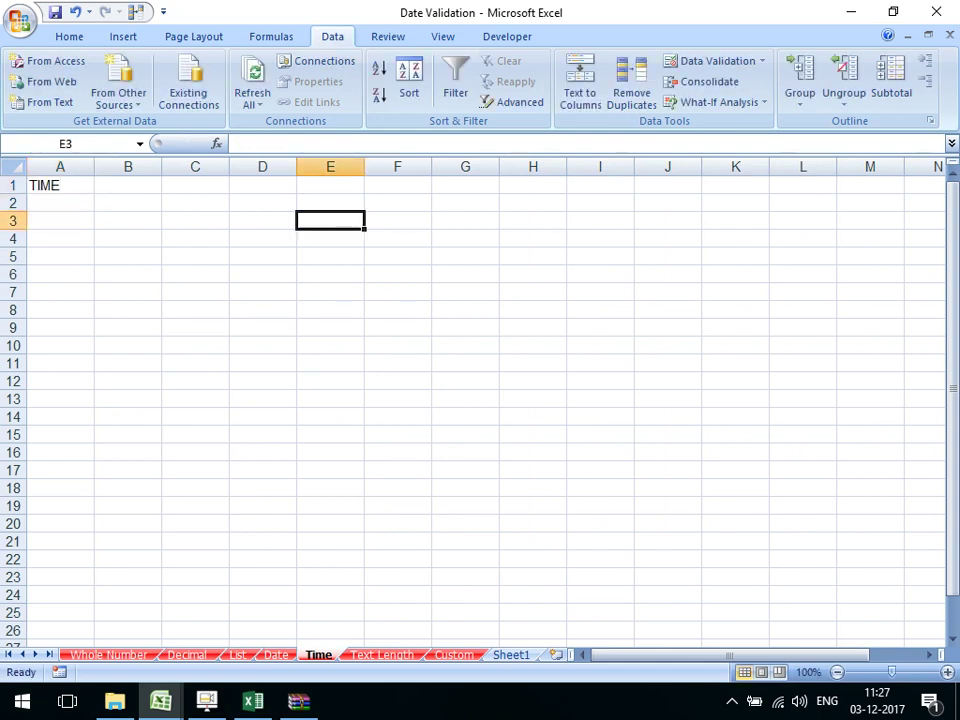
{"action": "type", "text": "10-="}
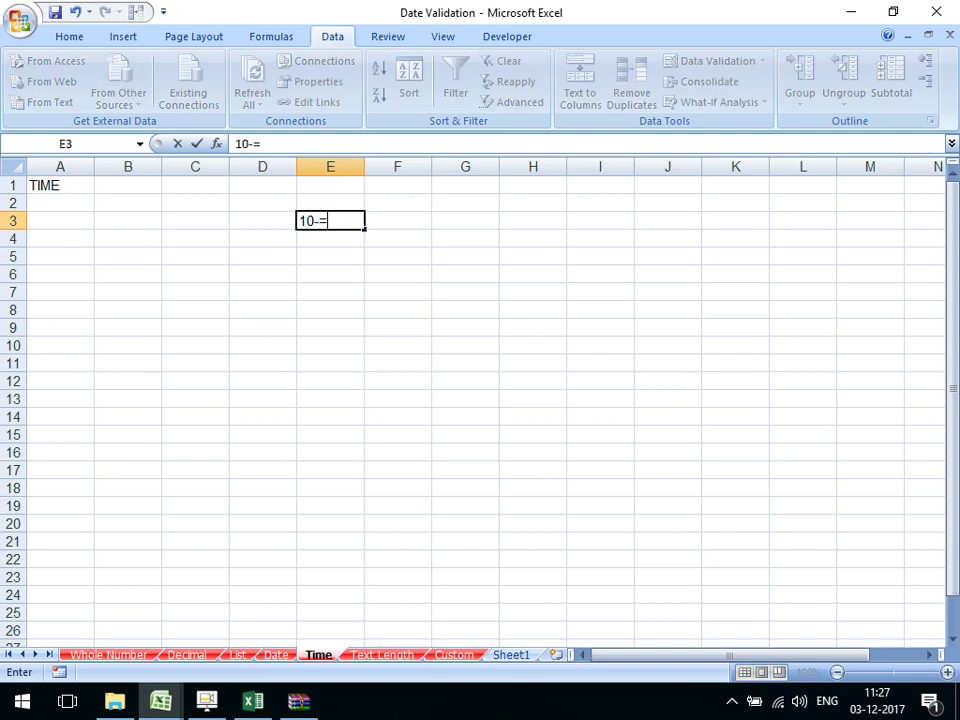
{"action": "type", "text": ":000"}
{"action": "key", "text": "BackSpace"}
{"action": "key", "text": "BackSpace"}
{"action": "key", "text": "BackSpace"}
{"action": "key", "text": "BackSpace"}
{"action": "key", "text": "BackSpace"}
{"action": "type", "text": ":00"}
{"action": "key", "text": "ctrl+Return"}
{"action": "key", "text": "Right"}
{"action": "type", "text": "6"}
{"action": "key", "text": "BackSpace"}
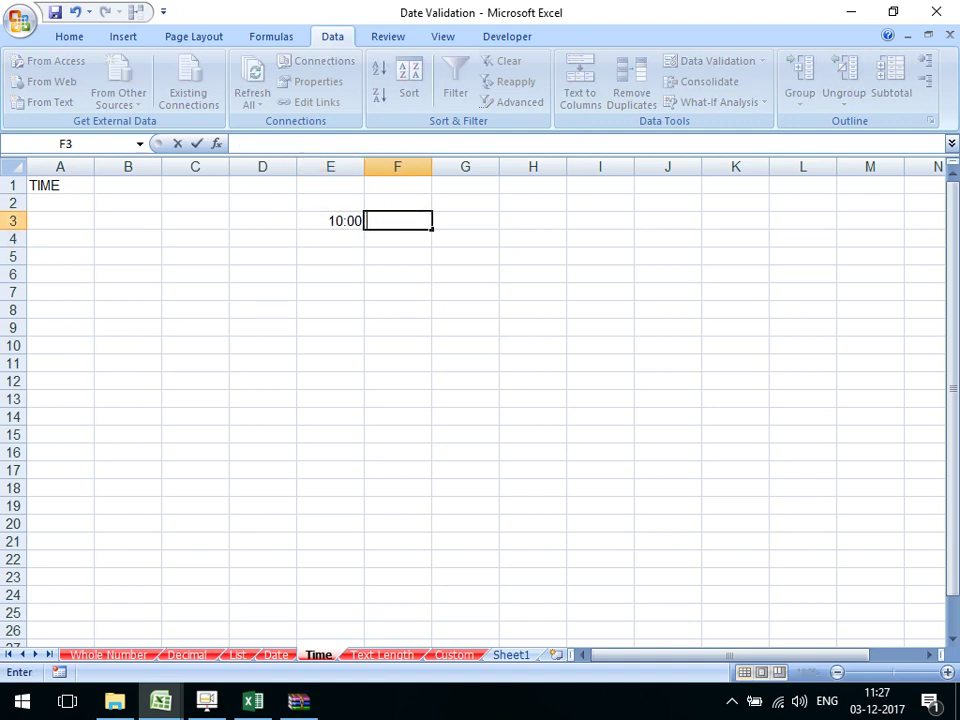
{"action": "type", "text": "20:00"}
{"action": "key", "text": "Return"}
{"action": "key", "text": "Return"}
{"action": "key", "text": "Up"}
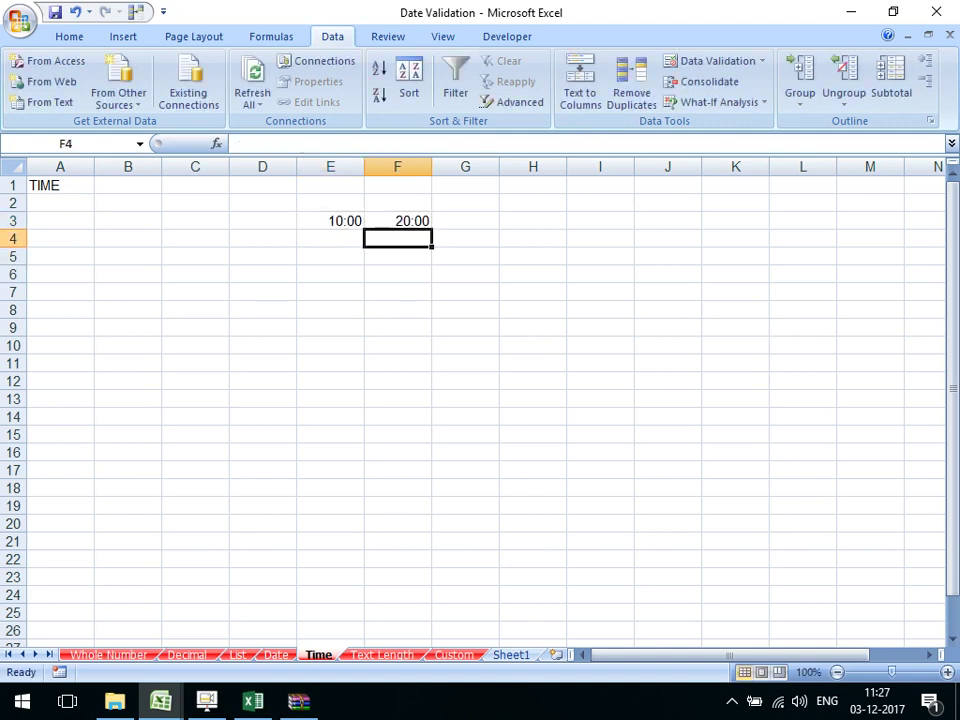
{"action": "key", "text": "Up"}
{"action": "key", "text": "Left"}
{"action": "key", "text": "Left"}
{"action": "key", "text": "Left"}
{"action": "key", "text": "Left"}
{"action": "left_click", "coordinate": [60, 203]}
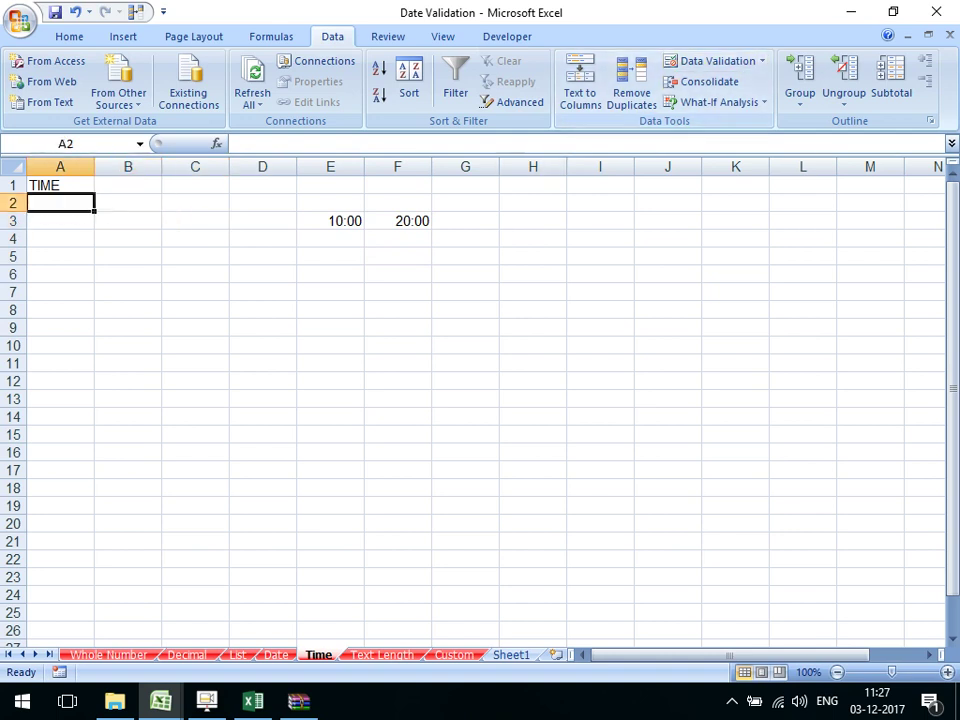
- Change the time in F3 to 18:00
{"action": "left_click", "coordinate": [397, 220]}
{"action": "key", "text": "F2"}
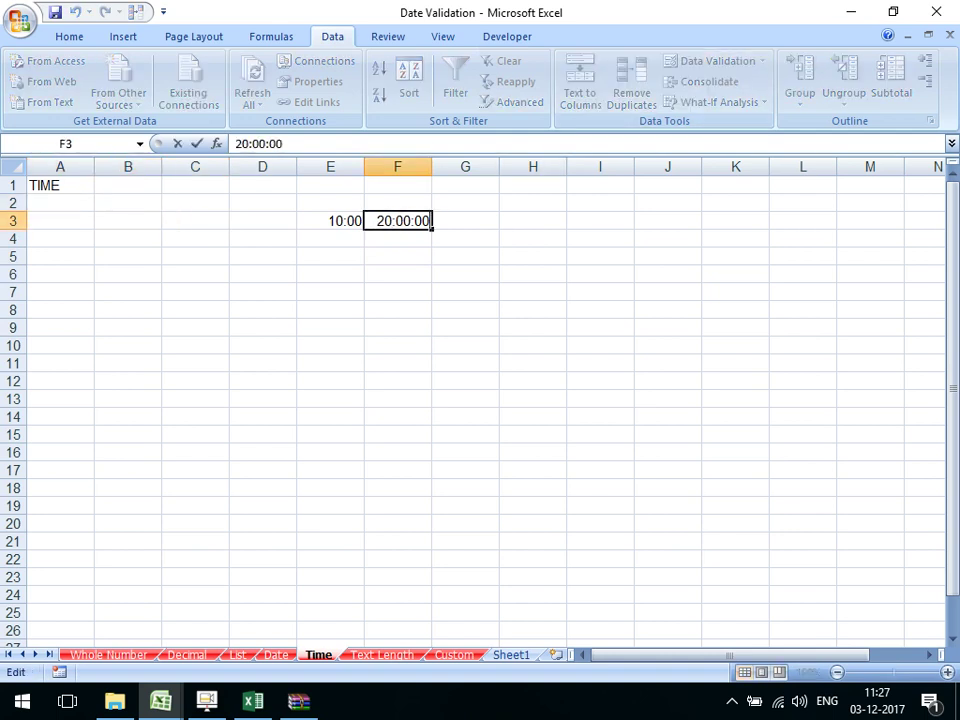
{"action": "key", "text": "BackSpace"}
{"action": "key", "text": "BackSpace"}
{"action": "key", "text": "BackSpace"}
{"action": "key", "text": "BackSpace"}
{"action": "key", "text": "BackSpace"}
{"action": "key", "text": "BackSpace"}
{"action": "key", "text": "BackSpace"}
{"action": "key", "text": "BackSpace"}
{"action": "type", "text": "1"}
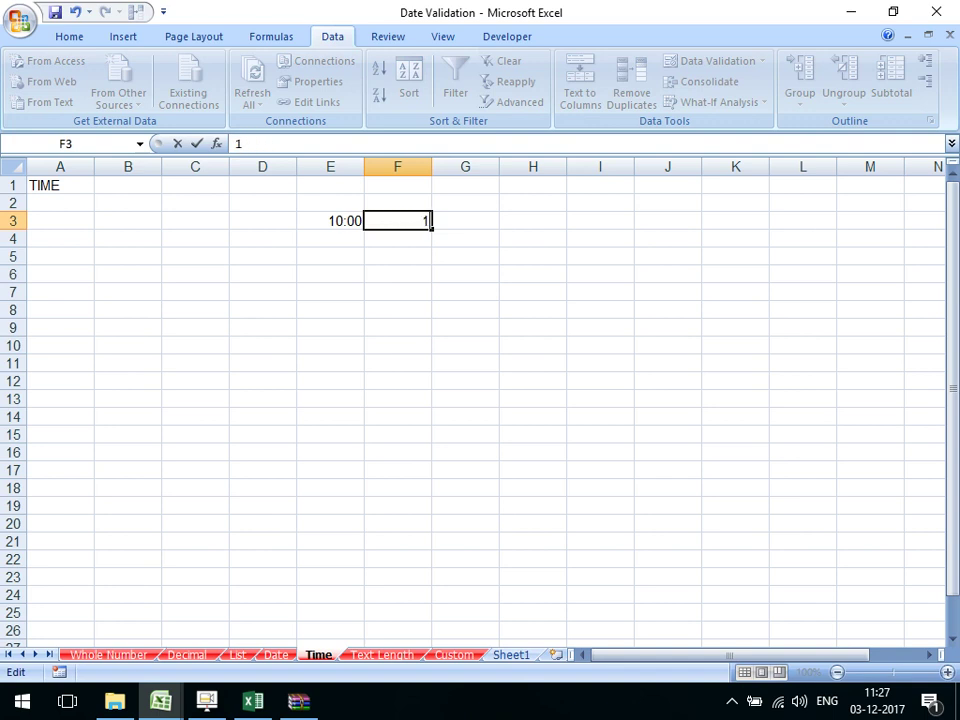
{"action": "type", "text": "8"}
{"action": "type", "text": ":"}
{"action": "type", "text": "00"}
- Commit 18:00 in F3, then allow only times greater than 10:00 AM in B2
{"action": "left_click", "coordinate": [330, 203]}
{"action": "left_click", "coordinate": [128, 203]}
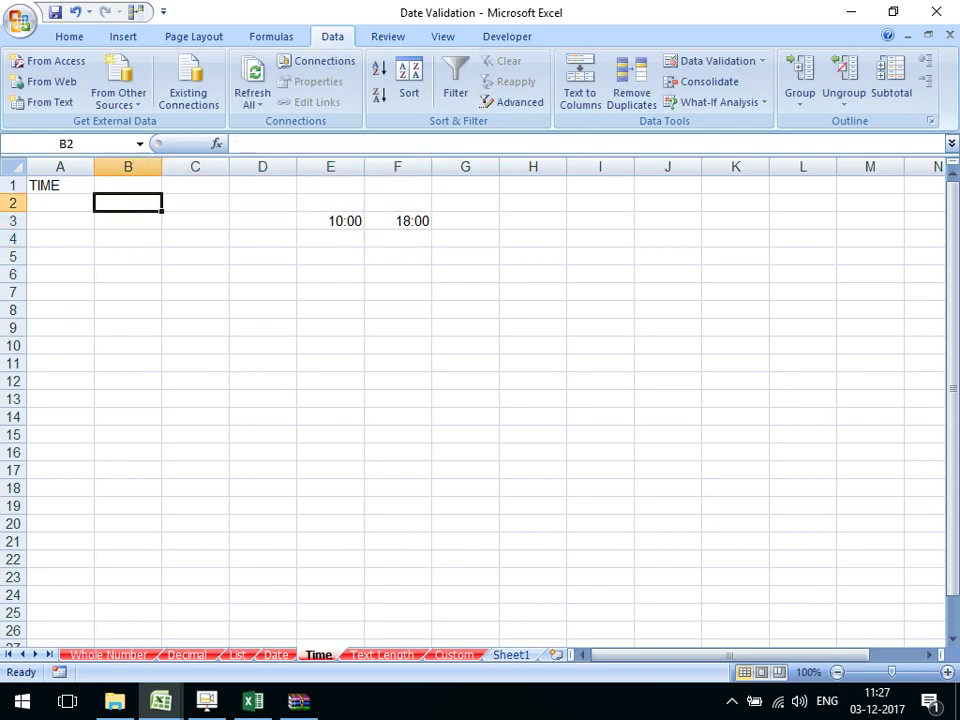
{"action": "left_click", "coordinate": [710, 61]}
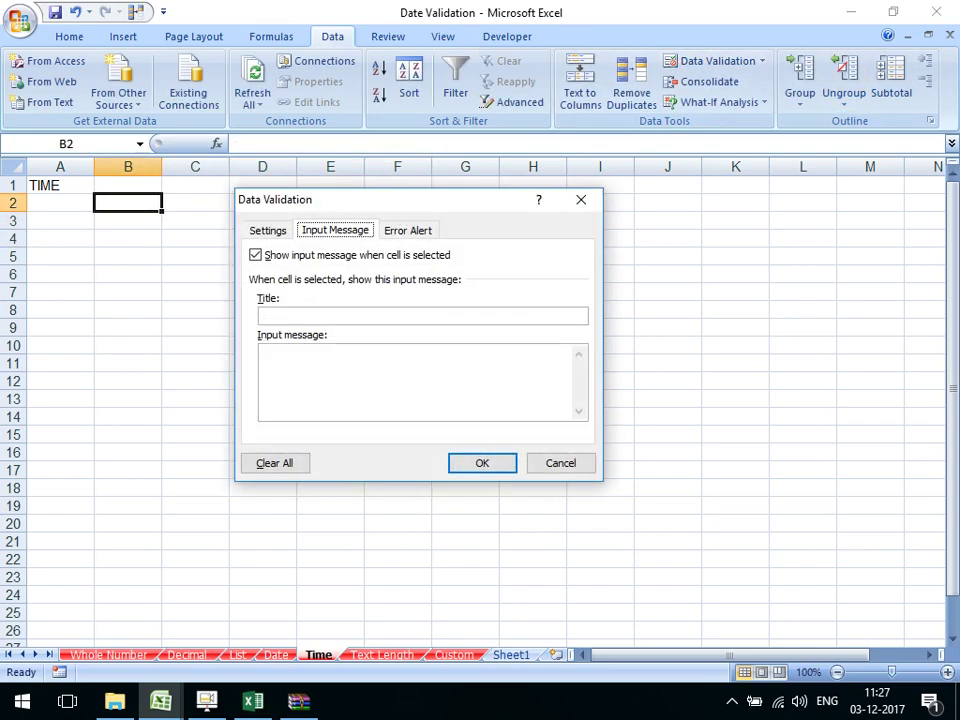
{"action": "left_click", "coordinate": [267, 230]}
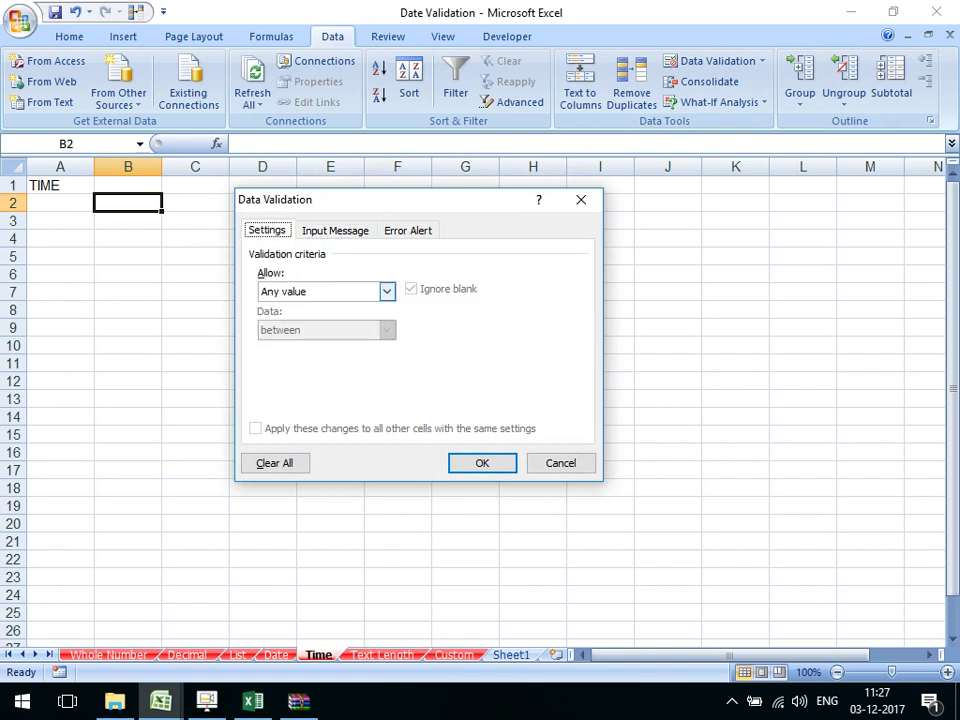
{"action": "left_click", "coordinate": [386, 291]}
{"action": "left_click", "coordinate": [270, 369]}
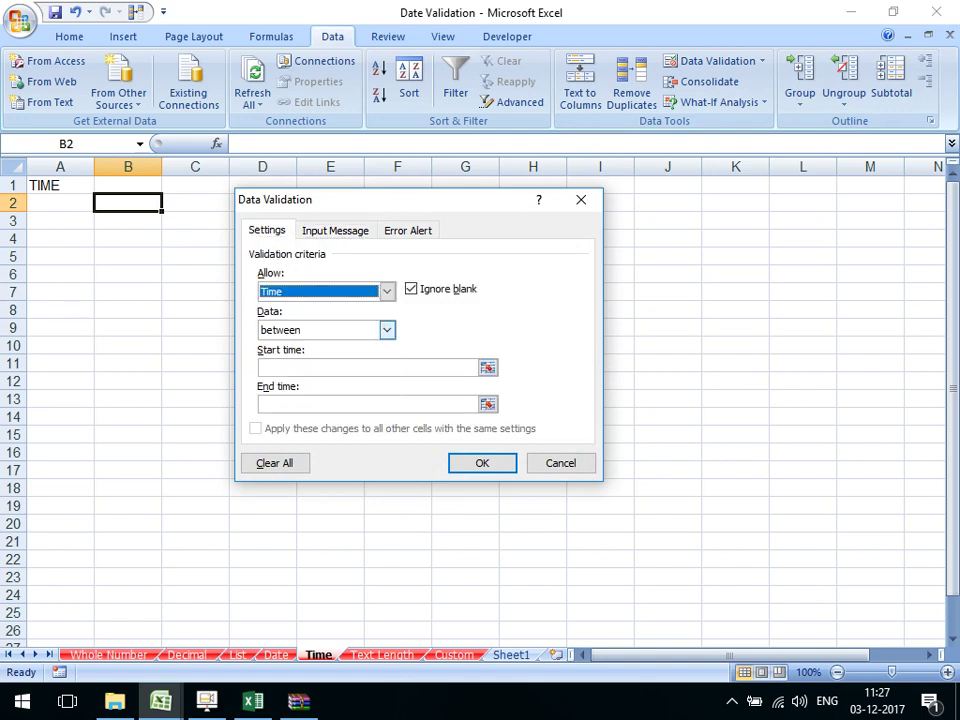
{"action": "left_click", "coordinate": [386, 329]}
{"action": "left_click", "coordinate": [288, 395]}
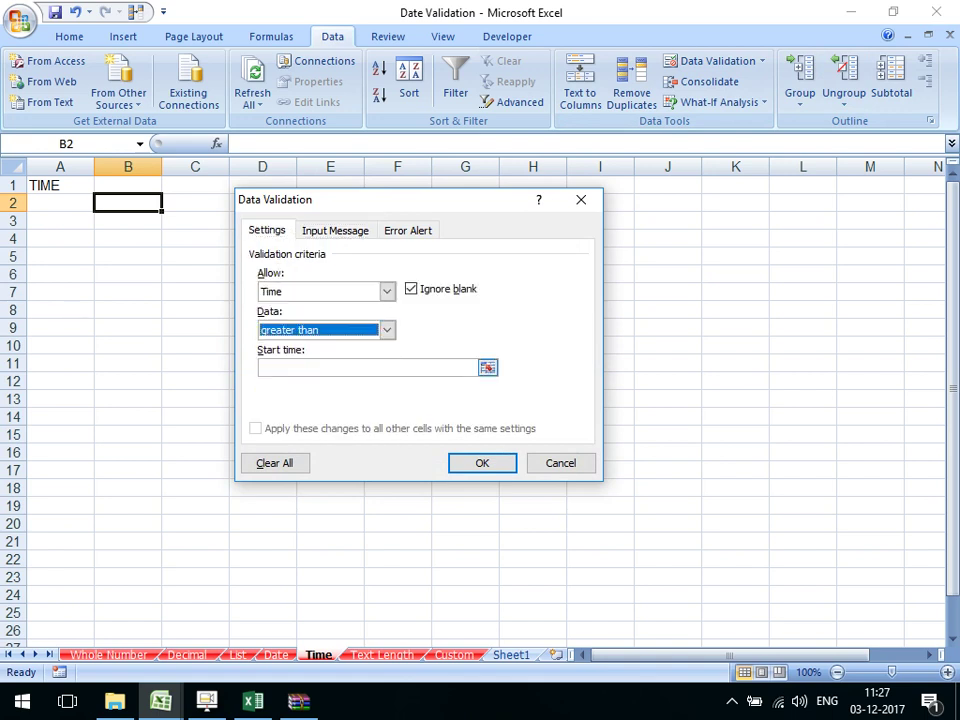
{"action": "left_click", "coordinate": [365, 367]}
{"action": "type", "text": "10"}
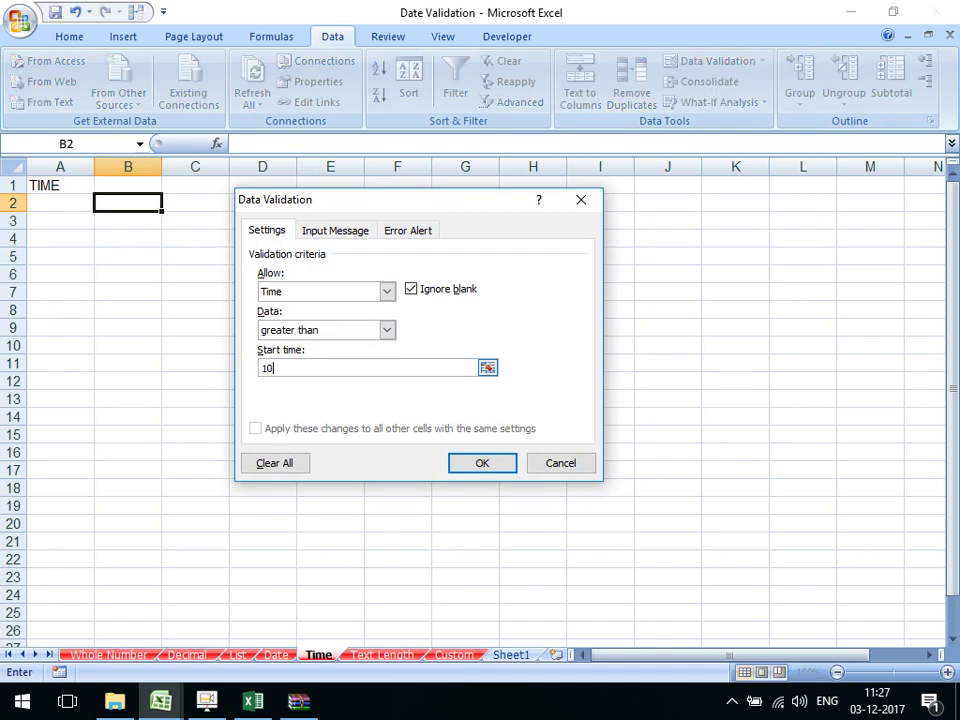
{"action": "type", "text": ":00 "}
{"action": "type", "text": "AM"}
{"action": "key", "text": "Return"}
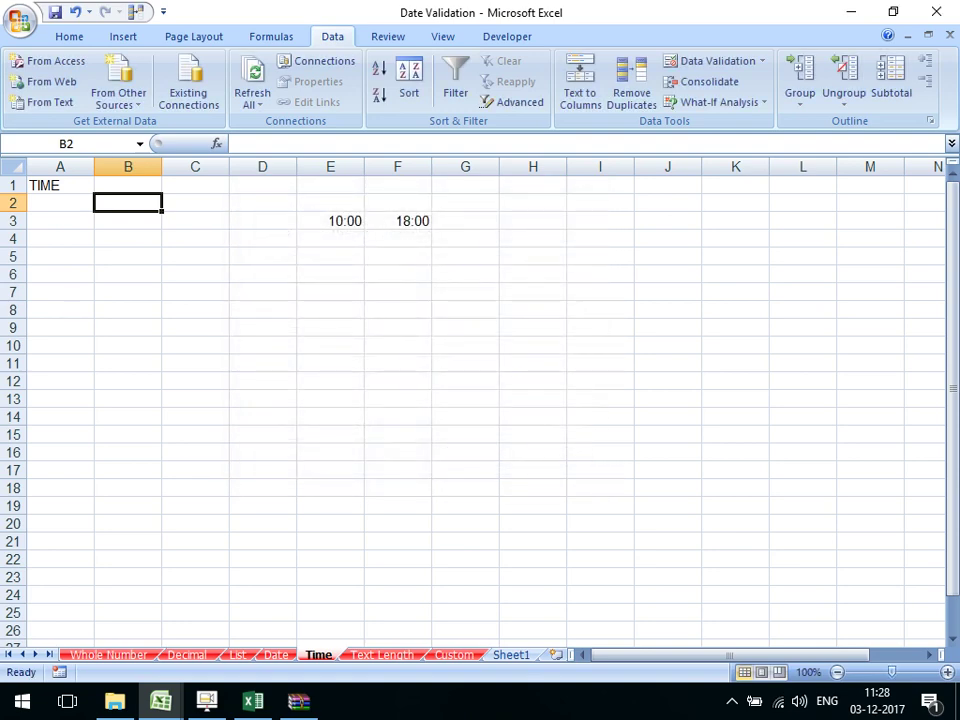
- Test B2: 9:59:00 is rejected, 10:01 is accepted, then clear B2
{"action": "type", "text": "9-"}
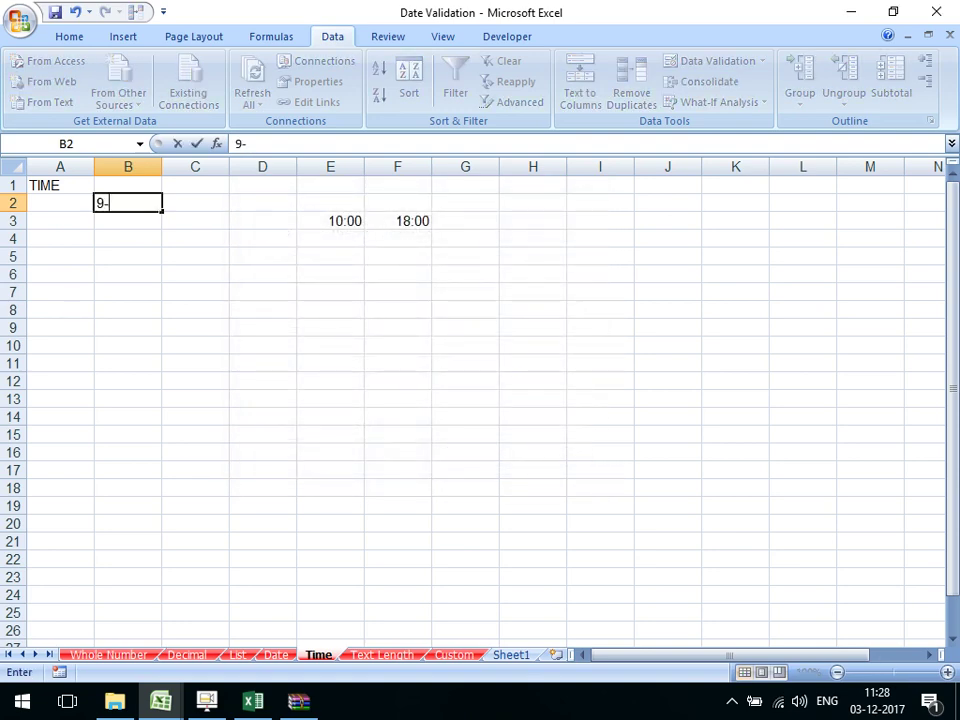
{"action": "key", "text": "BackSpace"}
{"action": "type", "text": ":59"}
{"action": "type", "text": ":00"}
{"action": "key", "text": "Return"}
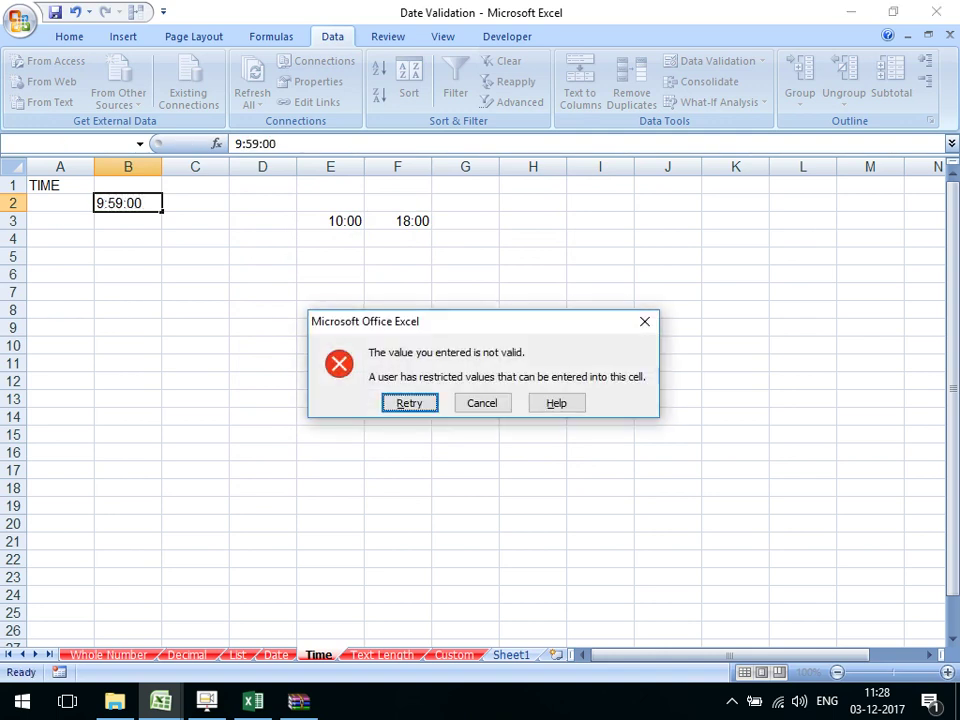
{"action": "key", "text": "Escape"}
{"action": "type", "text": "10"}
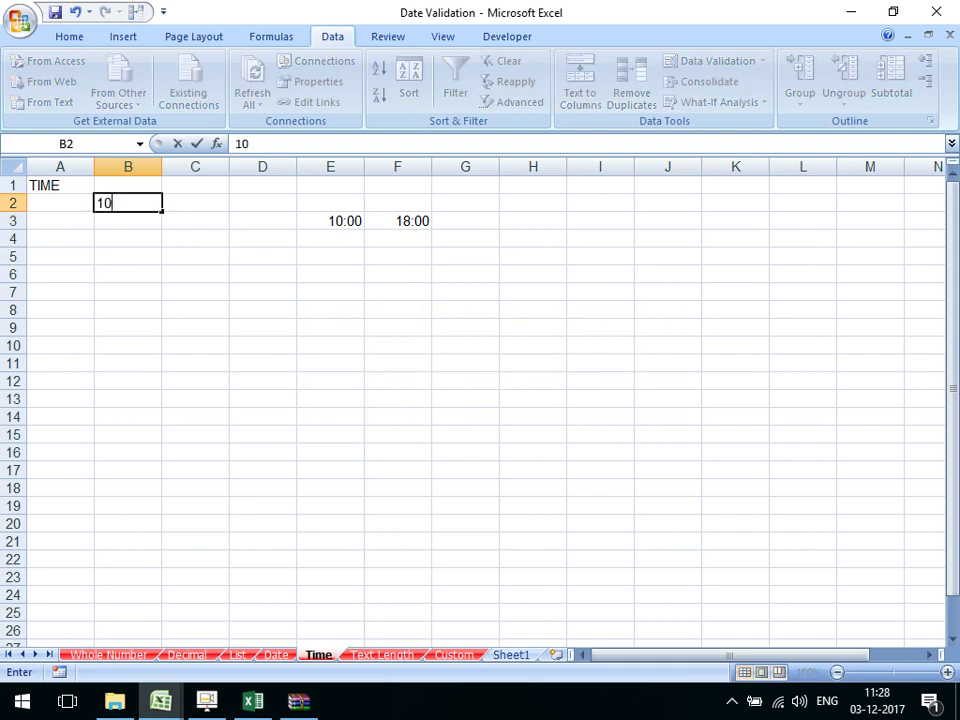
{"action": "type", "text": ":01"}
{"action": "key", "text": "Return"}
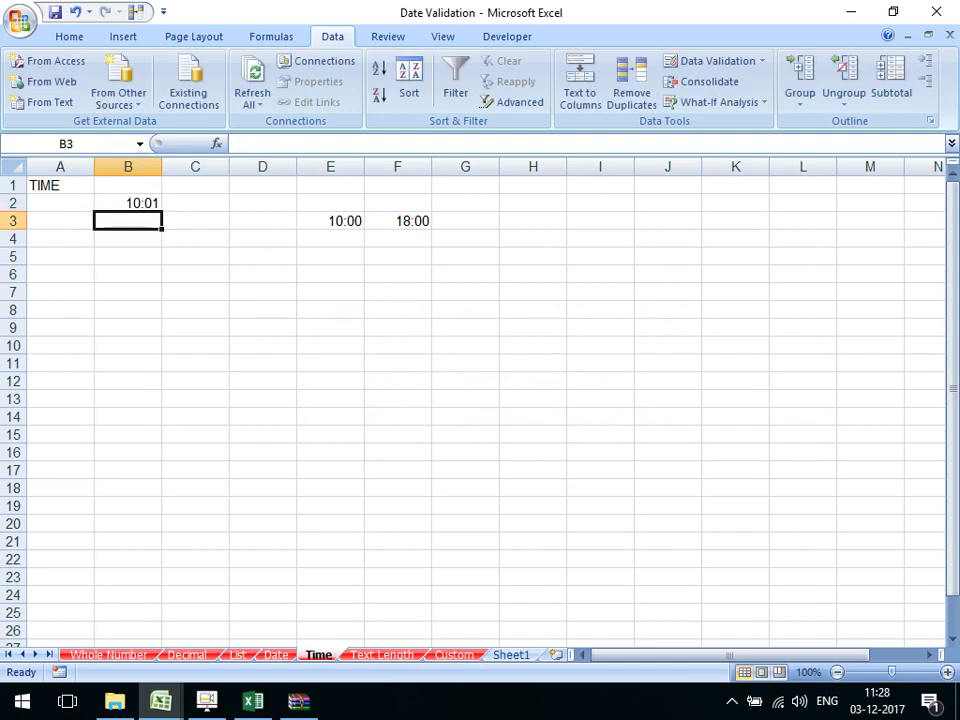
{"action": "left_click", "coordinate": [127, 203]}
{"action": "key", "text": "Delete"}
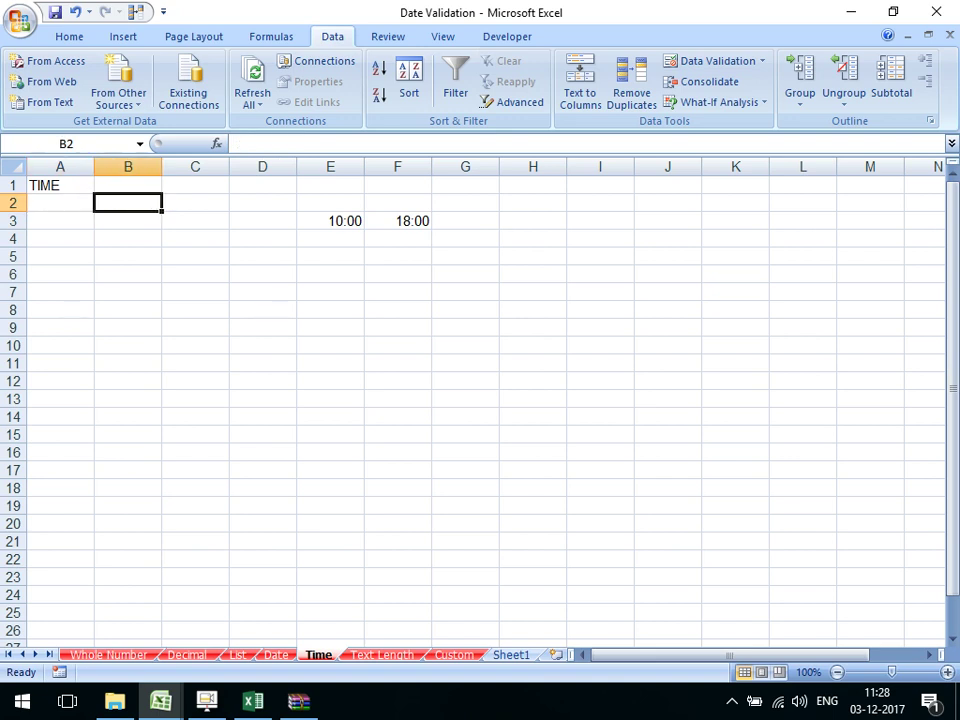
- Check the stored 10:00 limit in E3, then move the selection to cell A2
{"action": "left_click", "coordinate": [330, 203]}
{"action": "left_click", "coordinate": [330, 221]}
{"action": "left_click", "coordinate": [262, 221]}
{"action": "key", "text": "Left"}
{"action": "key", "text": "Left"}
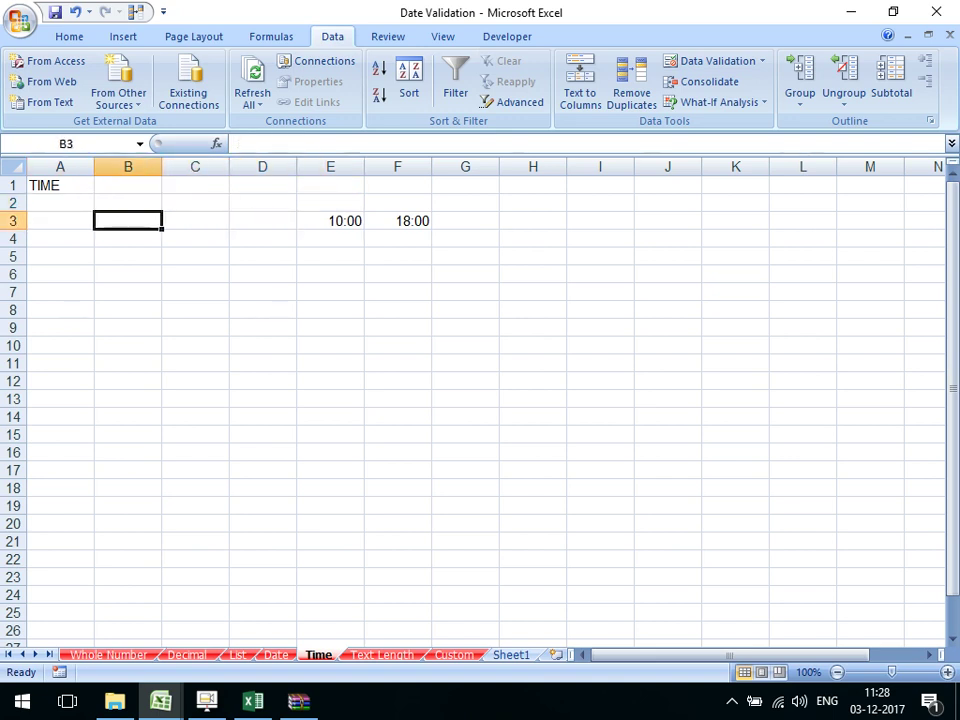
{"action": "key", "text": "Left"}
{"action": "key", "text": "Up"}
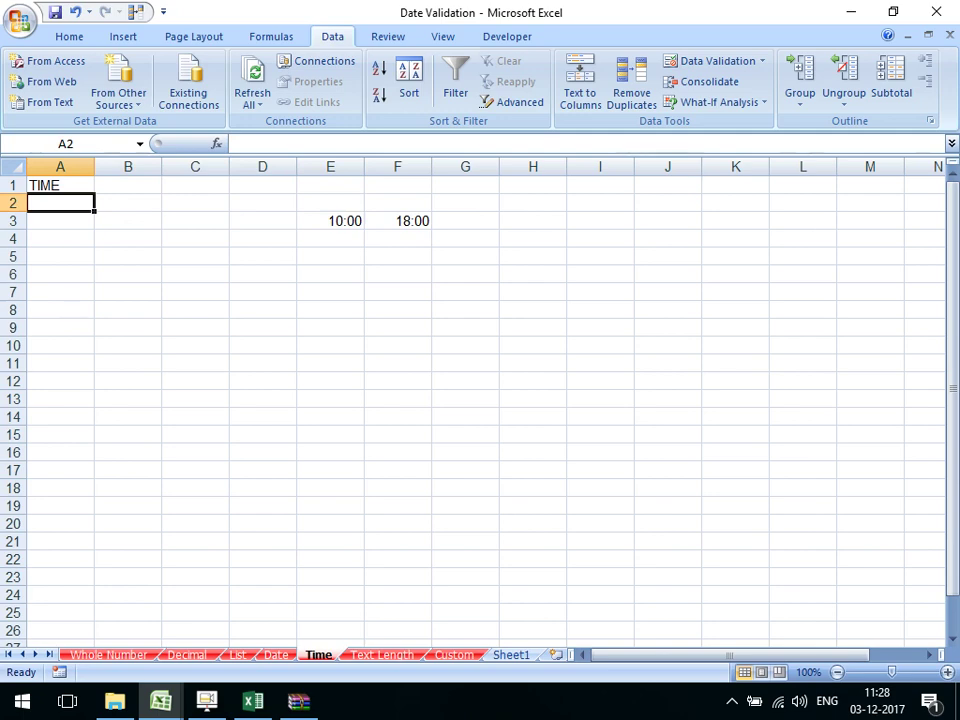
- Restrict A2 with a data validation rule: text length equal to 10
{"action": "left_click", "coordinate": [712, 61]}
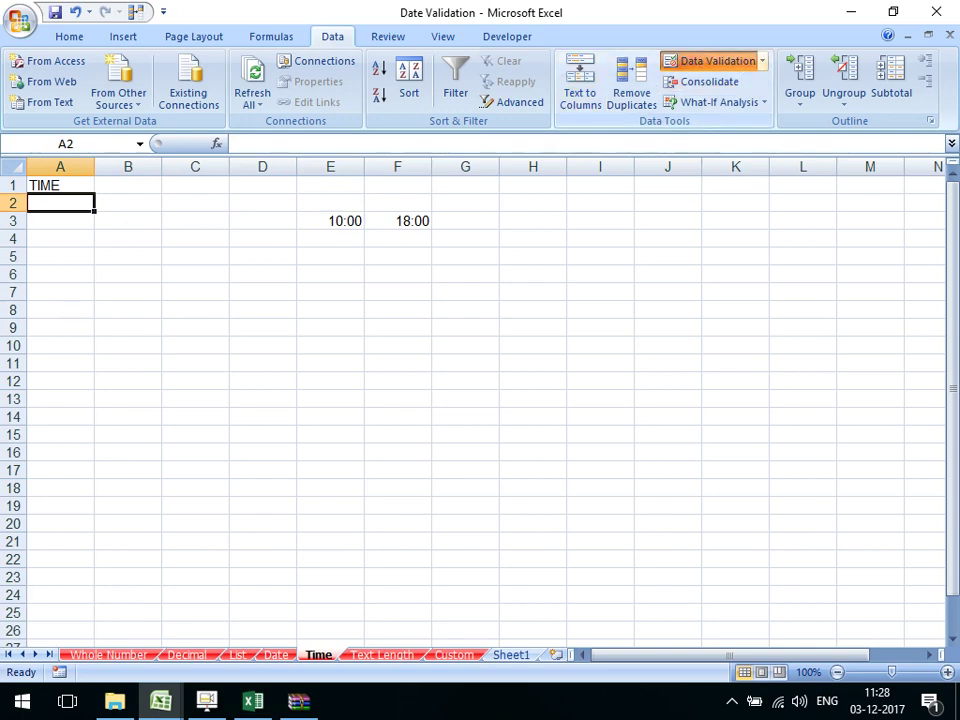
{"action": "left_click", "coordinate": [386, 291]}
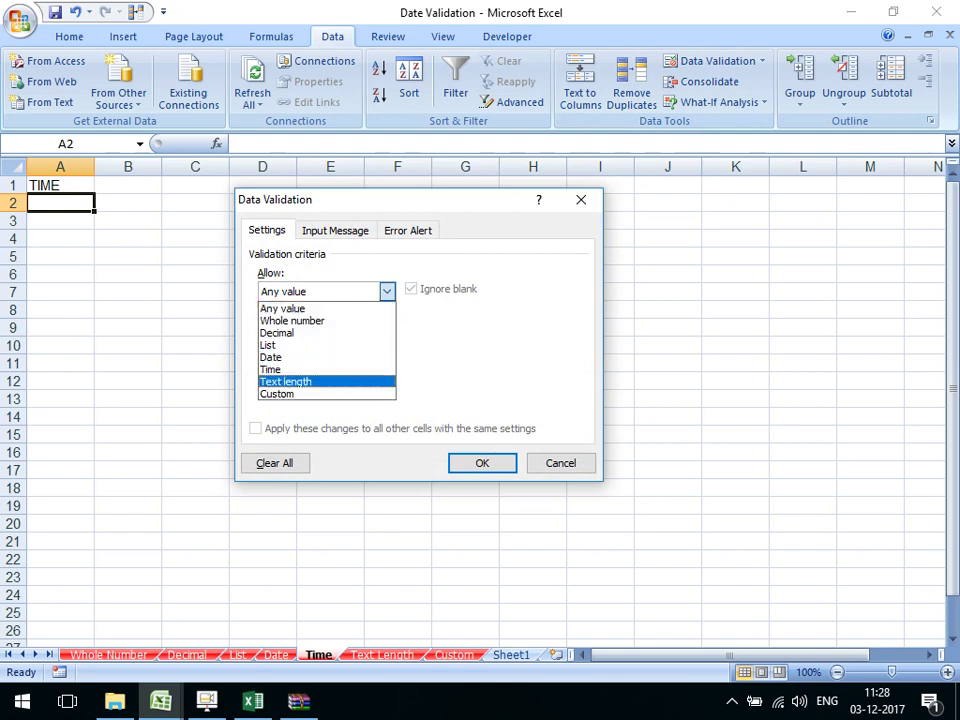
{"action": "left_click", "coordinate": [285, 381]}
{"action": "left_click", "coordinate": [386, 329]}
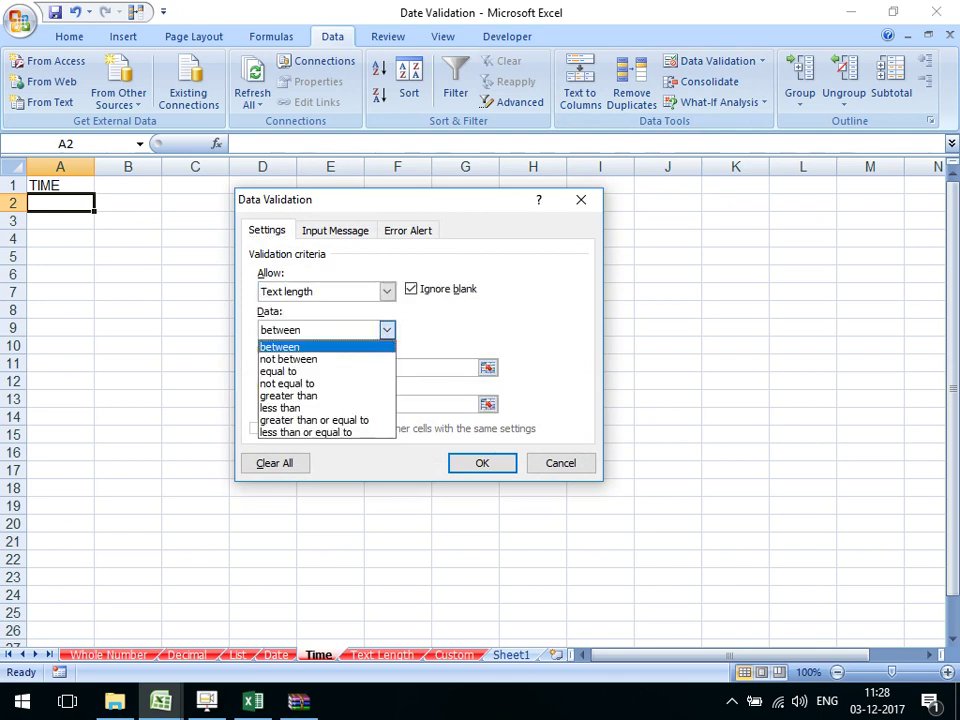
{"action": "left_click", "coordinate": [278, 371]}
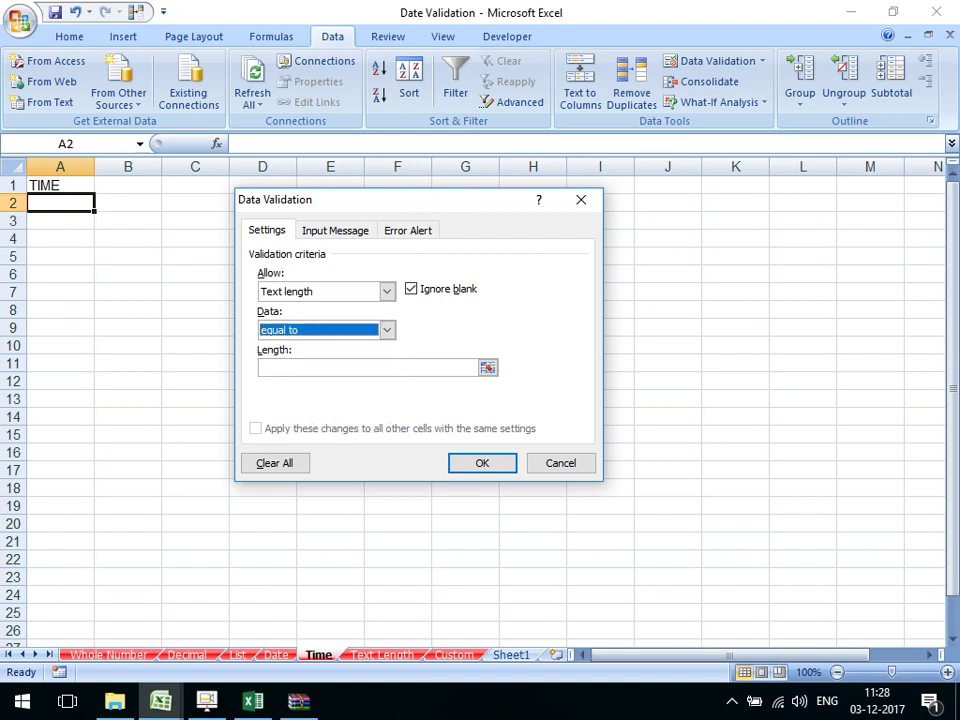
{"action": "type", "text": "1"}
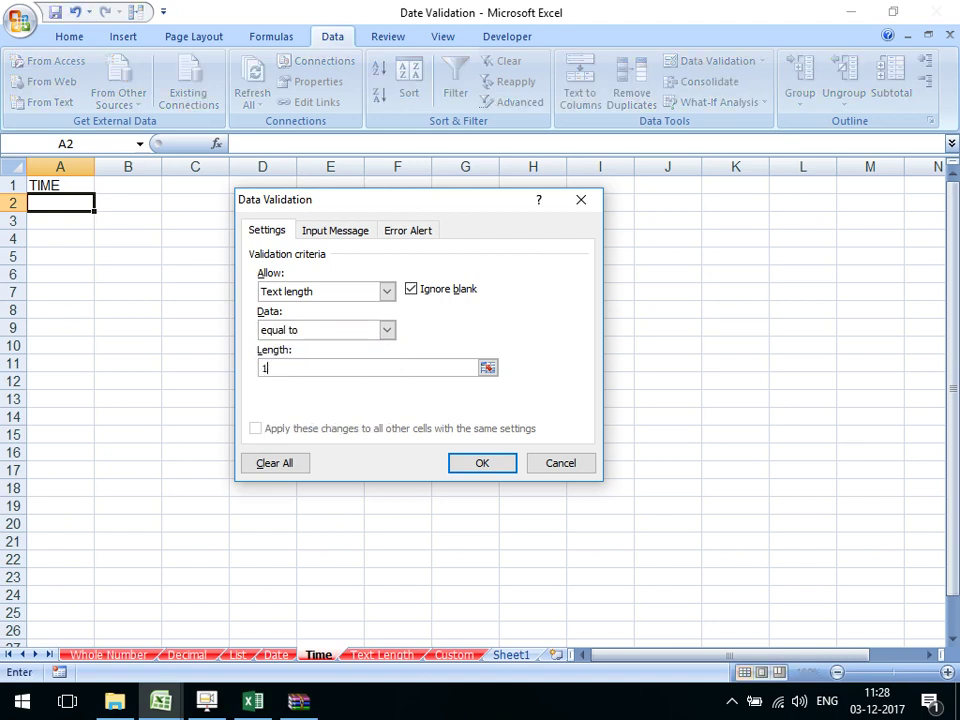
{"action": "type", "text": "0"}
{"action": "key", "text": "Return"}
- Relabel cell A1 with the heading MOBILE
{"action": "left_click", "coordinate": [60, 185]}
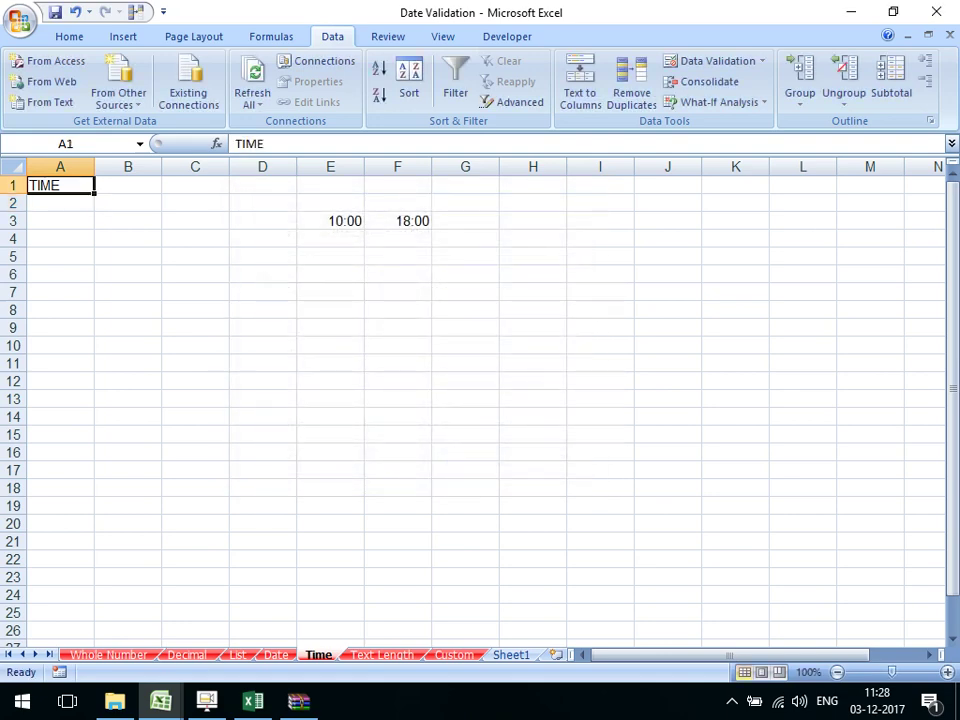
{"action": "type", "text": "MOBI"}
{"action": "key", "text": "BackSpace"}
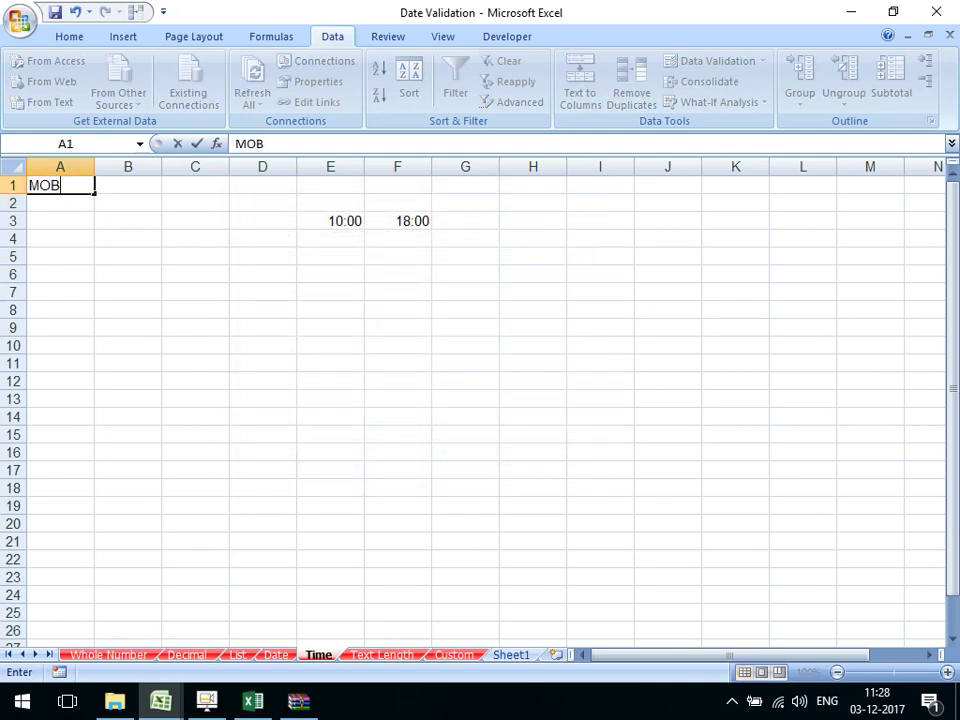
{"action": "key", "text": "BackSpace"}
{"action": "key", "text": "BackSpace"}
{"action": "key", "text": "BackSpace"}
{"action": "type", "text": "P"}
{"action": "key", "text": "BackSpace"}
{"action": "type", "text": "MB"}
{"action": "key", "text": "BackSpace"}
{"action": "type", "text": "OBI"}
{"action": "type", "text": "LE"}
{"action": "key", "text": "Return"}
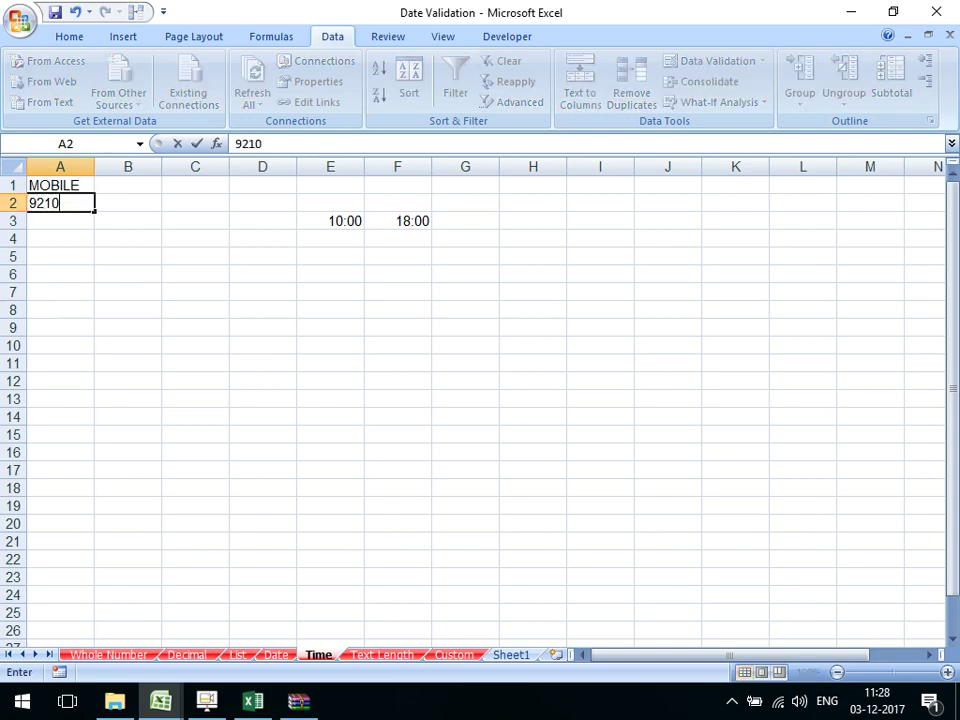
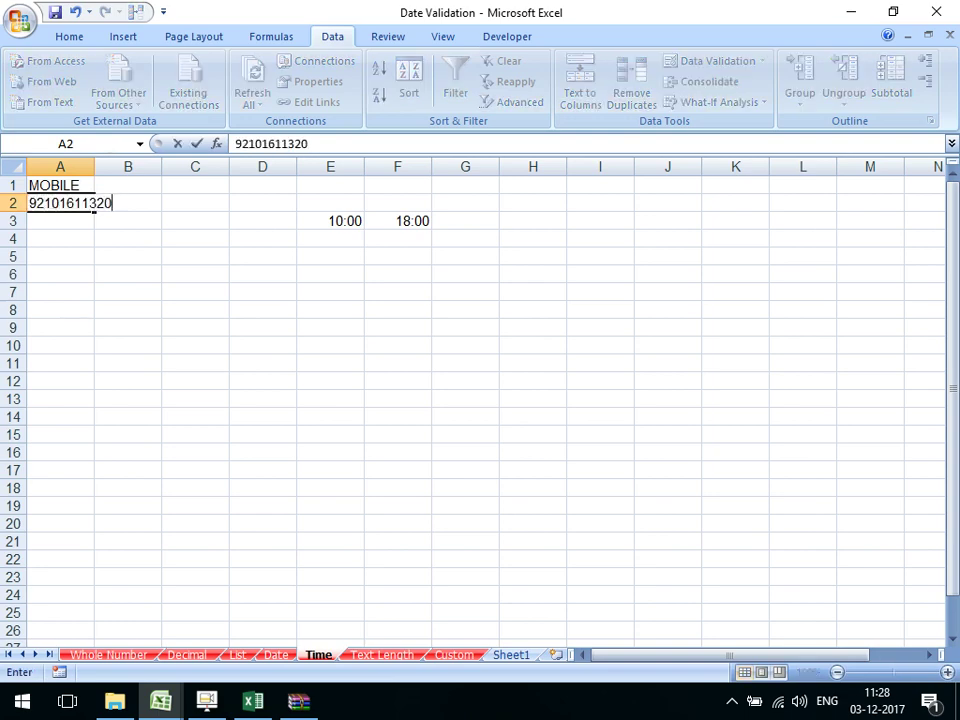
- Confirm A2 rejects an 11-digit number and '1' but keeps a 10-digit mobile number; go to Text Length
{"action": "key", "text": "Return"}
{"action": "key", "text": "Escape"}
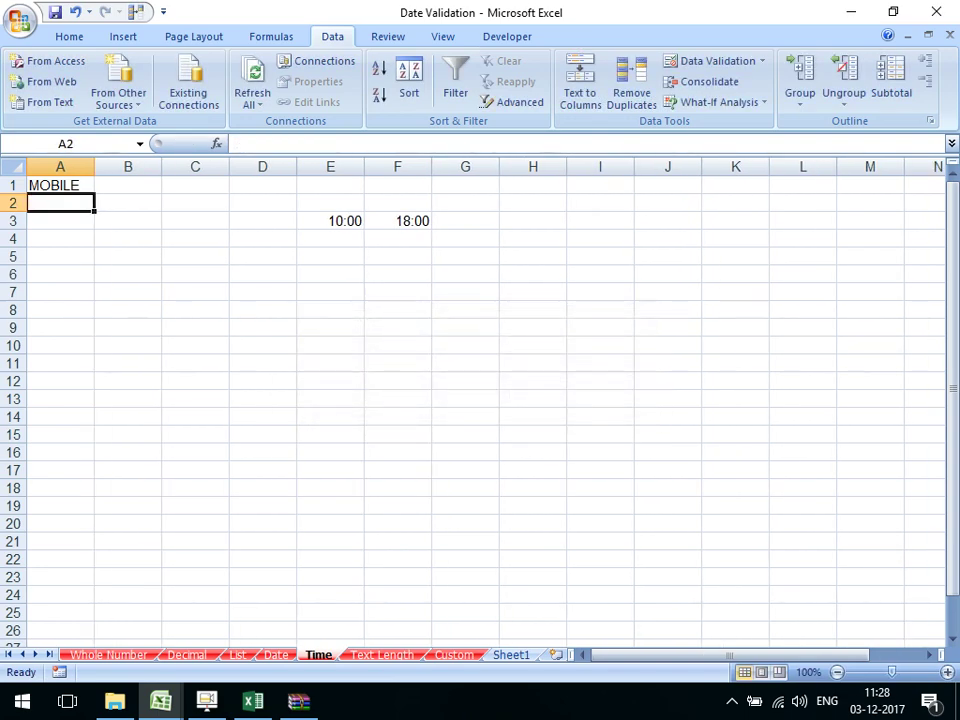
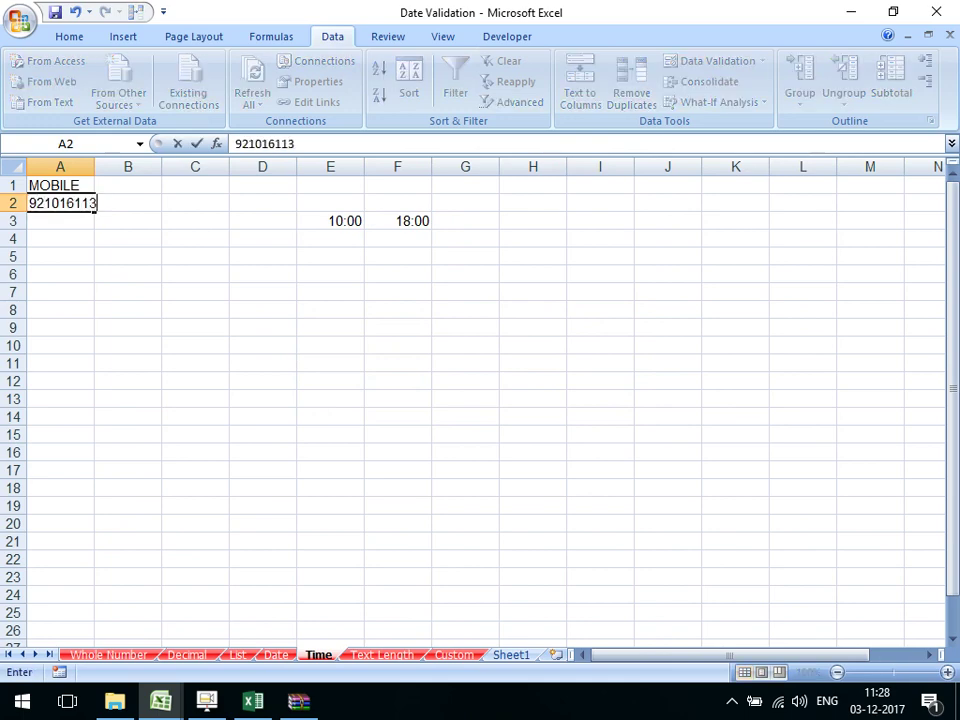
{"action": "key", "text": "Return"}
{"action": "left_click", "coordinate": [67, 203]}
{"action": "type", "text": "1"}
{"action": "key", "text": "Return"}
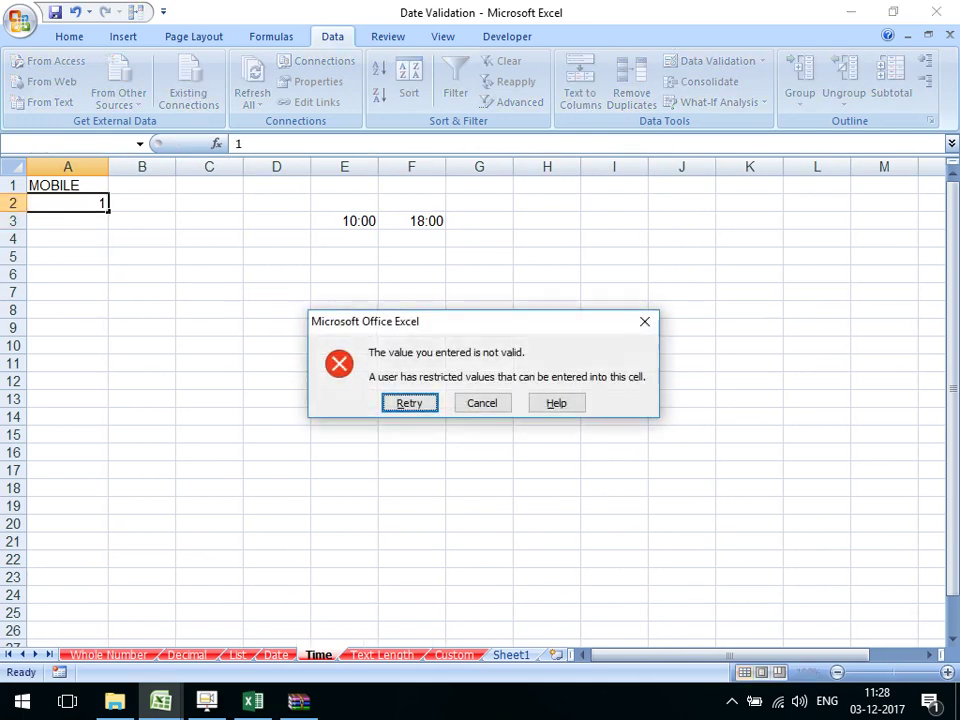
{"action": "key", "text": "Return"}
{"action": "key", "text": "Escape"}
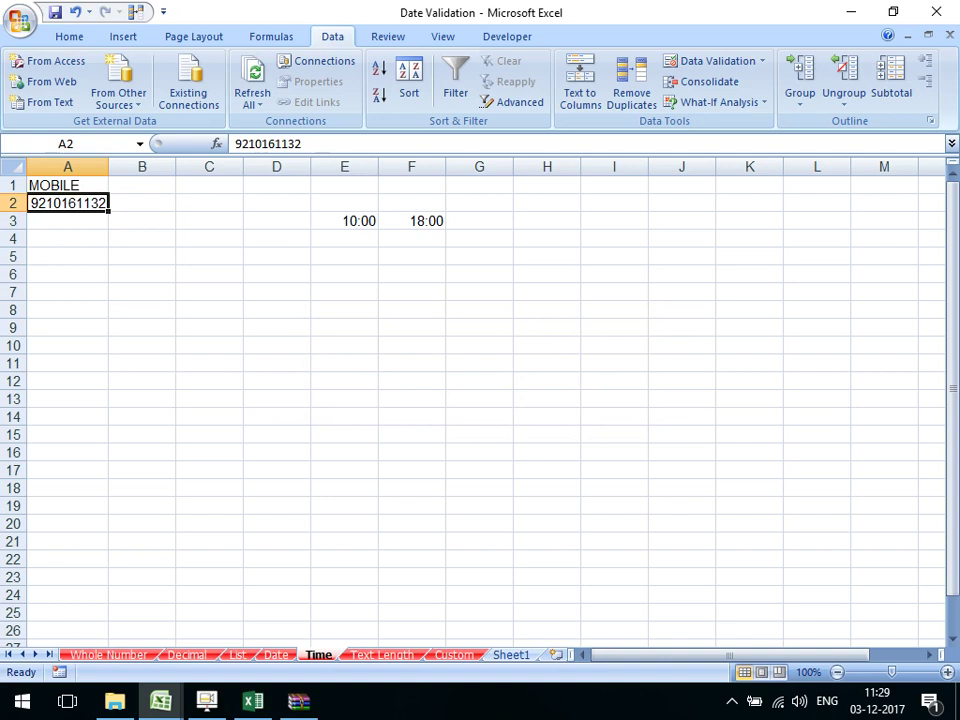
{"action": "key", "text": "ctrl+Page_Down"}
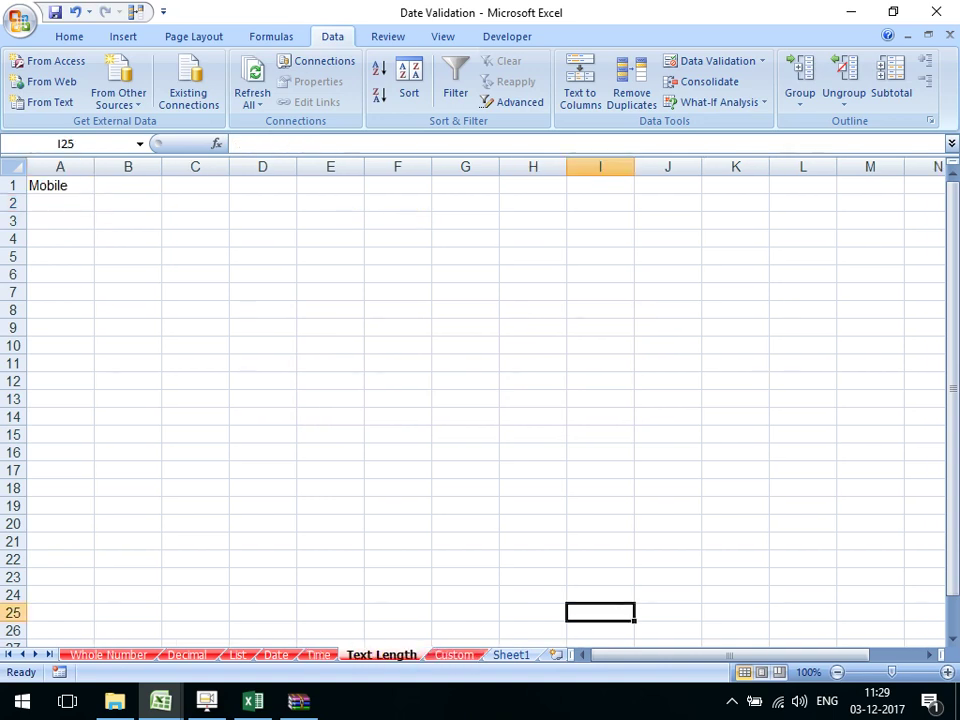
- Enter a 10-digit mobile number in A2 as a test, then clear the cell
{"action": "left_click", "coordinate": [60, 203]}
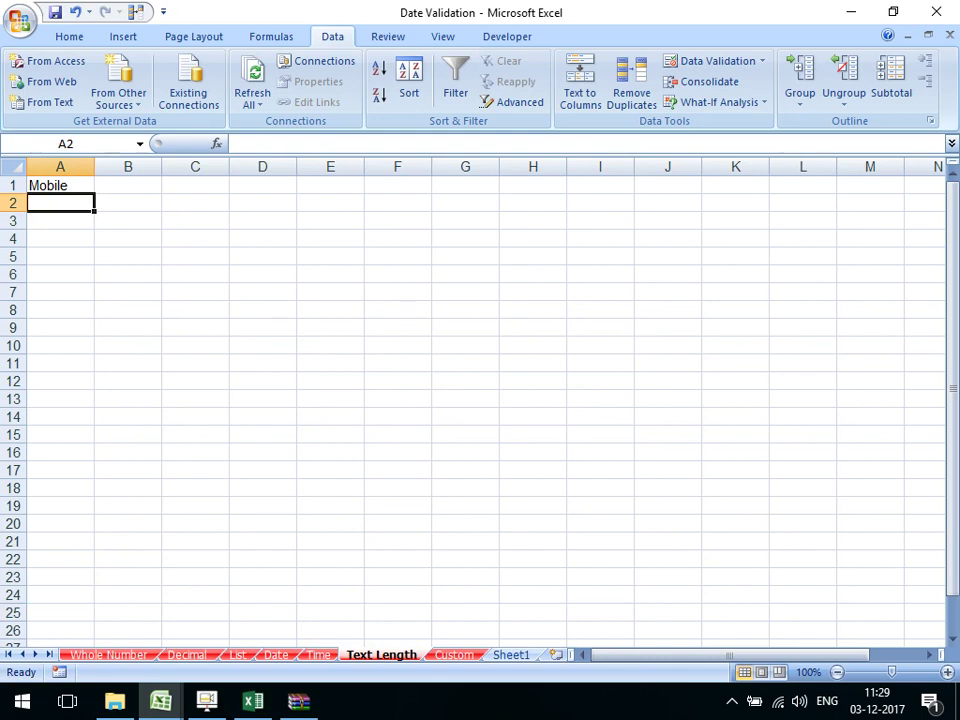
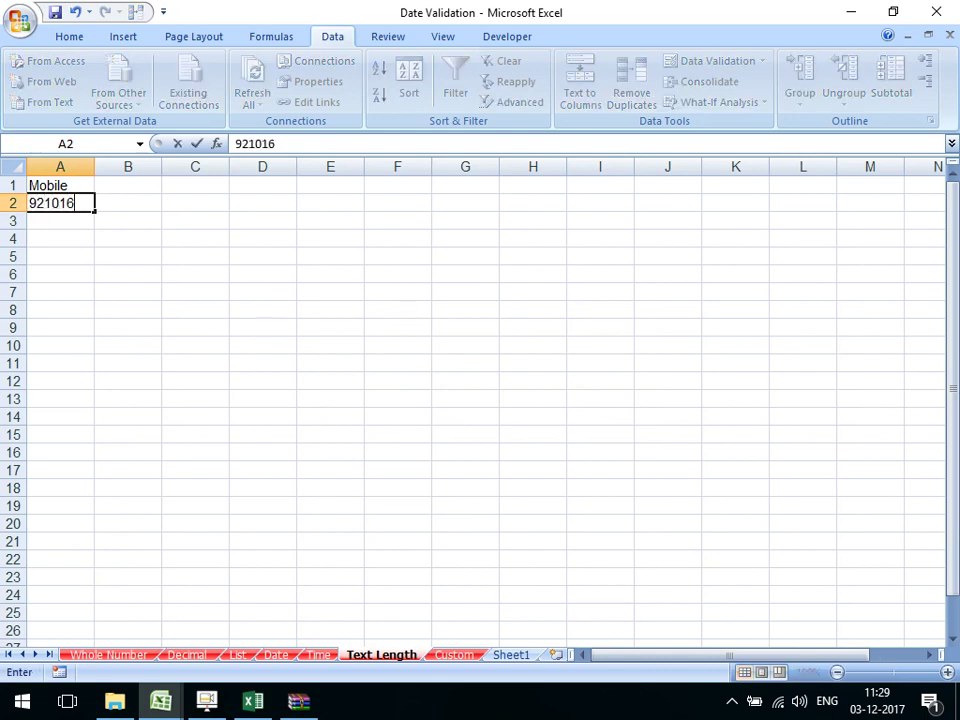
{"action": "key", "text": "Return"}
{"action": "left_click", "coordinate": [67, 203]}
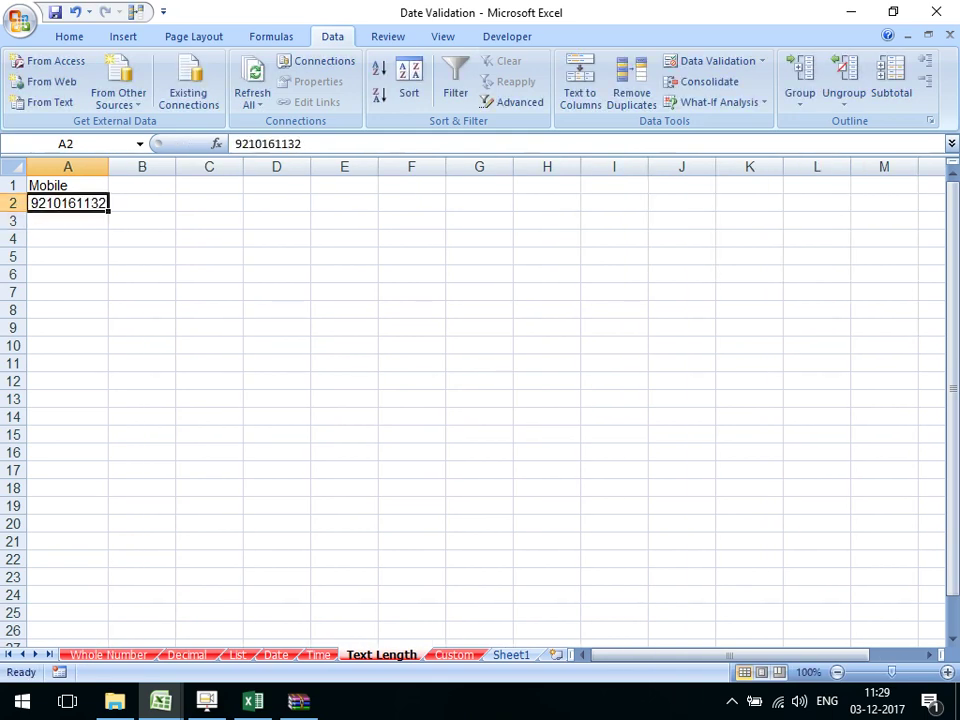
{"action": "key", "text": "Delete"}
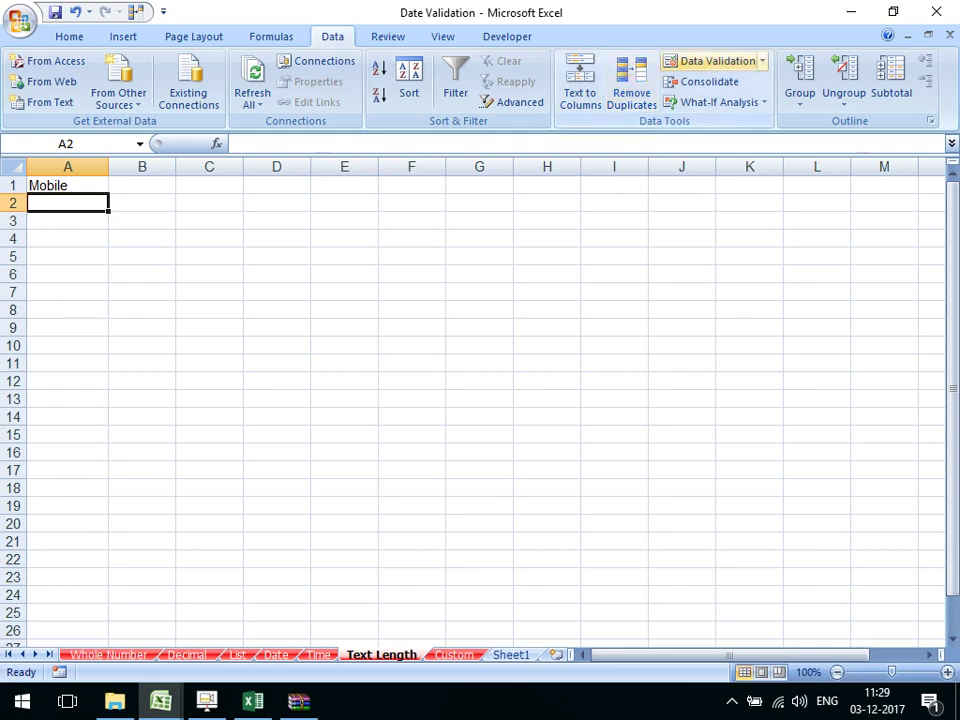
- Start A2's validation input message with the text 'ENTER MOBILE NUMBER N'
{"action": "left_click", "coordinate": [712, 61]}
{"action": "left_click", "coordinate": [335, 230]}
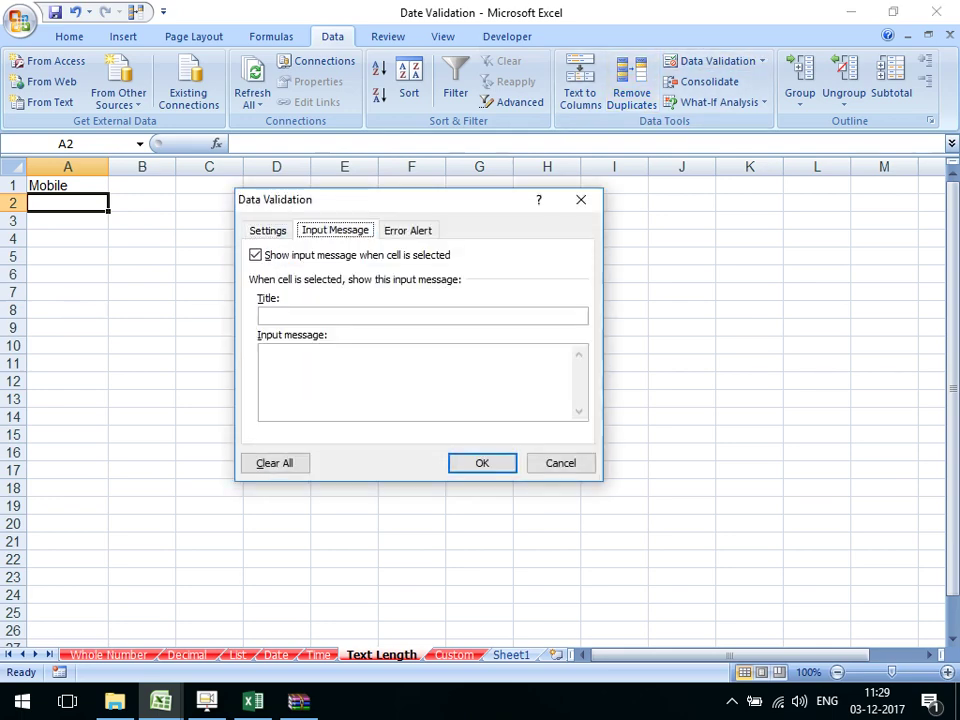
{"action": "type", "text": "ENTER"}
{"action": "type", "text": " MOB"}
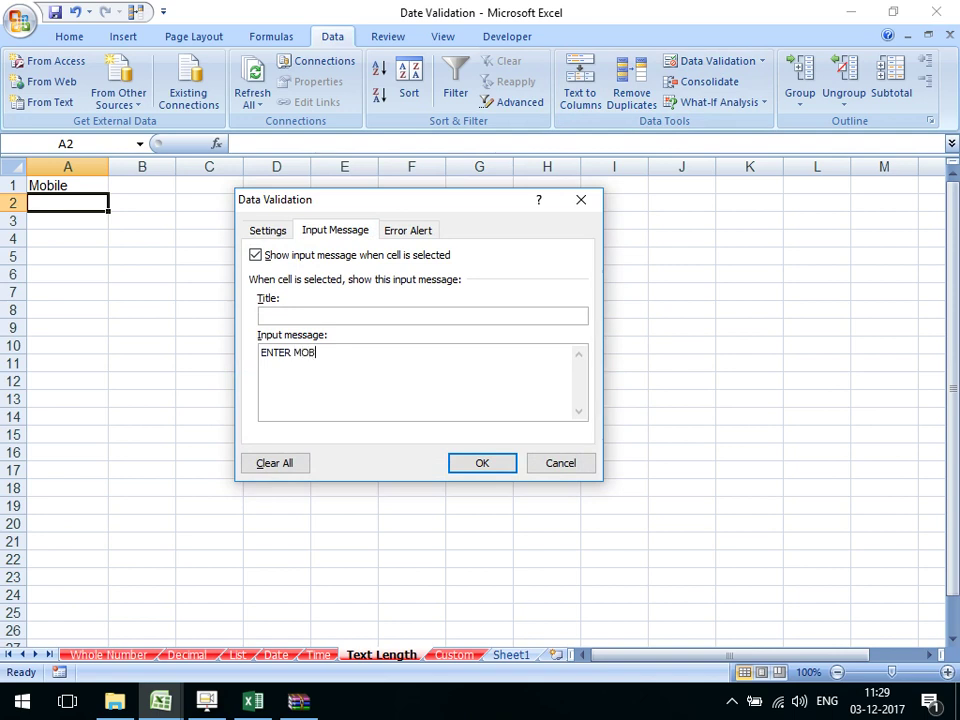
{"action": "type", "text": "ILE NUM"}
{"action": "type", "text": "BER N"}
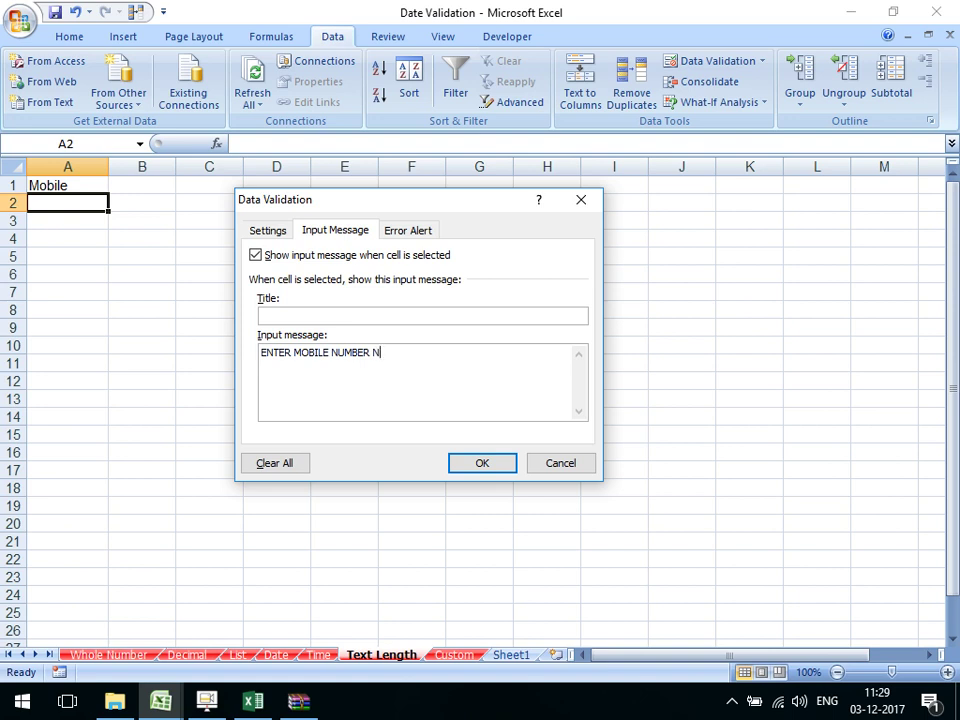
- Correct A2's input message to ENTER MOBILE NUMBER and select A2 to view it
{"action": "key", "text": "BackSpace"}
{"action": "key", "text": "Return"}
{"action": "left_click", "coordinate": [209, 416]}
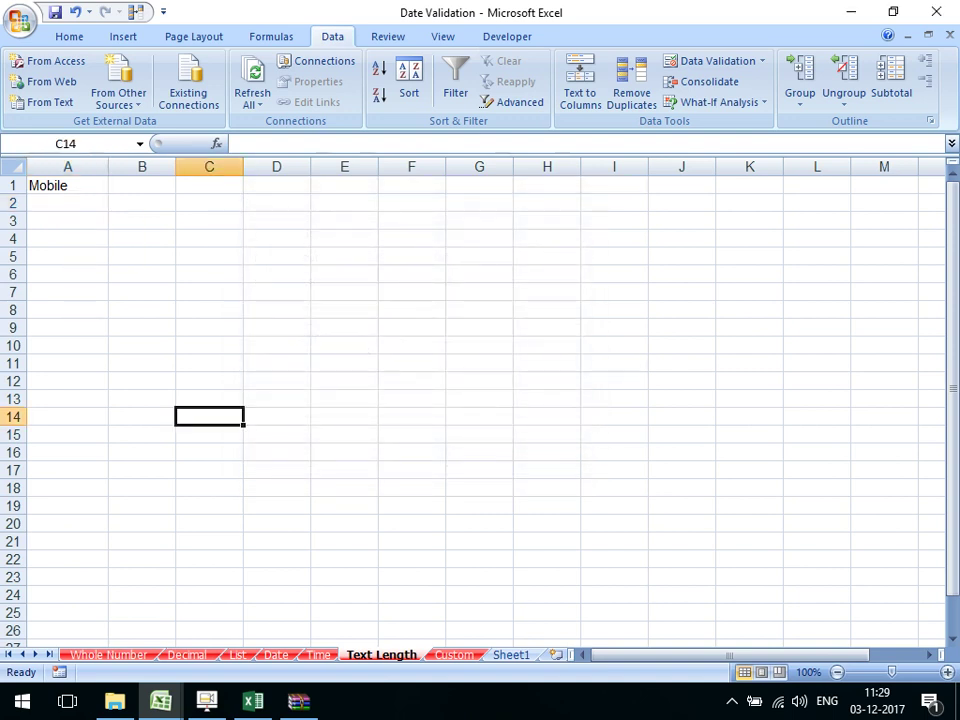
{"action": "left_click", "coordinate": [67, 203]}
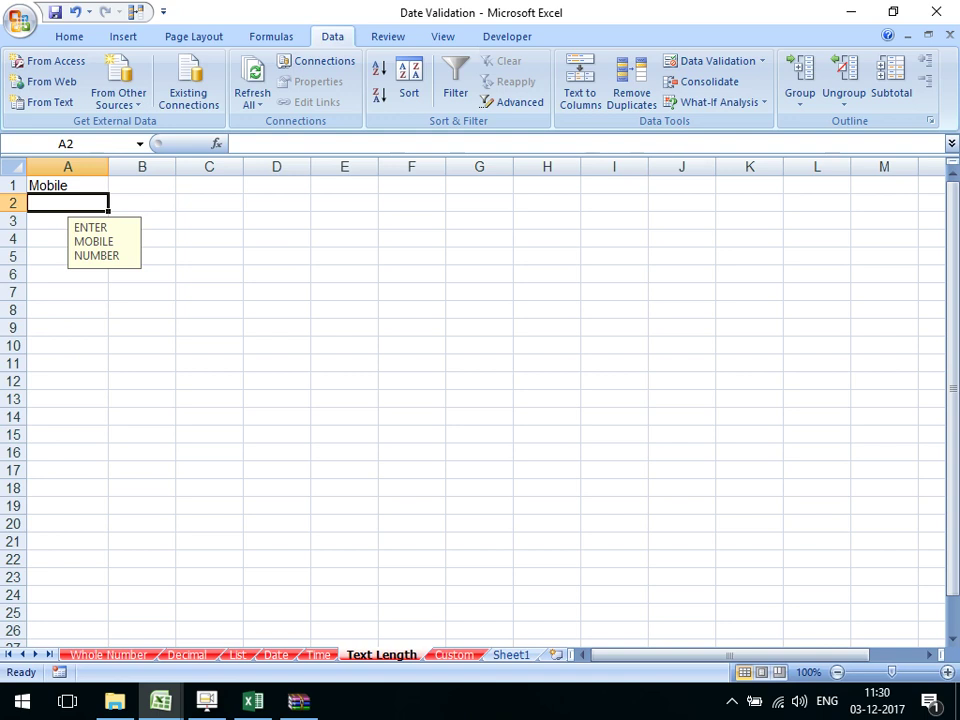
- Enter the test number 92123456 in A2 and reopen its Data Validation settings
{"action": "type", "text": "92123456"}
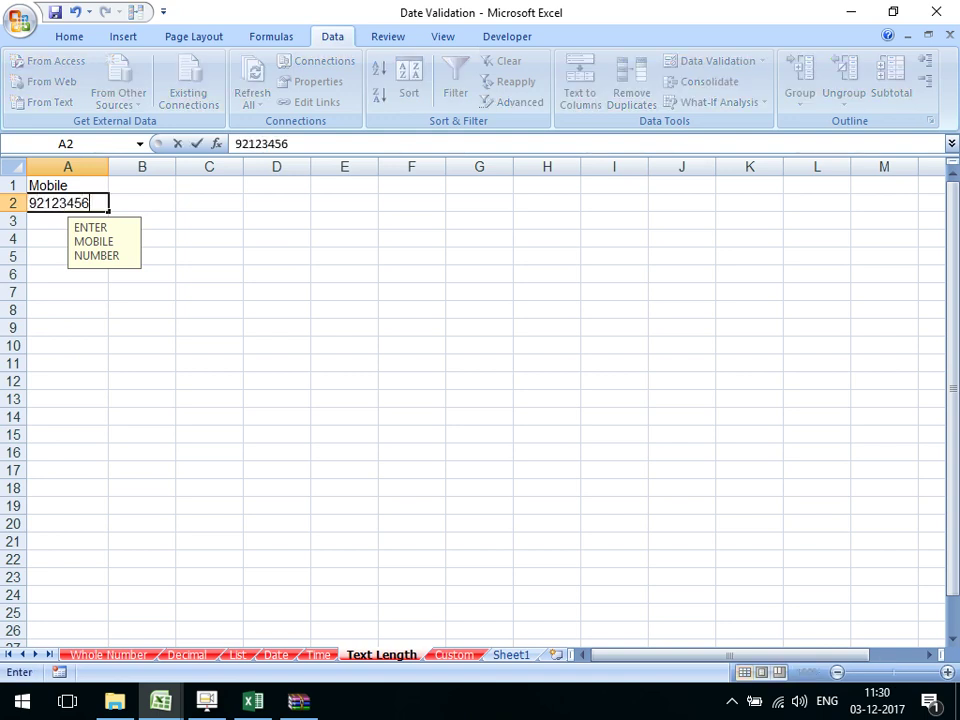
{"action": "key", "text": "Return"}
{"action": "left_click", "coordinate": [68, 203]}
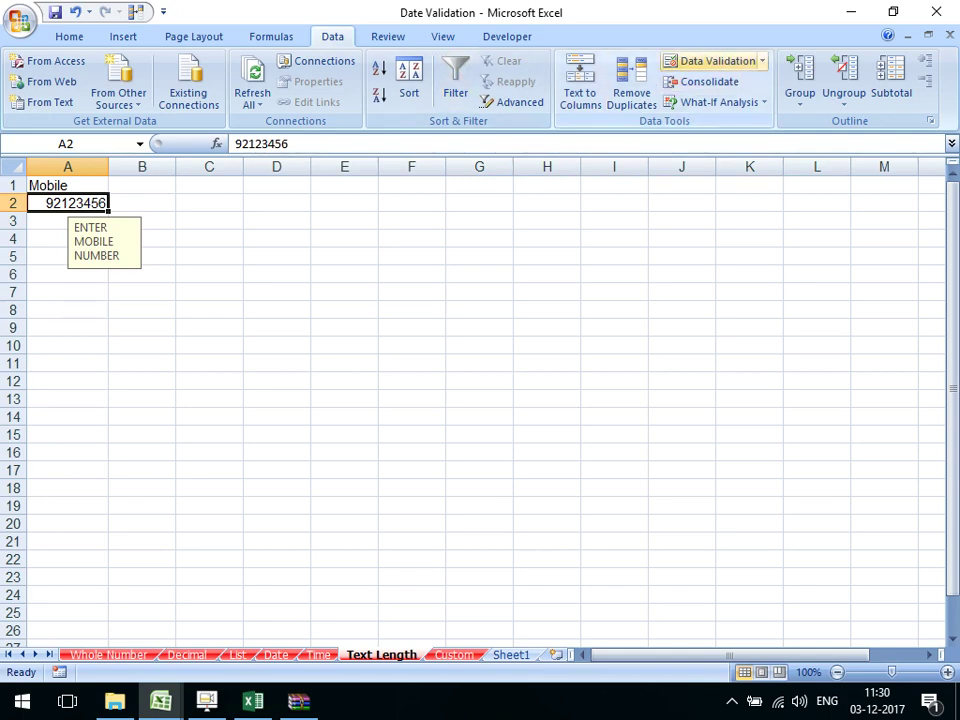
{"action": "left_click", "coordinate": [712, 61]}
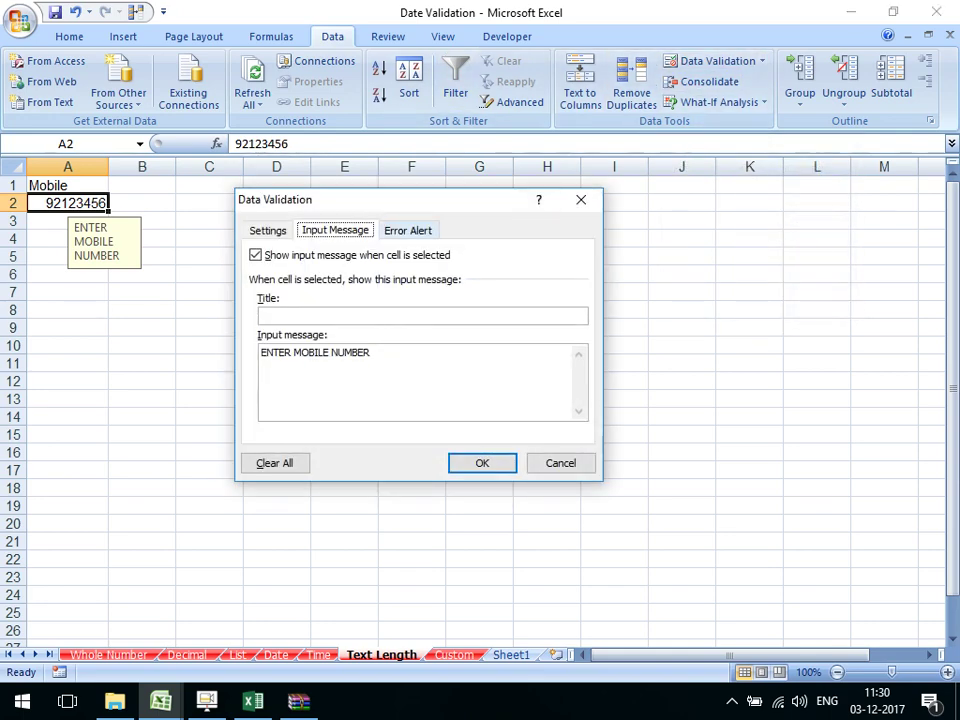
- Add an error alert titled ENTER MOBILE Number with message 'enter only 10 digit number'
{"action": "key", "text": "ctrl+Tab"}
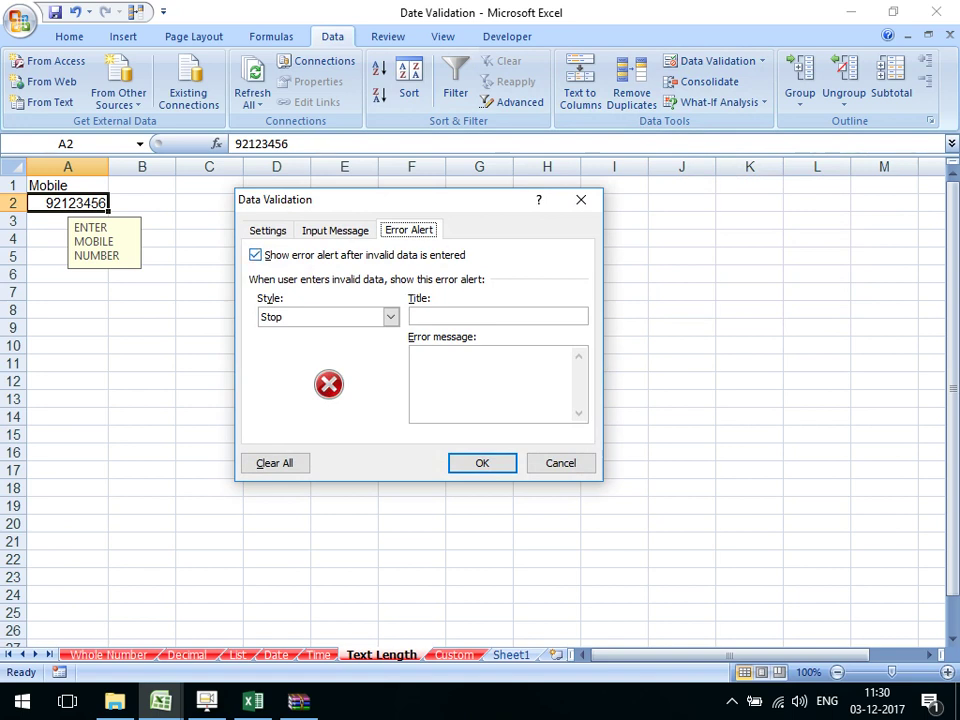
{"action": "left_click", "coordinate": [497, 316]}
{"action": "type", "text": "ENTER "}
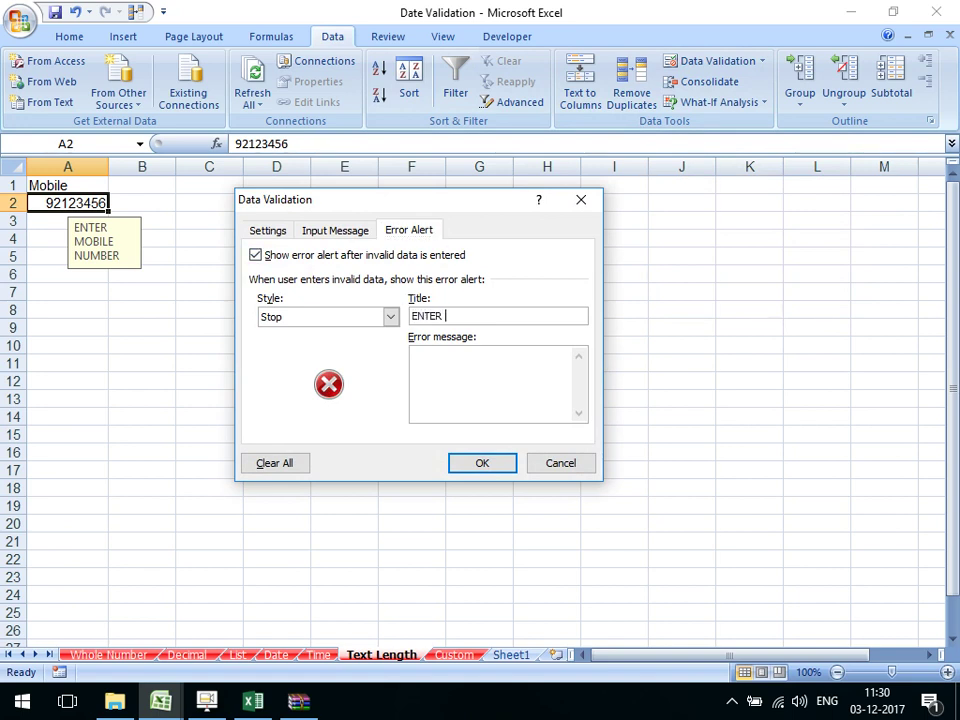
{"action": "type", "text": "MOBILE "}
{"action": "type", "text": "n"}
{"action": "key", "text": "BackSpace"}
{"action": "type", "text": "N"}
{"action": "type", "text": "umbe"}
{"action": "type", "text": "r"}
{"action": "left_click", "coordinate": [413, 354]}
{"action": "type", "text": "enter "}
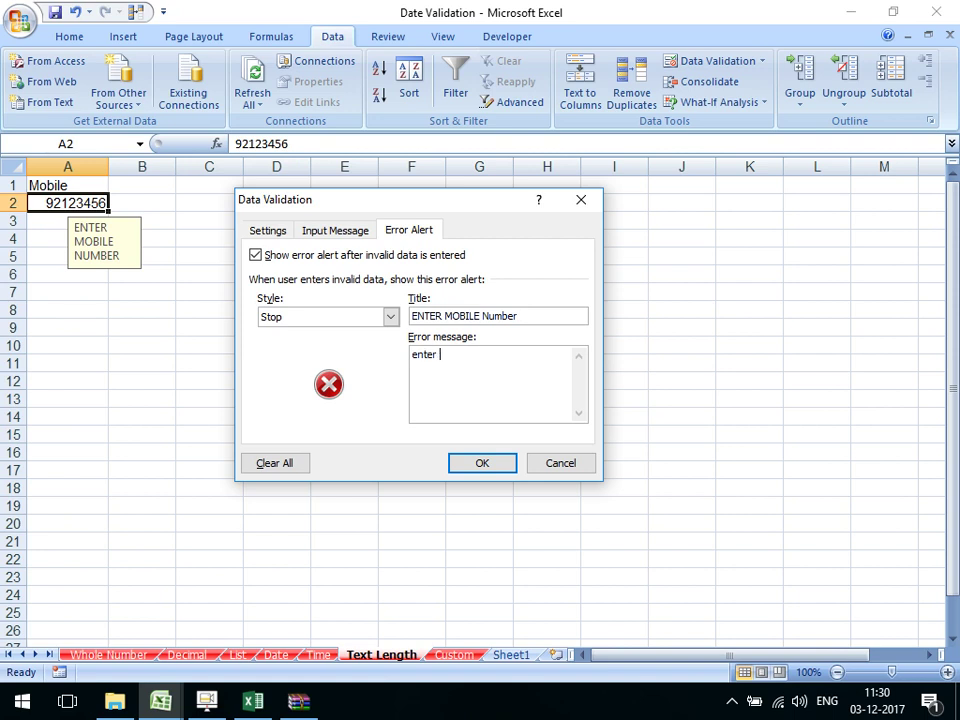
{"action": "type", "text": "only "}
{"action": "type", "text": "10 digit"}
{"action": "type", "text": " numb"}
{"action": "type", "text": "er"}
{"action": "key", "text": "Return"}
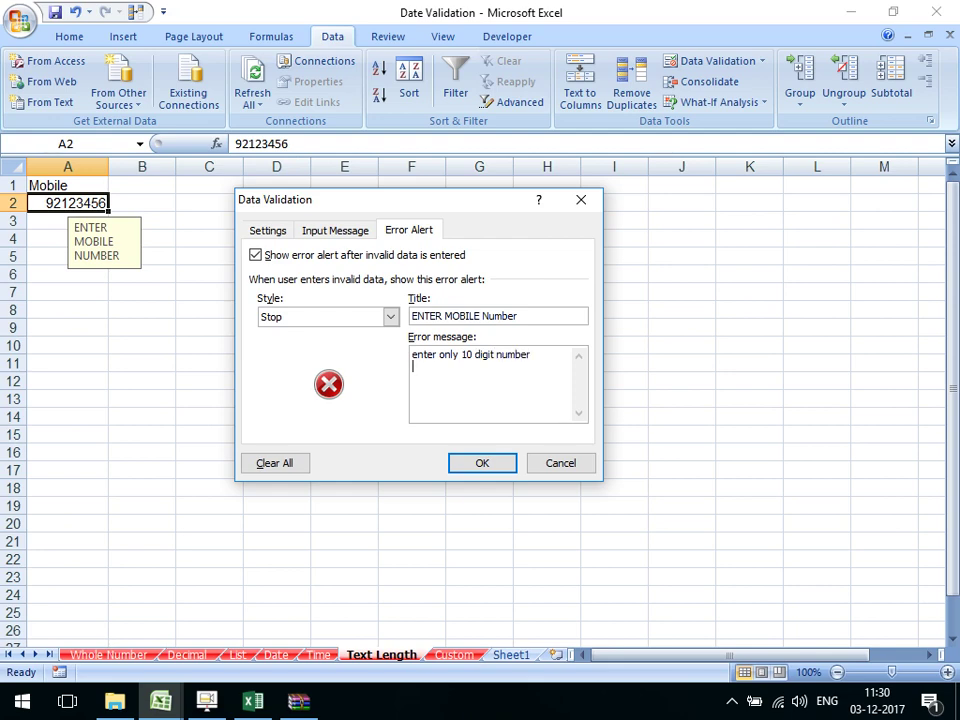
{"action": "key", "text": "Return"}
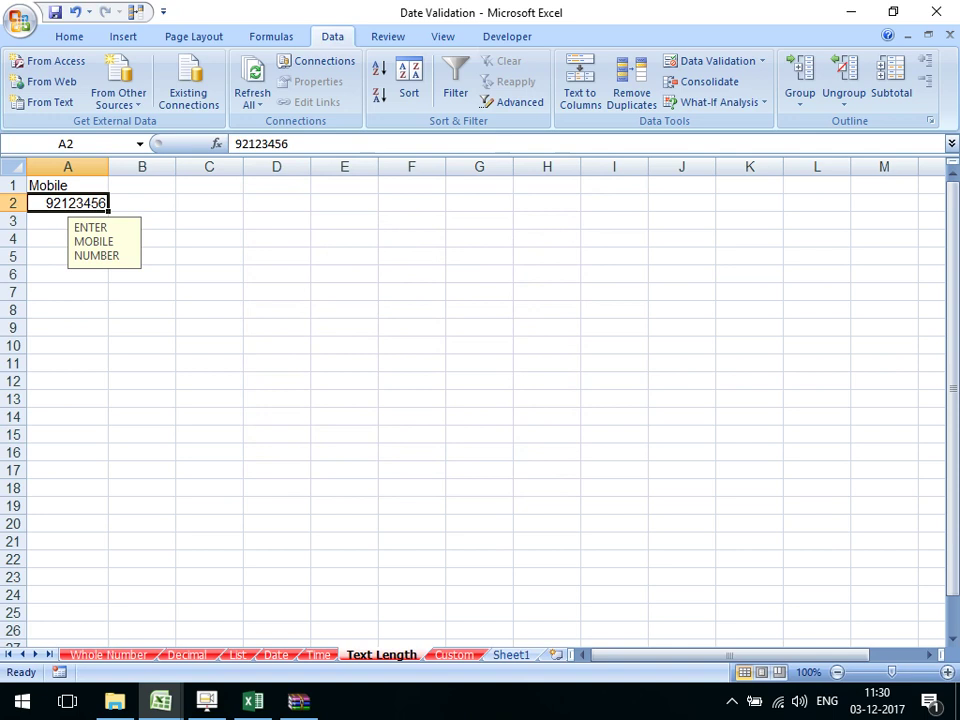
{"action": "type", "text": "92"}
{"action": "key", "text": "Return"}
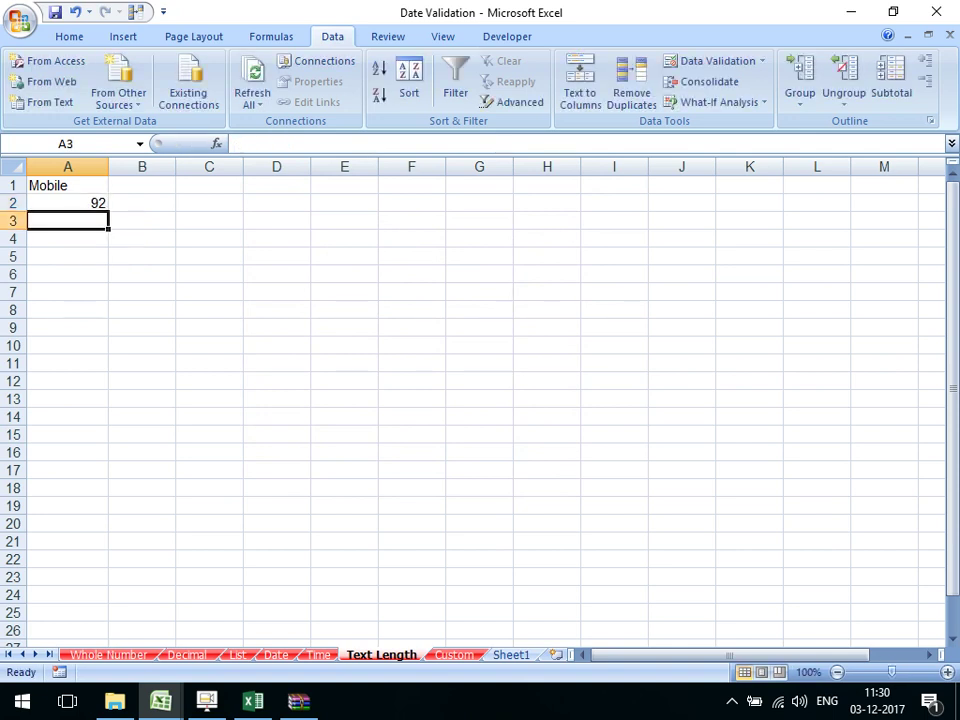
{"action": "left_click", "coordinate": [67, 202]}
{"action": "type", "text": "92"}
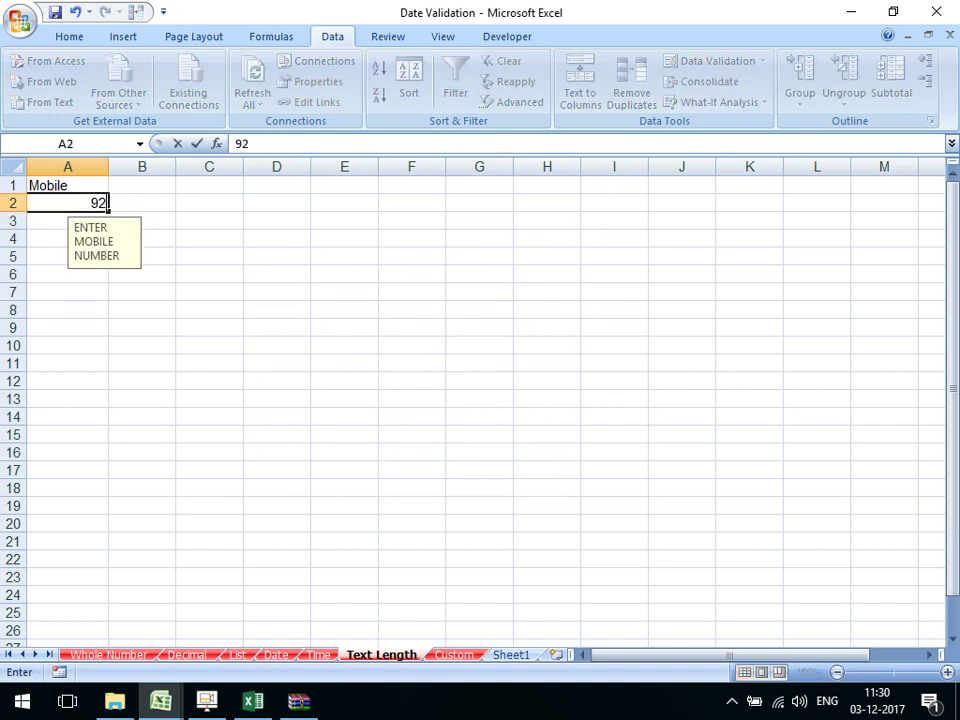
{"action": "type", "text": "12"}
{"action": "key", "text": "ctrl+Return"}
{"action": "key", "text": "Return"}
{"action": "left_click", "coordinate": [67, 202]}
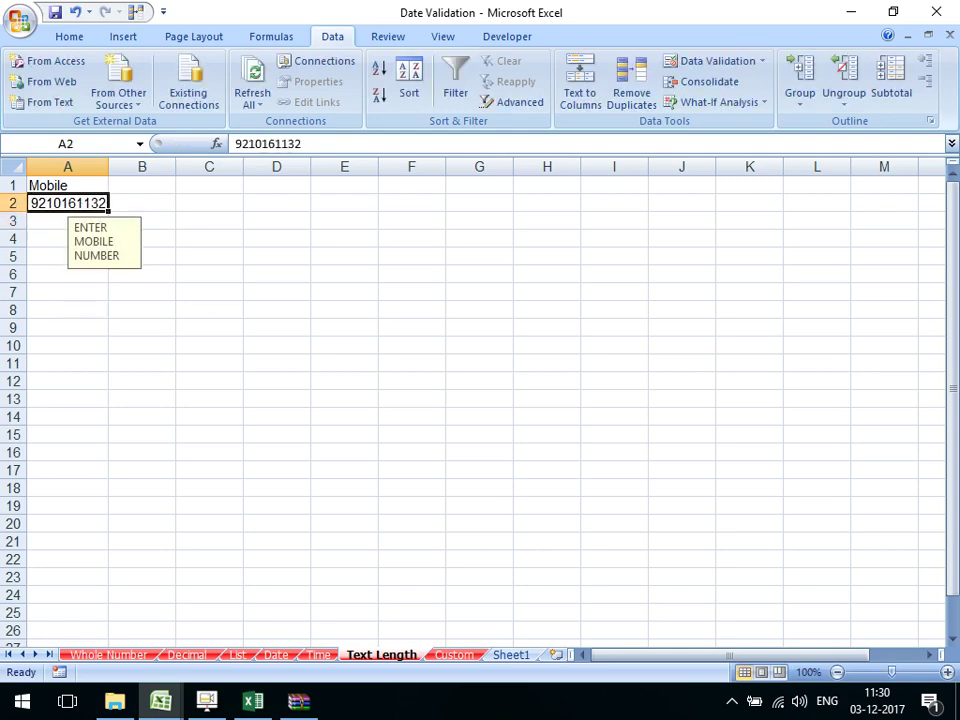
- Set A2's rule to Text length equal to 10, then test it by entering 92
{"action": "left_click", "coordinate": [712, 61]}
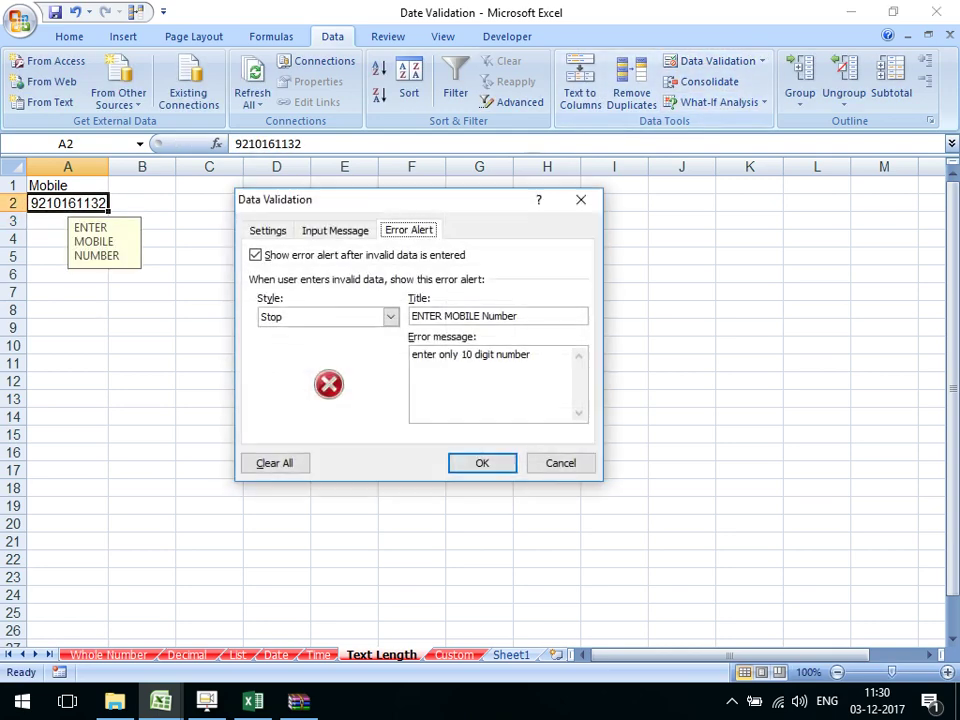
{"action": "left_click", "coordinate": [267, 230]}
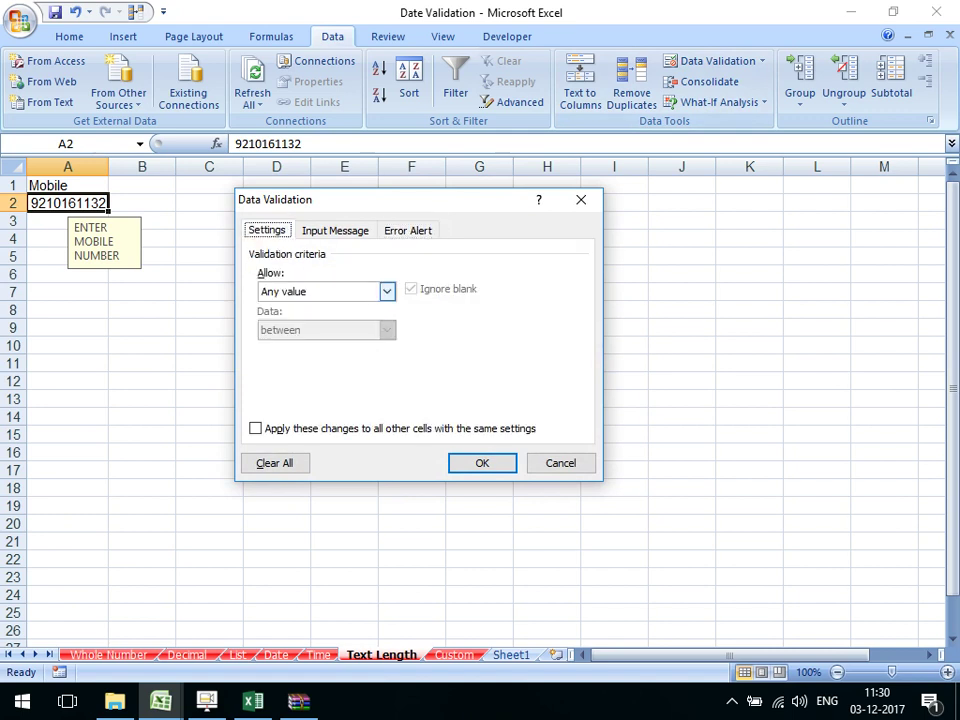
{"action": "left_click", "coordinate": [386, 291]}
{"action": "left_click", "coordinate": [320, 381]}
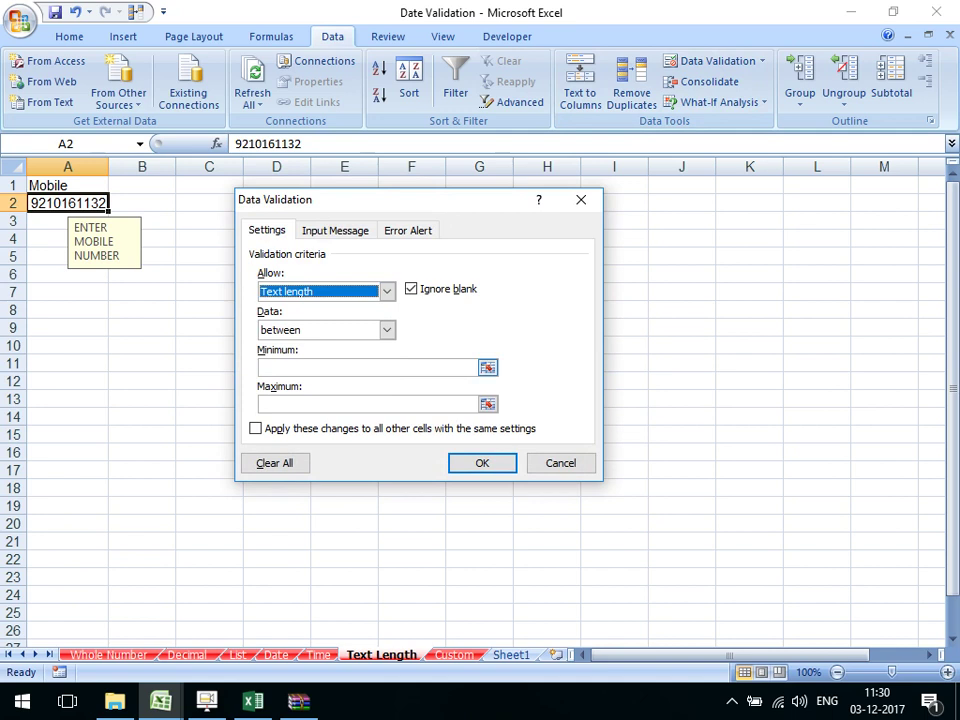
{"action": "left_click", "coordinate": [386, 329]}
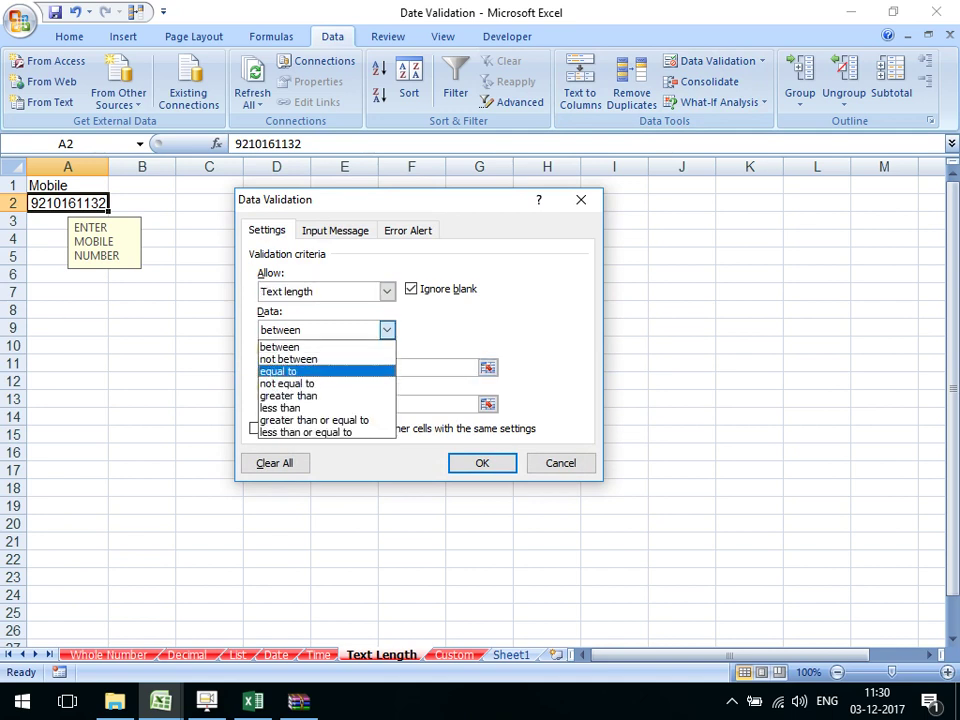
{"action": "left_click", "coordinate": [285, 371]}
{"action": "left_click", "coordinate": [262, 367]}
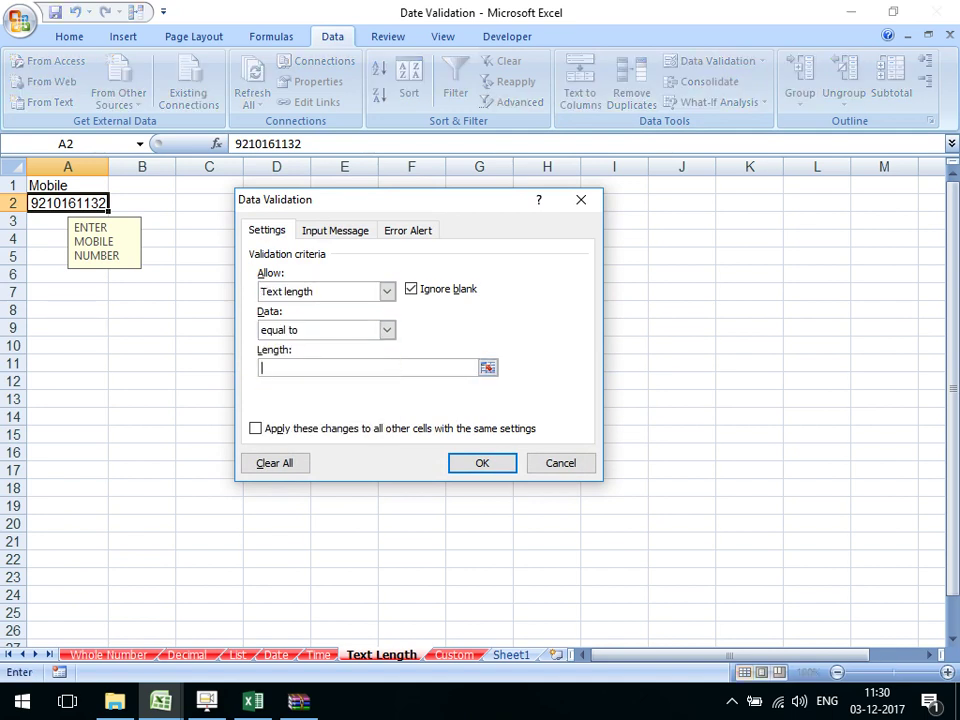
{"action": "type", "text": "10"}
{"action": "key", "text": "Return"}
{"action": "type", "text": "9"}
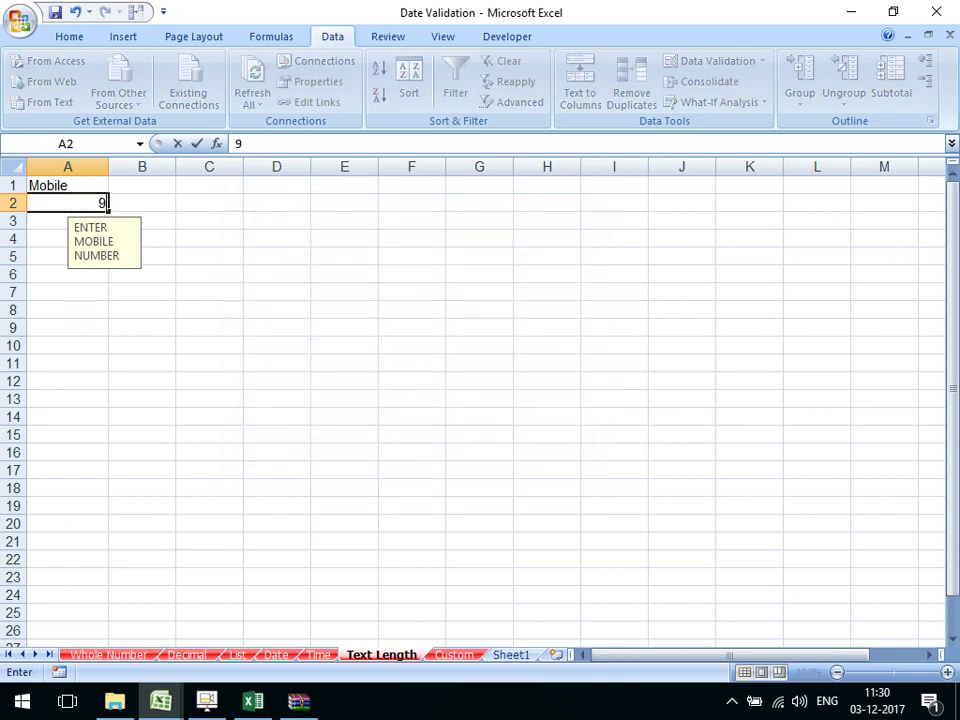
{"action": "type", "text": "2"}
{"action": "key", "text": "Return"}
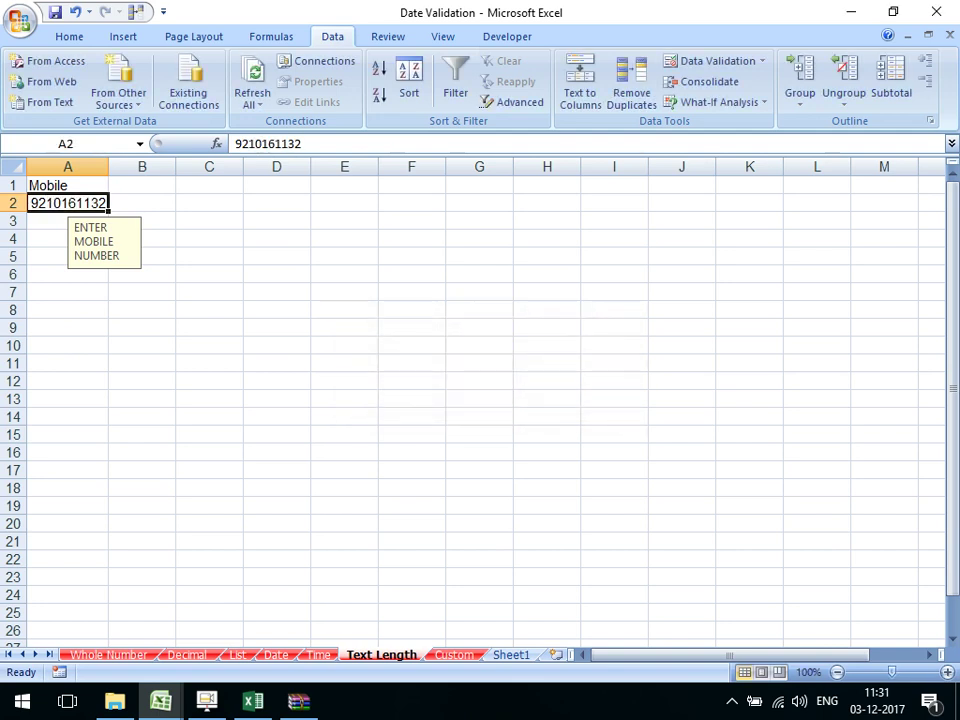
- Switch A2's error alert to Warning style, test with 92, and cancel the entry
{"action": "left_click", "coordinate": [712, 61]}
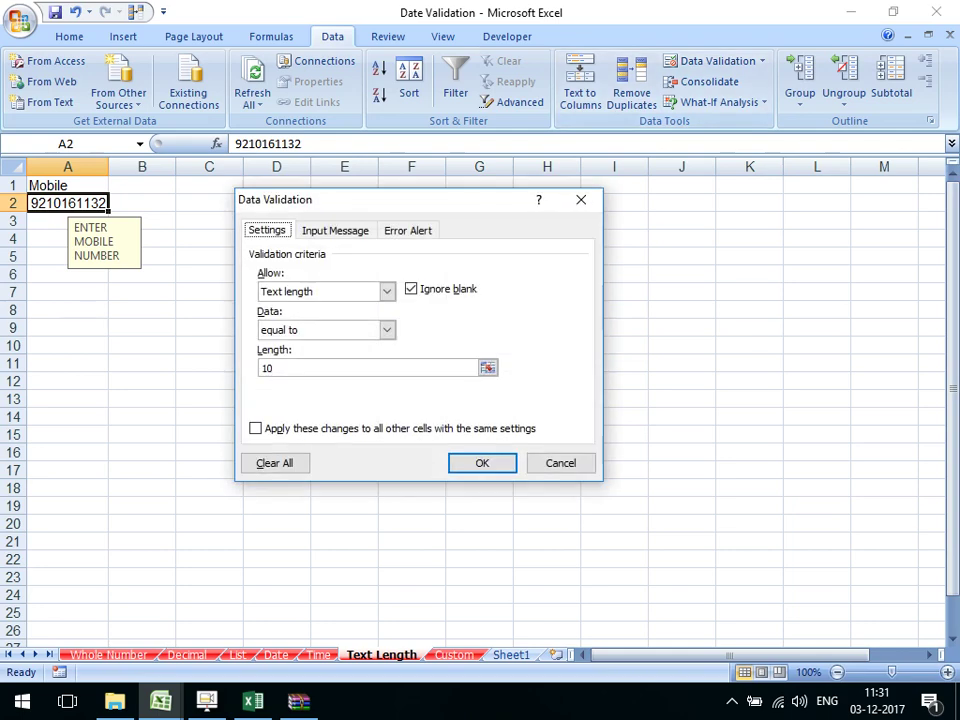
{"action": "left_click", "coordinate": [408, 230]}
{"action": "left_click", "coordinate": [390, 316]}
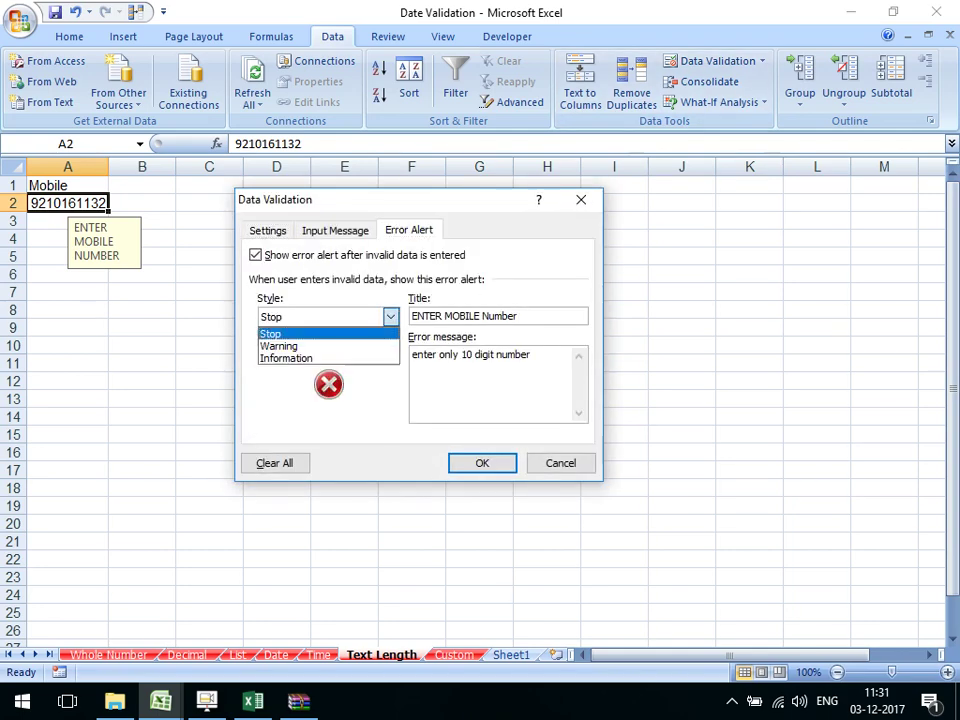
{"action": "left_click", "coordinate": [279, 346]}
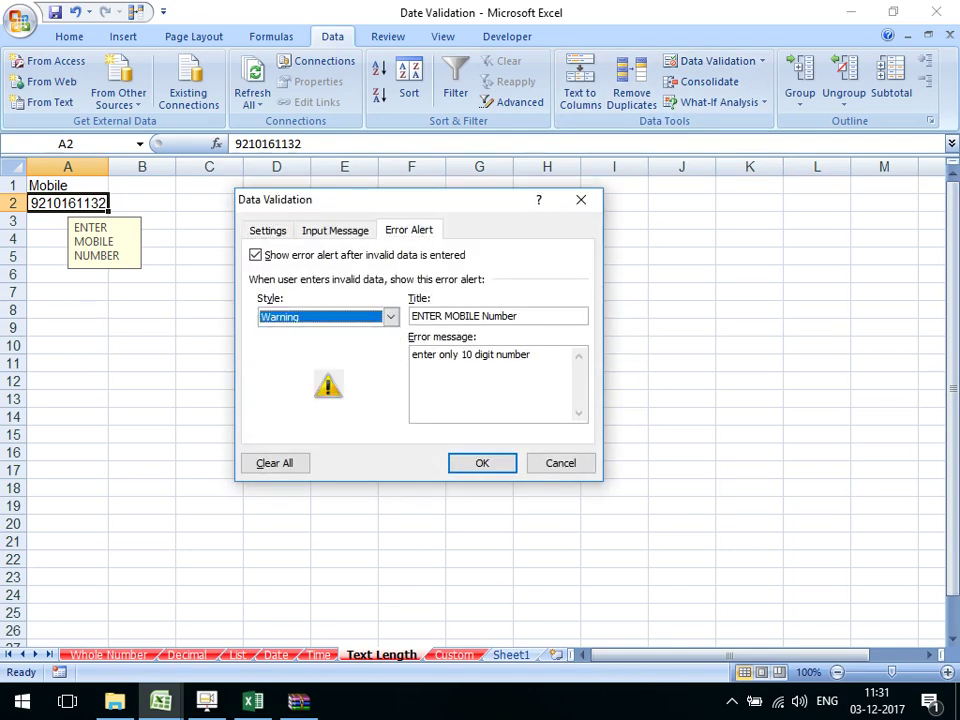
{"action": "key", "text": "Return"}
{"action": "type", "text": "92"}
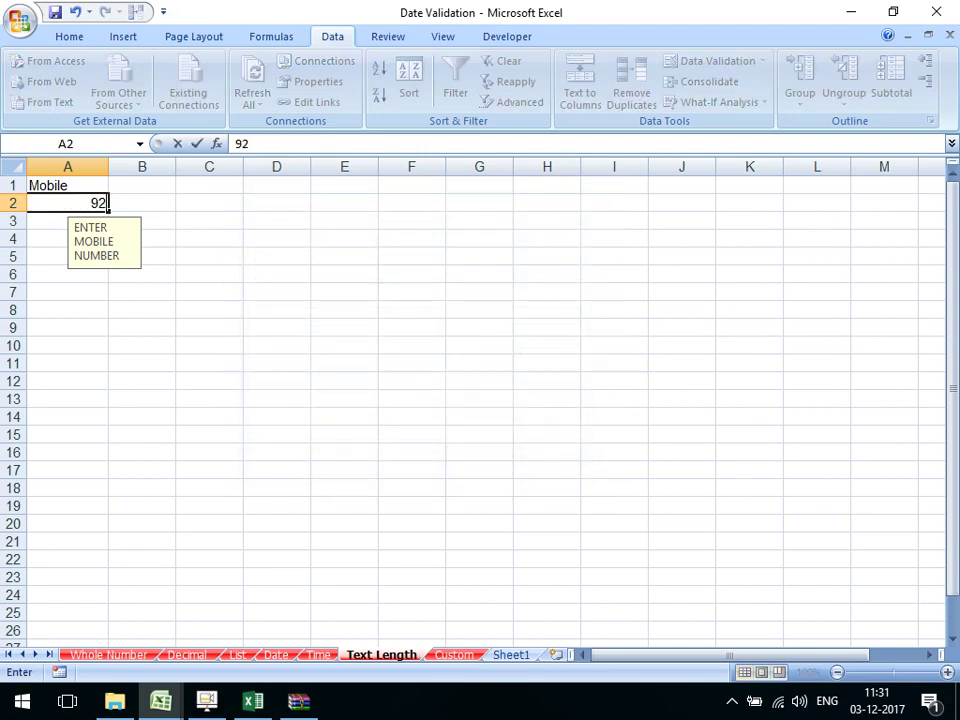
{"action": "key", "text": "Return"}
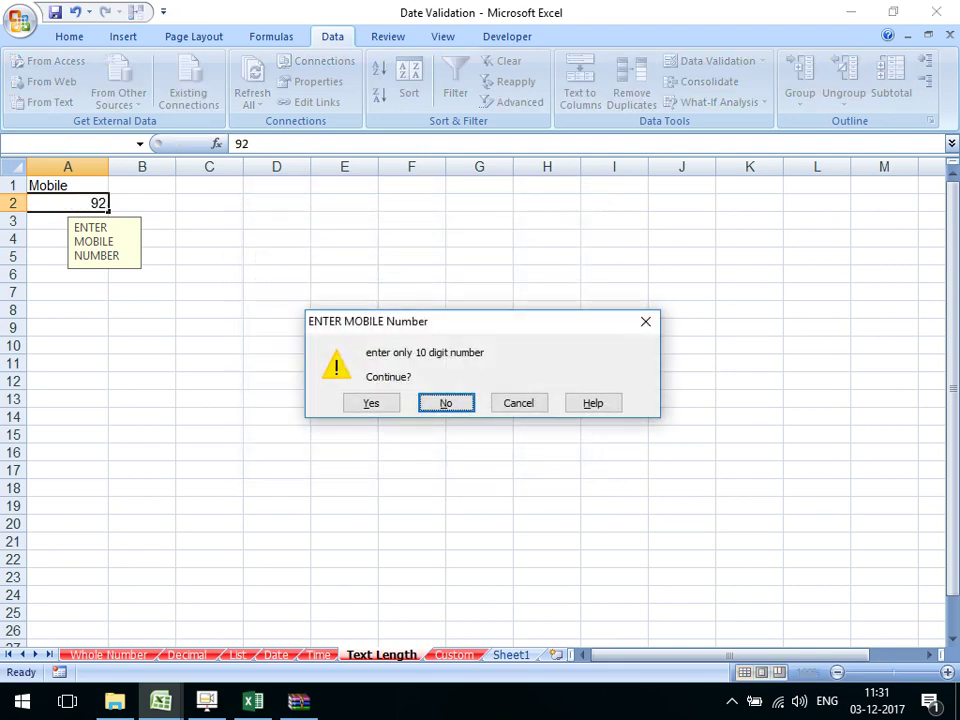
{"action": "key", "text": "Left"}
{"action": "key", "text": "Right"}
{"action": "key", "text": "Right"}
{"action": "key", "text": "Right"}
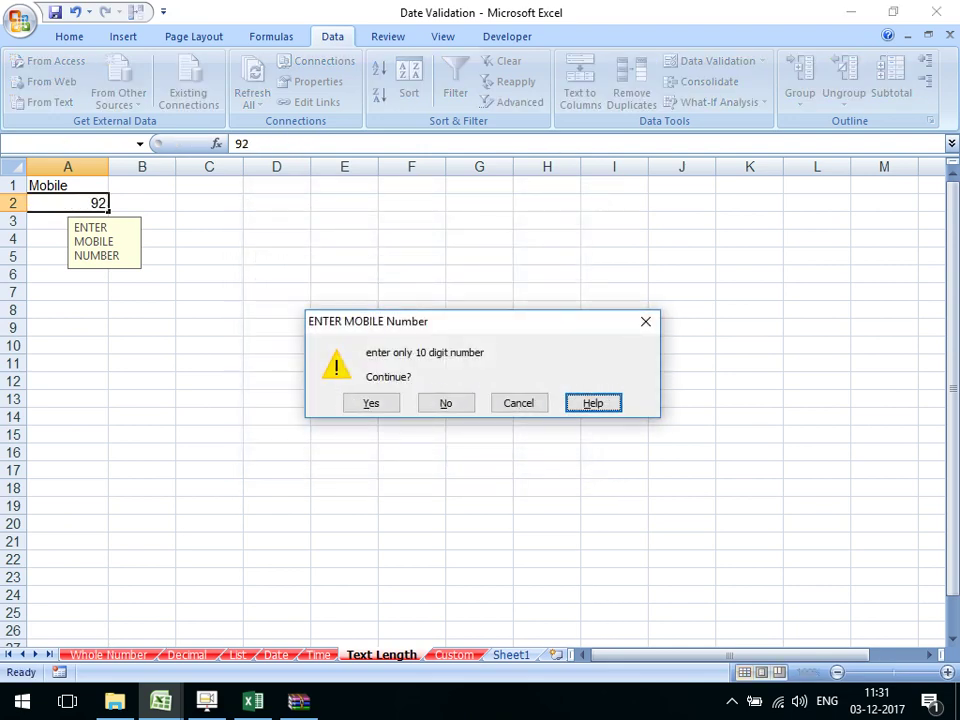
{"action": "key", "text": "Left"}
{"action": "key", "text": "Left"}
{"action": "key", "text": "Right"}
{"action": "key", "text": "Return"}
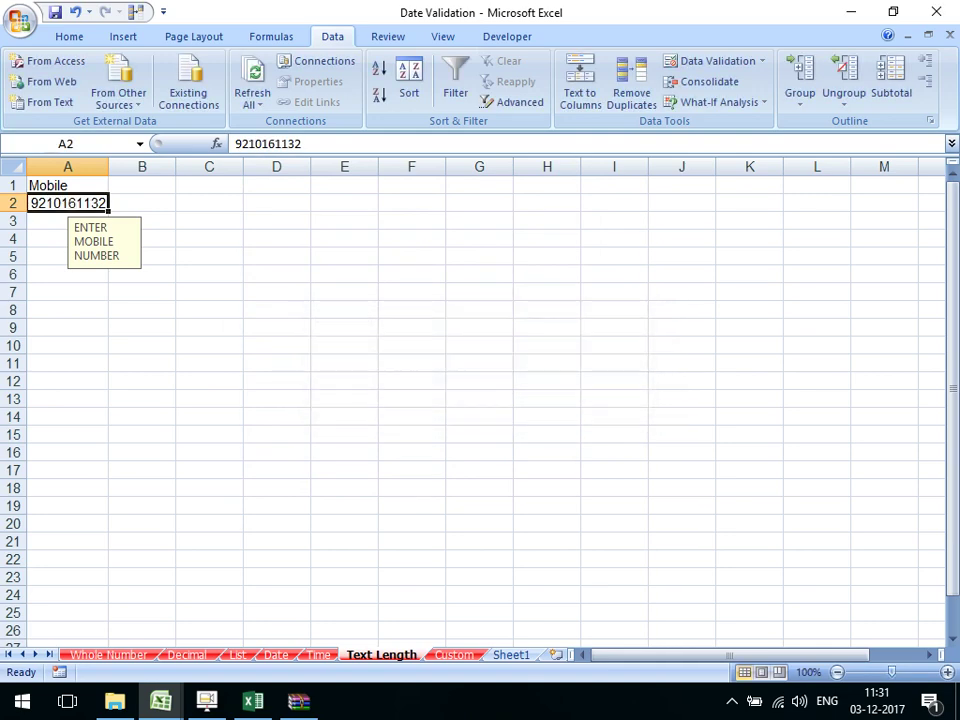
- Change the alert style to Information and accept 9210 in A2
{"action": "key", "text": "alt+a"}
{"action": "key", "text": "v"}
{"action": "key", "text": "v"}
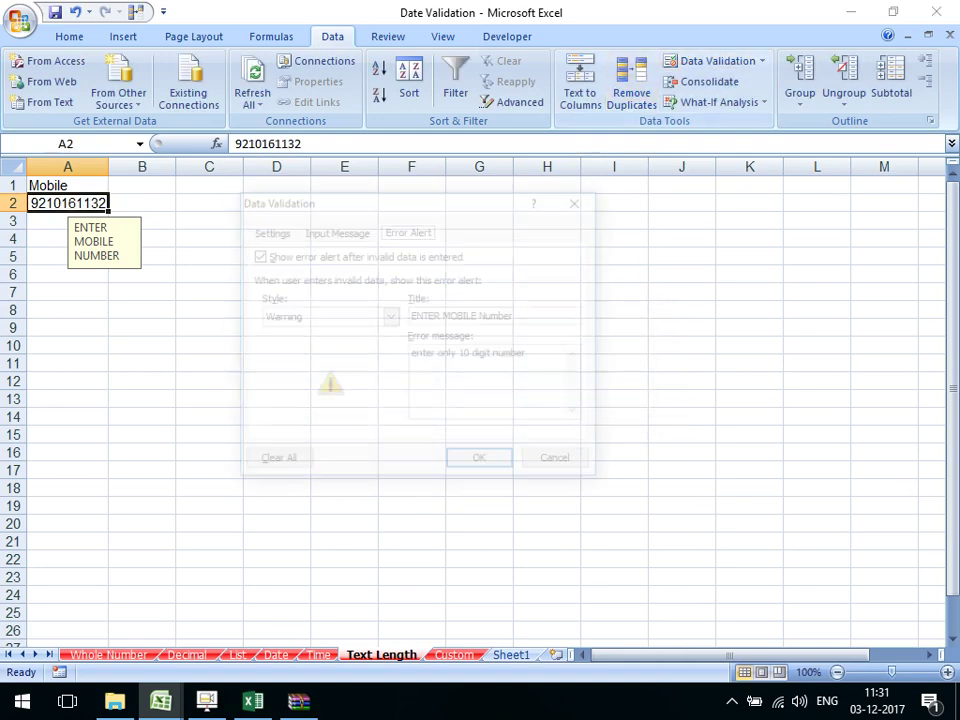
{"action": "key", "text": "alt+Down"}
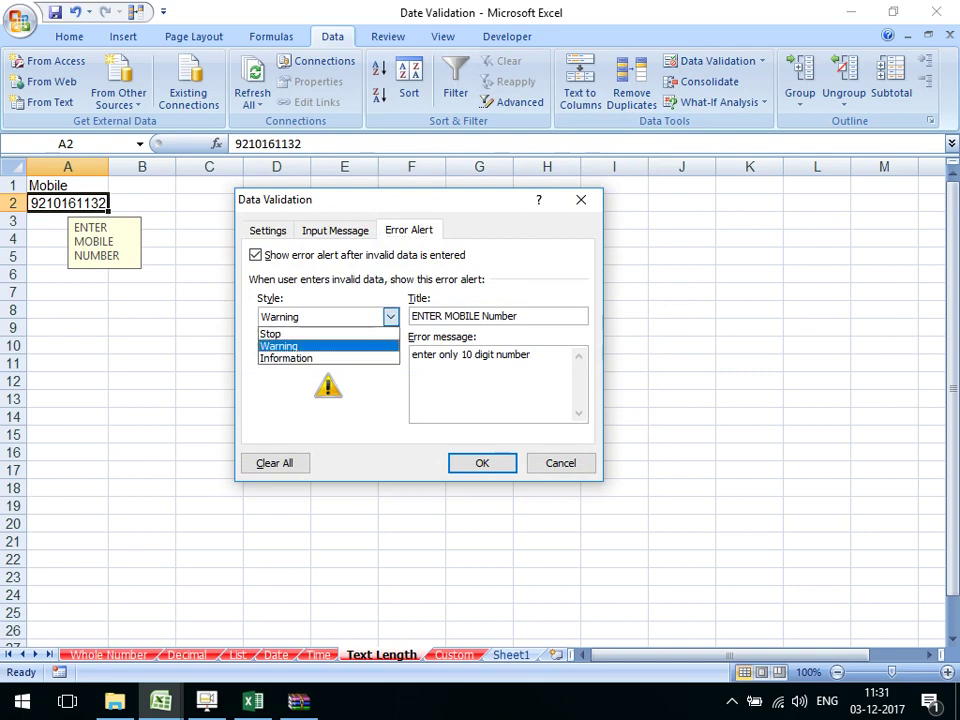
{"action": "key", "text": "Down"}
{"action": "key", "text": "Return"}
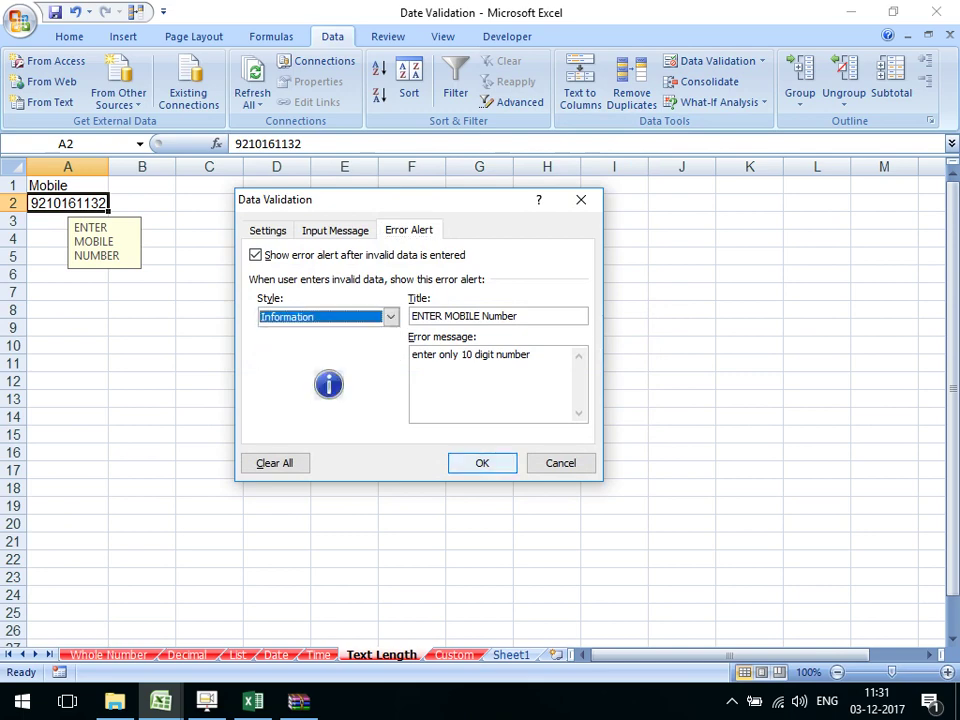
{"action": "key", "text": "Return"}
{"action": "type", "text": "9"}
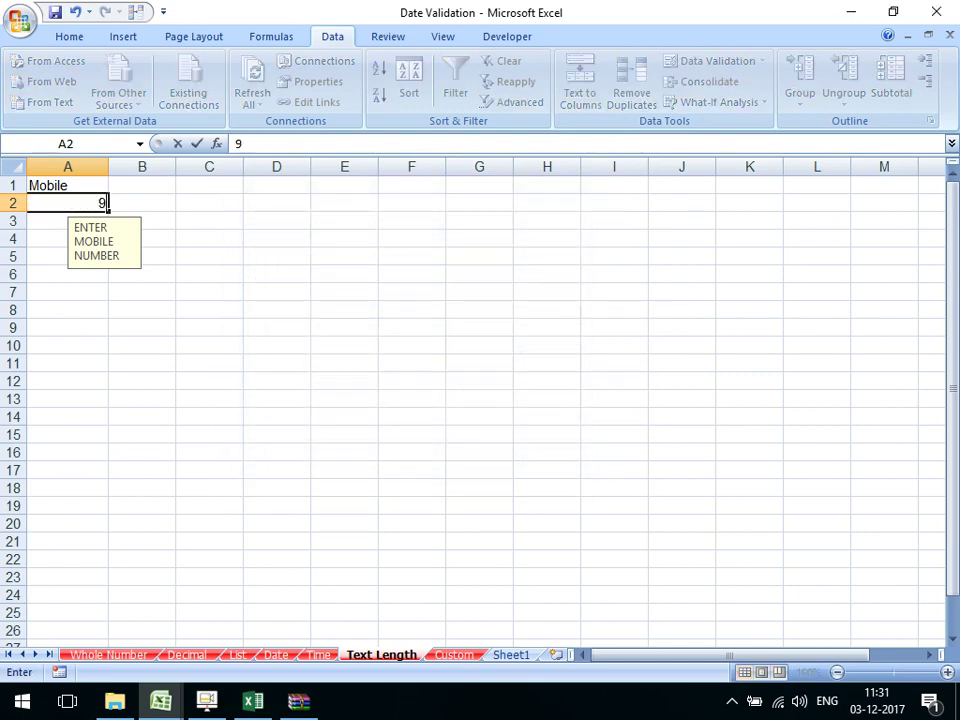
{"action": "type", "text": "210"}
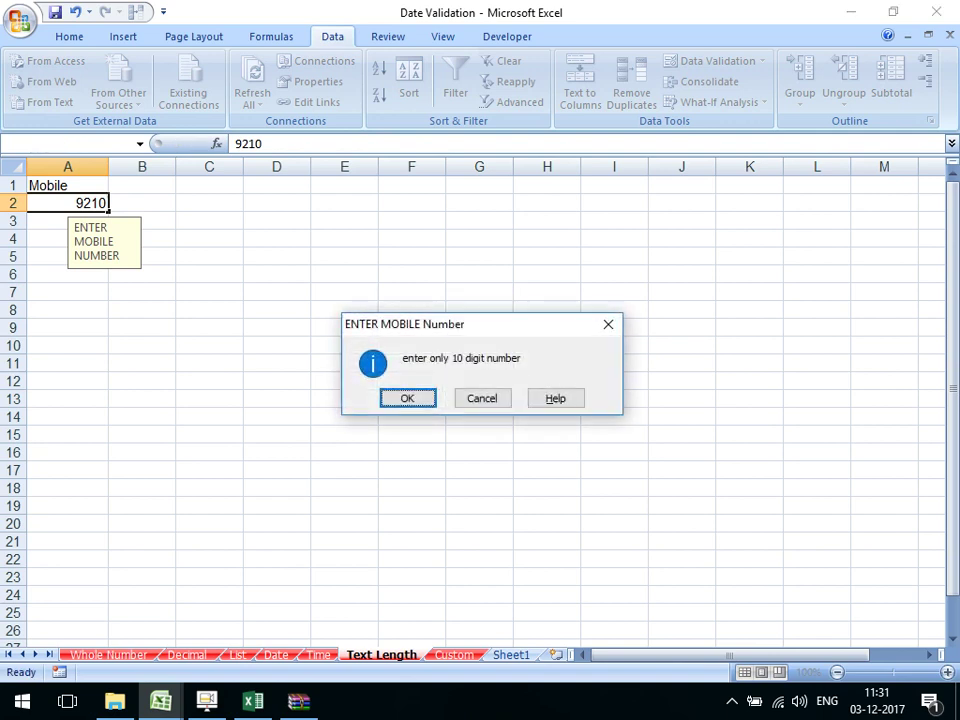
{"action": "key", "text": "Return"}
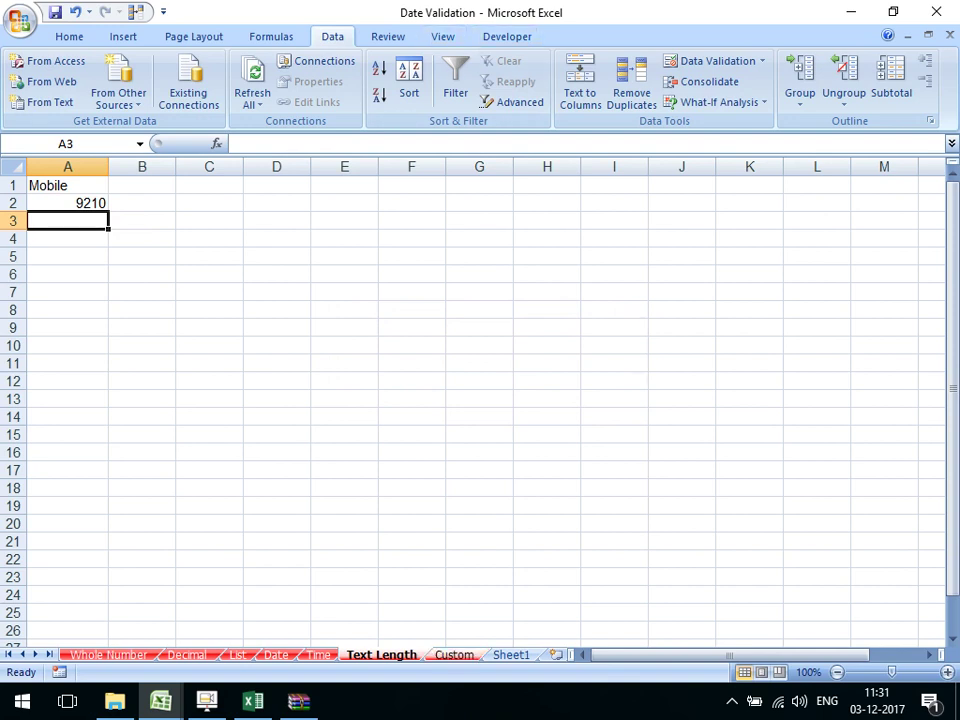
- Move to the Custom sheet and inspect the City entries and Delhi and Noida area lists
{"action": "key", "text": "ctrl+Page_Down"}
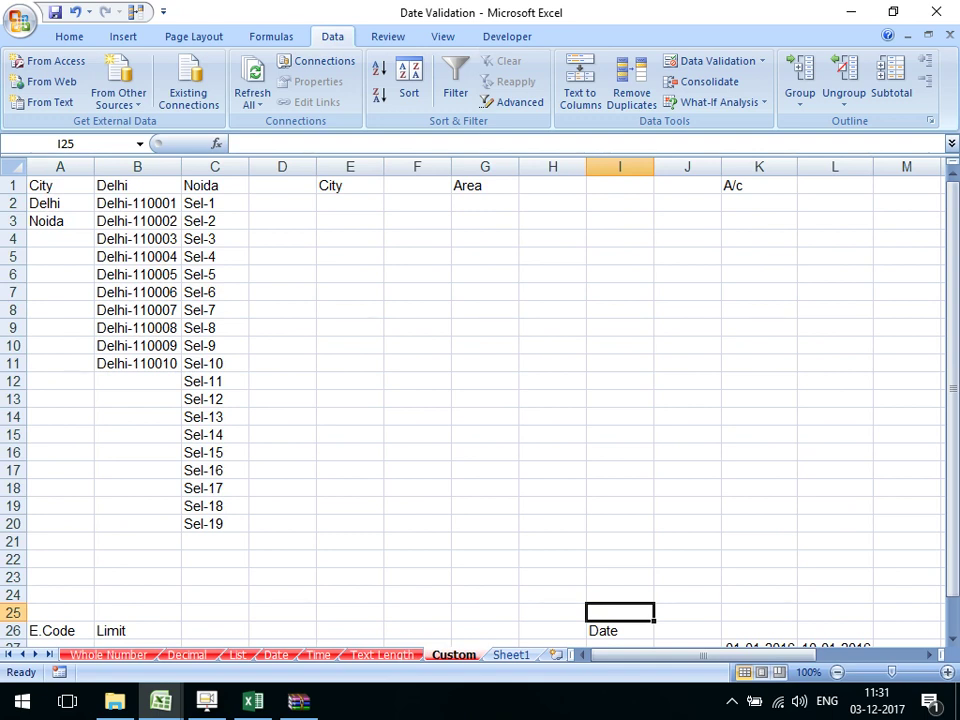
{"action": "left_click_drag", "start_coordinate": [350, 221], "coordinate": [350, 203]}
{"action": "left_click", "coordinate": [350, 203]}
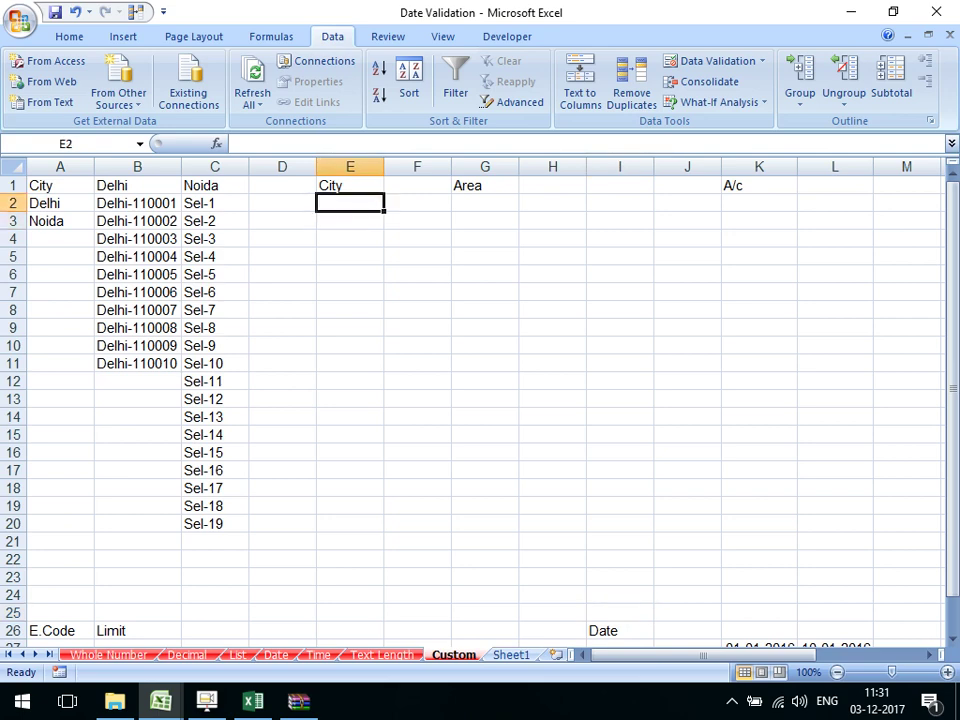
{"action": "scroll", "coordinate": [480, 400], "scroll_direction": "down", "scroll_amount": 2}
{"action": "scroll", "coordinate": [480, 400], "scroll_direction": "down", "scroll_amount": 3}
{"action": "scroll", "coordinate": [480, 400], "scroll_direction": "up", "scroll_amount": 5}
{"action": "left_click", "coordinate": [60, 203]}
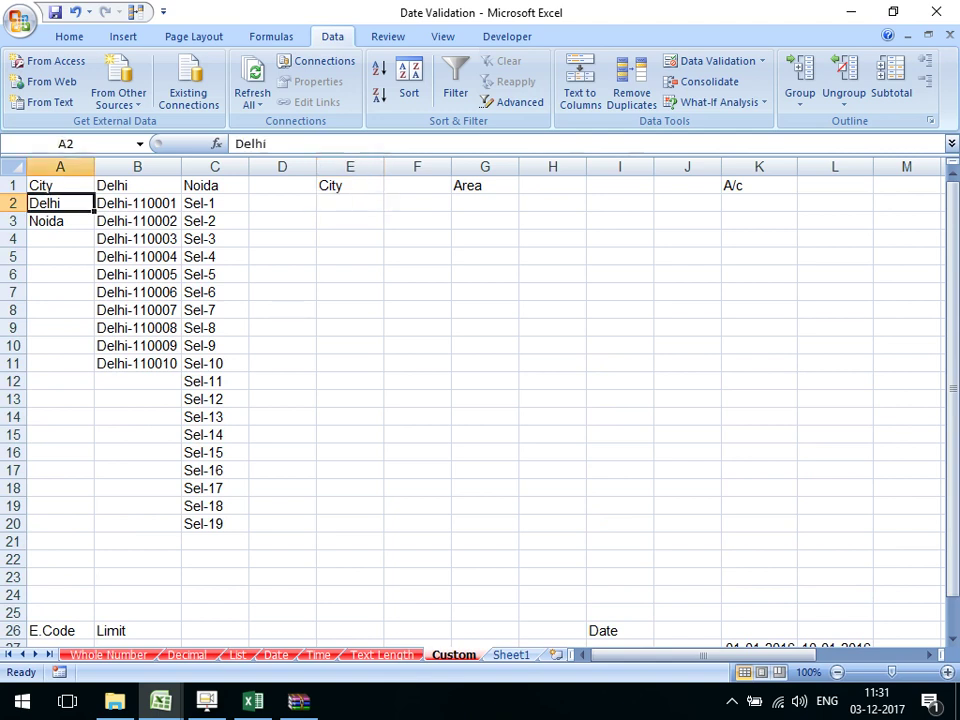
{"action": "left_click", "coordinate": [137, 203]}
{"action": "left_click", "coordinate": [60, 221]}
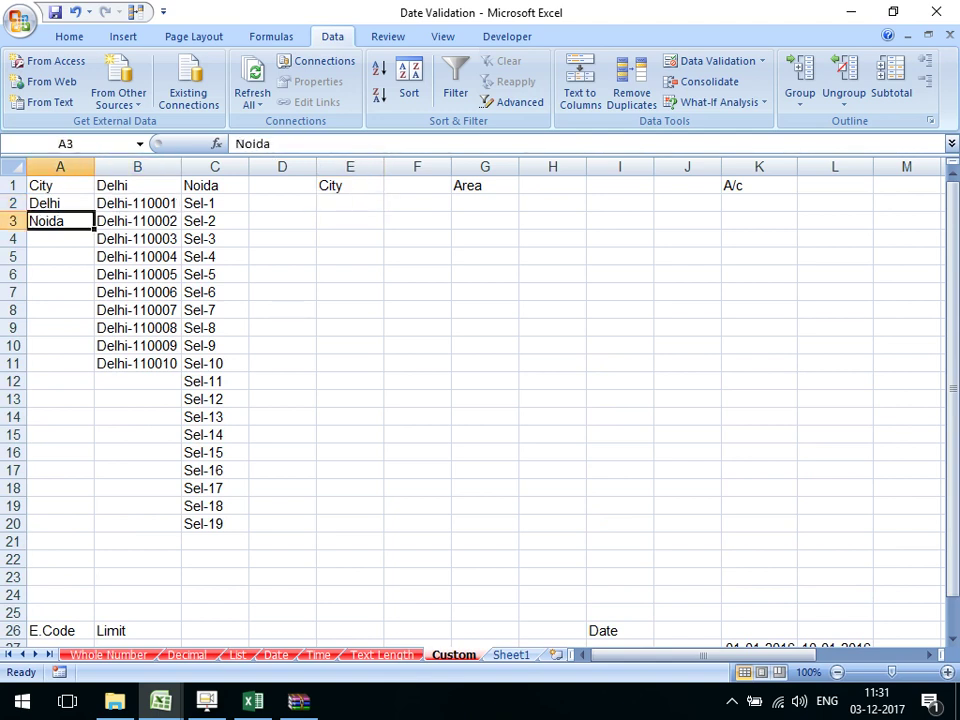
- Correct C2 from Sel-1 to Sec-1 and fill Sec-2 through Sec-19 down to C20
{"action": "left_click_drag", "start_coordinate": [214, 203], "coordinate": [214, 381]}
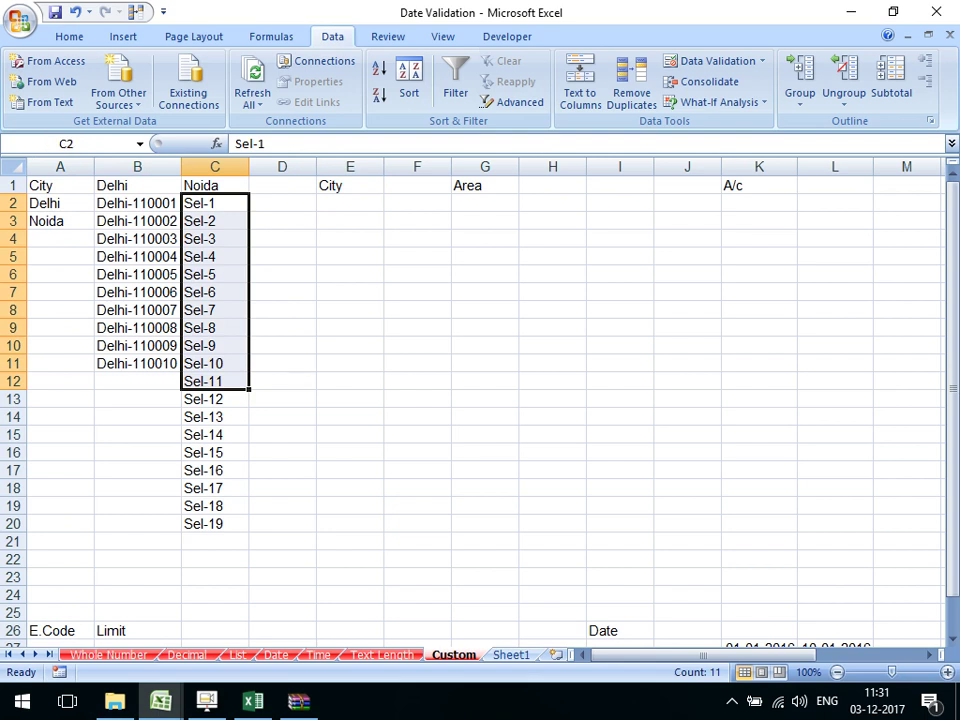
{"action": "left_click", "coordinate": [197, 203]}
{"action": "double_click", "coordinate": [197, 203]}
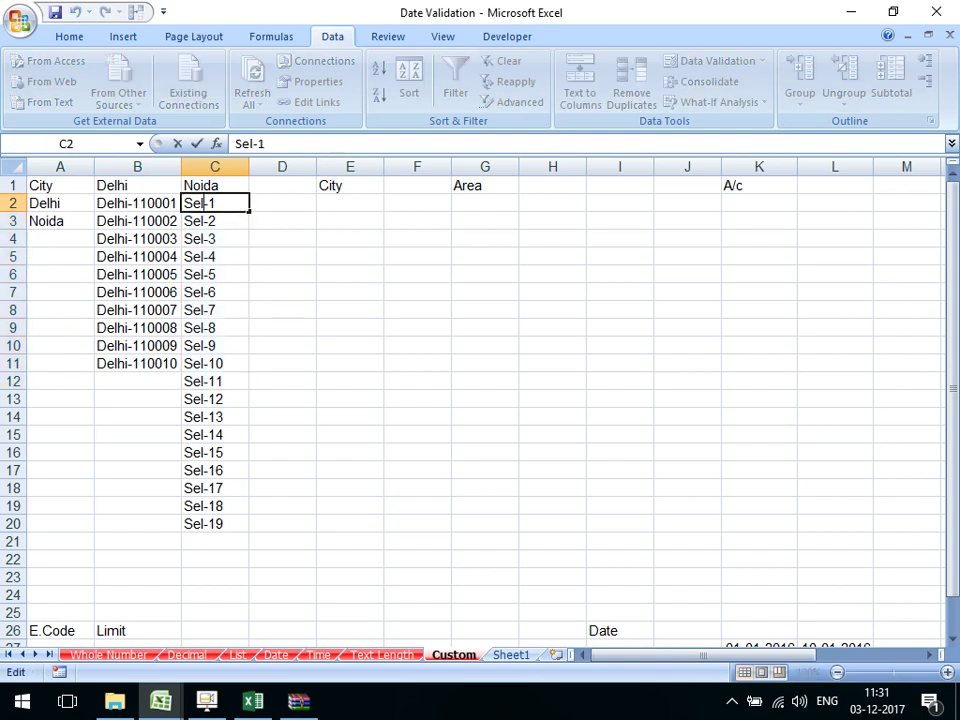
{"action": "key", "text": "BackSpace"}
{"action": "type", "text": "c"}
{"action": "key", "text": "Return"}
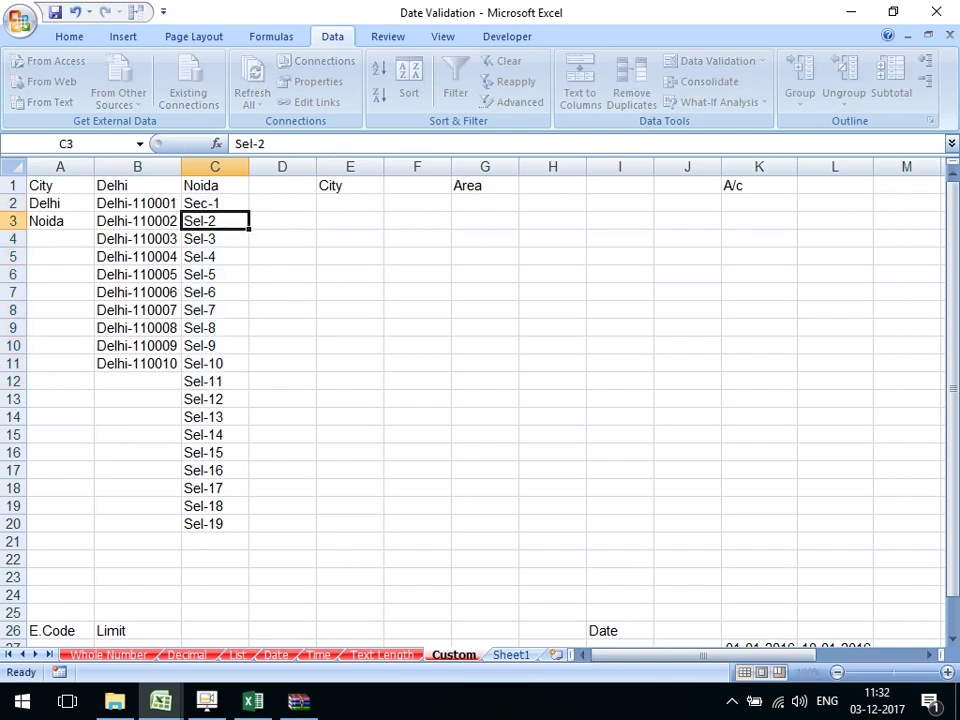
{"action": "key", "text": "Up"}
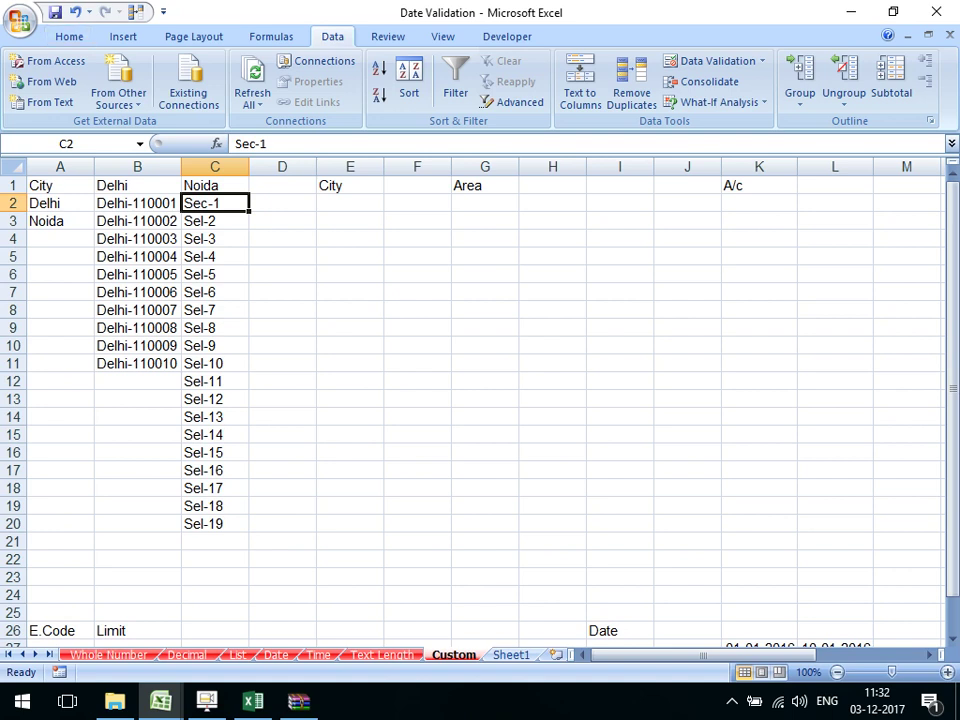
{"action": "left_click_drag", "start_coordinate": [249, 211], "coordinate": [249, 529]}
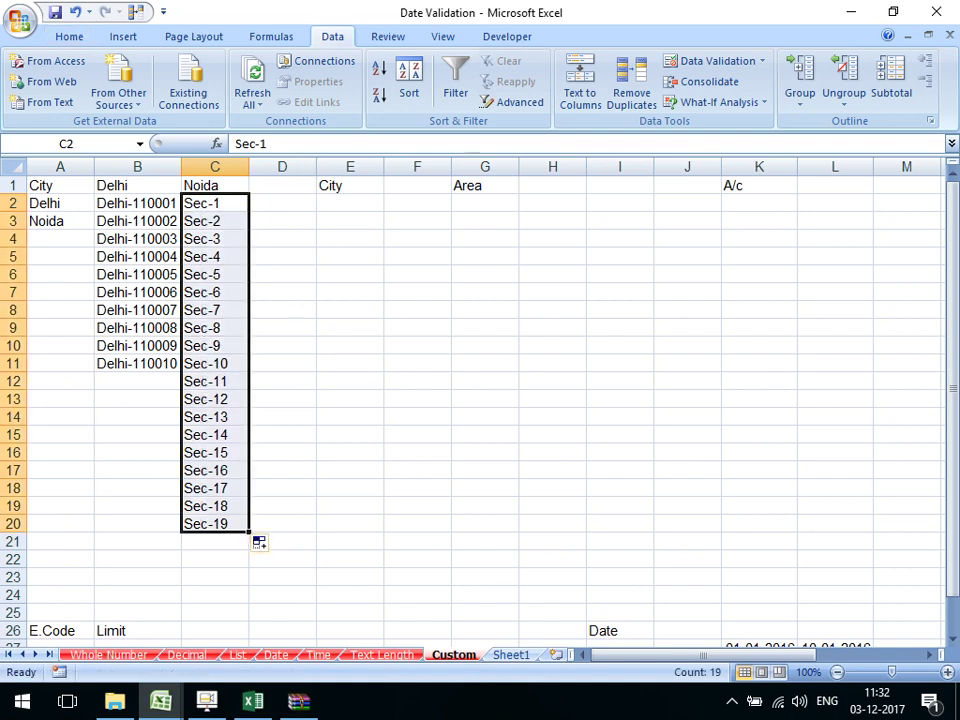
{"action": "left_click", "coordinate": [417, 185]}
- Enter delhi in E2 as a test and delete the empty column F
{"action": "left_click", "coordinate": [350, 203]}
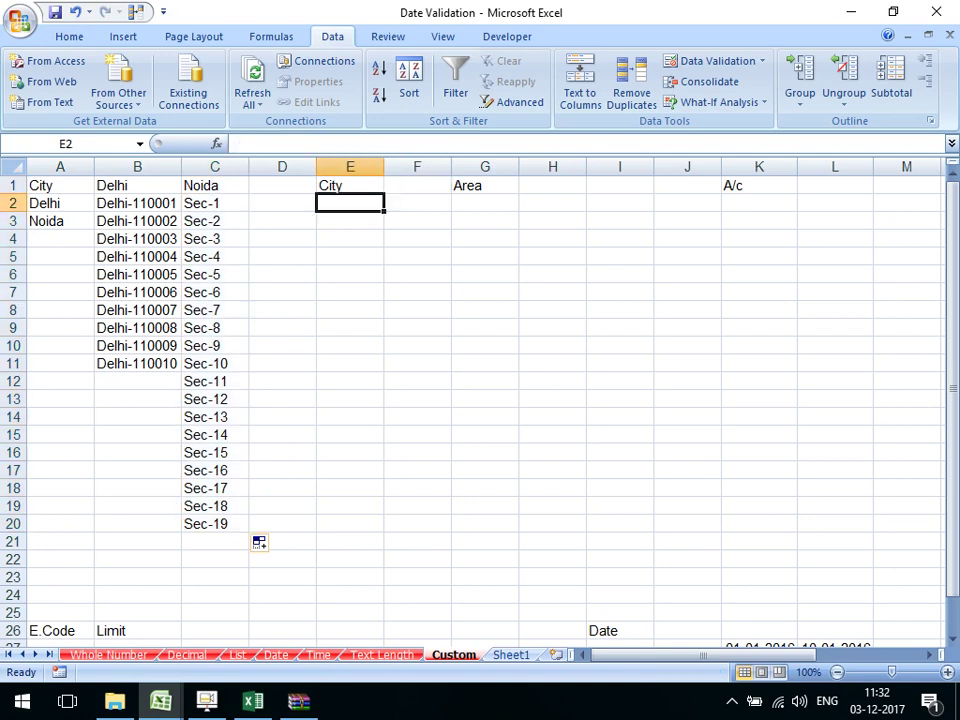
{"action": "type", "text": "delhi"}
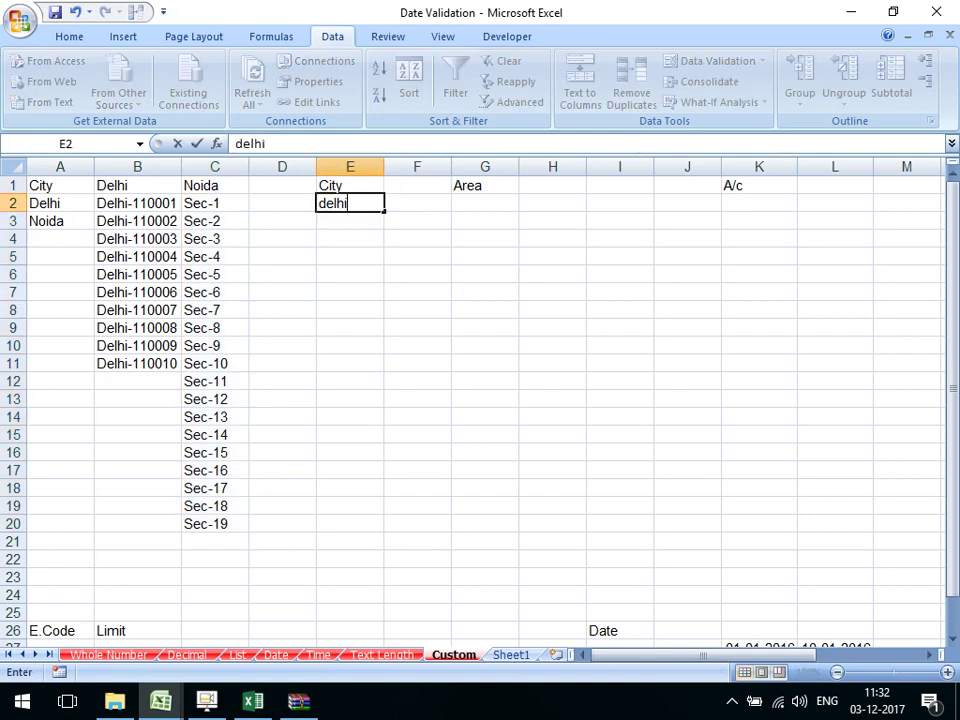
{"action": "key", "text": "Return"}
{"action": "left_click", "coordinate": [417, 203]}
{"action": "left_click", "coordinate": [485, 203]}
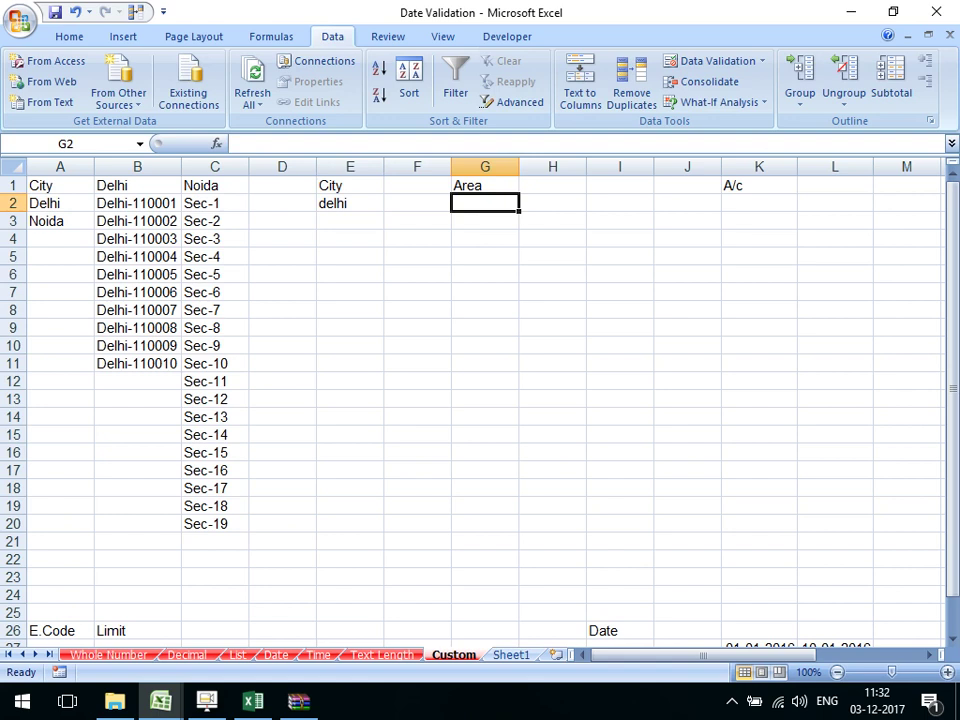
{"action": "left_click", "coordinate": [417, 203]}
{"action": "key", "text": "ctrl+space"}
{"action": "key", "text": "ctrl+minus"}
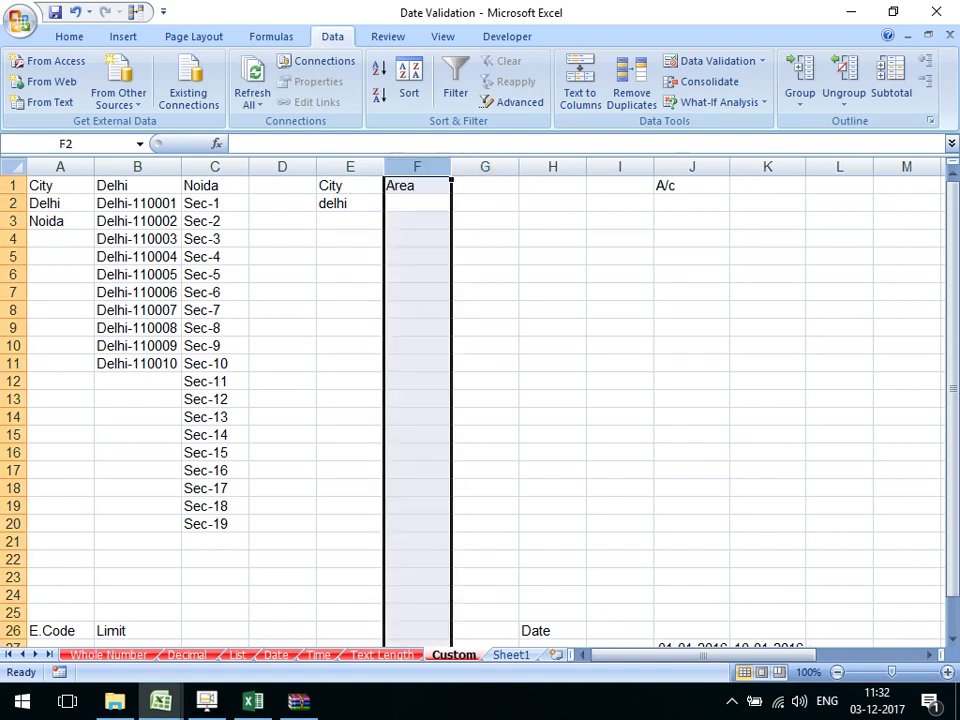
- Enter noida in E2 as a test, then clear E2
{"action": "left_click", "coordinate": [350, 203]}
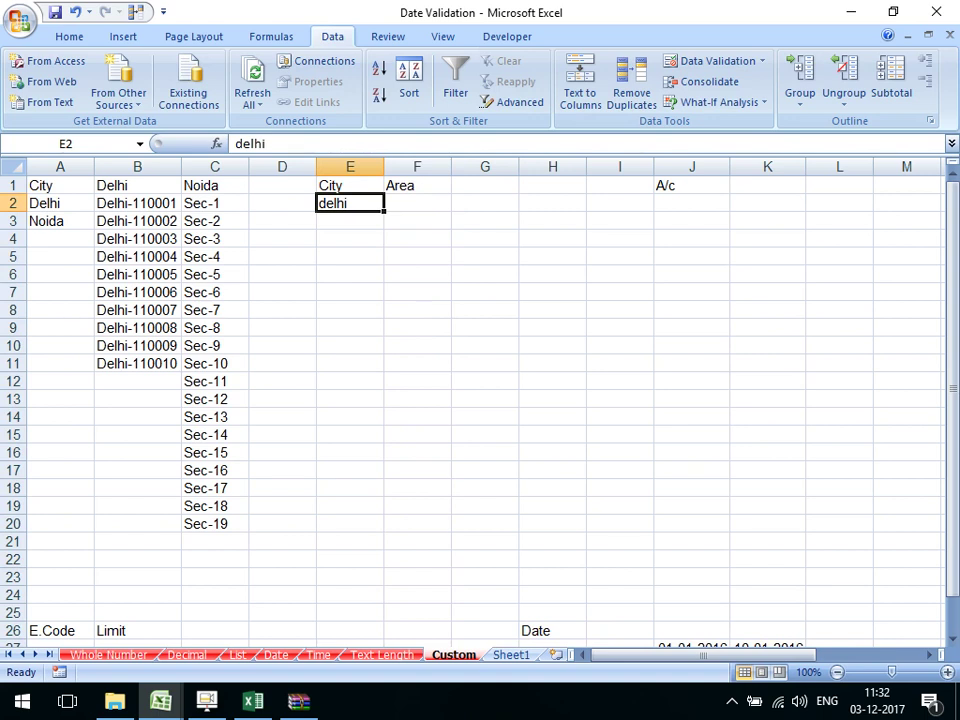
{"action": "type", "text": "noida"}
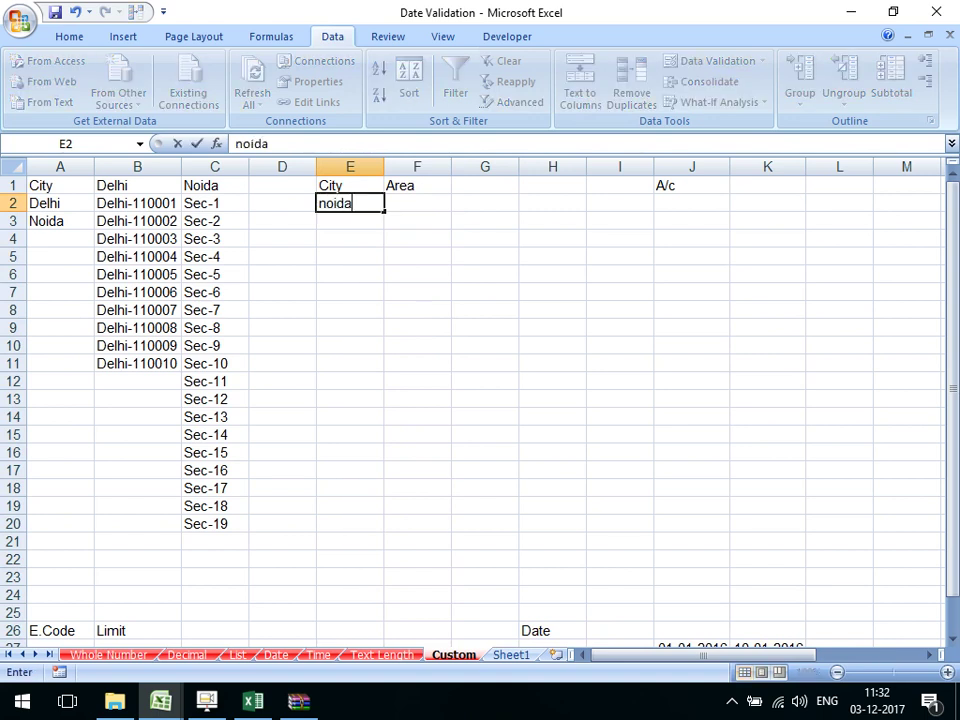
{"action": "key", "text": "Return"}
{"action": "left_click", "coordinate": [350, 203]}
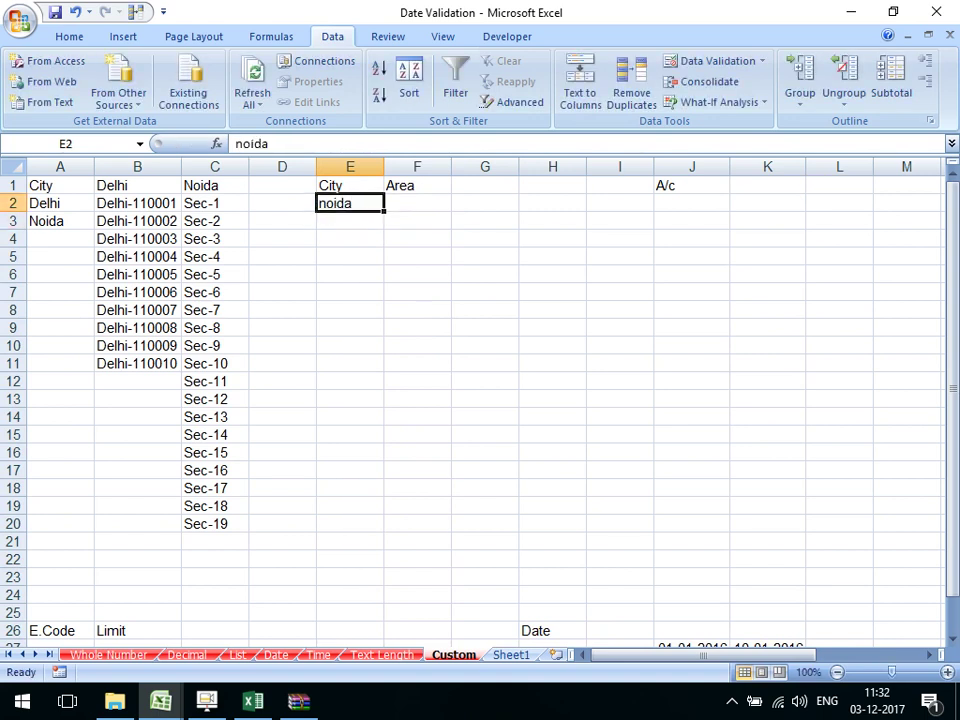
{"action": "key", "text": "Delete"}
- Give E2 List validation with source Delhi,noida
{"action": "left_click", "coordinate": [705, 61]}
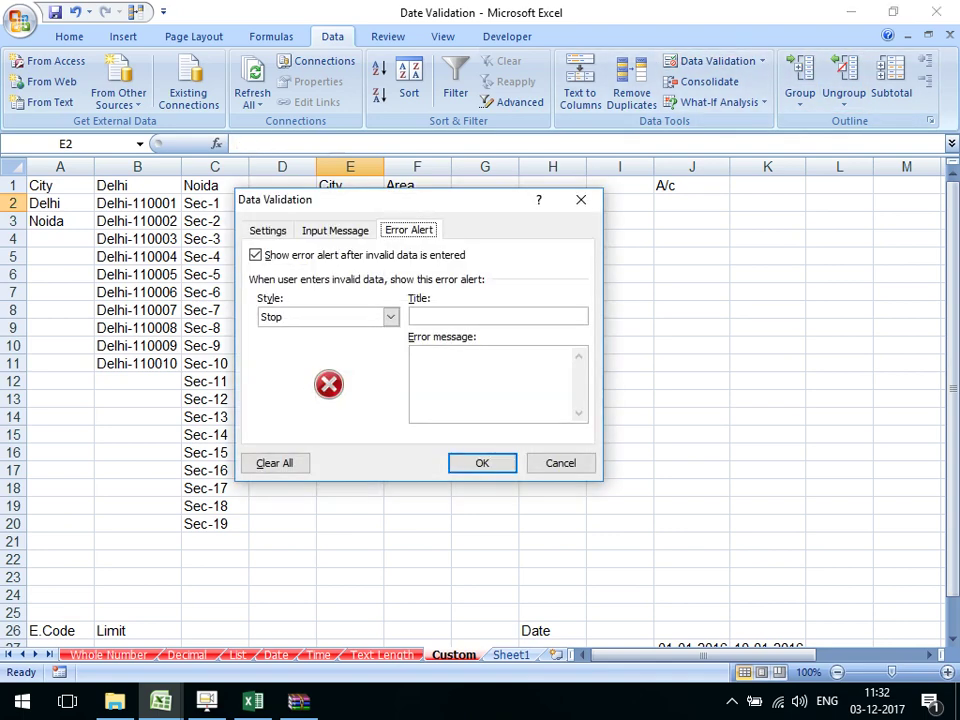
{"action": "left_click", "coordinate": [267, 230]}
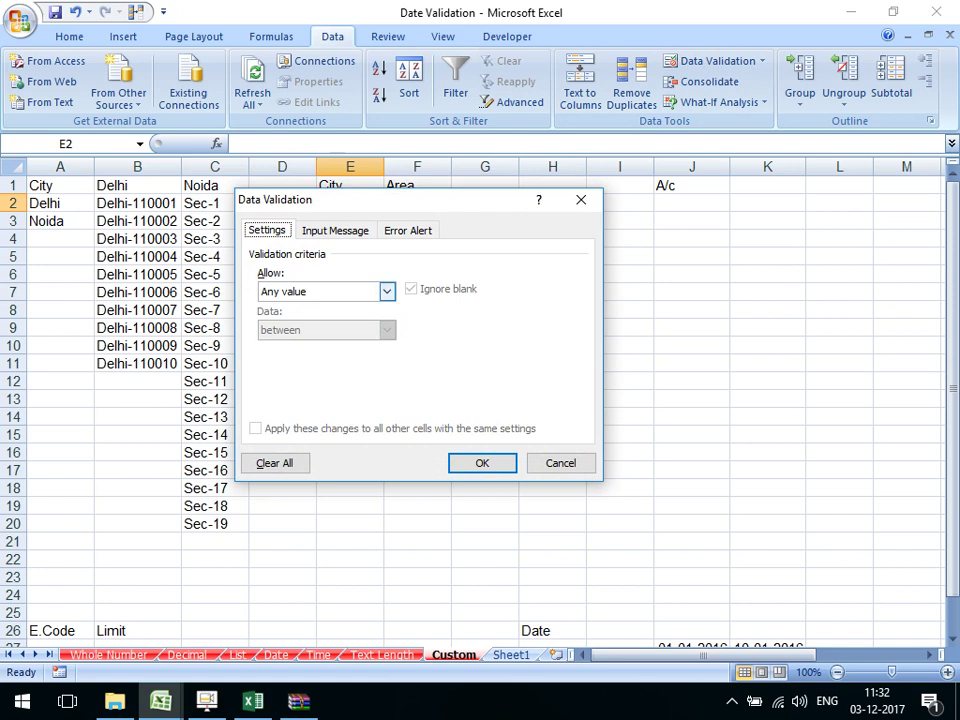
{"action": "left_click", "coordinate": [386, 291]}
{"action": "left_click", "coordinate": [268, 345]}
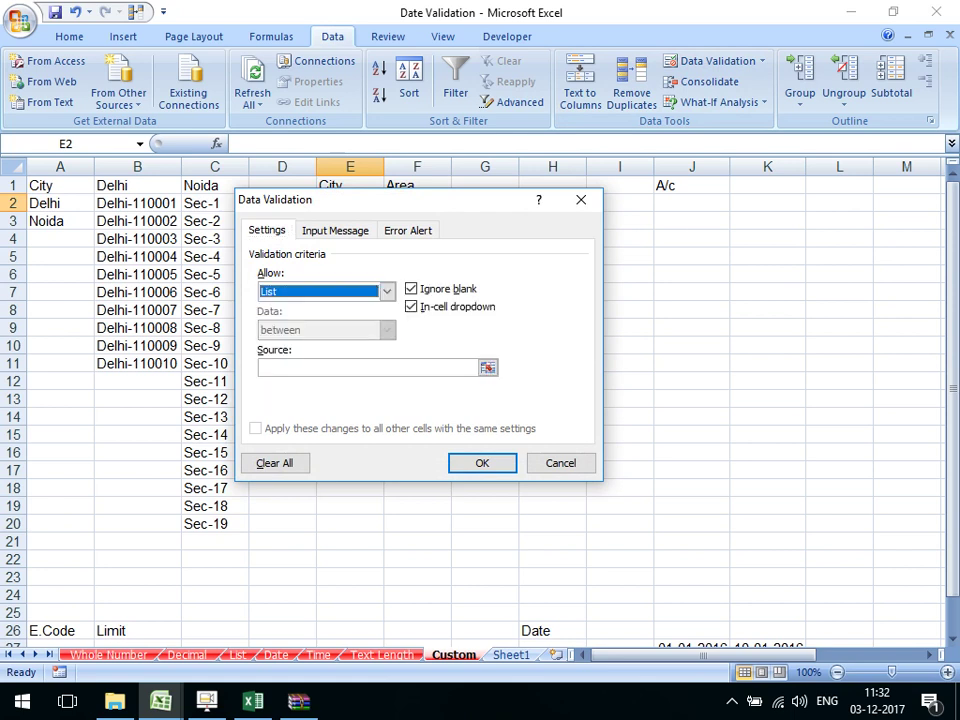
{"action": "left_click", "coordinate": [368, 367]}
{"action": "type", "text": "D"}
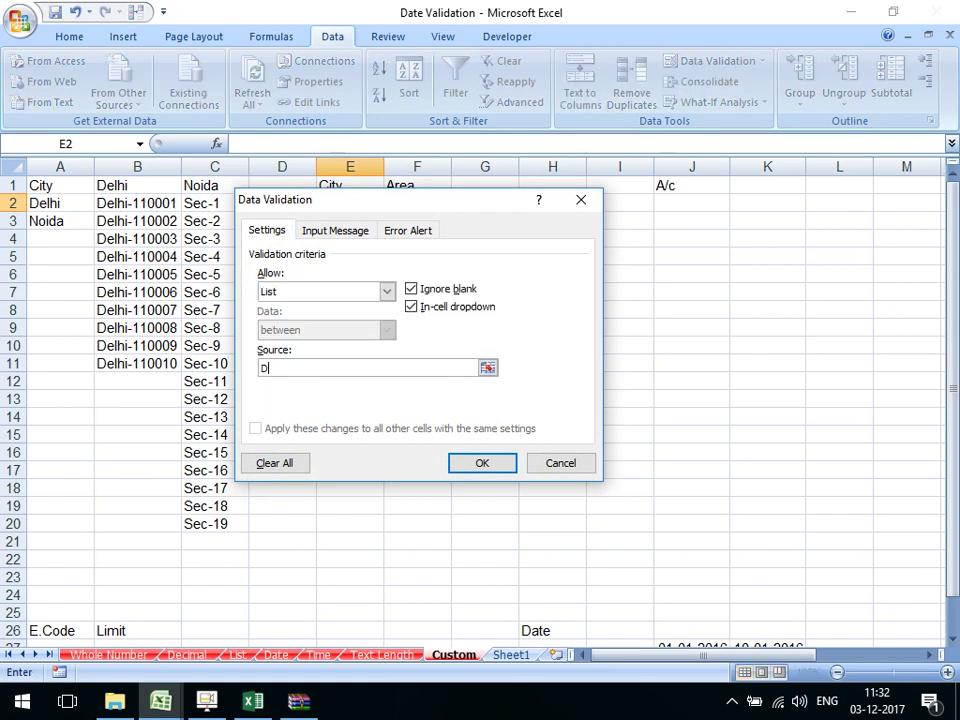
{"action": "type", "text": "elhi"}
{"action": "type", "text": ",no"}
{"action": "type", "text": "ida"}
{"action": "key", "text": "Return"}
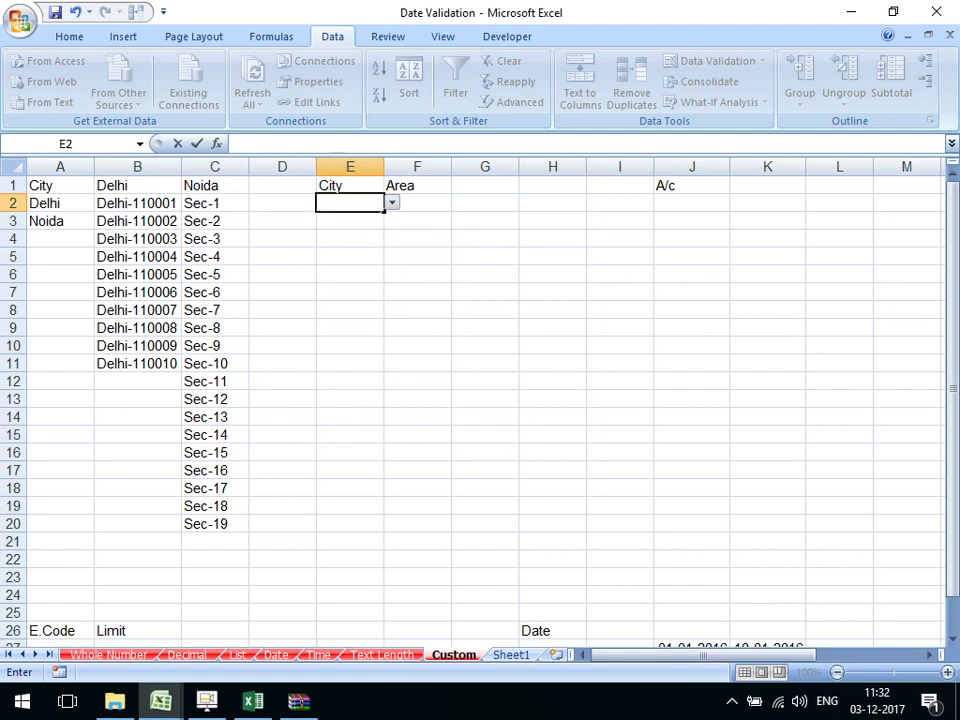
- Check E2's dropdown and confirm an invalid entry is rejected
{"action": "key", "text": "alt+Down"}
{"action": "key", "text": "Escape"}
{"action": "key", "text": "Return"}
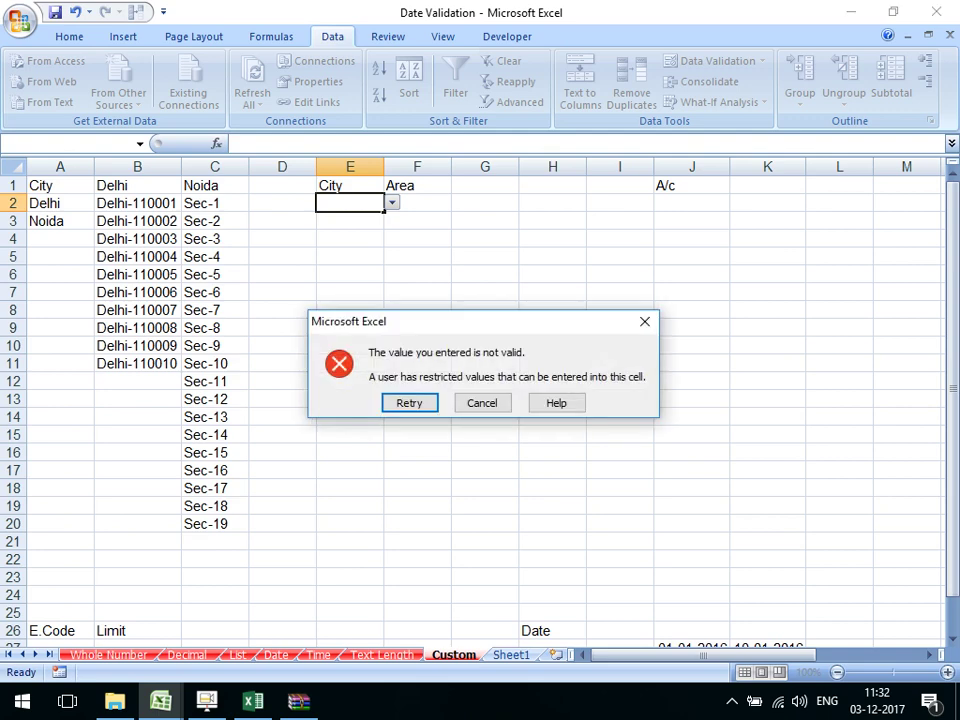
{"action": "key", "text": "Escape"}
{"action": "left_click", "coordinate": [417, 256]}
- Pick Delhi from E2's city dropdown, then select F2 under Area
{"action": "left_click", "coordinate": [350, 203]}
{"action": "left_click", "coordinate": [392, 203]}
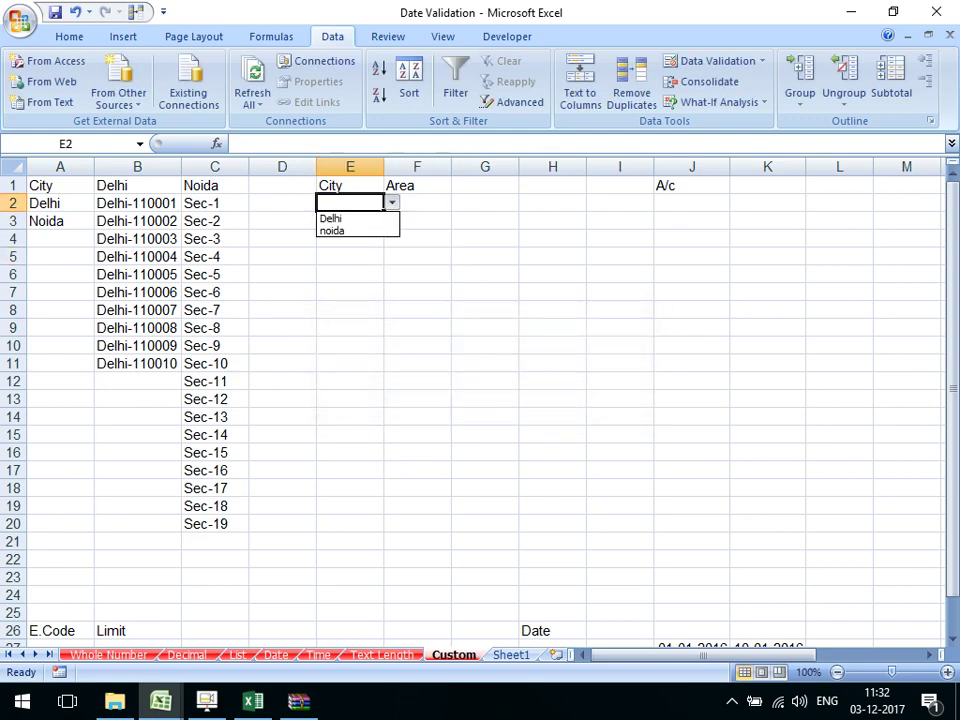
{"action": "left_click", "coordinate": [330, 218]}
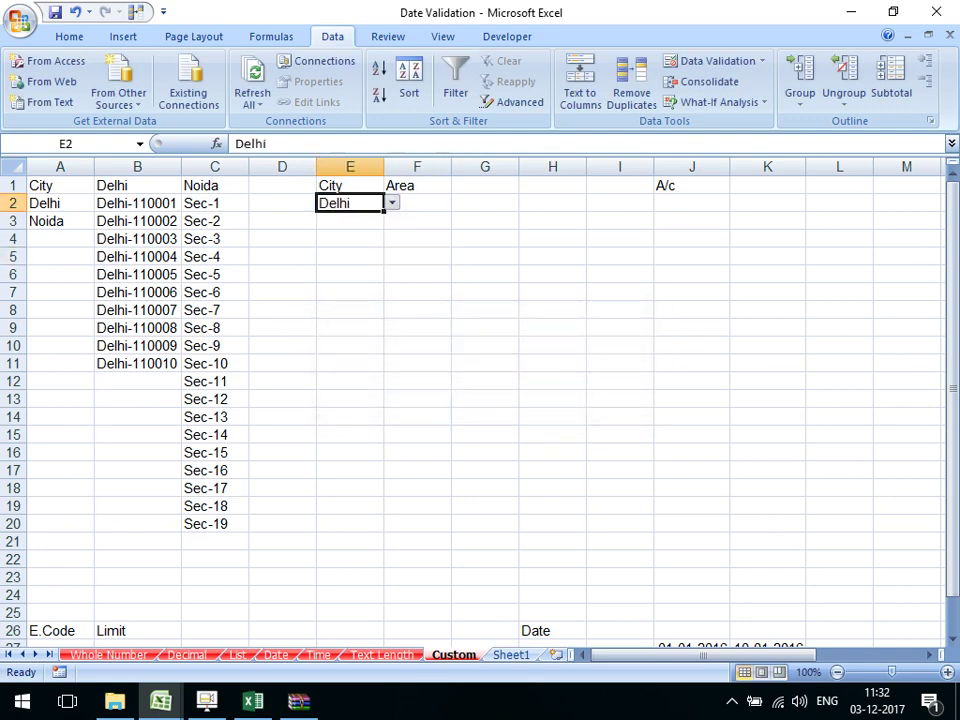
{"action": "left_click", "coordinate": [417, 256]}
{"action": "left_click", "coordinate": [350, 203]}
{"action": "left_click", "coordinate": [392, 203]}
{"action": "left_click", "coordinate": [330, 214]}
{"action": "left_click", "coordinate": [417, 203]}
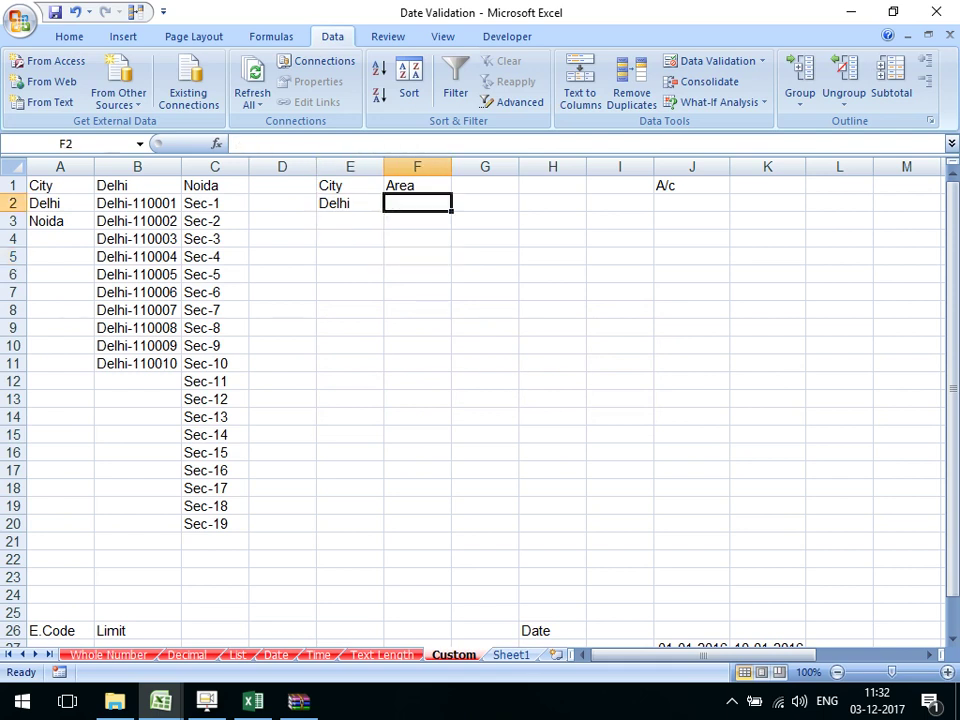
- Select the Delhi area codes B2:B11 and name the range delhi
{"action": "left_click_drag", "start_coordinate": [417, 203], "coordinate": [417, 488]}
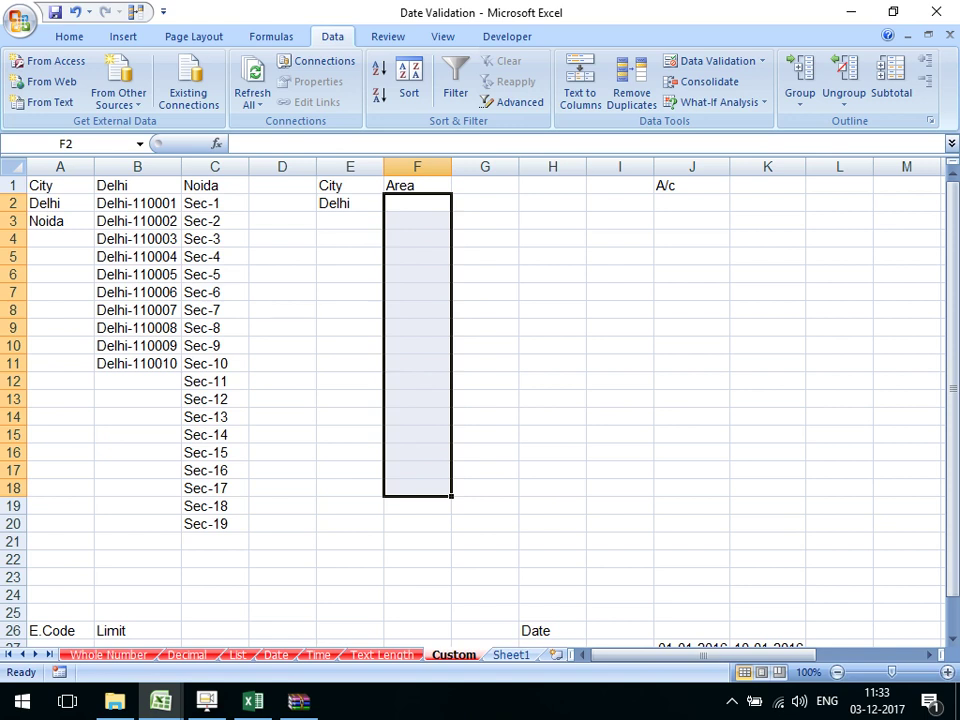
{"action": "left_click", "coordinate": [350, 345]}
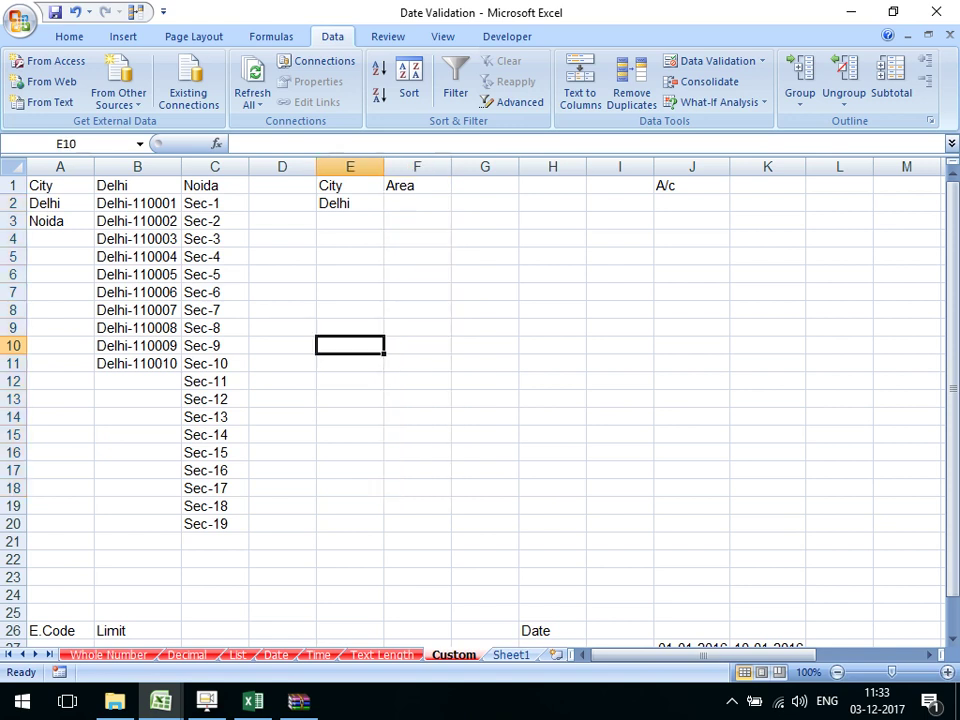
{"action": "left_click_drag", "start_coordinate": [137, 203], "coordinate": [137, 363]}
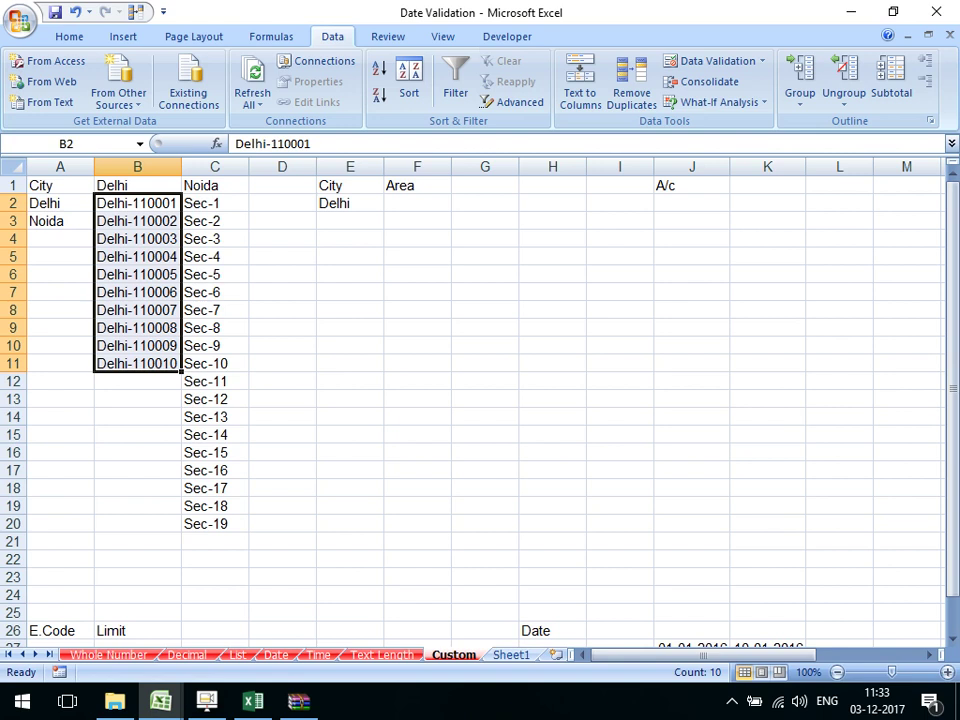
{"action": "left_click_drag", "start_coordinate": [181, 166], "coordinate": [183, 166]}
{"action": "left_click", "coordinate": [12, 143]}
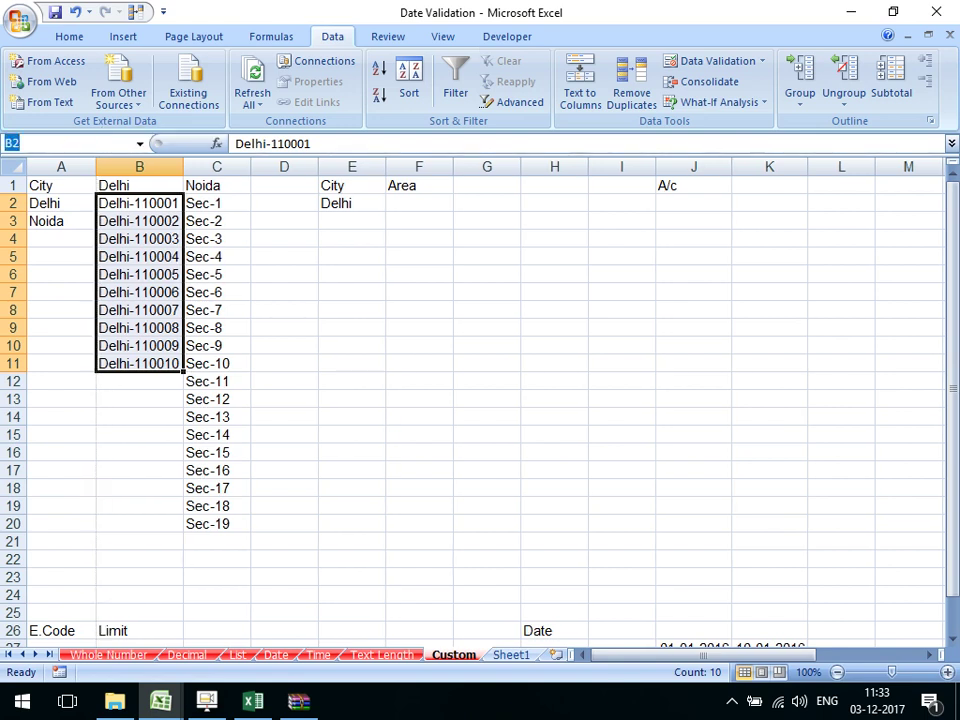
{"action": "type", "text": "delhi"}
{"action": "key", "text": "Return"}
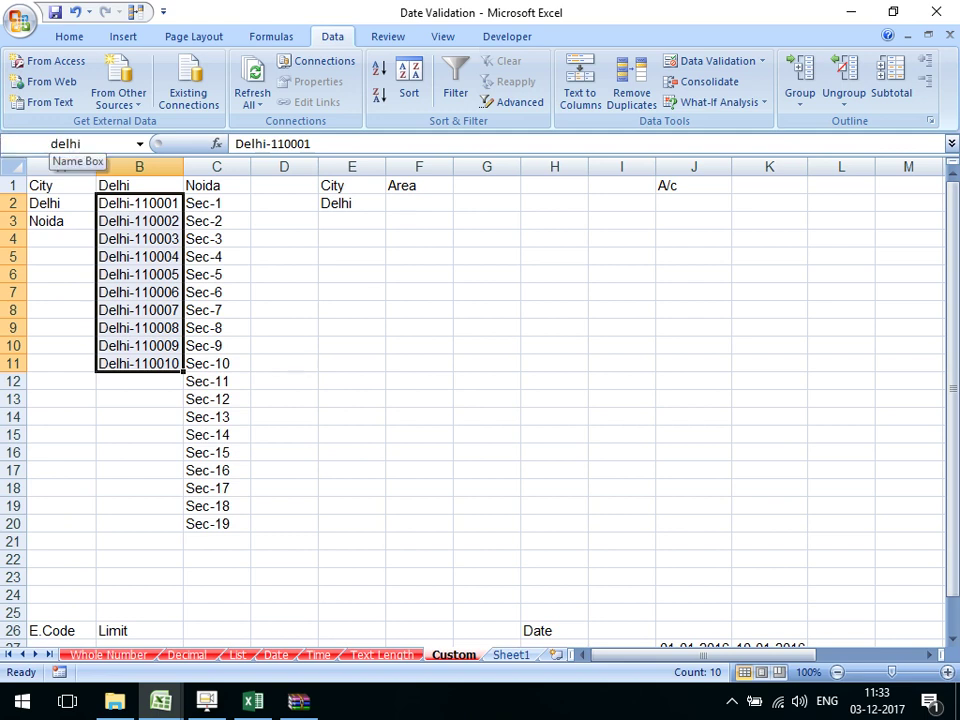
- Select the Noida sectors C2:C20 and name the range noida
{"action": "key", "text": "Down"}
{"action": "key", "text": "Right"}
{"action": "key", "text": "Up"}
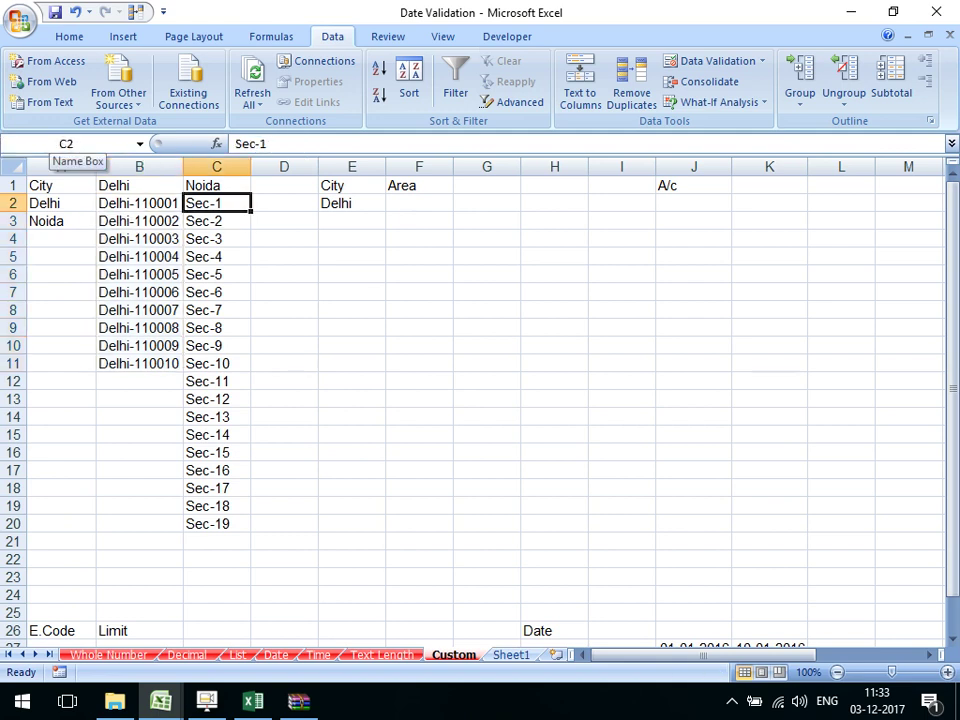
{"action": "key", "text": "ctrl+shift+Down"}
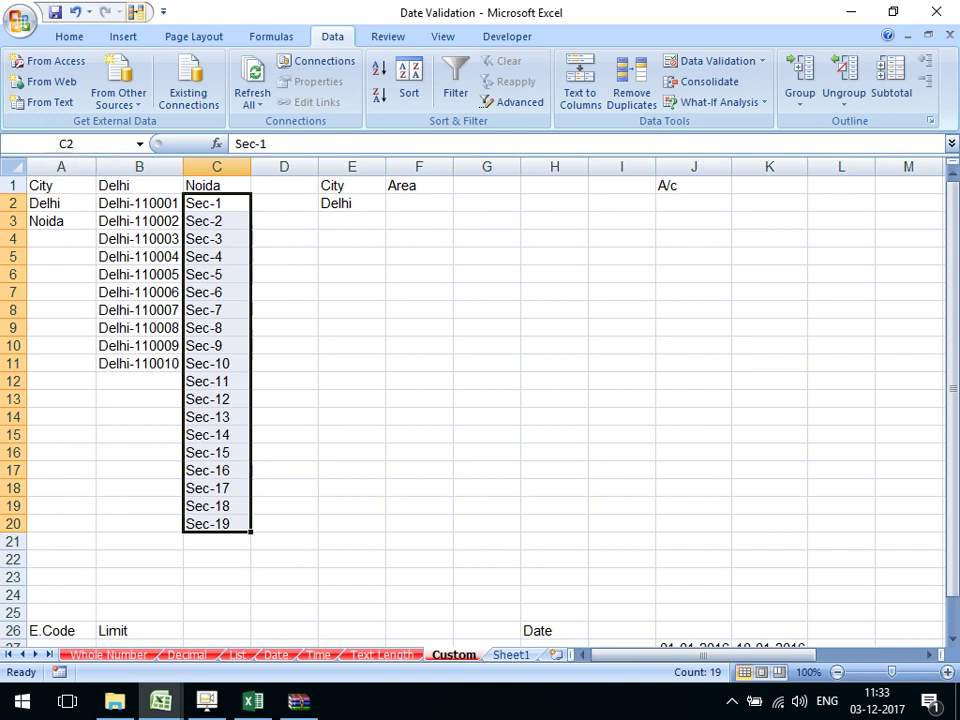
{"action": "left_click", "coordinate": [60, 143]}
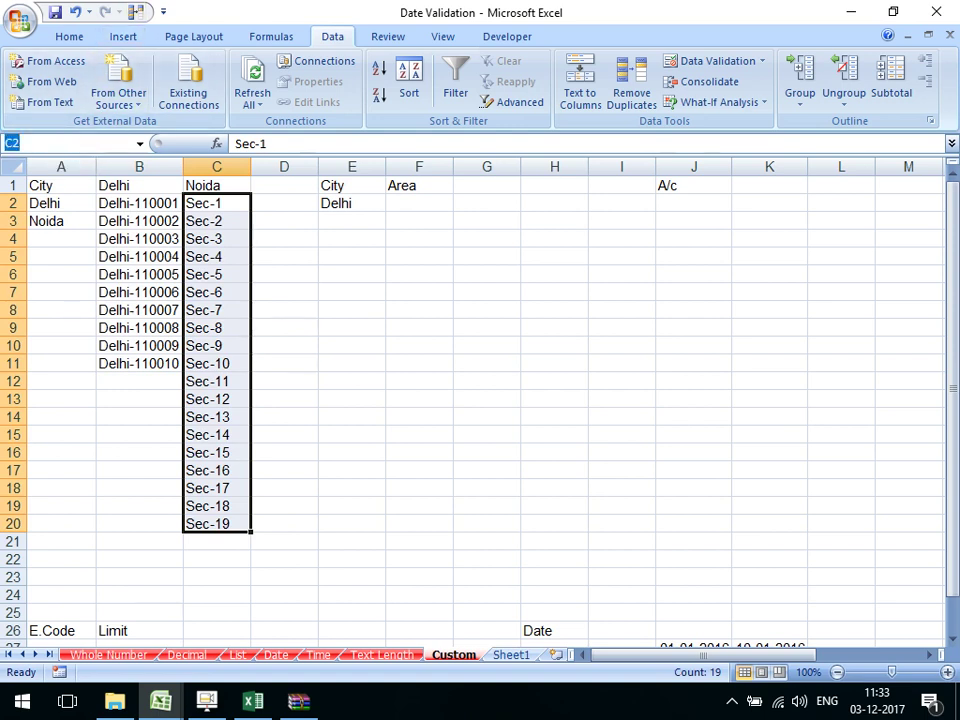
{"action": "type", "text": "noida"}
{"action": "key", "text": "Return"}
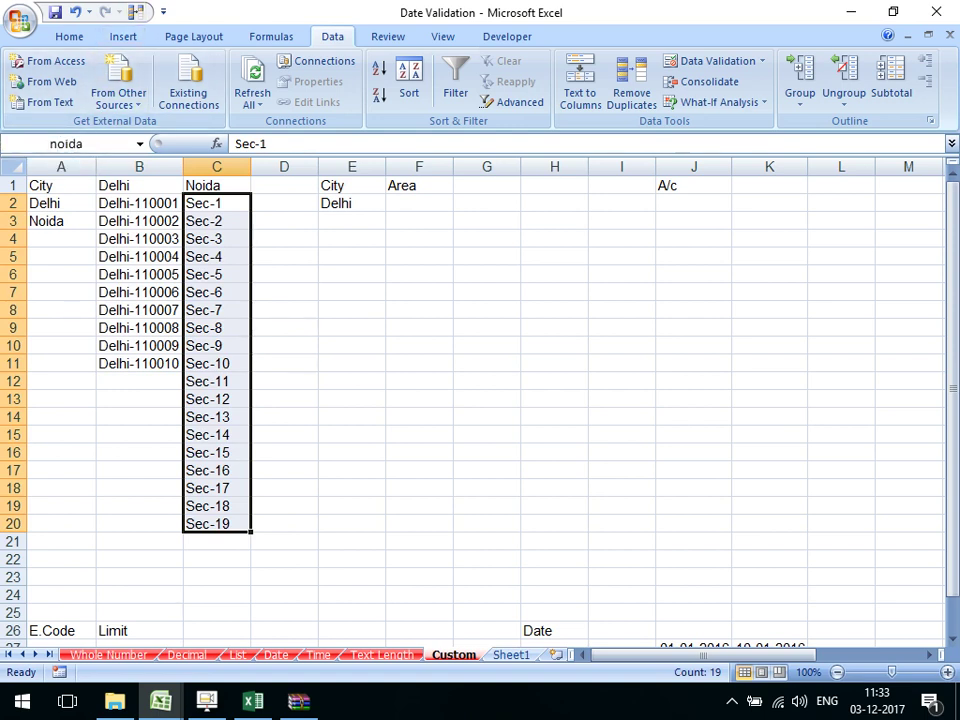
- Test the names by typing =delhi and =noida in H5, cancelling each
{"action": "key", "text": "Right"}
{"action": "key", "text": "Right"}
{"action": "key", "text": "Right"}
{"action": "key", "text": "Right"}
{"action": "key", "text": "Right"}
{"action": "key", "text": "Down"}
{"action": "key", "text": "Down"}
{"action": "key", "text": "Down"}
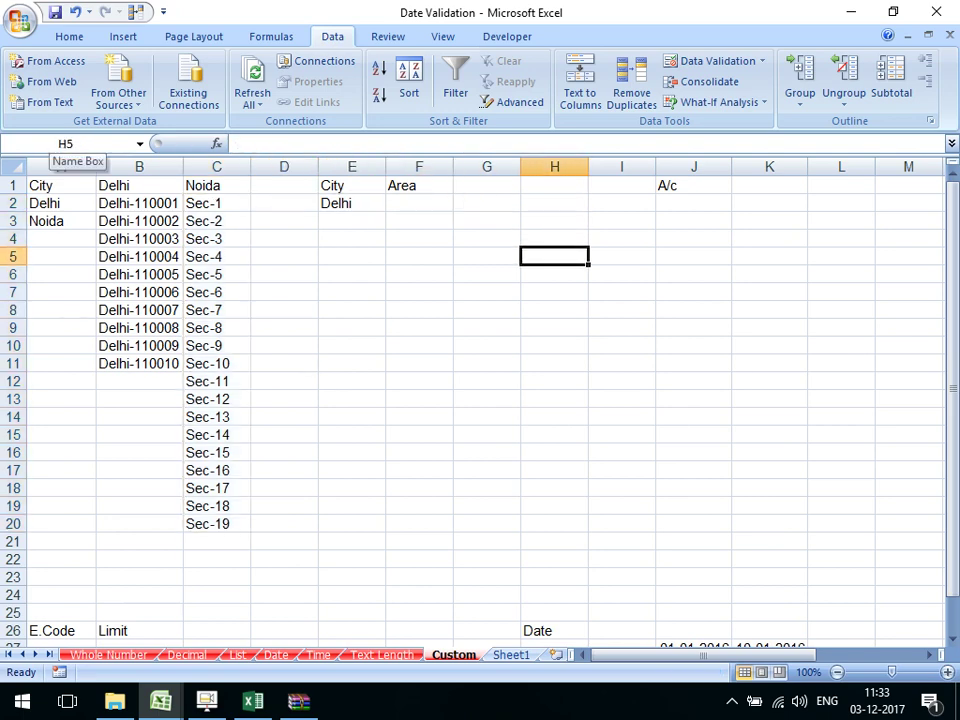
{"action": "type", "text": "=delhi"}
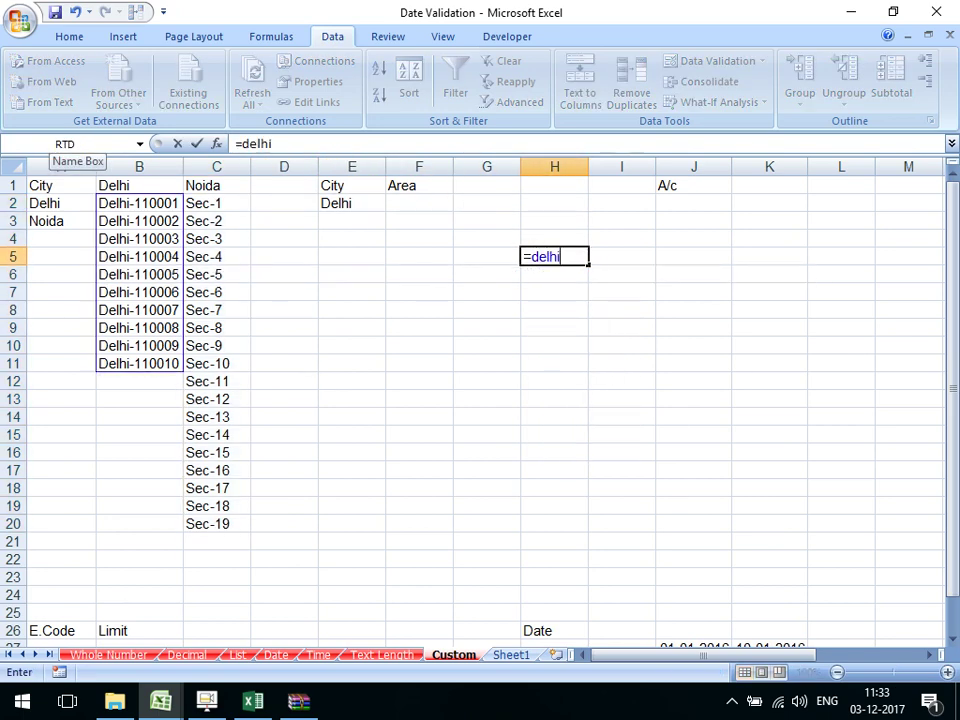
{"action": "key", "text": "Escape"}
{"action": "type", "text": "="}
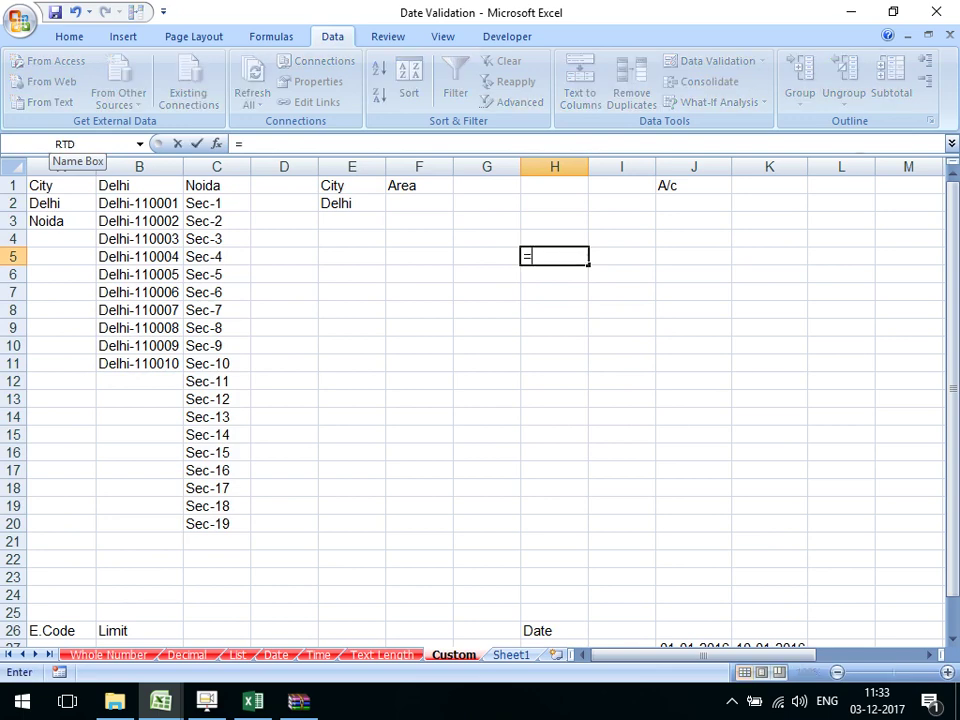
{"action": "type", "text": "no"}
{"action": "key", "text": "Tab"}
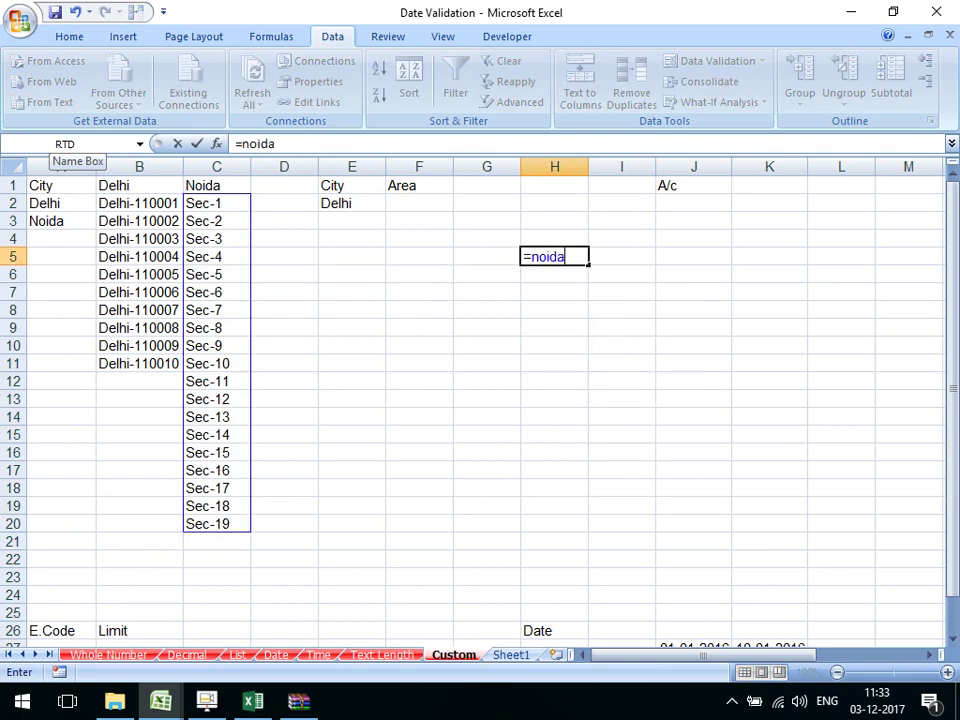
{"action": "key", "text": "Escape"}
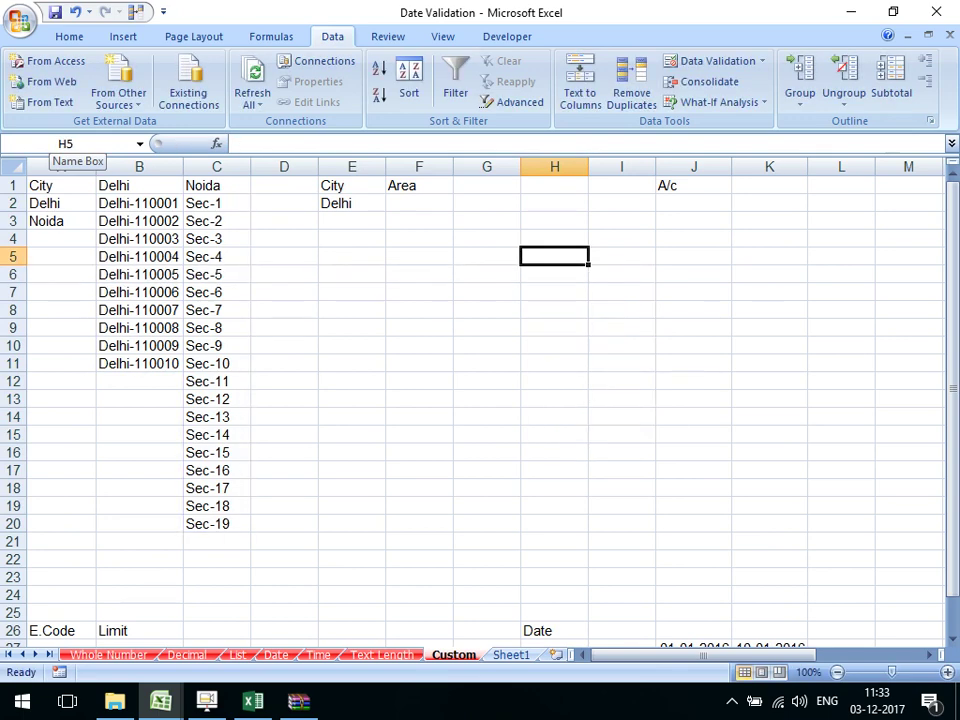
- Enter a1 in I6 and a test formula =INDIRECT(I6) beside it in J6
{"action": "key", "text": "Right"}
{"action": "key", "text": "Down"}
{"action": "type", "text": "a"}
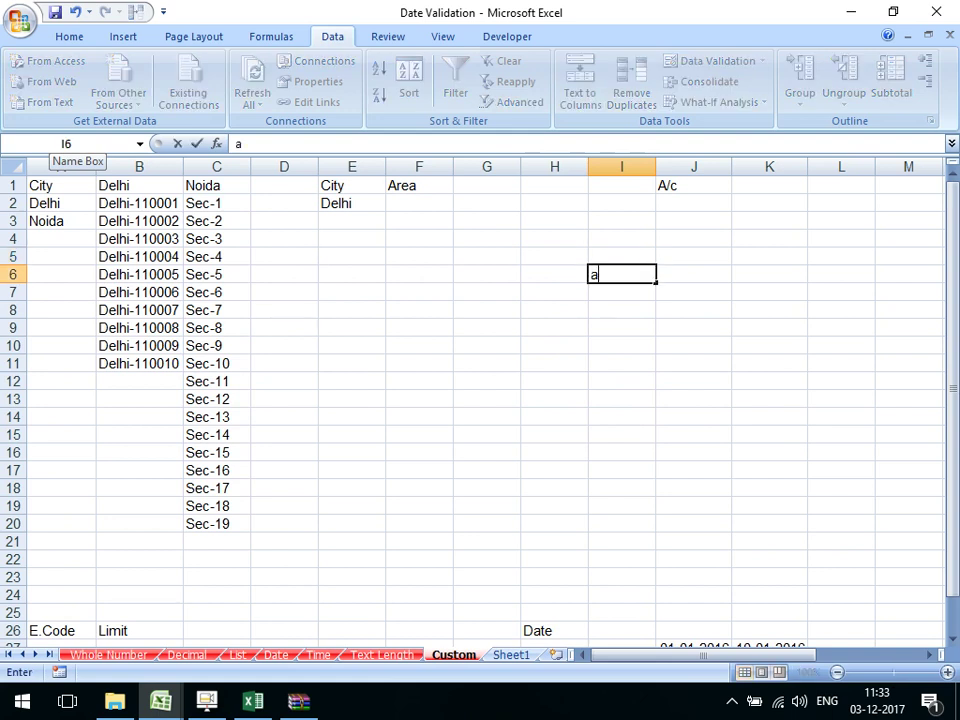
{"action": "type", "text": "1"}
{"action": "key", "text": "Return"}
{"action": "key", "text": "Up"}
{"action": "key", "text": "Right"}
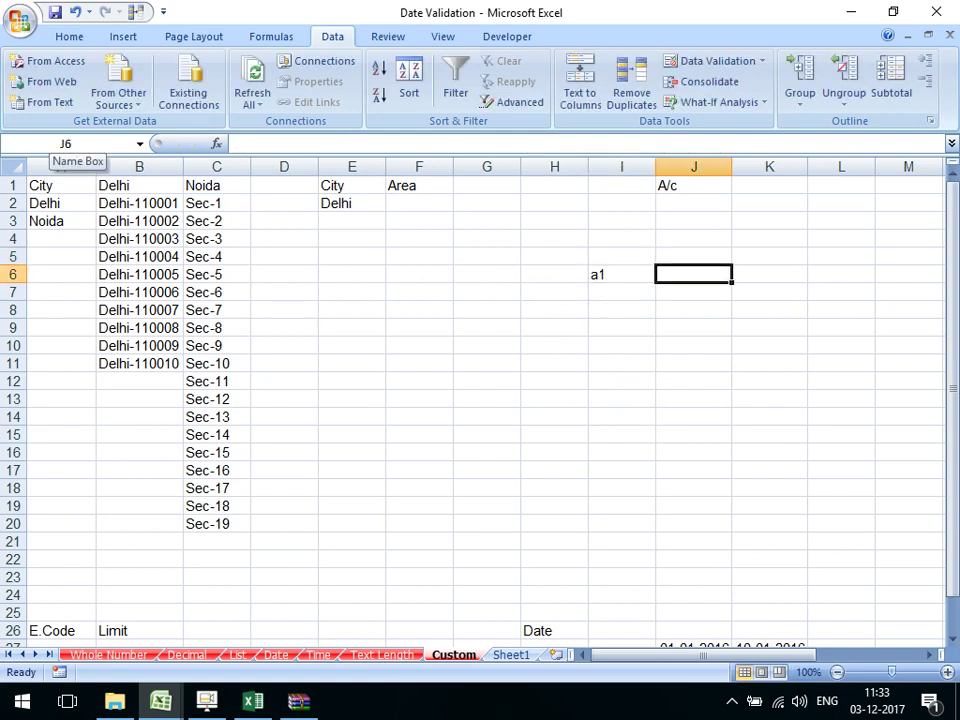
{"action": "type", "text": "=i"}
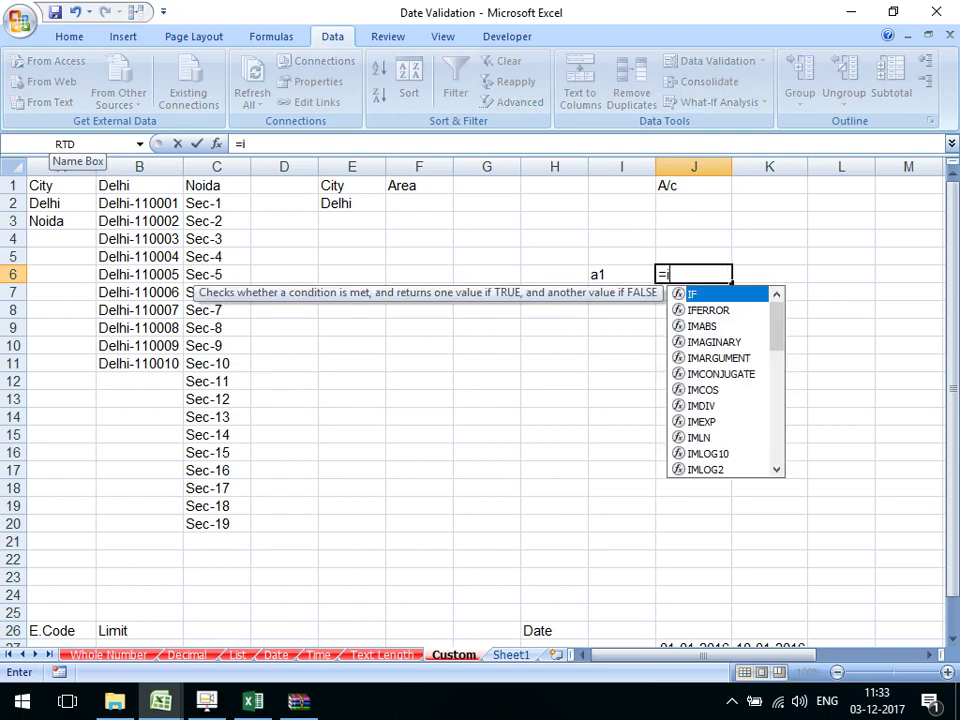
{"action": "type", "text": "nd"}
{"action": "key", "text": "Down"}
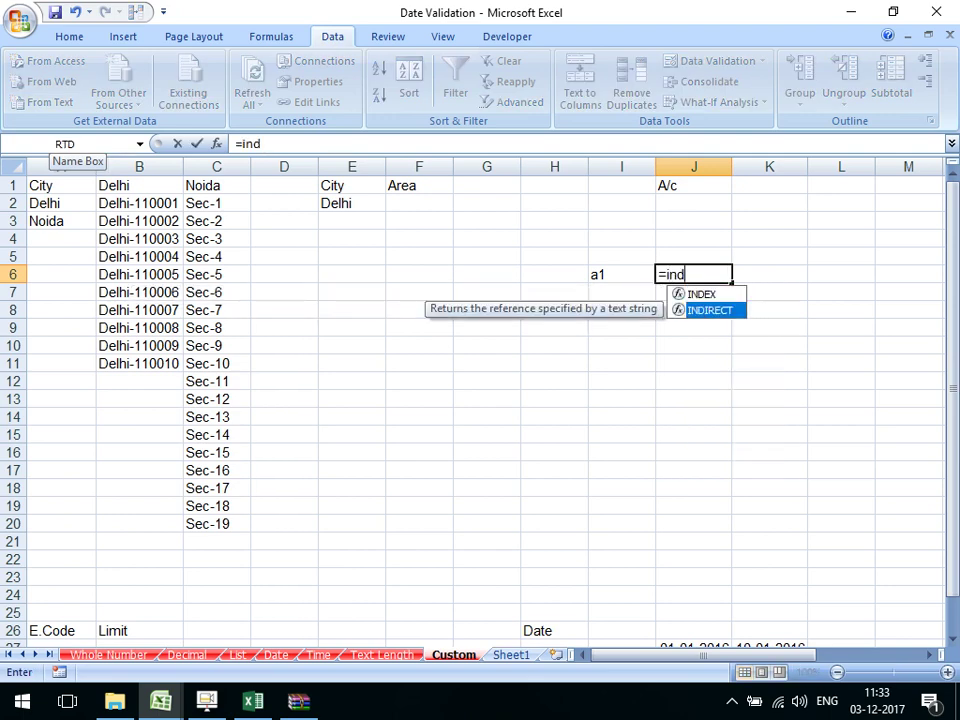
{"action": "key", "text": "Tab"}
{"action": "key", "text": "Left"}
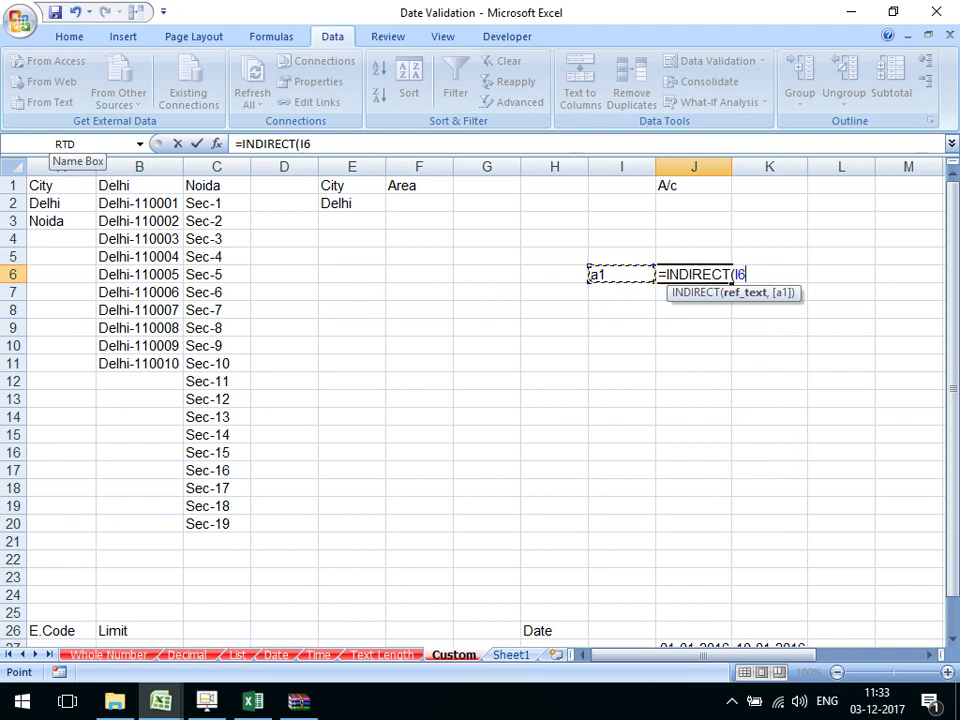
{"action": "key", "text": "Return"}
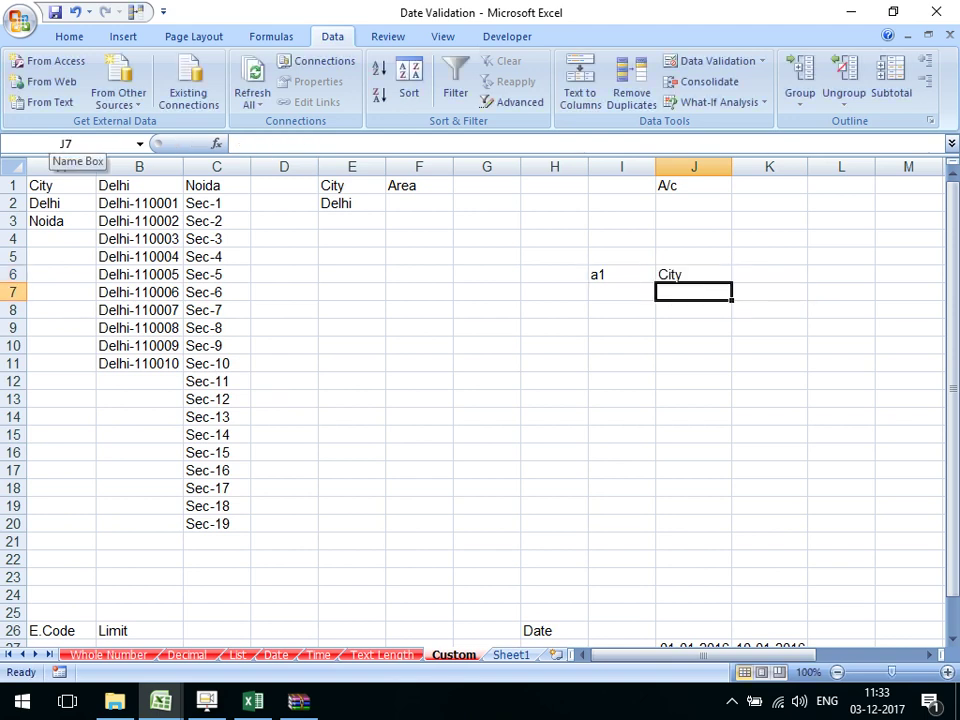
- Change I6 to a2, a3, then a4 to test the INDIRECT result
{"action": "left_click", "coordinate": [621, 274]}
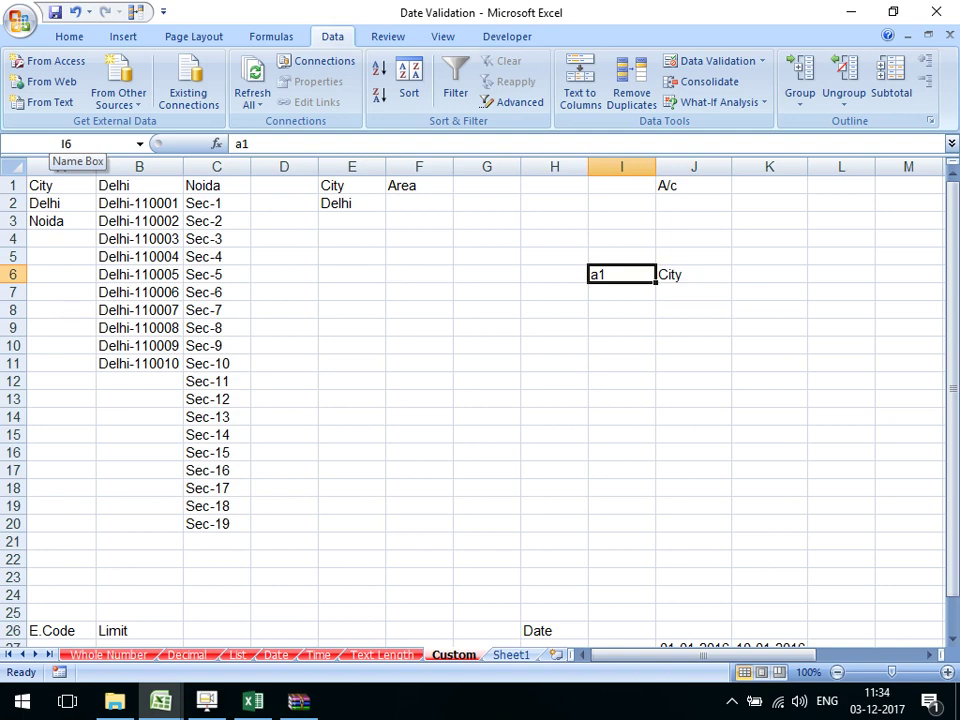
{"action": "type", "text": "a2"}
{"action": "key", "text": "Return"}
{"action": "key", "text": "Up"}
{"action": "type", "text": "a3"}
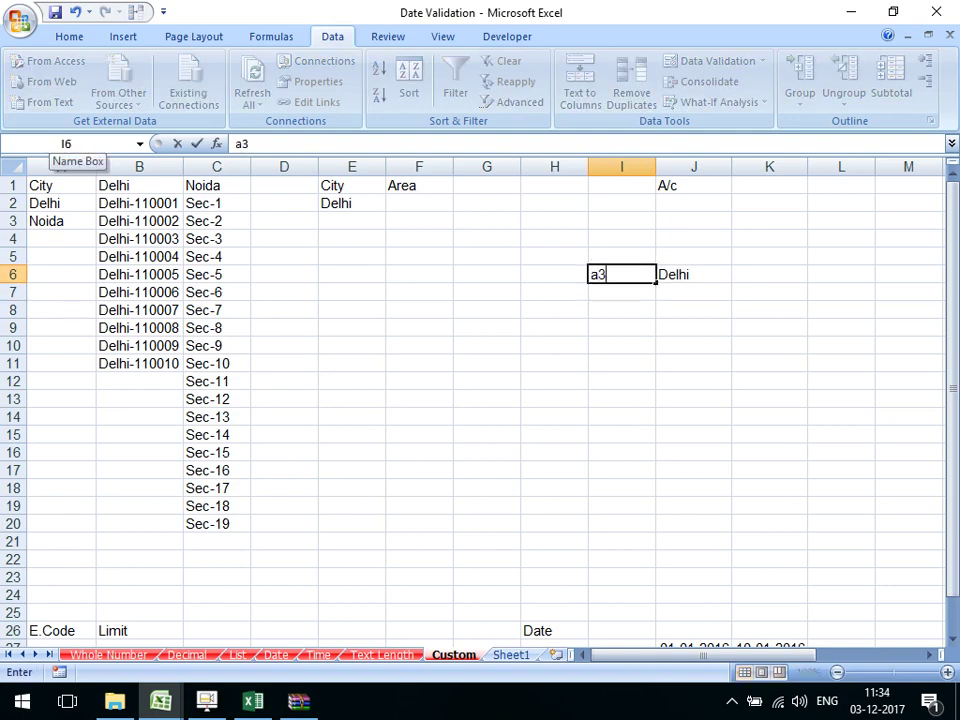
{"action": "key", "text": "Return"}
{"action": "key", "text": "Up"}
{"action": "type", "text": "a3"}
{"action": "key", "text": "BackSpace"}
{"action": "type", "text": "4"}
{"action": "key", "text": "Return"}
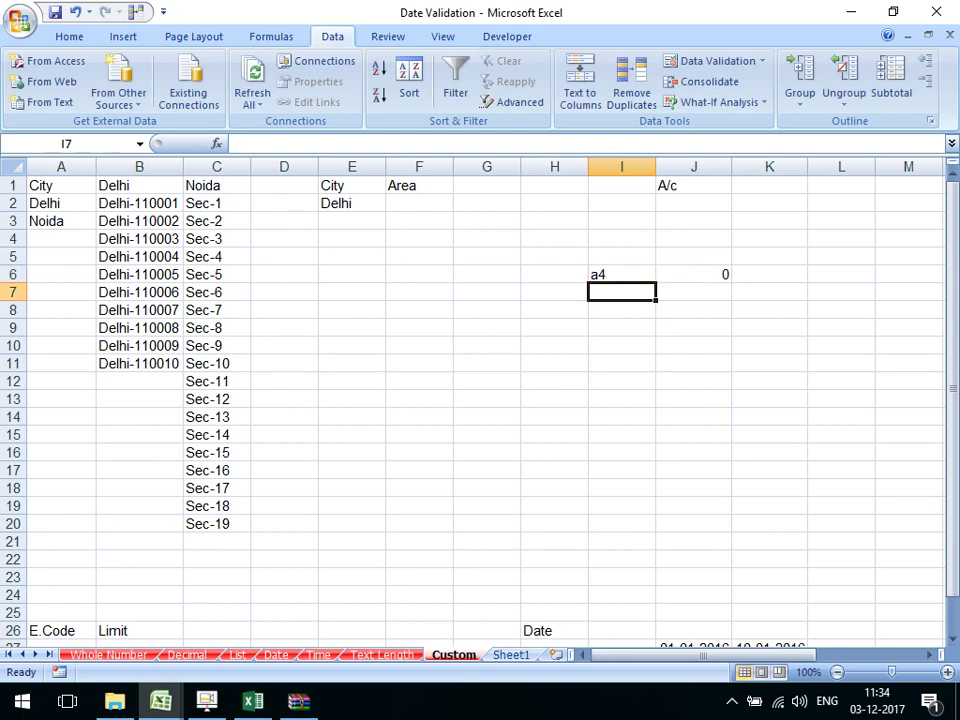
- Enter =INDIRECT(E2) in I8 and compare it with Delhi-110007 in B8
{"action": "key", "text": "Down"}
{"action": "type", "text": "=ind"}
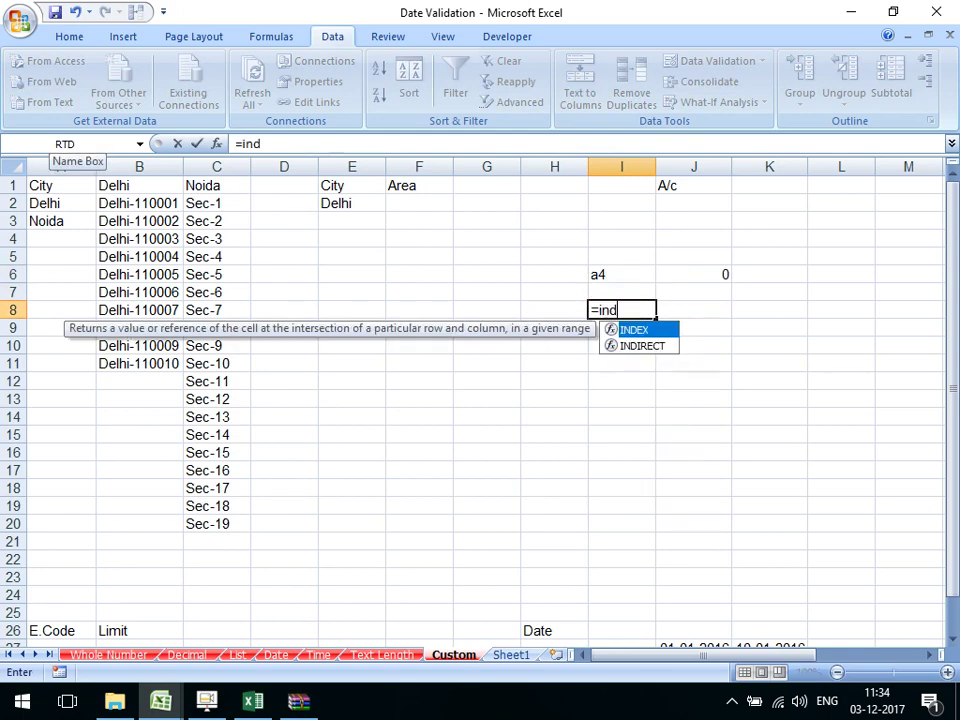
{"action": "key", "text": "Down"}
{"action": "key", "text": "Tab"}
{"action": "key", "text": "Up"}
{"action": "key", "text": "Up"}
{"action": "key", "text": "Up"}
{"action": "key", "text": "Up"}
{"action": "key", "text": "Up"}
{"action": "key", "text": "Up"}
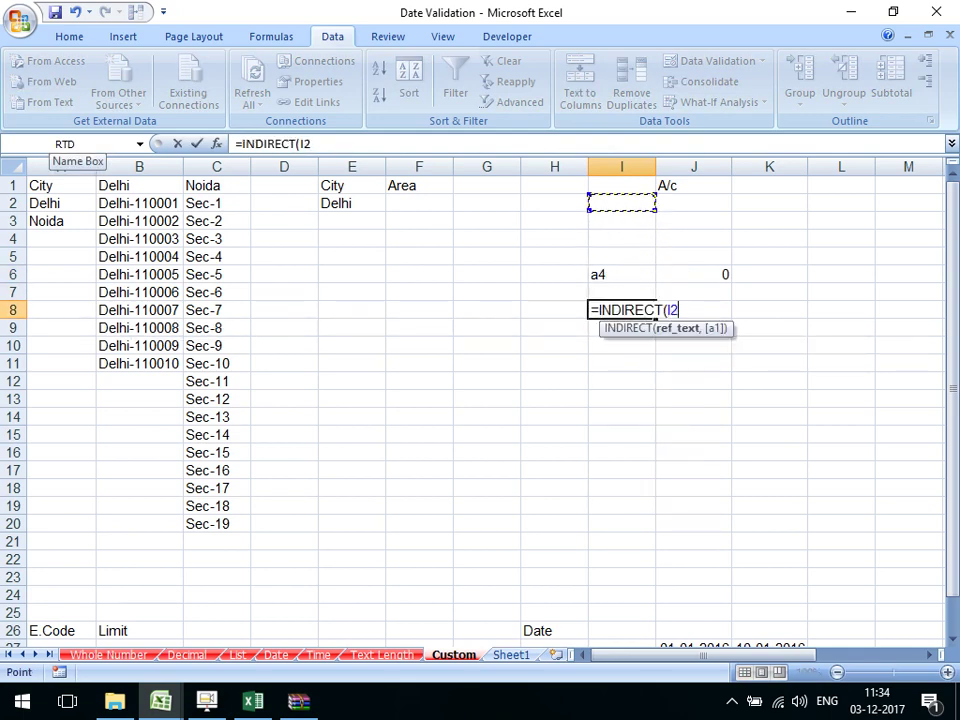
{"action": "key", "text": "Left"}
{"action": "key", "text": "Left"}
{"action": "key", "text": "Left"}
{"action": "key", "text": "Left"}
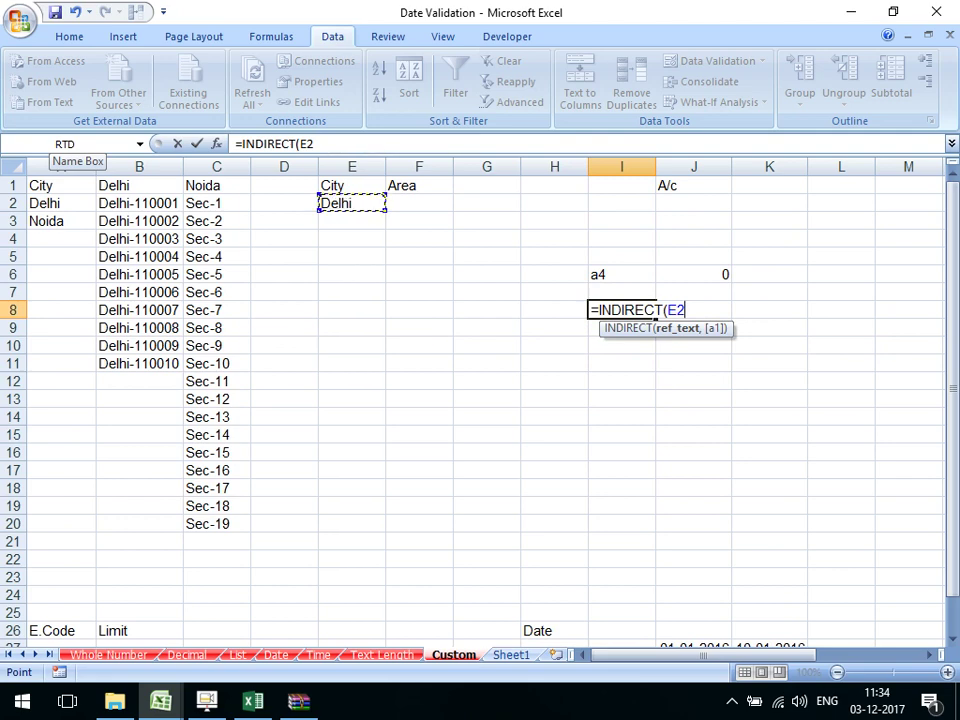
{"action": "key", "text": "Return"}
{"action": "key", "text": "Up"}
{"action": "key", "text": "F2"}
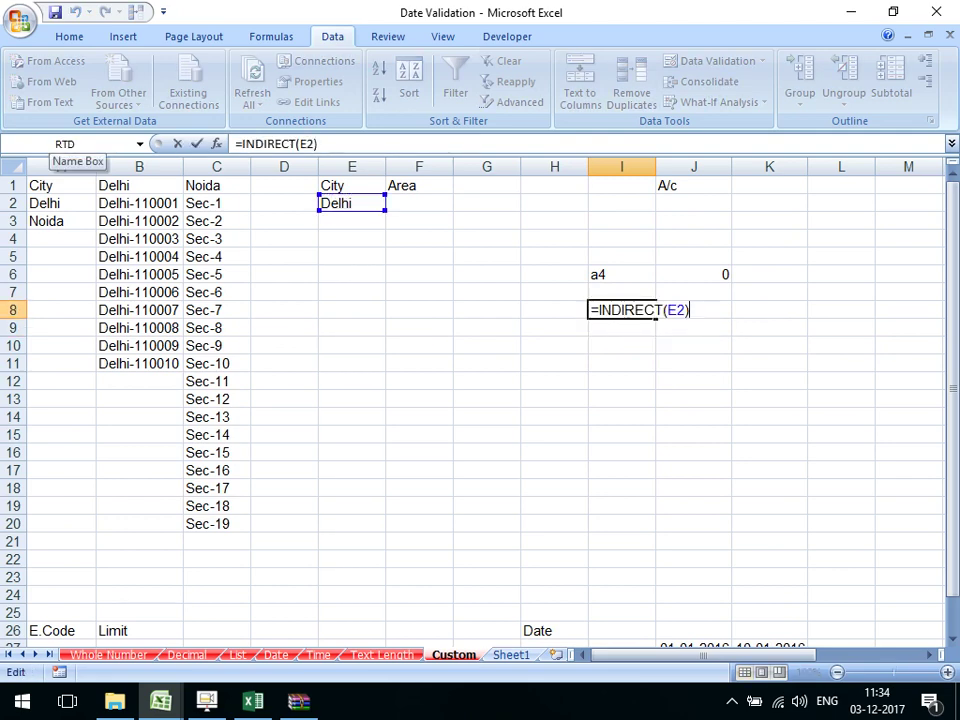
{"action": "key", "text": "Return"}
{"action": "key", "text": "Up"}
{"action": "key", "text": "Left"}
{"action": "key", "text": "Left"}
{"action": "key", "text": "Left"}
{"action": "key", "text": "Left"}
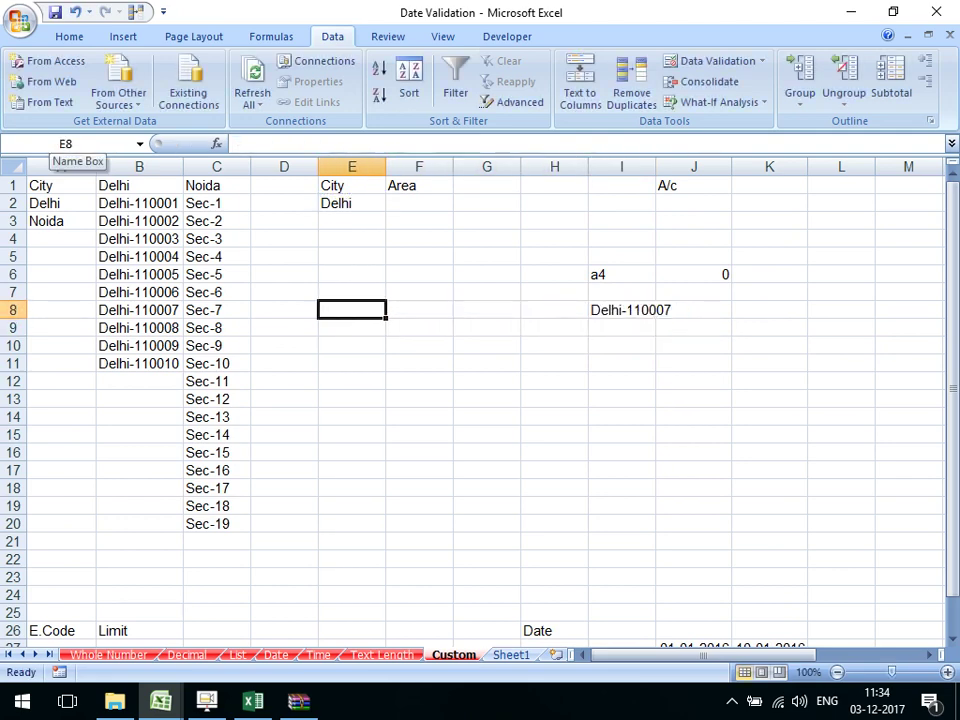
{"action": "key", "text": "Left"}
{"action": "key", "text": "Left"}
{"action": "key", "text": "Left"}
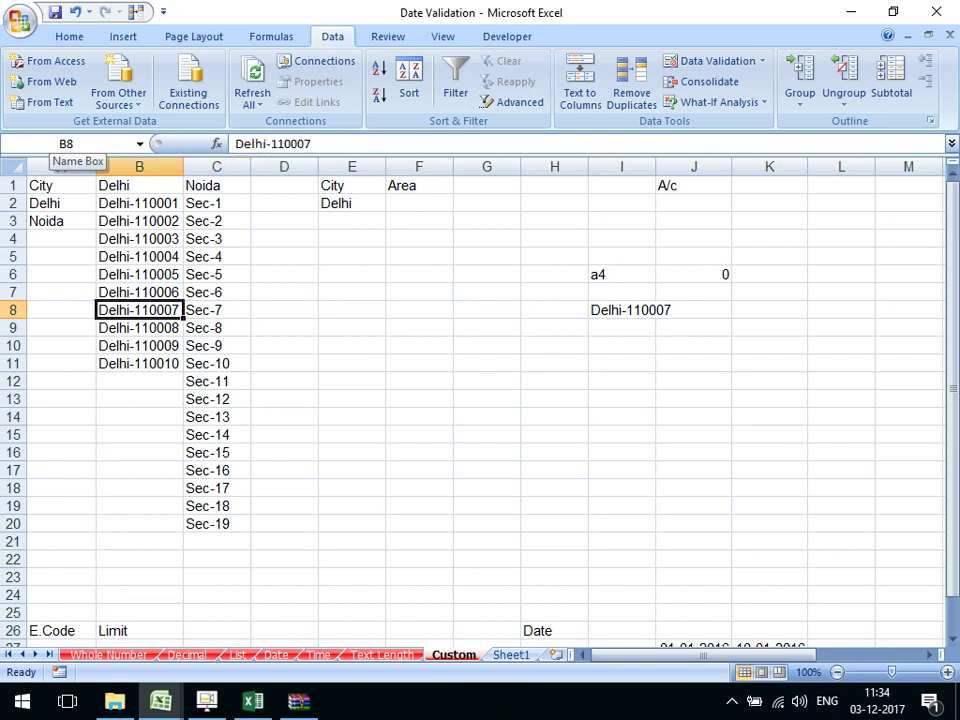
- Fill the I8 formula down into I9 and check its faulty result
{"action": "key", "text": "Right"}
{"action": "key", "text": "Right"}
{"action": "key", "text": "Right"}
{"action": "key", "text": "Right"}
{"action": "key", "text": "Right"}
{"action": "key", "text": "Right"}
{"action": "key", "text": "Right"}
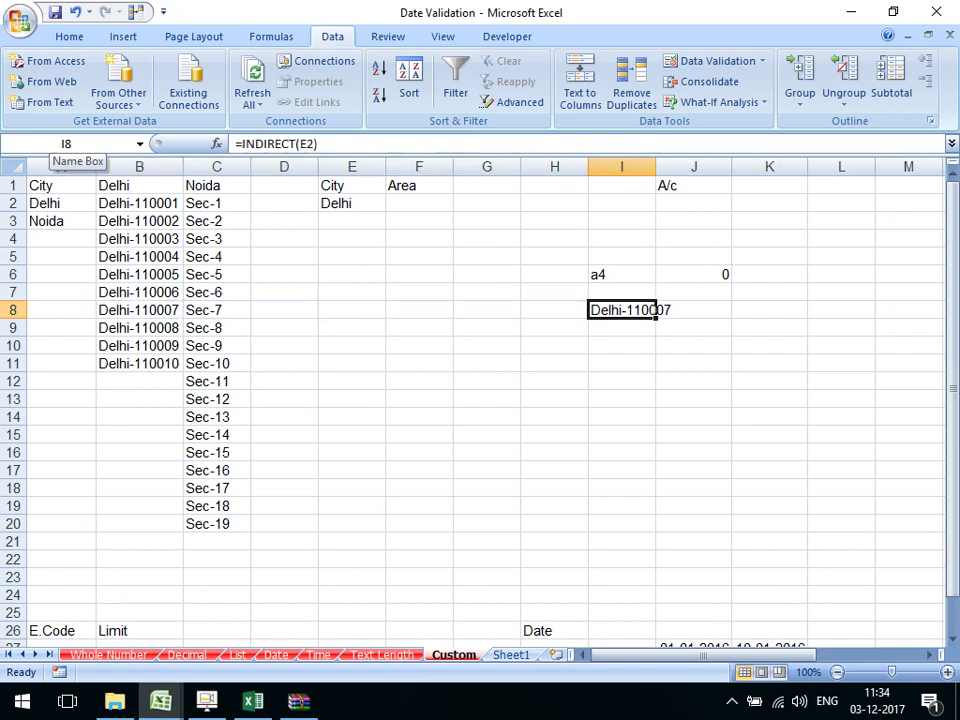
{"action": "key", "text": "shift+Down"}
{"action": "key", "text": "ctrl+d"}
{"action": "key", "text": "Down"}
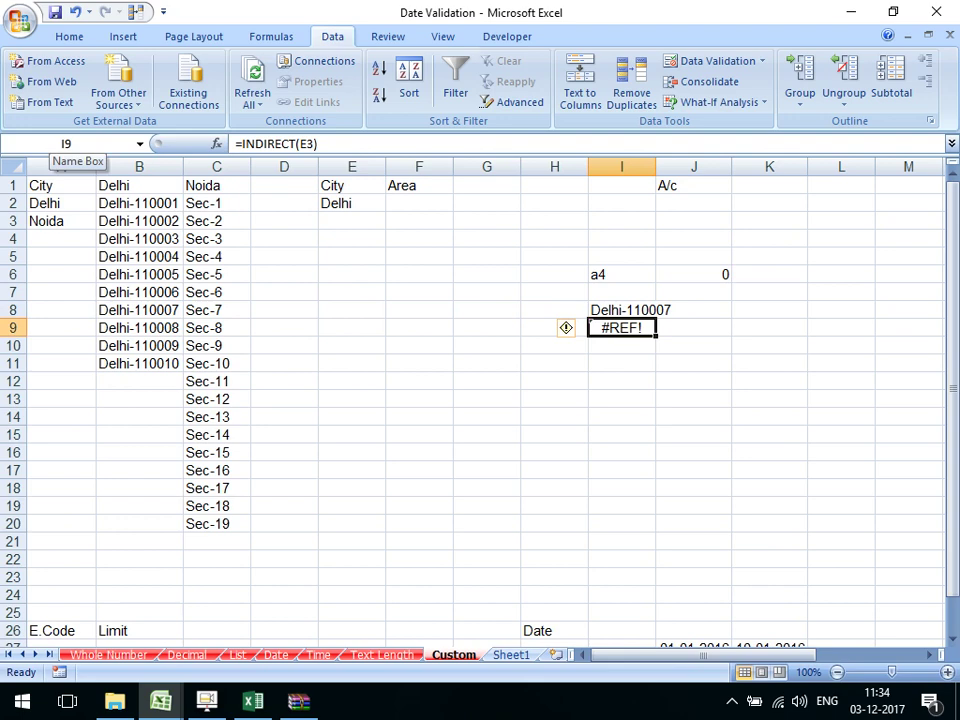
{"action": "key", "text": "F2"}
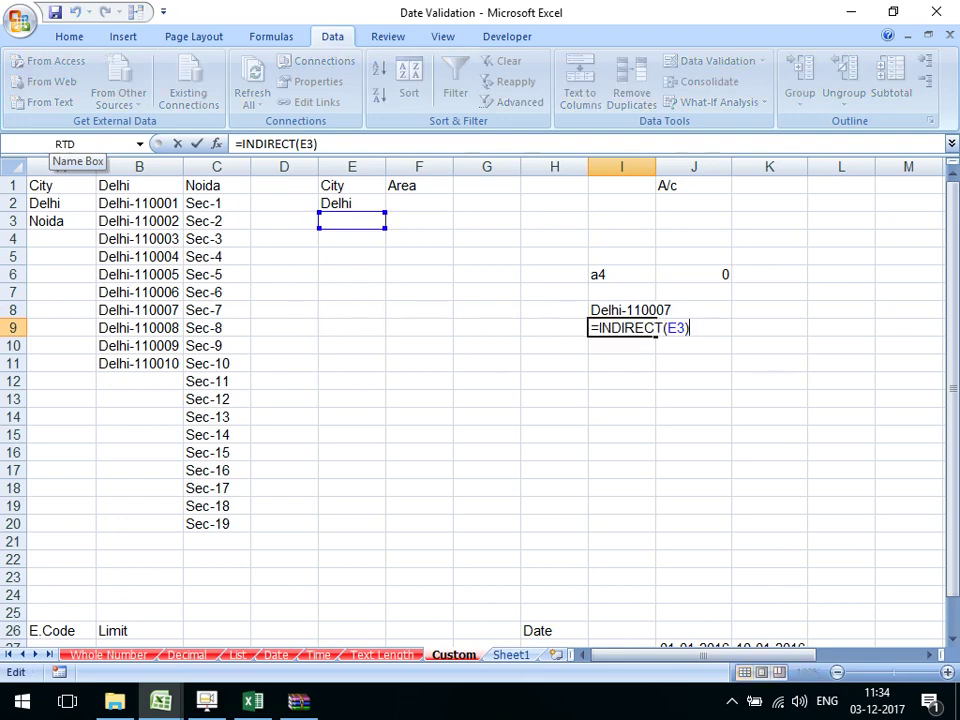
{"action": "key", "text": "Escape"}
- Change I8 to =INDIRECT($E$2) and fill it into I9 and I10
{"action": "left_click", "coordinate": [592, 312]}
{"action": "key", "text": "F2"}
{"action": "key", "text": "F4"}
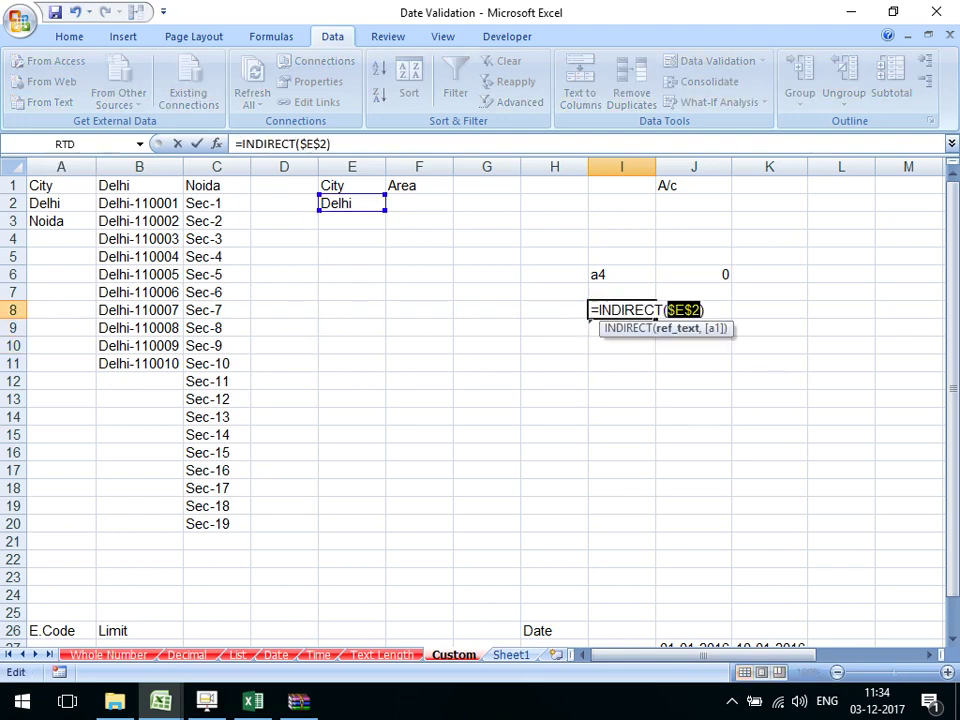
{"action": "key", "text": "Return"}
{"action": "key", "text": "ctrl+d"}
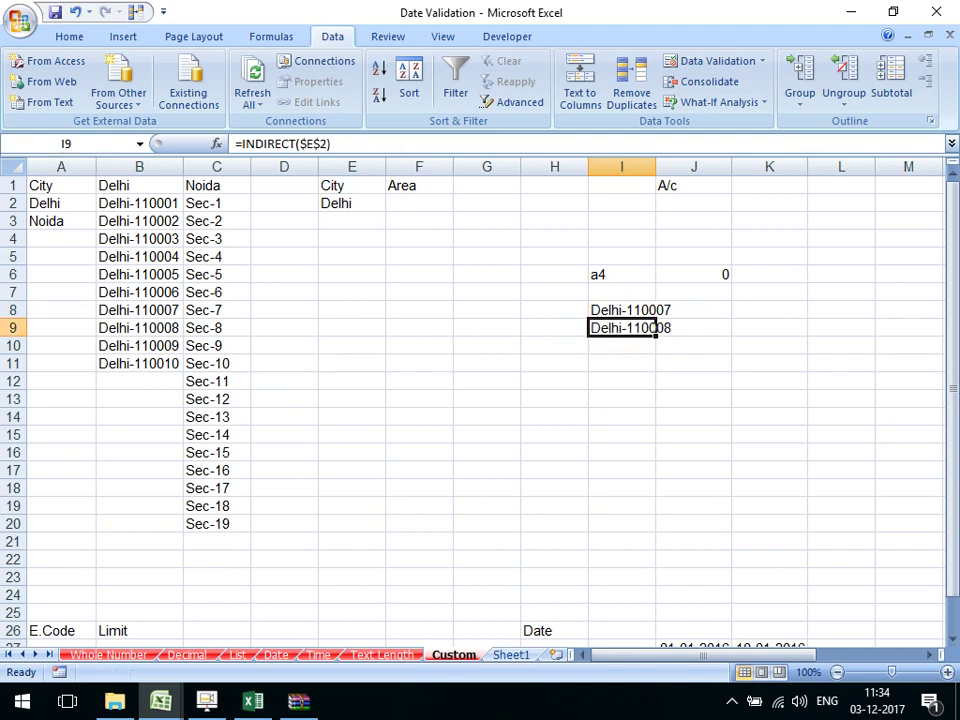
{"action": "key", "text": "Return"}
{"action": "key", "text": "ctrl+d"}
{"action": "key", "text": "Return"}
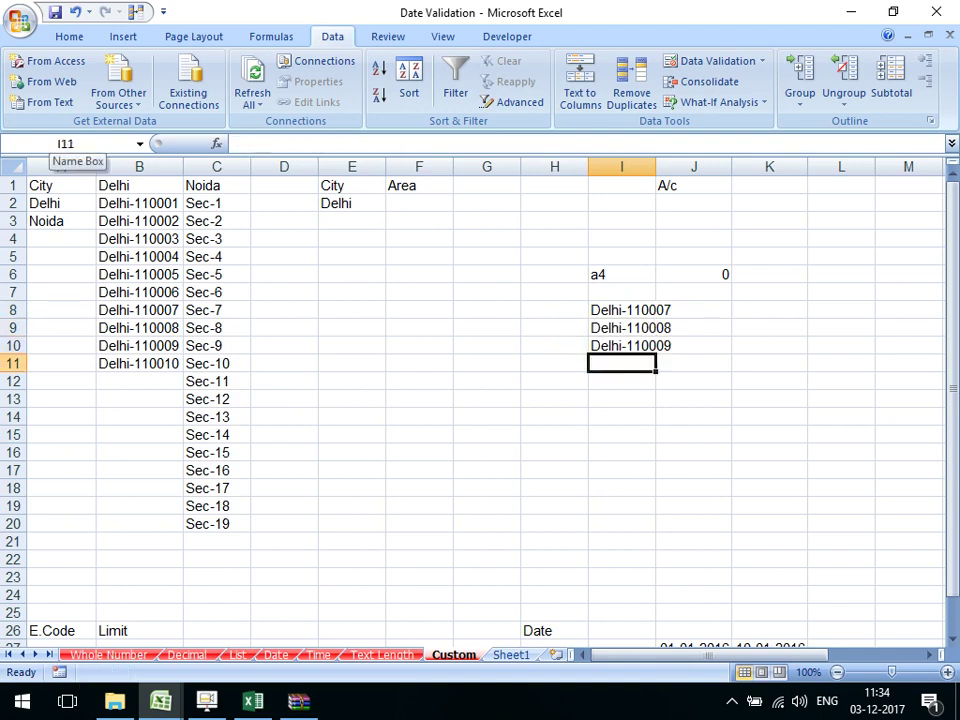
- Verify the I10 formula, then select the Area cell F2
{"action": "left_click", "coordinate": [621, 345]}
{"action": "key", "text": "F2"}
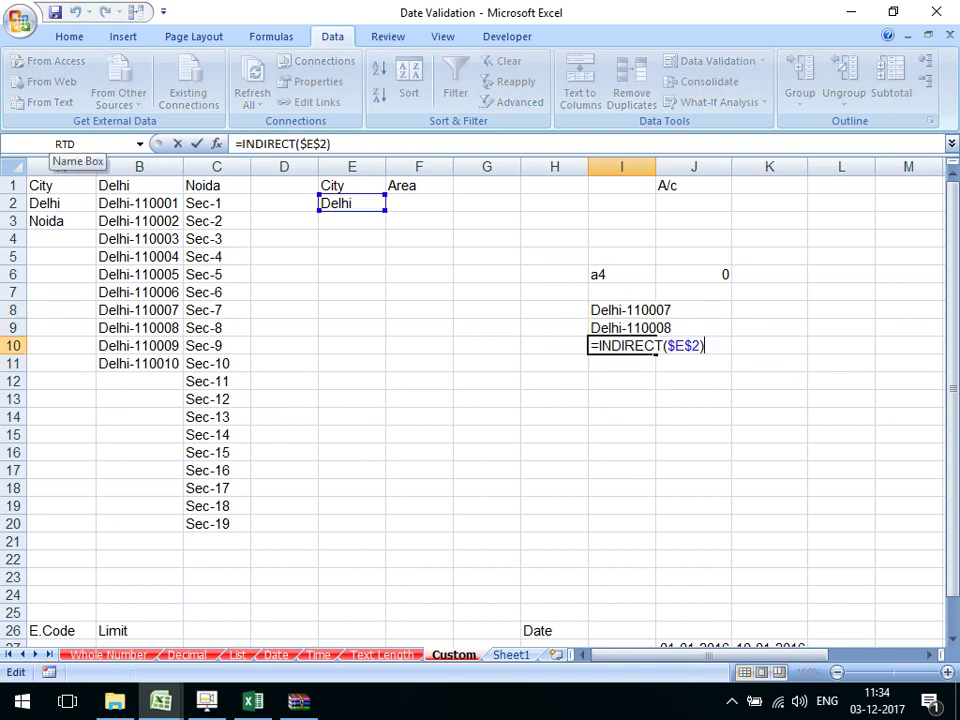
{"action": "key", "text": "Escape"}
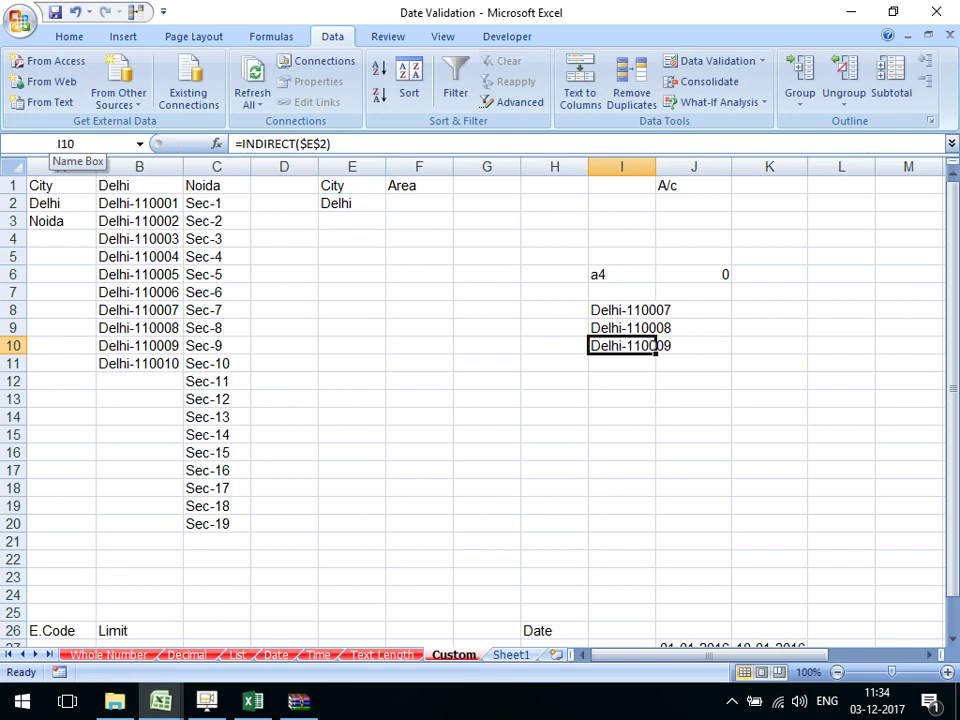
{"action": "key", "text": "Up"}
{"action": "key", "text": "Up"}
{"action": "key", "text": "Up"}
{"action": "key", "text": "Up"}
{"action": "key", "text": "Left"}
{"action": "key", "text": "Up"}
{"action": "key", "text": "Left"}
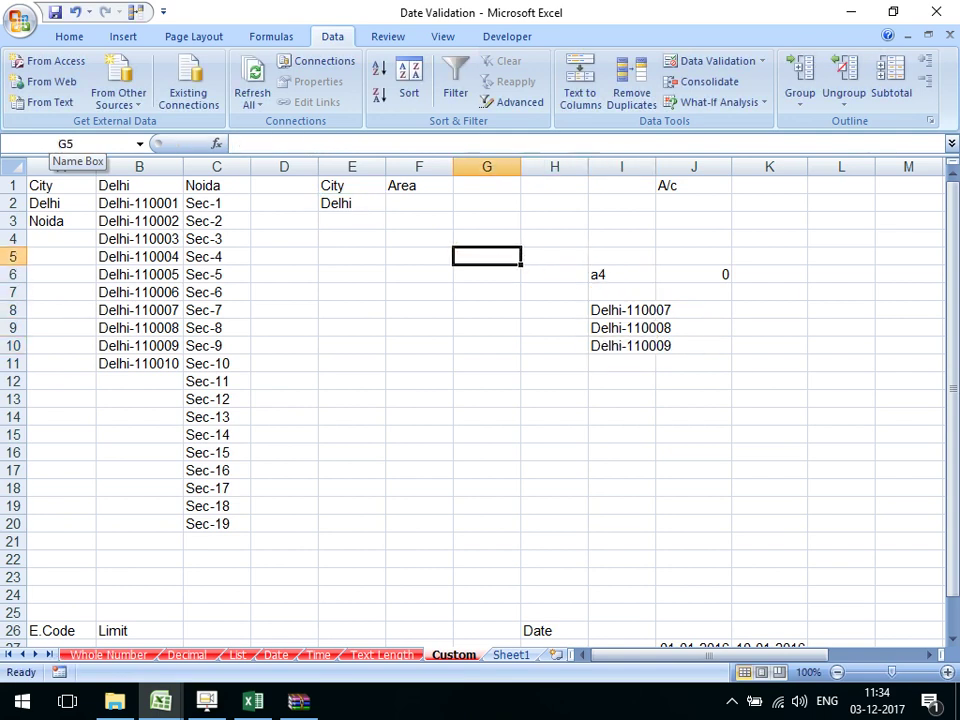
{"action": "key", "text": "Left"}
{"action": "key", "text": "Left"}
{"action": "key", "text": "Up"}
{"action": "key", "text": "Up"}
{"action": "key", "text": "Up"}
{"action": "key", "text": "Right"}
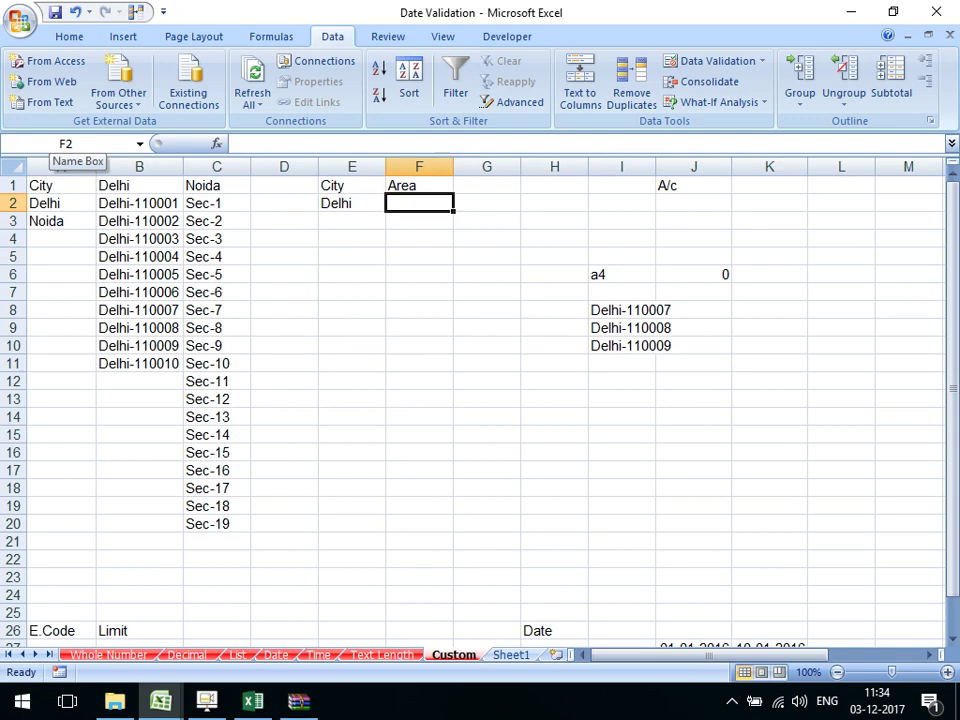
{"action": "key", "text": "alt"}
- Apply a List validation to F2 with source =INDIRECT($E$2)
{"action": "key", "text": "a"}
{"action": "key", "text": "v"}
{"action": "key", "text": "v"}
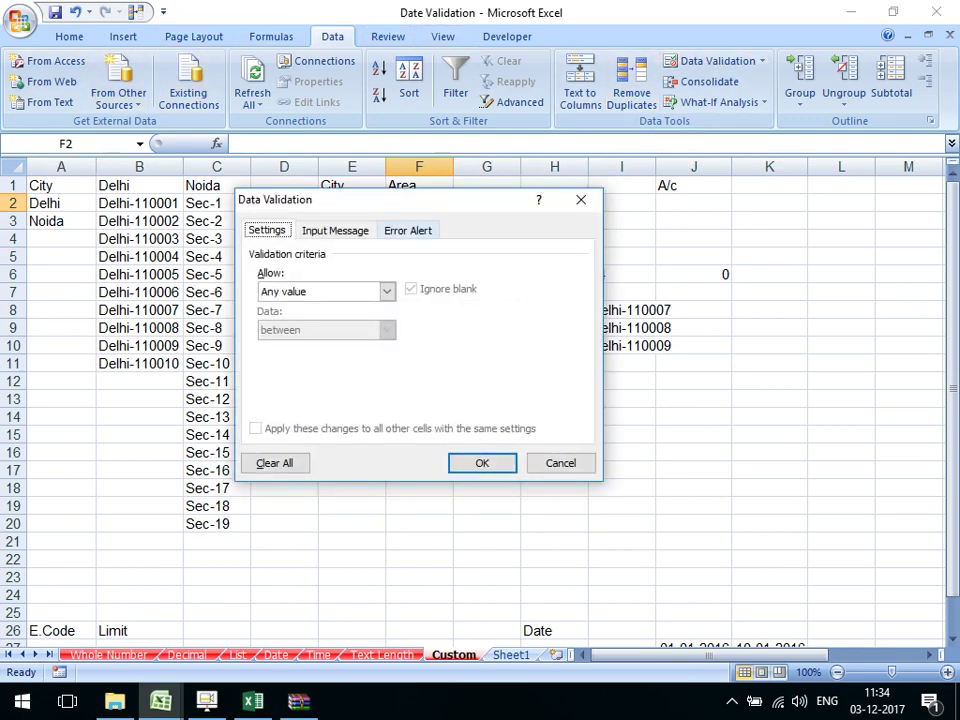
{"action": "key", "text": "alt+a"}
{"action": "key", "text": "alt+Down"}
{"action": "key", "text": "Down"}
{"action": "key", "text": "Down"}
{"action": "key", "text": "Down"}
{"action": "key", "text": "Down"}
{"action": "key", "text": "Down"}
{"action": "key", "text": "Up"}
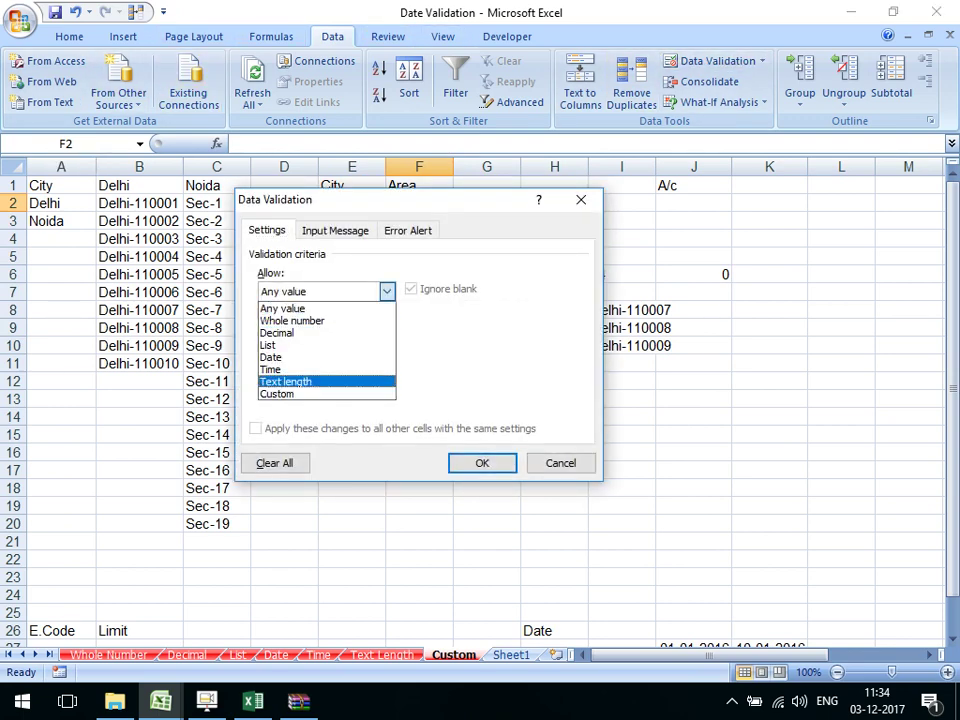
{"action": "key", "text": "Down"}
{"action": "key", "text": "Up"}
{"action": "key", "text": "Up"}
{"action": "key", "text": "Up"}
{"action": "key", "text": "Up"}
{"action": "key", "text": "Up"}
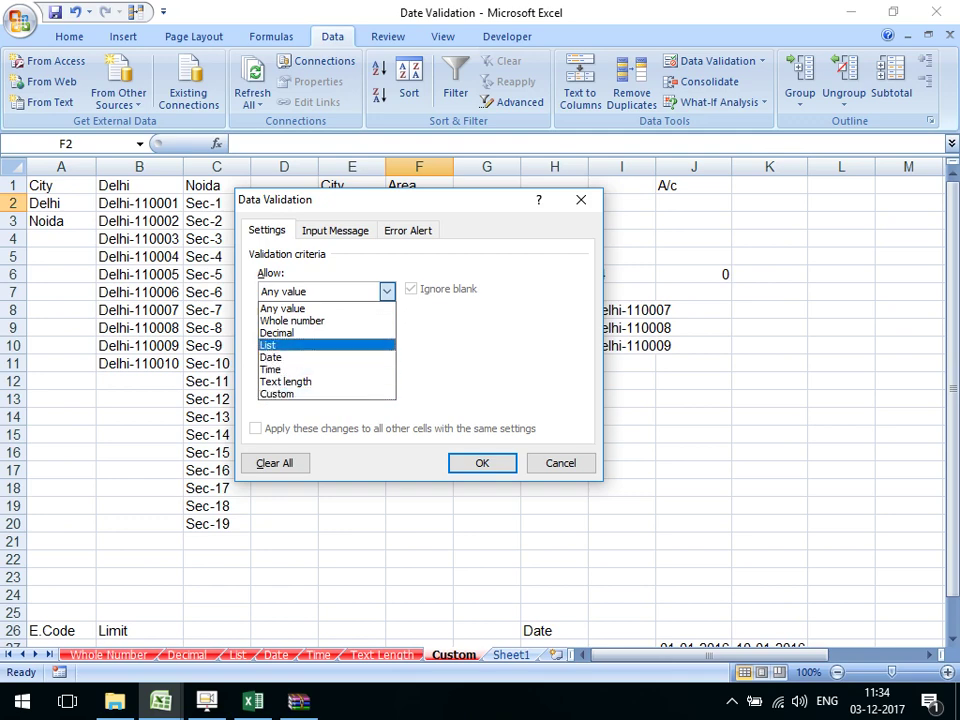
{"action": "key", "text": "Return"}
{"action": "mouse_move", "coordinate": [380, 199]}
{"action": "left_mouse_down"}
{"action": "mouse_move", "coordinate": [513, 215]}
{"action": "mouse_move", "coordinate": [633, 211]}
{"action": "left_mouse_up"}
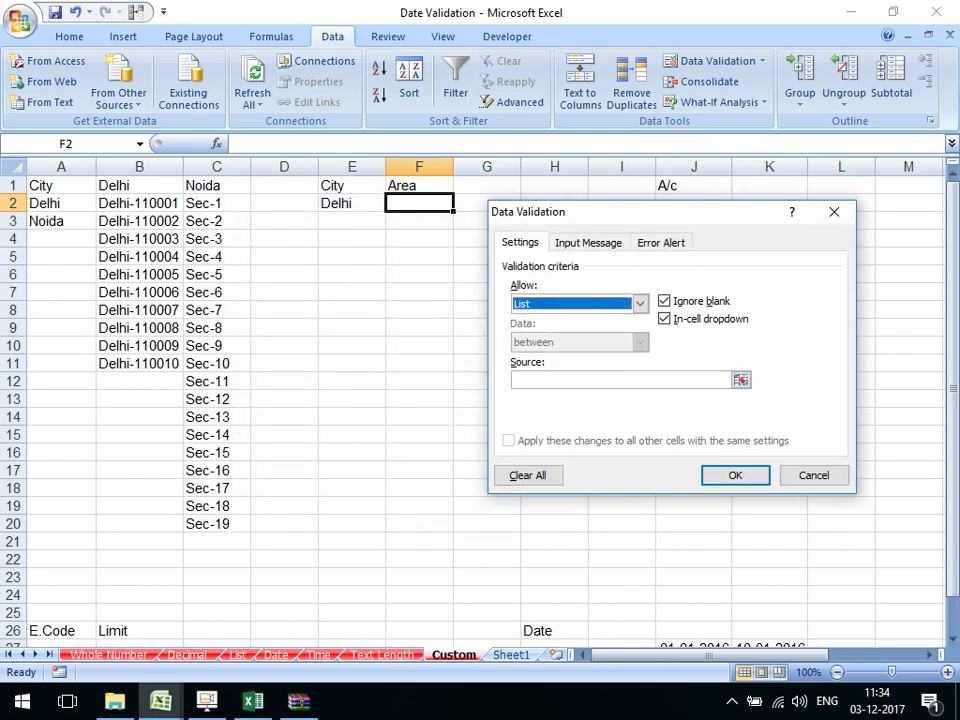
{"action": "key", "text": "alt+s"}
{"action": "type", "text": "="}
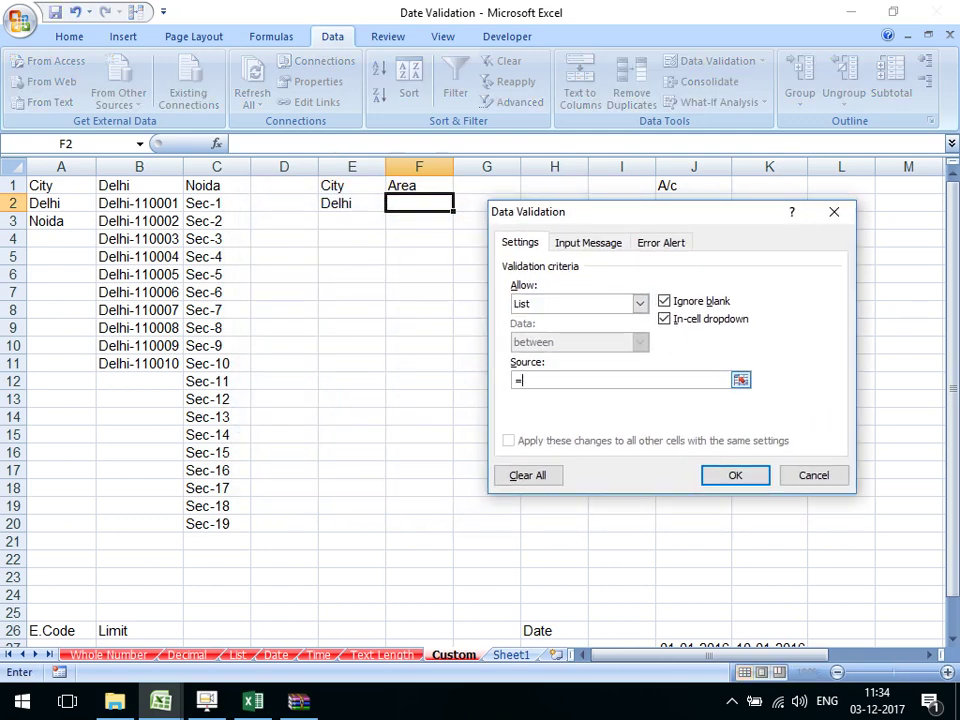
{"action": "type", "text": "indirect"}
{"action": "type", "text": "("}
{"action": "left_click", "coordinate": [352, 203]}
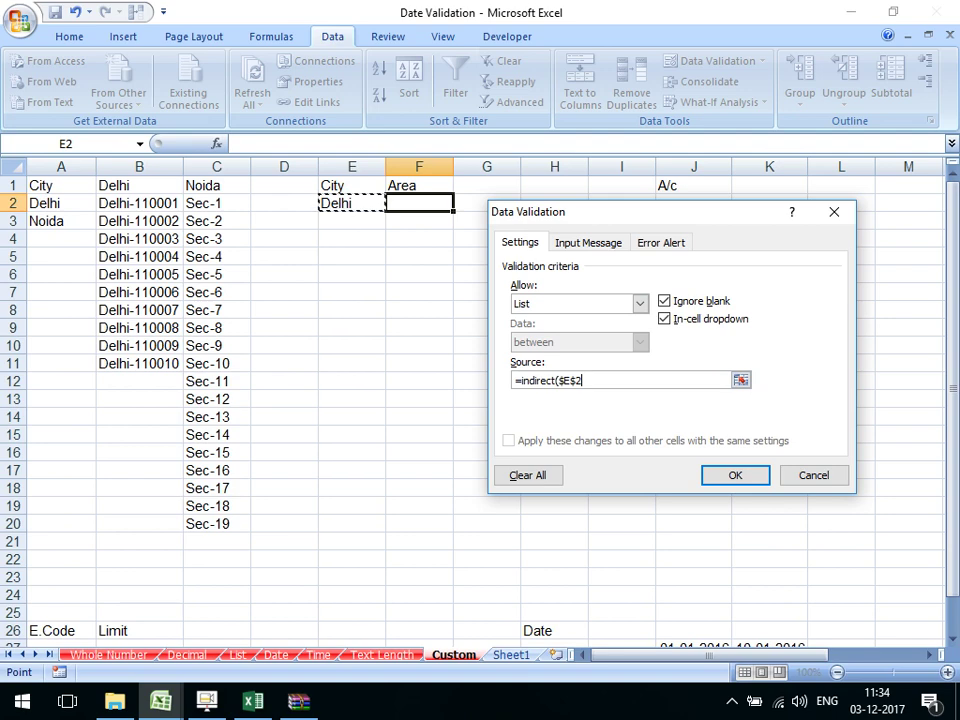
{"action": "key", "text": "Return"}
- Check F2's Delhi area choices, then set the City in E2 to noida
{"action": "key", "text": "alt+Down"}
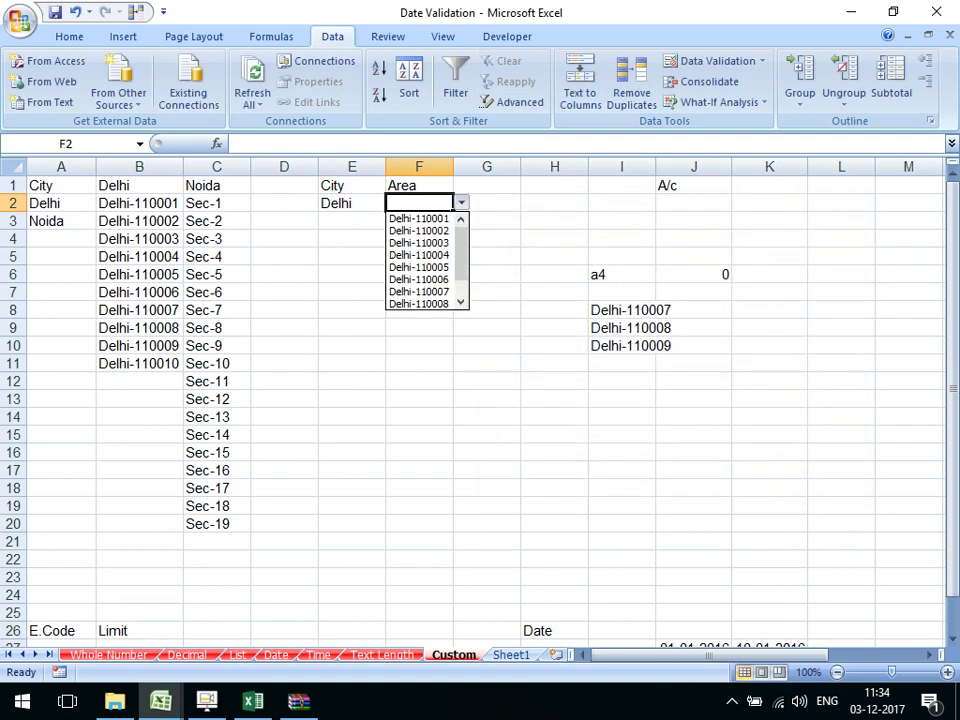
{"action": "key", "text": "Escape"}
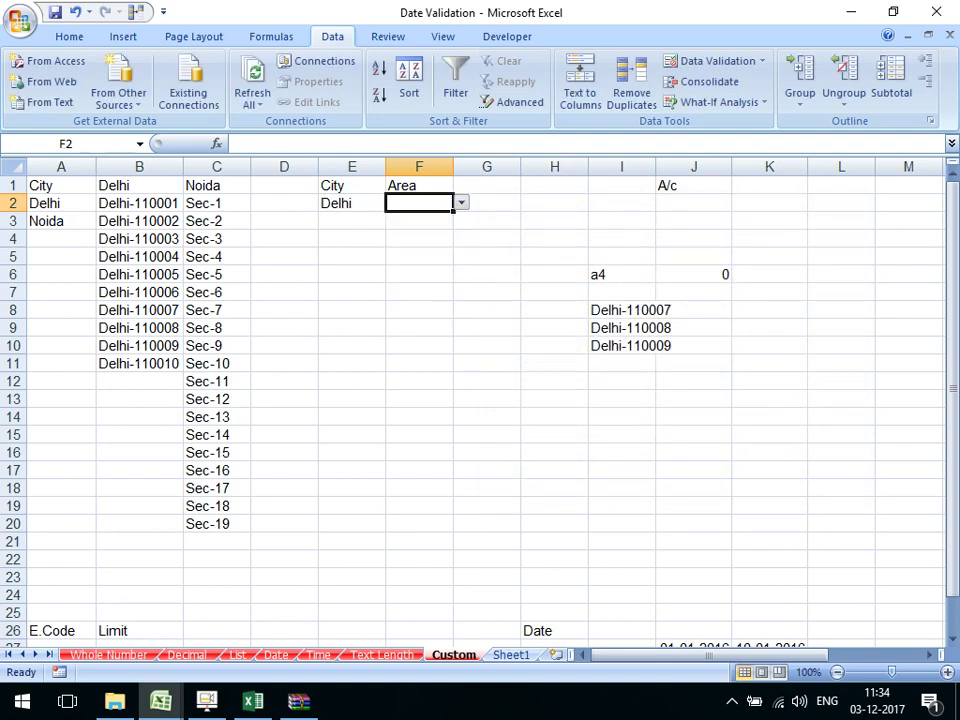
{"action": "key", "text": "Left"}
{"action": "key", "text": "alt+Down"}
{"action": "key", "text": "Down"}
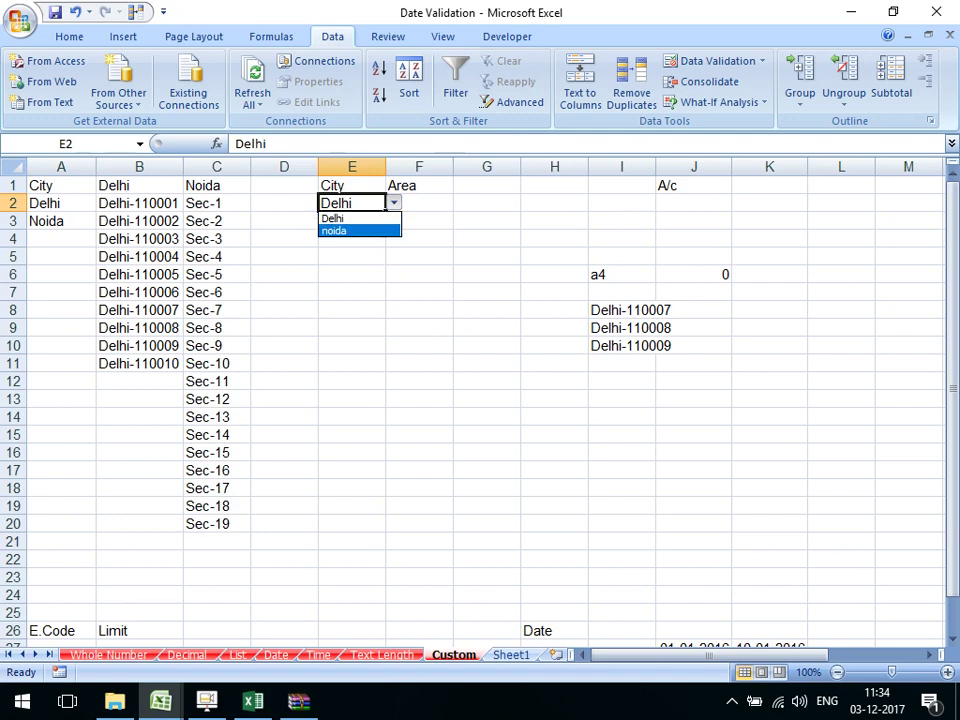
{"action": "key", "text": "Return"}
- Pick Sec-8 from F2's Noida sector list and review I8's formula
{"action": "key", "text": "Right"}
{"action": "key", "text": "Up"}
{"action": "key", "text": "alt+Down"}
{"action": "key", "text": "Down"}
{"action": "key", "text": "Down"}
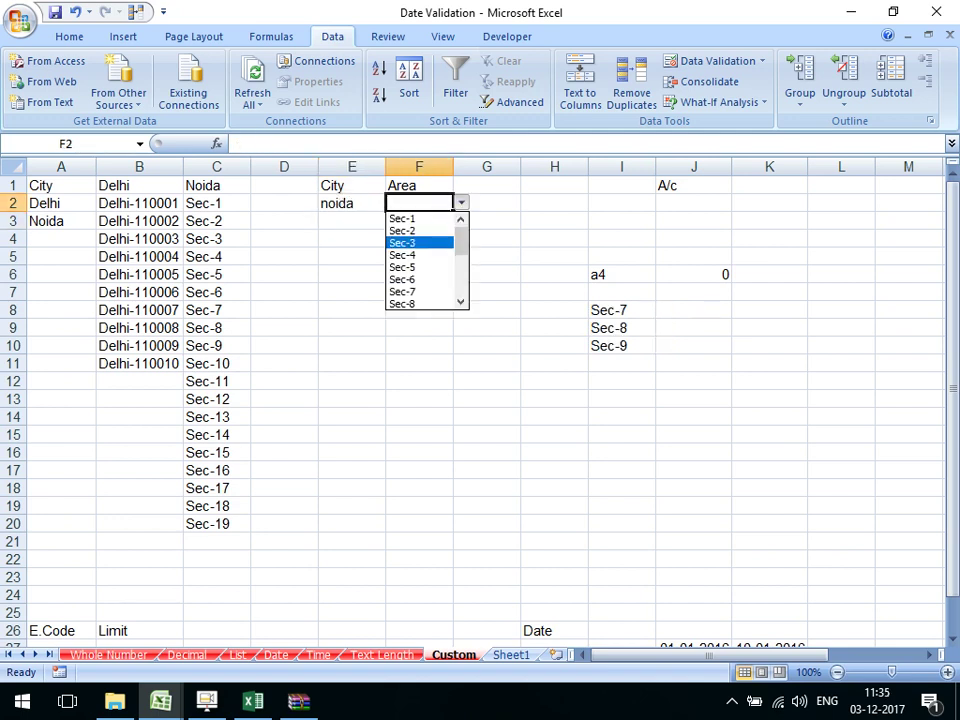
{"action": "key", "text": "Down"}
{"action": "key", "text": "Down"}
{"action": "key", "text": "Down"}
{"action": "key", "text": "Down"}
{"action": "key", "text": "Down"}
{"action": "key", "text": "Return"}
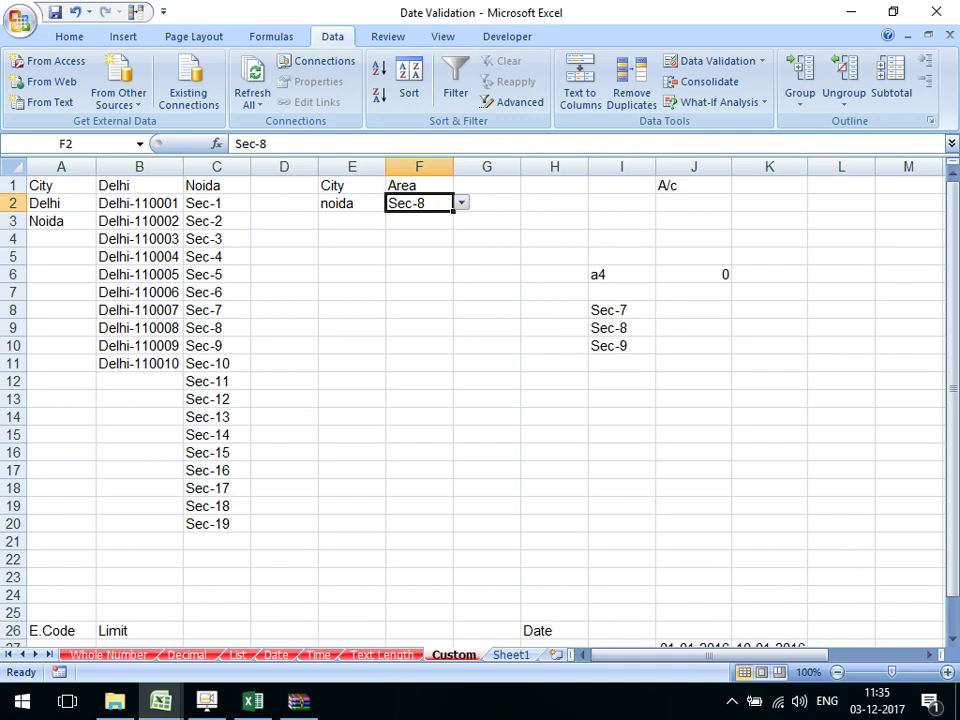
{"action": "left_click", "coordinate": [621, 310]}
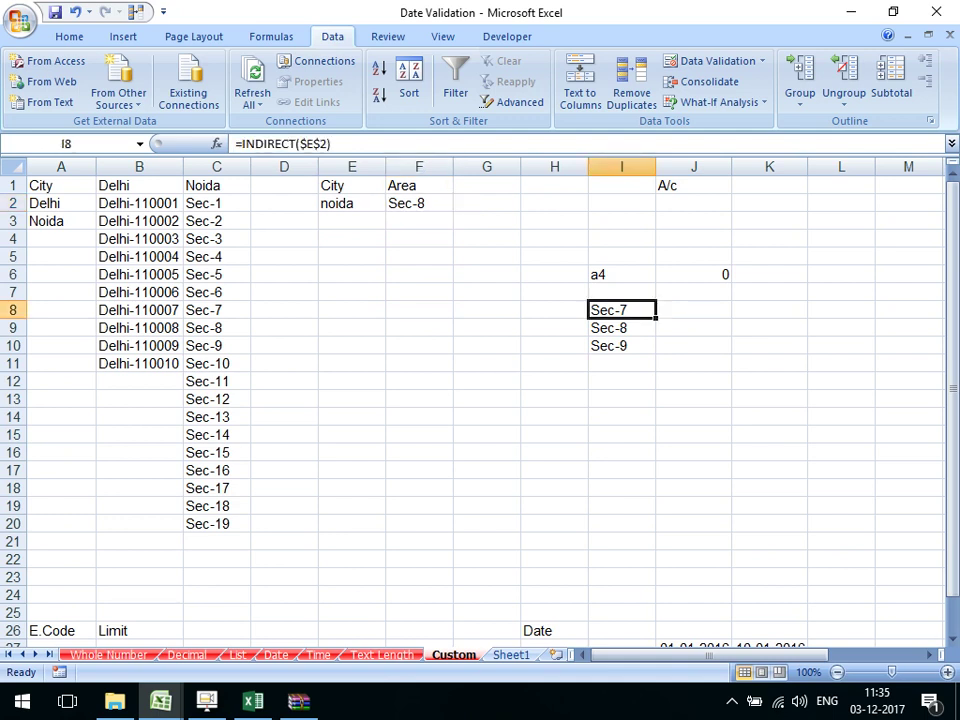
{"action": "left_click", "coordinate": [351, 203]}
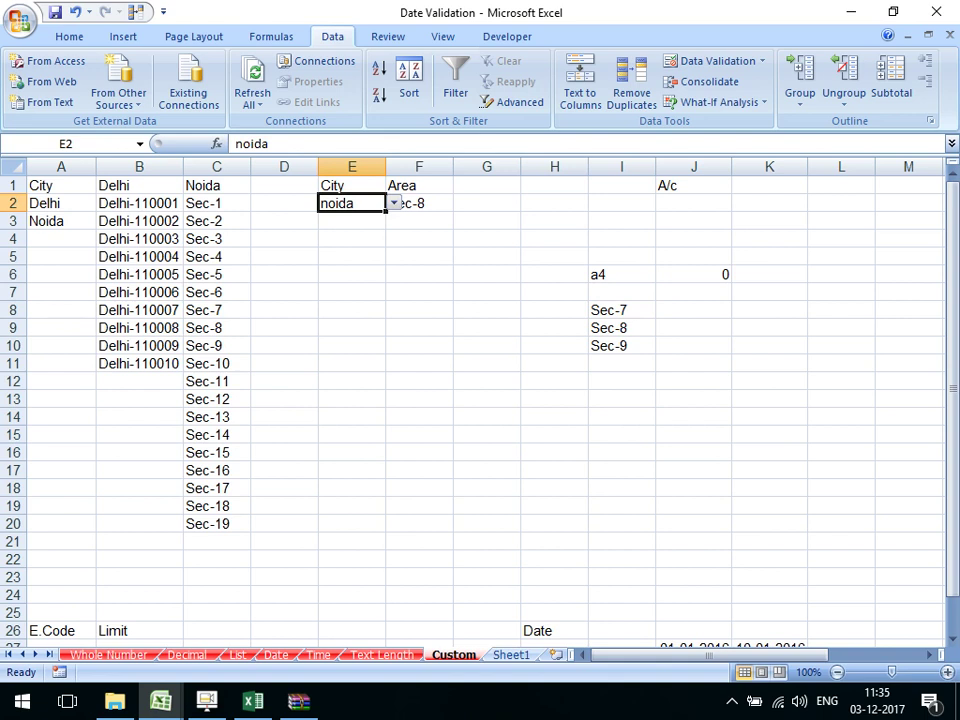
{"action": "left_click", "coordinate": [621, 310]}
- Undo an accidental column I deletion, then clear the helper values in rows 6–9
{"action": "left_click", "coordinate": [621, 167]}
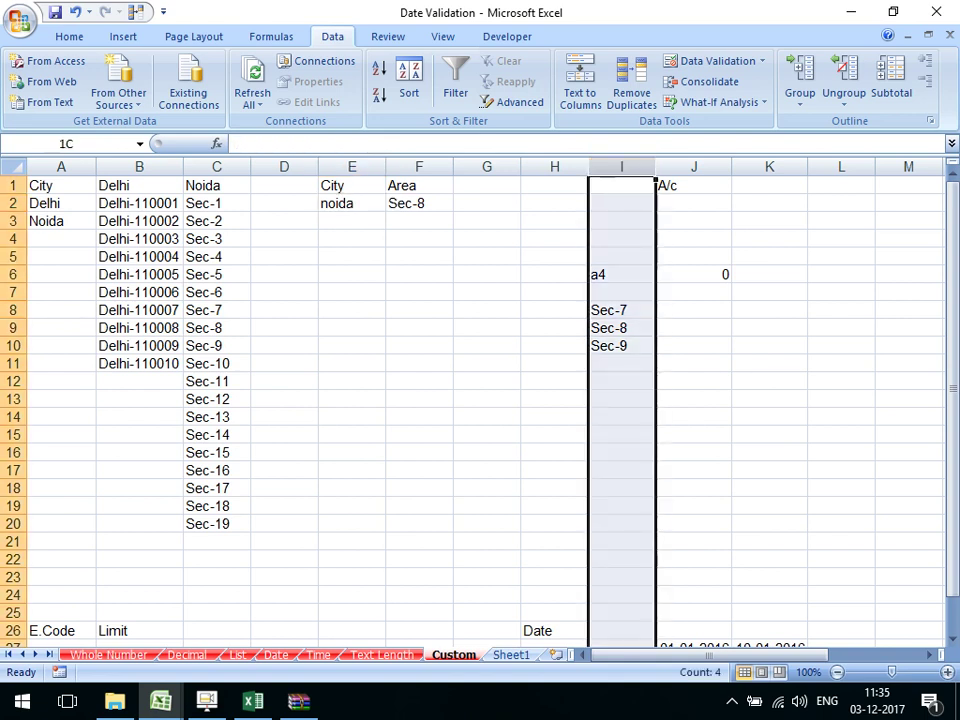
{"action": "key", "text": "ctrl+minus"}
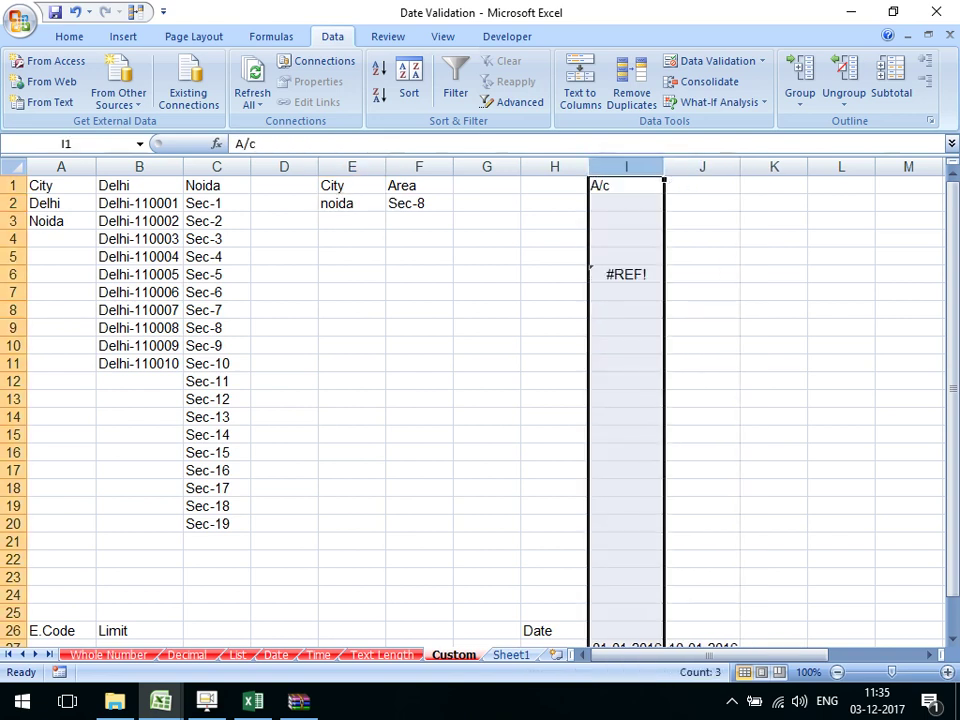
{"action": "key", "text": "ctrl+z"}
{"action": "left_click", "coordinate": [486, 185]}
{"action": "key", "text": "Down"}
{"action": "key", "text": "Down"}
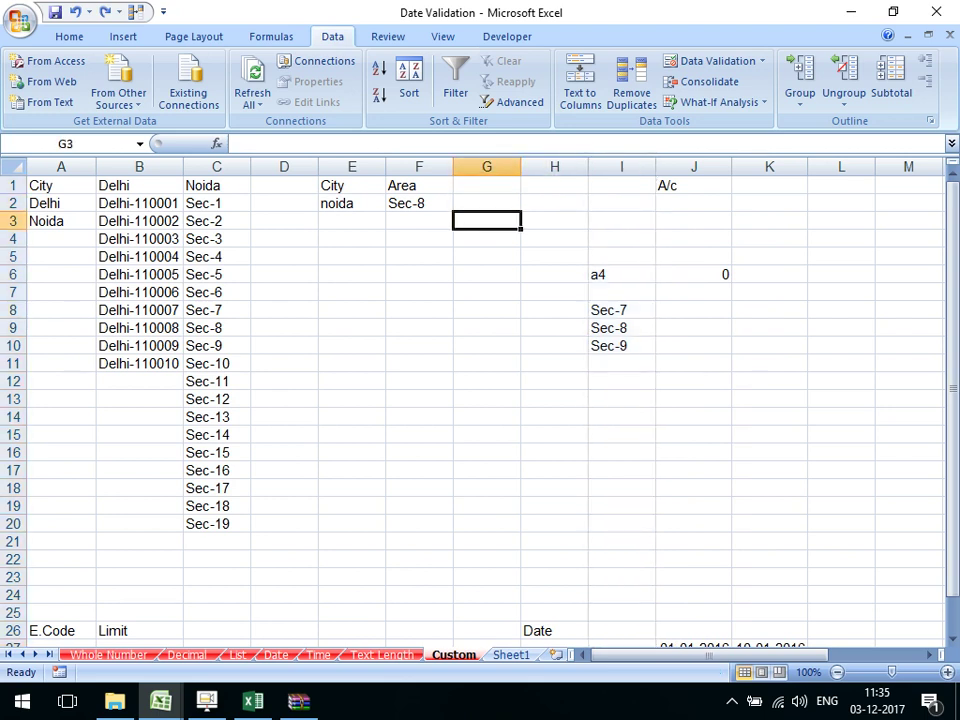
{"action": "key", "text": "Right"}
{"action": "key", "text": "Down"}
{"action": "key", "text": "Down"}
{"action": "key", "text": "Down"}
{"action": "key", "text": "shift+Right"}
{"action": "key", "text": "shift+Right"}
{"action": "key", "text": "shift+Left"}
{"action": "key", "text": "shift+Down"}
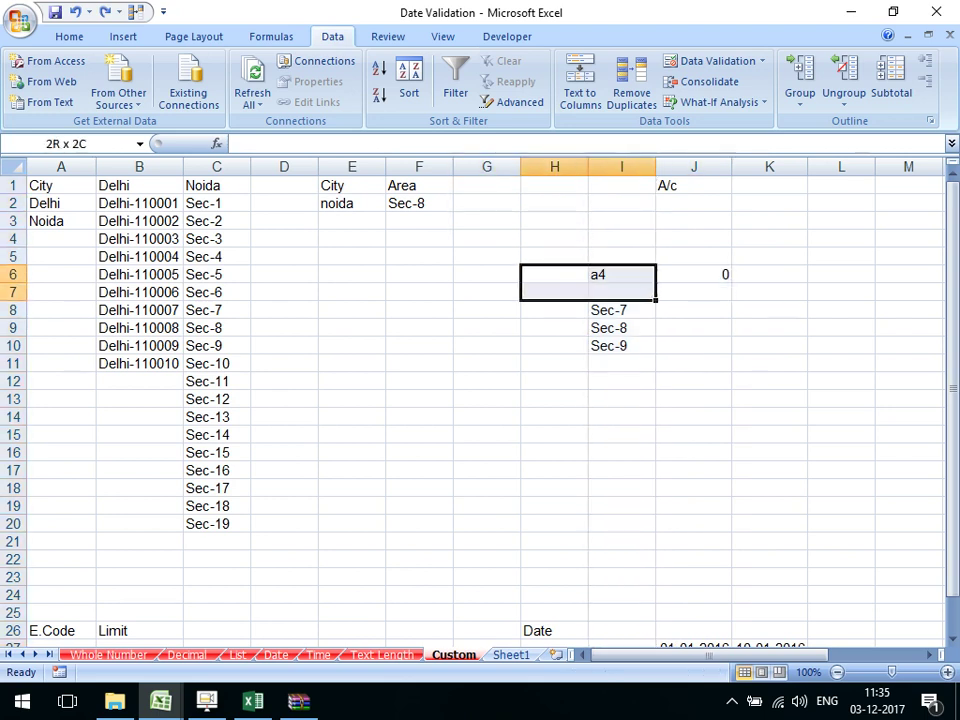
{"action": "key", "text": "shift+Down"}
{"action": "key", "text": "shift+Down"}
{"action": "key", "text": "Delete"}
{"action": "key", "text": "Up"}
- Enter a1 in H3, test it with =H3+0 in I3, then delete the #VALUE! result
{"action": "key", "text": "Left"}
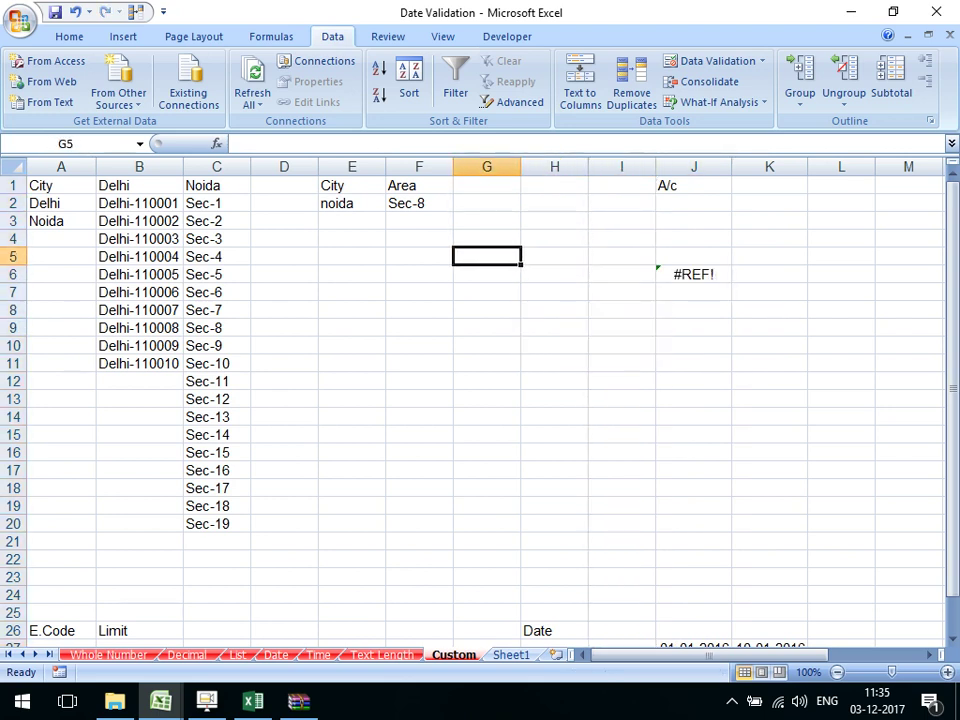
{"action": "key", "text": "Right"}
{"action": "key", "text": "Up"}
{"action": "key", "text": "Up"}
{"action": "type", "text": "a"}
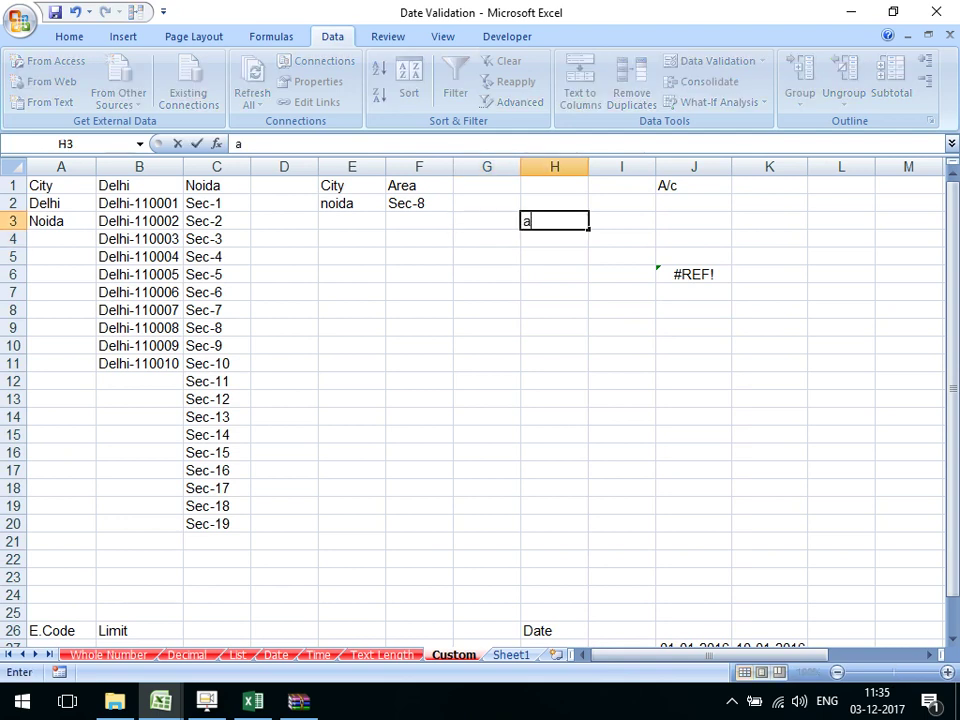
{"action": "type", "text": "1"}
{"action": "key", "text": "Return"}
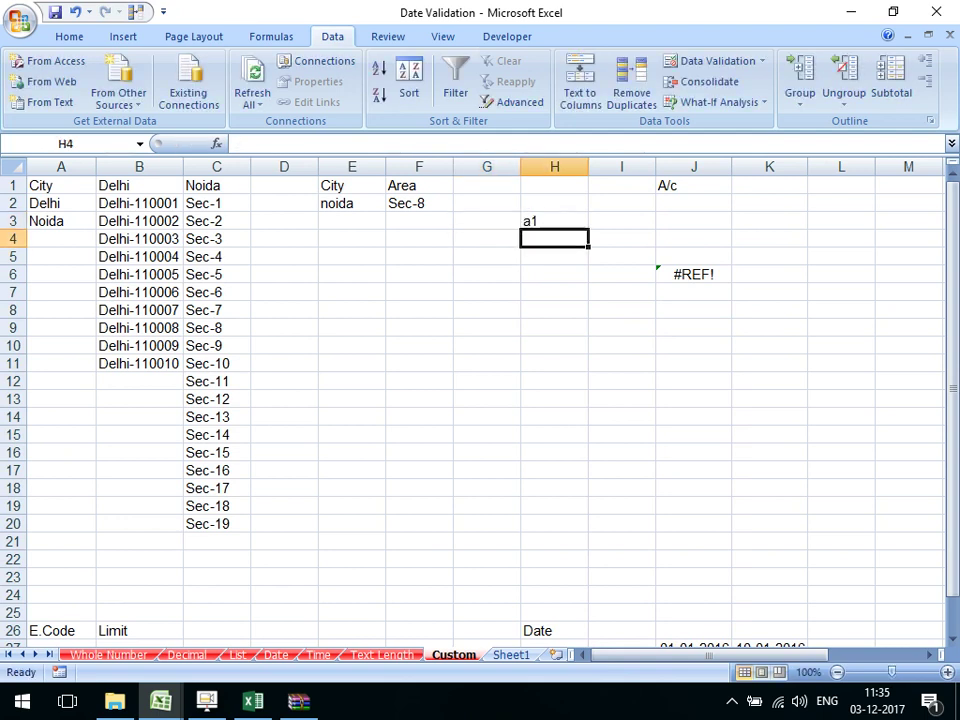
{"action": "left_click", "coordinate": [554, 221]}
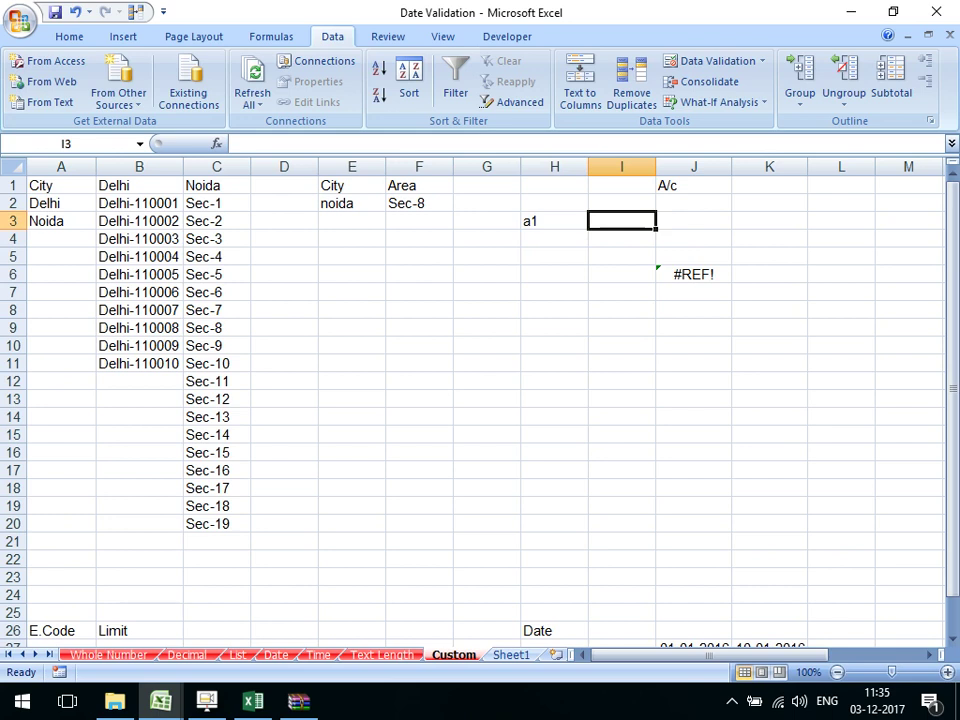
{"action": "type", "text": "=H3+"}
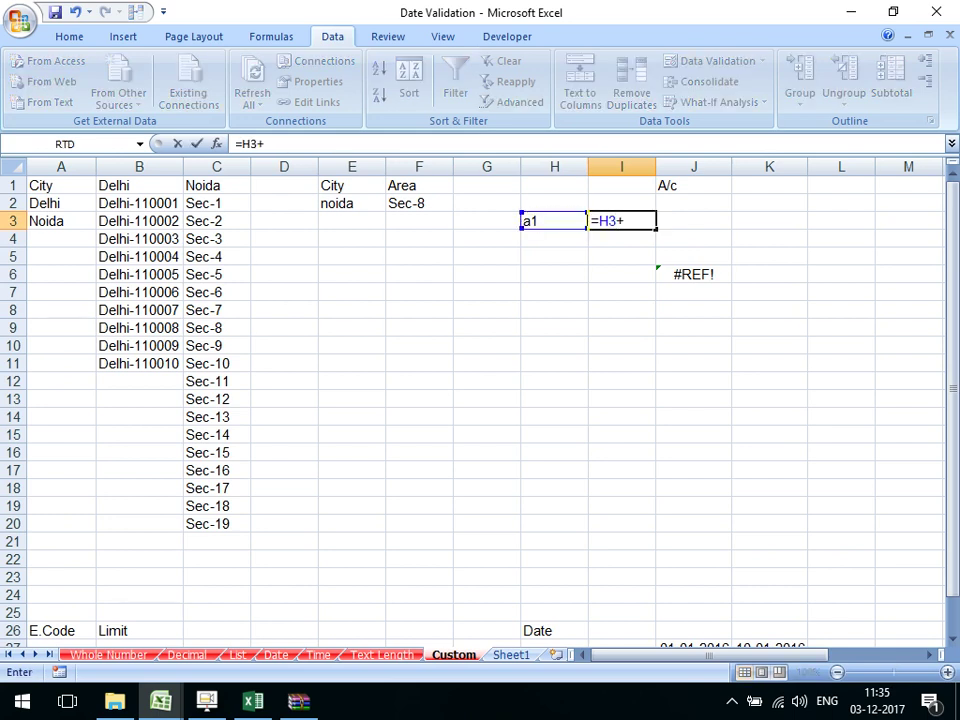
{"action": "type", "text": "0"}
{"action": "key", "text": "Return"}
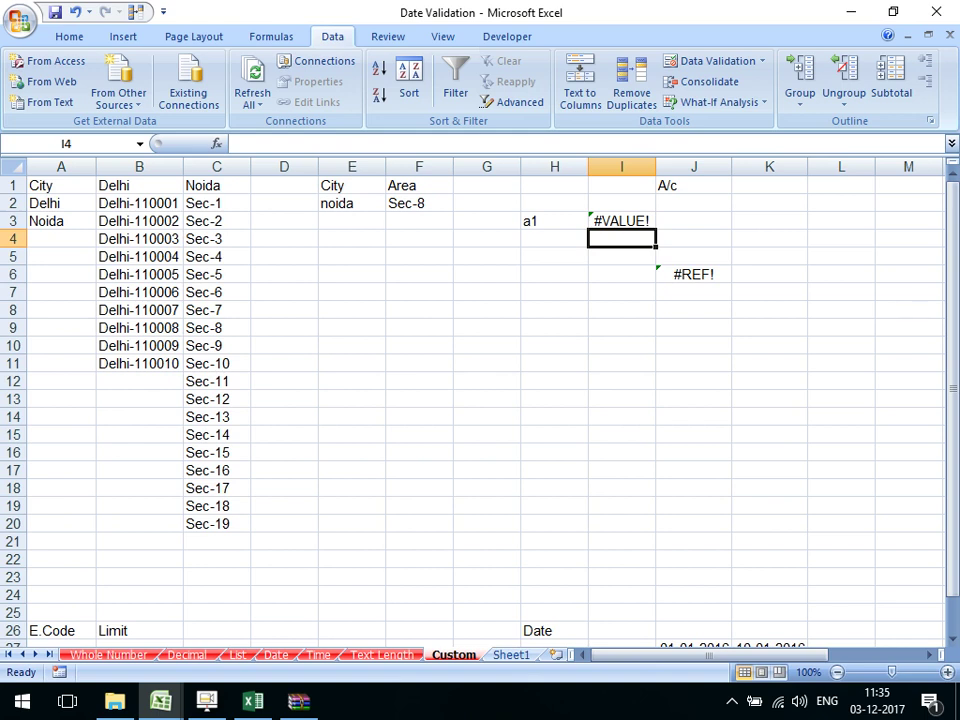
{"action": "left_click", "coordinate": [621, 220]}
{"action": "key", "text": "Delete"}
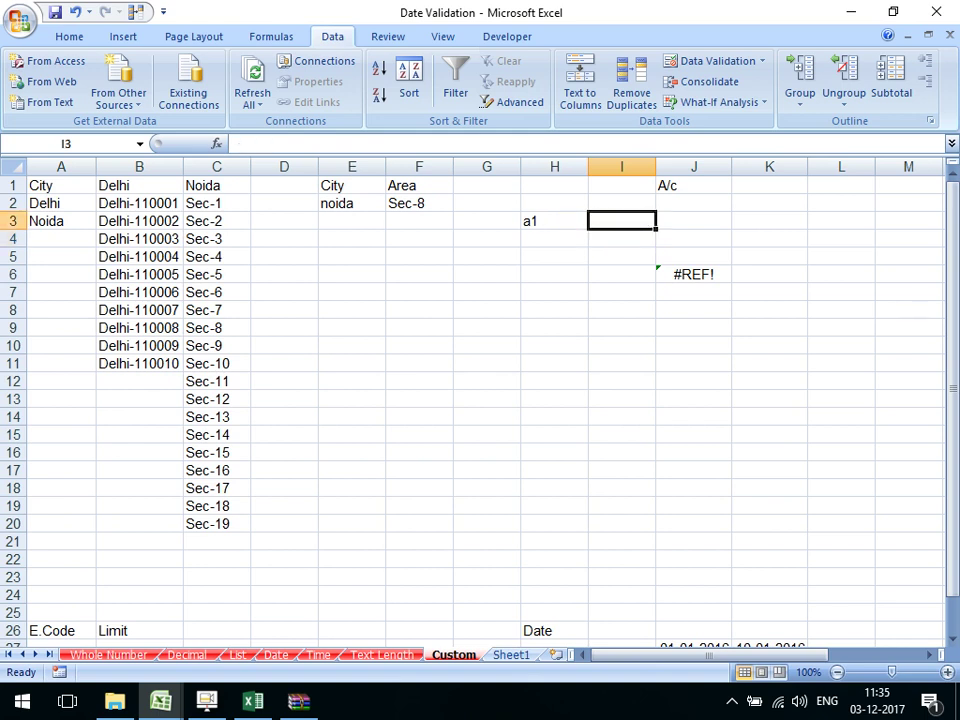
- Check the City and Delhi list headers and change H3's test text to a2
{"action": "left_click", "coordinate": [554, 220]}
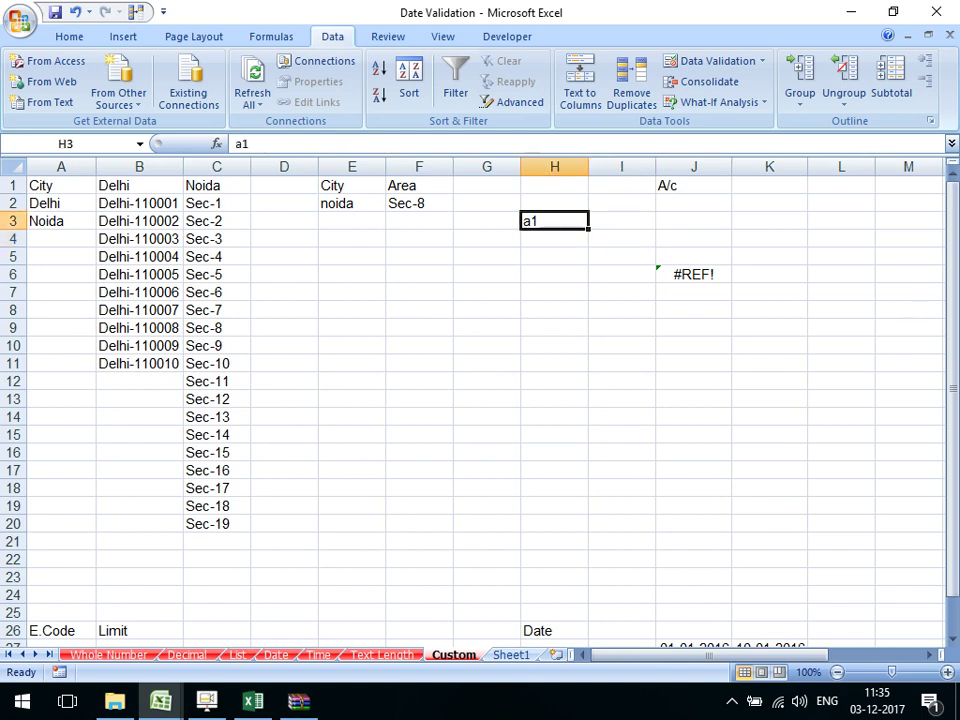
{"action": "left_click", "coordinate": [554, 203]}
{"action": "left_click", "coordinate": [554, 220]}
{"action": "left_click", "coordinate": [352, 220]}
{"action": "left_click", "coordinate": [216, 220]}
{"action": "left_click", "coordinate": [139, 185]}
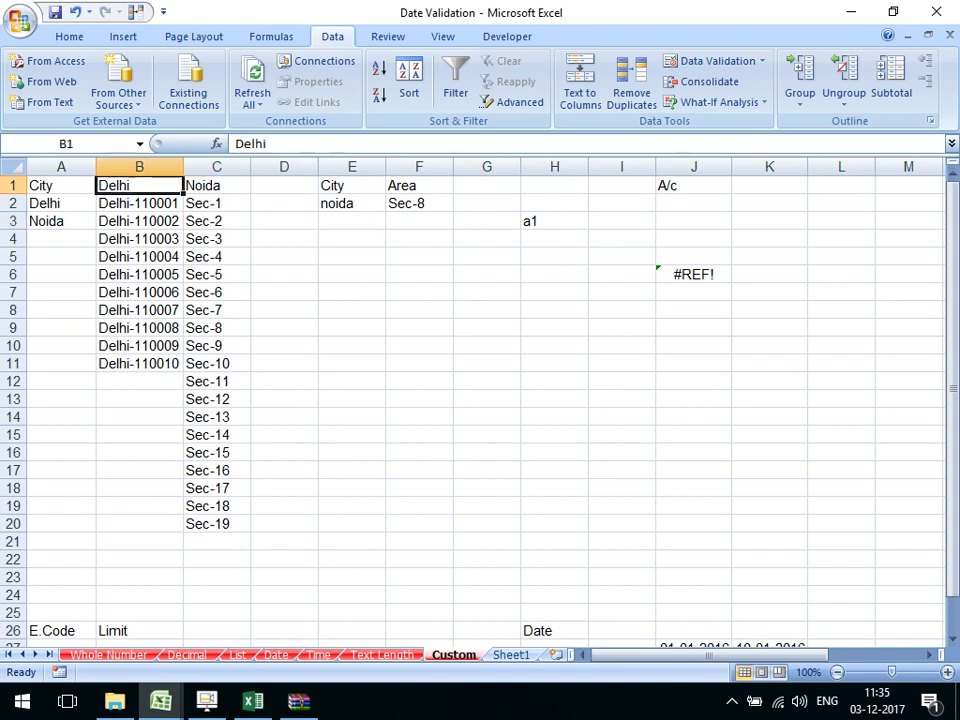
{"action": "left_click", "coordinate": [61, 185]}
{"action": "left_click", "coordinate": [139, 185]}
{"action": "left_click", "coordinate": [487, 203]}
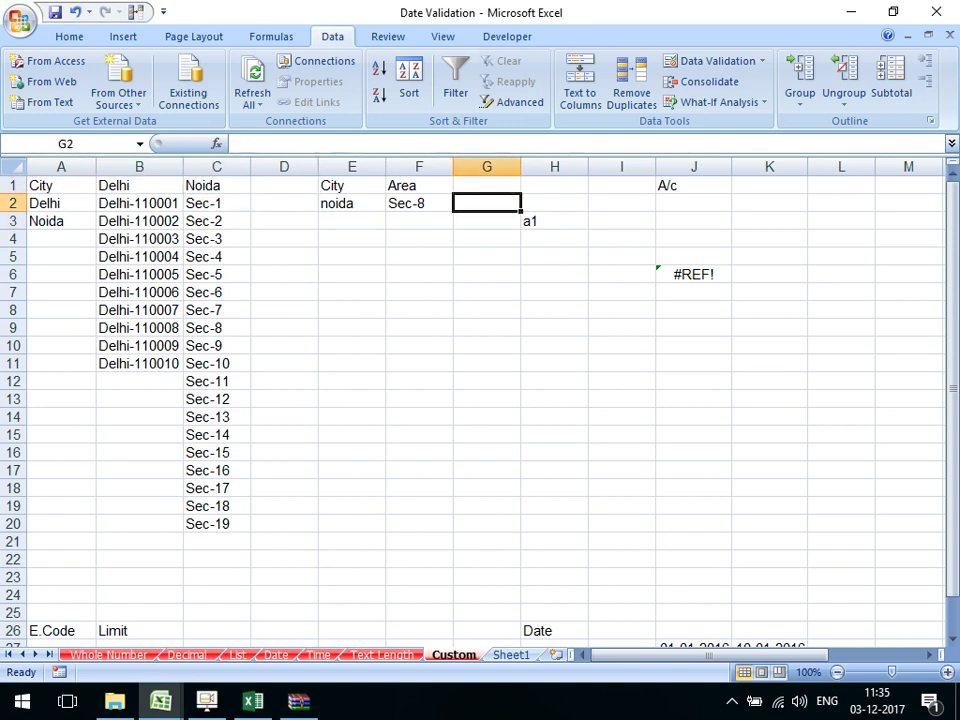
{"action": "left_click", "coordinate": [554, 203]}
{"action": "left_click", "coordinate": [554, 220]}
{"action": "type", "text": "a2"}
{"action": "key", "text": "Return"}
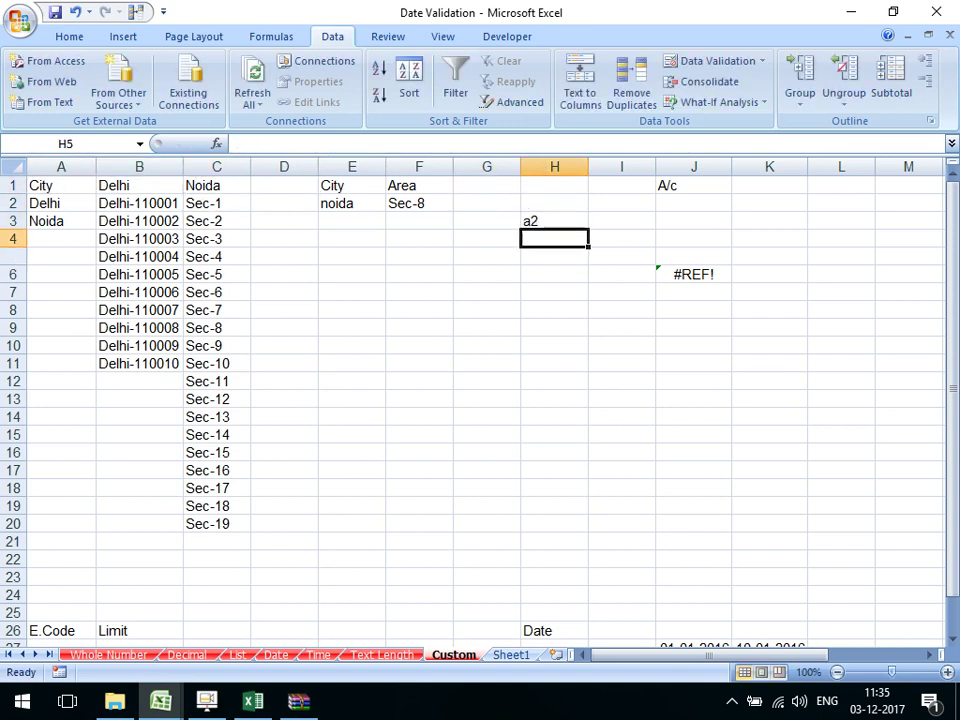
- Check the Delhi entry and Area dropdown, then change H3 to a3
{"action": "left_click", "coordinate": [487, 238]}
{"action": "left_click", "coordinate": [139, 238]}
{"action": "left_click", "coordinate": [139, 185]}
{"action": "left_click", "coordinate": [61, 203]}
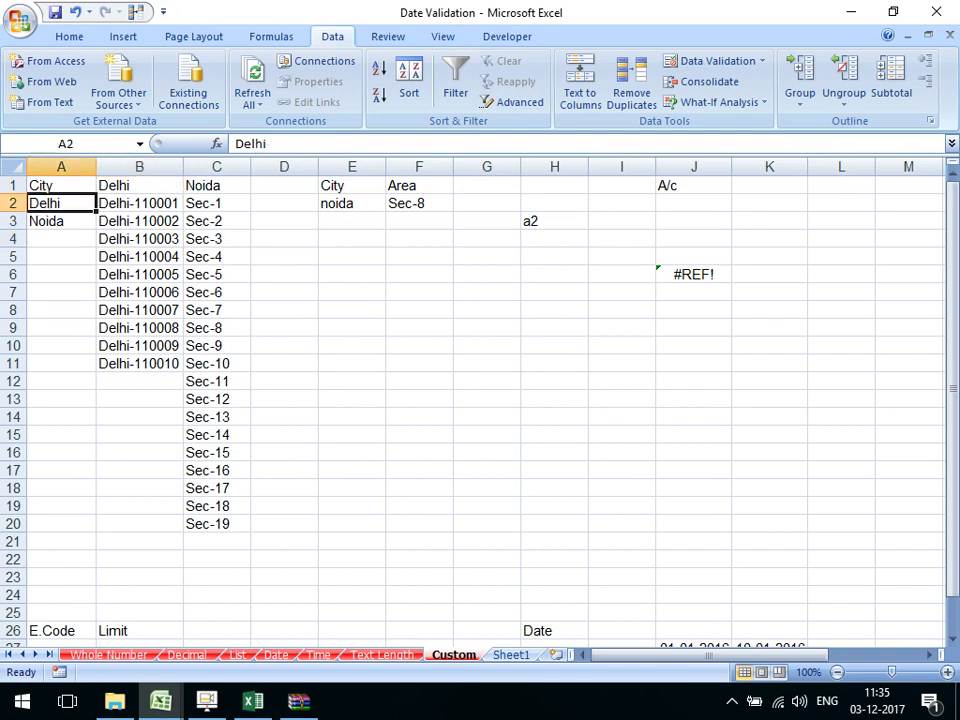
{"action": "left_click", "coordinate": [216, 203]}
{"action": "left_click", "coordinate": [419, 203]}
{"action": "left_click", "coordinate": [487, 220]}
{"action": "left_click", "coordinate": [554, 220]}
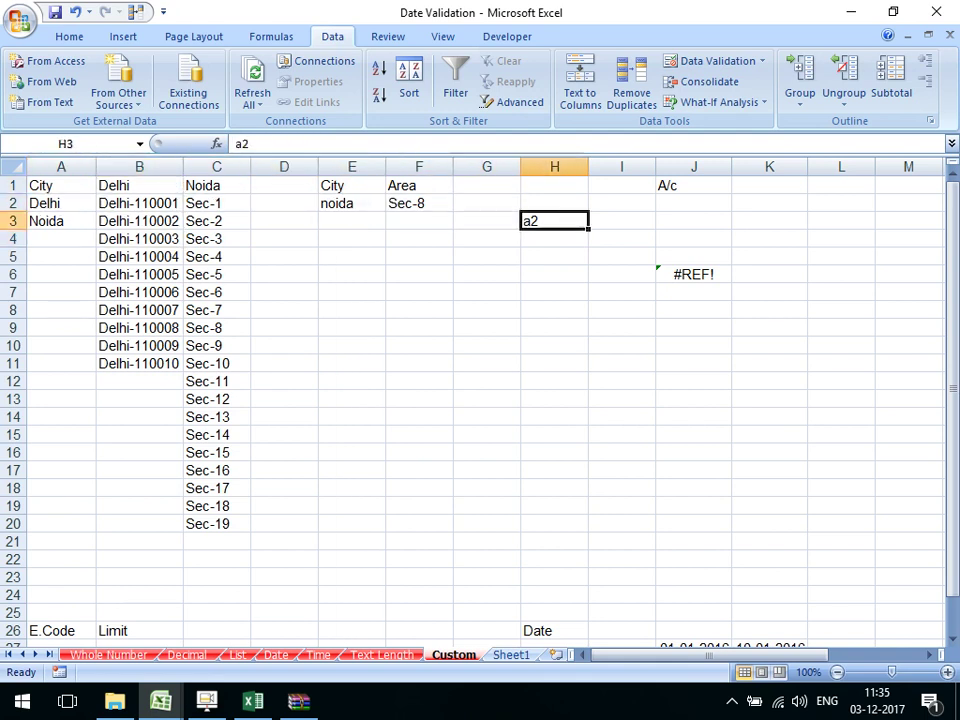
{"action": "type", "text": "a3"}
{"action": "left_click", "coordinate": [487, 220]}
- Change H3's test text to a4 and review the neighbouring cells
{"action": "left_click", "coordinate": [139, 220]}
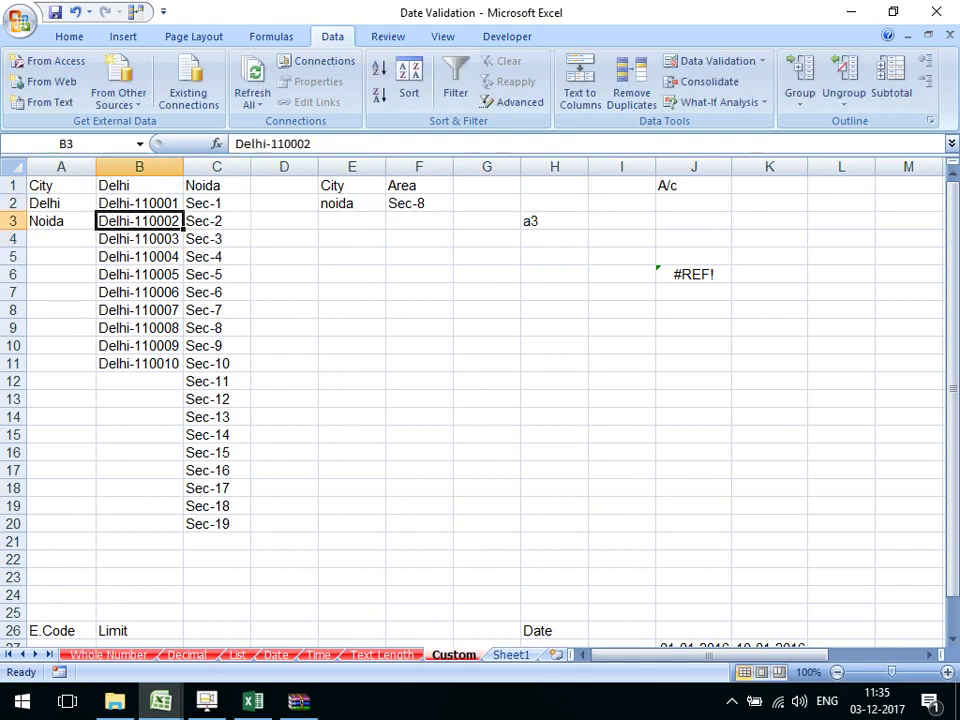
{"action": "left_click", "coordinate": [61, 220]}
{"action": "left_click", "coordinate": [216, 220]}
{"action": "left_click", "coordinate": [419, 220]}
{"action": "left_click", "coordinate": [487, 220]}
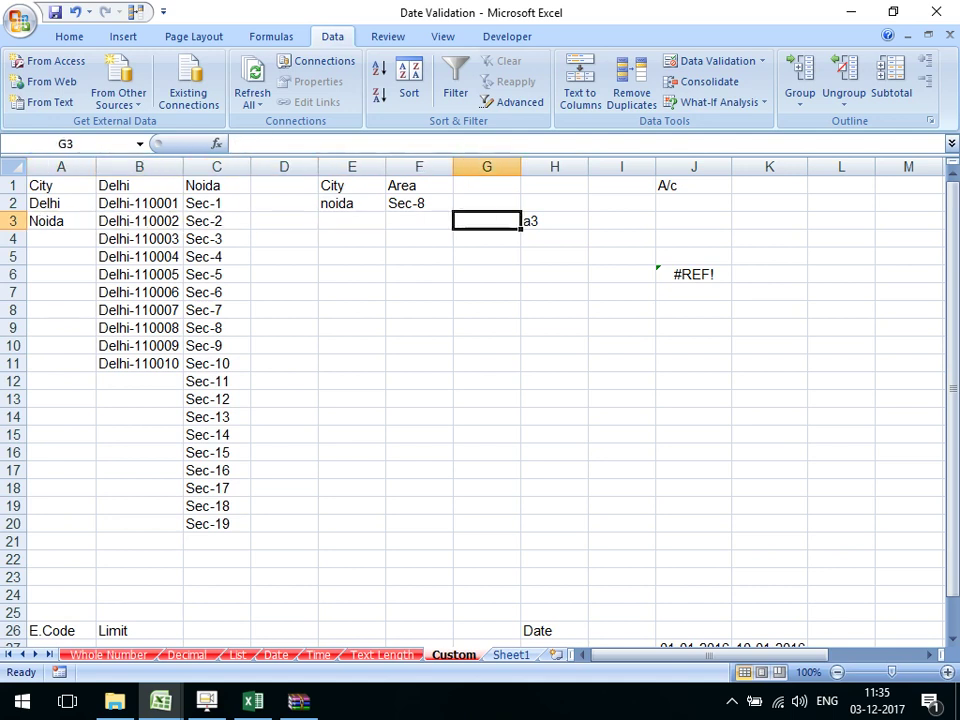
{"action": "left_click", "coordinate": [554, 220]}
{"action": "type", "text": "a4"}
{"action": "key", "text": "Return"}
{"action": "left_click", "coordinate": [554, 220]}
{"action": "left_click", "coordinate": [554, 256]}
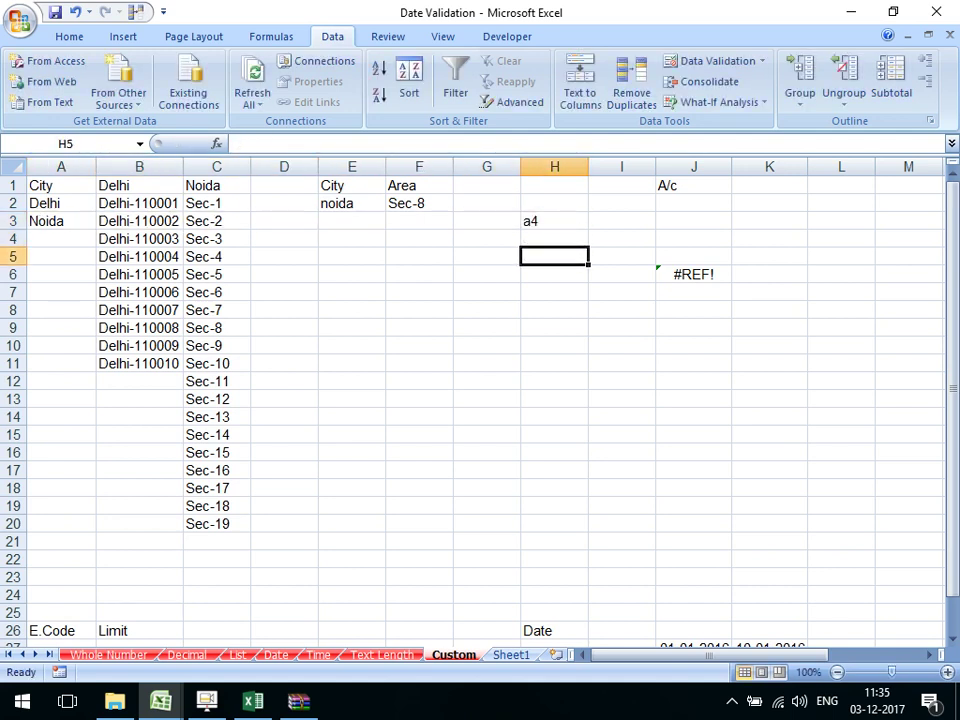
{"action": "left_click", "coordinate": [554, 238]}
{"action": "left_click", "coordinate": [139, 238]}
{"action": "left_click", "coordinate": [284, 238]}
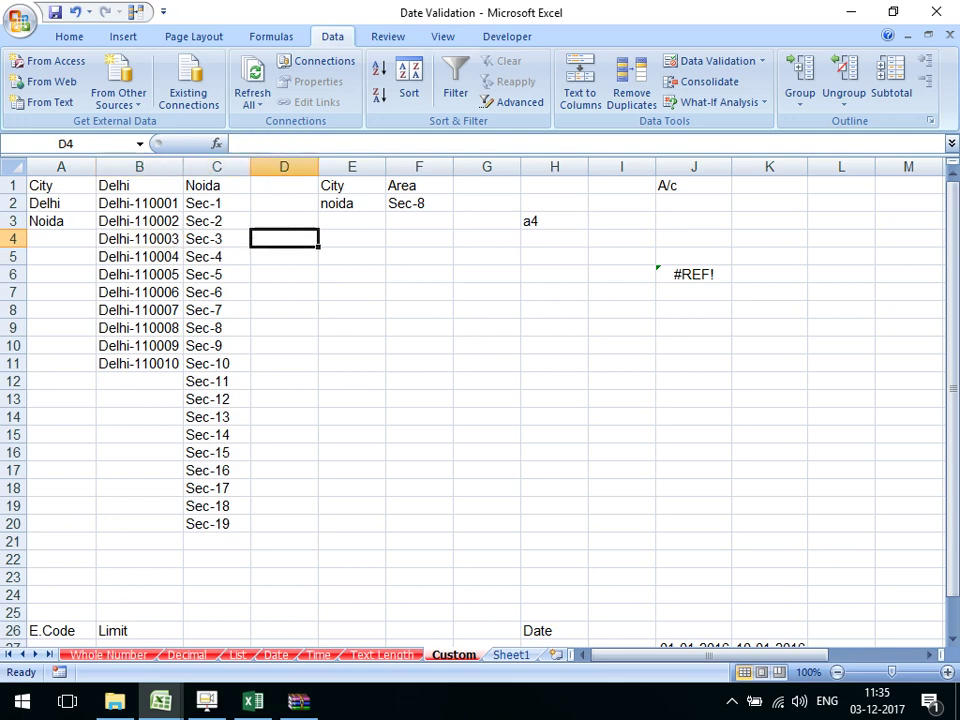
{"action": "left_click", "coordinate": [487, 238]}
- Enter =INDIRECT(H3) in H4, which returns 0
{"action": "left_click", "coordinate": [554, 238]}
{"action": "type", "text": "=ind"}
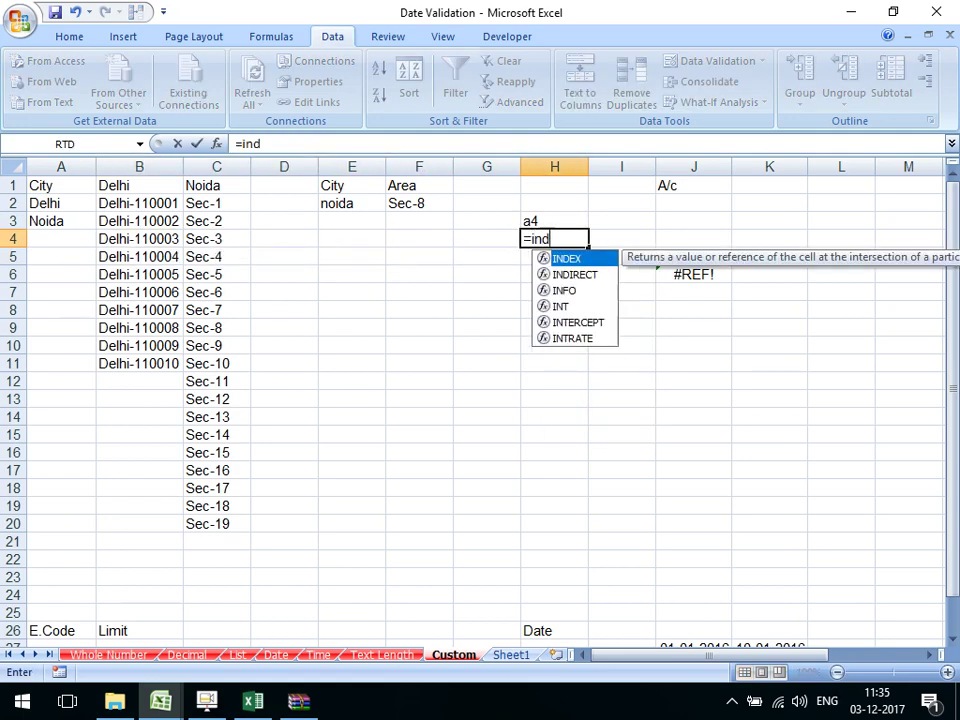
{"action": "key", "text": "Down"}
{"action": "key", "text": "Tab"}
{"action": "key", "text": "Up"}
{"action": "key", "text": "Return"}
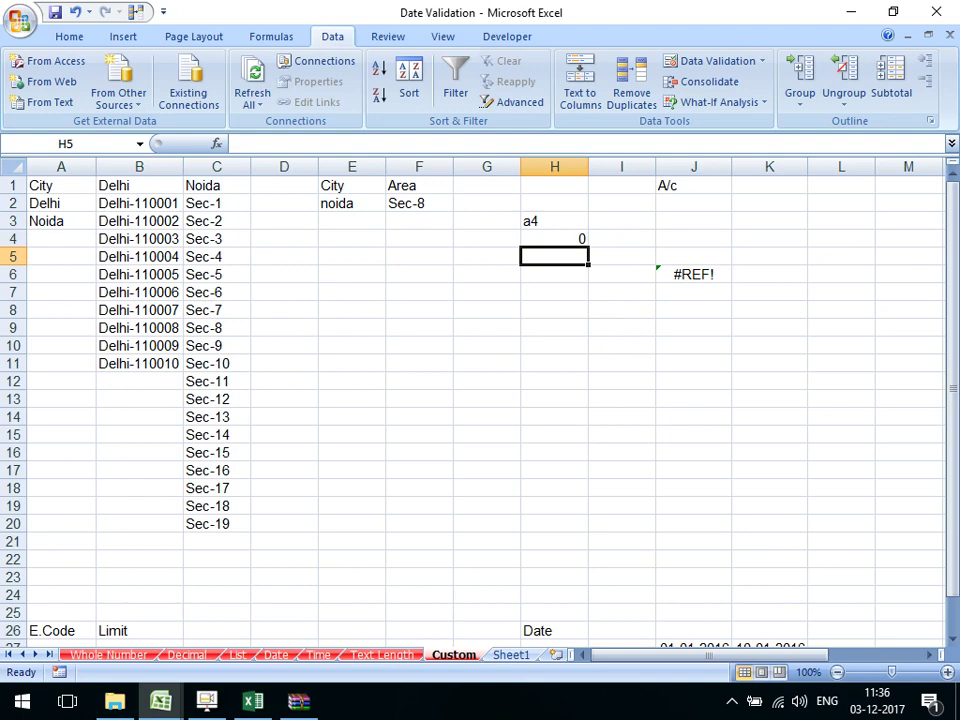
- Enter =INDIRECT(E2) in H5 and compare its Sec-4 result with C5
{"action": "type", "text": "="}
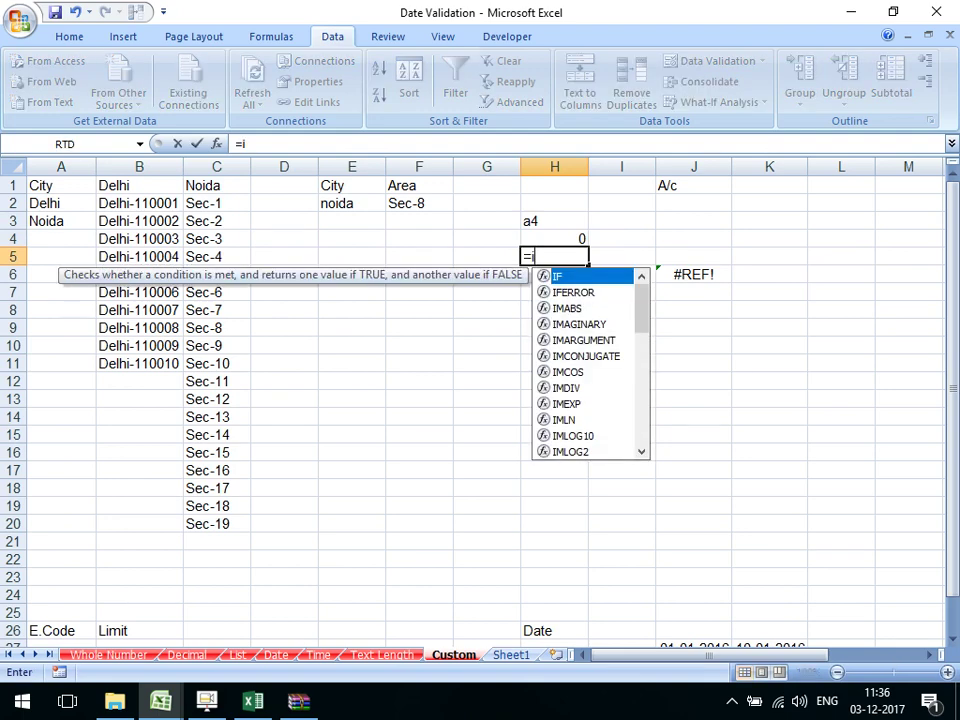
{"action": "type", "text": "ind"}
{"action": "key", "text": "Down"}
{"action": "key", "text": "Tab"}
{"action": "key", "text": "Up"}
{"action": "key", "text": "Up"}
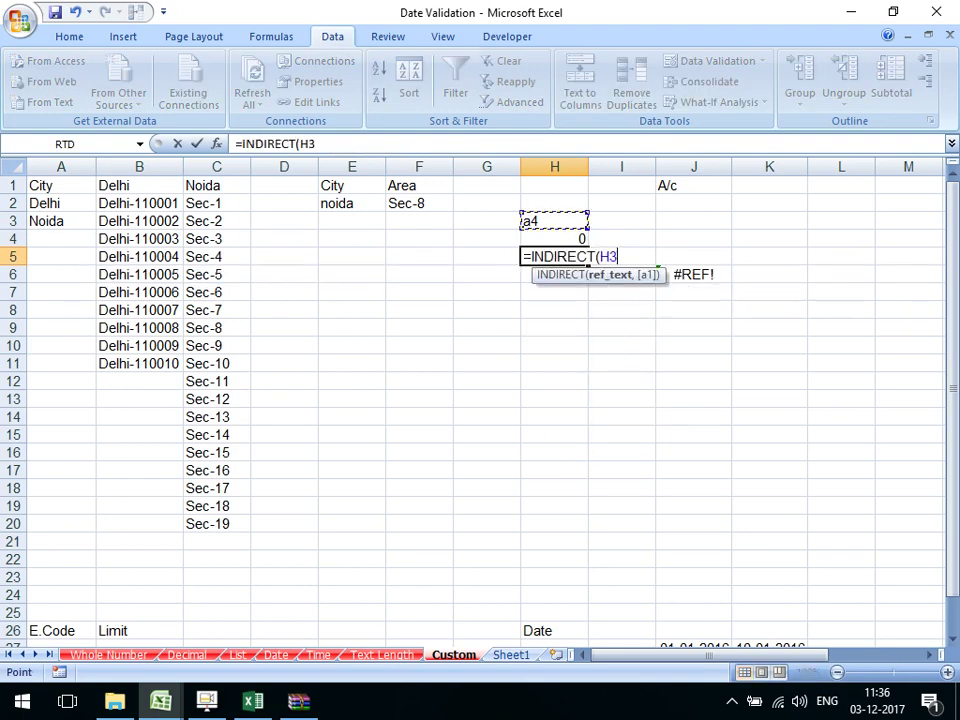
{"action": "key", "text": "Up"}
{"action": "key", "text": "Left"}
{"action": "key", "text": "Left"}
{"action": "key", "text": "Left"}
{"action": "key", "text": "Left"}
{"action": "key", "text": "Right"}
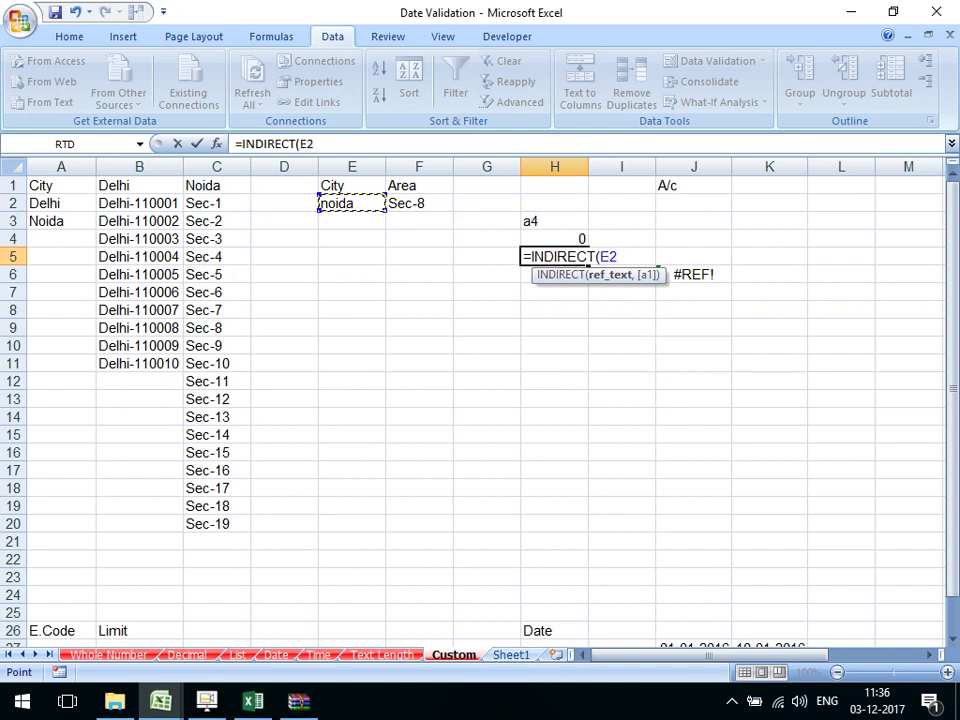
{"action": "key", "text": "Return"}
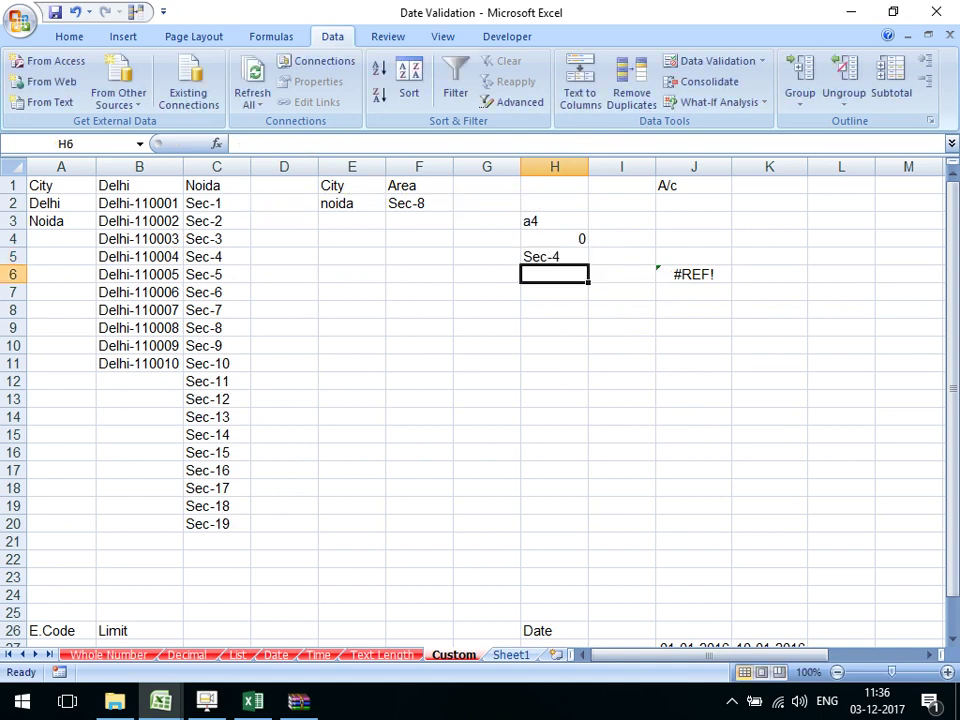
{"action": "key", "text": "Up"}
{"action": "key", "text": "Left"}
{"action": "key", "text": "Left"}
{"action": "key", "text": "Left"}
{"action": "key", "text": "Left"}
{"action": "key", "text": "Left"}
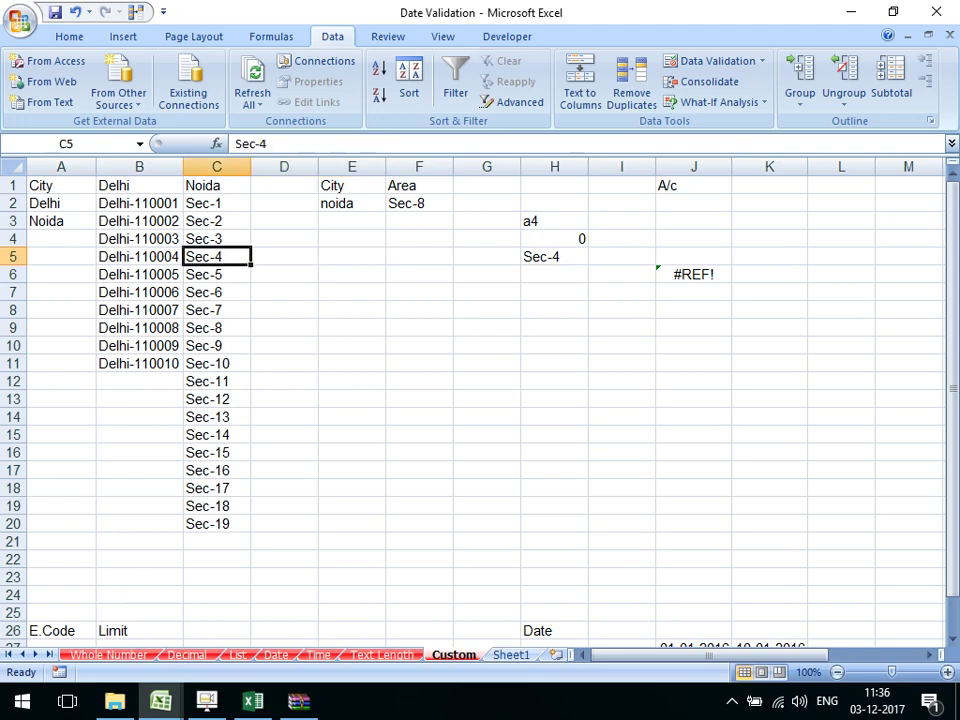
{"action": "key", "text": "Right"}
{"action": "key", "text": "Right"}
{"action": "key", "text": "Right"}
{"action": "key", "text": "Right"}
{"action": "key", "text": "Right"}
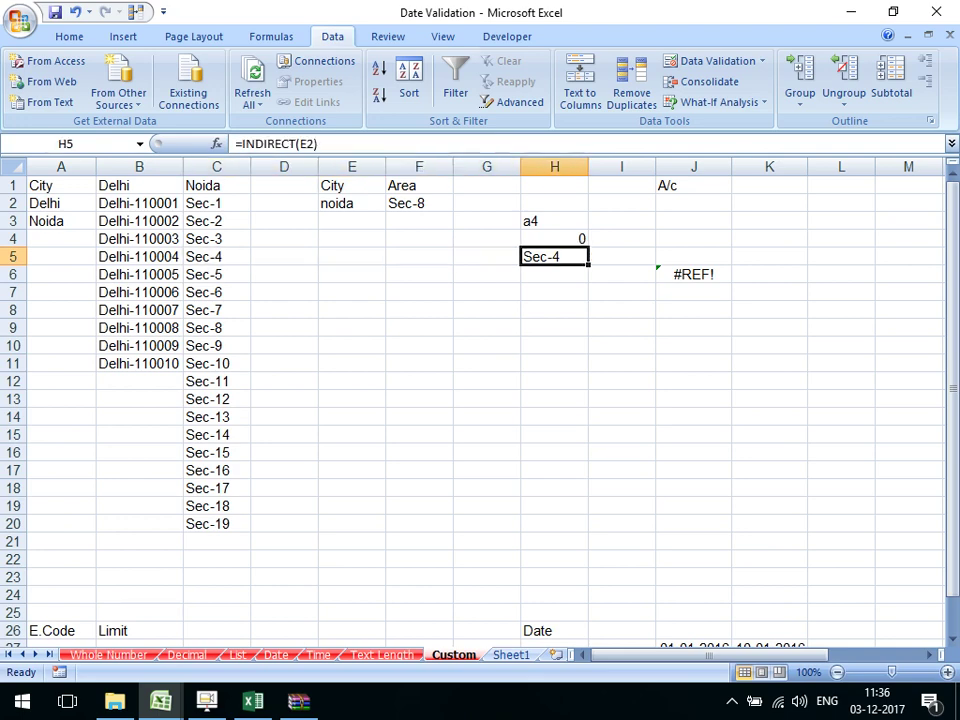
{"action": "key", "text": "Down"}
{"action": "key", "text": "Down"}
- Enter =noida in H7, H8 and H9, correcting H9's #NAME? error
{"action": "type", "text": "=d"}
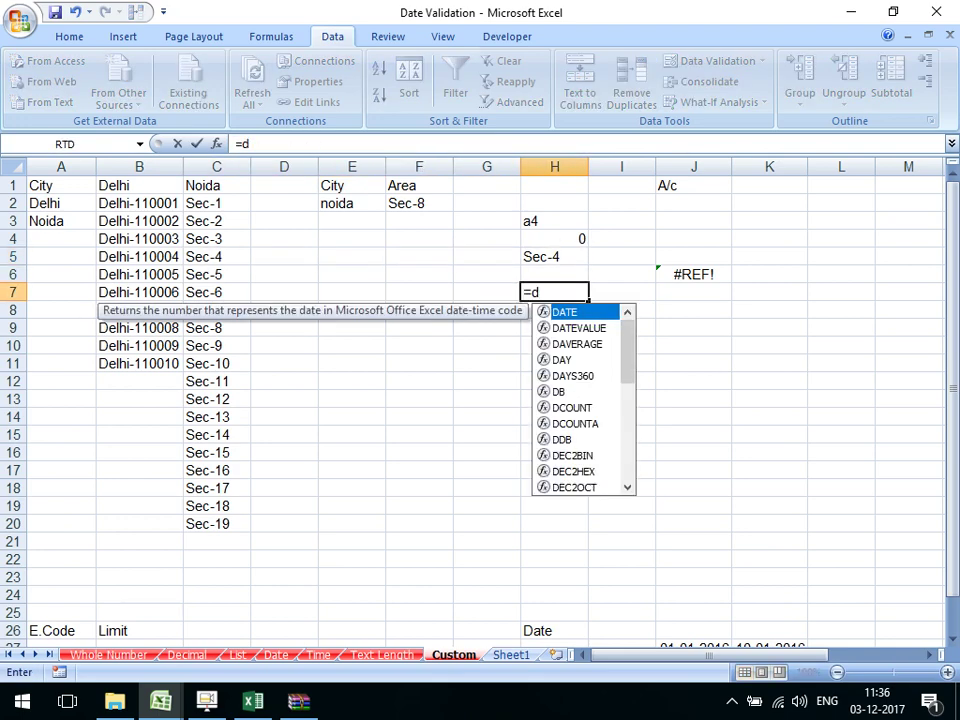
{"action": "key", "text": "BackSpace"}
{"action": "type", "text": "noida"}
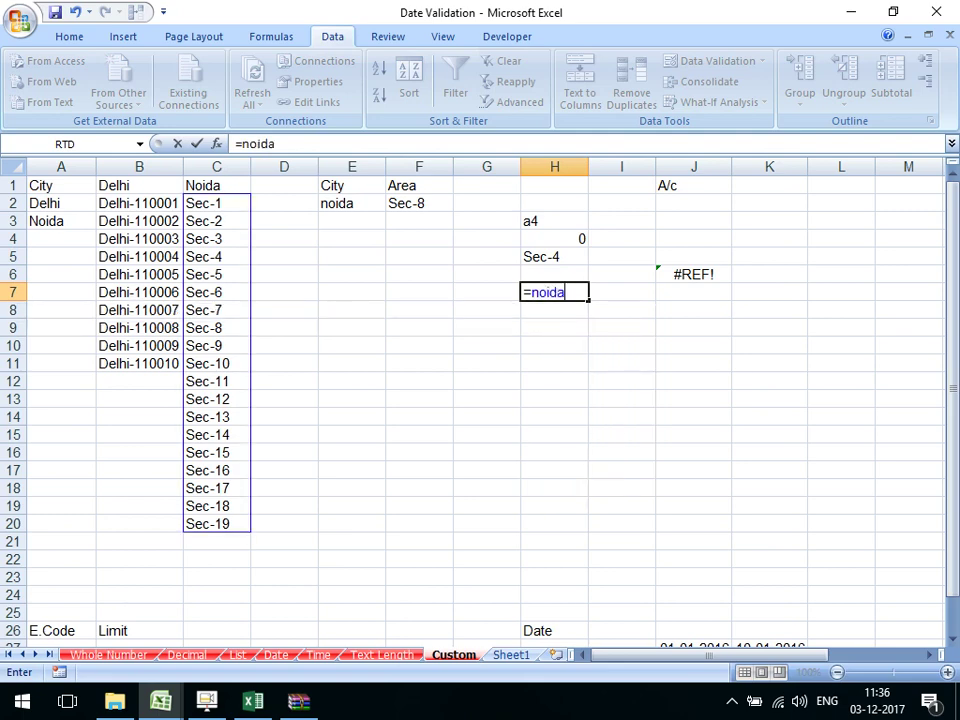
{"action": "key", "text": "Return"}
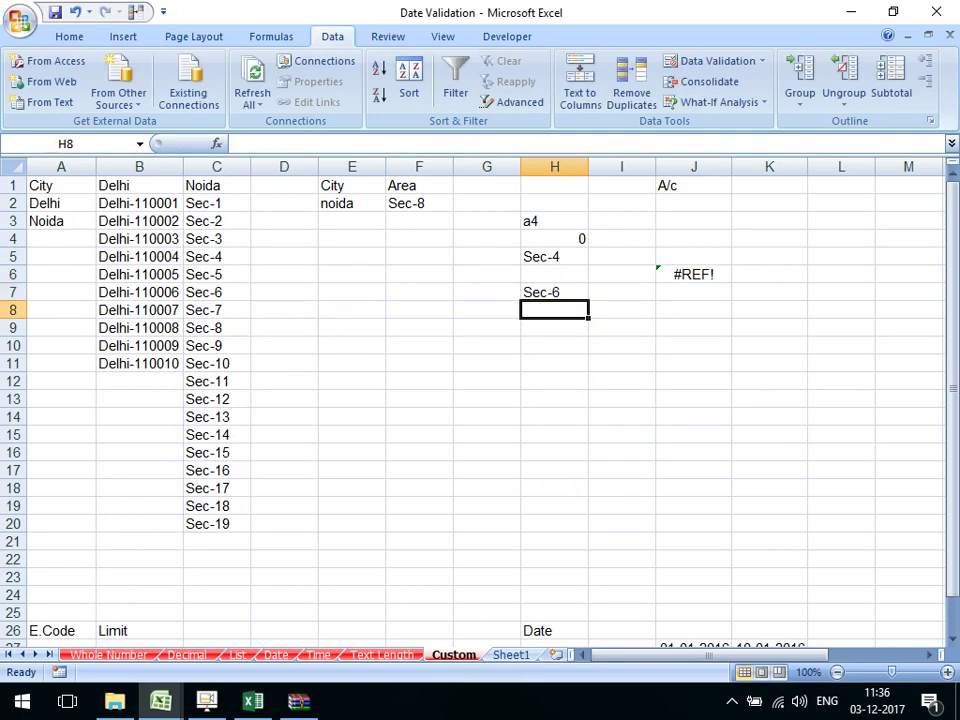
{"action": "type", "text": "=nod"}
{"action": "key", "text": "BackSpace"}
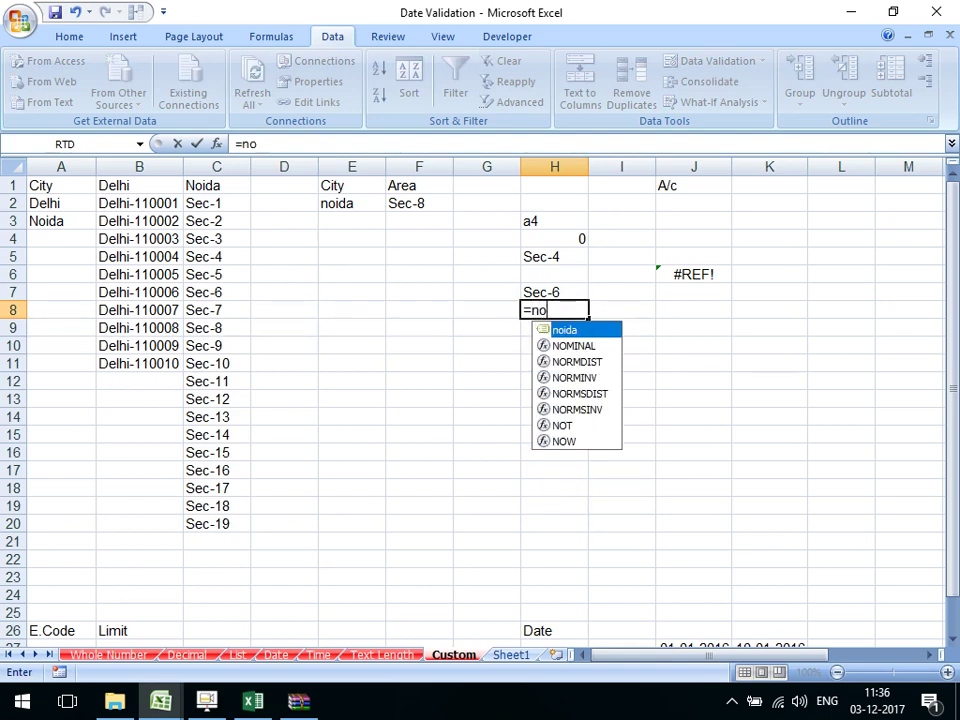
{"action": "type", "text": "ida"}
{"action": "key", "text": "Return"}
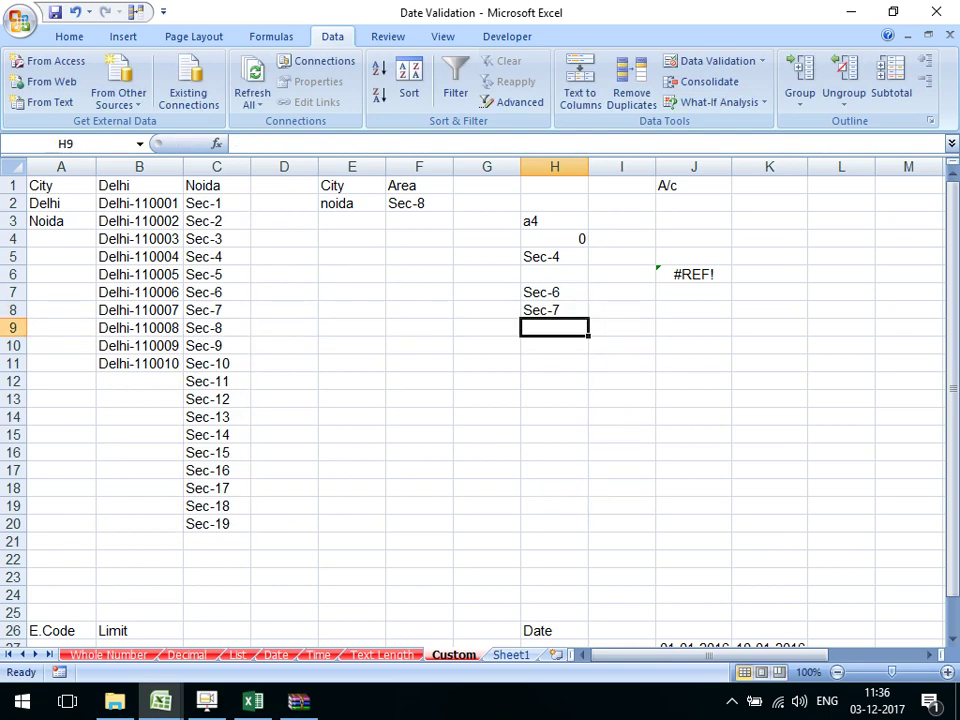
{"action": "type", "text": "=no"}
{"action": "key", "text": "Return"}
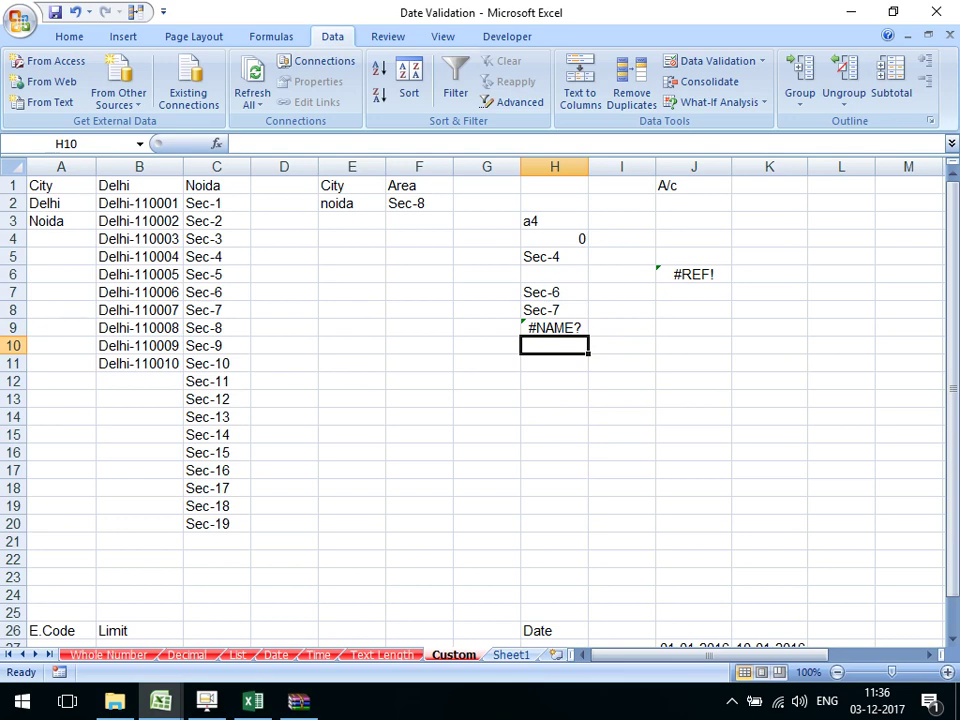
{"action": "left_click", "coordinate": [554, 328]}
{"action": "type", "text": "=noida"}
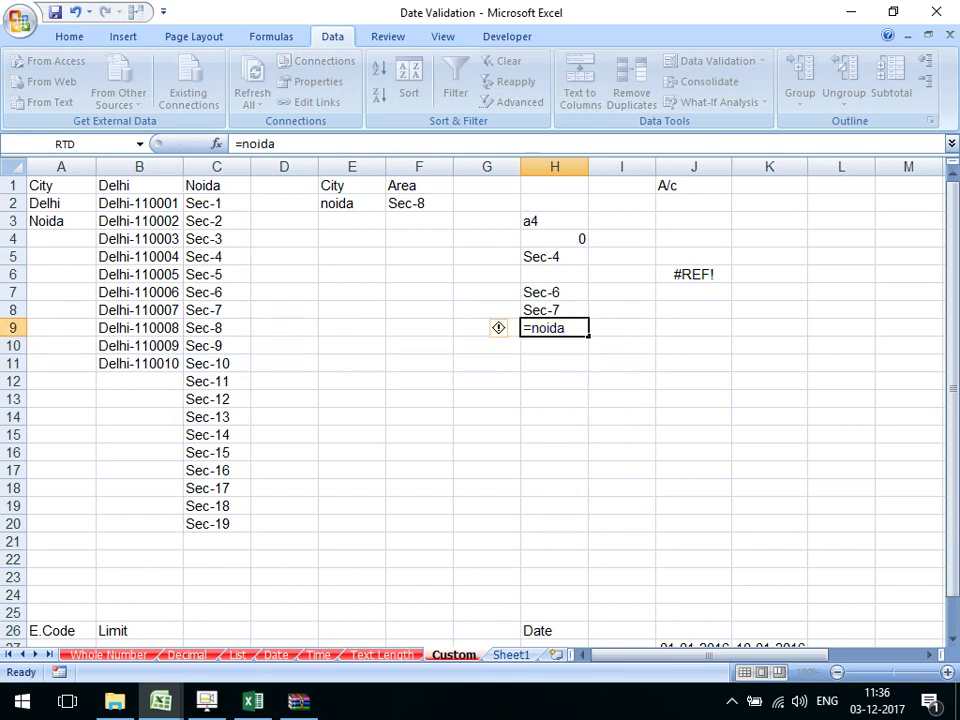
{"action": "key", "text": "Return"}
{"action": "key", "text": "Up"}
{"action": "key", "text": "Up"}
{"action": "key", "text": "Up"}
{"action": "key", "text": "Up"}
{"action": "key", "text": "Up"}
{"action": "key", "text": "Up"}
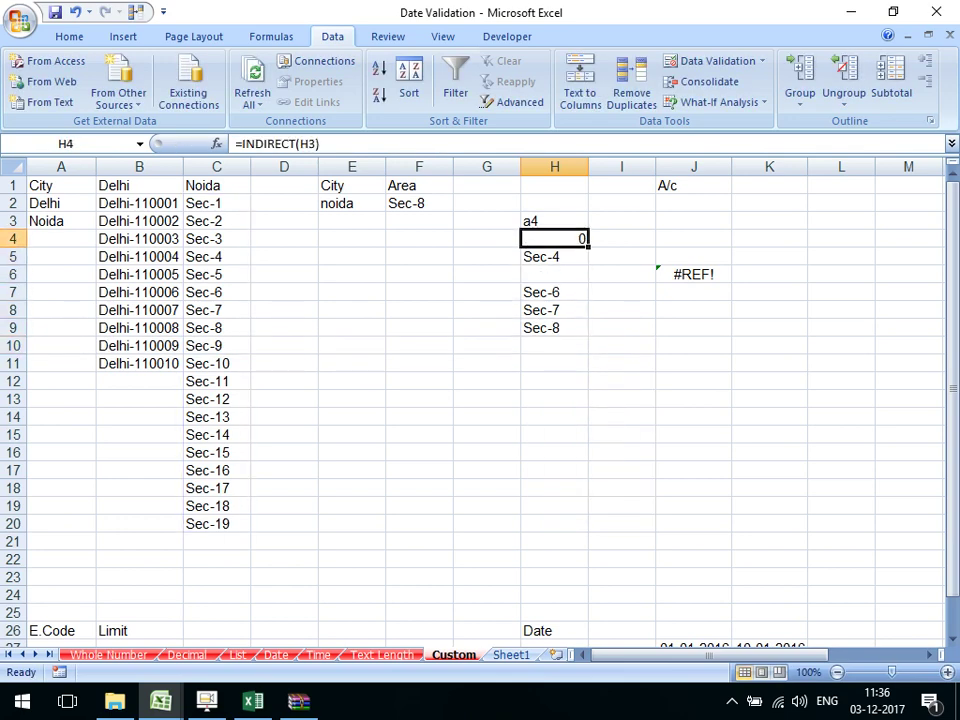
{"action": "left_click_drag", "start_coordinate": [554, 221], "coordinate": [554, 328]}
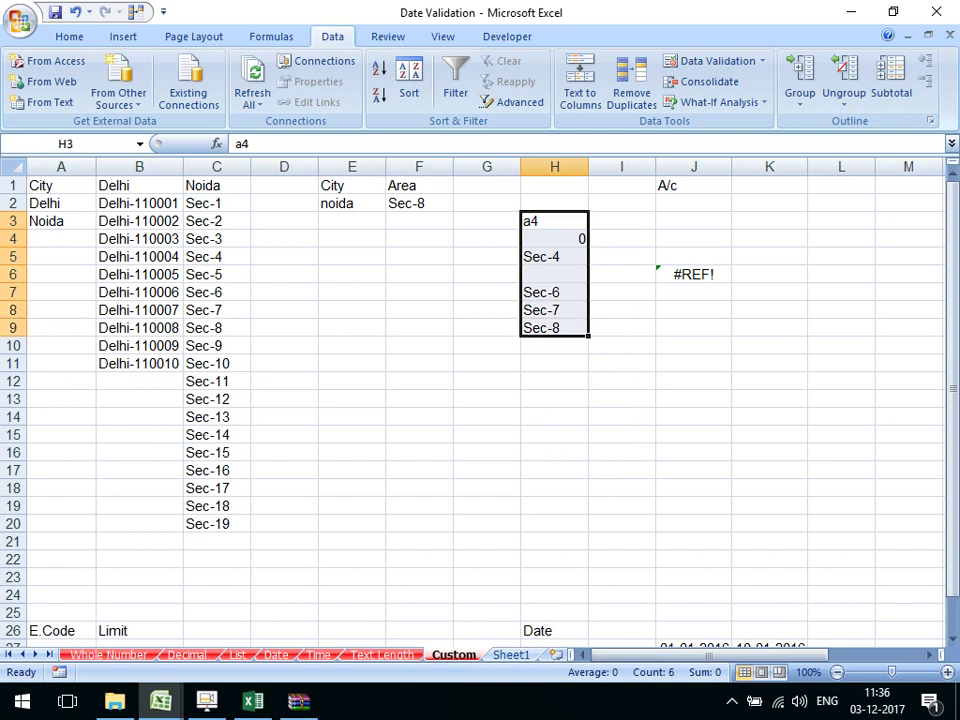
{"action": "key", "text": "Delete"}
{"action": "key", "text": "Up"}
{"action": "key", "text": "Left"}
{"action": "key", "text": "Left"}
{"action": "key", "text": "Left"}
{"action": "key", "text": "Up"}
{"action": "key", "text": "Down"}
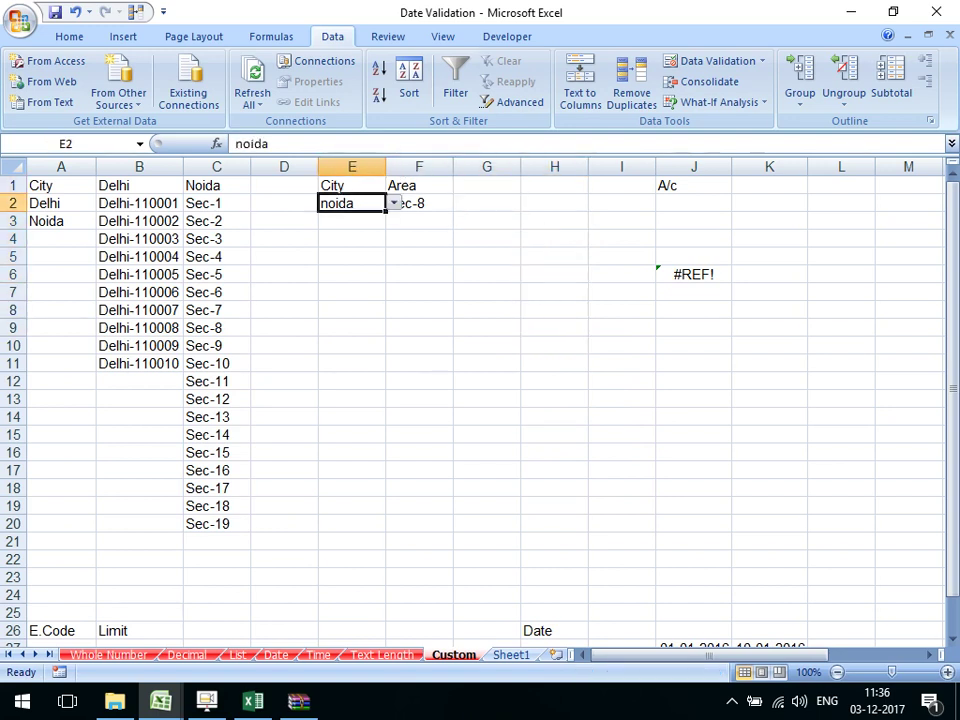
{"action": "left_click", "coordinate": [419, 203]}
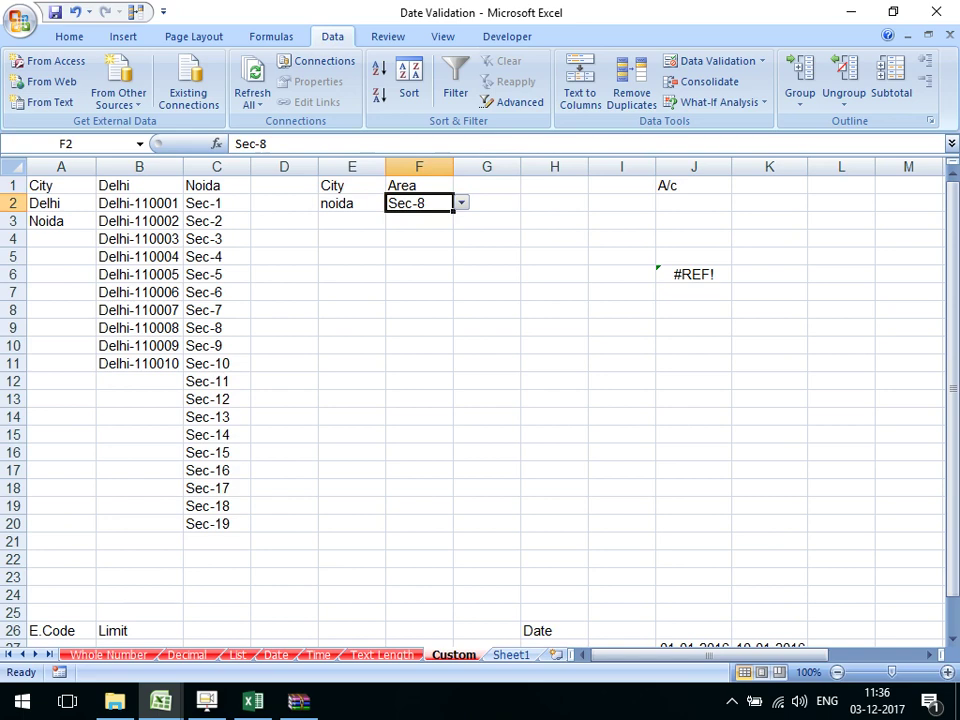
{"action": "left_click", "coordinate": [707, 61]}
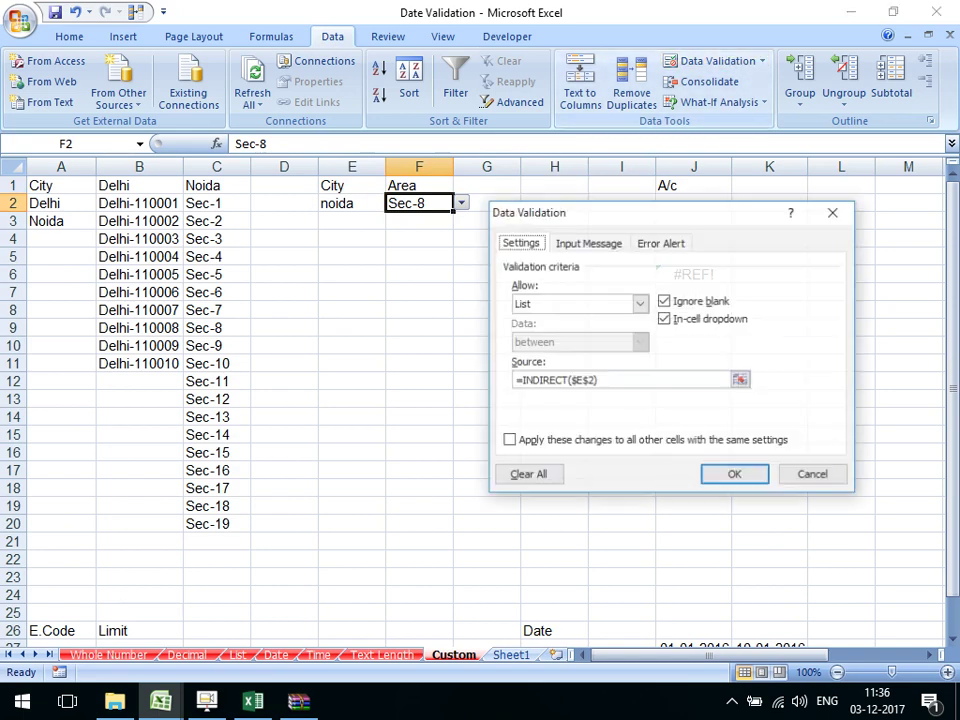
{"action": "left_click", "coordinate": [600, 380]}
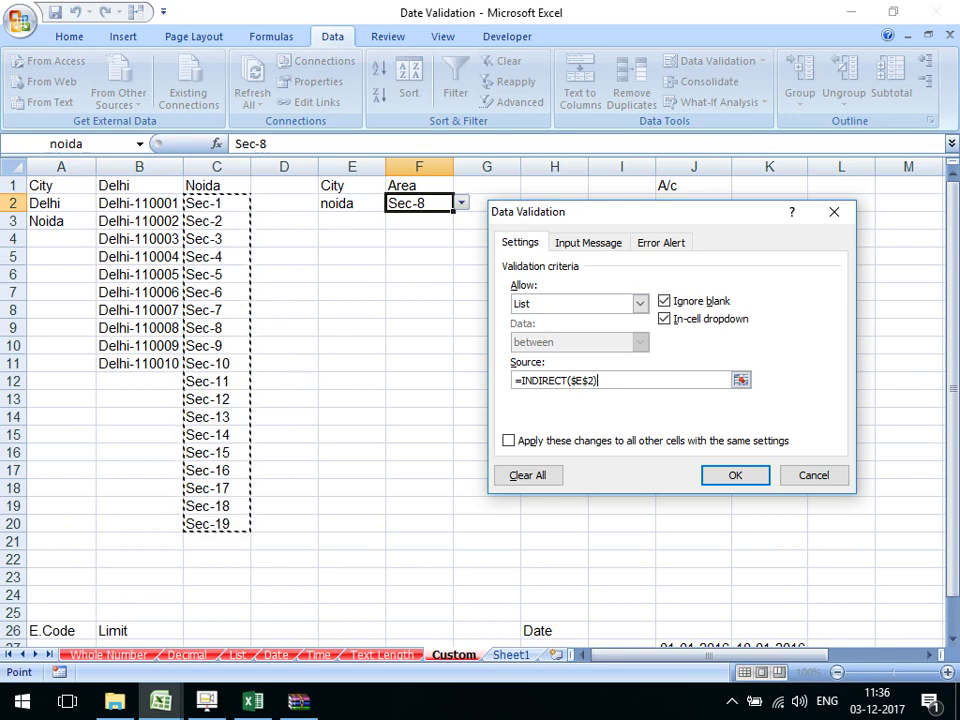
- Choose Delhi as the City in E2 and review its validation rule
{"action": "key", "text": "Return"}
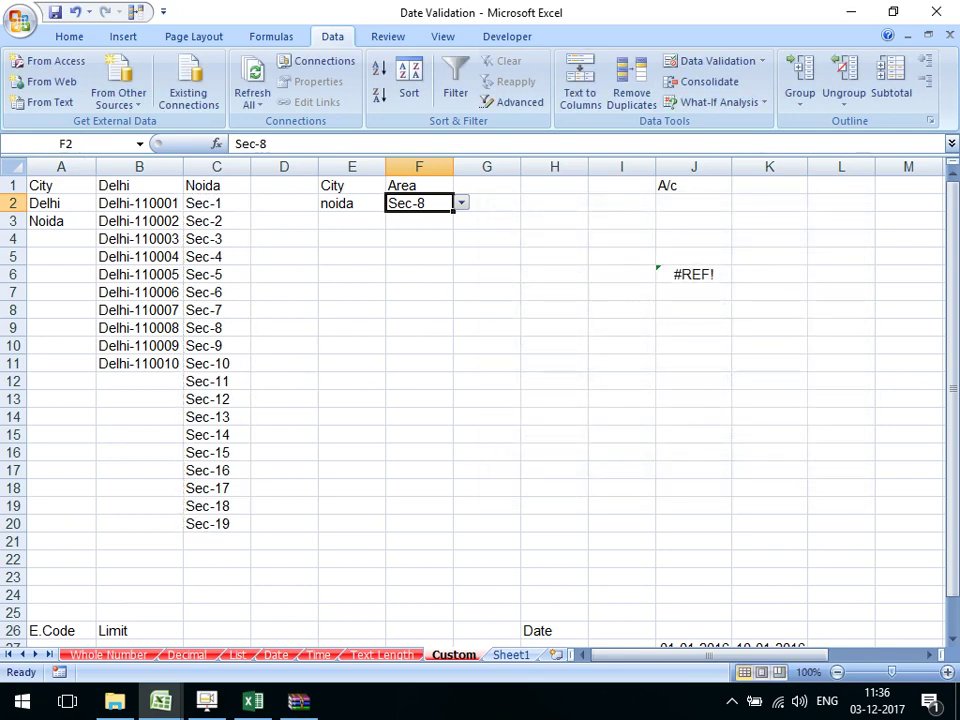
{"action": "left_click", "coordinate": [351, 203]}
{"action": "left_click", "coordinate": [394, 203]}
{"action": "left_click", "coordinate": [333, 218]}
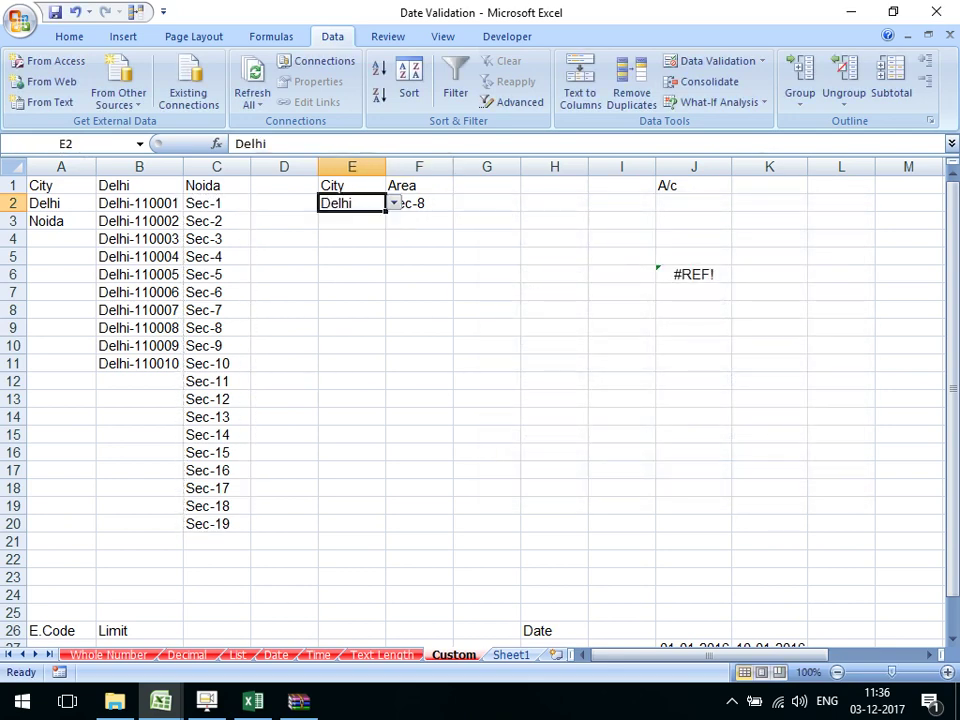
{"action": "left_click", "coordinate": [708, 61]}
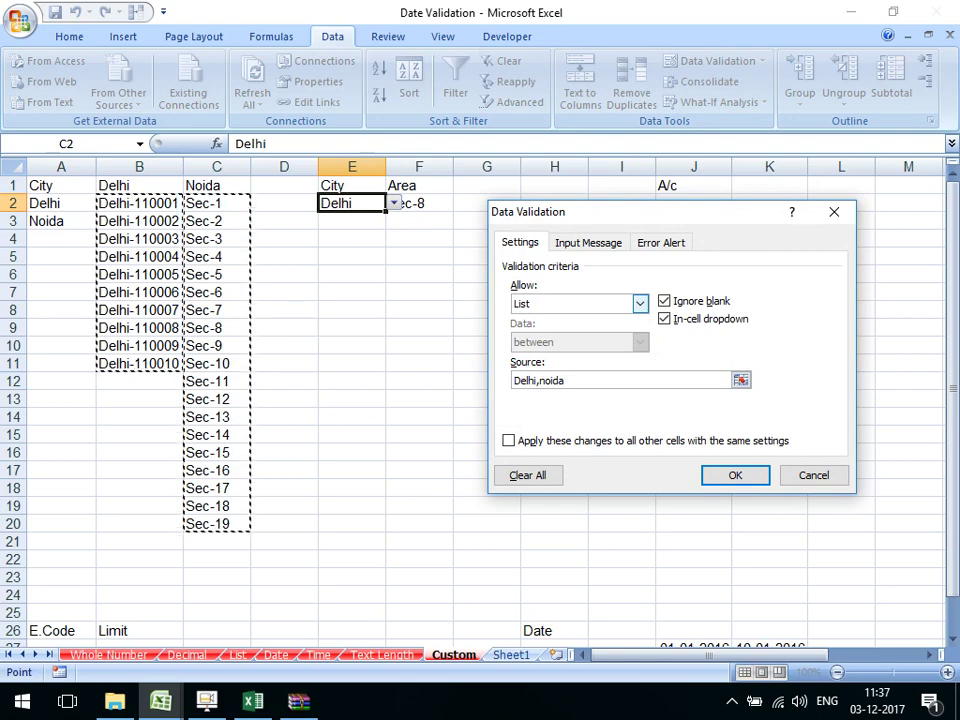
{"action": "key", "text": "Return"}
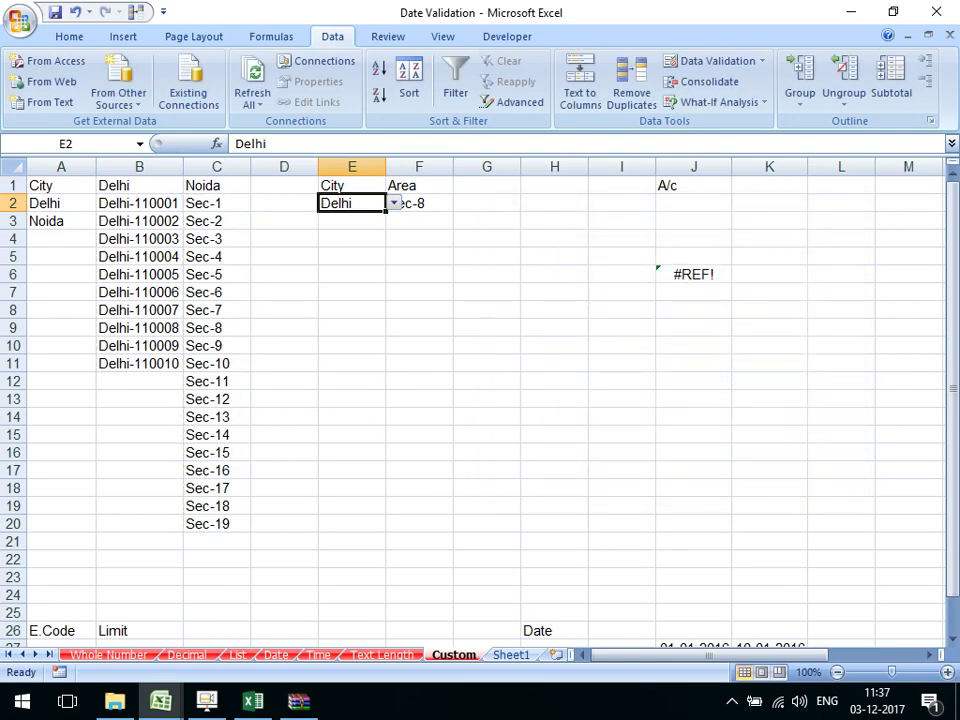
- Choose Delhi-110001 as the Area in F2 and confirm its INDIRECT validation source
{"action": "left_click", "coordinate": [419, 185]}
{"action": "left_click", "coordinate": [419, 203]}
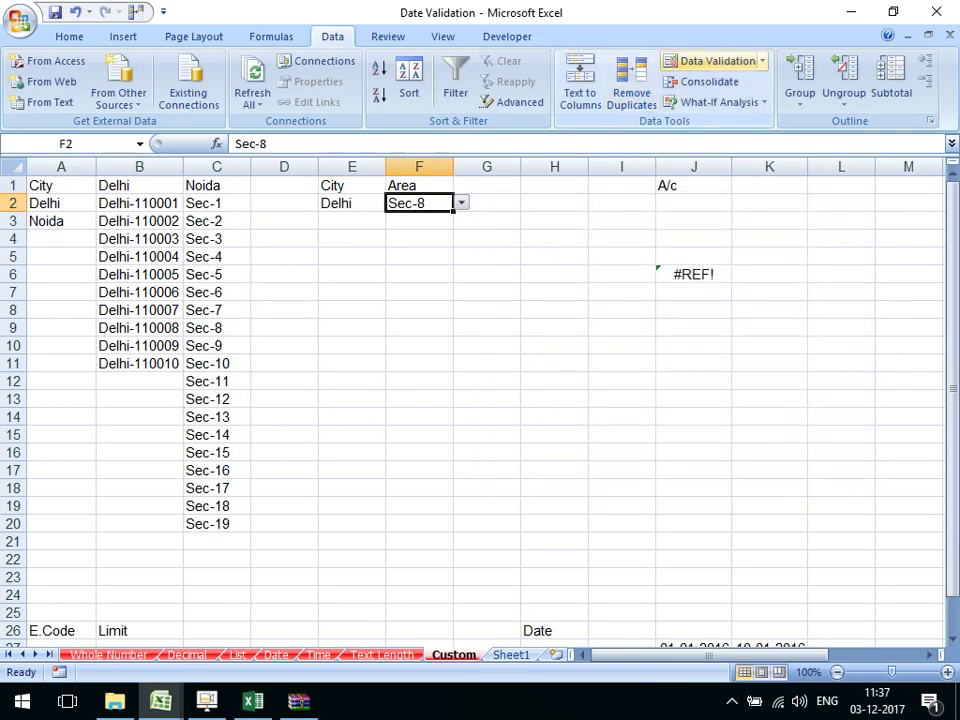
{"action": "key", "text": "Right"}
{"action": "left_click", "coordinate": [419, 203]}
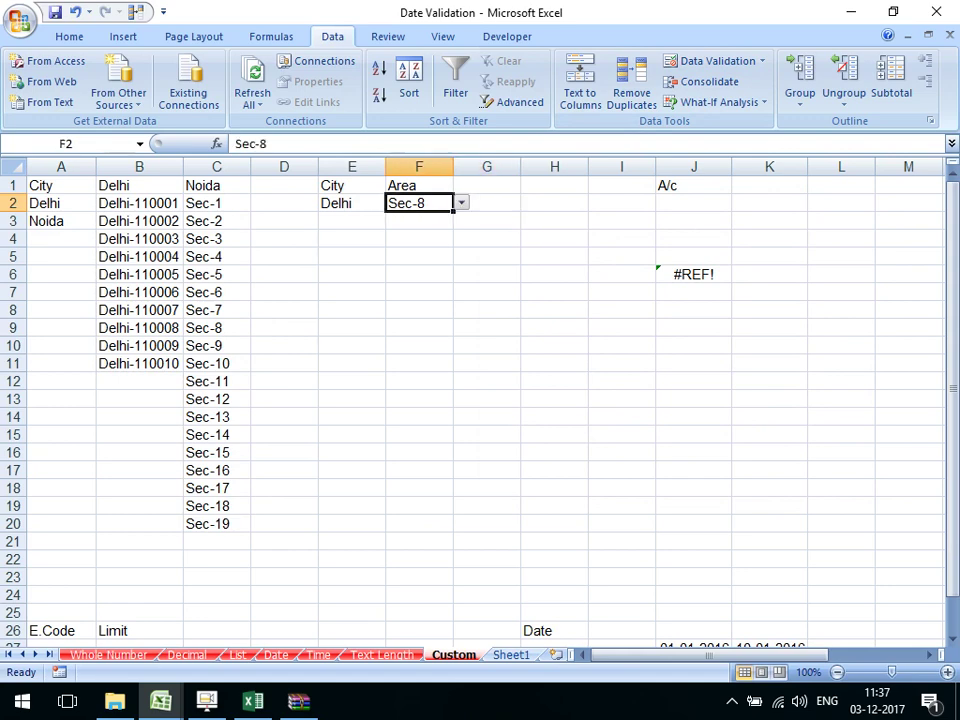
{"action": "left_click", "coordinate": [461, 203]}
{"action": "left_click", "coordinate": [420, 217]}
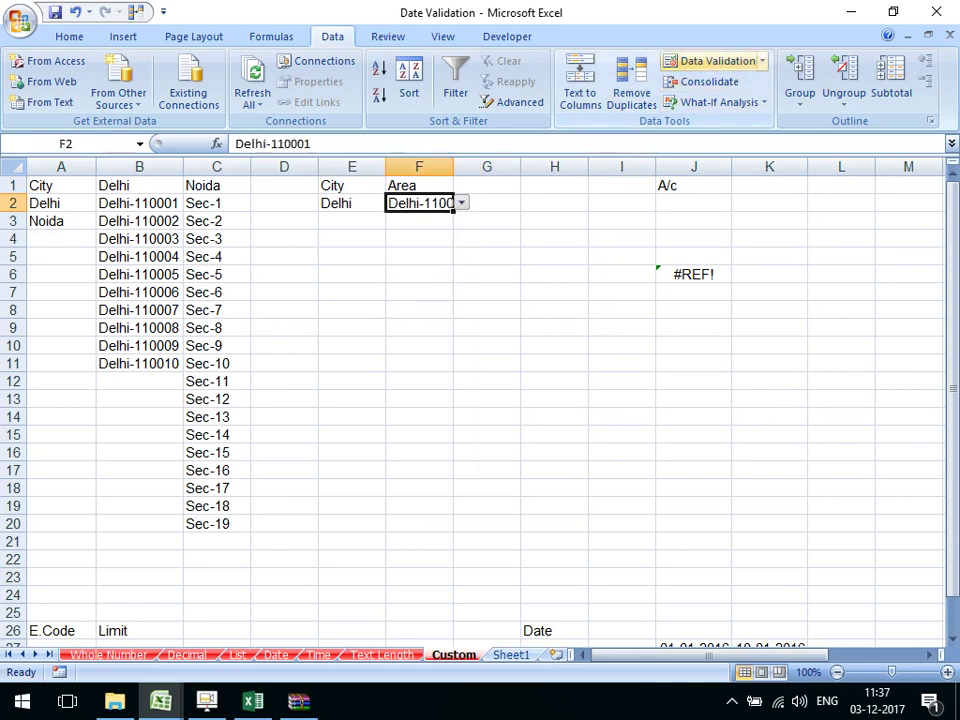
{"action": "left_click", "coordinate": [710, 61]}
{"action": "left_click", "coordinate": [620, 380]}
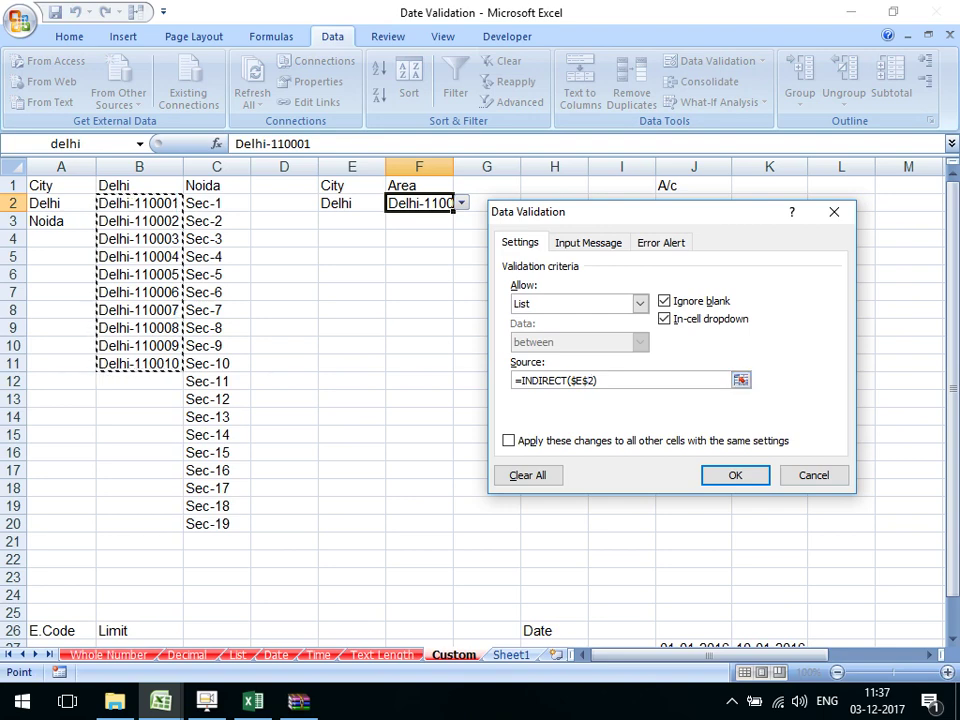
{"action": "key", "text": "Return"}
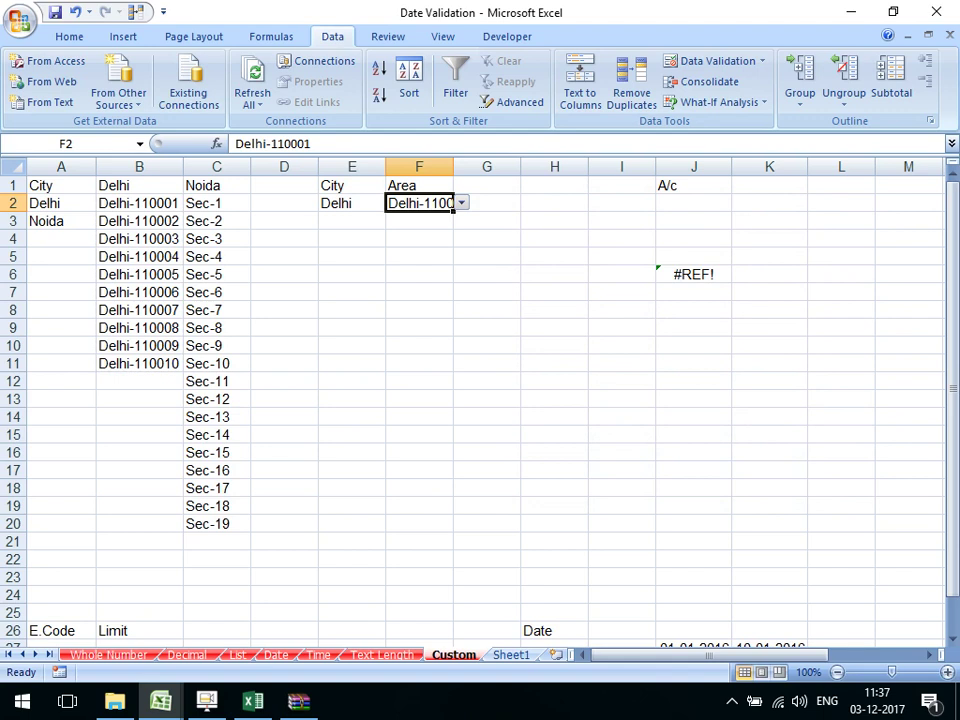
- Delete the broken #REF! formula in J6
{"action": "left_click", "coordinate": [693, 274]}
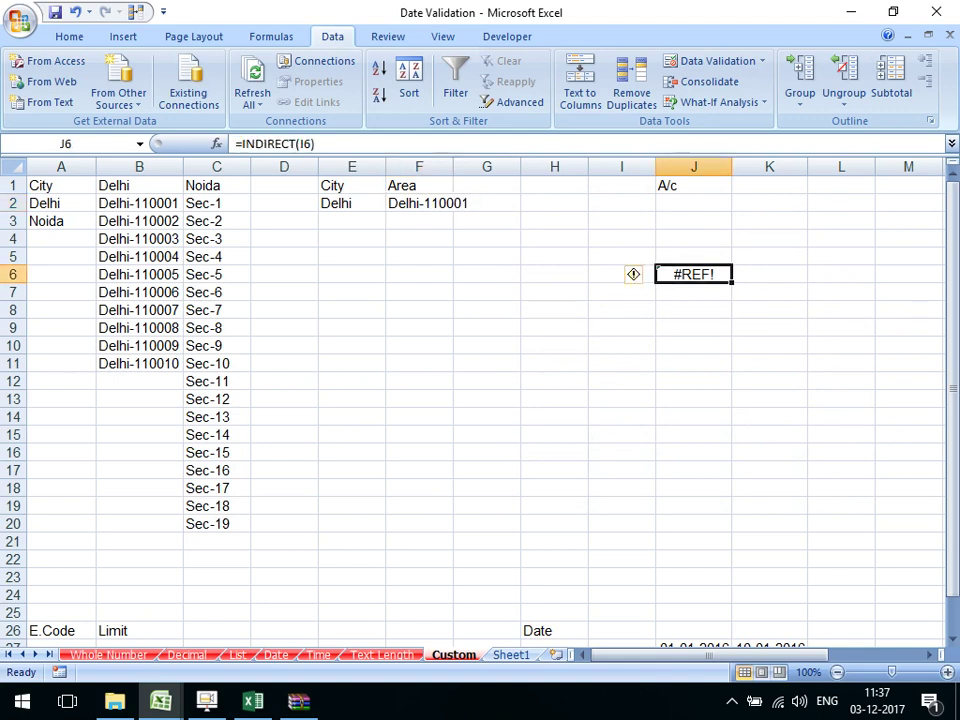
{"action": "key", "text": "Right"}
{"action": "key", "text": "Right"}
{"action": "key", "text": "Right"}
{"action": "key", "text": "Right"}
{"action": "key", "text": "Right"}
{"action": "key", "text": "Left"}
{"action": "key", "text": "Left"}
{"action": "key", "text": "Left"}
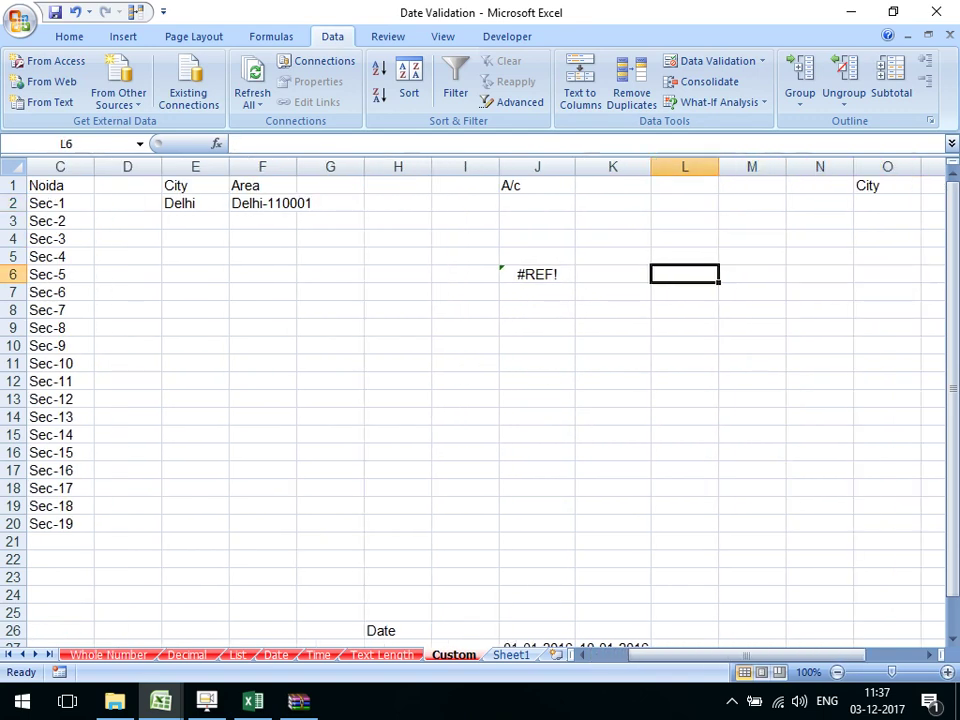
{"action": "key", "text": "Left"}
{"action": "key", "text": "Left"}
{"action": "key", "text": "Delete"}
{"action": "key", "text": "Up"}
{"action": "key", "text": "Up"}
{"action": "key", "text": "Up"}
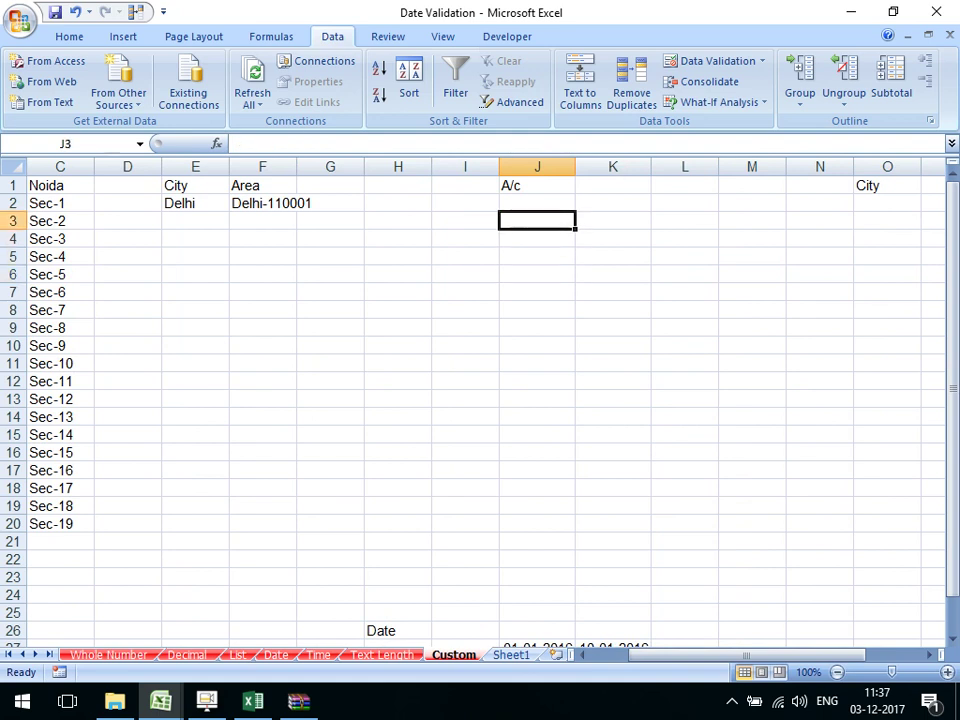
{"action": "key", "text": "Up"}
{"action": "type", "text": "123"}
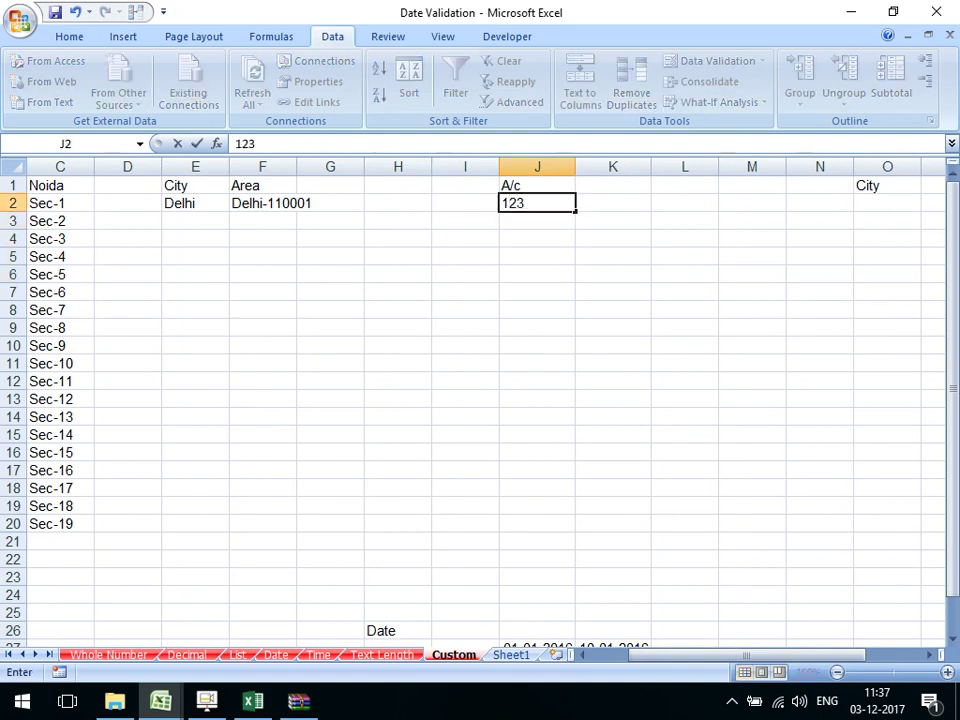
{"action": "type", "text": "sdaa"}
{"action": "key", "text": "Return"}
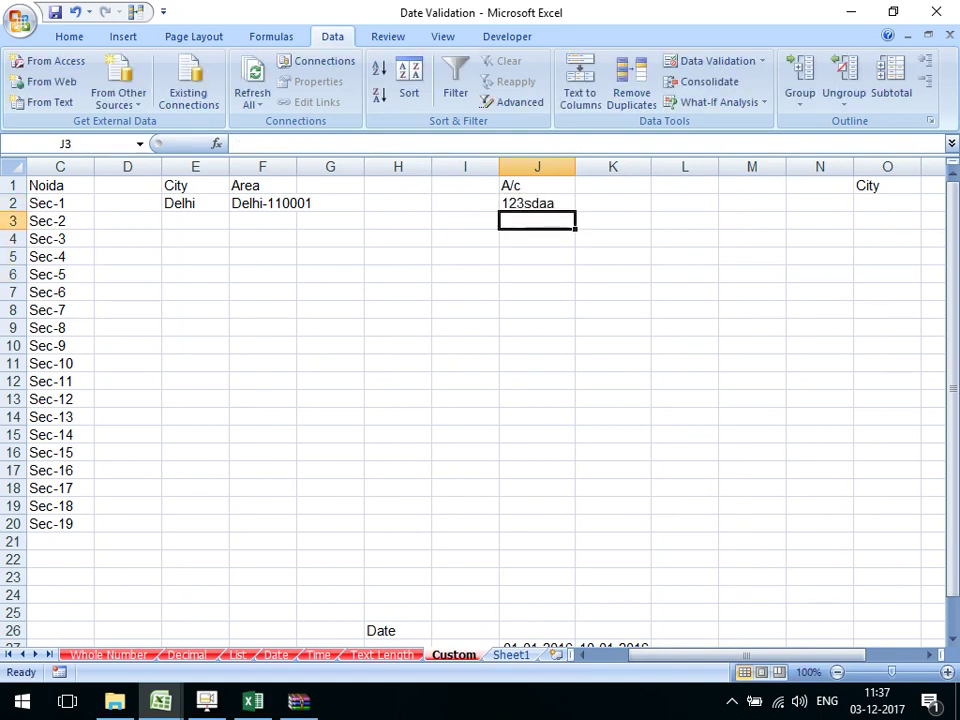
{"action": "left_click", "coordinate": [537, 203]}
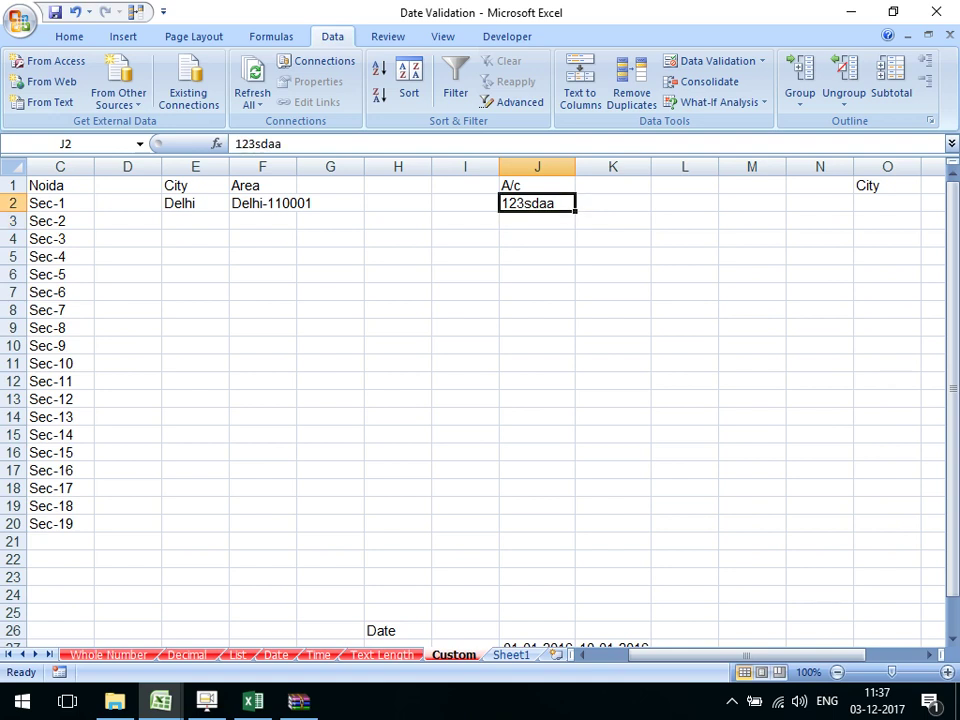
{"action": "key", "text": "Delete"}
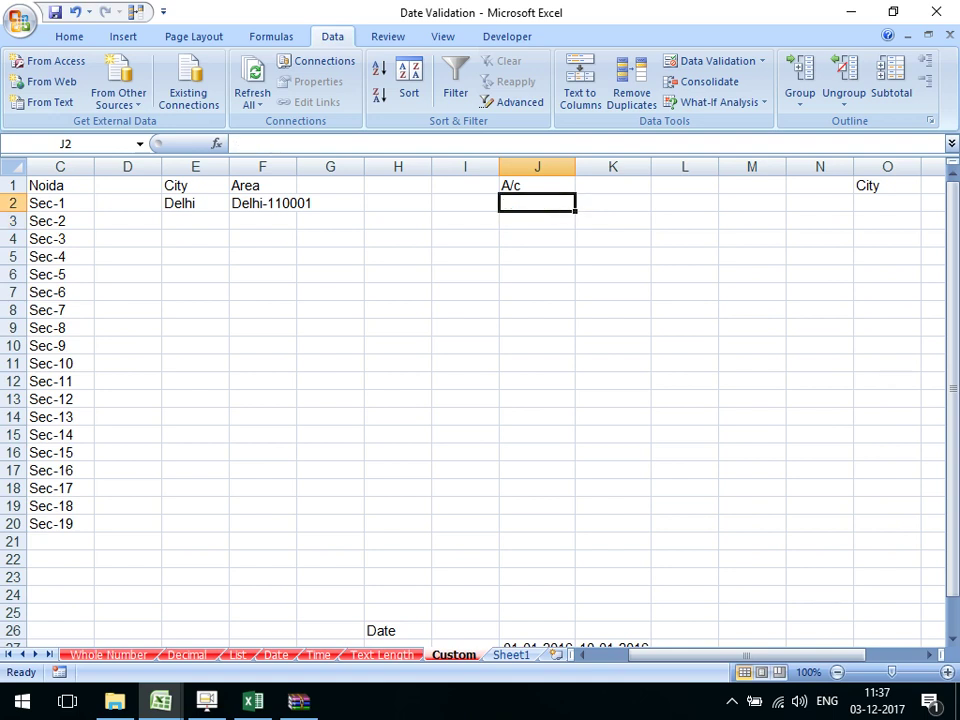
{"action": "type", "text": "1"}
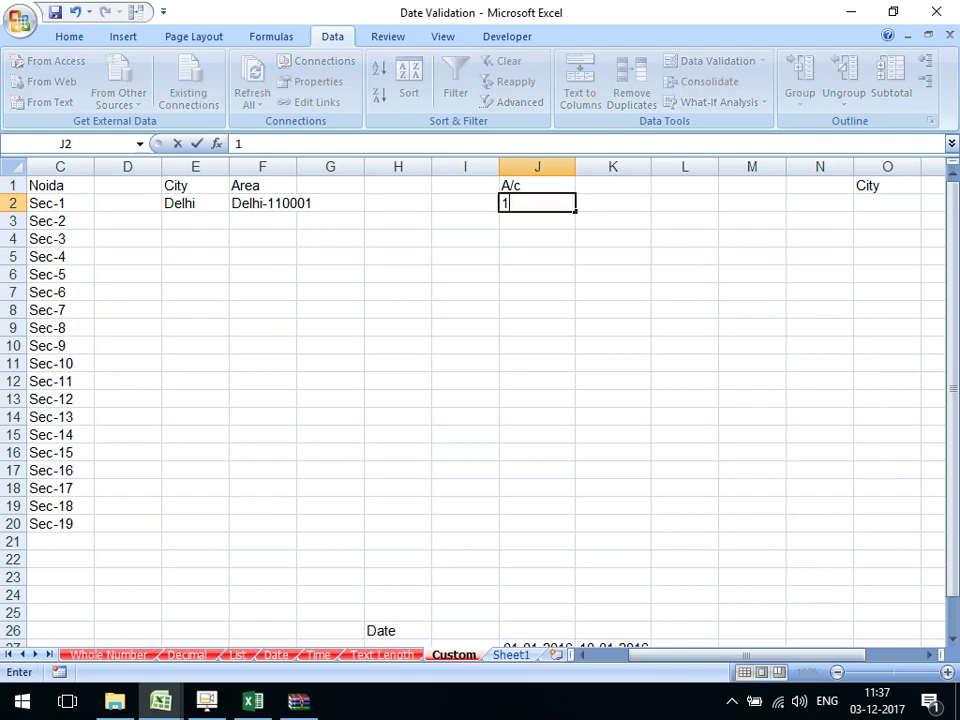
{"action": "key", "text": "Return"}
{"action": "left_click", "coordinate": [613, 203]}
{"action": "type", "text": "="}
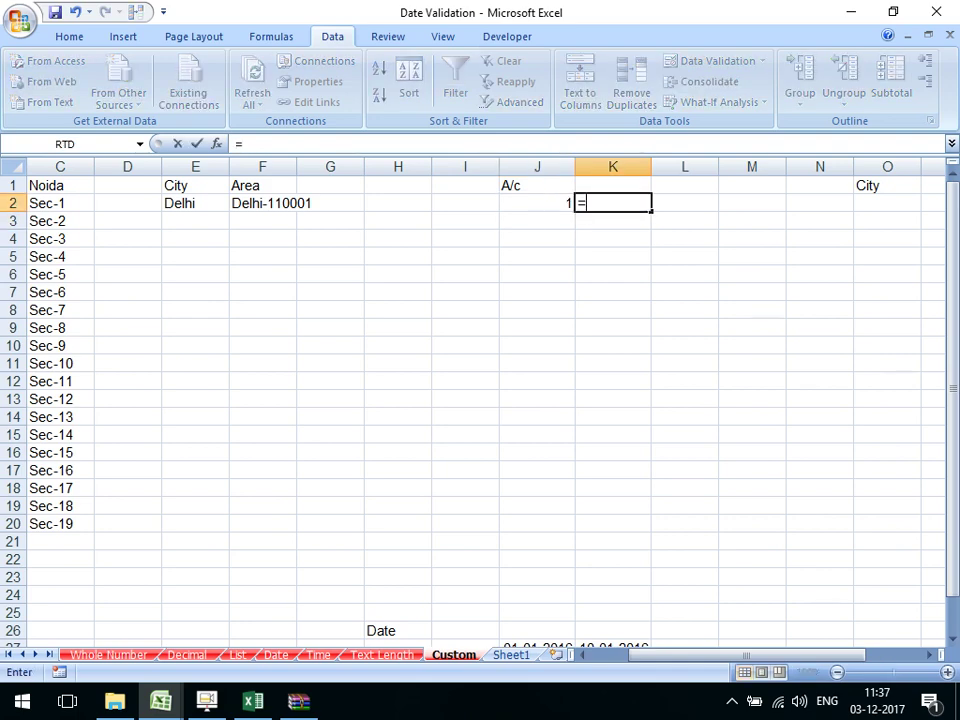
{"action": "type", "text": "isny"}
{"action": "key", "text": "BackSpace"}
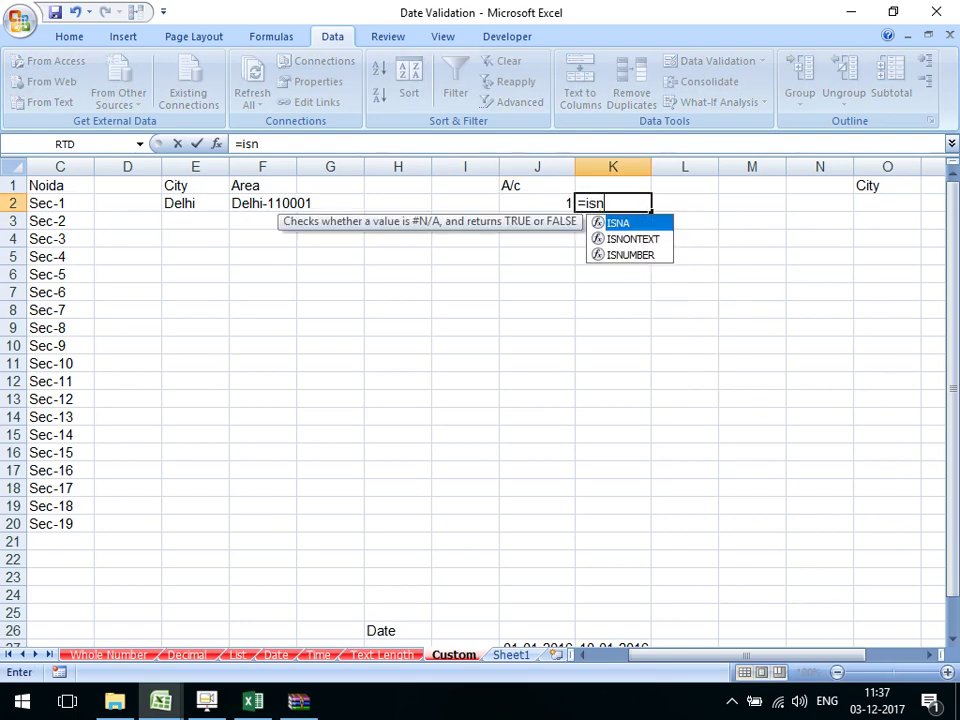
{"action": "type", "text": "um"}
{"action": "key", "text": "Tab"}
{"action": "key", "text": "Left"}
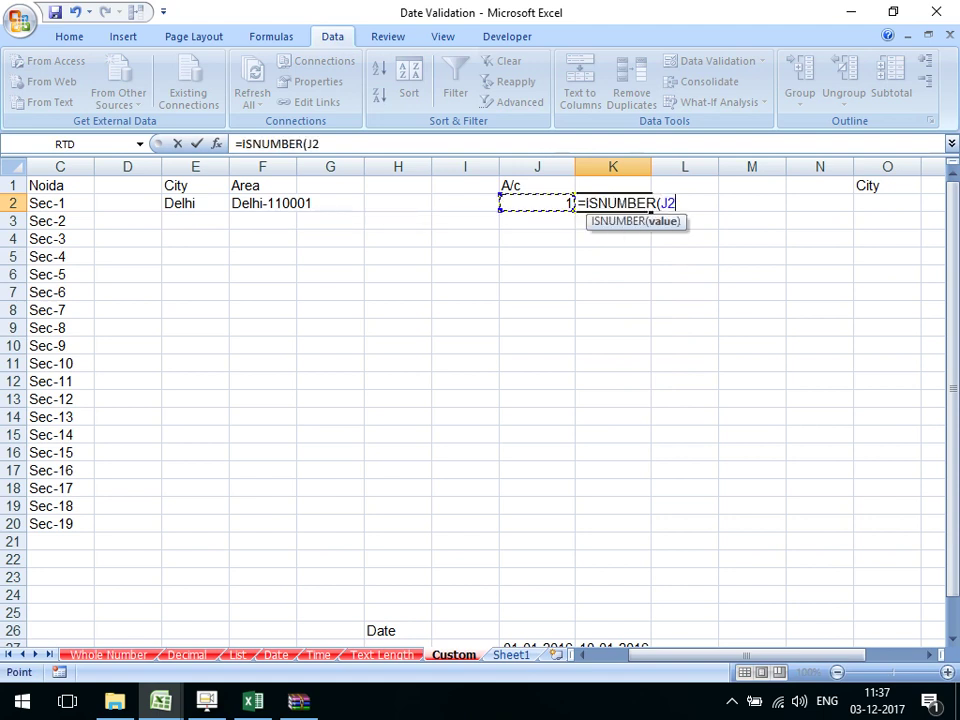
{"action": "key", "text": "Return"}
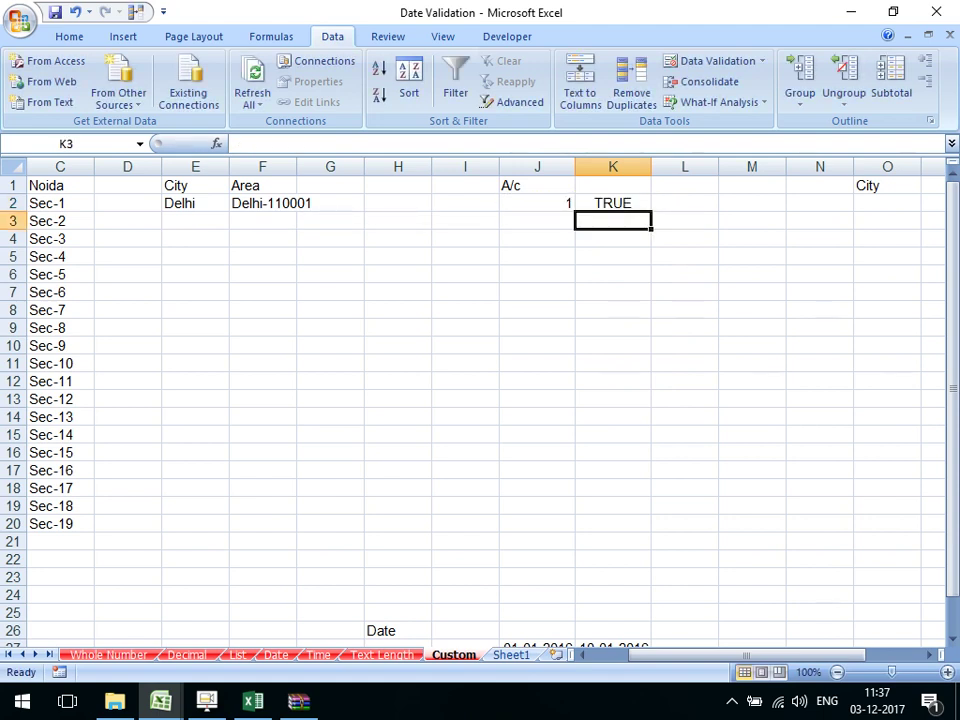
{"action": "left_click", "coordinate": [537, 203]}
{"action": "type", "text": "d6"}
{"action": "key", "text": "Return"}
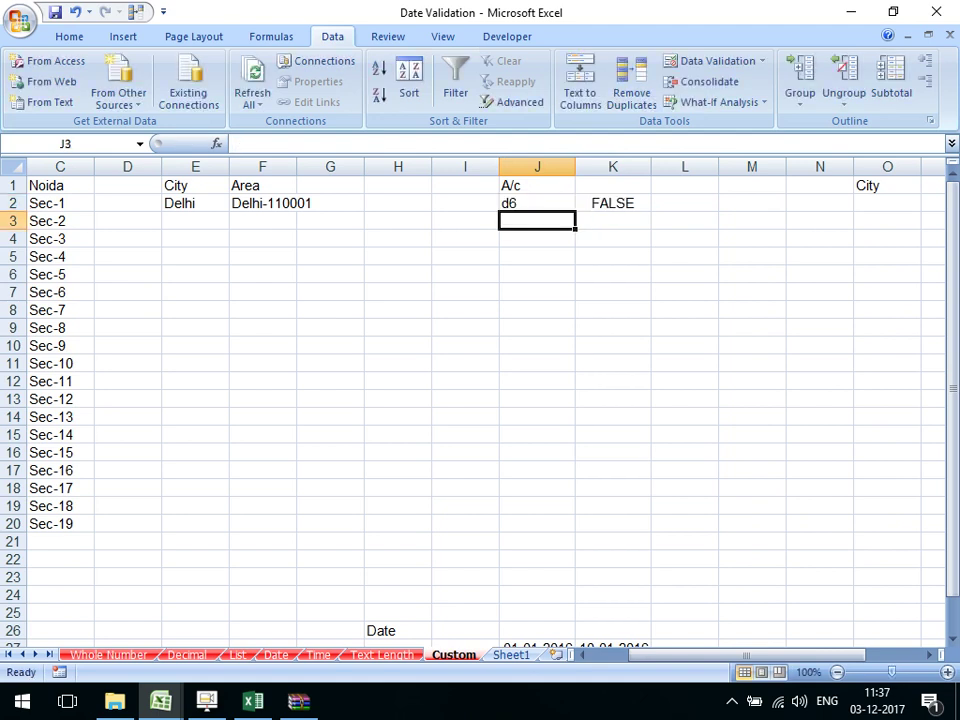
{"action": "left_click", "coordinate": [537, 203]}
{"action": "key", "text": "Delete"}
{"action": "left_click", "coordinate": [613, 203]}
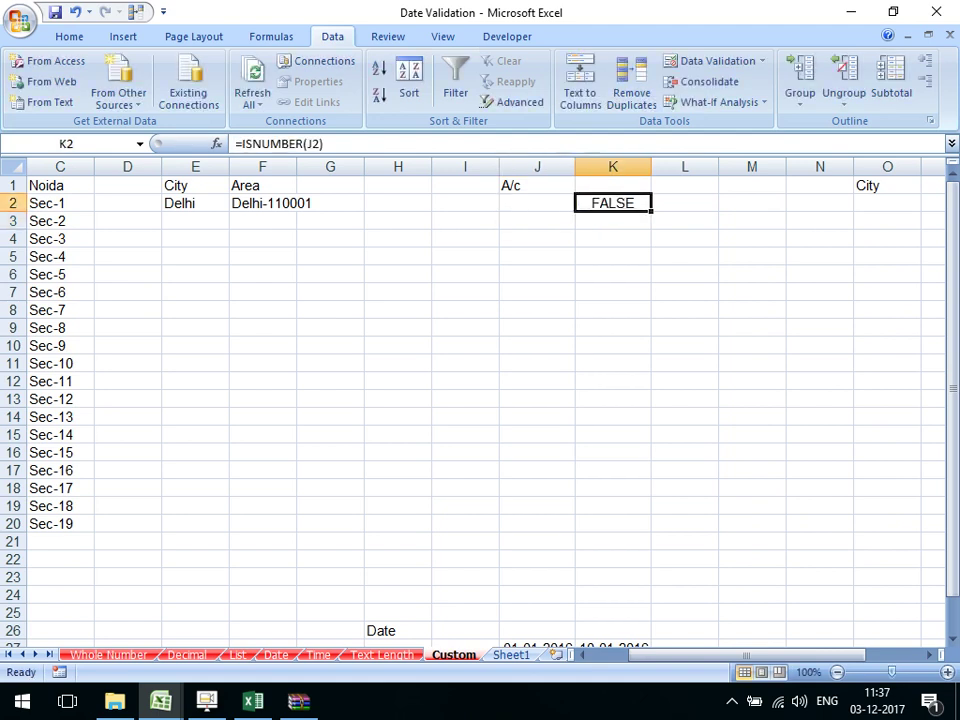
{"action": "key", "text": "Delete"}
{"action": "left_click", "coordinate": [537, 203]}
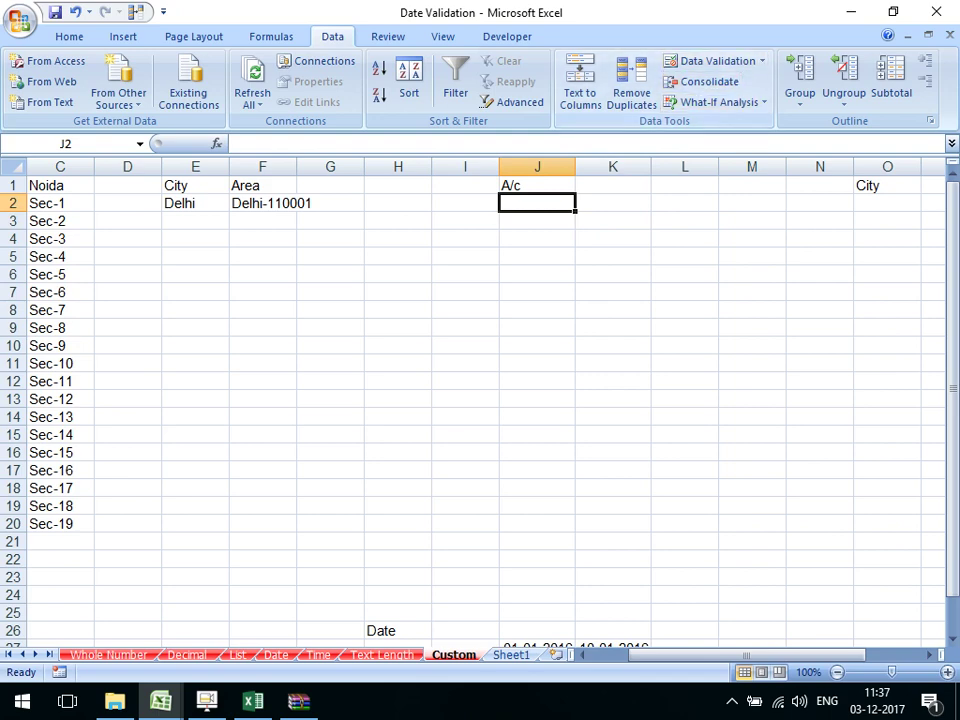
- Enter =ISNUMBER(J2) in K2, which shows FALSE
{"action": "left_click", "coordinate": [613, 203]}
{"action": "type", "text": "="}
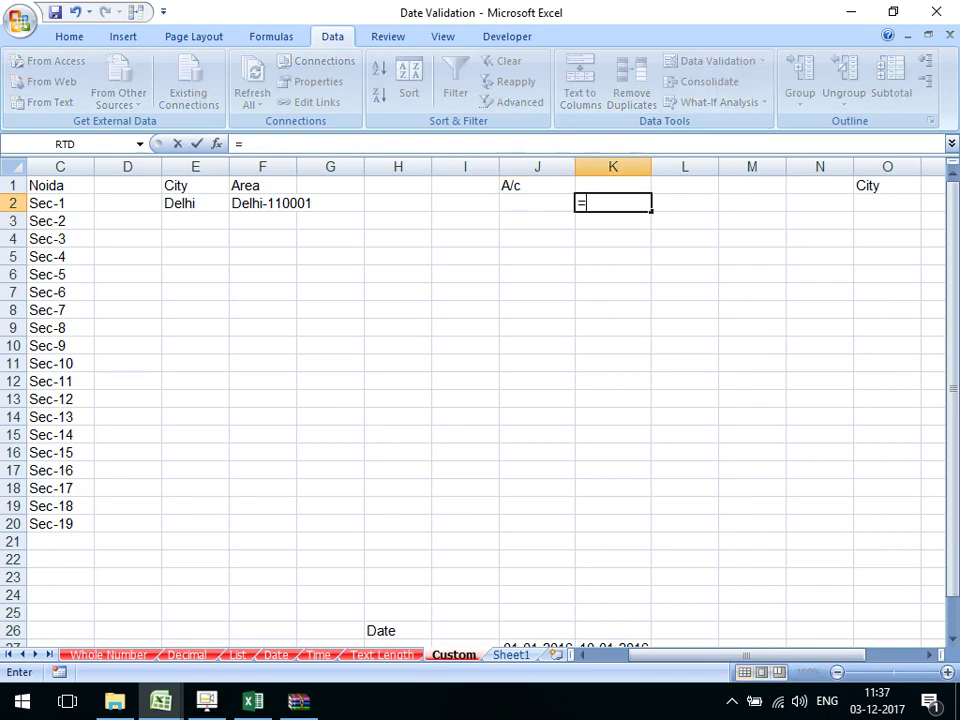
{"action": "type", "text": "isnu"}
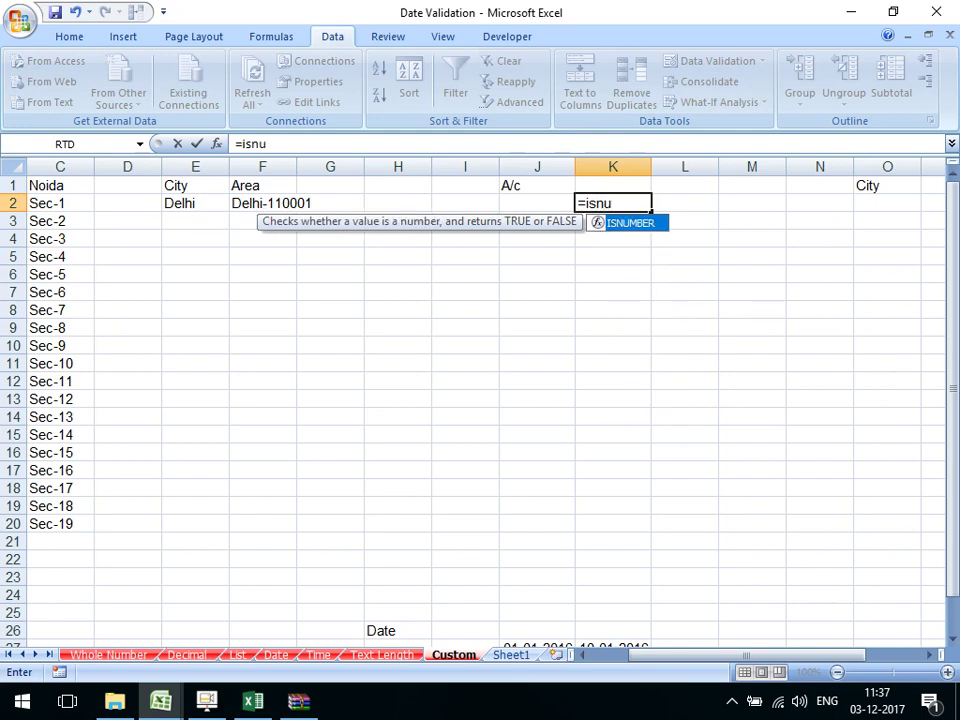
{"action": "key", "text": "Tab"}
{"action": "left_click", "coordinate": [537, 203]}
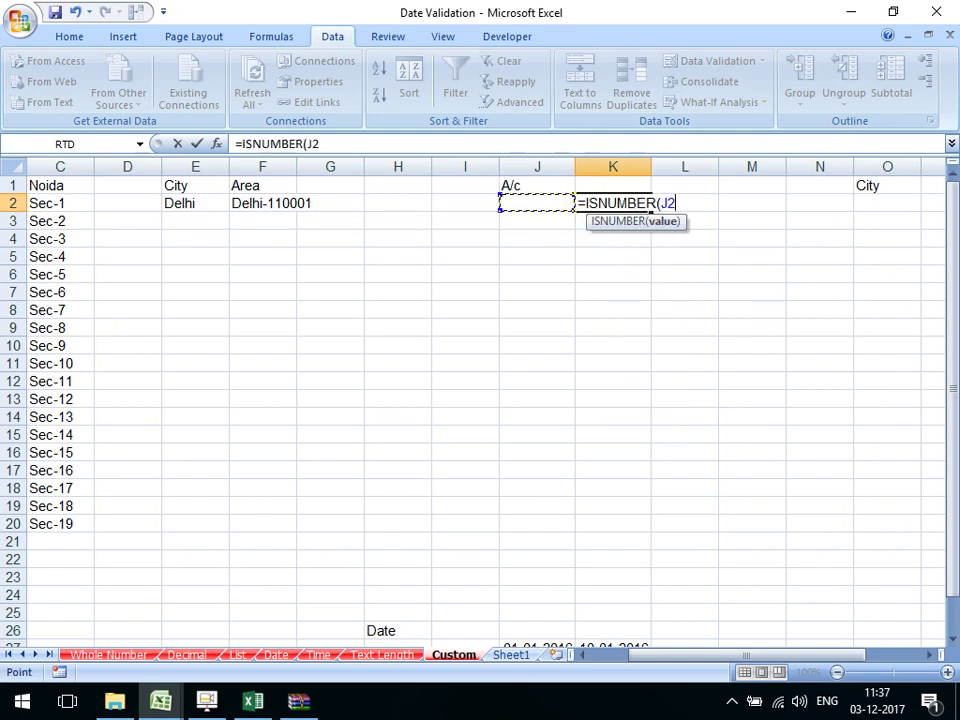
{"action": "type", "text": ")"}
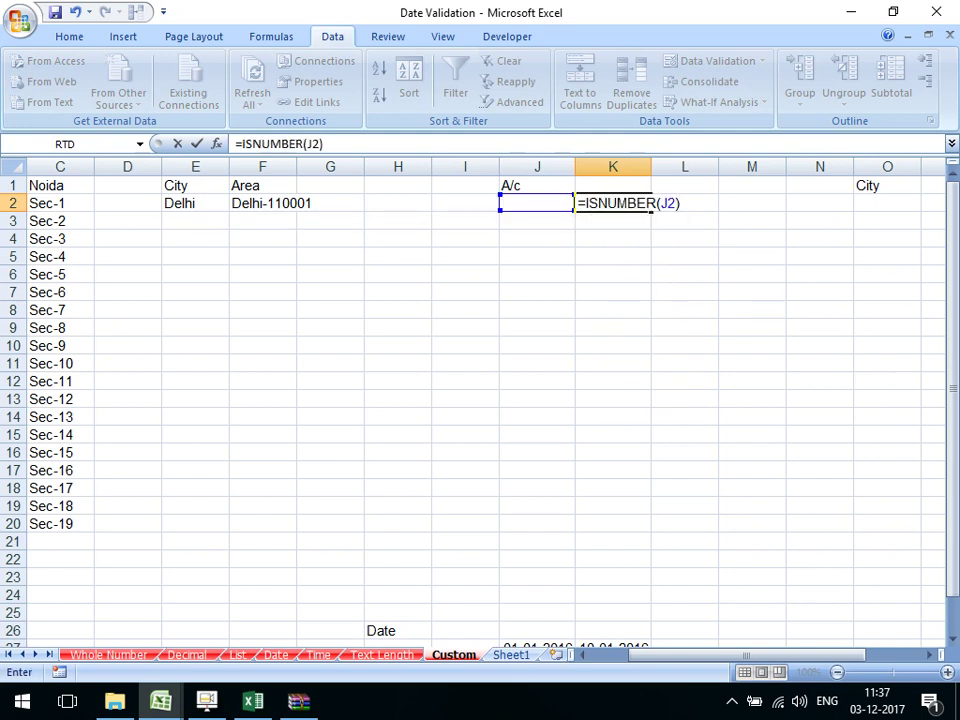
{"action": "key", "text": "ctrl+Return"}
{"action": "key", "text": "F2"}
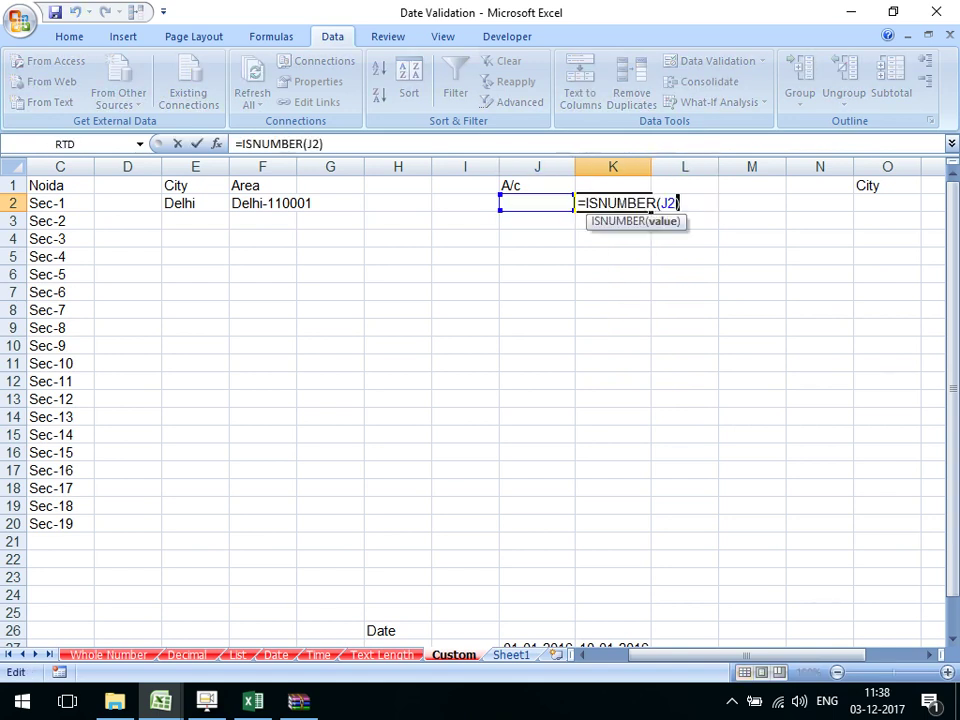
{"action": "key", "text": "ctrl+shift+Left"}
{"action": "key", "text": "ctrl+shift+Left"}
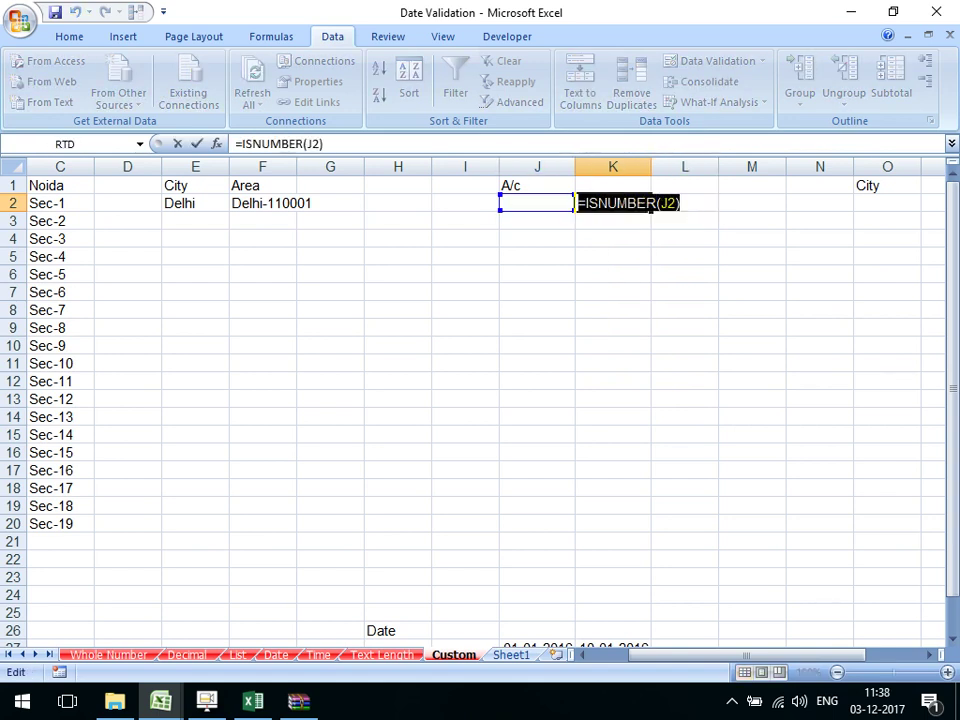
{"action": "key", "text": "Escape"}
- Give J2 a Custom data validation rule =ISNUMBER(J2) so it accepts only numbers
{"action": "key", "text": "Left"}
{"action": "key", "text": "F2"}
{"action": "key", "text": "Escape"}
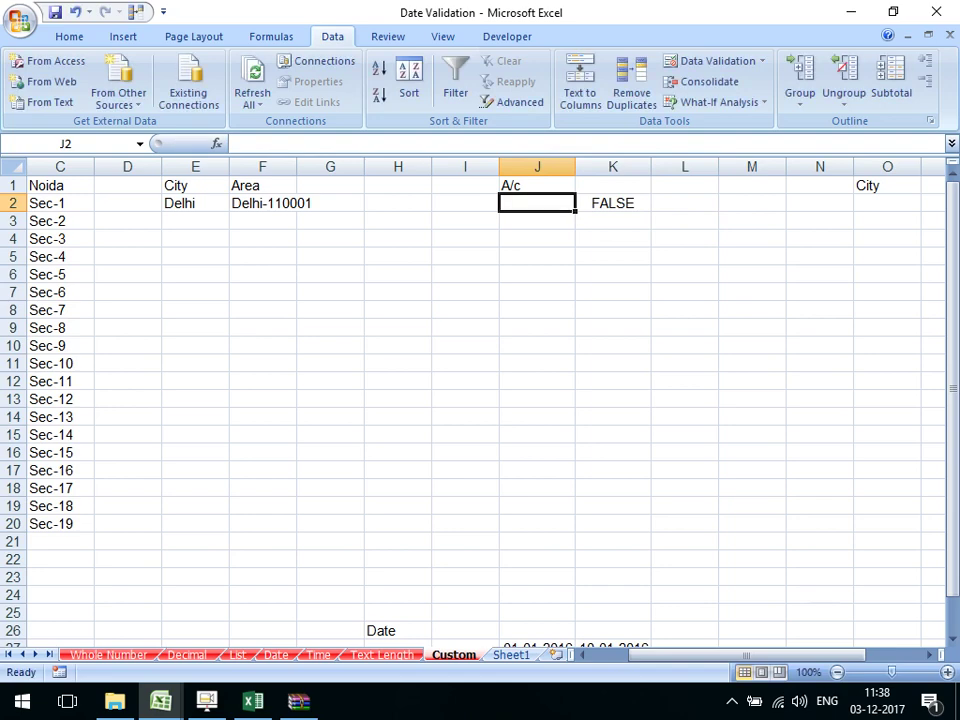
{"action": "key", "text": "alt+a"}
{"action": "key", "text": "v"}
{"action": "key", "text": "v"}
{"action": "key", "text": "alt+Down"}
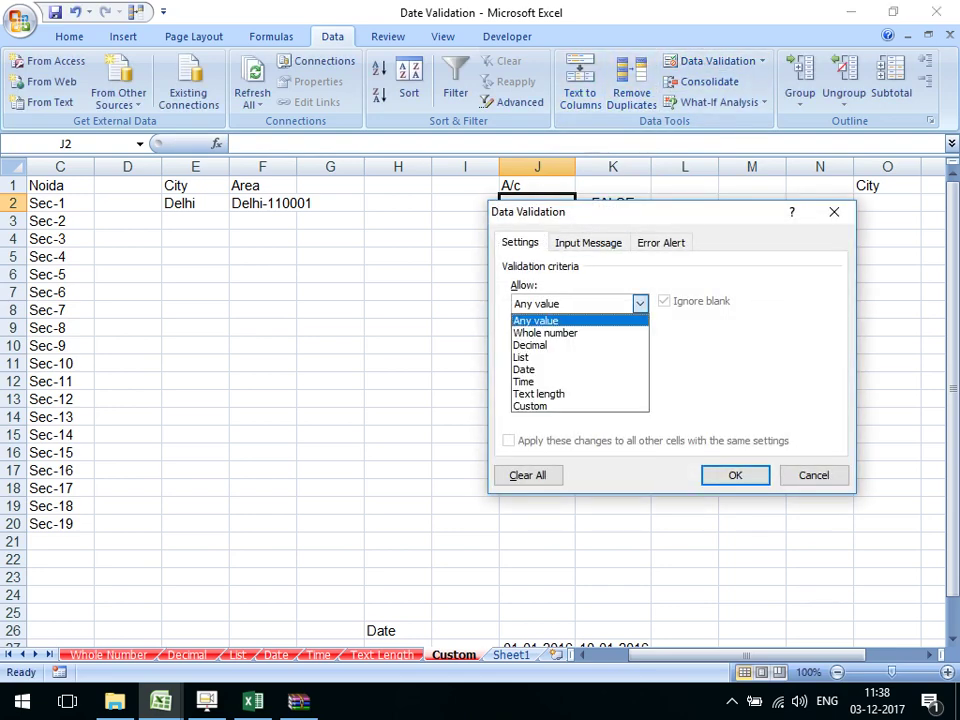
{"action": "key", "text": "Down"}
{"action": "key", "text": "Down"}
{"action": "key", "text": "Down"}
{"action": "key", "text": "Return"}
{"action": "key", "text": "Tab"}
{"action": "key", "text": "Tab"}
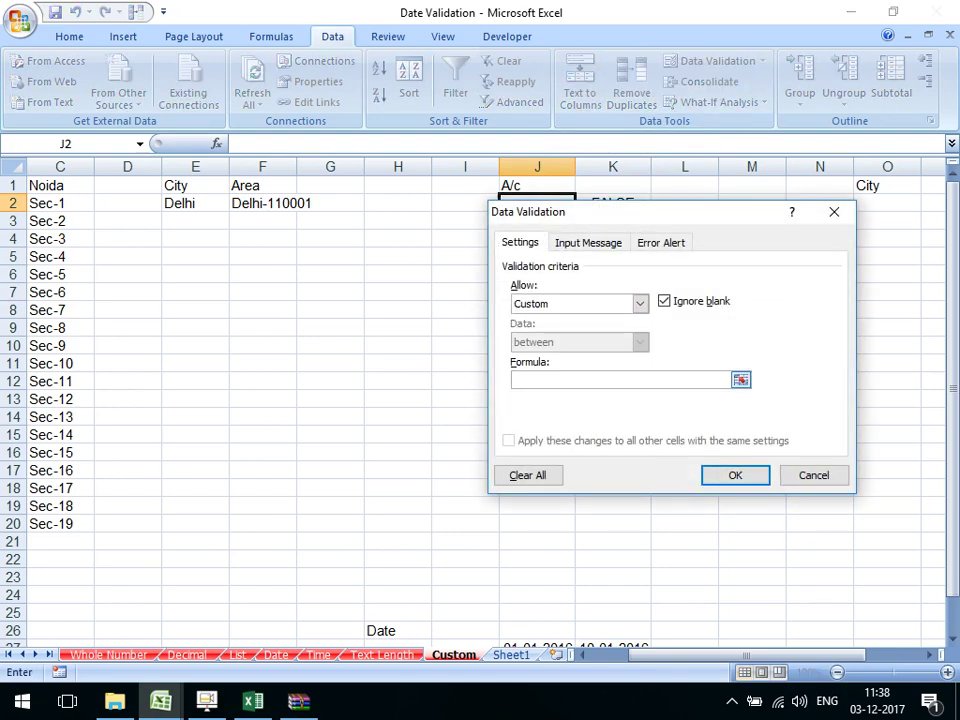
{"action": "type", "text": "=ISNUMBER(J2)"}
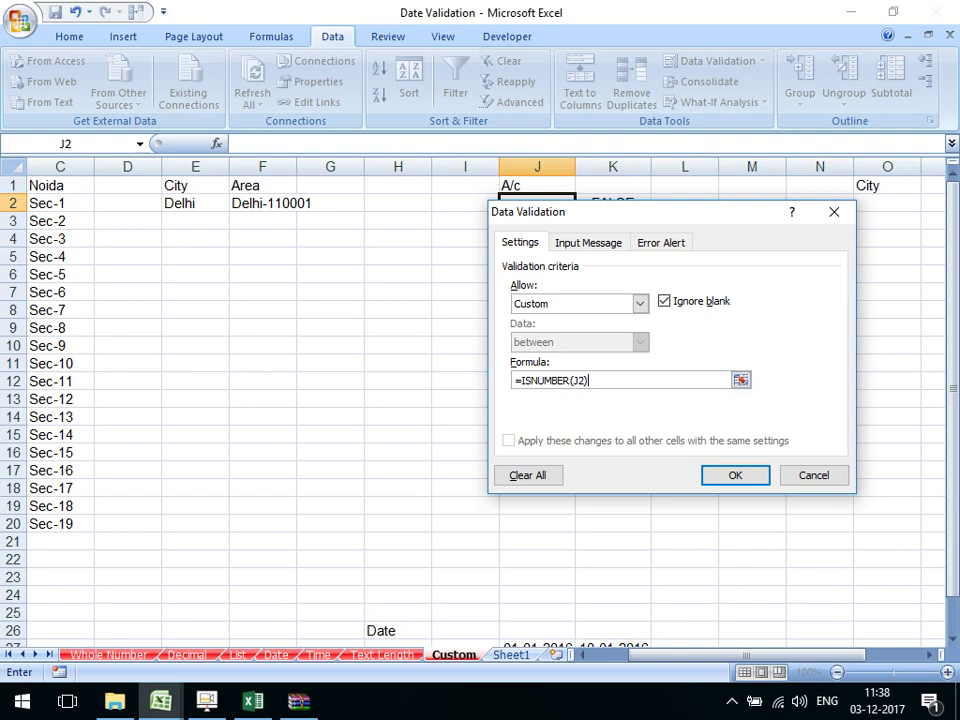
{"action": "key", "text": "Return"}
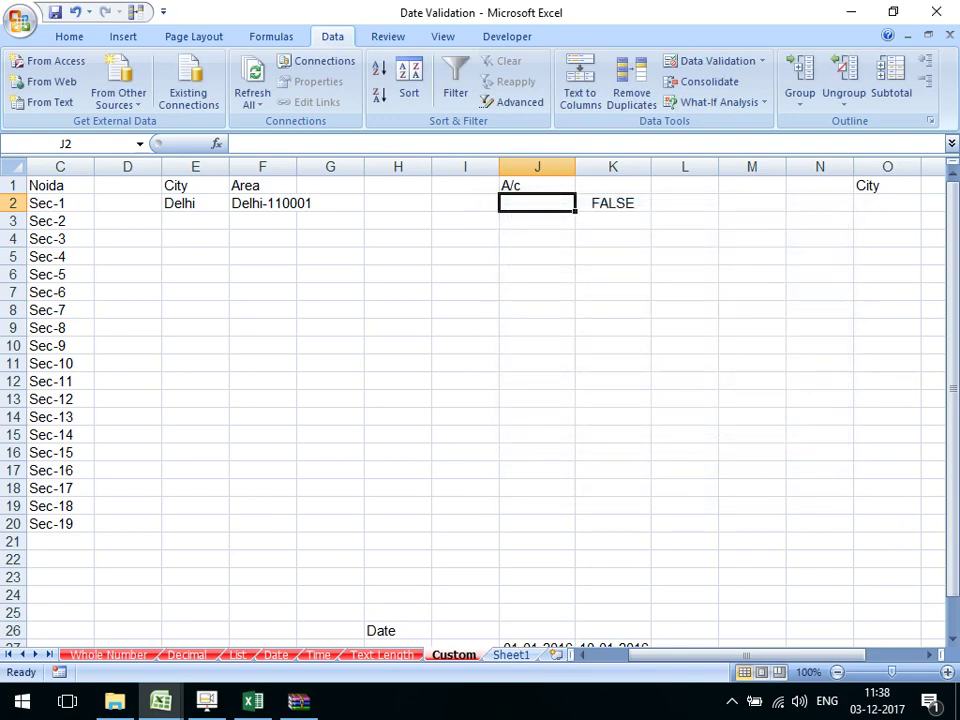
- Enter 12 in J2 so K2 reads TRUE
{"action": "type", "text": "12"}
{"action": "key", "text": "Return"}
{"action": "left_click", "coordinate": [537, 203]}
- Try text entries 'ass' and 's' in J2, see them rejected, and cancel back to 12
{"action": "type", "text": "ass"}
{"action": "key", "text": "Return"}
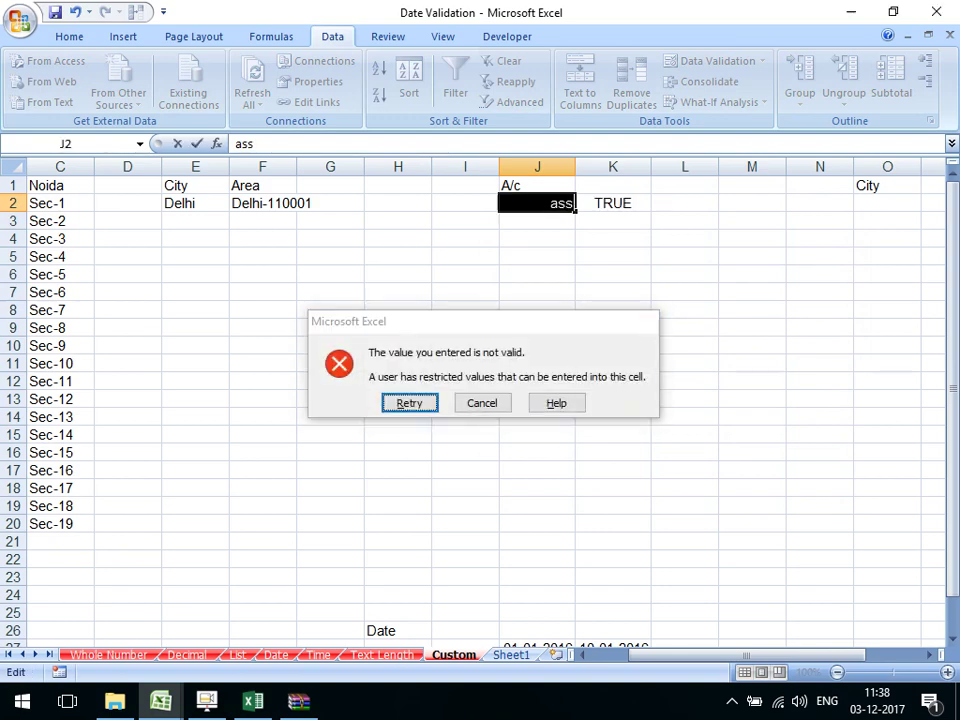
{"action": "key", "text": "Return"}
{"action": "type", "text": "s"}
{"action": "key", "text": "Return"}
{"action": "key", "text": "Return"}
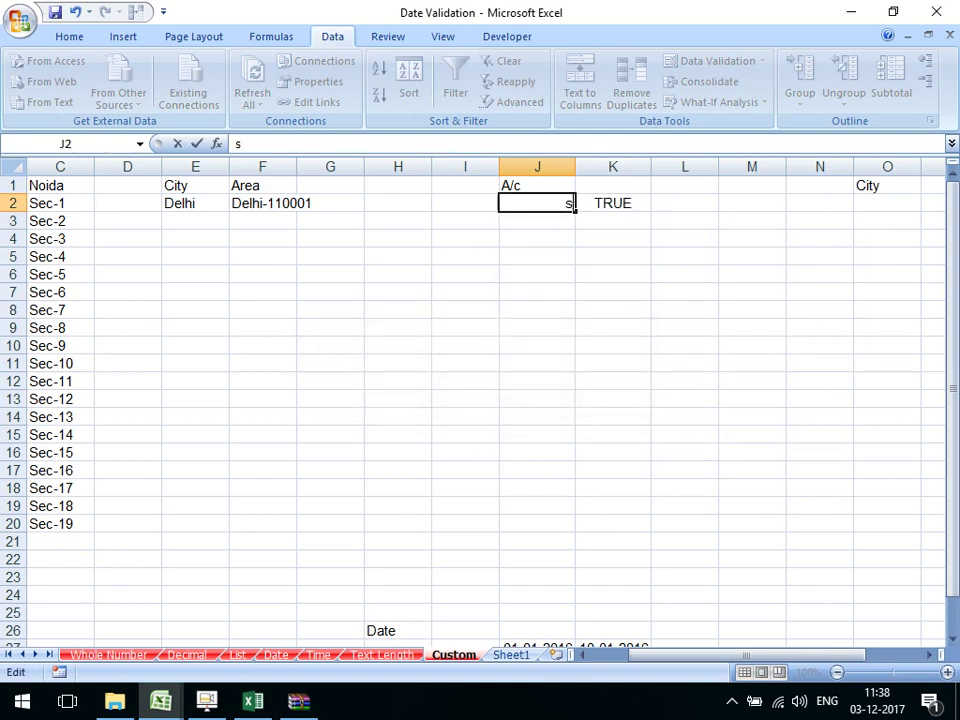
{"action": "key", "text": "Return"}
{"action": "key", "text": "Return"}
{"action": "type", "text": "s"}
{"action": "key", "text": "Return"}
{"action": "key", "text": "Escape"}
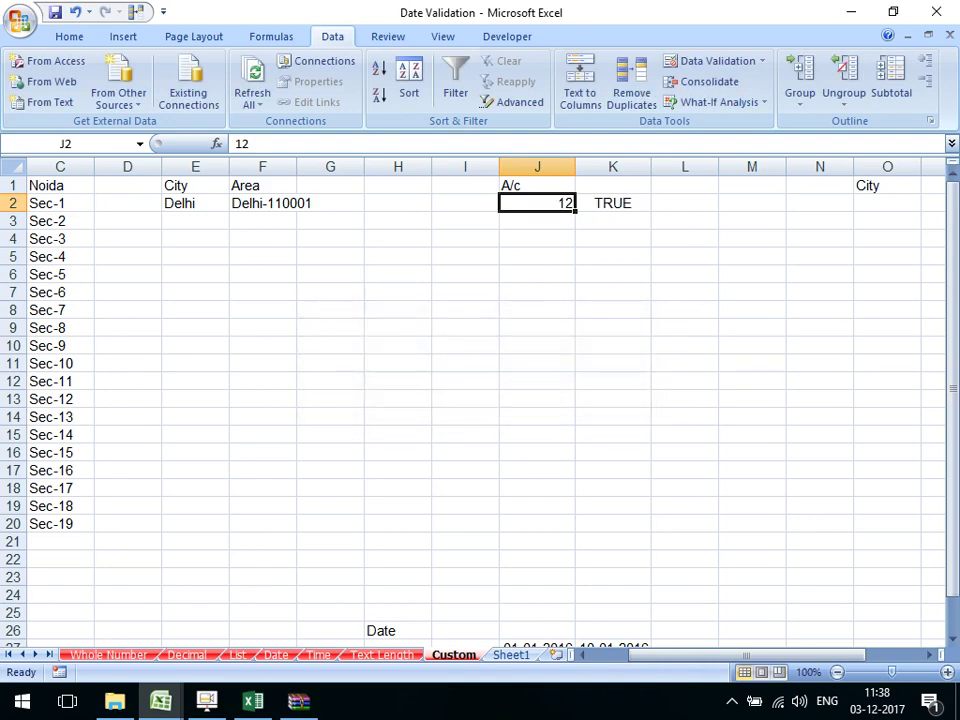
{"action": "key", "text": "Right"}
{"action": "key", "text": "Right"}
{"action": "key", "text": "Right"}
{"action": "key", "text": "Right"}
{"action": "key", "text": "Right"}
{"action": "key", "text": "Right"}
{"action": "key", "text": "Right"}
{"action": "key", "text": "Right"}
{"action": "key", "text": "Right"}
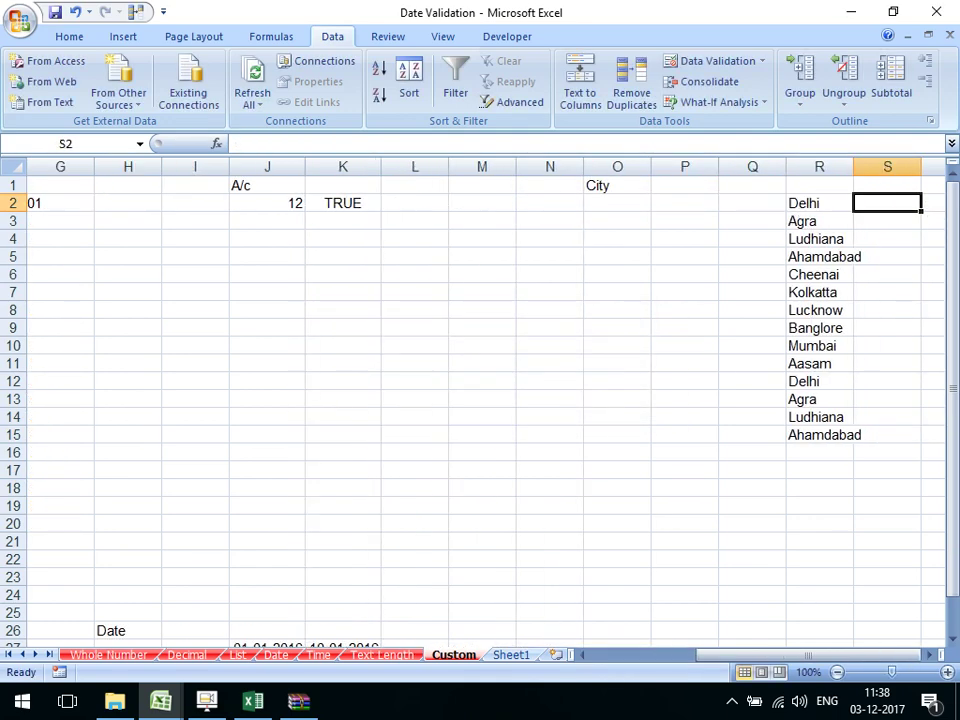
{"action": "key", "text": "Right"}
- Add the heading 'city' in R1 above the city list
{"action": "key", "text": "Left"}
{"action": "key", "text": "Left"}
{"action": "key", "text": "Left"}
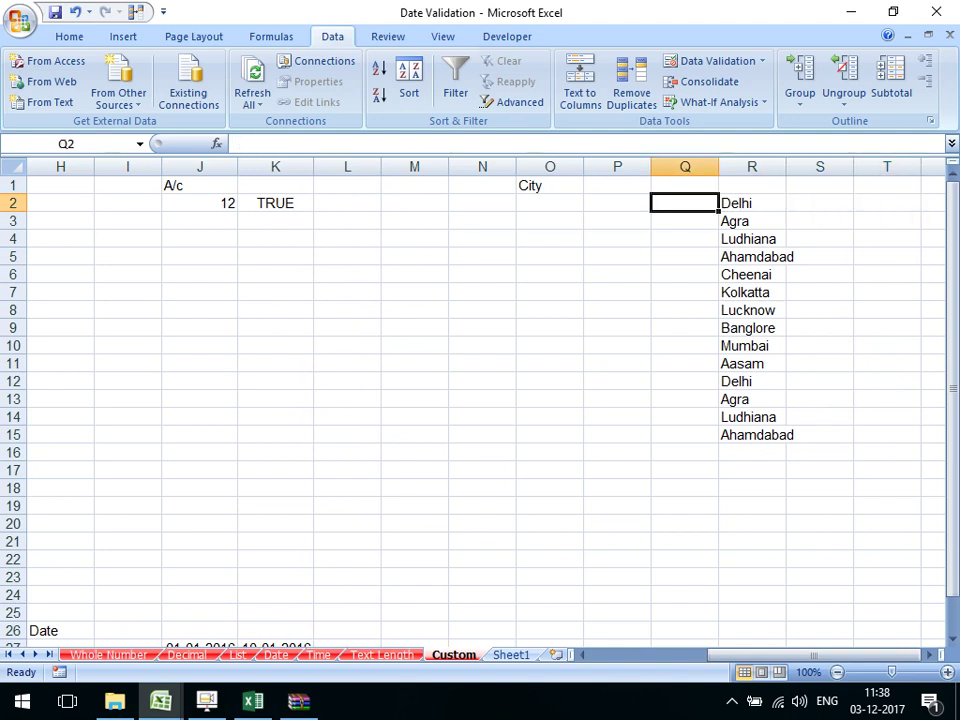
{"action": "key", "text": "Left"}
{"action": "key", "text": "Left"}
{"action": "key", "text": "Right"}
{"action": "key", "text": "Right"}
{"action": "key", "text": "Right"}
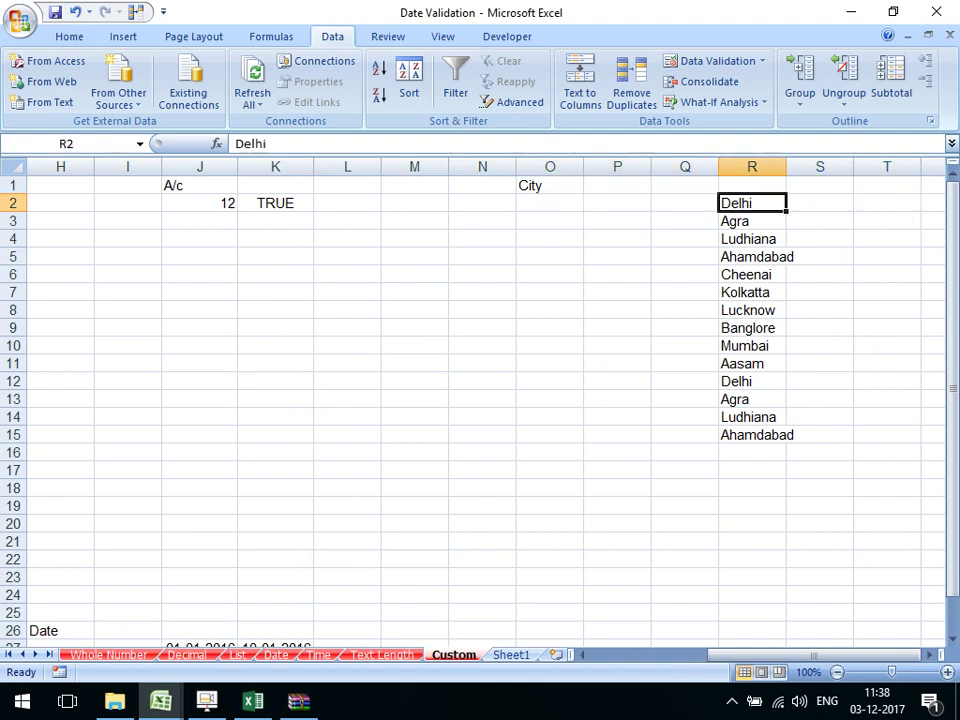
{"action": "key", "text": "Down"}
{"action": "key", "text": "Down"}
{"action": "key", "text": "Down"}
{"action": "key", "text": "Down"}
{"action": "key", "text": "Down"}
{"action": "key", "text": "Down"}
{"action": "key", "text": "Down"}
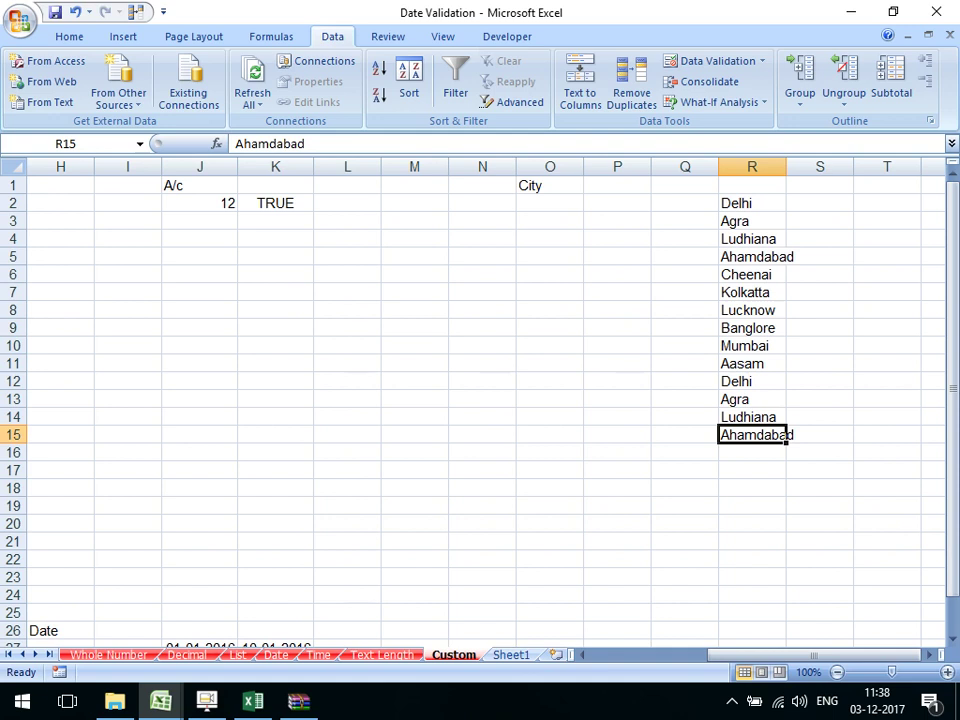
{"action": "key", "text": "Up"}
{"action": "key", "text": "Up"}
{"action": "key", "text": "Up"}
{"action": "key", "text": "Up"}
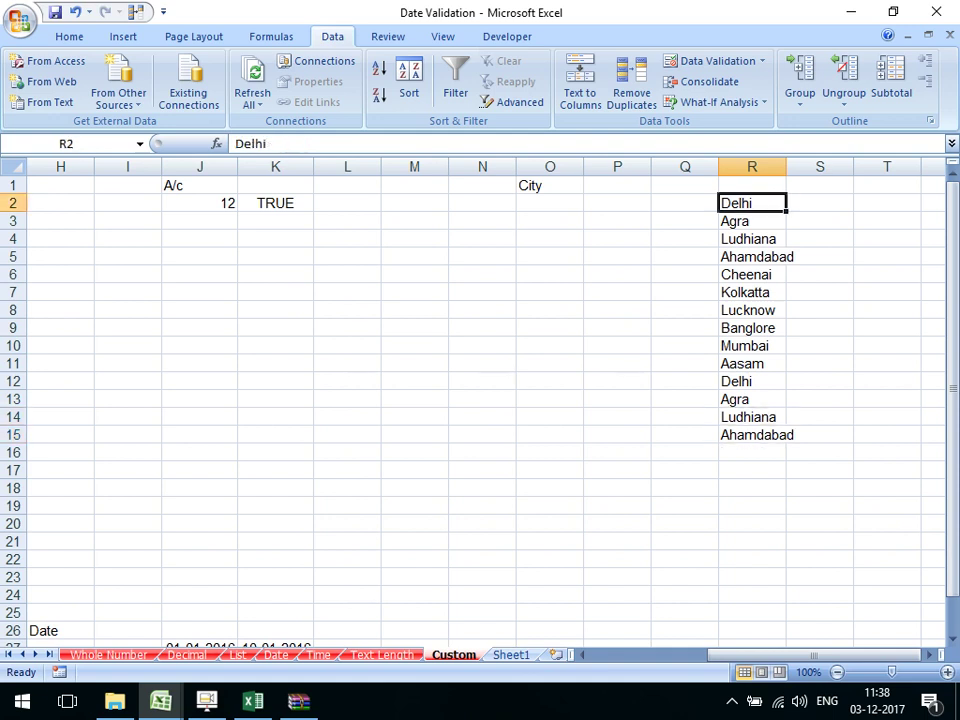
{"action": "key", "text": "Up"}
{"action": "type", "text": "cit"}
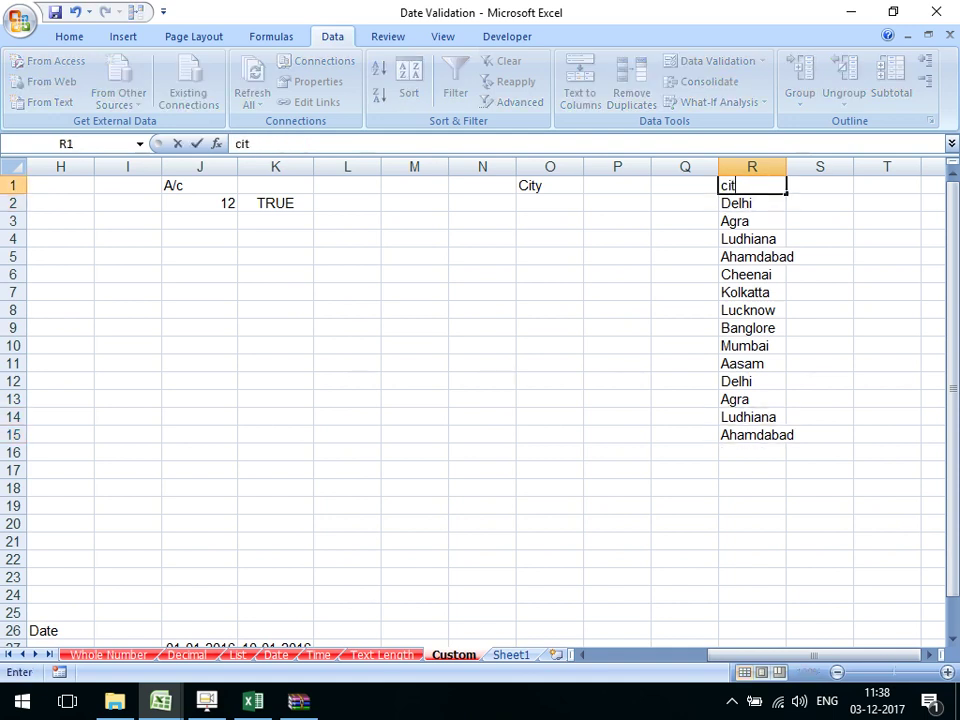
{"action": "type", "text": "y"}
{"action": "key", "text": "Return"}
- Look over the row 2 cells N2, O2, P2 and R2 (Delhi) near the City column
{"action": "key", "text": "Left"}
{"action": "key", "text": "Left"}
{"action": "key", "text": "Left"}
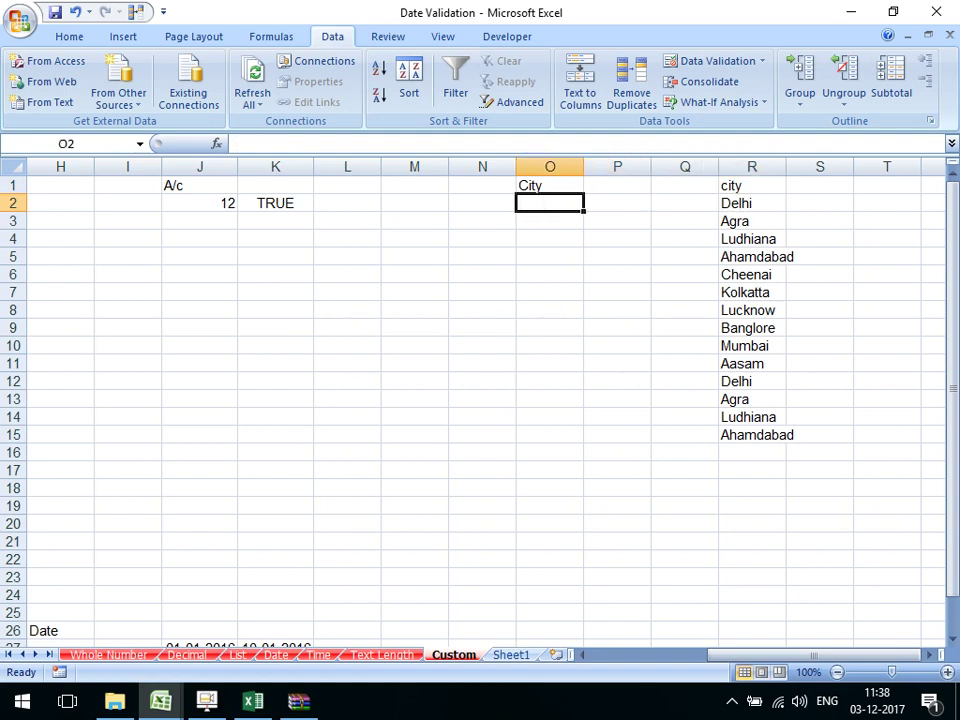
{"action": "key", "text": "Right"}
{"action": "key", "text": "Right"}
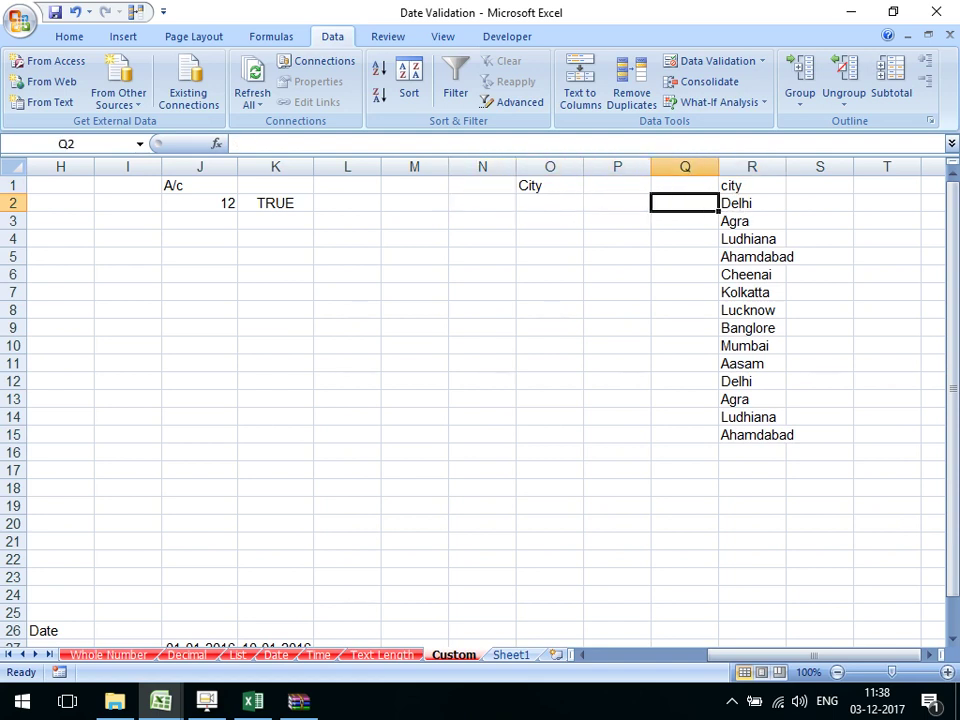
{"action": "left_click", "coordinate": [549, 203]}
{"action": "left_click", "coordinate": [617, 203]}
{"action": "left_click", "coordinate": [752, 203]}
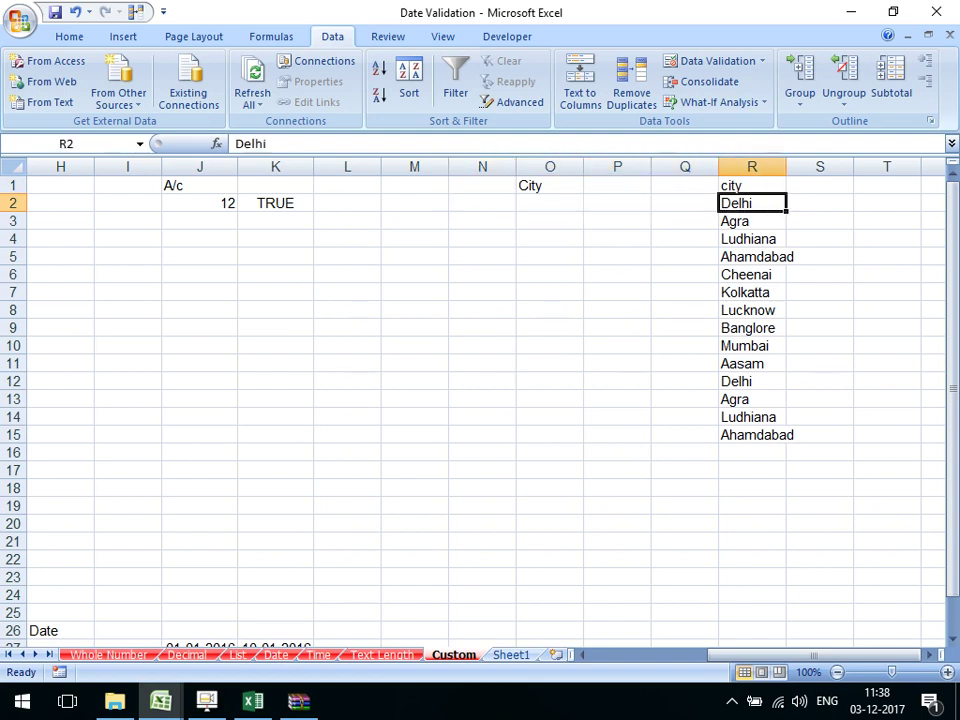
{"action": "left_click", "coordinate": [617, 203]}
{"action": "left_click", "coordinate": [482, 203]}
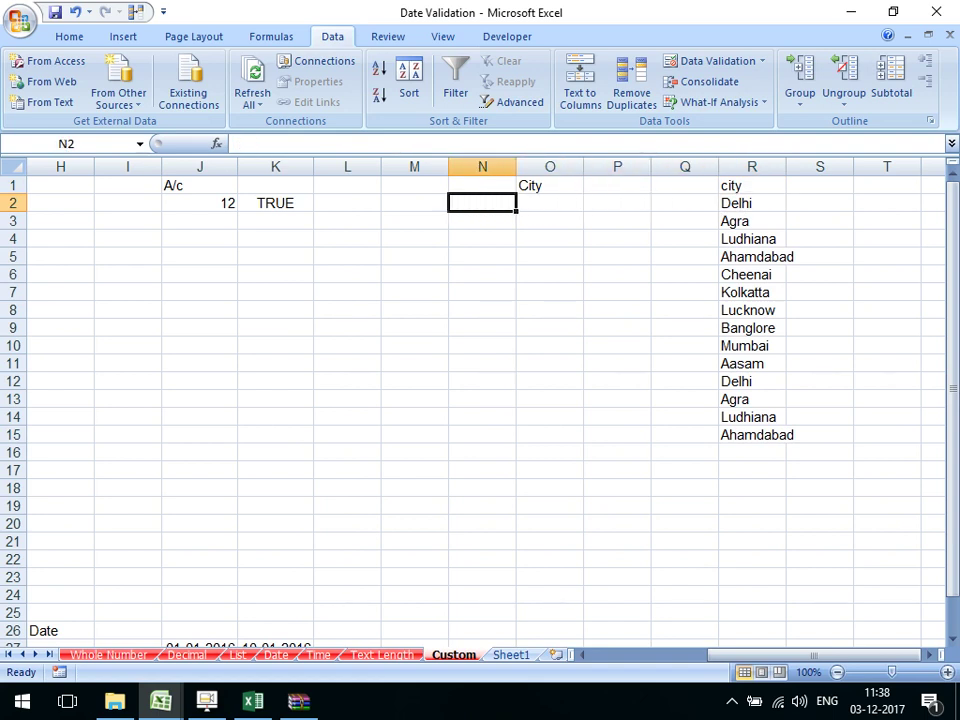
{"action": "left_click", "coordinate": [617, 203]}
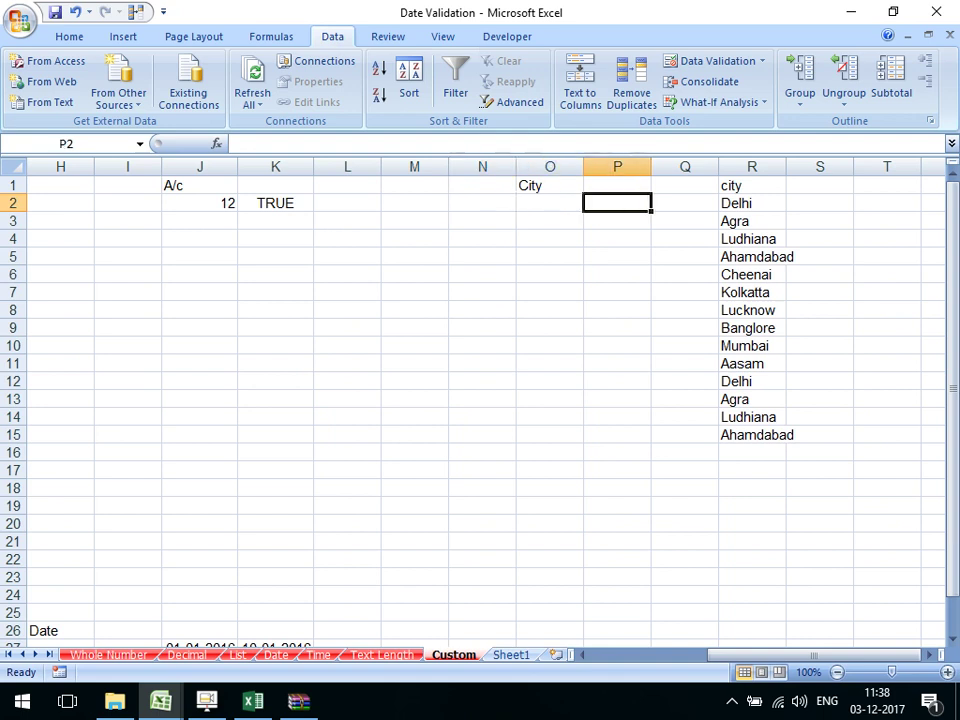
{"action": "left_click", "coordinate": [752, 203]}
- Check cells R5 (Ahamdabad), Q5, N5 and N4, ending on O2 under the City header
{"action": "left_click", "coordinate": [752, 256]}
{"action": "left_click", "coordinate": [685, 256]}
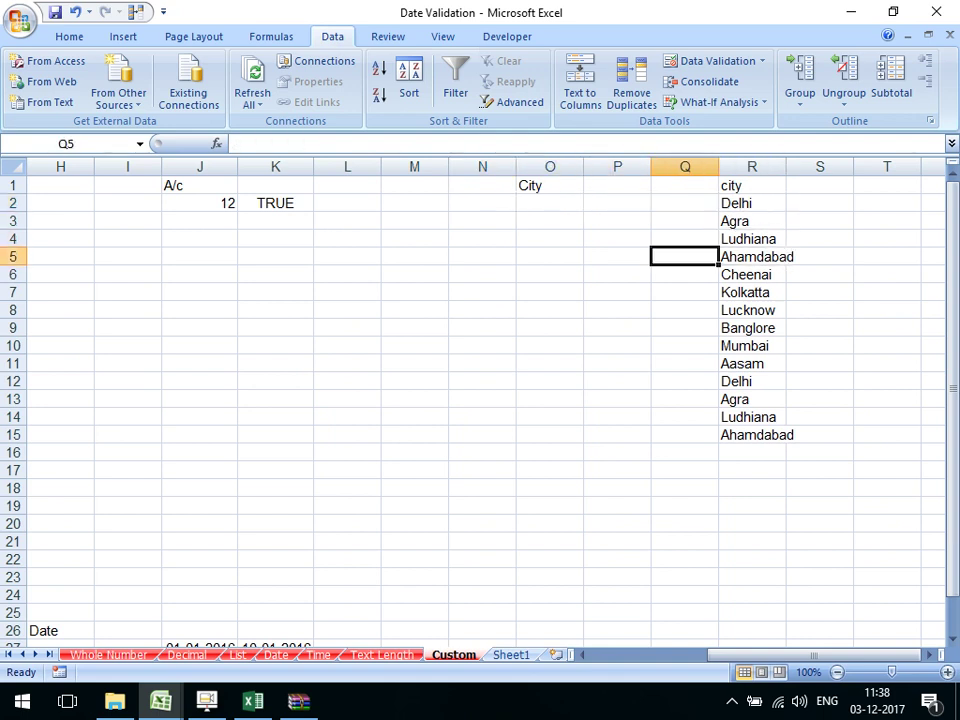
{"action": "left_click", "coordinate": [482, 256]}
{"action": "left_click", "coordinate": [482, 238]}
{"action": "left_click", "coordinate": [482, 203]}
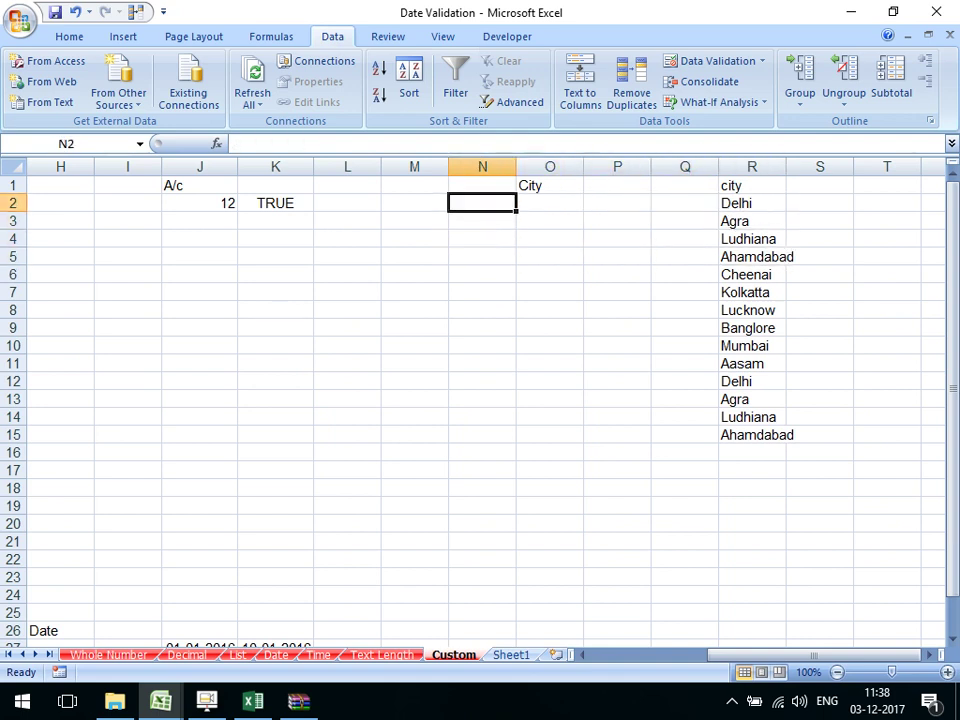
{"action": "left_click", "coordinate": [550, 203]}
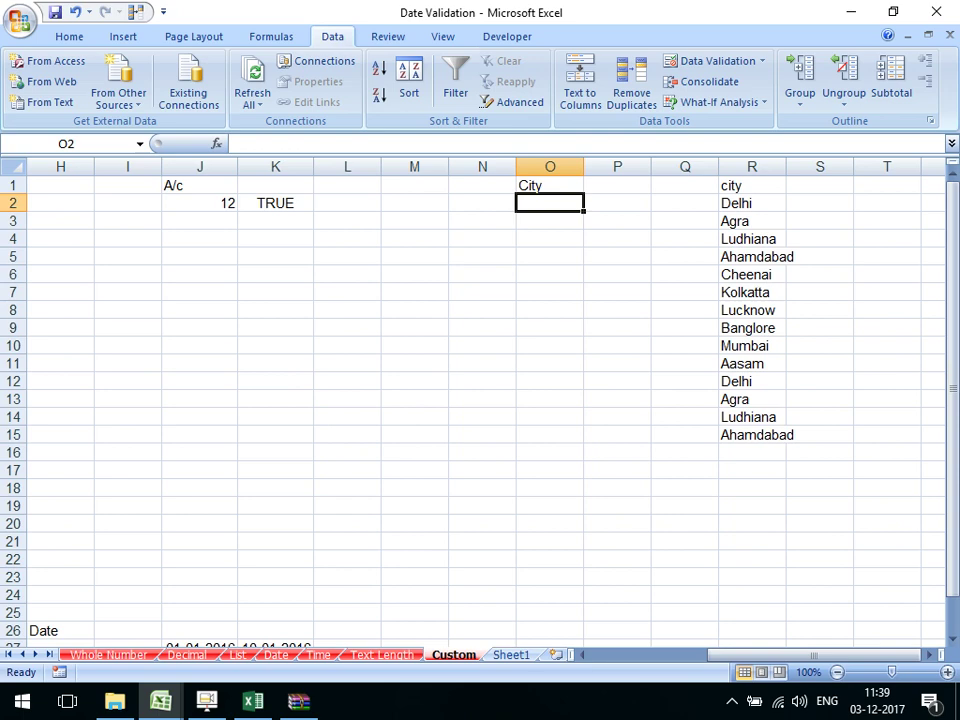
- Enter =COUNTIF(R2:R15,O2) in P2 to count O2's city within the city list
{"action": "left_click", "coordinate": [617, 203]}
{"action": "type", "text": "=c"}
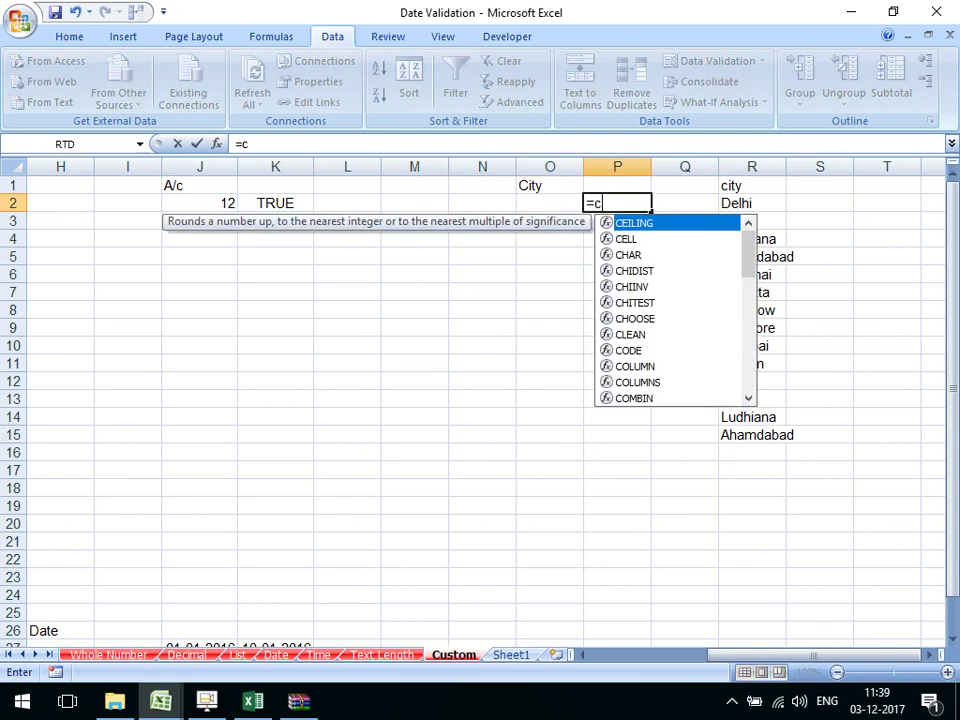
{"action": "type", "text": "ounti"}
{"action": "key", "text": "Tab"}
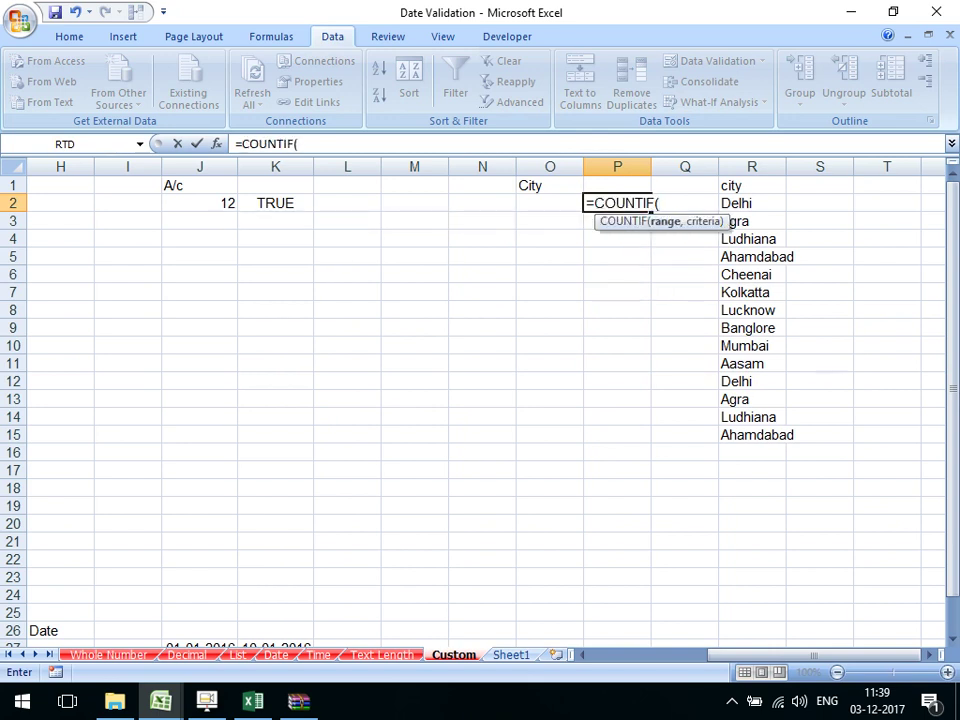
{"action": "left_click", "coordinate": [685, 203]}
{"action": "left_click_drag", "start_coordinate": [740, 203], "coordinate": [776, 437]}
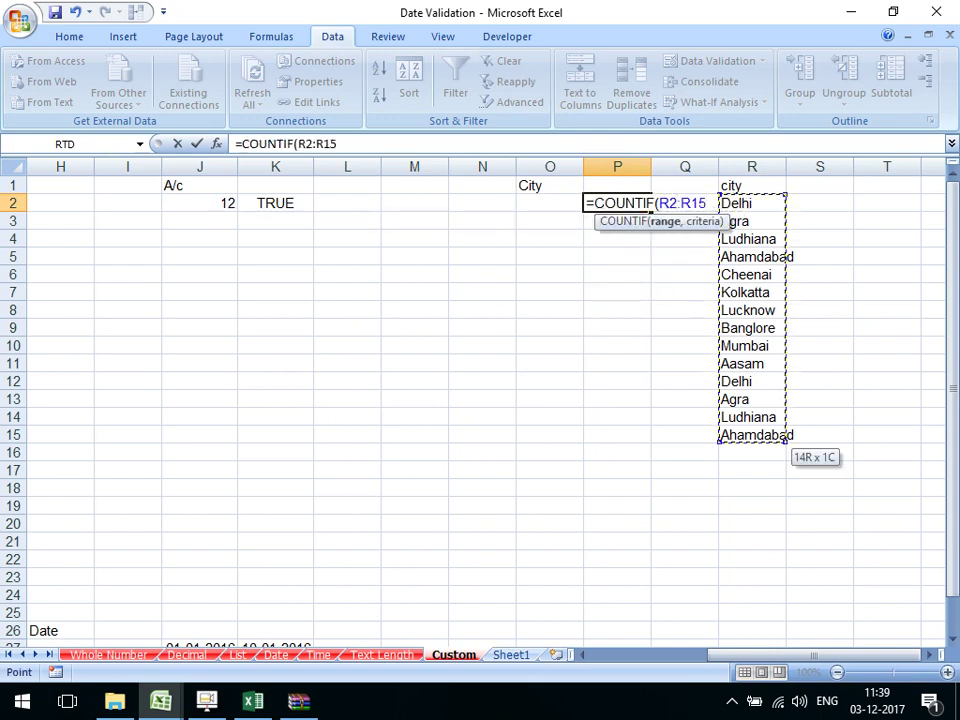
{"action": "type", "text": ","}
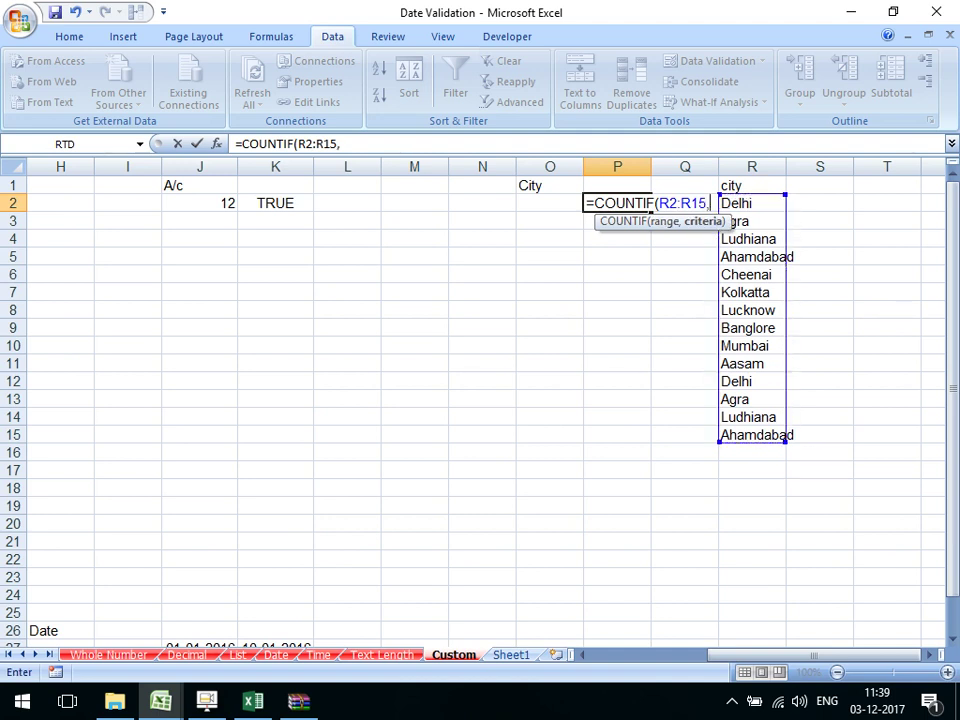
{"action": "left_click", "coordinate": [549, 203]}
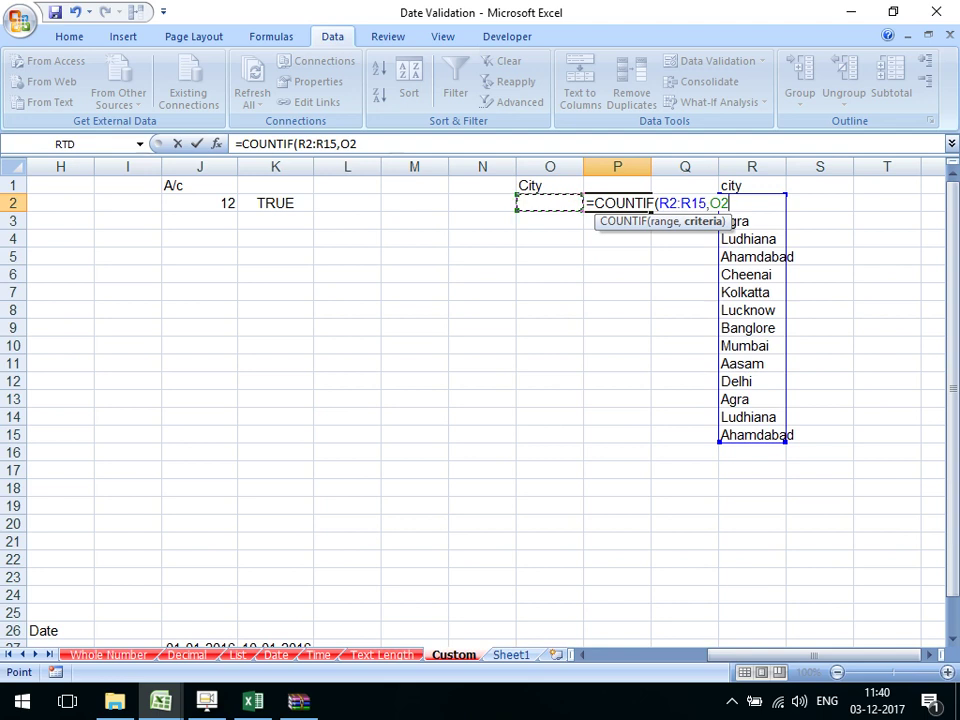
{"action": "key", "text": "Return"}
{"action": "left_click", "coordinate": [549, 203]}
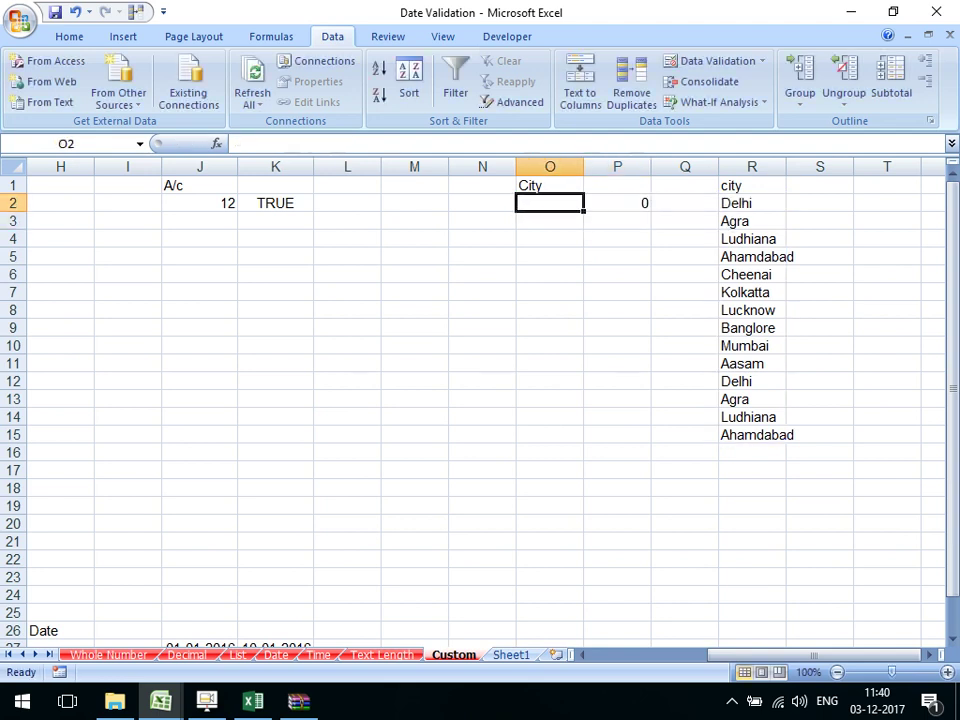
{"action": "type", "text": "de"}
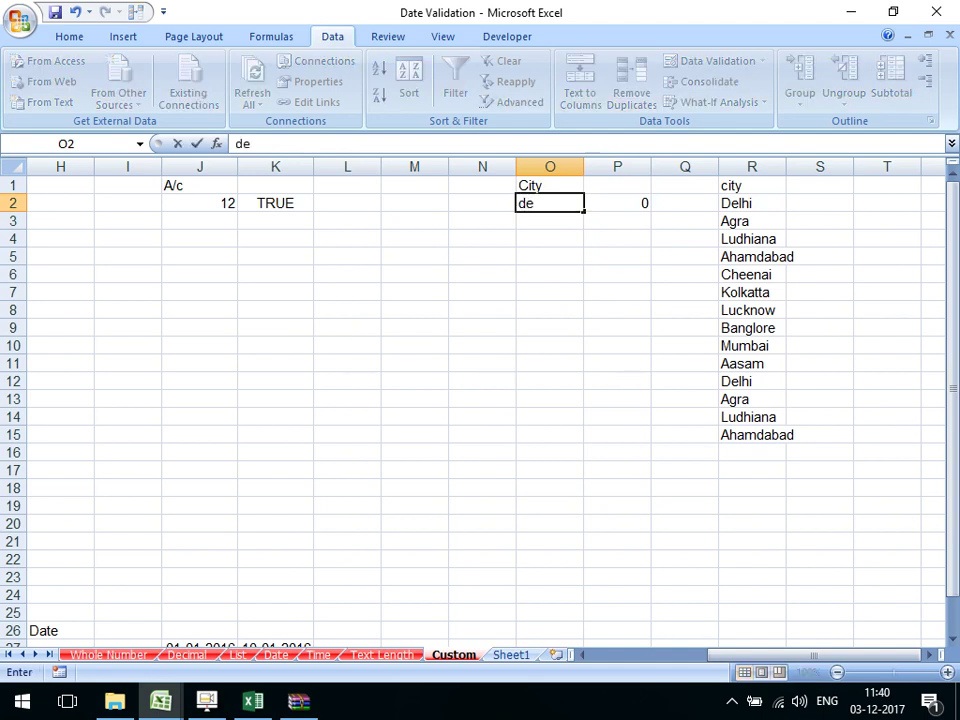
{"action": "type", "text": "lhi"}
{"action": "key", "text": "Return"}
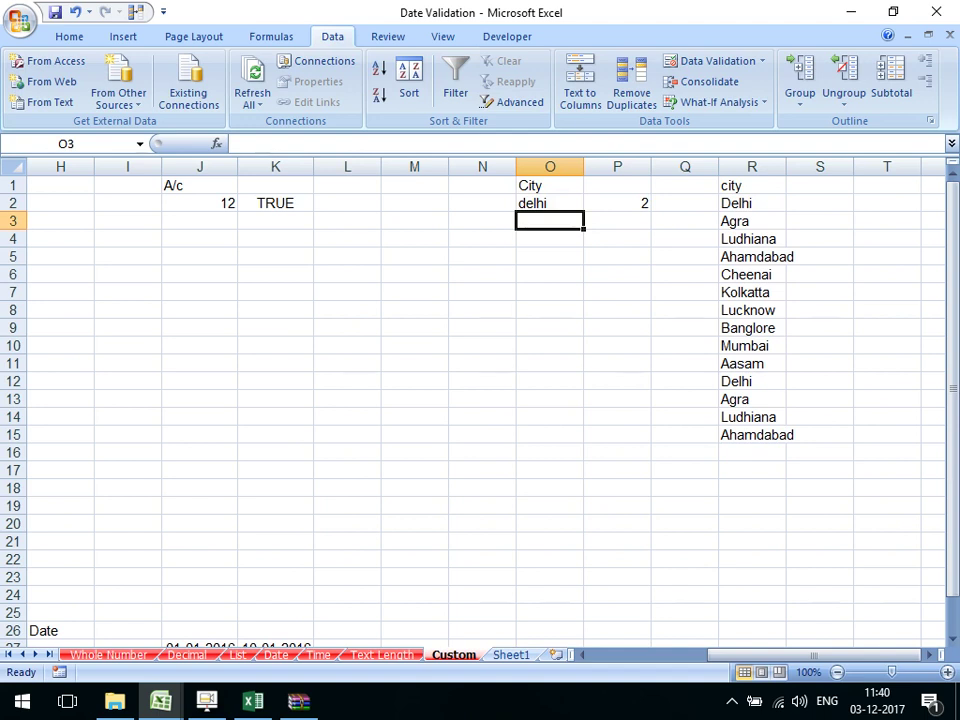
{"action": "left_click", "coordinate": [617, 203]}
{"action": "left_click", "coordinate": [684, 203]}
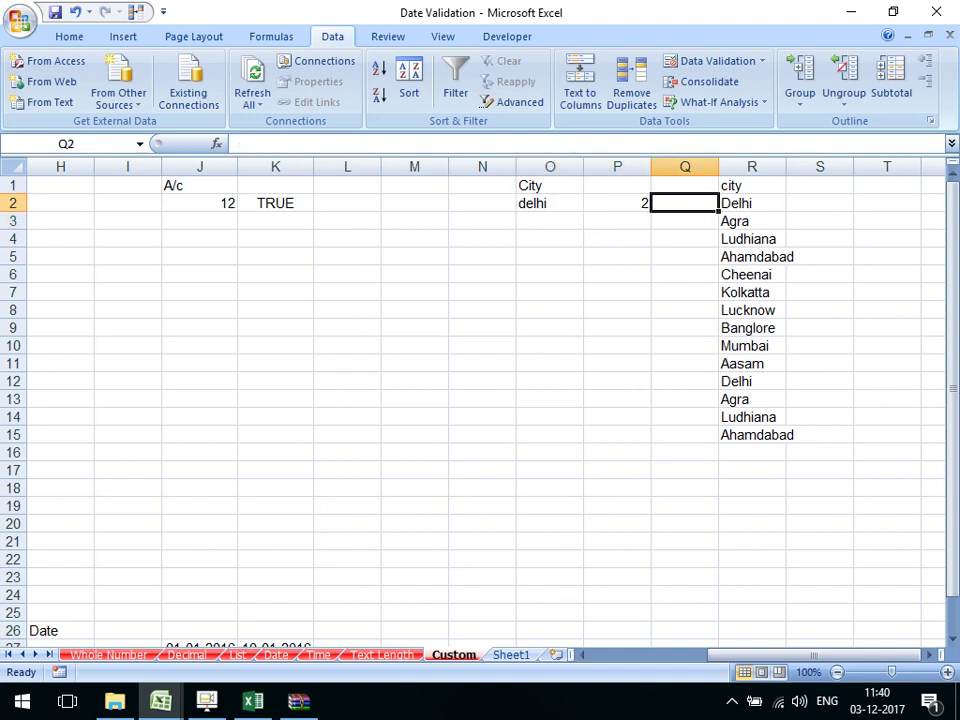
{"action": "left_click", "coordinate": [617, 203]}
{"action": "left_click", "coordinate": [549, 203]}
{"action": "type", "text": "k"}
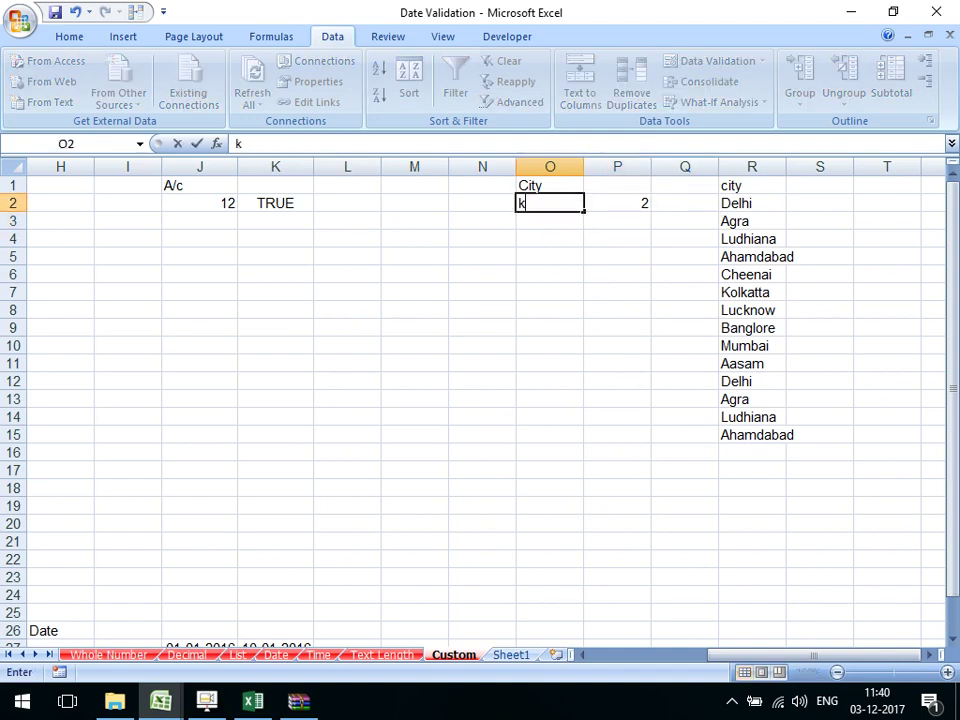
{"action": "type", "text": "olkatta"}
{"action": "key", "text": "Return"}
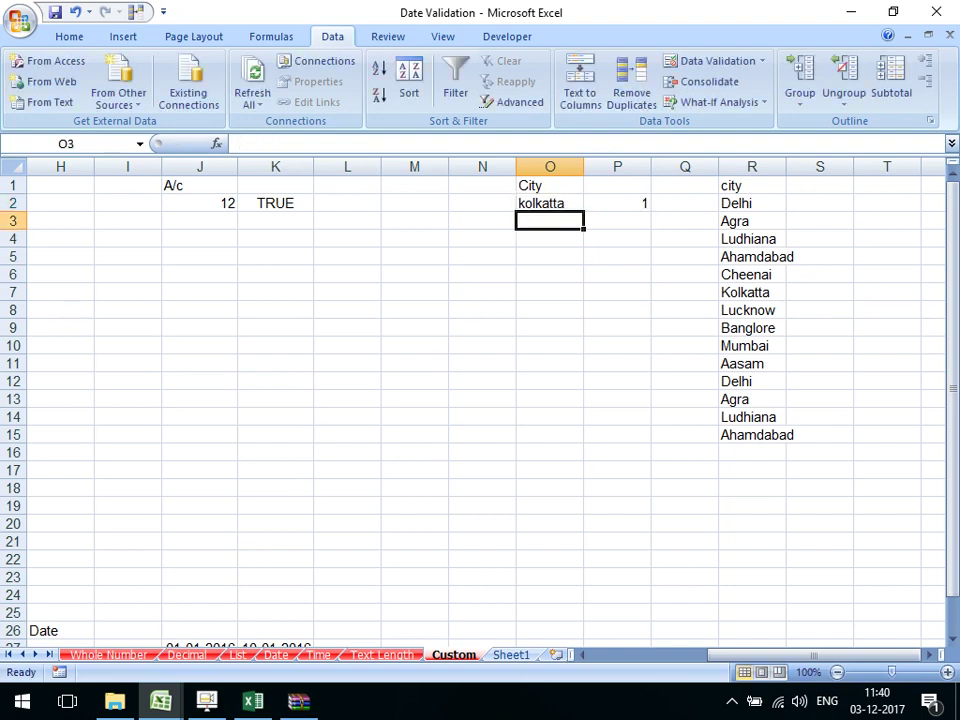
{"action": "left_click", "coordinate": [549, 203]}
{"action": "type", "text": "de"}
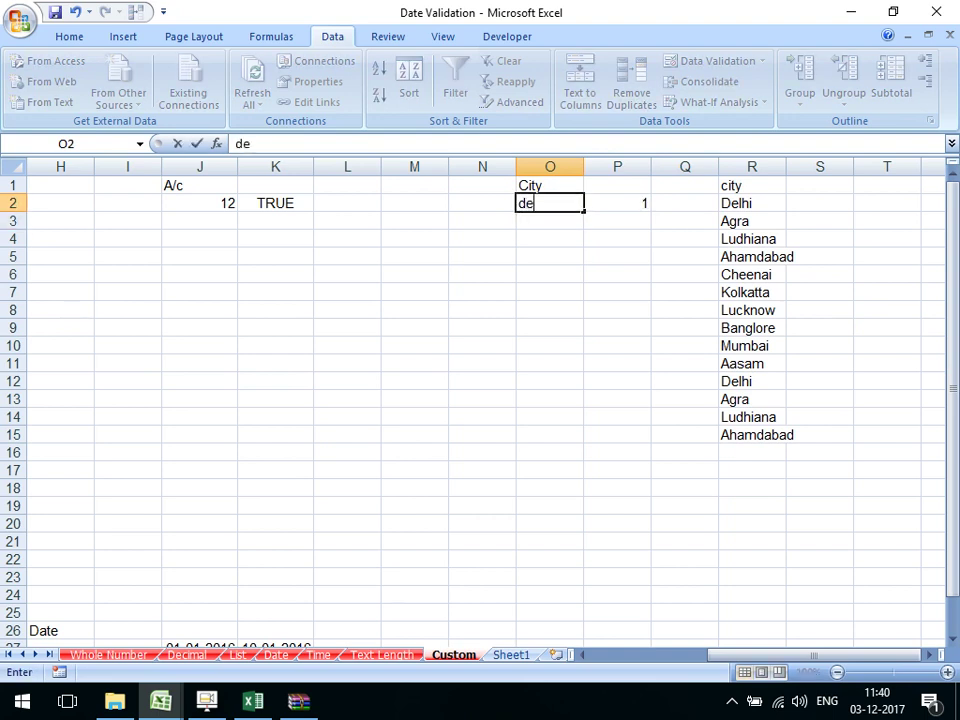
{"action": "type", "text": "lhi baza"}
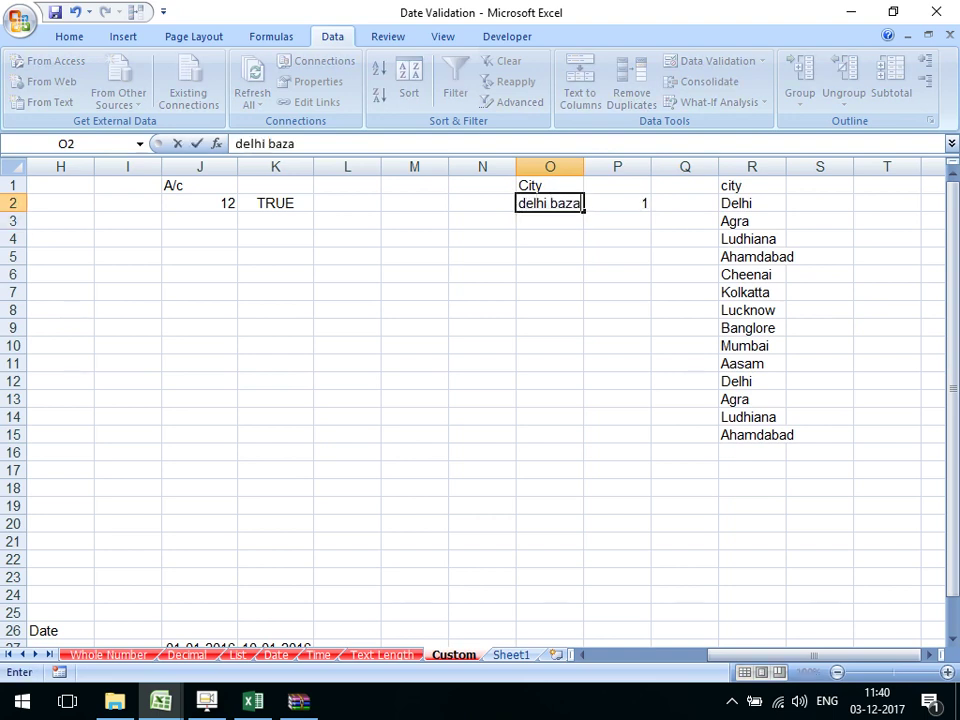
{"action": "type", "text": "r"}
{"action": "key", "text": "Return"}
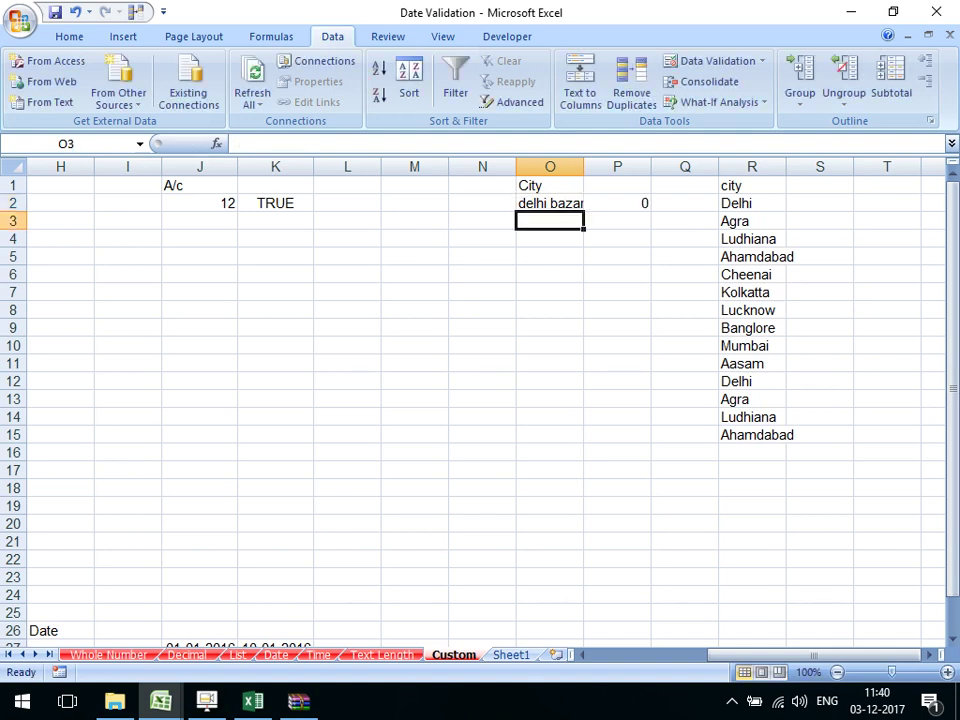
{"action": "left_click", "coordinate": [549, 203]}
{"action": "key", "text": "Delete"}
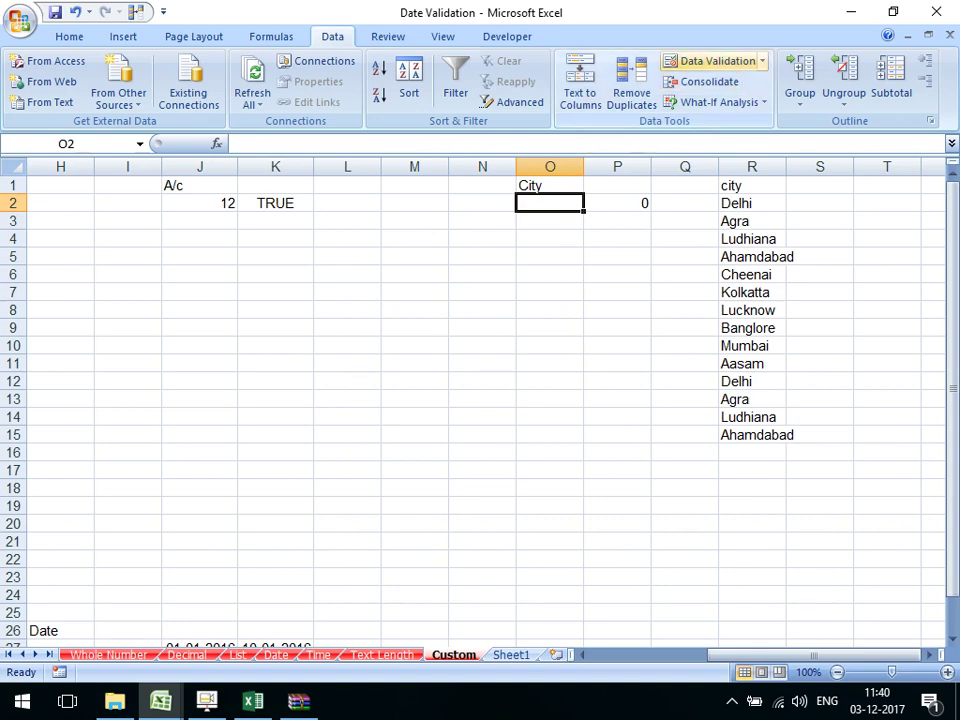
- Open Data Validation for O2 and set Allow to Custom
{"action": "left_click", "coordinate": [710, 61]}
{"action": "left_click", "coordinate": [640, 303]}
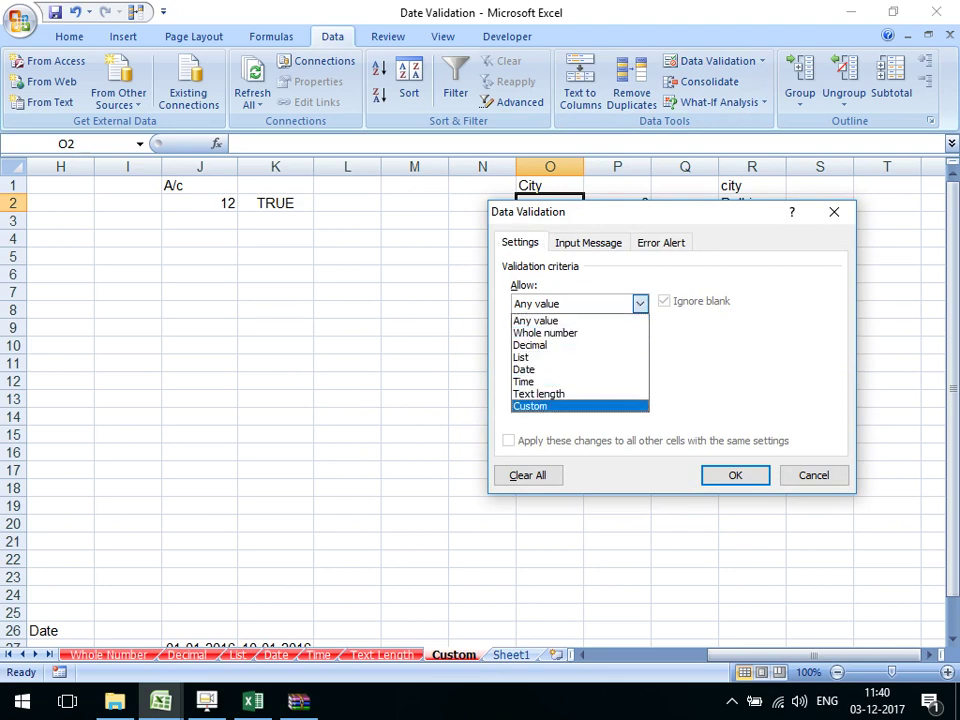
{"action": "left_click", "coordinate": [640, 303]}
{"action": "key", "text": "alt+Down"}
{"action": "key", "text": "Down"}
{"action": "key", "text": "Down"}
{"action": "key", "text": "Down"}
{"action": "key", "text": "Down"}
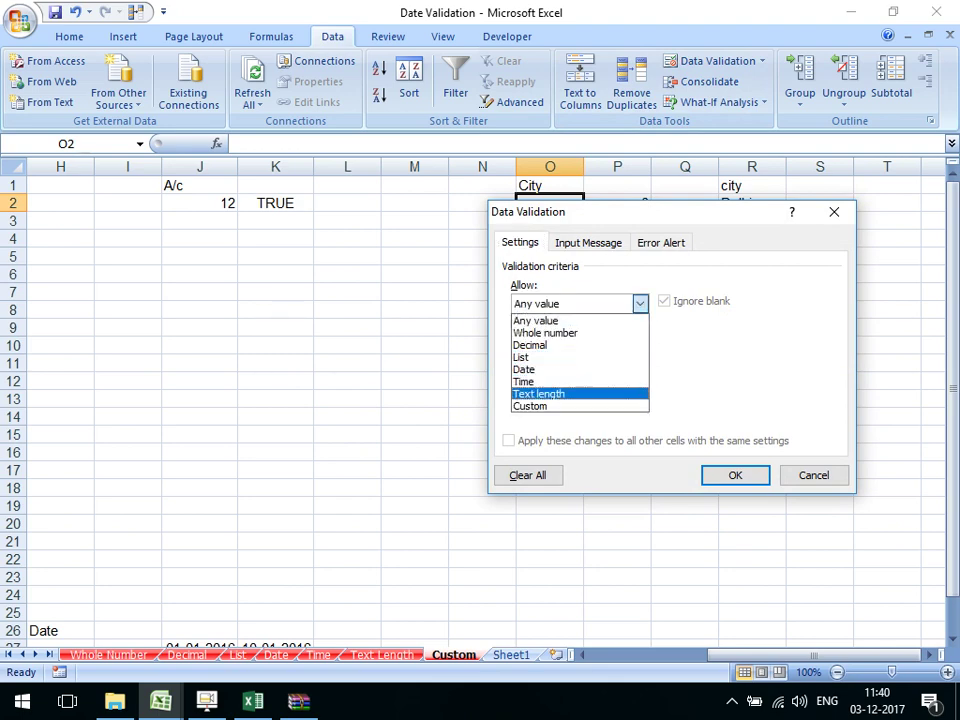
{"action": "key", "text": "Down"}
{"action": "key", "text": "Return"}
{"action": "left_click_drag", "start_coordinate": [620, 211], "coordinate": [253, 219]}
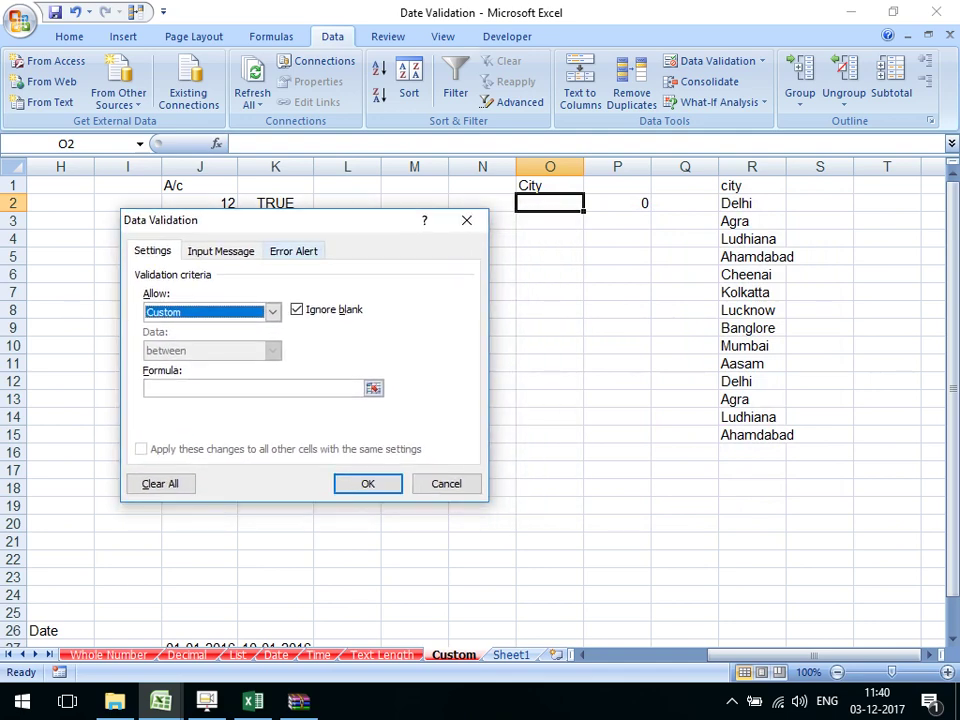
- Enter the validation formula =countif(R2:R15,O2)=0
{"action": "left_click", "coordinate": [250, 388]}
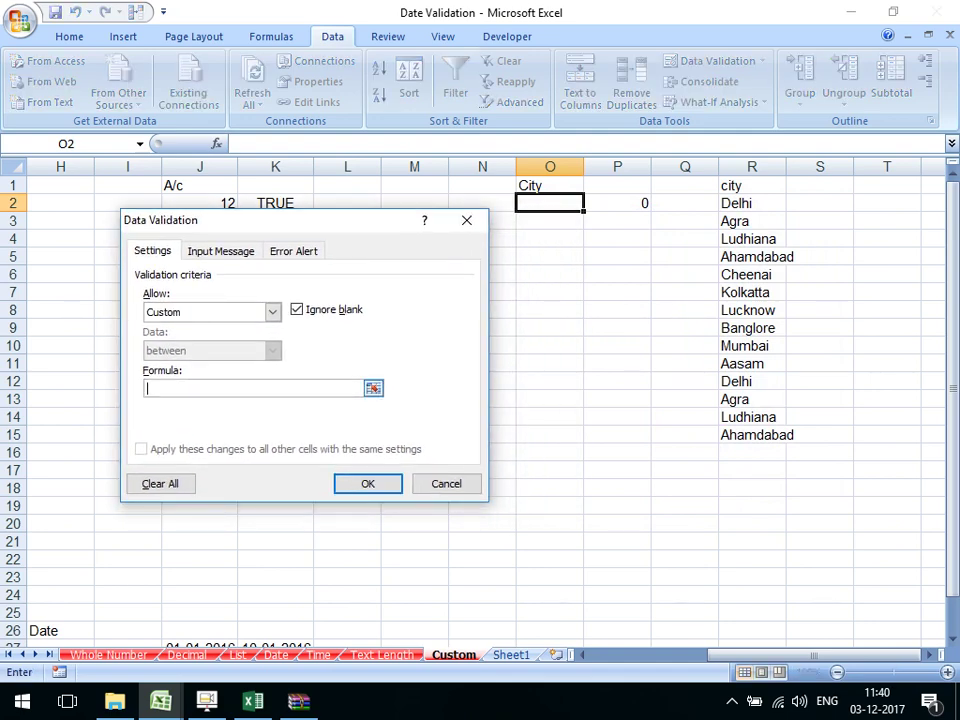
{"action": "type", "text": "=coun"}
{"action": "type", "text": "ti"}
{"action": "type", "text": "f("}
{"action": "left_click_drag", "start_coordinate": [752, 203], "coordinate": [752, 435]}
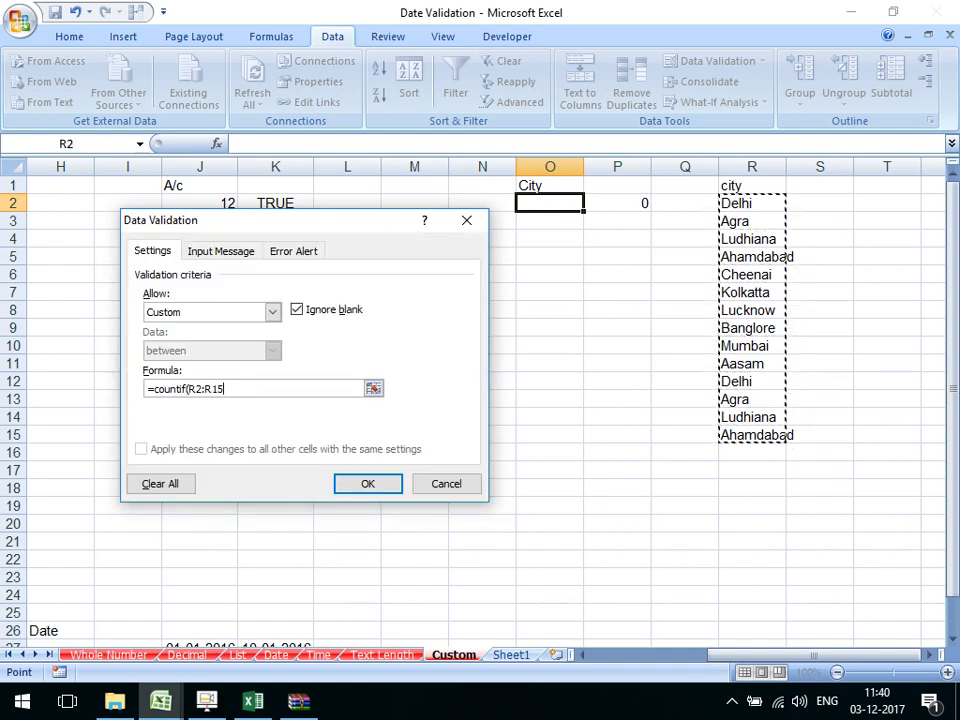
{"action": "type", "text": ","}
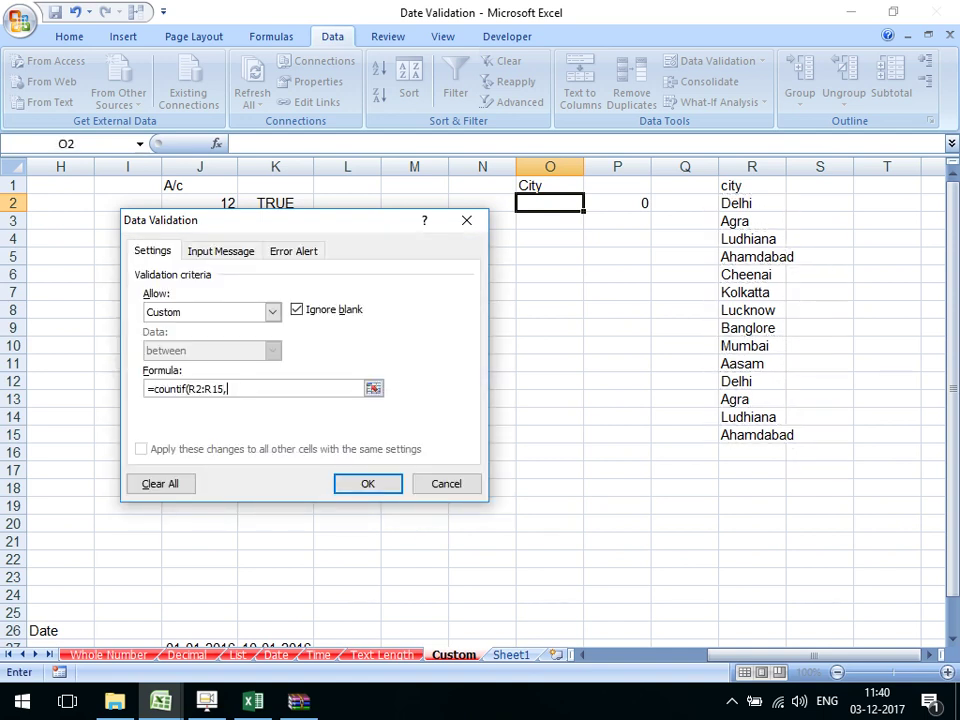
{"action": "left_click", "coordinate": [549, 203]}
{"action": "type", "text": ")="}
{"action": "type", "text": "0"}
- Apply the rule and confirm O2 rejects the listed cities delhi, kolkatta and mumbai
{"action": "key", "text": "Return"}
{"action": "type", "text": "de"}
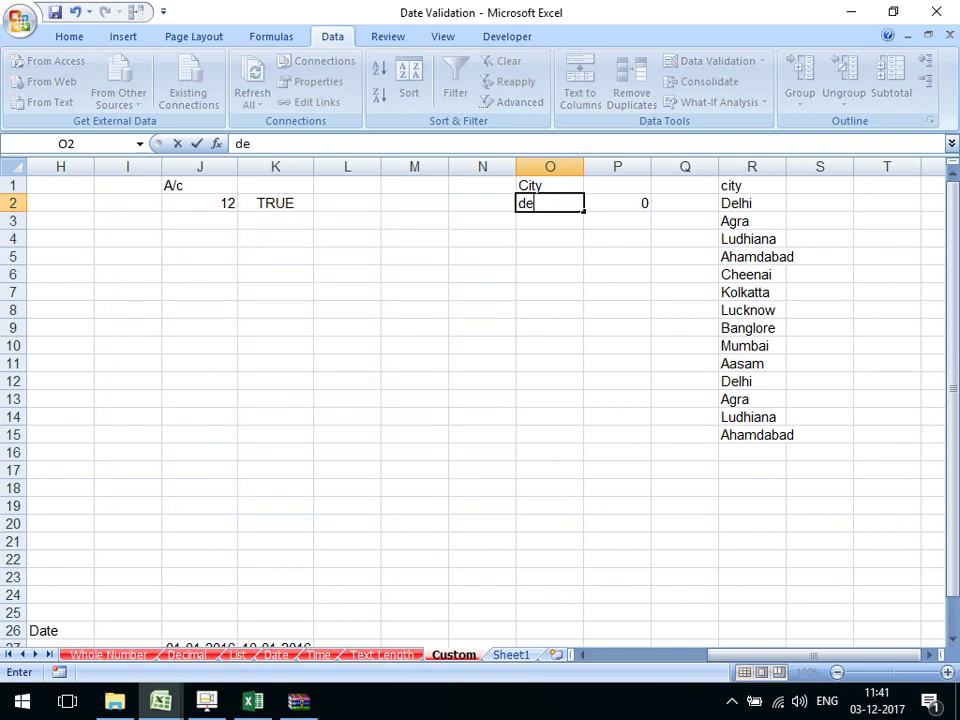
{"action": "type", "text": "lhi"}
{"action": "key", "text": "Return"}
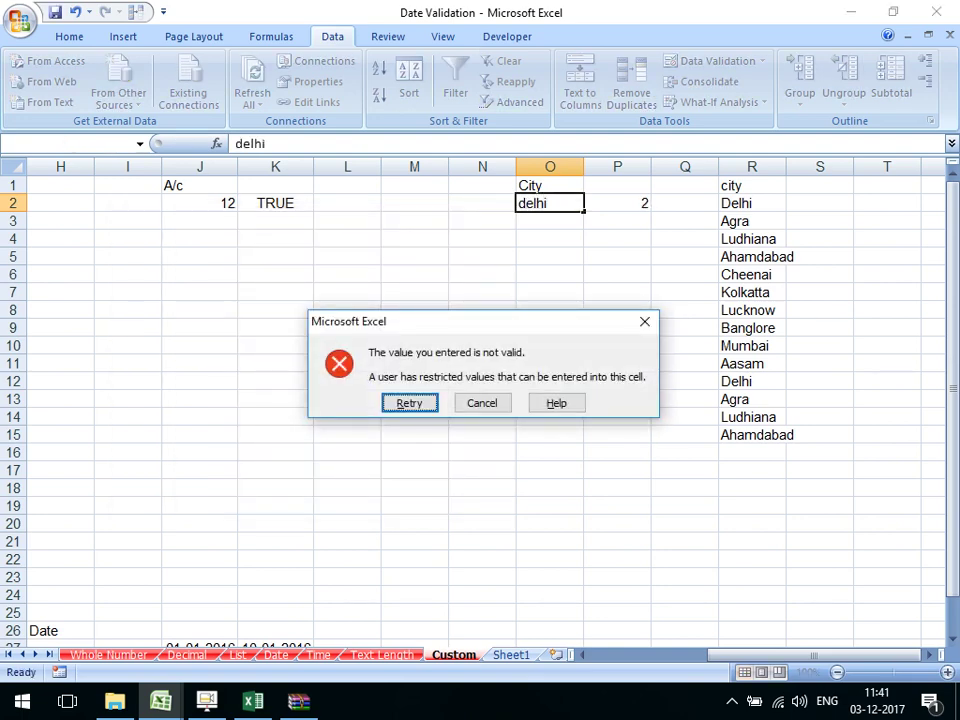
{"action": "key", "text": "Escape"}
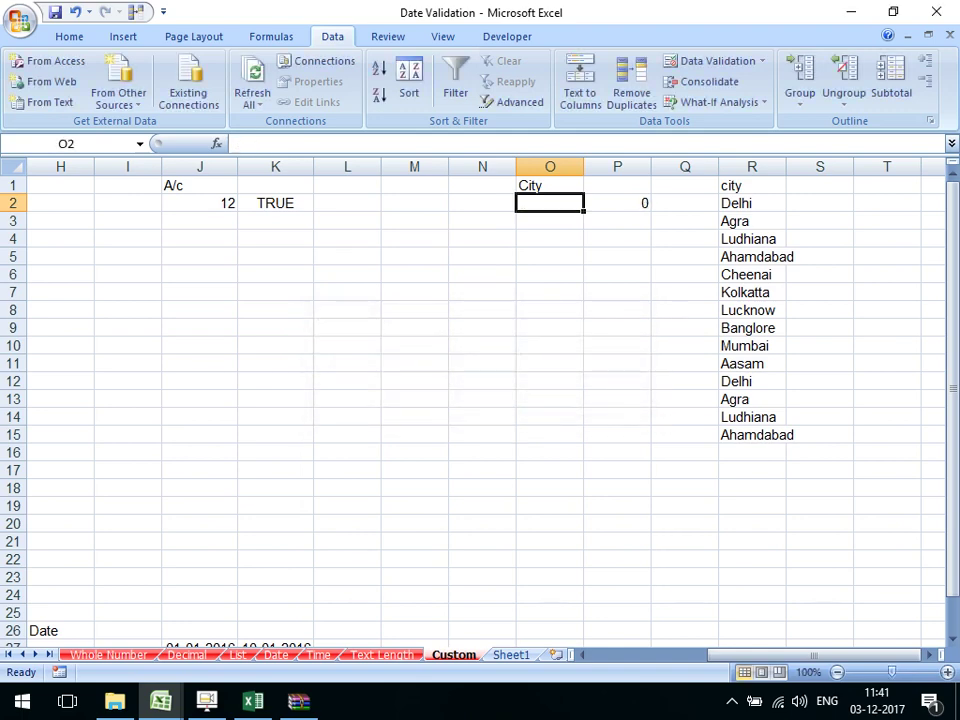
{"action": "type", "text": "kolkatta"}
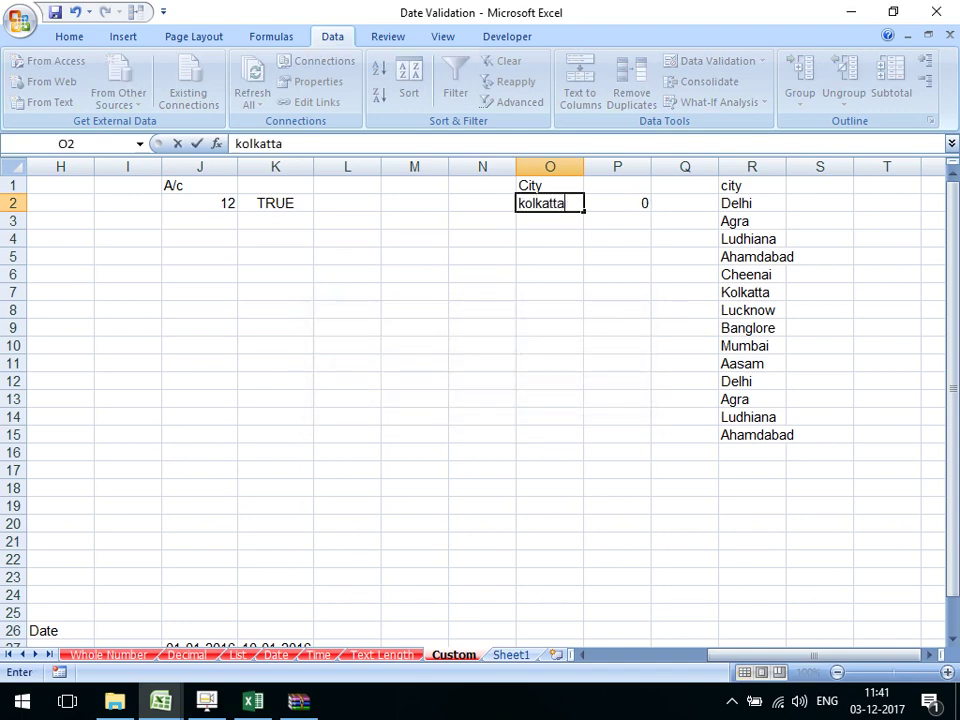
{"action": "key", "text": "Return"}
{"action": "key", "text": "Escape"}
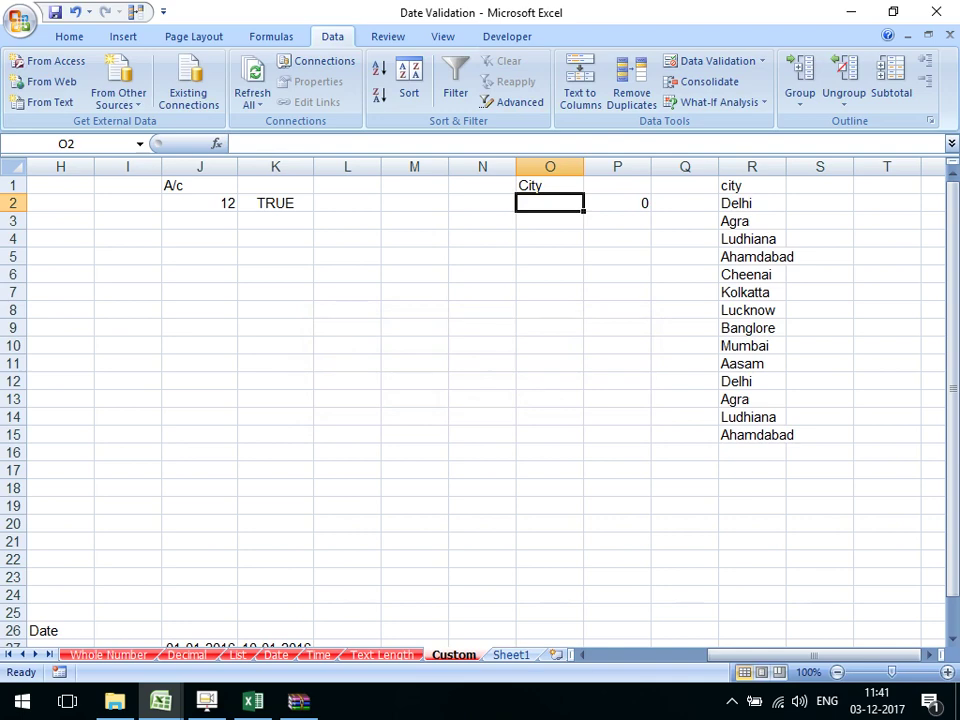
{"action": "type", "text": "mumbai"}
{"action": "key", "text": "Return"}
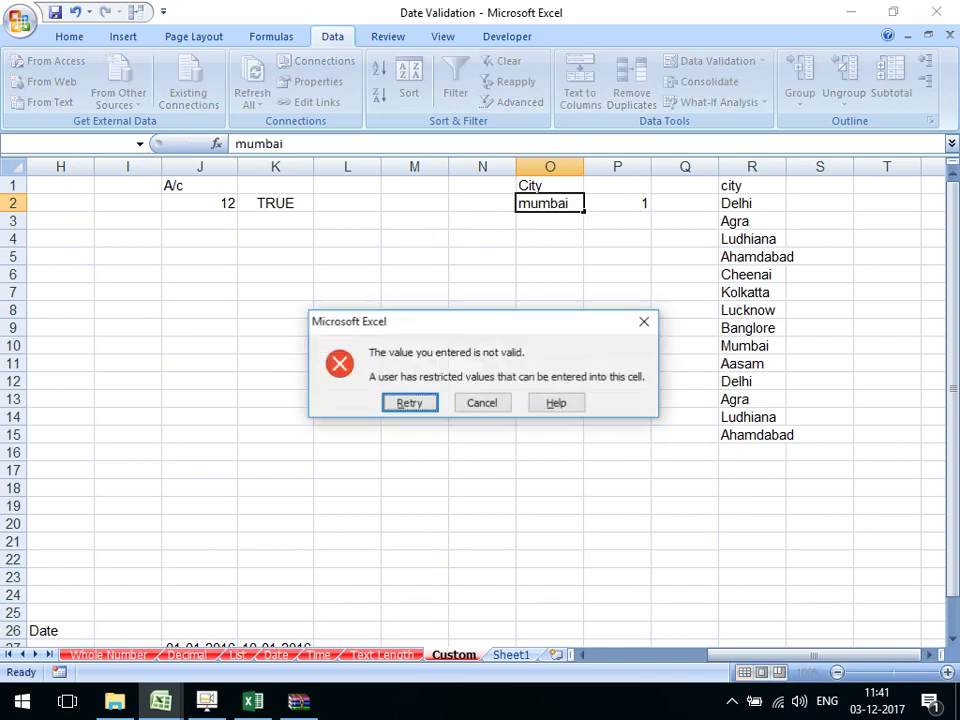
{"action": "key", "text": "Escape"}
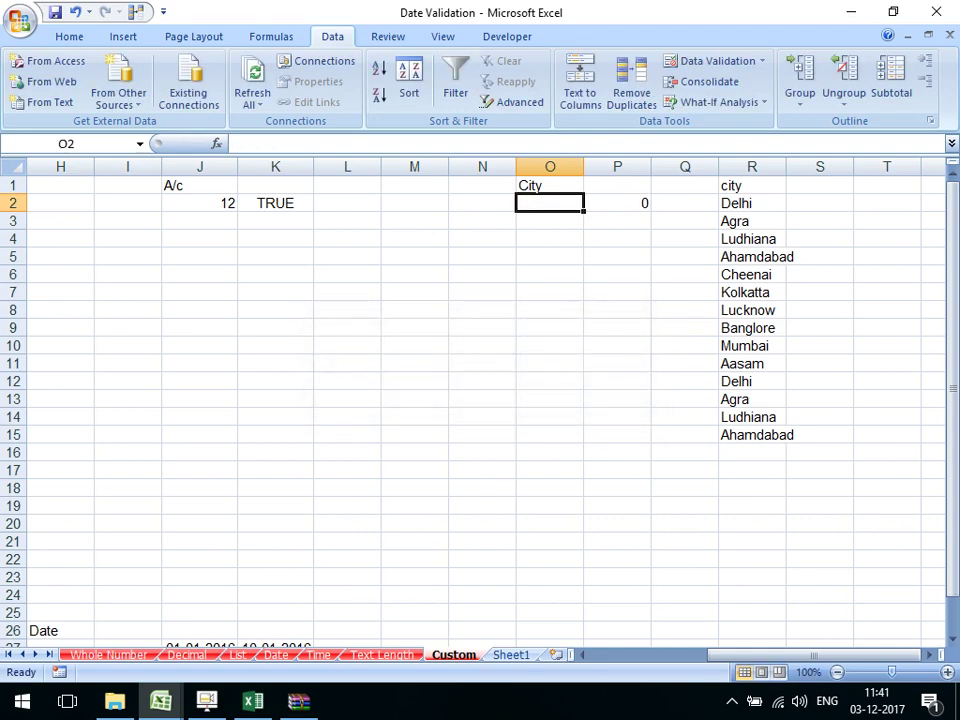
- Enter new delhi in O2 and check that P2 shows 0
{"action": "type", "text": "new de"}
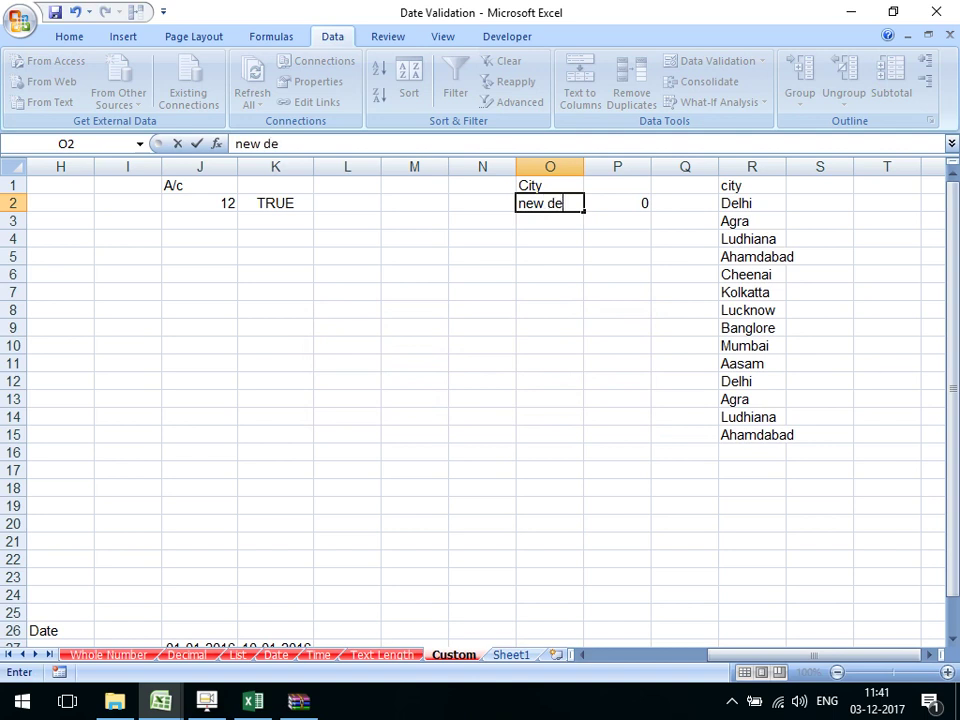
{"action": "type", "text": "lhi"}
{"action": "key", "text": "Return"}
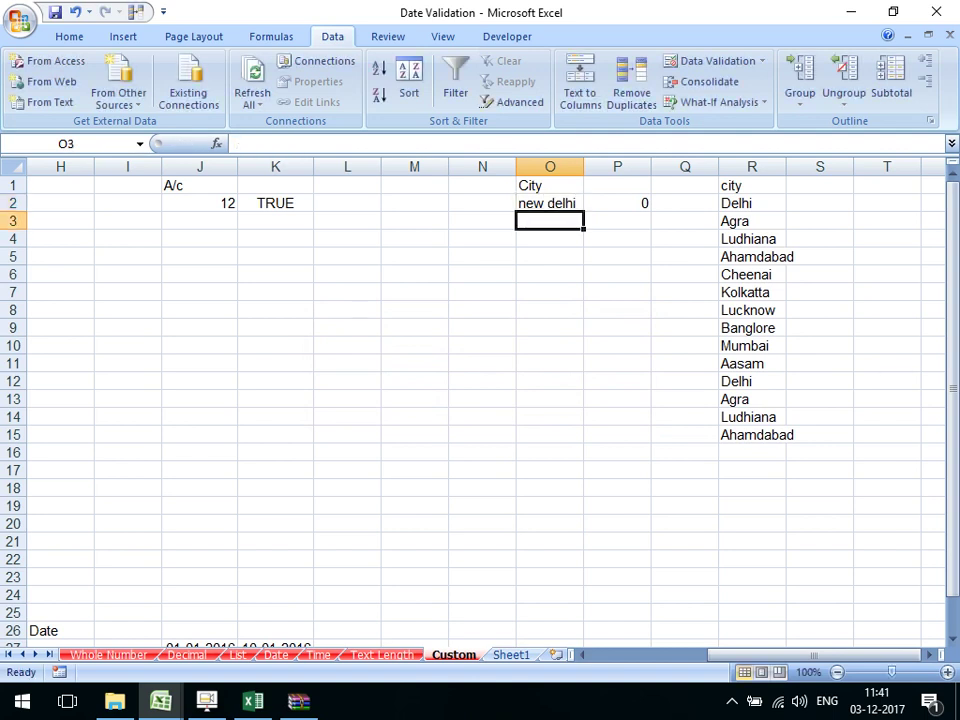
{"action": "left_click", "coordinate": [549, 203]}
{"action": "left_click", "coordinate": [617, 203]}
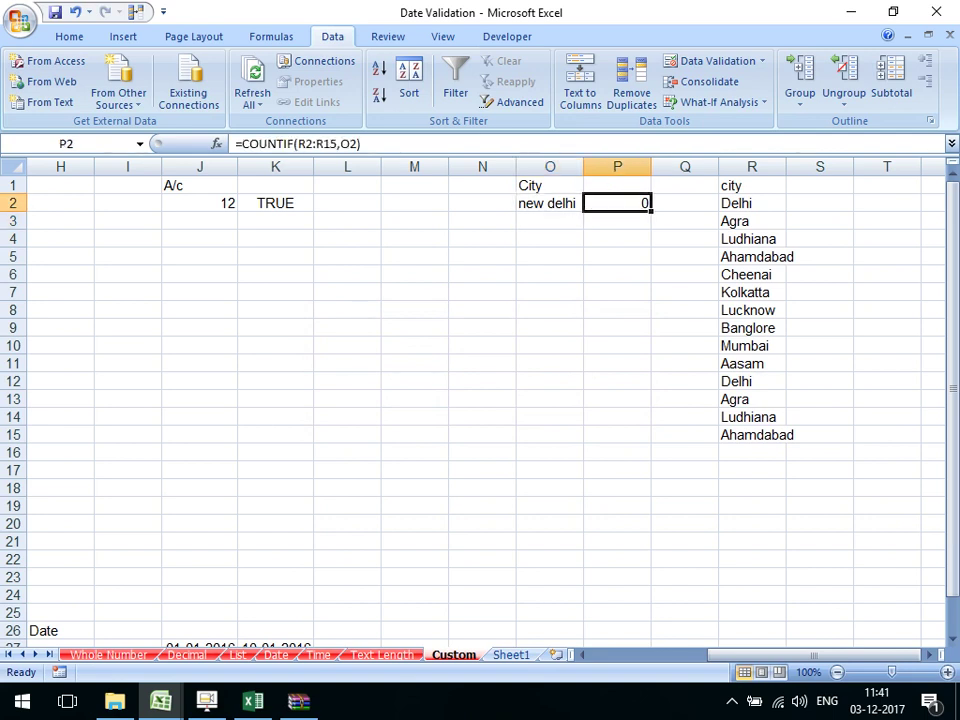
{"action": "left_click", "coordinate": [684, 203]}
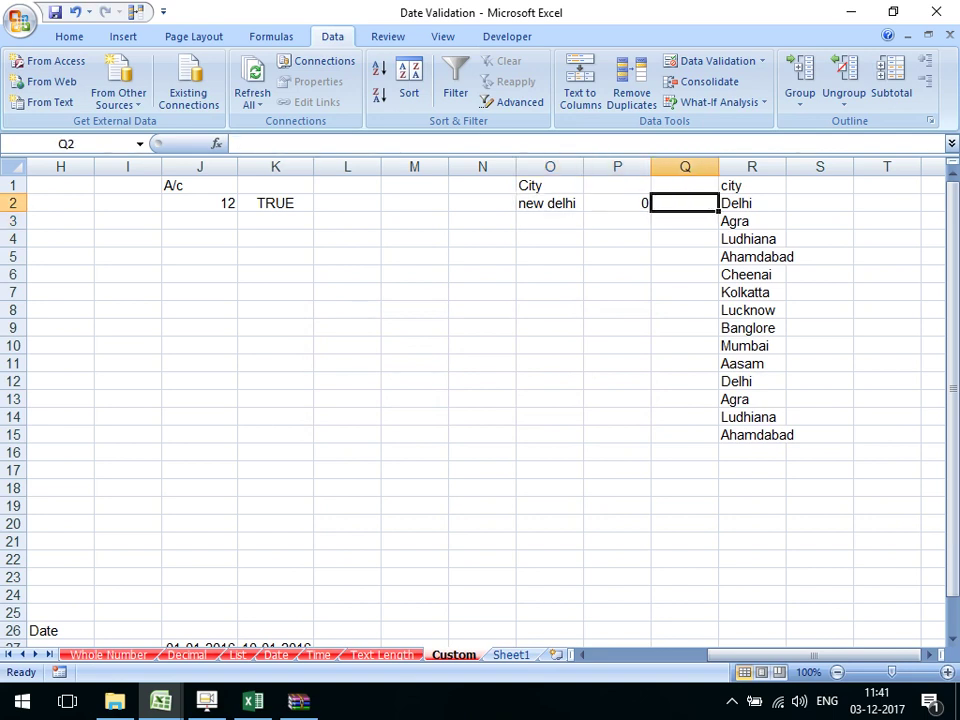
{"action": "left_click", "coordinate": [549, 203]}
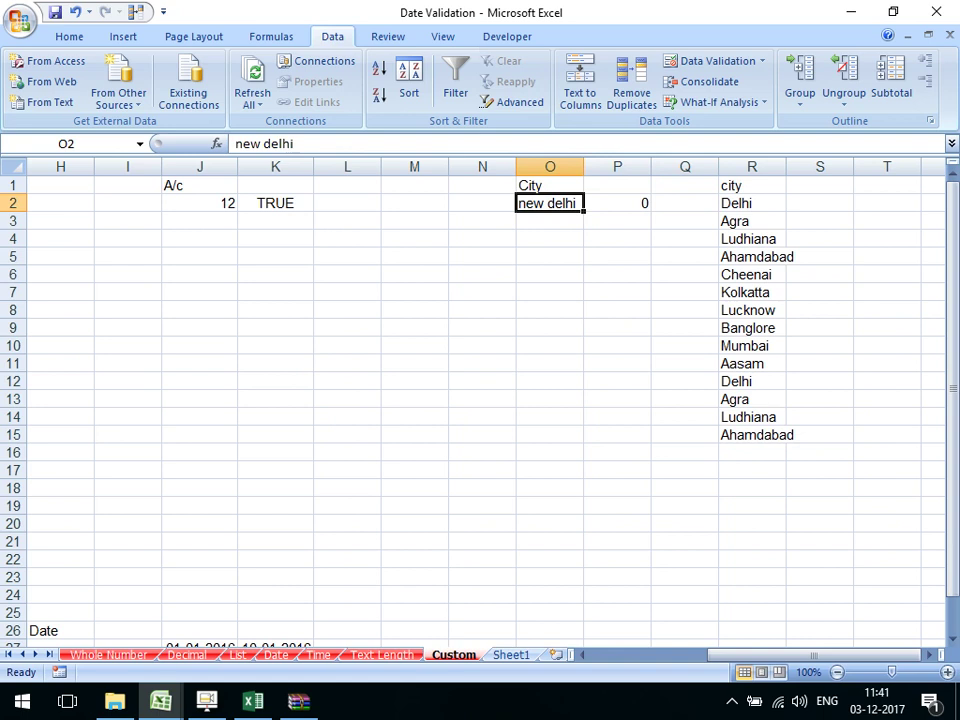
{"action": "left_click", "coordinate": [549, 220]}
{"action": "type", "text": "a"}
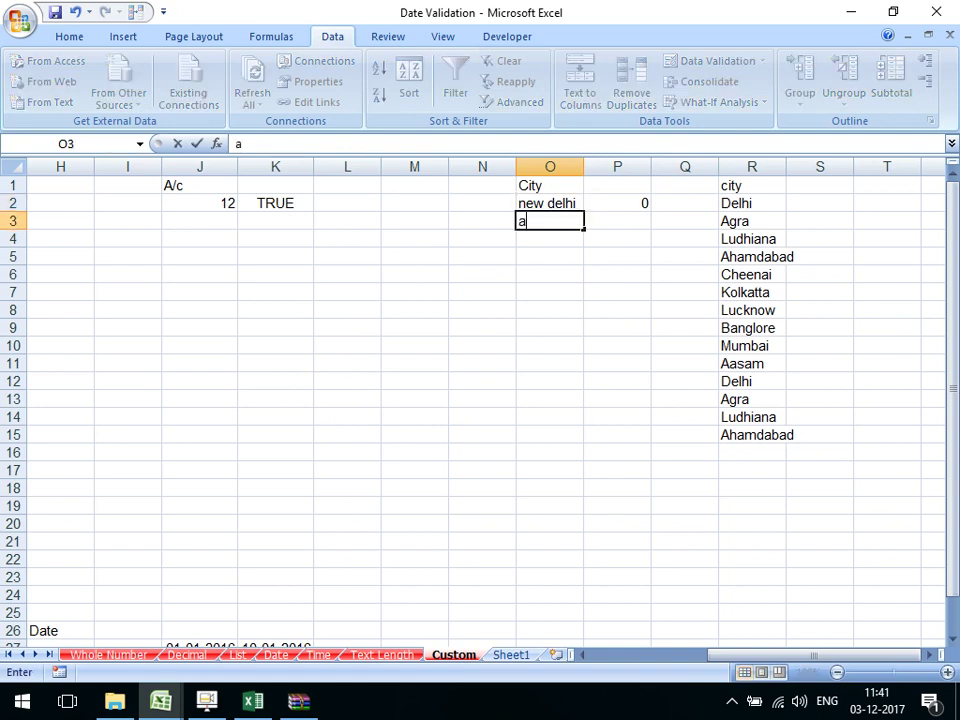
{"action": "type", "text": "gra"}
{"action": "key", "text": "Return"}
{"action": "left_click", "coordinate": [617, 220]}
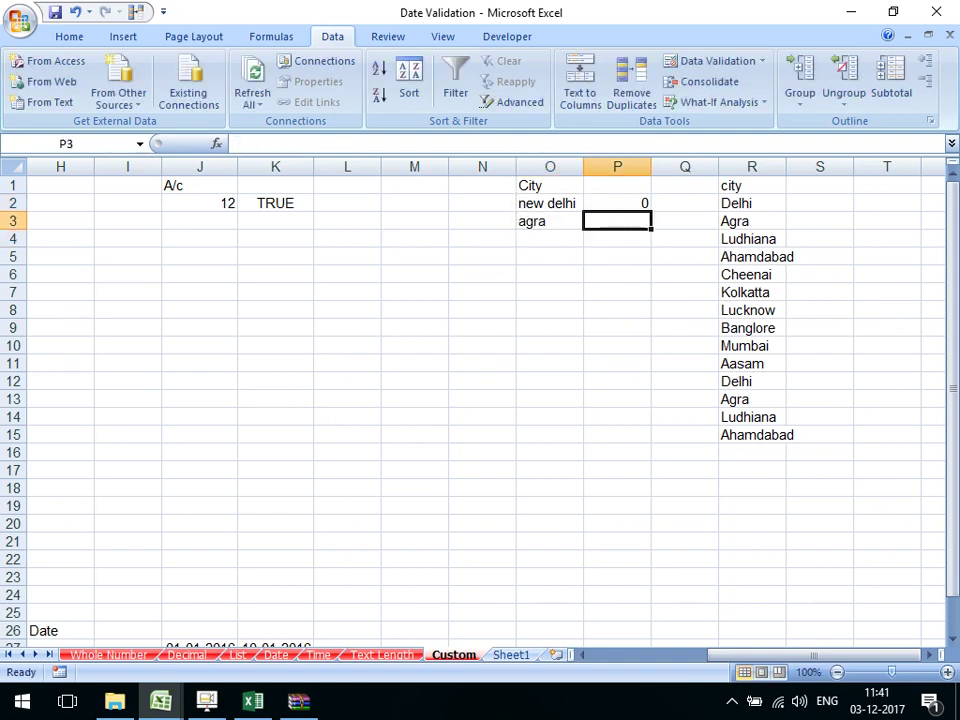
{"action": "key", "text": "ctrl+d"}
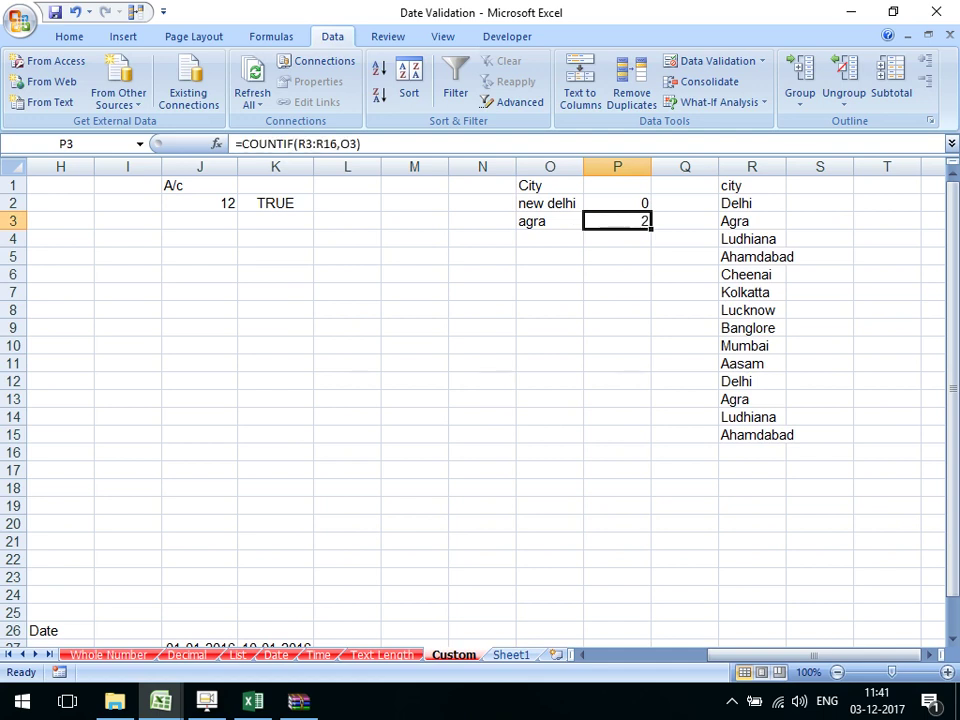
{"action": "left_click", "coordinate": [549, 220]}
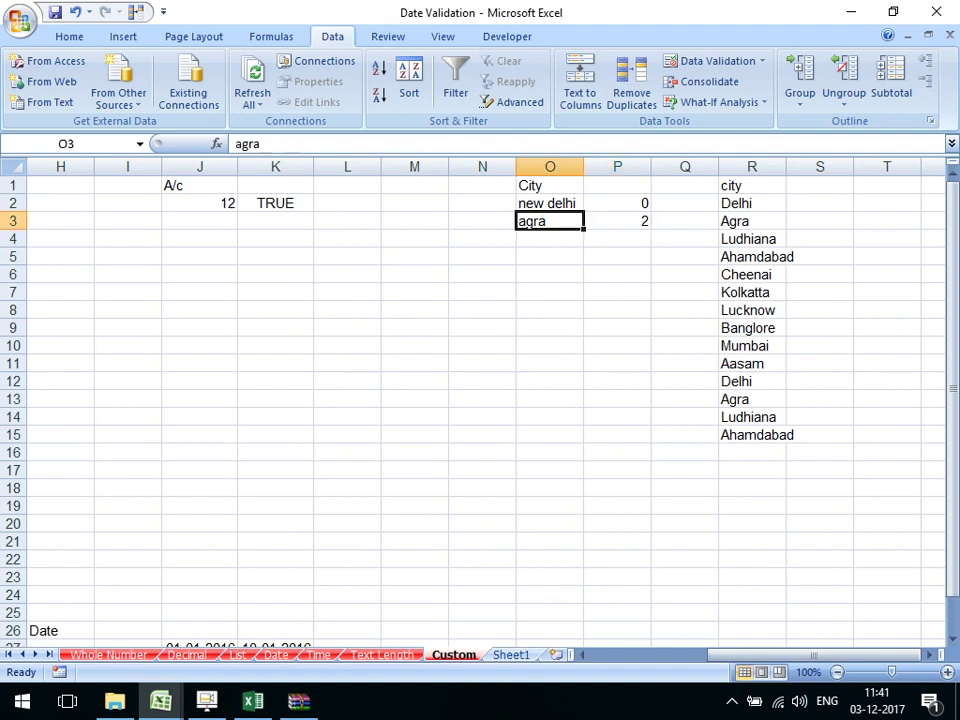
{"action": "key", "text": "Delete"}
{"action": "left_click", "coordinate": [617, 220]}
{"action": "key", "text": "Delete"}
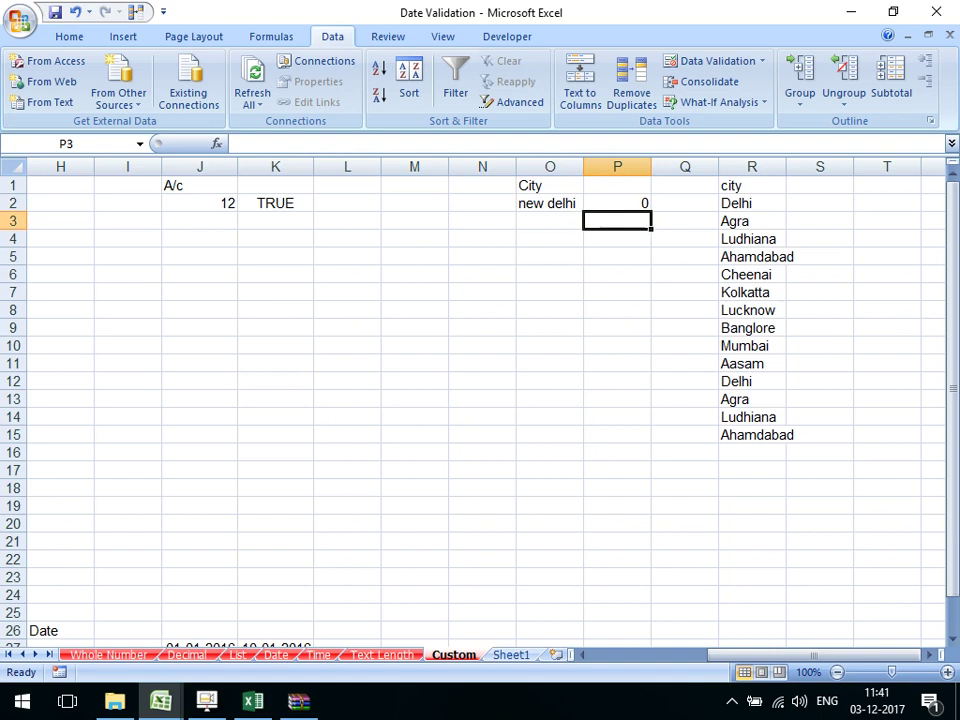
{"action": "left_click", "coordinate": [684, 220]}
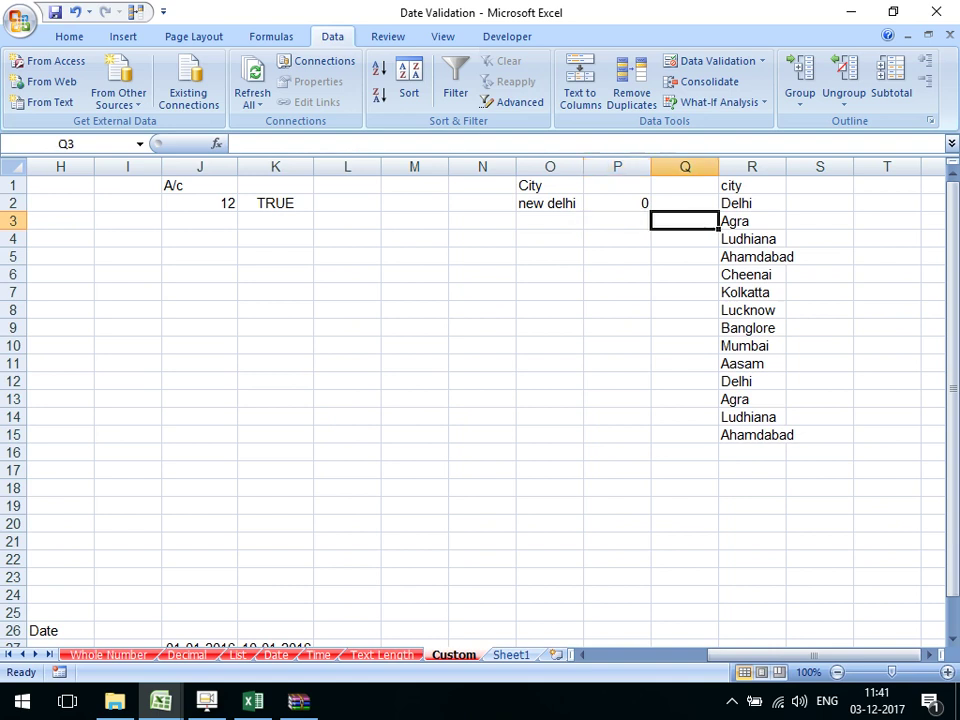
{"action": "key", "text": "Right"}
{"action": "key", "text": "Up"}
- Look over the column R city list, then delete new delhi from O2
{"action": "key", "text": "Down"}
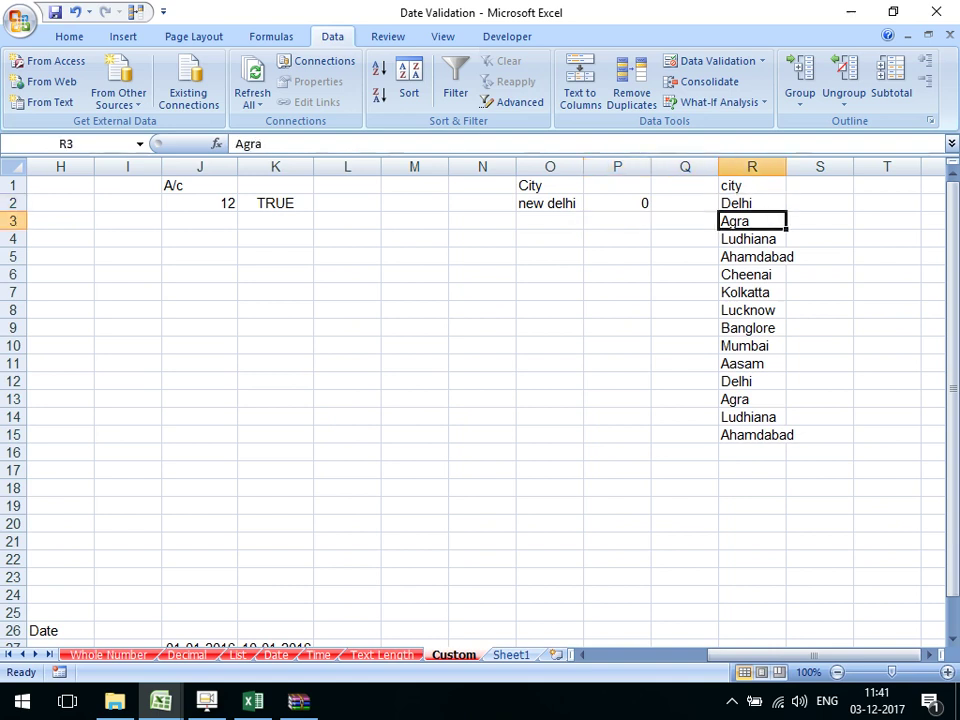
{"action": "key", "text": "Down"}
{"action": "key", "text": "Down"}
{"action": "key", "text": "Down"}
{"action": "key", "text": "Down"}
{"action": "key", "text": "Down"}
{"action": "key", "text": "Down"}
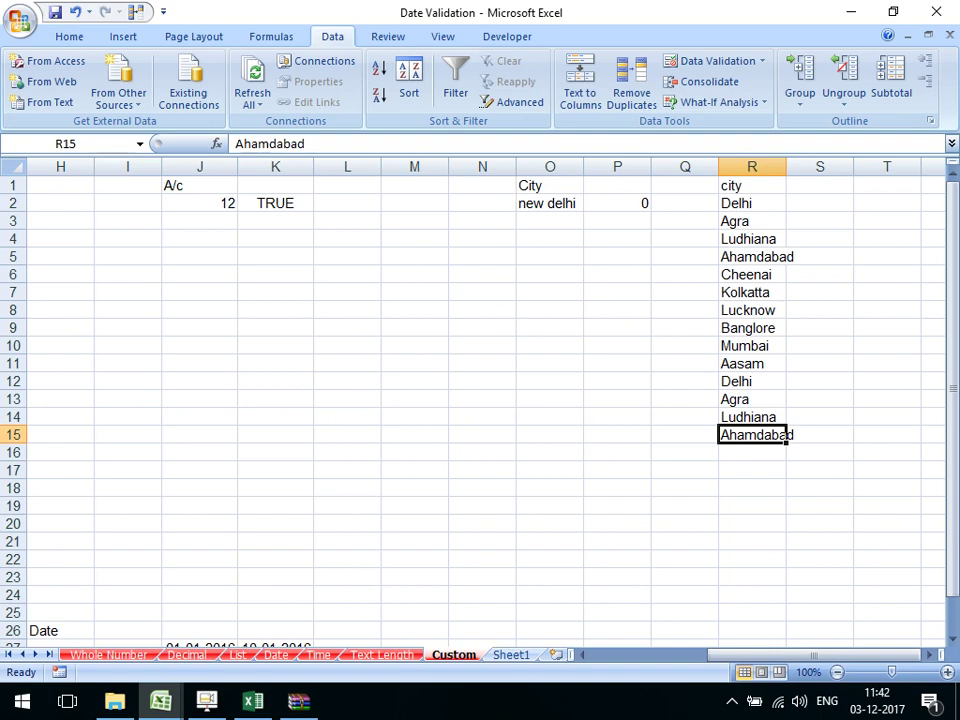
{"action": "left_click", "coordinate": [617, 434]}
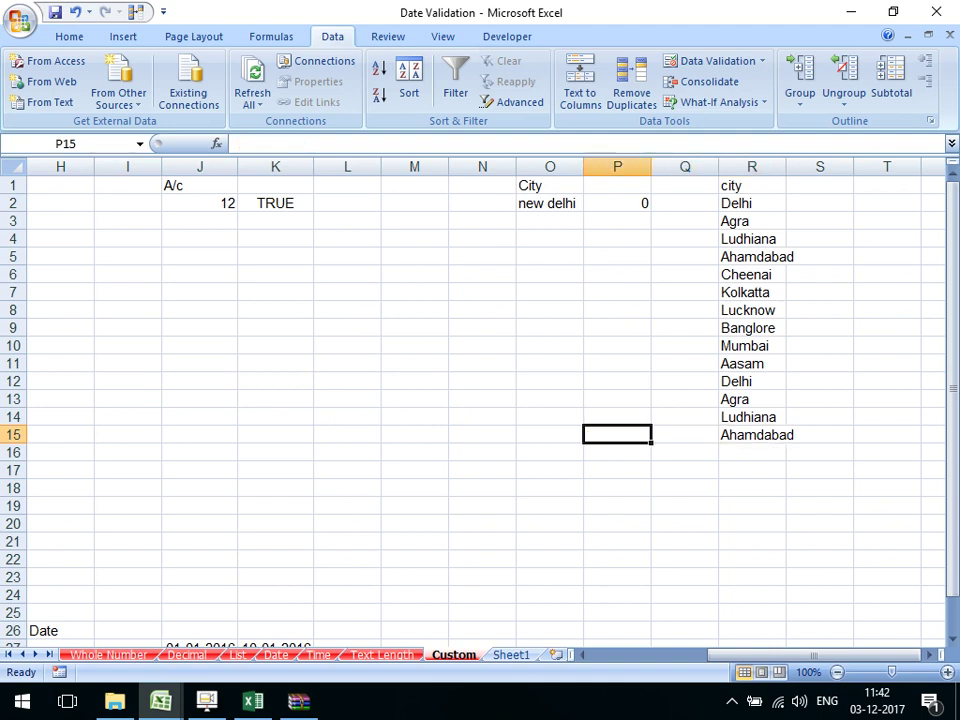
{"action": "left_click", "coordinate": [549, 434]}
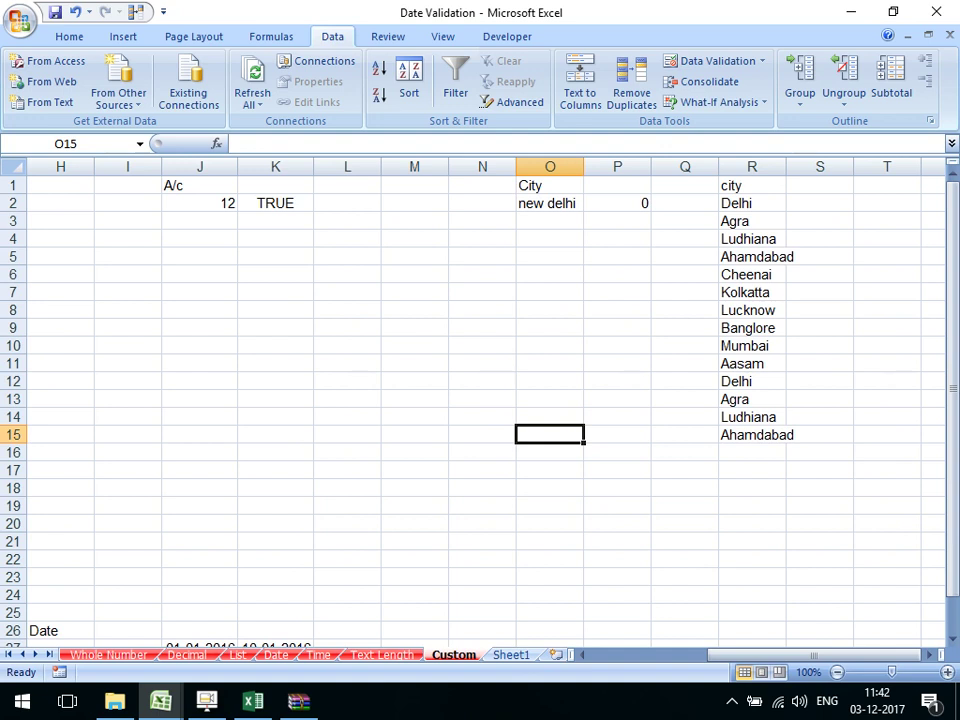
{"action": "left_click", "coordinate": [549, 203]}
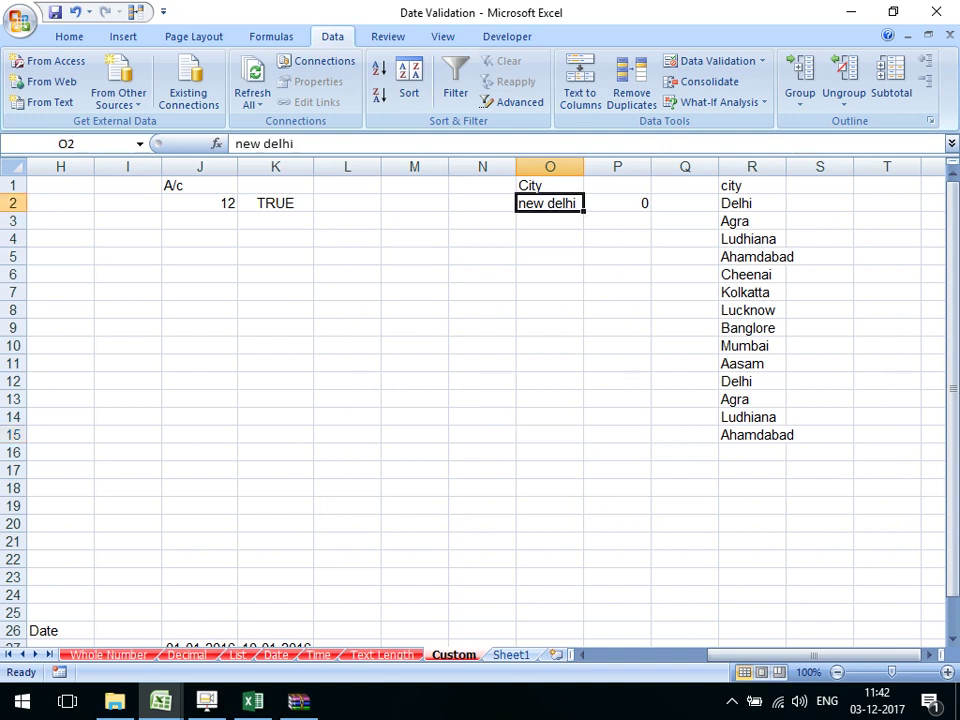
{"action": "key", "text": "Delete"}
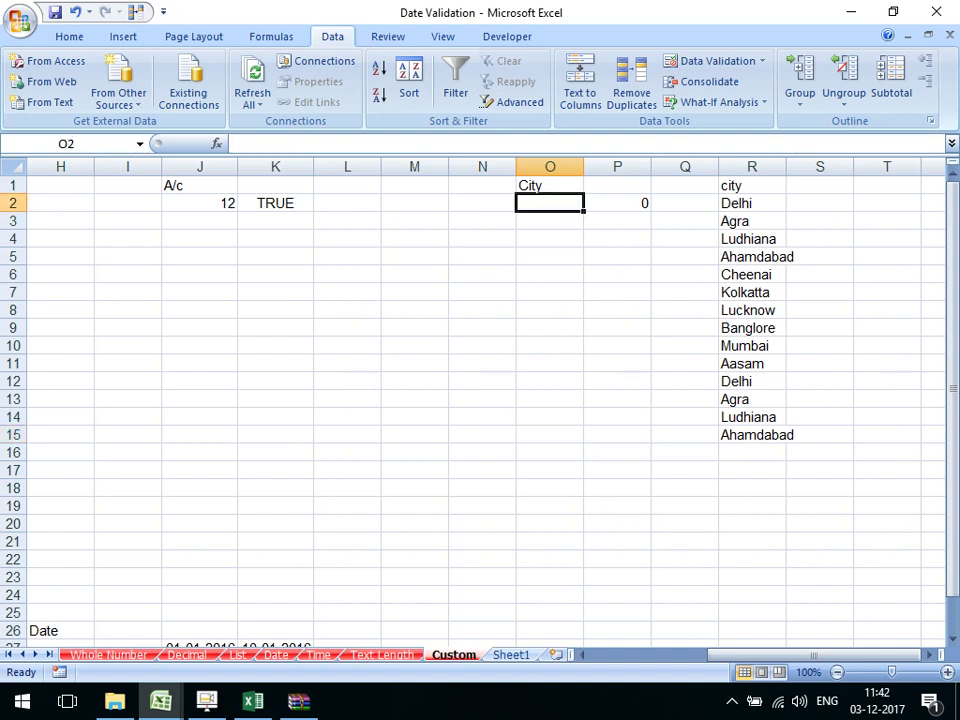
- Change O2's validation formula to =COUNTIF(R2:R15,O2)>0 and begin entering new delhi to test it
{"action": "left_click", "coordinate": [705, 61]}
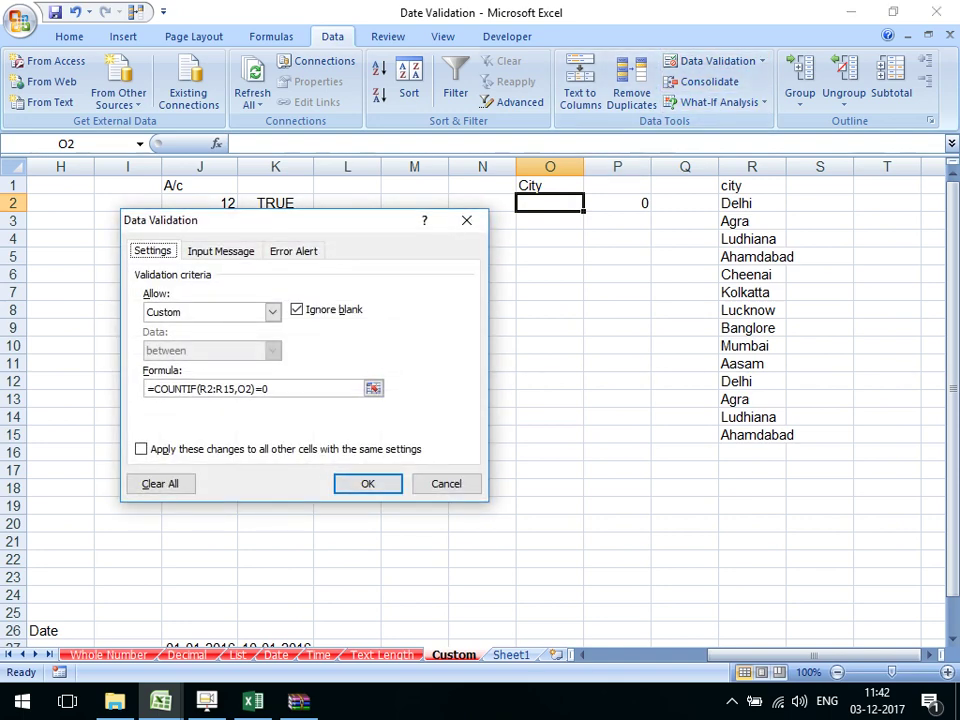
{"action": "left_click", "coordinate": [268, 388]}
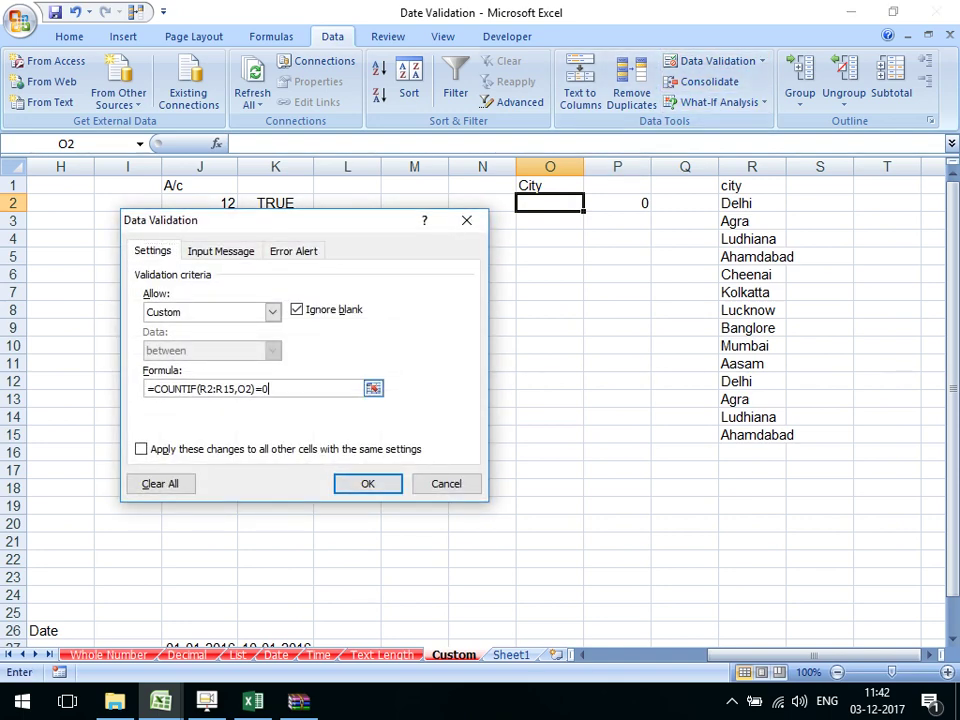
{"action": "key", "text": "Left"}
{"action": "key", "text": "Left"}
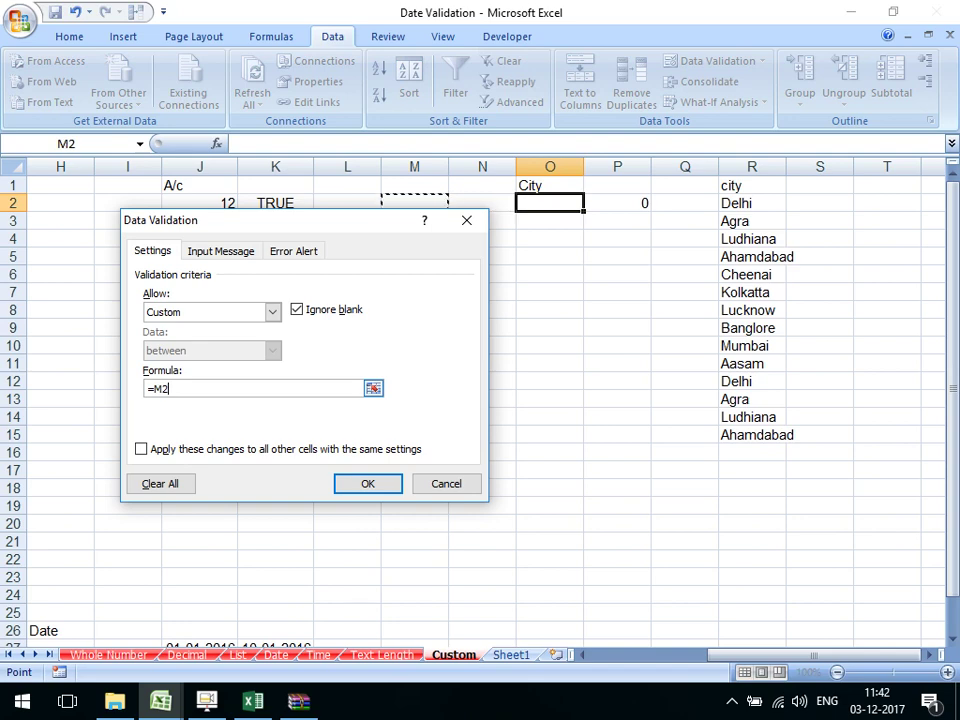
{"action": "key", "text": "Escape"}
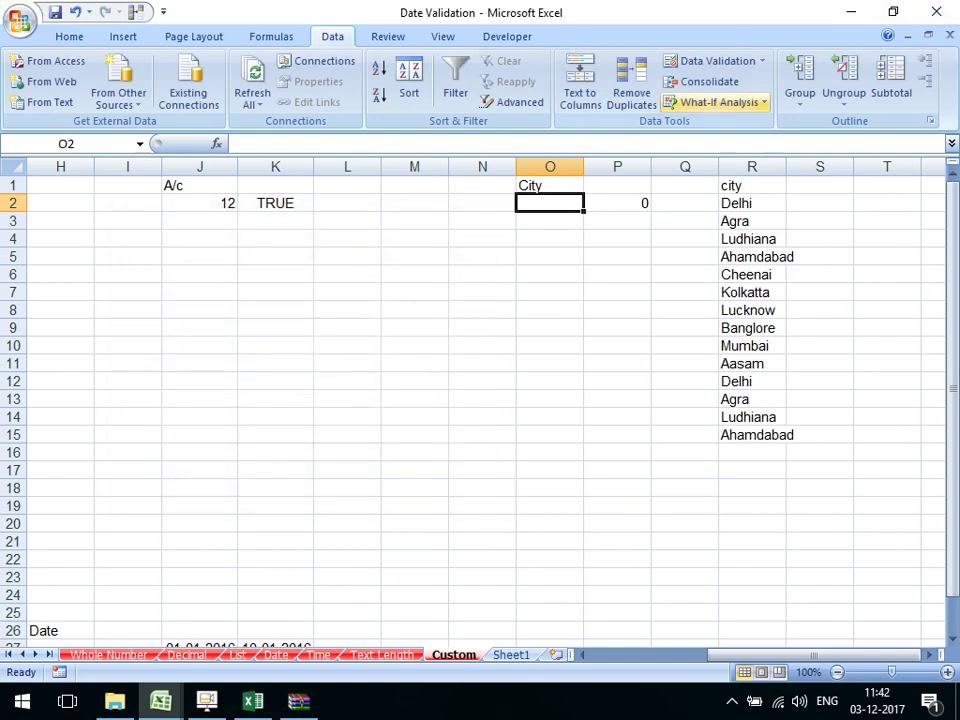
{"action": "left_click", "coordinate": [710, 61]}
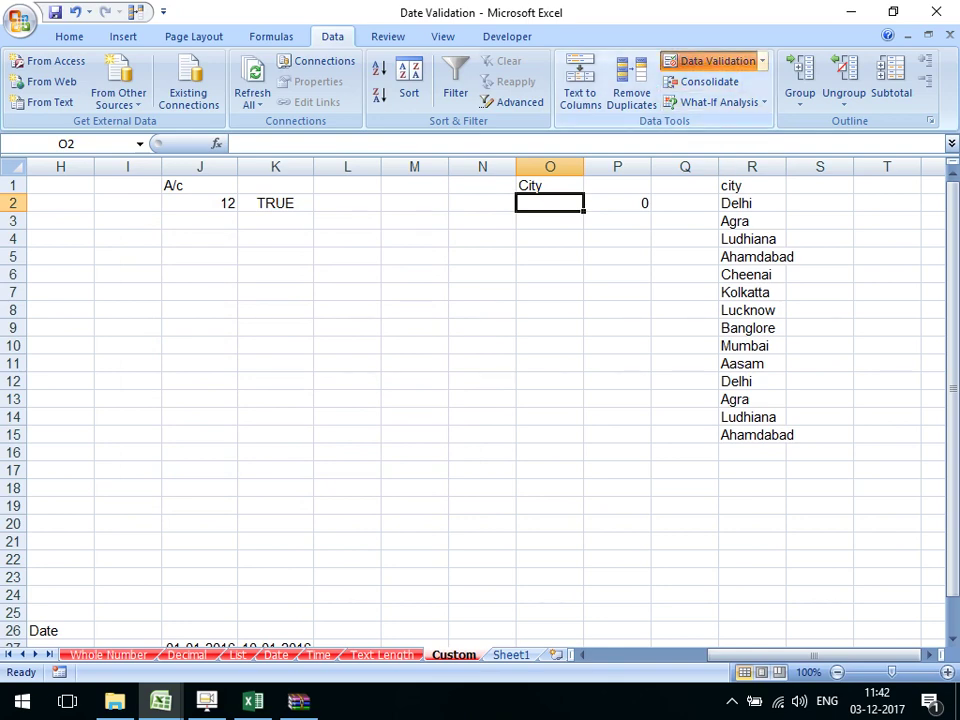
{"action": "left_click", "coordinate": [255, 388]}
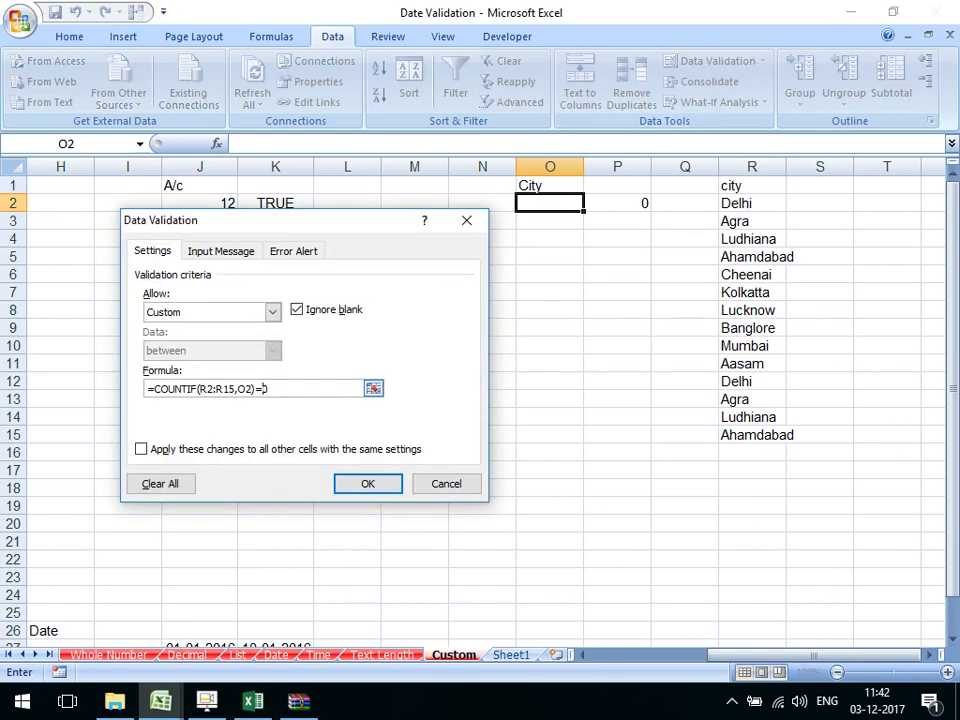
{"action": "key", "text": "BackSpace"}
{"action": "key", "text": "BackSpace"}
{"action": "type", "text": ">"}
{"action": "key", "text": "Return"}
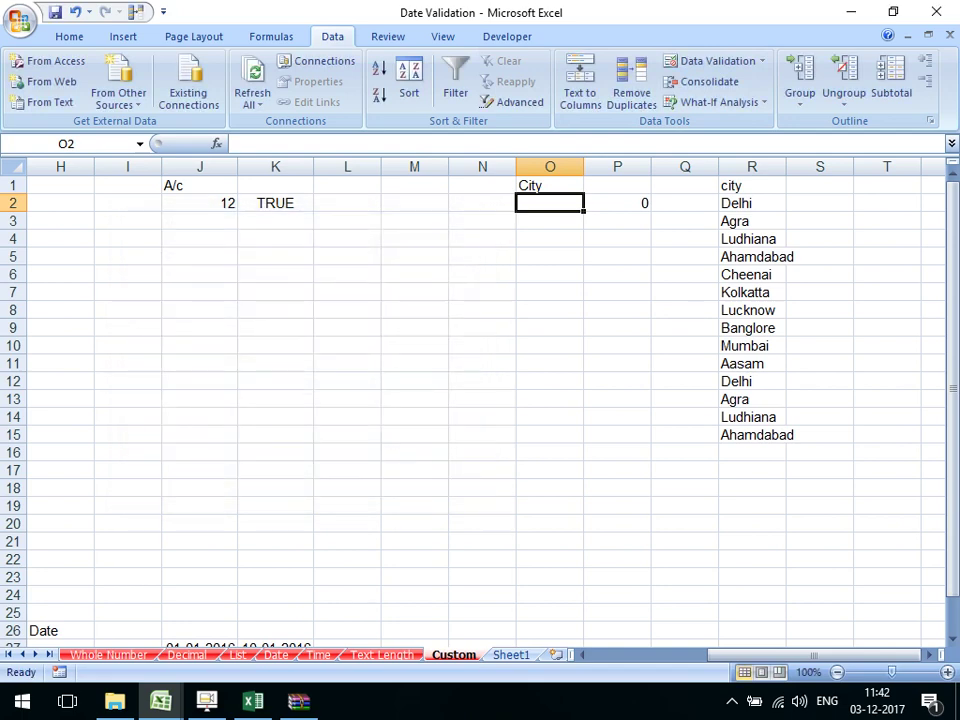
{"action": "type", "text": "new de"}
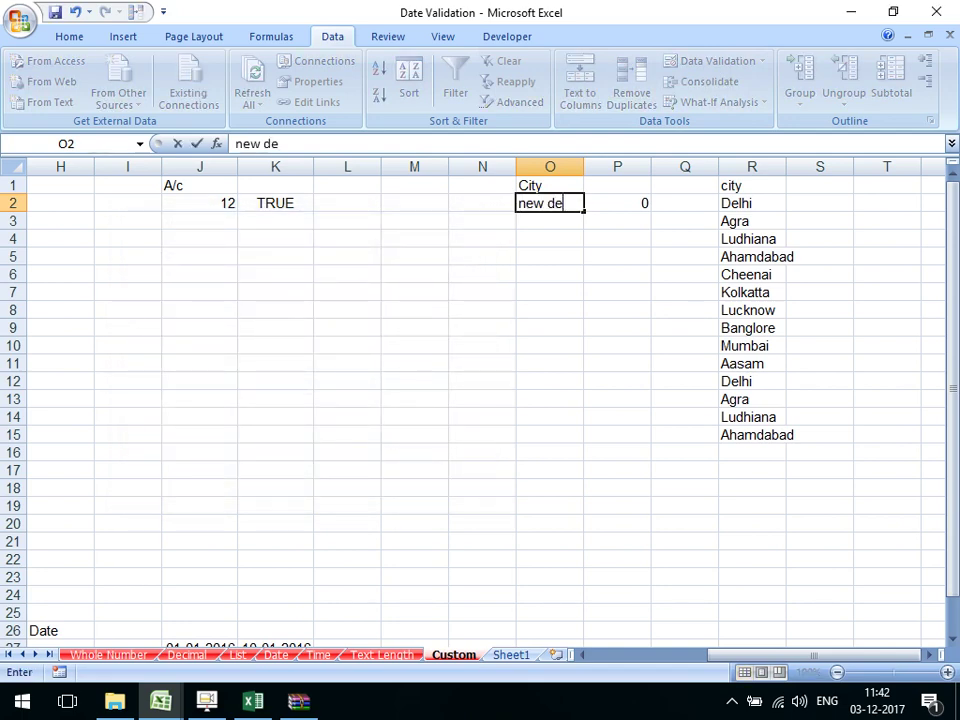
{"action": "type", "text": "lhi"}
- Test the revised rule: new delhi is rejected, kolkatta accepted, then clear O2
{"action": "key", "text": "Return"}
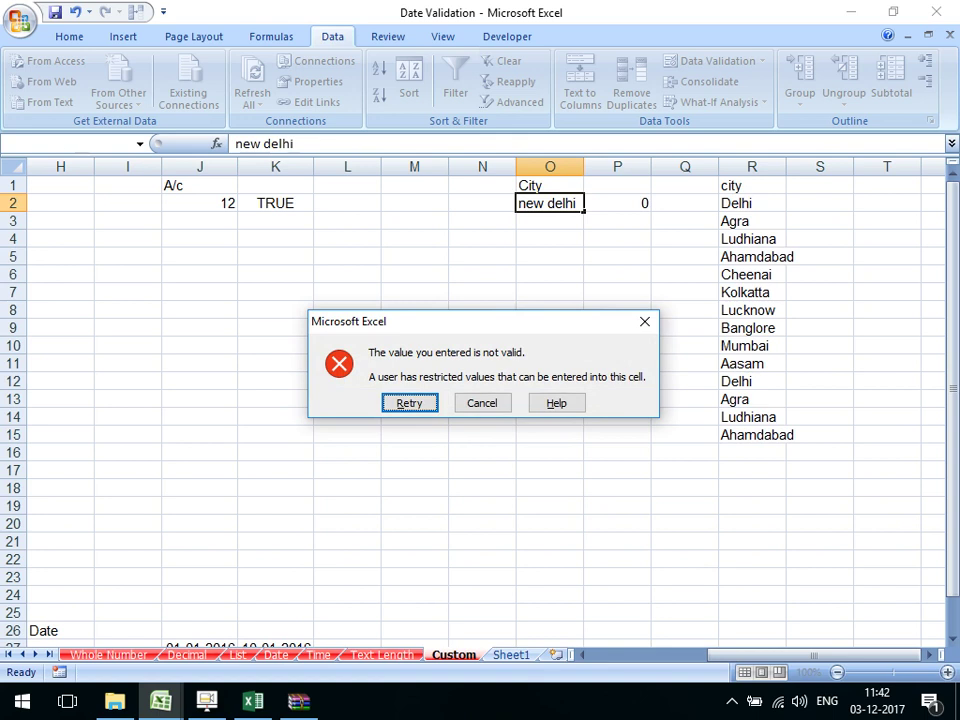
{"action": "key", "text": "Return"}
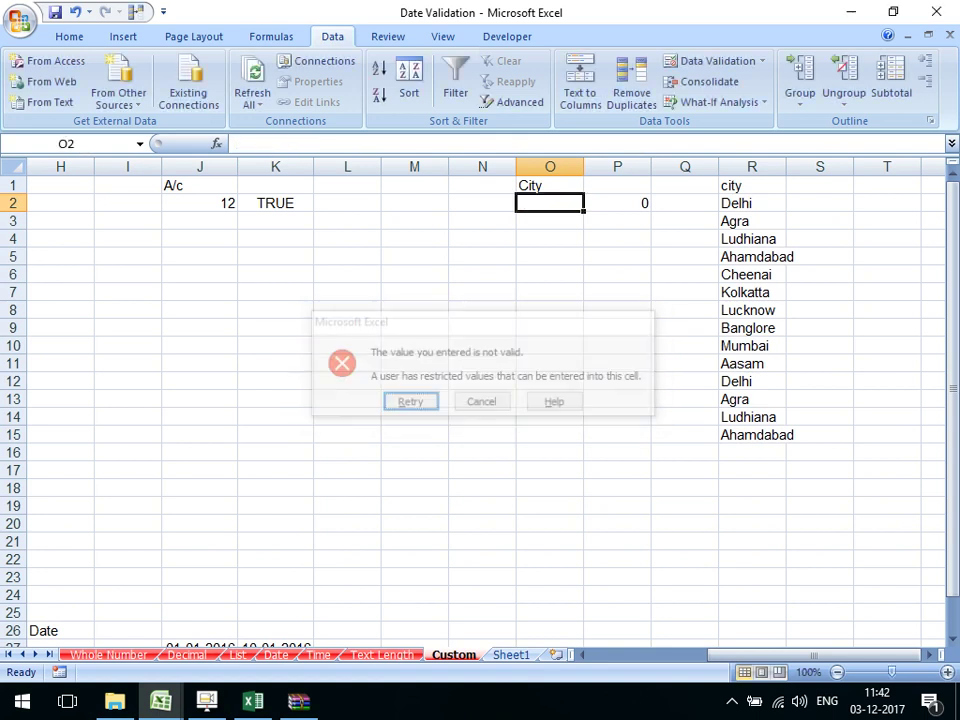
{"action": "type", "text": "kolkatt"}
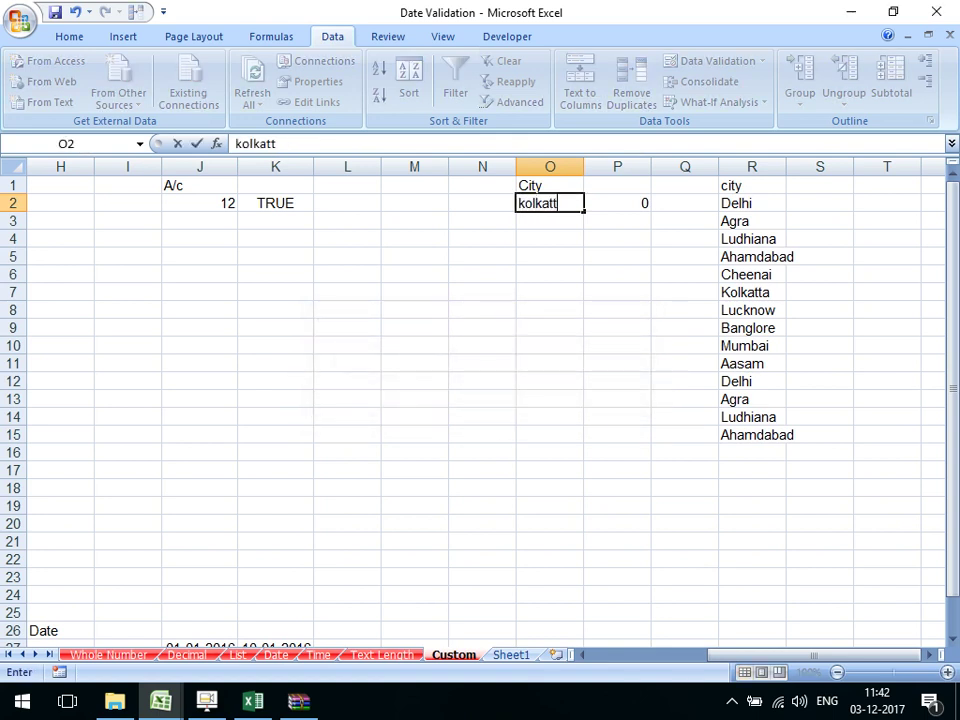
{"action": "type", "text": "a"}
{"action": "key", "text": "Return"}
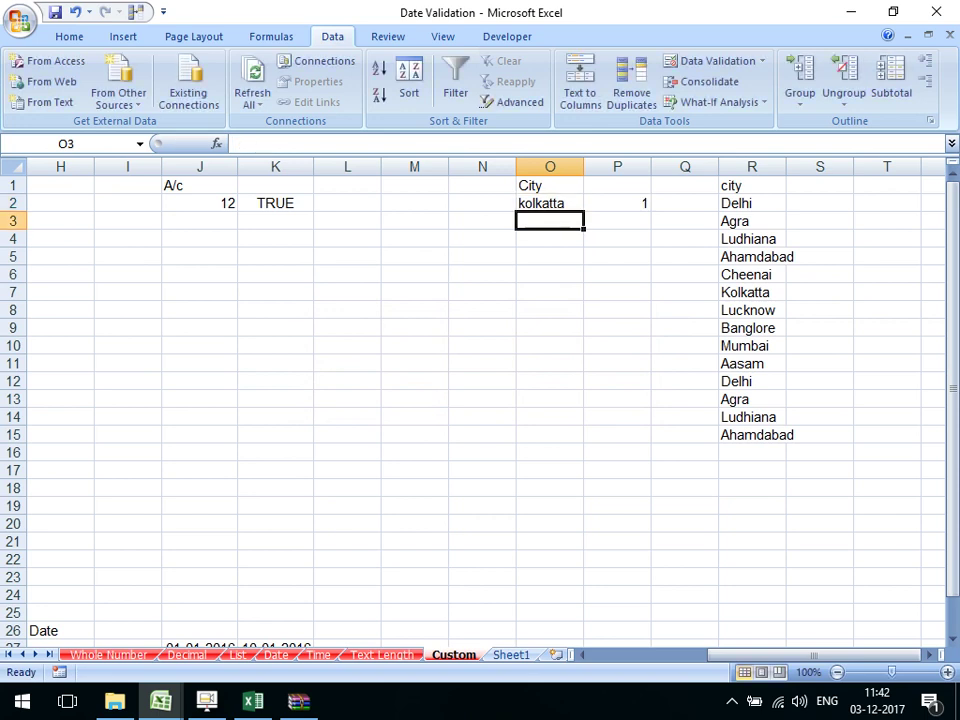
{"action": "left_click", "coordinate": [549, 203]}
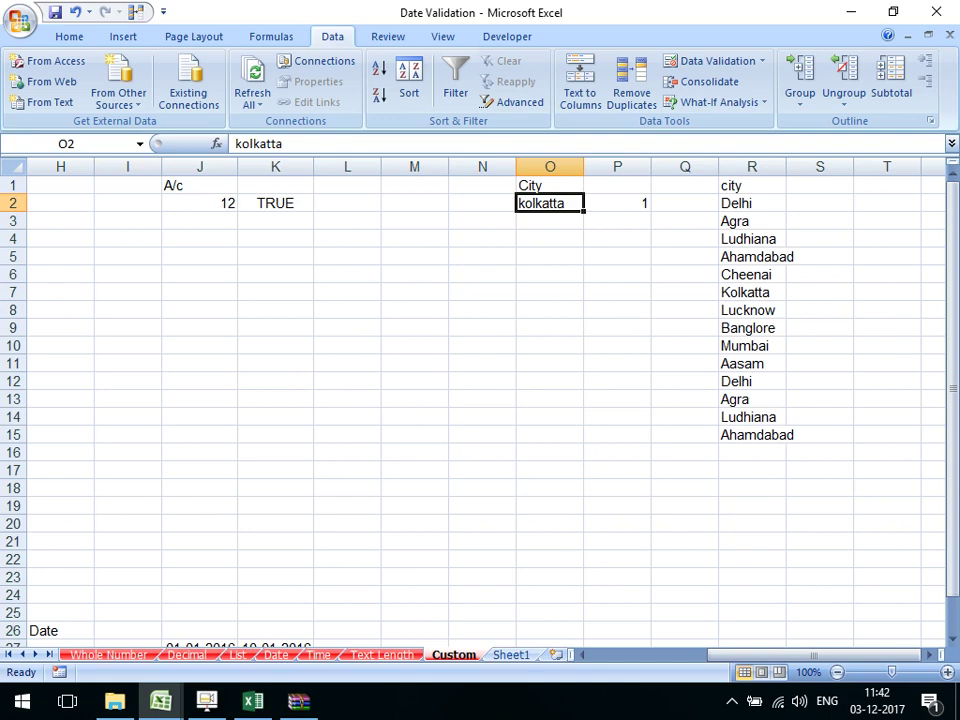
{"action": "key", "text": "Delete"}
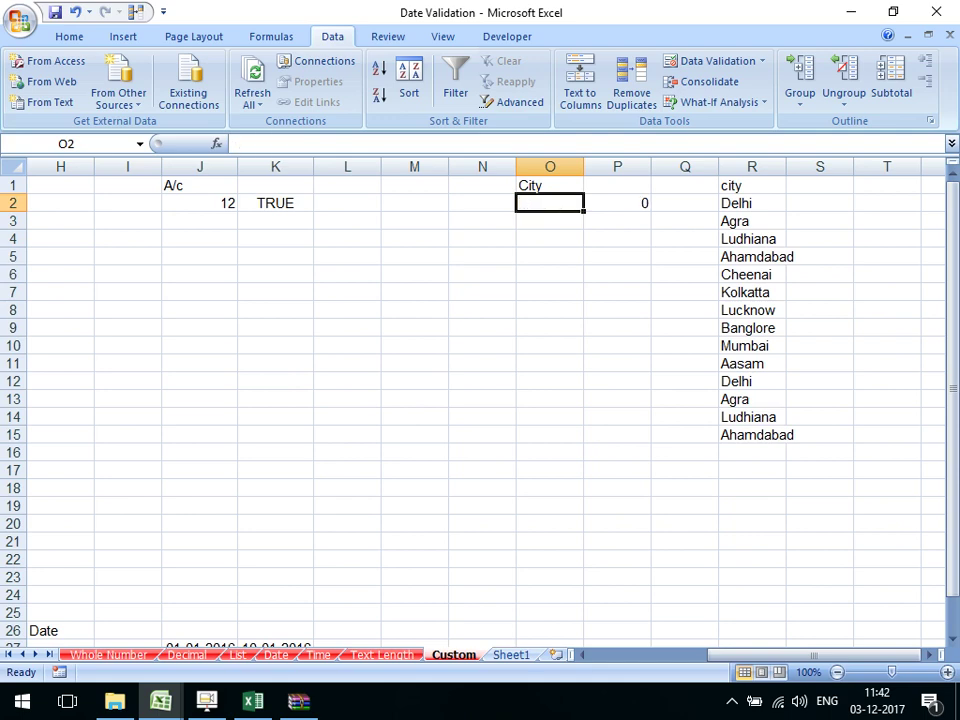
- Delete the rows above E.Code/Limit so the headings sit in row 1
{"action": "key", "text": "Down"}
{"action": "key", "text": "Down"}
{"action": "key", "text": "Down"}
{"action": "key", "text": "Down"}
{"action": "key", "text": "Down"}
{"action": "key", "text": "Down"}
{"action": "key", "text": "Down"}
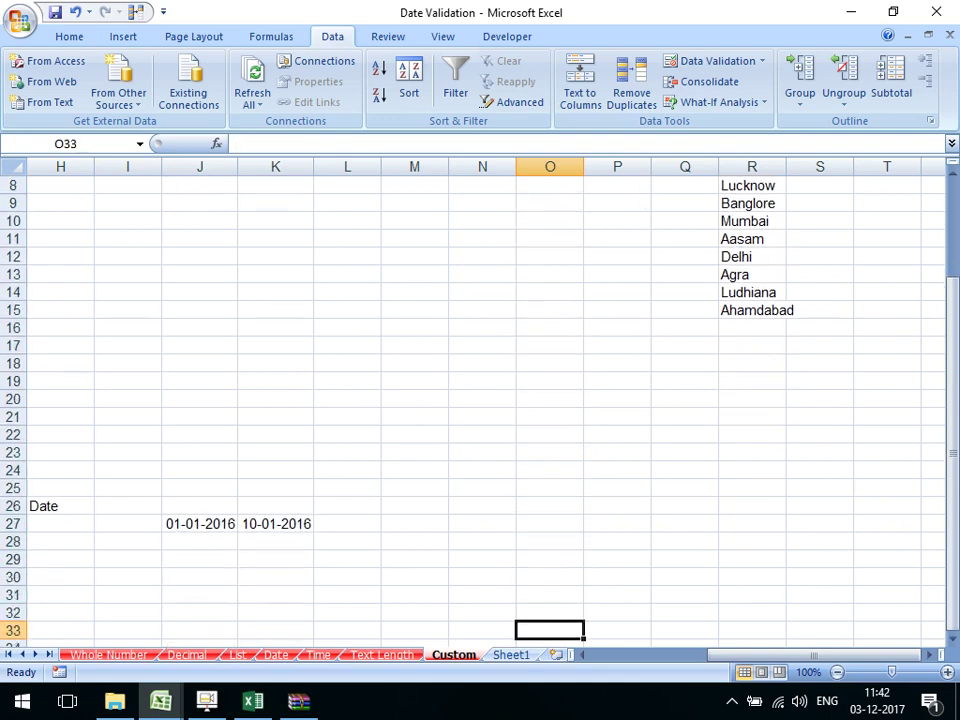
{"action": "key", "text": "Down"}
{"action": "key", "text": "Down"}
{"action": "key", "text": "Down"}
{"action": "key", "text": "Left"}
{"action": "key", "text": "Left"}
{"action": "key", "text": "Left"}
{"action": "key", "text": "Left"}
{"action": "key", "text": "Left"}
{"action": "key", "text": "Left"}
{"action": "key", "text": "Left"}
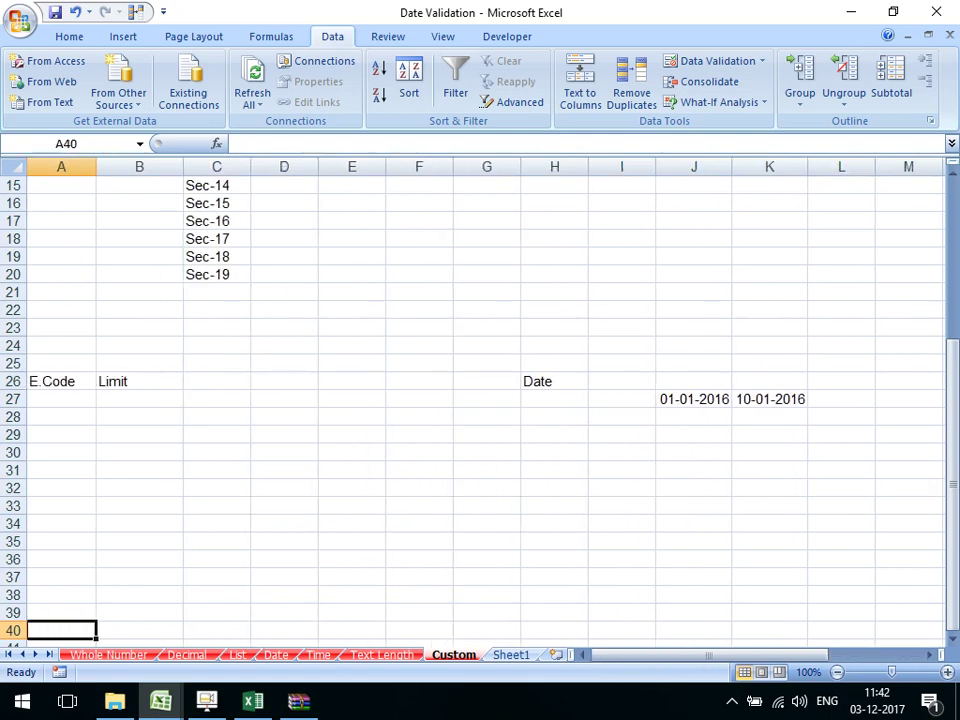
{"action": "key", "text": "Up"}
{"action": "key", "text": "Up"}
{"action": "key", "text": "Up"}
{"action": "key", "text": "Up"}
{"action": "key", "text": "Up"}
{"action": "key", "text": "Up"}
{"action": "key", "text": "Up"}
{"action": "key", "text": "Up"}
{"action": "key", "text": "Up"}
{"action": "key", "text": "Up"}
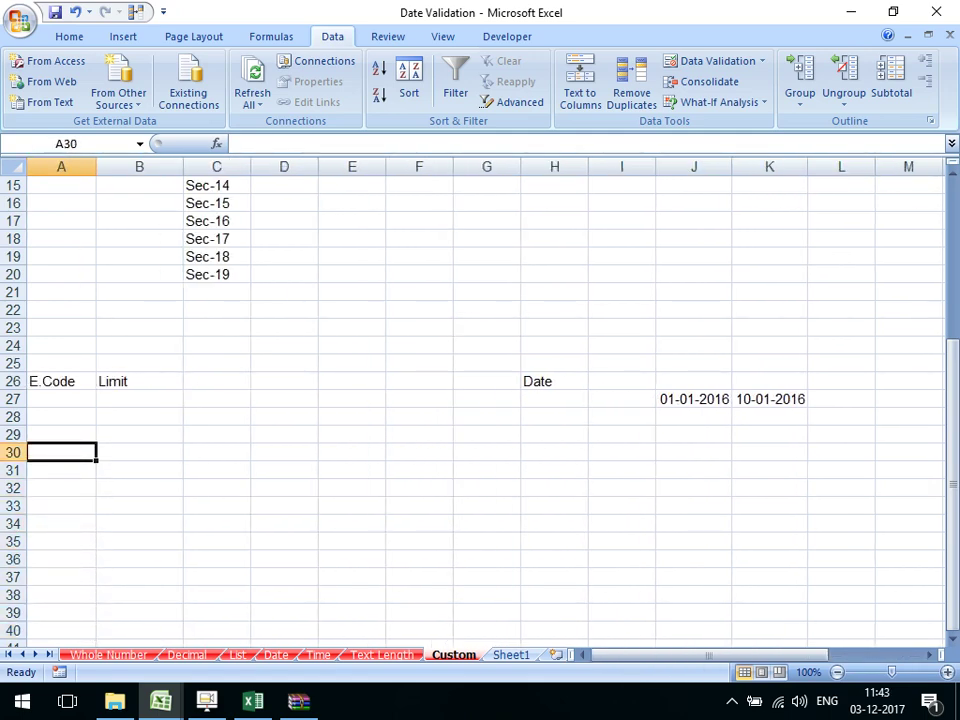
{"action": "key", "text": "Up"}
{"action": "key", "text": "Up"}
{"action": "key", "text": "Up"}
{"action": "key", "text": "Up"}
{"action": "key", "text": "Up"}
{"action": "key", "text": "Up"}
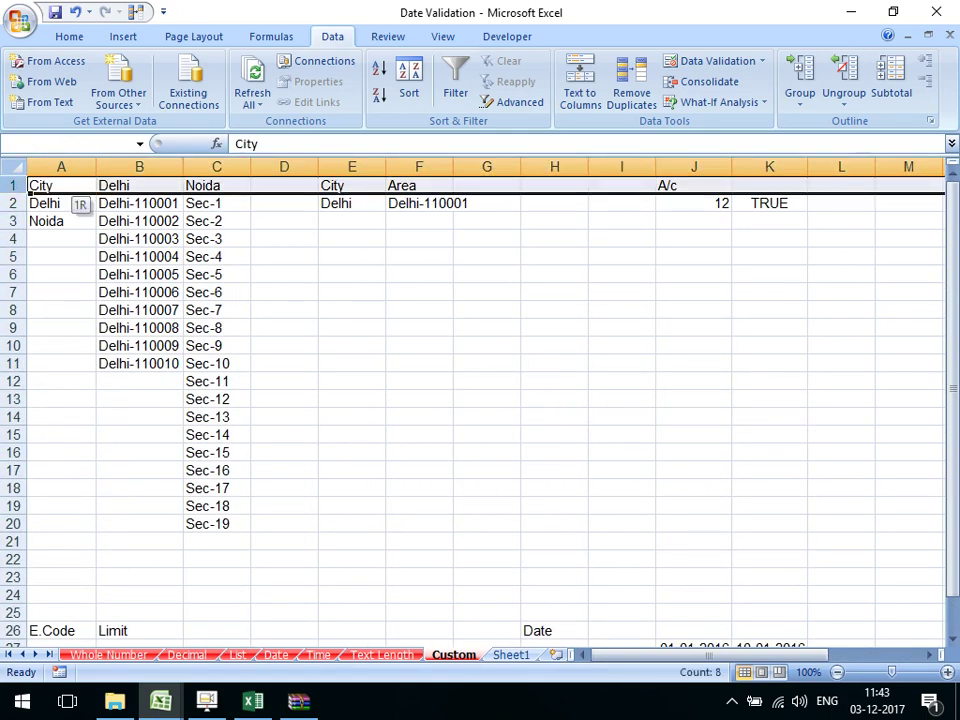
{"action": "left_click_drag", "start_coordinate": [13, 185], "coordinate": [14, 582]}
{"action": "key", "text": "ctrl+minus"}
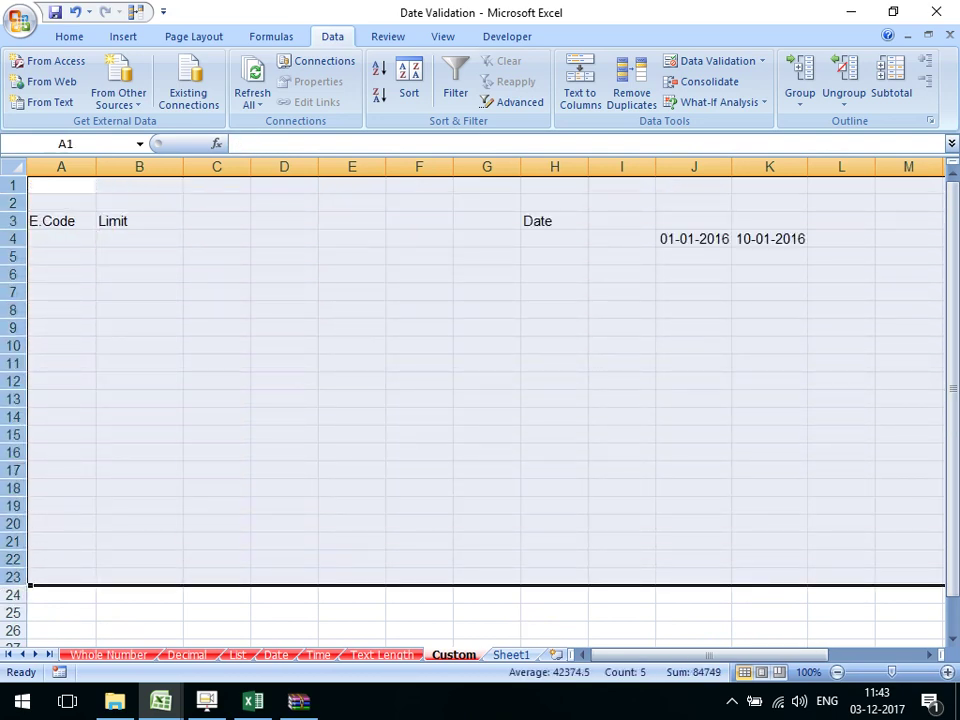
{"action": "key", "text": "Up"}
{"action": "key", "text": "shift+space"}
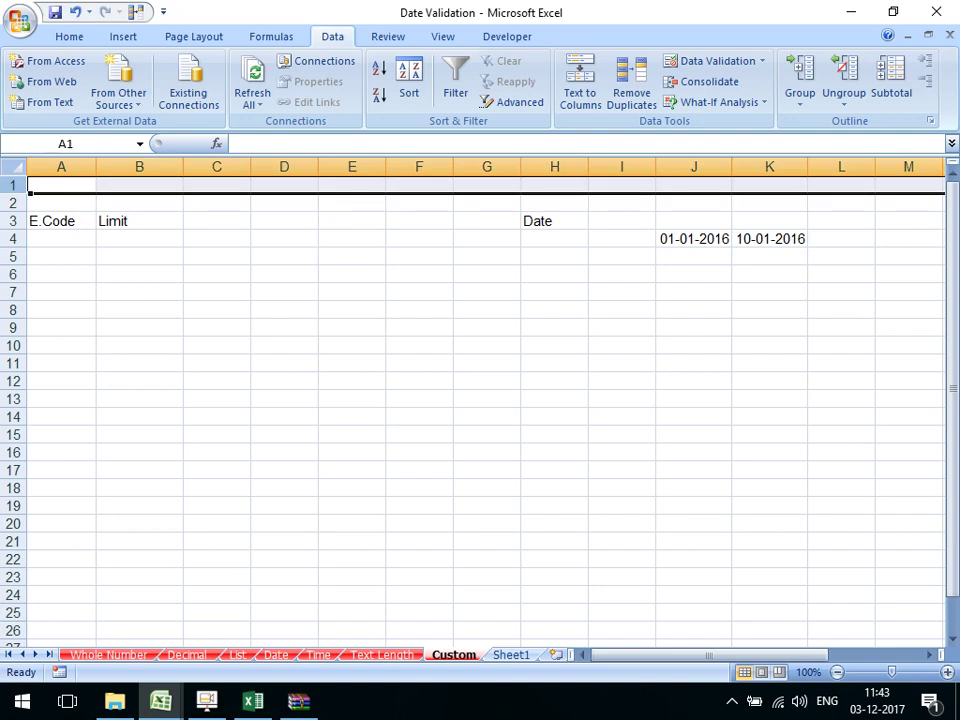
{"action": "key", "text": "ctrl+minus"}
{"action": "key", "text": "ctrl+minus"}
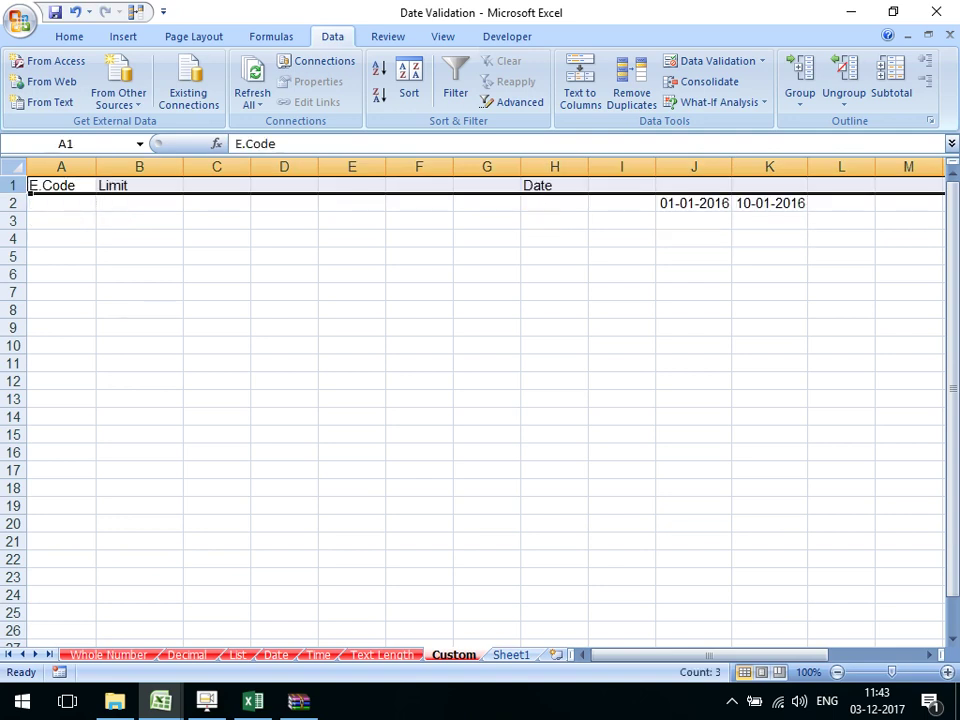
{"action": "key", "text": "Up"}
- Enter code 10001 in A2, 'adv' in D2 and 10000 in E2
{"action": "key", "text": "Down"}
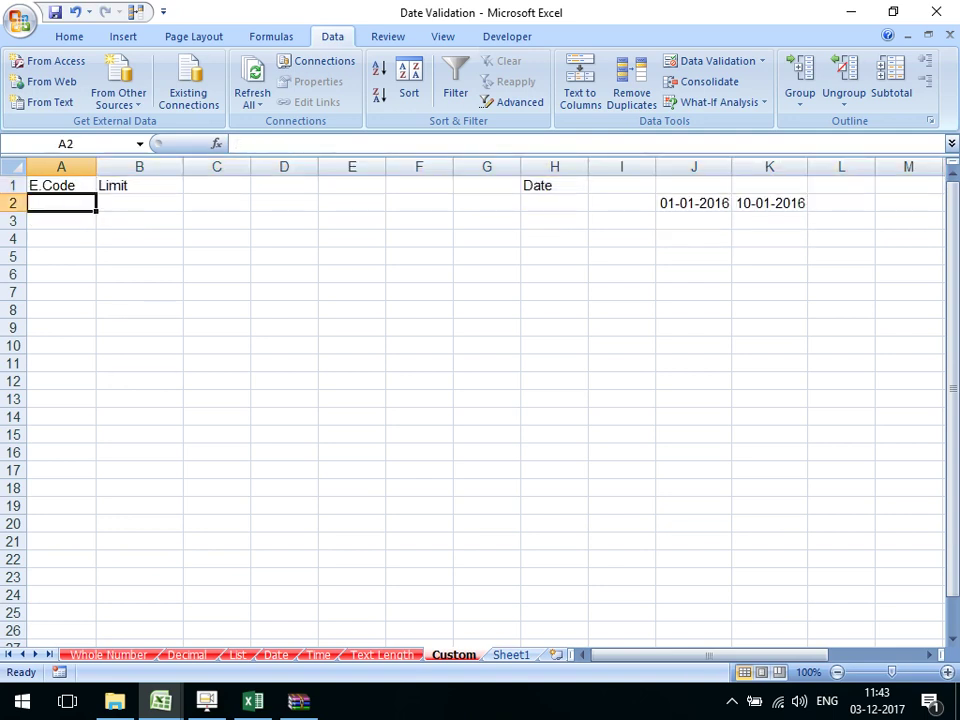
{"action": "type", "text": "10001"}
{"action": "key", "text": "Return"}
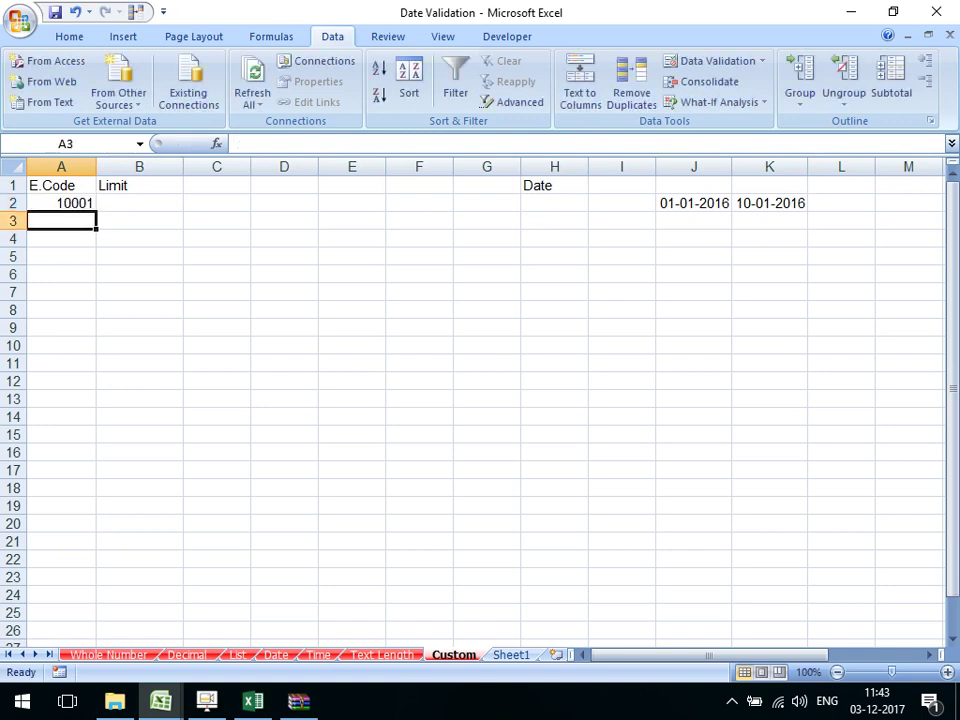
{"action": "key", "text": "Up"}
{"action": "key", "text": "Right"}
{"action": "key", "text": "Right"}
{"action": "key", "text": "Right"}
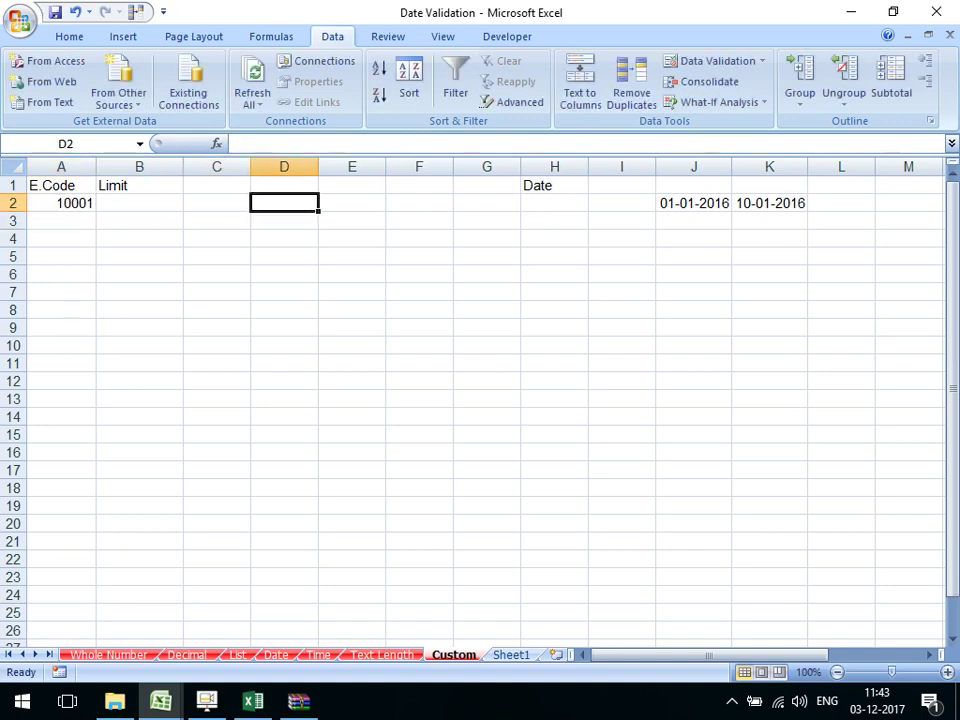
{"action": "type", "text": "adv"}
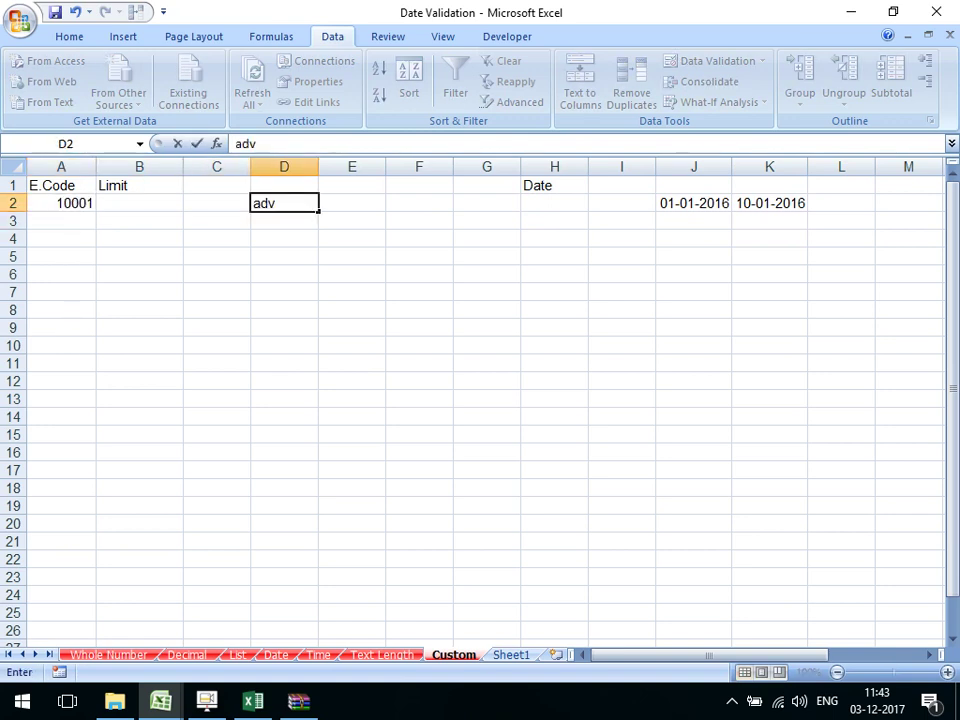
{"action": "key", "text": "Return"}
{"action": "left_click", "coordinate": [352, 203]}
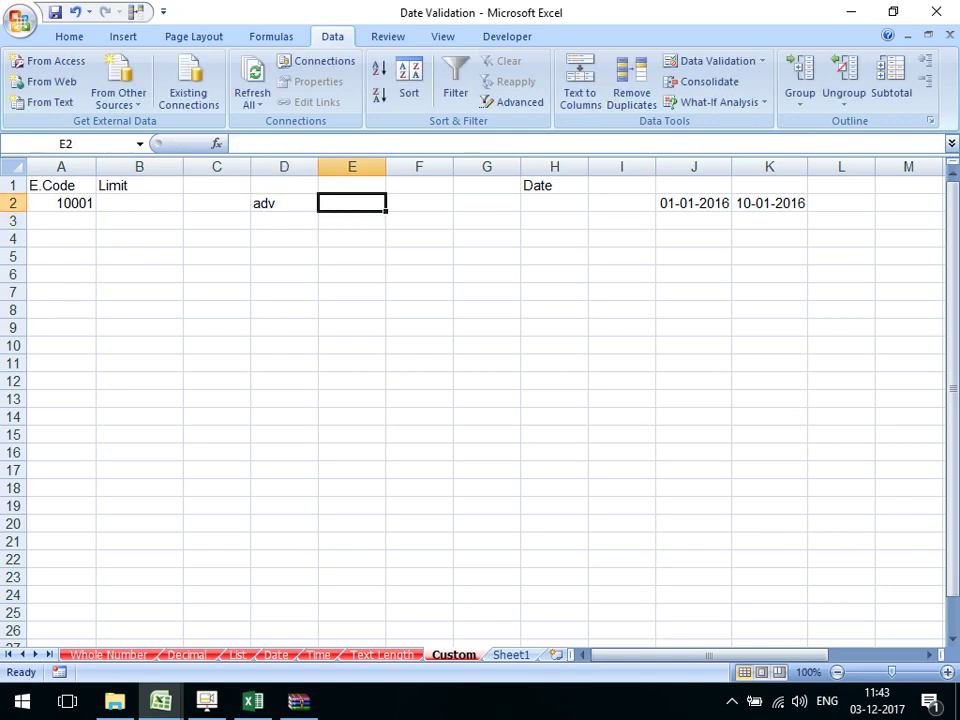
{"action": "type", "text": "10000"}
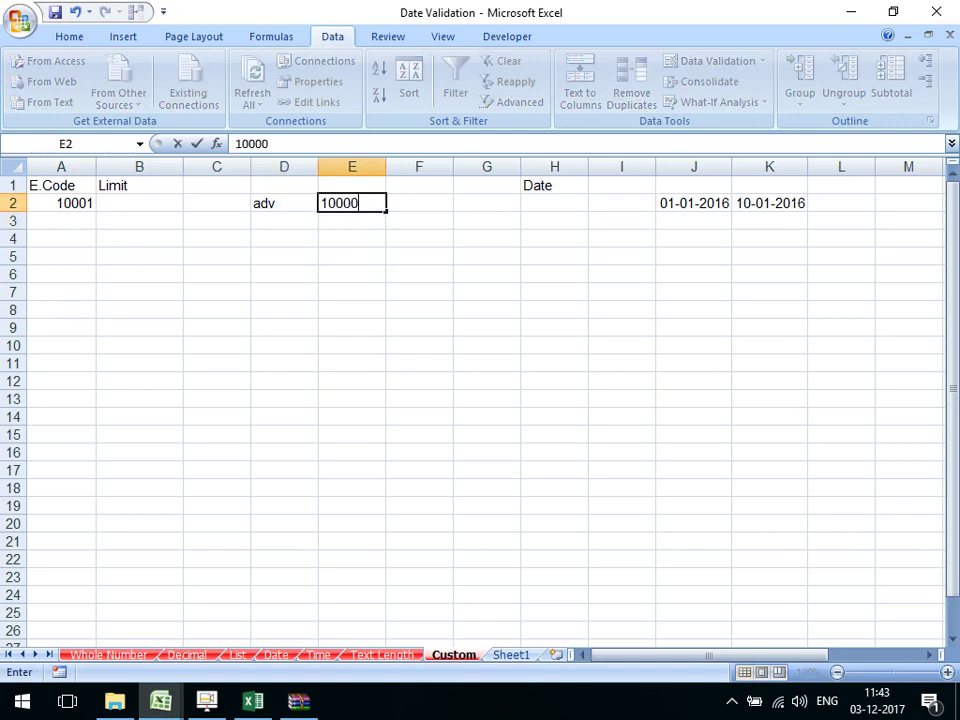
{"action": "key", "text": "Return"}
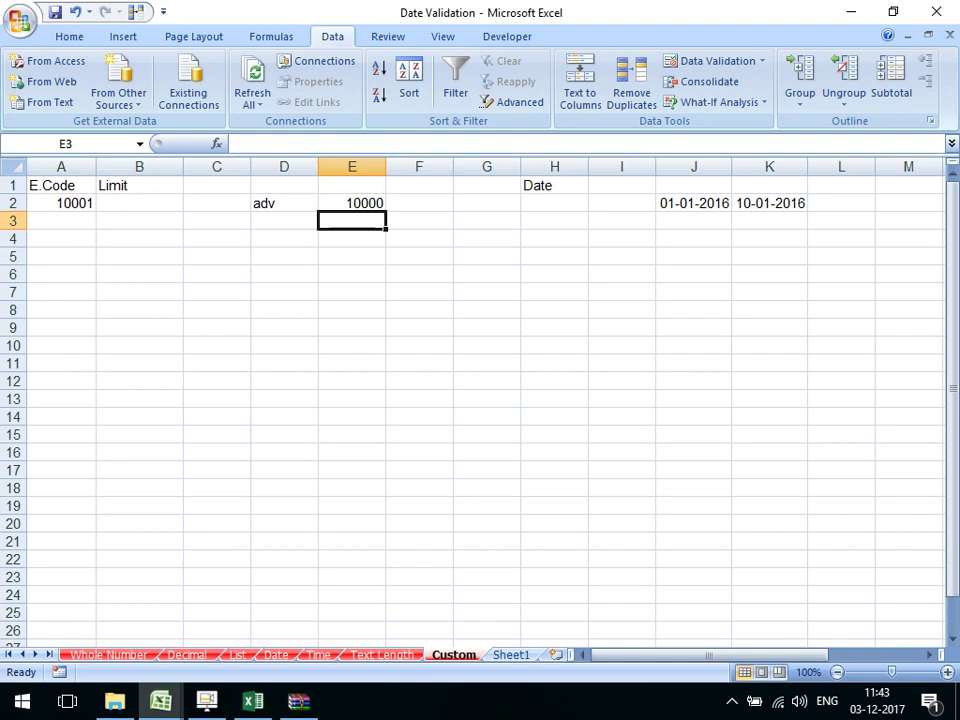
- Set the first limit in B2 to 5000
{"action": "key", "text": "Up"}
{"action": "key", "text": "Left"}
{"action": "key", "text": "Left"}
{"action": "key", "text": "Left"}
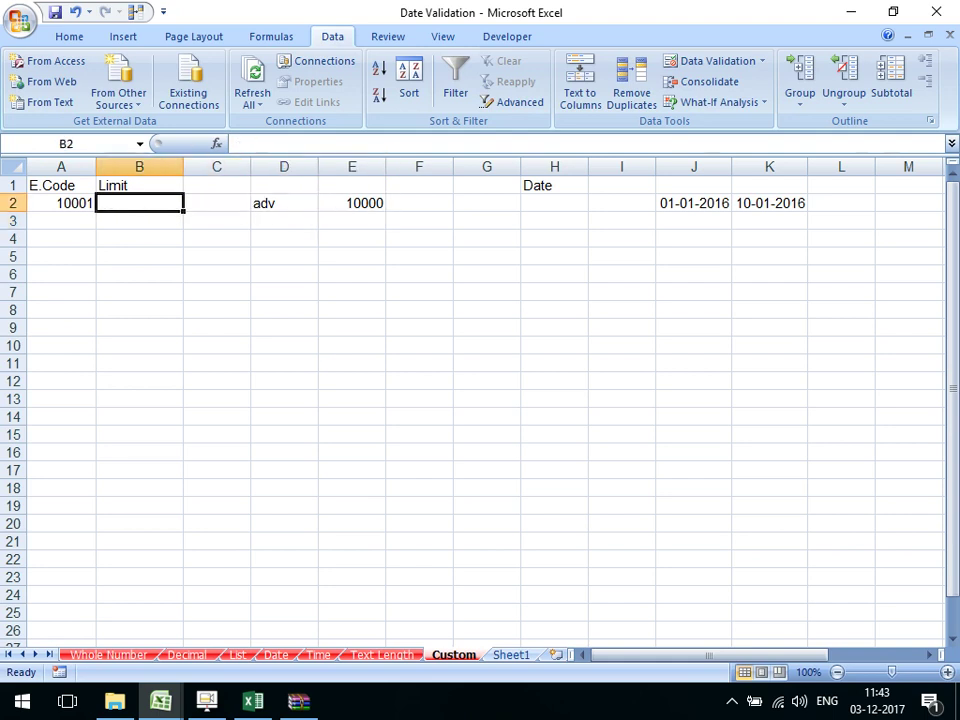
{"action": "type", "text": "50"}
{"action": "key", "text": "Return"}
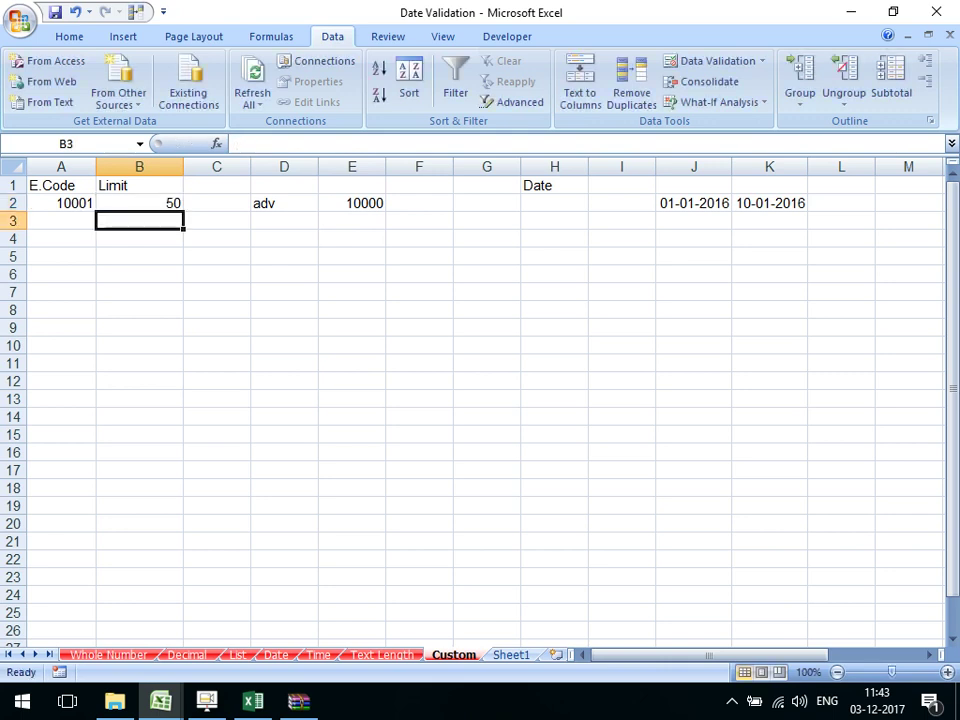
{"action": "key", "text": "Left"}
{"action": "key", "text": "Up"}
{"action": "key", "text": "Right"}
{"action": "type", "text": "500"}
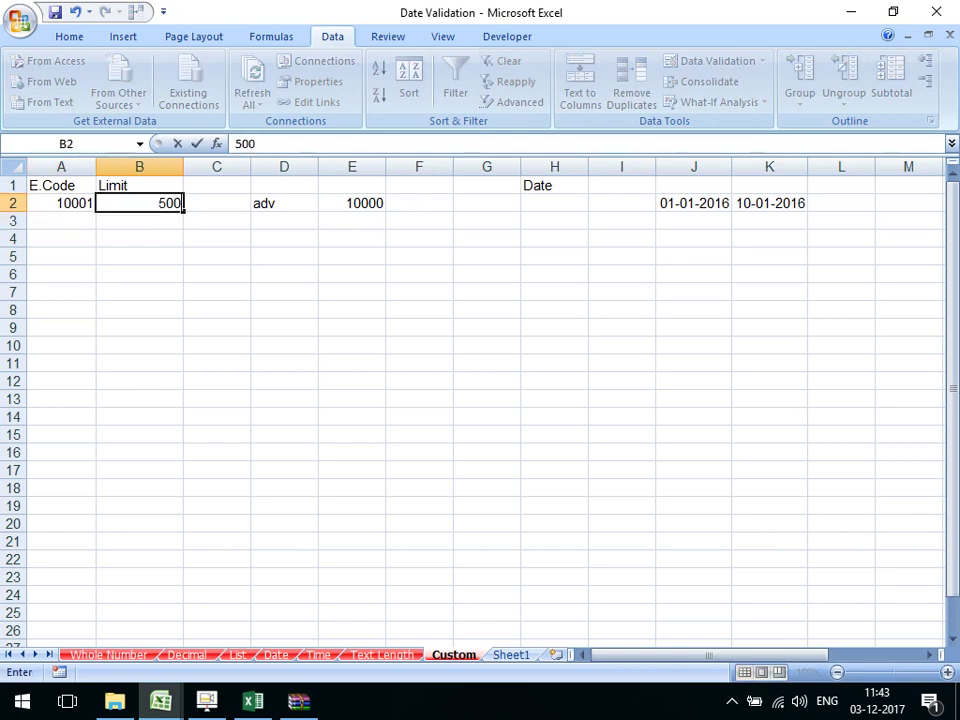
{"action": "type", "text": "0"}
{"action": "key", "text": "Return"}
- Add row 3 with code 10001 and limit 4000
{"action": "left_click", "coordinate": [61, 220]}
{"action": "type", "text": "1"}
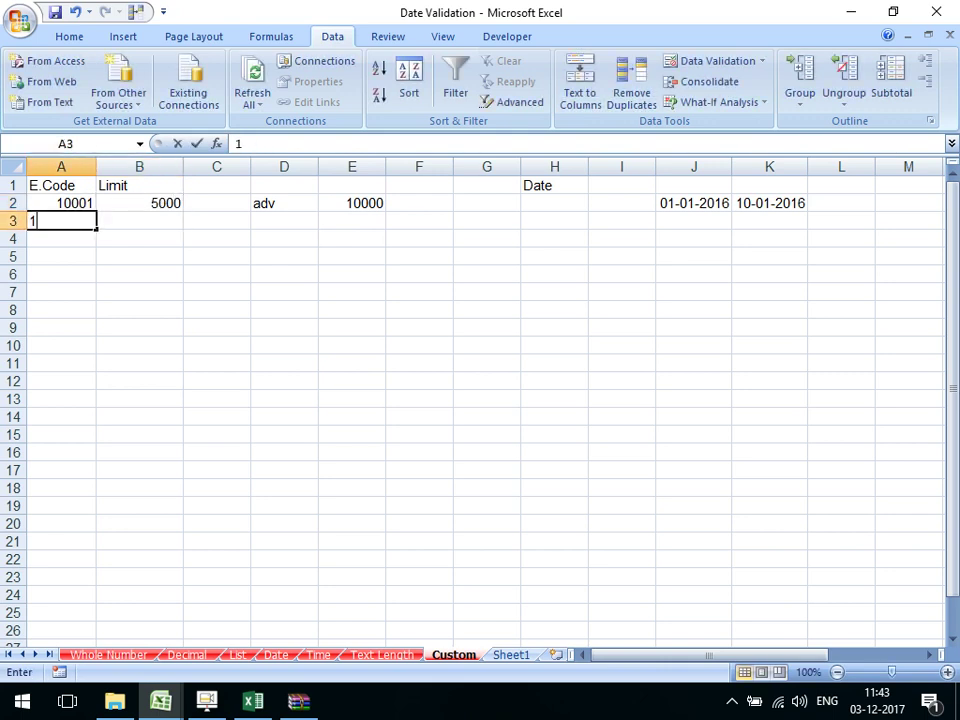
{"action": "type", "text": "0001"}
{"action": "key", "text": "BackSpace"}
{"action": "type", "text": "0"}
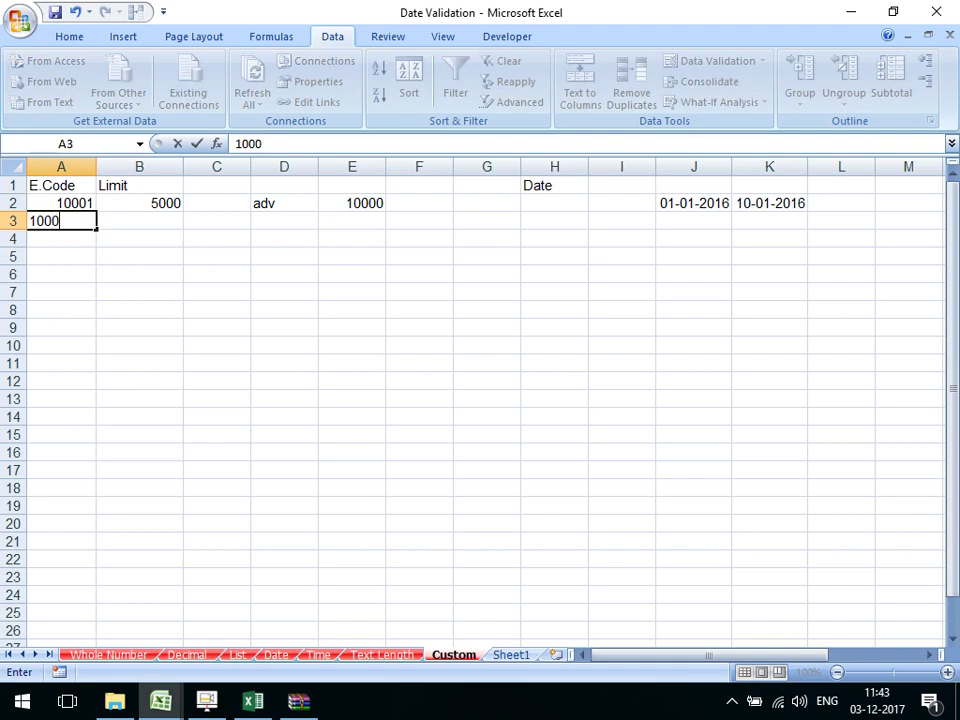
{"action": "type", "text": "1"}
{"action": "key", "text": "Return"}
{"action": "key", "text": "Up"}
{"action": "key", "text": "Right"}
{"action": "type", "text": "4000"}
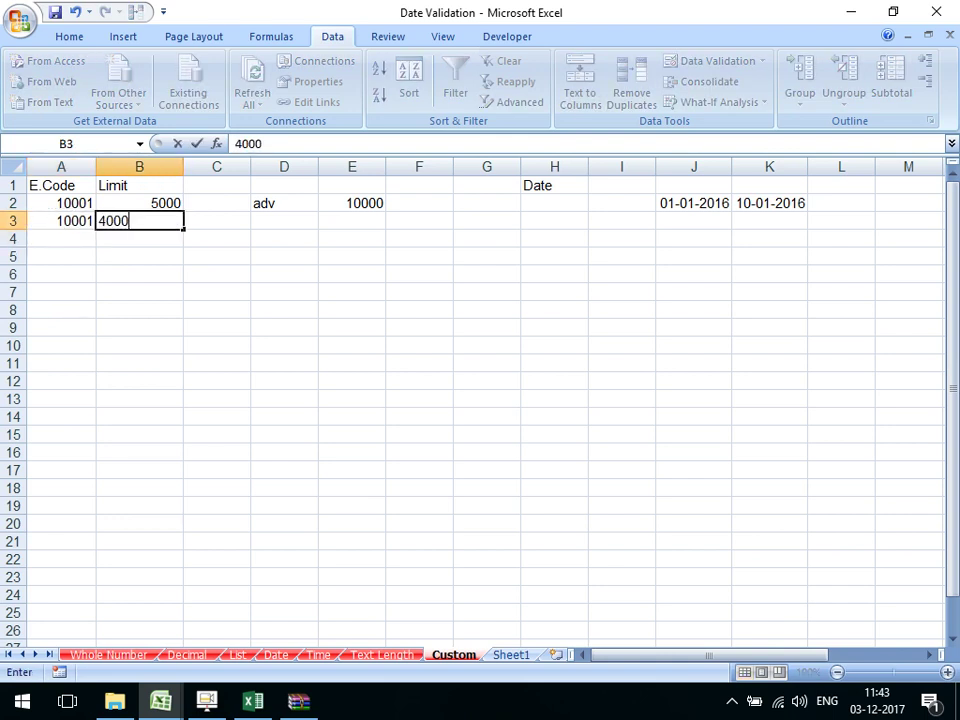
{"action": "key", "text": "Return"}
- Add row 4 with code 10001 and limit 3000
{"action": "left_click", "coordinate": [61, 238]}
{"action": "type", "text": "100"}
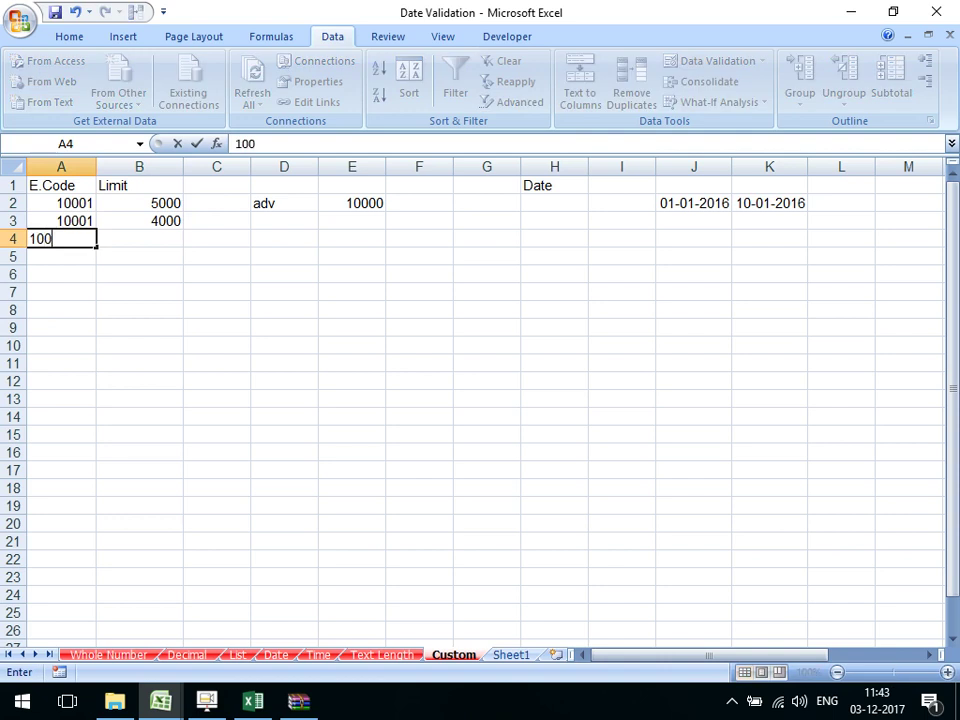
{"action": "type", "text": "01"}
{"action": "key", "text": "Return"}
{"action": "left_click", "coordinate": [139, 238]}
{"action": "type", "text": "30"}
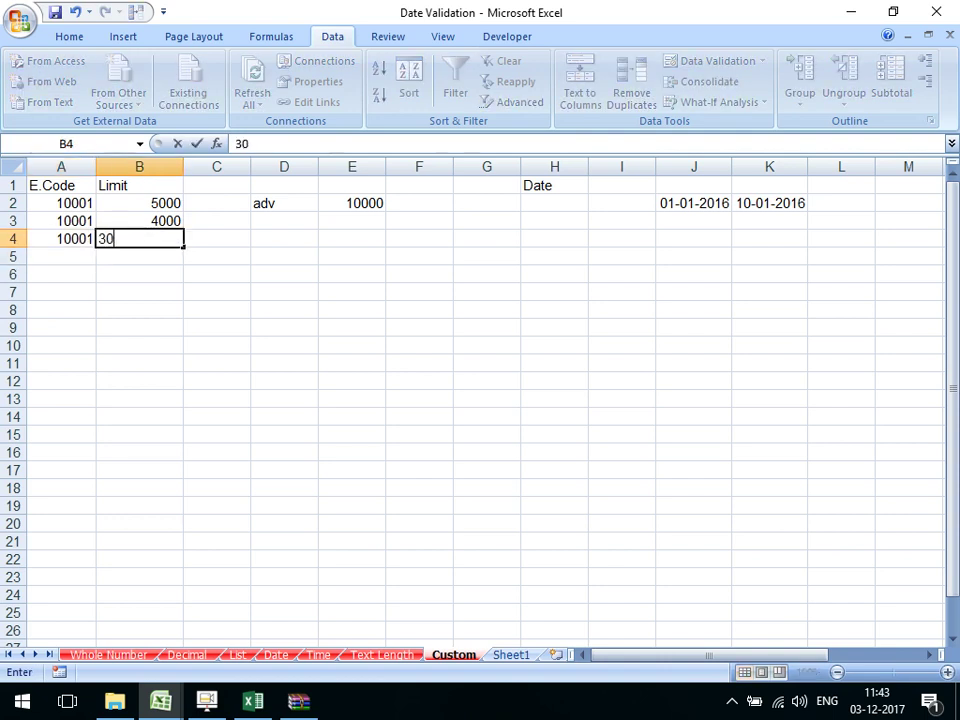
{"action": "type", "text": "00"}
{"action": "key", "text": "Return"}
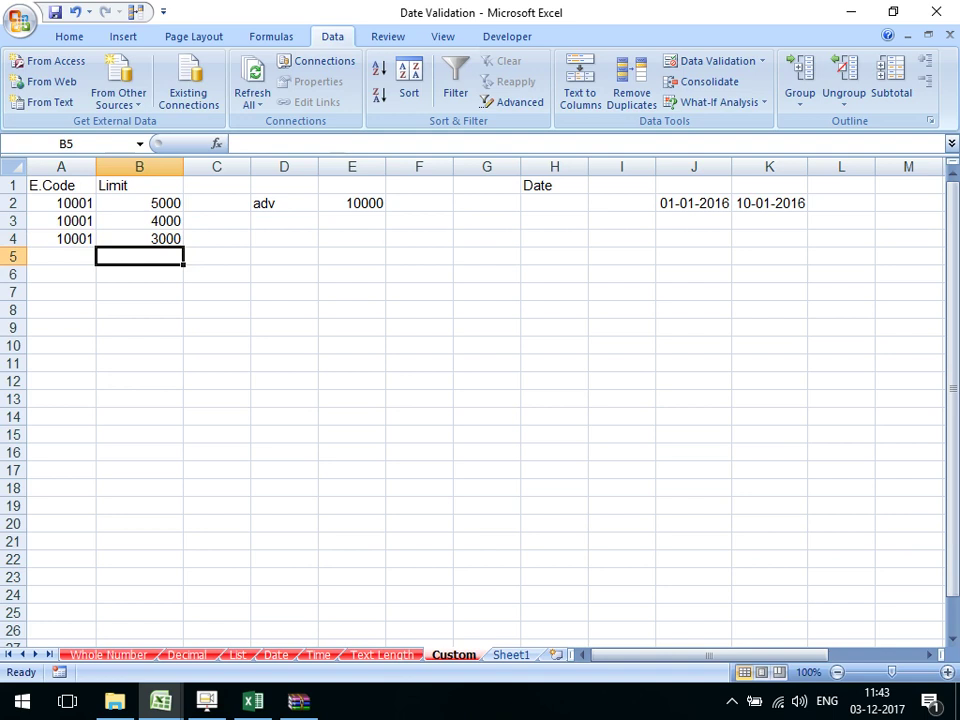
{"action": "key", "text": "Up"}
{"action": "key", "text": "Up"}
{"action": "key", "text": "Up"}
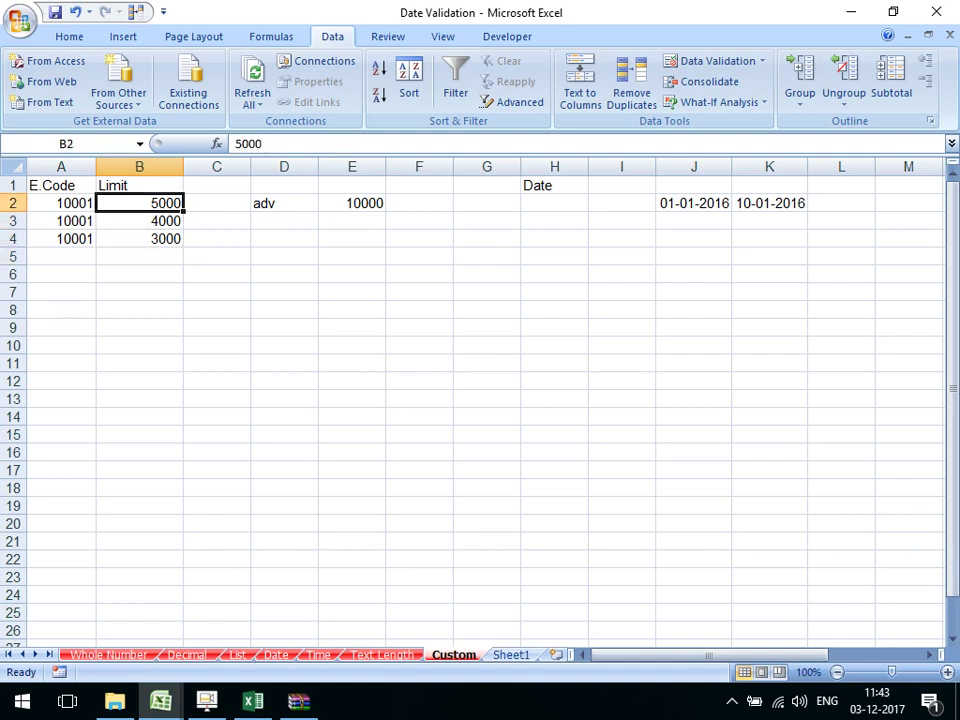
{"action": "key", "text": "Right"}
{"action": "key", "text": "Right"}
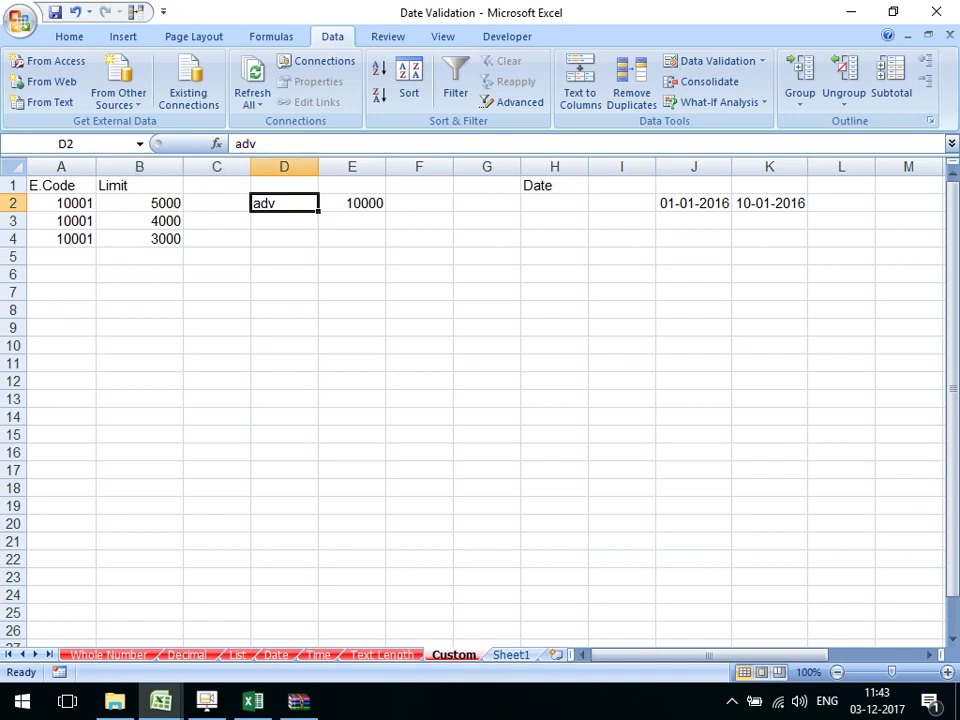
{"action": "key", "text": "Right"}
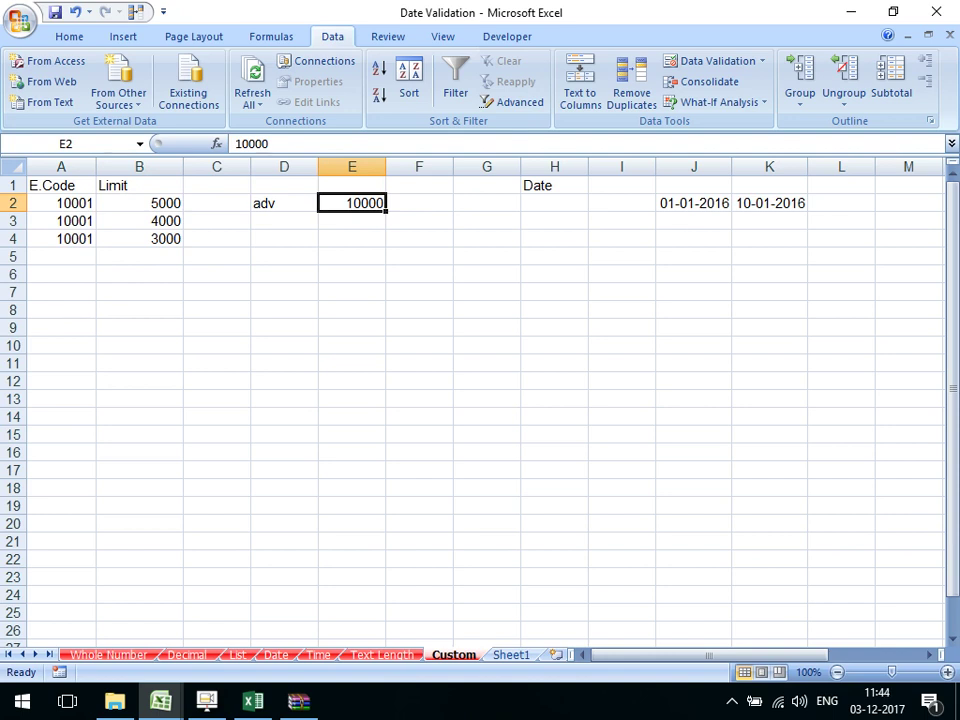
{"action": "left_click", "coordinate": [284, 203]}
{"action": "left_click", "coordinate": [139, 203]}
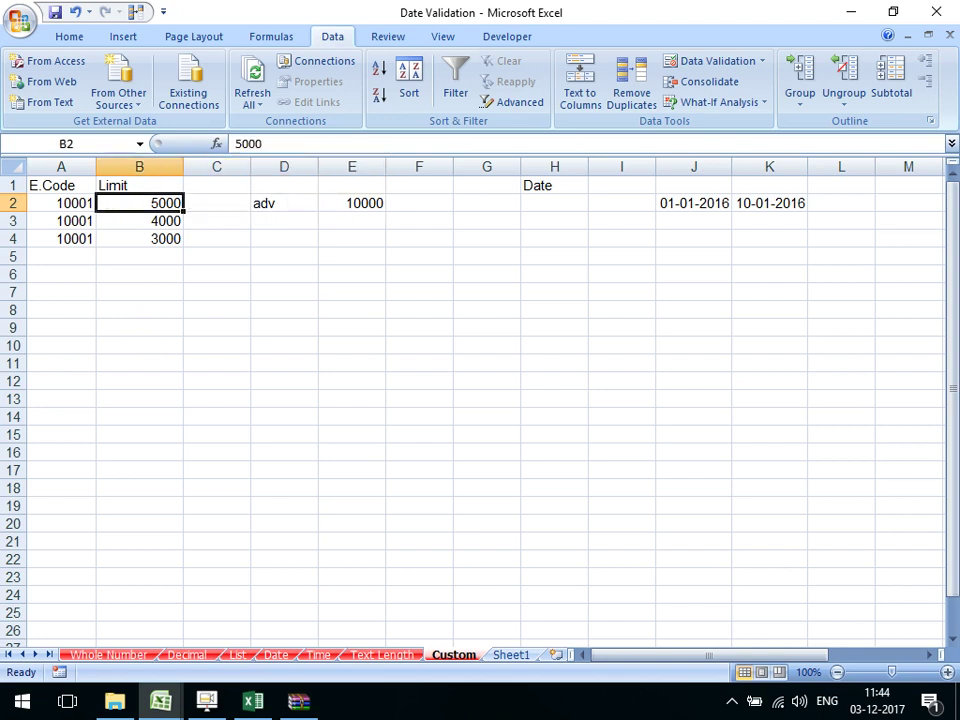
{"action": "left_click", "coordinate": [61, 203]}
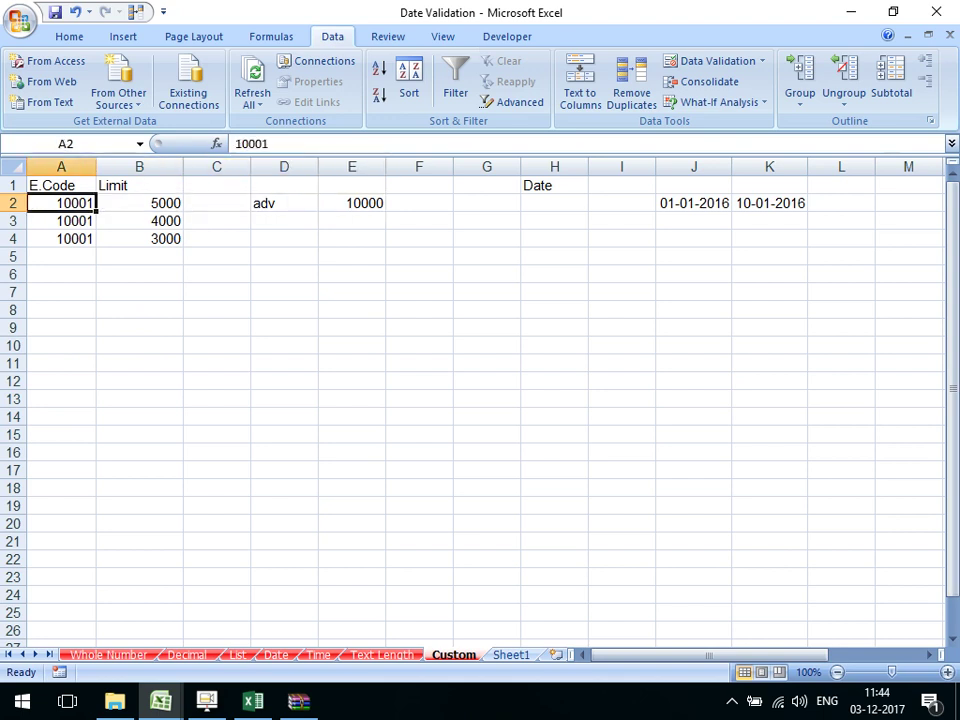
{"action": "left_click", "coordinate": [139, 203]}
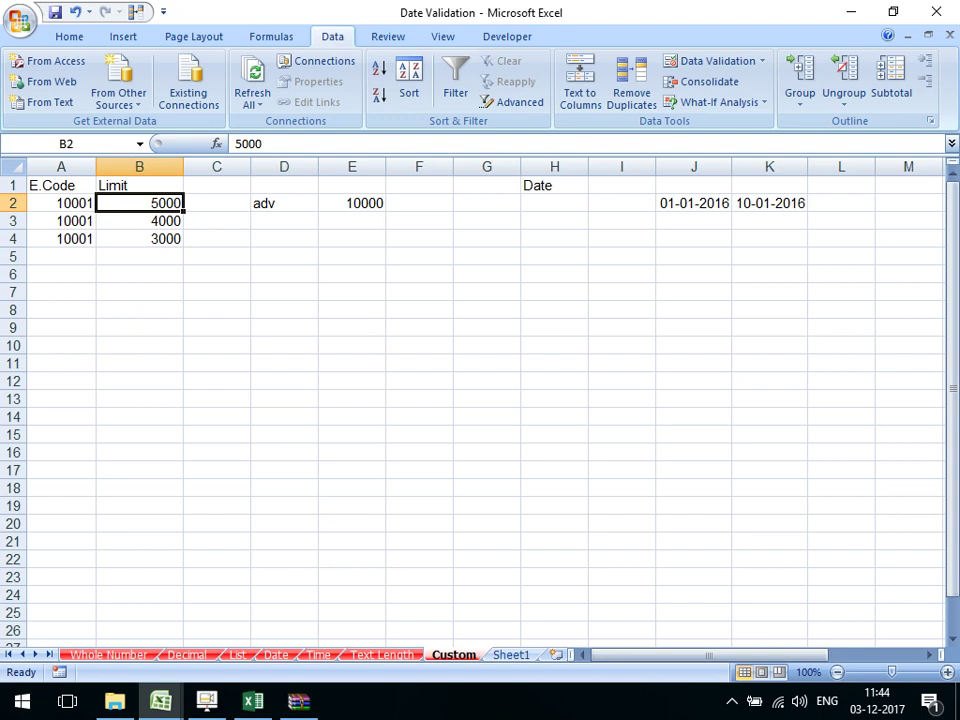
{"action": "left_click", "coordinate": [216, 203]}
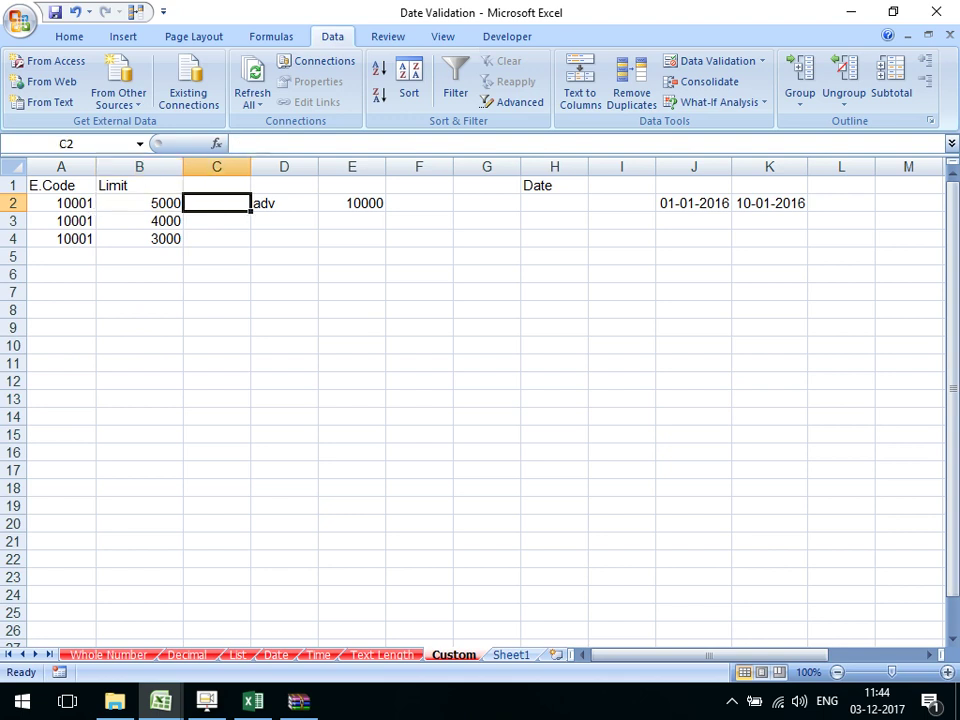
{"action": "left_click", "coordinate": [284, 203]}
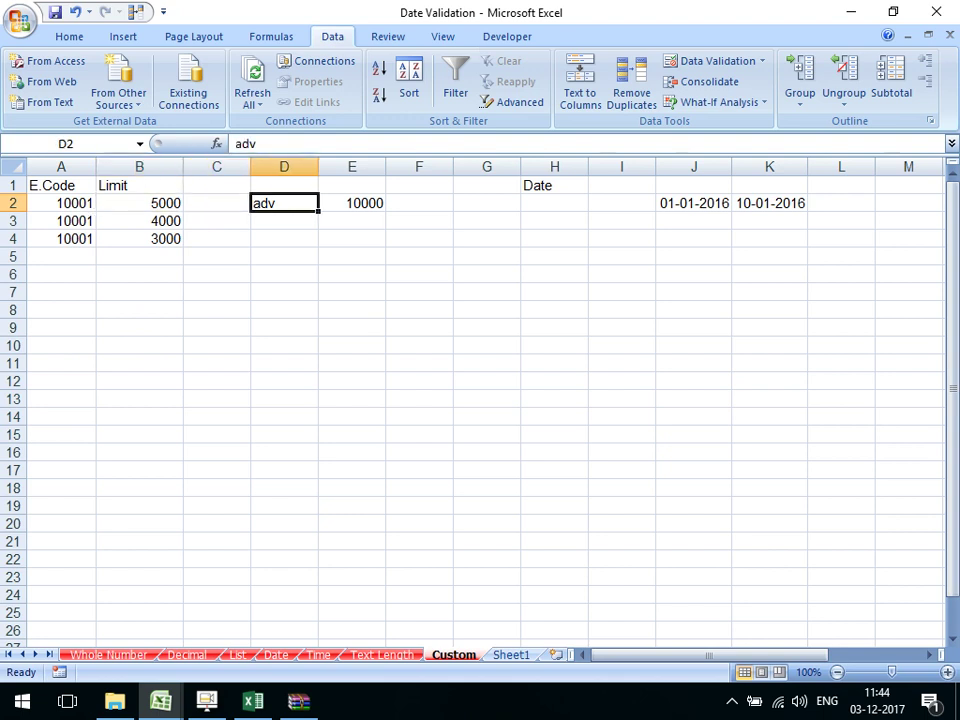
- Clear the sample codes and limits in A2:B4
{"action": "left_click", "coordinate": [216, 221]}
{"action": "left_click", "coordinate": [61, 221]}
{"action": "mouse_move", "coordinate": [61, 203]}
{"action": "left_mouse_down"}
{"action": "mouse_move", "coordinate": [139, 203]}
{"action": "mouse_move", "coordinate": [139, 256]}
{"action": "left_mouse_up"}
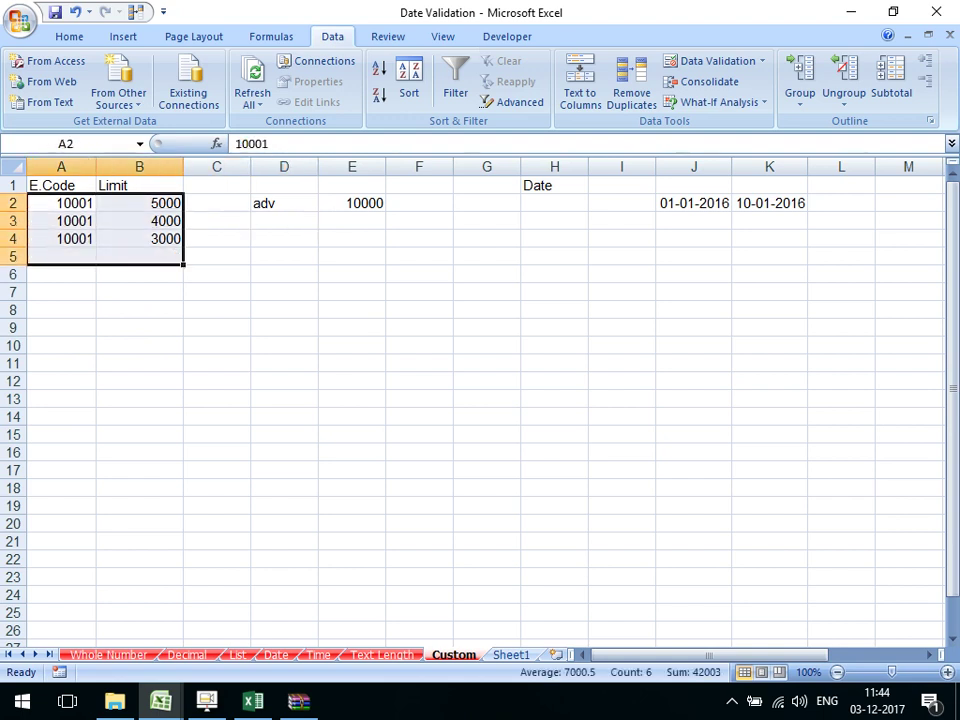
{"action": "key", "text": "Delete"}
- Enter =SUMIF(A:A,A2,B:B) in cell A2
{"action": "left_click", "coordinate": [61, 185]}
{"action": "left_click", "coordinate": [139, 185]}
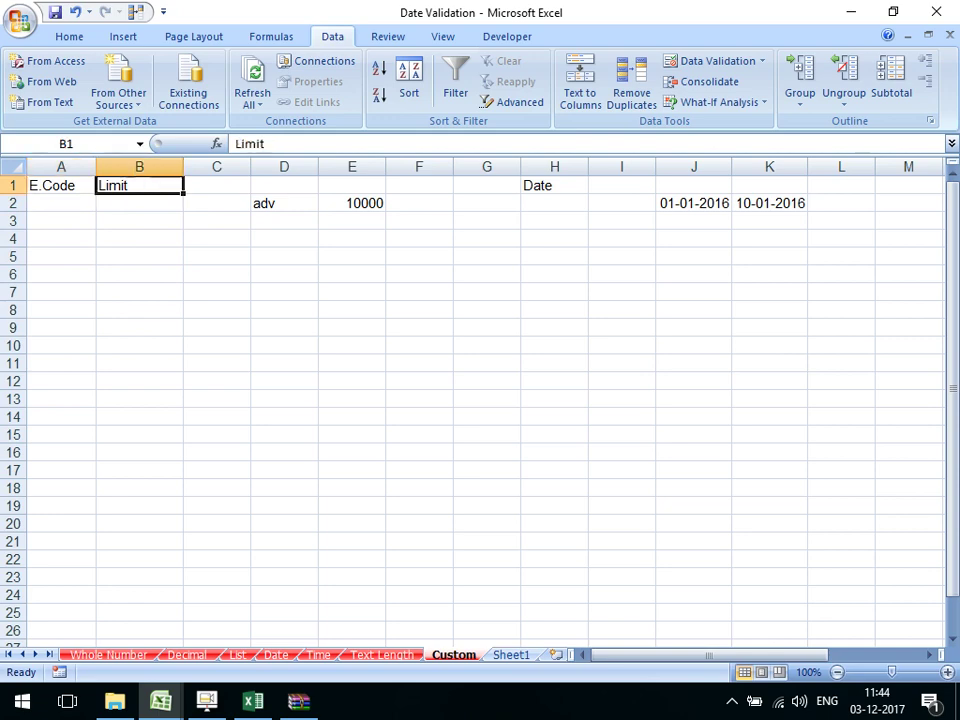
{"action": "left_click", "coordinate": [139, 203]}
{"action": "left_click", "coordinate": [61, 203]}
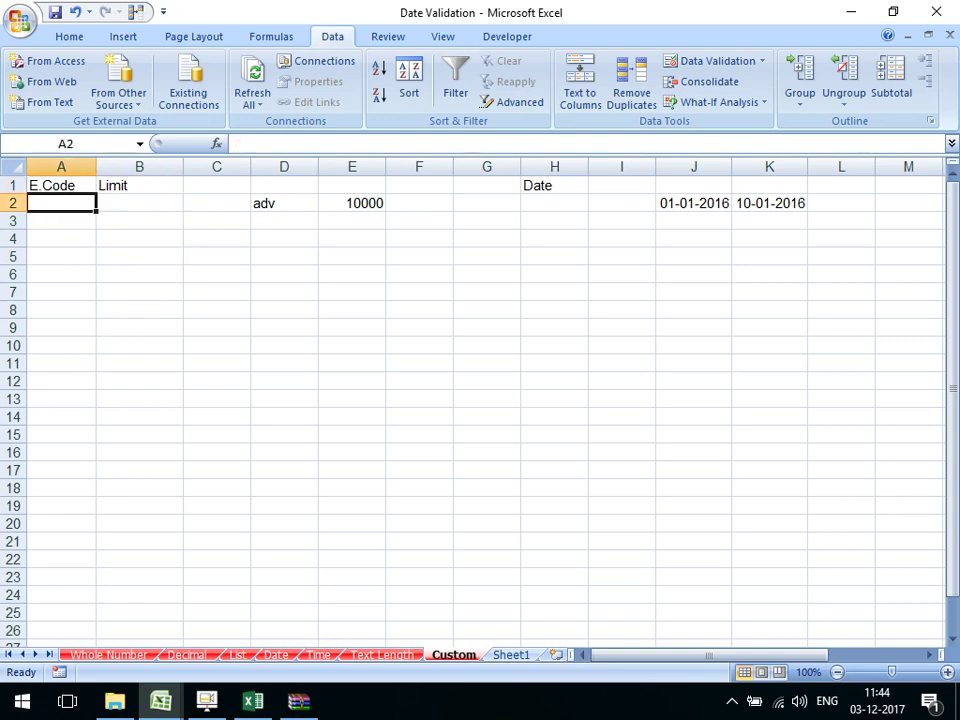
{"action": "type", "text": "=sum"}
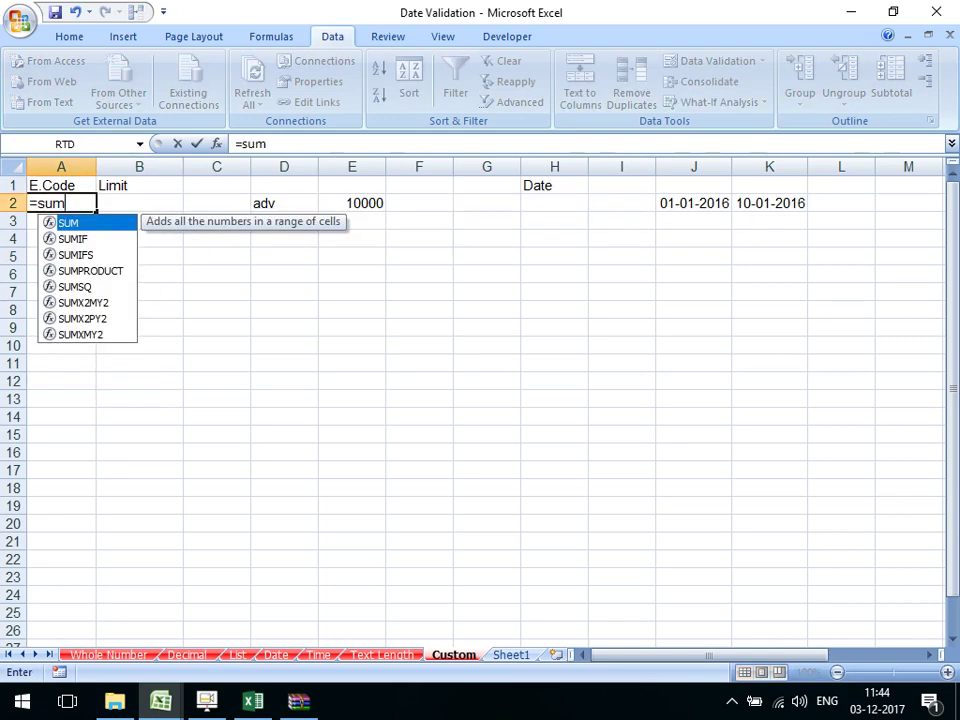
{"action": "key", "text": "Down"}
{"action": "key", "text": "Tab"}
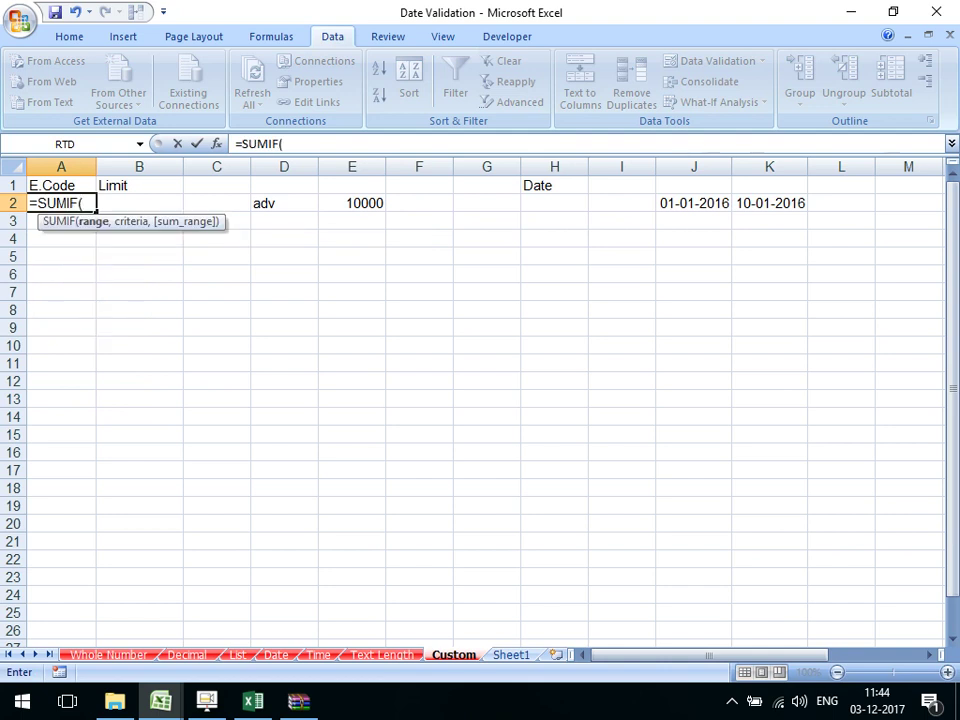
{"action": "key", "text": "ctrl+space"}
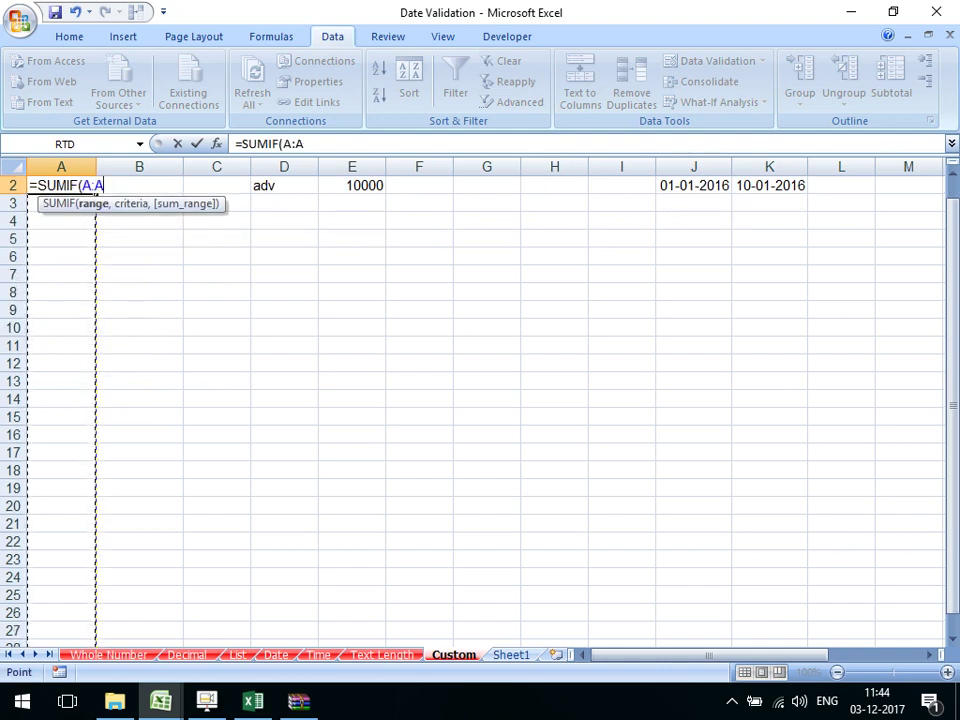
{"action": "type", "text": ","}
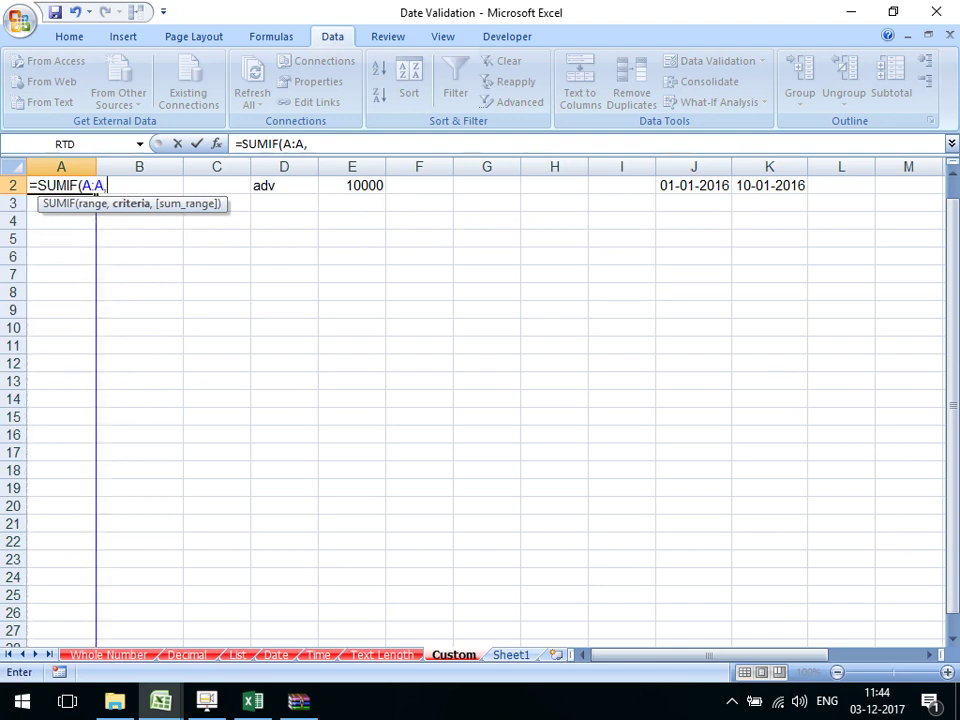
{"action": "key", "text": "Up"}
{"action": "key", "text": "Down"}
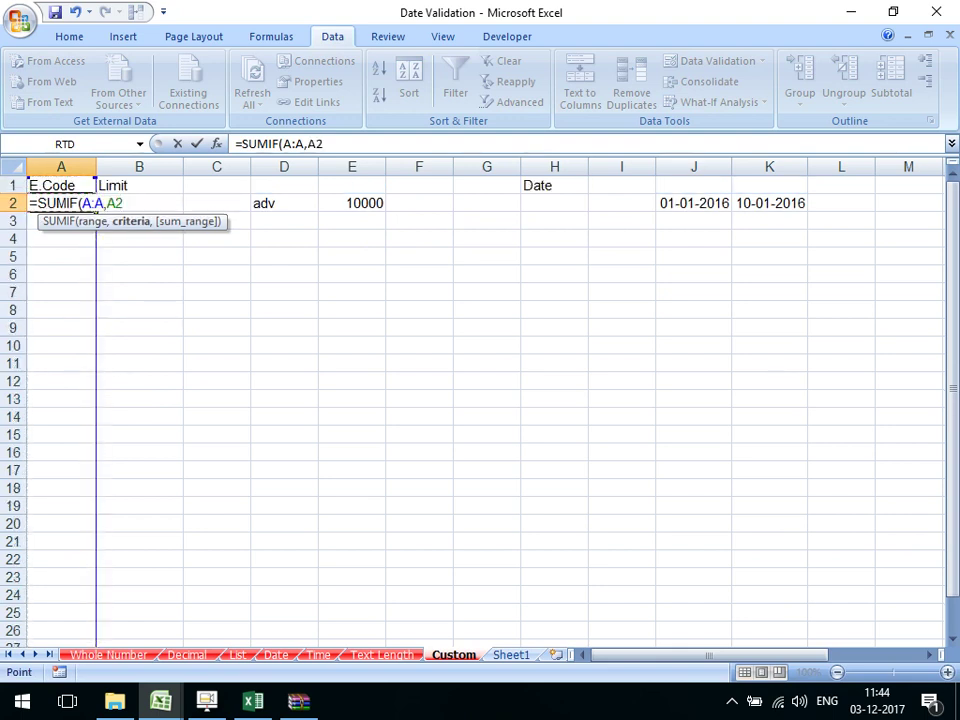
{"action": "type", "text": ","}
{"action": "key", "text": "Right"}
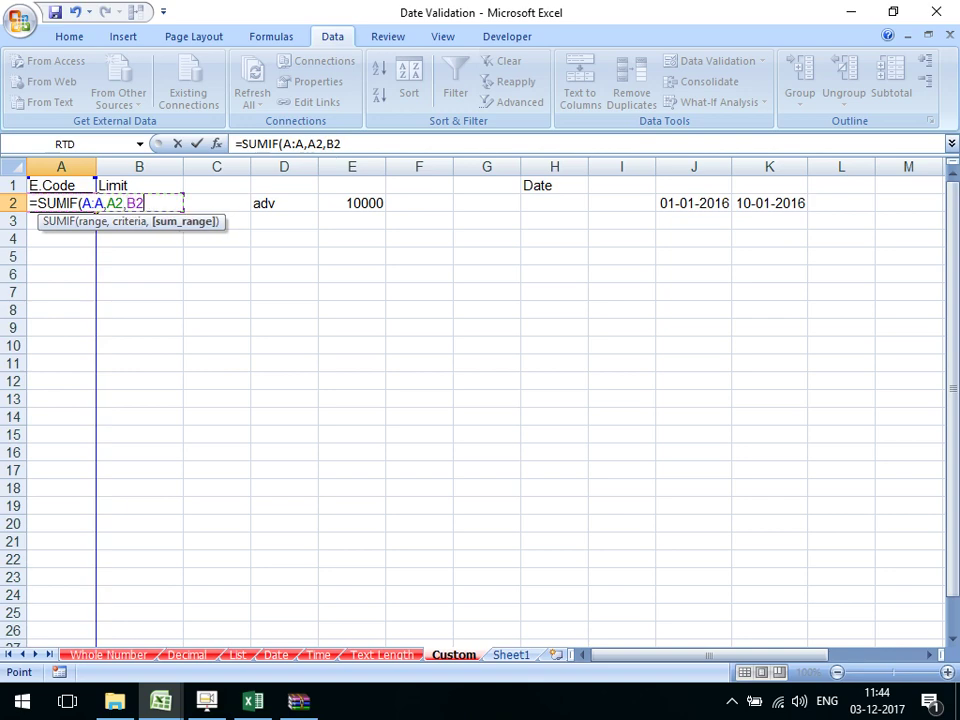
{"action": "key", "text": "ctrl+space"}
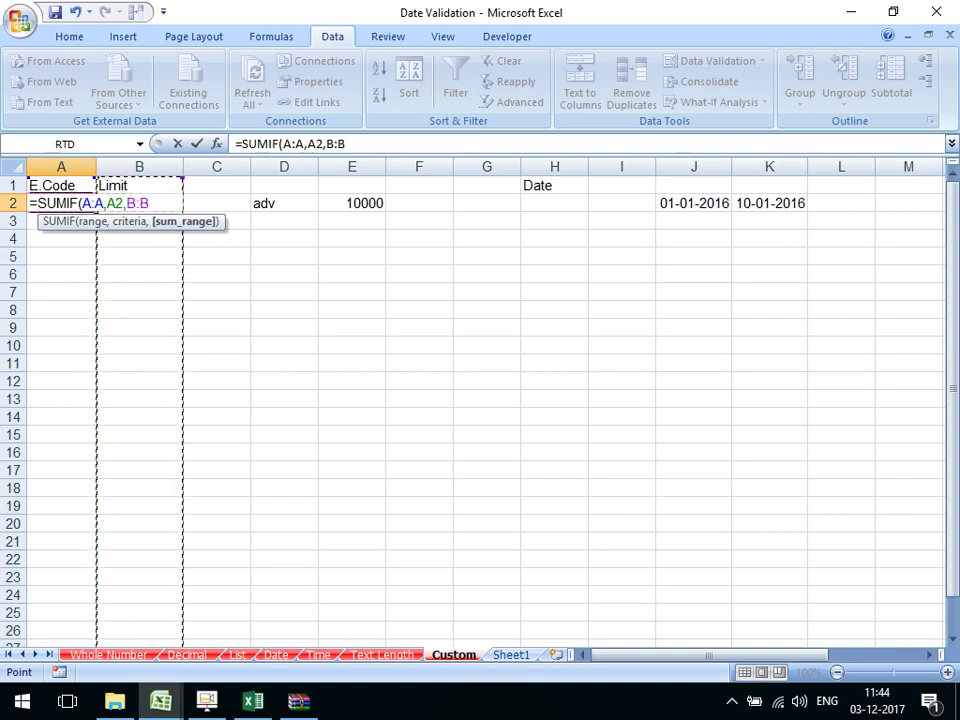
{"action": "key", "text": "Return"}
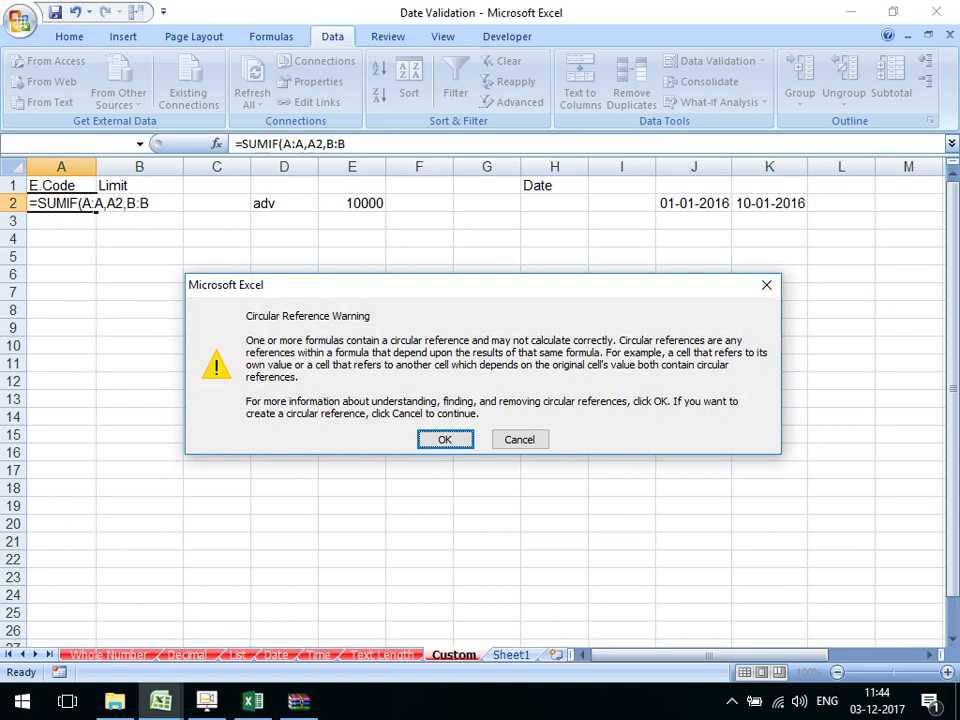
- Dismiss the circular-reference warning and copy A2's SUMIF formula text
{"action": "key", "text": "Return"}
{"action": "left_click", "coordinate": [60, 203]}
{"action": "key", "text": "F2"}
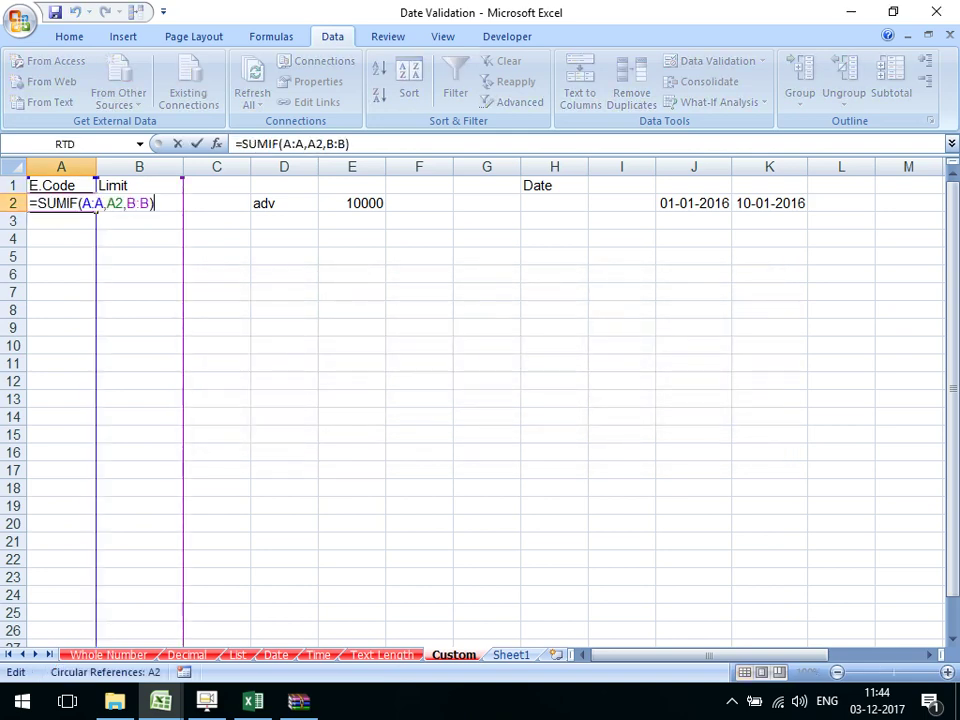
{"action": "key", "text": "ctrl+shift+Left"}
{"action": "key", "text": "ctrl+shift+Left"}
{"action": "key", "text": "ctrl+shift+Left"}
{"action": "key", "text": "ctrl+shift+Left"}
{"action": "key", "text": "ctrl+shift+Left"}
{"action": "key", "text": "ctrl+shift+Left"}
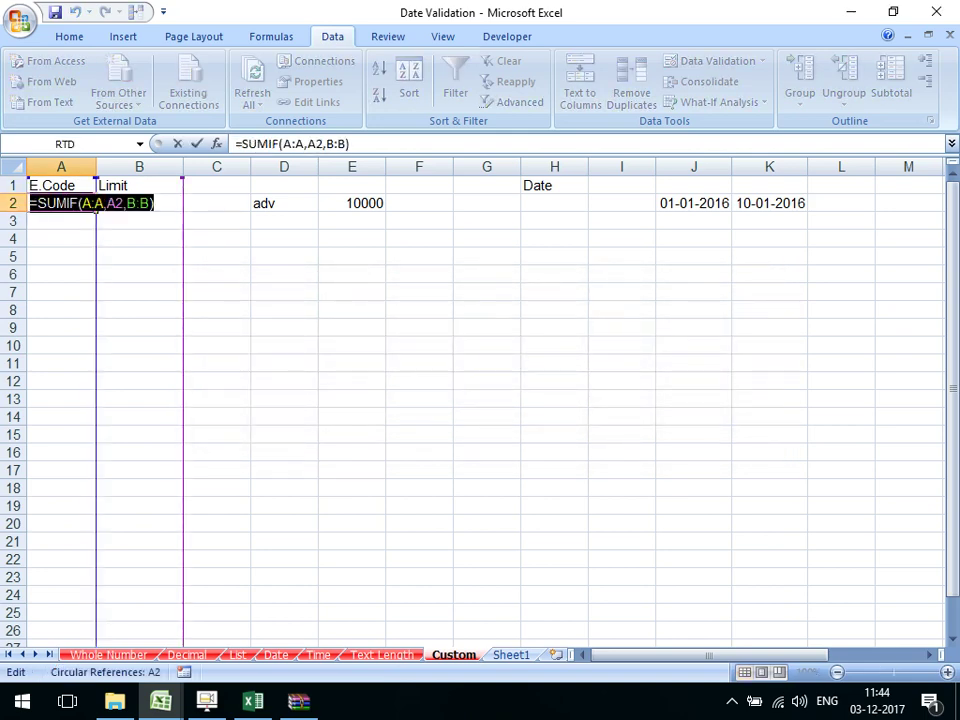
{"action": "key", "text": "Escape"}
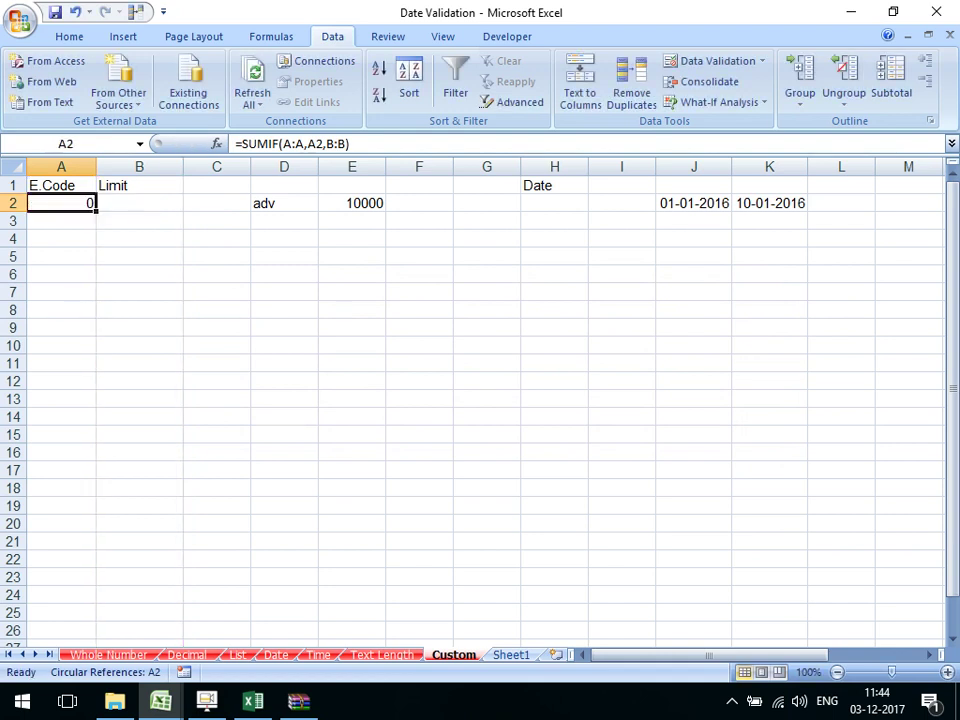
- Set A2's validation to Custom with formula =SUMIF(A:A,A2,B:B)<10000 and confirm
{"action": "left_click", "coordinate": [712, 61]}
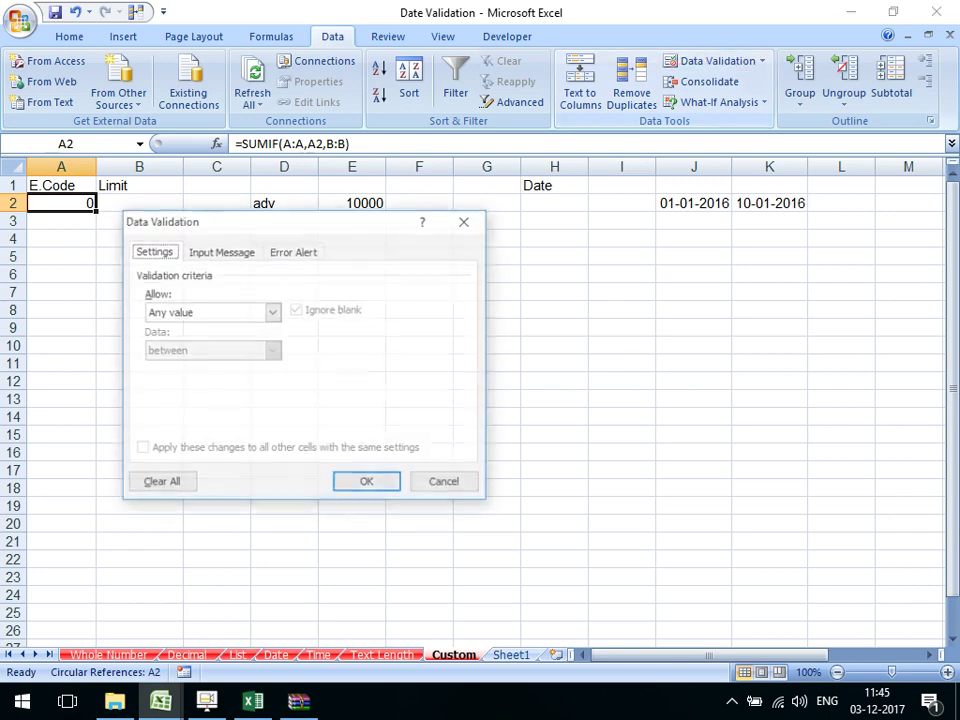
{"action": "left_click", "coordinate": [272, 312]}
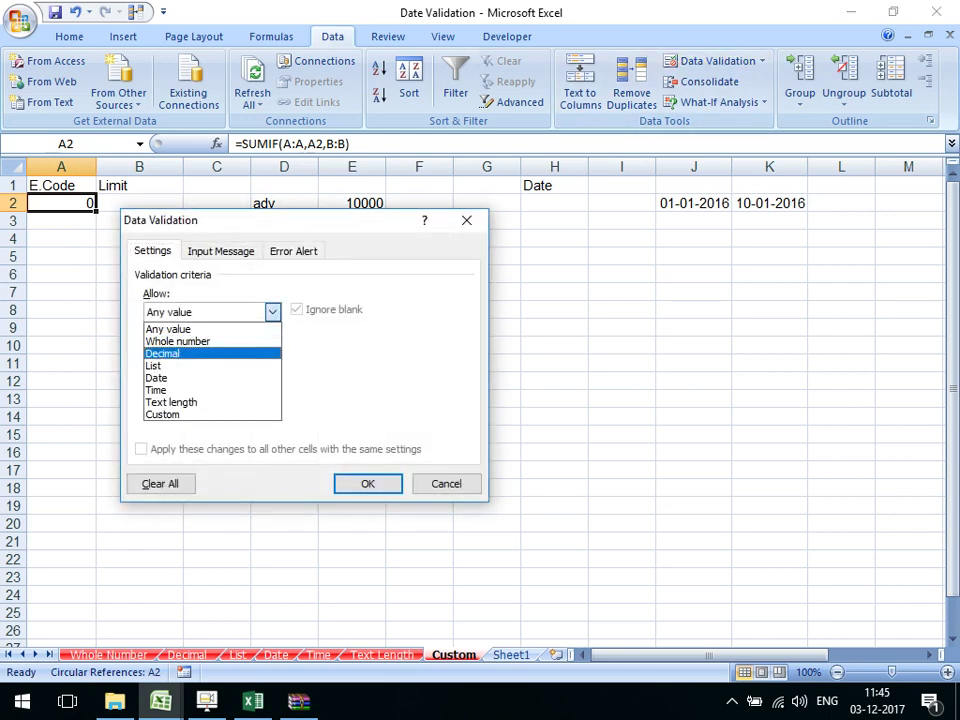
{"action": "key", "text": "Return"}
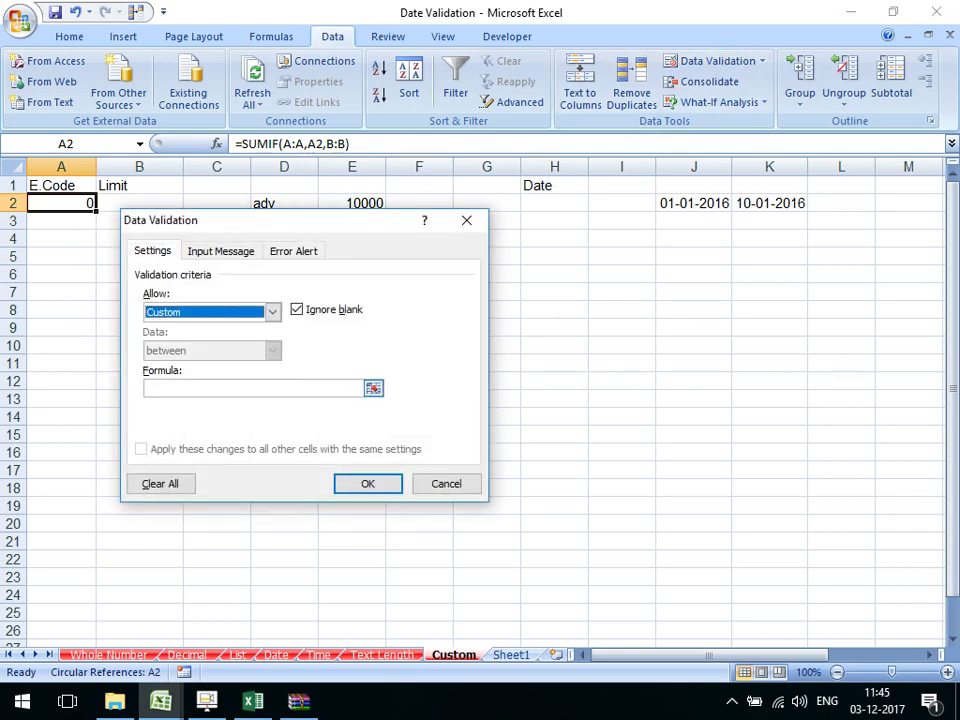
{"action": "left_click", "coordinate": [150, 388]}
{"action": "key", "text": "ctrl+v"}
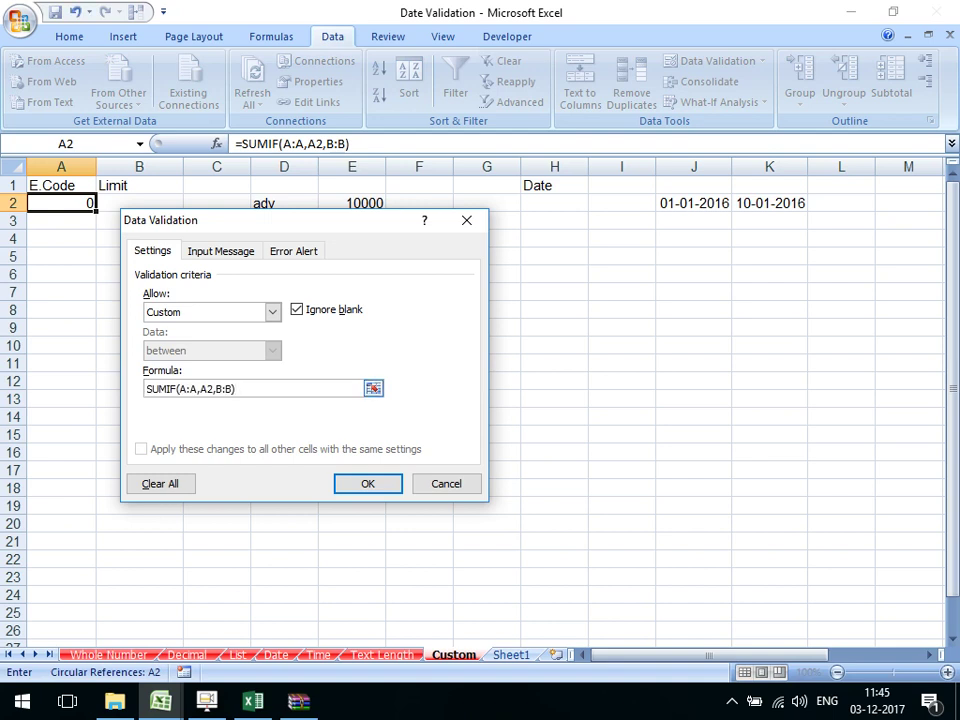
{"action": "key", "text": "Home"}
{"action": "type", "text": "="}
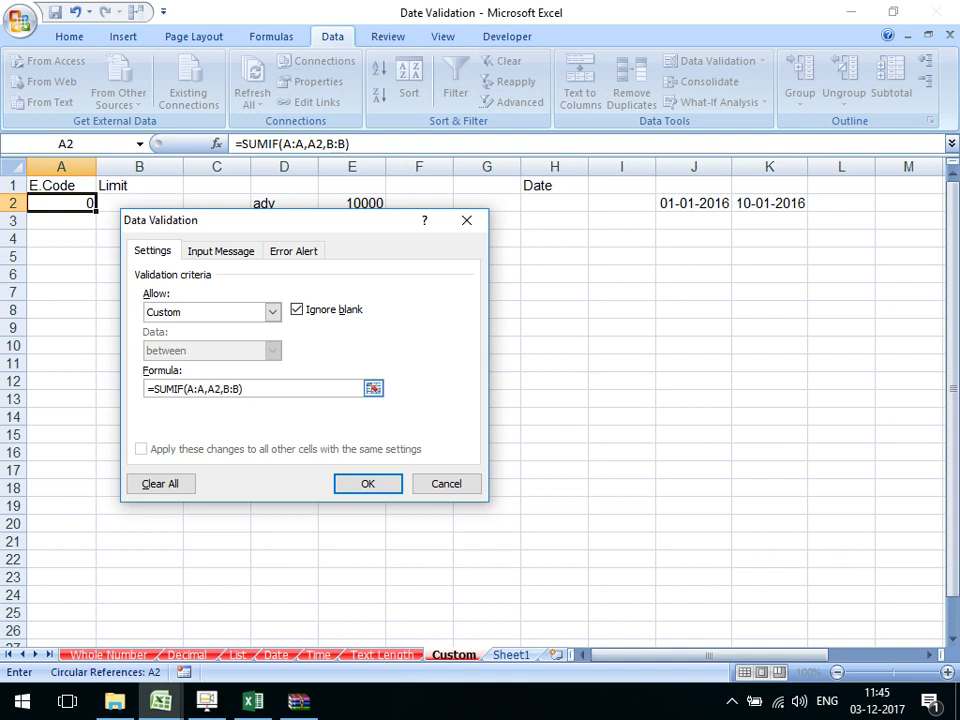
{"action": "key", "text": "End"}
{"action": "type", "text": "<"}
{"action": "type", "text": "10000"}
{"action": "key", "text": "Return"}
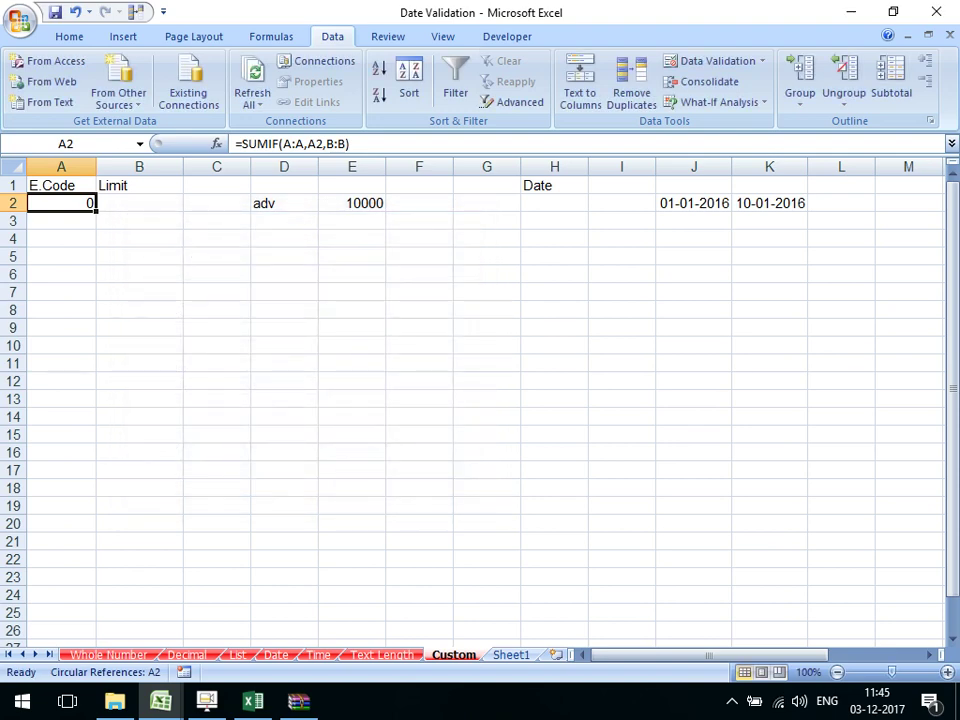
- Start a Custom data validation rule on B2 by pasting the SUMIF formula into it
{"action": "left_click", "coordinate": [139, 203]}
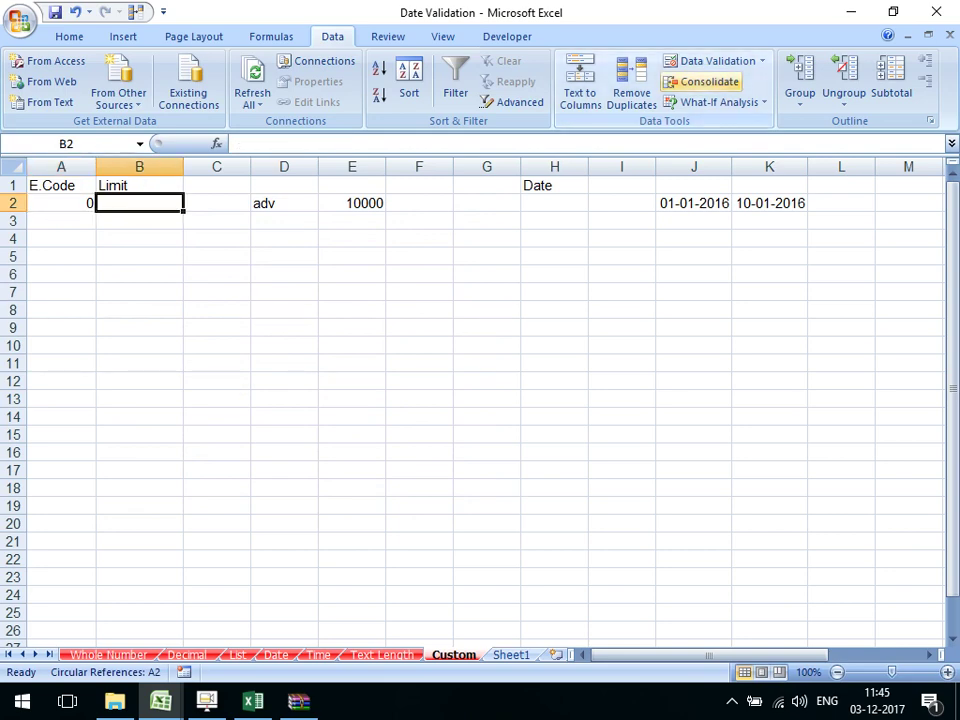
{"action": "left_click", "coordinate": [717, 61]}
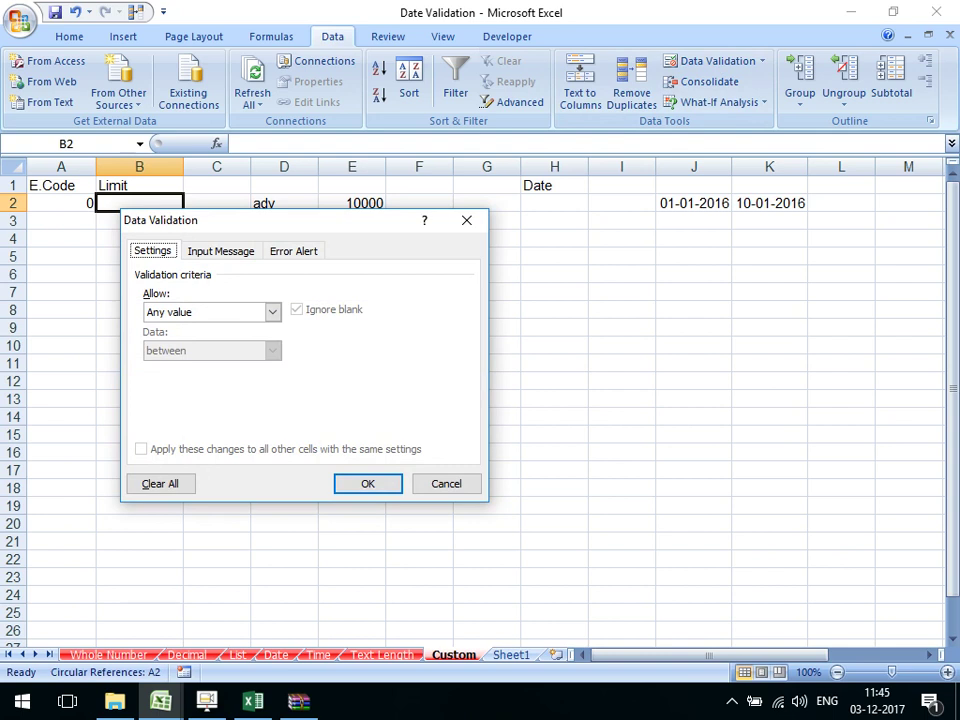
{"action": "left_click", "coordinate": [272, 311]}
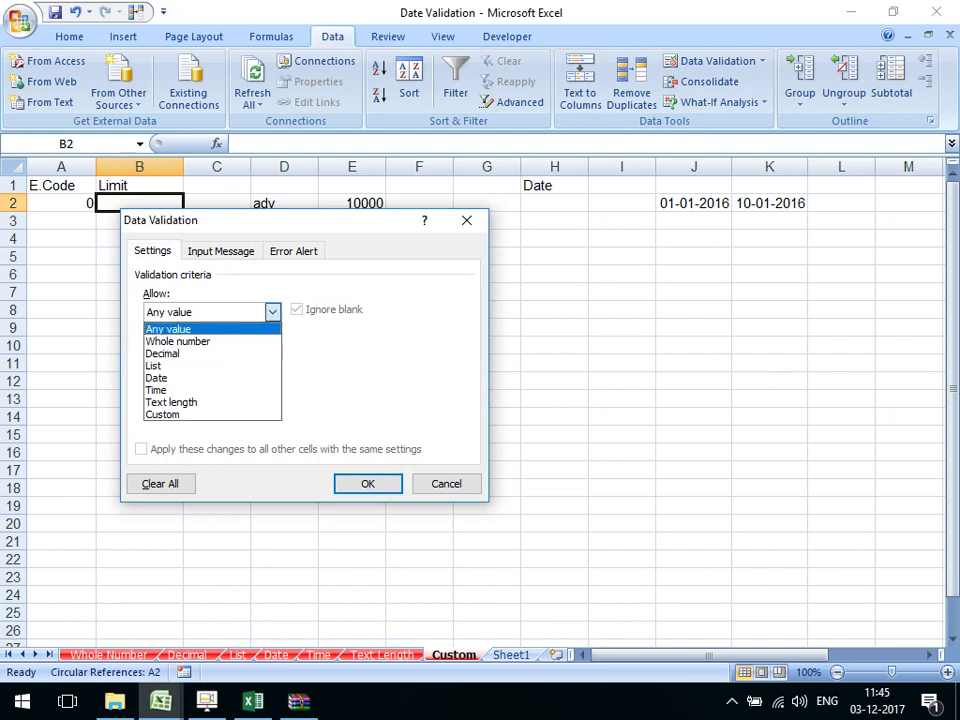
{"action": "left_click", "coordinate": [180, 414]}
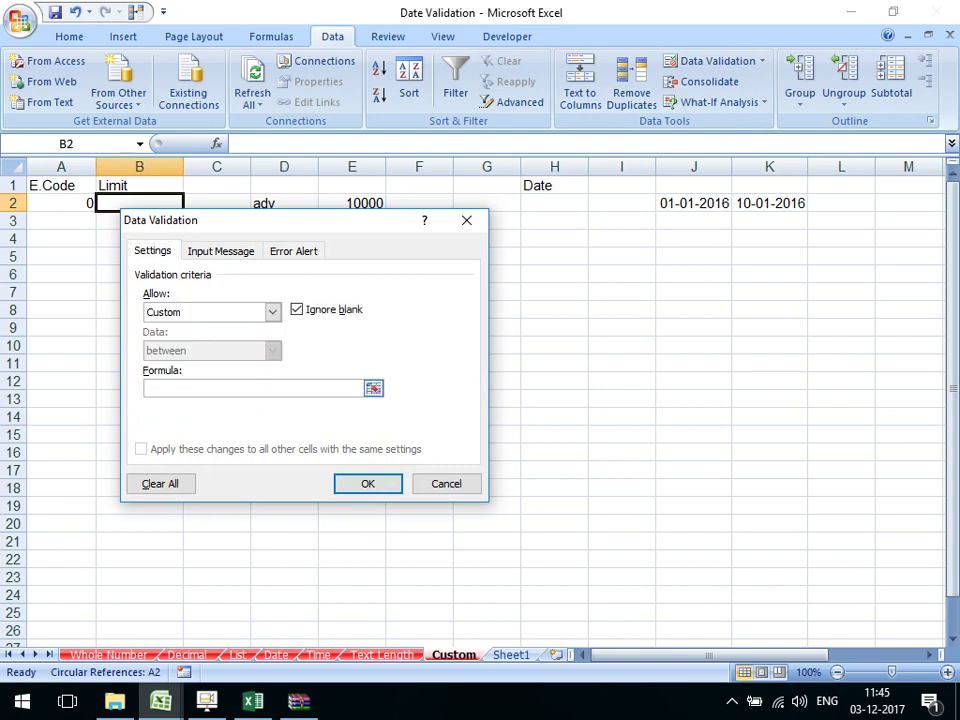
{"action": "left_click", "coordinate": [250, 388]}
{"action": "key", "text": "ctrl+v"}
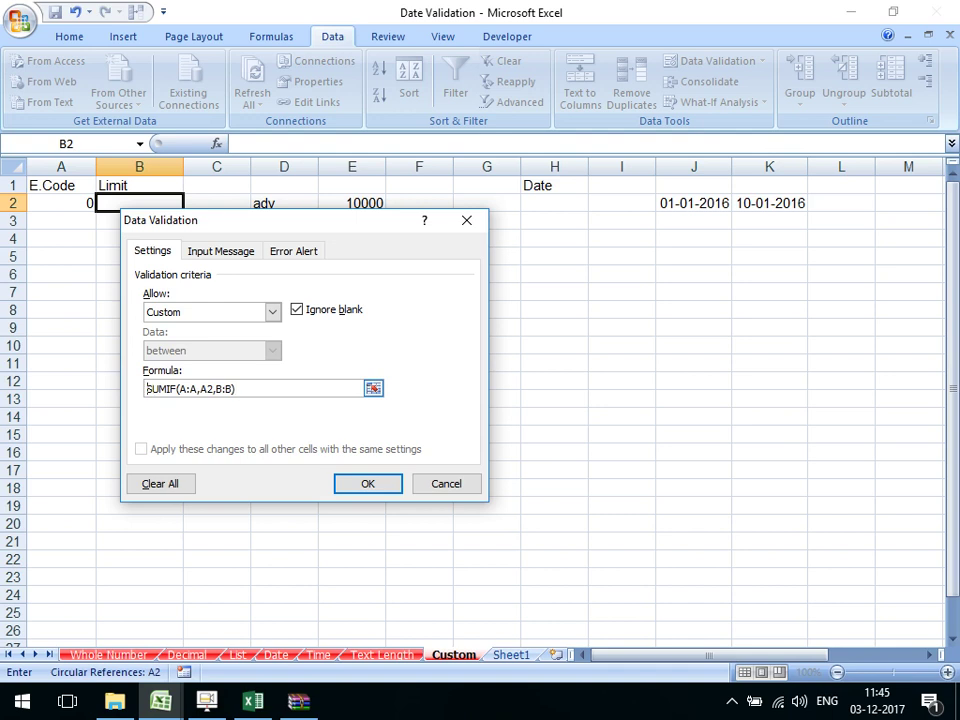
- Edit the rule into =SUMIF(A:A,A2,B:B)<=10000 and confirm it
{"action": "type", "text": "="}
{"action": "key", "text": "Right"}
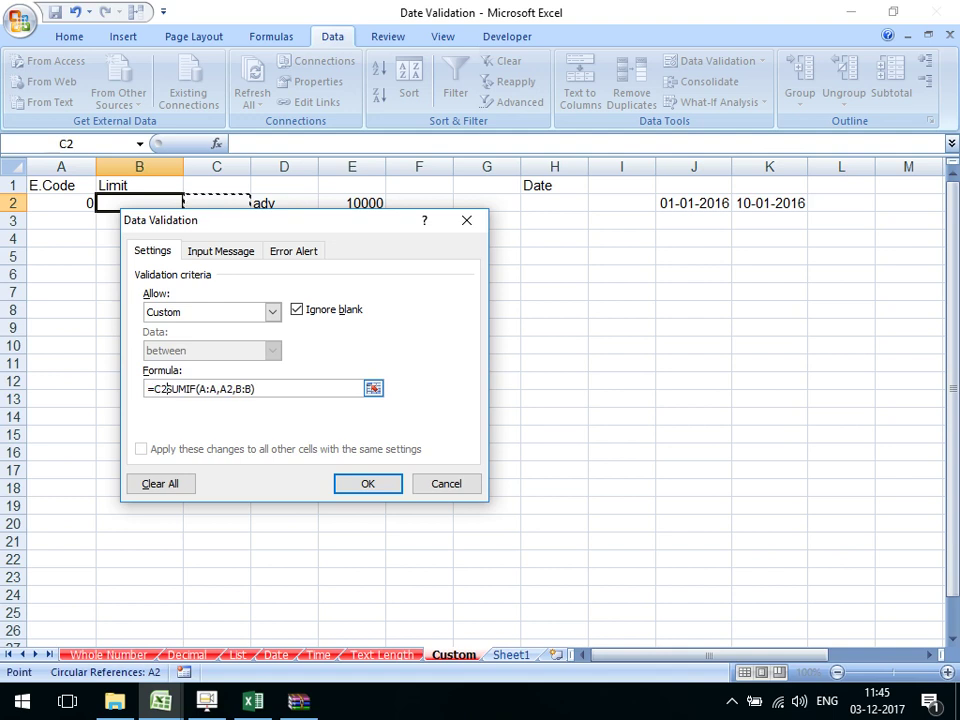
{"action": "key", "text": "Right"}
{"action": "key", "text": "Right"}
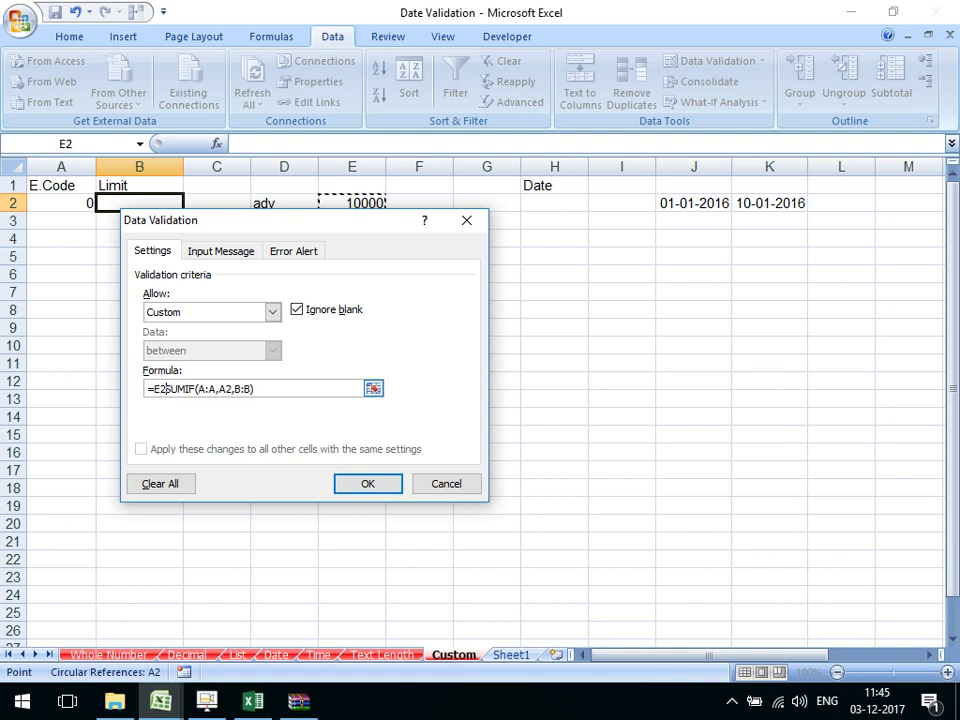
{"action": "key", "text": "Right"}
{"action": "key", "text": "Right"}
{"action": "key", "text": "Right"}
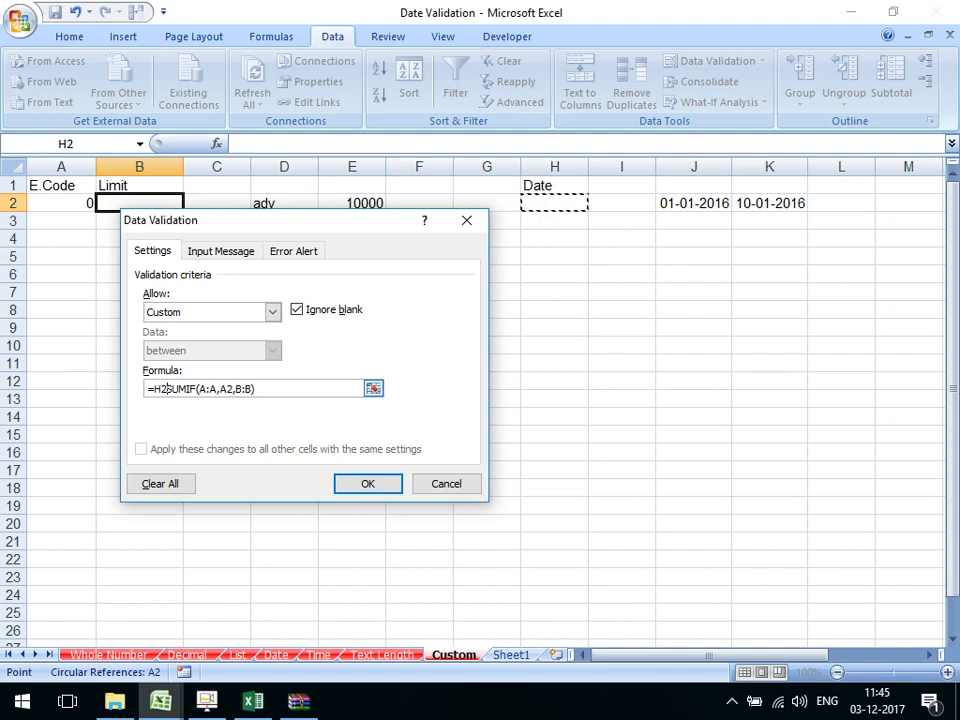
{"action": "key", "text": "BackSpace"}
{"action": "key", "text": "BackSpace"}
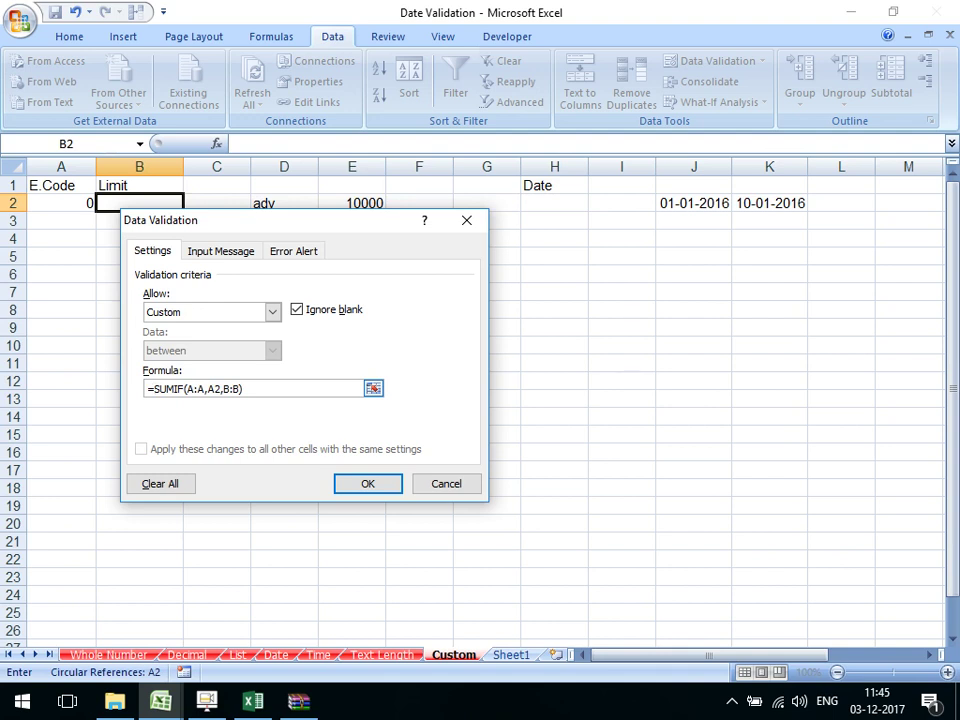
{"action": "left_click", "coordinate": [242, 388]}
{"action": "type", "text": "<"}
{"action": "type", "text": "=1000"}
{"action": "type", "text": "0"}
{"action": "key", "text": "Return"}
- Copy A2:B2 and paste it down the columns, dismissing the circular reference warning
{"action": "left_click", "coordinate": [61, 203]}
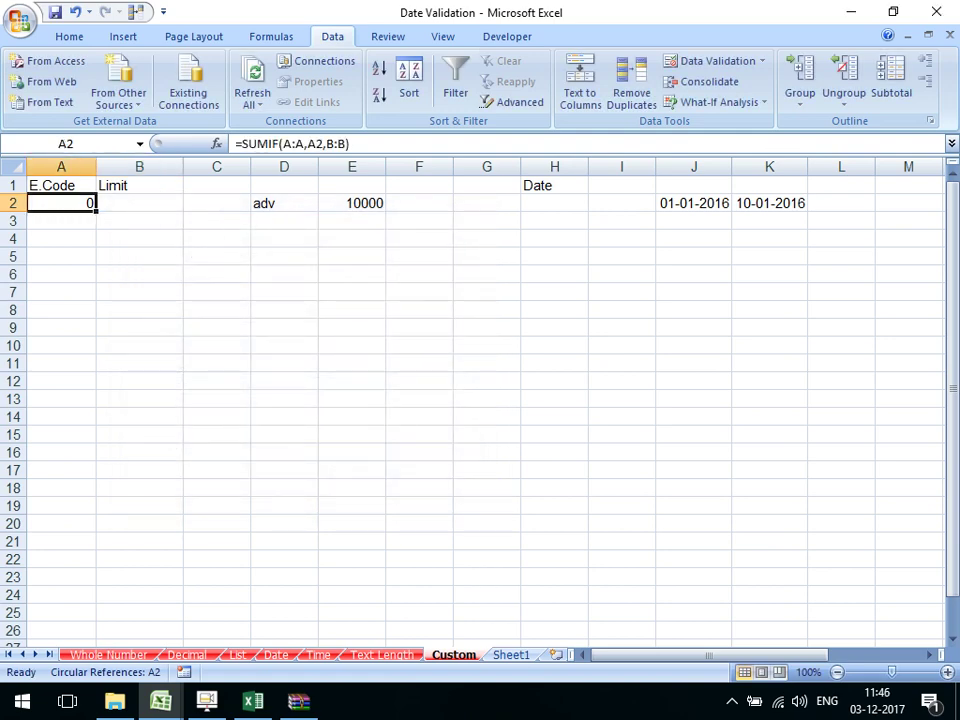
{"action": "type", "text": "100"}
{"action": "key", "text": "Escape"}
{"action": "key", "text": "shift+Right"}
{"action": "key", "text": "ctrl+c"}
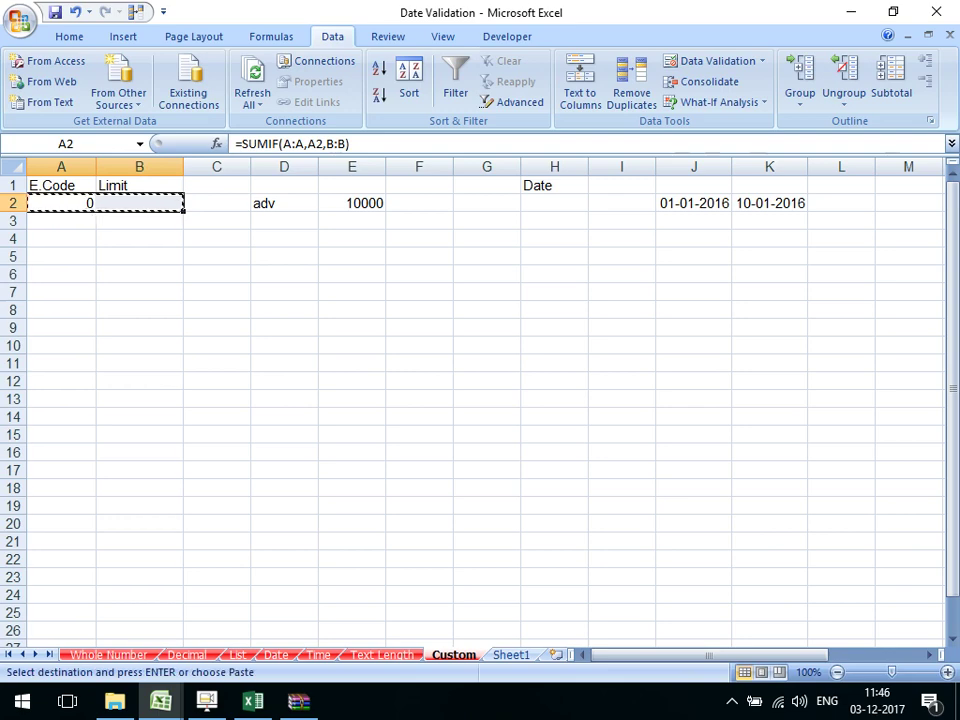
{"action": "key", "text": "shift+Down"}
{"action": "key", "text": "shift+Down"}
{"action": "key", "text": "shift+Down"}
{"action": "key", "text": "shift+Down"}
{"action": "key", "text": "shift+Down"}
{"action": "key", "text": "shift+Down"}
{"action": "key", "text": "shift+Down"}
{"action": "key", "text": "shift+Down"}
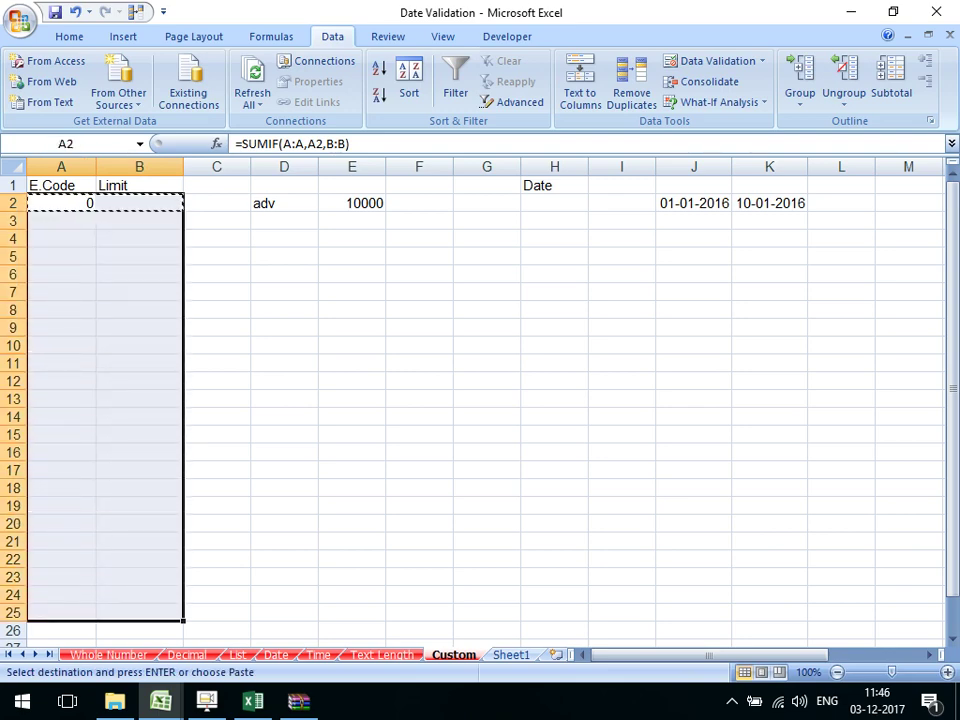
{"action": "key", "text": "alt+h"}
{"action": "key", "text": "v"}
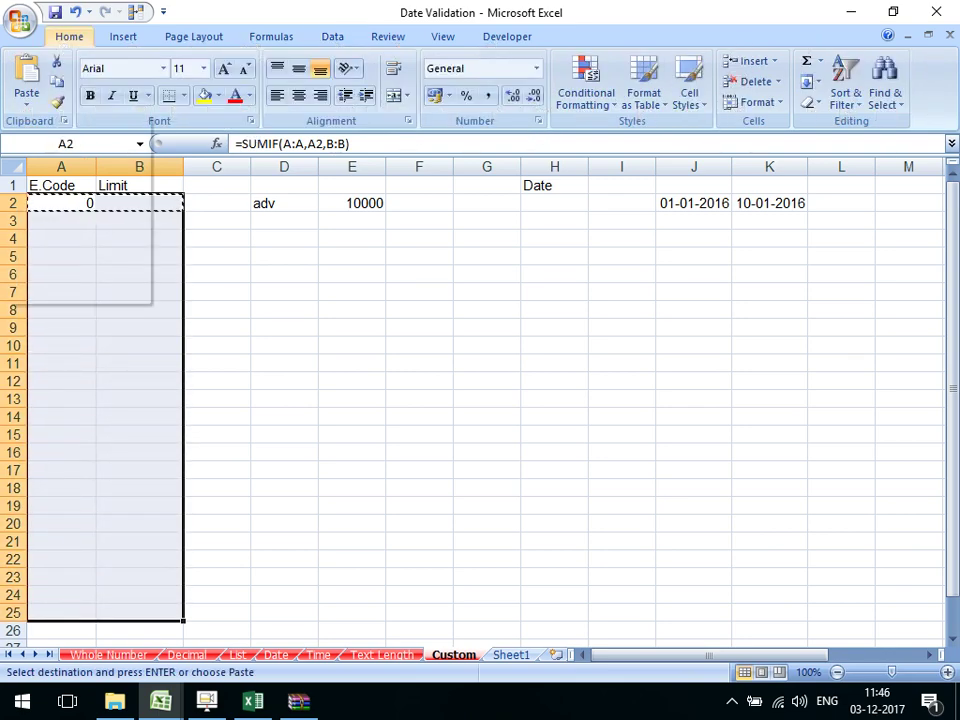
{"action": "key", "text": "p"}
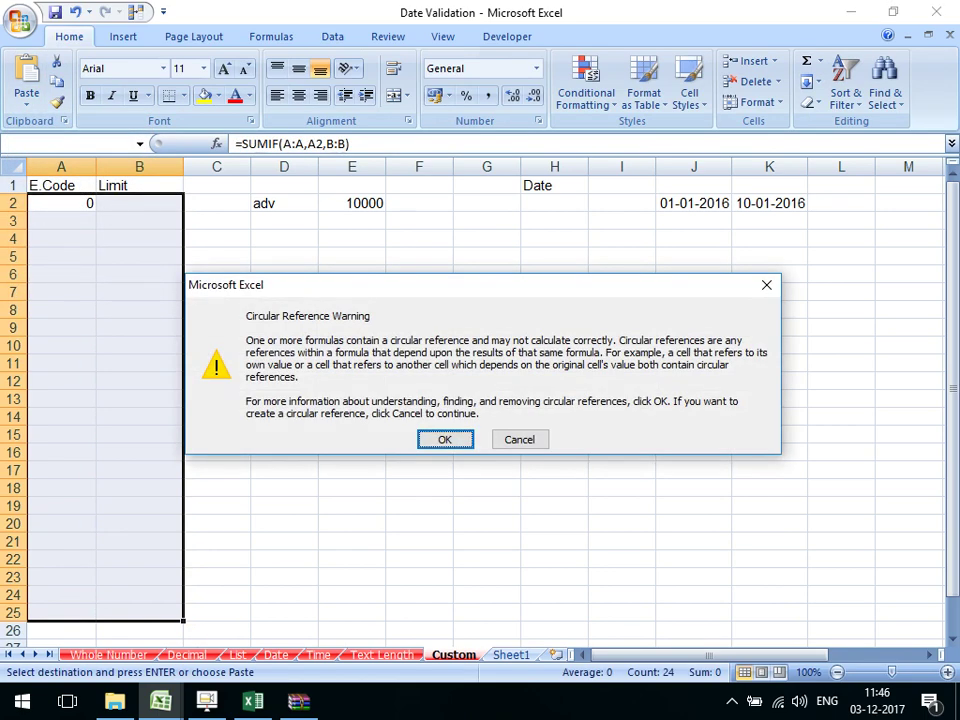
{"action": "key", "text": "Return"}
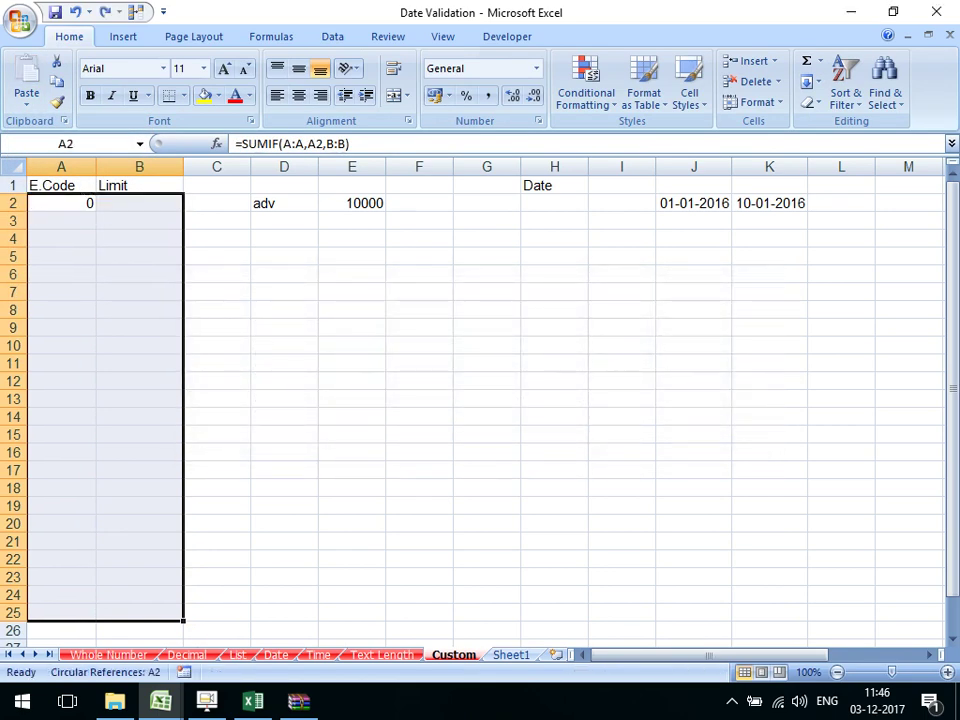
- Try Find and Replace and the Paste menu, backing out of each without changes
{"action": "key", "text": "ctrl+h"}
{"action": "type", "text": "vs"}
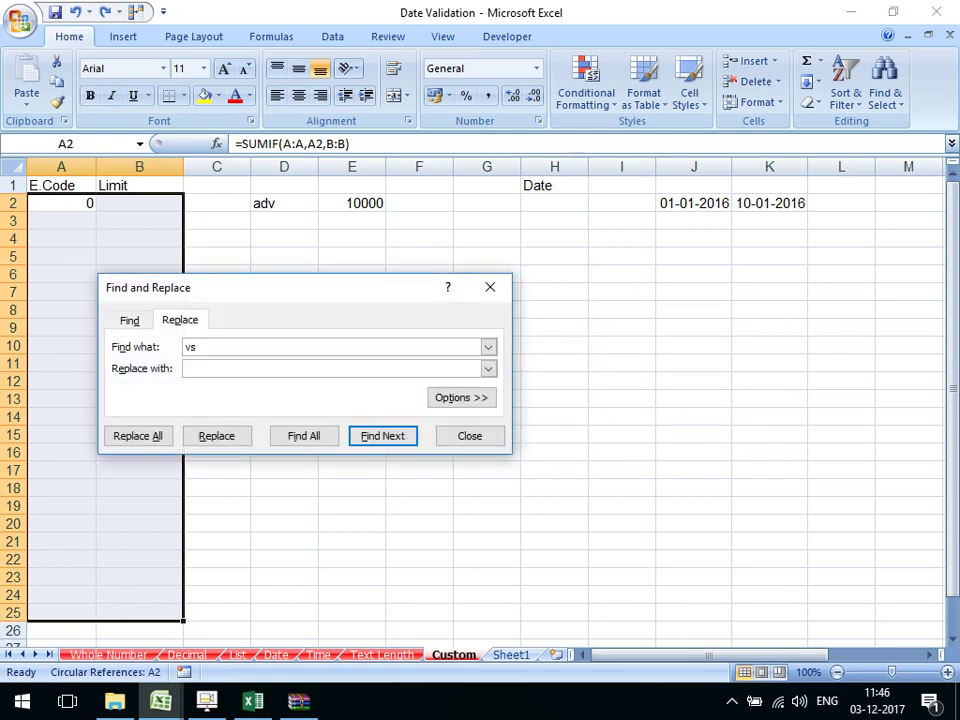
{"action": "key", "text": "Escape"}
{"action": "key", "text": "ctrl+h"}
{"action": "key", "text": "Tab"}
{"action": "type", "text": "vs"}
{"action": "key", "text": "Escape"}
{"action": "key", "text": "ctrl+h"}
{"action": "key", "text": "Escape"}
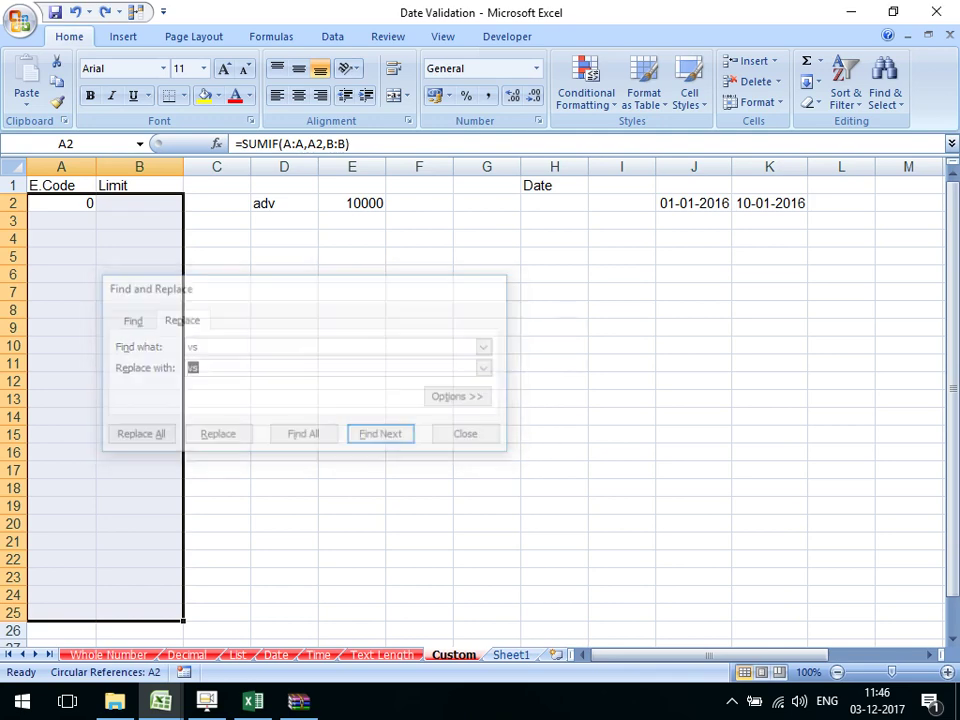
{"action": "key", "text": "alt+h"}
{"action": "key", "text": "v"}
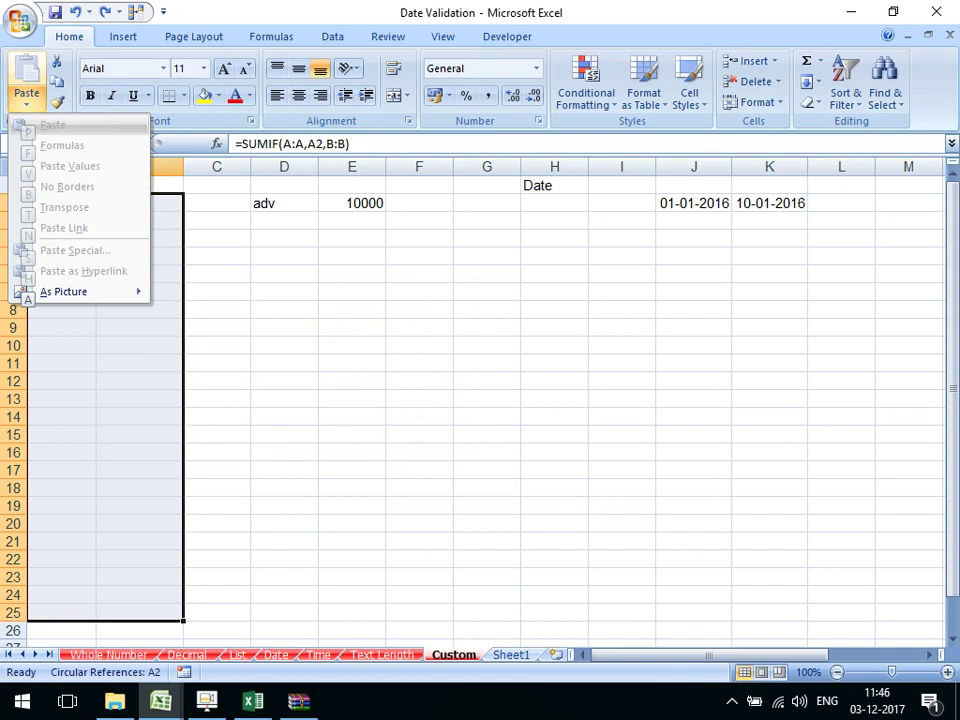
{"action": "key", "text": "Escape"}
{"action": "key", "text": "Escape"}
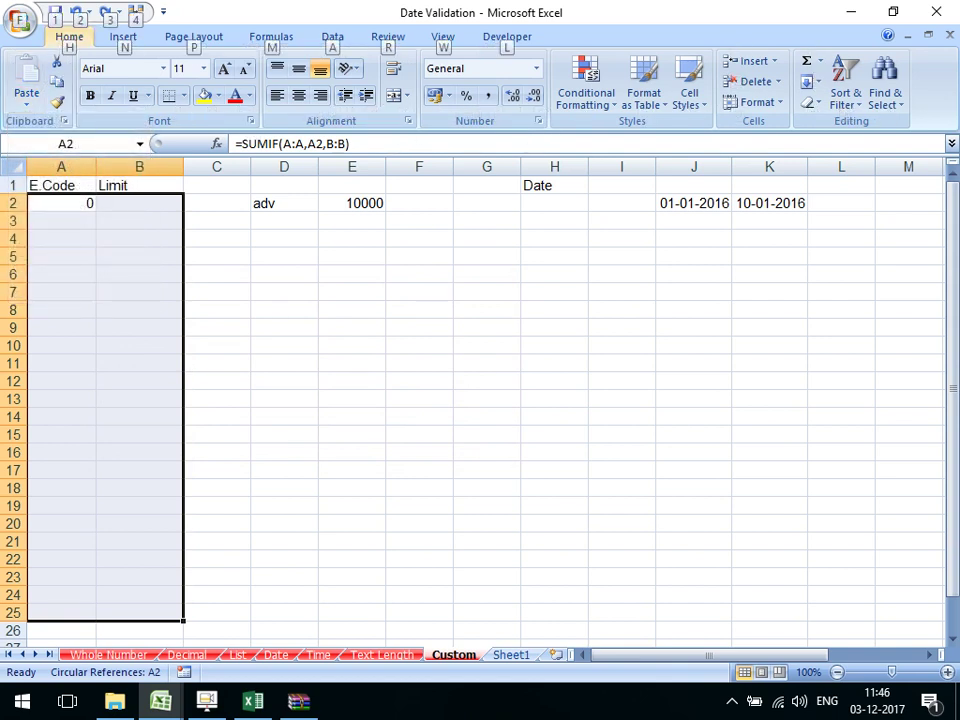
{"action": "key", "text": "Escape"}
- Copy A2:B2 again and open Paste Special over A2:B21
{"action": "key", "text": "Up"}
{"action": "key", "text": "Down"}
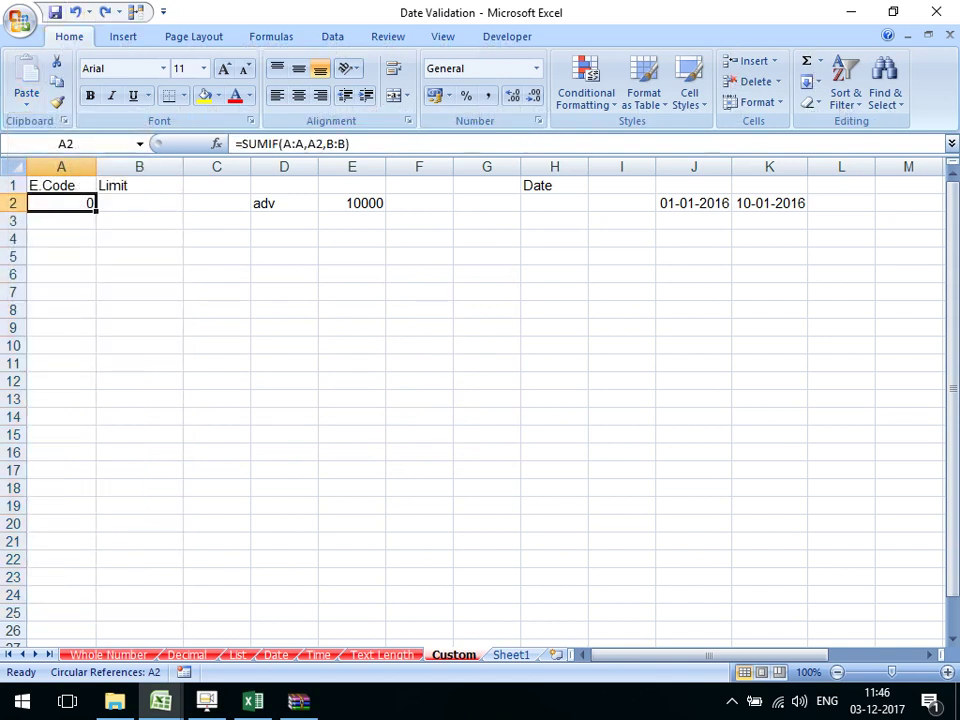
{"action": "key", "text": "shift+Right"}
{"action": "key", "text": "ctrl+c"}
{"action": "key", "text": "shift+Down"}
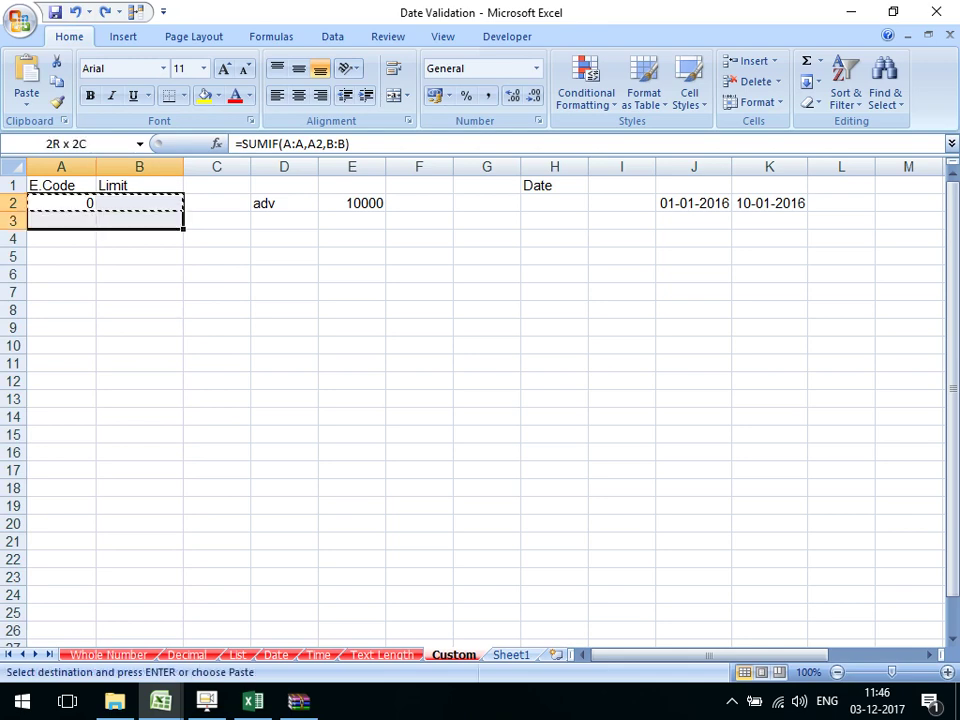
{"action": "key", "text": "shift+Down"}
{"action": "key", "text": "shift+Down"}
{"action": "key", "text": "shift+Down"}
{"action": "key", "text": "shift+Down"}
{"action": "key", "text": "shift+Down"}
{"action": "key", "text": "shift+Down"}
{"action": "key", "text": "alt"}
{"action": "key", "text": "h"}
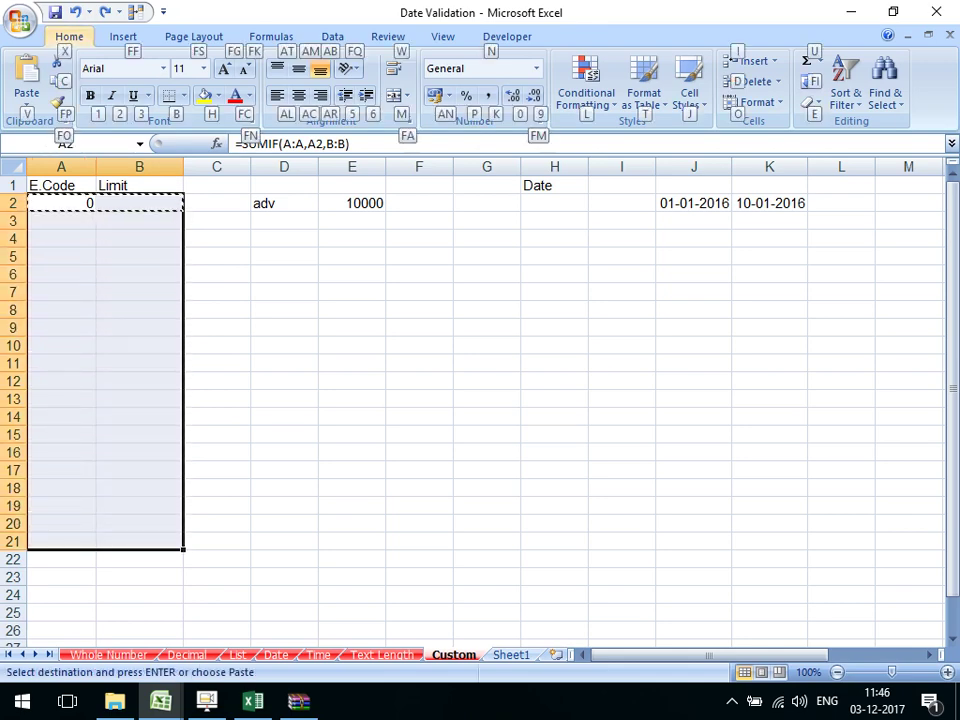
{"action": "key", "text": "v"}
{"action": "key", "text": "s"}
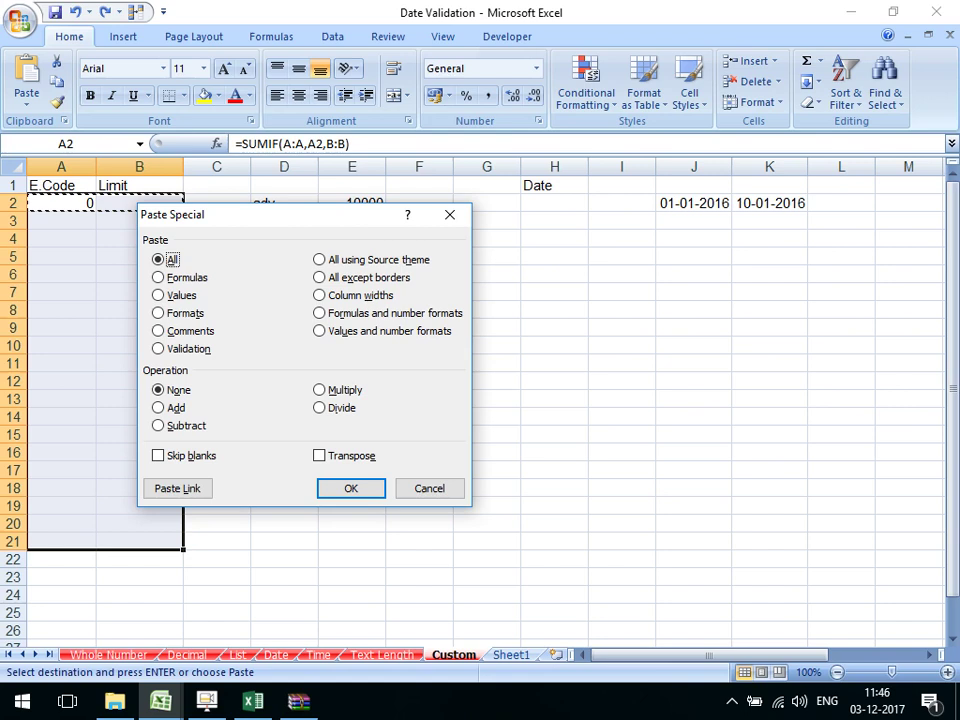
- Paste only the validation rules onto A2:B21 and clear the copy and stray entry
{"action": "key", "text": "n"}
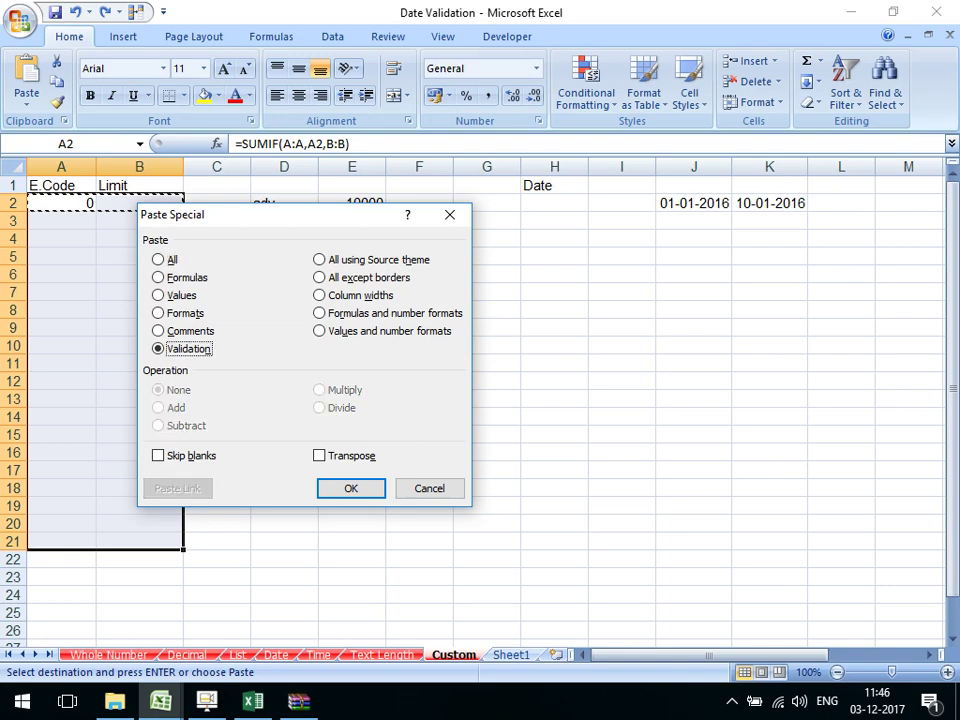
{"action": "key", "text": "Return"}
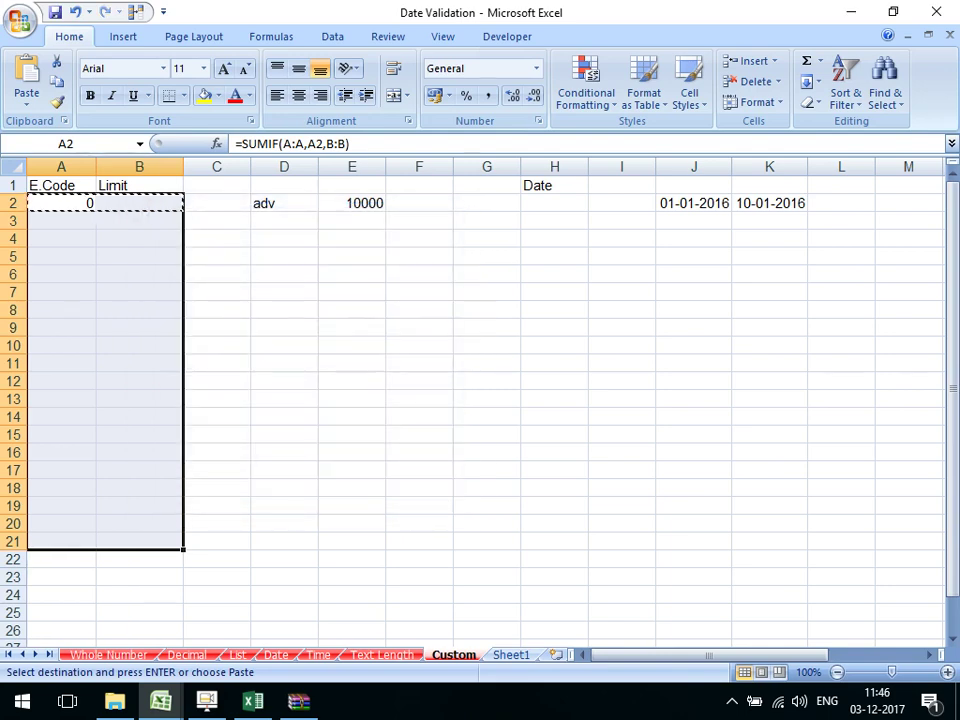
{"action": "key", "text": "Escape"}
{"action": "type", "text": "`"}
{"action": "key", "text": "BackSpace"}
{"action": "key", "text": "Escape"}
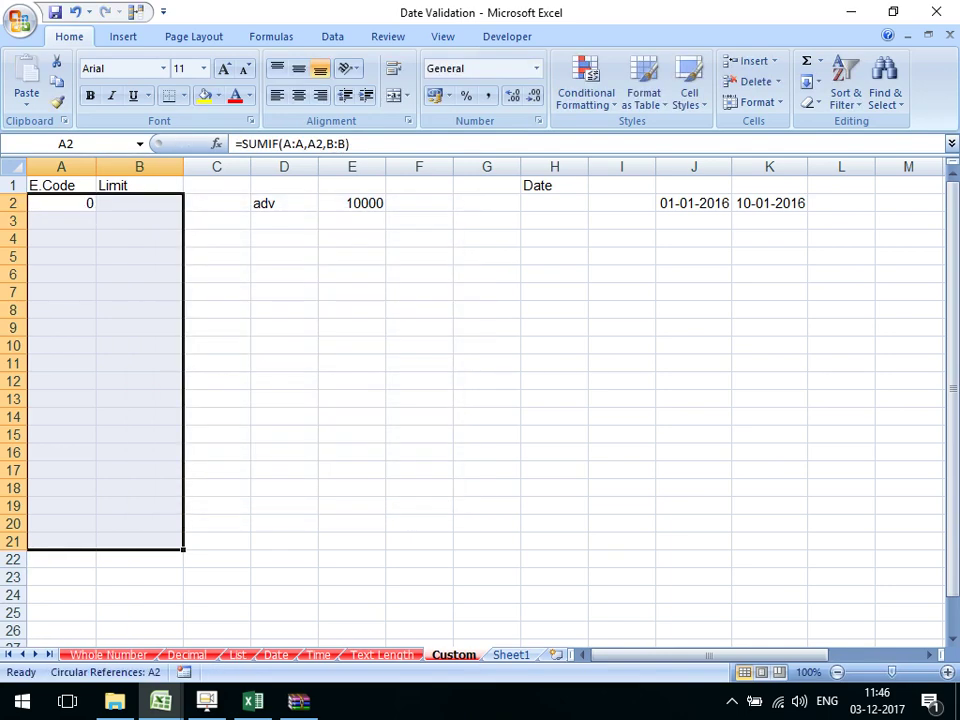
- Enter E.Code 1 in A2
{"action": "left_click", "coordinate": [61, 203]}
{"action": "type", "text": "1"}
{"action": "key", "text": "Return"}
- Enter limit 5000 in B2, then E.Code 2 with limit 4500 in row 3
{"action": "left_click", "coordinate": [61, 203]}
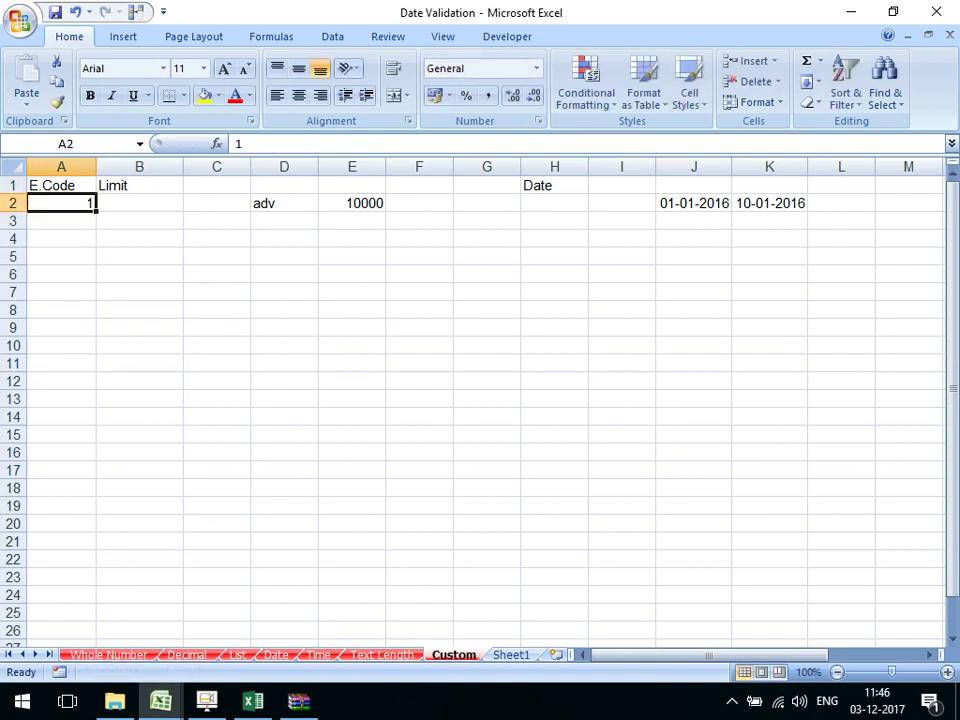
{"action": "left_click", "coordinate": [139, 203]}
{"action": "type", "text": "5000"}
{"action": "key", "text": "Return"}
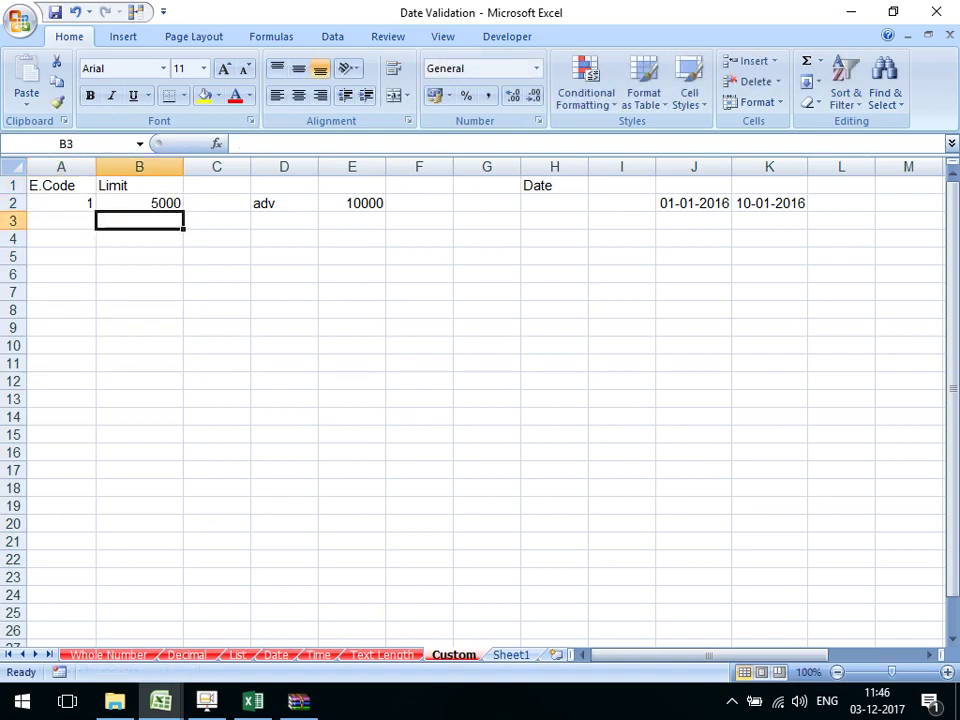
{"action": "left_click", "coordinate": [61, 220]}
{"action": "type", "text": "2"}
{"action": "key", "text": "Return"}
{"action": "left_click", "coordinate": [61, 220]}
{"action": "left_click", "coordinate": [139, 220]}
{"action": "type", "text": "4"}
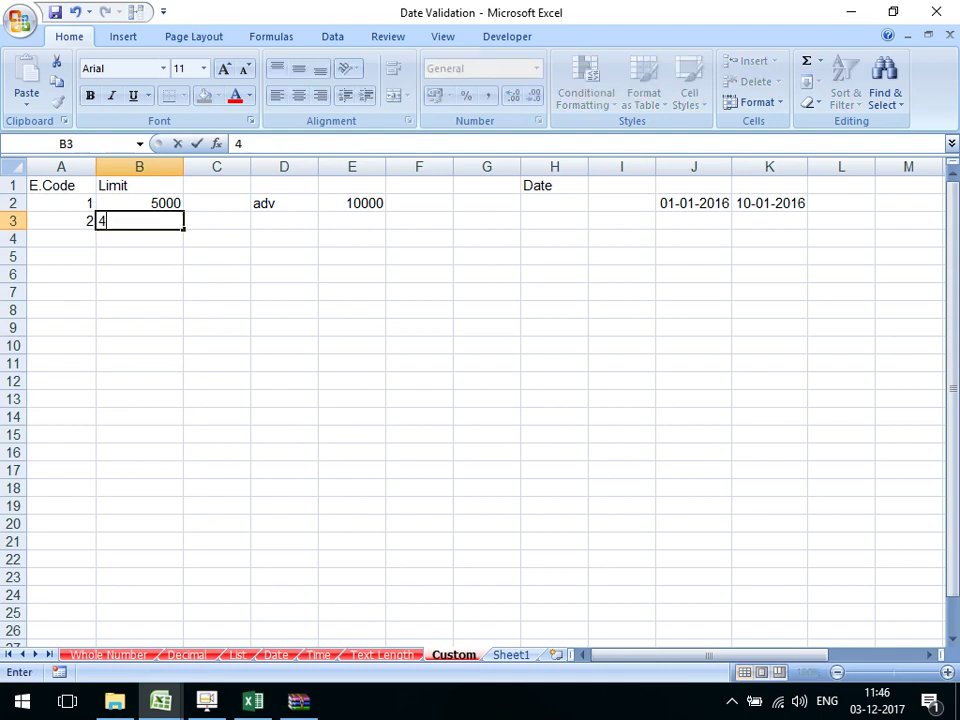
{"action": "type", "text": "500"}
{"action": "key", "text": "Return"}
- Add E.Code 1 in row 4; after 5200 is rejected, enter limit 4900
{"action": "left_click", "coordinate": [61, 238]}
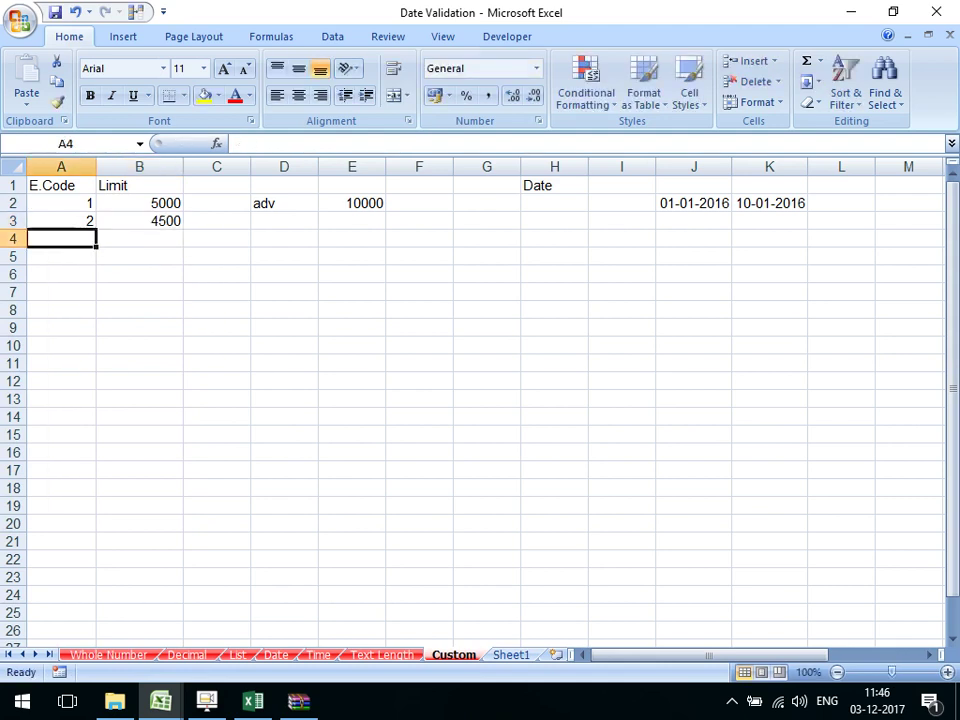
{"action": "type", "text": "1"}
{"action": "key", "text": "Return"}
{"action": "left_click", "coordinate": [139, 238]}
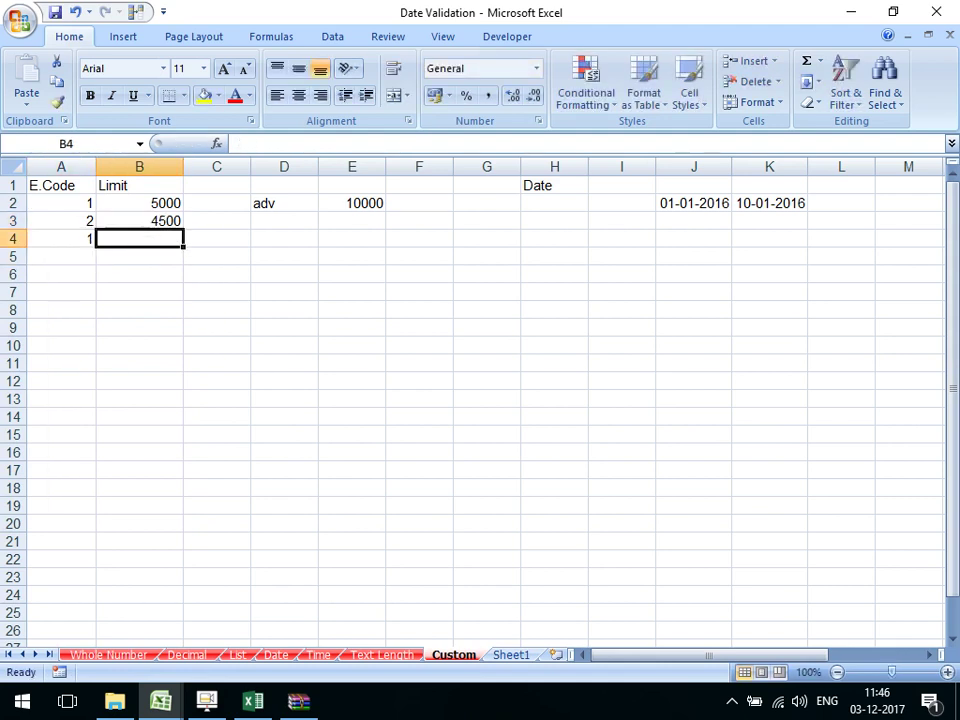
{"action": "type", "text": "5200"}
{"action": "key", "text": "Return"}
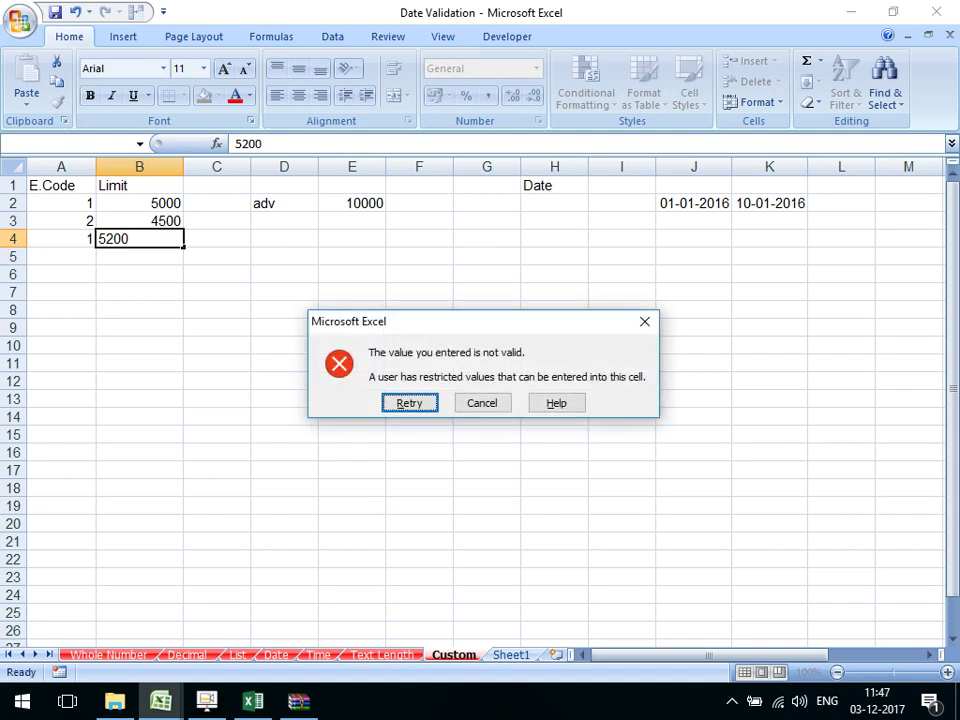
{"action": "key", "text": "Escape"}
{"action": "type", "text": "49"}
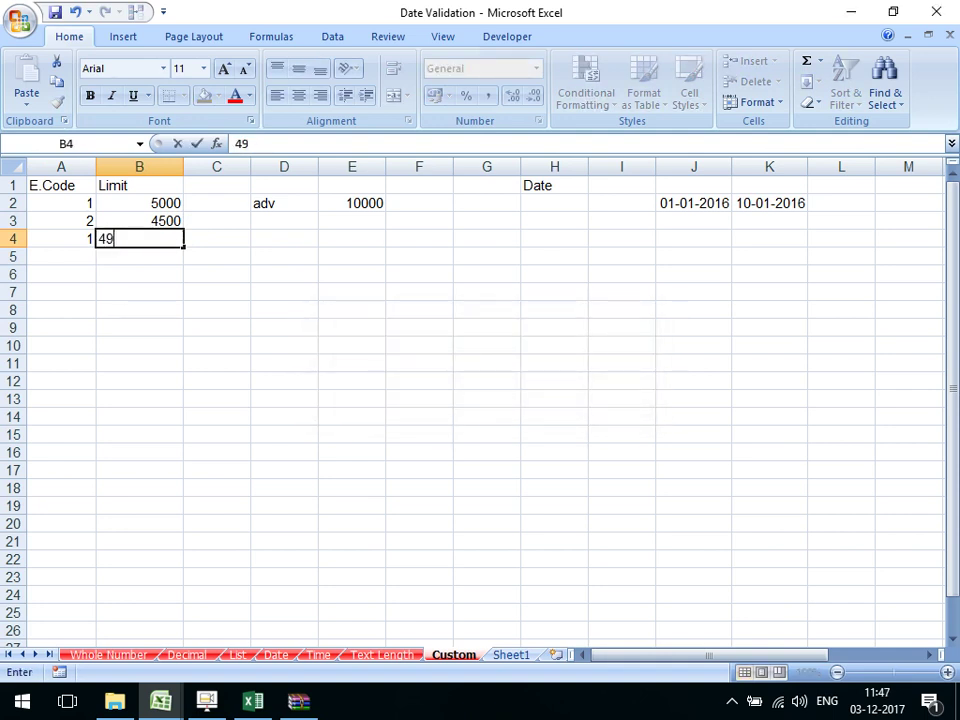
{"action": "type", "text": "00"}
{"action": "key", "text": "Return"}
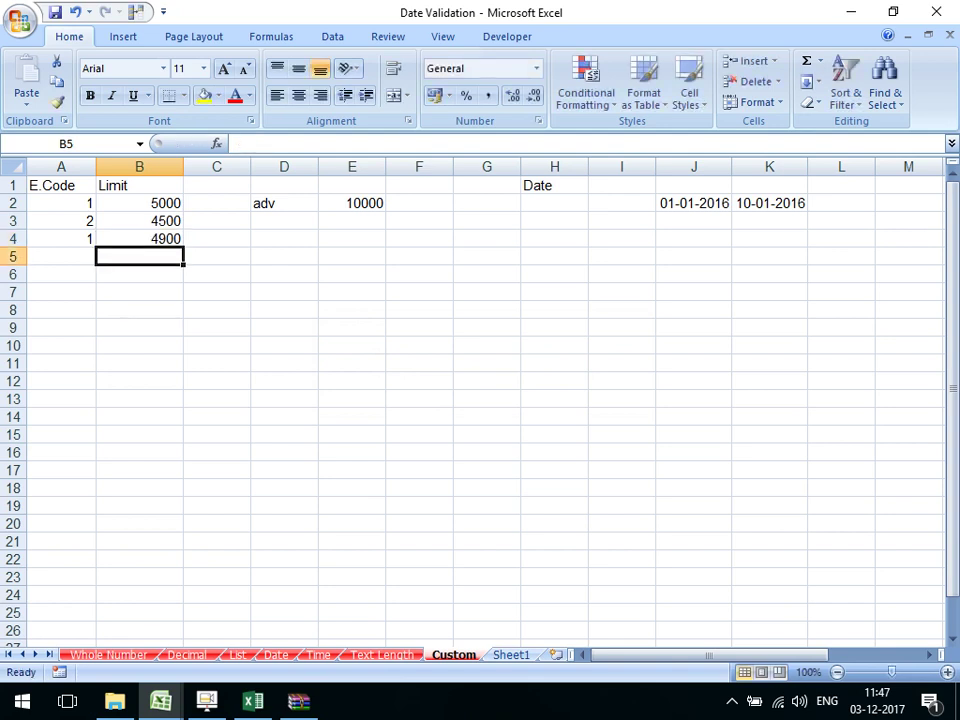
- Add E.Code 1 in row 5; after 1000 is rejected, enter limit 100
{"action": "left_click", "coordinate": [61, 256]}
{"action": "type", "text": "1"}
{"action": "key", "text": "Return"}
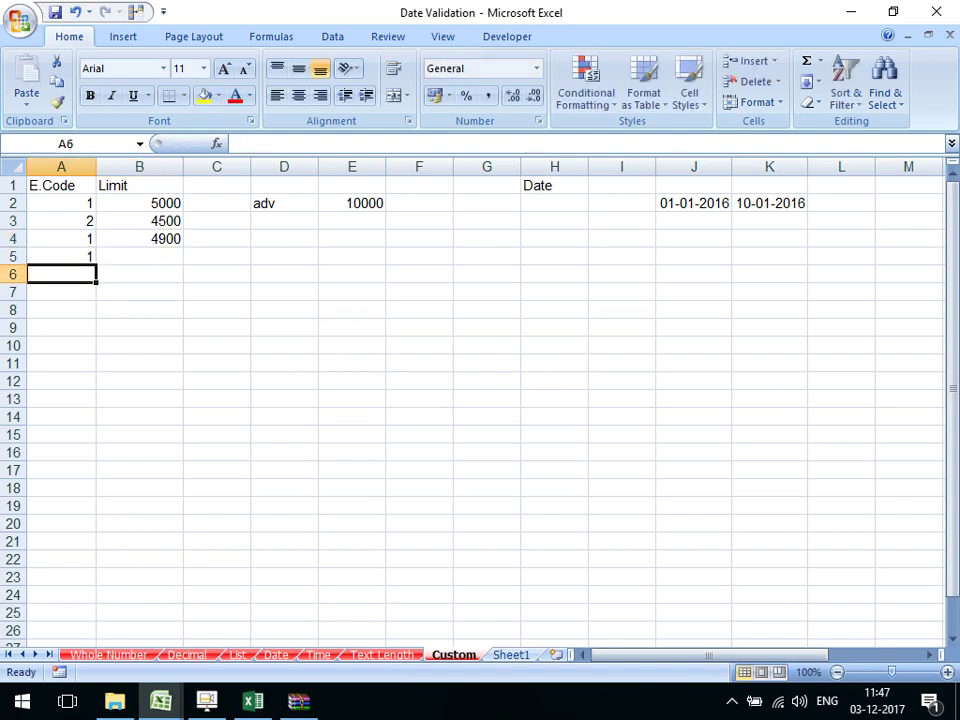
{"action": "left_click", "coordinate": [61, 256]}
{"action": "left_click", "coordinate": [139, 256]}
{"action": "type", "text": "1000"}
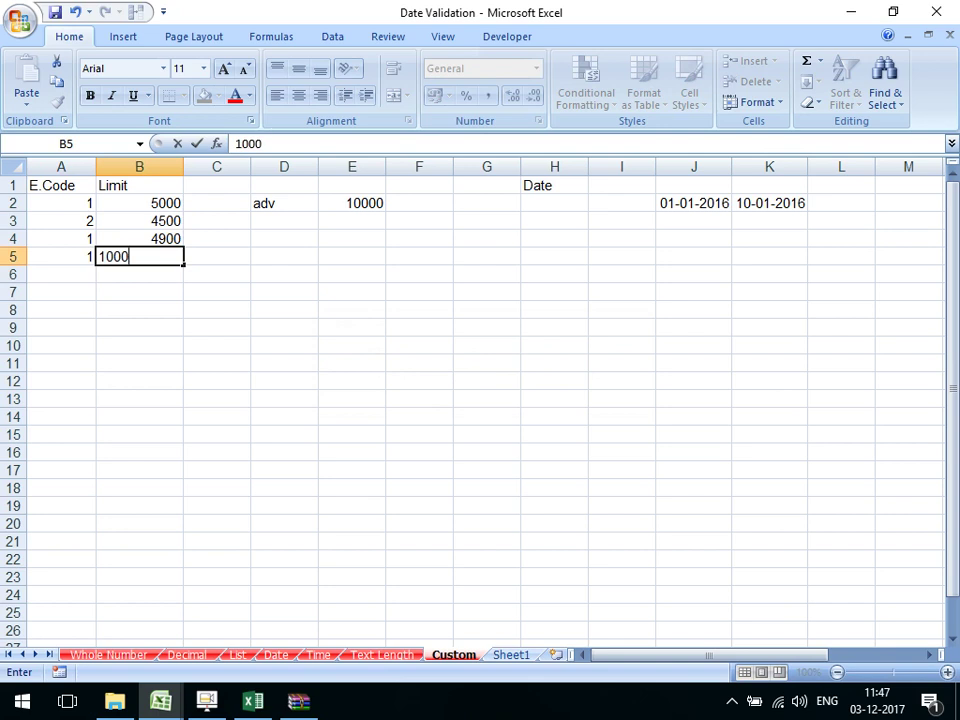
{"action": "key", "text": "Return"}
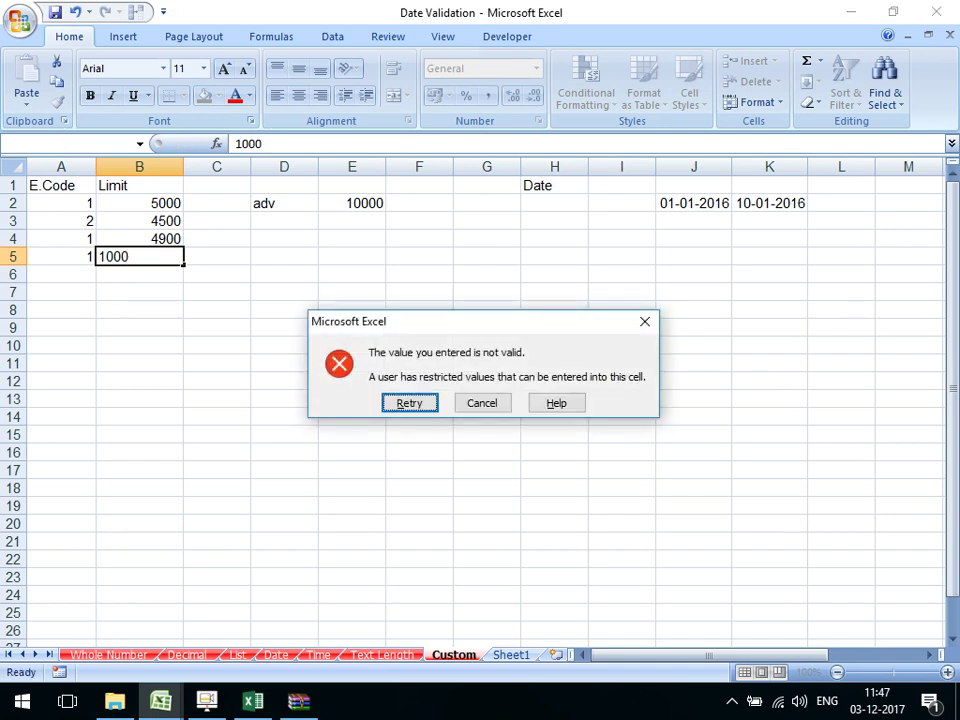
{"action": "key", "text": "Return"}
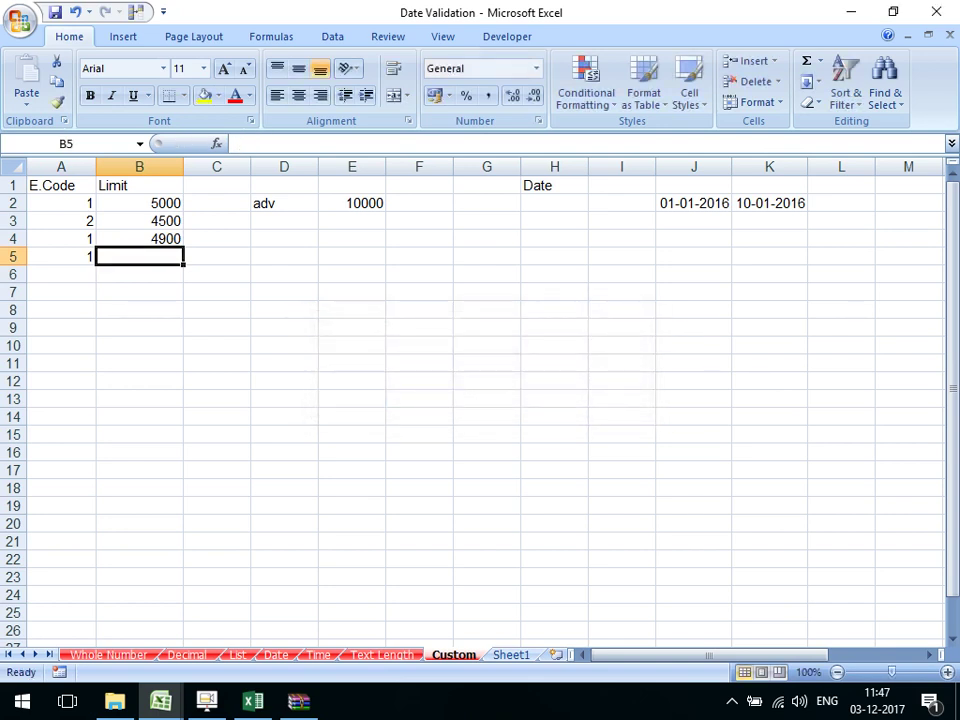
{"action": "type", "text": "100"}
{"action": "key", "text": "Return"}
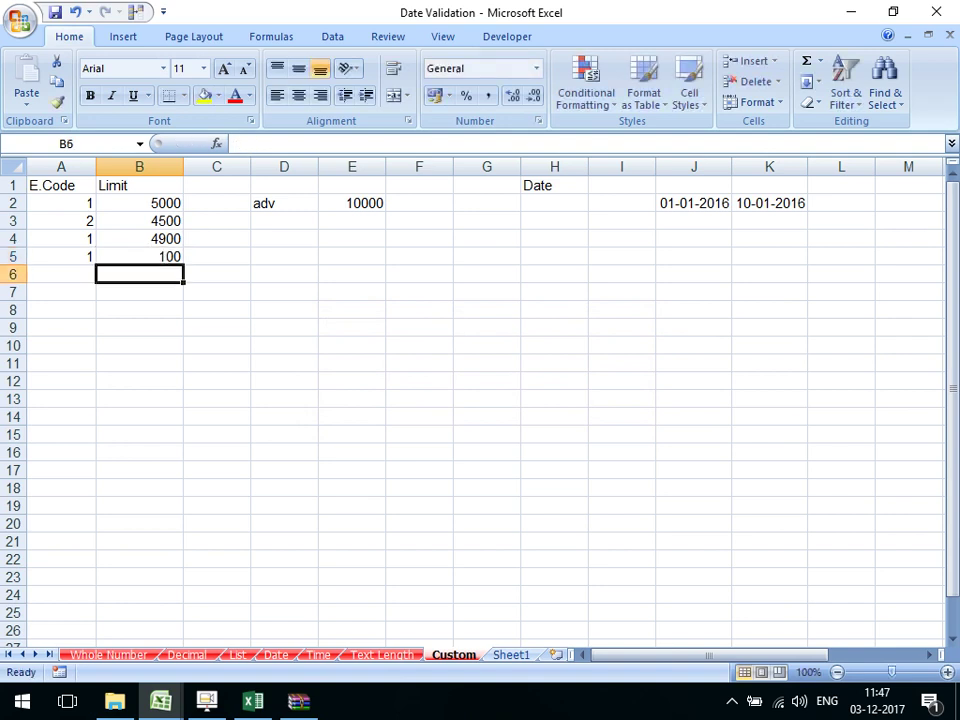
- Try code 1 in A6, discard the rejected entry, and move to column D
{"action": "left_click", "coordinate": [61, 274]}
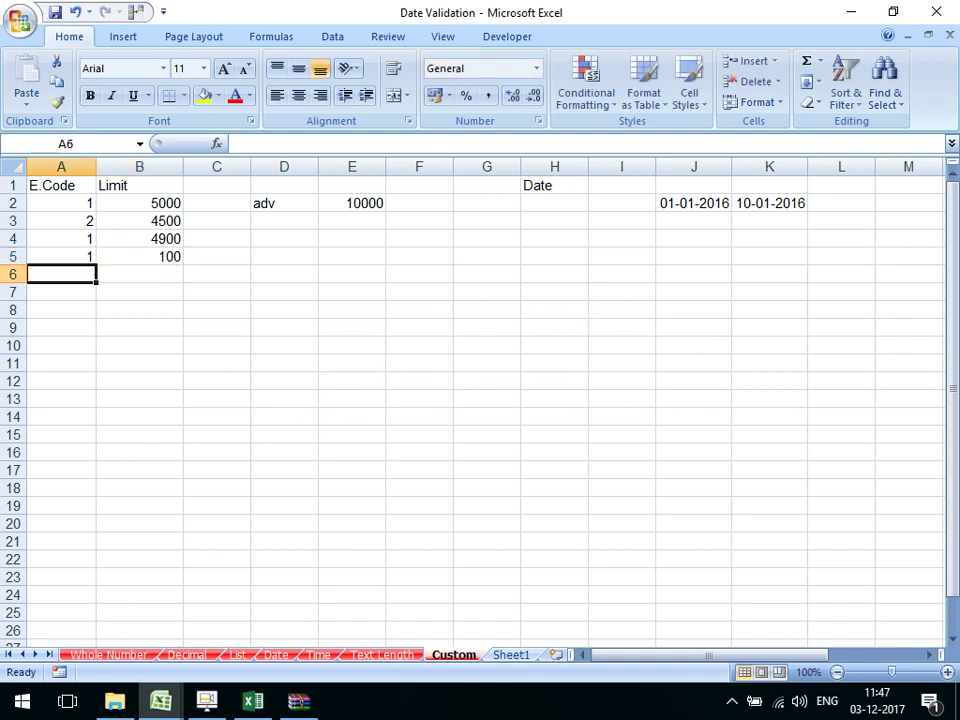
{"action": "type", "text": "1"}
{"action": "key", "text": "Return"}
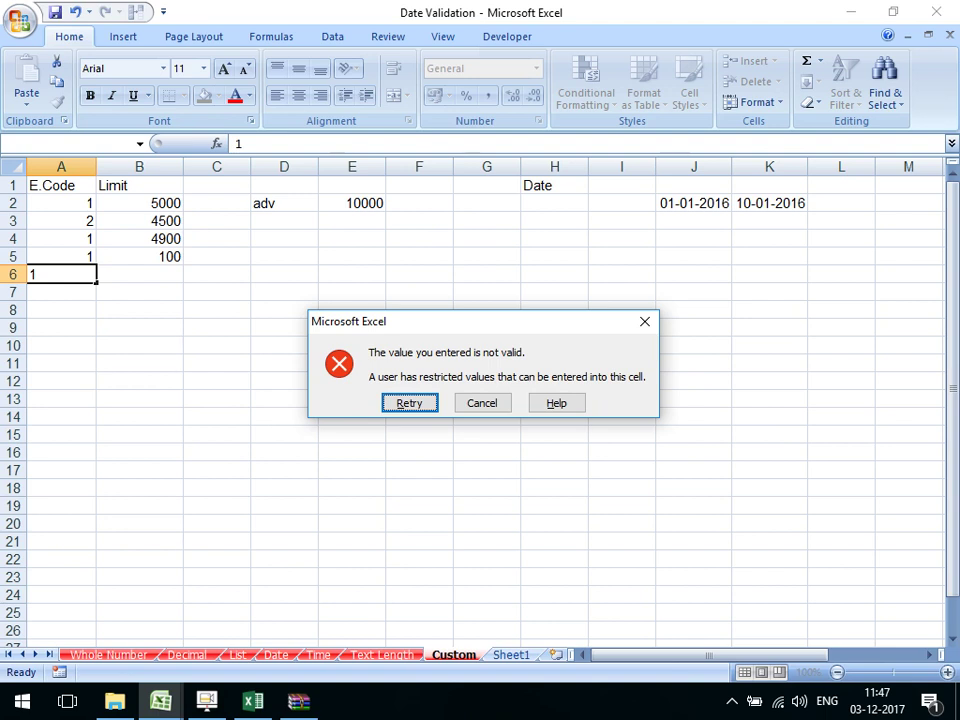
{"action": "key", "text": "Escape"}
{"action": "key", "text": "Up"}
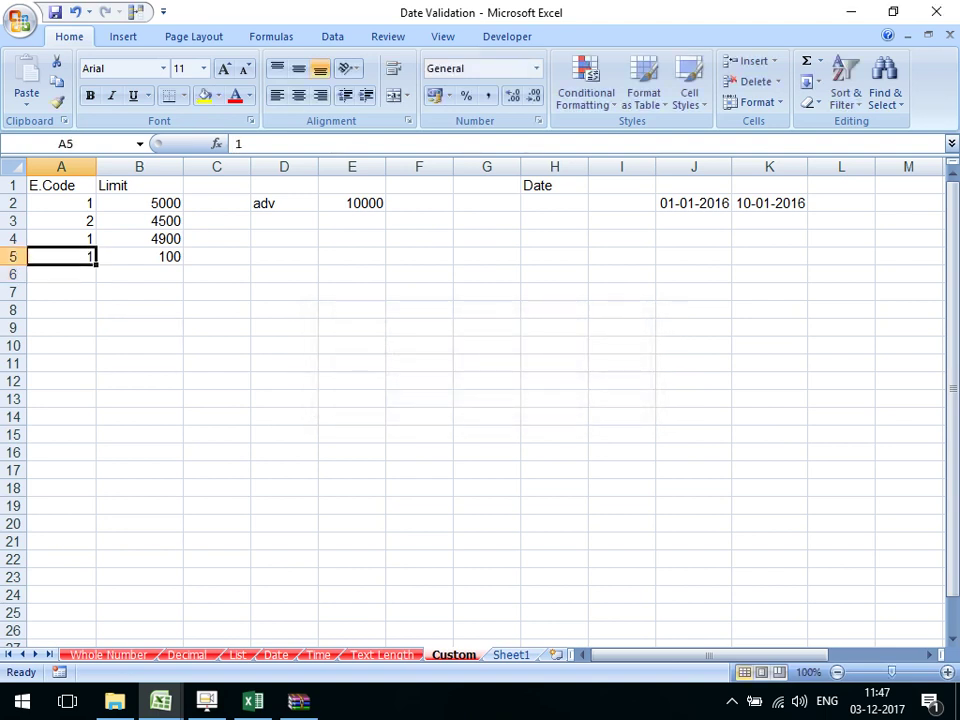
{"action": "key", "text": "Up"}
{"action": "key", "text": "Up"}
{"action": "key", "text": "Right"}
{"action": "key", "text": "Right"}
{"action": "key", "text": "Up"}
{"action": "key", "text": "Right"}
- Insert two blank columns at D and enter =SUMIF(A:A,A2,B:B) in D2
{"action": "key", "text": "ctrl+space"}
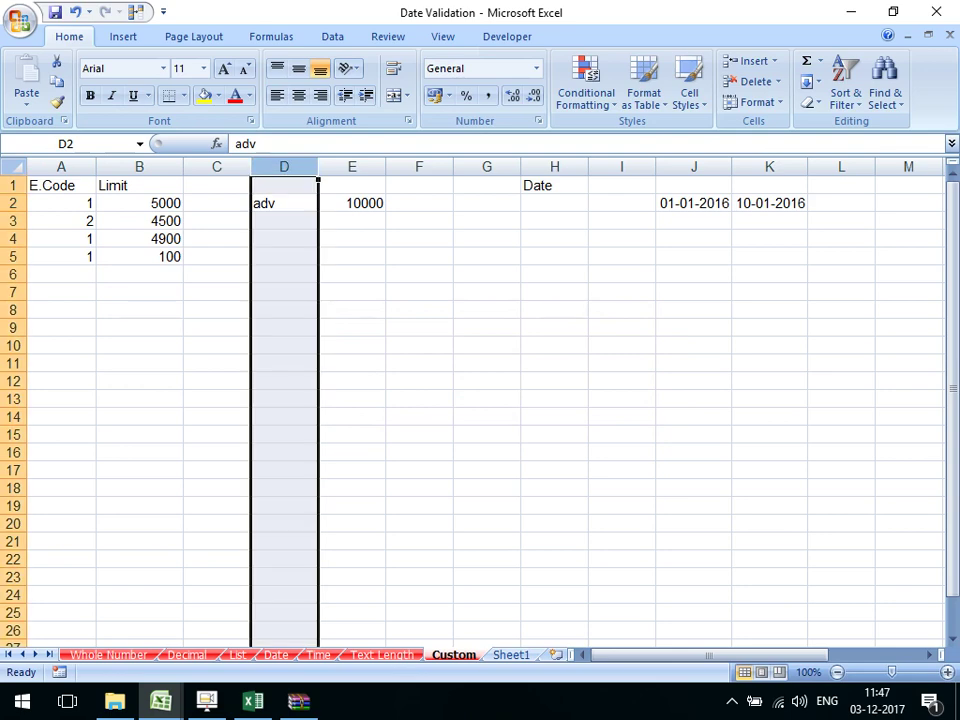
{"action": "key", "text": "ctrl+shift+plus"}
{"action": "key", "text": "ctrl+shift+plus"}
{"action": "key", "text": "ctrl+shift+plus"}
{"action": "key", "text": "ctrl+shift+plus"}
{"action": "key", "text": "ctrl+shift+plus"}
{"action": "left_click", "coordinate": [284, 203]}
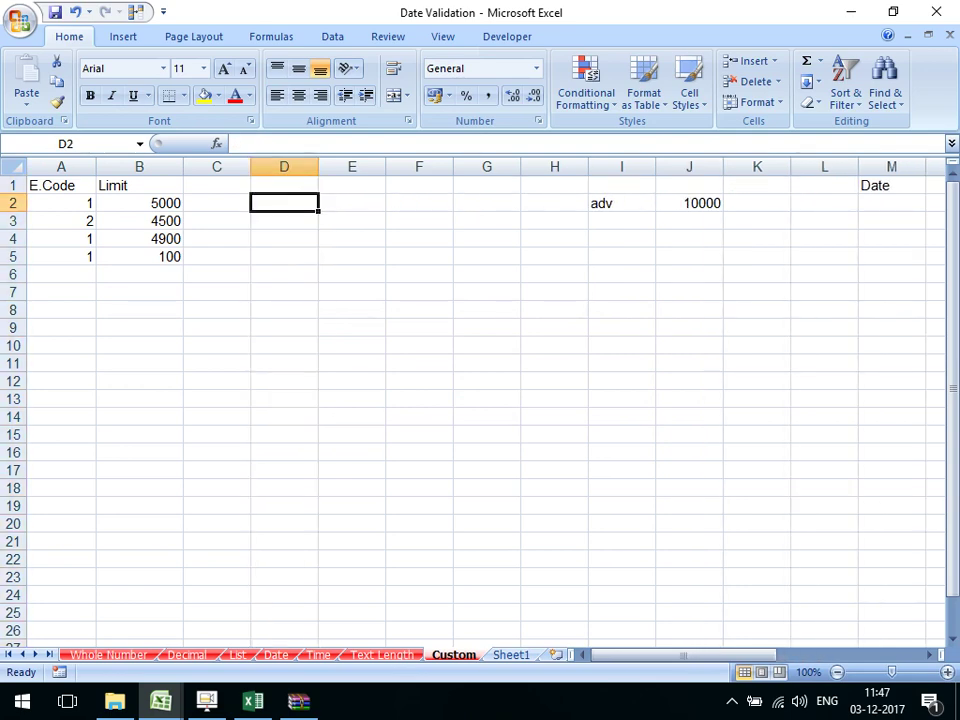
{"action": "type", "text": "=sumi"}
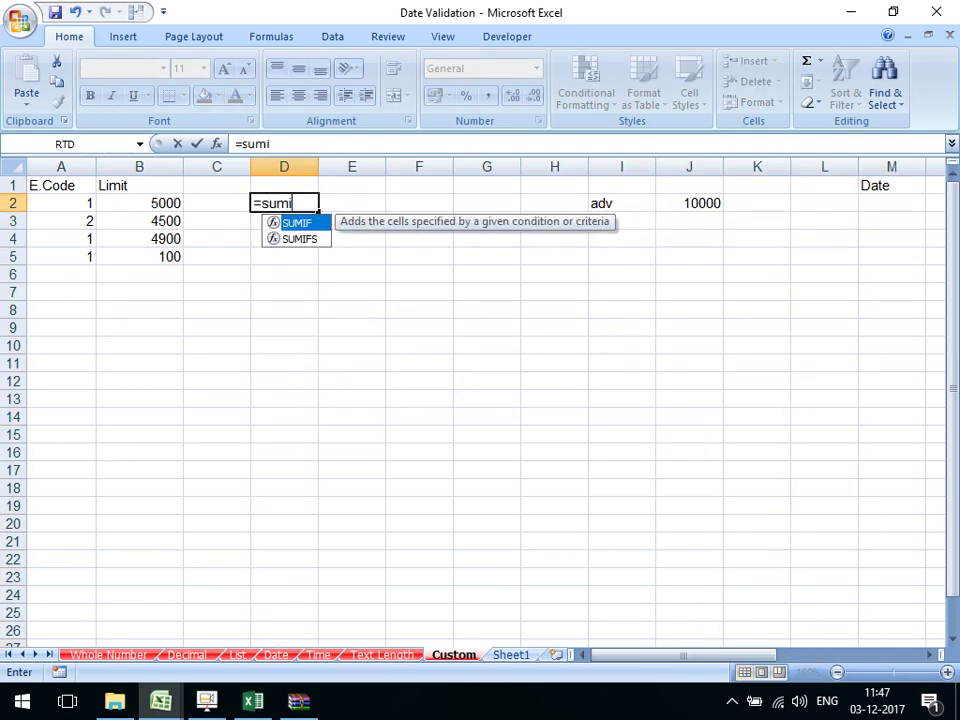
{"action": "key", "text": "Tab"}
{"action": "left_click", "coordinate": [139, 203]}
{"action": "left_click", "coordinate": [61, 203]}
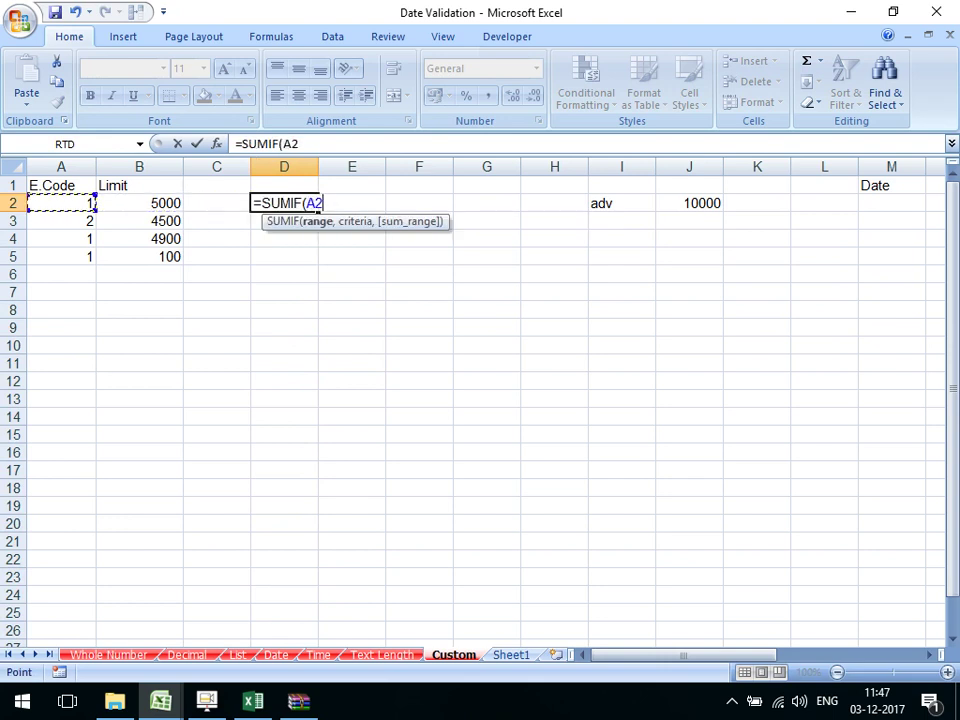
{"action": "left_click", "coordinate": [61, 166]}
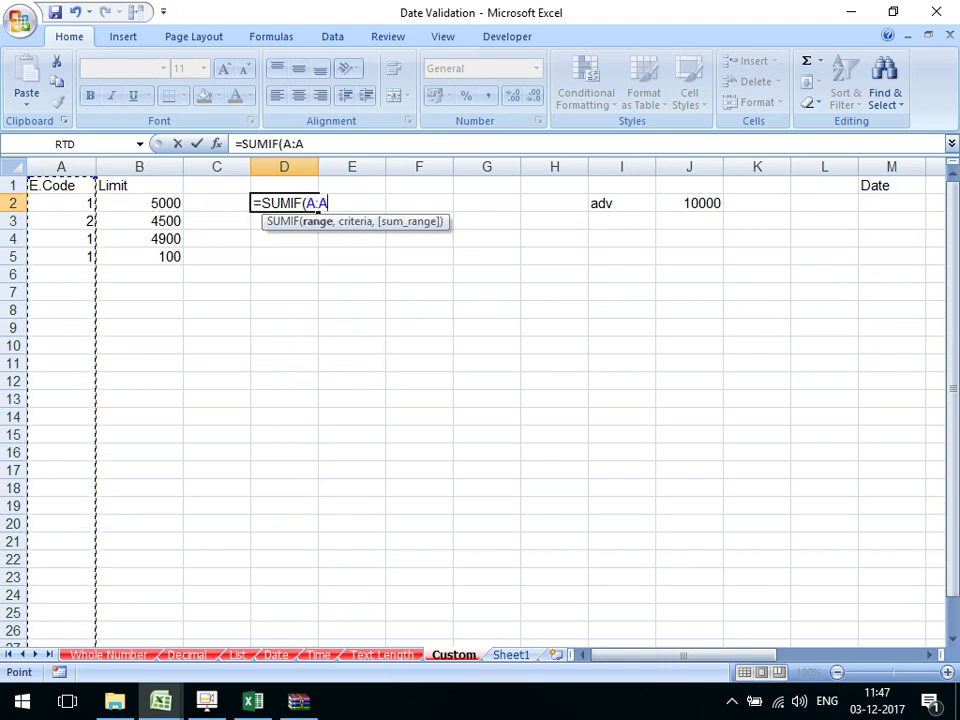
{"action": "type", "text": ","}
{"action": "key", "text": "Left"}
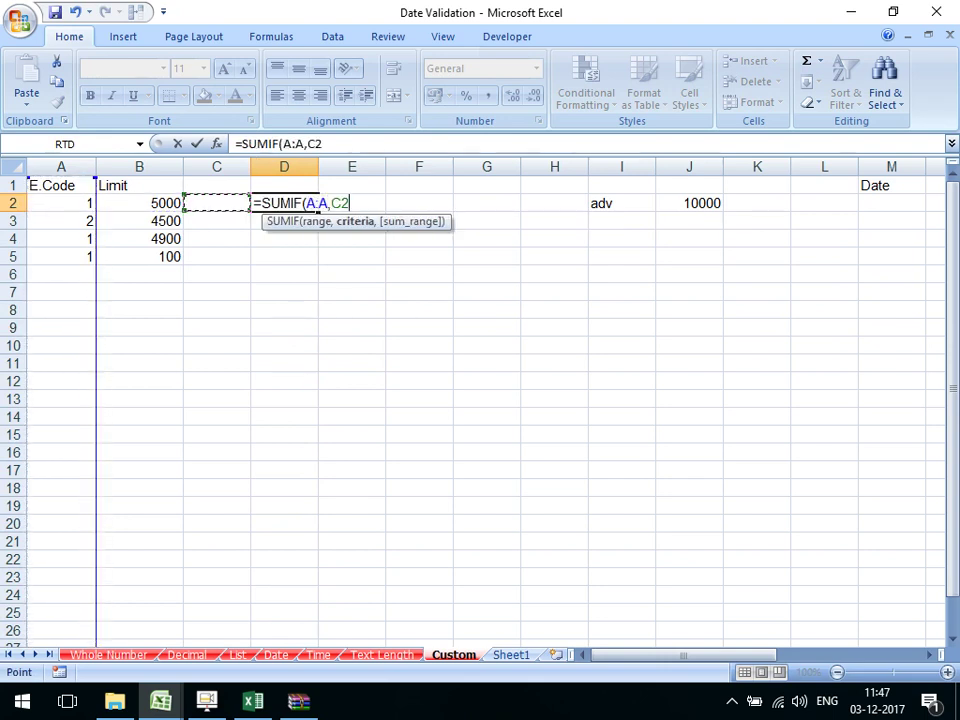
{"action": "key", "text": "Left"}
{"action": "key", "text": "Left"}
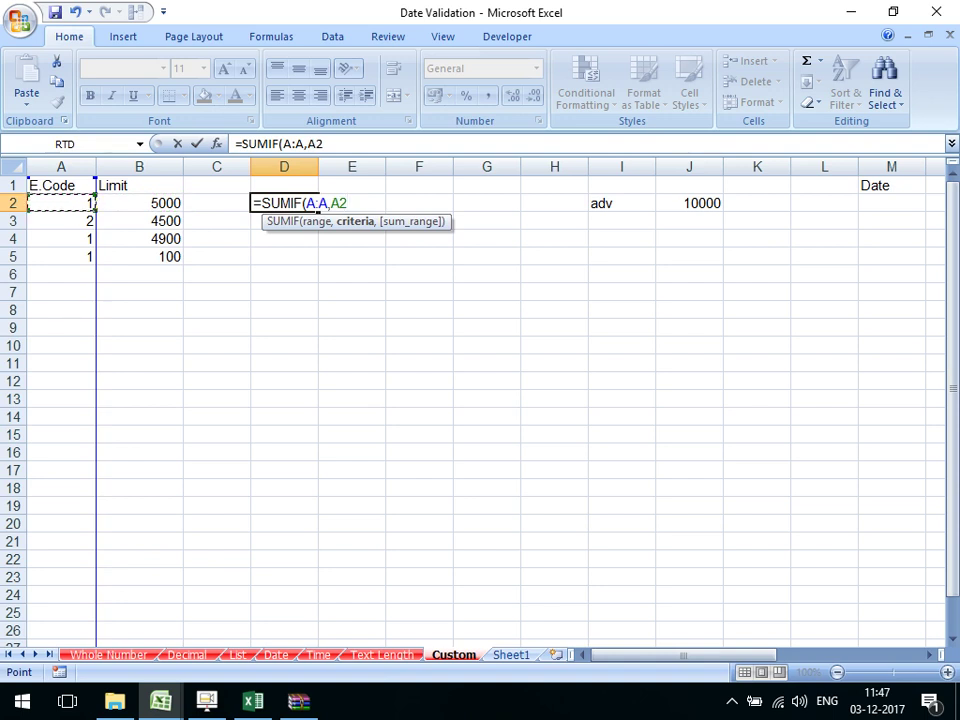
{"action": "type", "text": ","}
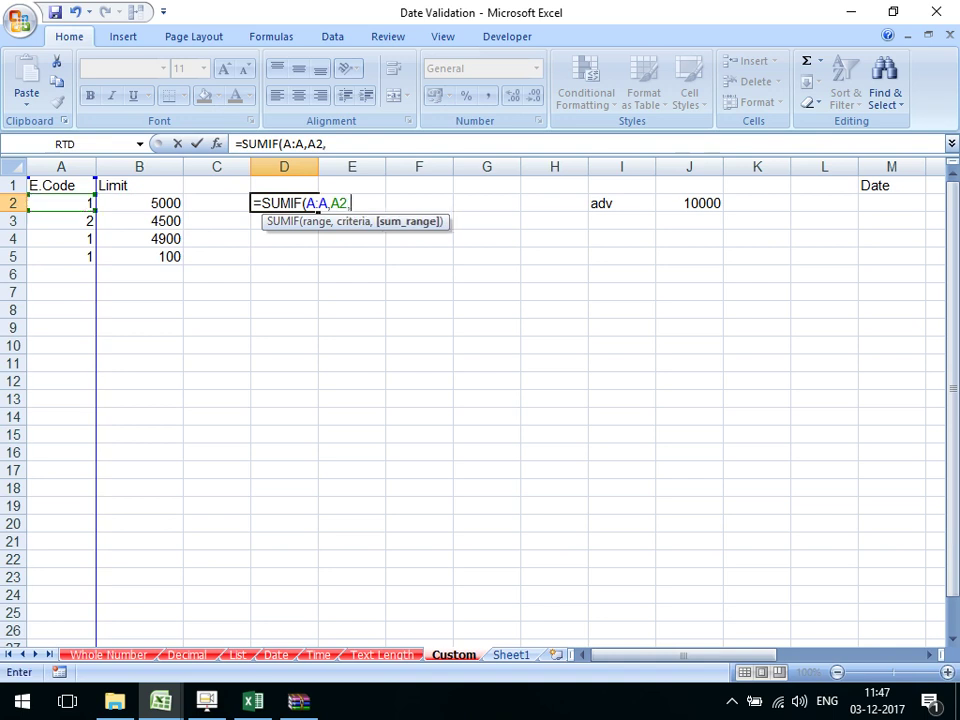
{"action": "key", "text": "Right"}
{"action": "key", "text": "Left"}
{"action": "key", "text": "Left"}
{"action": "key", "text": "Left"}
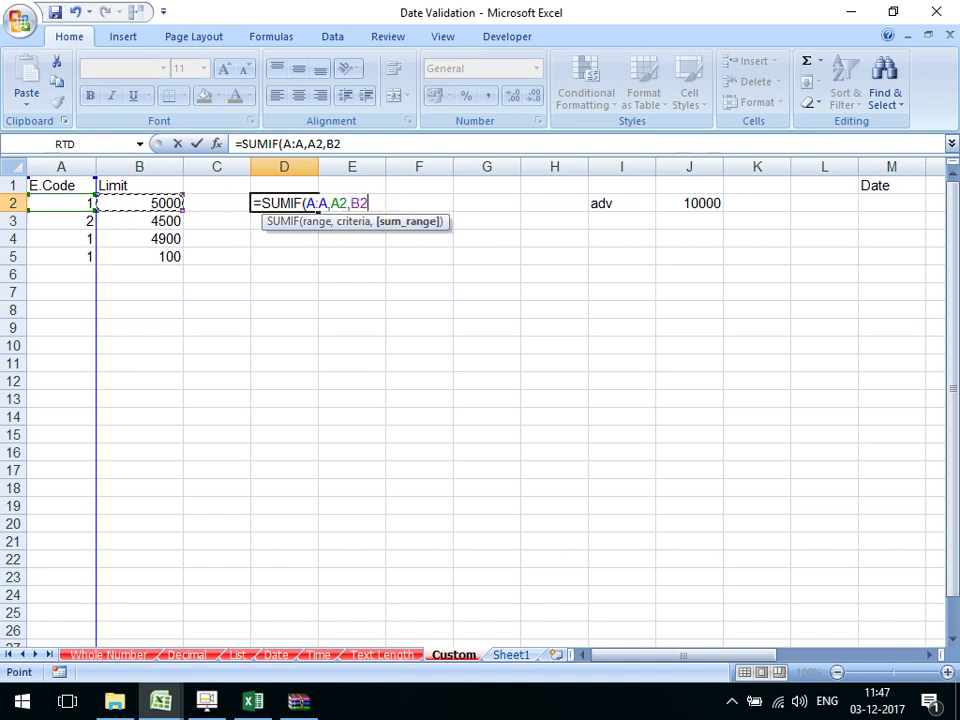
{"action": "key", "text": "ctrl+space"}
{"action": "key", "text": "Return"}
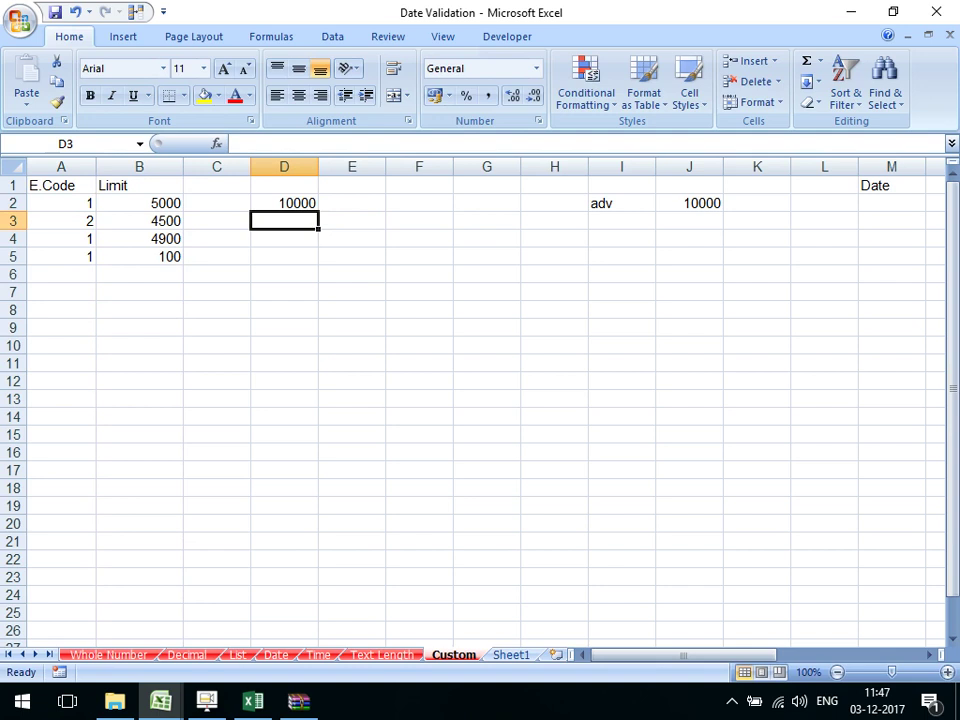
- Move back to A2 and check the limit value in B2
{"action": "key", "text": "Left"}
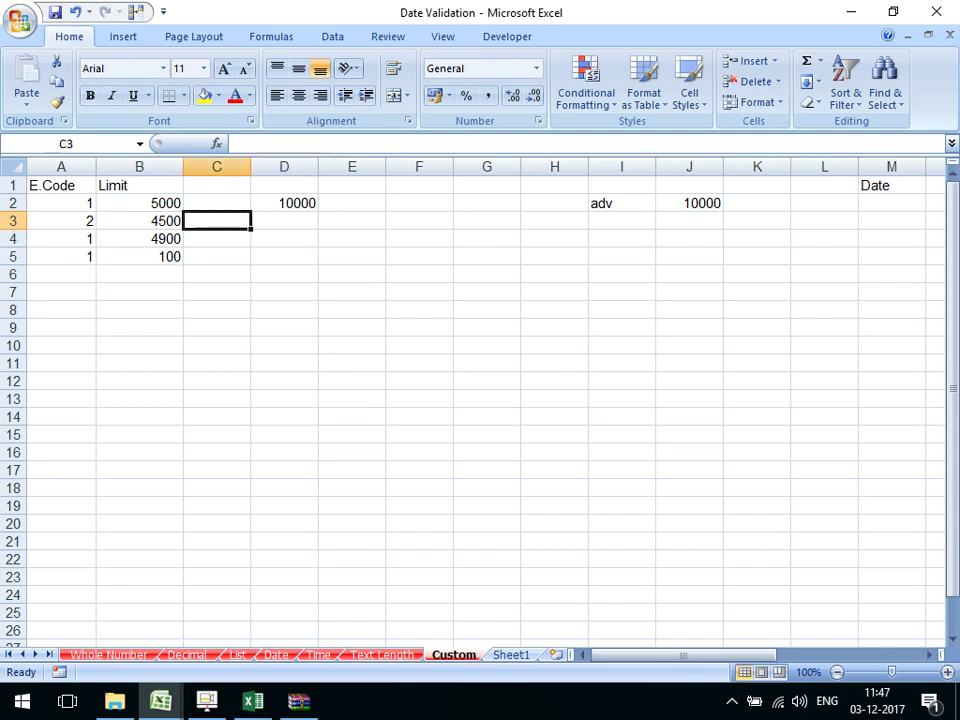
{"action": "key", "text": "Left"}
{"action": "key", "text": "Up"}
{"action": "key", "text": "Left"}
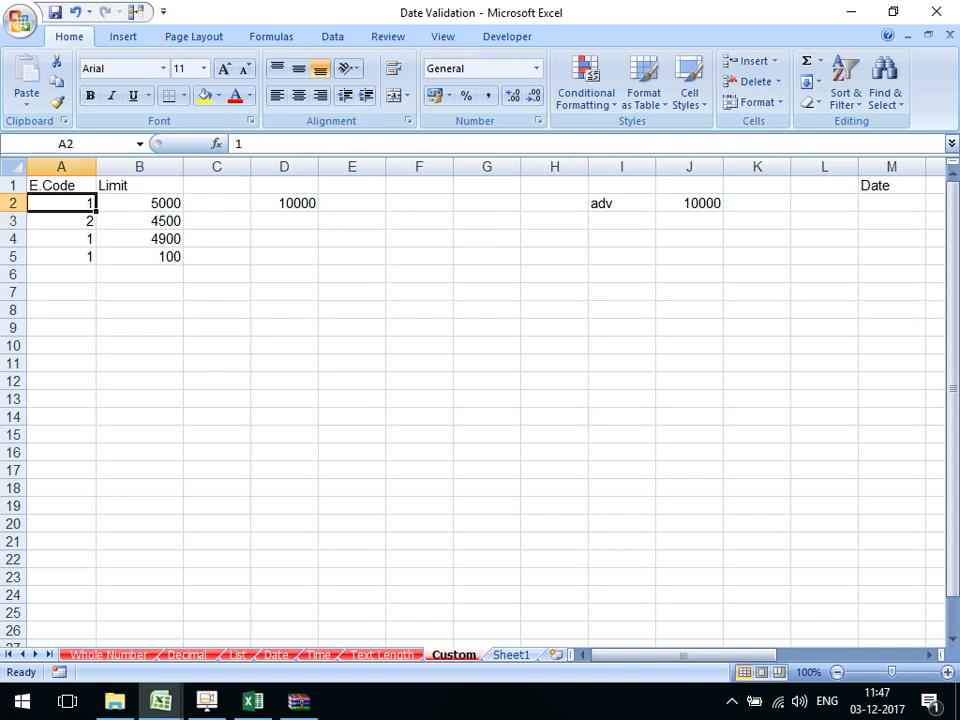
{"action": "left_click", "coordinate": [139, 203]}
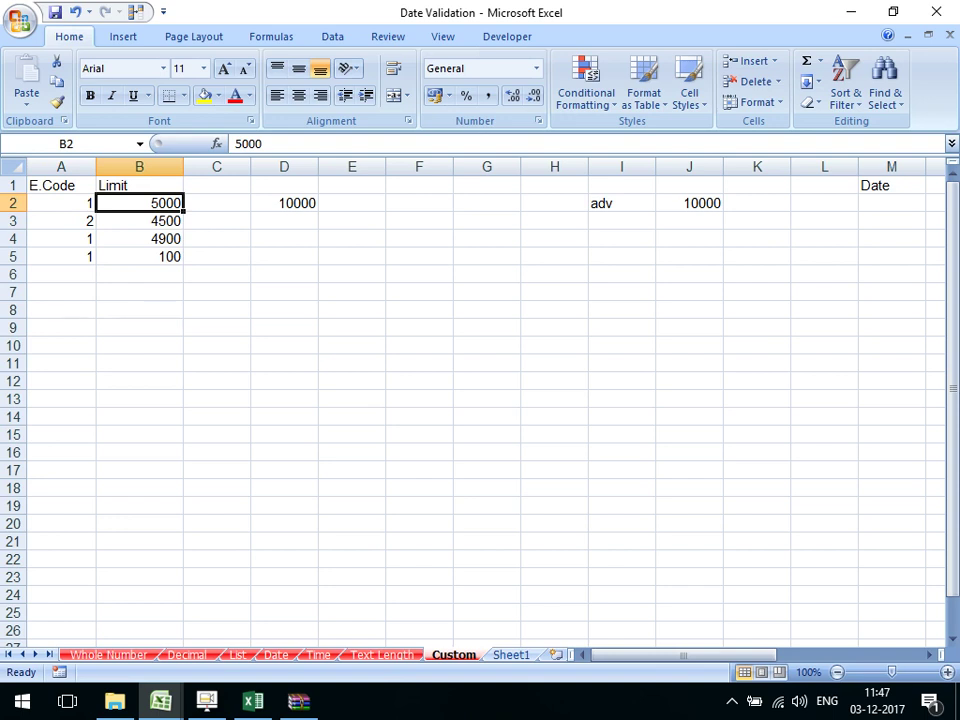
- Enter the same =SUMIF(A:A,A2,B:B) formula in C2, showing 10000, then return to A2
{"action": "left_click", "coordinate": [216, 203]}
{"action": "type", "text": "=sum"}
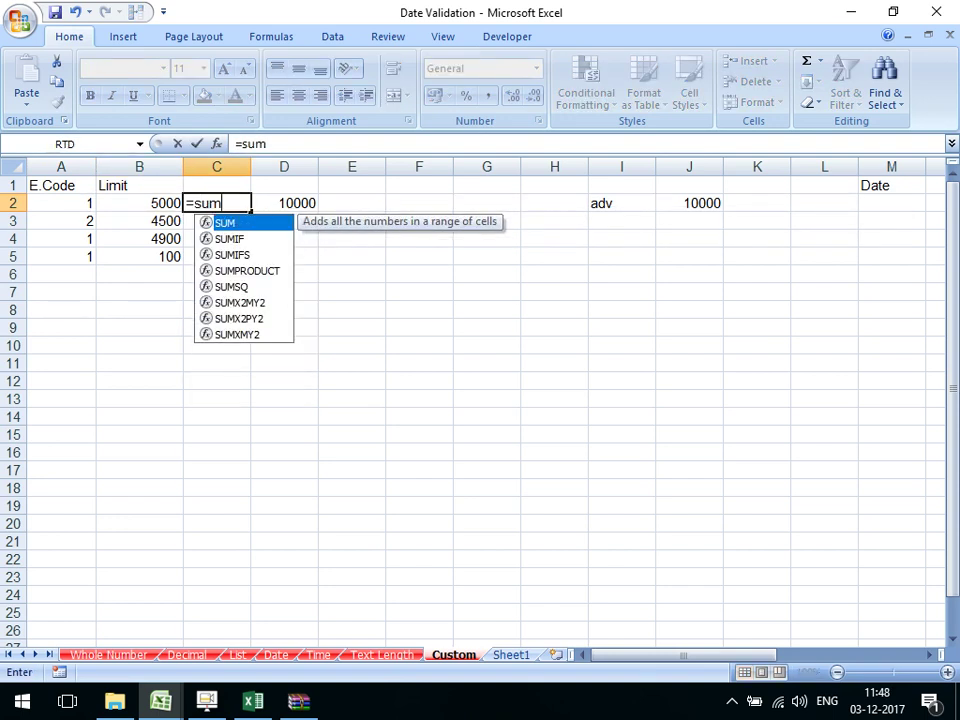
{"action": "key", "text": "Escape"}
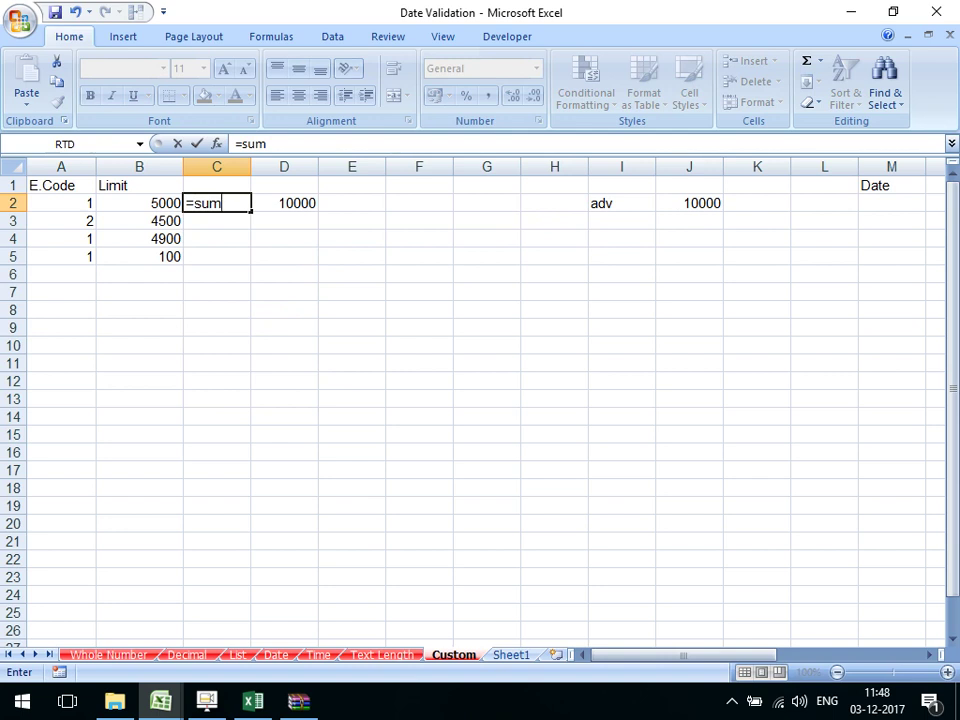
{"action": "type", "text": "if"}
{"action": "key", "text": "Tab"}
{"action": "left_click", "coordinate": [139, 203]}
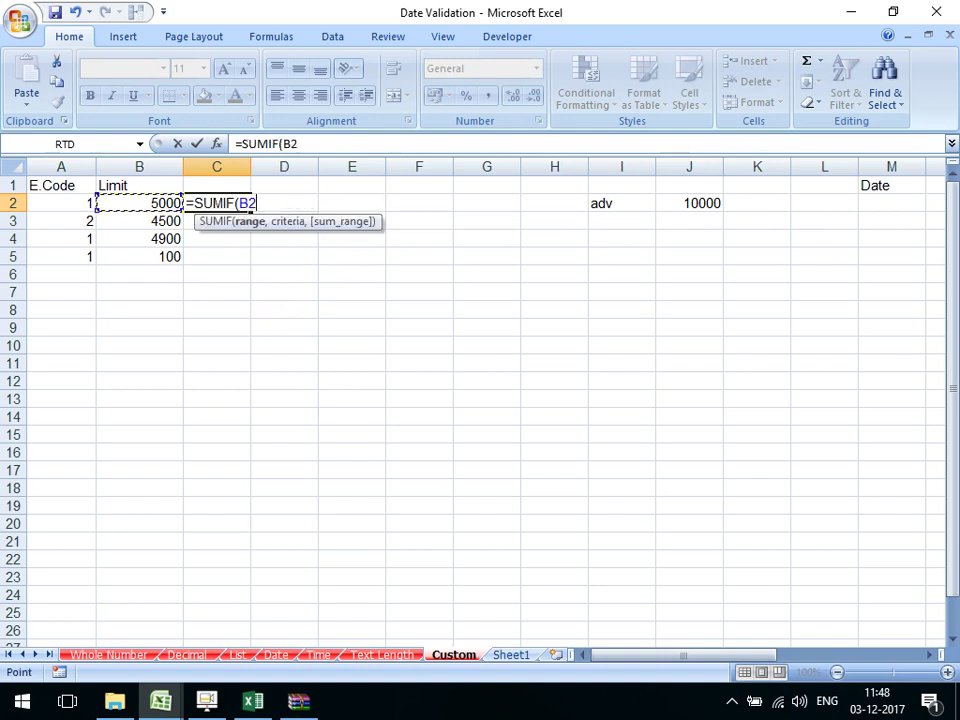
{"action": "key", "text": "Left"}
{"action": "key", "text": "ctrl+space"}
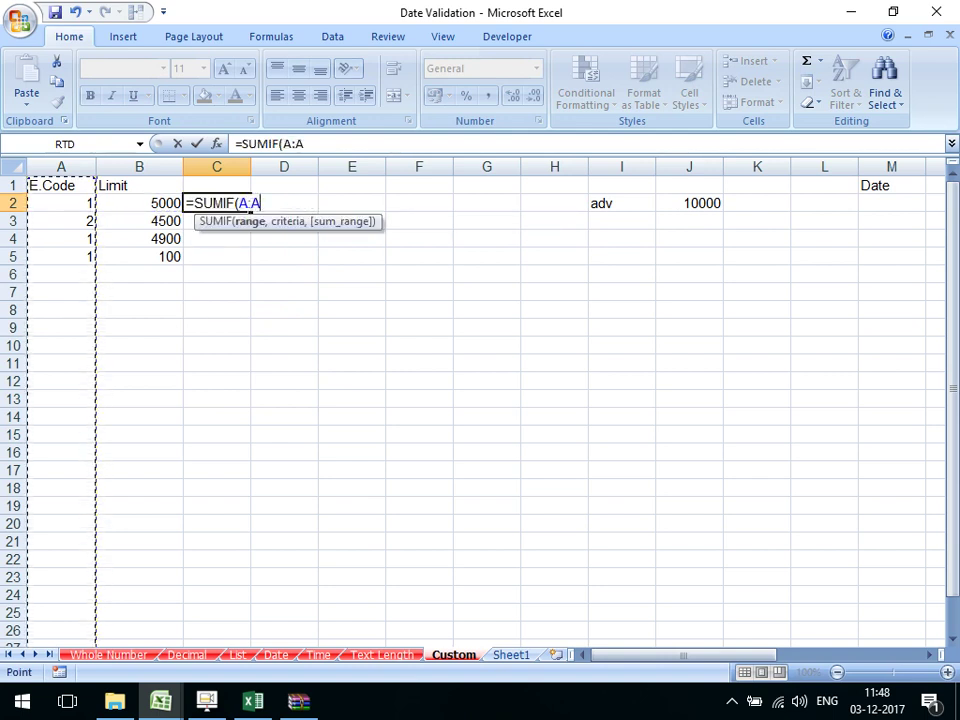
{"action": "type", "text": ","}
{"action": "key", "text": "Left"}
{"action": "key", "text": "Left"}
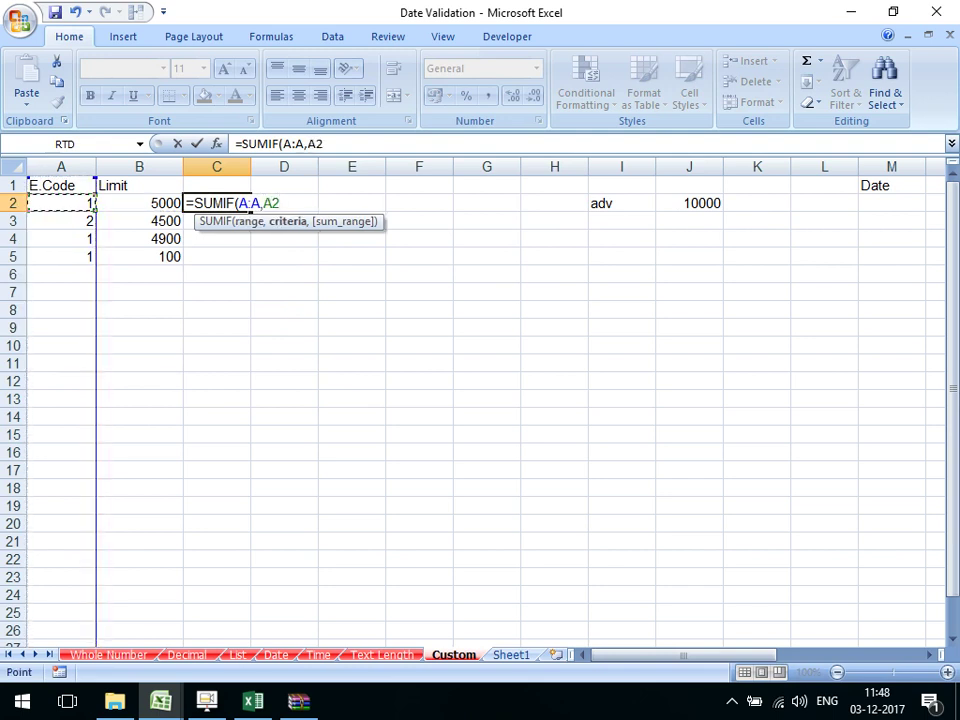
{"action": "type", "text": ","}
{"action": "key", "text": "Left"}
{"action": "key", "text": "ctrl+space"}
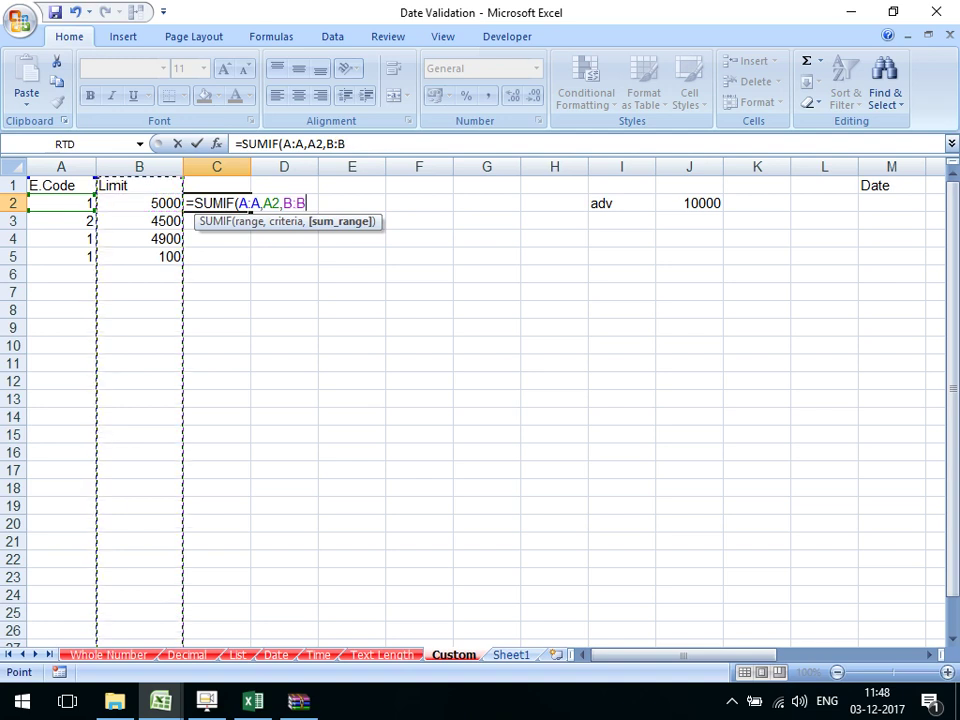
{"action": "key", "text": "Return"}
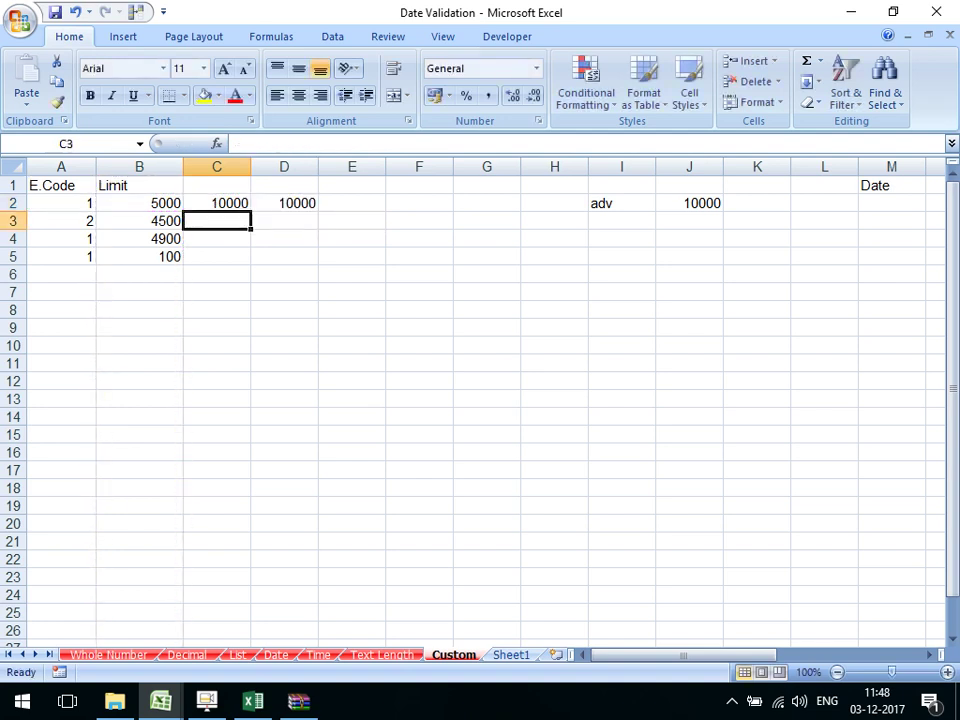
{"action": "key", "text": "Up"}
{"action": "key", "text": "Left"}
{"action": "key", "text": "Left"}
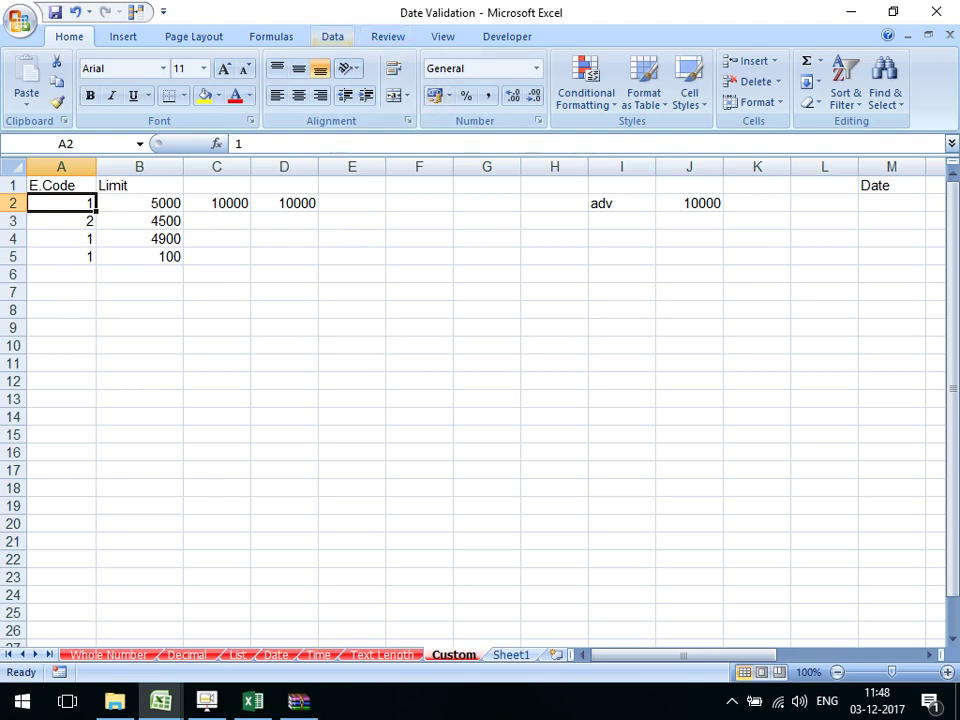
- Apply the custom validation rule for A2 from the Data tab and select column C
{"action": "left_click", "coordinate": [332, 36]}
{"action": "left_click", "coordinate": [712, 61]}
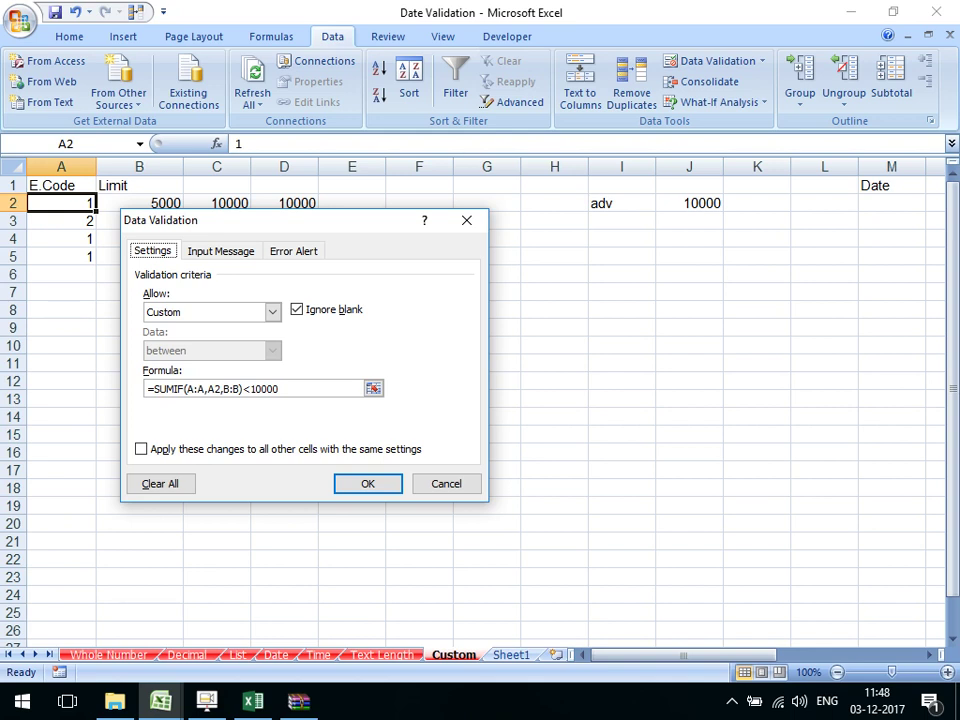
{"action": "key", "text": "Return"}
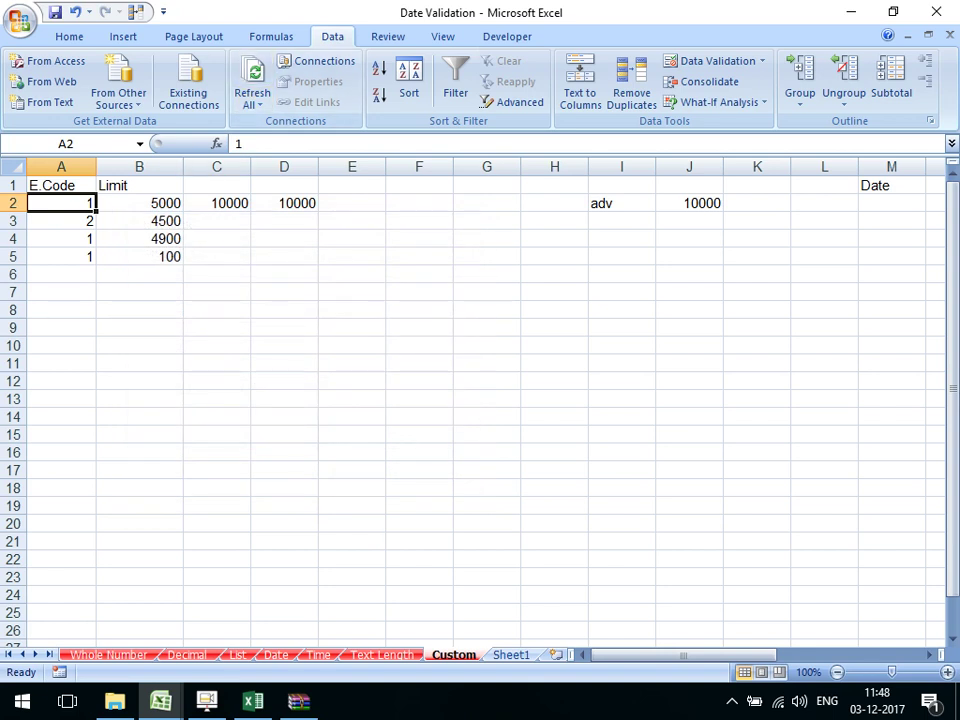
{"action": "left_click", "coordinate": [216, 166]}
- Give Limit cell B2 the custom rule =SUMIF(A:A,A2,B:B)<=10000, then move down the Limit values
{"action": "key", "text": "ctrl+shift+equal"}
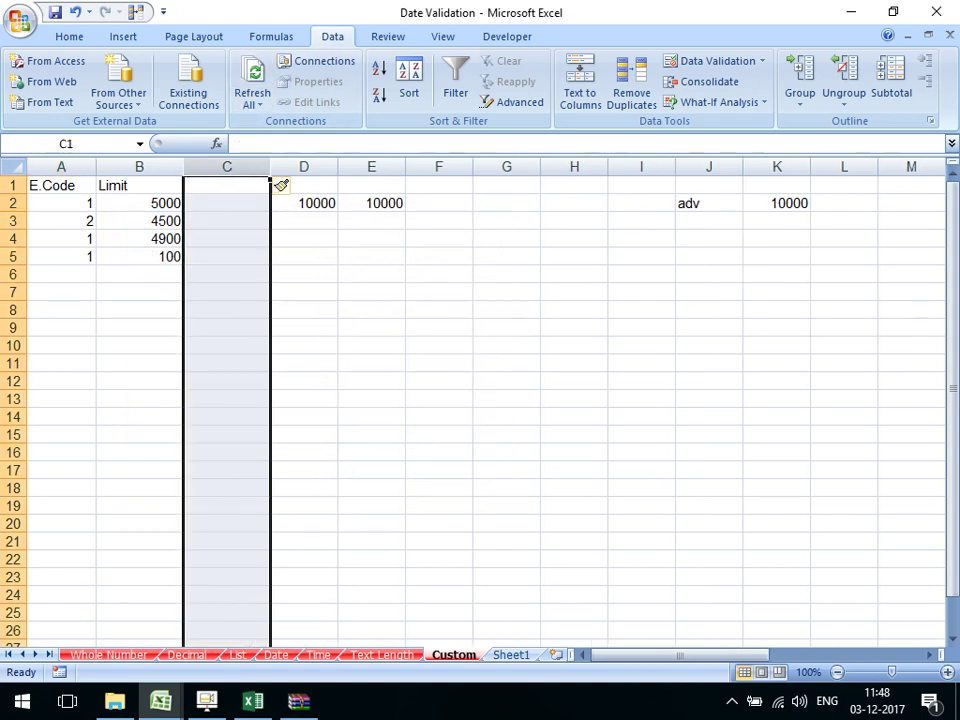
{"action": "left_click", "coordinate": [139, 185]}
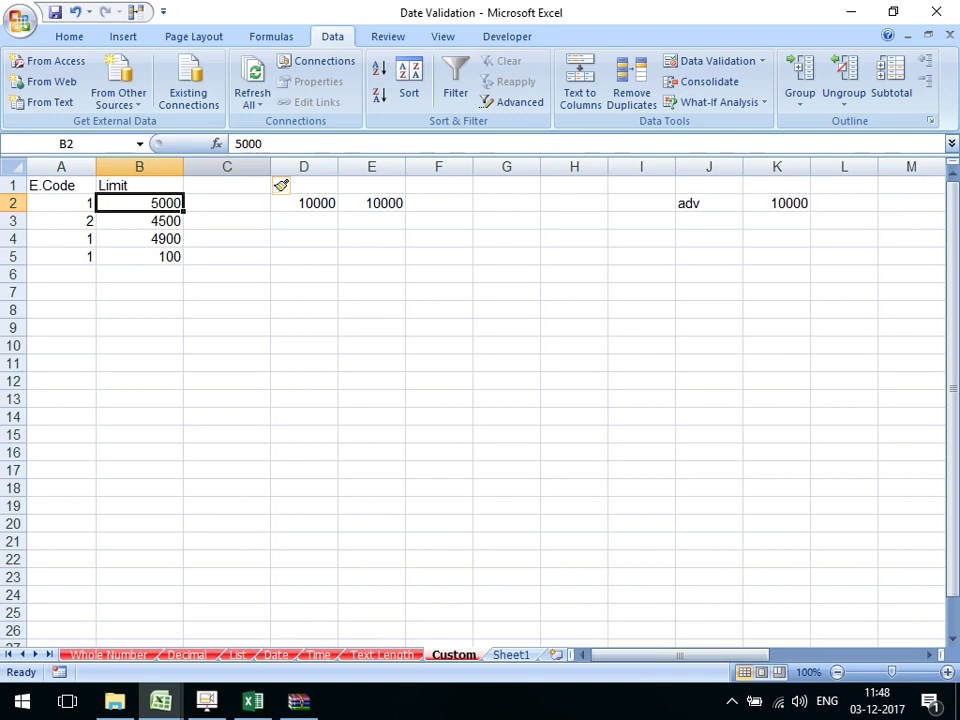
{"action": "left_click", "coordinate": [712, 61]}
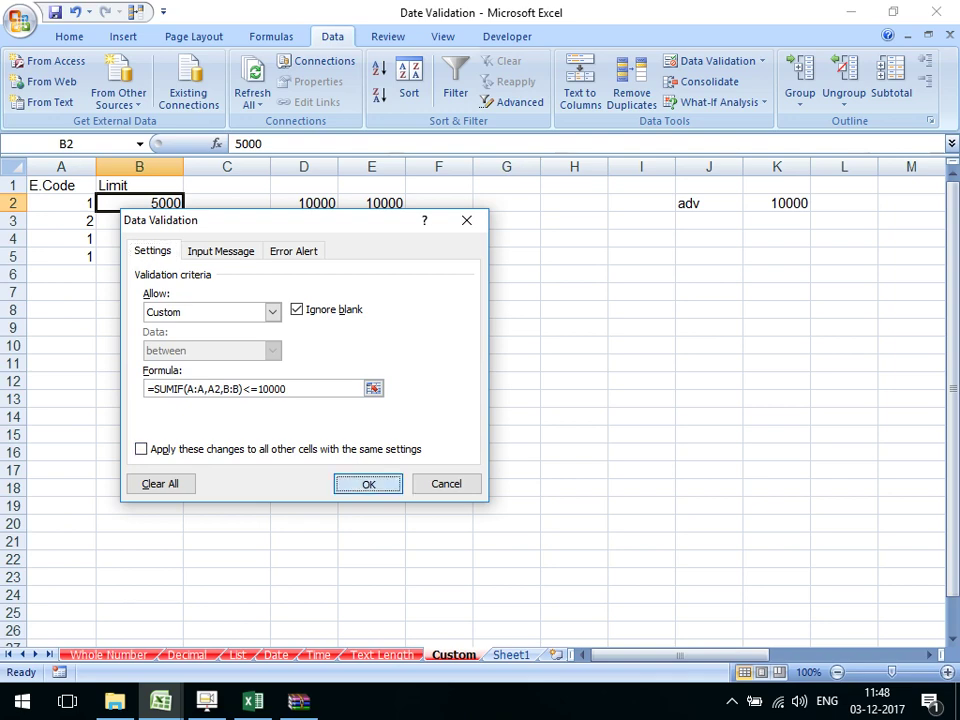
{"action": "key", "text": "Return"}
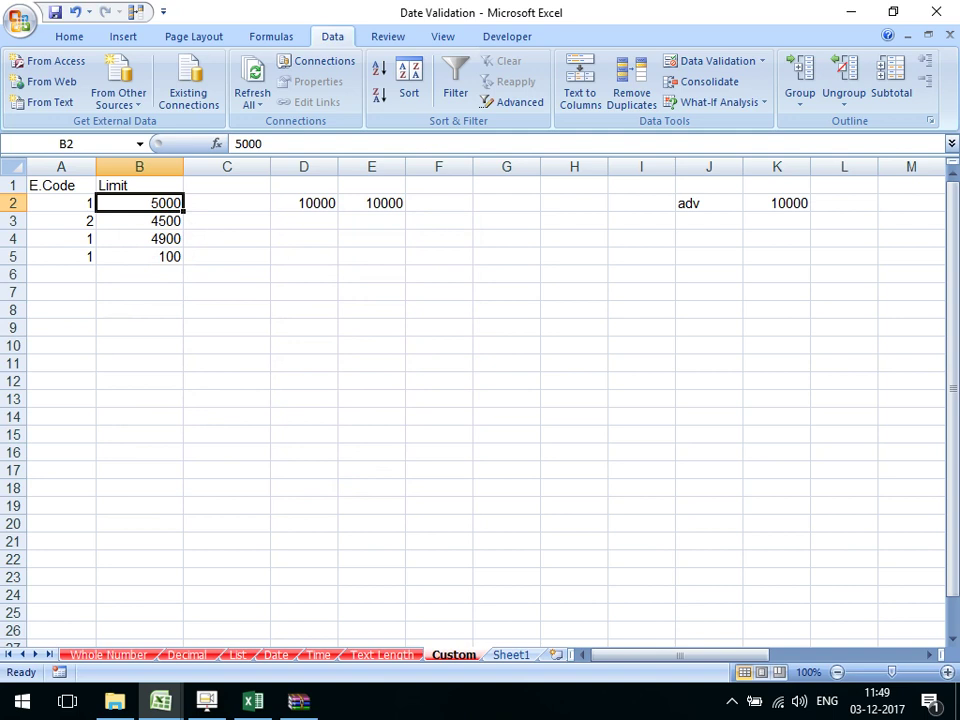
{"action": "left_click", "coordinate": [139, 221]}
{"action": "left_click", "coordinate": [139, 239]}
{"action": "left_click", "coordinate": [139, 257]}
{"action": "left_click", "coordinate": [61, 257]}
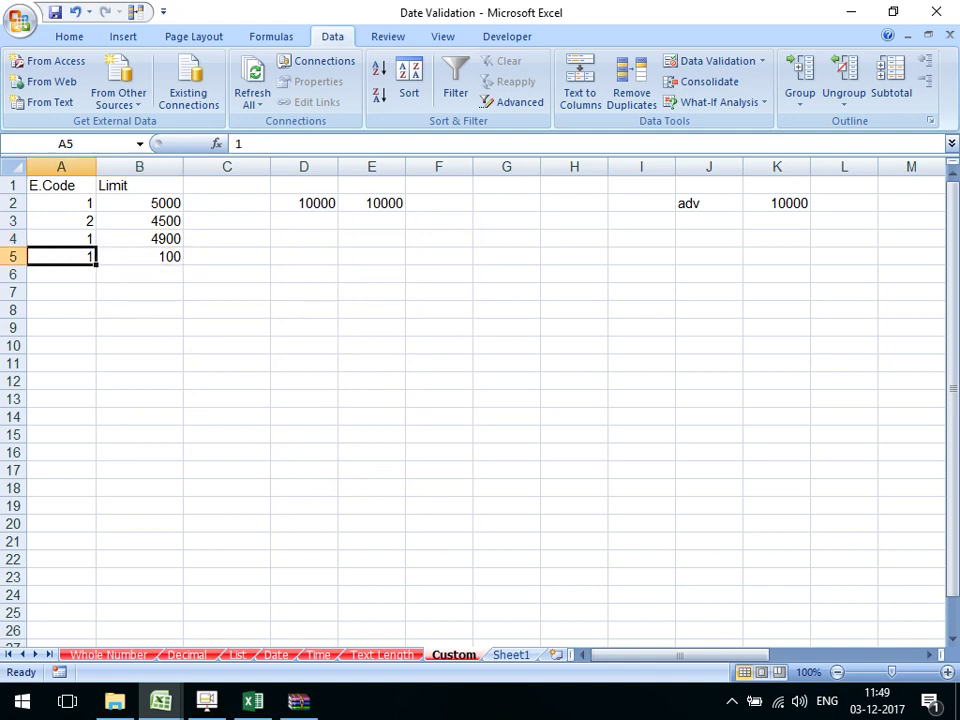
- Change code 1's last Limit value in B5 from 100 to 99
{"action": "left_click", "coordinate": [61, 221]}
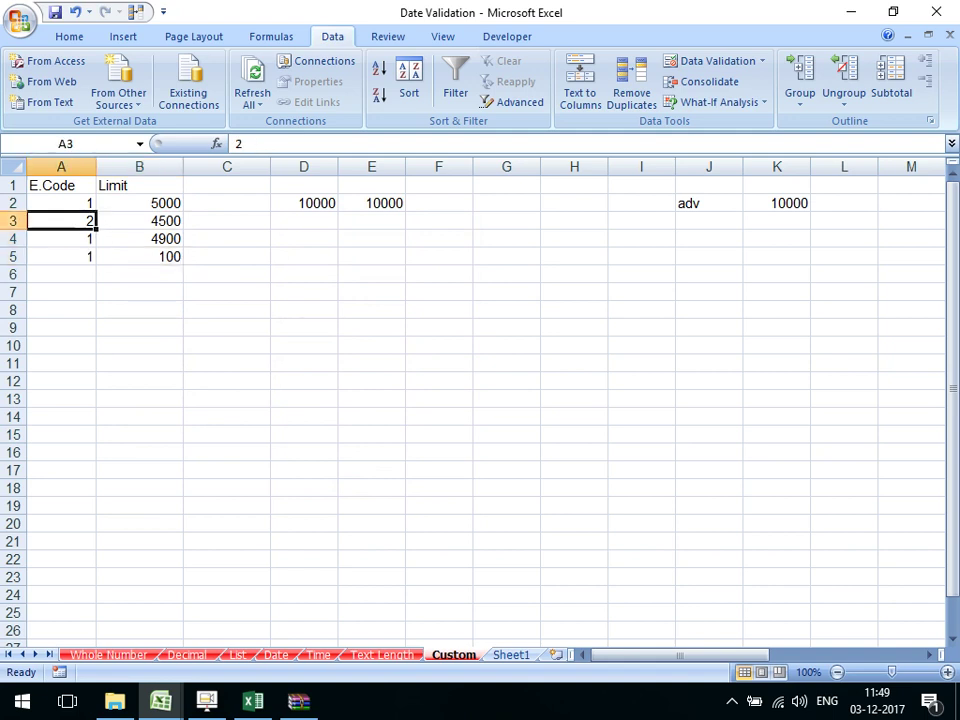
{"action": "left_click", "coordinate": [61, 203]}
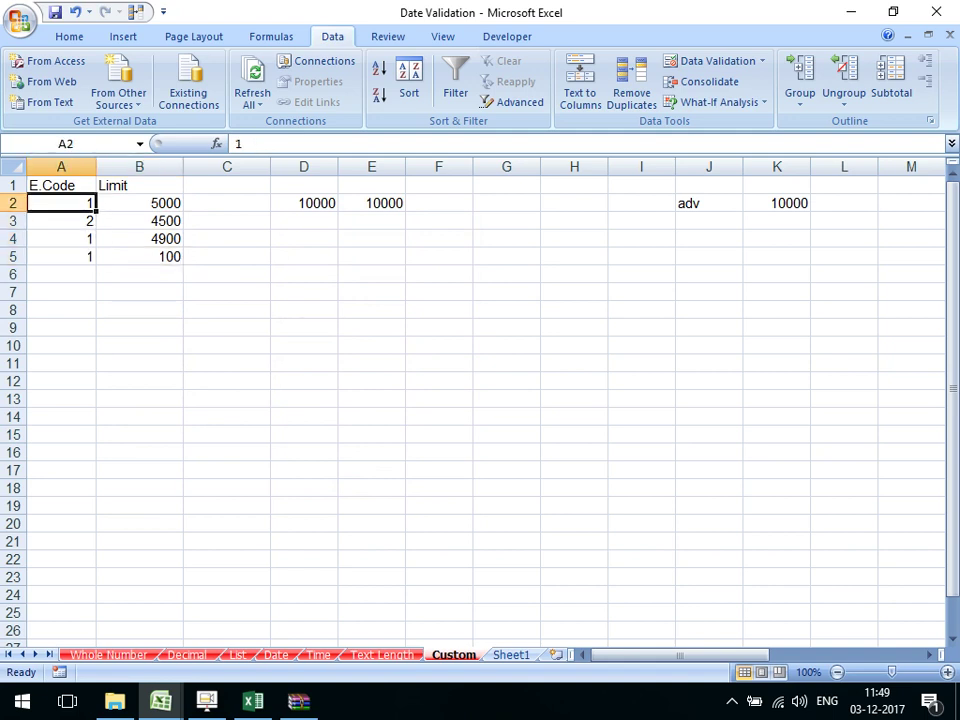
{"action": "left_click", "coordinate": [139, 203]}
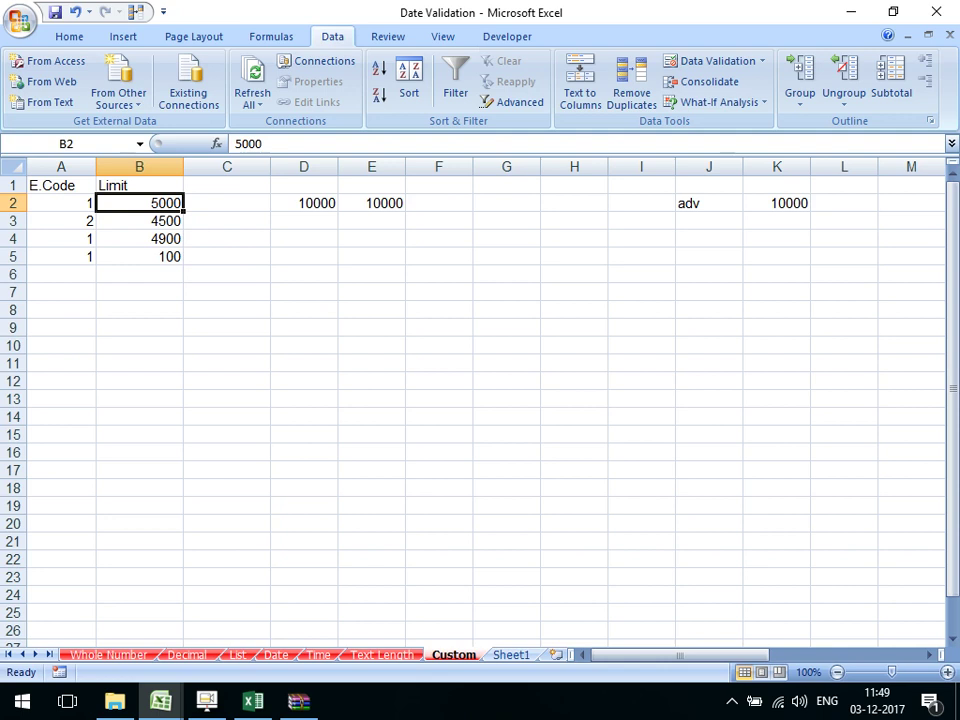
{"action": "left_click", "coordinate": [139, 221]}
{"action": "left_click", "coordinate": [139, 239]}
{"action": "left_click", "coordinate": [227, 239]}
{"action": "left_click", "coordinate": [139, 239]}
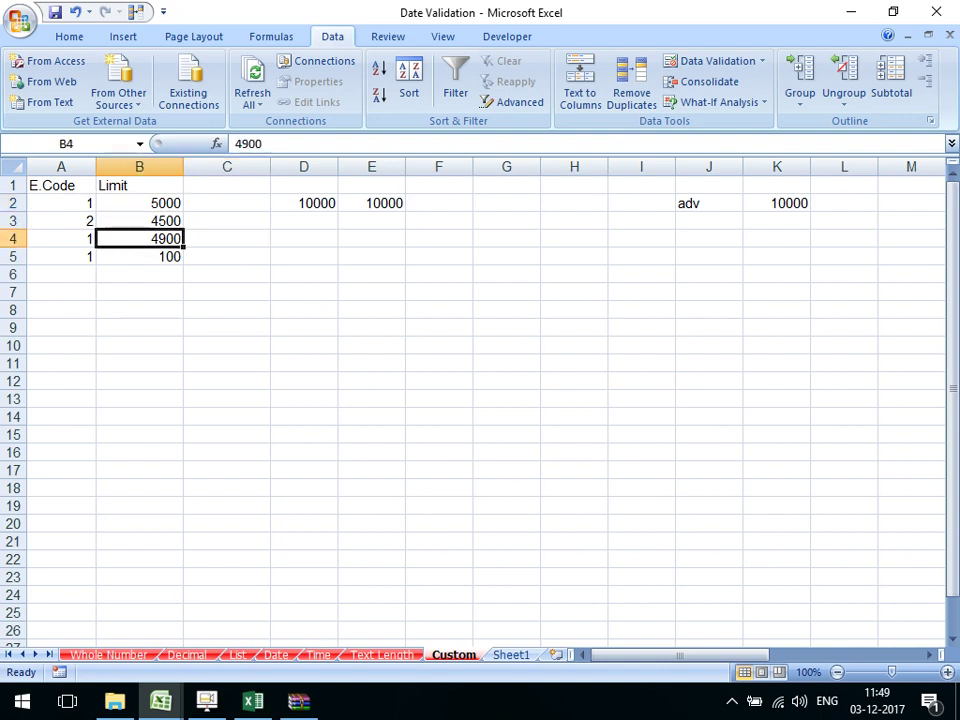
{"action": "left_click", "coordinate": [139, 257]}
{"action": "type", "text": "999"}
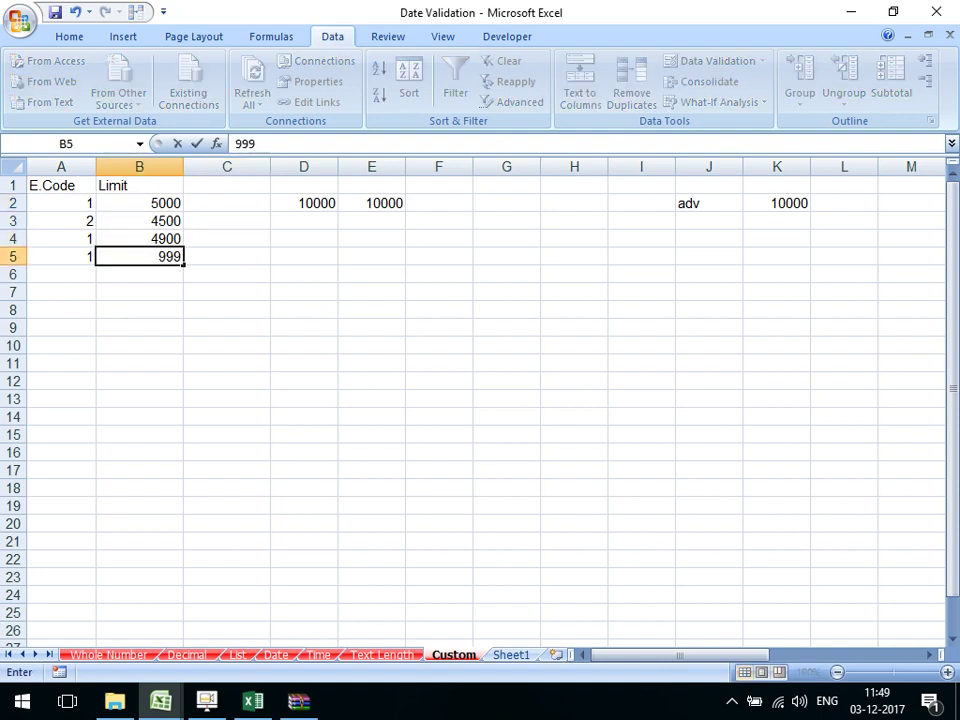
{"action": "key", "text": "BackSpace"}
- Test a 9999 entry in C5, then delete it
{"action": "left_click", "coordinate": [227, 257]}
{"action": "type", "text": "999"}
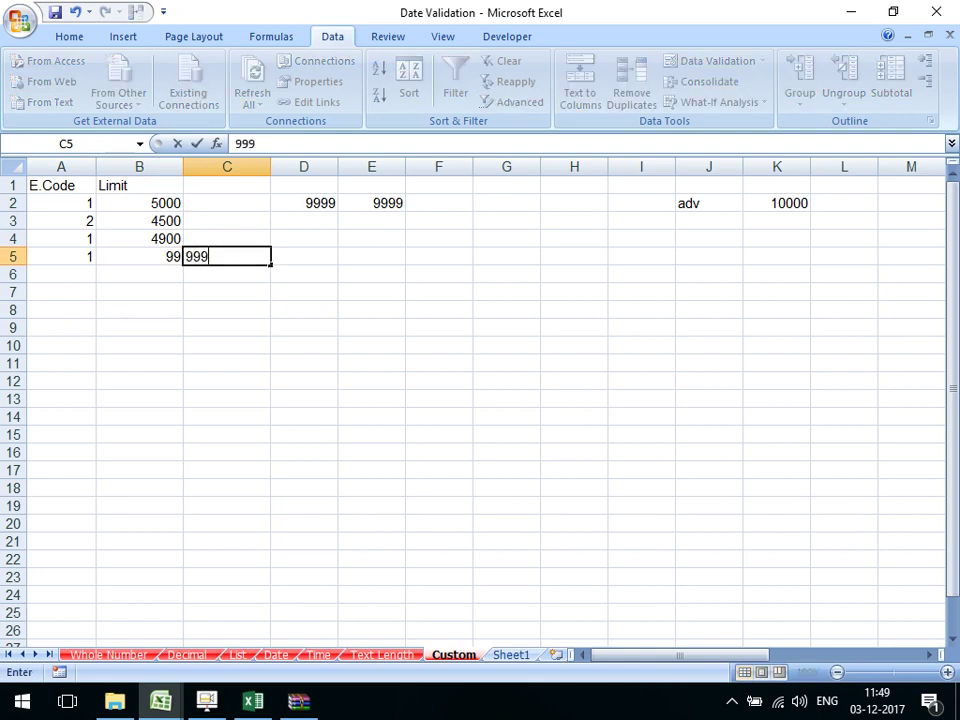
{"action": "type", "text": "9"}
{"action": "key", "text": "Return"}
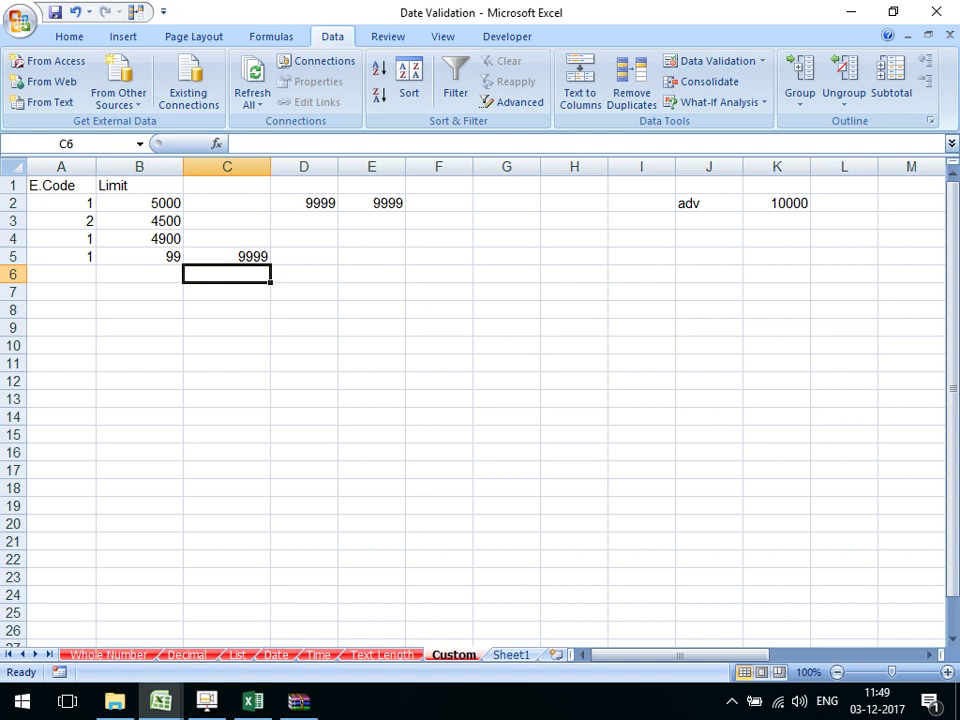
{"action": "left_click", "coordinate": [227, 256]}
{"action": "key", "text": "Delete"}
- Clear the old SUMIF totals from D2 and E2
{"action": "left_click", "coordinate": [227, 238]}
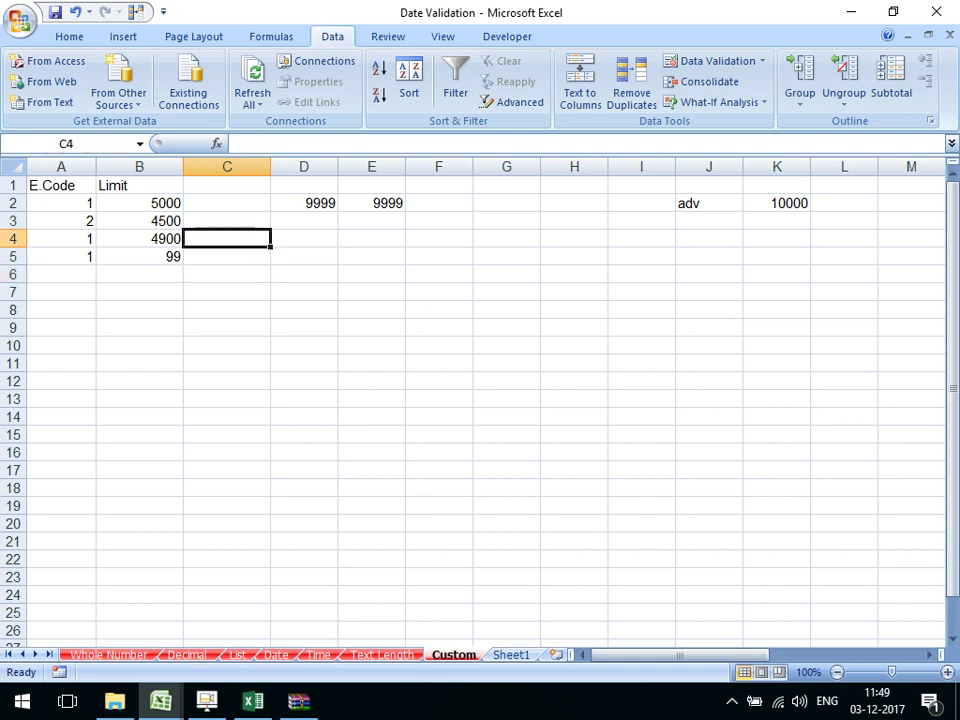
{"action": "left_click", "coordinate": [227, 221]}
{"action": "left_click", "coordinate": [304, 203]}
{"action": "left_click", "coordinate": [371, 203]}
{"action": "left_click", "coordinate": [304, 203]}
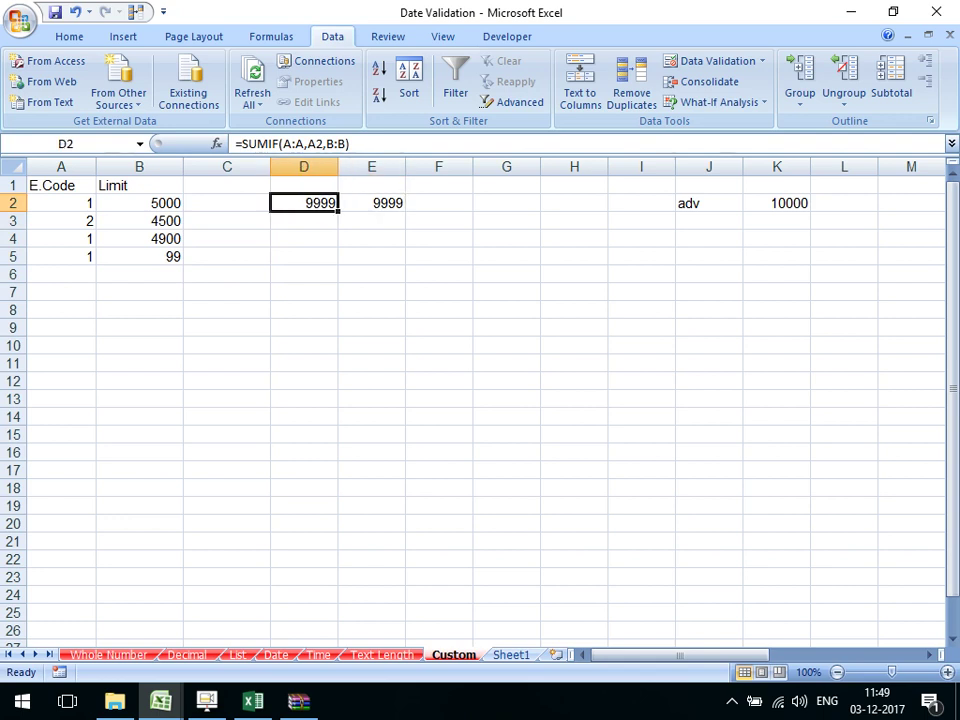
{"action": "left_click_drag", "start_coordinate": [304, 203], "coordinate": [371, 203]}
{"action": "key", "text": "Delete"}
- Add the column header 'cl bal' in C1
{"action": "left_click", "coordinate": [227, 203]}
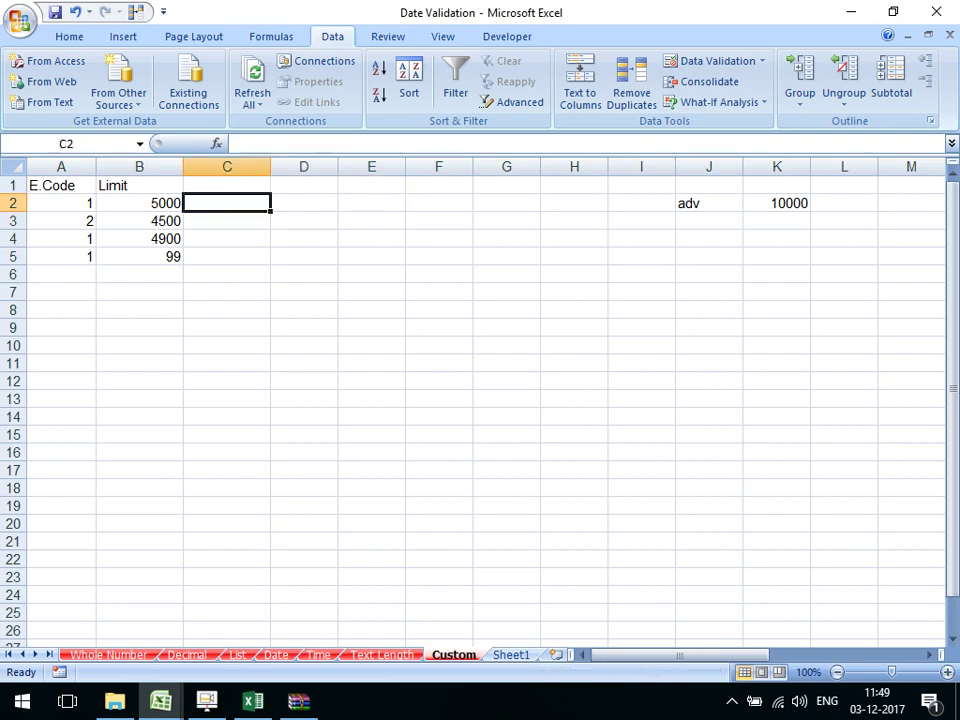
{"action": "left_click", "coordinate": [139, 185]}
{"action": "left_click", "coordinate": [227, 185]}
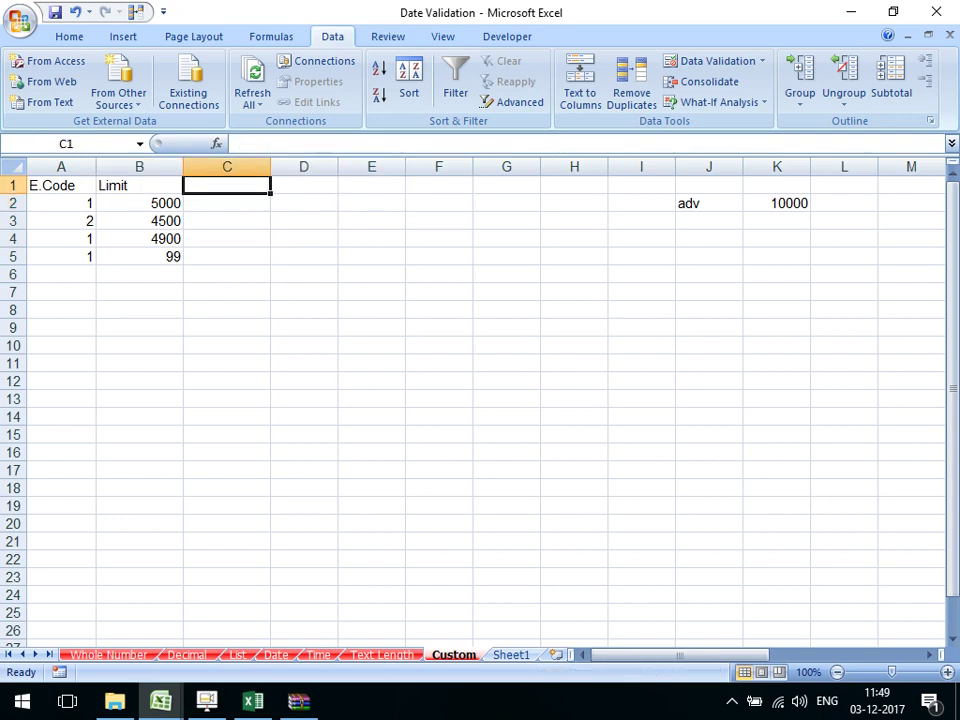
{"action": "left_click", "coordinate": [227, 203]}
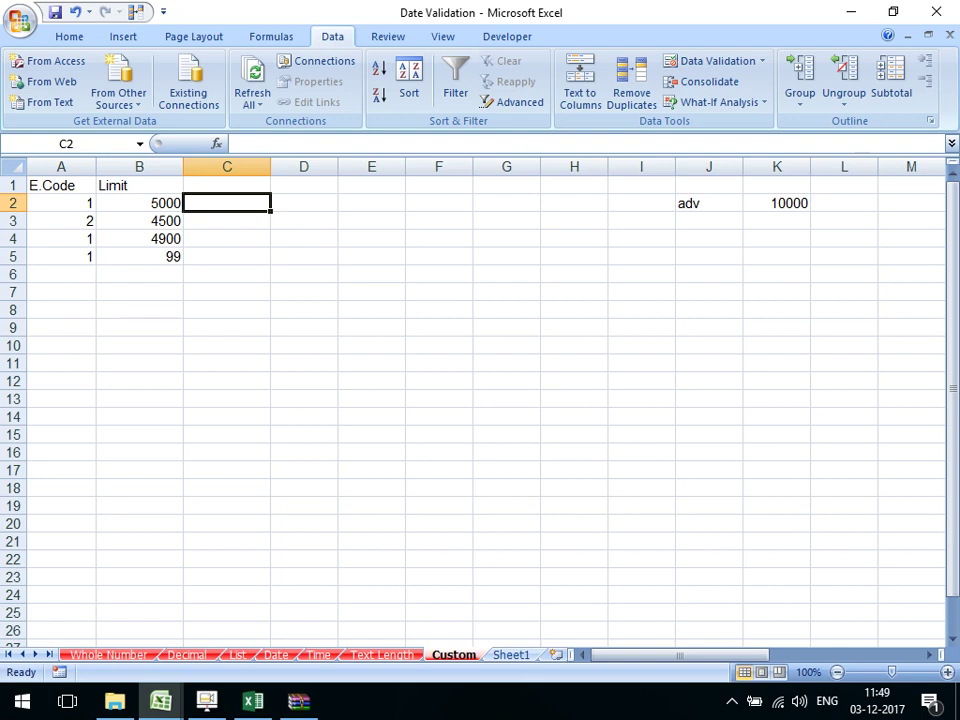
{"action": "left_click", "coordinate": [227, 185]}
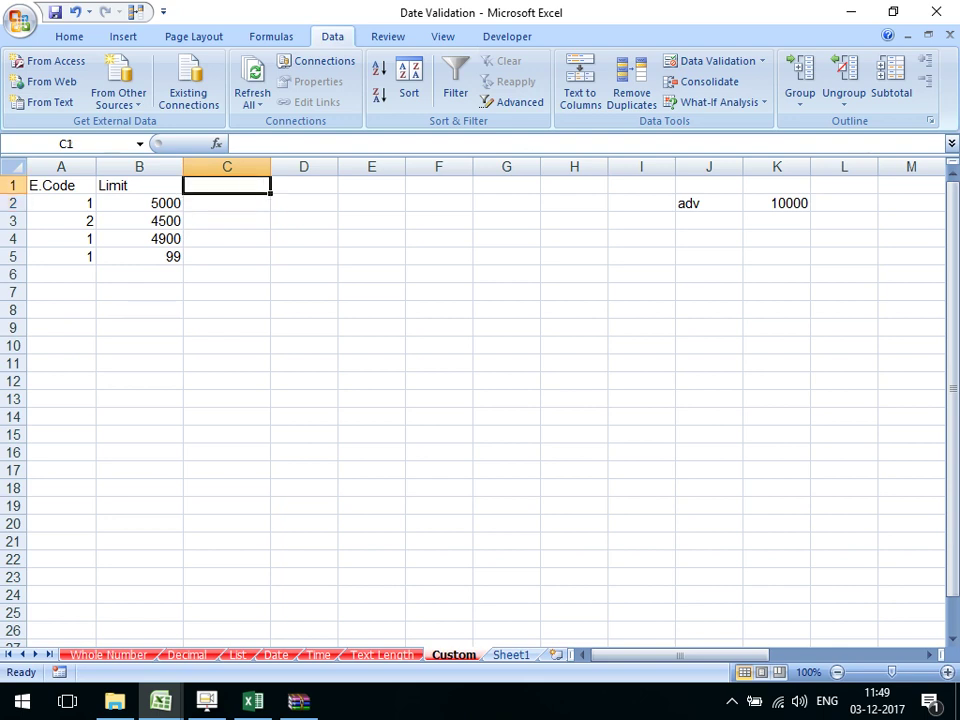
{"action": "type", "text": "cl bal"}
{"action": "key", "text": "Return"}
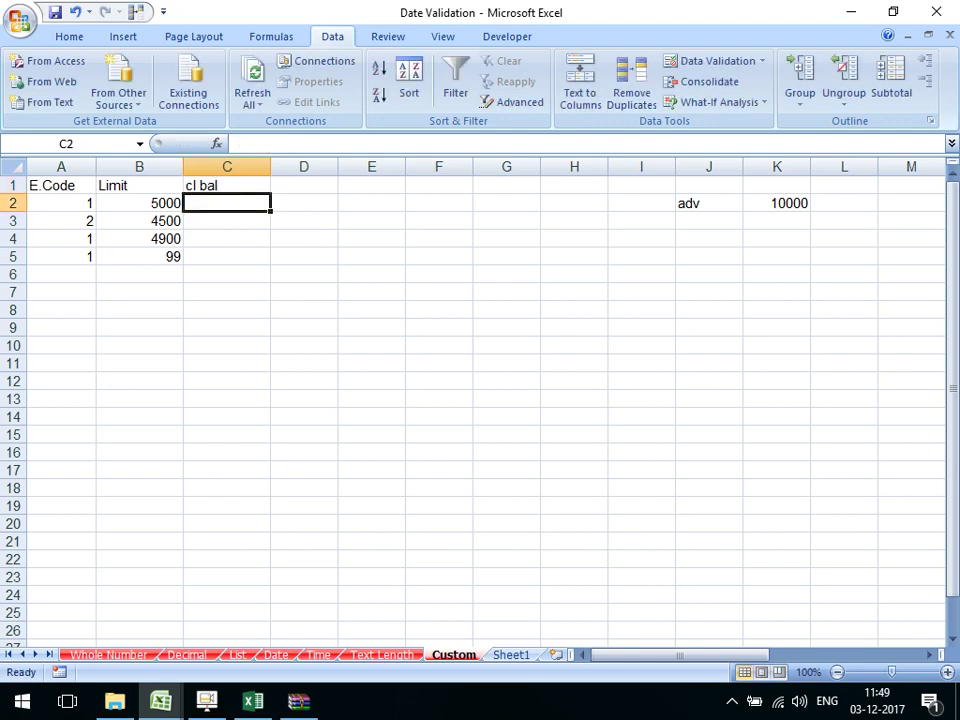
- Enter =SUMIF(A:A,A2,B:B) in C2 so it totals code 1's limits as 9999
{"action": "type", "text": "="}
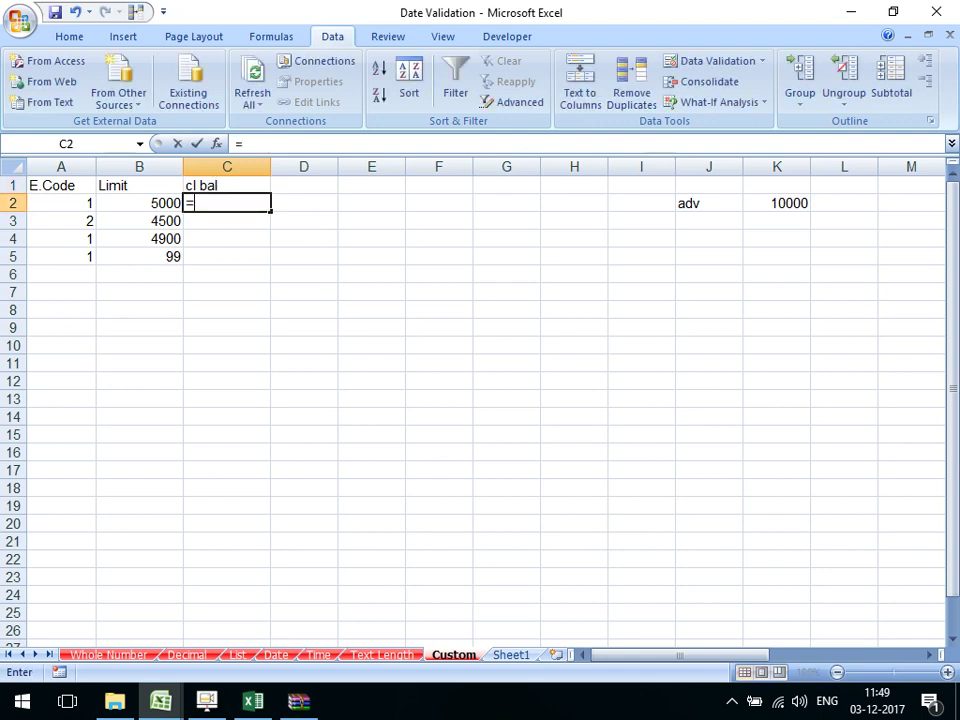
{"action": "type", "text": "sumi"}
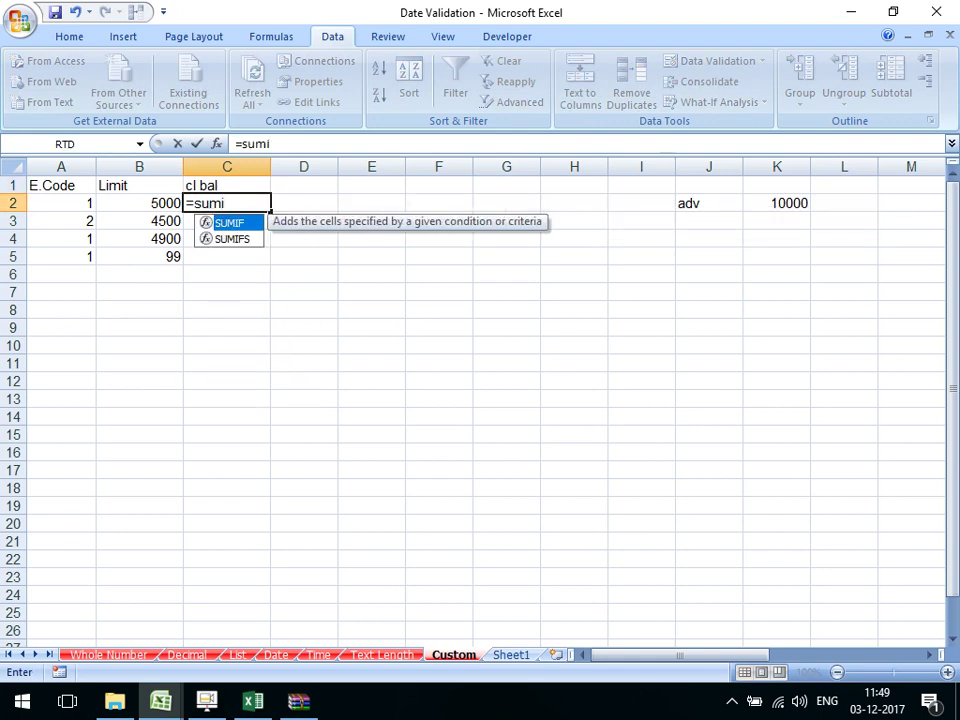
{"action": "key", "text": "Tab"}
{"action": "key", "text": "Left"}
{"action": "key", "text": "Left"}
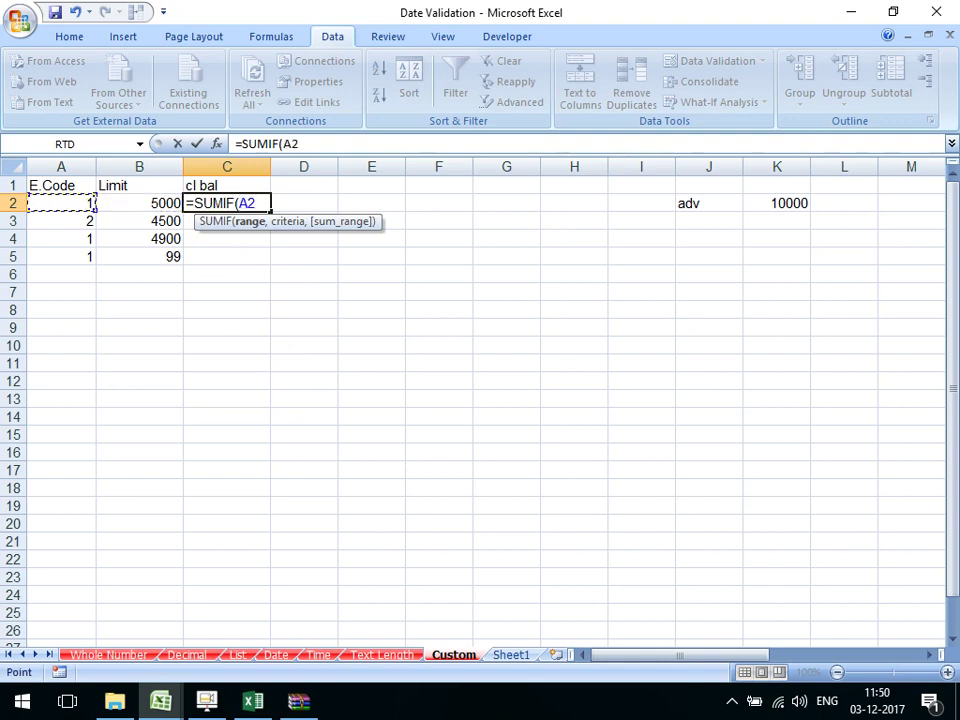
{"action": "key", "text": "ctrl+space"}
{"action": "type", "text": ","}
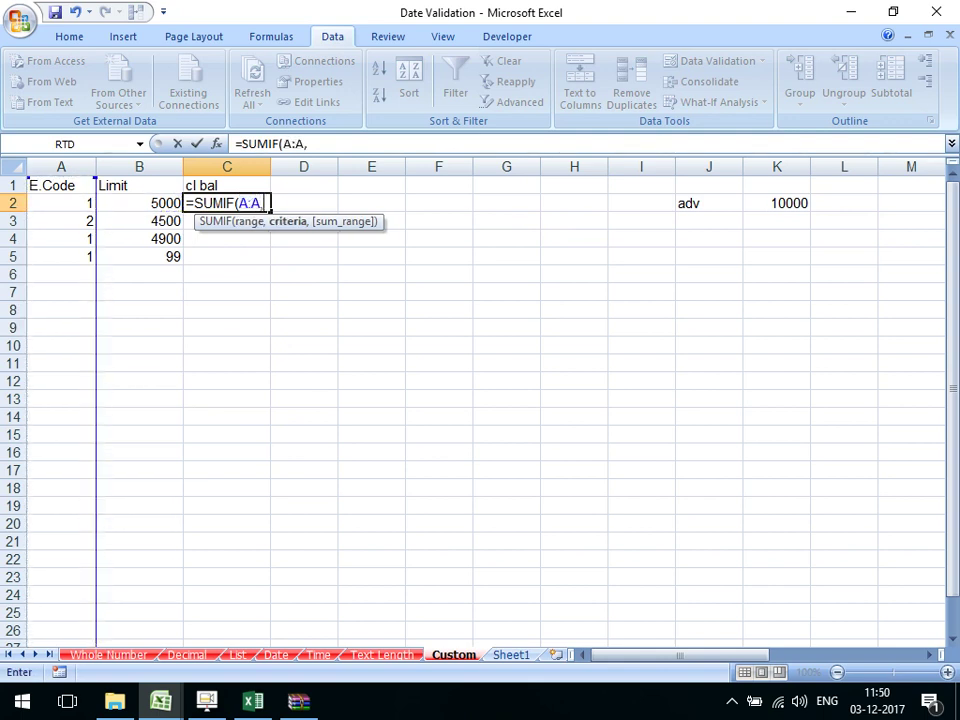
{"action": "key", "text": "Left"}
{"action": "key", "text": "Left"}
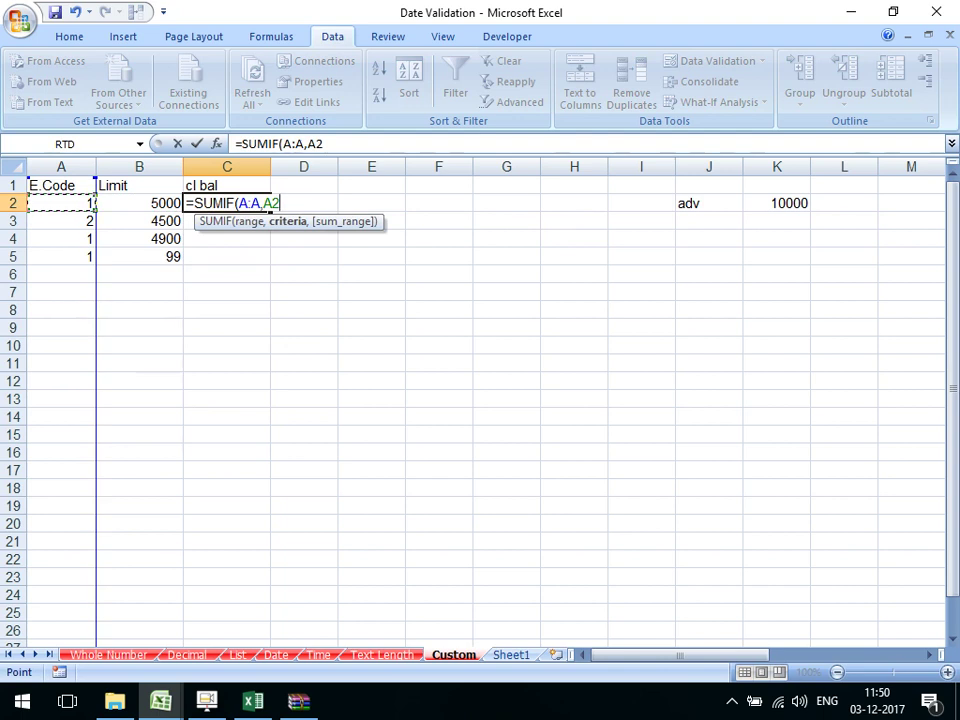
{"action": "type", "text": ","}
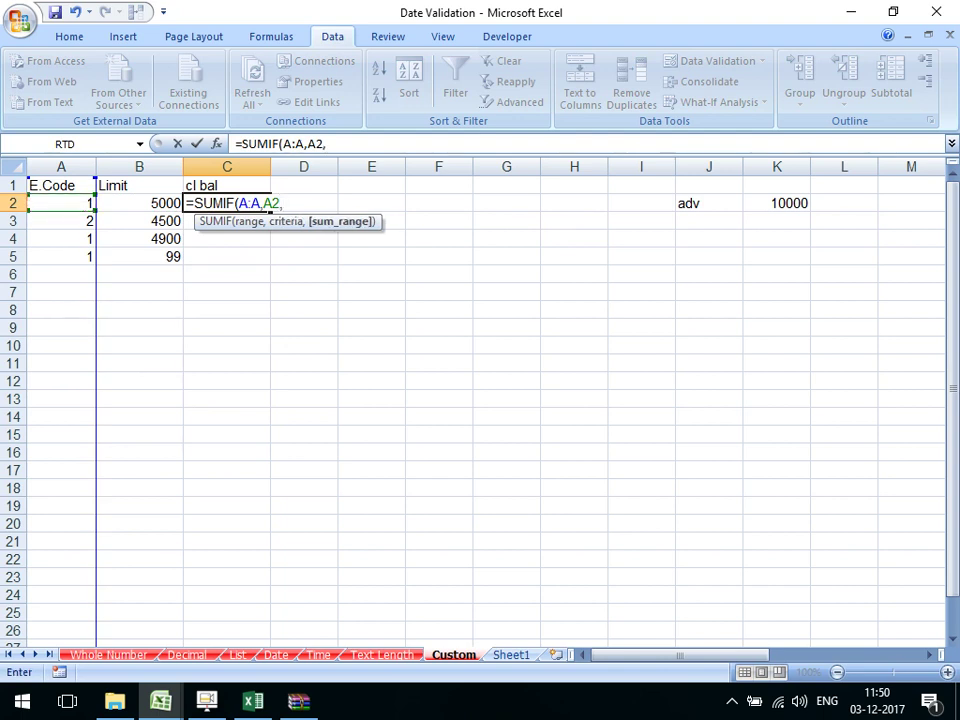
{"action": "key", "text": "Left"}
{"action": "key", "text": "ctrl+space"}
{"action": "key", "text": "Return"}
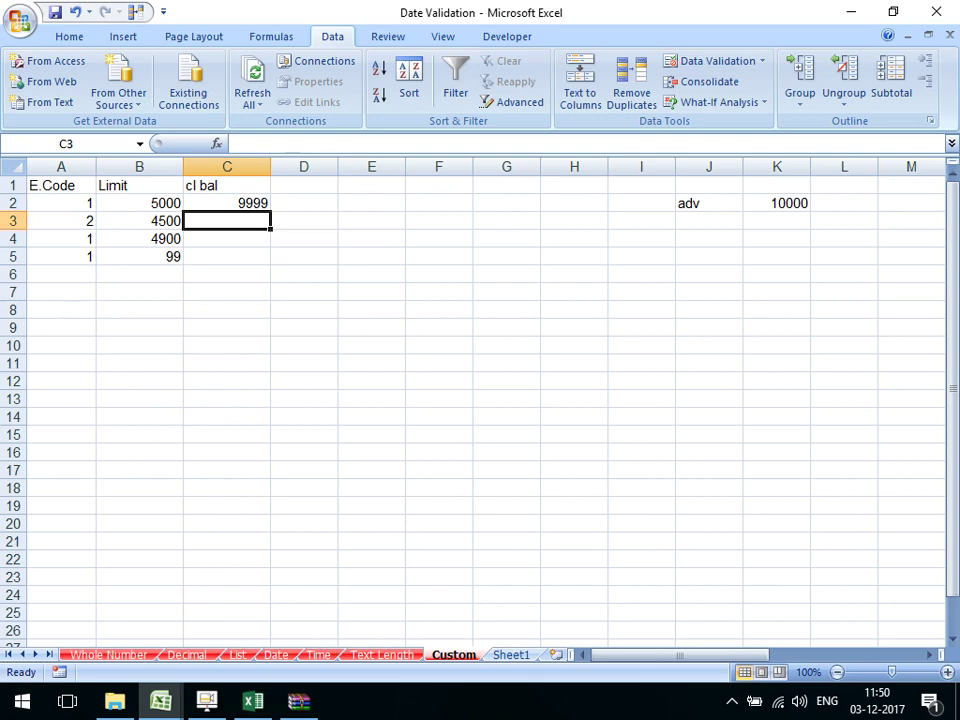
{"action": "right_click", "coordinate": [360, 488]}
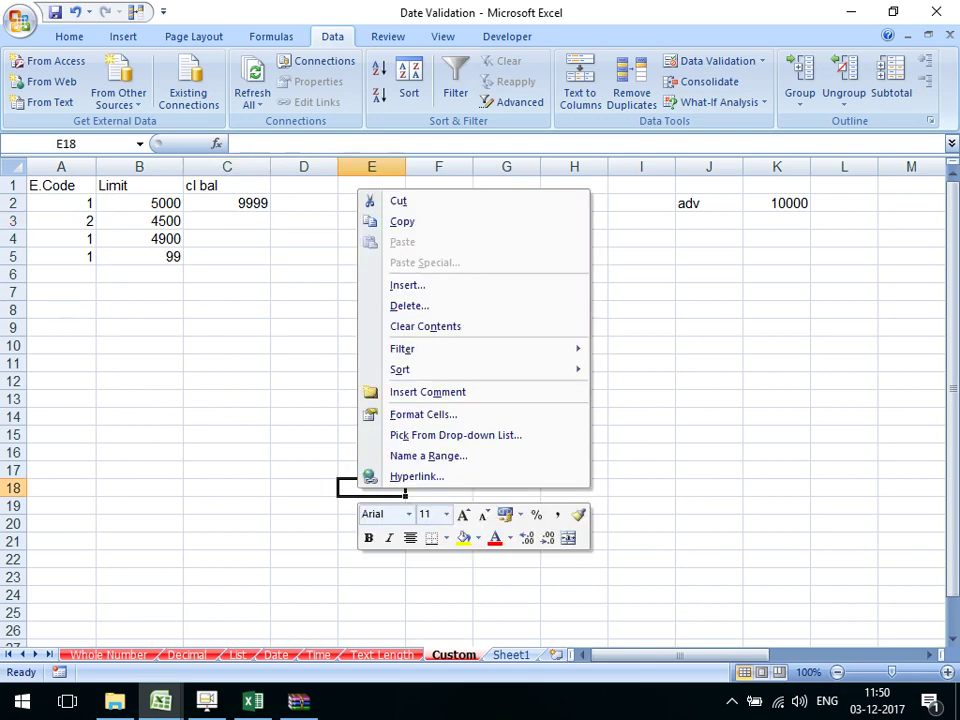
- Inspect the cl bal formula in C2 without changing it
{"action": "key", "text": "Escape"}
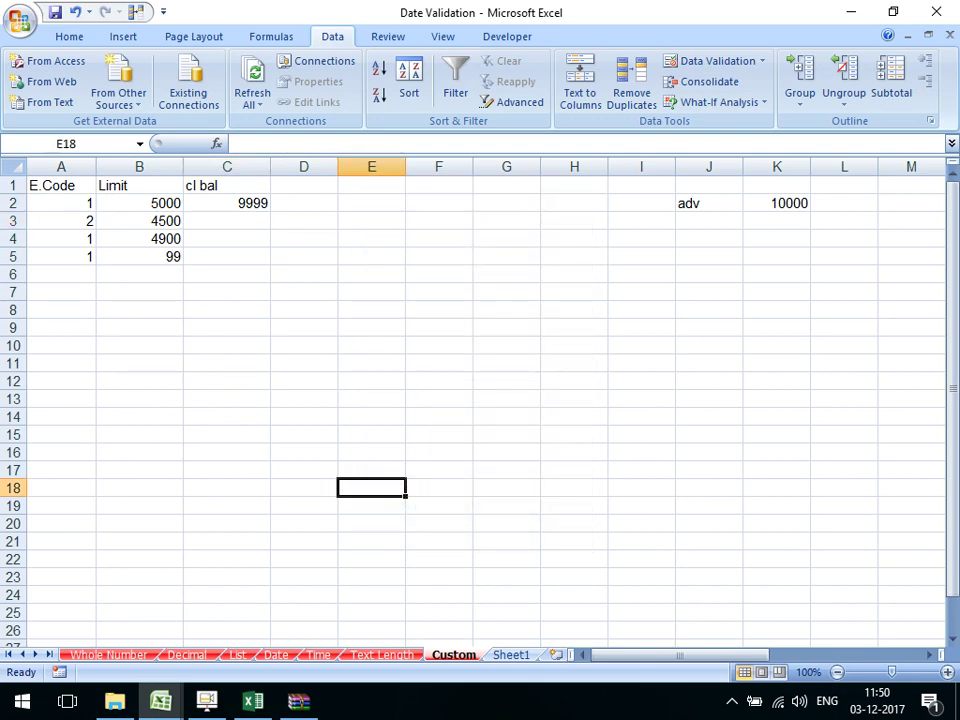
{"action": "key", "text": "Up"}
{"action": "key", "text": "Up"}
{"action": "key", "text": "Up"}
{"action": "key", "text": "Up"}
{"action": "key", "text": "Up"}
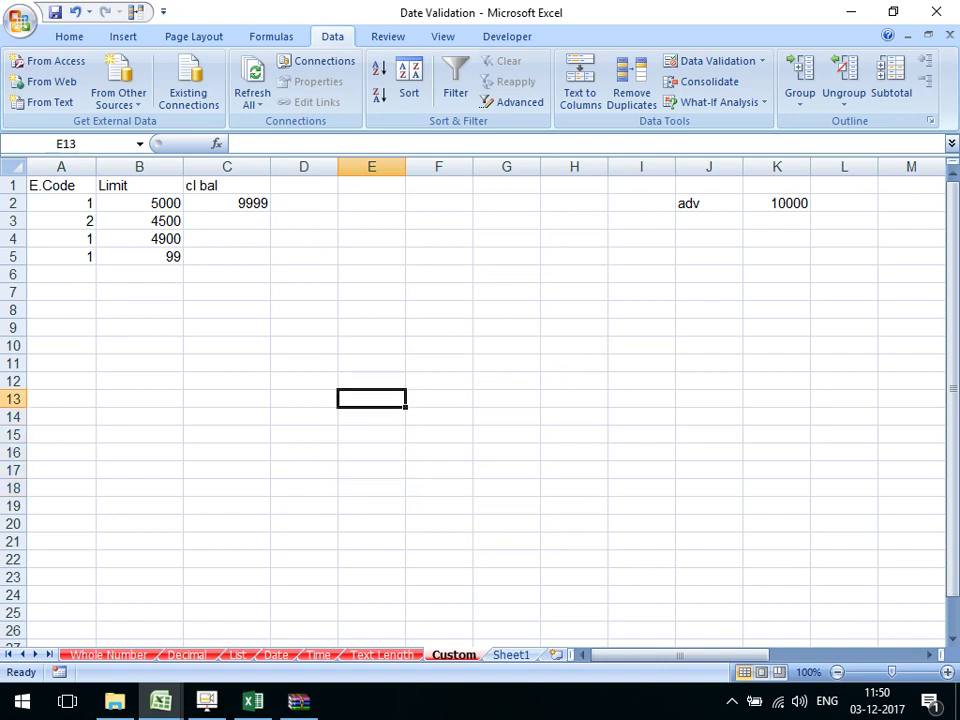
{"action": "key", "text": "Up"}
{"action": "key", "text": "Up"}
{"action": "key", "text": "Up"}
{"action": "key", "text": "Up"}
{"action": "key", "text": "Up"}
{"action": "key", "text": "Up"}
{"action": "key", "text": "Up"}
{"action": "key", "text": "Up"}
{"action": "key", "text": "Up"}
{"action": "key", "text": "Up"}
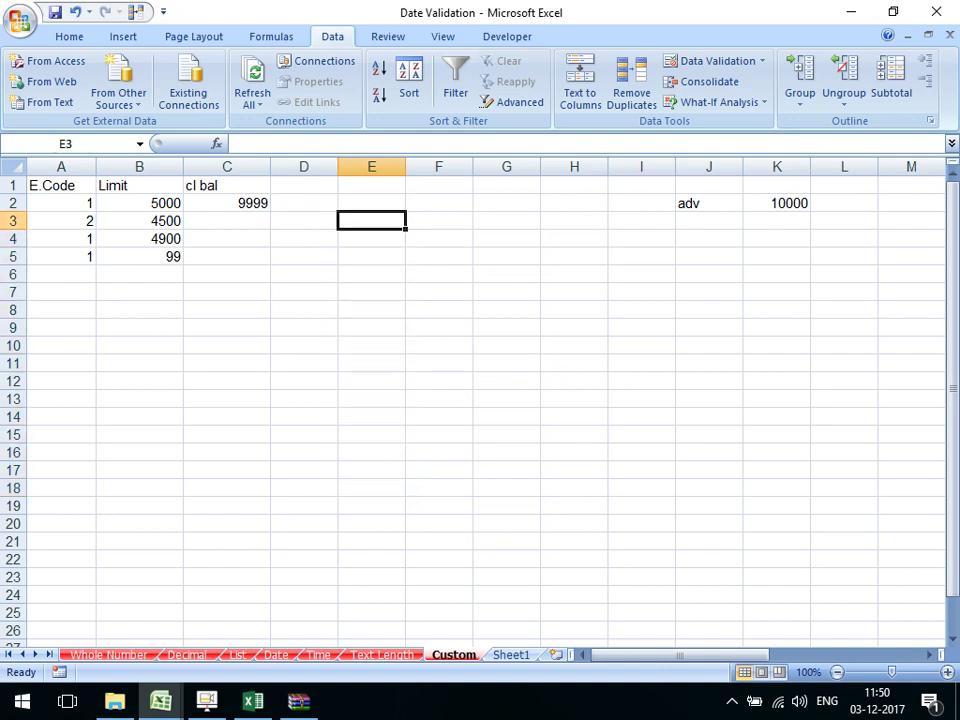
{"action": "key", "text": "Up"}
{"action": "key", "text": "Left"}
{"action": "key", "text": "Left"}
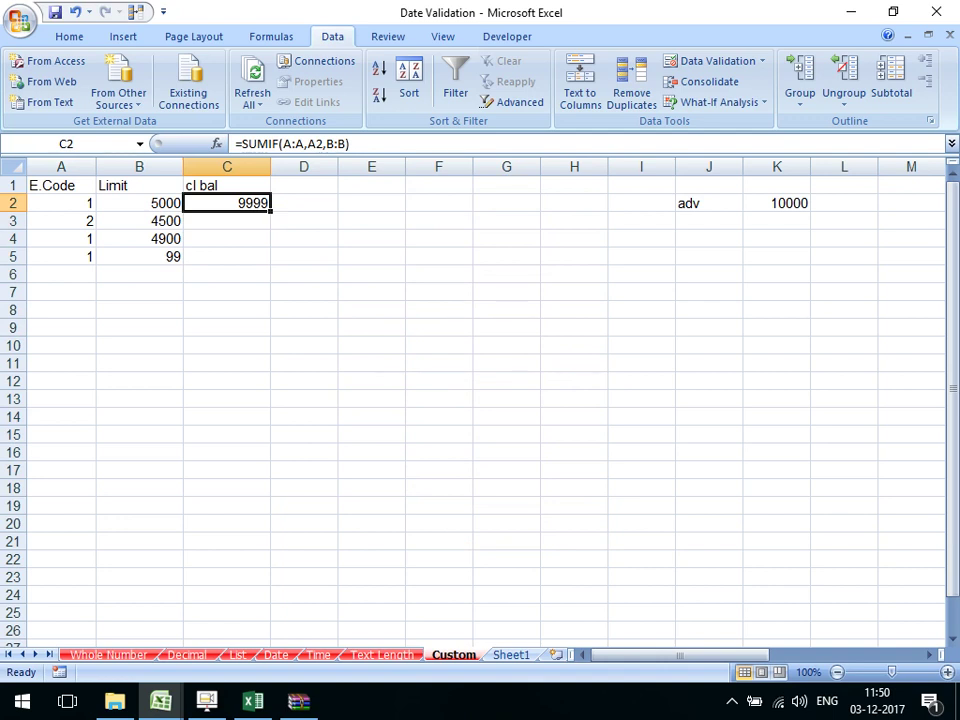
{"action": "key", "text": "F2"}
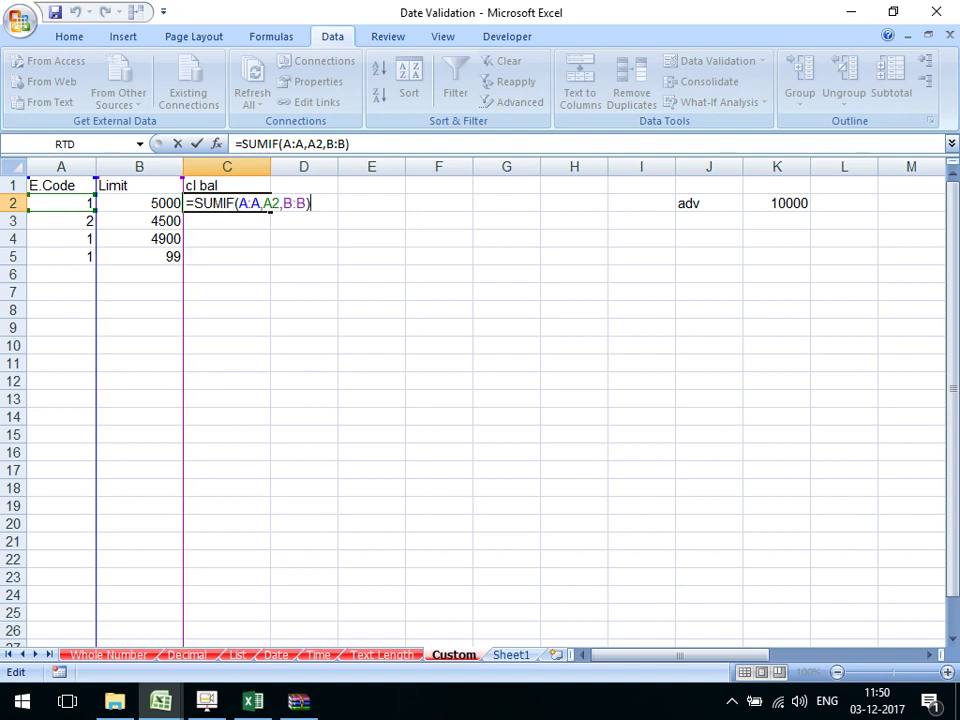
{"action": "key", "text": "ctrl+Return"}
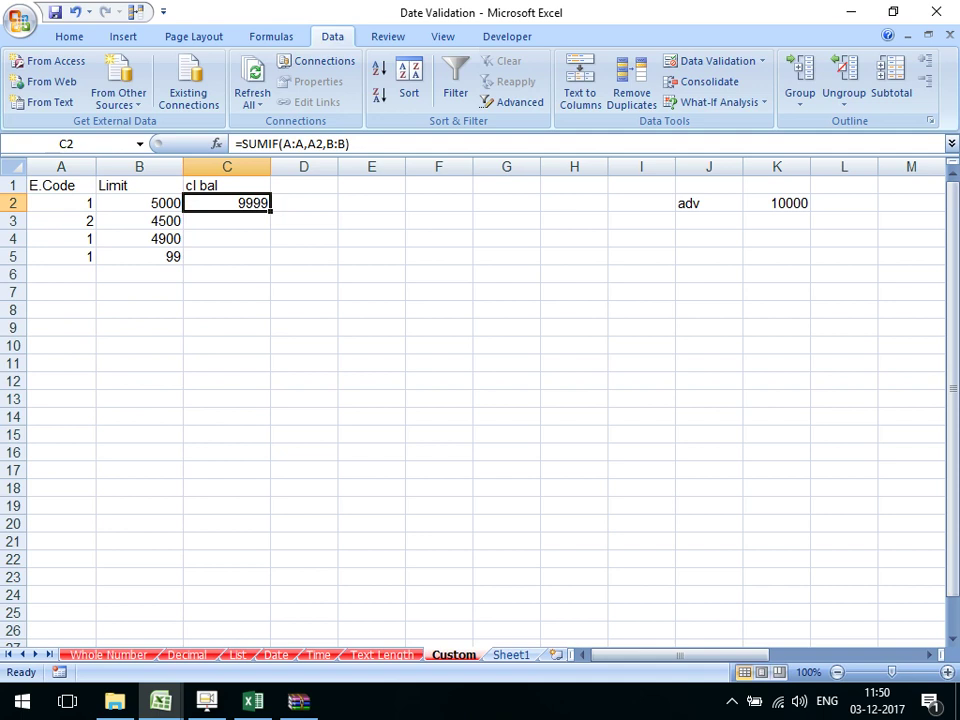
- Enter test values 5000, 5500, 100 and 1 in D2:D5
{"action": "left_click", "coordinate": [304, 203]}
{"action": "type", "text": "500"}
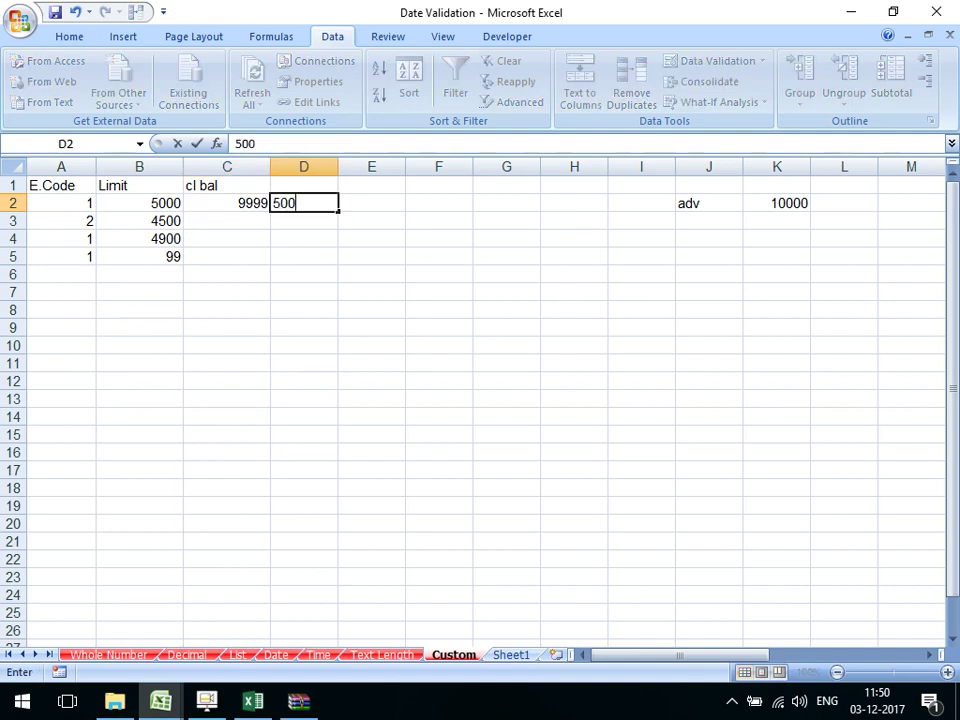
{"action": "type", "text": "0"}
{"action": "key", "text": "Return"}
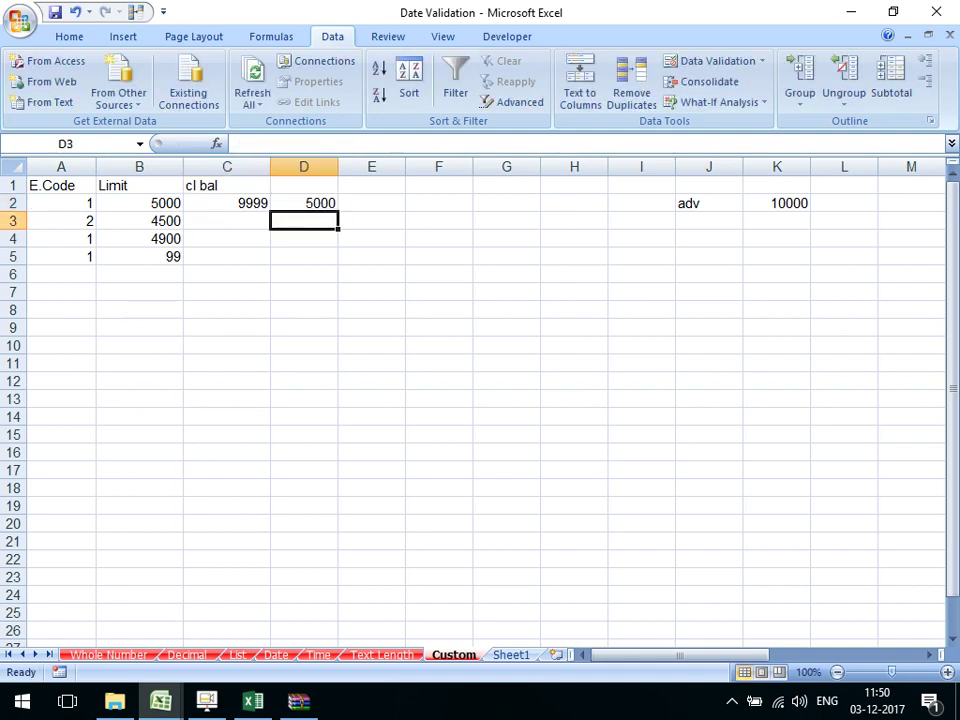
{"action": "type", "text": "5500"}
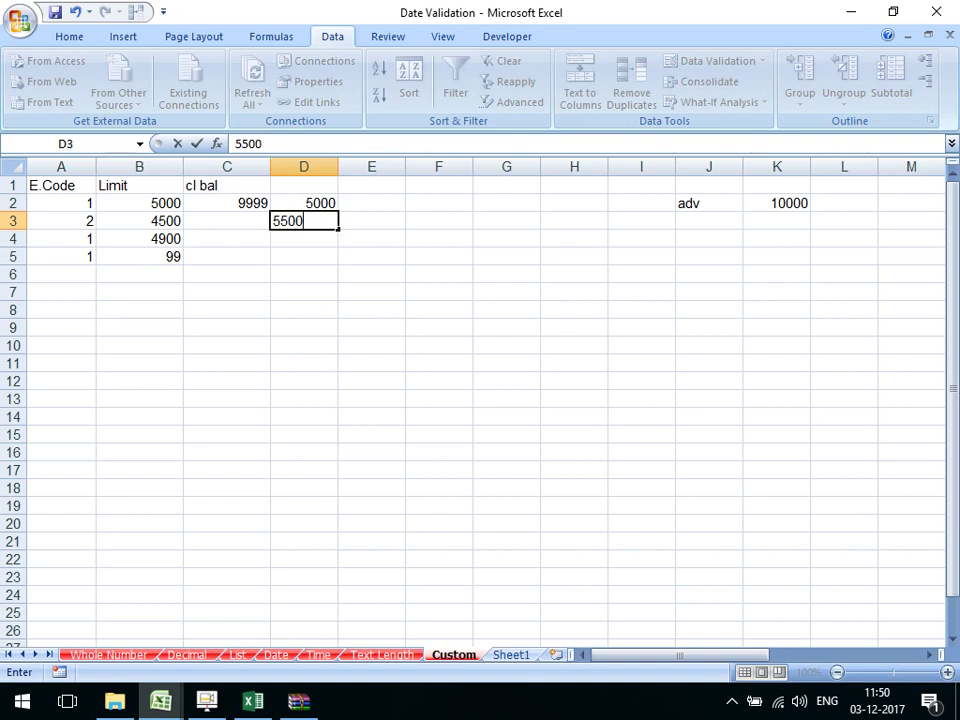
{"action": "key", "text": "Return"}
{"action": "type", "text": "5"}
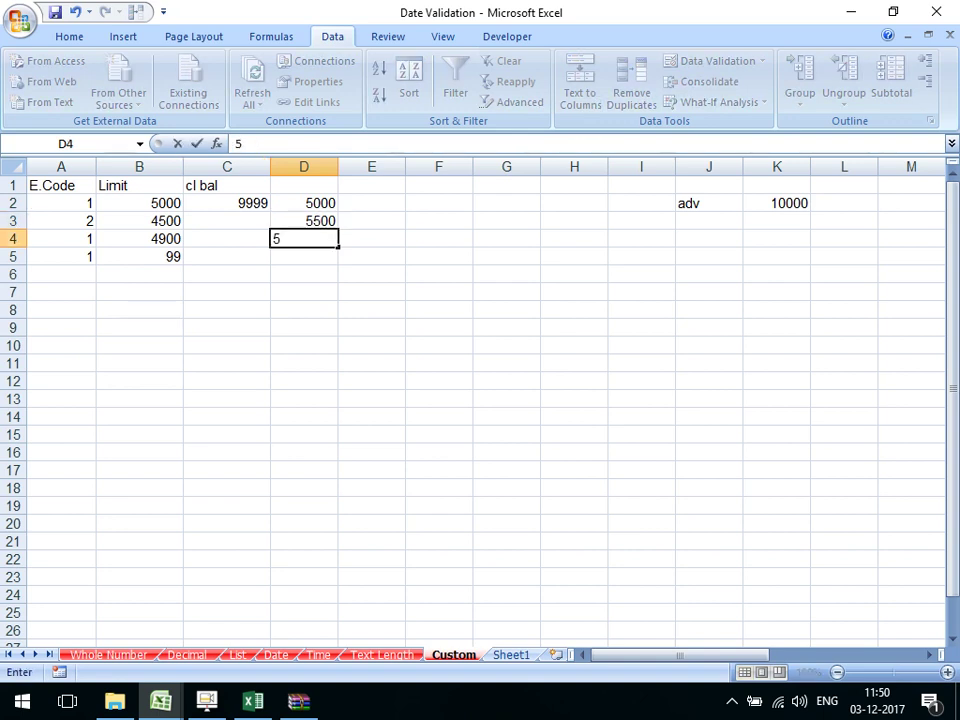
{"action": "key", "text": "BackSpace"}
{"action": "type", "text": "100"}
{"action": "key", "text": "Return"}
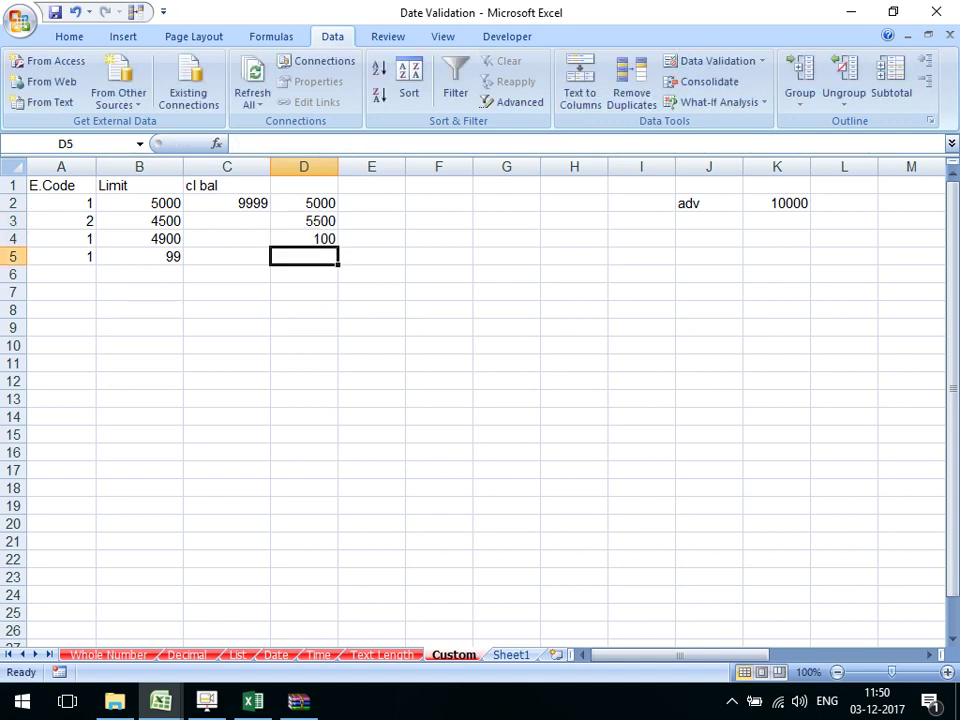
{"action": "type", "text": "1"}
{"action": "key", "text": "Return"}
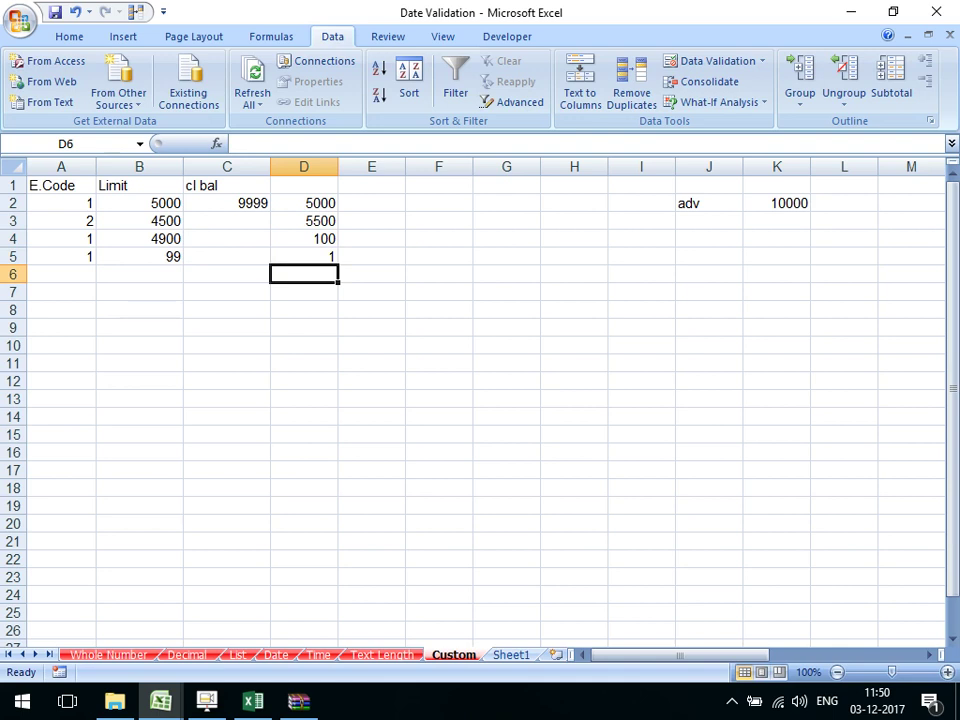
- Delete column D along with its test values
{"action": "key", "text": "Up"}
{"action": "key", "text": "Up"}
{"action": "key", "text": "Up"}
{"action": "key", "text": "Up"}
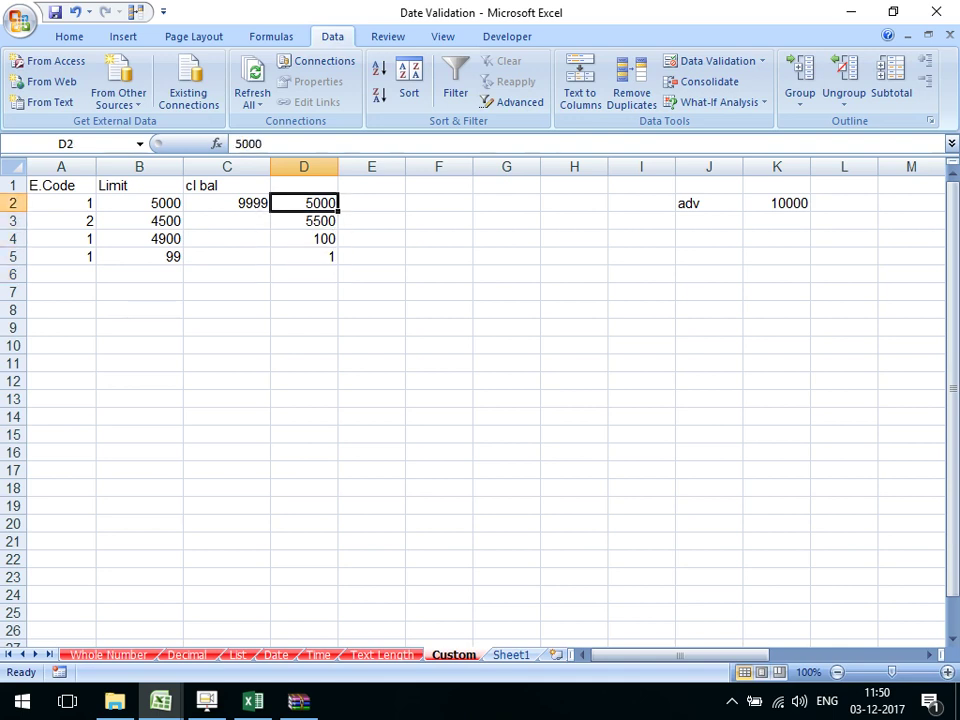
{"action": "key", "text": "ctrl+space"}
{"action": "key", "text": "ctrl+minus"}
- Restrict C2's formula to row 2 as =SUMIF(A2:A2,A2,B2:B2), returning 5000
{"action": "left_click", "coordinate": [304, 185]}
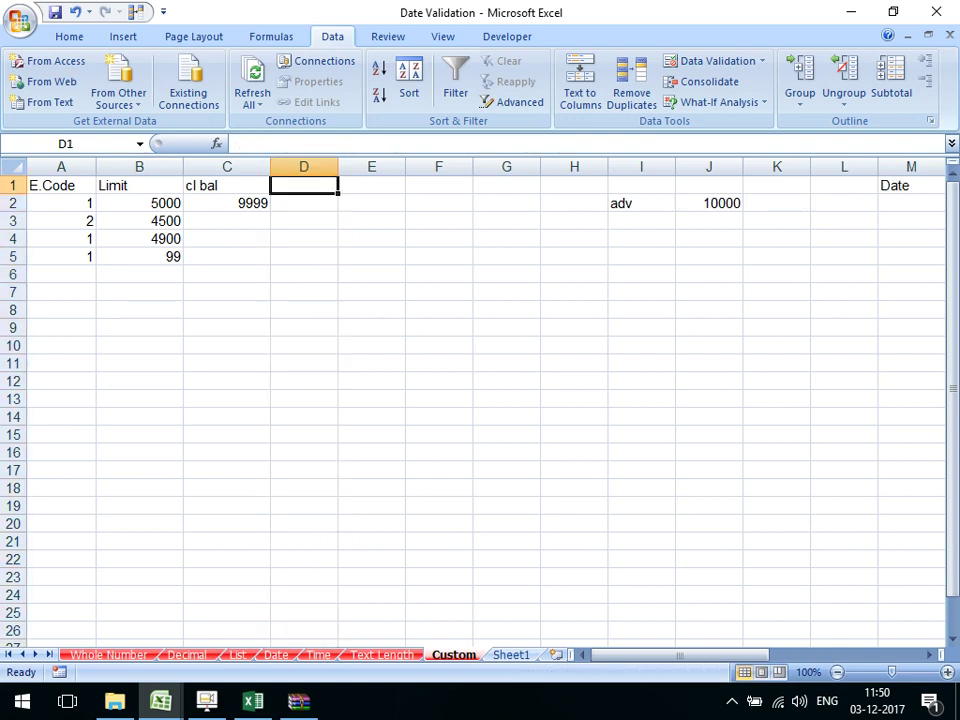
{"action": "left_click", "coordinate": [227, 203]}
{"action": "key", "text": "F2"}
{"action": "key", "text": "Left"}
{"action": "key", "text": "Left"}
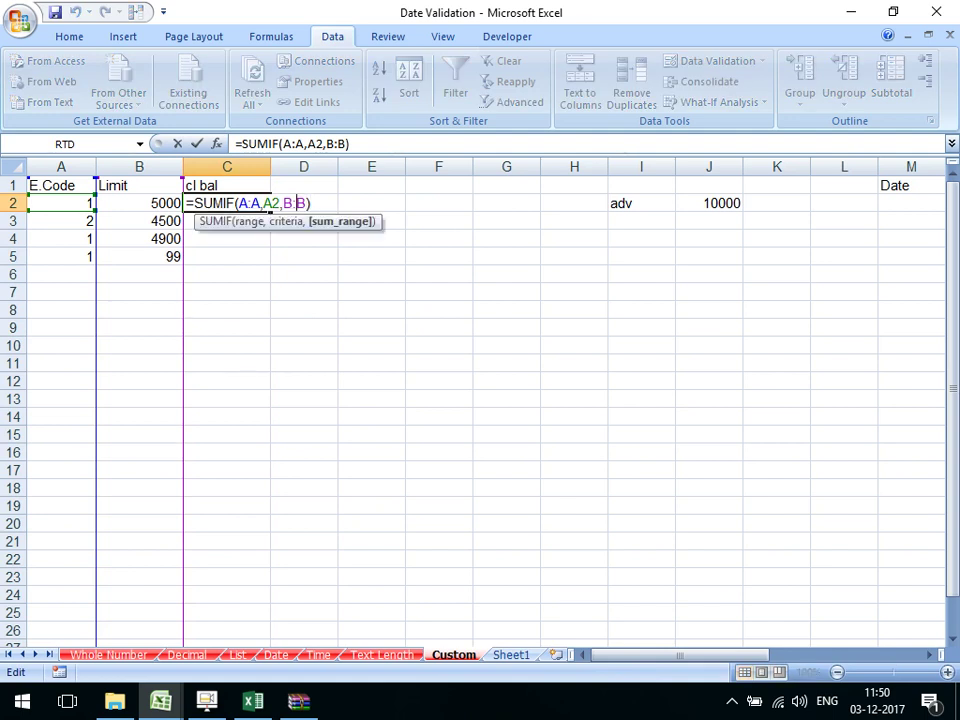
{"action": "key", "text": "Left"}
{"action": "key", "text": "Left"}
{"action": "key", "text": "Left"}
{"action": "key", "text": "Left"}
{"action": "key", "text": "Left"}
{"action": "key", "text": "Left"}
{"action": "key", "text": "Left"}
{"action": "key", "text": "Left"}
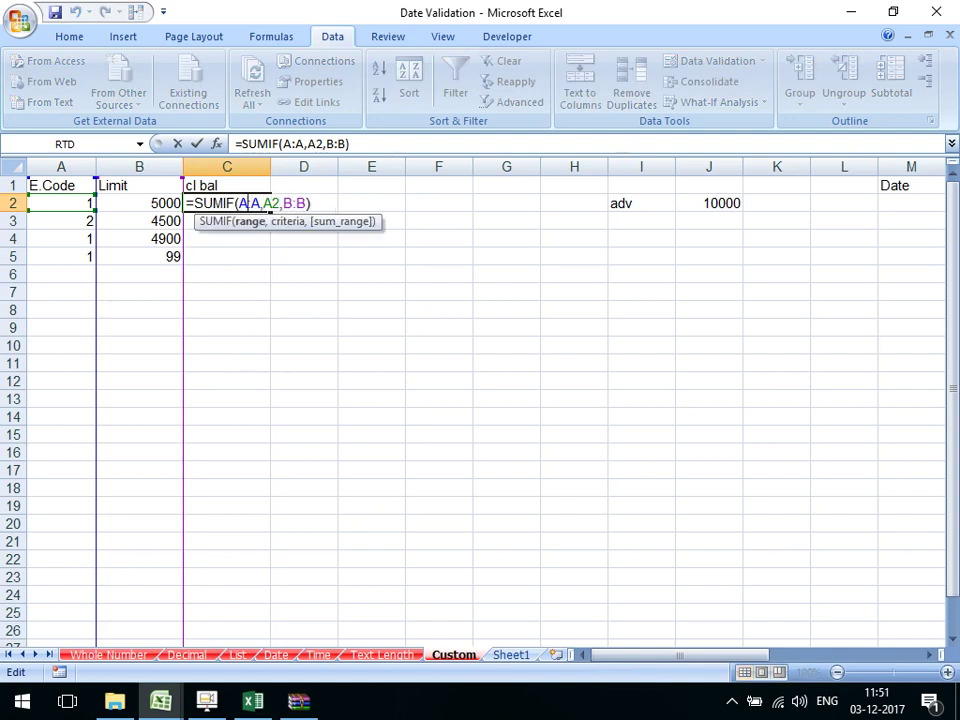
{"action": "type", "text": "2"}
{"action": "key", "text": "Right"}
{"action": "key", "text": "Right"}
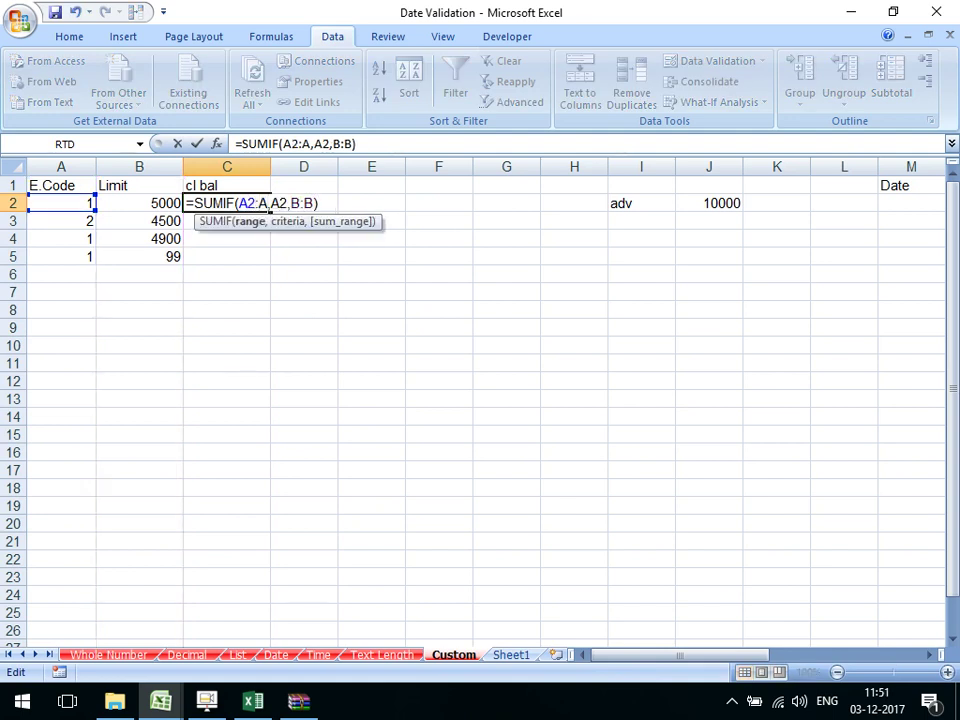
{"action": "type", "text": "2"}
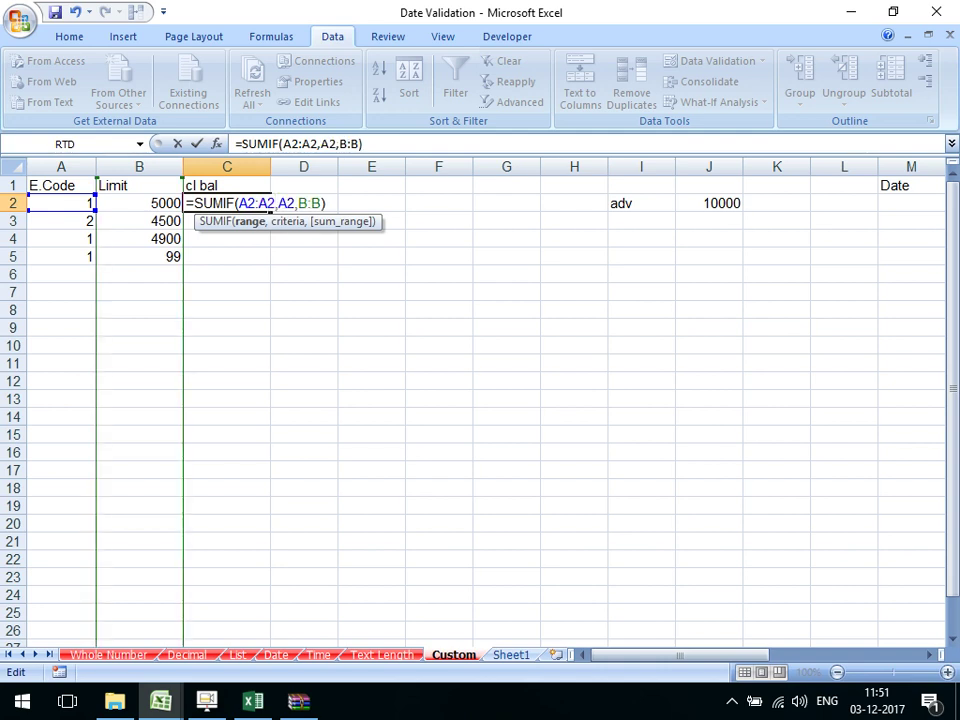
{"action": "key", "text": "Right"}
{"action": "key", "text": "Right"}
{"action": "key", "text": "Right"}
{"action": "key", "text": "Right"}
{"action": "key", "text": "Right"}
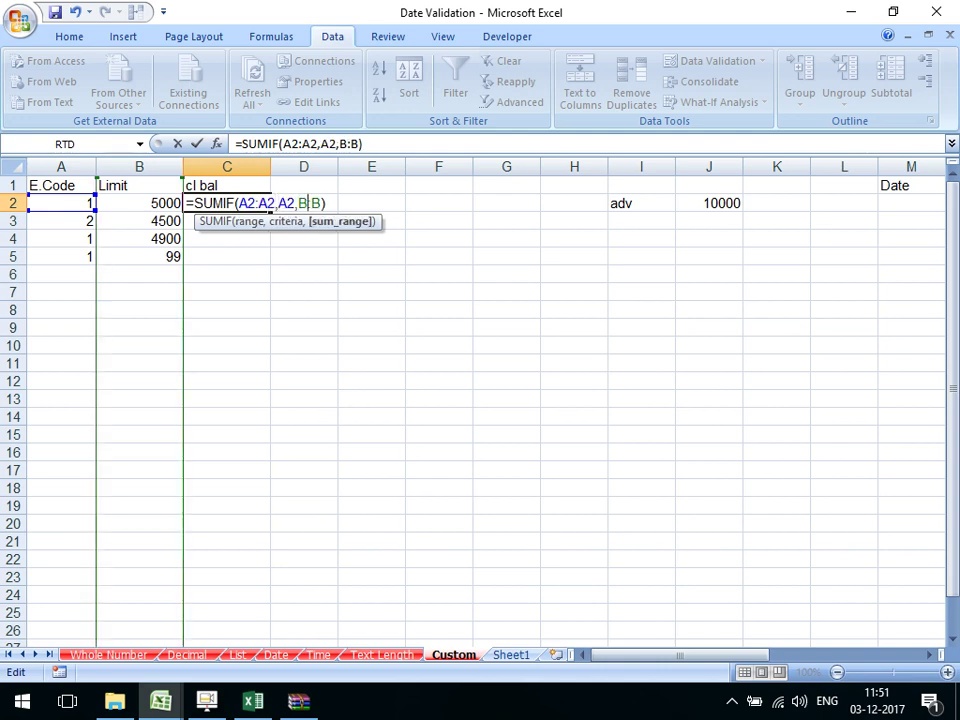
{"action": "type", "text": "2"}
{"action": "key", "text": "Right"}
{"action": "key", "text": "Right"}
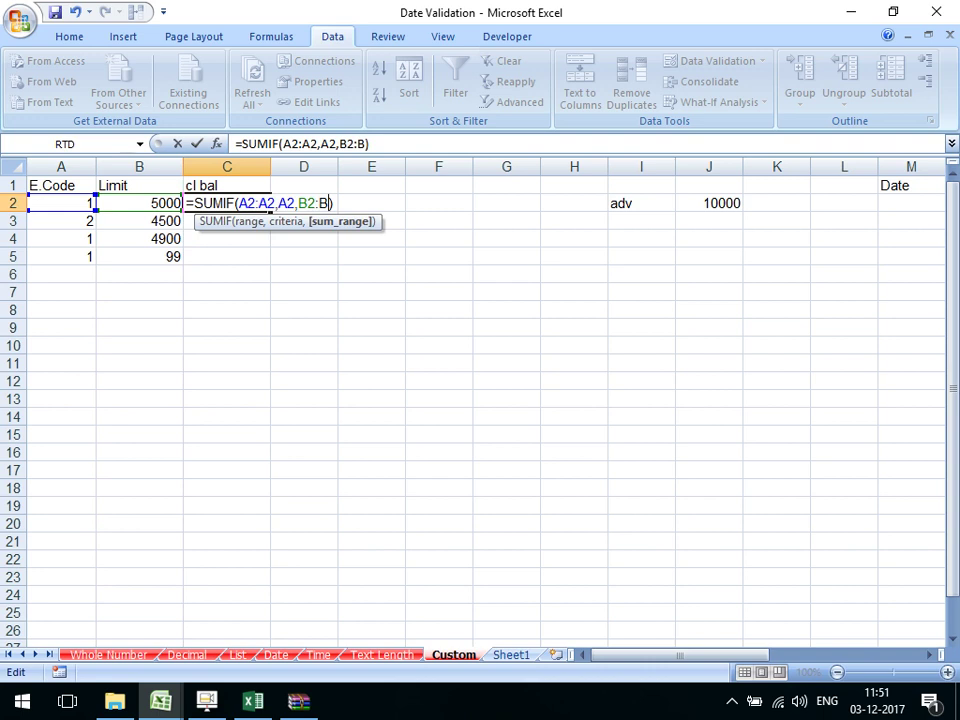
{"action": "type", "text": "2"}
{"action": "key", "text": "Return"}
{"action": "left_click", "coordinate": [226, 203]}
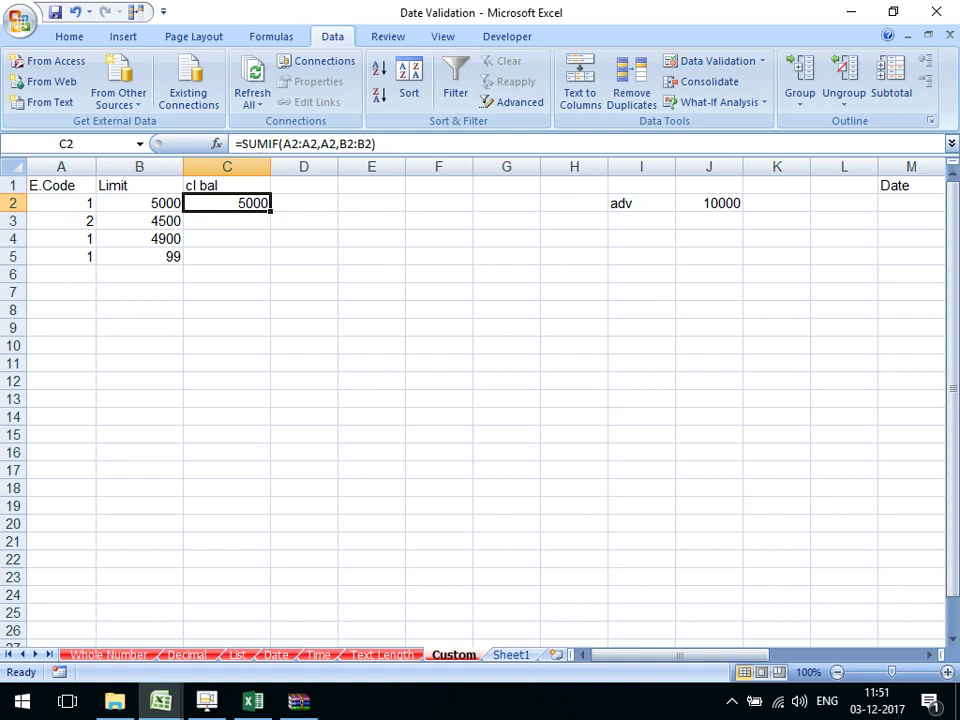
{"action": "key", "text": "F2"}
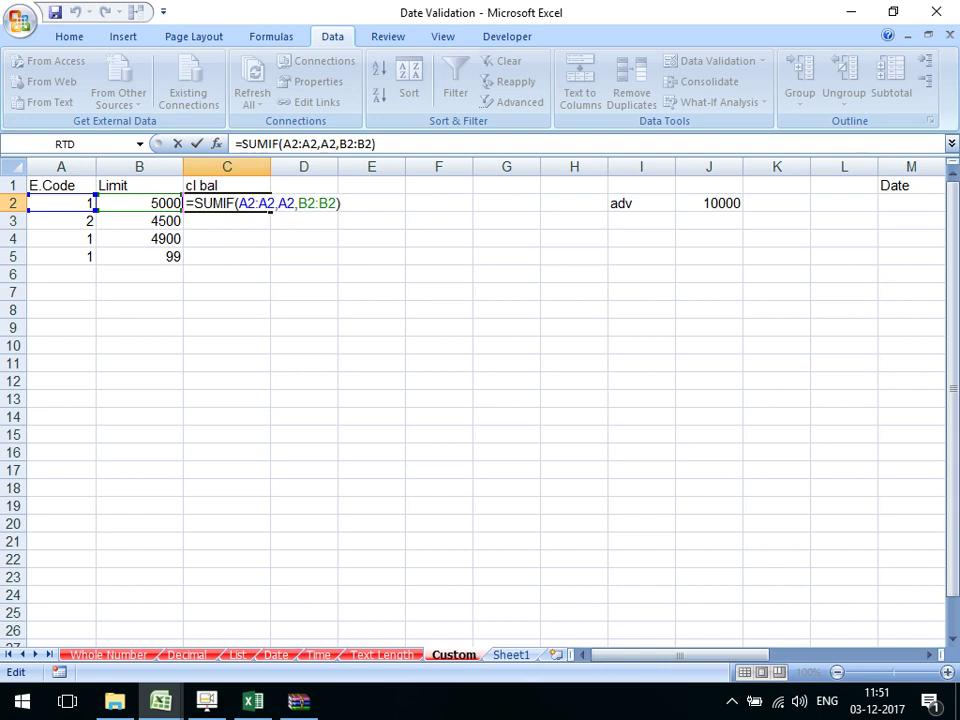
- Anchor C2's ranges as =SUMIF($A$2:A2,A2,$B$2:B2) and commit it
{"action": "left_click", "coordinate": [256, 203]}
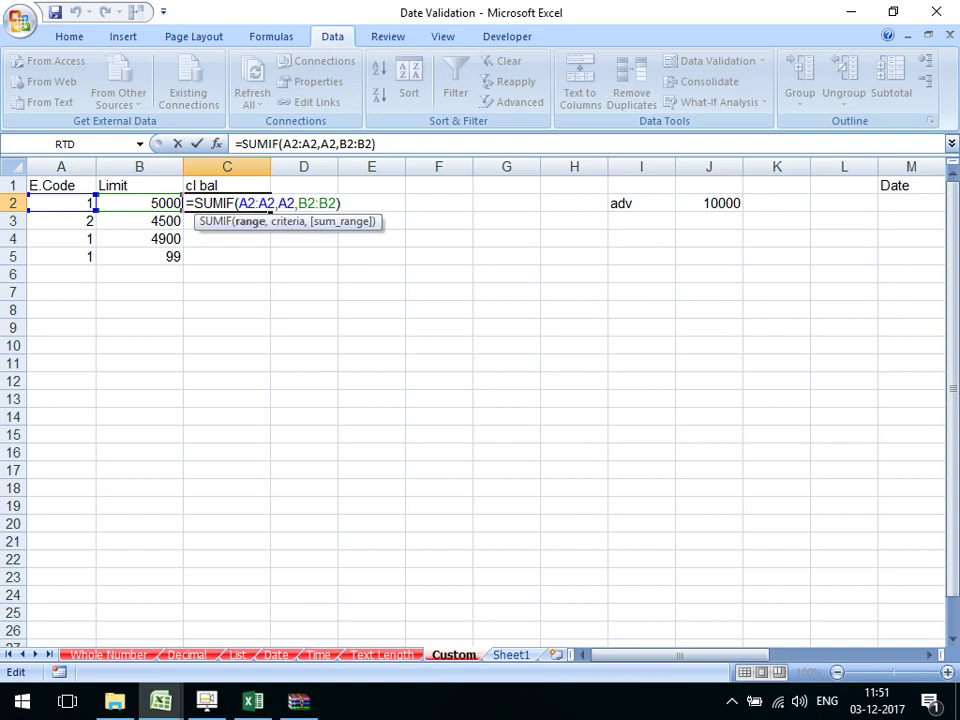
{"action": "key", "text": "F4"}
{"action": "left_click", "coordinate": [305, 203]}
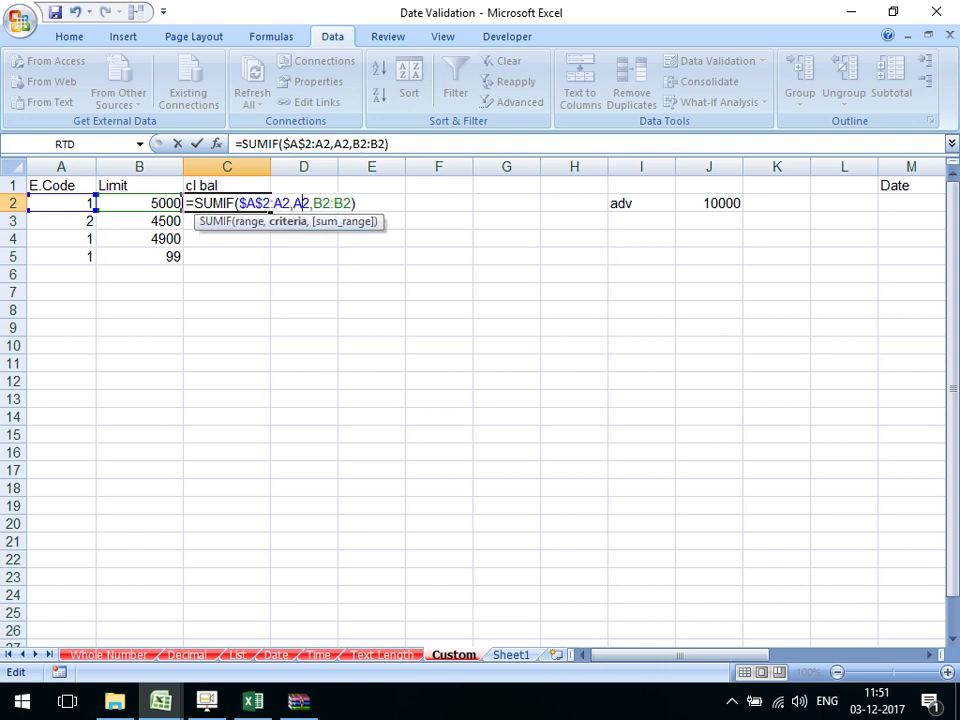
{"action": "key", "text": "Return"}
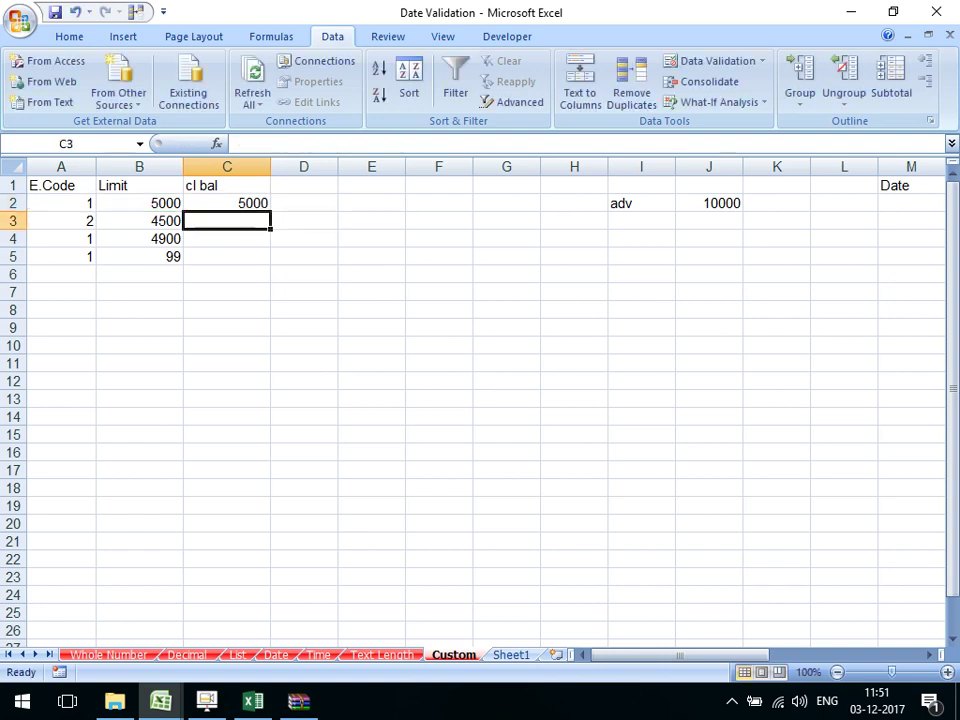
- Copy the running-total SUMIF formula down into C3 through C8, checking each copy's references
{"action": "key", "text": "ctrl+d"}
{"action": "key", "text": "F2"}
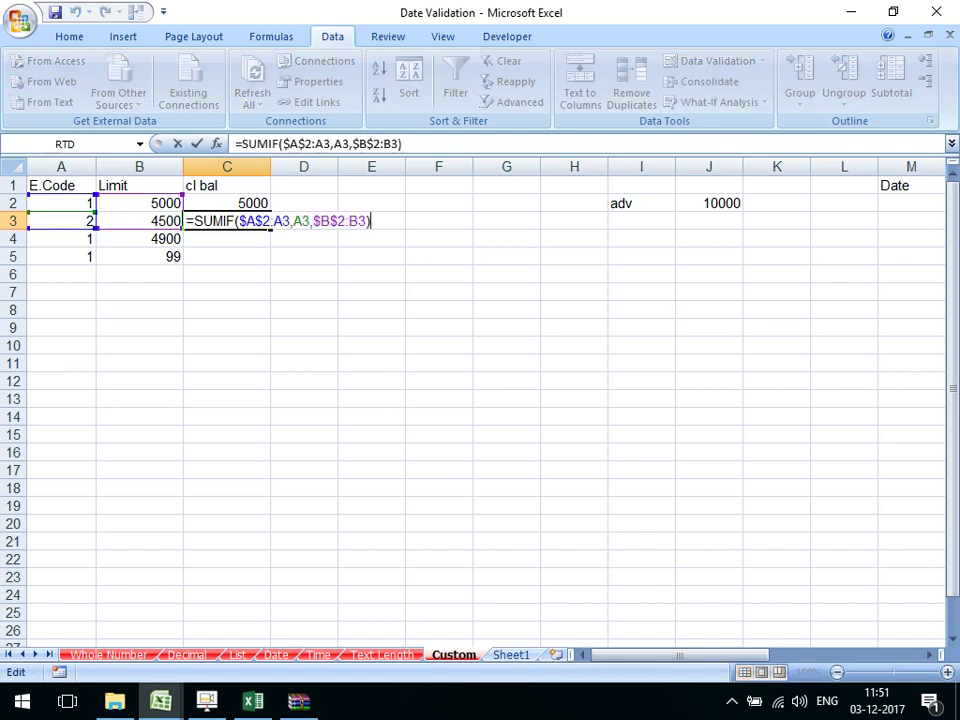
{"action": "key", "text": "Return"}
{"action": "key", "text": "ctrl+d"}
{"action": "key", "text": "F2"}
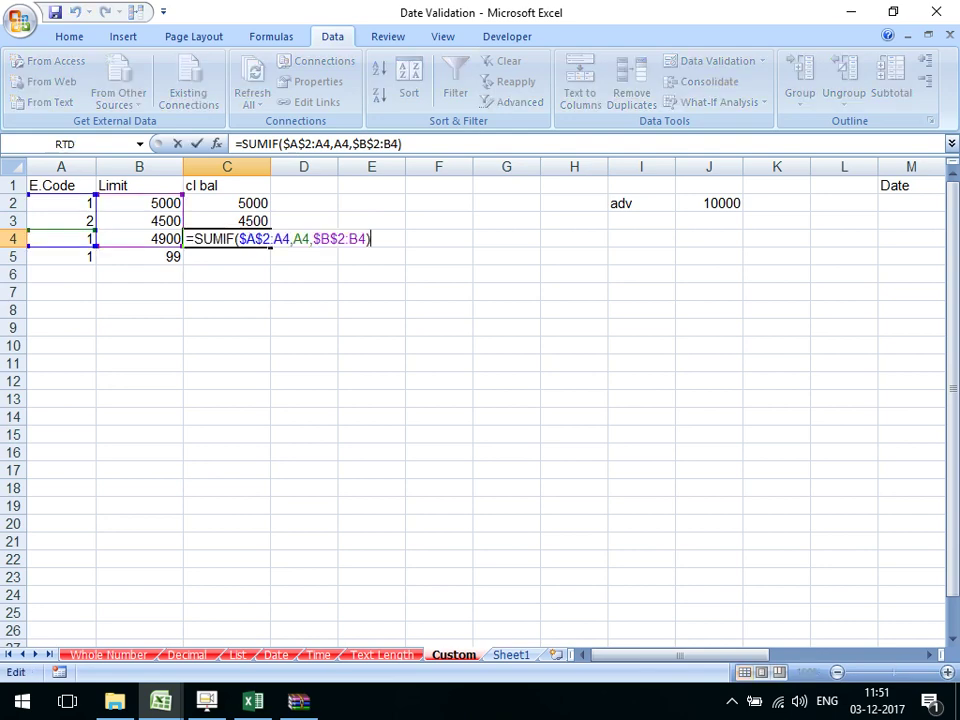
{"action": "key", "text": "Return"}
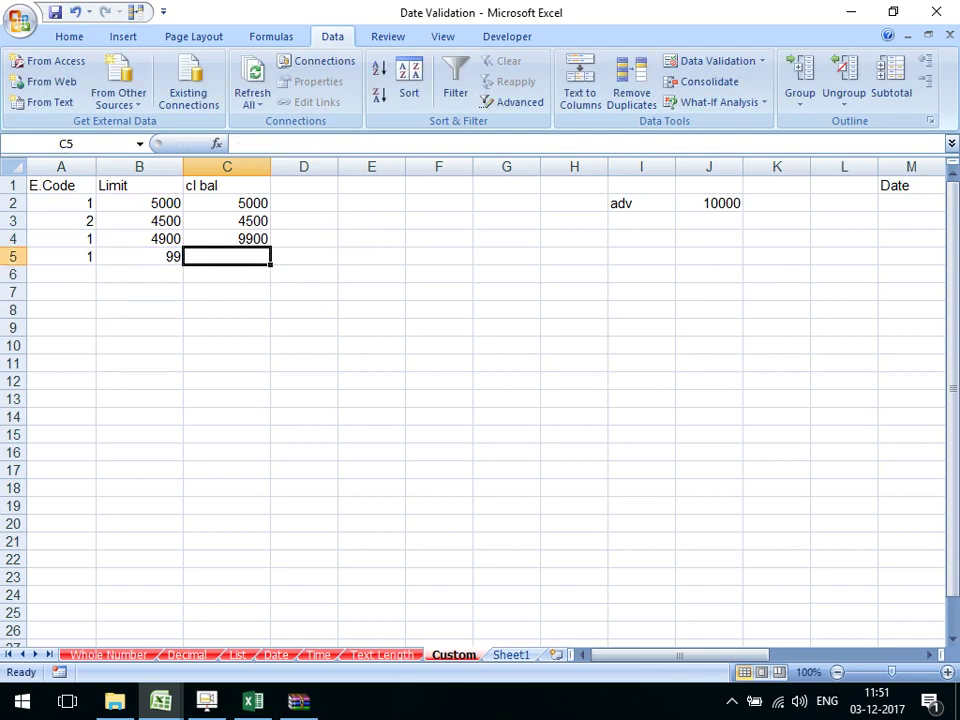
{"action": "key", "text": "ctrl+d"}
{"action": "key", "text": "F2"}
{"action": "key", "text": "Return"}
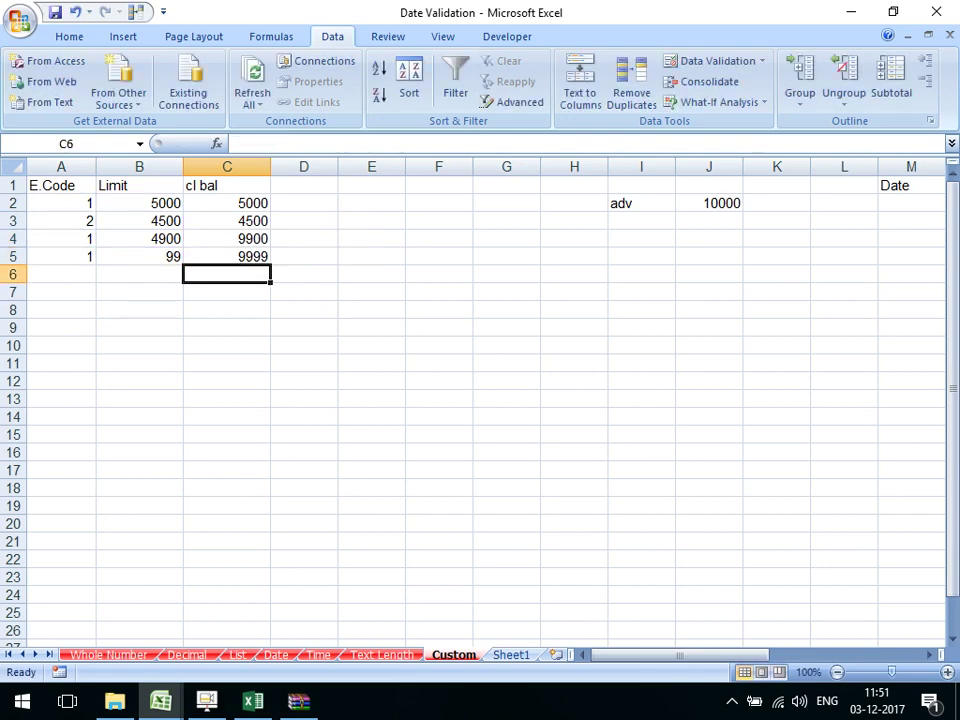
{"action": "key", "text": "ctrl+d"}
{"action": "key", "text": "Return"}
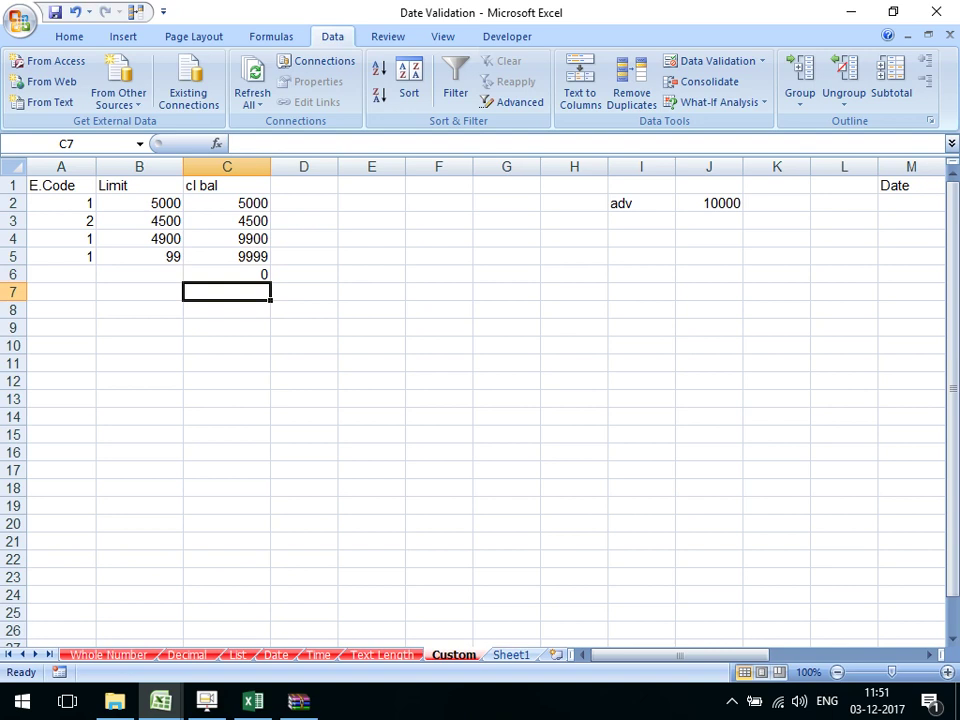
{"action": "key", "text": "ctrl+d"}
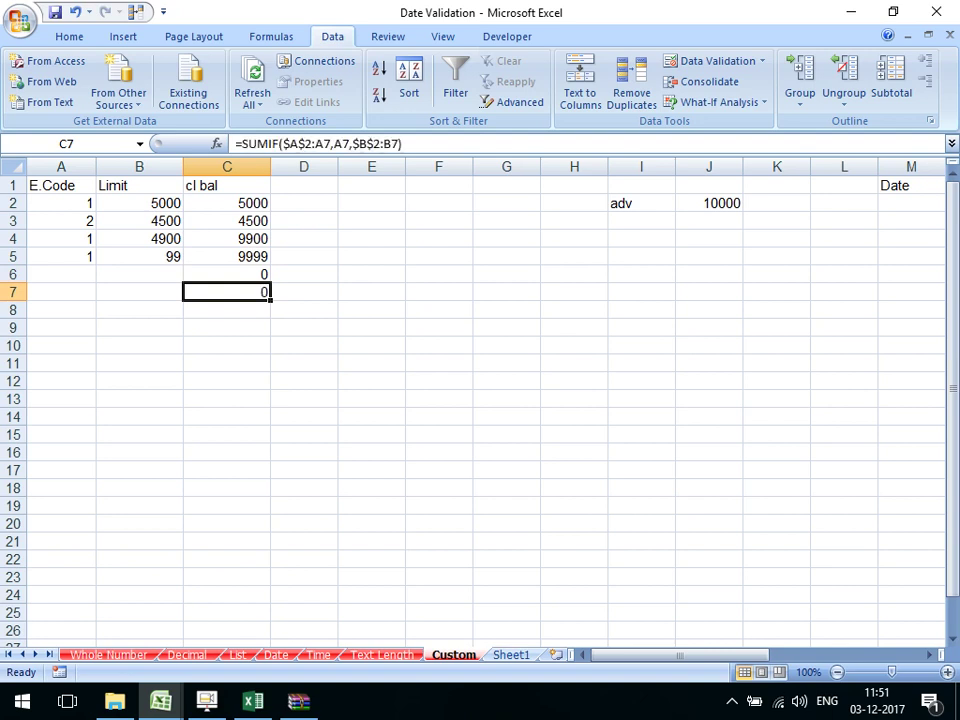
{"action": "key", "text": "F2"}
{"action": "key", "text": "Escape"}
{"action": "left_click", "coordinate": [226, 310]}
{"action": "key", "text": "ctrl+d"}
{"action": "key", "text": "F2"}
{"action": "key", "text": "Escape"}
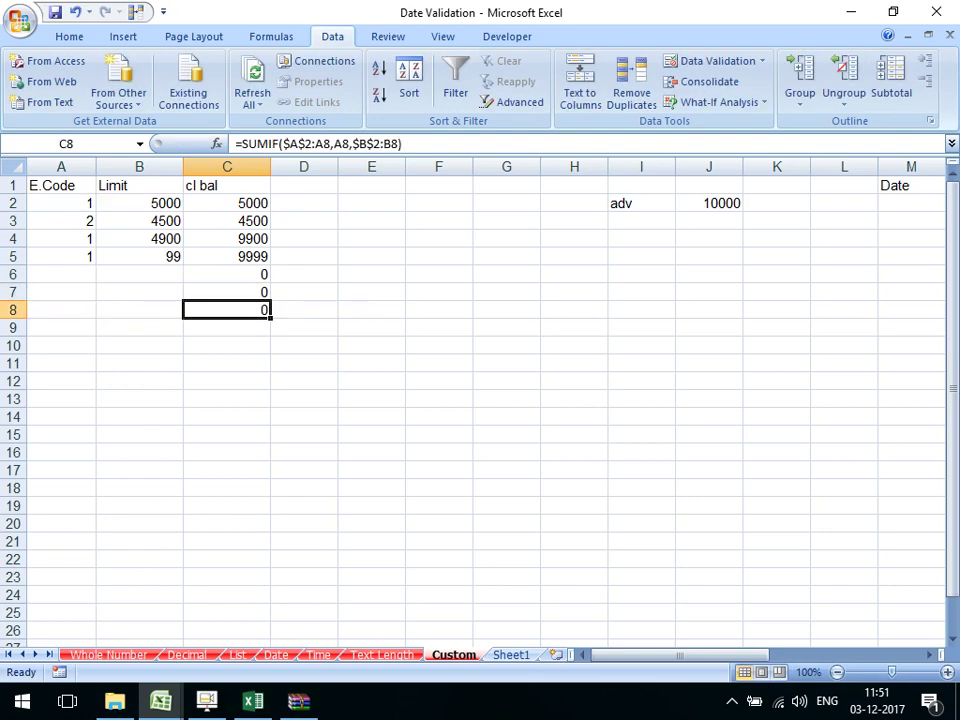
- Continue filling the SUMIF formula into C9 through C14, verifying each cell's references
{"action": "left_click", "coordinate": [226, 328]}
{"action": "key", "text": "ctrl+d"}
{"action": "key", "text": "F2"}
{"action": "key", "text": "Escape"}
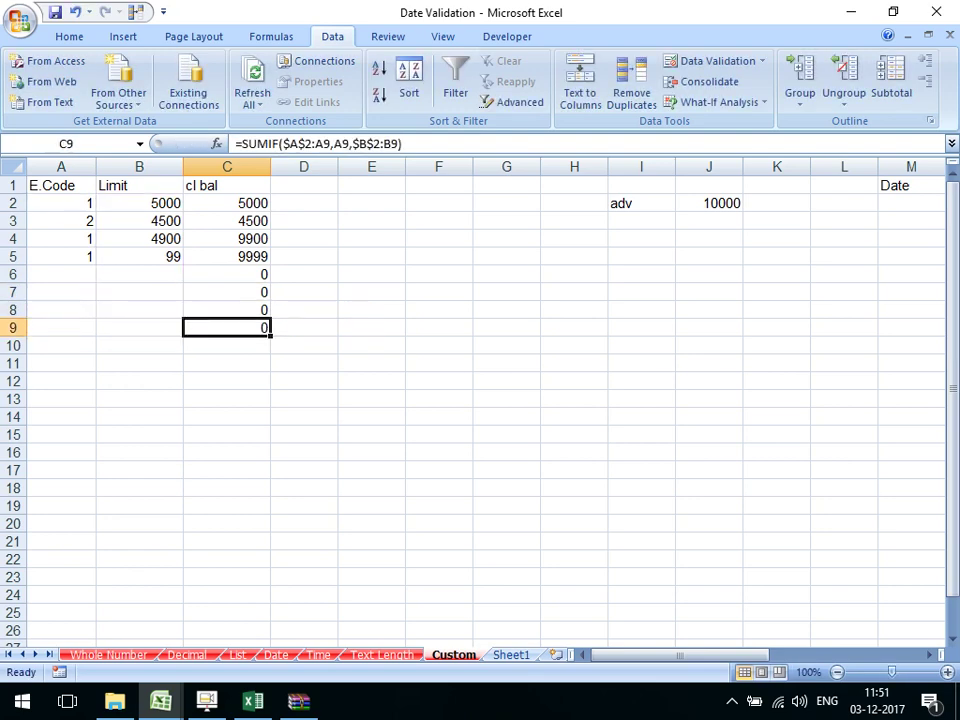
{"action": "left_click", "coordinate": [226, 345]}
{"action": "key", "text": "ctrl+d"}
{"action": "key", "text": "F2"}
{"action": "key", "text": "Return"}
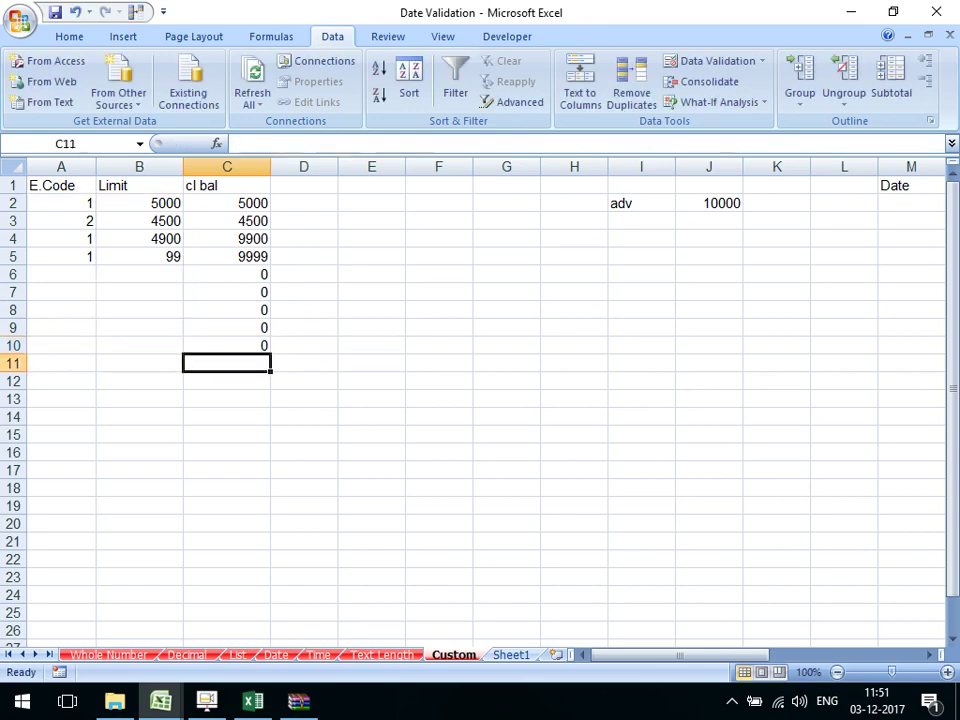
{"action": "key", "text": "ctrl+d"}
{"action": "key", "text": "F2"}
{"action": "key", "text": "Return"}
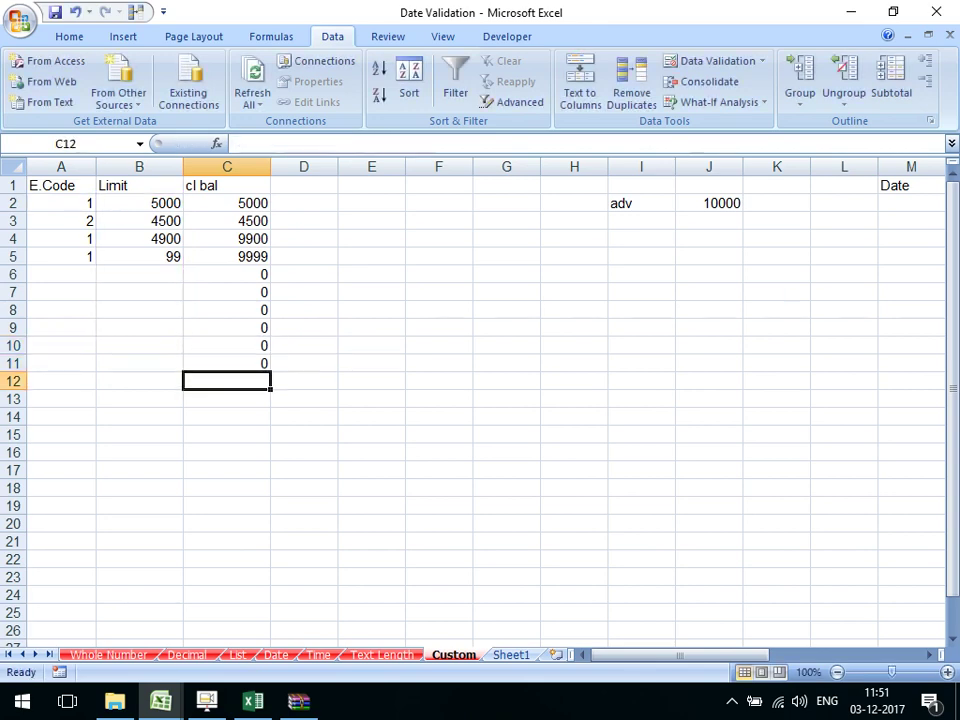
{"action": "key", "text": "ctrl+d"}
{"action": "key", "text": "F2"}
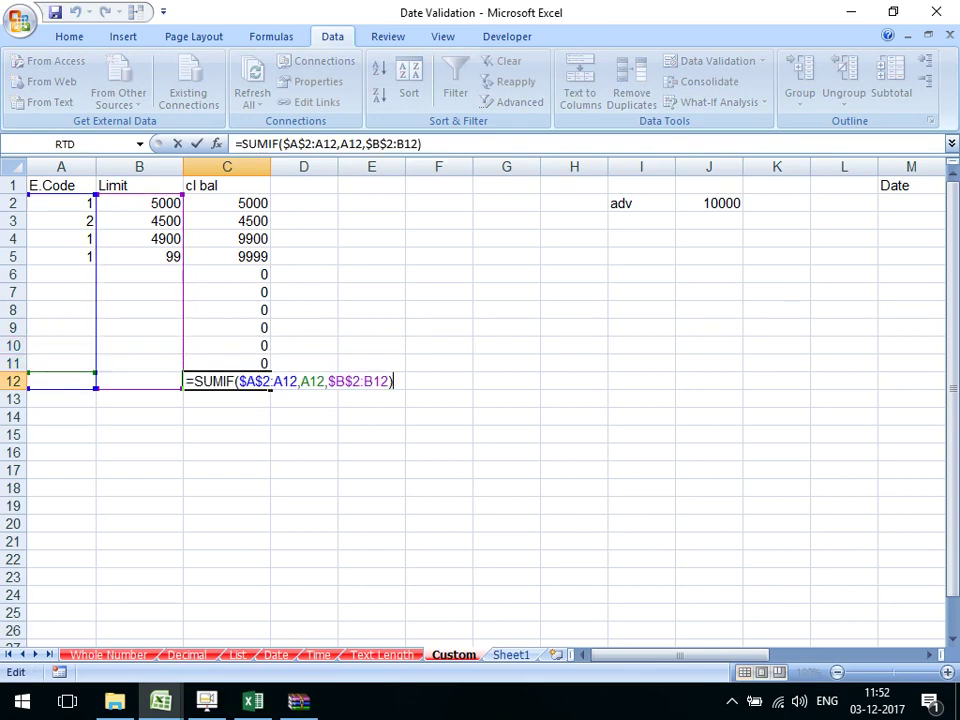
{"action": "key", "text": "Escape"}
{"action": "key", "text": "Down"}
{"action": "key", "text": "ctrl+d"}
{"action": "key", "text": "F2"}
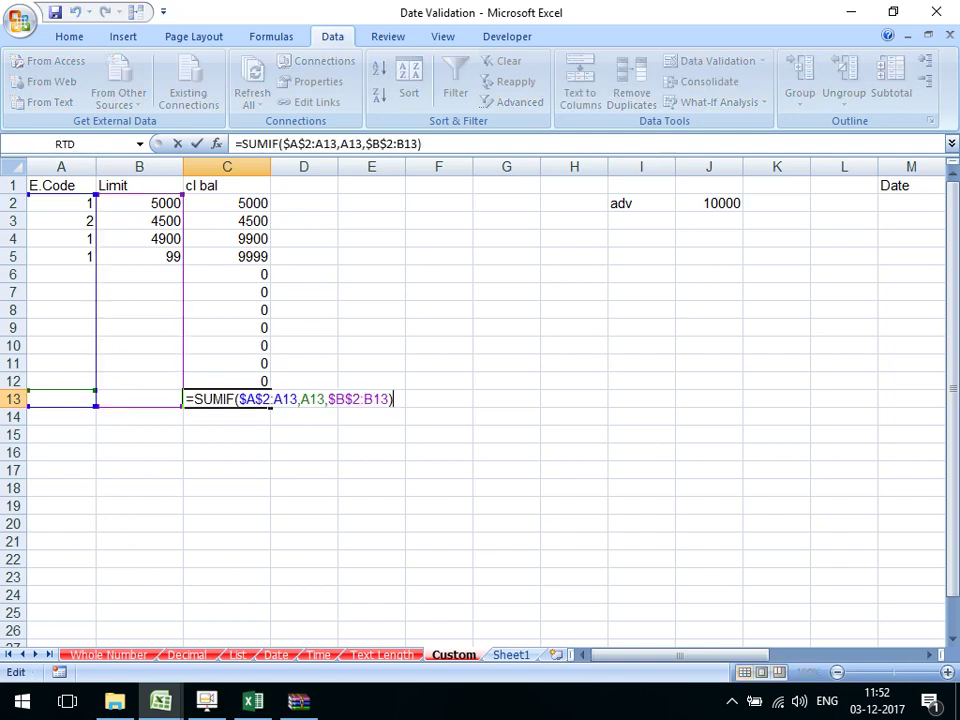
{"action": "key", "text": "Escape"}
{"action": "left_click", "coordinate": [226, 416]}
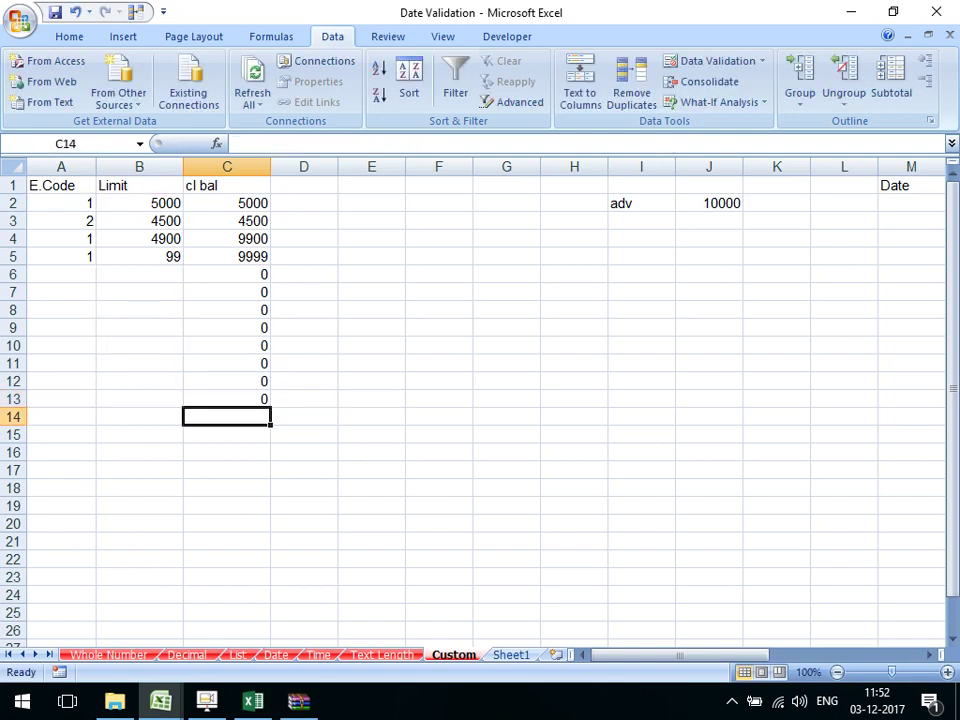
{"action": "key", "text": "ctrl+d"}
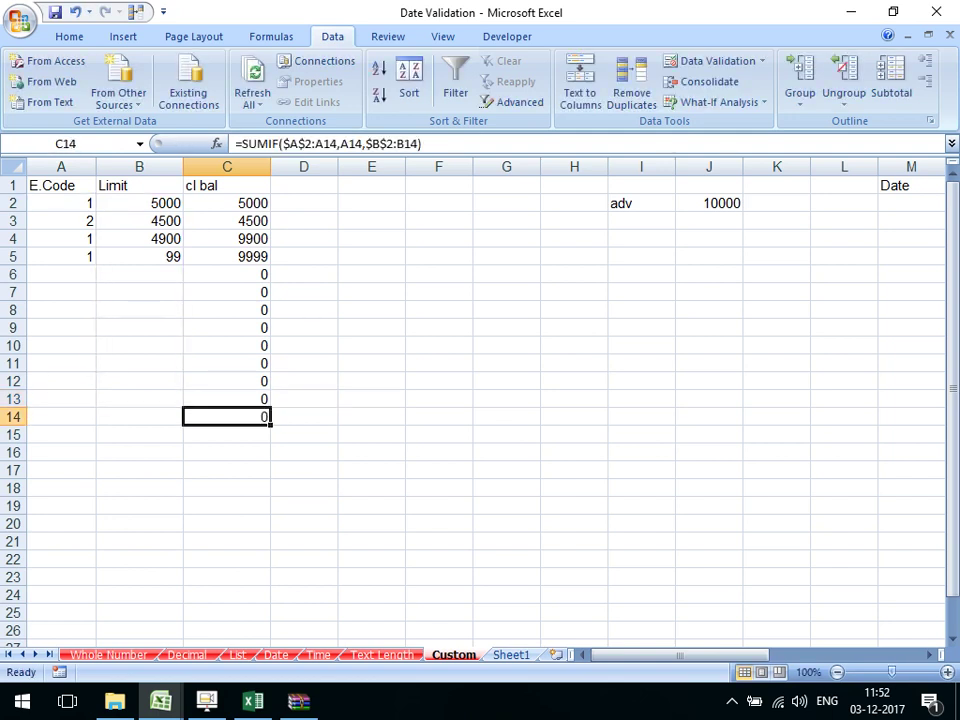
{"action": "key", "text": "F2"}
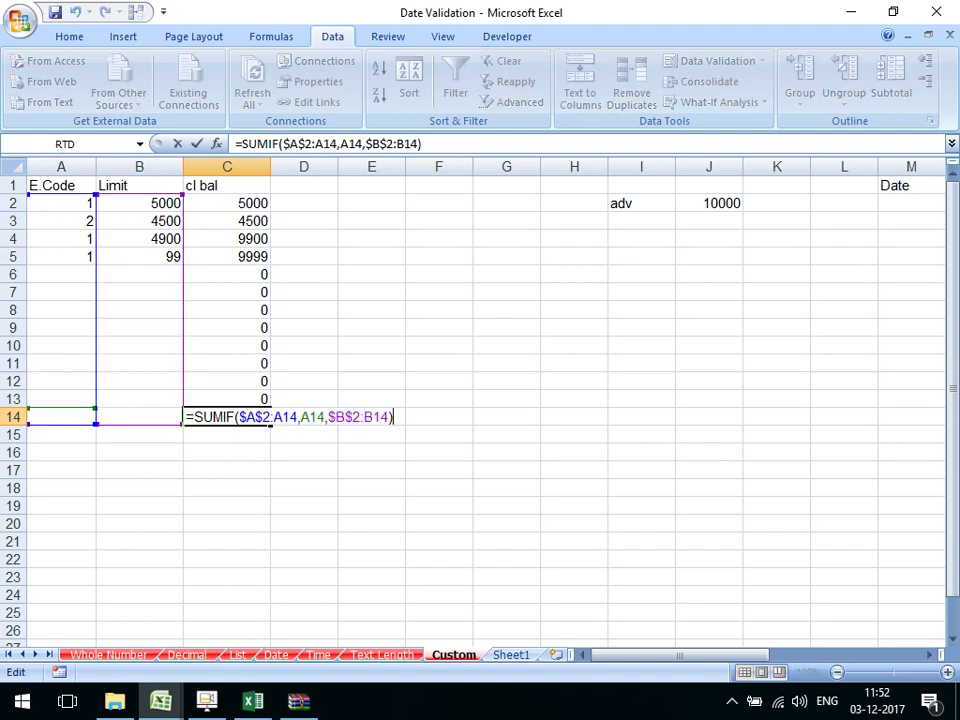
{"action": "key", "text": "Escape"}
{"action": "key", "text": "Up"}
{"action": "key", "text": "Up"}
{"action": "key", "text": "Up"}
{"action": "key", "text": "Up"}
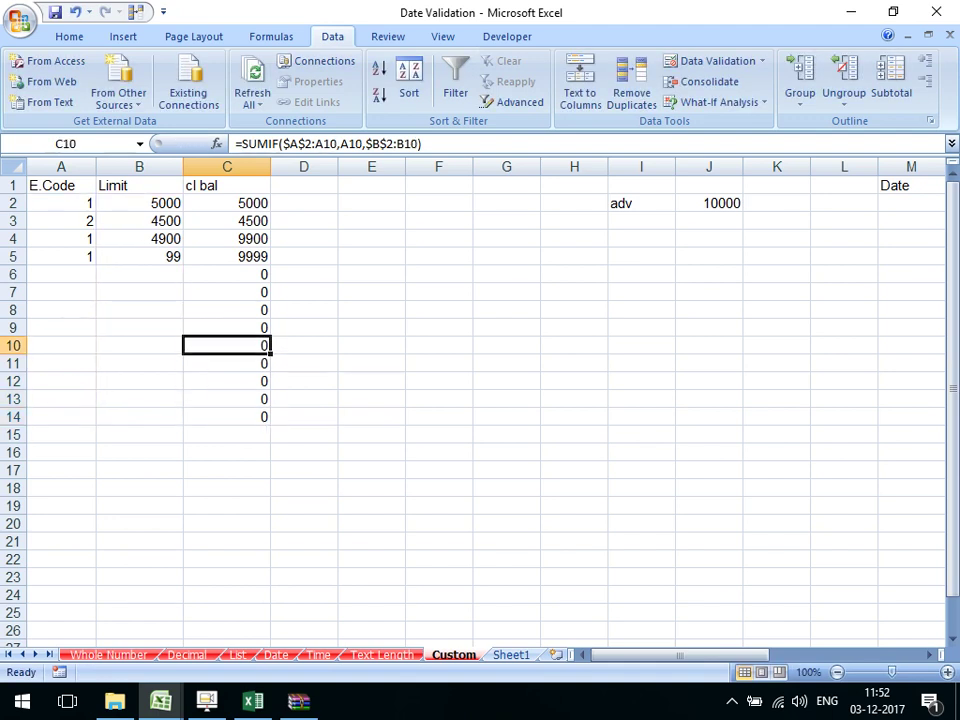
{"action": "key", "text": "Up"}
{"action": "key", "text": "Up"}
{"action": "key", "text": "Up"}
{"action": "key", "text": "Up"}
- Change C2's formula to subtract the running SUMIF total from 10000
{"action": "key", "text": "F2"}
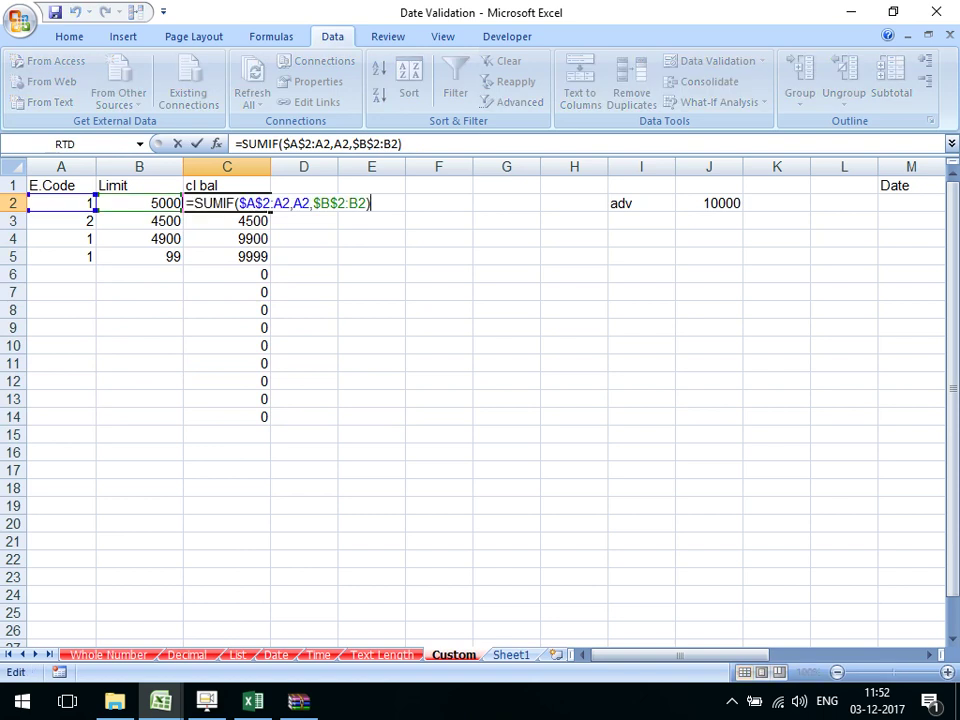
{"action": "key", "text": "Left"}
{"action": "key", "text": "Left"}
{"action": "key", "text": "Left"}
{"action": "key", "text": "Left"}
{"action": "key", "text": "Left"}
{"action": "key", "text": "Left"}
{"action": "key", "text": "Left"}
{"action": "type", "text": "10000"}
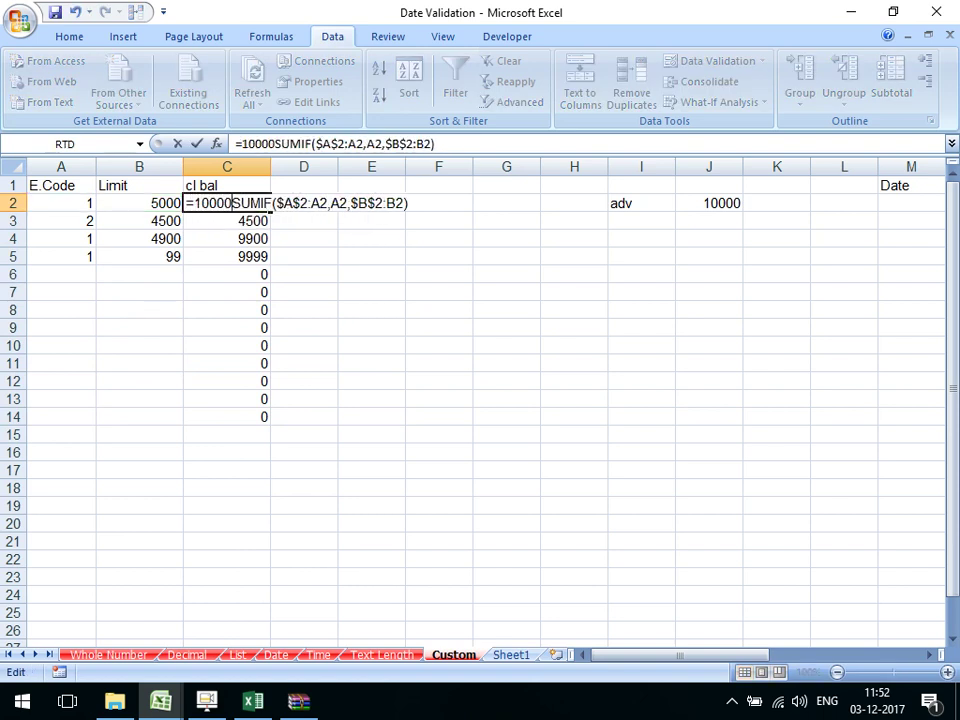
{"action": "type", "text": "-"}
{"action": "key", "text": "Return"}
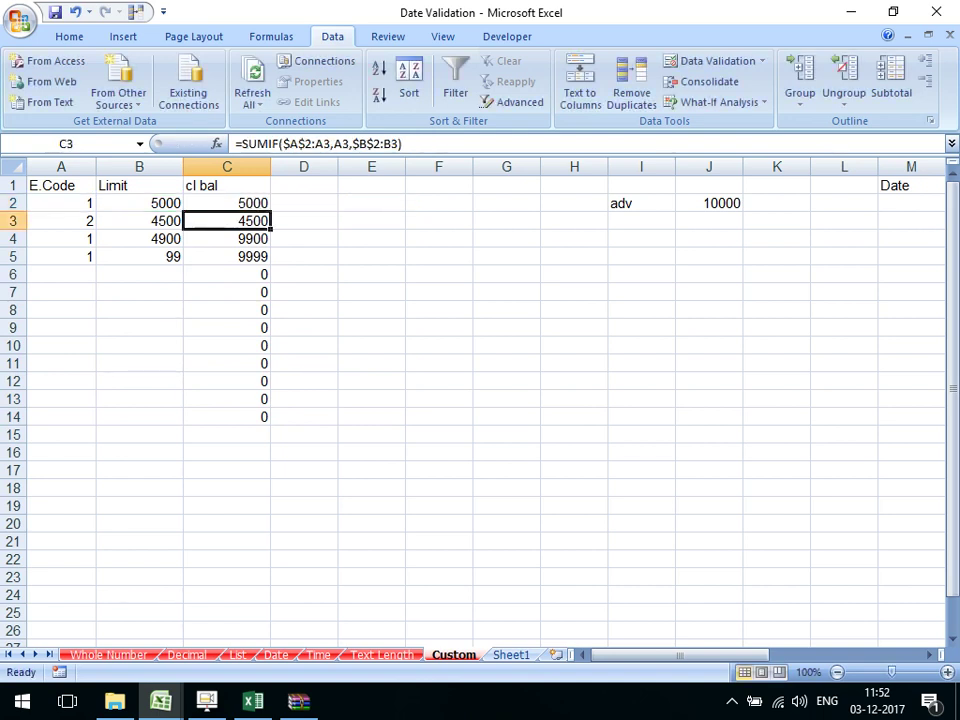
- Fill the 10000-minus-SUMIF formula down the cl bal column through C14
{"action": "key", "text": "ctrl+d"}
{"action": "key", "text": "Down"}
{"action": "key", "text": "ctrl+d"}
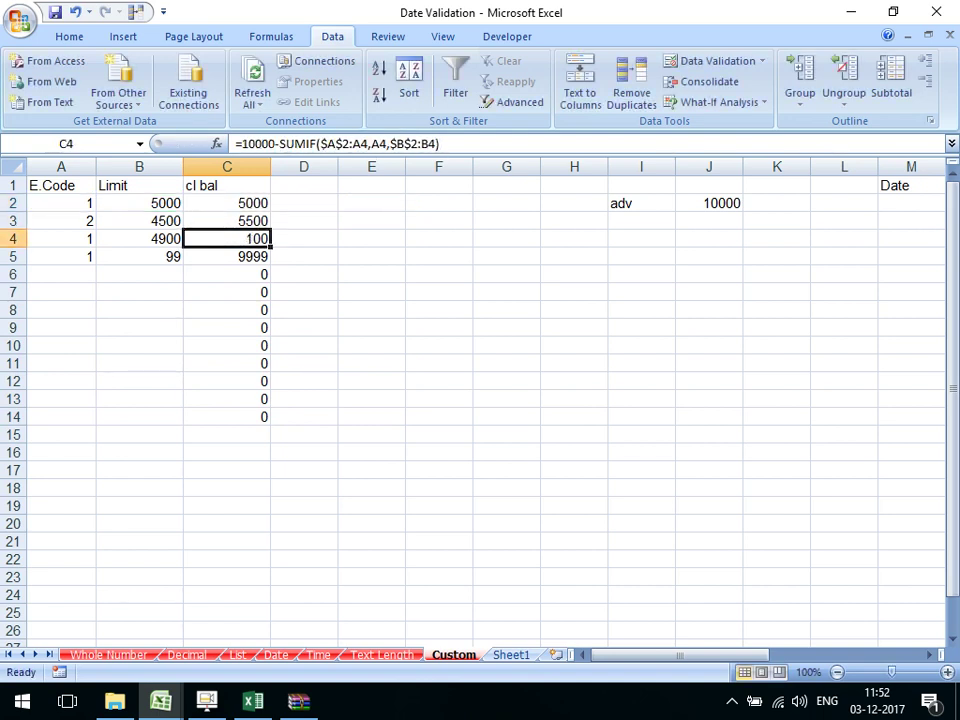
{"action": "key", "text": "Down"}
{"action": "key", "text": "ctrl+d"}
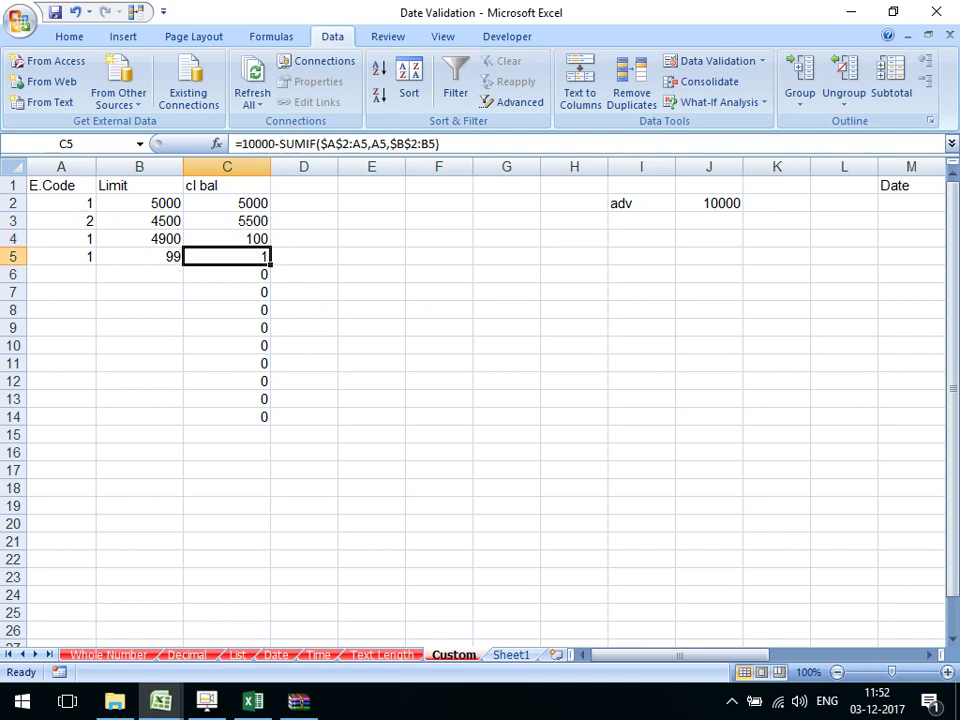
{"action": "key", "text": "Down"}
{"action": "key", "text": "ctrl+d"}
{"action": "key", "text": "Down"}
{"action": "key", "text": "ctrl+d"}
{"action": "key", "text": "Down"}
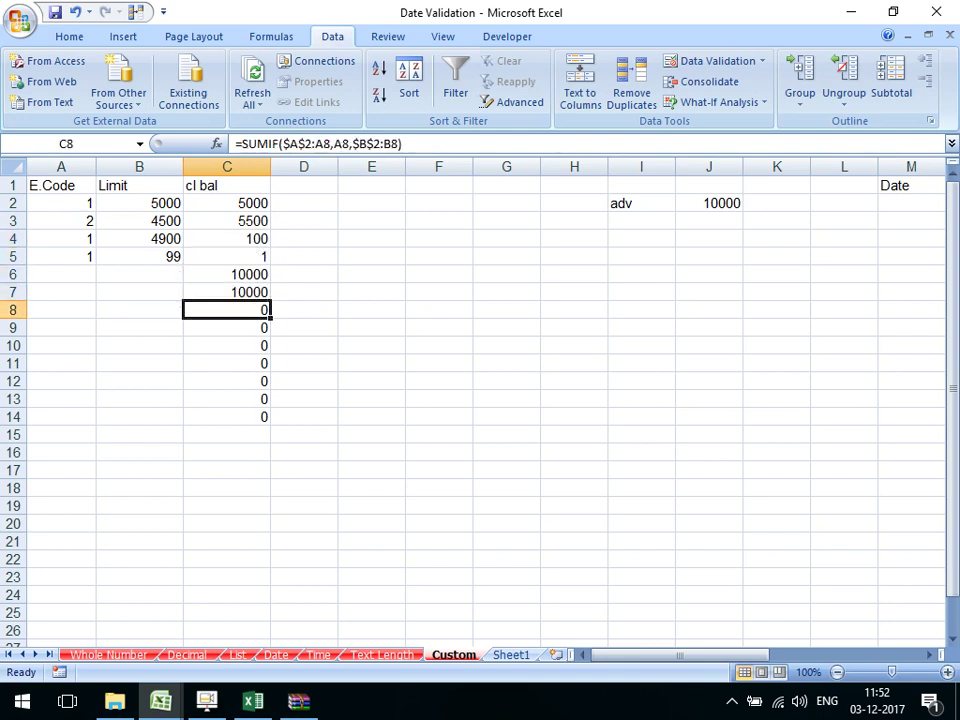
{"action": "key", "text": "ctrl+d"}
{"action": "key", "text": "Down"}
{"action": "key", "text": "ctrl+d"}
{"action": "key", "text": "Down"}
{"action": "key", "text": "ctrl+d"}
{"action": "key", "text": "Down"}
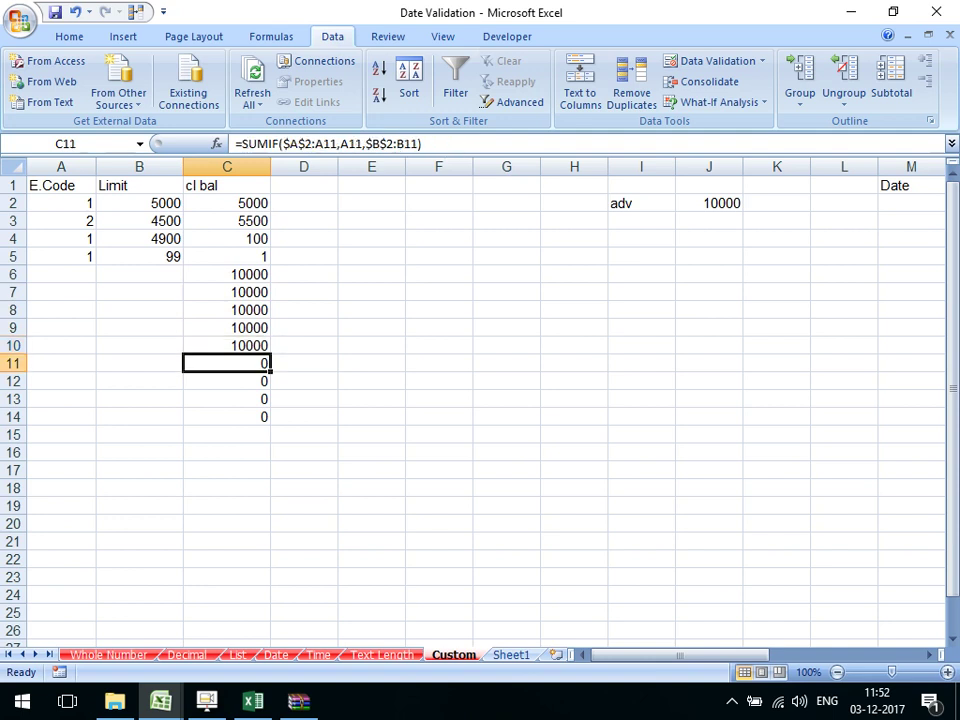
{"action": "key", "text": "ctrl+d"}
{"action": "key", "text": "Down"}
{"action": "key", "text": "Down"}
{"action": "key", "text": "Down"}
{"action": "key", "text": "Up"}
{"action": "key", "text": "Up"}
{"action": "key", "text": "Up"}
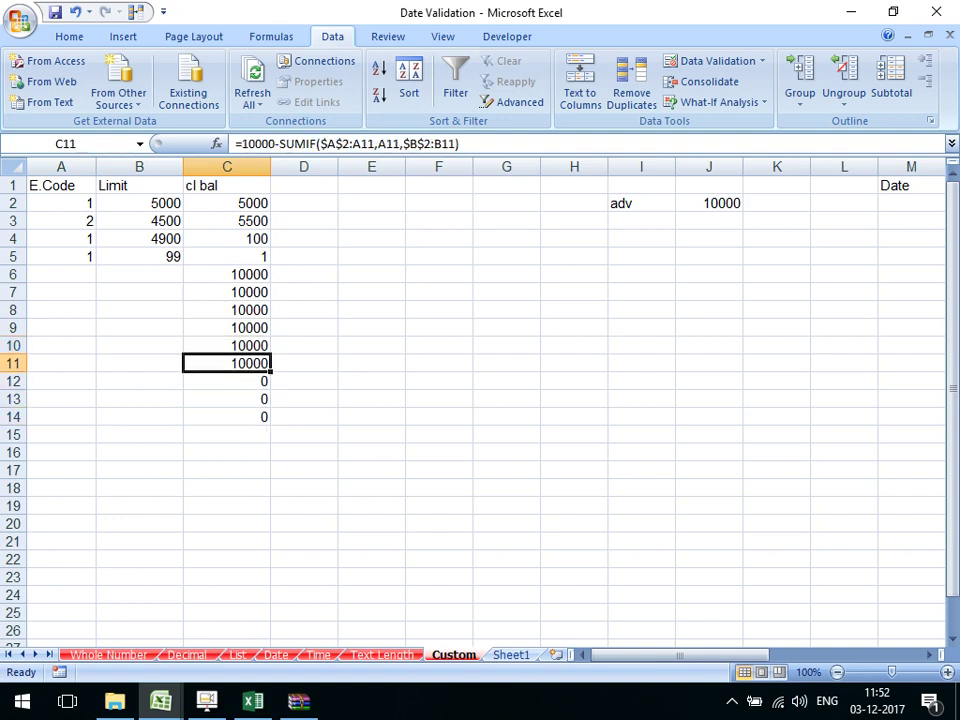
{"action": "key", "text": "shift+Down"}
{"action": "key", "text": "shift+Down"}
{"action": "key", "text": "shift+Down"}
{"action": "key", "text": "ctrl+d"}
- Save the workbook and reopen C2's cl bal formula for editing
{"action": "key", "text": "ctrl+s"}
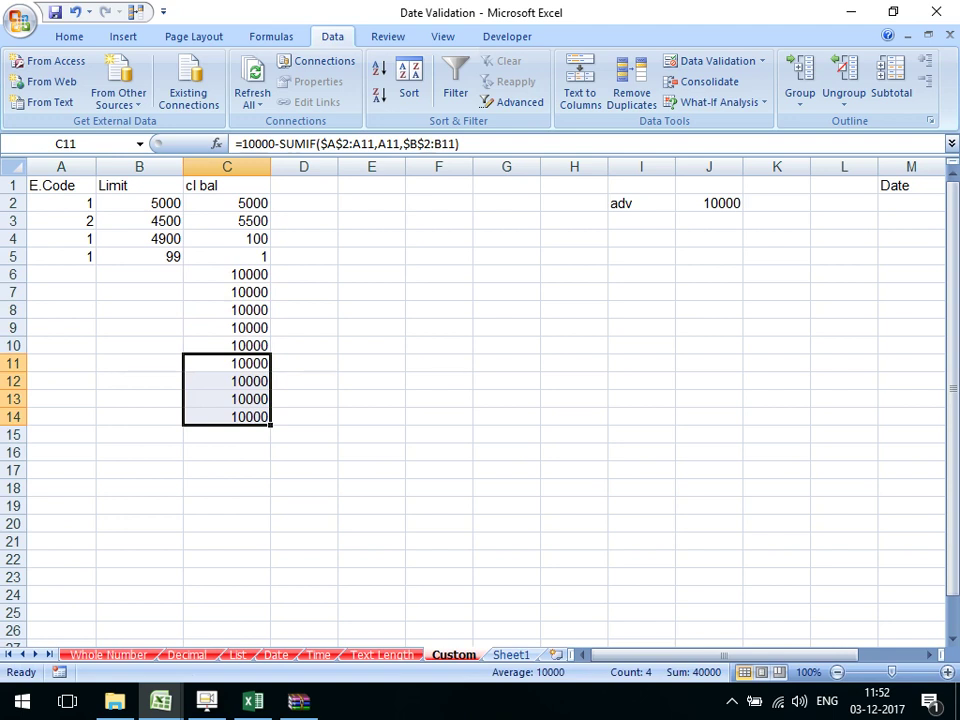
{"action": "key", "text": "Up"}
{"action": "key", "text": "Up"}
{"action": "key", "text": "Up"}
{"action": "key", "text": "Up"}
{"action": "key", "text": "Left"}
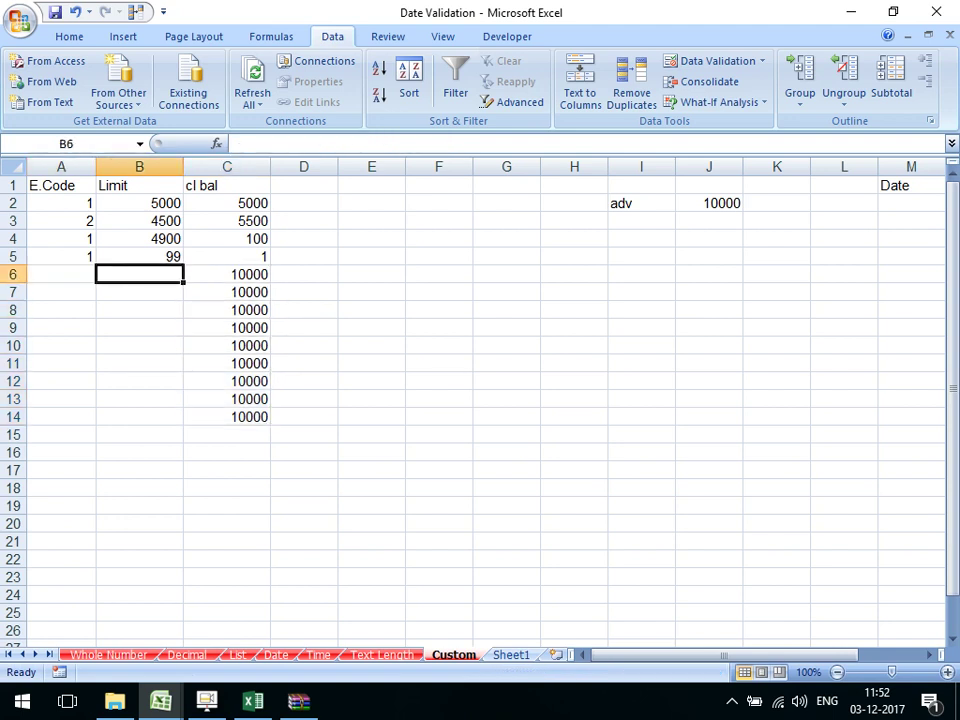
{"action": "key", "text": "Right"}
{"action": "key", "text": "Up"}
{"action": "key", "text": "Up"}
{"action": "key", "text": "Up"}
{"action": "key", "text": "Up"}
{"action": "key", "text": "F2"}
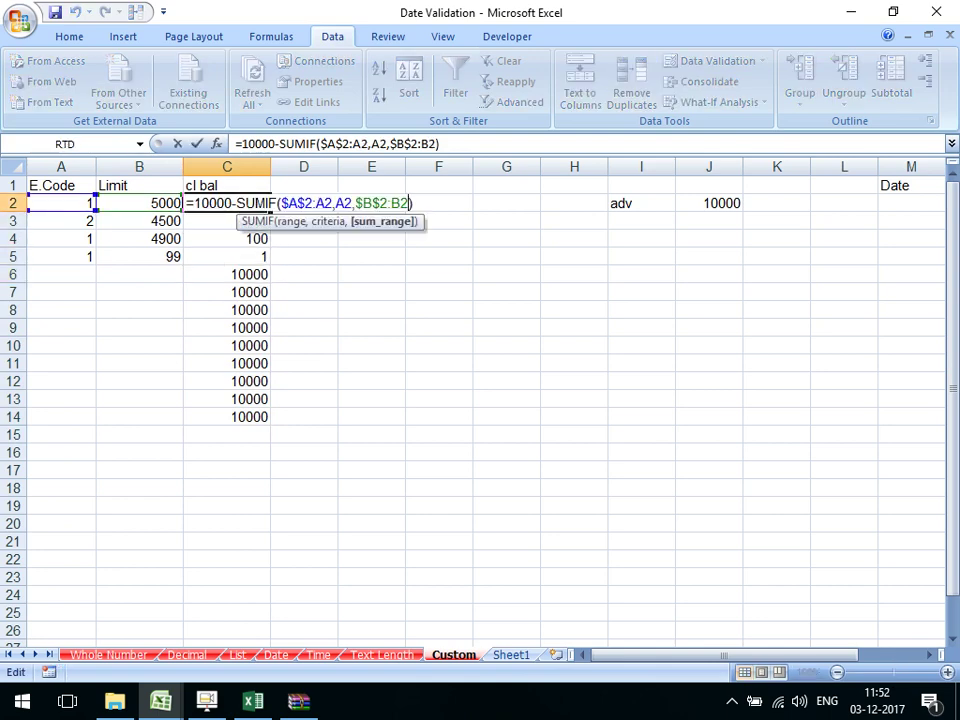
- Wrap C2 as =IF(A2="","",10000-SUMIF(...)) and fill it down through C25
{"action": "key", "text": "Left"}
{"action": "key", "text": "Left"}
{"action": "key", "text": "Left"}
{"action": "key", "text": "Left"}
{"action": "key", "text": "Left"}
{"action": "key", "text": "Left"}
{"action": "key", "text": "Left"}
{"action": "key", "text": "Left"}
{"action": "key", "text": "Left"}
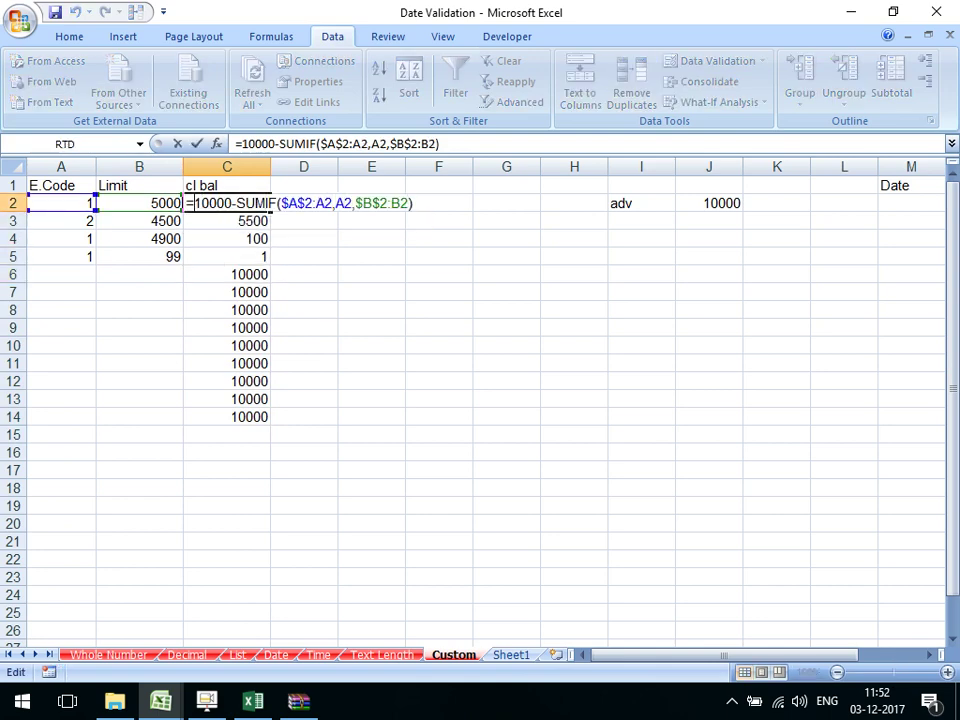
{"action": "type", "text": "if"}
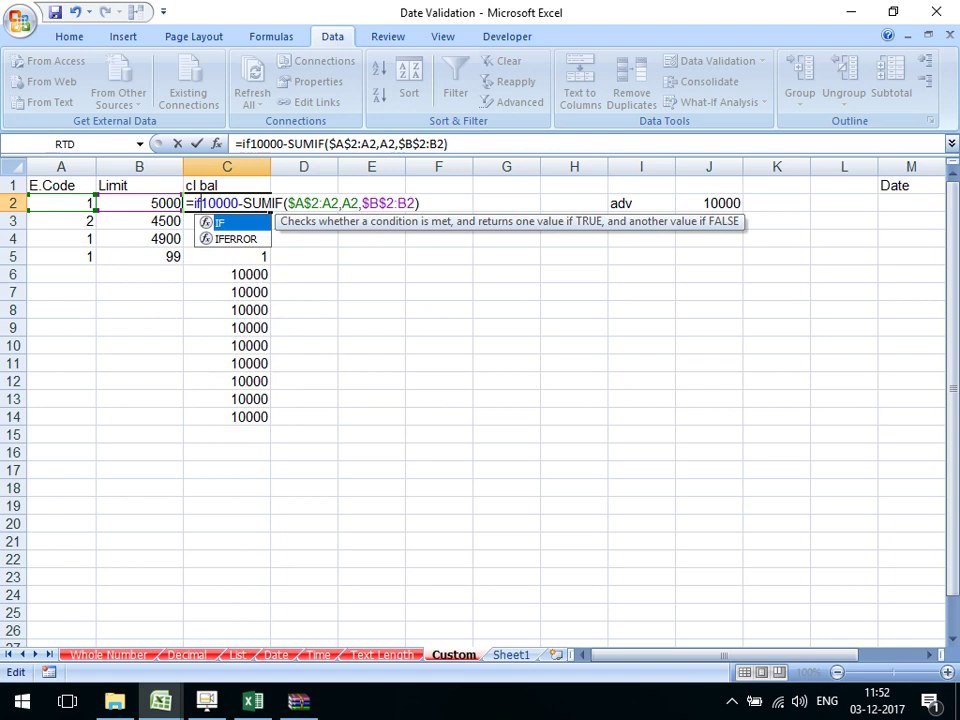
{"action": "type", "text": "(A"}
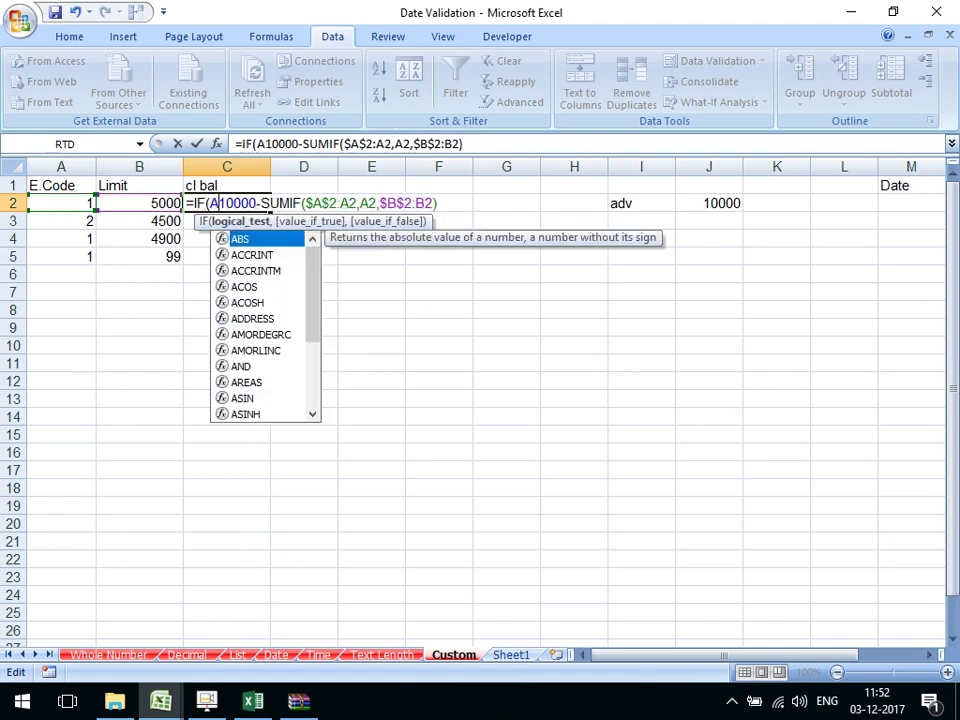
{"action": "type", "text": "2=\"\""}
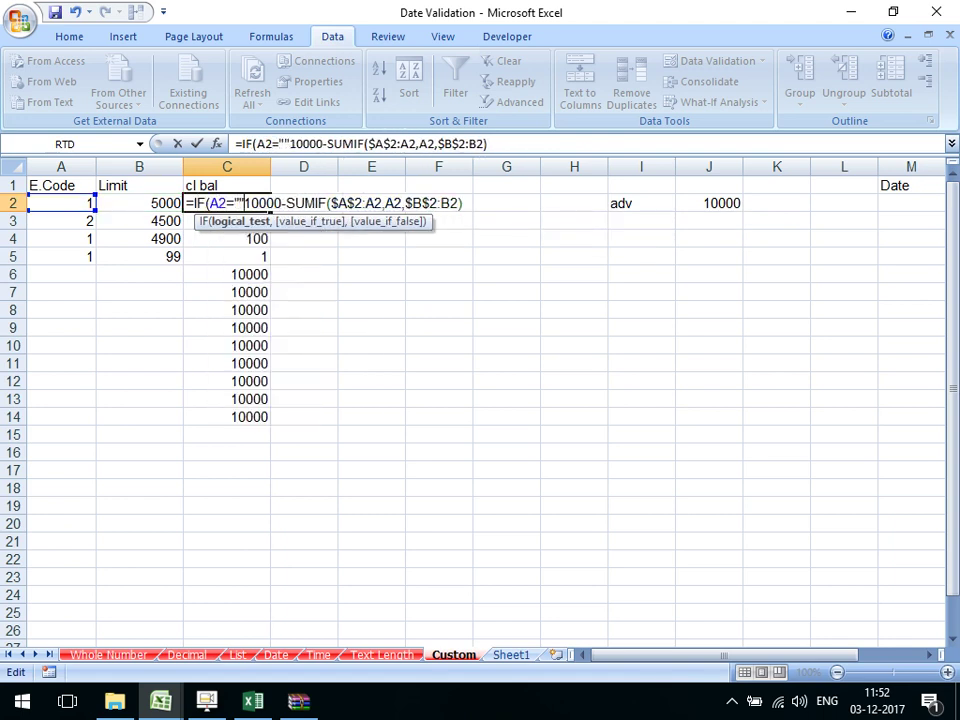
{"action": "type", "text": ",\"\""}
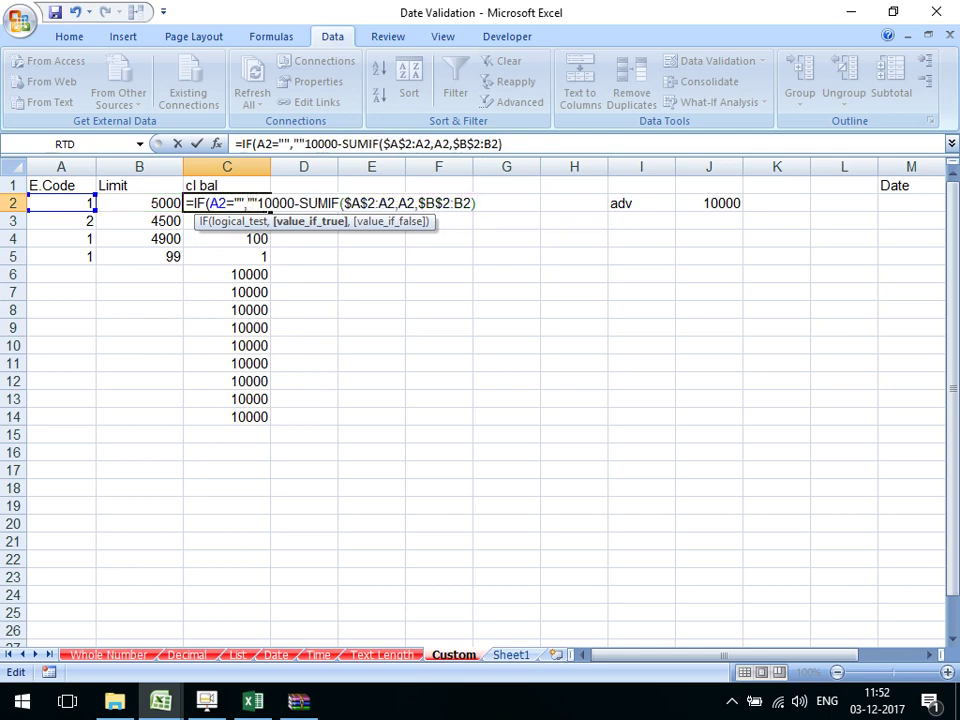
{"action": "type", "text": ","}
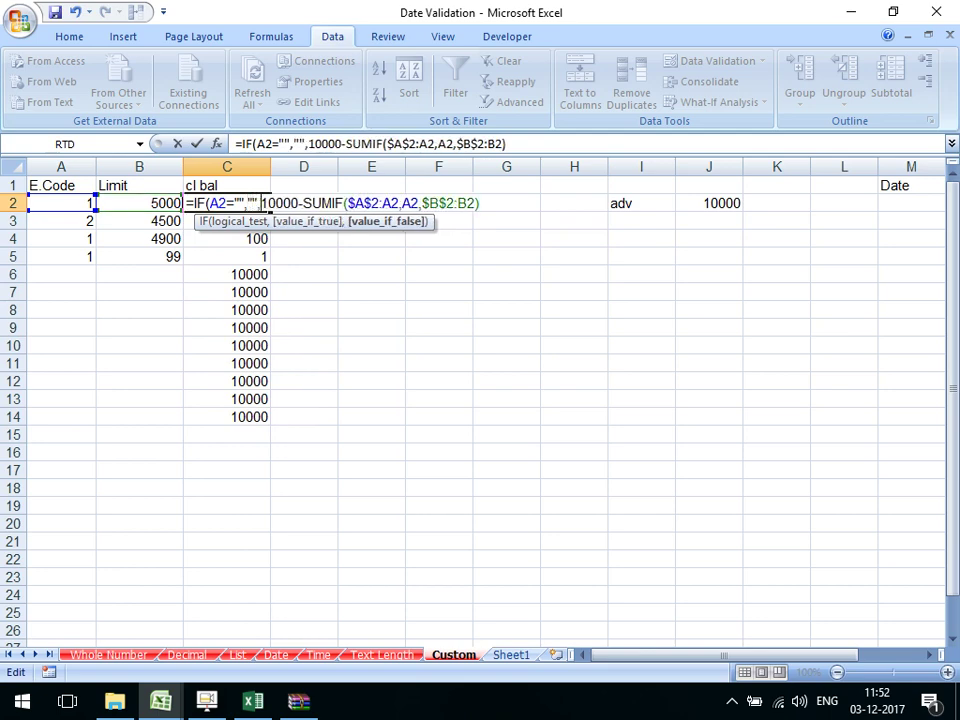
{"action": "key", "text": "Return"}
{"action": "key", "text": "Return"}
{"action": "left_click_drag", "start_coordinate": [226, 203], "coordinate": [226, 612]}
{"action": "key", "text": "ctrl+d"}
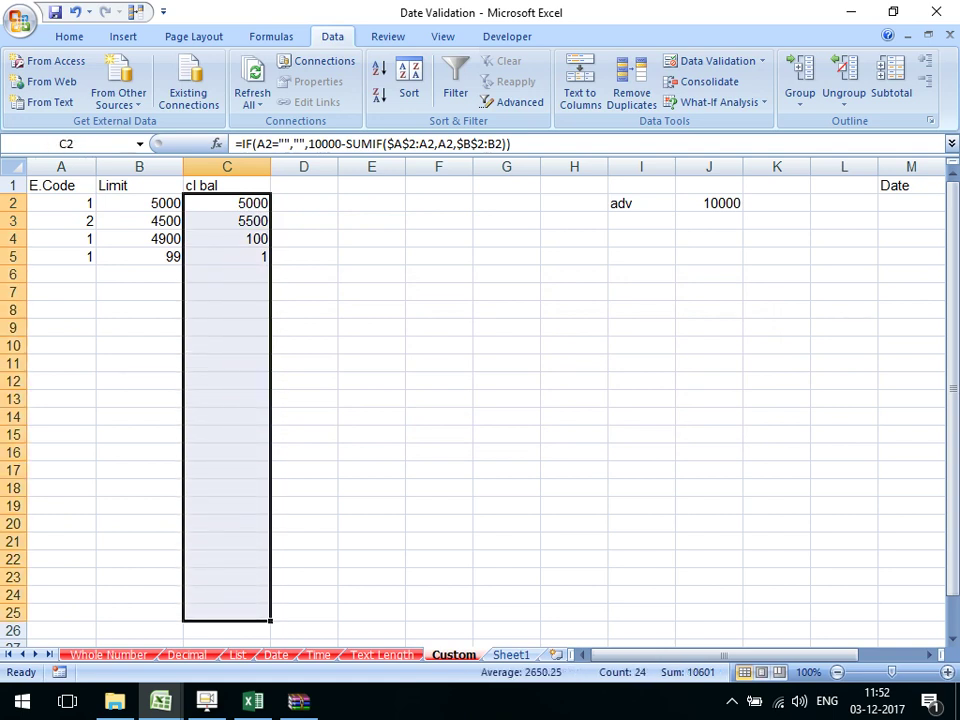
- Enter E.Codes 2 and 3 with limits 3000 and 6500 in rows 6–7
{"action": "key", "text": "Down"}
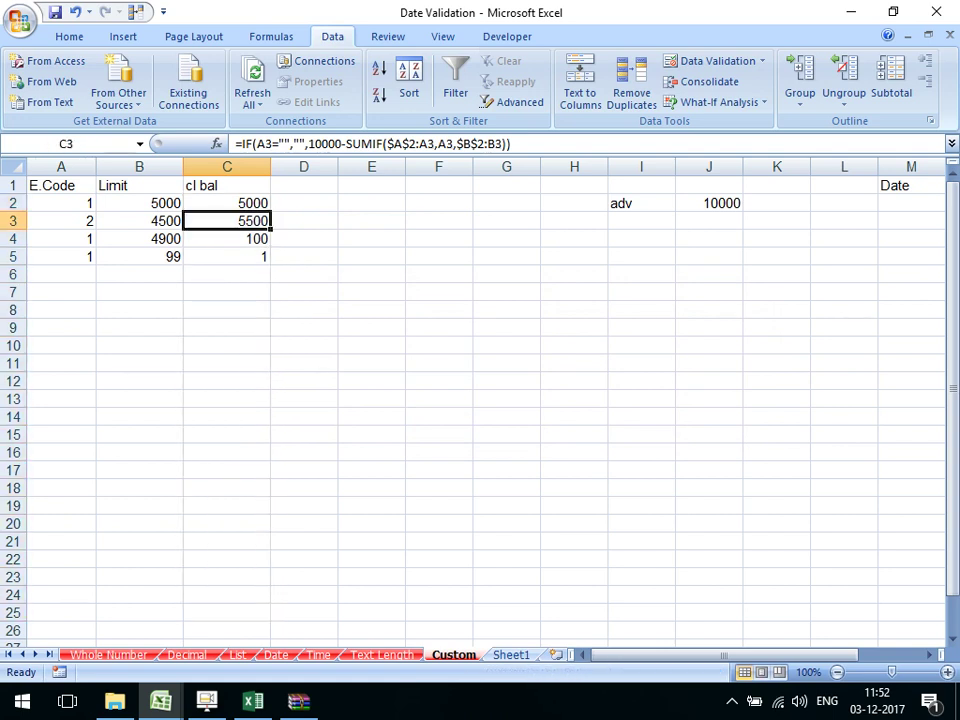
{"action": "key", "text": "Down"}
{"action": "key", "text": "Down"}
{"action": "key", "text": "Down"}
{"action": "key", "text": "Left"}
{"action": "key", "text": "Left"}
{"action": "type", "text": "2"}
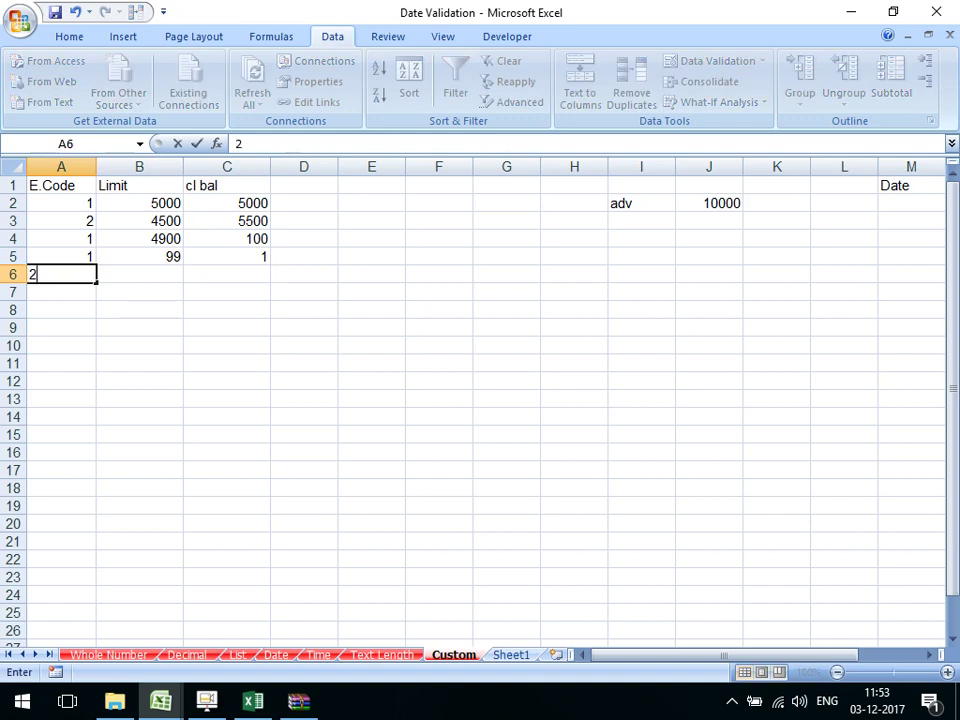
{"action": "key", "text": "Return"}
{"action": "key", "text": "Up"}
{"action": "key", "text": "Right"}
{"action": "key", "text": "Right"}
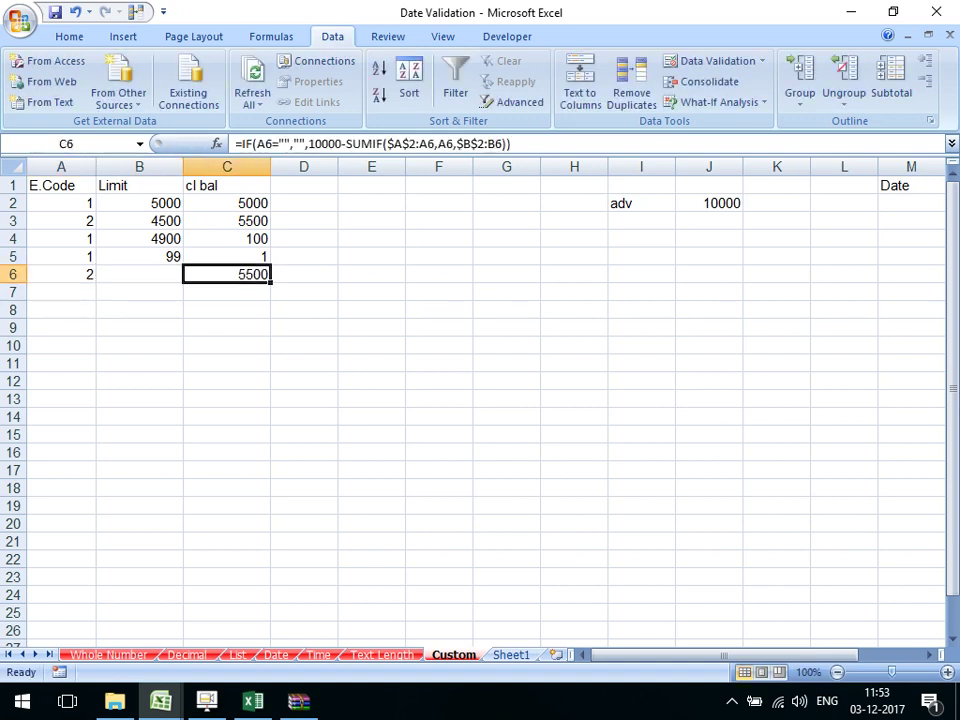
{"action": "left_click", "coordinate": [139, 274]}
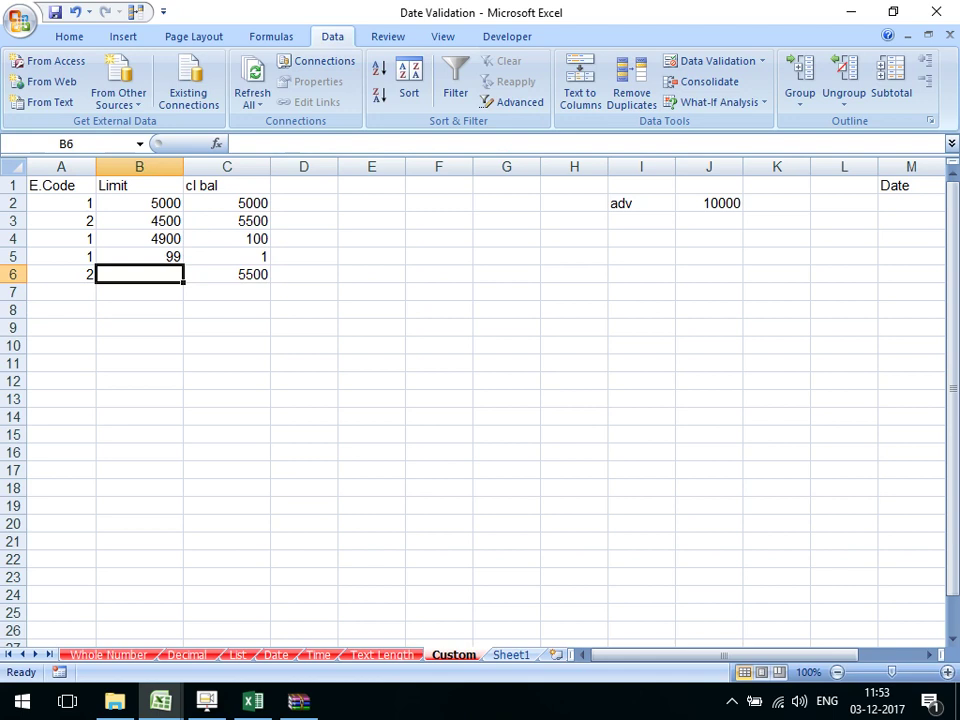
{"action": "type", "text": "3000"}
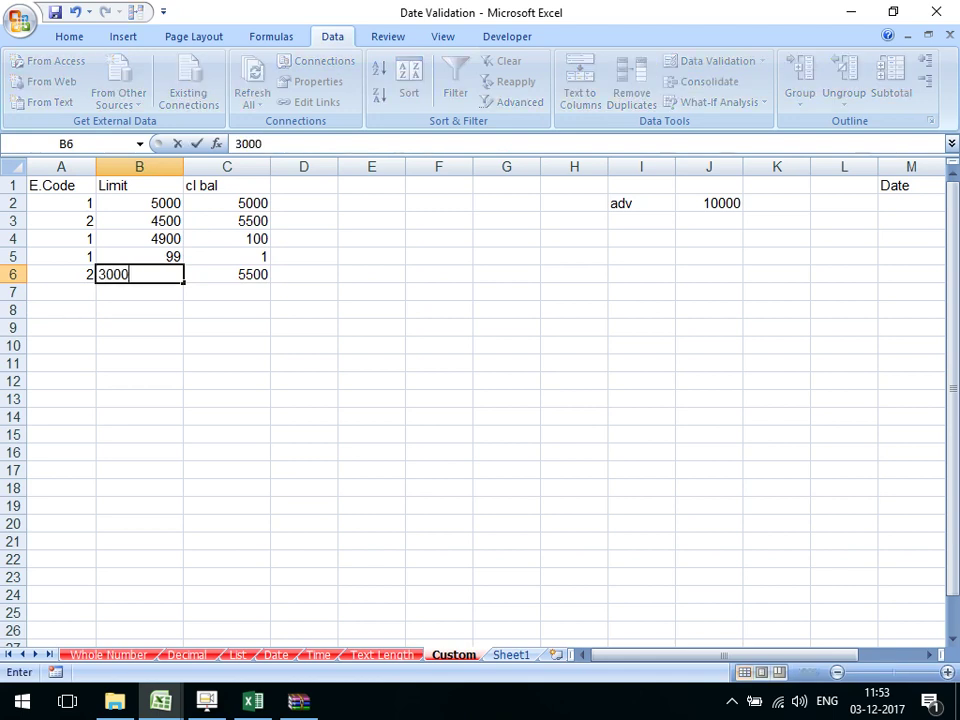
{"action": "key", "text": "Return"}
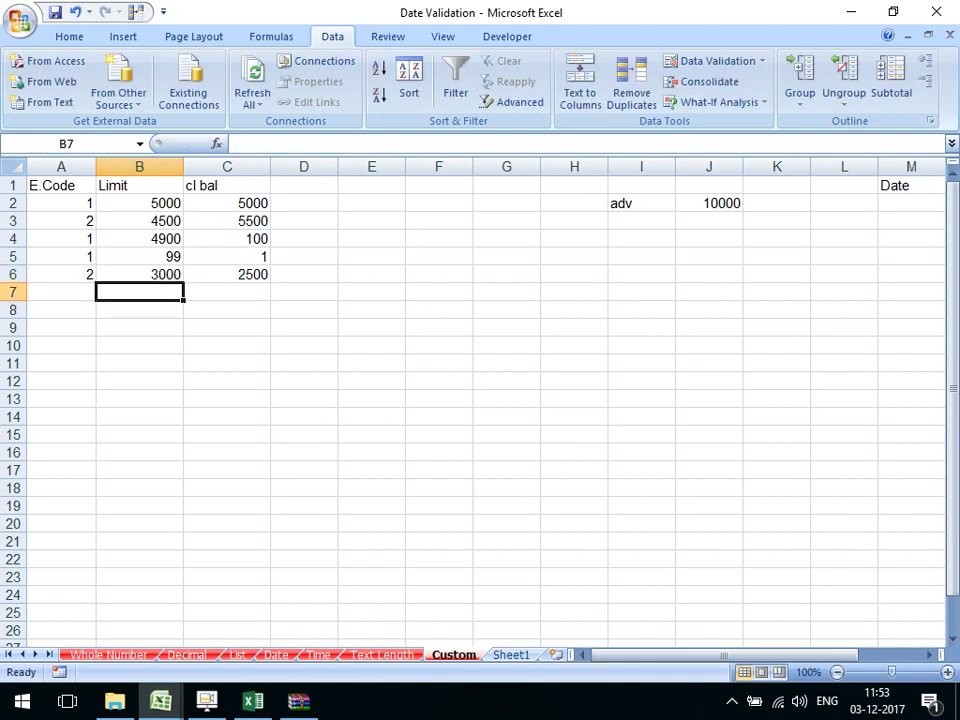
{"action": "left_click", "coordinate": [61, 291]}
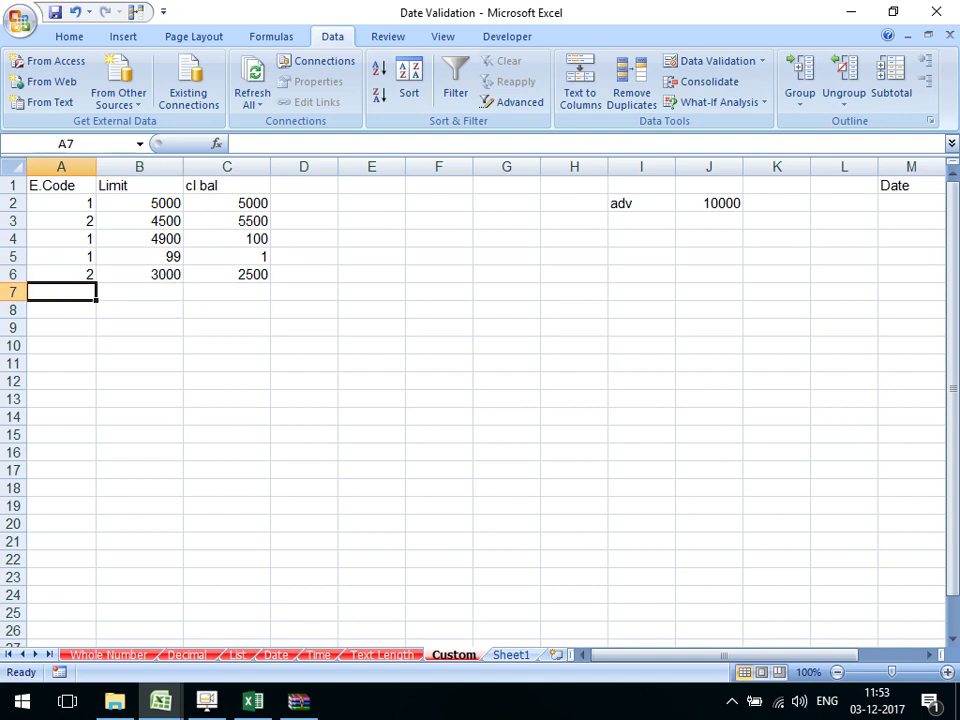
{"action": "type", "text": "3"}
{"action": "key", "text": "Return"}
{"action": "left_click", "coordinate": [61, 291]}
{"action": "left_click", "coordinate": [304, 291]}
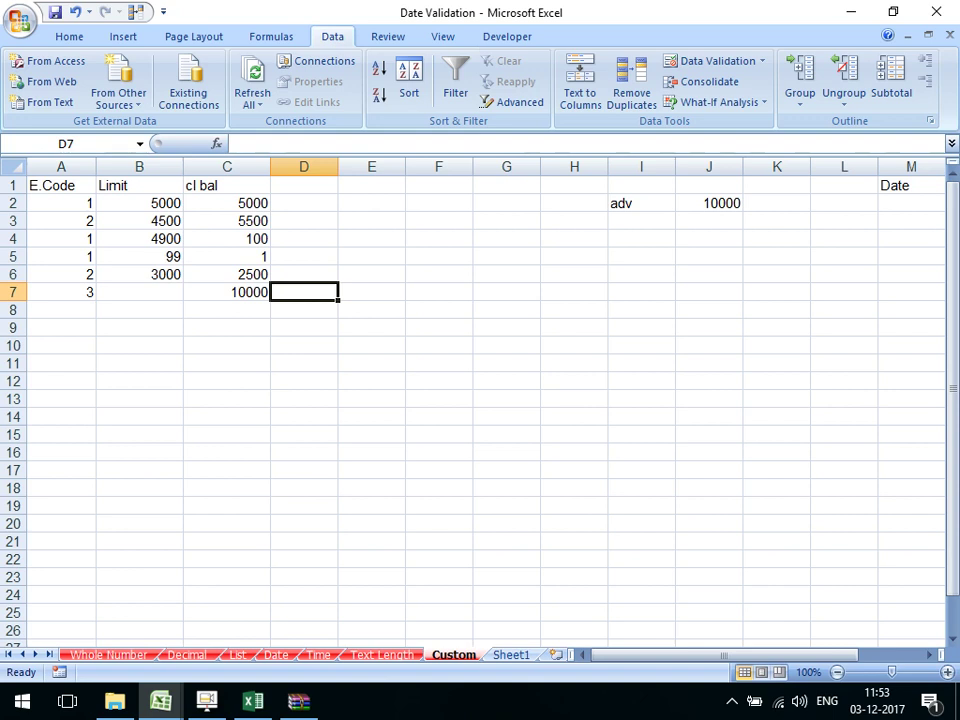
{"action": "left_click", "coordinate": [139, 291]}
{"action": "type", "text": "650"}
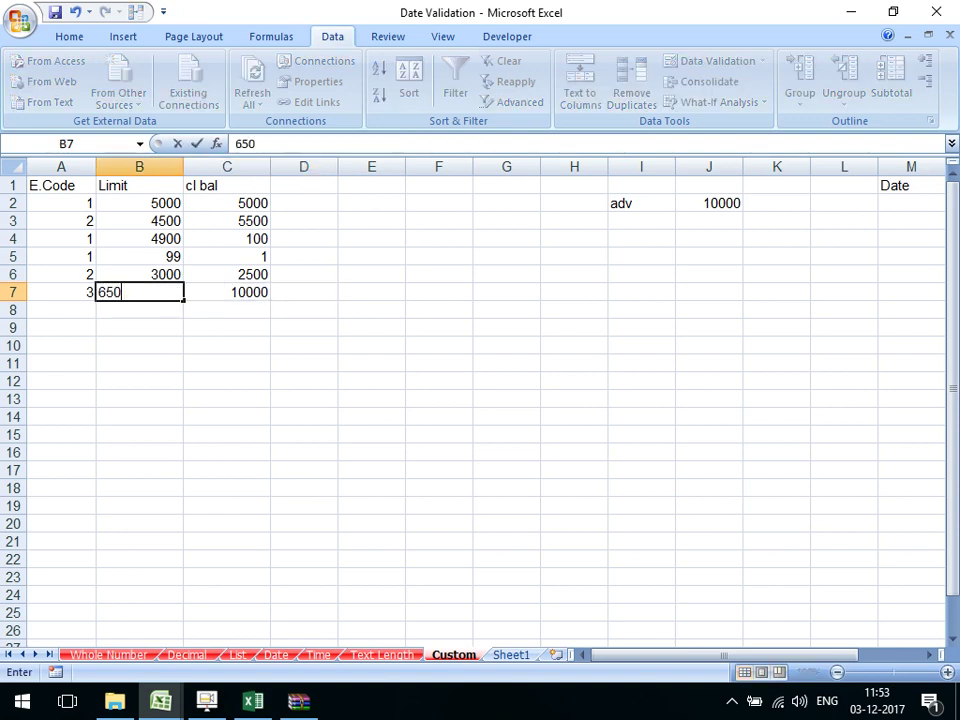
{"action": "type", "text": "0"}
{"action": "key", "text": "Return"}
- Enter E.Codes 4 and 8 with limits 2000 and 6500 in rows 8–9
{"action": "left_click", "coordinate": [61, 309]}
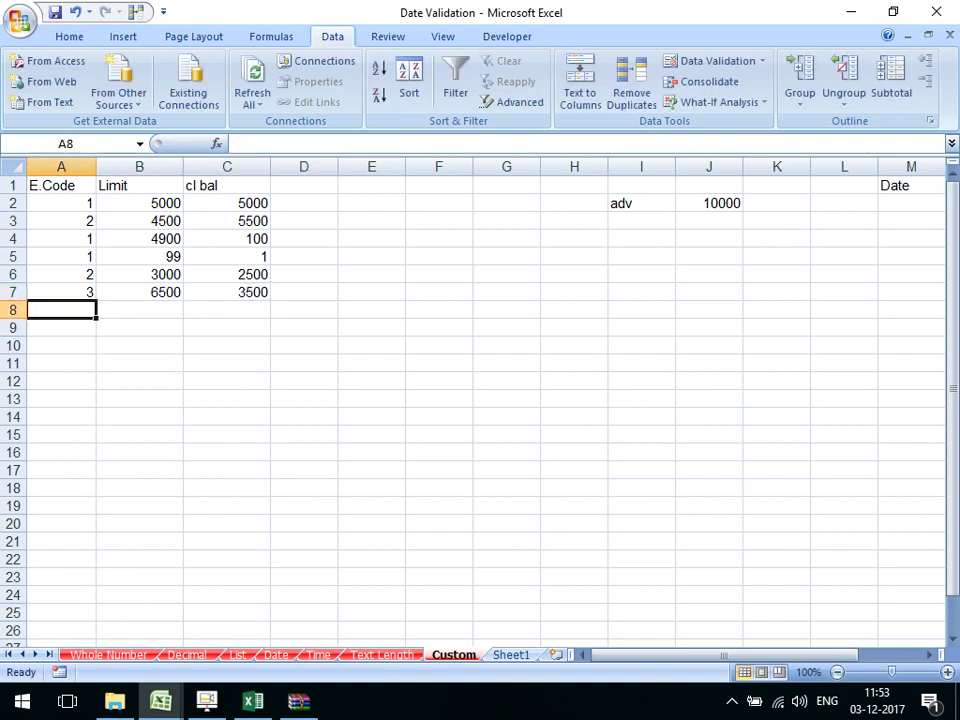
{"action": "type", "text": "4"}
{"action": "key", "text": "Return"}
{"action": "left_click", "coordinate": [61, 309]}
{"action": "left_click", "coordinate": [139, 309]}
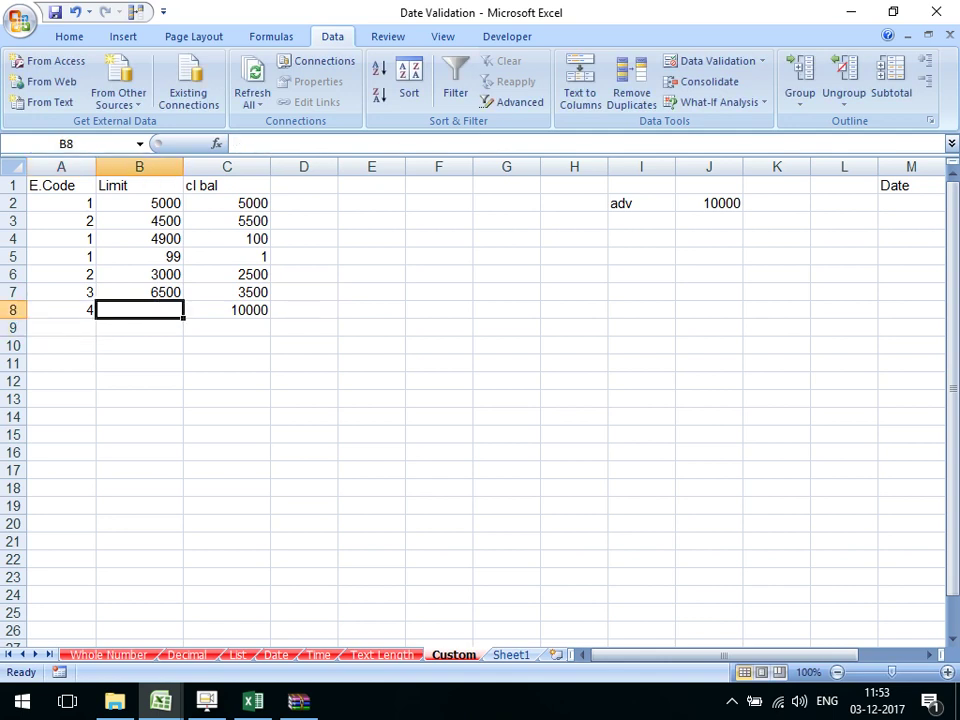
{"action": "type", "text": "2000"}
{"action": "key", "text": "Return"}
{"action": "left_click", "coordinate": [61, 327]}
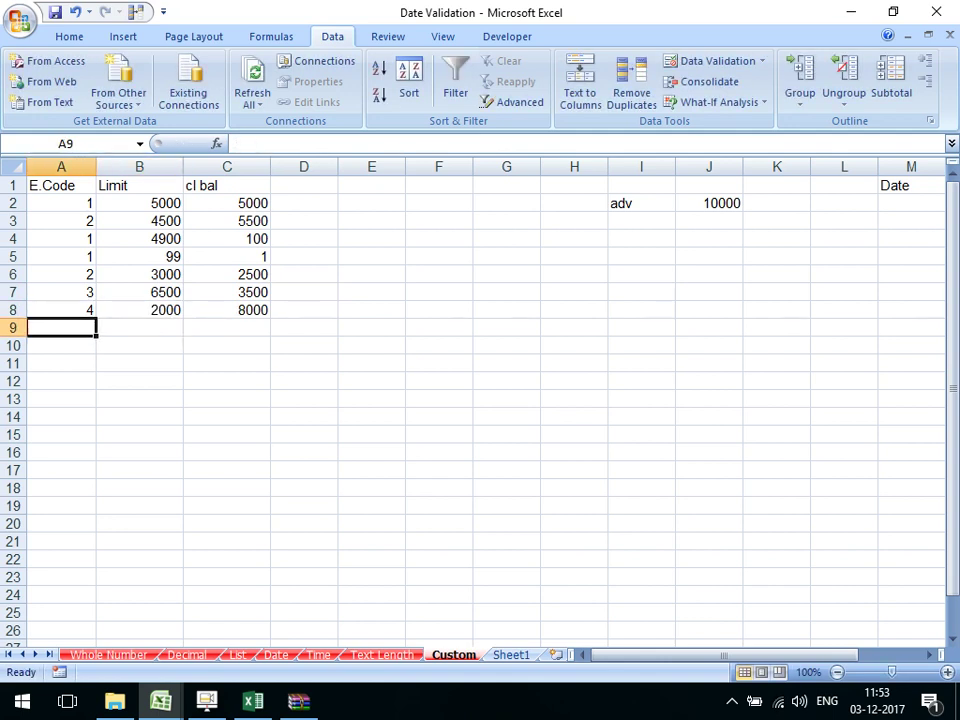
{"action": "type", "text": "8"}
{"action": "key", "text": "Return"}
{"action": "left_click", "coordinate": [139, 345]}
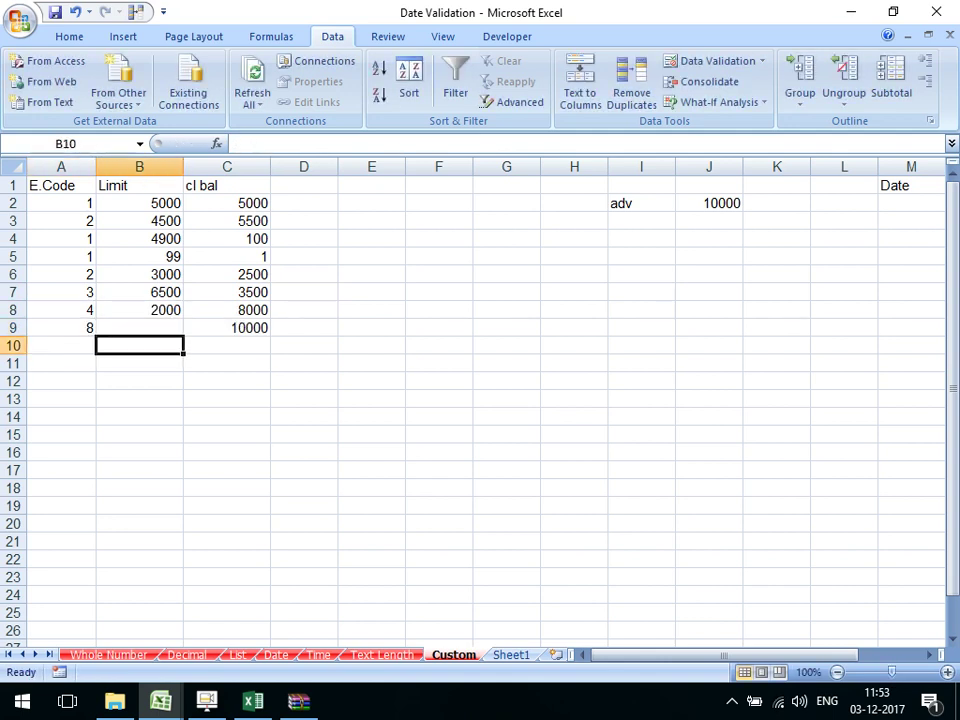
{"action": "left_click", "coordinate": [227, 327]}
{"action": "left_click", "coordinate": [139, 327]}
{"action": "type", "text": "65"}
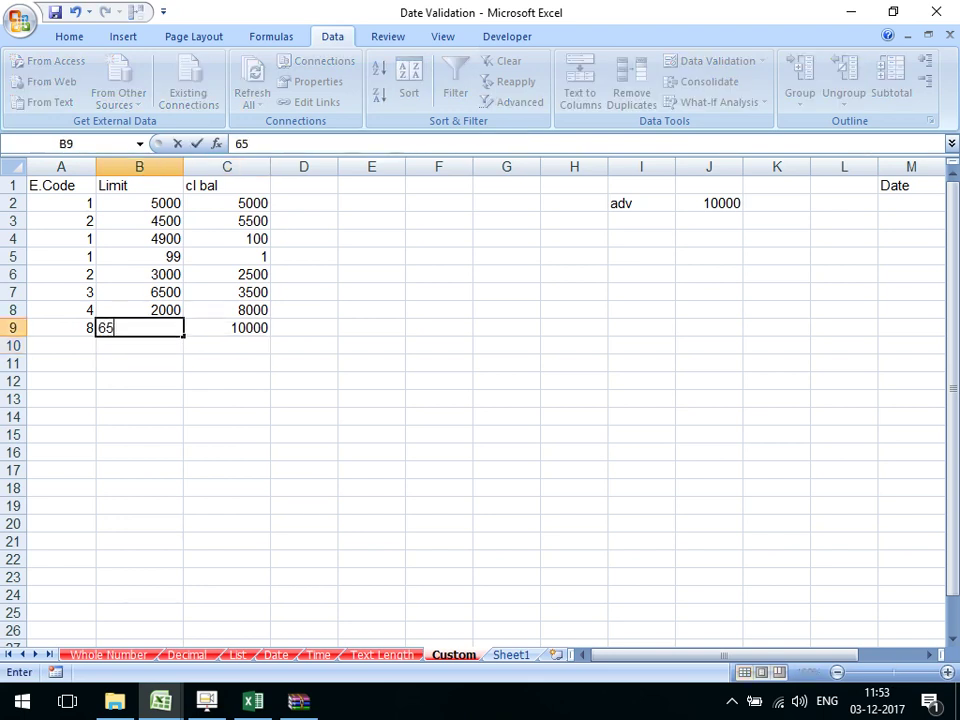
{"action": "type", "text": "00"}
{"action": "key", "text": "Return"}
- Enter E.Codes 1, 2, 8 and 4 in A10:A13 without limits
{"action": "left_click", "coordinate": [61, 345]}
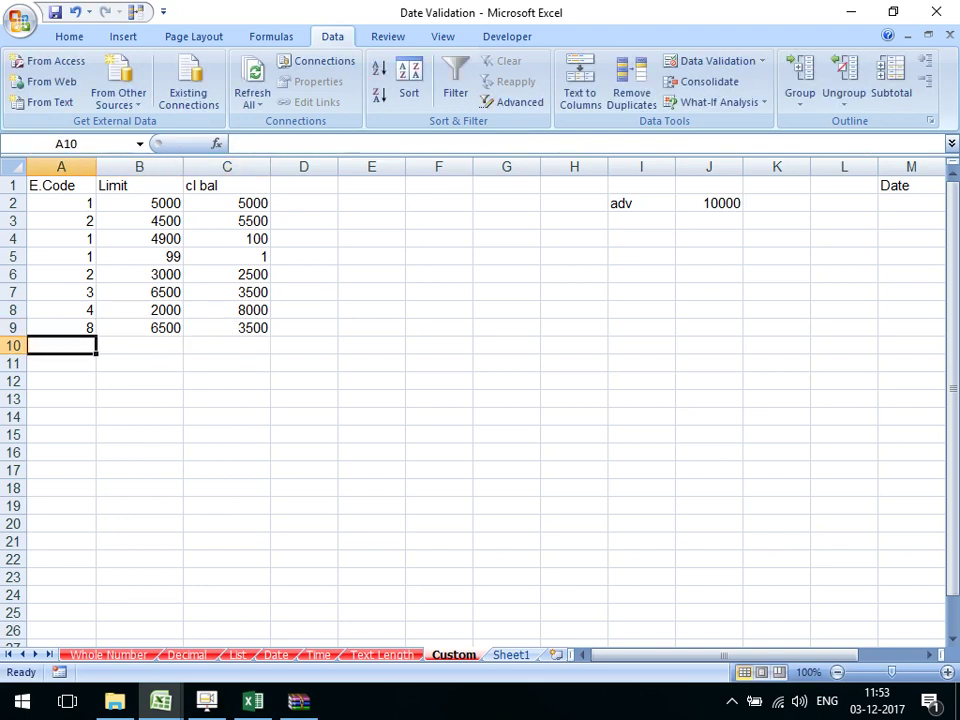
{"action": "type", "text": "1"}
{"action": "key", "text": "Return"}
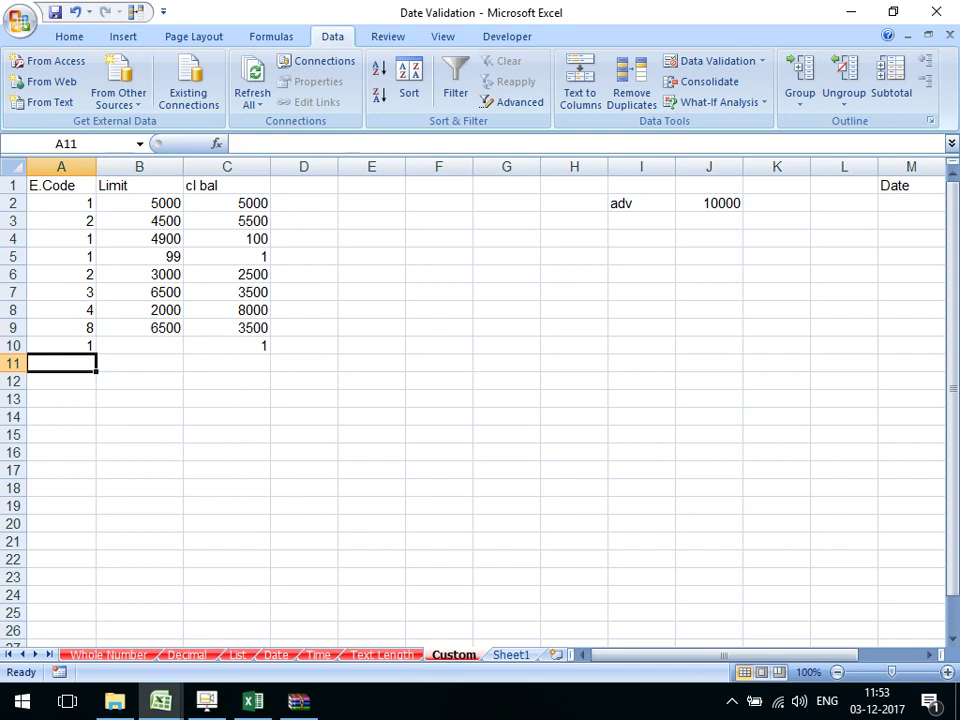
{"action": "type", "text": "2"}
{"action": "key", "text": "Return"}
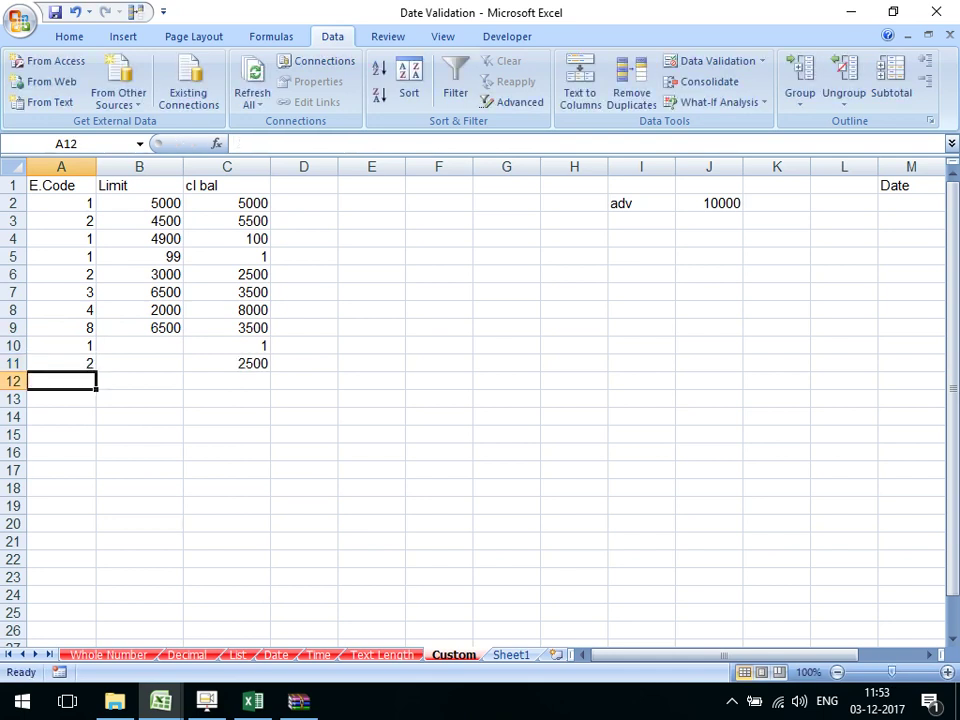
{"action": "type", "text": "3"}
{"action": "key", "text": "Return"}
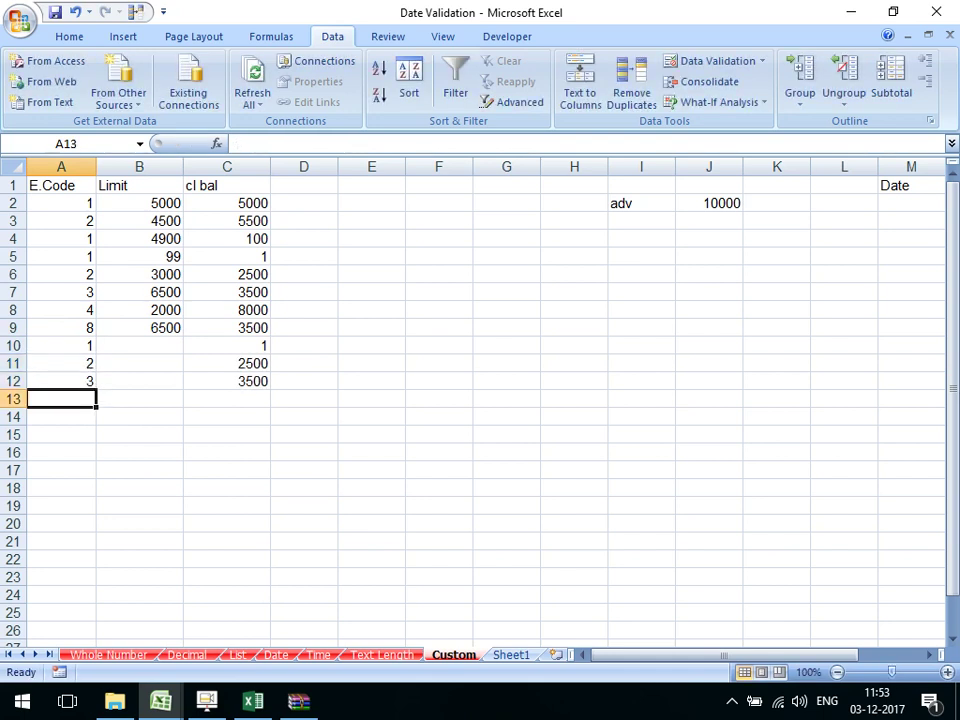
{"action": "left_click", "coordinate": [61, 381]}
{"action": "type", "text": "8"}
{"action": "key", "text": "Return"}
{"action": "type", "text": "8"}
{"action": "key", "text": "Return"}
{"action": "left_click", "coordinate": [61, 399]}
{"action": "type", "text": "4"}
{"action": "key", "text": "Return"}
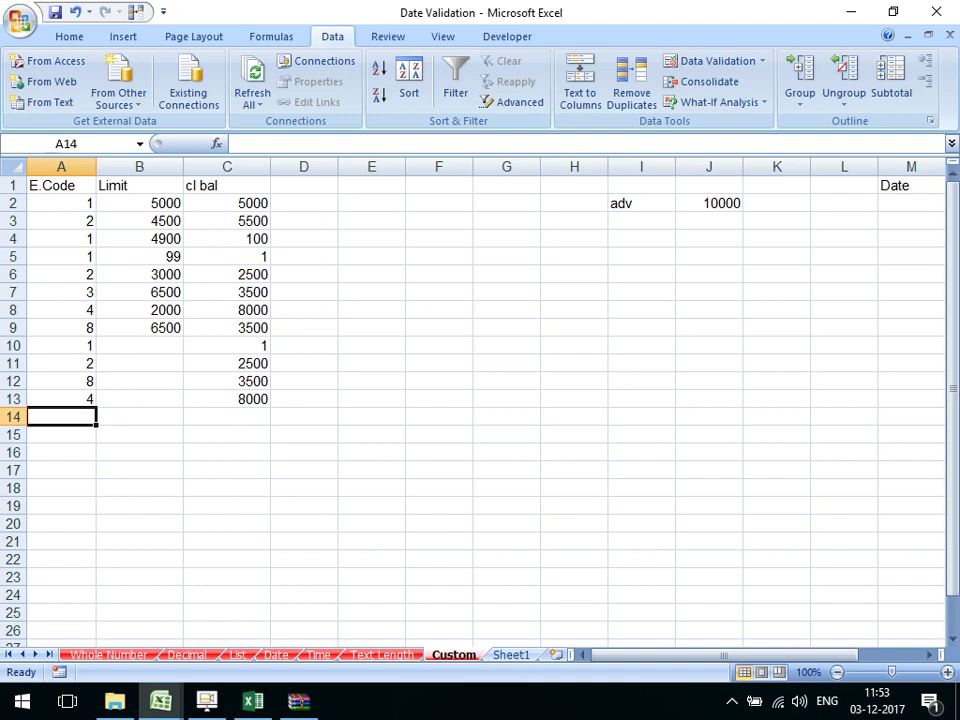
{"action": "key", "text": "Up"}
{"action": "key", "text": "Up"}
{"action": "key", "text": "Up"}
{"action": "key", "text": "ctrl+Up"}
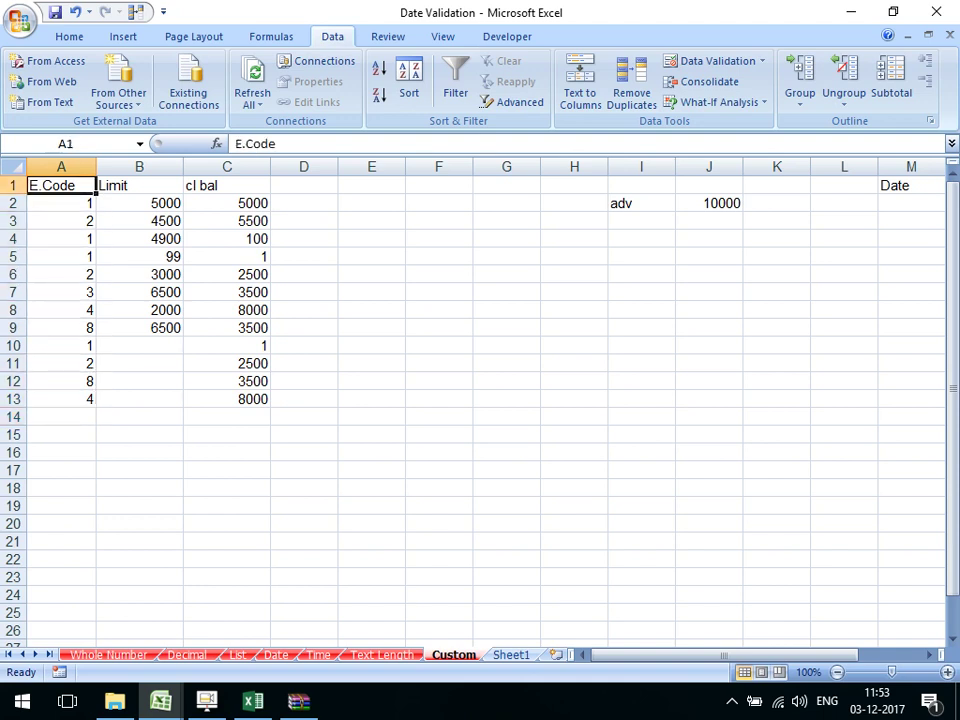
{"action": "key", "text": "Right"}
{"action": "key", "text": "Right"}
{"action": "key", "text": "Right"}
{"action": "key", "text": "Right"}
{"action": "key", "text": "Right"}
{"action": "key", "text": "Right"}
{"action": "key", "text": "Right"}
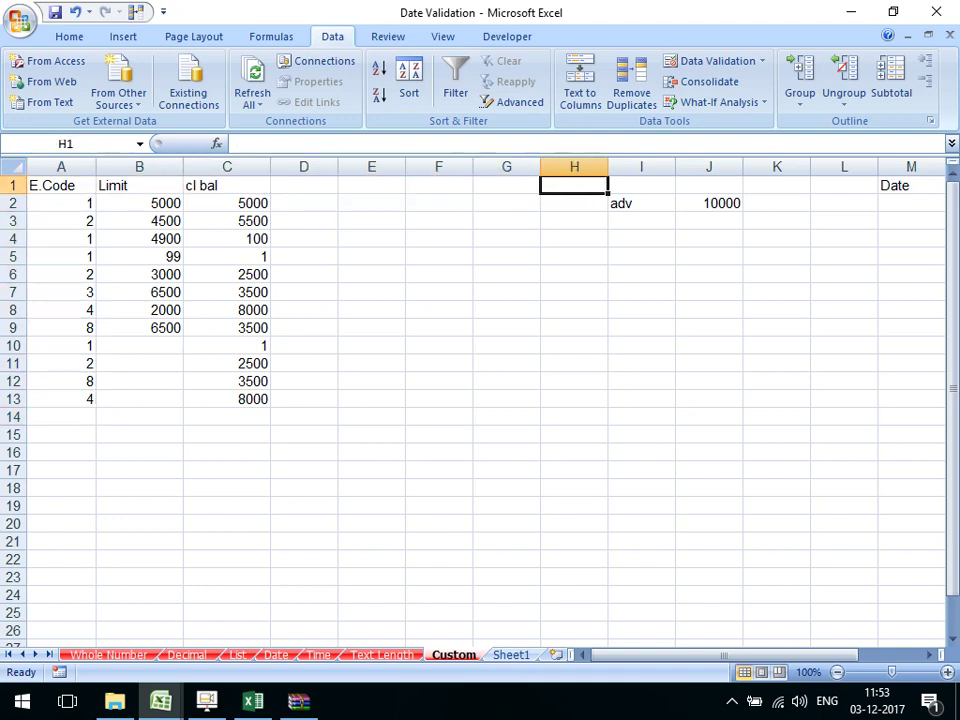
- Enter the heading MOBILE in cell A33
{"action": "key", "text": "Down"}
{"action": "key", "text": "Down"}
{"action": "key", "text": "Down"}
{"action": "key", "text": "Down"}
{"action": "key", "text": "Down"}
{"action": "key", "text": "Down"}
{"action": "key", "text": "Down"}
{"action": "key", "text": "Down"}
{"action": "key", "text": "Down"}
{"action": "key", "text": "Down"}
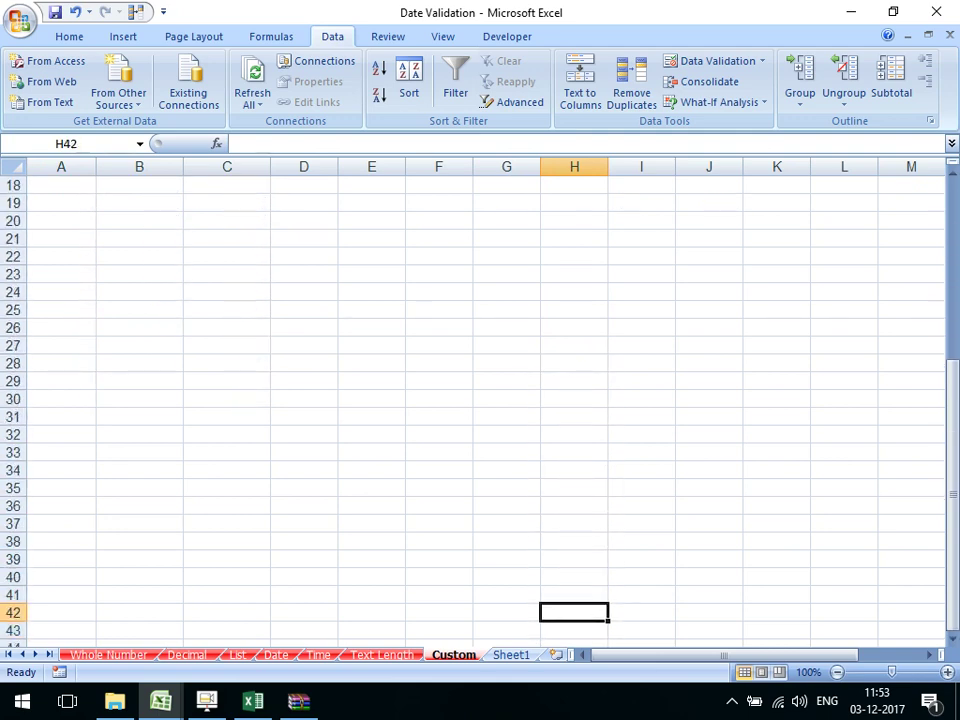
{"action": "key", "text": "Up"}
{"action": "key", "text": "Up"}
{"action": "key", "text": "Up"}
{"action": "key", "text": "Up"}
{"action": "key", "text": "Left"}
{"action": "key", "text": "Left"}
{"action": "key", "text": "Left"}
{"action": "key", "text": "Left"}
{"action": "key", "text": "Left"}
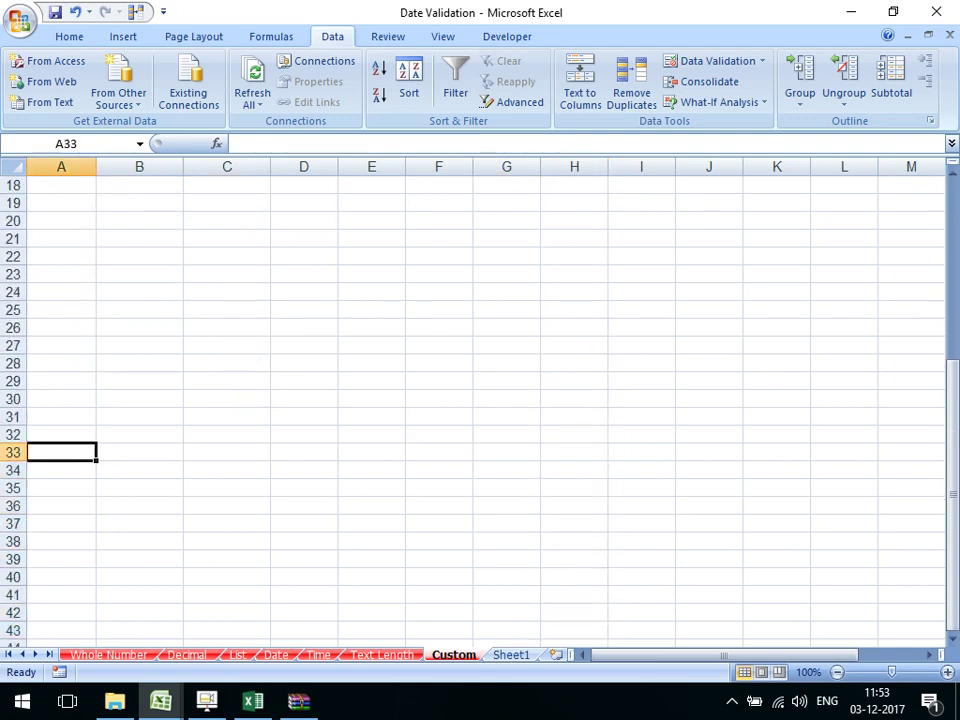
{"action": "type", "text": "MOBILE"}
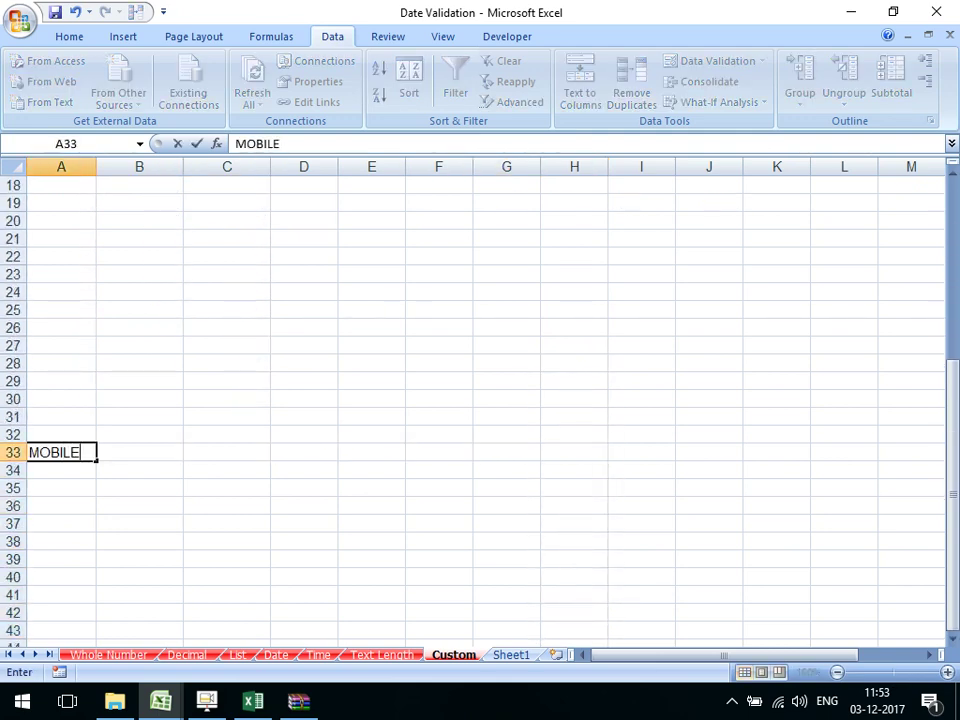
{"action": "key", "text": "Return"}
- Enter the note >0<=10 in C32, removing the stray trailing backslash
{"action": "key", "text": "Right"}
{"action": "key", "text": "Right"}
{"action": "key", "text": "Up"}
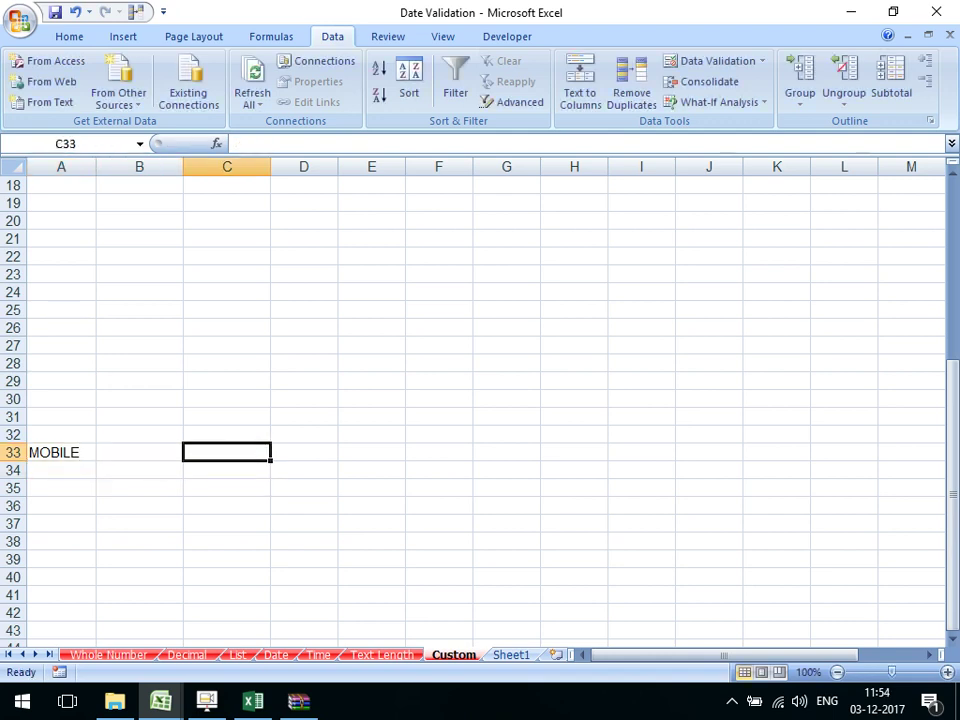
{"action": "key", "text": "Up"}
{"action": "type", "text": ">0"}
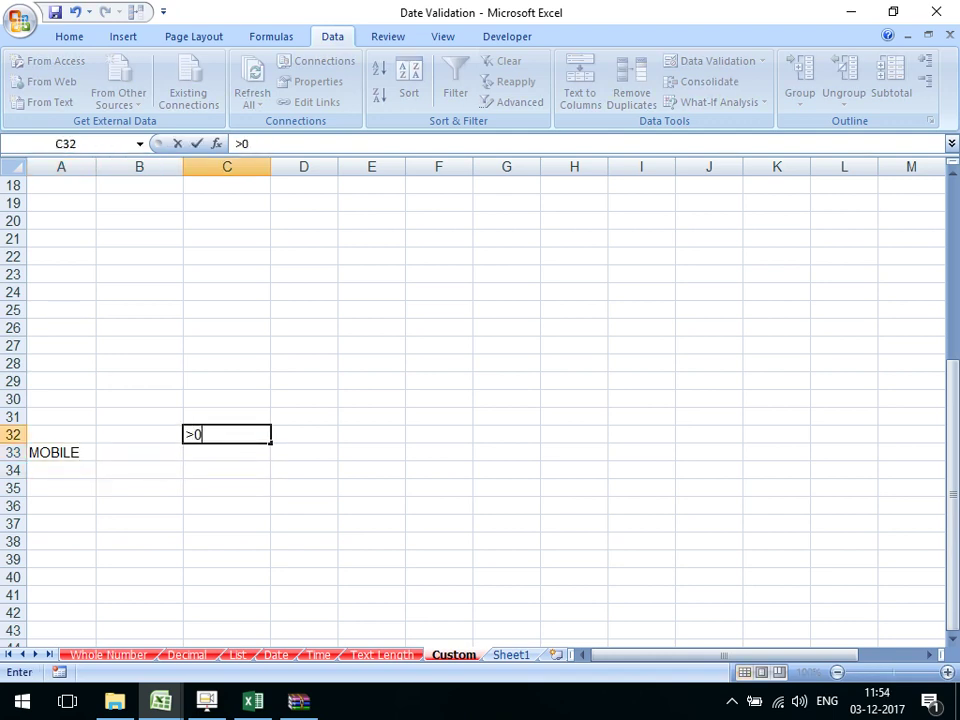
{"action": "type", "text": "<"}
{"action": "type", "text": "=10\\"}
{"action": "key", "text": "Return"}
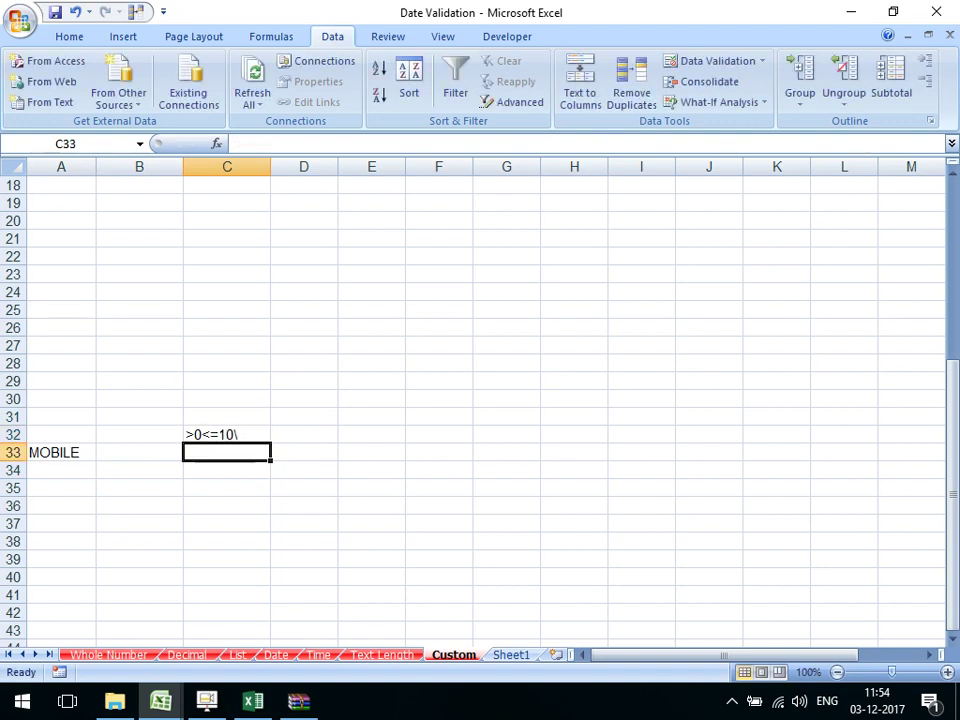
{"action": "left_click", "coordinate": [226, 434]}
{"action": "key", "text": "F2"}
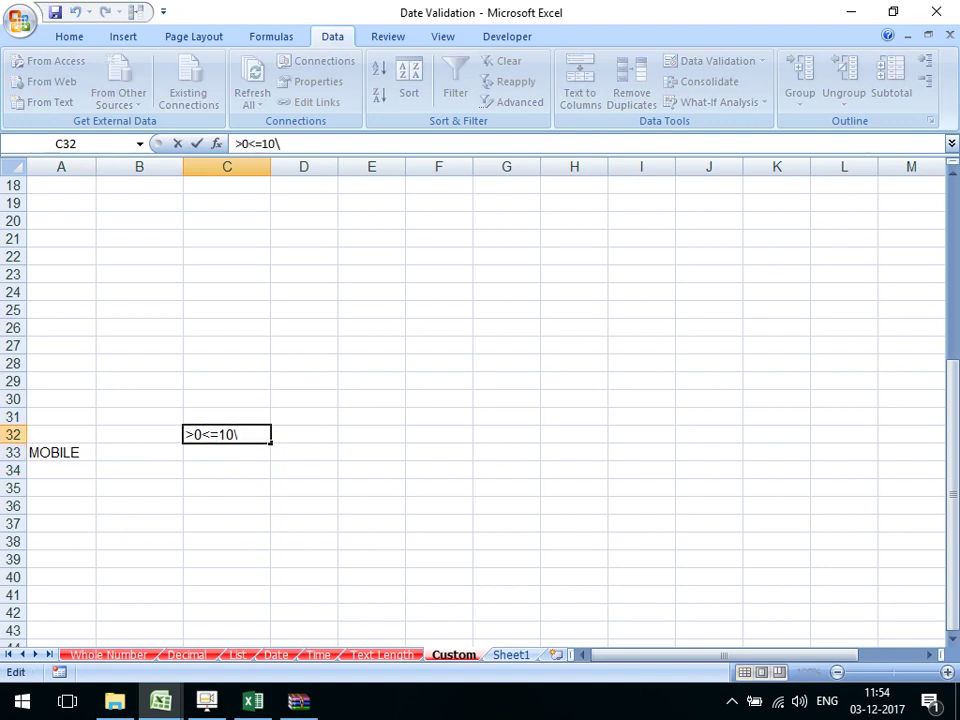
{"action": "key", "text": "BackSpace"}
{"action": "left_click", "coordinate": [139, 452]}
{"action": "left_click", "coordinate": [61, 470]}
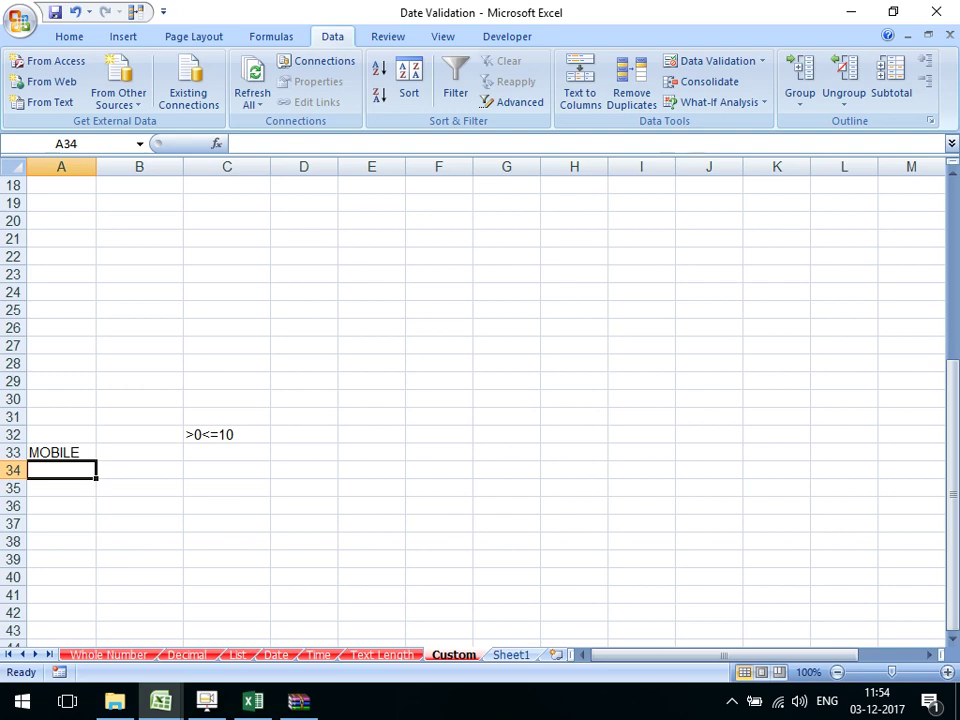
- Give A34 the custom validation rule =AND(LEN(A34)>=0,LEN(A34)<=10)
{"action": "left_click", "coordinate": [710, 61]}
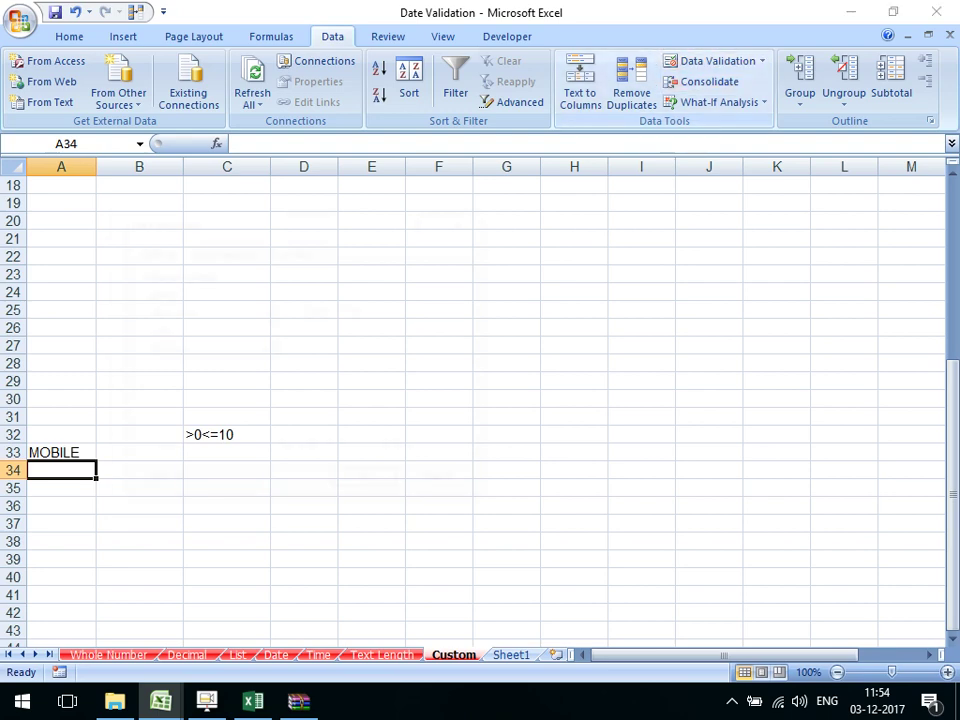
{"action": "left_click", "coordinate": [272, 311]}
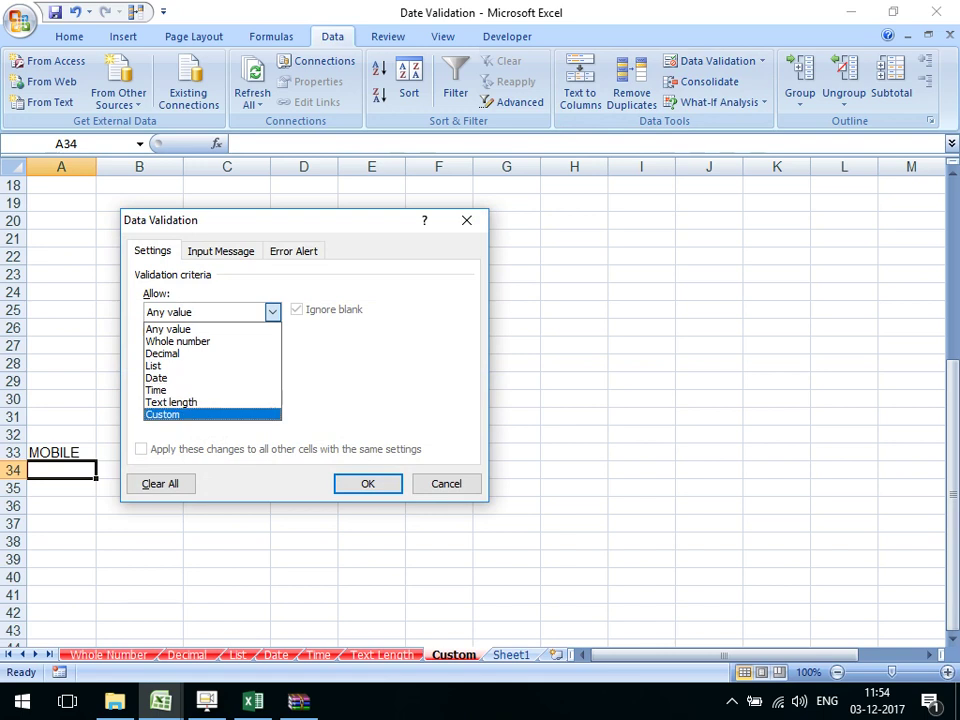
{"action": "left_click", "coordinate": [165, 413]}
{"action": "left_click", "coordinate": [250, 388]}
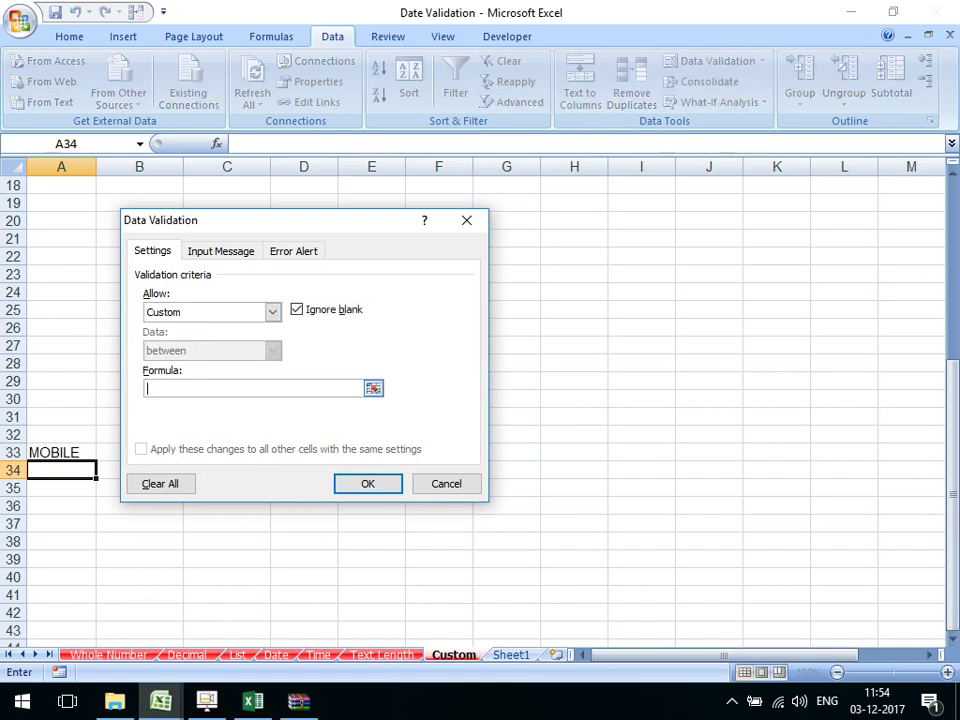
{"action": "type", "text": "=AND"}
{"action": "type", "text": "("}
{"action": "type", "text": "LEN"}
{"action": "type", "text": "("}
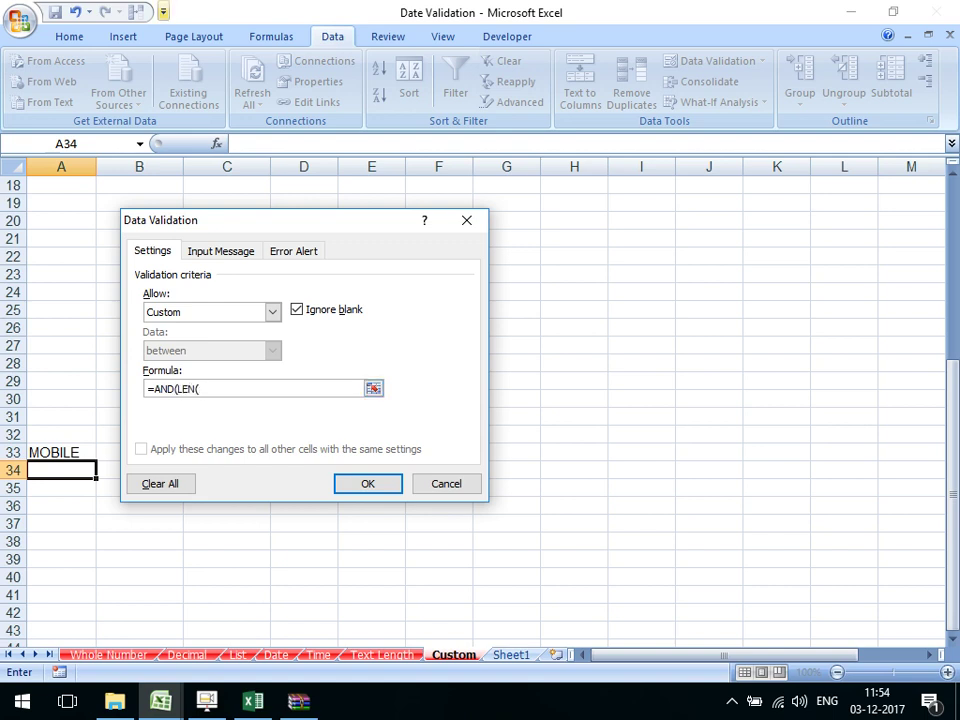
{"action": "left_click", "coordinate": [61, 470]}
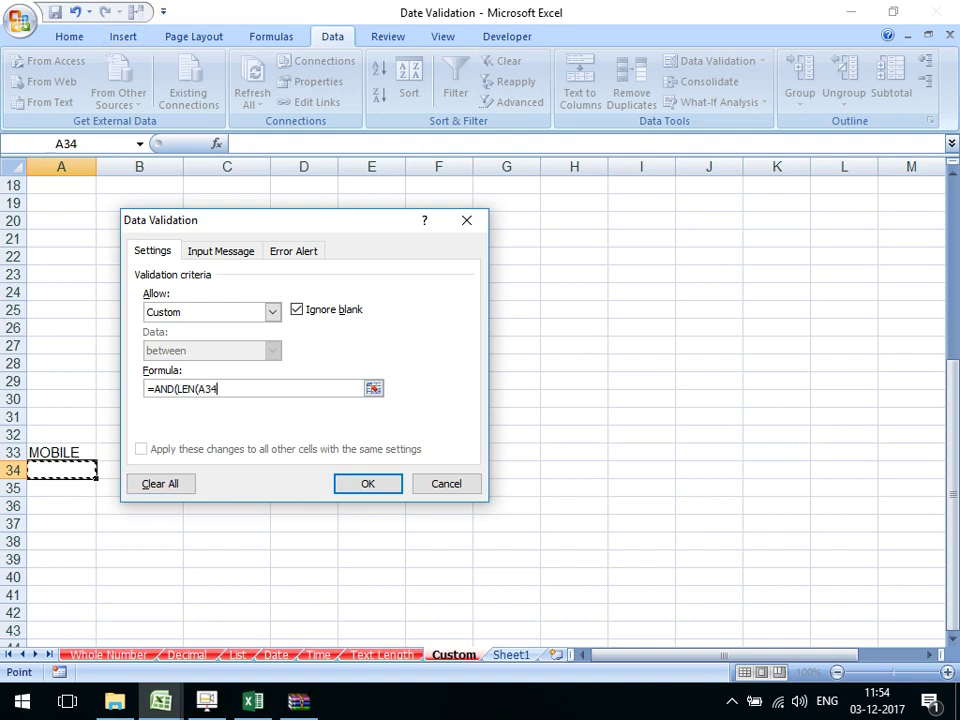
{"action": "type", "text": ")"}
{"action": "type", "text": ">=0"}
{"action": "type", "text": ",LE"}
{"action": "type", "text": "N("}
{"action": "type", "text": "A34)<"}
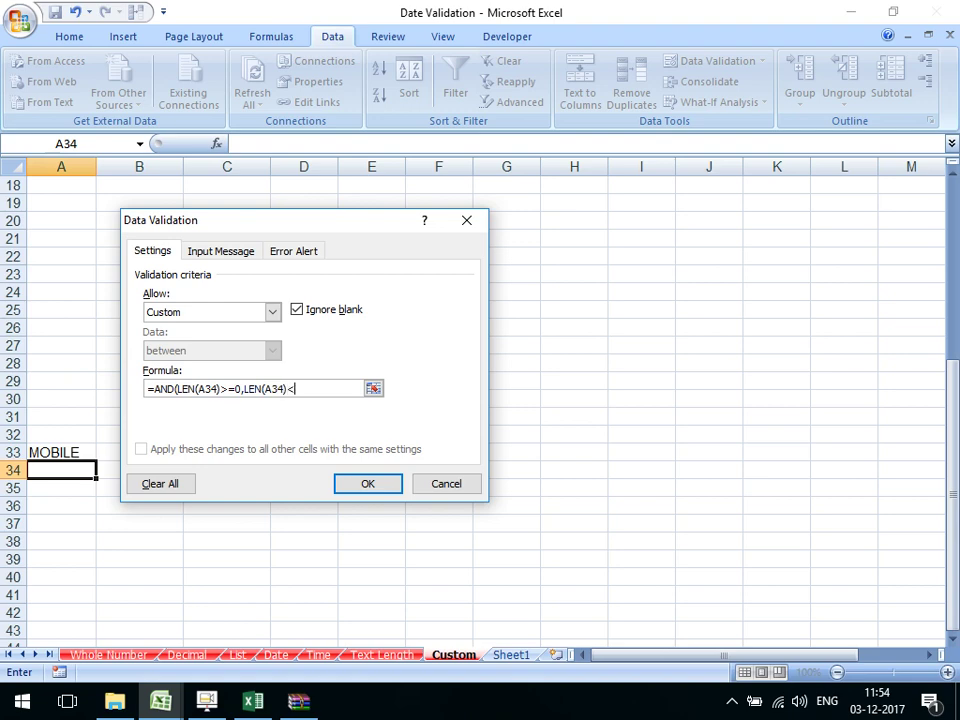
{"action": "type", "text": "=10)"}
{"action": "key", "text": "Return"}
- Enter 1 in A34 and recheck the cell without changing it
{"action": "type", "text": "1"}
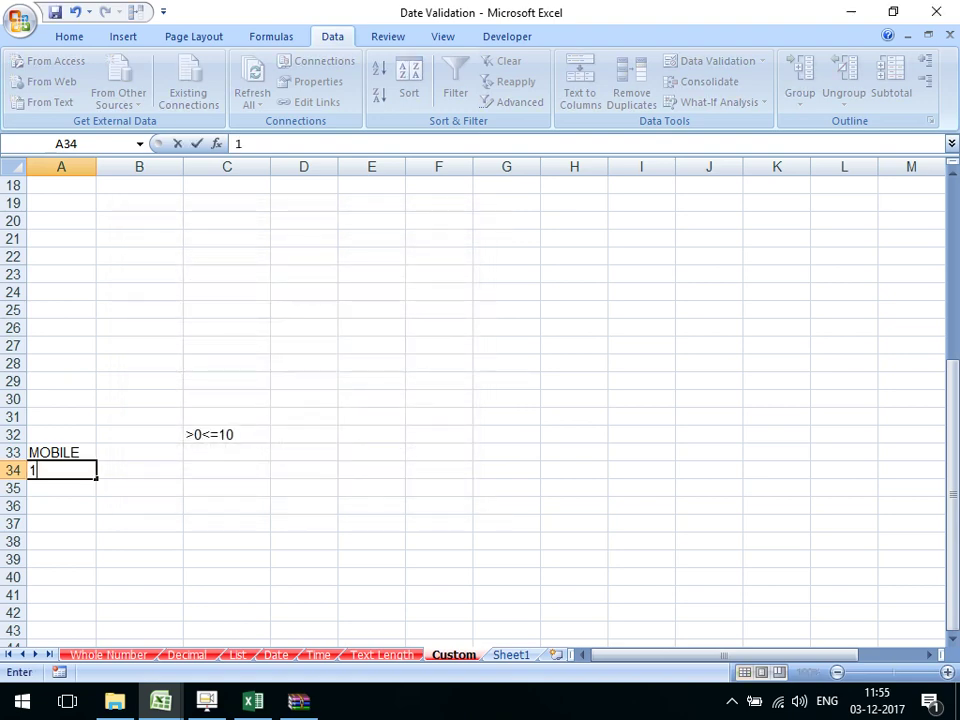
{"action": "key", "text": "Return"}
{"action": "key", "text": "Up"}
{"action": "key", "text": "F2"}
{"action": "key", "text": "Escape"}
{"action": "key", "text": "F2"}
{"action": "key", "text": "Return"}
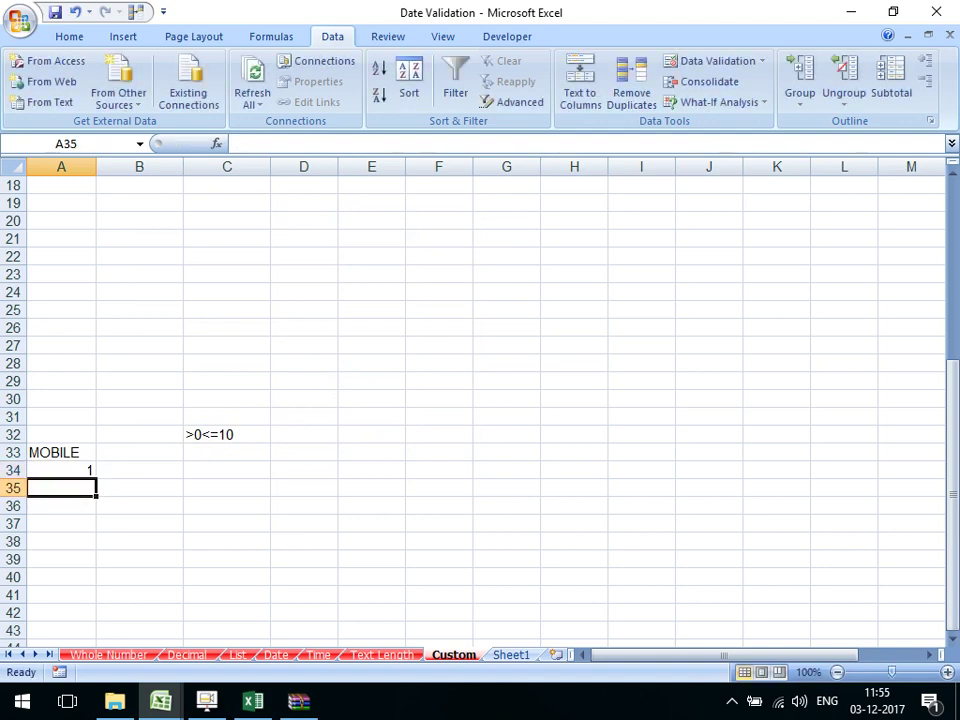
{"action": "key", "text": "Up"}
{"action": "key", "text": "F2"}
{"action": "key", "text": "Escape"}
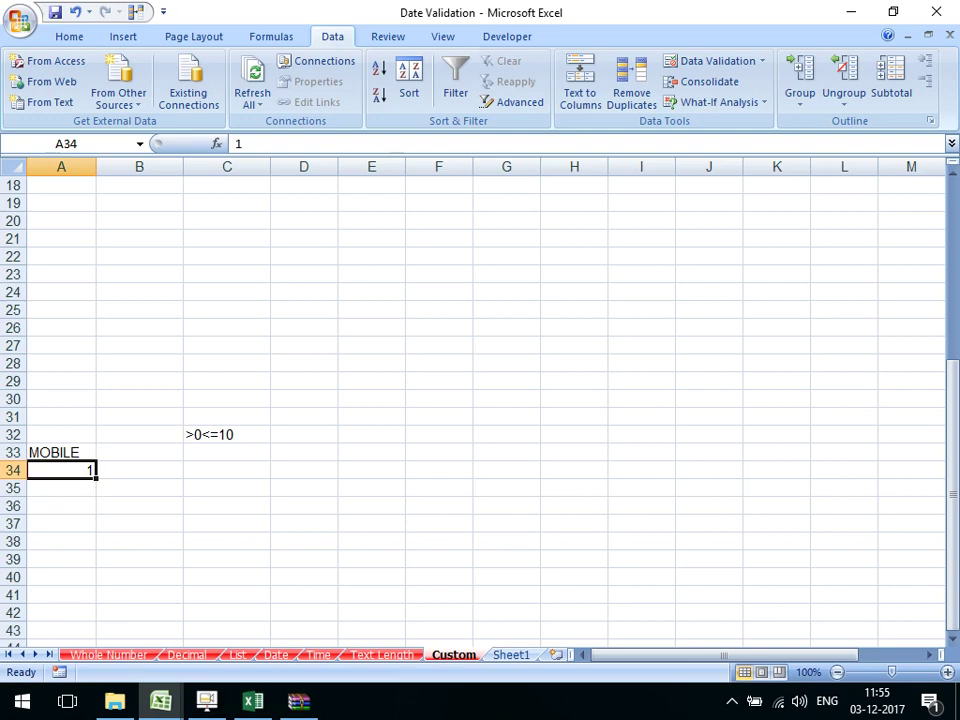
{"action": "key", "text": "Up"}
{"action": "key", "text": "Down"}
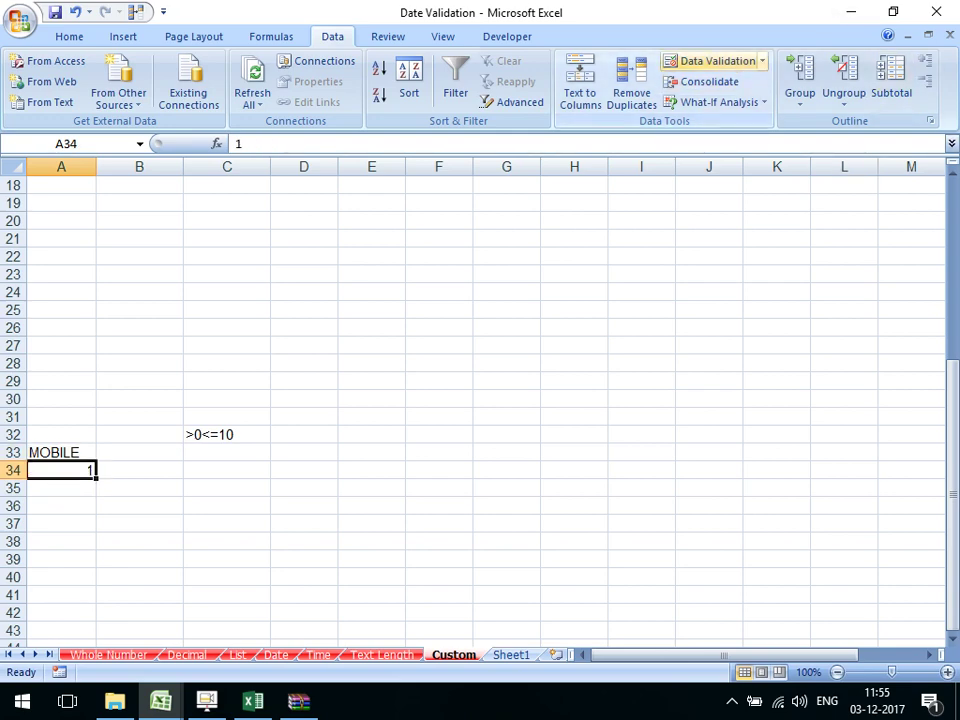
- Change A34's validation formula to =AND(LEN(A34)>=0,LEN(A34)<>10)
{"action": "left_click", "coordinate": [710, 61]}
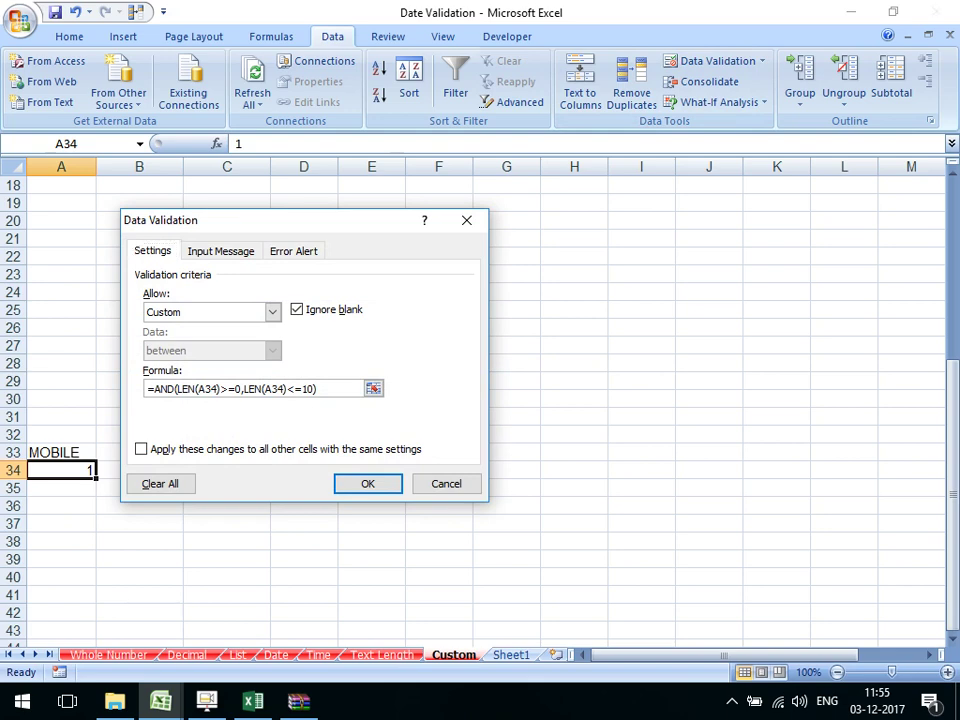
{"action": "left_click", "coordinate": [294, 388]}
{"action": "type", "text": "="}
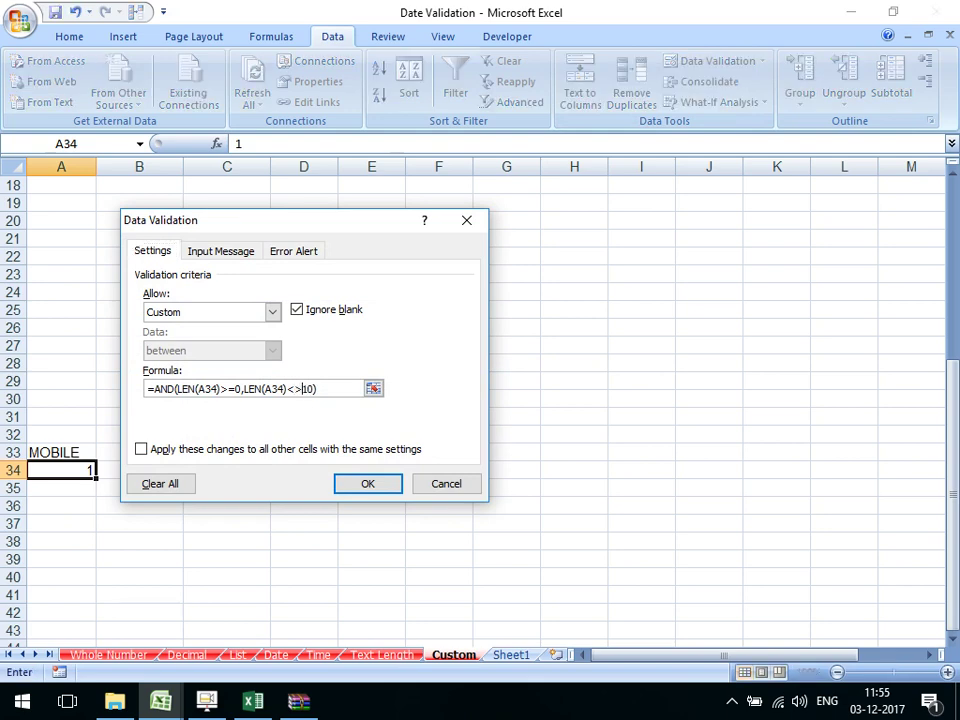
{"action": "key", "text": "Return"}
- Test the rule by entering the short values 2, 3 and 4 in A34
{"action": "key", "text": "Return"}
{"action": "key", "text": "Up"}
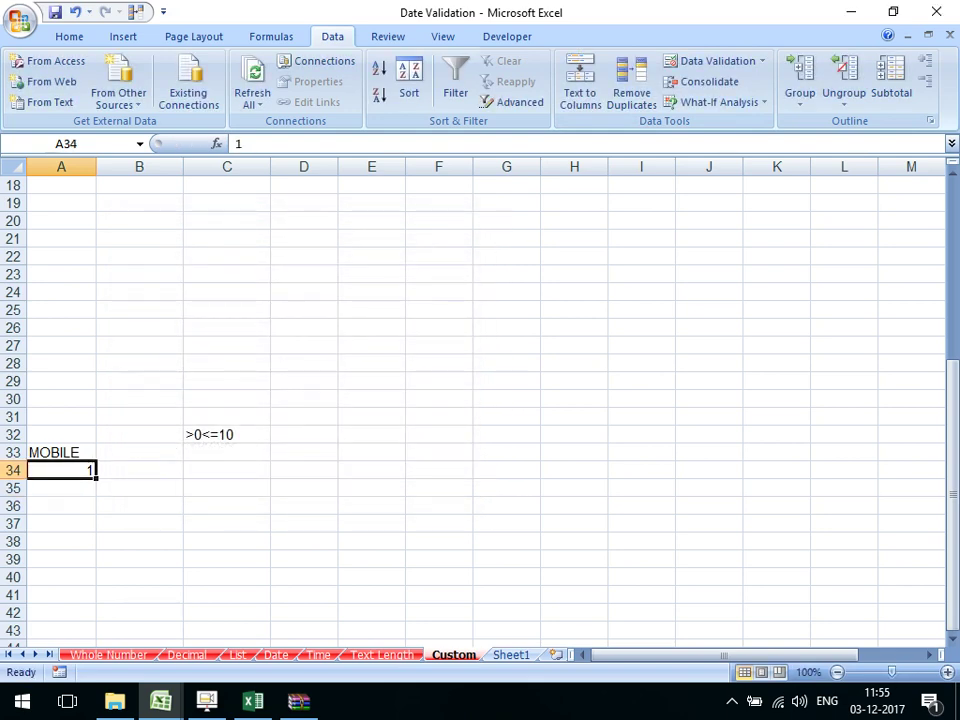
{"action": "type", "text": "2"}
{"action": "key", "text": "Return"}
{"action": "key", "text": "Up"}
{"action": "type", "text": "3"}
{"action": "key", "text": "Return"}
{"action": "key", "text": "Up"}
{"action": "type", "text": "3"}
{"action": "key", "text": "Return"}
{"action": "key", "text": "Up"}
{"action": "type", "text": "4"}
{"action": "key", "text": "Return"}
{"action": "key", "text": "Up"}
{"action": "key", "text": "Return"}
{"action": "key", "text": "Up"}
- Test A34 with a 10-digit mobile number, cancel the rejected entry, and reopen Data Validation
{"action": "left_click", "coordinate": [61, 470]}
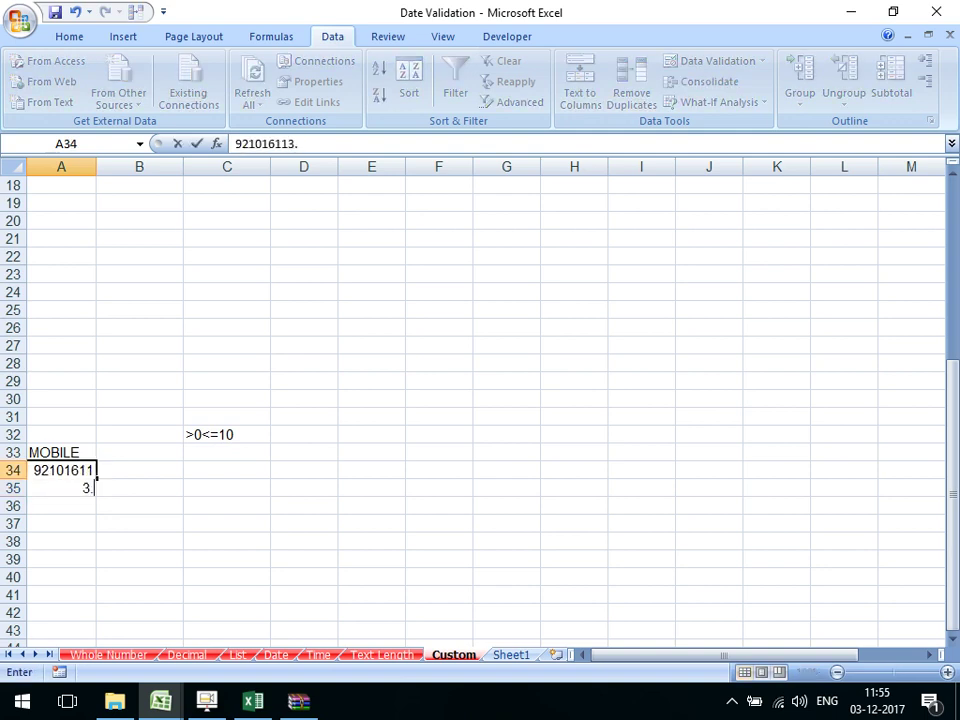
{"action": "key", "text": "Return"}
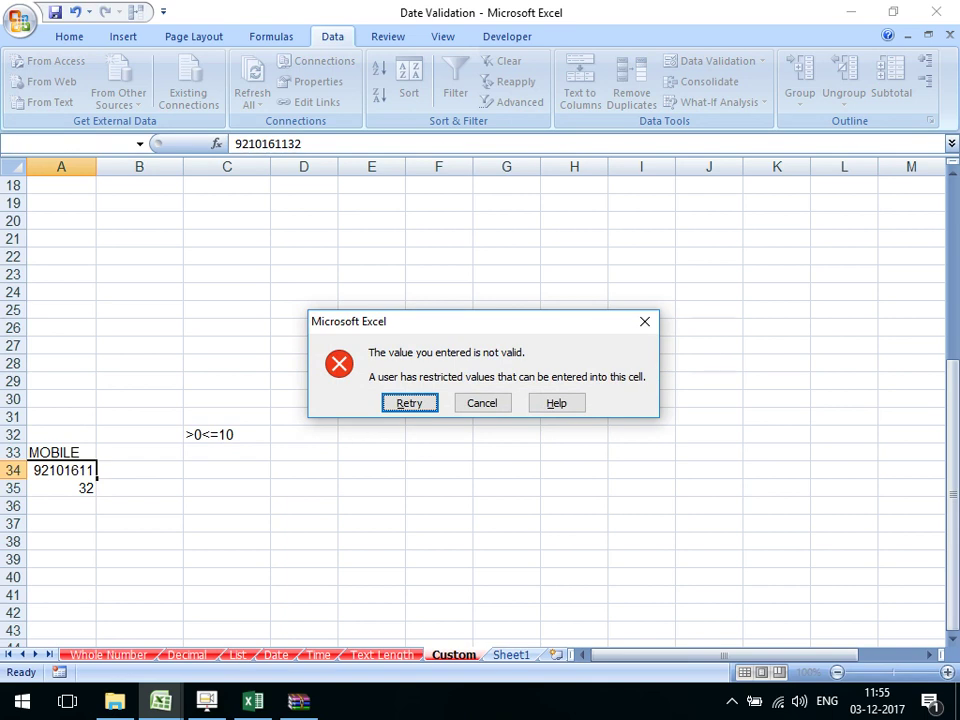
{"action": "key", "text": "Escape"}
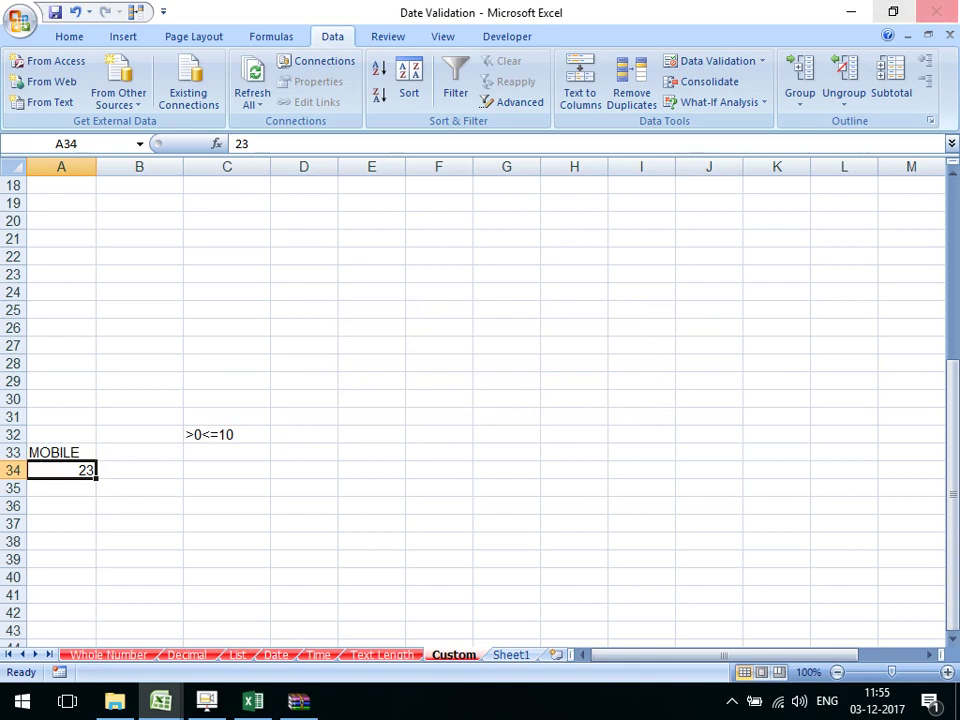
{"action": "left_click", "coordinate": [708, 60]}
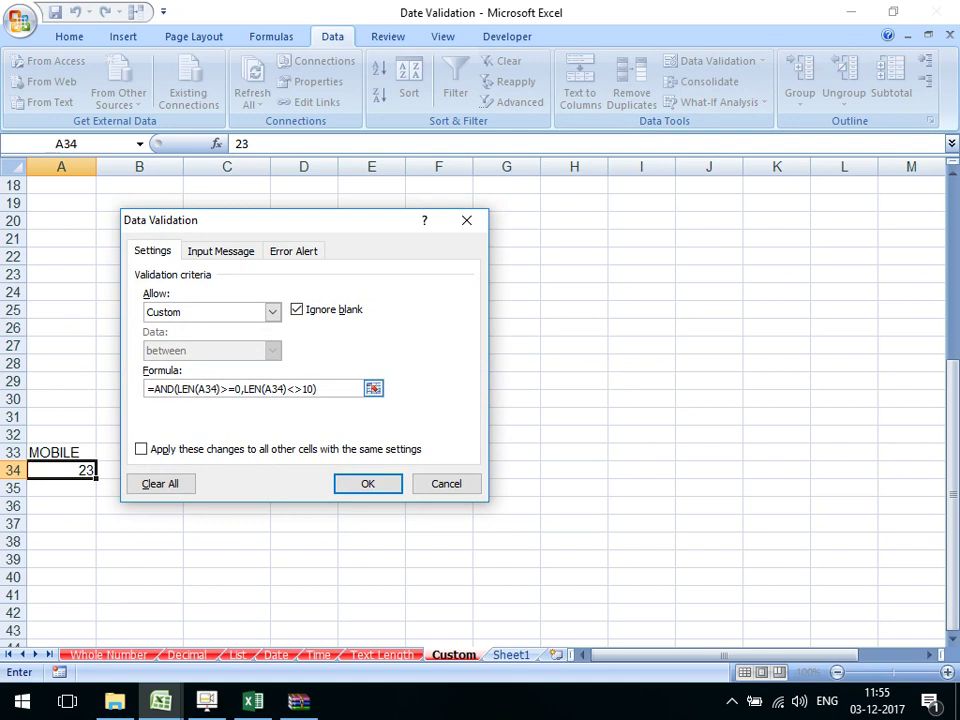
- Change the rule's length comparison to LEN(A34)=10
{"action": "left_click", "coordinate": [302, 388]}
{"action": "key", "text": "BackSpace"}
{"action": "key", "text": "BackSpace"}
{"action": "type", "text": "="}
{"action": "key", "text": "Return"}
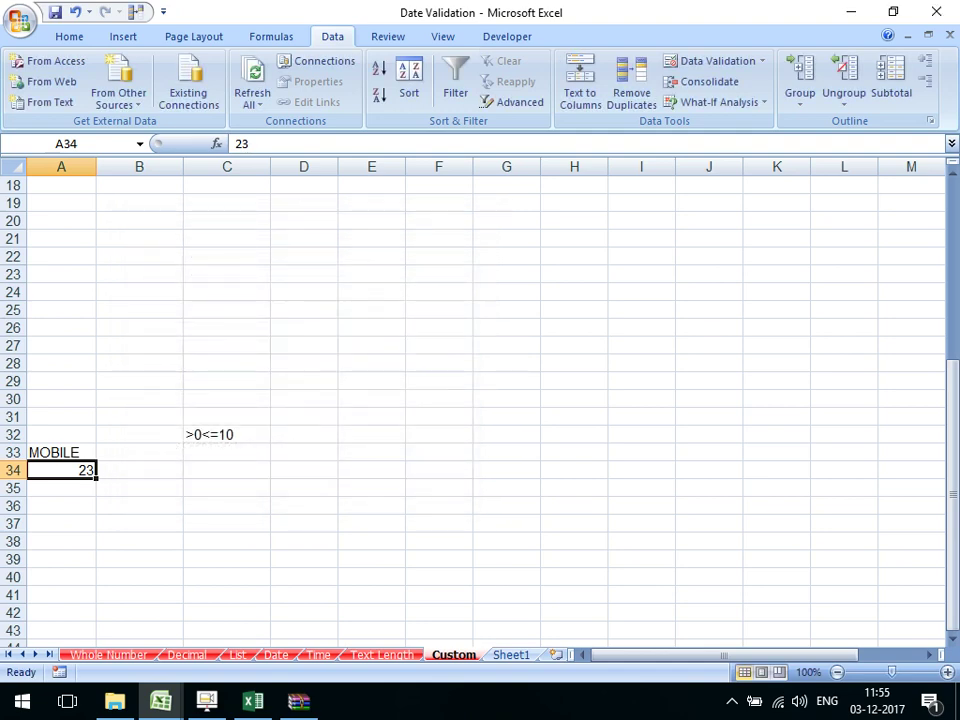
- Test the rule with 21, 3 and 4 in A34, cancelling the rejected entries
{"action": "type", "text": "21"}
{"action": "key", "text": "Return"}
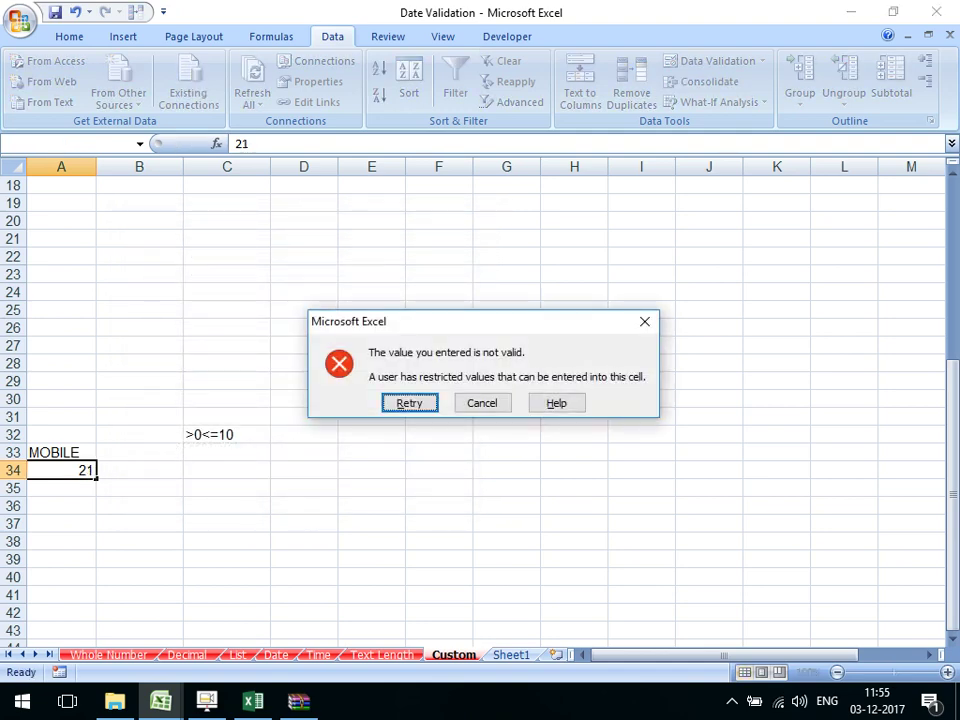
{"action": "key", "text": "Return"}
{"action": "type", "text": "3"}
{"action": "key", "text": "Return"}
{"action": "key", "text": "Return"}
{"action": "type", "text": "4"}
{"action": "key", "text": "Return"}
{"action": "key", "text": "Escape"}
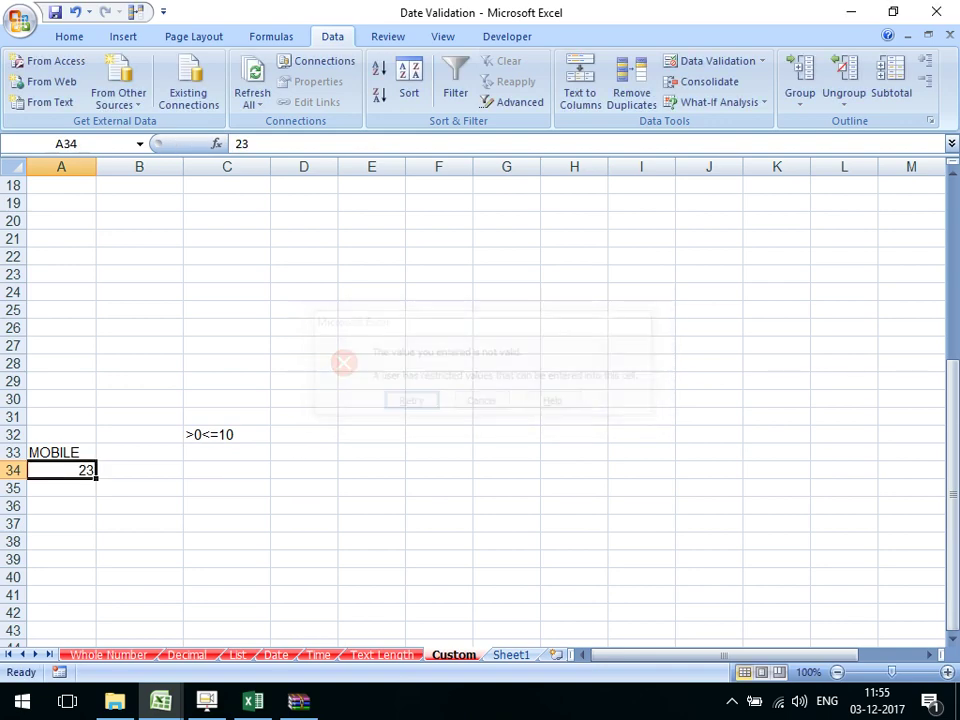
{"action": "type", "text": "*2"}
{"action": "key", "text": "BackSpace"}
{"action": "key", "text": "BackSpace"}
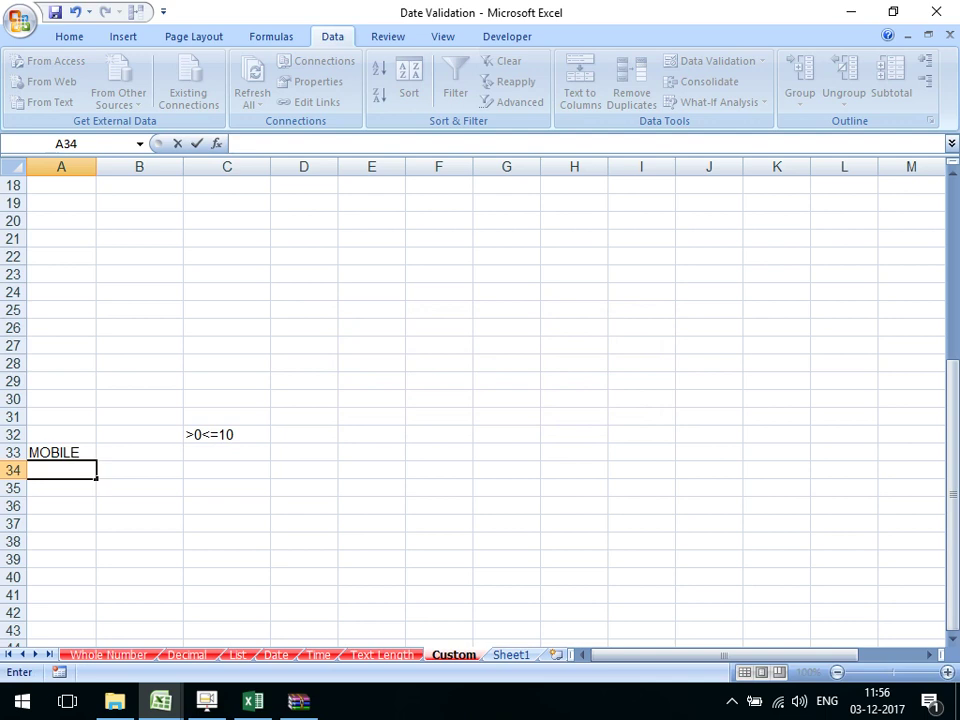
- Return to A34, type a test 0, and discard it
{"action": "key", "text": "Right"}
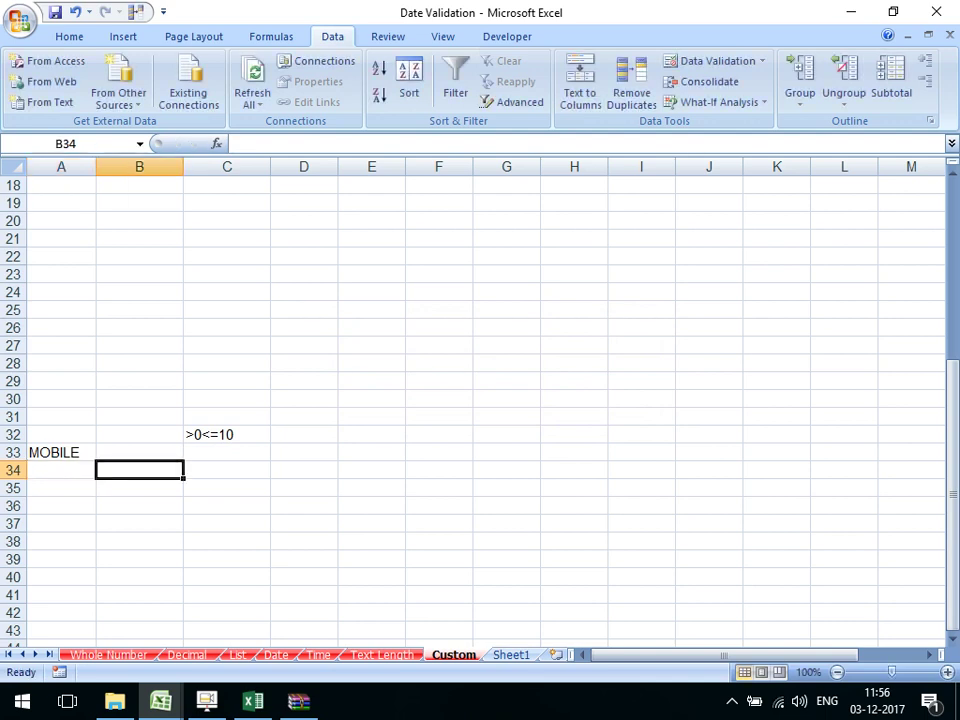
{"action": "key", "text": "Right"}
{"action": "key", "text": "Left"}
{"action": "key", "text": "Left"}
{"action": "type", "text": "0"}
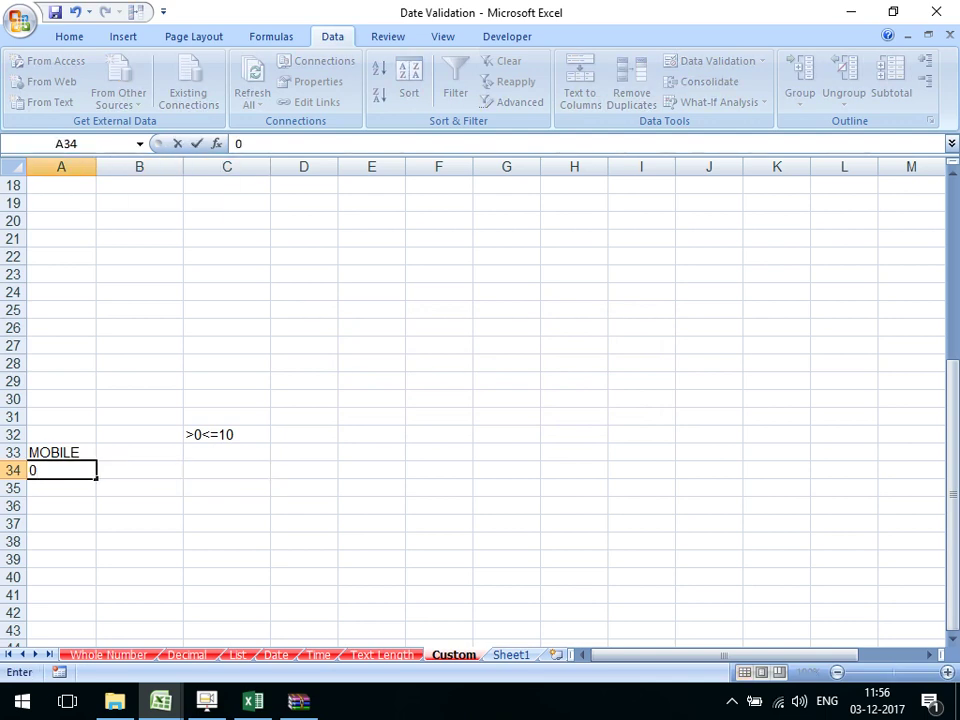
{"action": "key", "text": "Escape"}
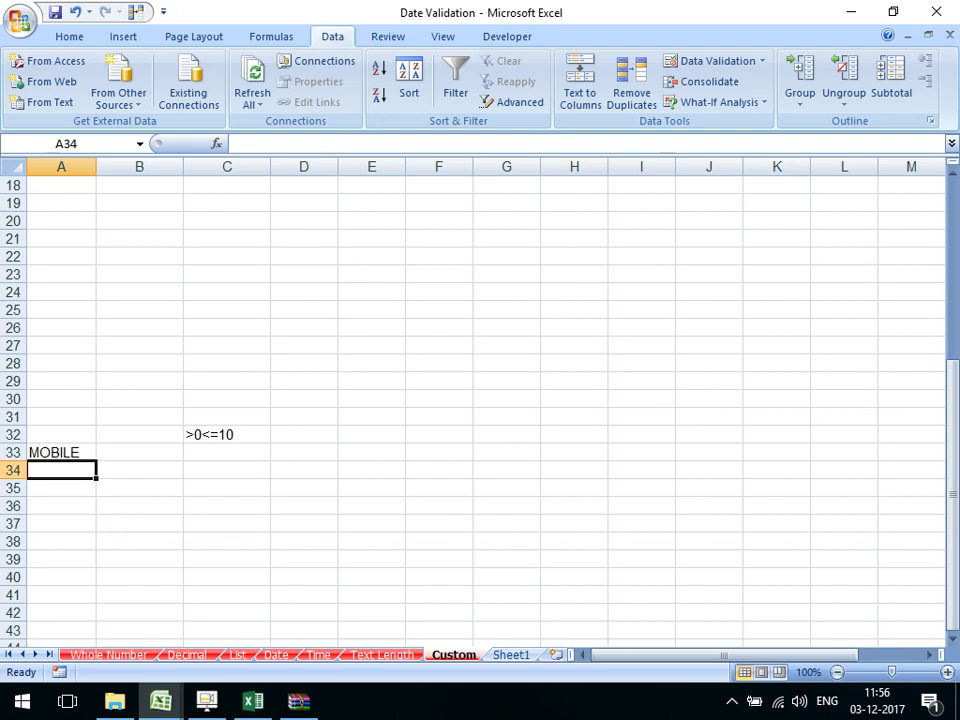
- Fix a stray reference in A34's formula, keeping =AND(LEN(A34)>=0,LEN(A34)=10), and apply it
{"action": "left_click", "coordinate": [712, 61]}
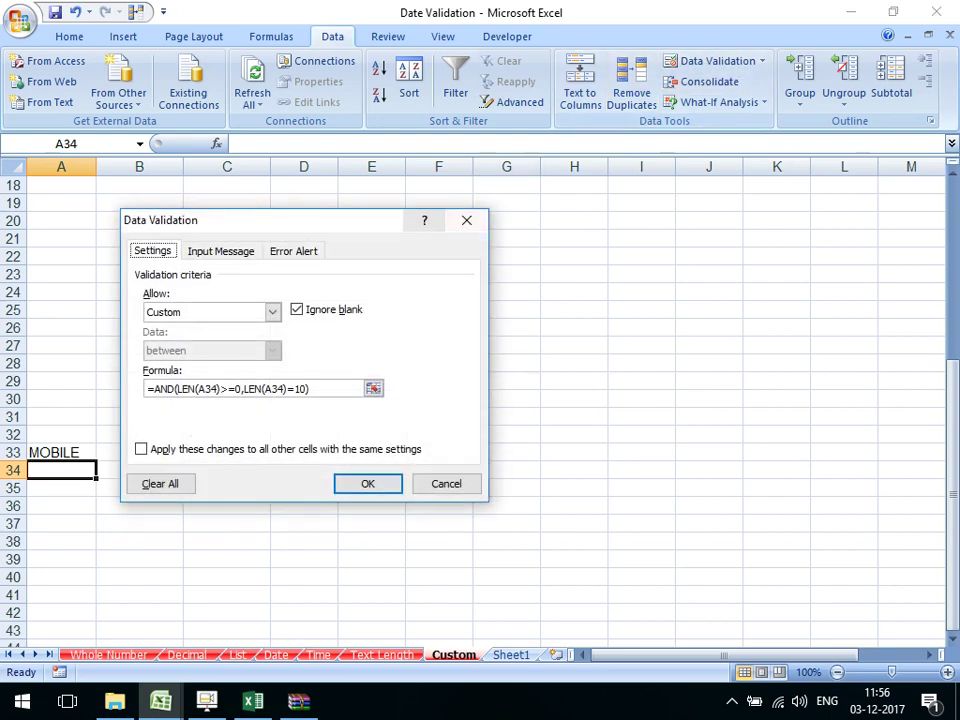
{"action": "left_click", "coordinate": [196, 388]}
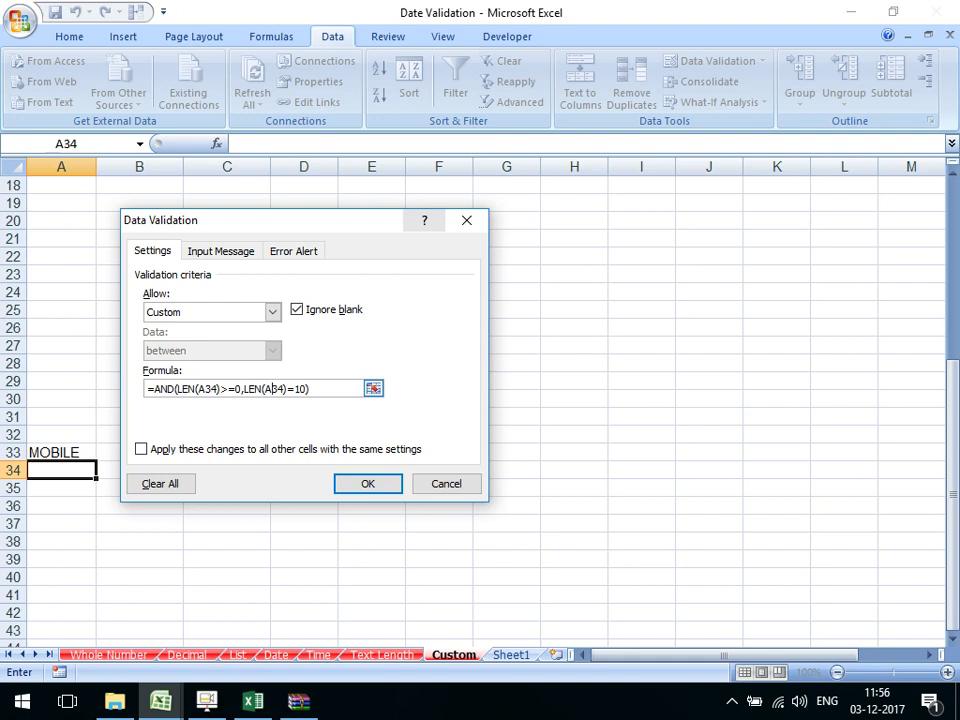
{"action": "left_click_drag", "start_coordinate": [174, 388], "coordinate": [310, 388]}
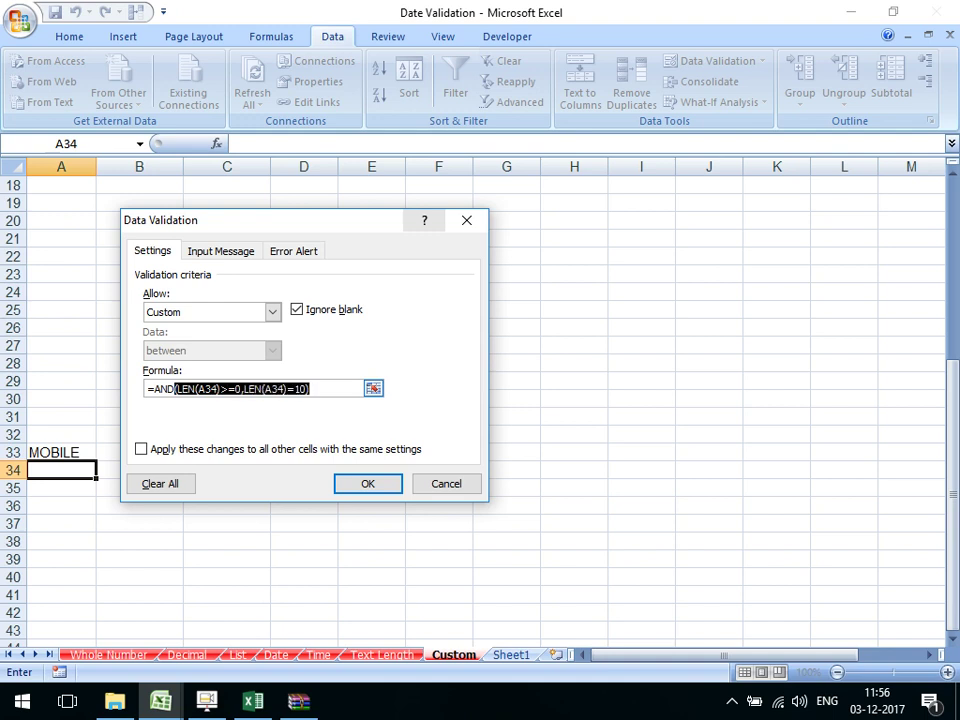
{"action": "double_click", "coordinate": [237, 388]}
{"action": "key", "text": "Right"}
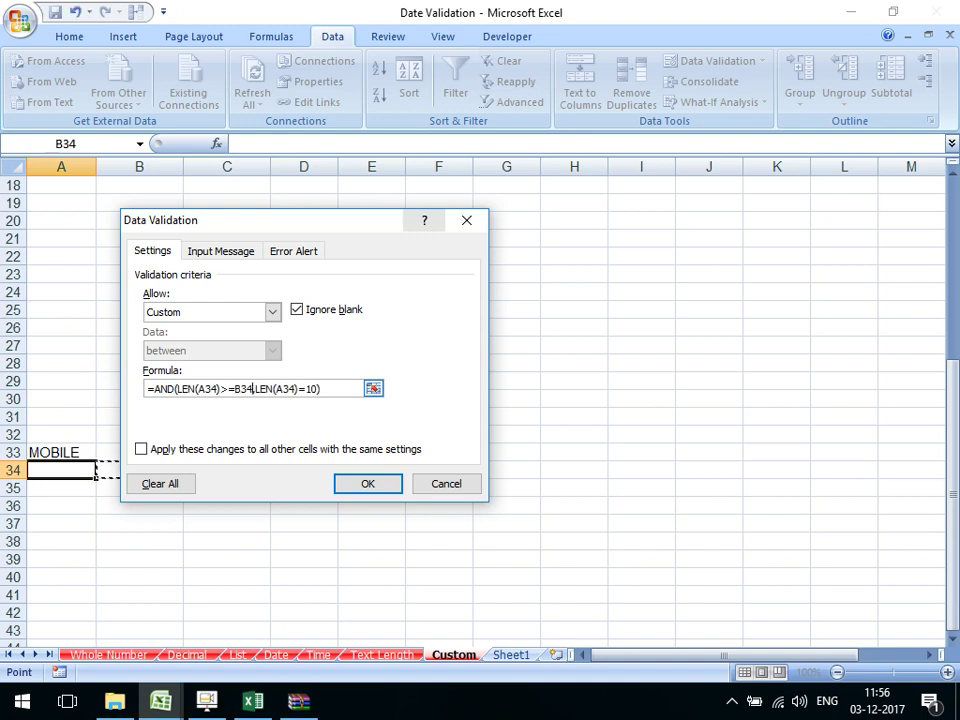
{"action": "key", "text": "Left"}
{"action": "key", "text": "BackSpace"}
{"action": "key", "text": "BackSpace"}
{"action": "key", "text": "BackSpace"}
{"action": "type", "text": "0"}
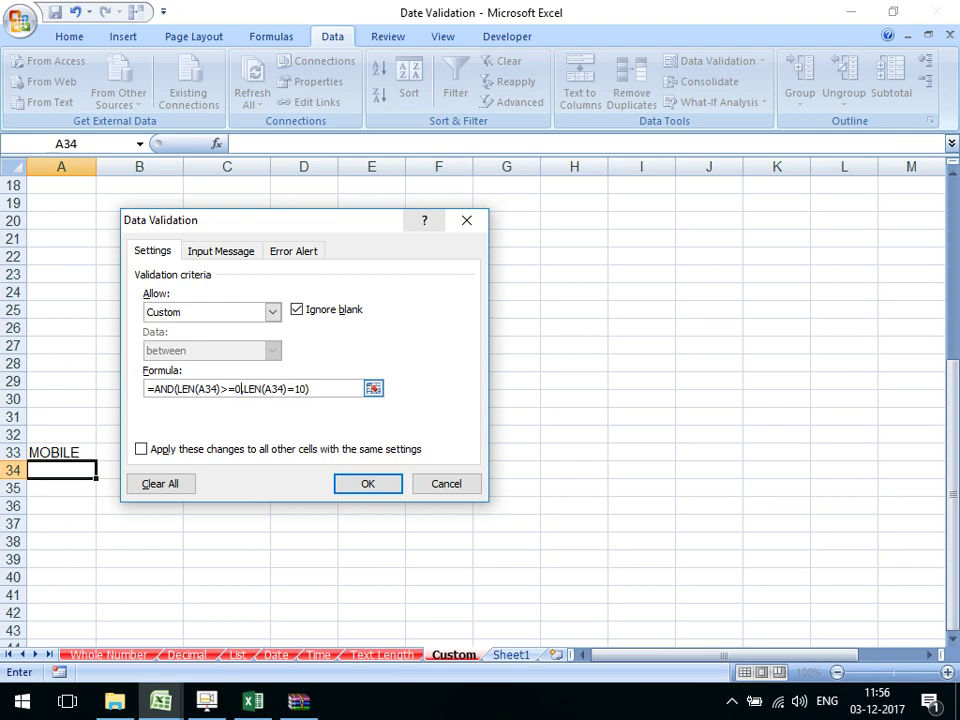
{"action": "key", "text": "Return"}
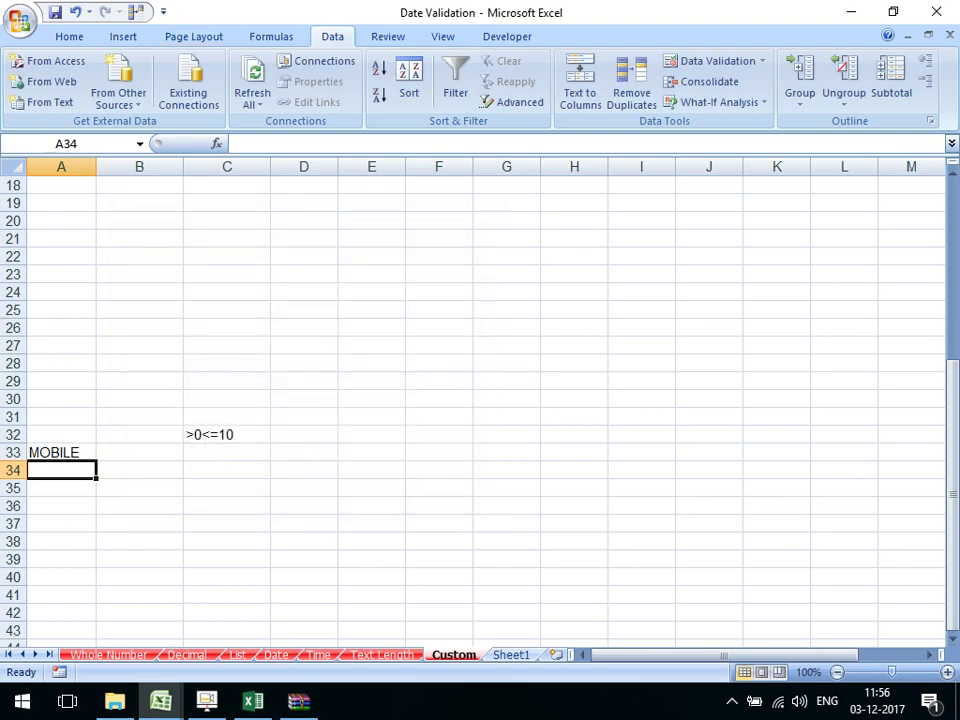
{"action": "left_click", "coordinate": [712, 61]}
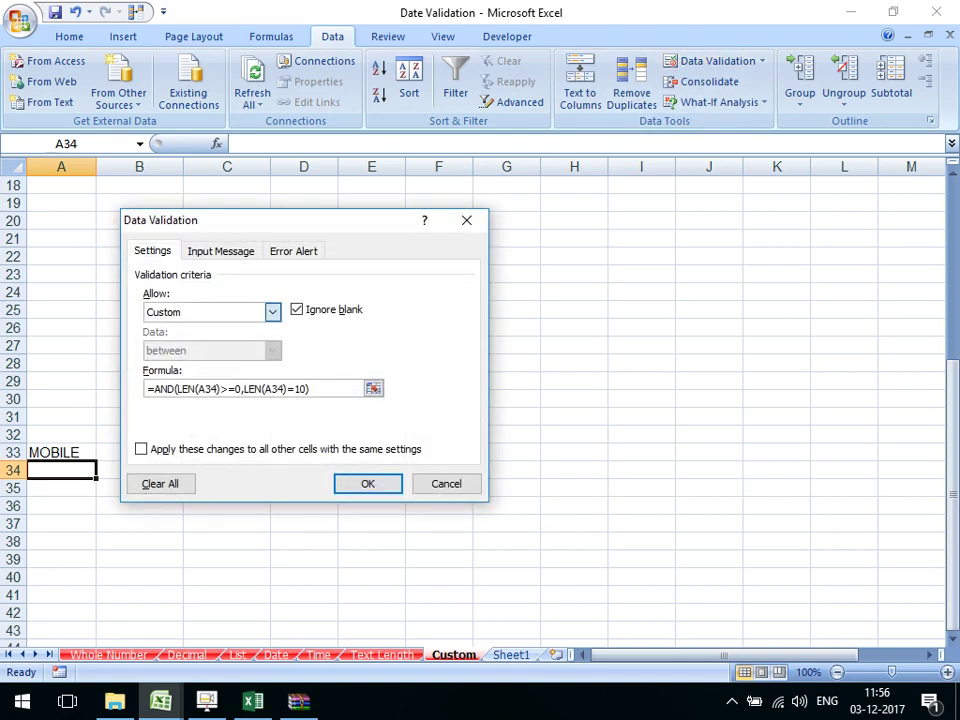
{"action": "left_click", "coordinate": [272, 311]}
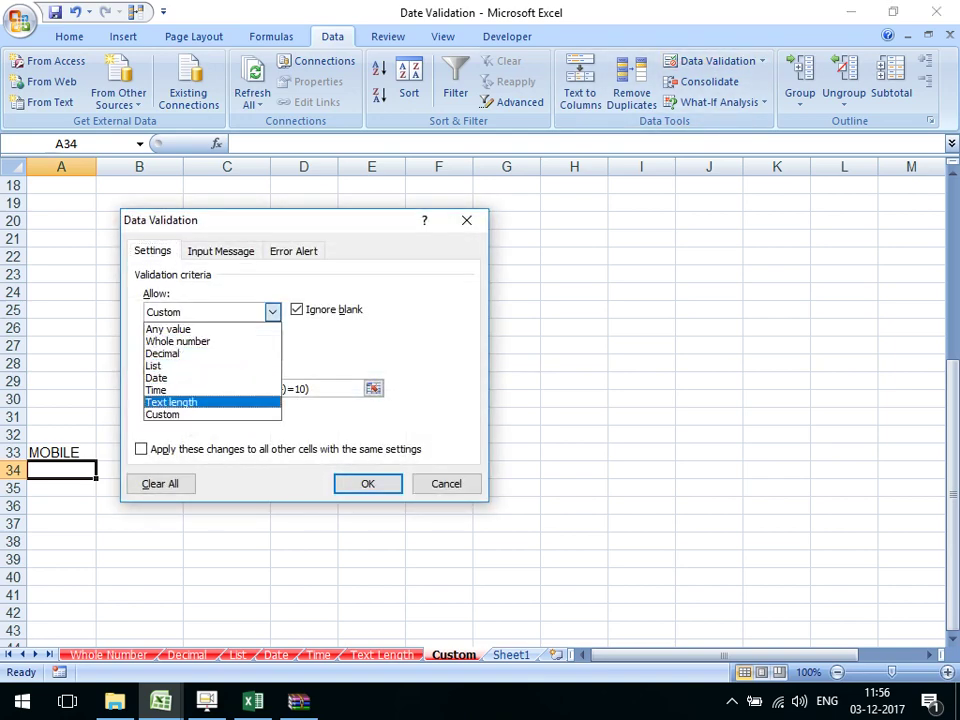
{"action": "left_click", "coordinate": [171, 402]}
{"action": "left_click", "coordinate": [272, 350]}
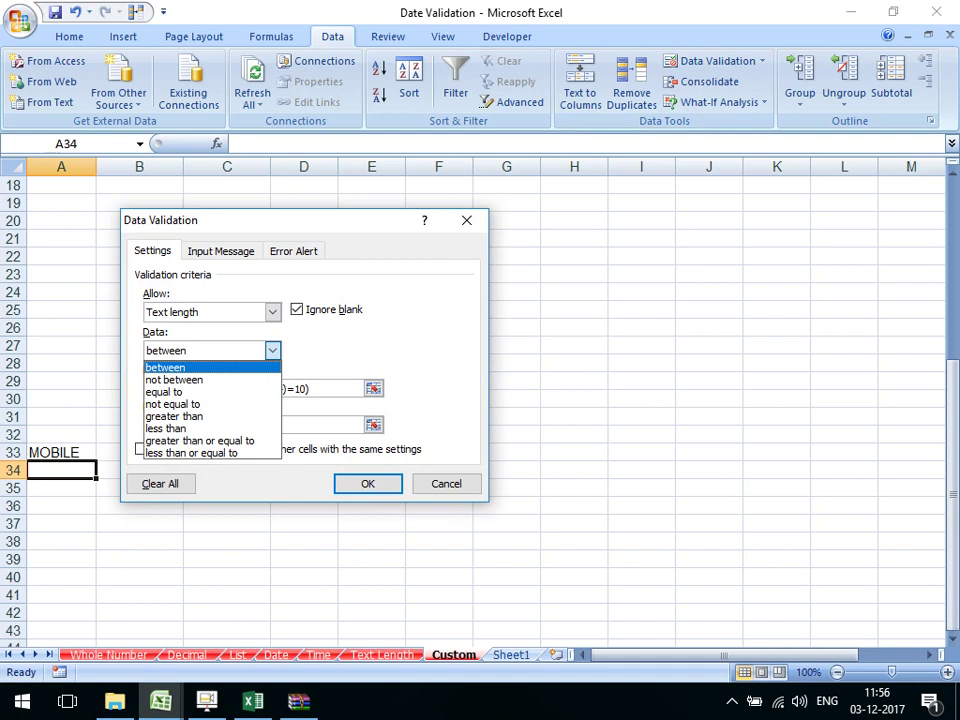
{"action": "left_click", "coordinate": [165, 367]}
{"action": "left_click", "coordinate": [213, 388]}
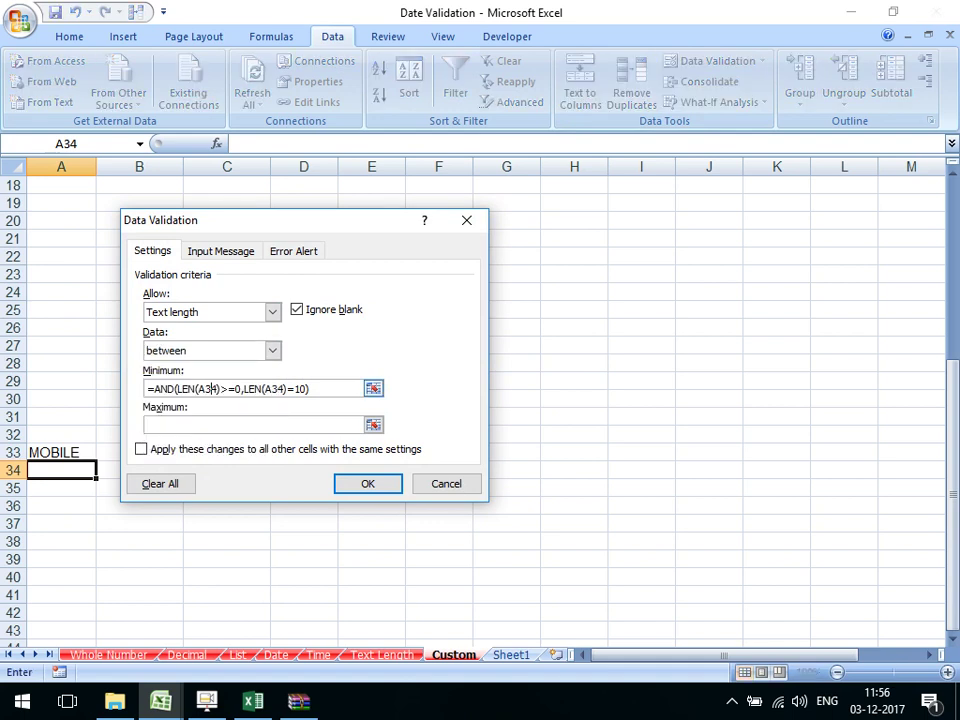
{"action": "left_click_drag", "start_coordinate": [228, 388], "coordinate": [256, 388]}
{"action": "left_click", "coordinate": [272, 311]}
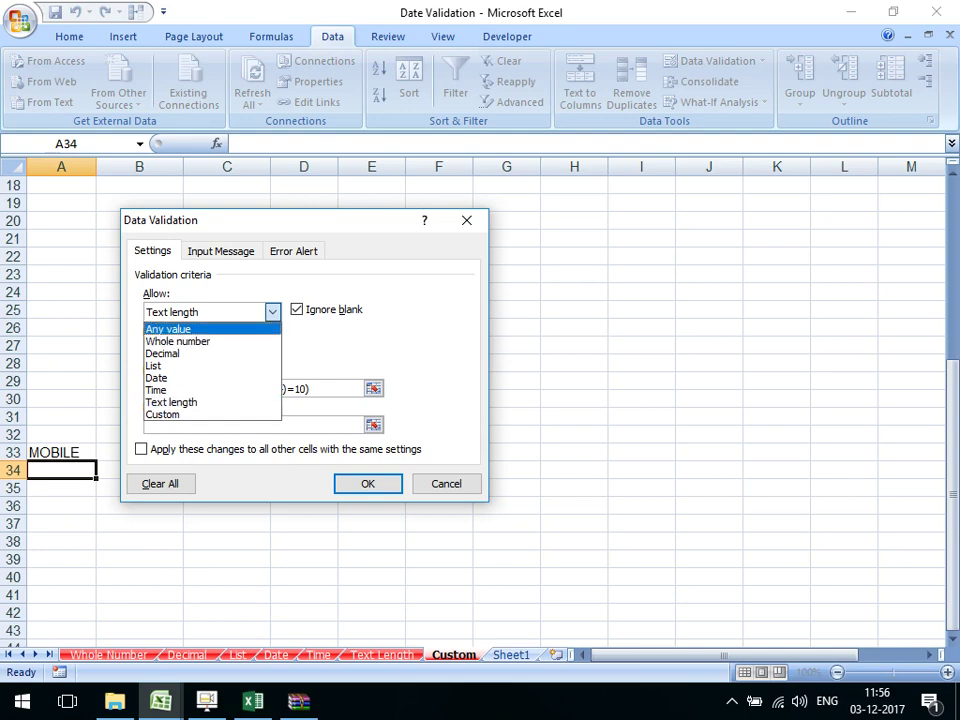
{"action": "left_click", "coordinate": [175, 339]}
{"action": "left_click", "coordinate": [272, 350]}
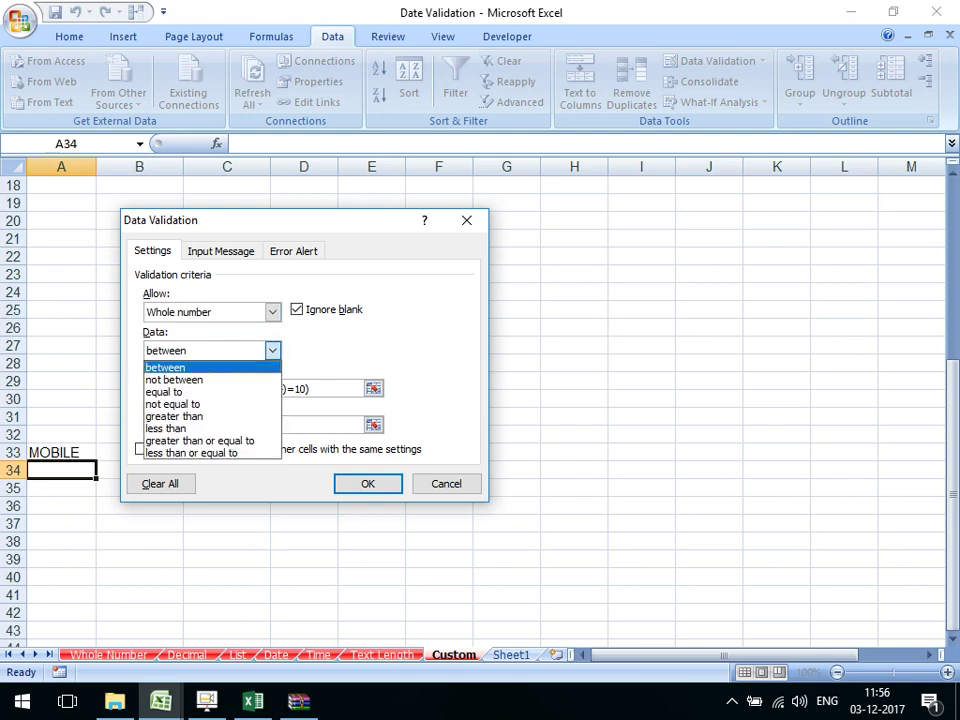
{"action": "key", "text": "Escape"}
{"action": "key", "text": "Escape"}
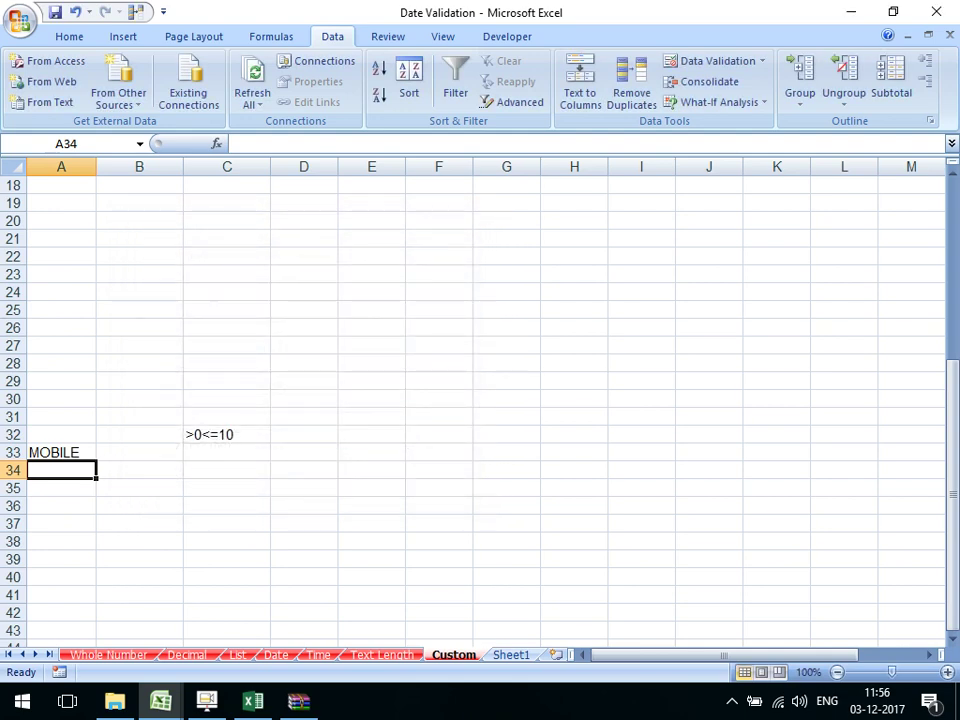
{"action": "left_click", "coordinate": [438, 434]}
{"action": "left_click", "coordinate": [506, 327]}
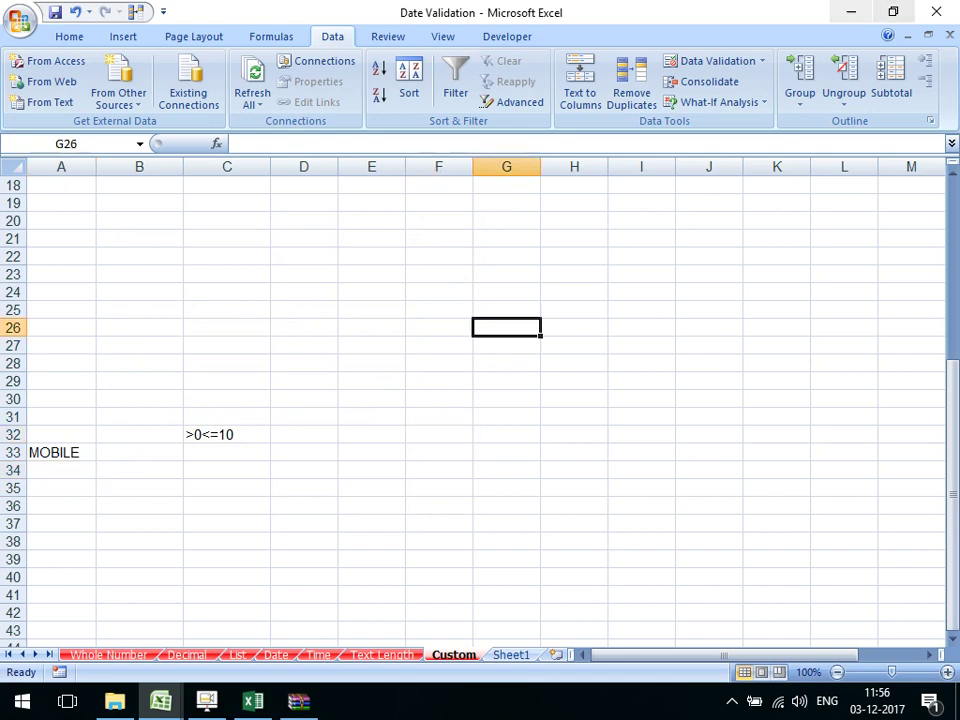
- Discard the partial 01- entry in F2 and close the Date Validation workbook
{"action": "scroll", "coordinate": [480, 400], "scroll_direction": "up", "scroll_amount": 6}
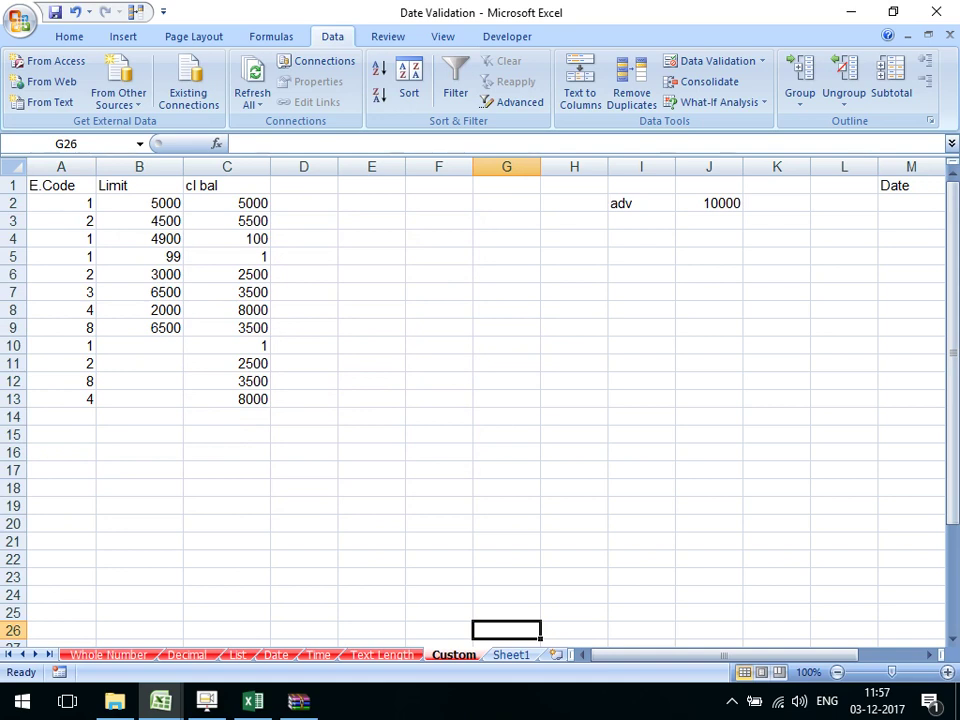
{"action": "key", "text": "ctrl+Up"}
{"action": "key", "text": "Left"}
{"action": "key", "text": "Home"}
{"action": "key", "text": "Down"}
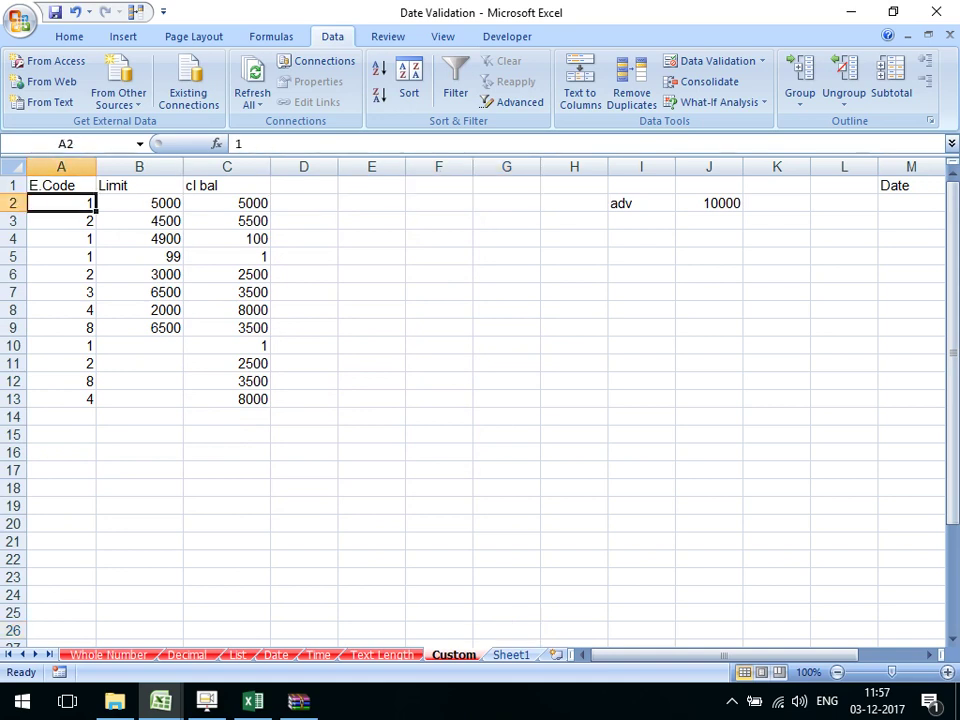
{"action": "key", "text": "Right"}
{"action": "key", "text": "Right"}
{"action": "key", "text": "Right"}
{"action": "key", "text": "Right"}
{"action": "key", "text": "Right"}
{"action": "type", "text": "01"}
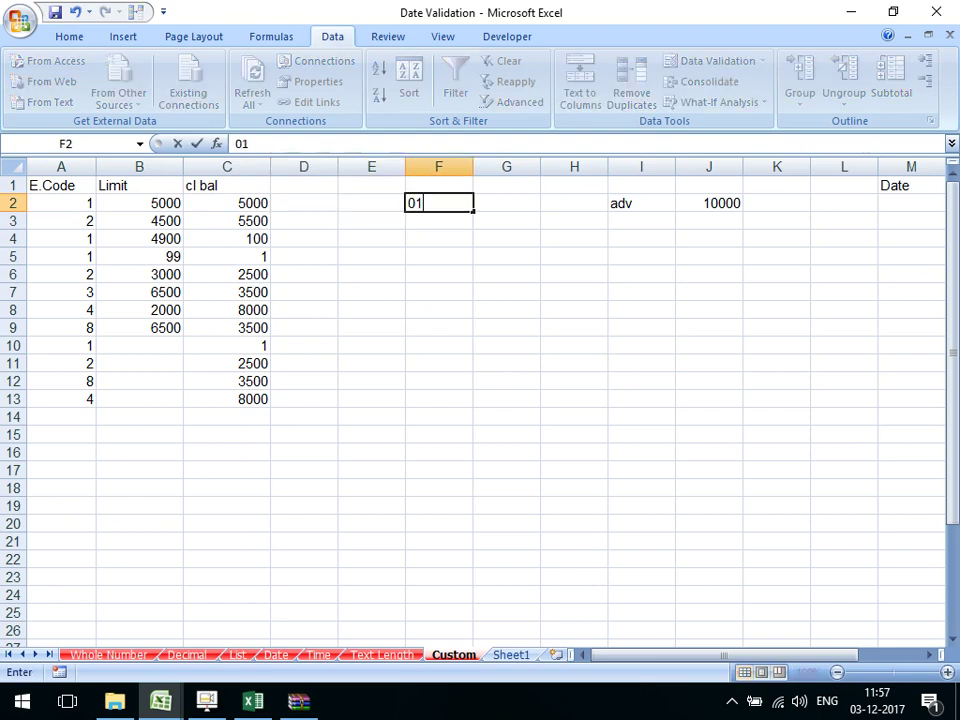
{"action": "type", "text": "-"}
{"action": "key", "text": "Escape"}
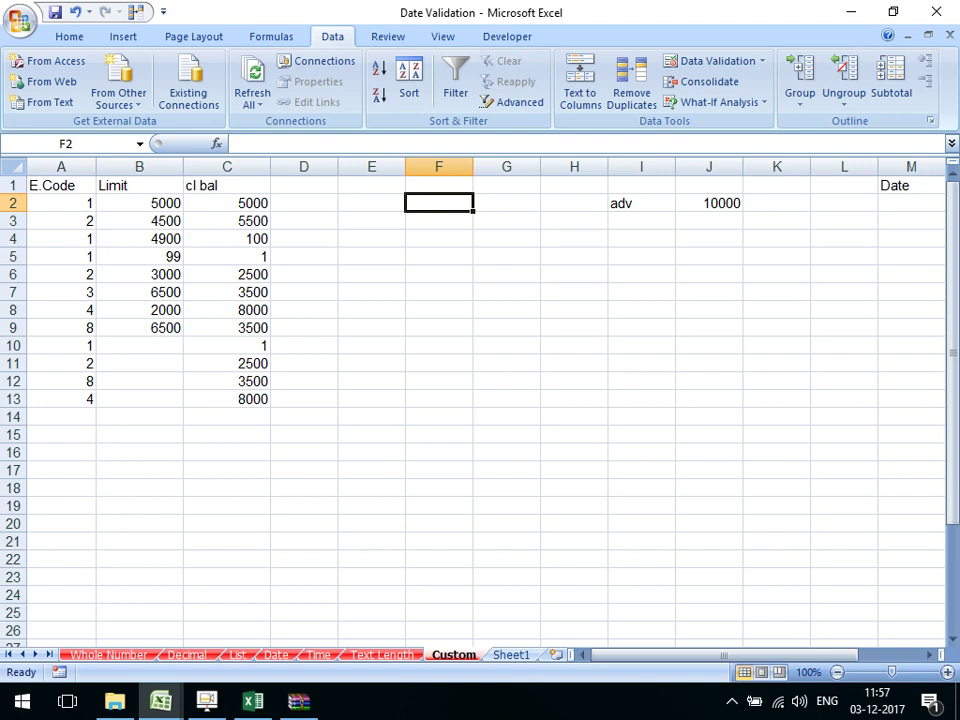
{"action": "key", "text": "alt+F4"}
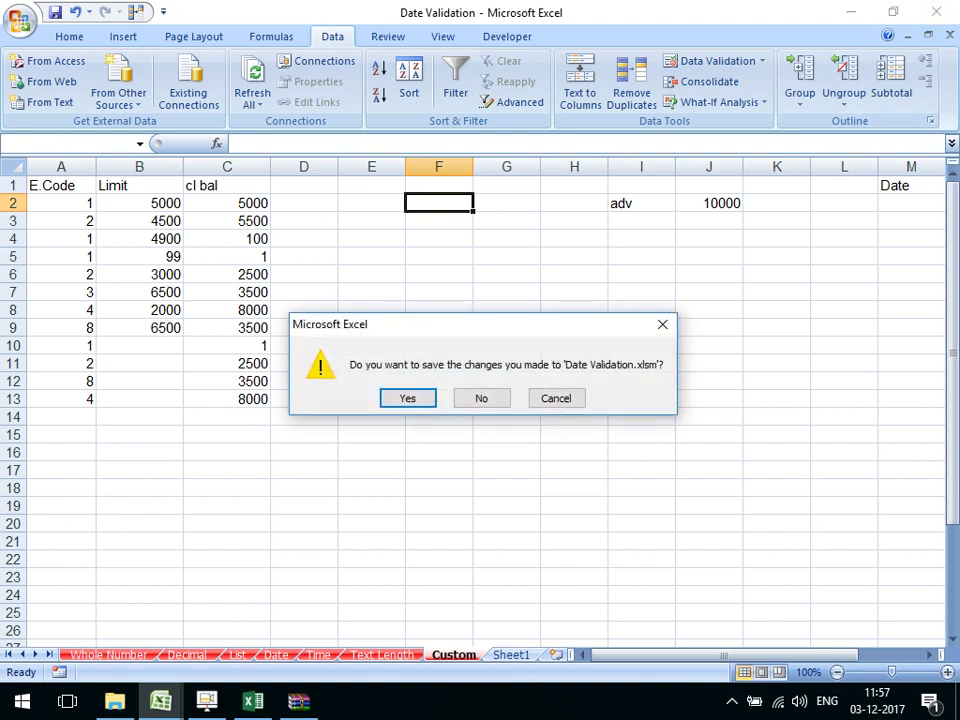
- Close Date Validation without saving and switch to the 'What if Analysis scenaior' sheet
{"action": "key", "text": "Tab"}
{"action": "key", "text": "Return"}
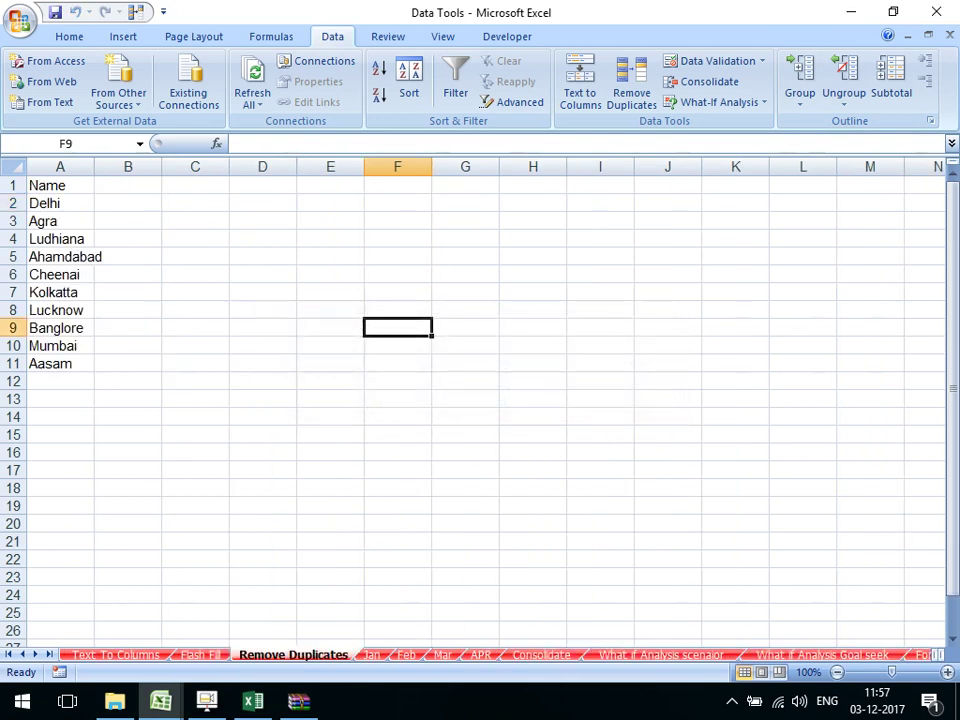
{"action": "left_click", "coordinate": [661, 655]}
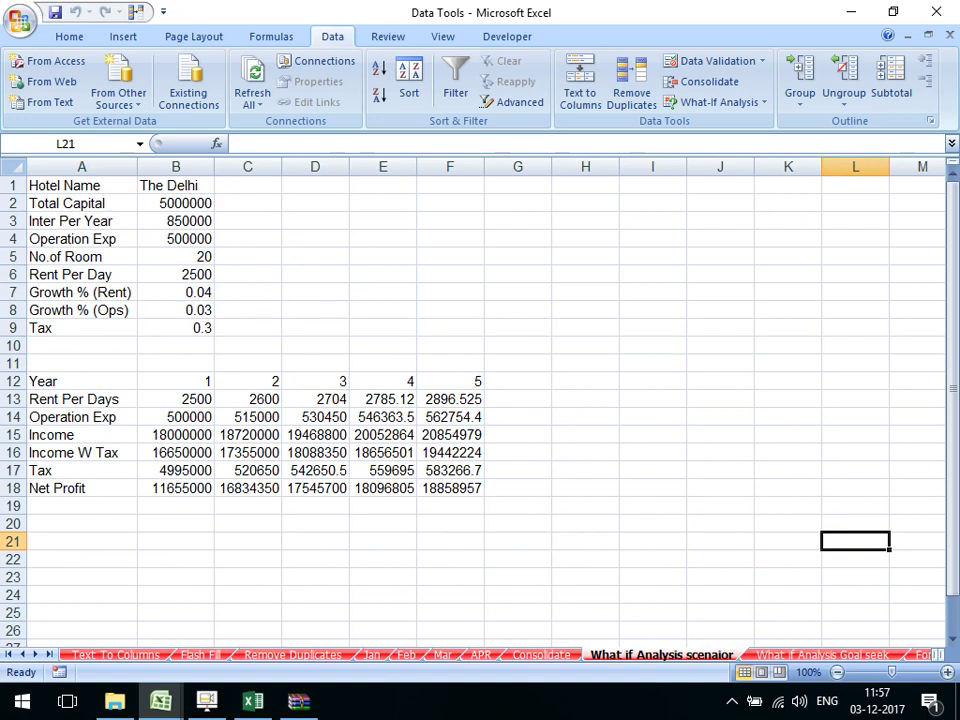
{"action": "left_click", "coordinate": [652, 398]}
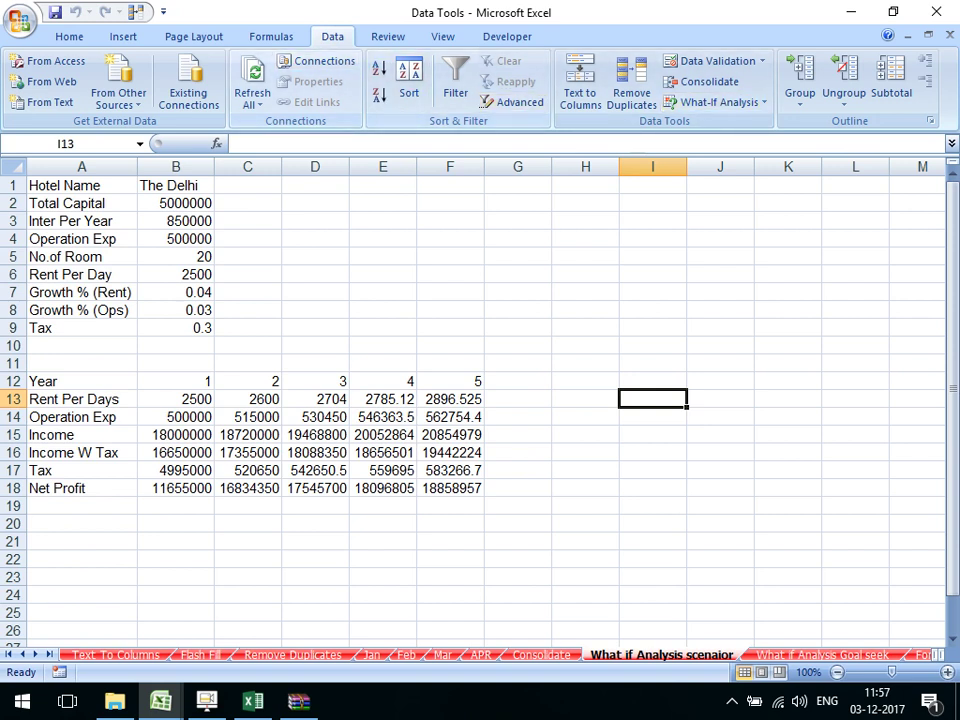
{"action": "left_click", "coordinate": [718, 102]}
{"action": "key", "text": "Escape"}
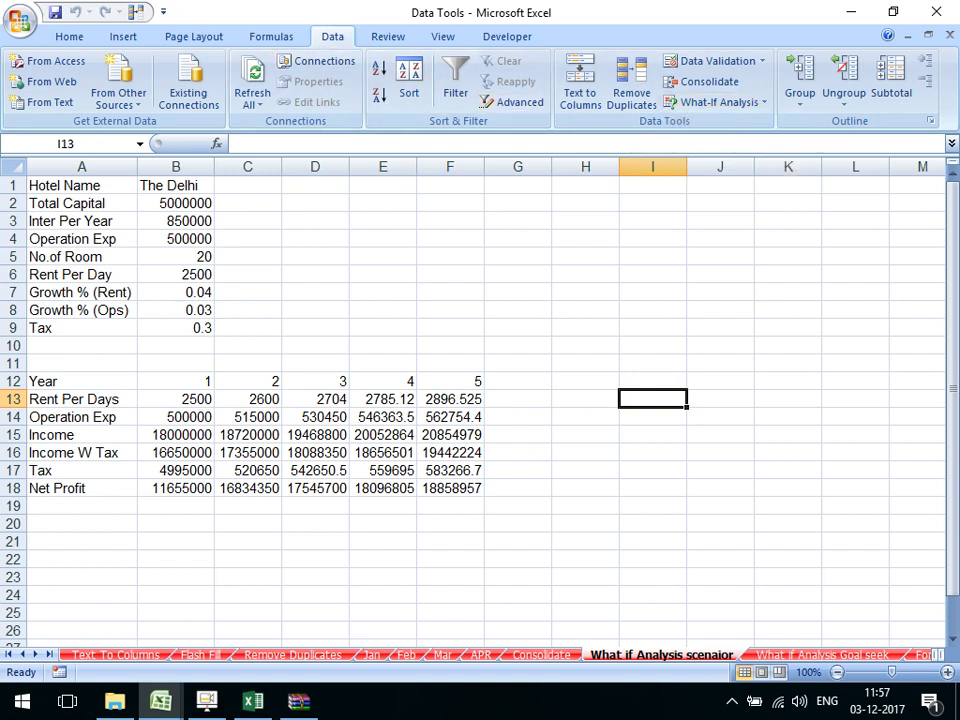
{"action": "scroll", "coordinate": [472, 400], "scroll_direction": "up", "scroll_amount": 1}
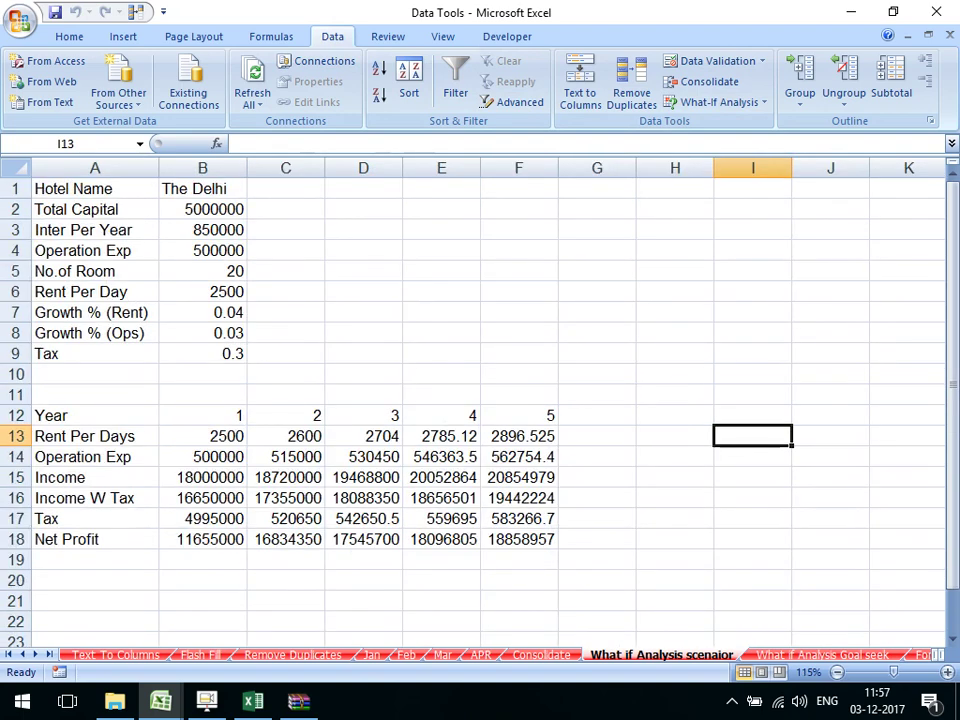
{"action": "left_click", "coordinate": [441, 229]}
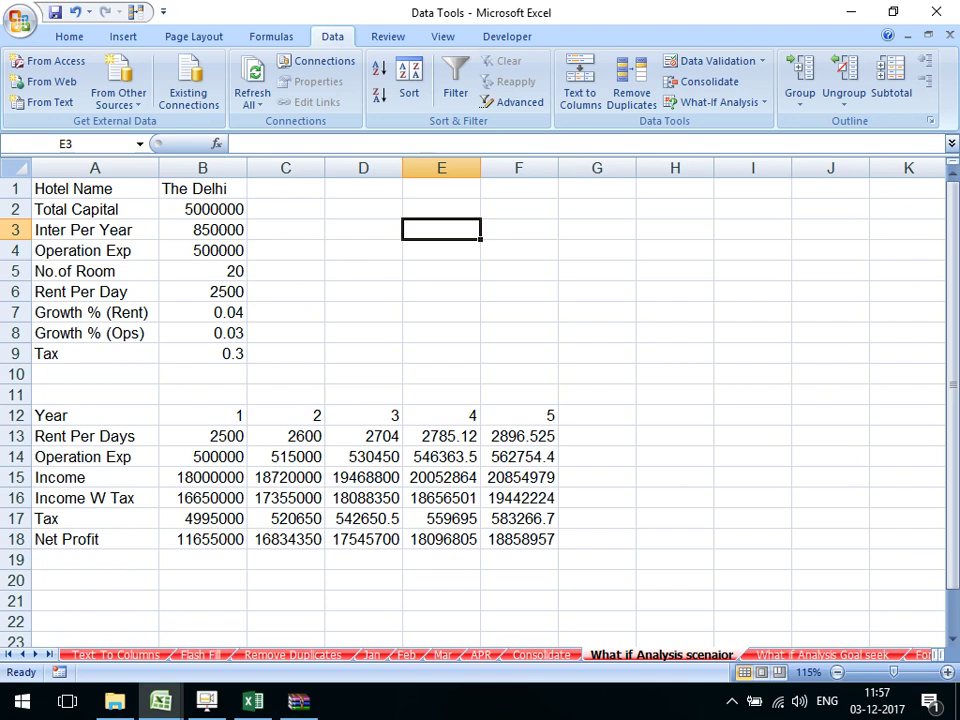
{"action": "key", "text": "Left"}
{"action": "key", "text": "Left"}
{"action": "key", "text": "Left"}
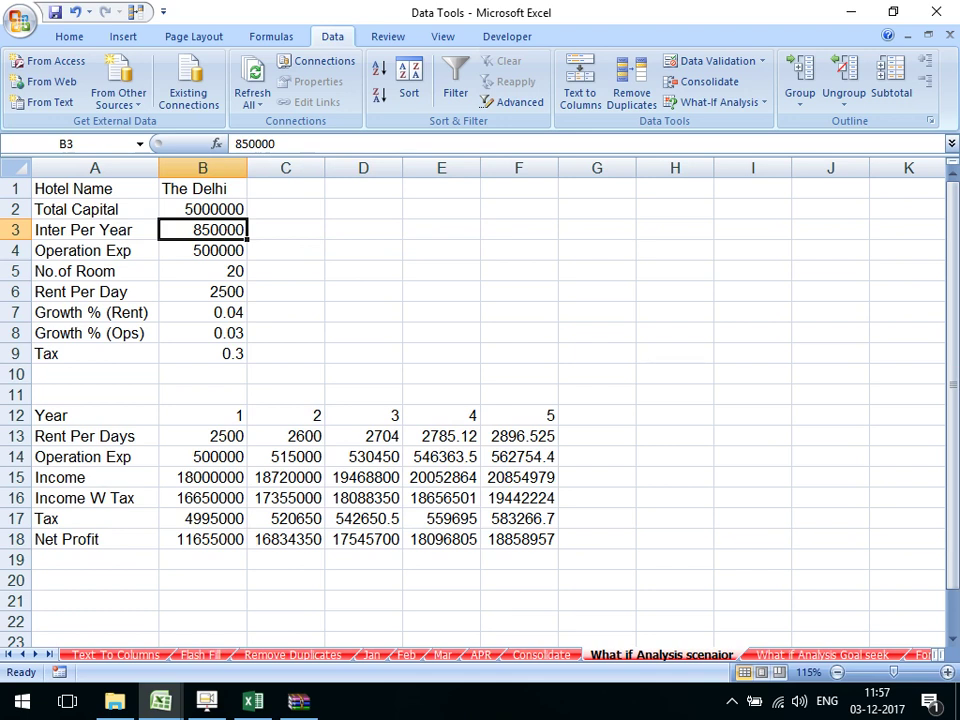
{"action": "key", "text": "Up"}
{"action": "key", "text": "shift+Down"}
{"action": "key", "text": "shift+Down"}
{"action": "key", "text": "shift+Down"}
{"action": "key", "text": "shift+Down"}
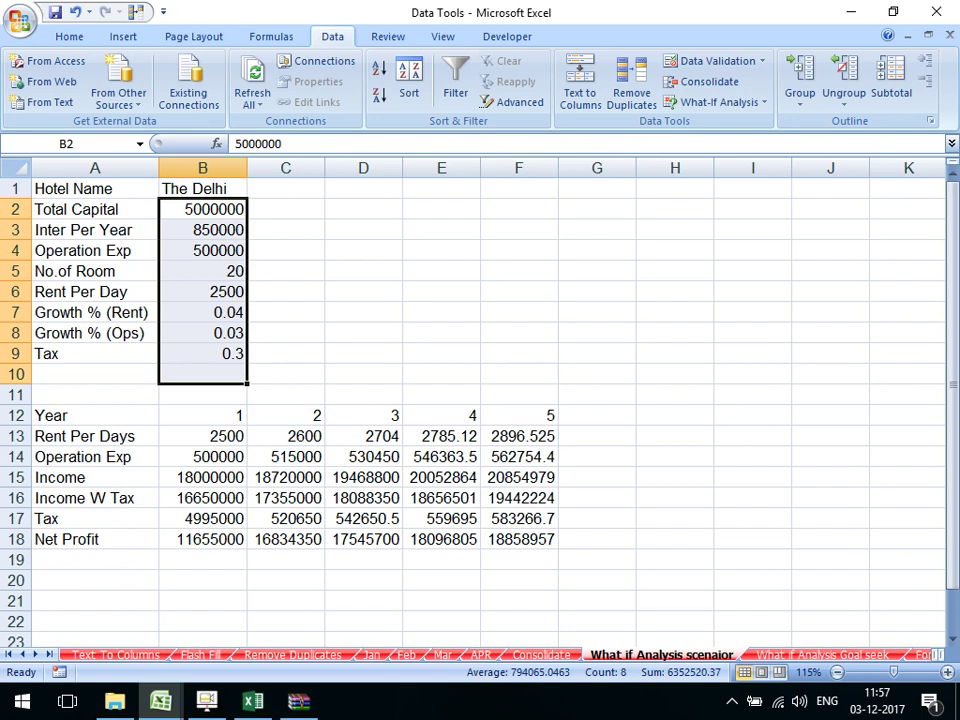
{"action": "key", "text": "Up"}
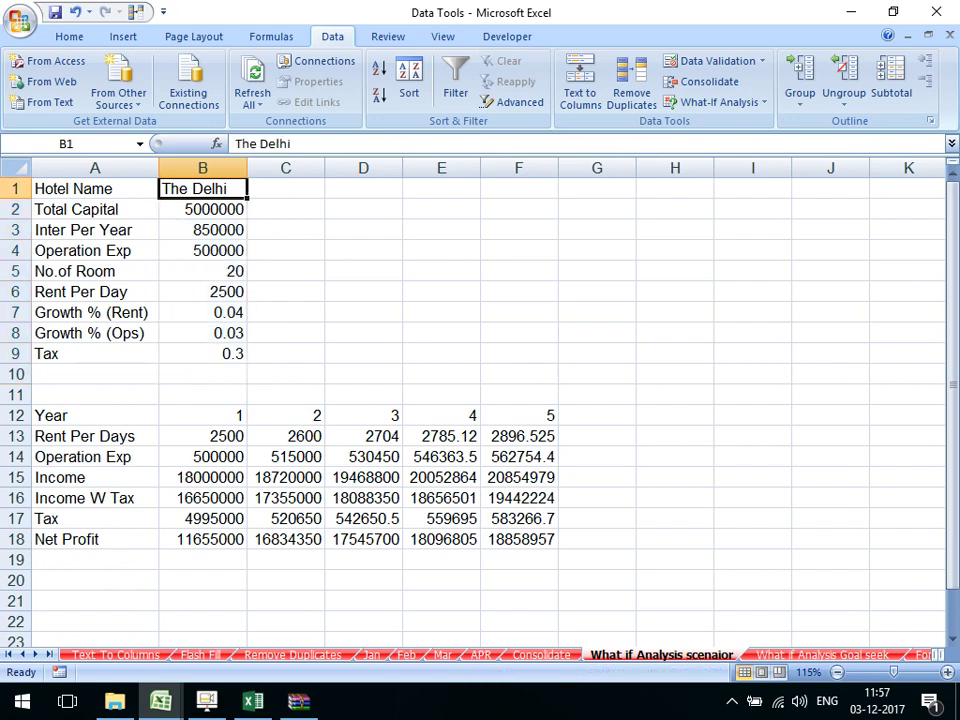
{"action": "key", "text": "Down"}
{"action": "left_click", "coordinate": [202, 230]}
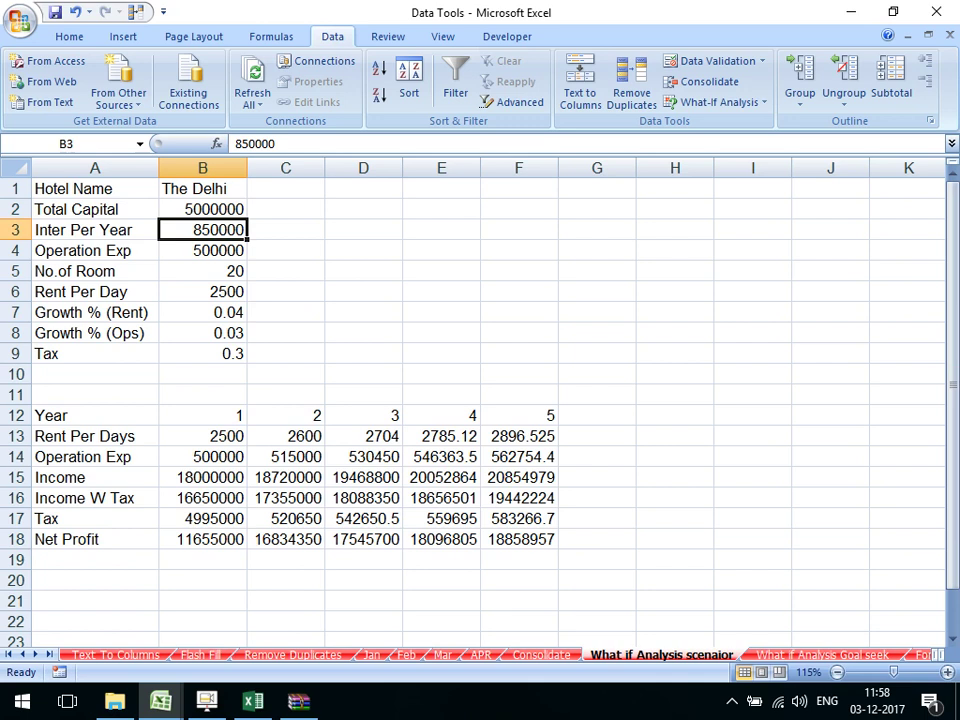
{"action": "left_click", "coordinate": [202, 250]}
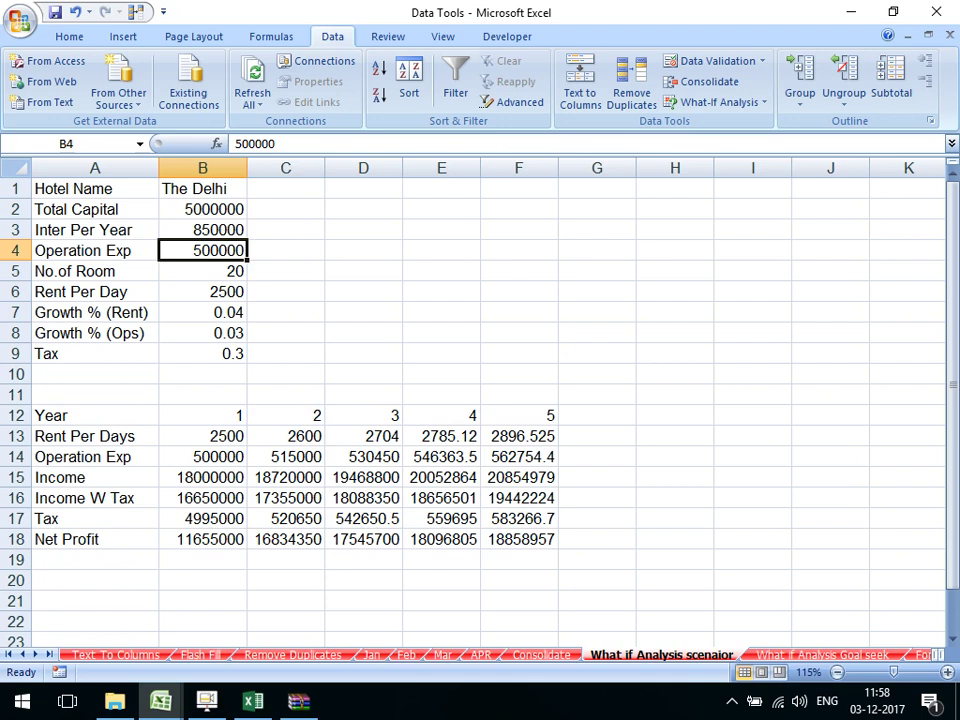
{"action": "left_click", "coordinate": [202, 271]}
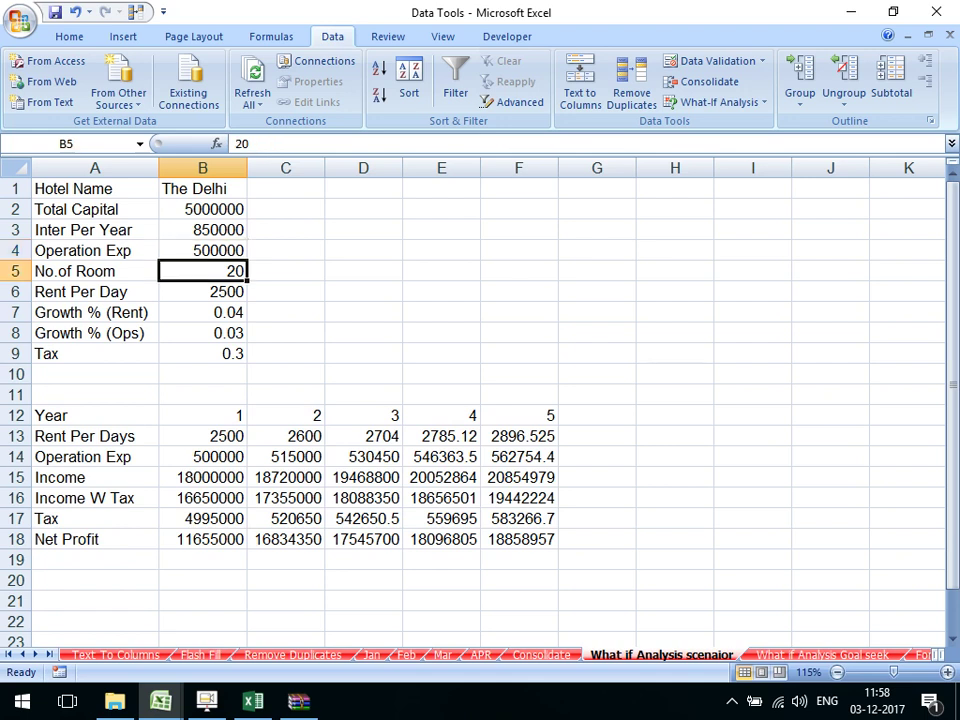
{"action": "left_click", "coordinate": [202, 291]}
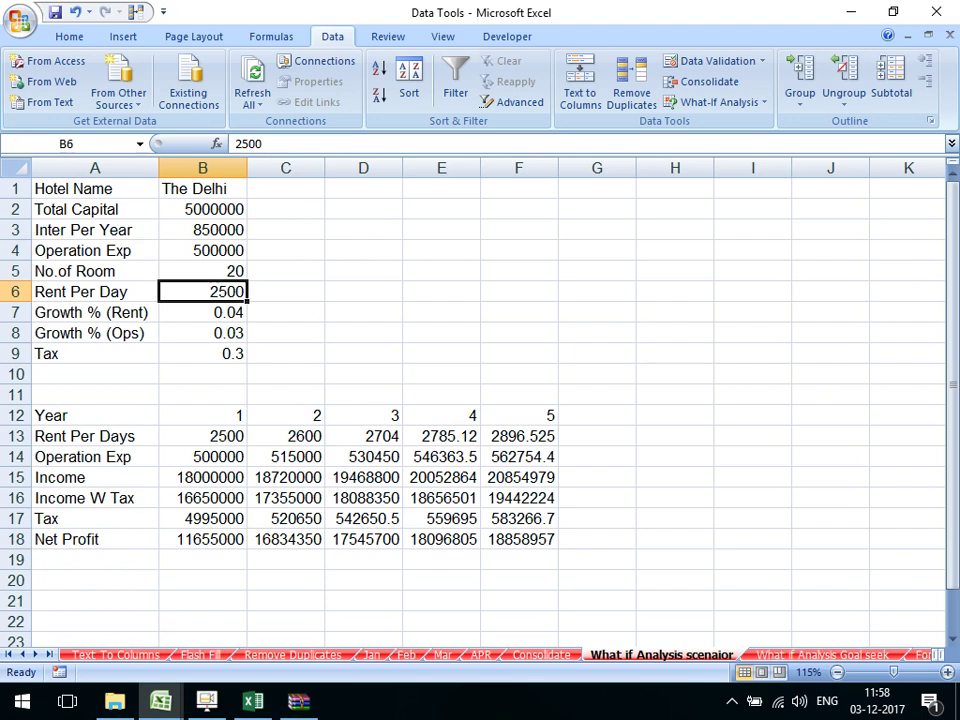
{"action": "left_click", "coordinate": [202, 312]}
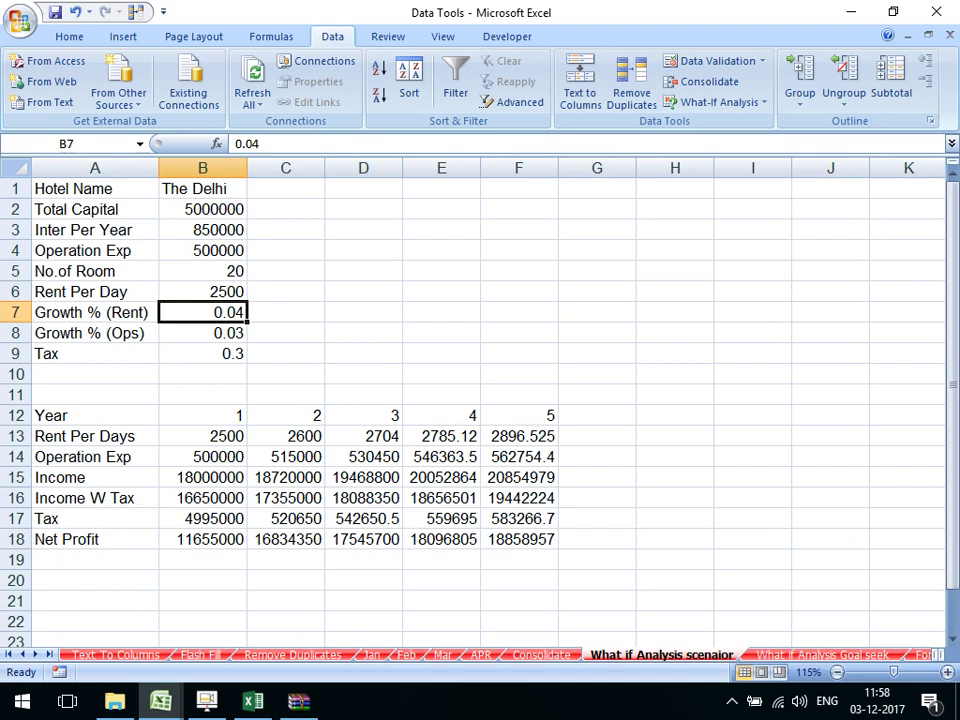
{"action": "left_click", "coordinate": [202, 333]}
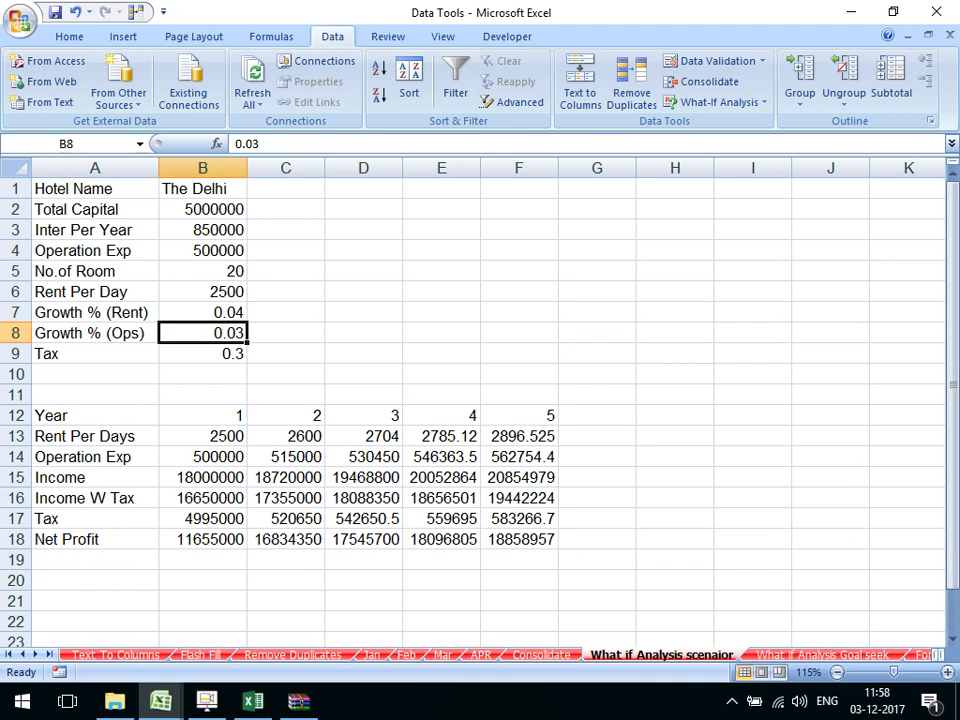
{"action": "left_click", "coordinate": [202, 353]}
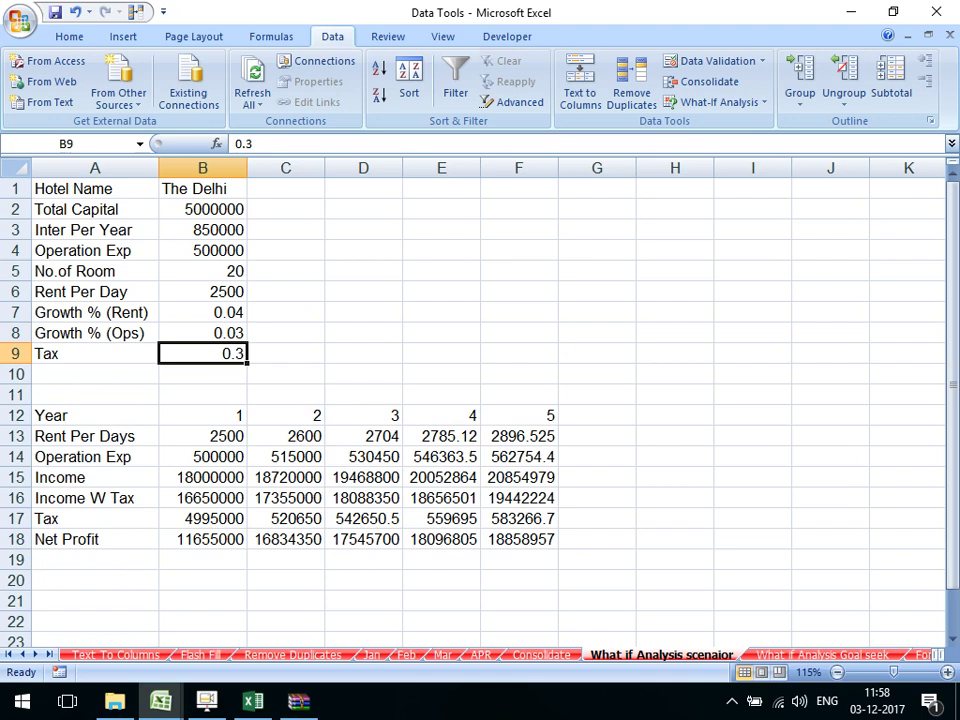
{"action": "key", "text": "Up"}
{"action": "key", "text": "Up"}
{"action": "key", "text": "Up"}
{"action": "key", "text": "Up"}
{"action": "key", "text": "Up"}
{"action": "key", "text": "Up"}
{"action": "key", "text": "Up"}
{"action": "key", "text": "Left"}
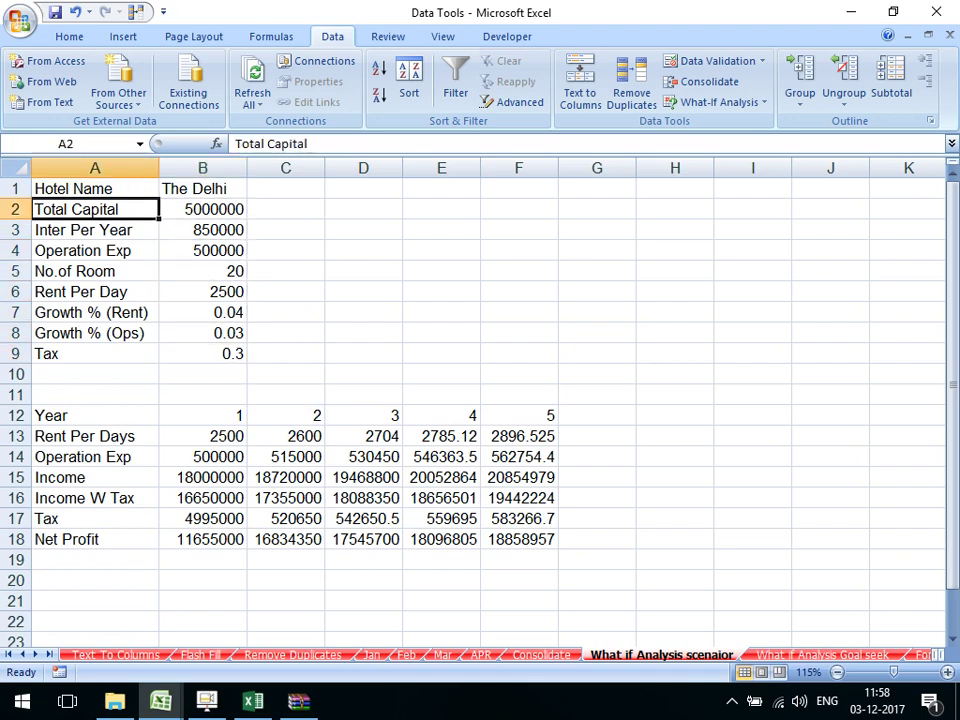
{"action": "key", "text": "Up"}
{"action": "left_click", "coordinate": [202, 188]}
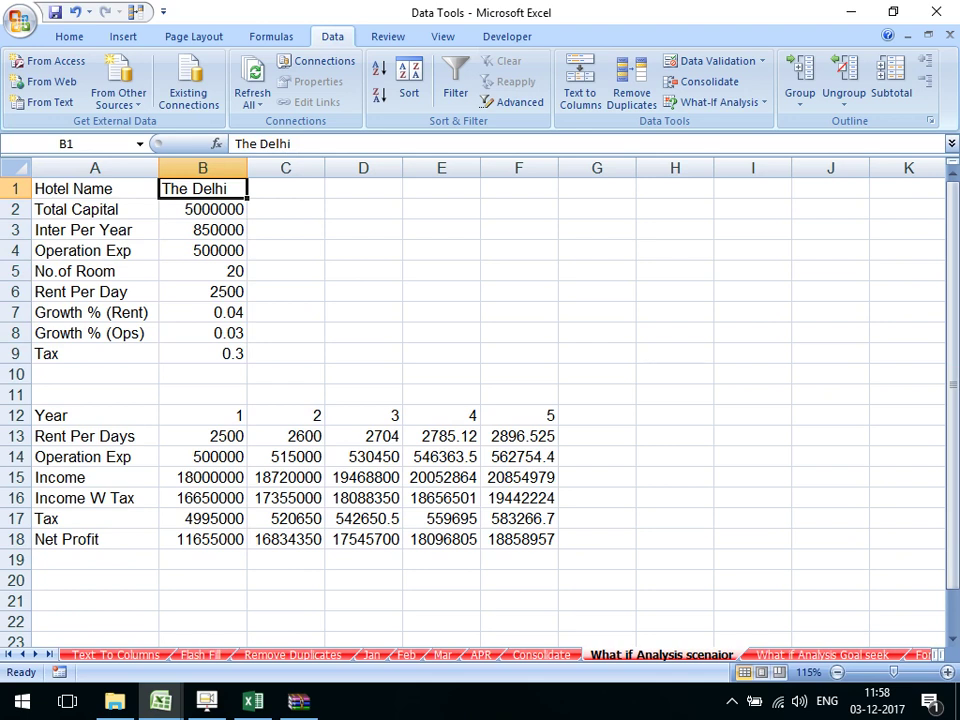
{"action": "left_click", "coordinate": [202, 209]}
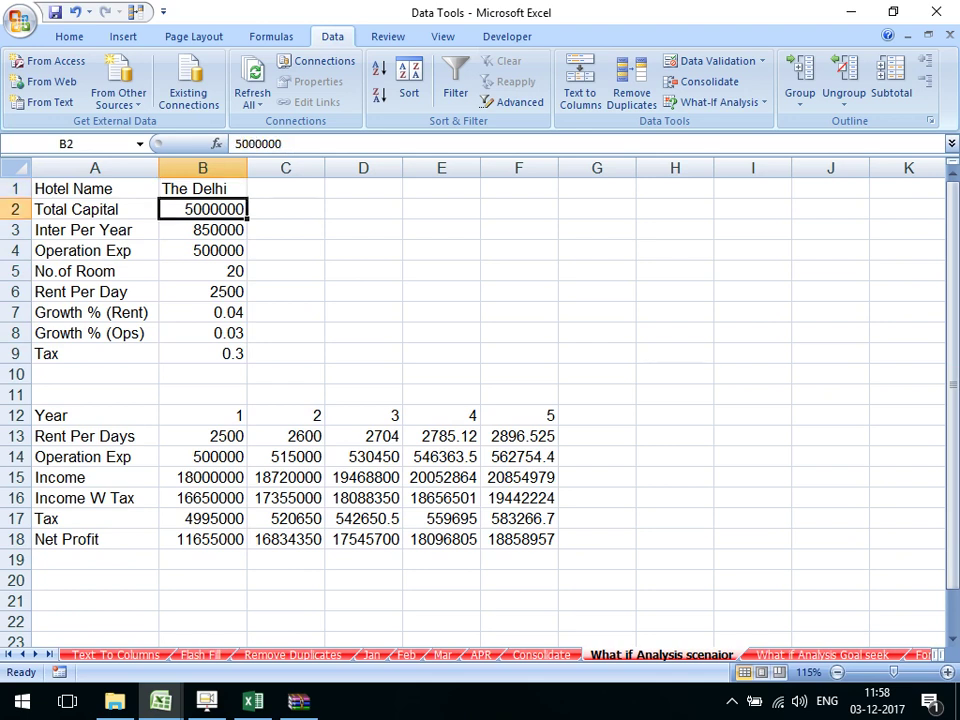
{"action": "left_click", "coordinate": [202, 230]}
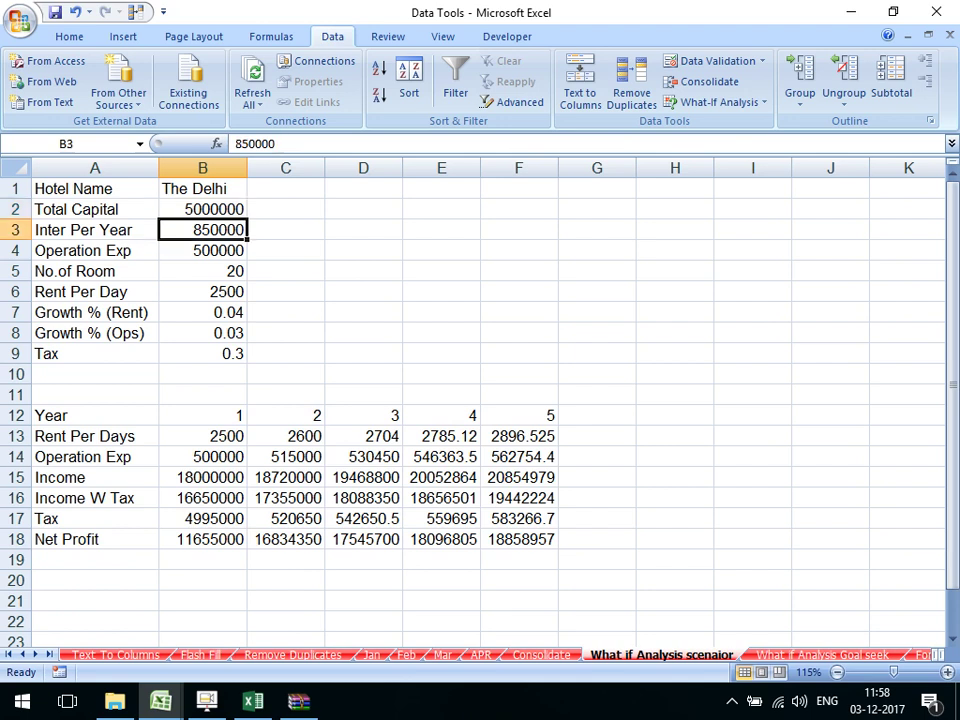
{"action": "left_click", "coordinate": [203, 250]}
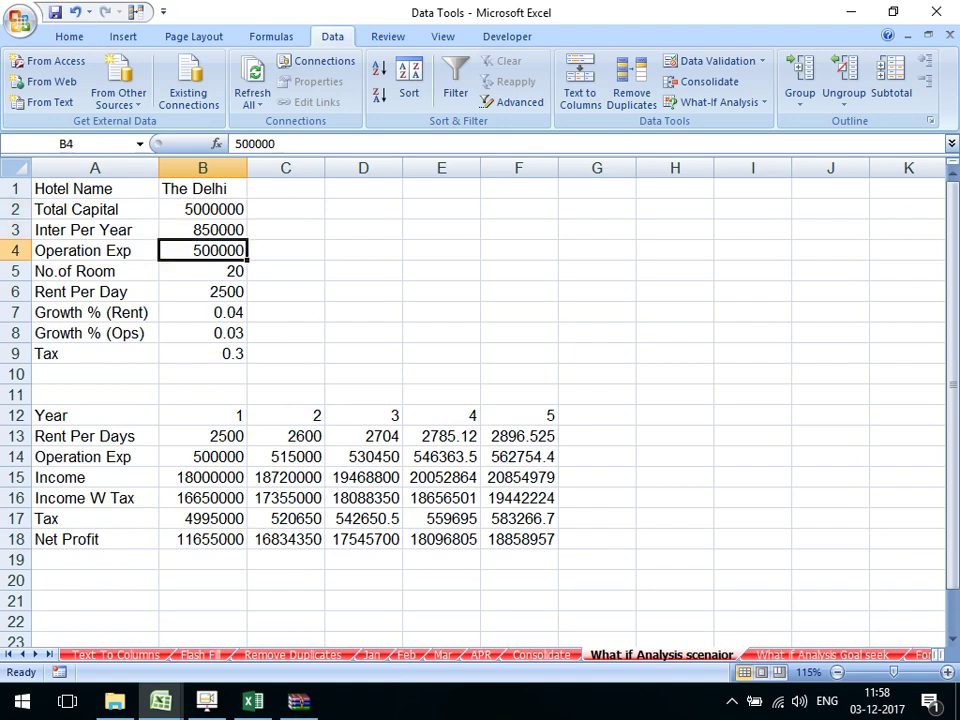
{"action": "left_click", "coordinate": [203, 271]}
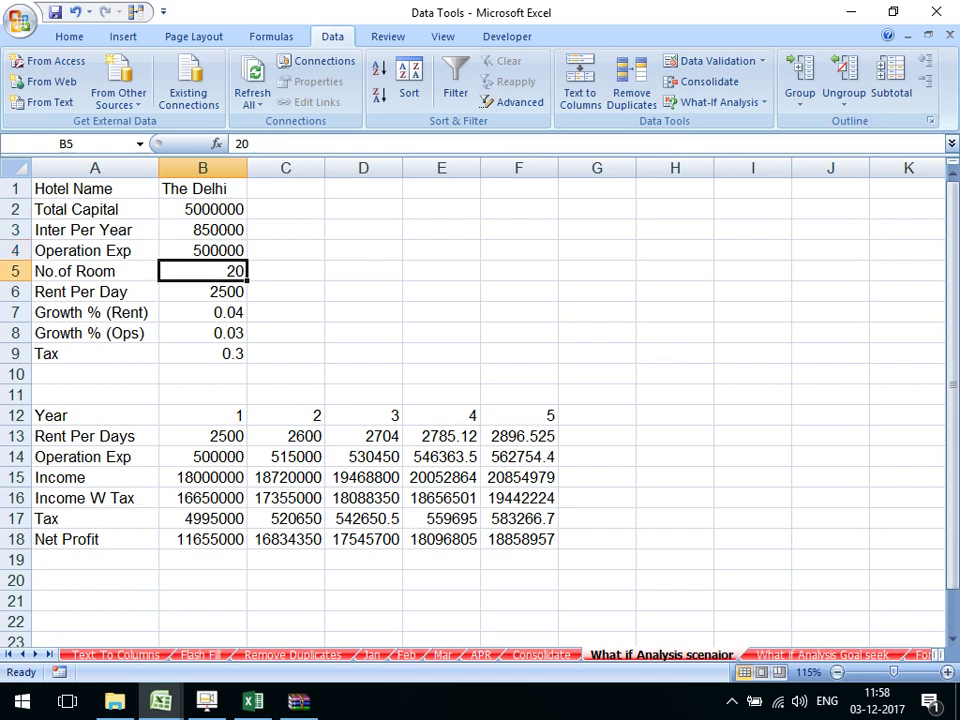
{"action": "left_click", "coordinate": [203, 291]}
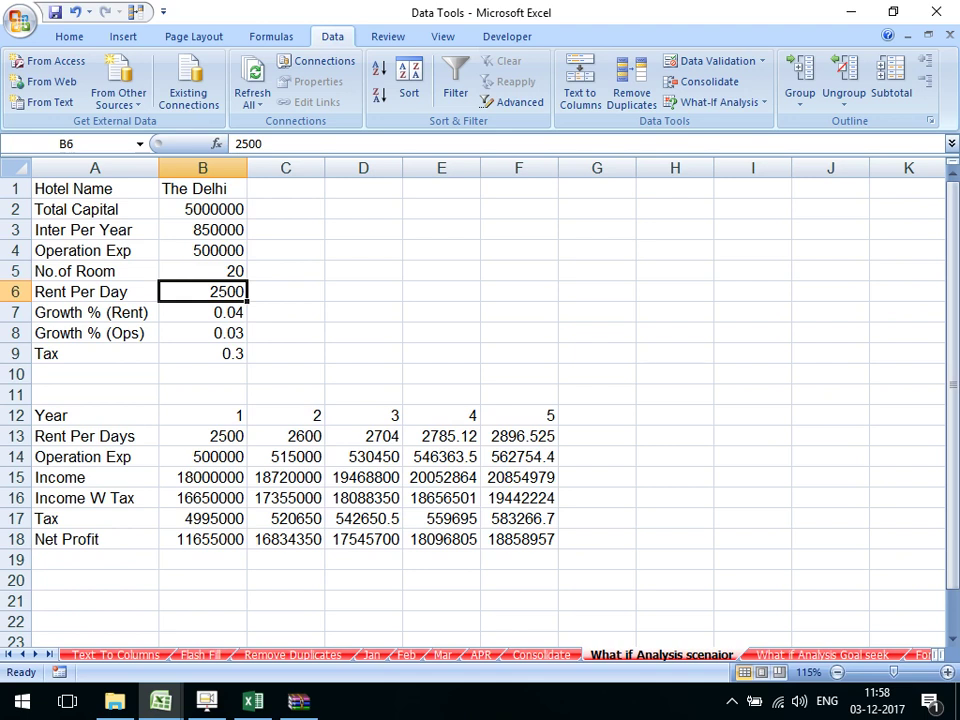
{"action": "left_click", "coordinate": [203, 312]}
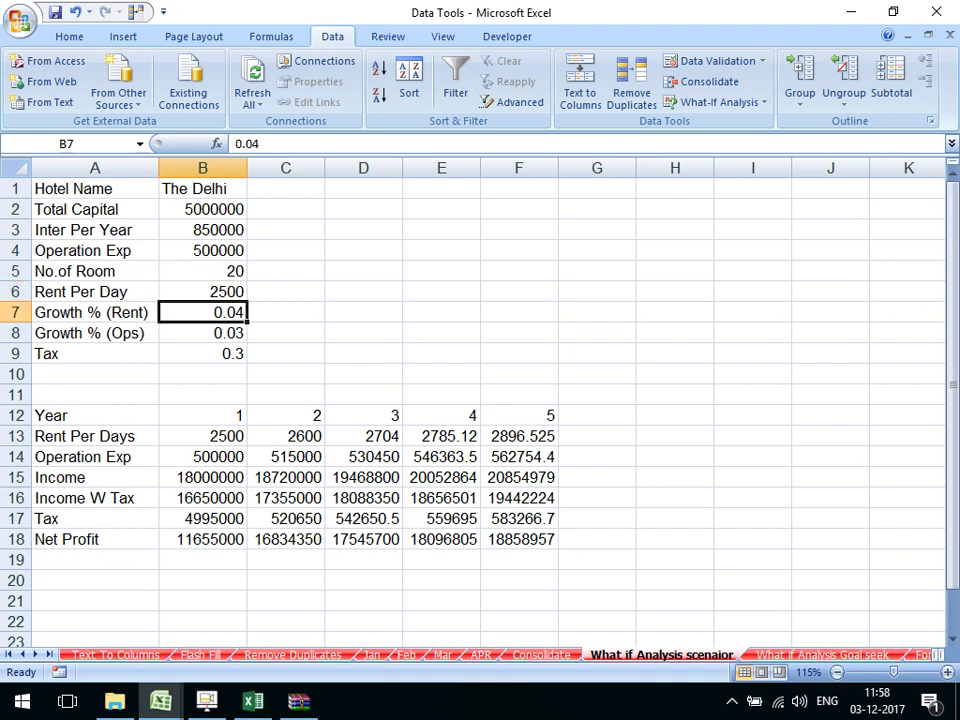
{"action": "left_click", "coordinate": [203, 333]}
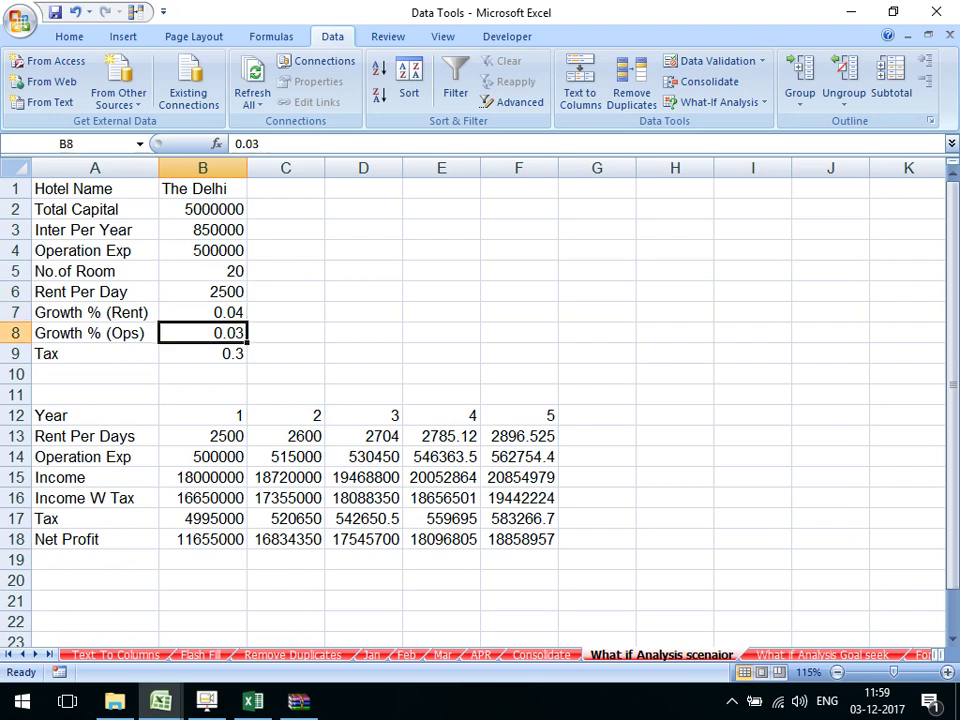
{"action": "key", "text": "Left"}
{"action": "key", "text": "Down"}
{"action": "key", "text": "Right"}
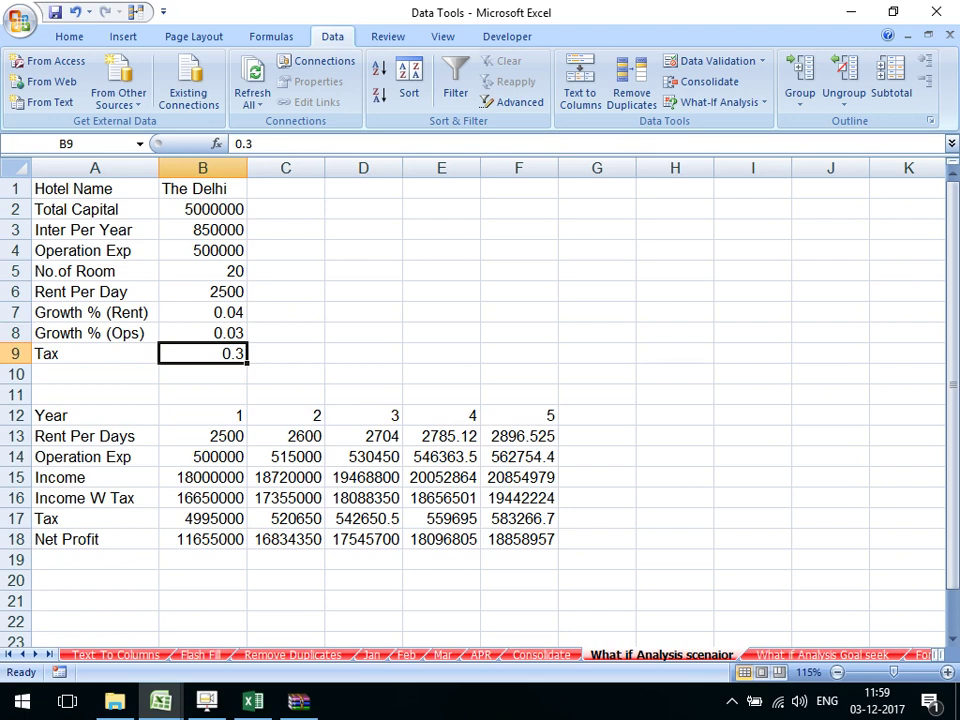
{"action": "left_click", "coordinate": [203, 415]}
{"action": "left_click", "coordinate": [203, 436]}
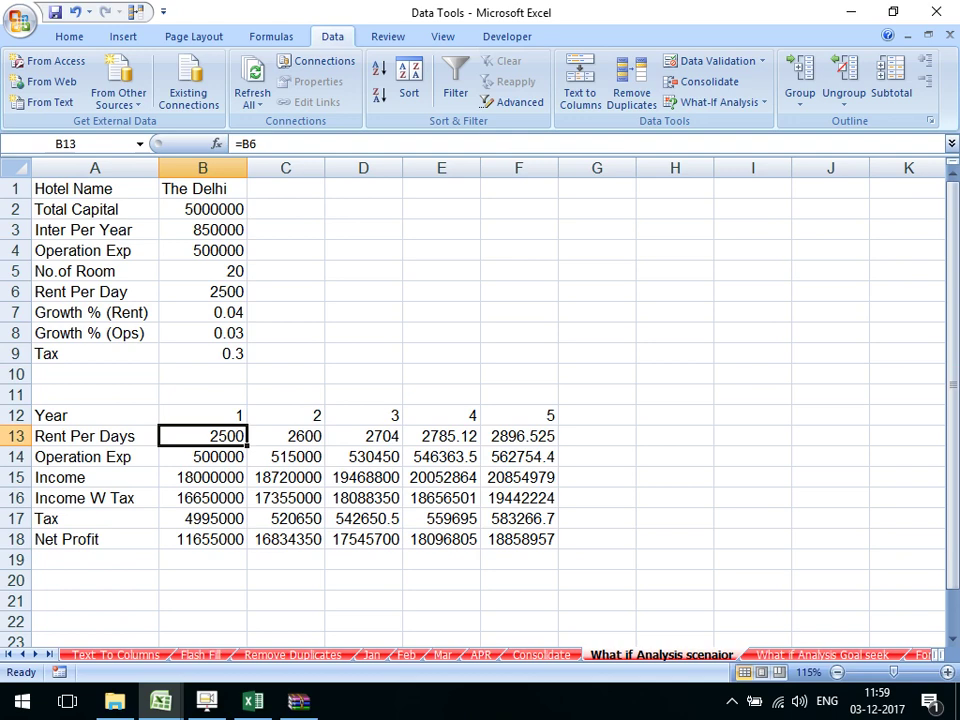
{"action": "key", "text": "F2"}
{"action": "key", "text": "Return"}
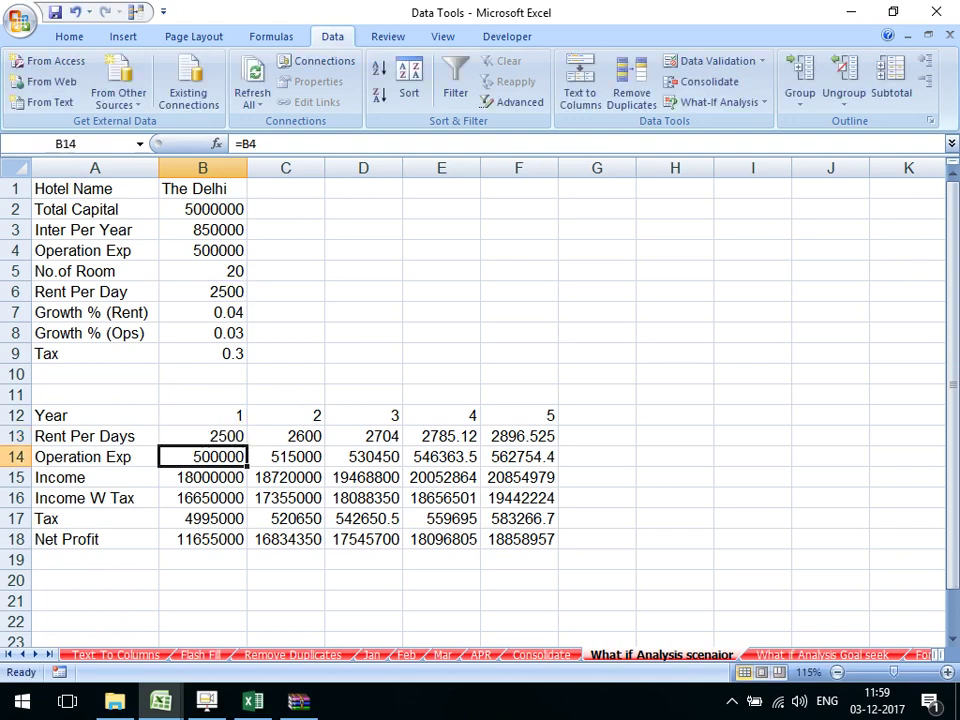
{"action": "key", "text": "F2"}
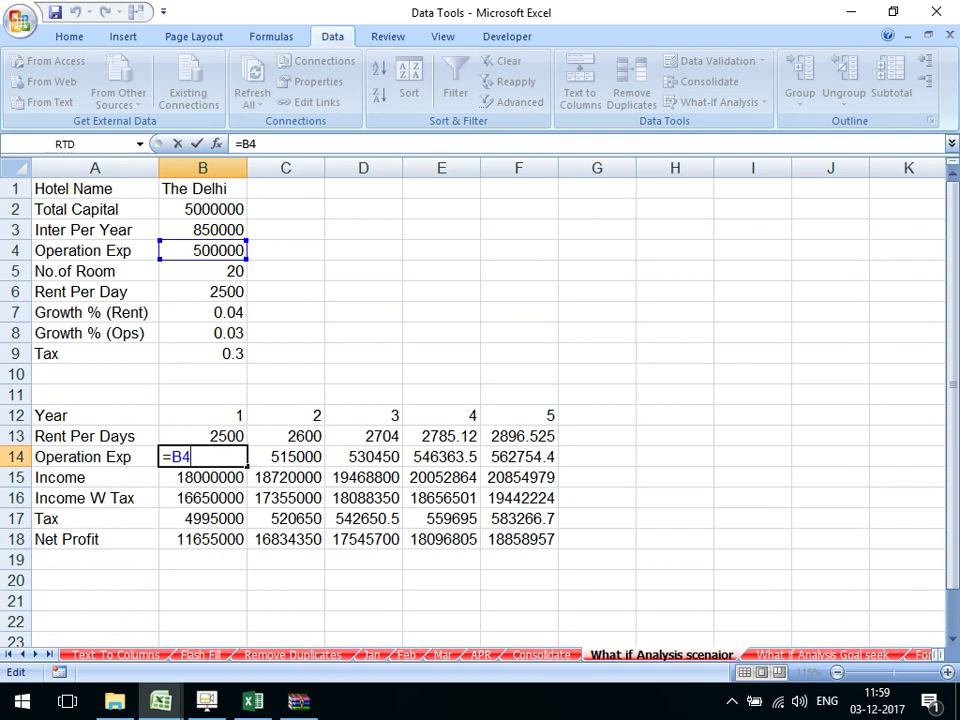
{"action": "key", "text": "Escape"}
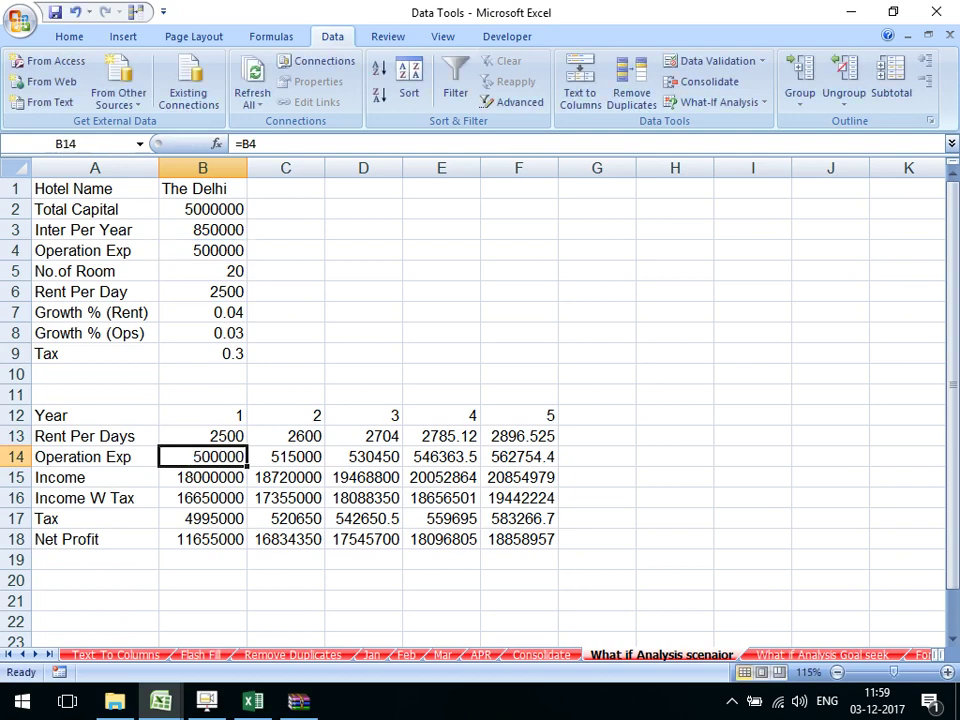
{"action": "key", "text": "Down"}
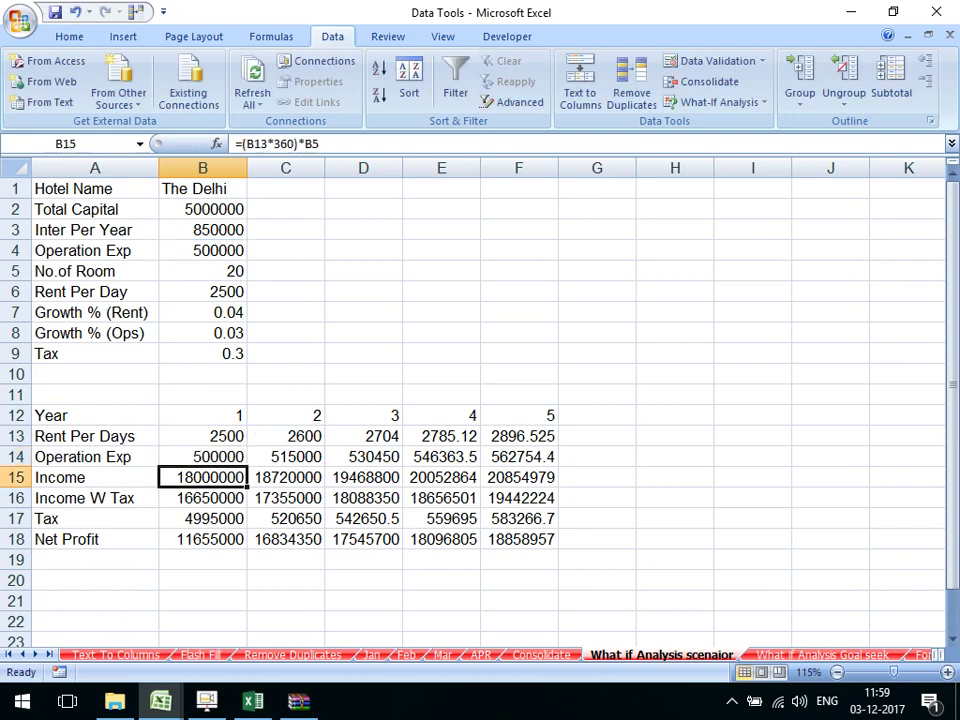
{"action": "key", "text": "F2"}
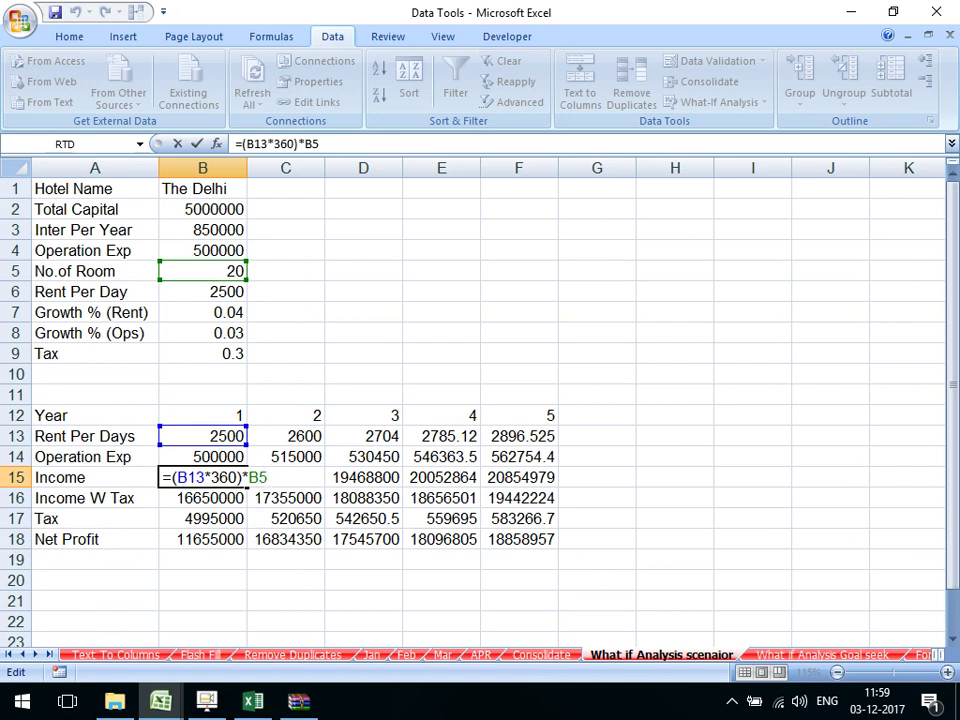
{"action": "key", "text": "Left"}
{"action": "key", "text": "Left"}
{"action": "key", "text": "Left"}
{"action": "key", "text": "Left"}
{"action": "key", "text": "BackSpace"}
{"action": "type", "text": "5"}
{"action": "key", "text": "BackSpace"}
{"action": "type", "text": "0"}
{"action": "key", "text": "ctrl+Return"}
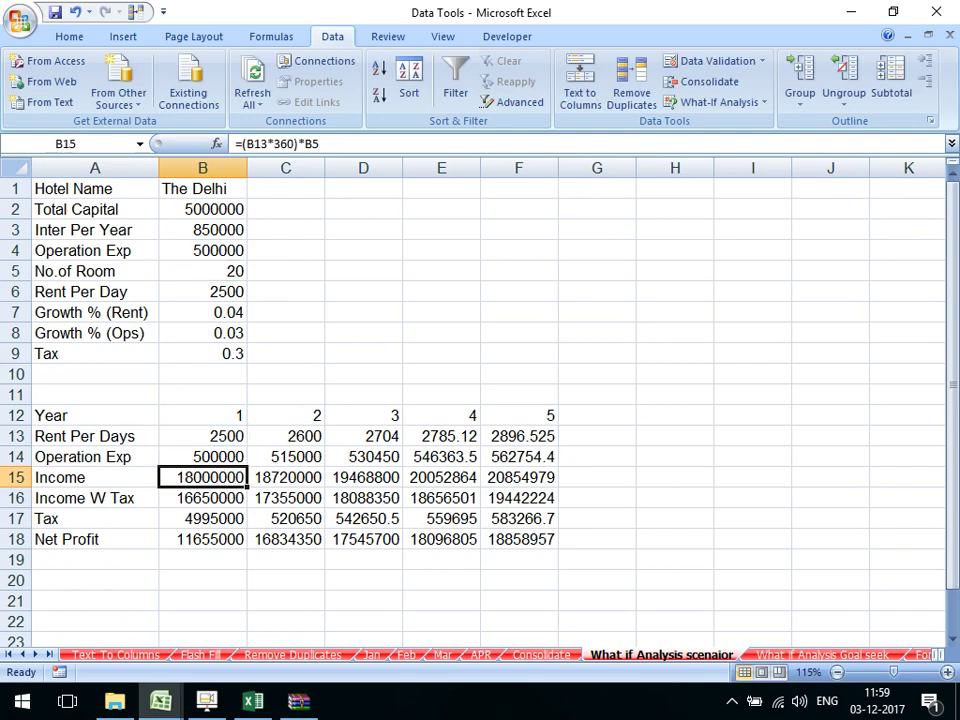
- Enter =B13*365 as the year-1 Income formula in B15
{"action": "type", "text": "="}
{"action": "key", "text": "Up"}
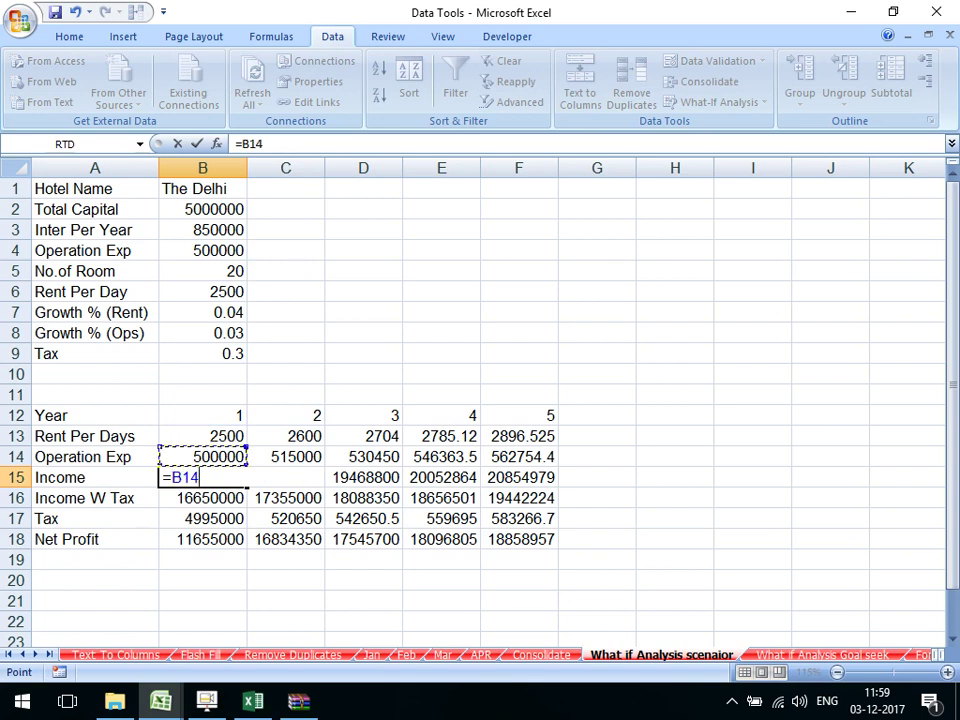
{"action": "key", "text": "Up"}
{"action": "type", "text": "*"}
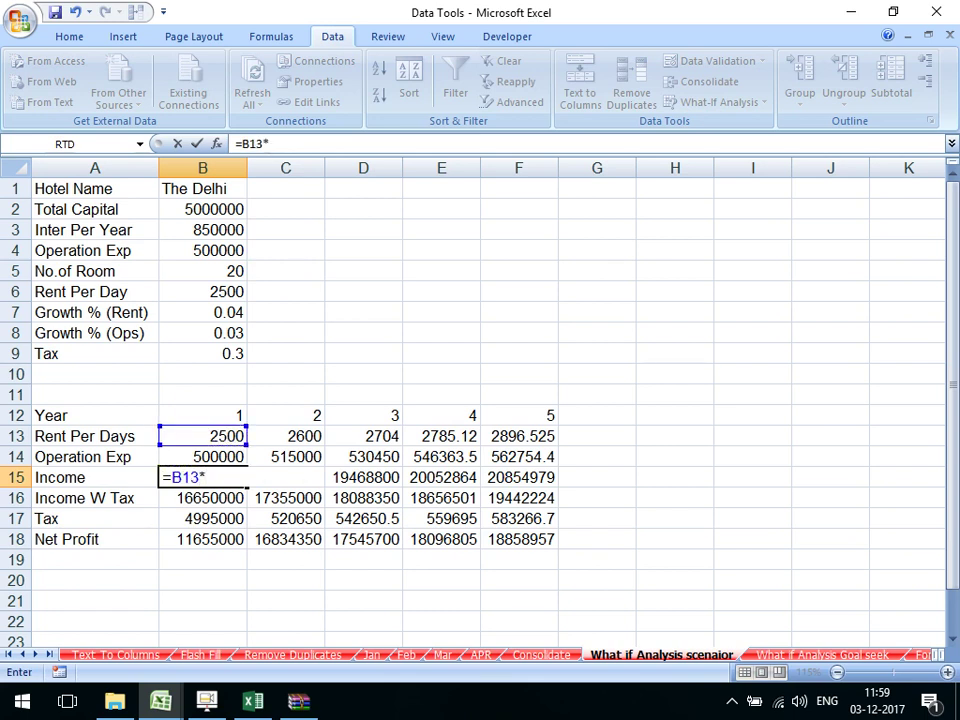
{"action": "type", "text": "365"}
{"action": "key", "text": "Return"}
{"action": "type", "text": "\\"}
{"action": "left_click", "coordinate": [202, 477]}
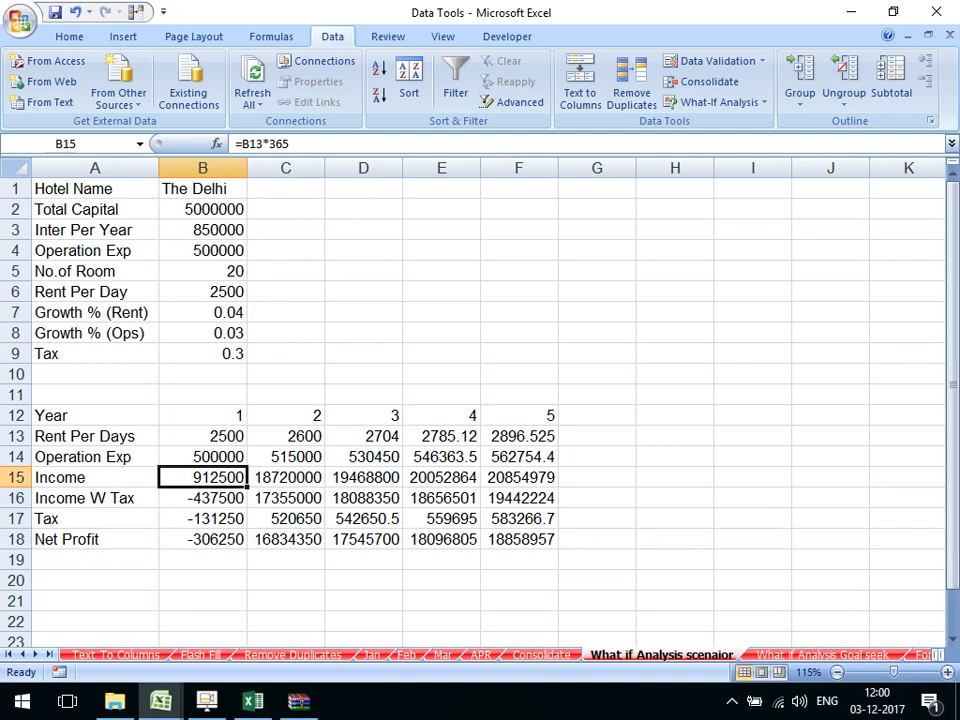
- Extend B15 to =(B13*365)*20 so year-1 Income becomes 18250000
{"action": "key", "text": "F2"}
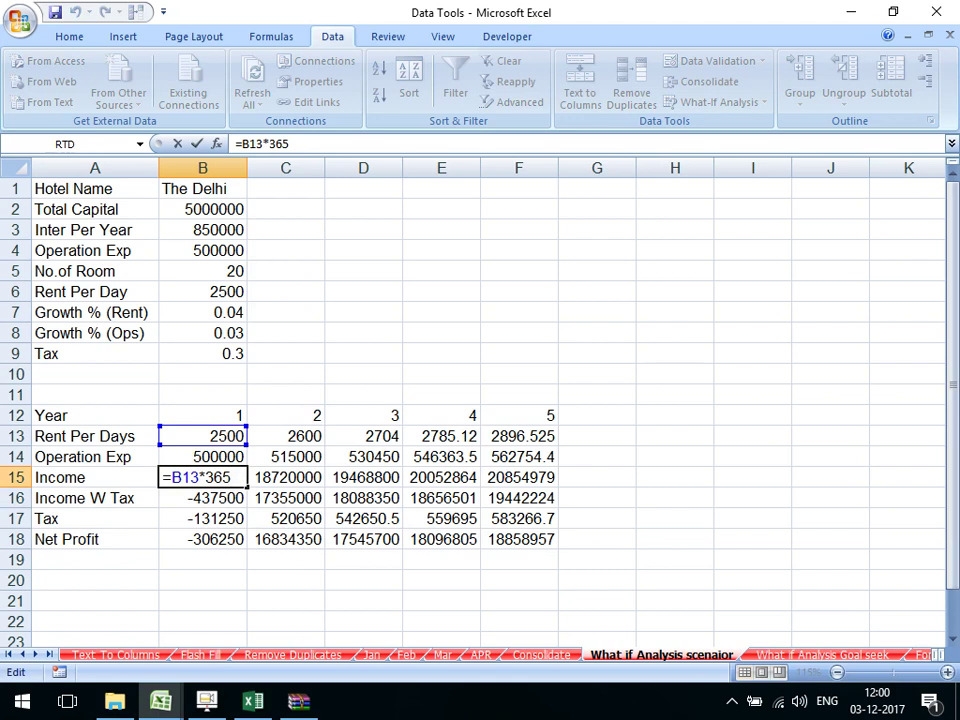
{"action": "type", "text": ")"}
{"action": "type", "text": "("}
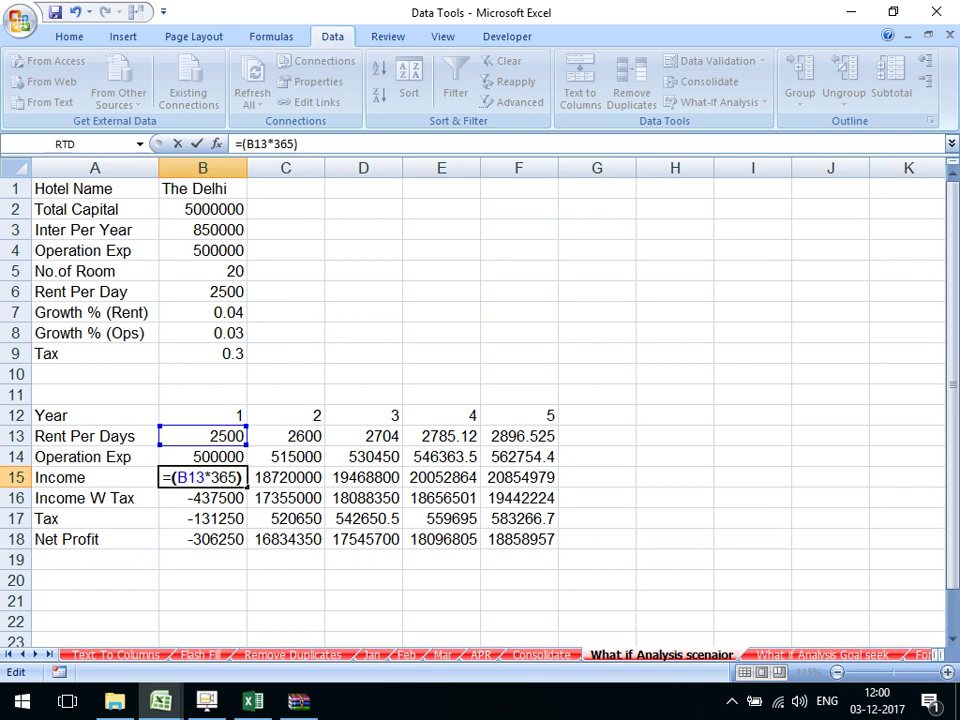
{"action": "type", "text": "*20"}
{"action": "key", "text": "Return"}
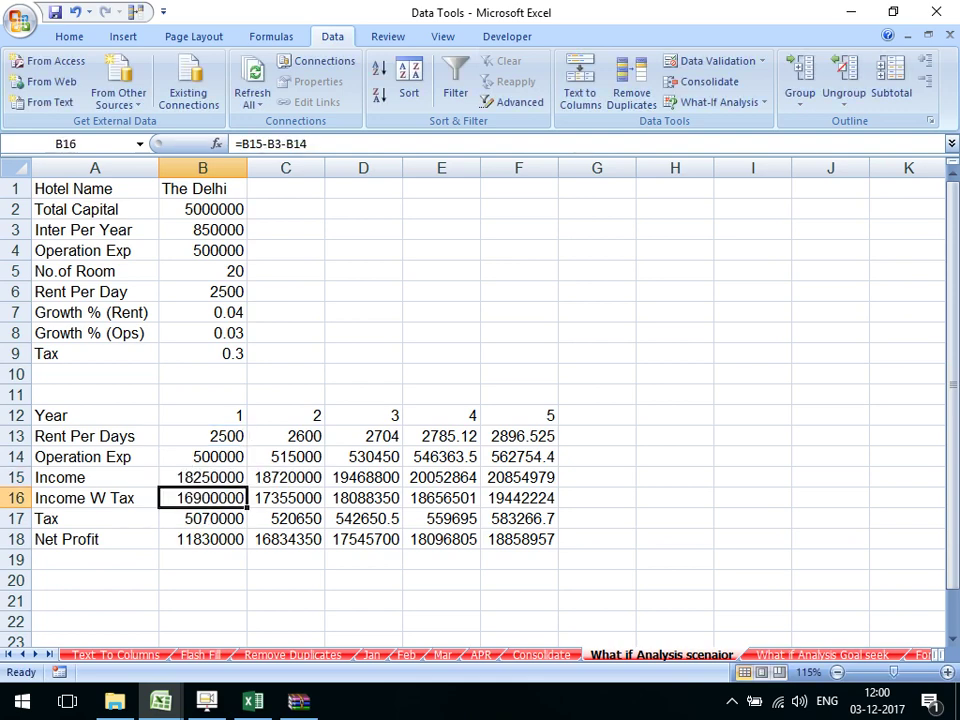
{"action": "left_click", "coordinate": [202, 477]}
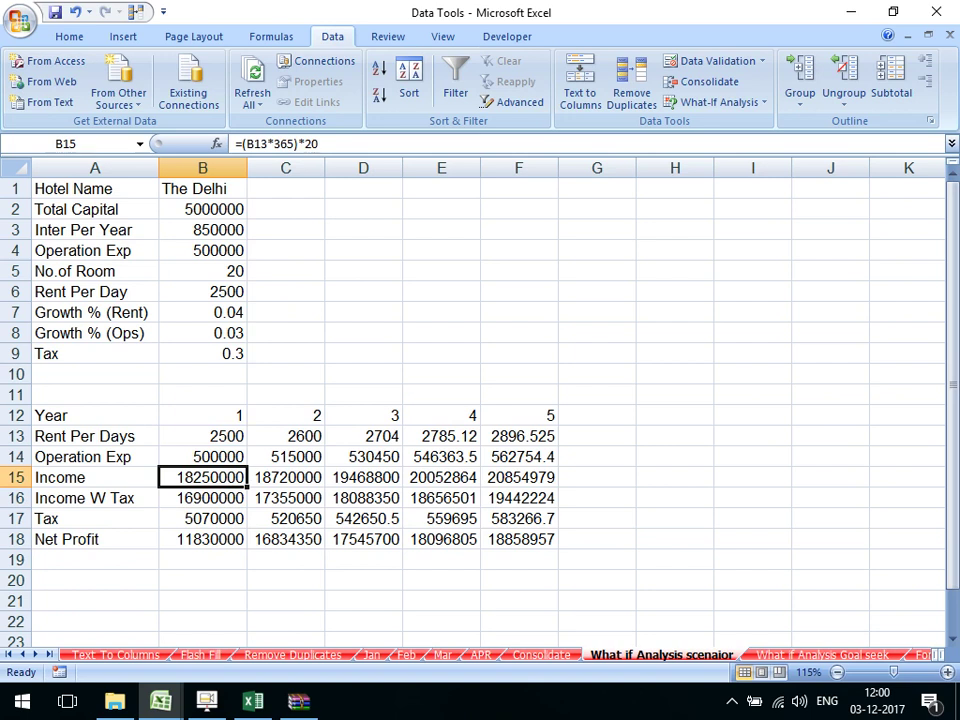
{"action": "left_click", "coordinate": [202, 498]}
{"action": "double_click", "coordinate": [202, 498]}
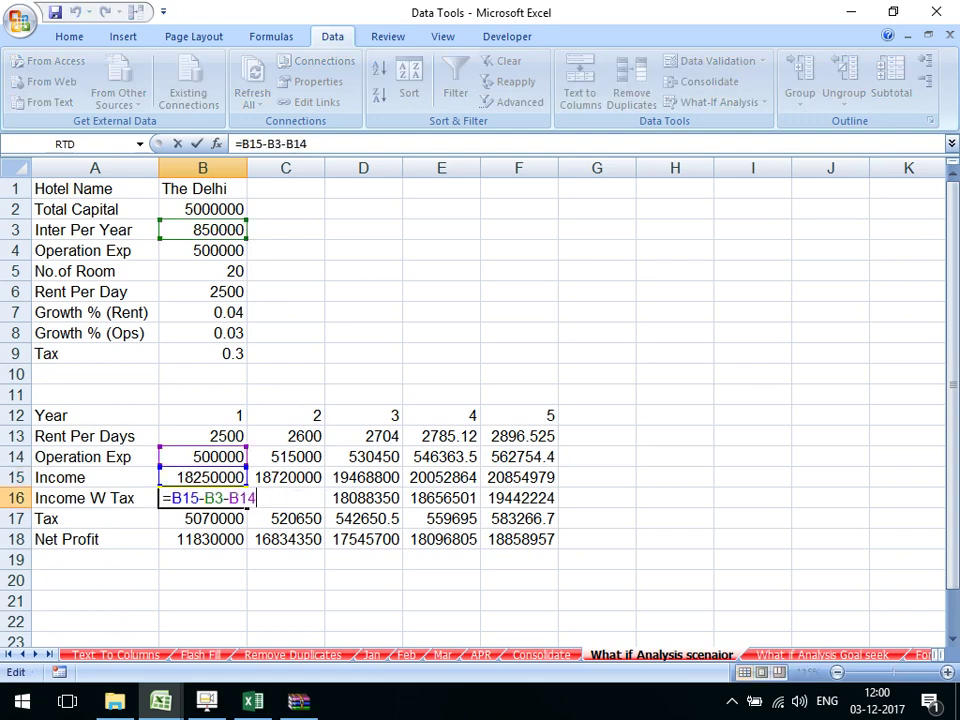
{"action": "key", "text": "ctrl+Return"}
{"action": "key", "text": "F2"}
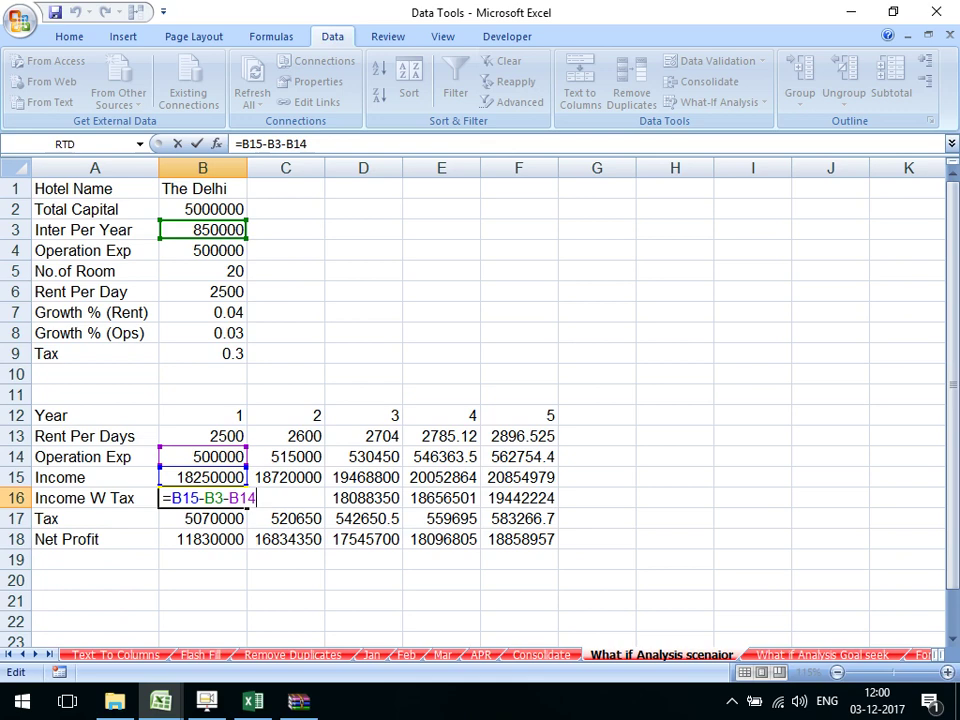
{"action": "key", "text": "Return"}
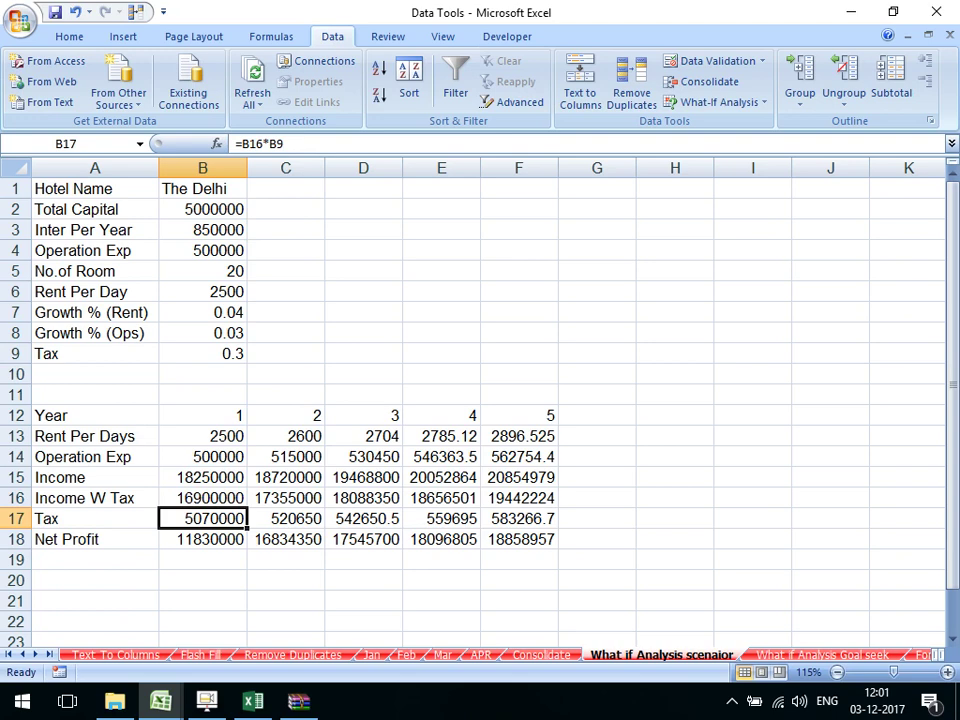
{"action": "key", "text": "BackSpace"}
{"action": "type", "text": ","}
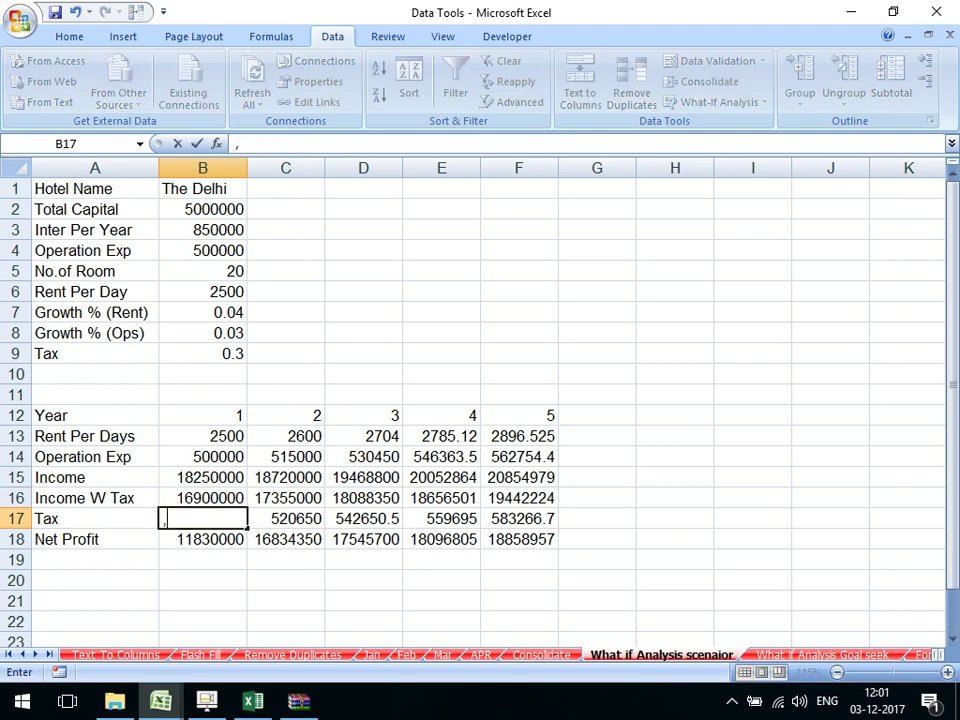
{"action": "key", "text": "Escape"}
{"action": "key", "text": "F2"}
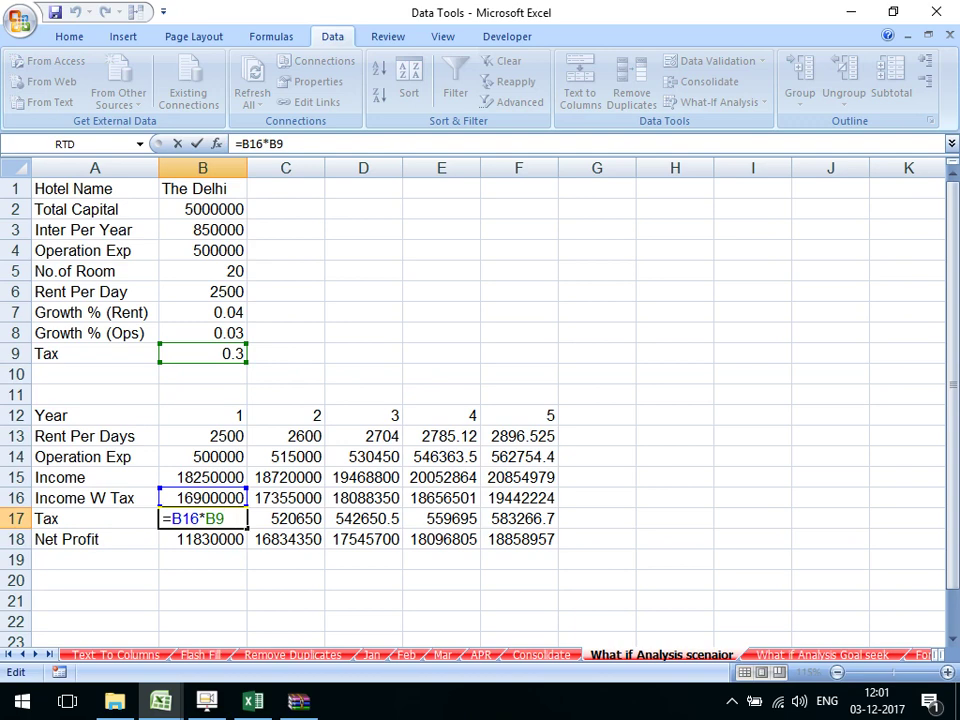
{"action": "key", "text": "Escape"}
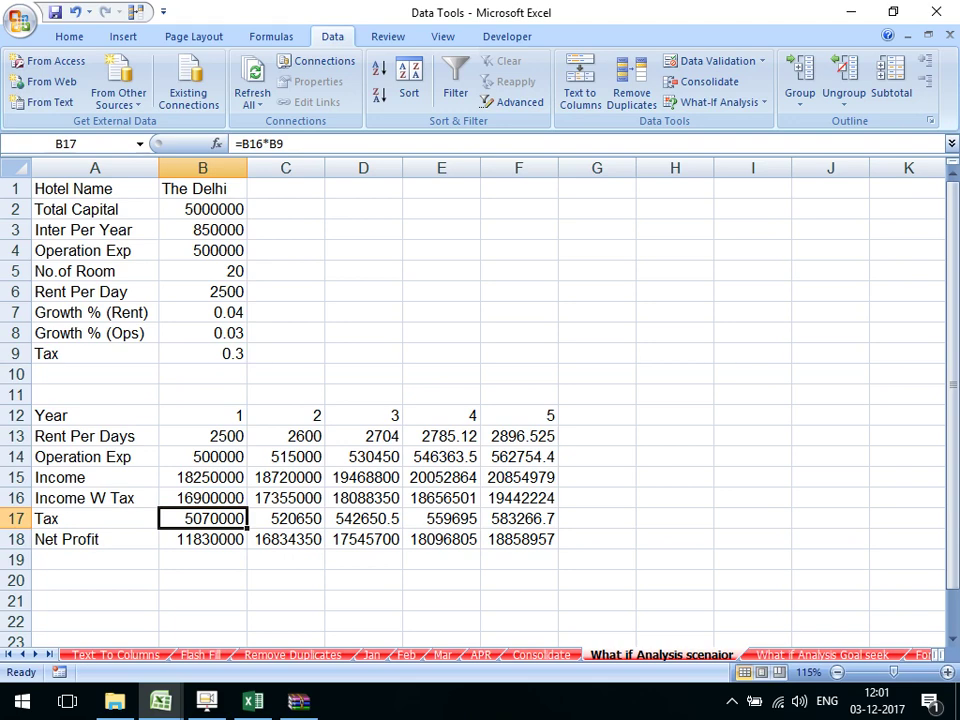
{"action": "left_click", "coordinate": [202, 539]}
{"action": "type", "text": "=B16-B17"}
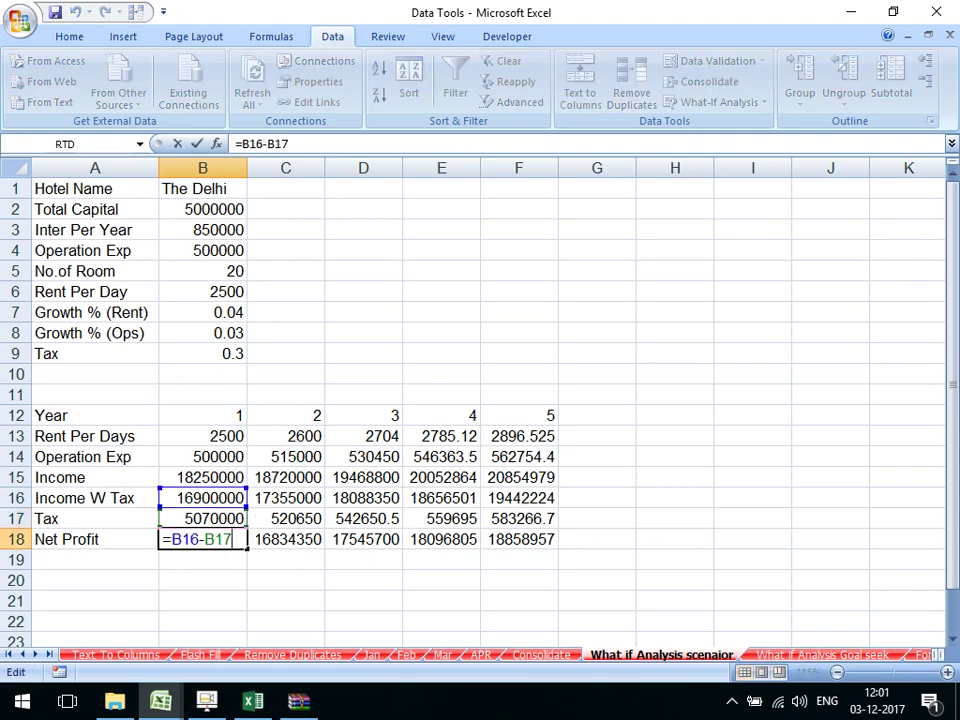
{"action": "key", "text": "ctrl+Return"}
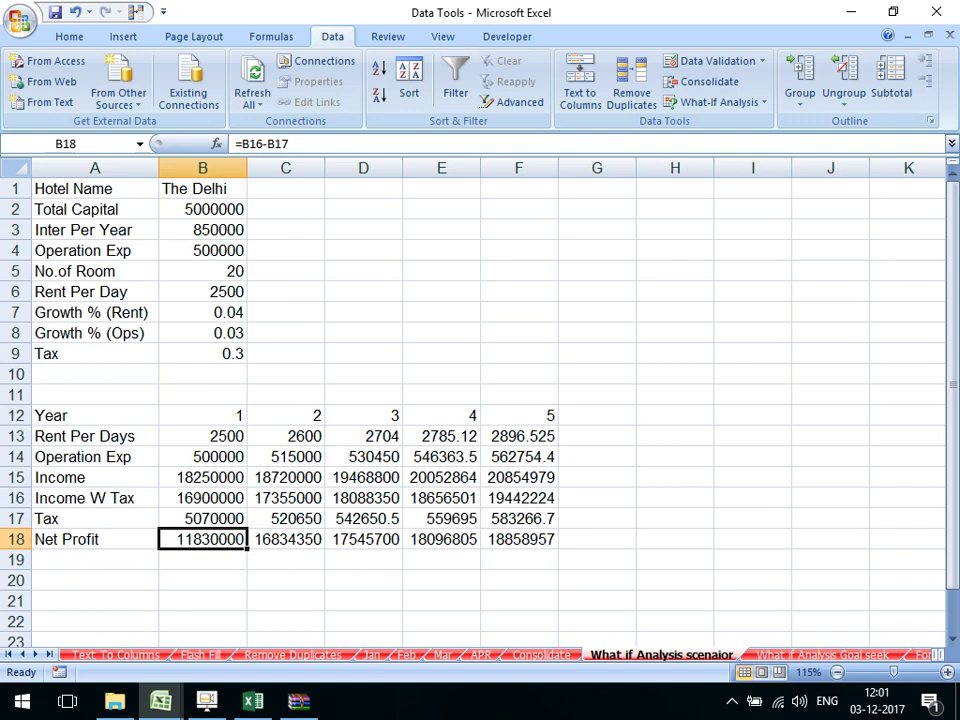
{"action": "key", "text": "Up"}
{"action": "key", "text": "Up"}
{"action": "key", "text": "Up"}
{"action": "key", "text": "Up"}
{"action": "key", "text": "Up"}
{"action": "key", "text": "Right"}
{"action": "key", "text": "F2"}
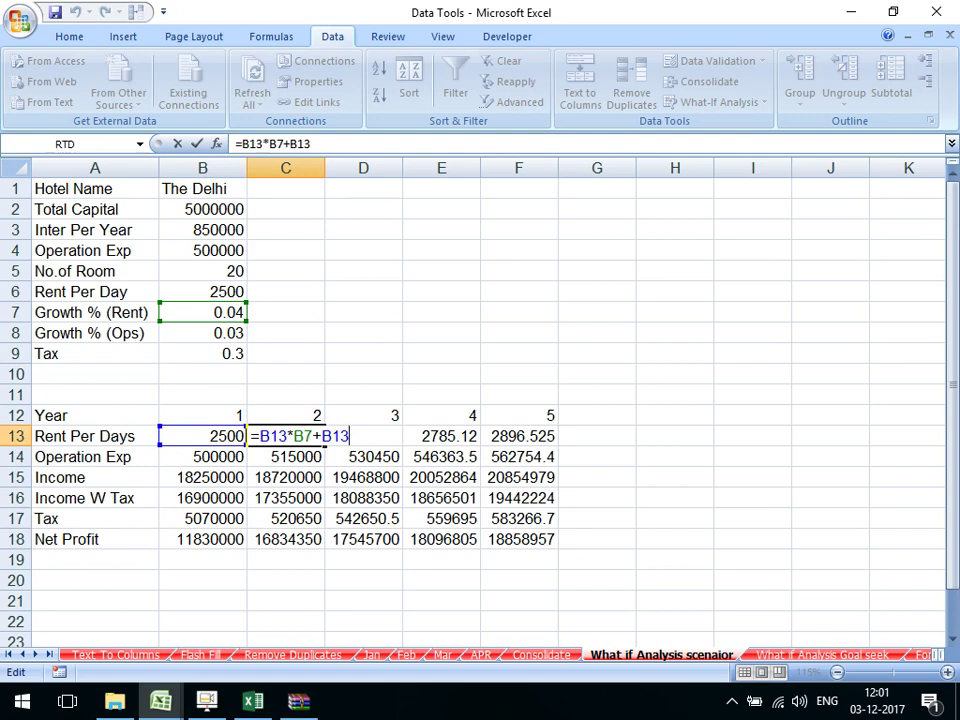
{"action": "key", "text": "ctrl+Return"}
{"action": "key", "text": "Down"}
{"action": "key", "text": "F2"}
{"action": "key", "text": "ctrl+Return"}
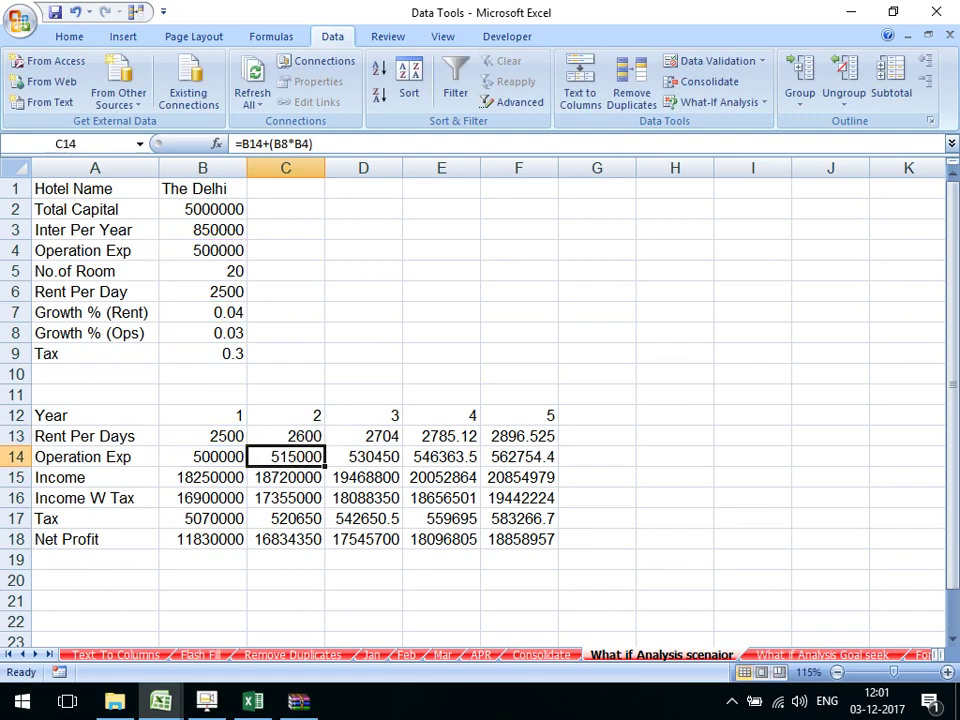
{"action": "key", "text": "Down"}
{"action": "key", "text": "F2"}
{"action": "key", "text": "ctrl+Return"}
{"action": "key", "text": "Down"}
{"action": "key", "text": "F2"}
{"action": "key", "text": "ctrl+Return"}
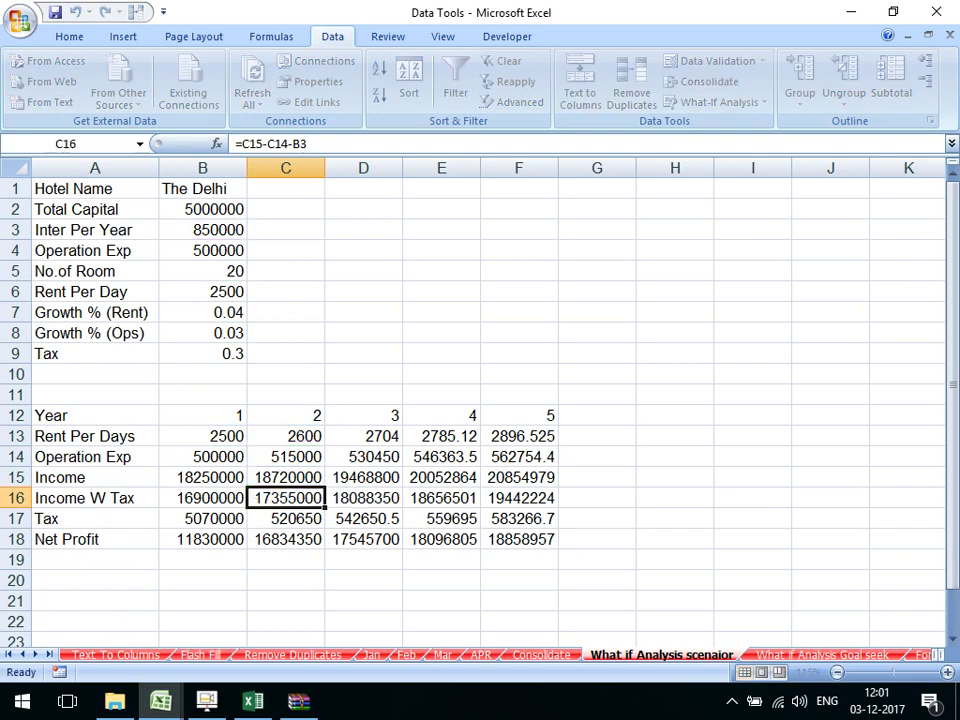
{"action": "key", "text": "Down"}
{"action": "key", "text": "F2"}
{"action": "key", "text": "ctrl+Return"}
{"action": "key", "text": "Down"}
{"action": "key", "text": "F2"}
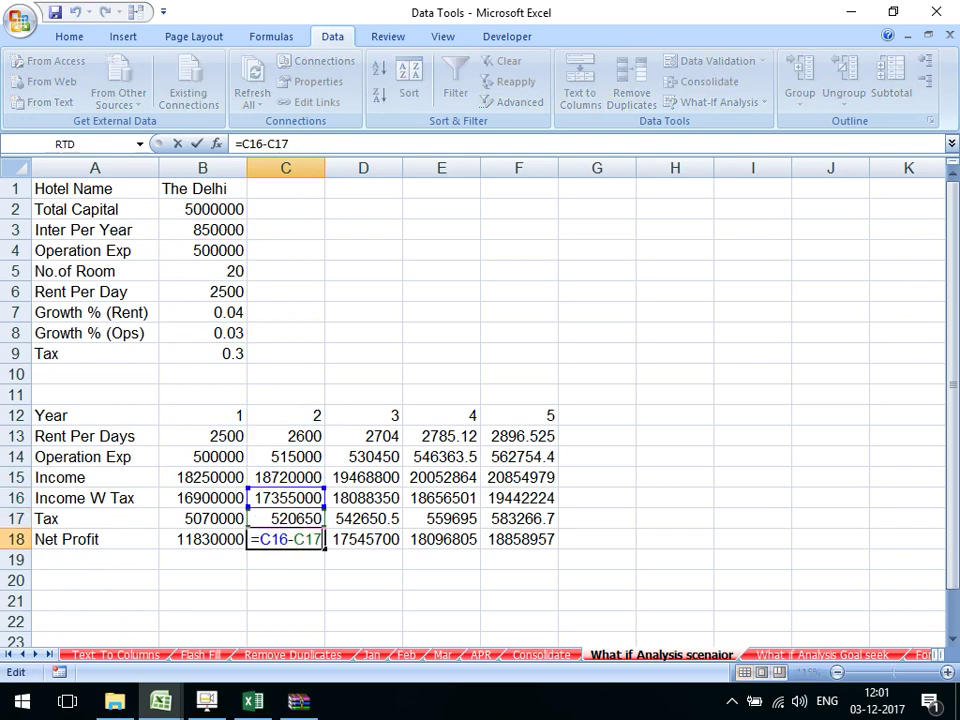
{"action": "key", "text": "ctrl+Return"}
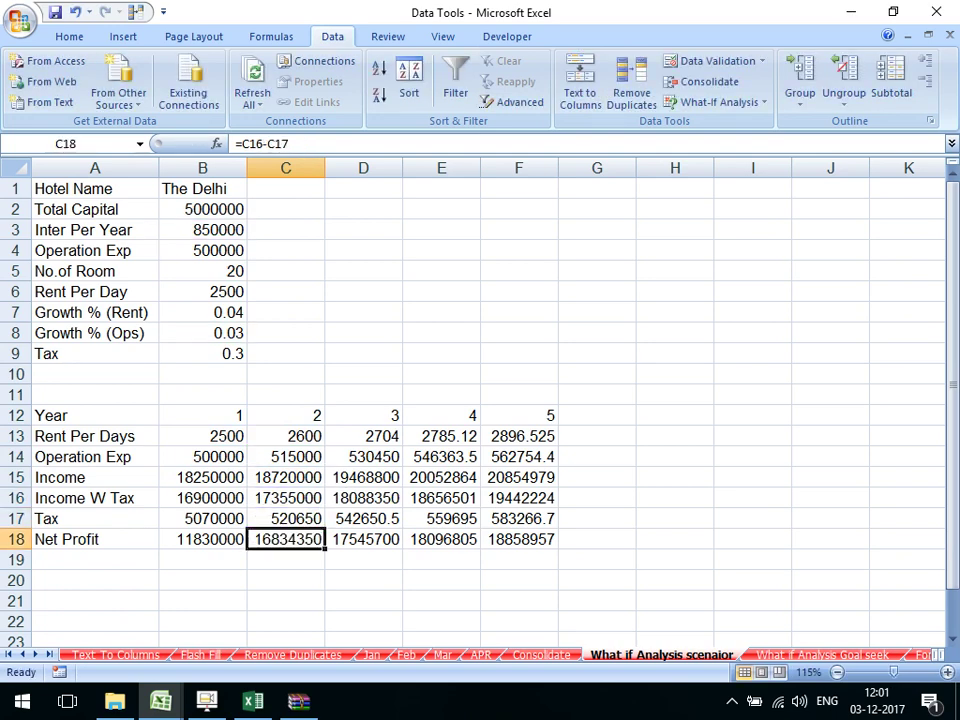
{"action": "key", "text": "Up"}
{"action": "key", "text": "Up"}
{"action": "key", "text": "Up"}
{"action": "key", "text": "Up"}
{"action": "key", "text": "Up"}
{"action": "key", "text": "Up"}
{"action": "key", "text": "Up"}
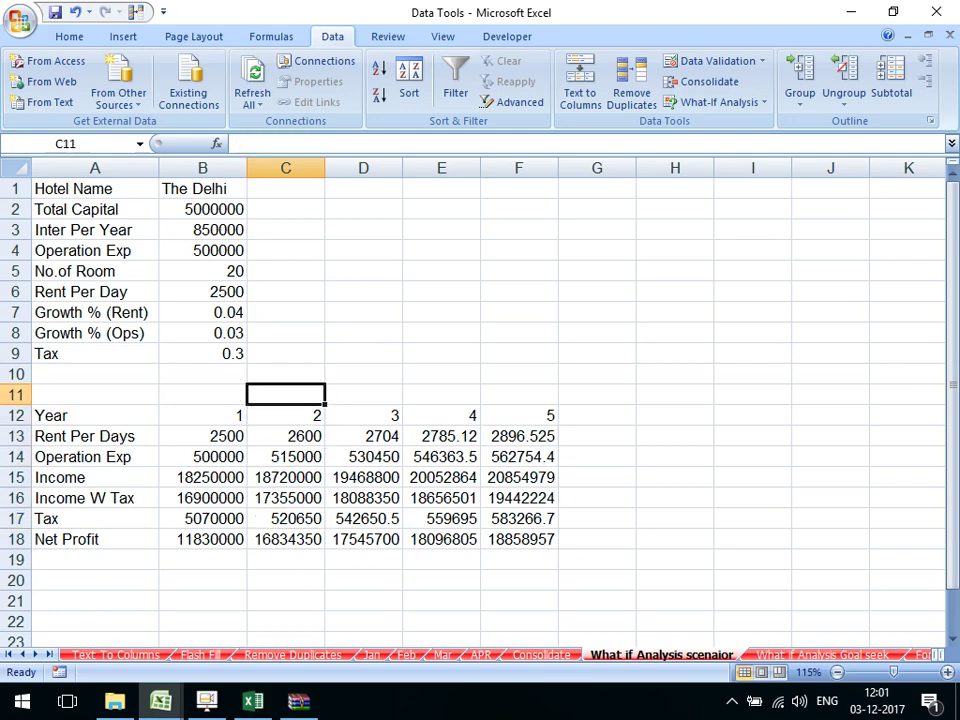
{"action": "key", "text": "Up"}
{"action": "key", "text": "Up"}
{"action": "key", "text": "Up"}
{"action": "key", "text": "Up"}
{"action": "type", "text": "0.04"}
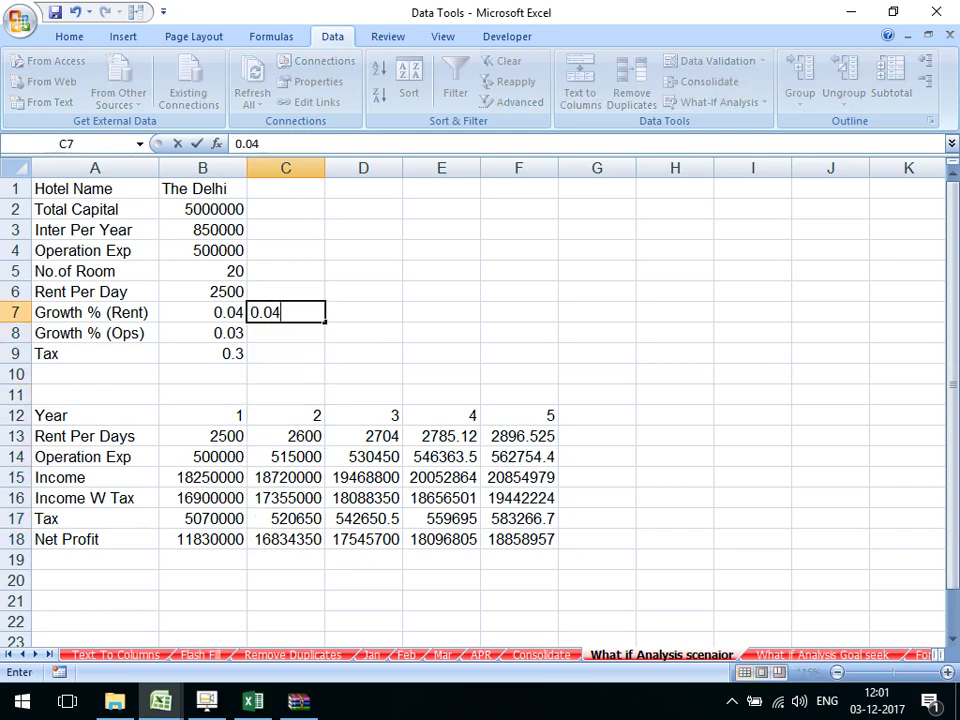
{"action": "key", "text": "Return"}
{"action": "key", "text": "Up"}
{"action": "type", "text": "0.05"}
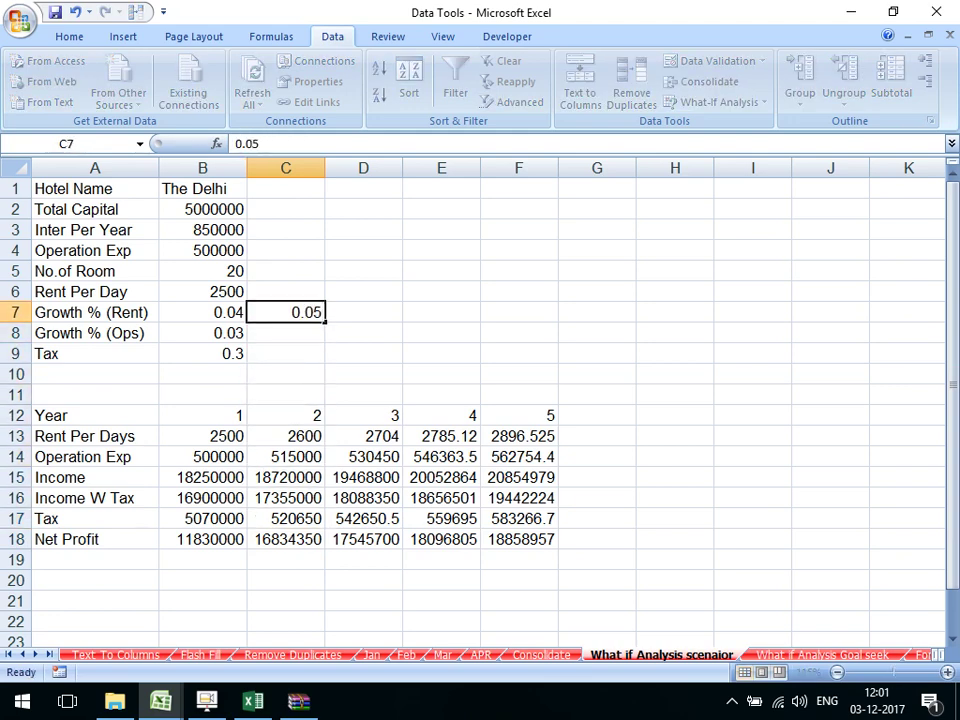
{"action": "key", "text": "Return"}
{"action": "key", "text": "Up"}
{"action": "type", "text": "0."}
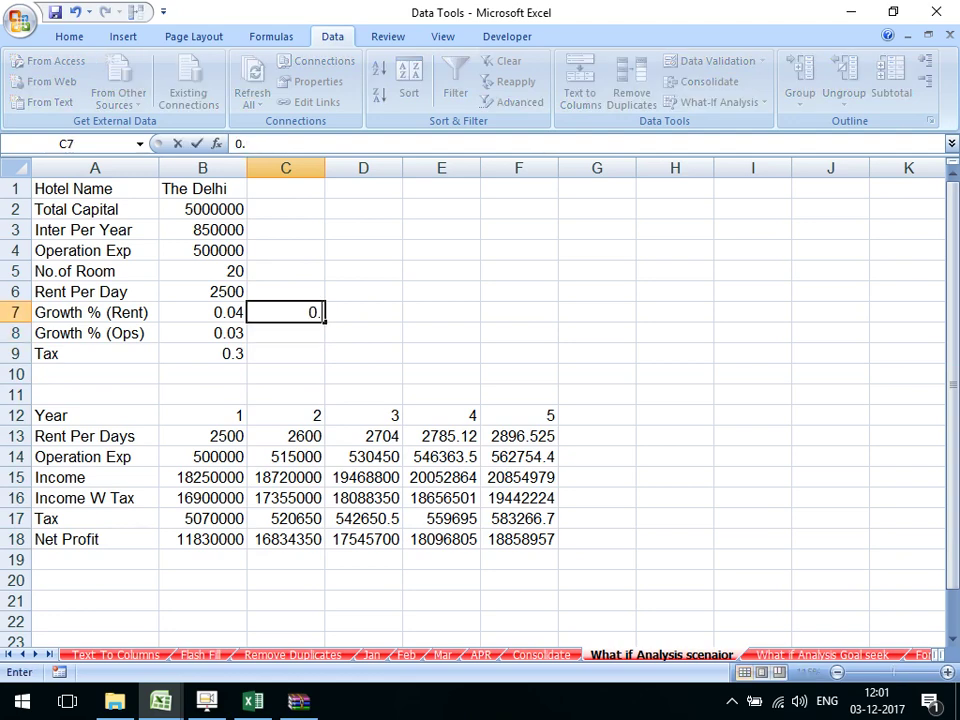
{"action": "type", "text": "04"}
{"action": "key", "text": "BackSpace"}
{"action": "type", "text": "3"}
{"action": "key", "text": "Return"}
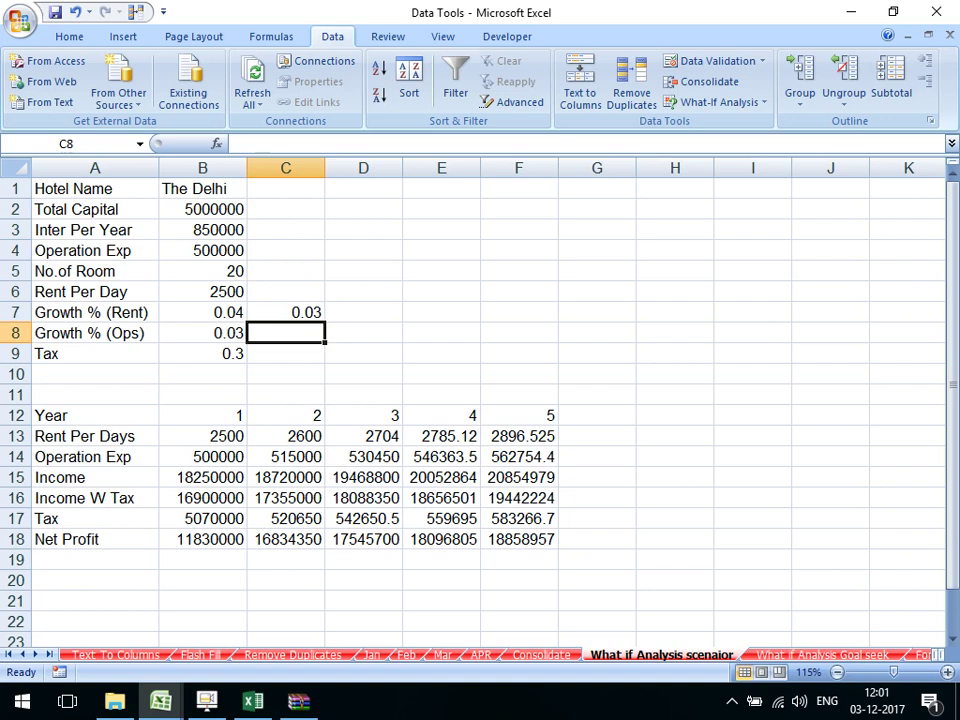
{"action": "left_click", "coordinate": [202, 312]}
{"action": "left_click", "coordinate": [202, 333]}
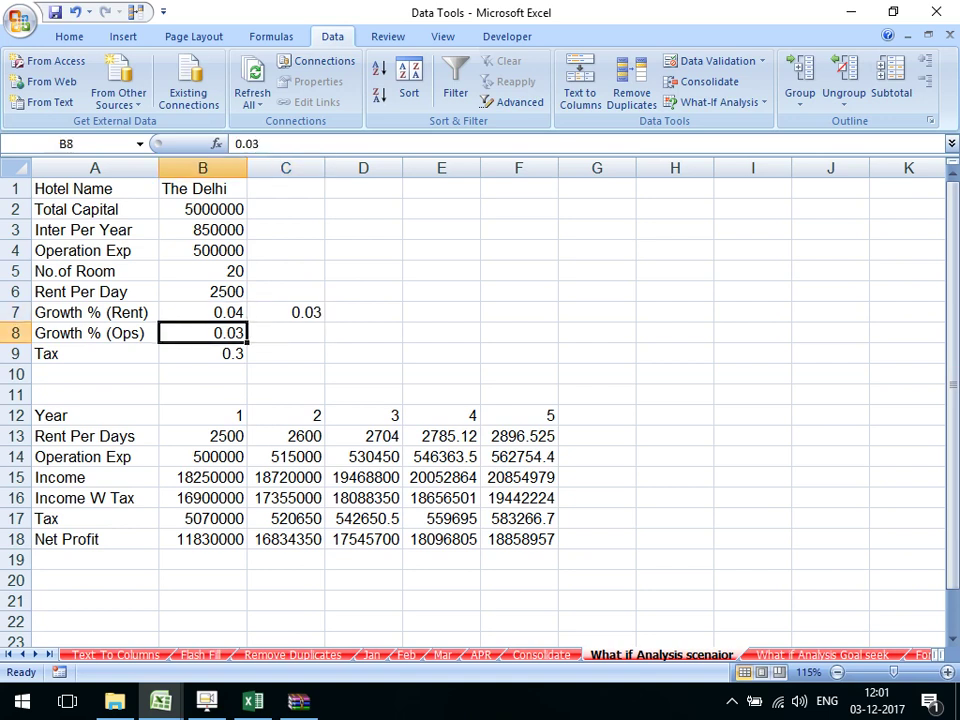
{"action": "left_click", "coordinate": [202, 394]}
{"action": "left_click", "coordinate": [202, 415]}
{"action": "left_click", "coordinate": [202, 436]}
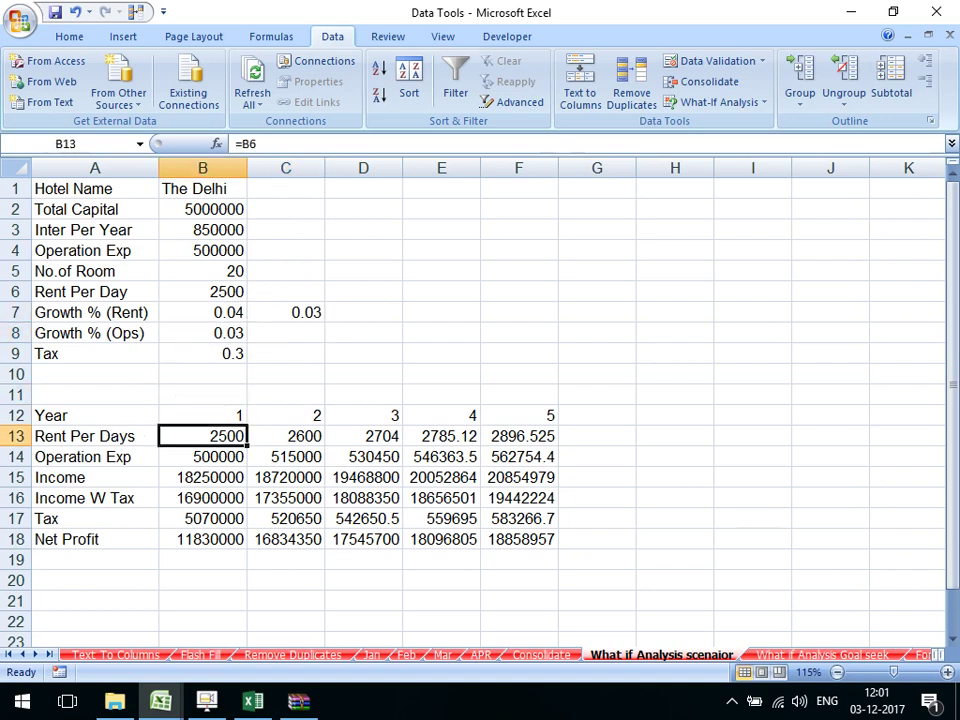
{"action": "left_click", "coordinate": [202, 415]}
{"action": "mouse_move", "coordinate": [202, 415]}
{"action": "left_mouse_down"}
{"action": "mouse_move", "coordinate": [518, 518]}
{"action": "mouse_move", "coordinate": [518, 560]}
{"action": "mouse_move", "coordinate": [518, 539]}
{"action": "left_mouse_up"}
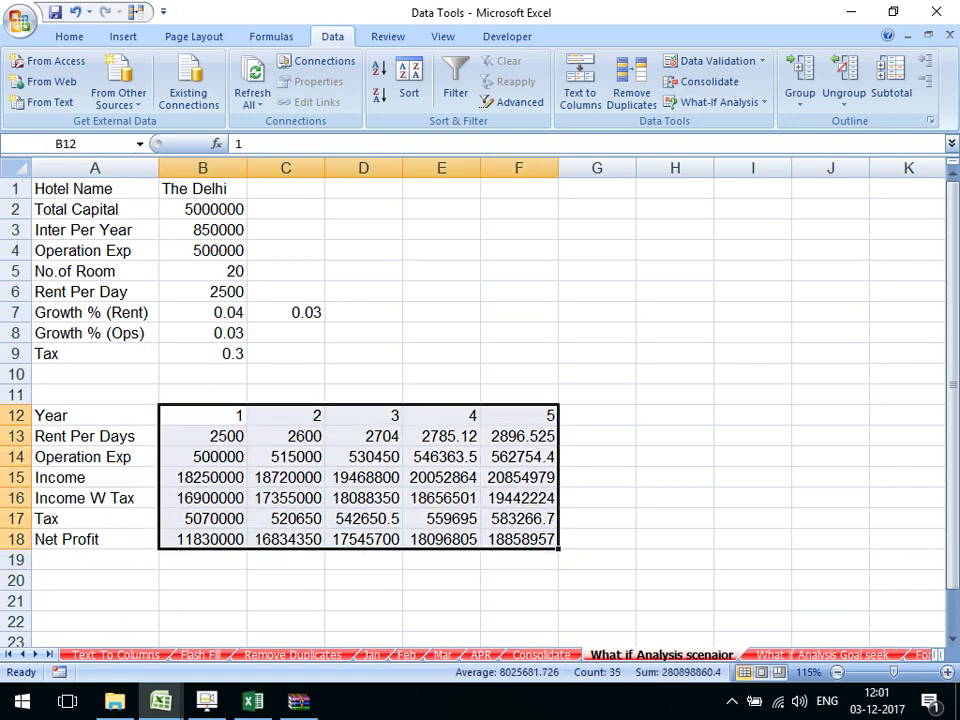
{"action": "key", "text": "Delete"}
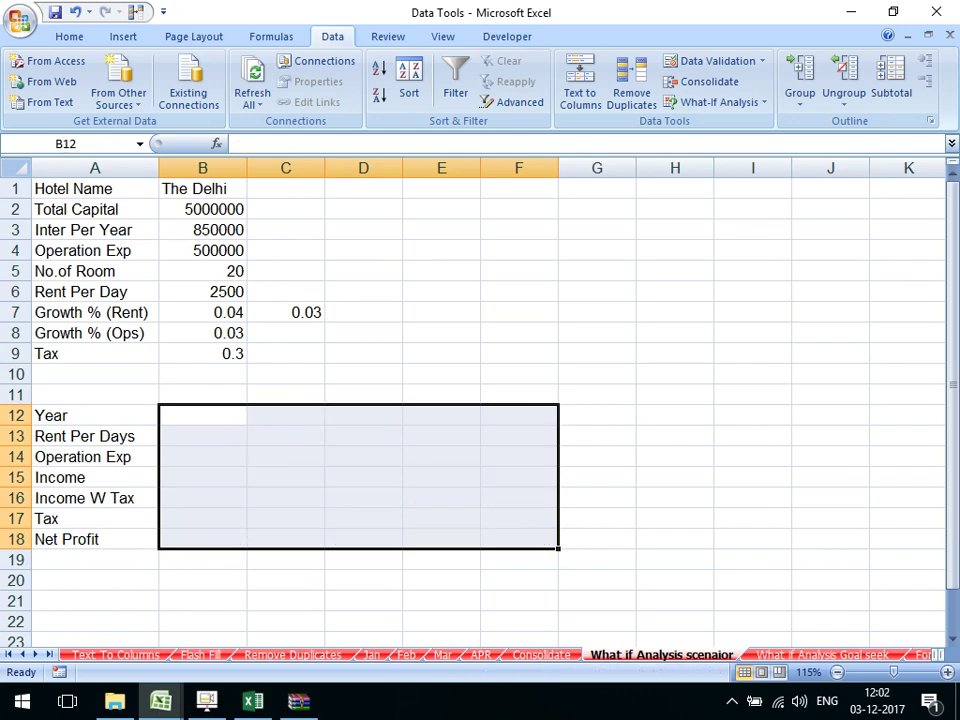
{"action": "key", "text": "ctrl+z"}
{"action": "key", "text": "Up"}
{"action": "key", "text": "Up"}
{"action": "key", "text": "Up"}
{"action": "key", "text": "Up"}
{"action": "key", "text": "Right"}
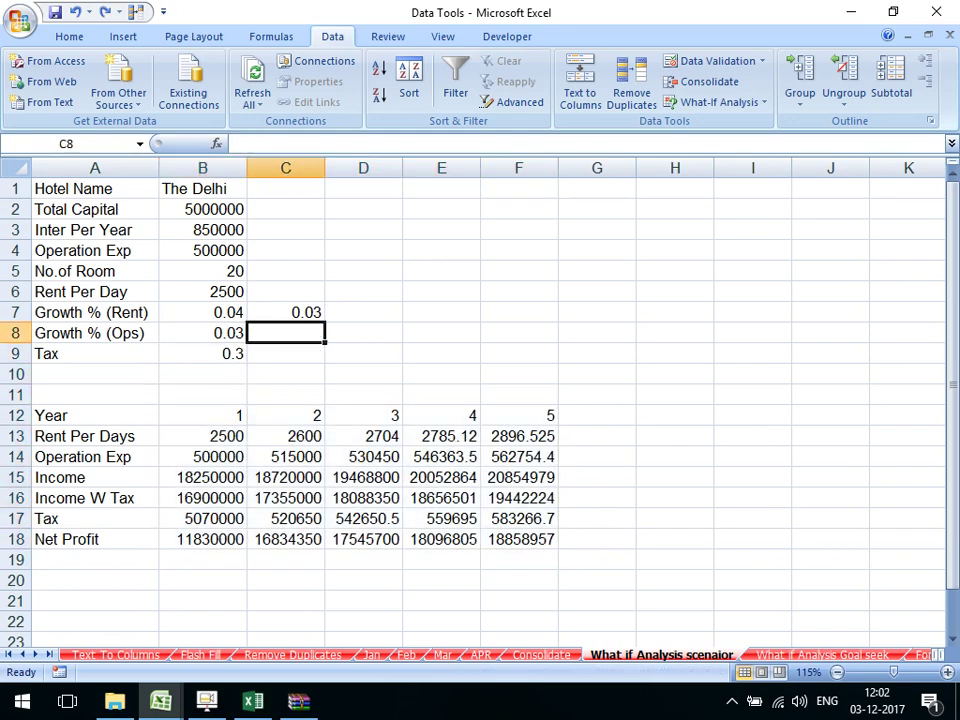
{"action": "left_click", "coordinate": [285, 312]}
{"action": "key", "text": "Delete"}
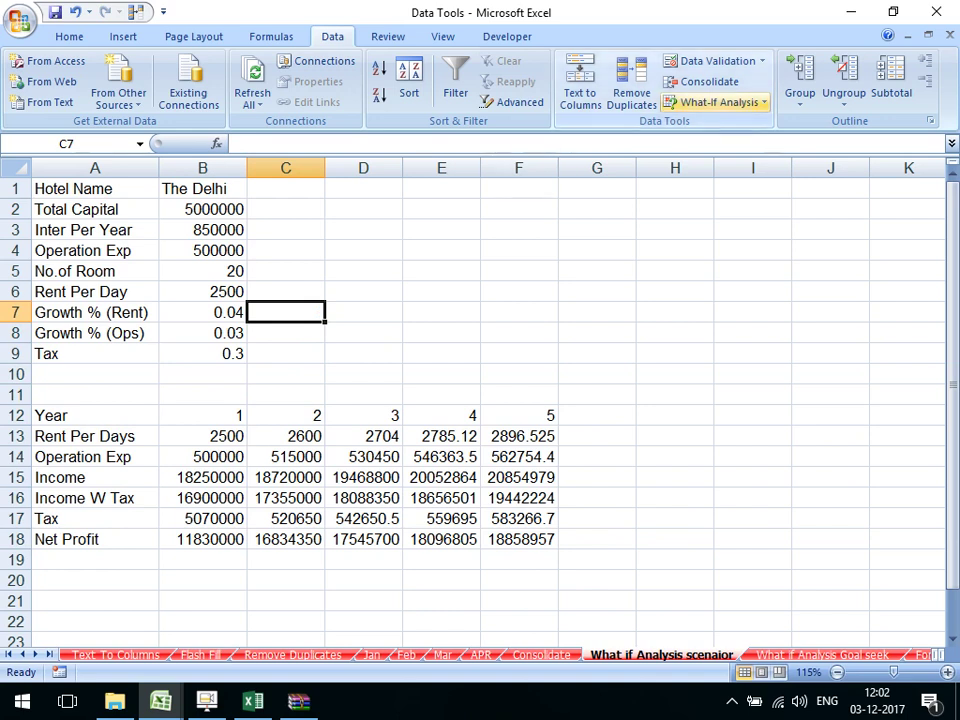
- Start a new scenario named 1ST YEAR in Scenario Manager
{"action": "left_click", "coordinate": [720, 102]}
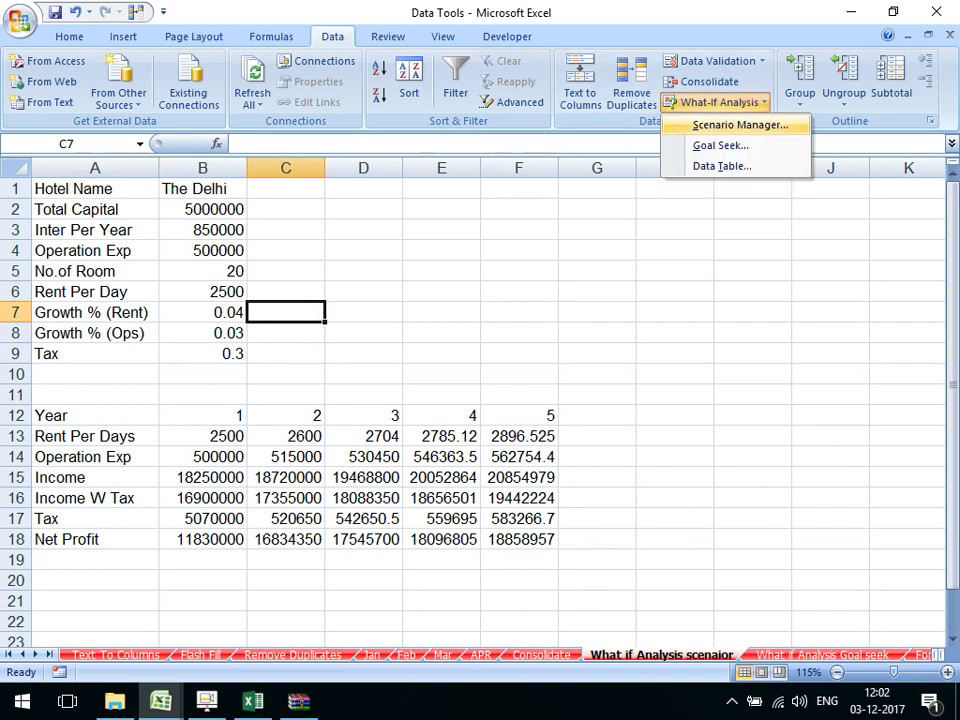
{"action": "left_click", "coordinate": [740, 125]}
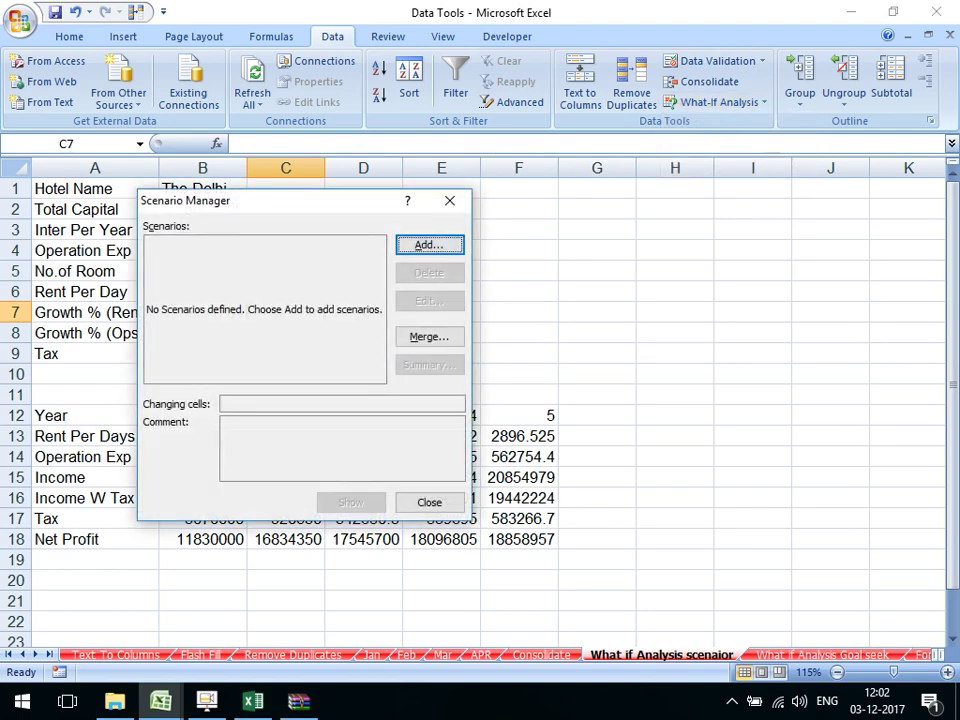
{"action": "left_click_drag", "start_coordinate": [250, 200], "coordinate": [549, 211]}
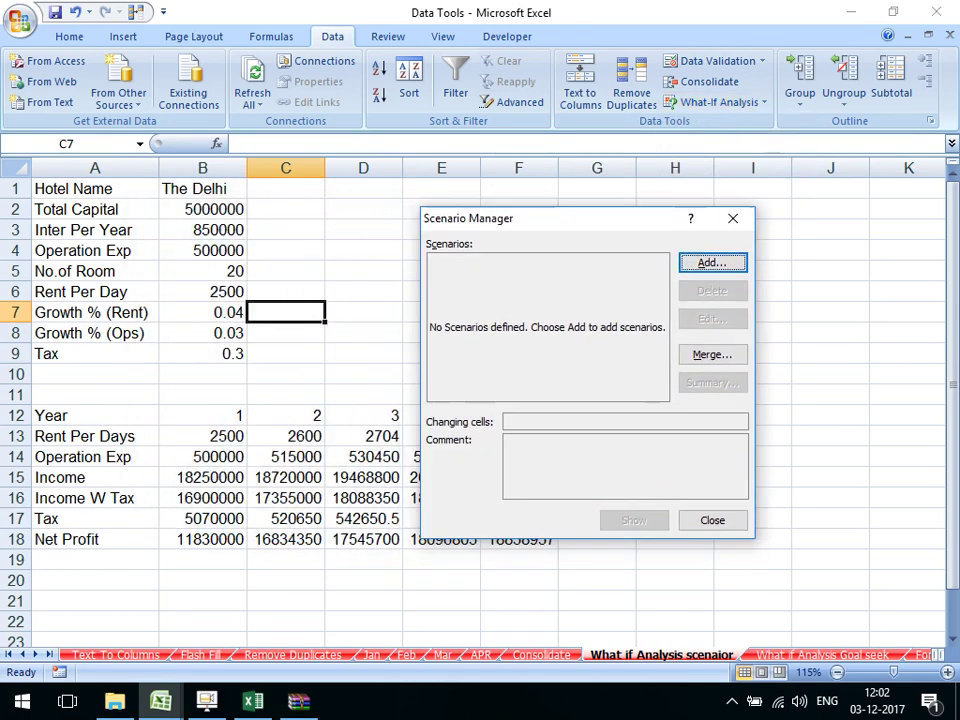
{"action": "key", "text": "Return"}
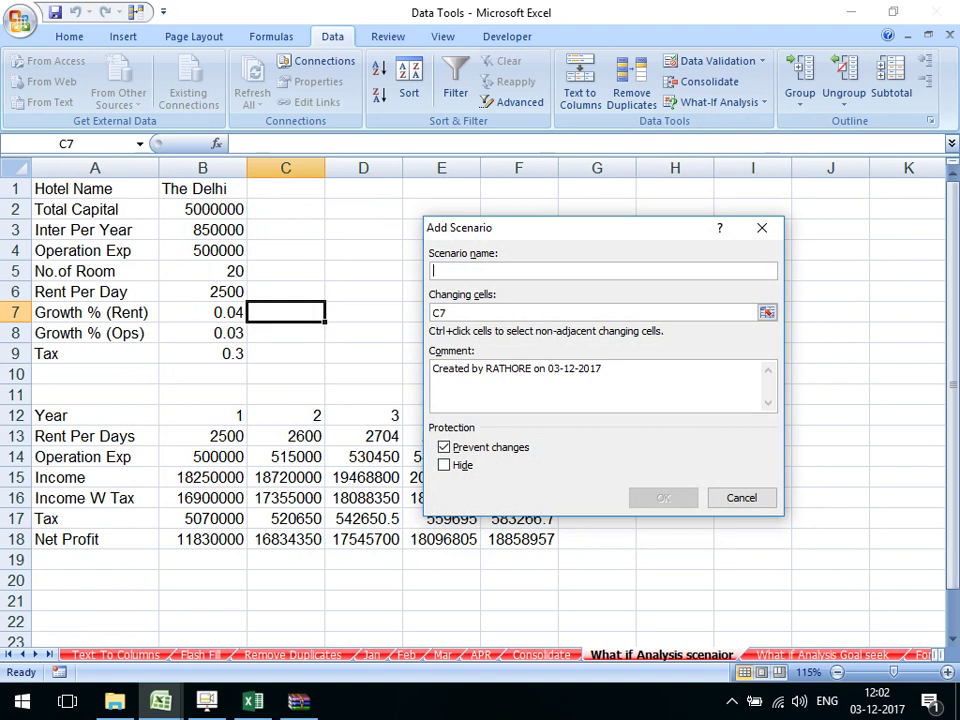
{"action": "type", "text": "1ST YE"}
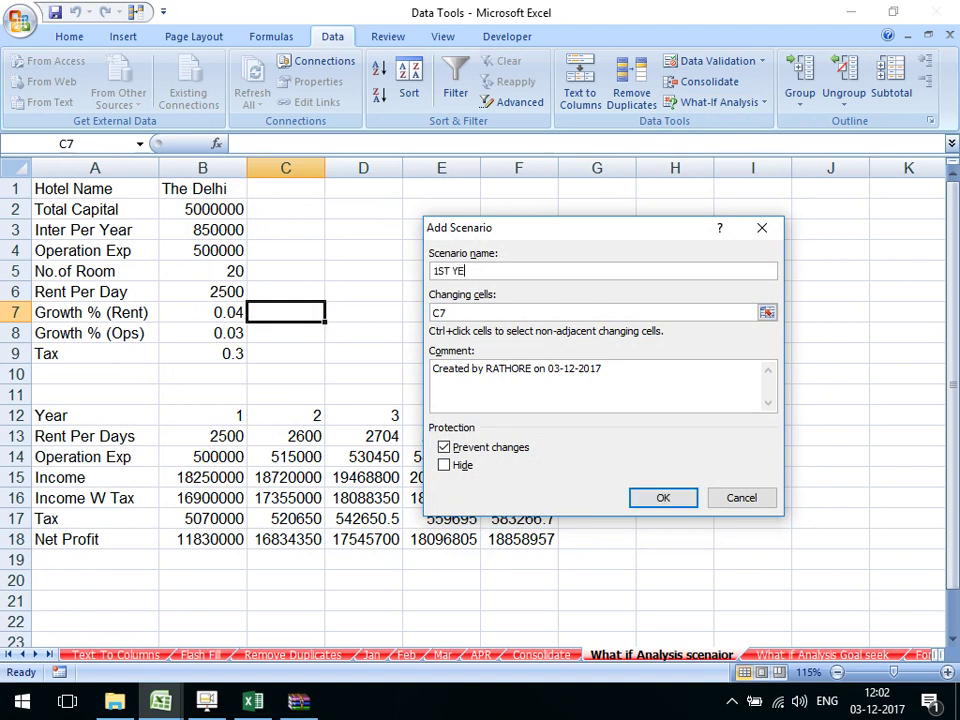
{"action": "type", "text": "AR"}
- Set changing cells B6, B7, B8 and save the scenario with values 2500, 0.04, 0.03
{"action": "left_click", "coordinate": [447, 312]}
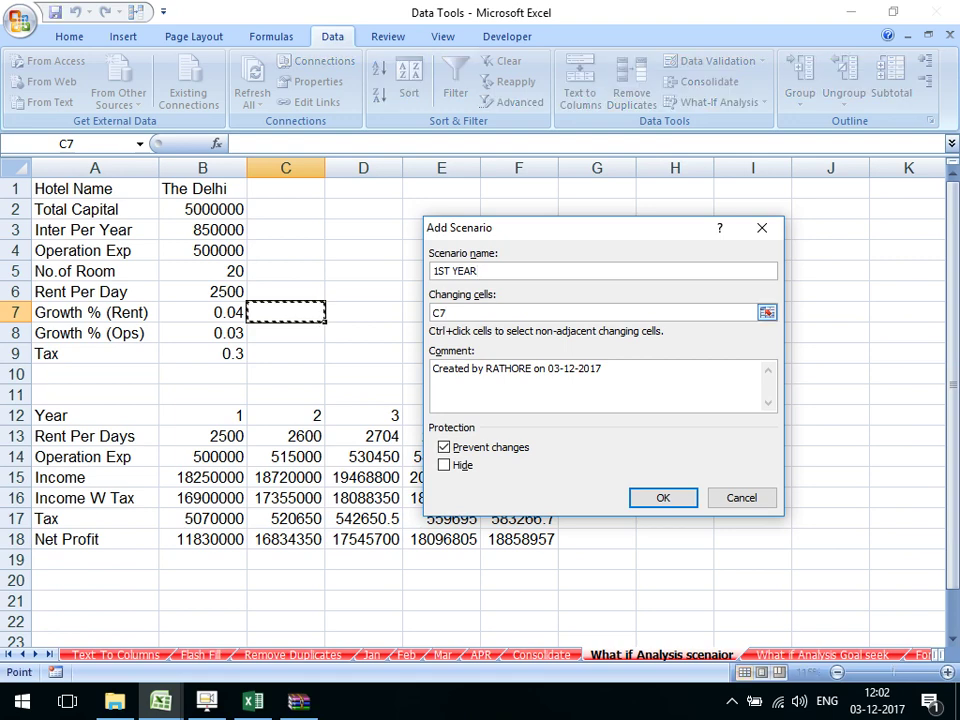
{"action": "key", "text": "BackSpace"}
{"action": "key", "text": "BackSpace"}
{"action": "left_click", "coordinate": [202, 291]}
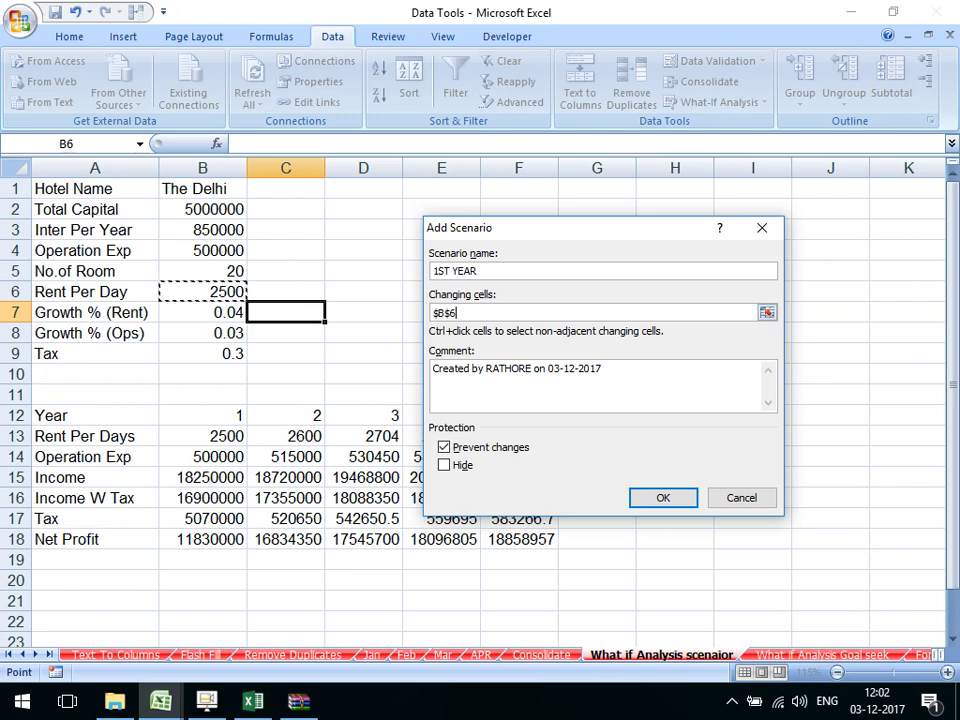
{"action": "type", "text": ","}
{"action": "left_click", "coordinate": [202, 312]}
{"action": "type", "text": ","}
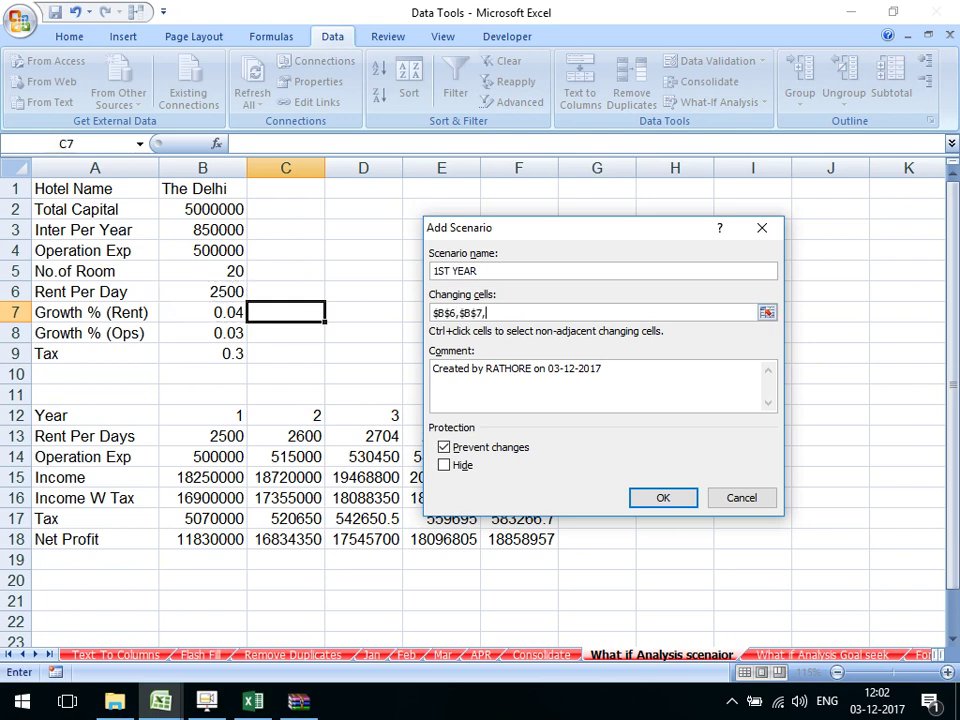
{"action": "left_click", "coordinate": [202, 333]}
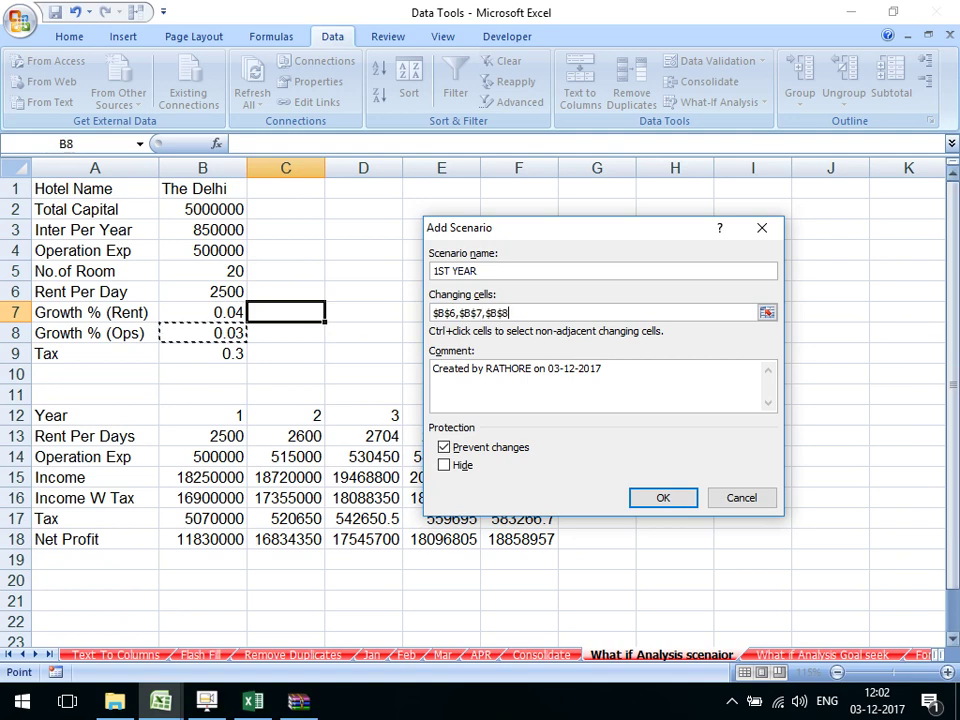
{"action": "key", "text": "Return"}
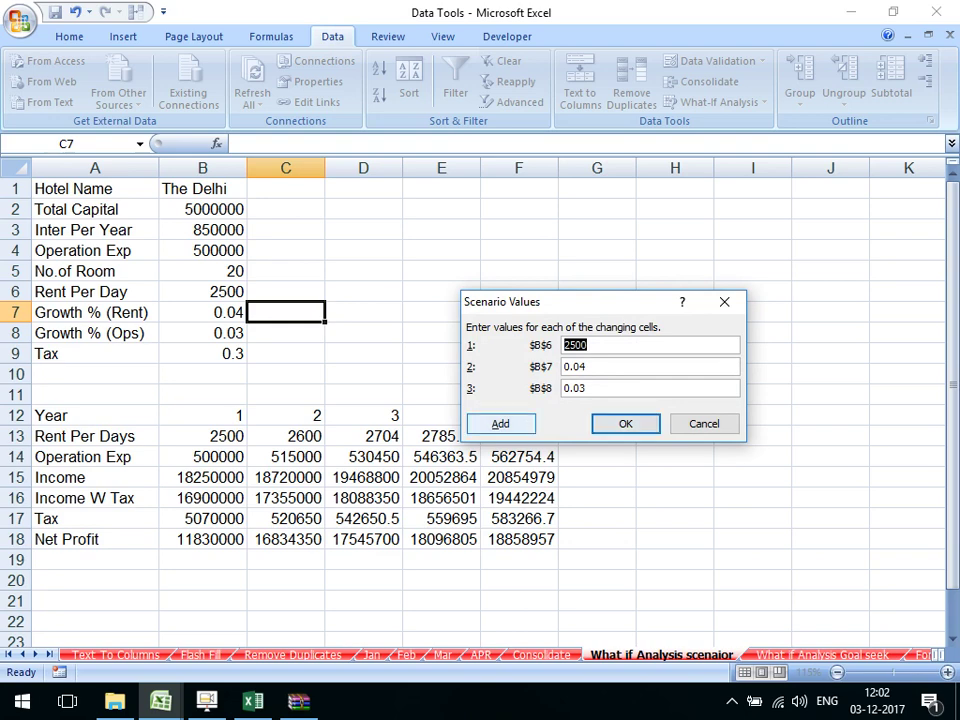
{"action": "key", "text": "Return"}
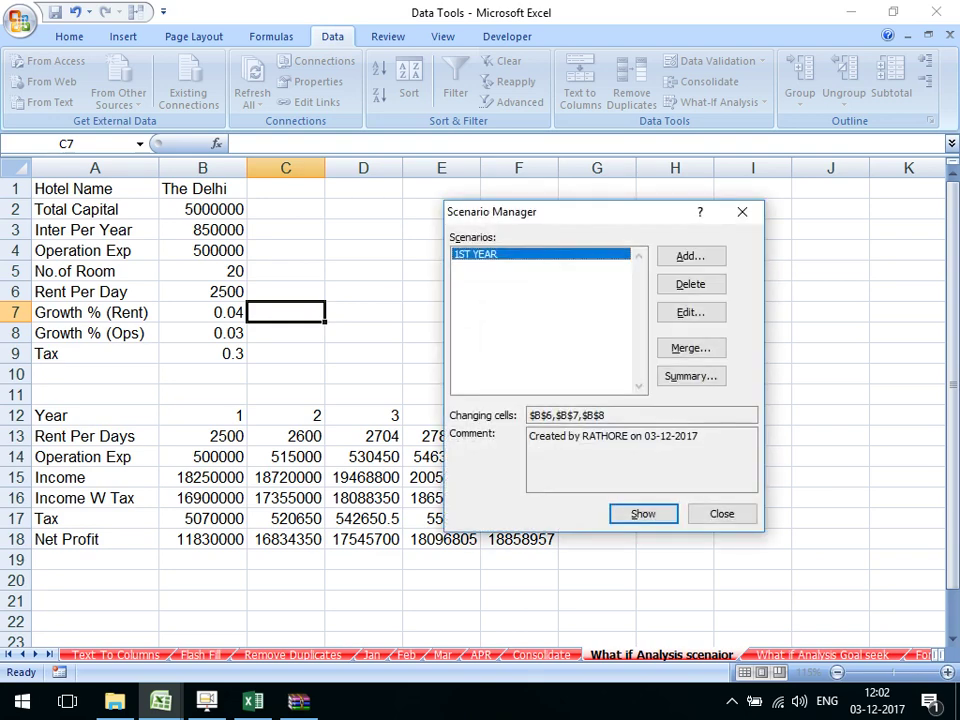
- Add a new scenario named 2ST YEAR, correcting the mistyped name
{"action": "left_click", "coordinate": [690, 256]}
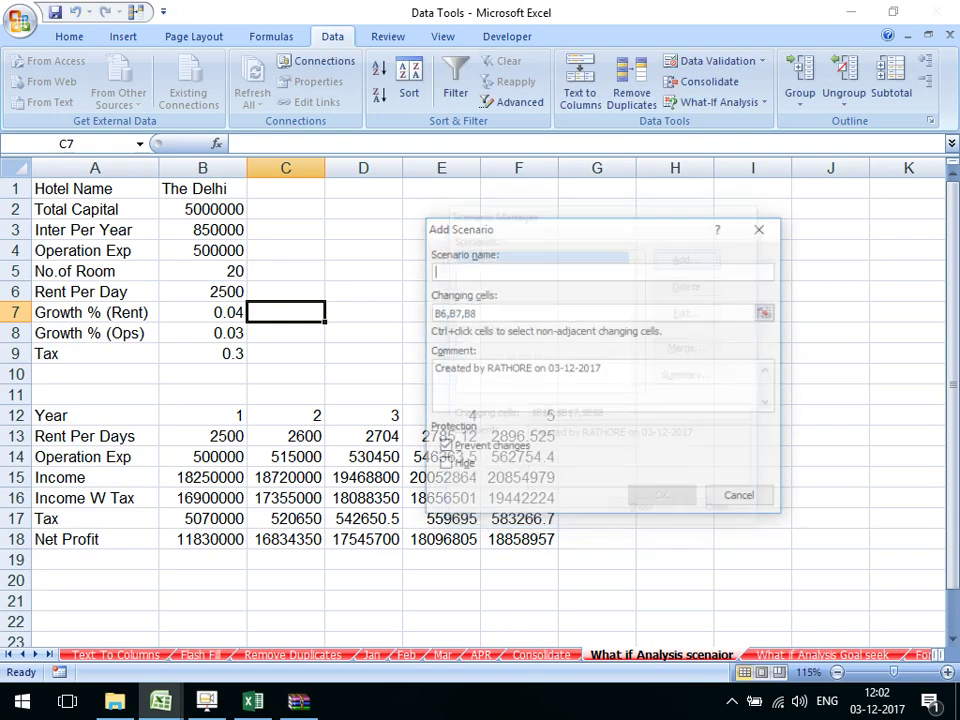
{"action": "type", "text": "2Y"}
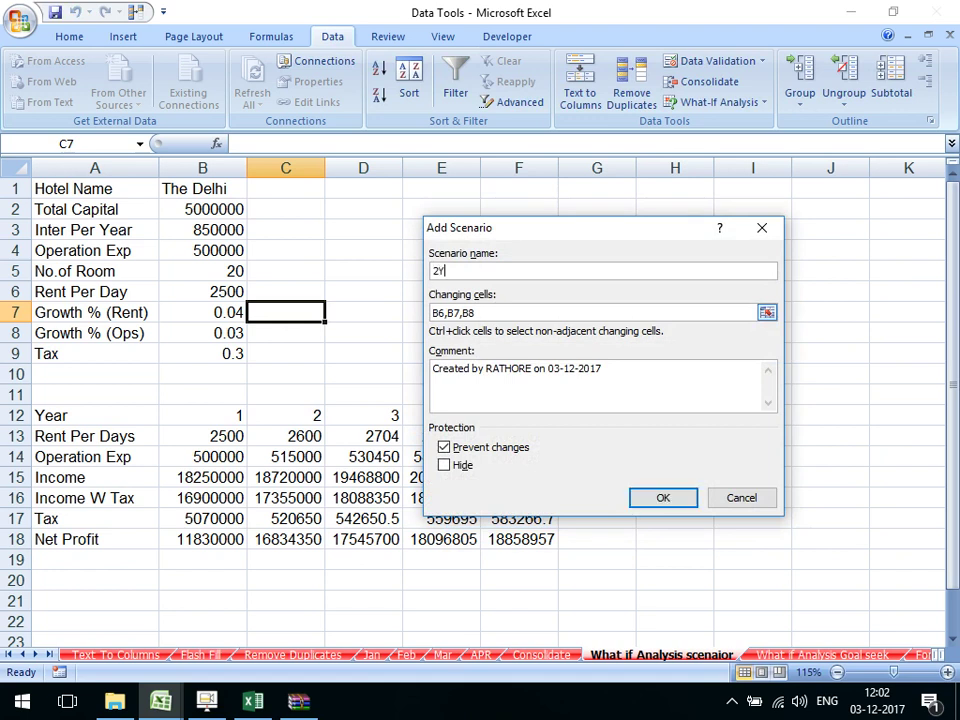
{"action": "type", "text": "EAR"}
{"action": "key", "text": "BackSpace"}
{"action": "key", "text": "BackSpace"}
{"action": "key", "text": "BackSpace"}
{"action": "key", "text": "BackSpace"}
{"action": "key", "text": "BackSpace"}
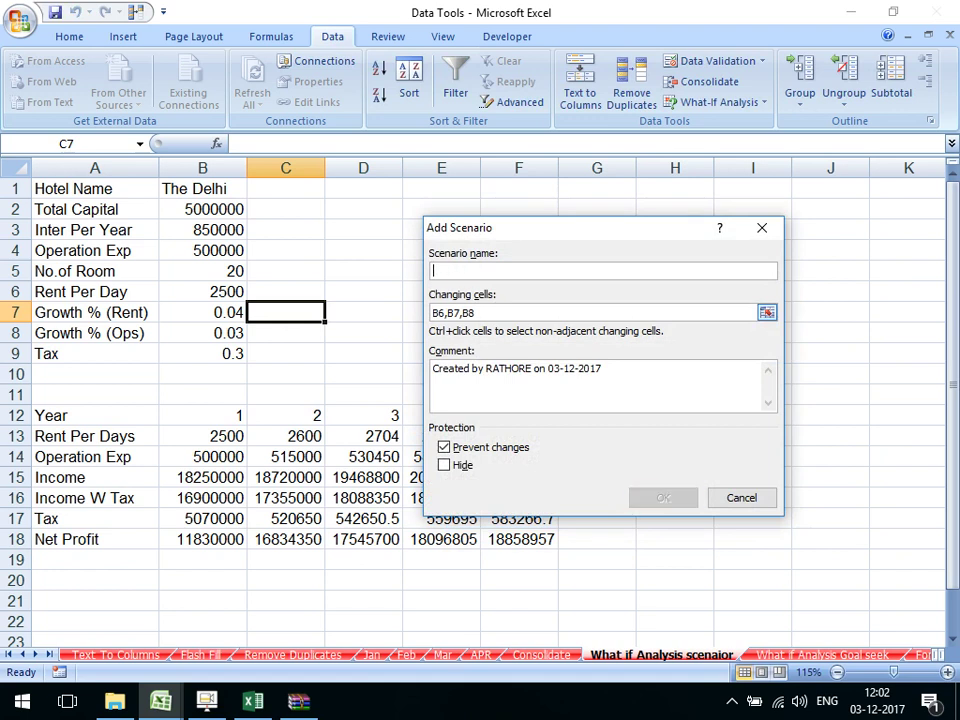
{"action": "type", "text": "ST"}
{"action": "key", "text": "BackSpace"}
{"action": "key", "text": "BackSpace"}
{"action": "type", "text": "2ST"}
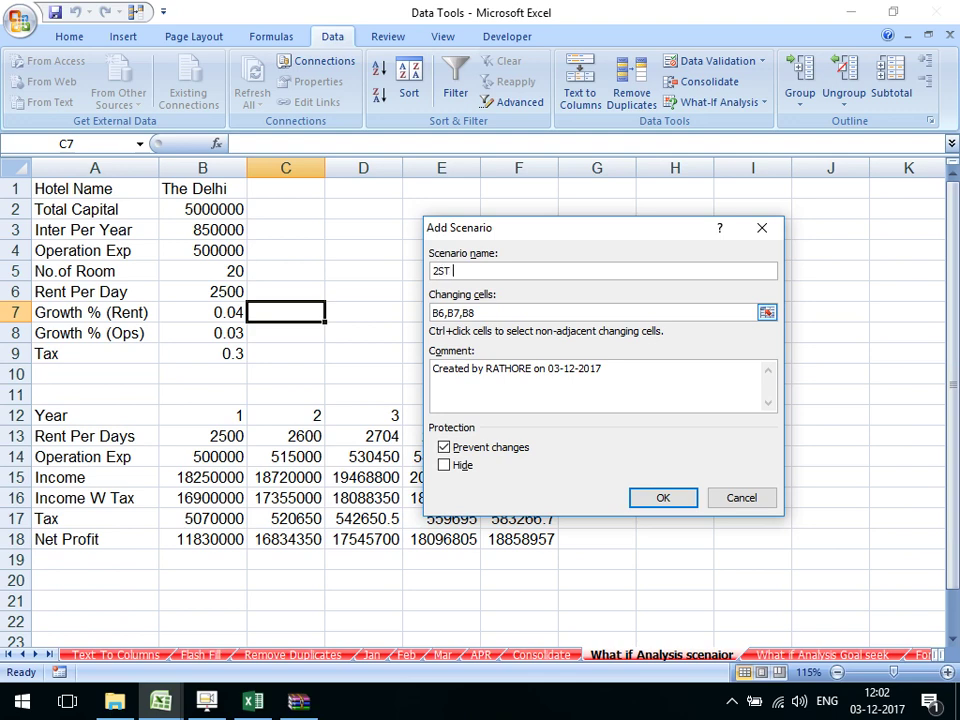
{"action": "type", "text": " YEAR"}
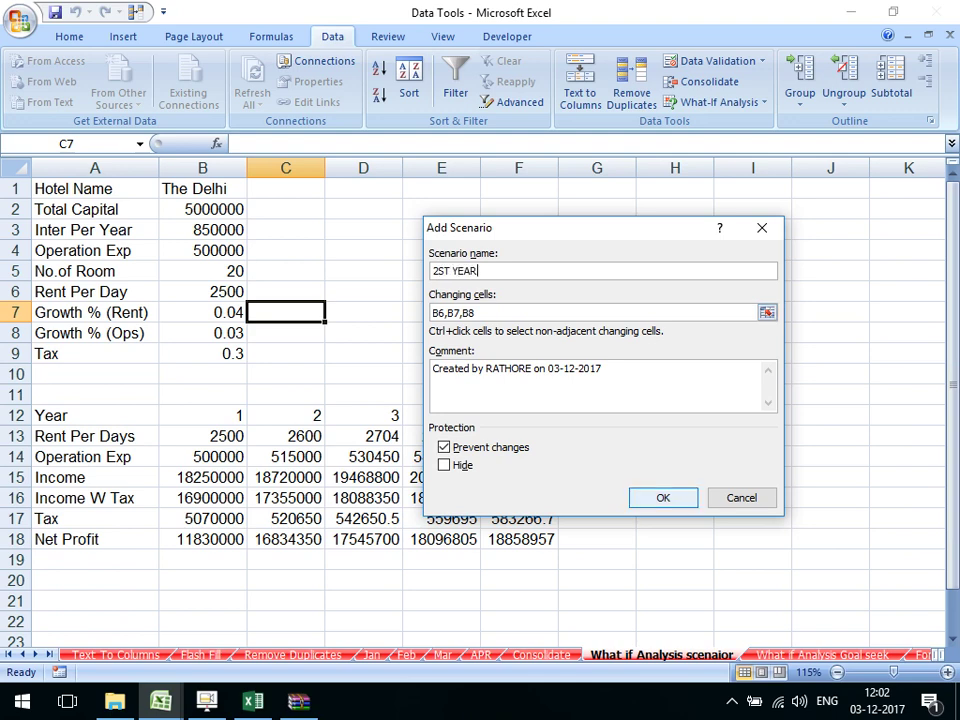
{"action": "key", "text": "Return"}
- Set its values to rent 2000, rent growth 0.08 and operations growth 0.05, and save it
{"action": "type", "text": "2000"}
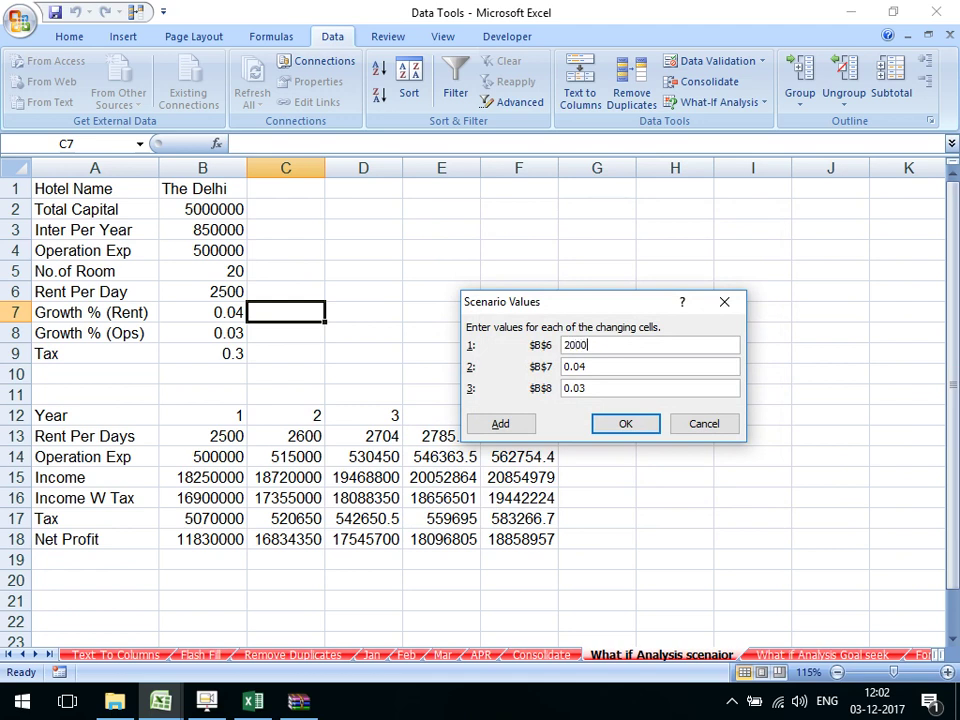
{"action": "key", "text": "Tab"}
{"action": "key", "text": "End"}
{"action": "key", "text": "BackSpace"}
{"action": "type", "text": "8"}
{"action": "key", "text": "Tab"}
{"action": "key", "text": "End"}
{"action": "key", "text": "BackSpace"}
{"action": "type", "text": "5"}
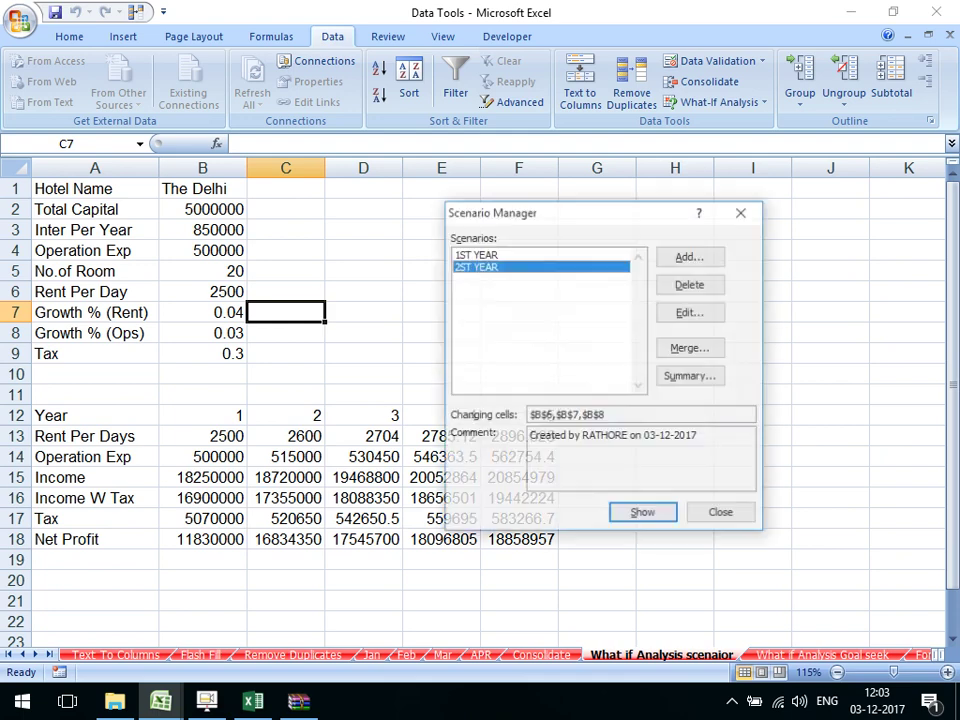
{"action": "key", "text": "Return"}
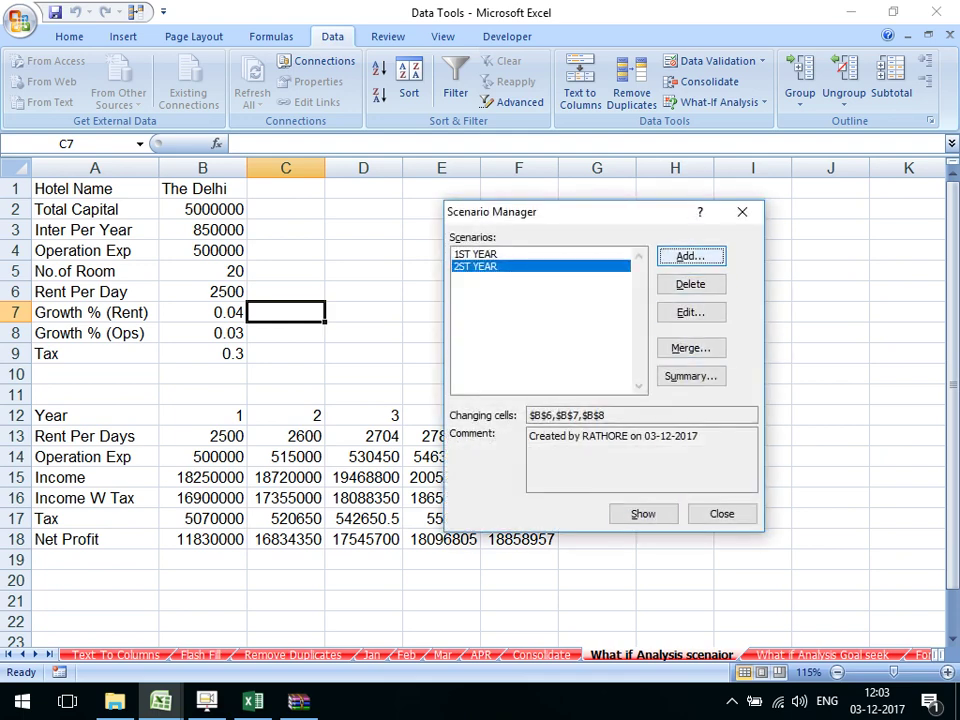
- Add scenario 3ST YEAR setting B6, B7 and B8 to 3000, 0.08 and 0.10
{"action": "left_click", "coordinate": [690, 256]}
{"action": "type", "text": "3ST"}
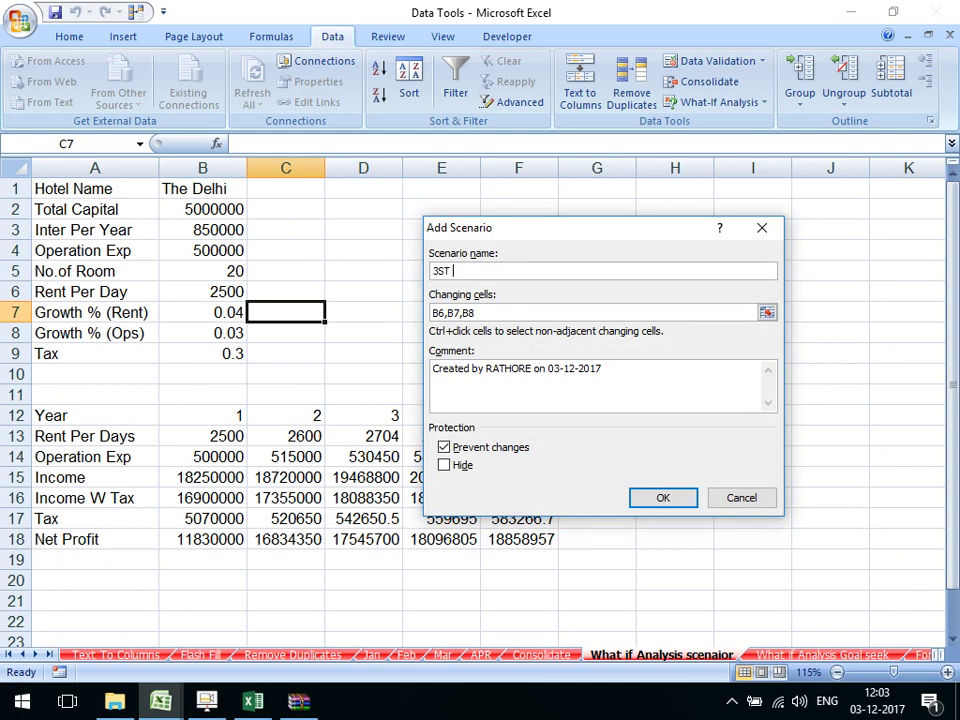
{"action": "type", "text": " YEAR"}
{"action": "key", "text": "Tab"}
{"action": "key", "text": "Tab"}
{"action": "key", "text": "Tab"}
{"action": "key", "text": "Tab"}
{"action": "key", "text": "Tab"}
{"action": "key", "text": "Return"}
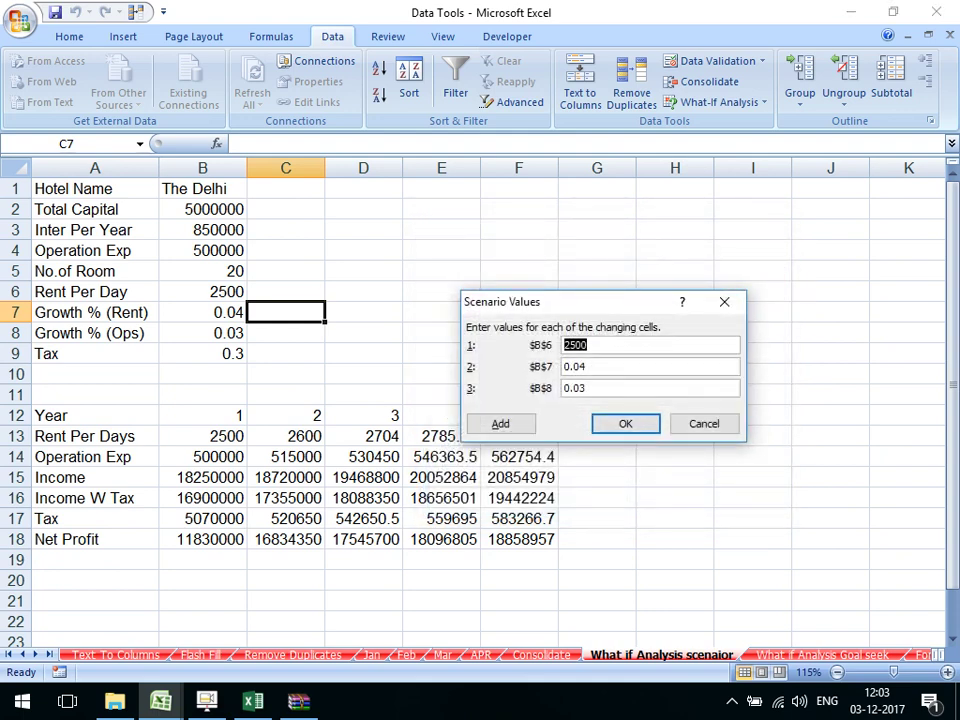
{"action": "type", "text": "3000"}
{"action": "key", "text": "Tab"}
{"action": "type", "text": "0.0"}
{"action": "type", "text": "8"}
{"action": "key", "text": "Tab"}
{"action": "type", "text": "0."}
{"action": "type", "text": "10"}
{"action": "key", "text": "Return"}
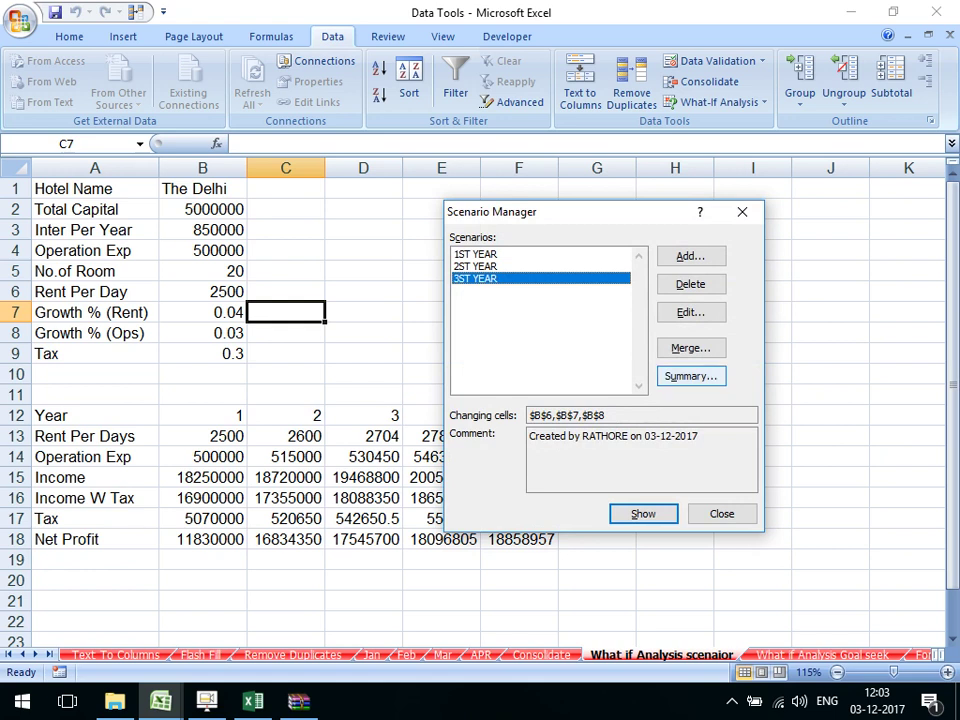
- Create a scenario summary report using the Net Profit row B18:F18 as result cells
{"action": "left_click", "coordinate": [690, 376]}
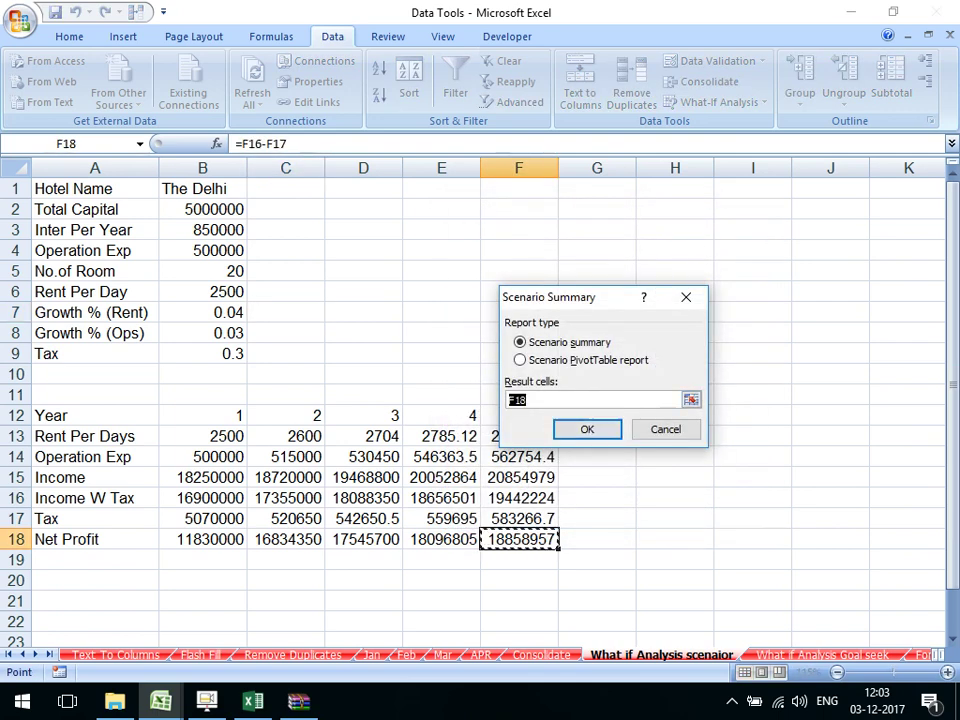
{"action": "mouse_move", "coordinate": [200, 540]}
{"action": "left_mouse_down"}
{"action": "mouse_move", "coordinate": [555, 562]}
{"action": "mouse_move", "coordinate": [556, 545]}
{"action": "left_mouse_up"}
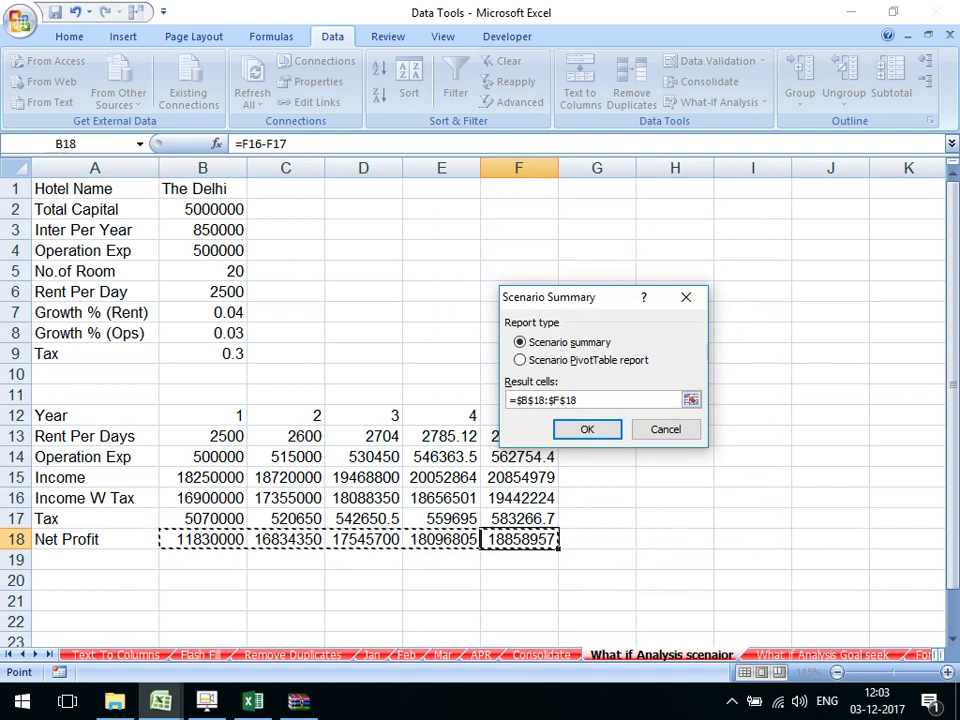
{"action": "key", "text": "Return"}
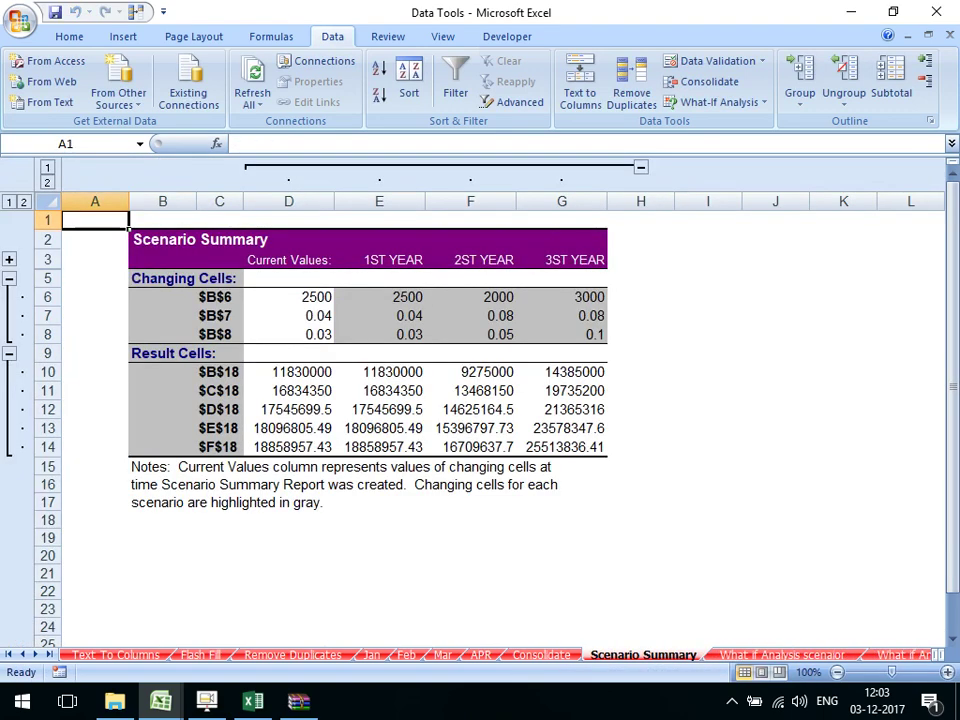
- Review each scenario's inputs and net profit on the summary, then return to the hotel sheet
{"action": "left_click", "coordinate": [420, 280]}
{"action": "key", "text": "Down"}
{"action": "key", "text": "Down"}
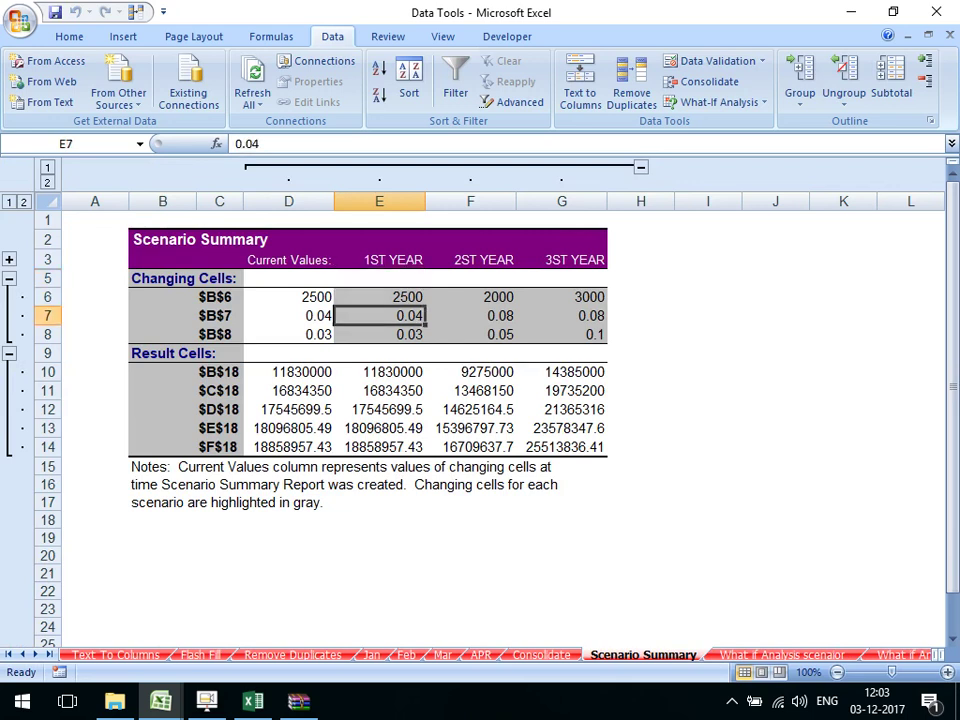
{"action": "key", "text": "Down"}
{"action": "key", "text": "Down"}
{"action": "left_click_drag", "start_coordinate": [379, 371], "coordinate": [379, 447]}
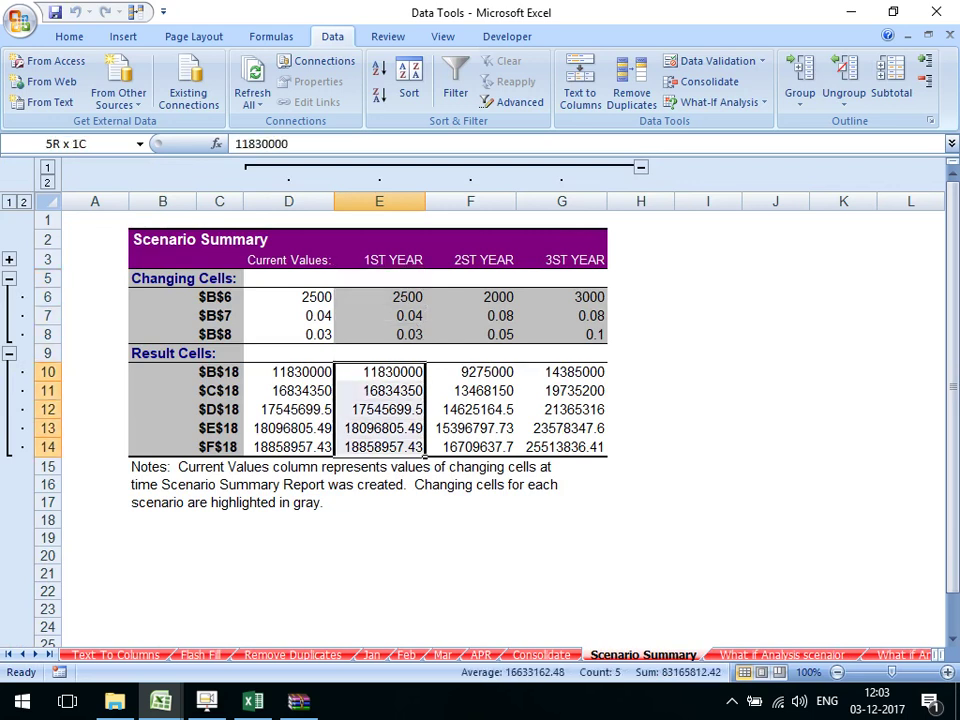
{"action": "left_click", "coordinate": [470, 278]}
{"action": "key", "text": "Down"}
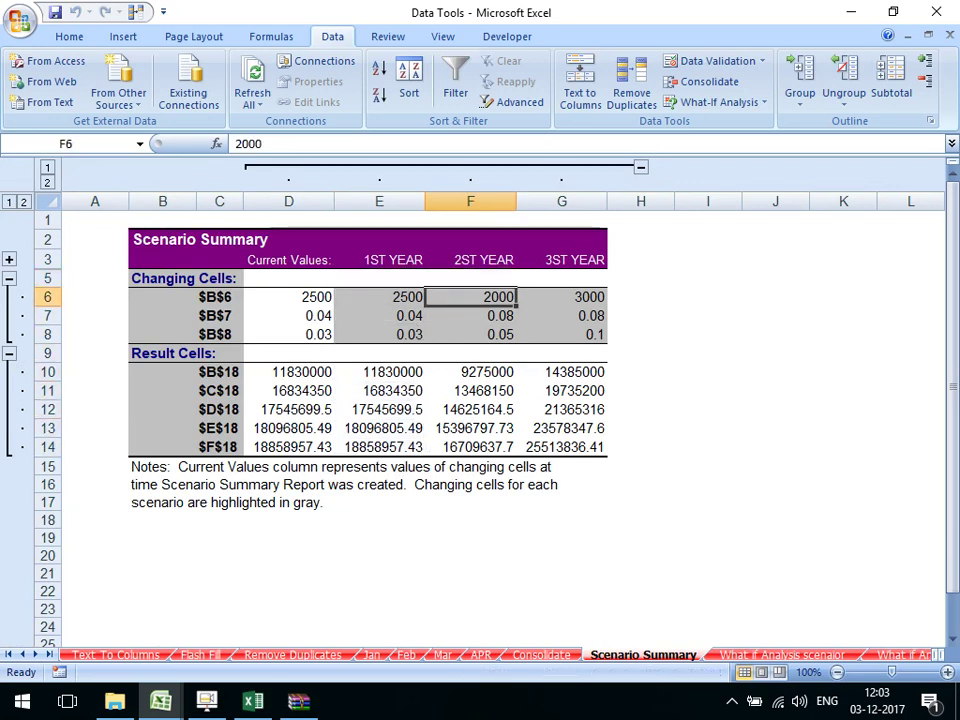
{"action": "left_click", "coordinate": [470, 315]}
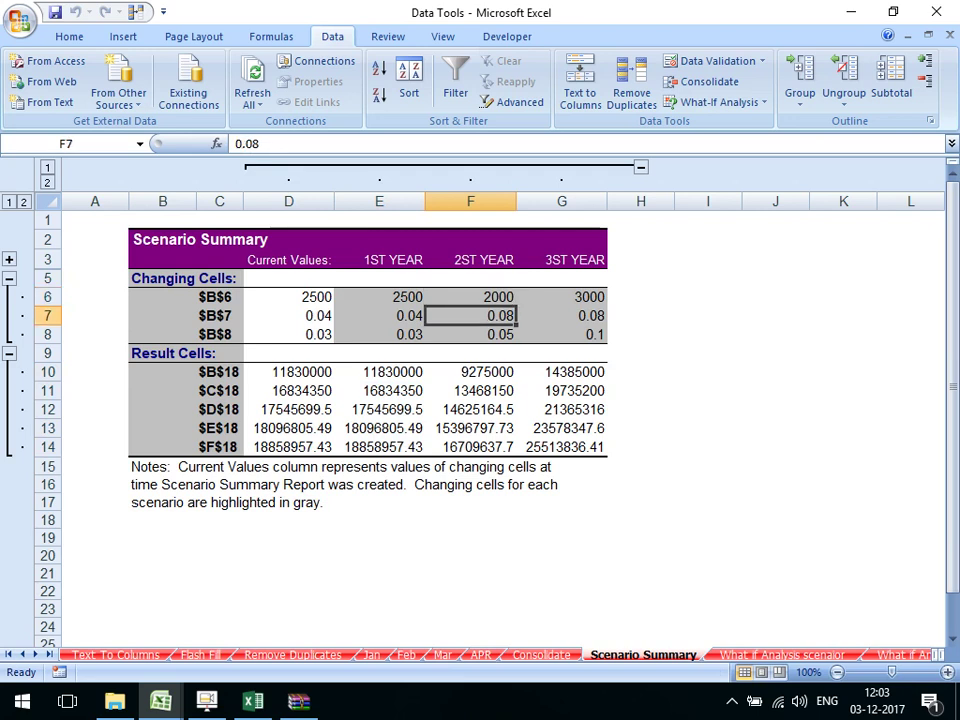
{"action": "left_click", "coordinate": [470, 447]}
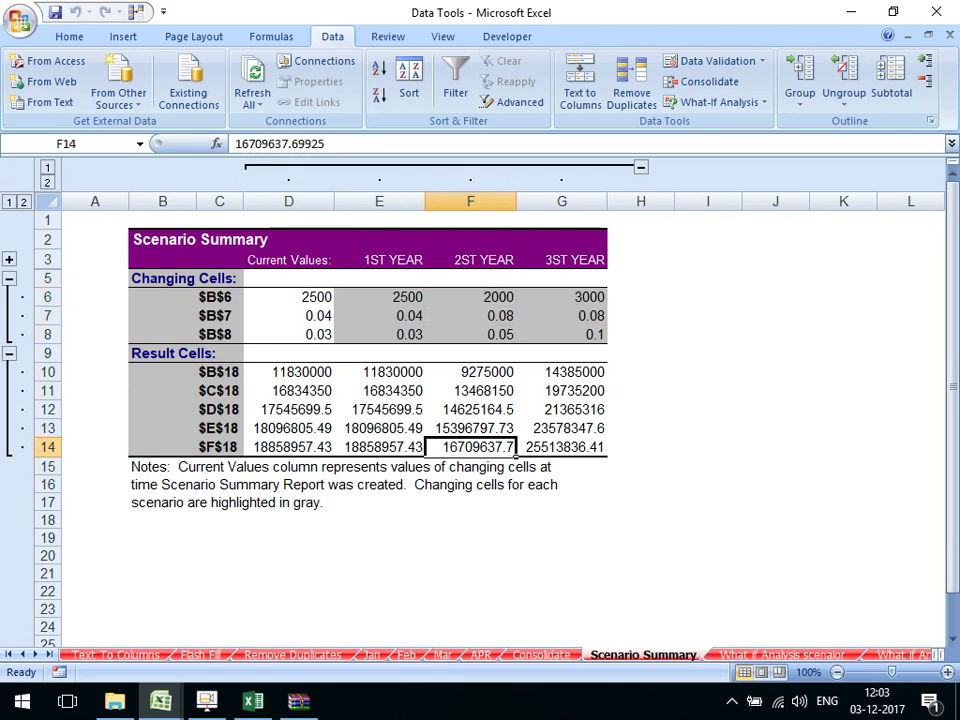
{"action": "left_click", "coordinate": [561, 297]}
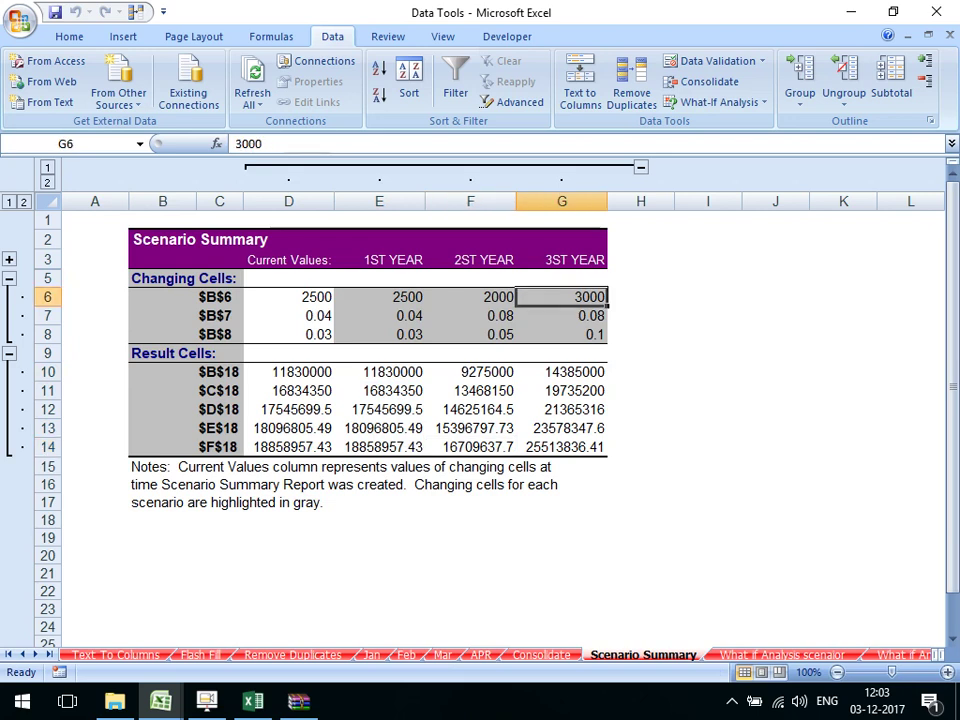
{"action": "left_click", "coordinate": [561, 447]}
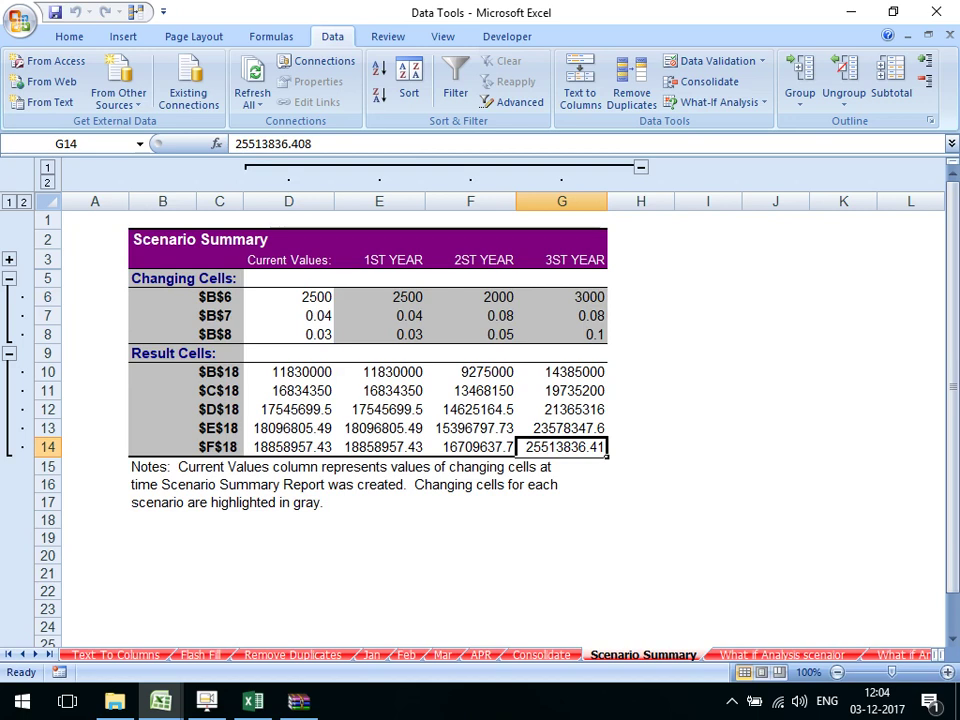
{"action": "key", "text": "ctrl+Page_Down"}
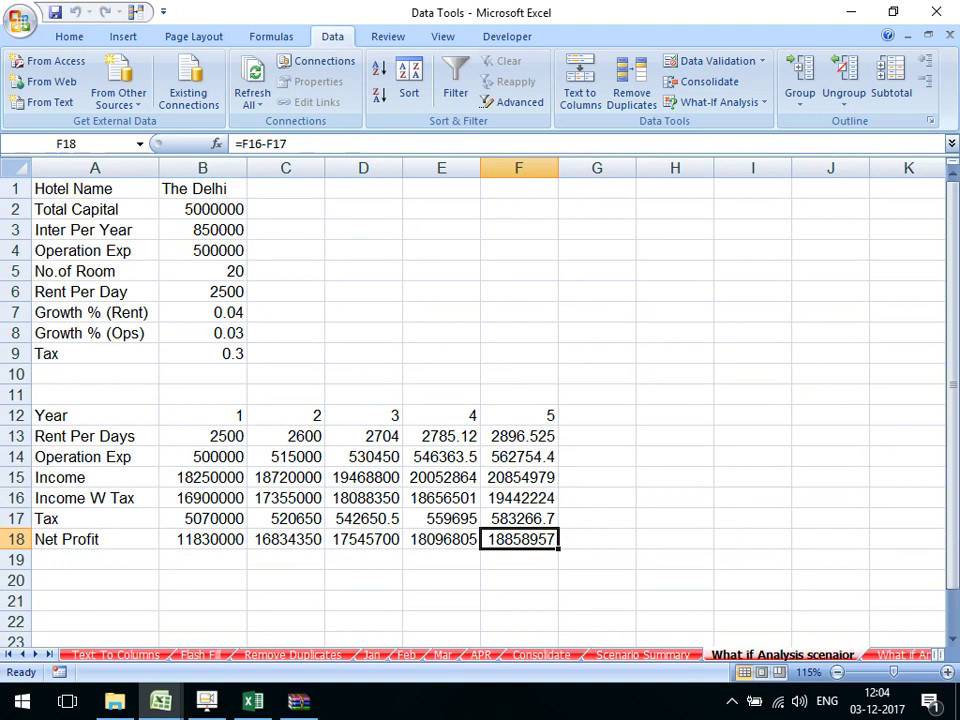
{"action": "key", "text": "Up"}
{"action": "key", "text": "Up"}
{"action": "key", "text": "Up"}
{"action": "key", "text": "Up"}
{"action": "key", "text": "Up"}
{"action": "key", "text": "Up"}
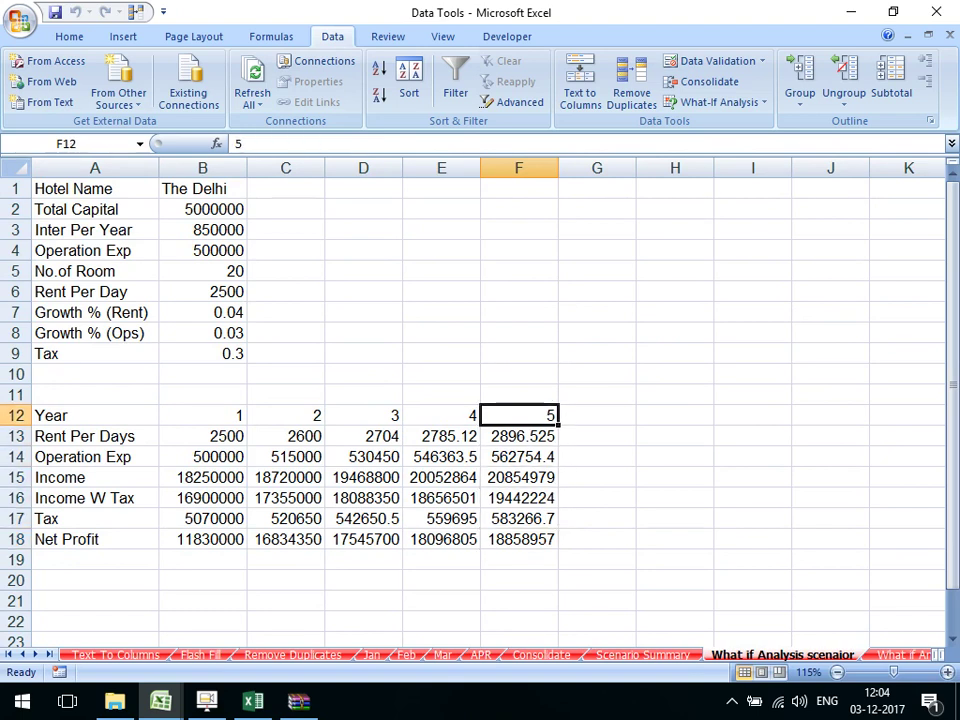
{"action": "key", "text": "Up"}
{"action": "key", "text": "Up"}
{"action": "key", "text": "Left"}
{"action": "key", "text": "Left"}
{"action": "key", "text": "Left"}
{"action": "key", "text": "Left"}
{"action": "key", "text": "Left"}
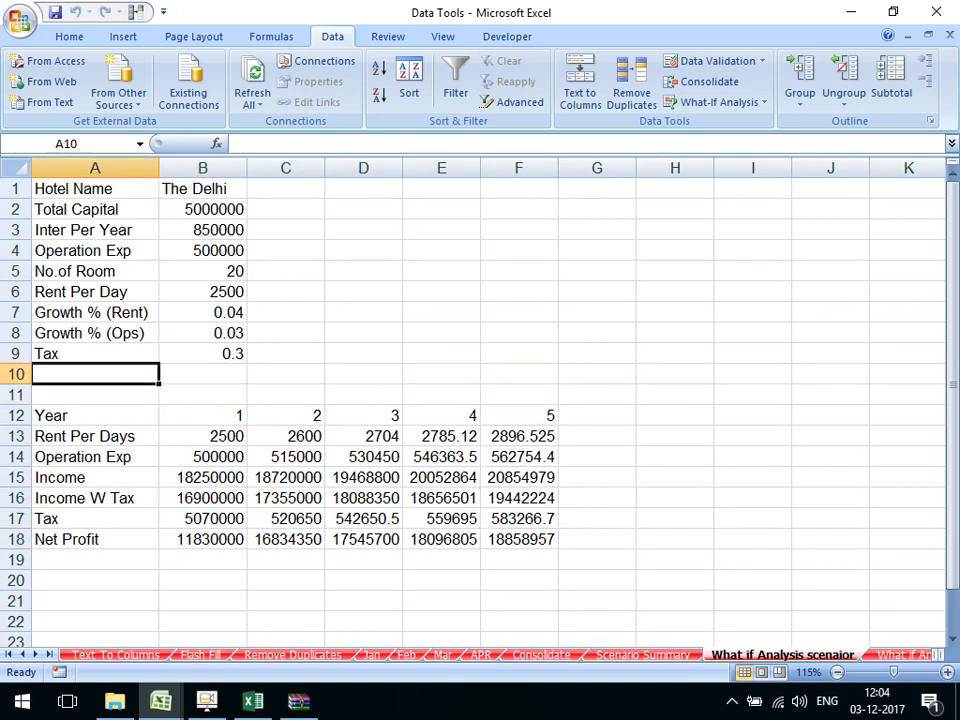
{"action": "key", "text": "Up"}
{"action": "key", "text": "Up"}
{"action": "key", "text": "Up"}
{"action": "key", "text": "Up"}
{"action": "key", "text": "Up"}
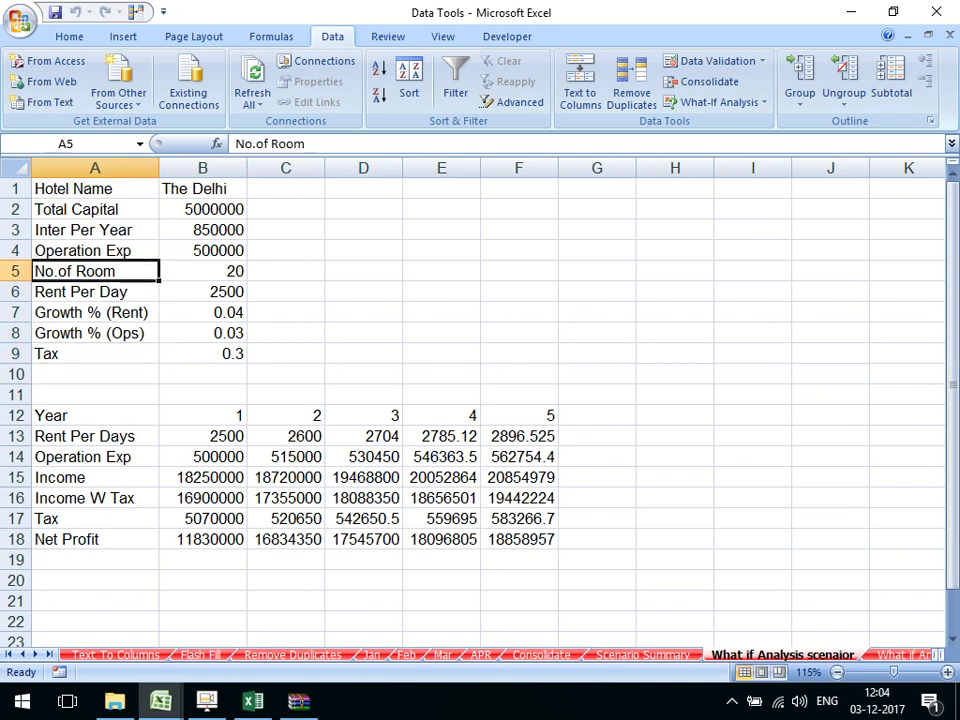
{"action": "key", "text": "Up"}
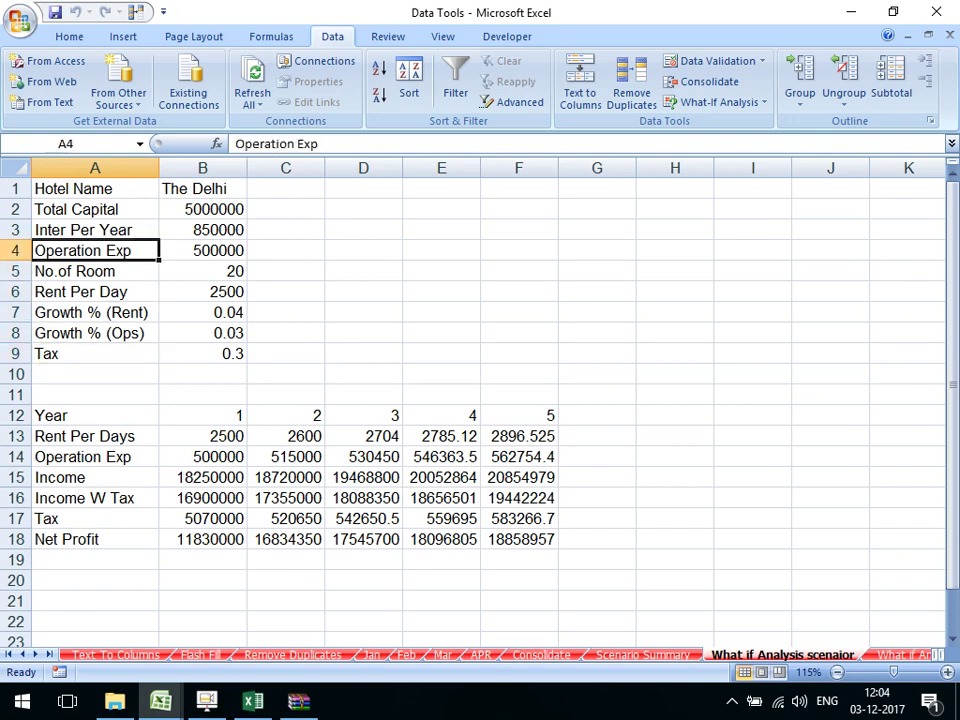
{"action": "left_click_drag", "start_coordinate": [285, 250], "coordinate": [363, 538]}
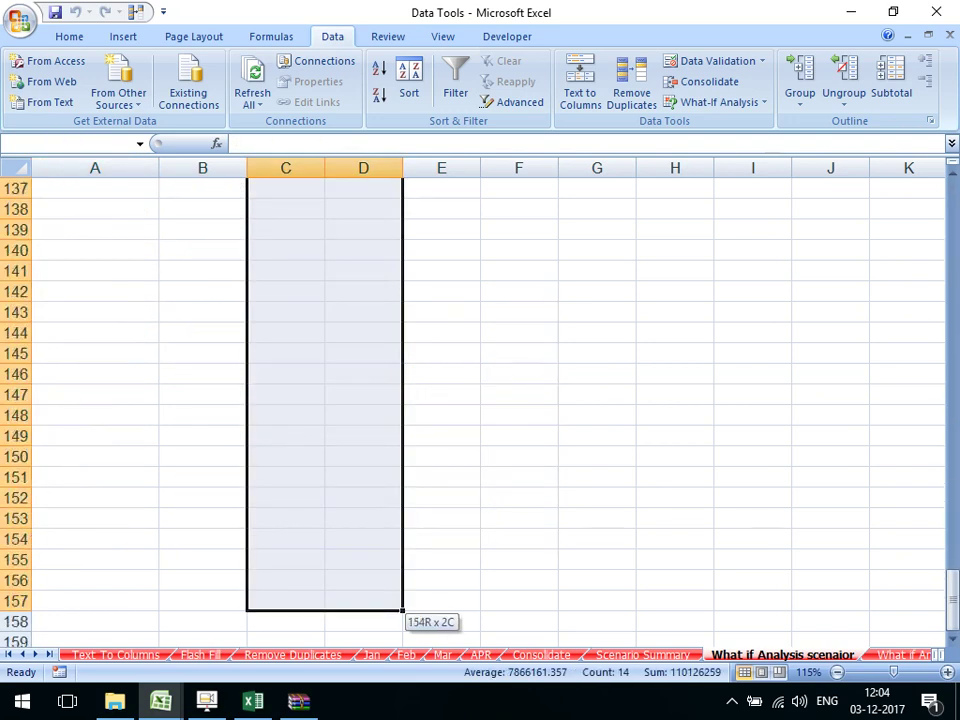
{"action": "left_click", "coordinate": [285, 250]}
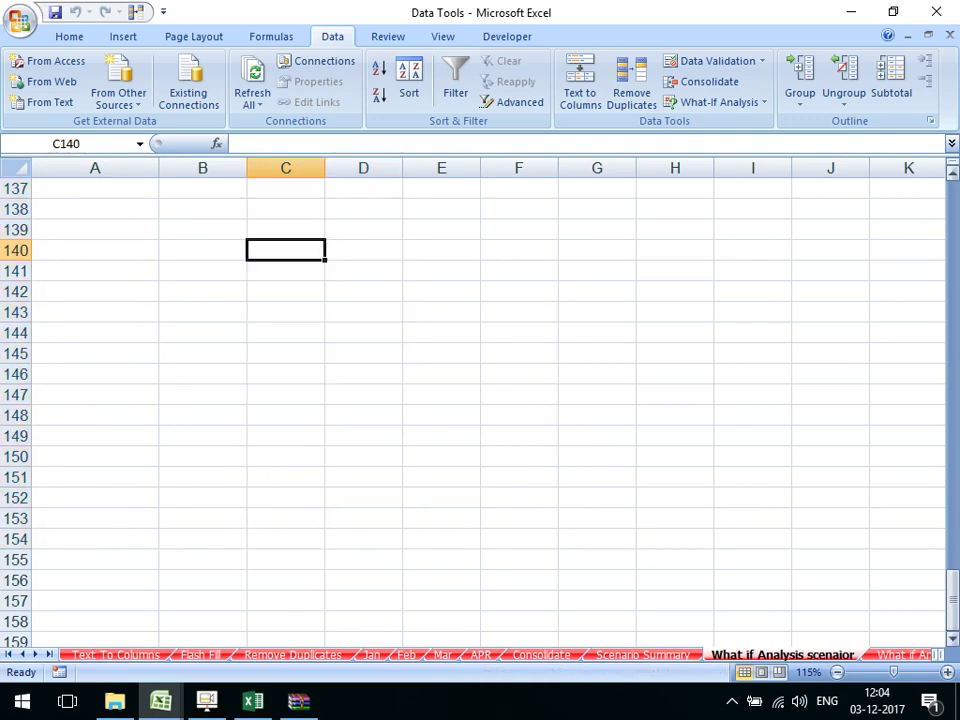
{"action": "left_click_drag", "start_coordinate": [952, 588], "coordinate": [952, 205]}
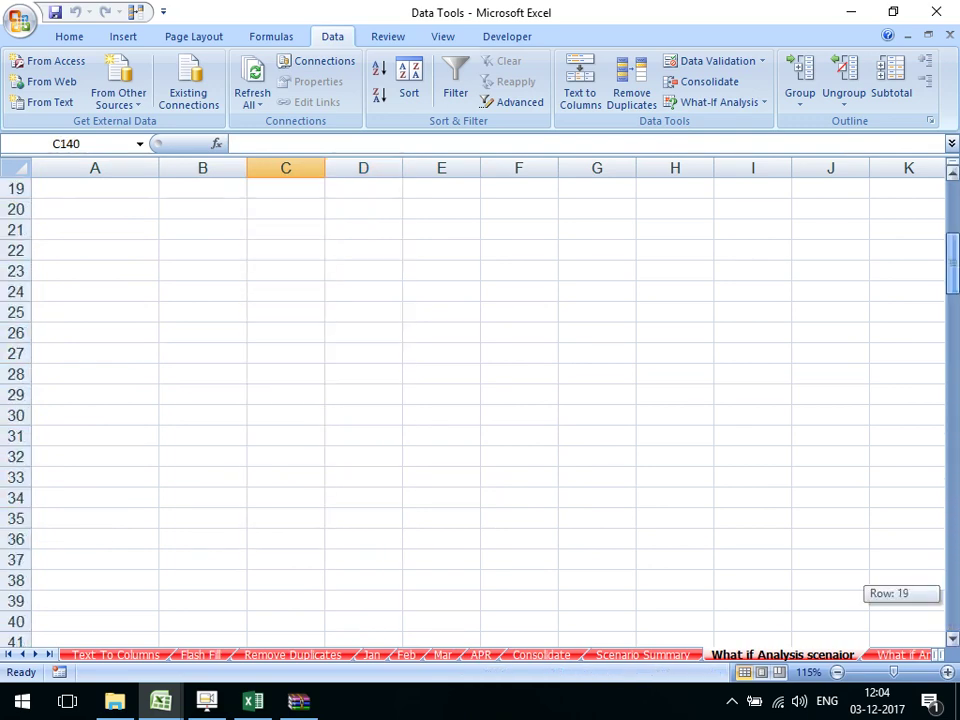
{"action": "left_click", "coordinate": [202, 291]}
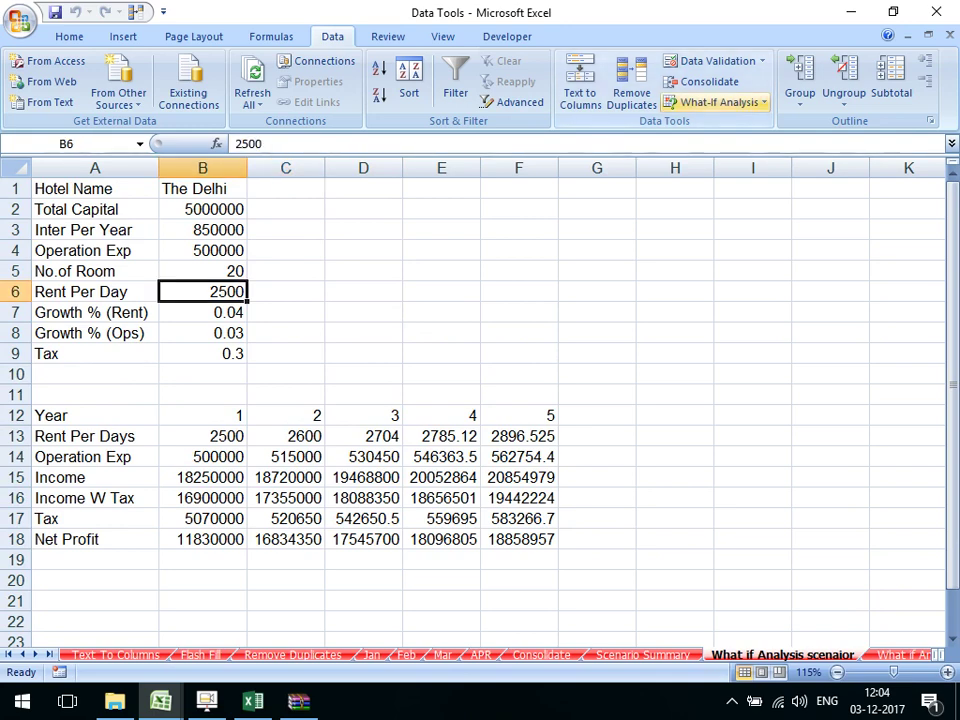
- In Scenario Manager, add a new scenario named 4ST YEAR
{"action": "left_click", "coordinate": [712, 102]}
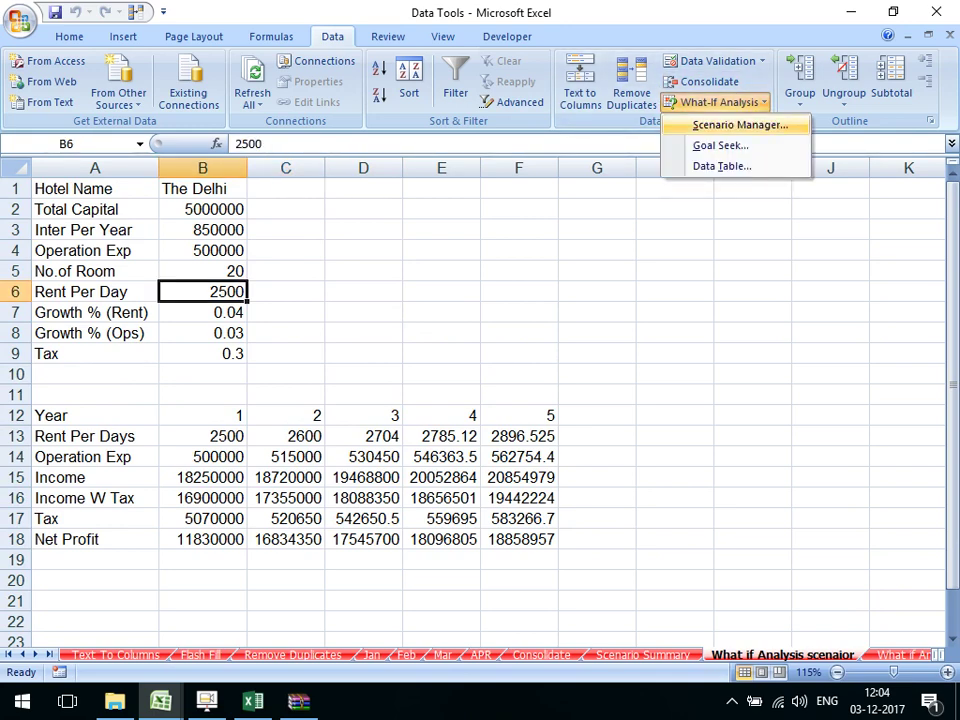
{"action": "left_click", "coordinate": [735, 125]}
{"action": "key", "text": "Return"}
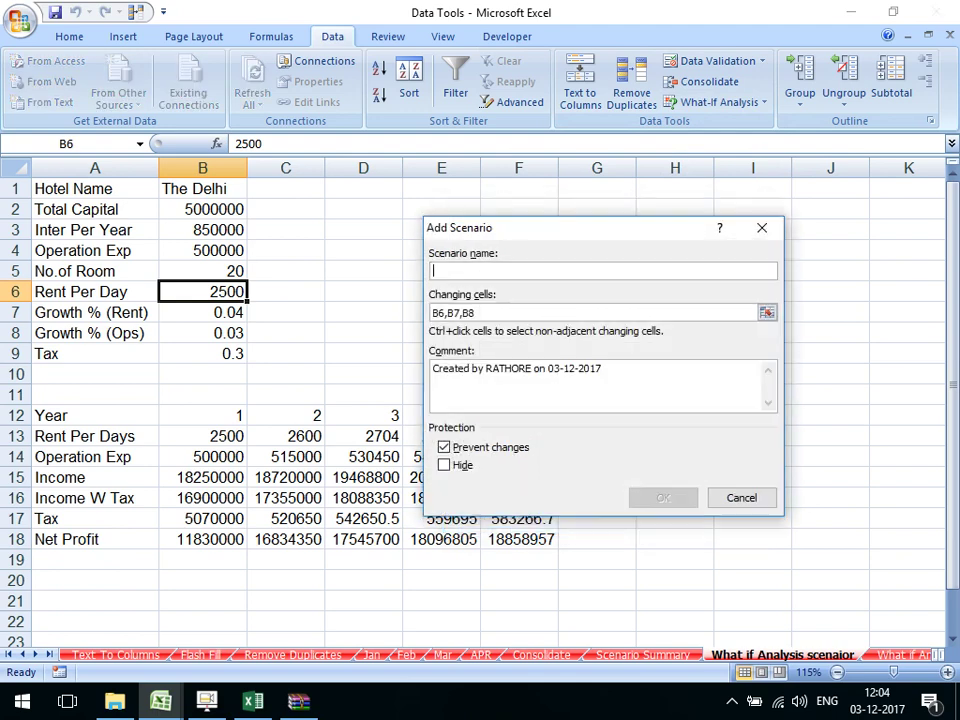
{"action": "type", "text": "4"}
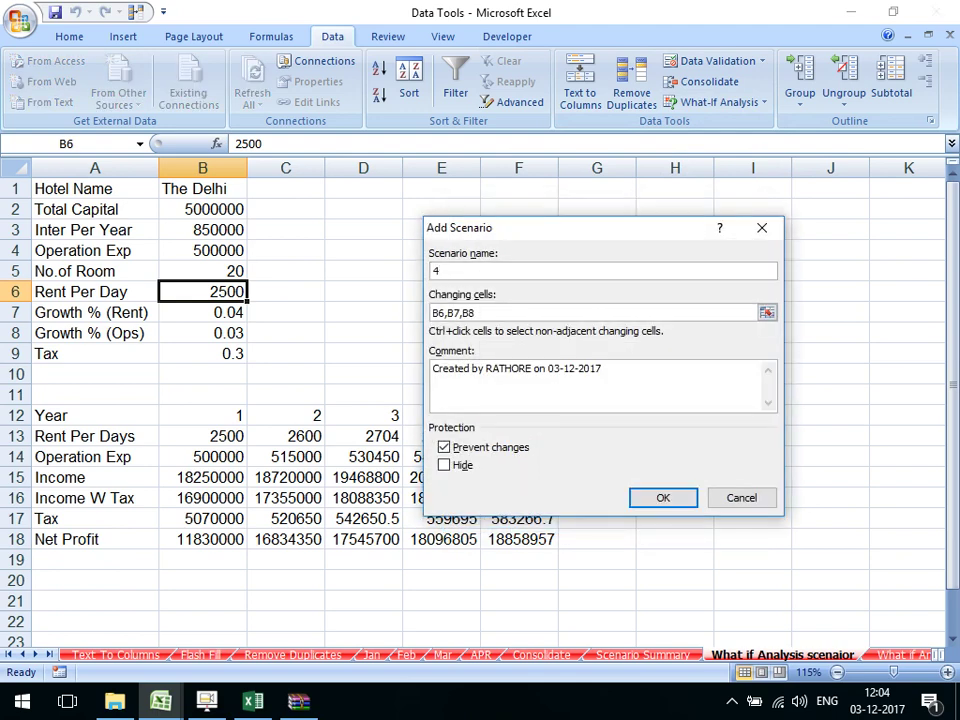
{"action": "type", "text": " ST"}
{"action": "key", "text": "BackSpace"}
{"action": "key", "text": "BackSpace"}
{"action": "type", "text": "S"}
{"action": "type", "text": "T YEAR"}
{"action": "key", "text": "Tab"}
{"action": "key", "text": "Tab"}
{"action": "key", "text": "Tab"}
{"action": "key", "text": "Return"}
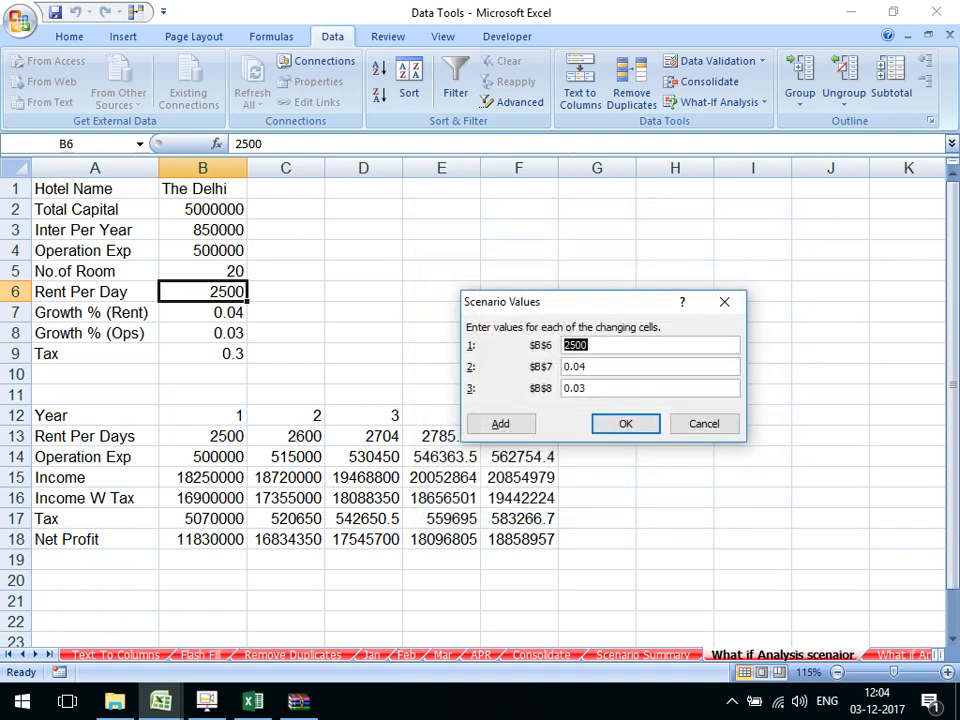
- Set 4ST YEAR's rent per day to 5000, save and apply it, then start a summary
{"action": "type", "text": "5000"}
{"action": "key", "text": "Tab"}
{"action": "key", "text": "Tab"}
{"action": "key", "text": "Tab"}
{"action": "key", "text": "Return"}
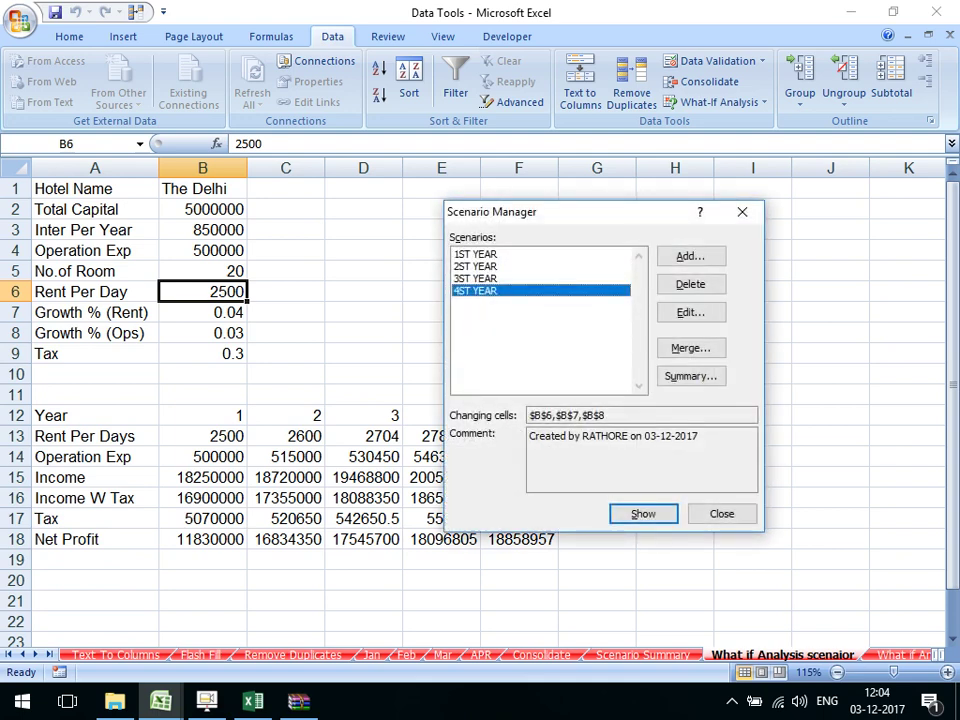
{"action": "key", "text": "Return"}
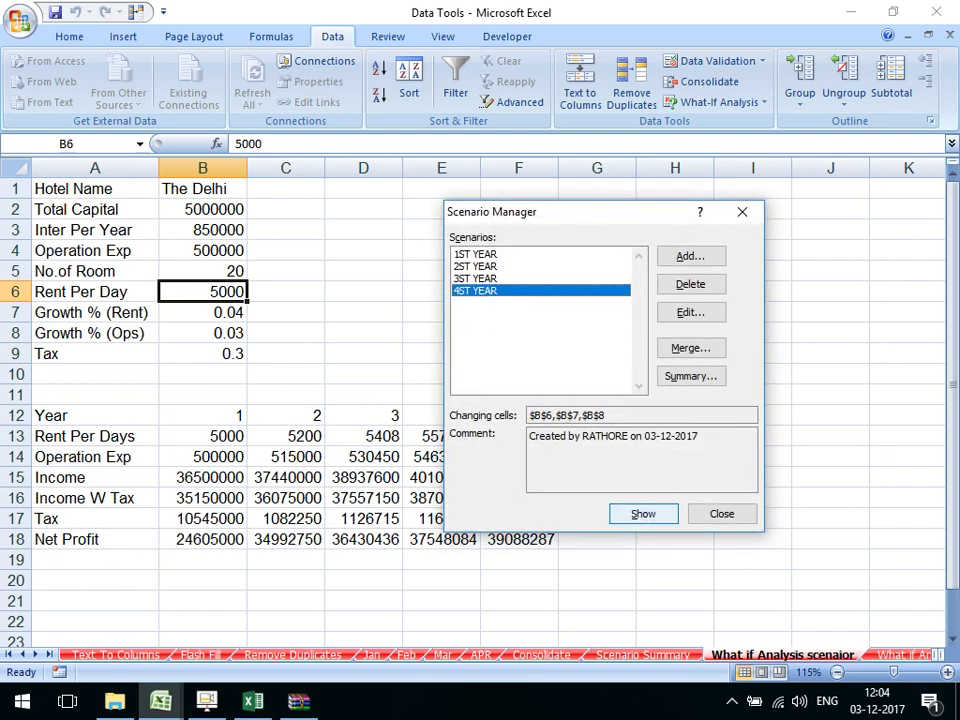
{"action": "key", "text": "alt+u"}
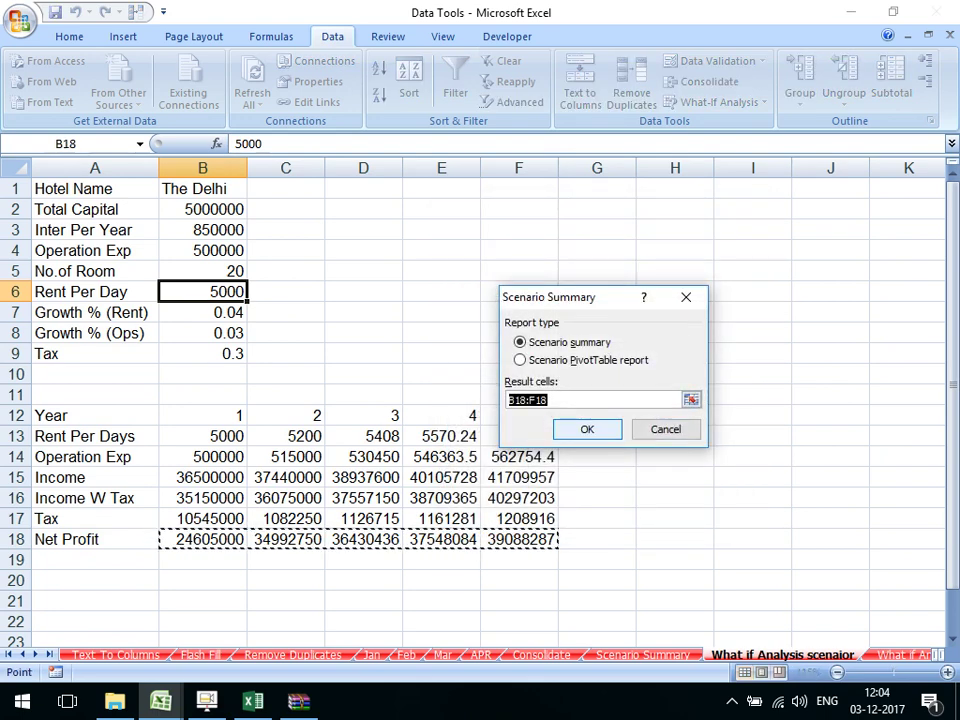
- Generate Scenario Summary 2 comparing all four scenarios' net profit, check H14, then minimise Excel
{"action": "key", "text": "Return"}
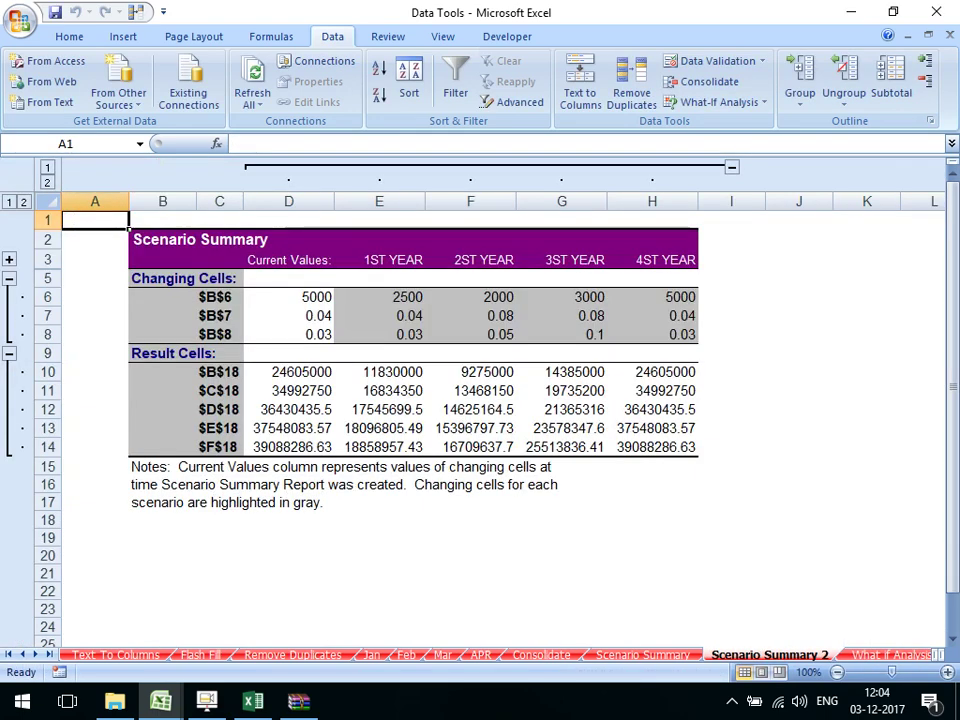
{"action": "left_click", "coordinate": [655, 447]}
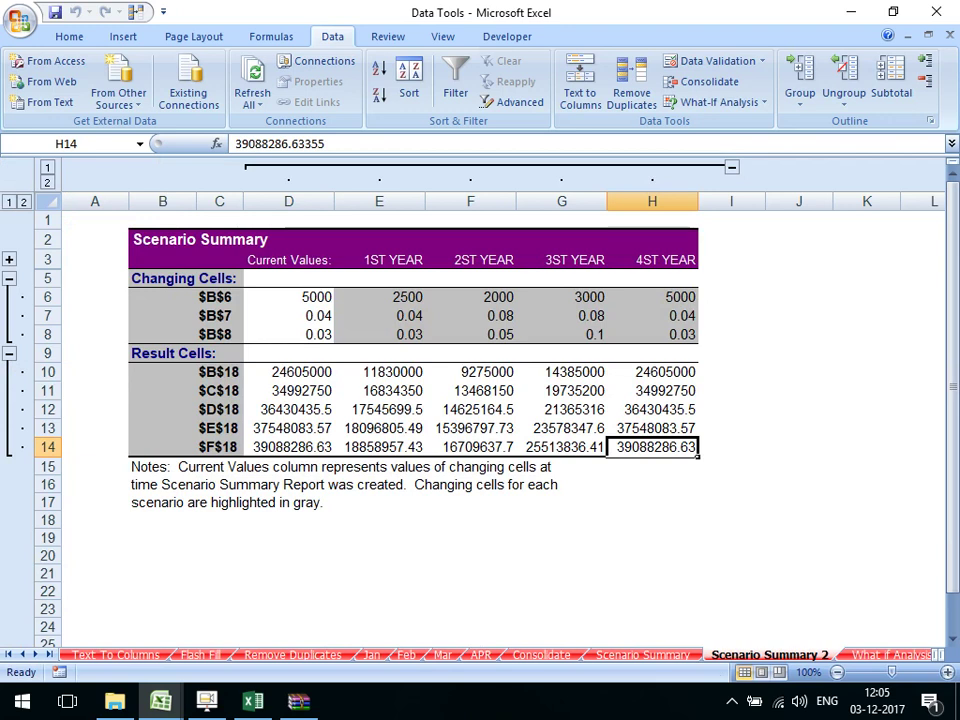
{"action": "key", "text": "super+d"}
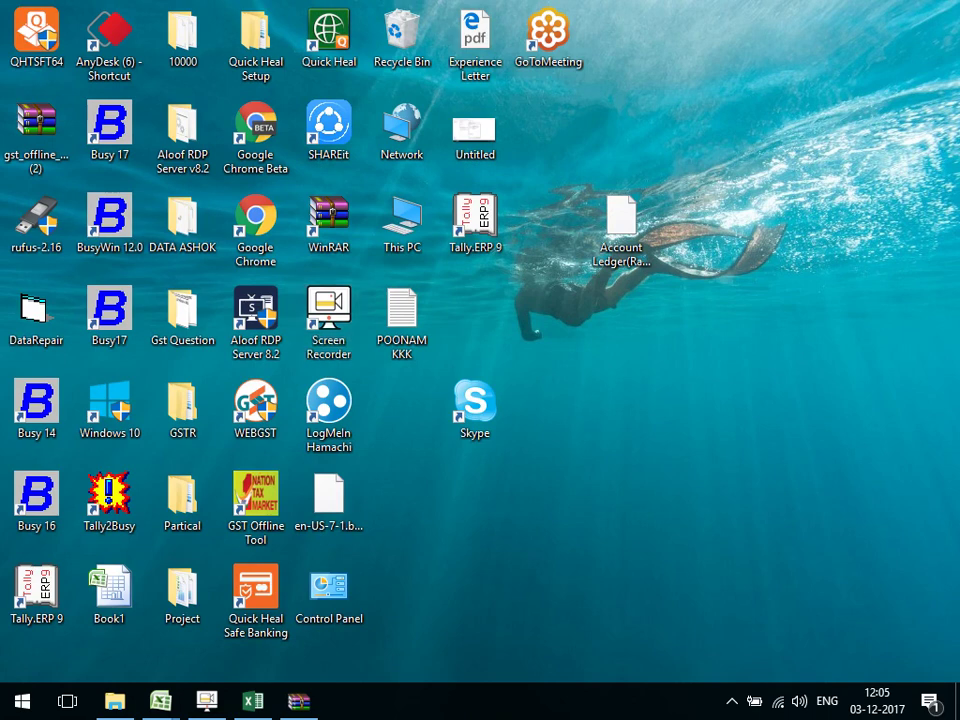
- Refresh the desktop and show the hidden notification area icons
{"action": "right_click", "coordinate": [655, 428]}
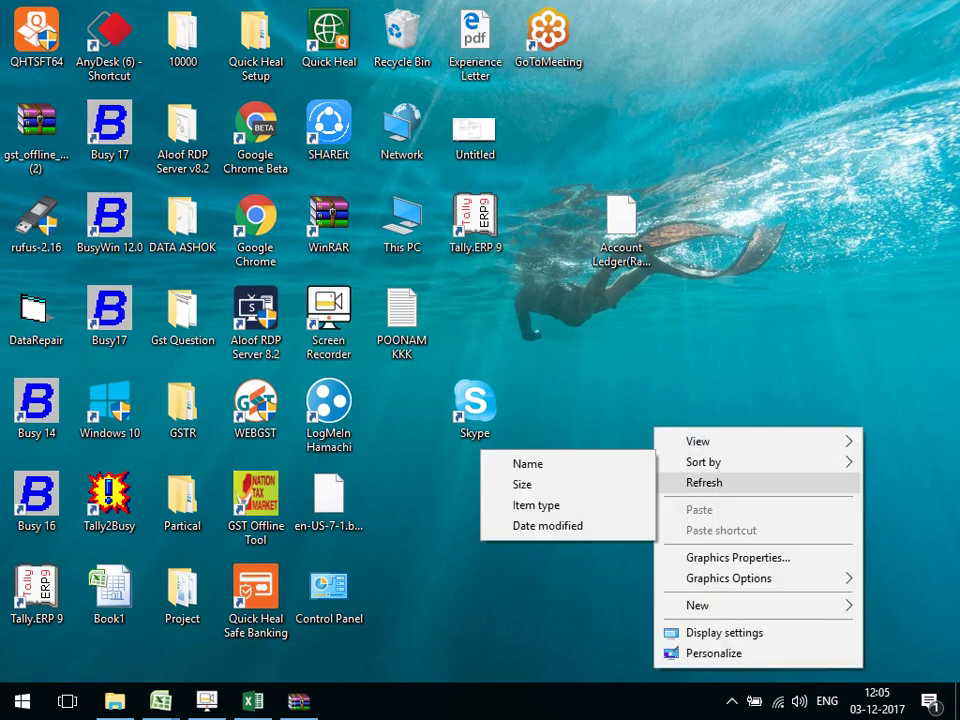
{"action": "left_click", "coordinate": [704, 482]}
{"action": "left_click", "coordinate": [731, 701]}
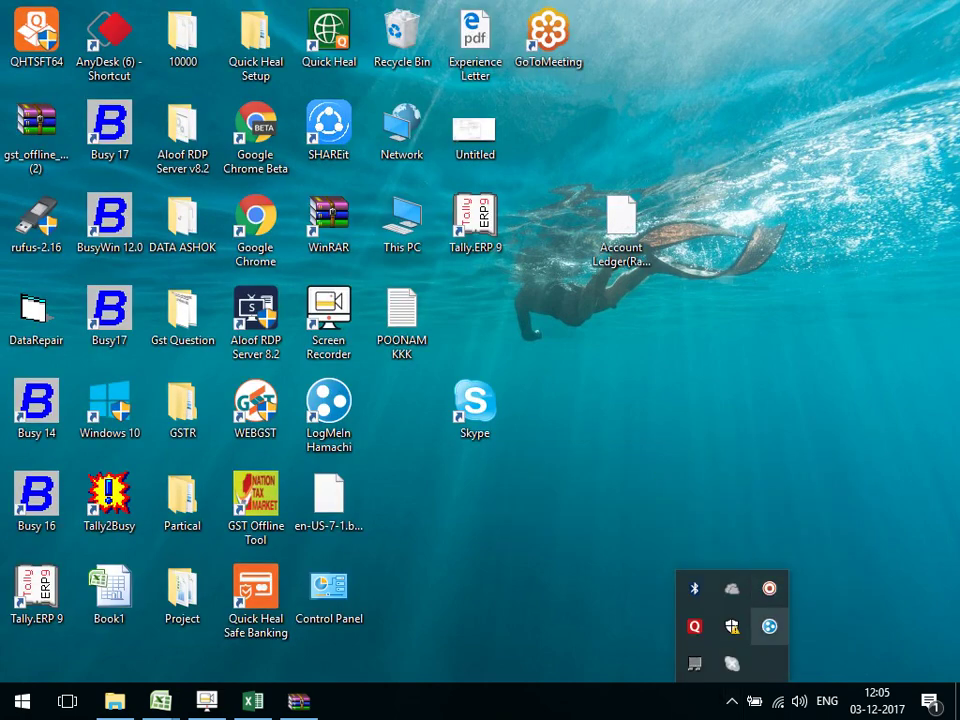